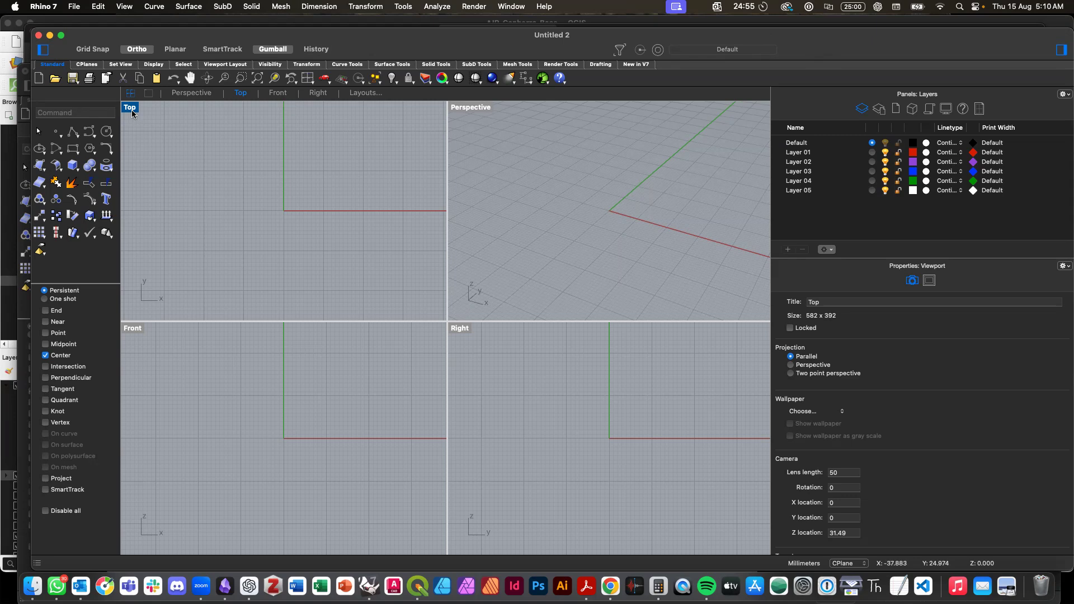
Step: Maximize the Top viewport
{"action": "double_click", "coordinate": [132, 111]}
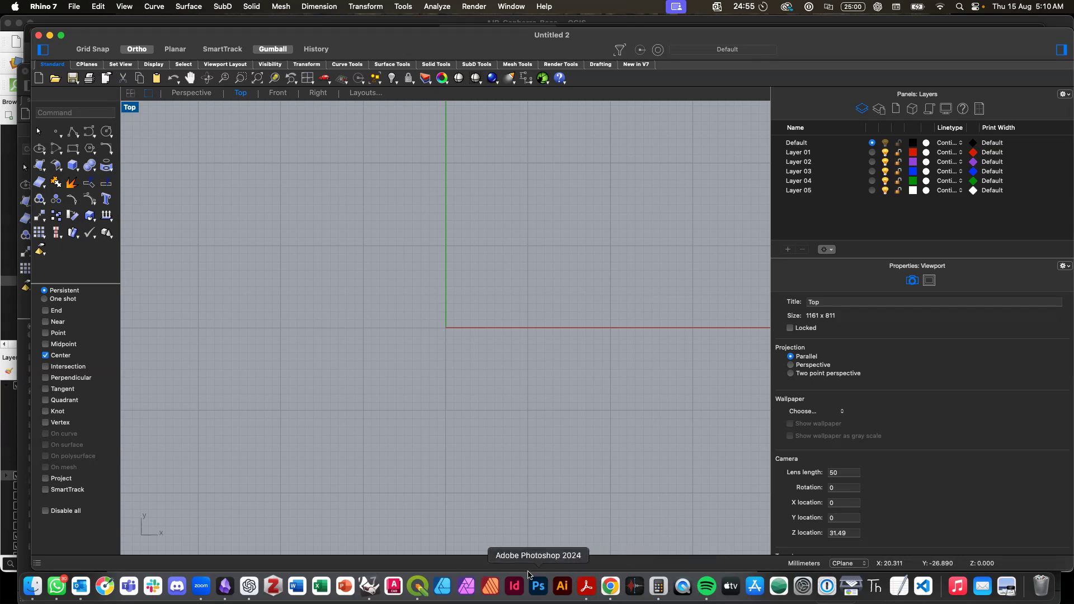
Step: Switch to QGIS and examine the road centrelines and block layout across Palmerston and Nicholls
{"action": "left_click", "coordinate": [416, 586]}
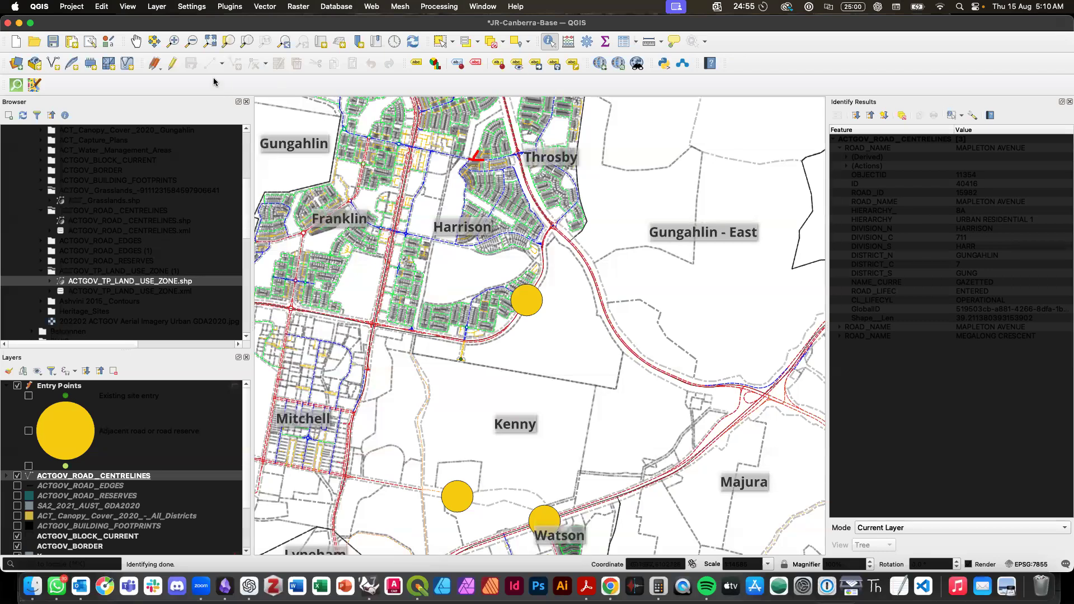
{"action": "left_click", "coordinate": [136, 42]}
{"action": "scroll", "coordinate": [487, 340], "scroll_direction": "up", "scroll_amount": 3}
{"action": "left_click_drag", "start_coordinate": [622, 320], "coordinate": [569, 383]}
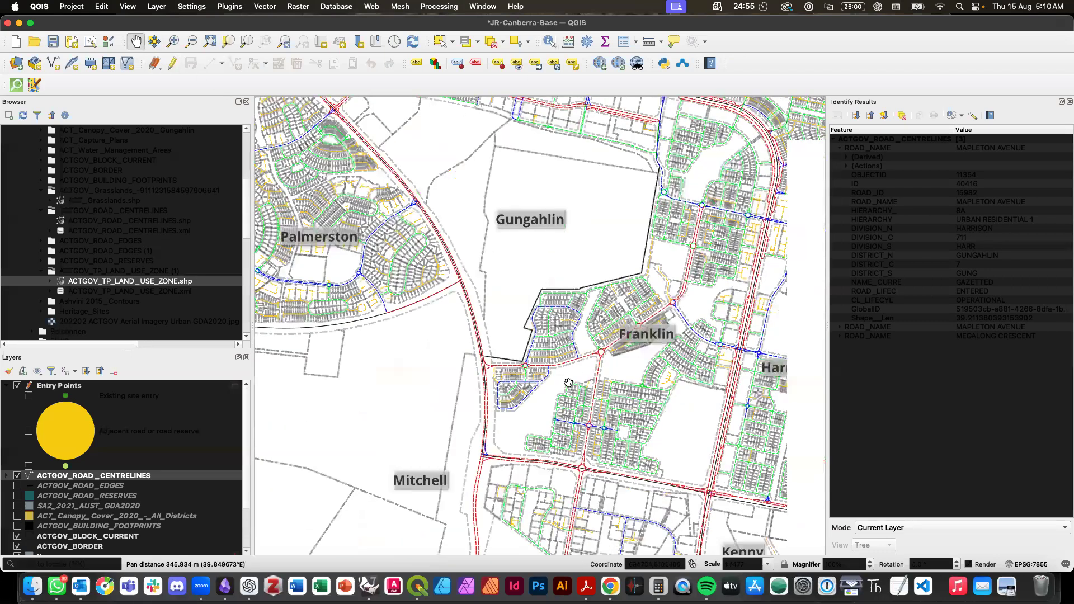
{"action": "scroll", "coordinate": [516, 338], "scroll_direction": "up", "scroll_amount": 3}
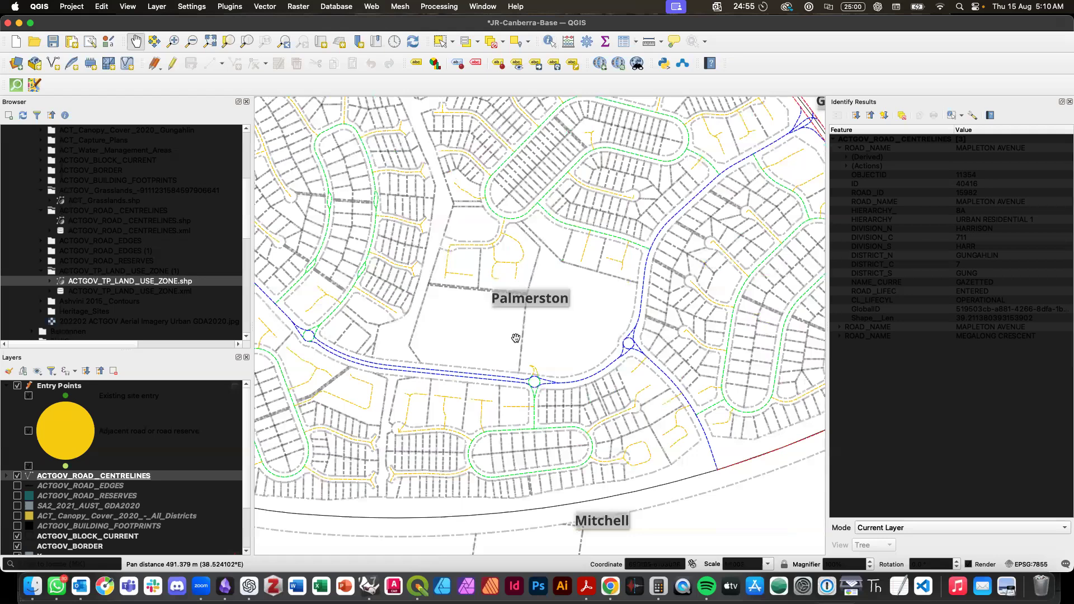
{"action": "scroll", "coordinate": [516, 338], "scroll_direction": "down", "scroll_amount": 3}
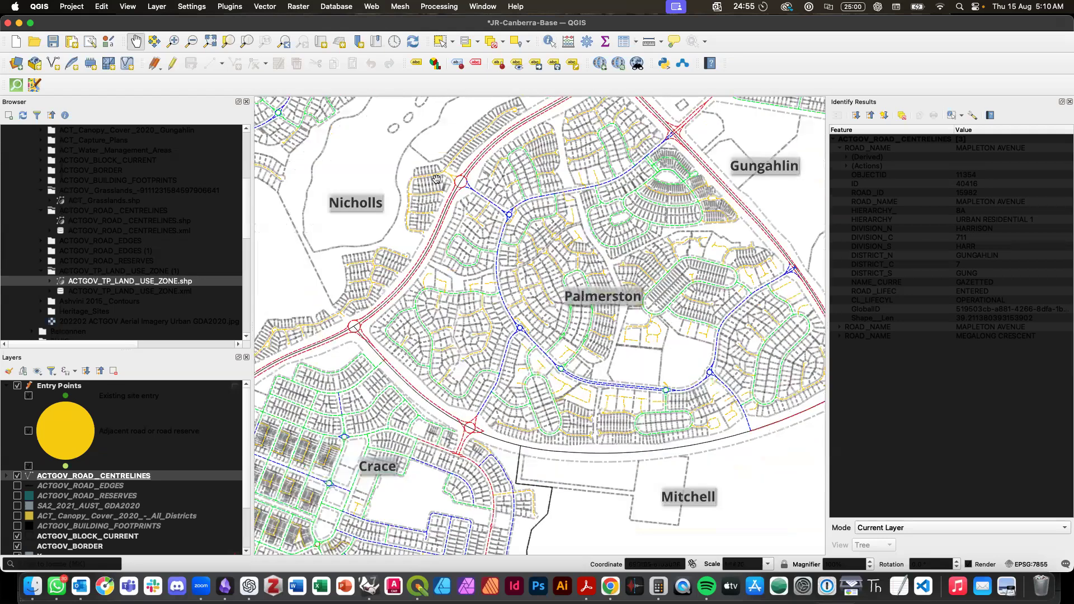
{"action": "scroll", "coordinate": [537, 344], "scroll_direction": "up", "scroll_amount": 3}
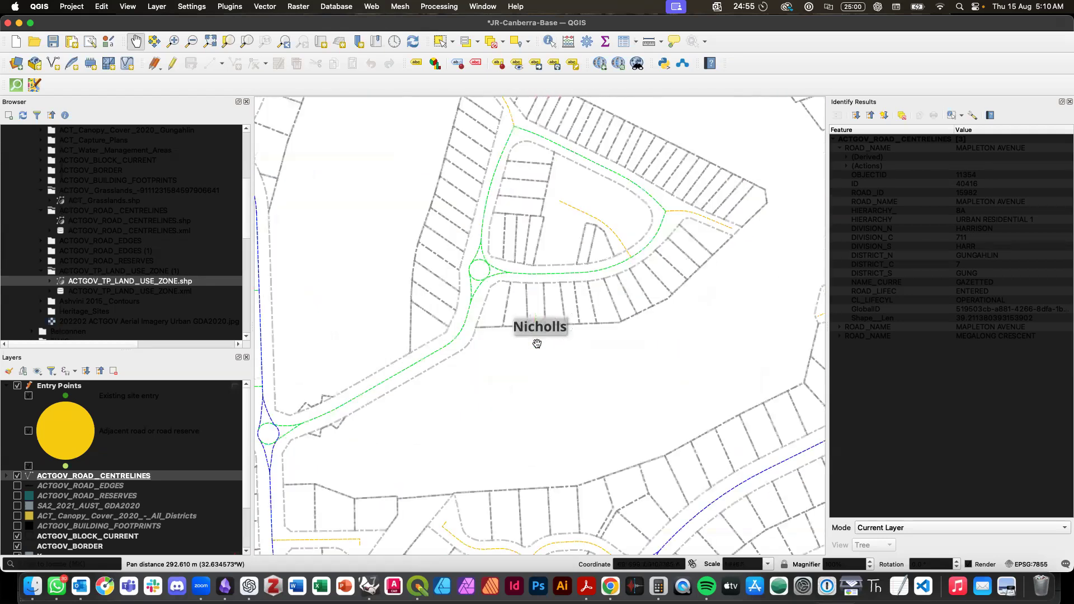
{"action": "scroll", "coordinate": [451, 292], "scroll_direction": "down", "scroll_amount": 3}
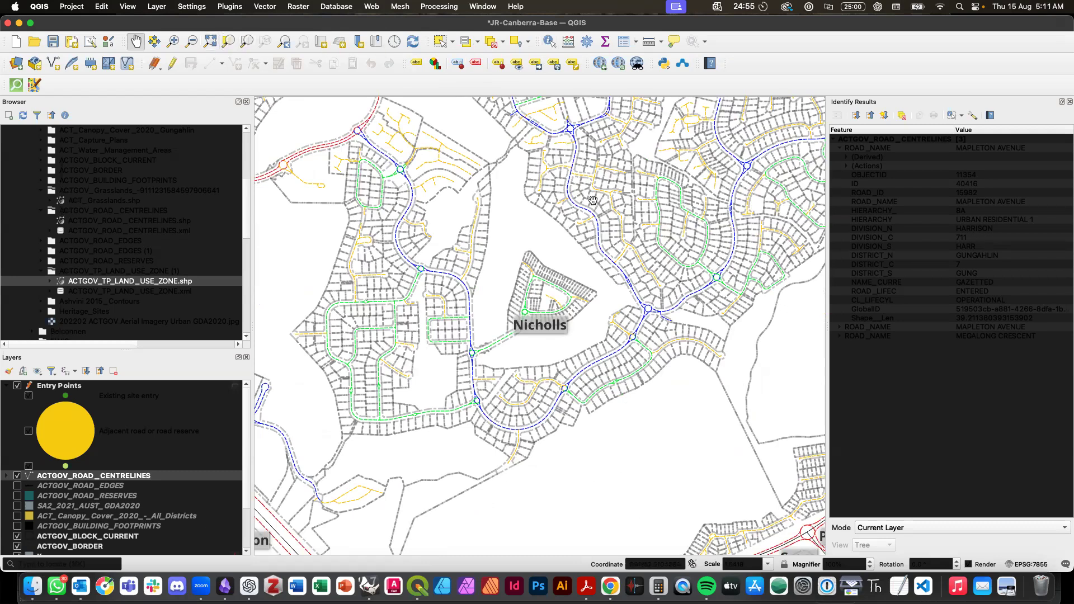
{"action": "left_click_drag", "start_coordinate": [644, 239], "coordinate": [661, 243]}
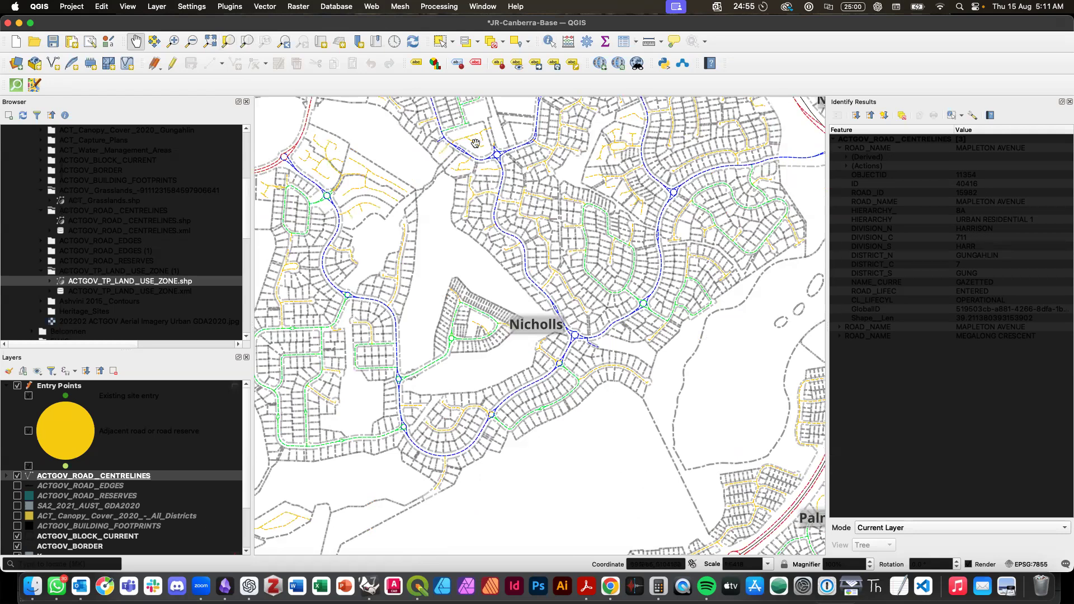
Step: Show the ACTGOV_ROAD_EDGES layer over a close view of the Nicholls residential streets
{"action": "left_click", "coordinate": [172, 42]}
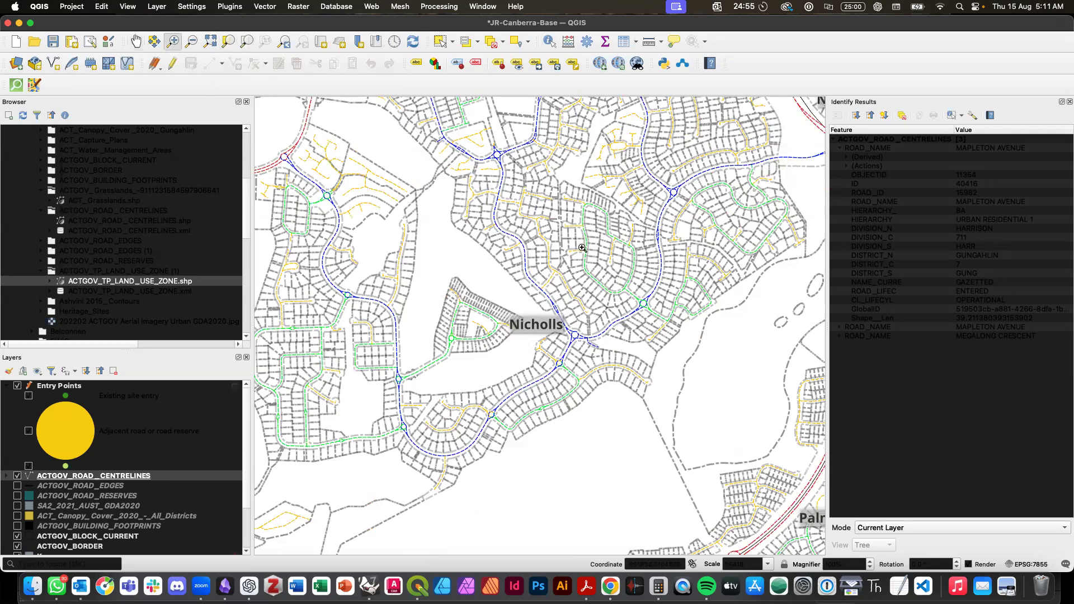
{"action": "left_click_drag", "start_coordinate": [561, 240], "coordinate": [619, 291]}
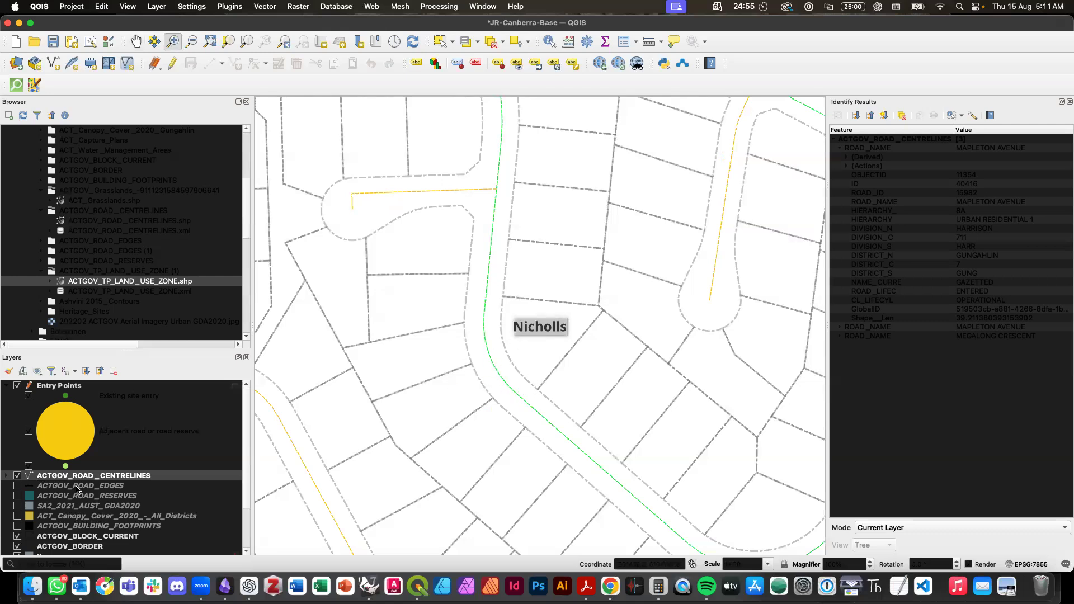
{"action": "left_click", "coordinate": [17, 487]}
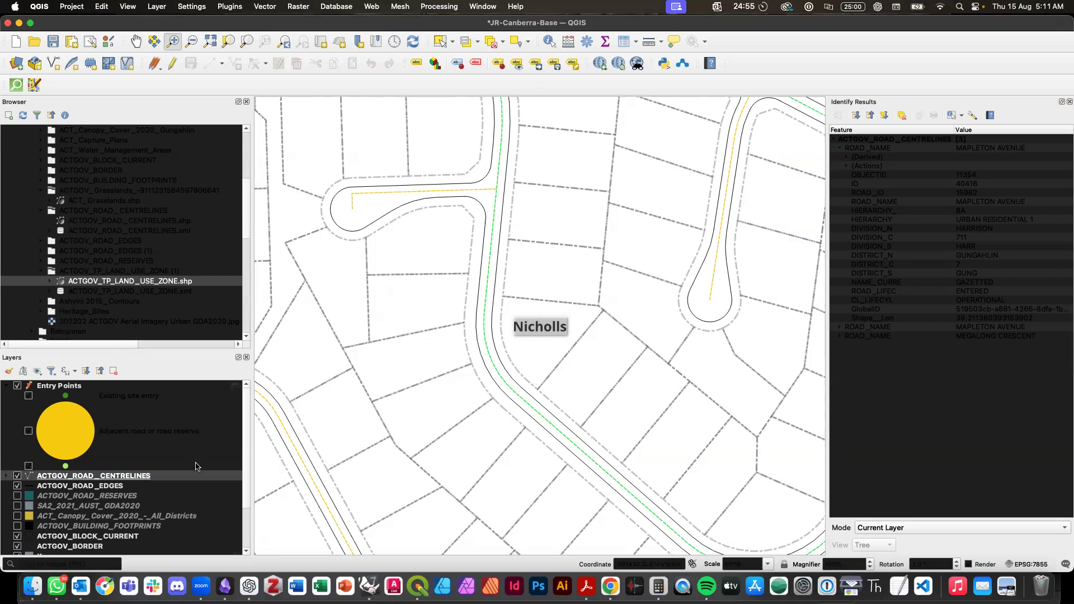
Step: Show the ACTGOV_BUILDING_FOOTPRINTS layer across the wider Nicholls area
{"action": "scroll", "coordinate": [196, 466], "scroll_direction": "down", "scroll_amount": 3}
{"action": "scroll", "coordinate": [196, 466], "scroll_direction": "down", "scroll_amount": 1}
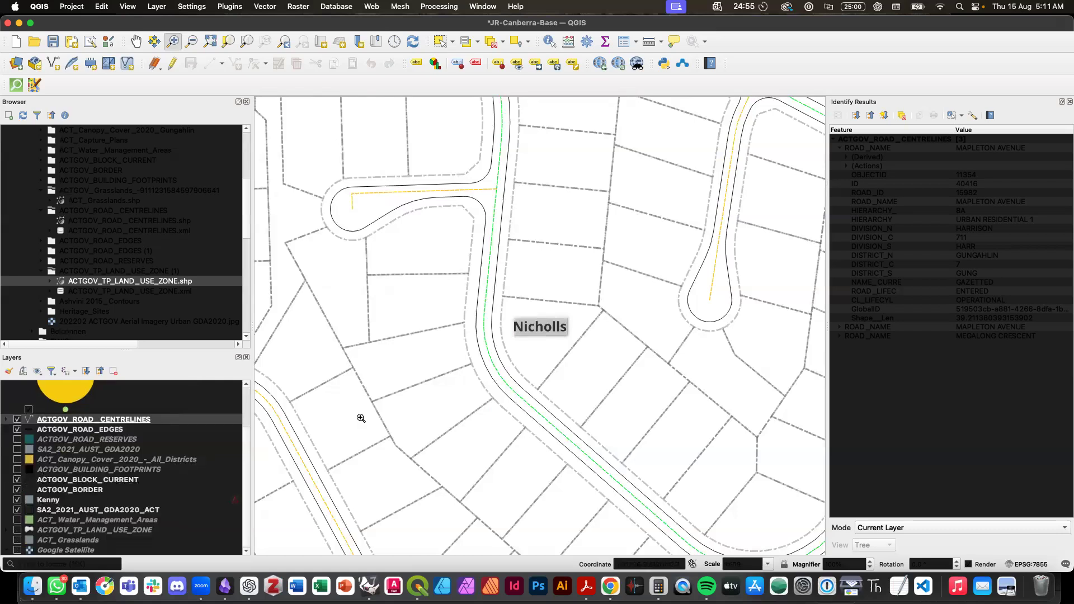
{"action": "left_click", "coordinate": [414, 382]}
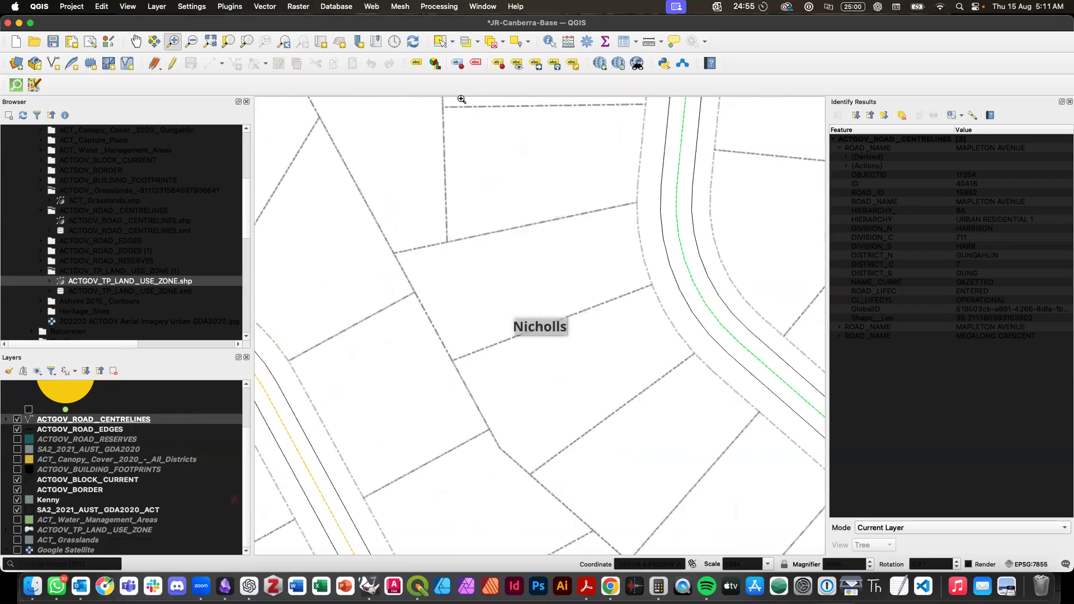
{"action": "left_click", "coordinate": [191, 41]}
{"action": "left_click_drag", "start_coordinate": [506, 234], "coordinate": [616, 364]}
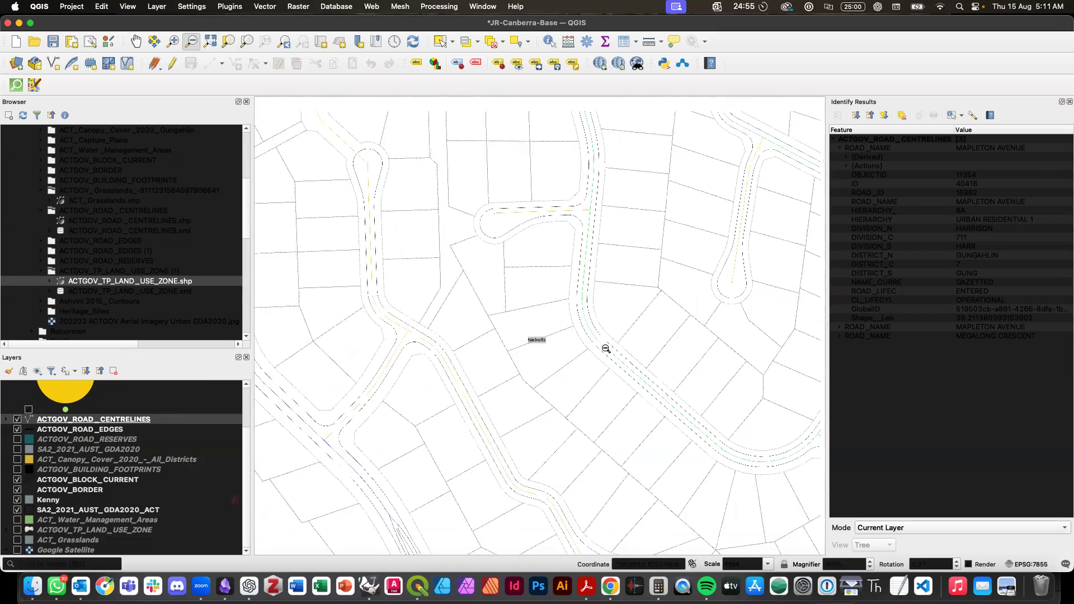
{"action": "left_click_drag", "start_coordinate": [491, 233], "coordinate": [629, 377]}
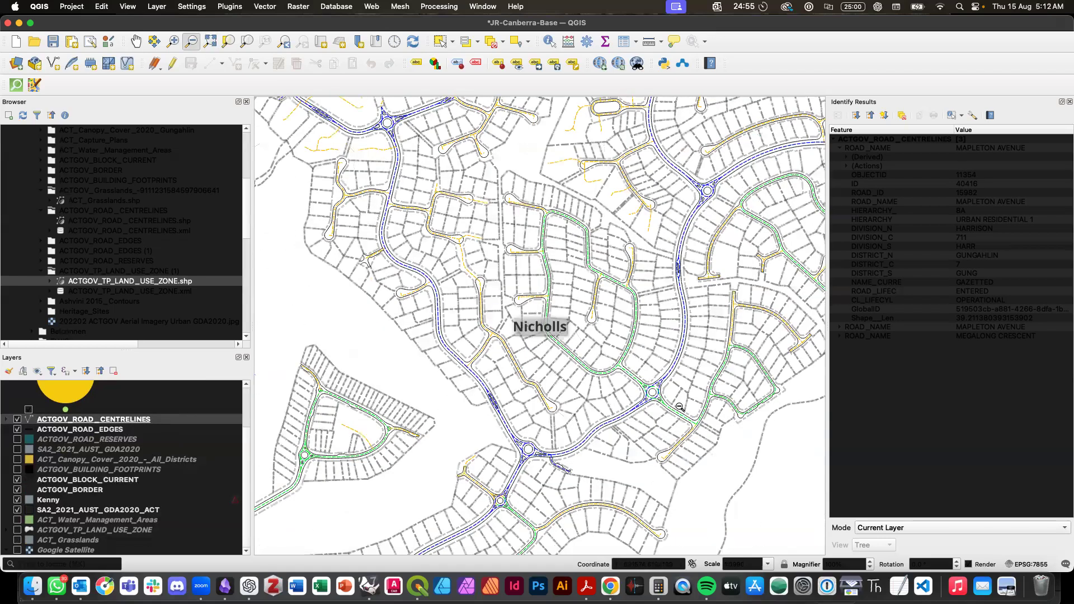
{"action": "left_click", "coordinate": [612, 361]}
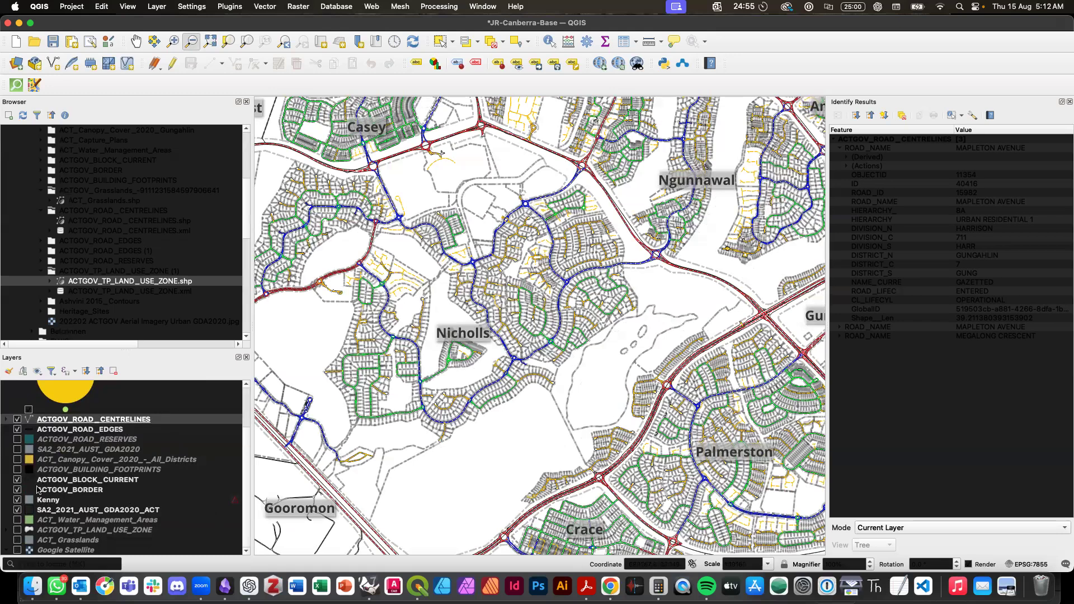
{"action": "left_click", "coordinate": [18, 470]}
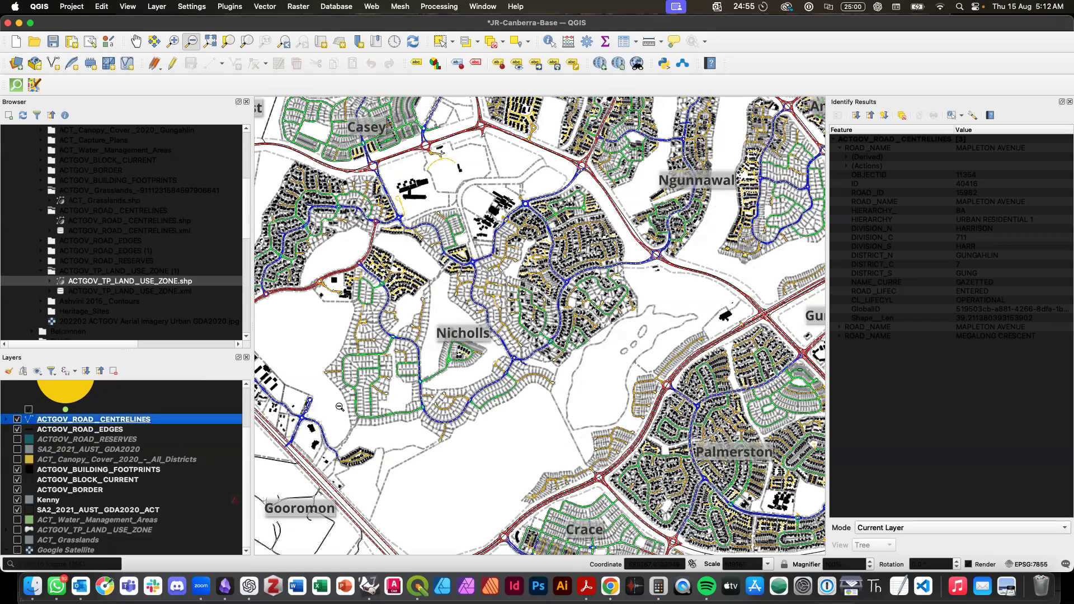
Step: Inspect the building footprints, block boundaries and road edges along a curved street in Nicholls
{"action": "left_click", "coordinate": [173, 41]}
{"action": "left_click_drag", "start_coordinate": [532, 273], "coordinate": [592, 341]}
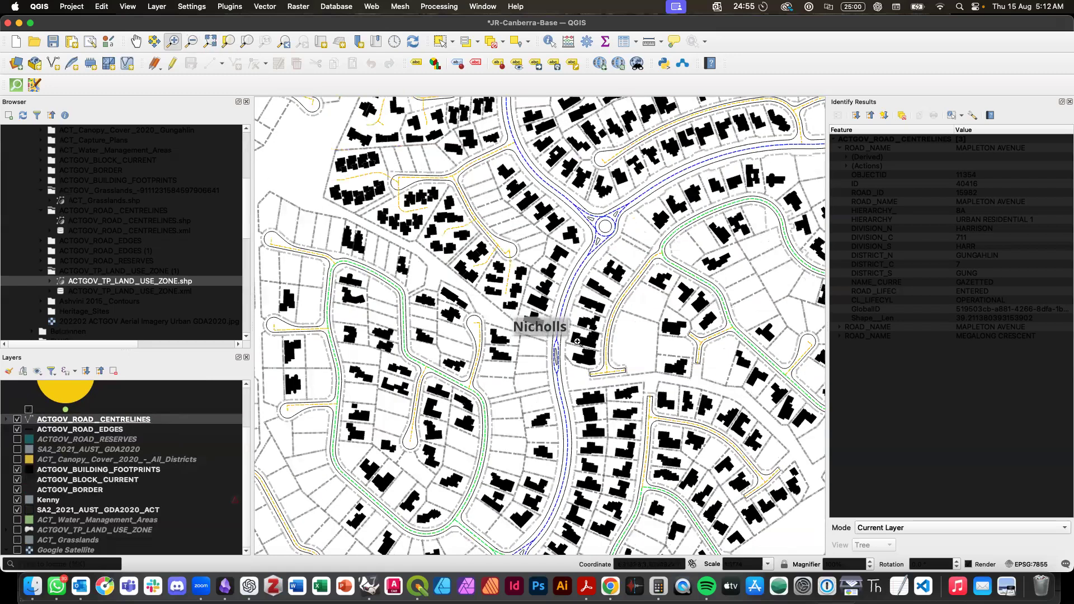
{"action": "left_click_drag", "start_coordinate": [502, 452], "coordinate": [605, 534]}
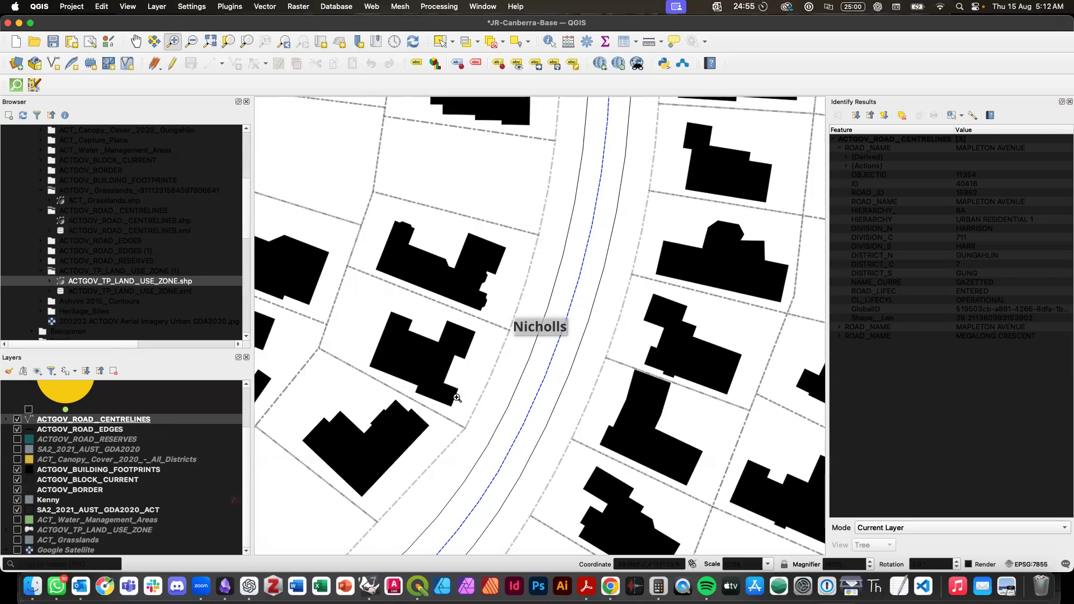
Step: Switch to Acrobat, examine the Type 2 Breezy Boulevard section's reserve and setback dimensions, and compare them with the Nicholls street in QGIS
{"action": "left_click", "coordinate": [586, 587]}
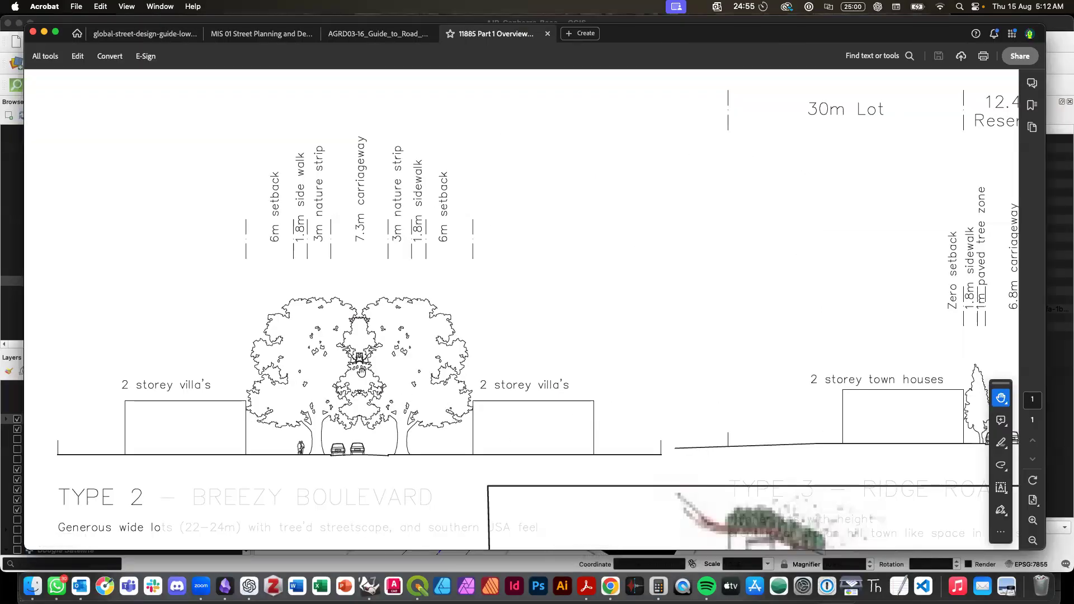
{"action": "left_click_drag", "start_coordinate": [76, 113], "coordinate": [624, 481]}
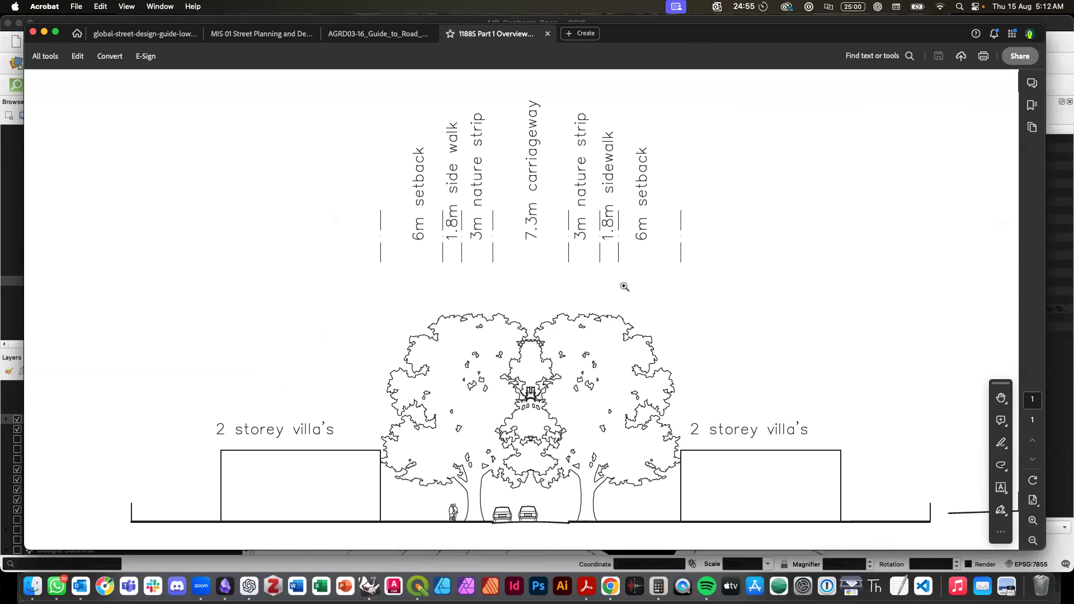
{"action": "scroll", "coordinate": [603, 226], "scroll_direction": "up", "scroll_amount": 1}
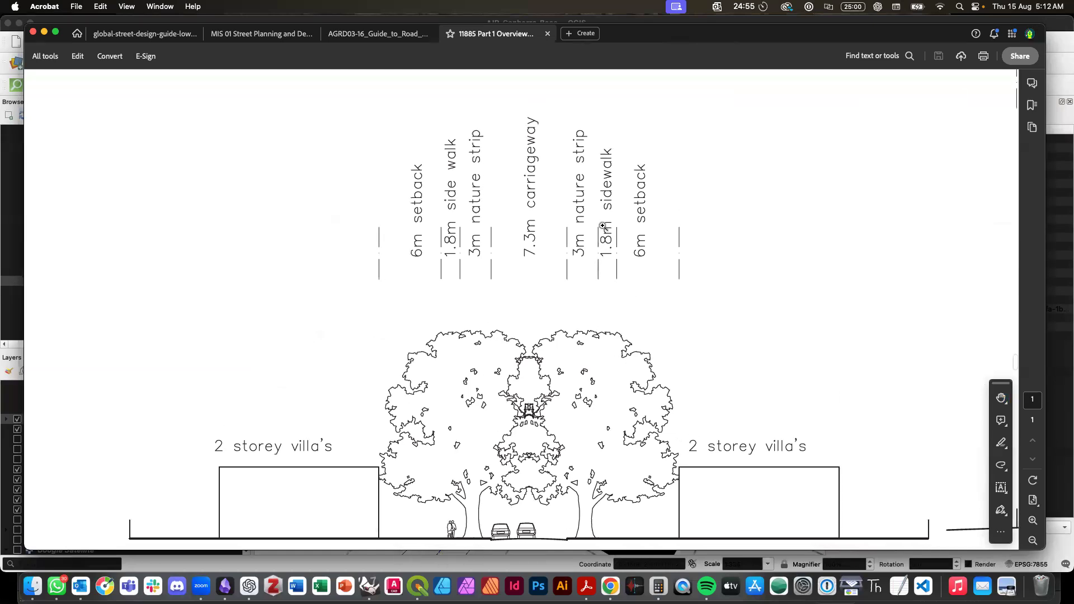
{"action": "scroll", "coordinate": [603, 227], "scroll_direction": "down", "scroll_amount": 5, "text": "ctrl"}
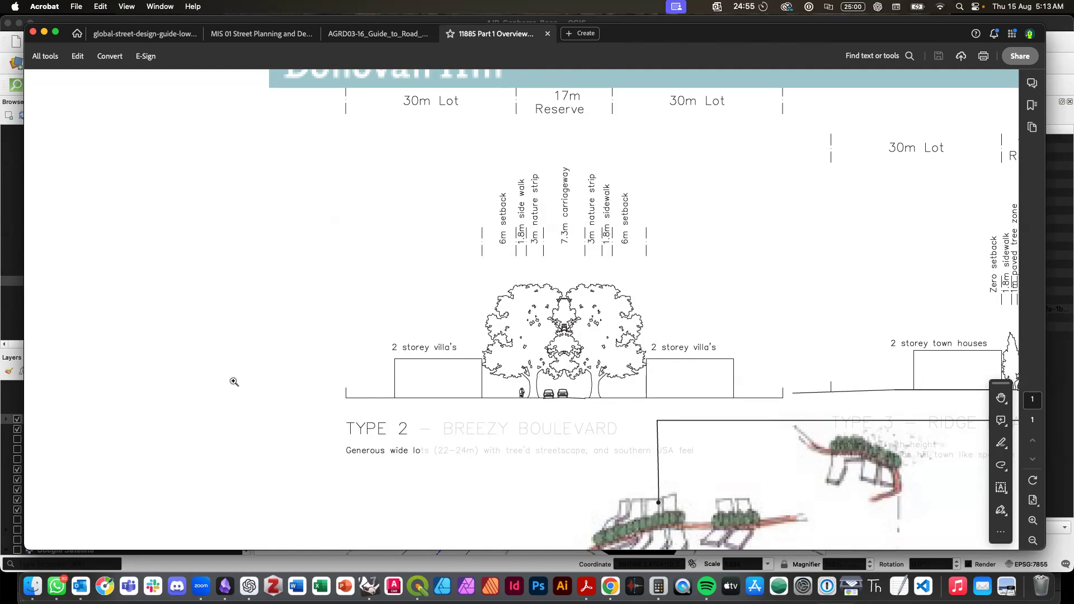
{"action": "left_click", "coordinate": [420, 588]}
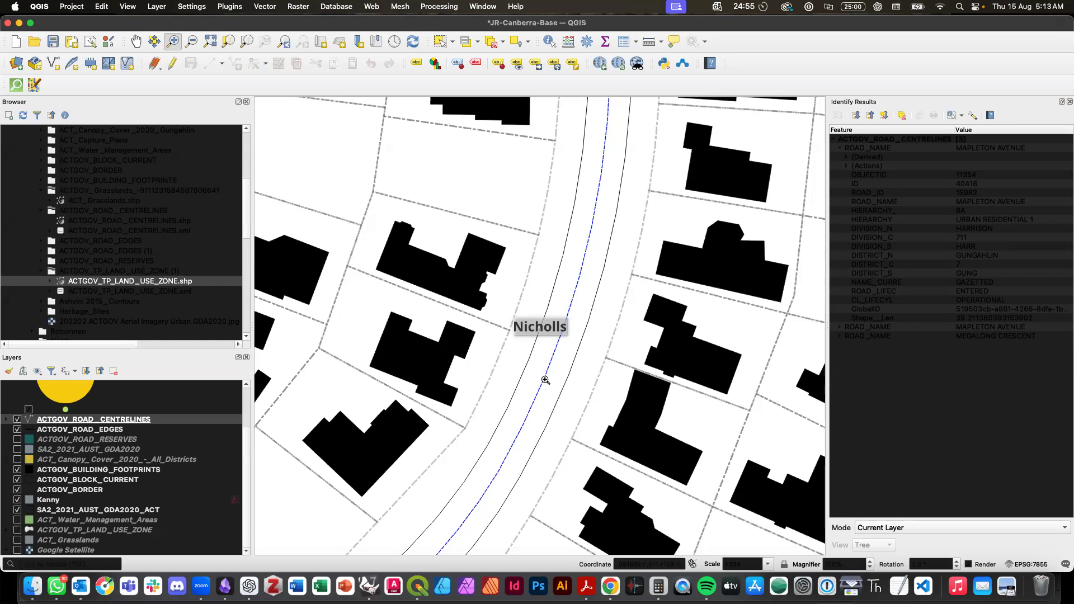
{"action": "left_click", "coordinate": [587, 586]}
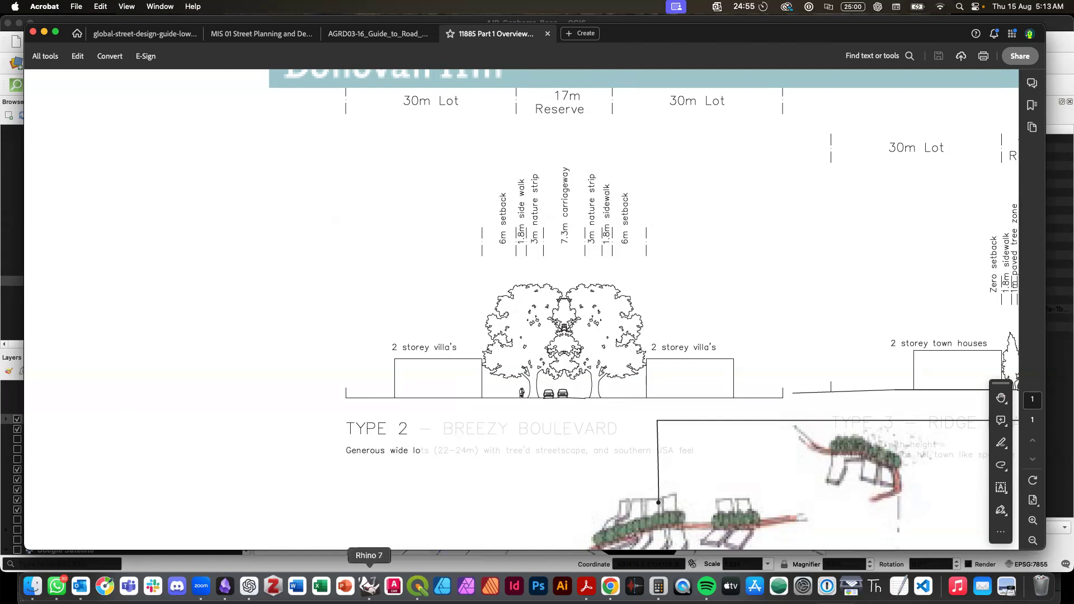
Step: Switch to Rhino 7, reposition its document window and launch Grasshopper
{"action": "left_click", "coordinate": [369, 586]}
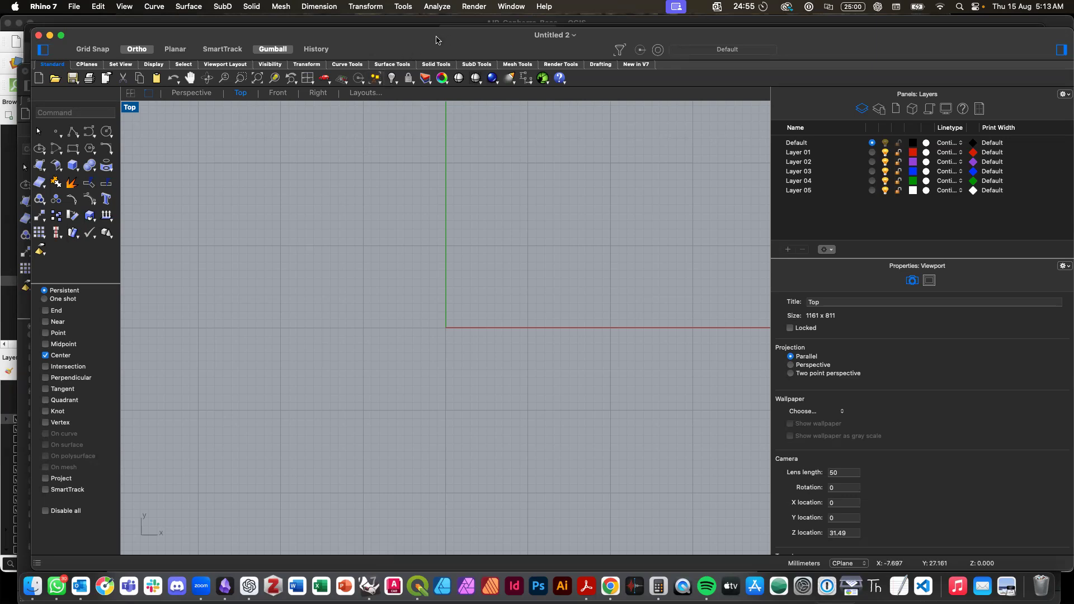
{"action": "left_click_drag", "start_coordinate": [437, 39], "coordinate": [373, 358]}
{"action": "left_click_drag", "start_coordinate": [370, 528], "coordinate": [469, 145]}
{"action": "left_click_drag", "start_coordinate": [438, 23], "coordinate": [428, 20]}
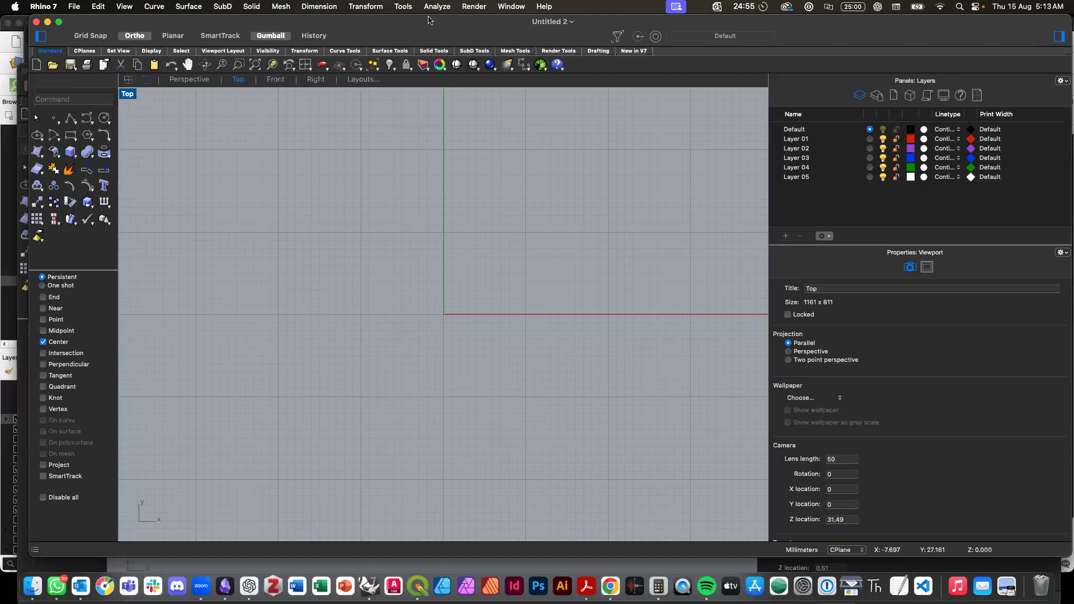
{"action": "scroll", "coordinate": [514, 185], "scroll_direction": "right", "scroll_amount": 2}
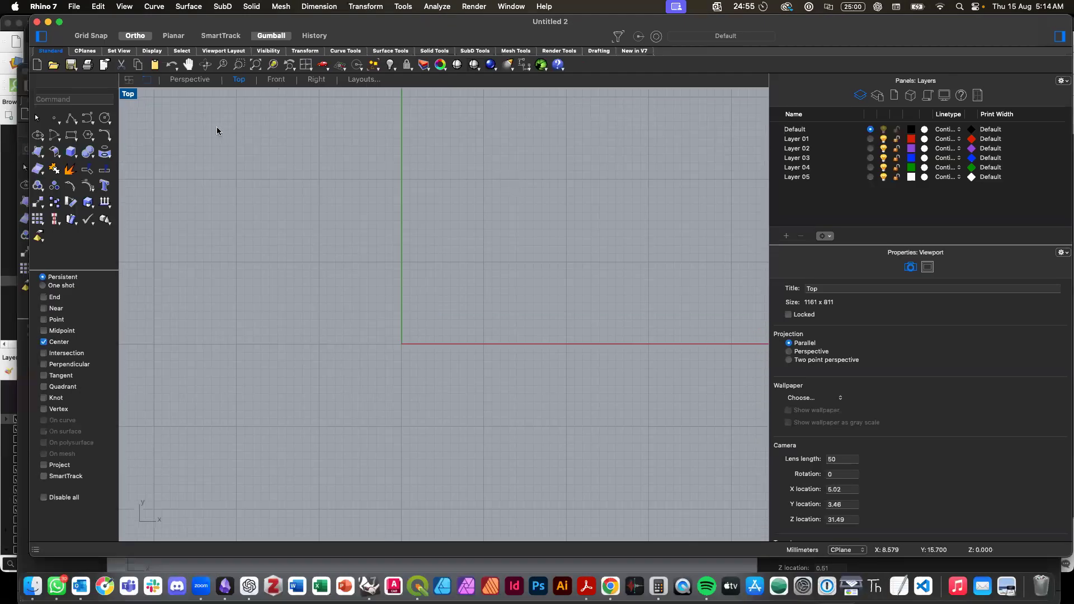
{"action": "type", "text": "Grasshopper"}
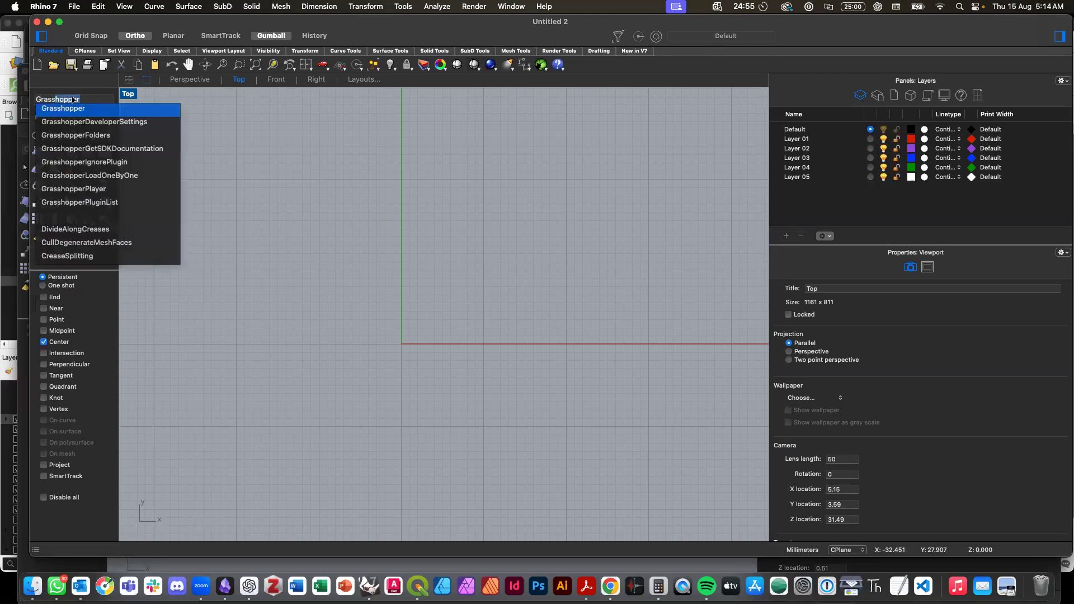
{"action": "key", "text": "Return"}
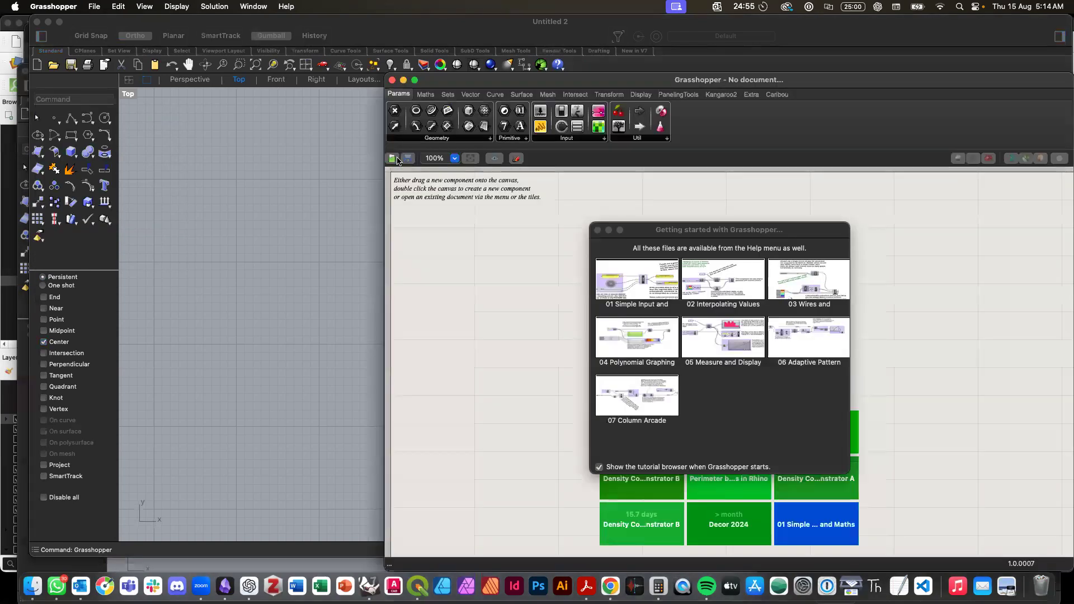
Step: Close the getting-started tutorial browser, then shrink and move the Grasshopper window so the Rhino viewport stays accessible
{"action": "left_click", "coordinate": [597, 231]}
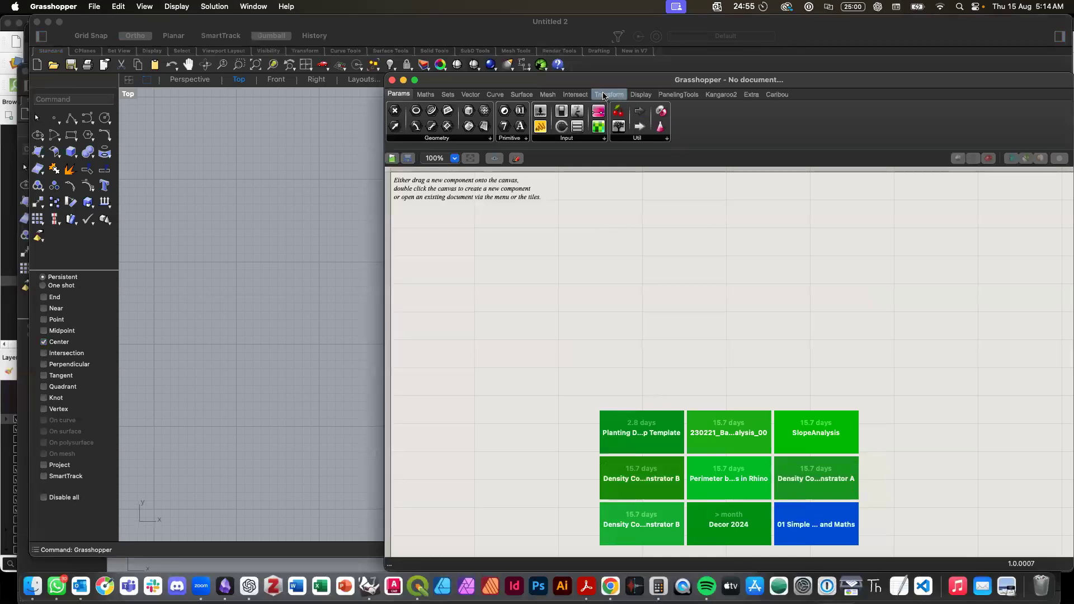
{"action": "left_click_drag", "start_coordinate": [594, 83], "coordinate": [498, 84]}
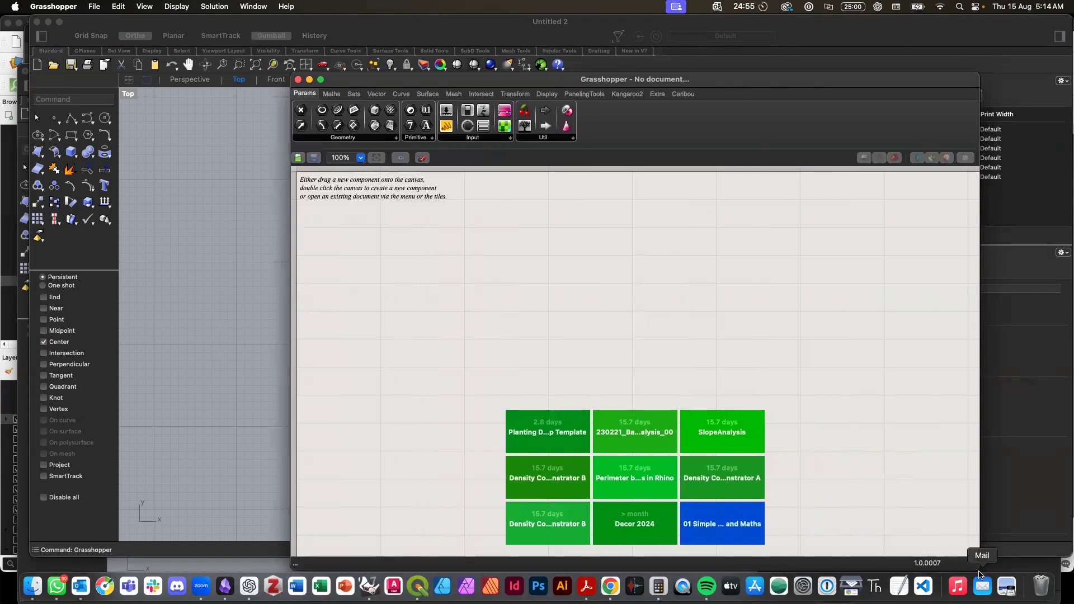
{"action": "left_click_drag", "start_coordinate": [979, 568], "coordinate": [871, 480]}
{"action": "left_click_drag", "start_coordinate": [648, 77], "coordinate": [799, 92]}
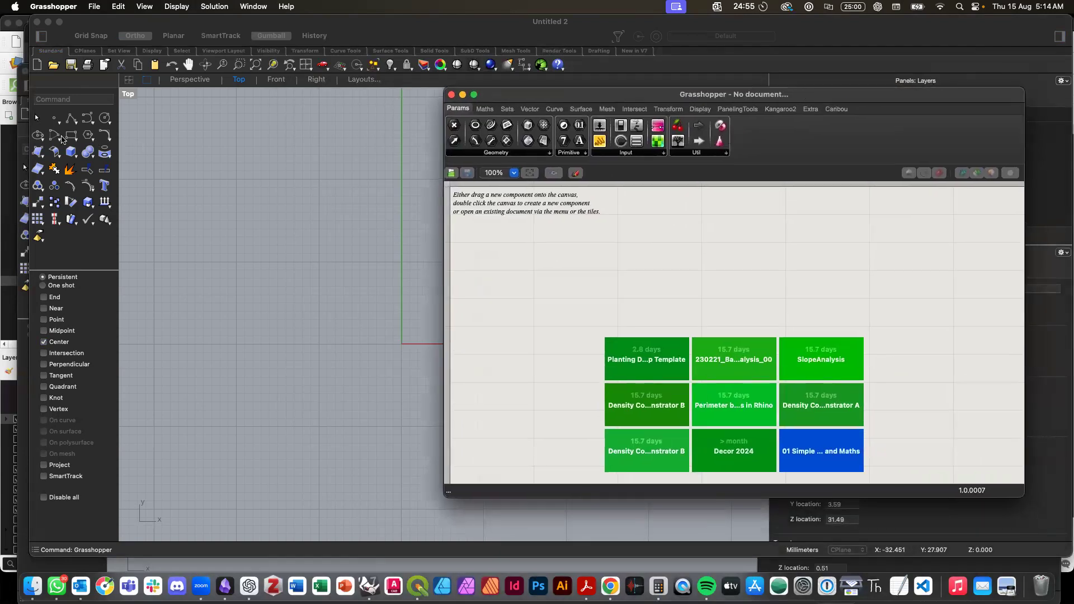
Step: Draw a 1000 by 1000 rectangle in Rhino's Top viewport, starting near the origin
{"action": "left_click", "coordinate": [71, 135]}
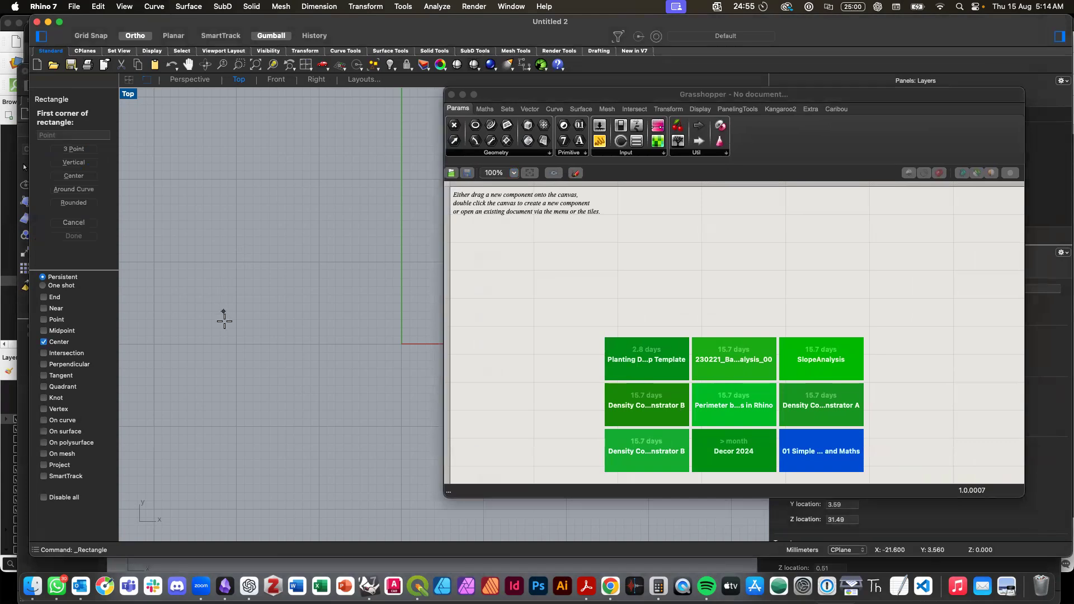
{"action": "left_click", "coordinate": [211, 385]}
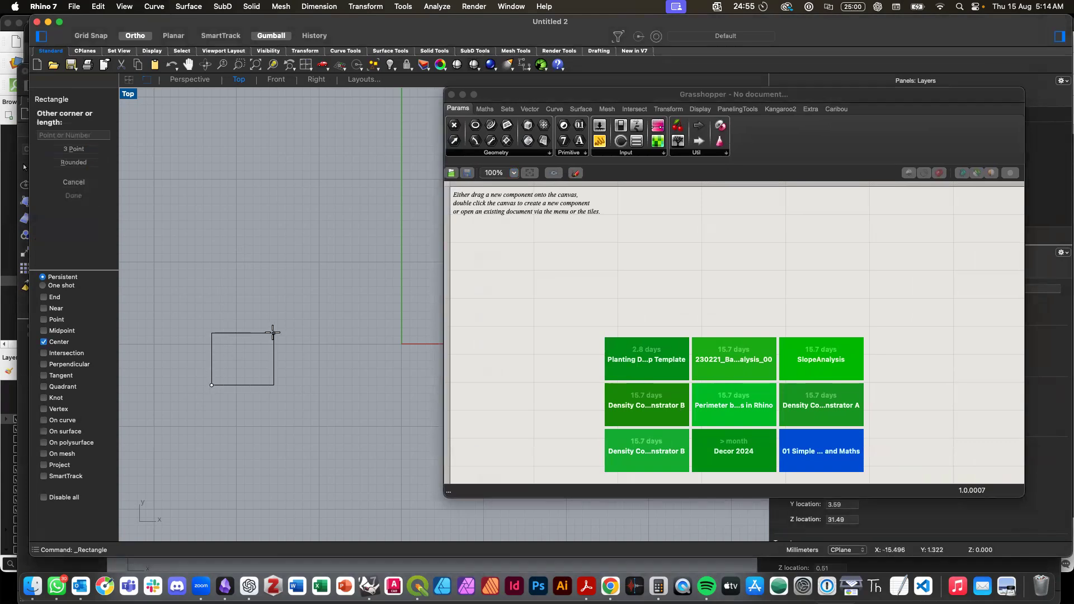
{"action": "type", "text": "@"}
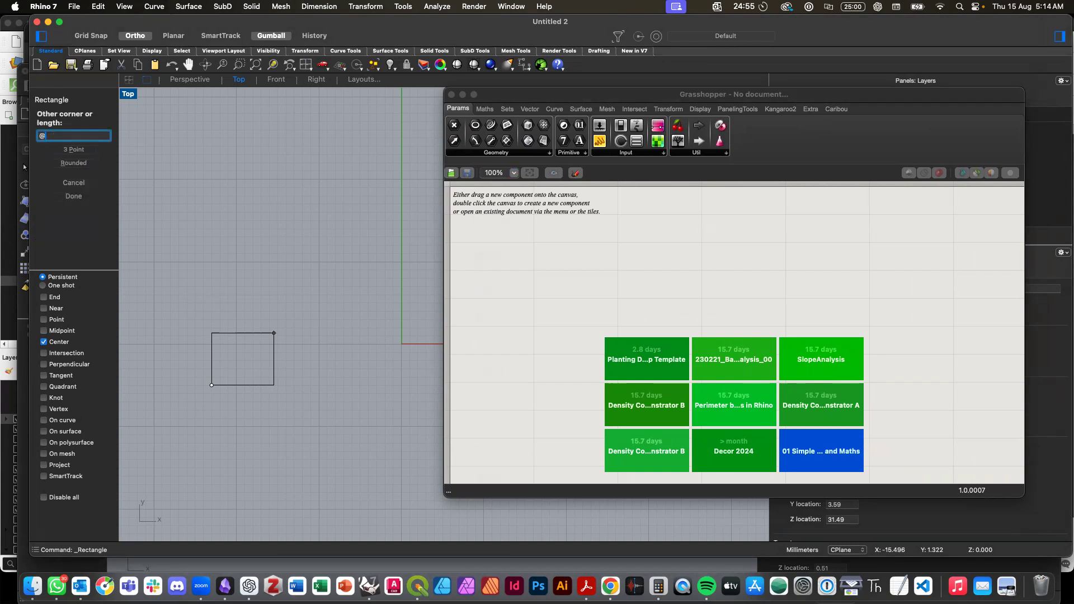
{"action": "type", "text": "1000,1000"}
{"action": "key", "text": "Return"}
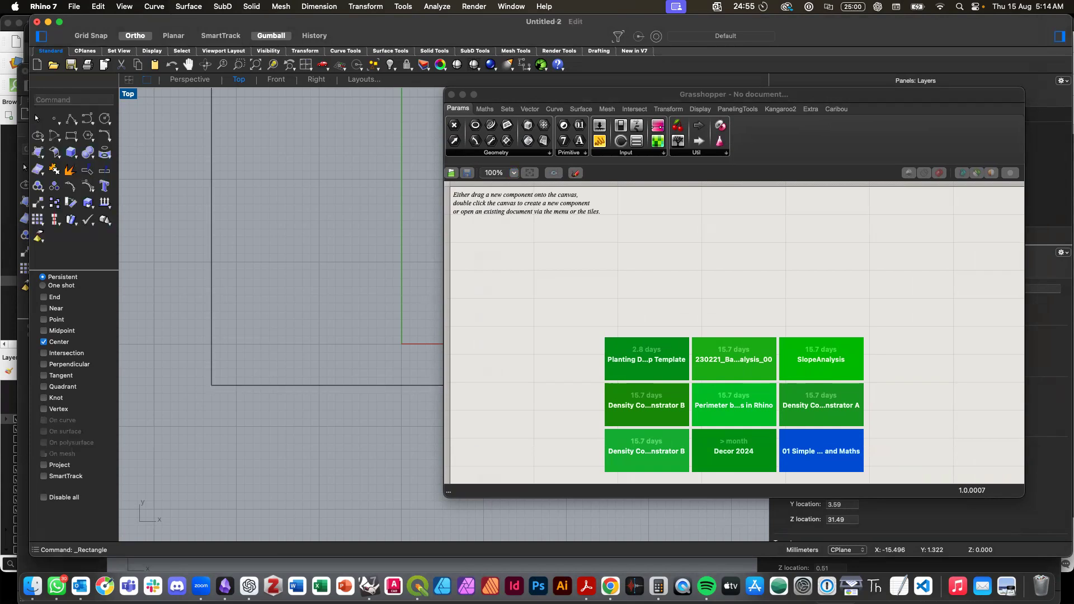
{"action": "type", "text": "ze"}
{"action": "key", "text": "Return"}
{"action": "scroll", "coordinate": [261, 440], "scroll_direction": "down", "scroll_amount": 5}
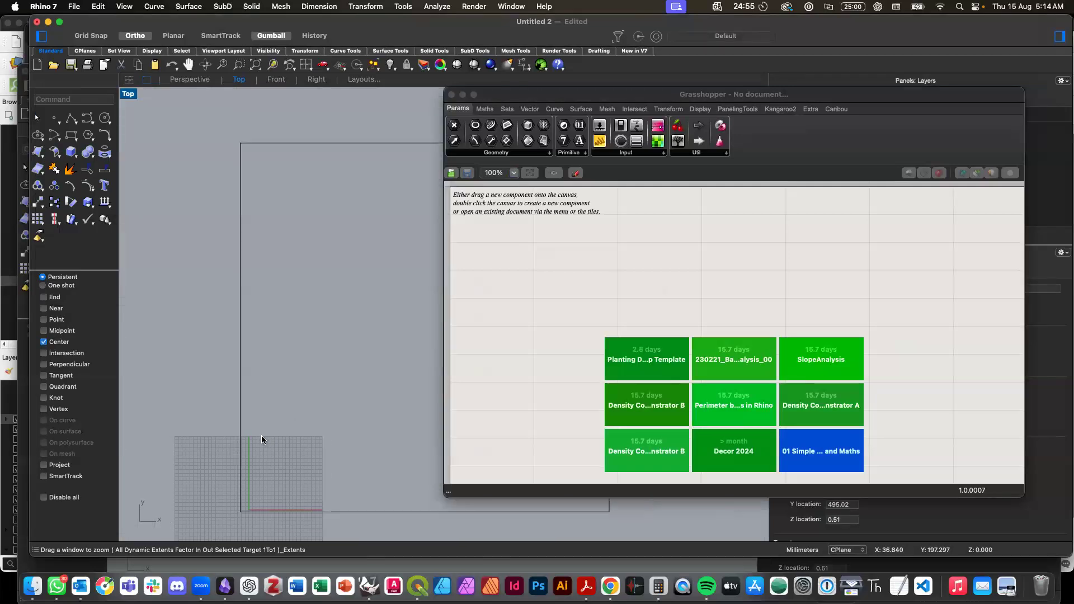
{"action": "scroll", "coordinate": [261, 440], "scroll_direction": "right", "scroll_amount": 4}
{"action": "scroll", "coordinate": [261, 440], "scroll_direction": "left", "scroll_amount": 2}
{"action": "scroll", "coordinate": [261, 439], "scroll_direction": "left", "scroll_amount": 3}
{"action": "scroll", "coordinate": [261, 440], "scroll_direction": "down", "scroll_amount": 1}
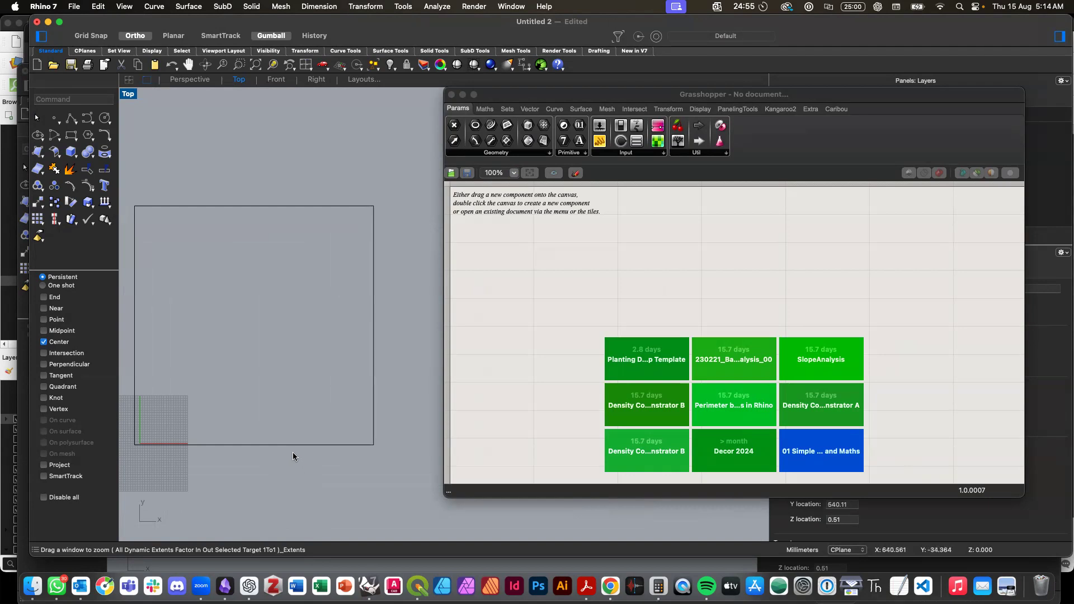
{"action": "left_click", "coordinate": [287, 445]}
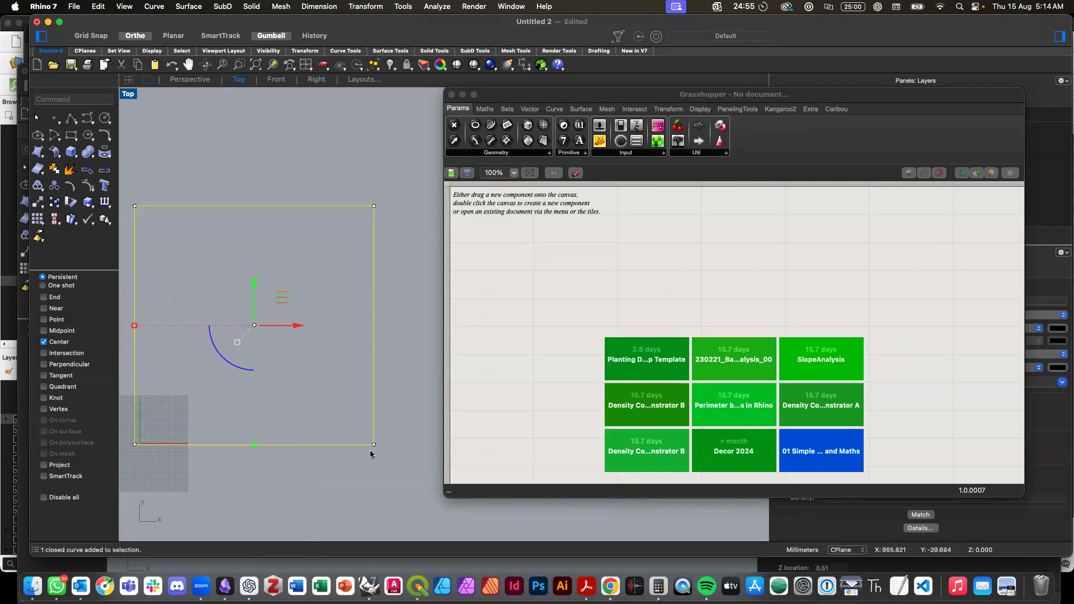
{"action": "left_click_drag", "start_coordinate": [365, 466], "coordinate": [465, 151]}
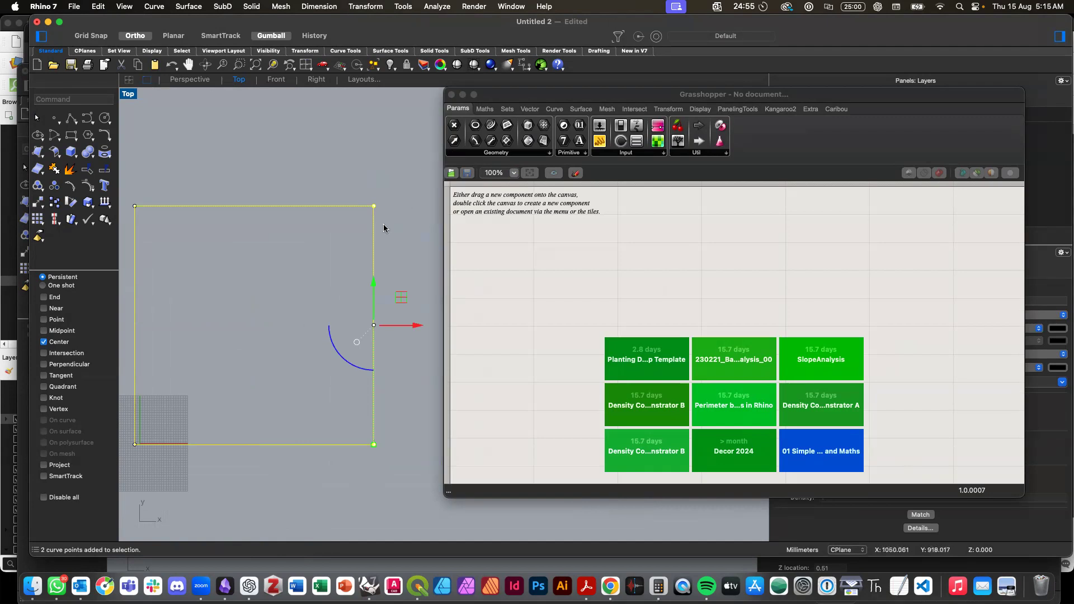
{"action": "key", "text": "Escape"}
Step: Try to scale the rectangle from its lower-left corner, with the Intersection object snap turned on
{"action": "type", "text": "Scal"}
{"action": "key", "text": "Return"}
{"action": "left_click", "coordinate": [309, 207]}
{"action": "key", "text": "Return"}
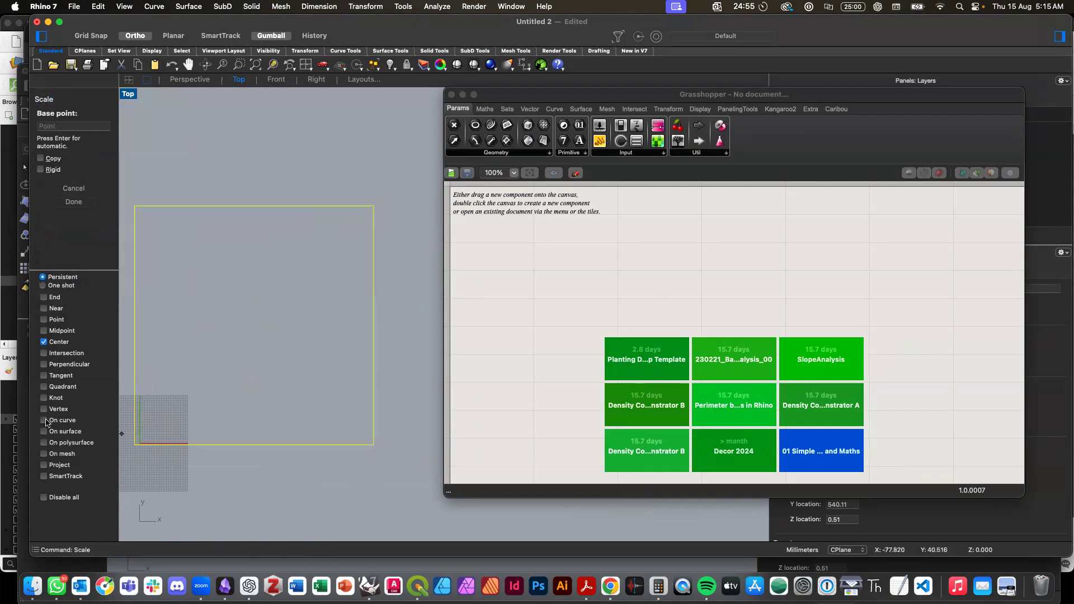
{"action": "left_click", "coordinate": [44, 353]}
{"action": "left_click", "coordinate": [134, 445]}
{"action": "left_click", "coordinate": [373, 206]}
{"action": "key", "text": "Escape"}
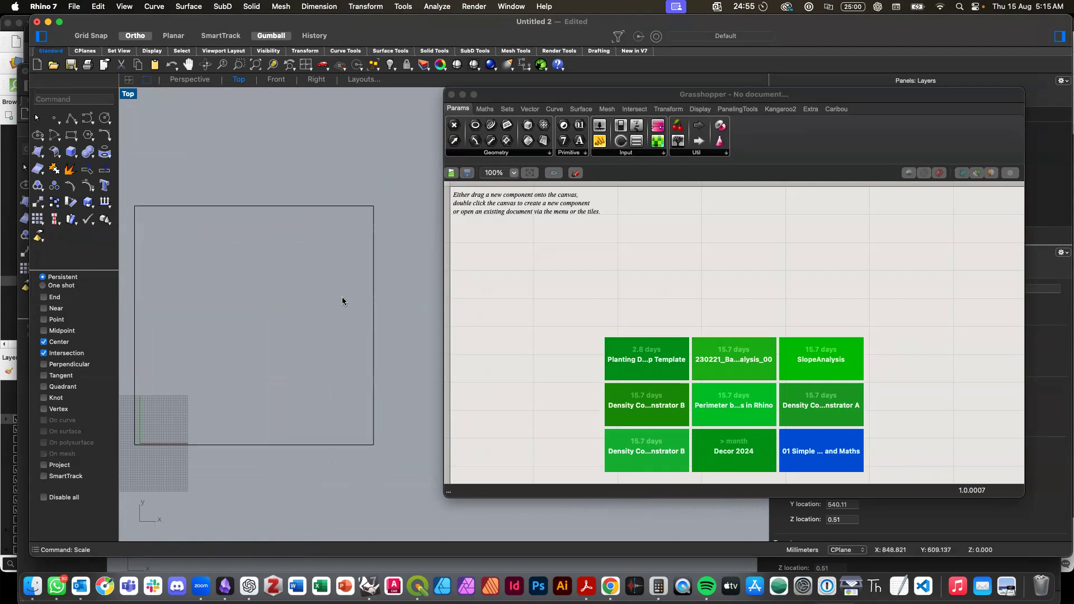
Step: Delete the hand-drawn rectangle from the Top viewport
{"action": "left_click", "coordinate": [373, 312]}
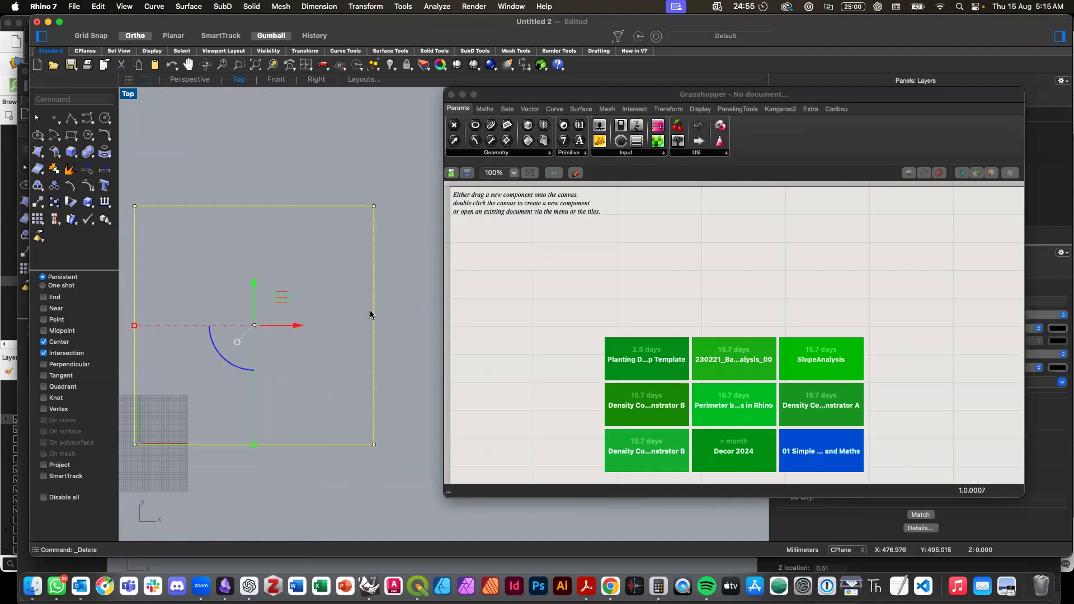
{"action": "key", "text": "Delete"}
Step: Add a Rectangle component that creates a rectangle on a plane to the empty Grasshopper canvas
{"action": "left_click", "coordinate": [524, 286]}
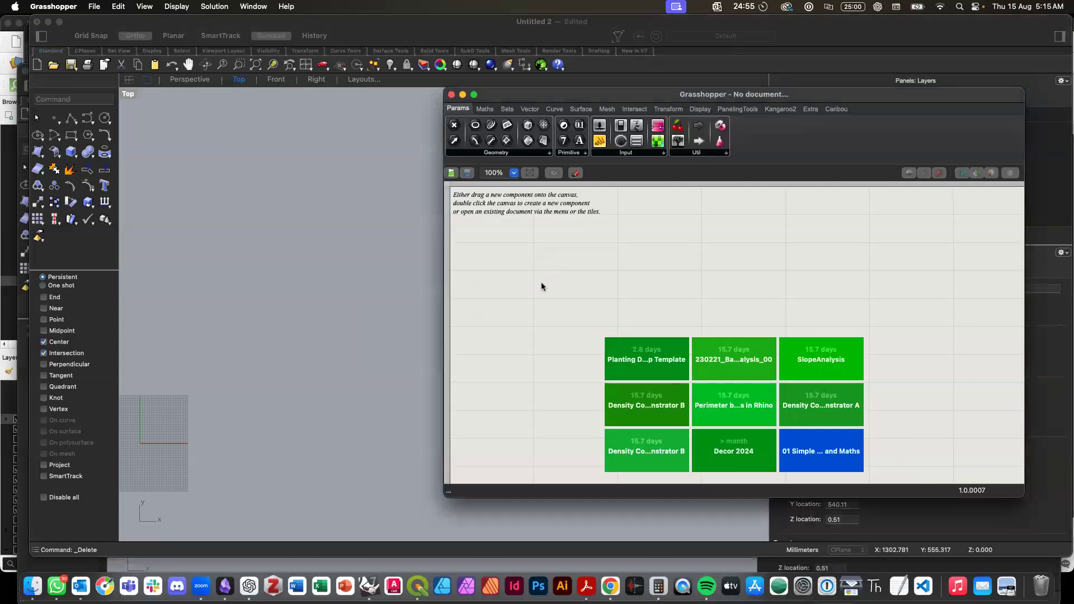
{"action": "double_click", "coordinate": [528, 280]}
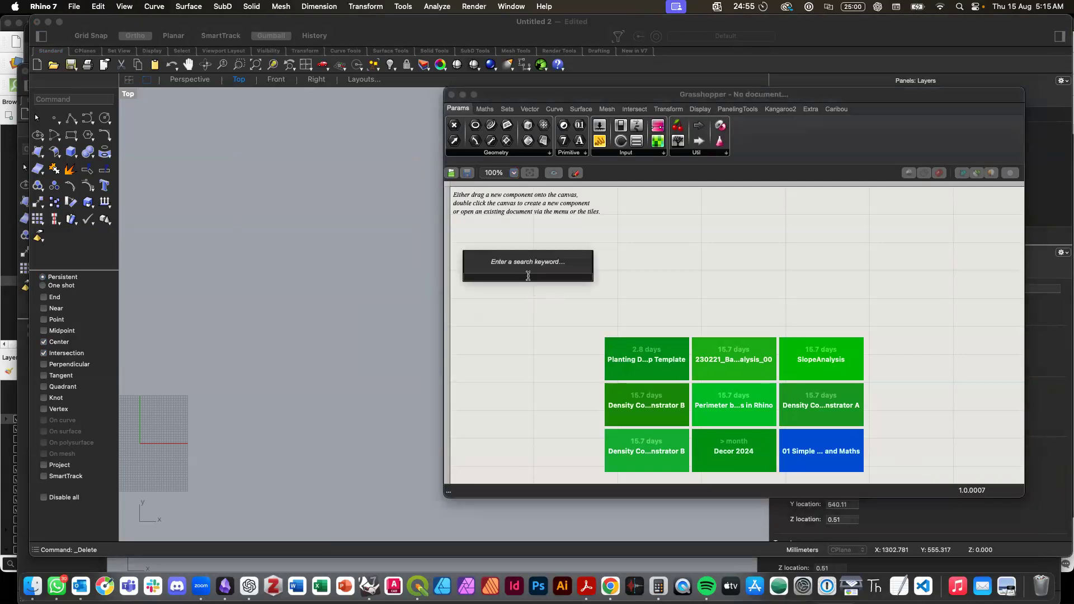
{"action": "type", "text": "rectangle"}
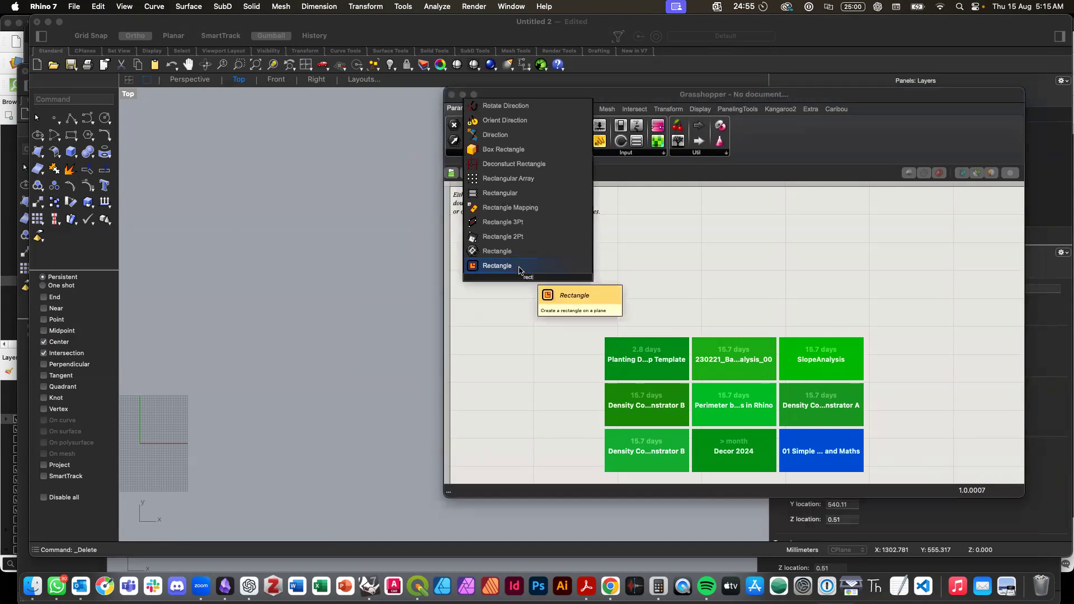
{"action": "key", "text": "Return"}
{"action": "left_click", "coordinate": [534, 281]}
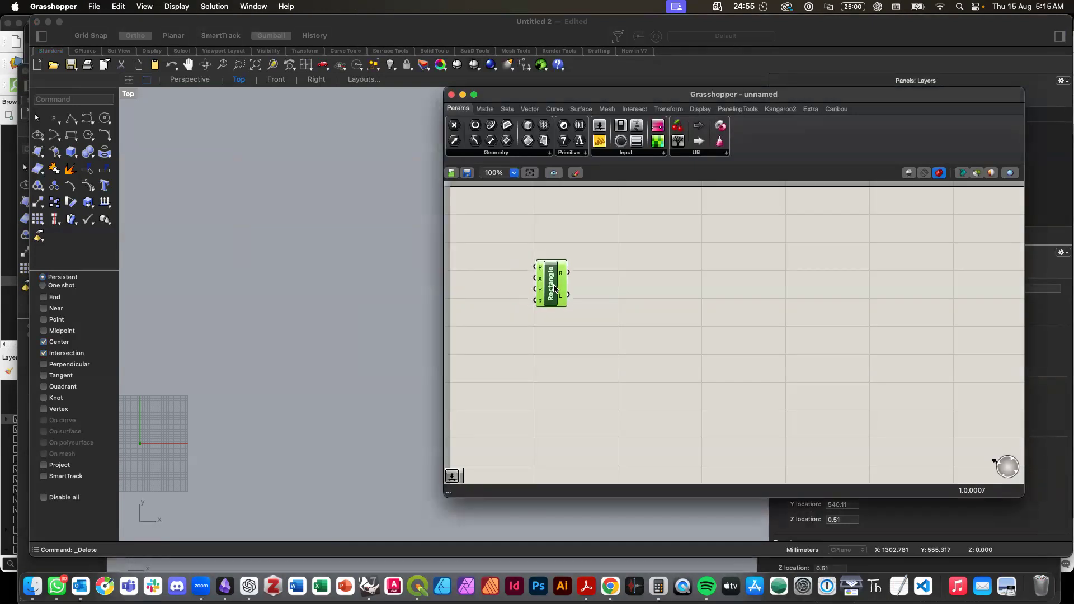
{"action": "scroll", "coordinate": [555, 288], "scroll_direction": "up", "scroll_amount": 3}
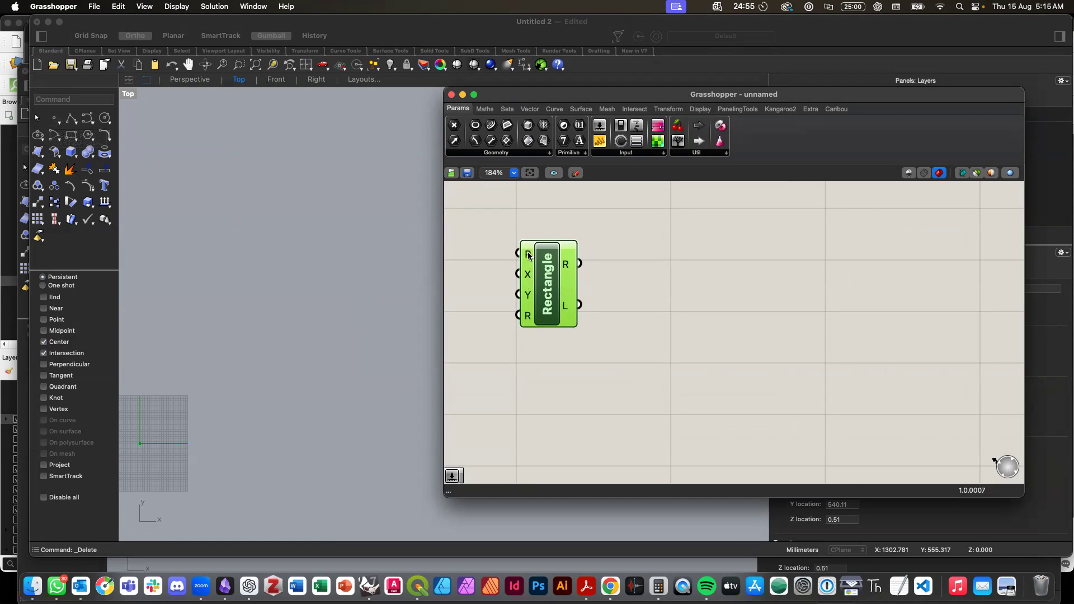
{"action": "mouse_move", "coordinate": [529, 256]}
{"action": "mouse_move", "coordinate": [527, 278]}
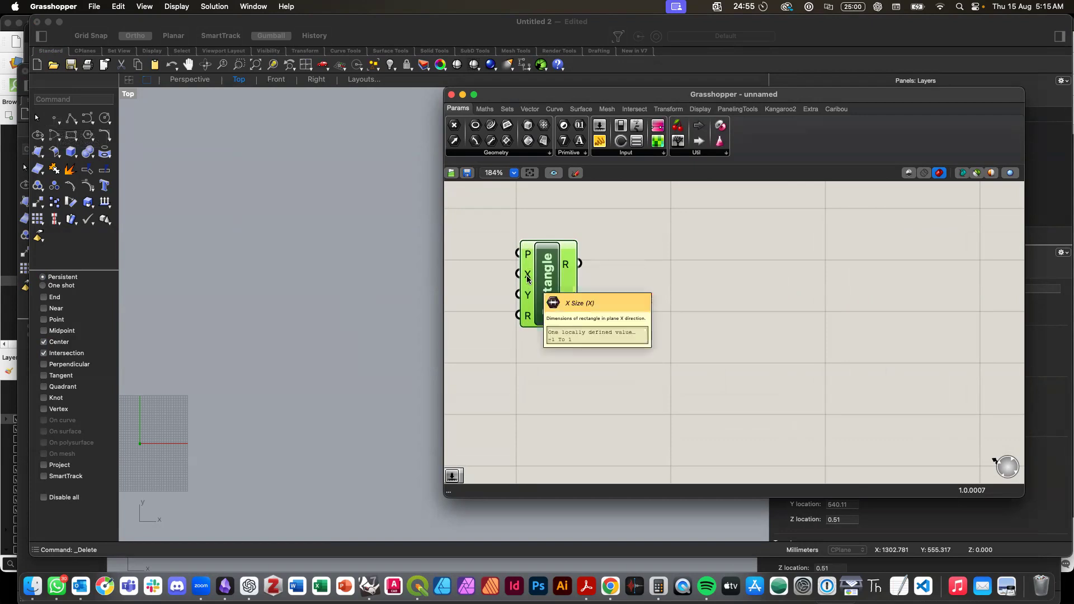
{"action": "mouse_move", "coordinate": [526, 302]}
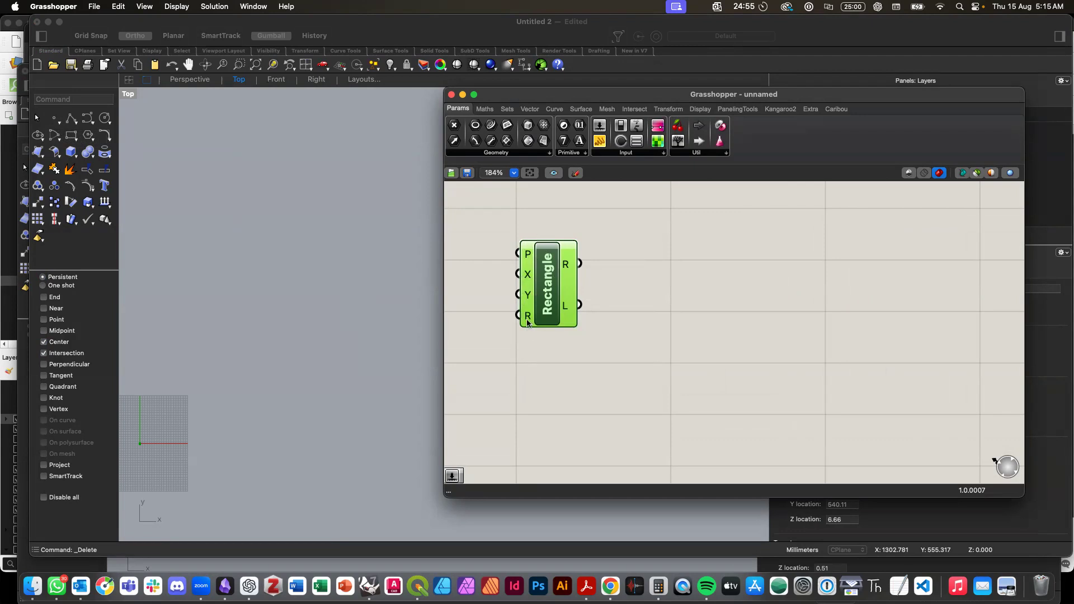
{"action": "mouse_move", "coordinate": [571, 266]}
Step: Place a point object in Rhino's Top viewport and move Grasshopper's Rectangle component aside to make room before its inputs
{"action": "left_click", "coordinate": [58, 121]}
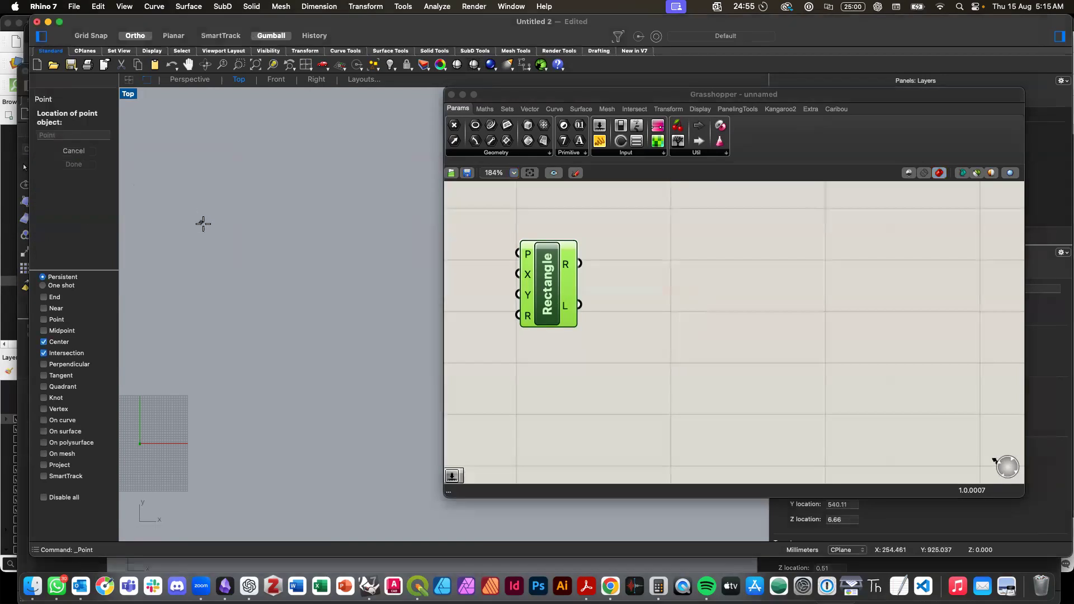
{"action": "left_click", "coordinate": [206, 241]}
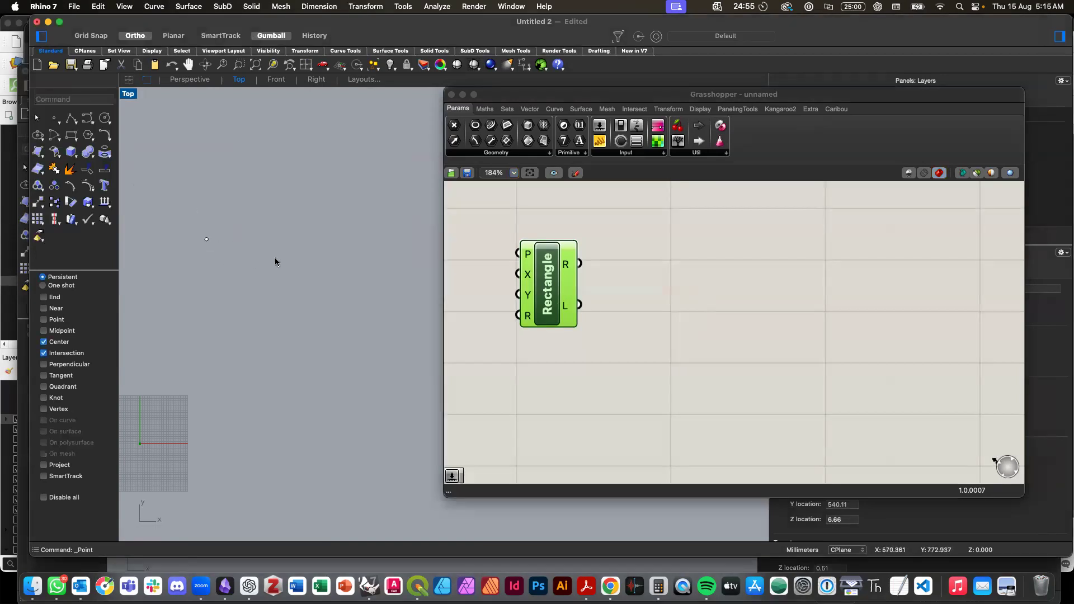
{"action": "scroll", "coordinate": [250, 199], "scroll_direction": "up", "scroll_amount": 3}
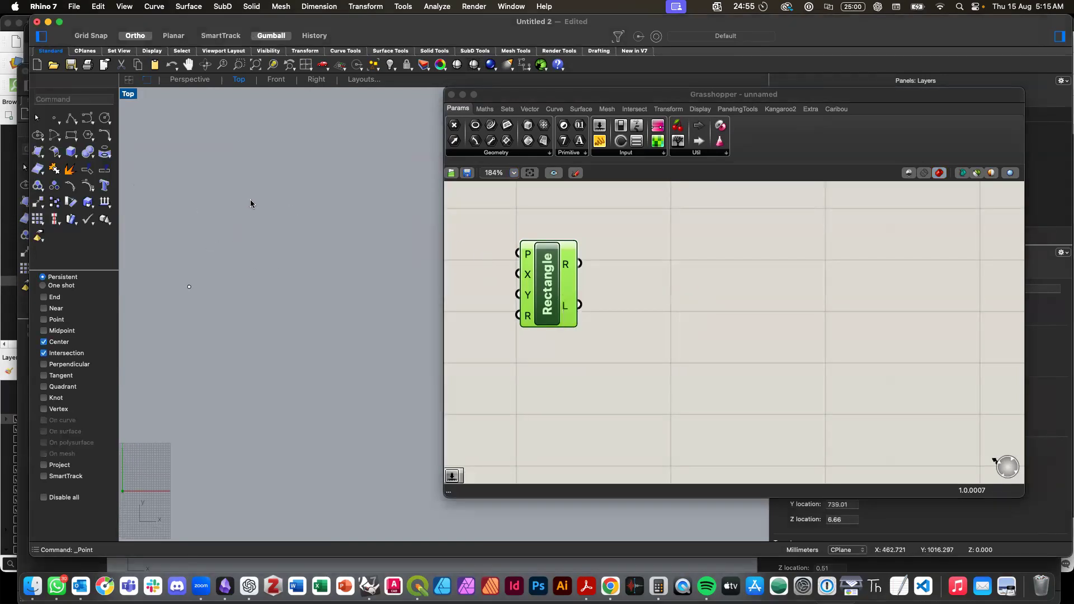
{"action": "left_click_drag", "start_coordinate": [529, 284], "coordinate": [622, 284]}
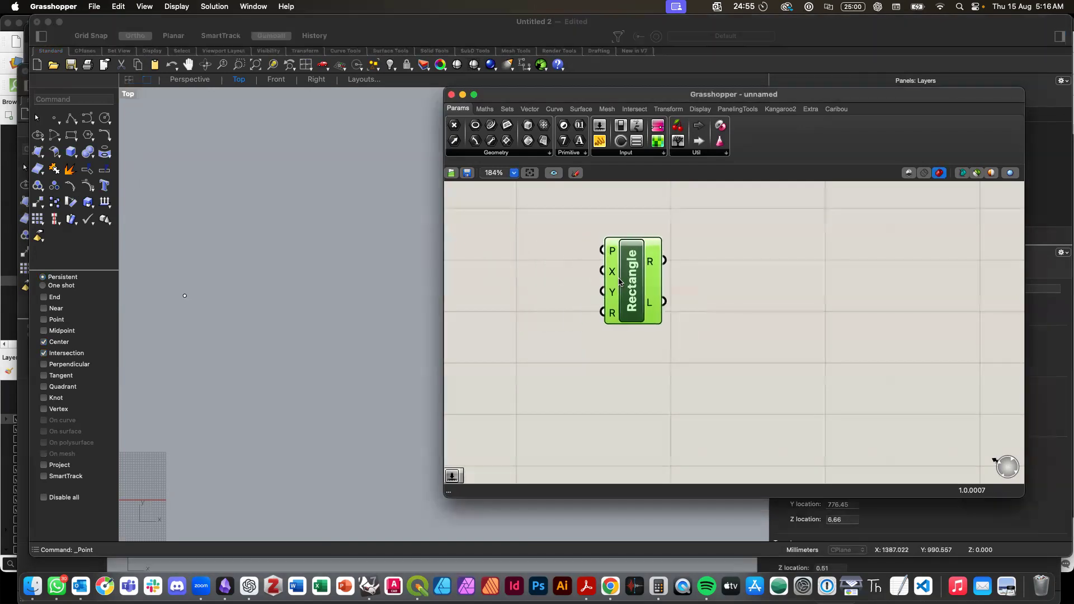
{"action": "left_click", "coordinate": [496, 272]}
{"action": "double_click", "coordinate": [496, 272]}
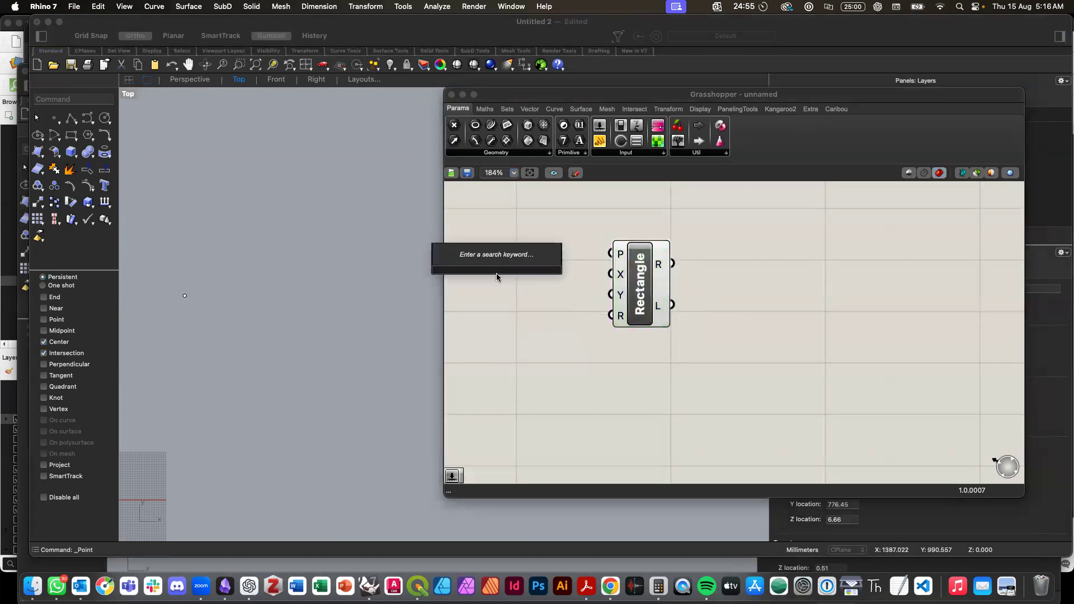
{"action": "type", "text": "point"}
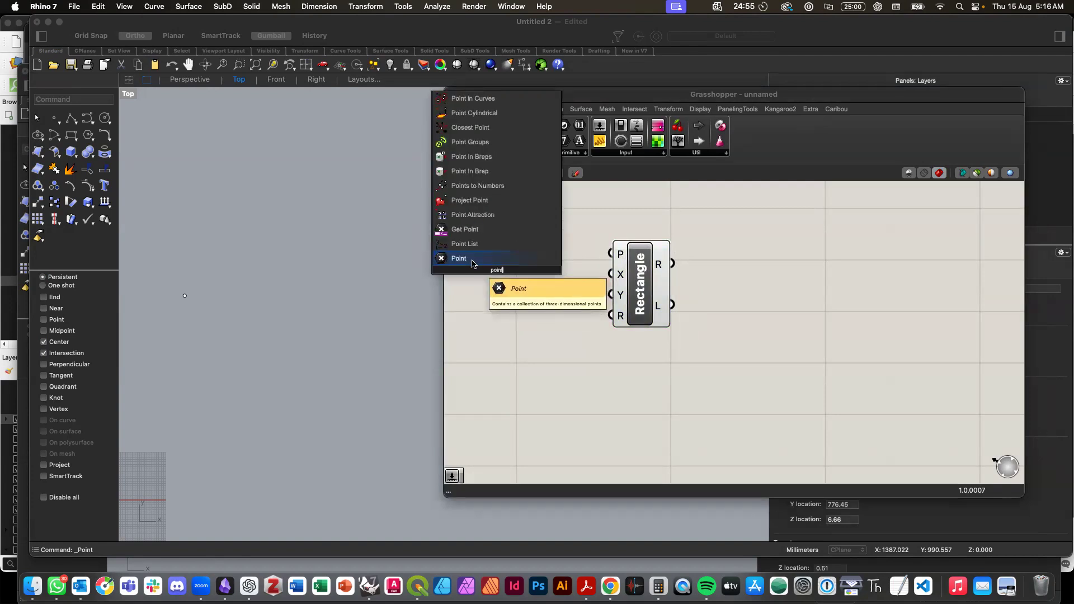
{"action": "left_click", "coordinate": [474, 259]}
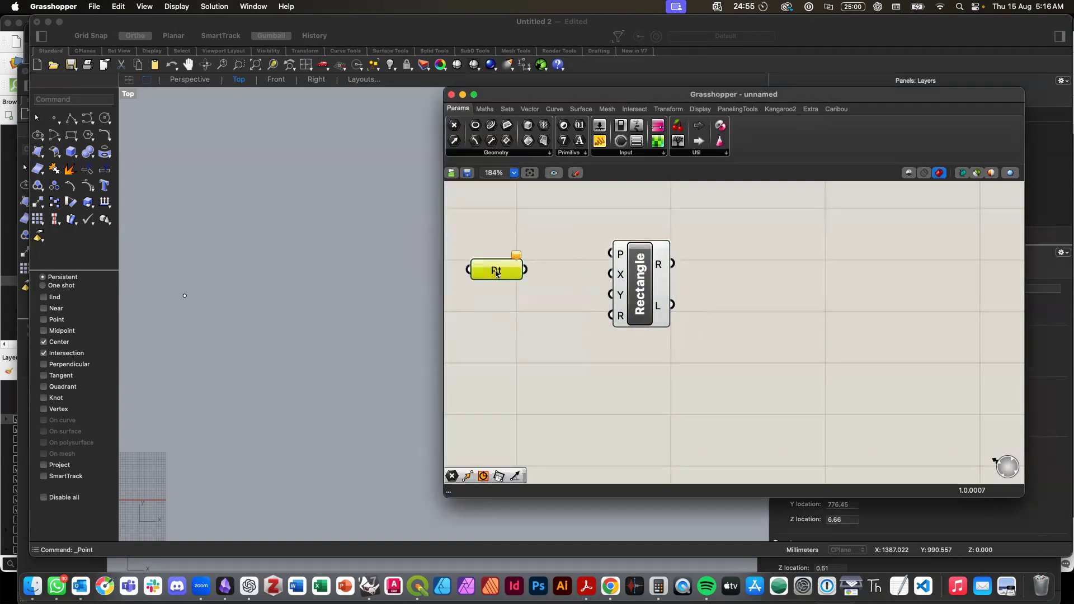
{"action": "key", "text": "Delete"}
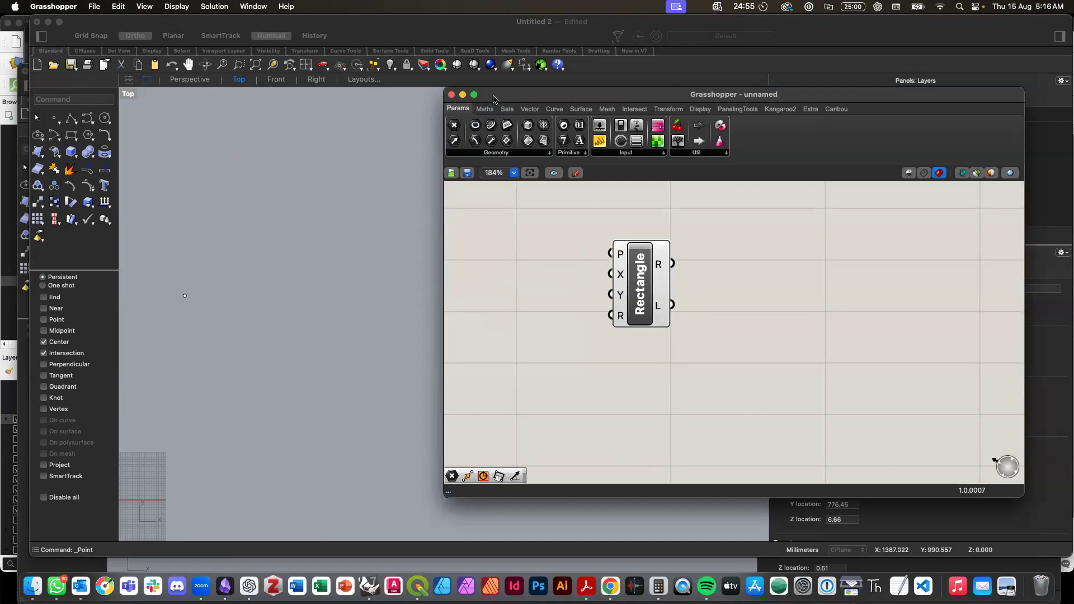
Step: Add a Point parameter, reference the Rhino point in it, and connect it to the Rectangle component's P input
{"action": "left_click_drag", "start_coordinate": [454, 141], "coordinate": [530, 280]}
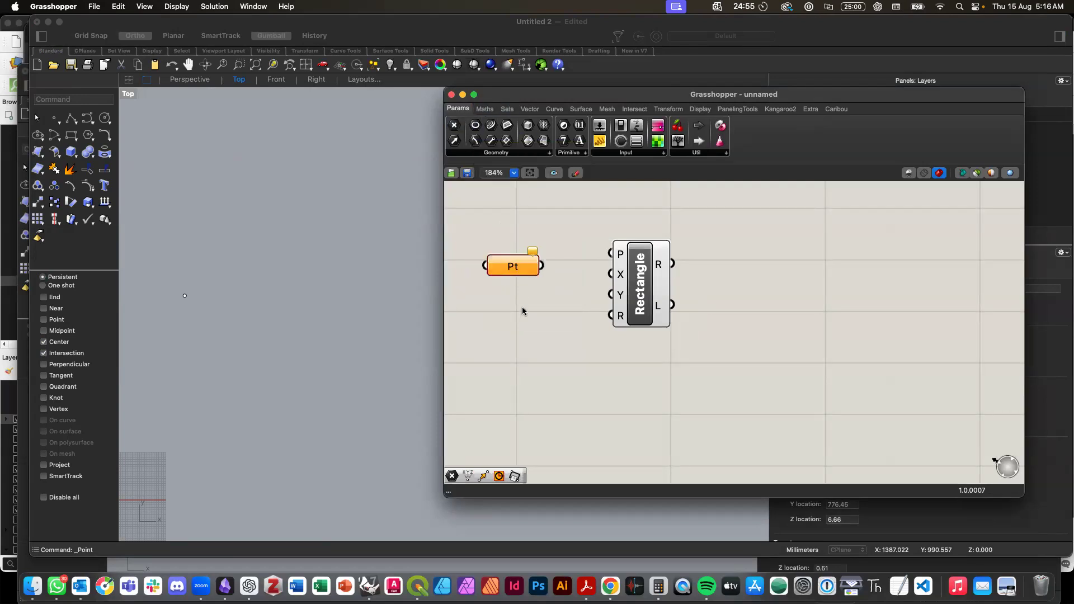
{"action": "right_click", "coordinate": [512, 271]}
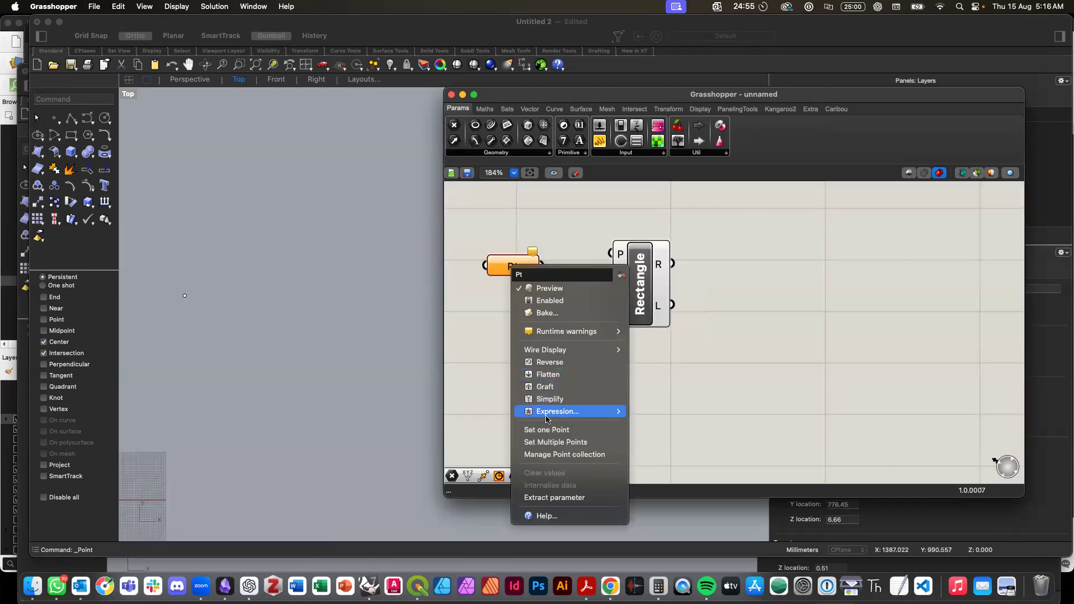
{"action": "left_click", "coordinate": [547, 430]}
{"action": "left_click", "coordinate": [184, 296]}
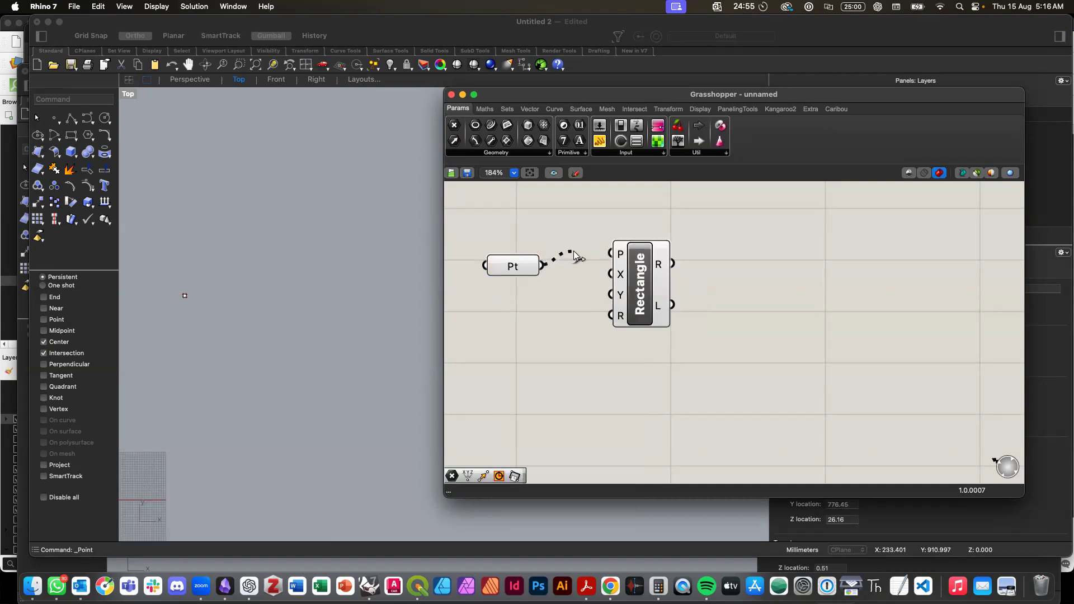
{"action": "mouse_move", "coordinate": [542, 266]}
{"action": "left_mouse_down"}
{"action": "mouse_move", "coordinate": [565, 246]}
{"action": "mouse_move", "coordinate": [555, 259]}
{"action": "left_mouse_up"}
{"action": "left_click_drag", "start_coordinate": [621, 298], "coordinate": [726, 296]}
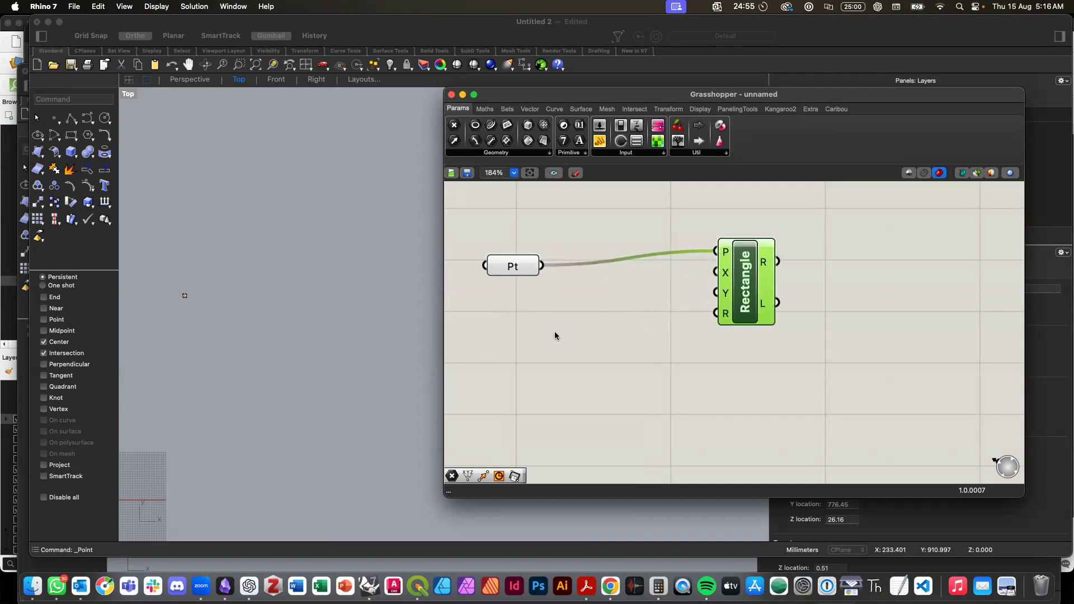
Step: Add a Panel containing 1000 and connect it to both the X and Y inputs of the Rectangle component
{"action": "left_click_drag", "start_coordinate": [600, 143], "coordinate": [556, 325]}
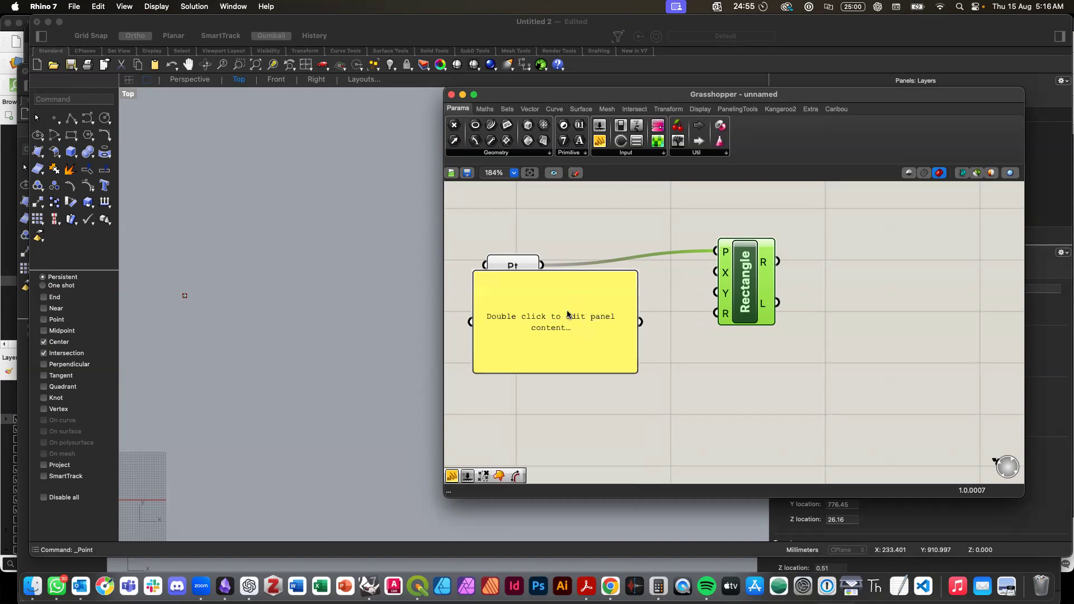
{"action": "double_click", "coordinate": [565, 321]}
{"action": "type", "text": "10"}
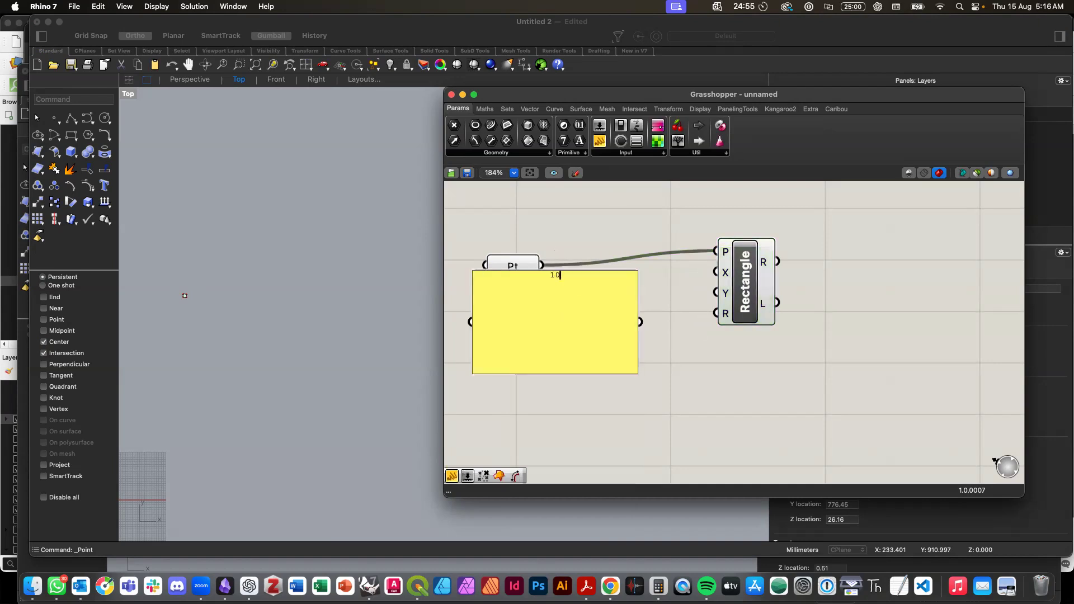
{"action": "type", "text": "00"}
{"action": "left_click", "coordinate": [584, 428]}
{"action": "left_click_drag", "start_coordinate": [640, 322], "coordinate": [717, 273]}
{"action": "left_click_drag", "start_coordinate": [686, 311], "coordinate": [708, 301]}
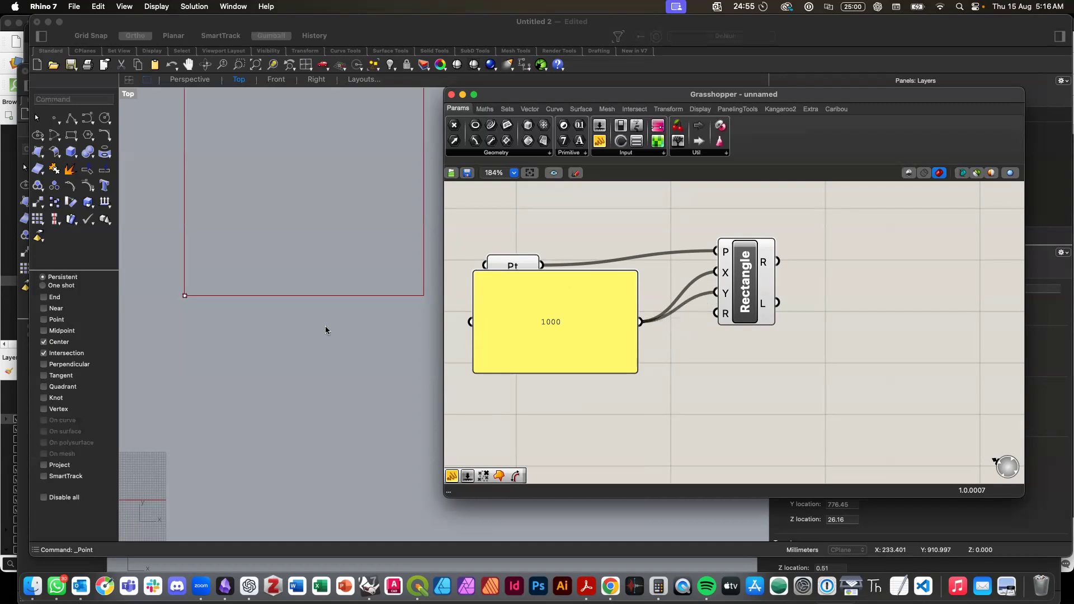
{"action": "left_click", "coordinate": [326, 330]}
{"action": "scroll", "coordinate": [300, 336], "scroll_direction": "up", "scroll_amount": 3}
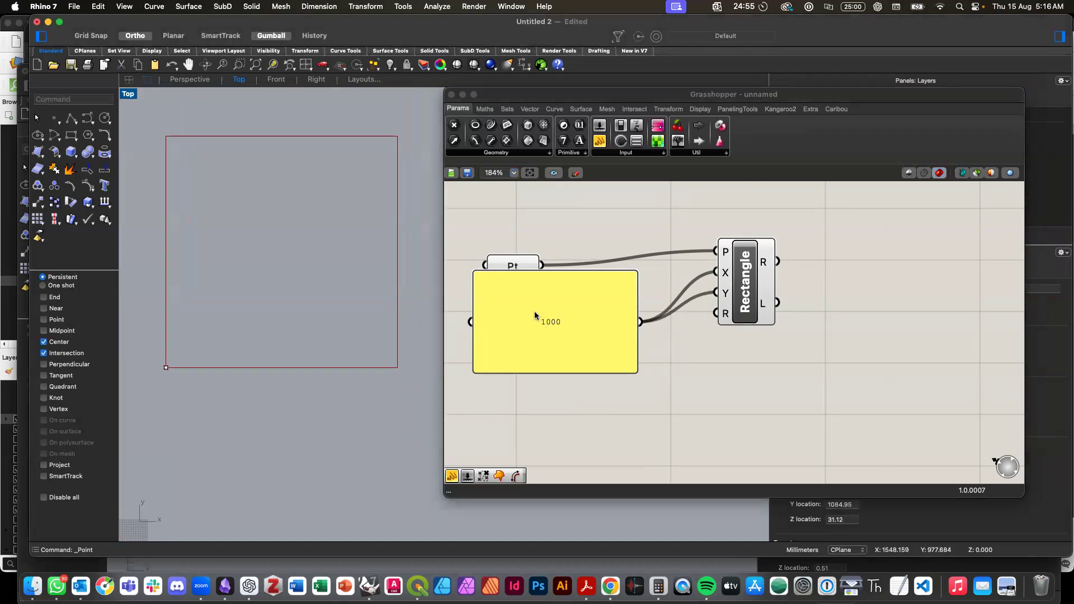
Step: Change the Panel feeding the Rectangle component's X and Y inputs to 800
{"action": "double_click", "coordinate": [535, 316]}
{"action": "type", "text": "80"}
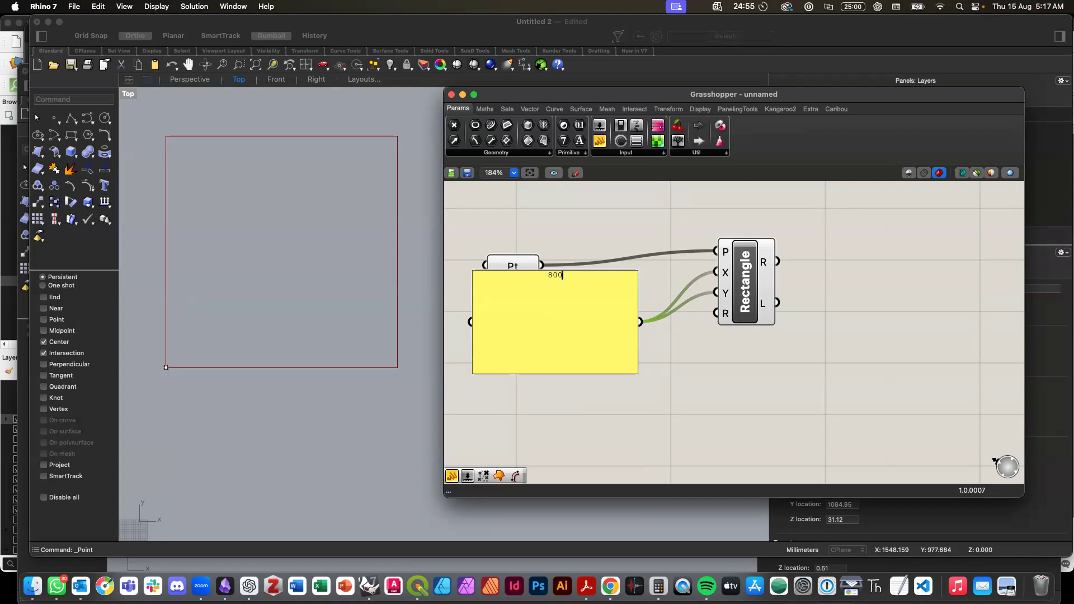
{"action": "left_click", "coordinate": [569, 432]}
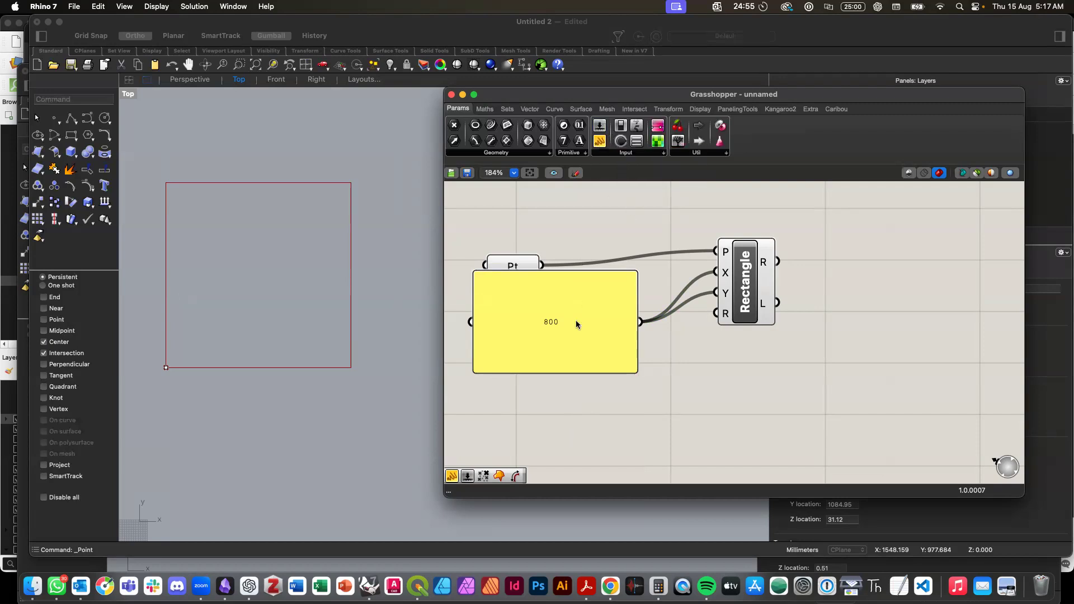
Step: Add a Number Slider ranging from 0 to 1000 to the empty canvas area below the Panel
{"action": "double_click", "coordinate": [612, 456]}
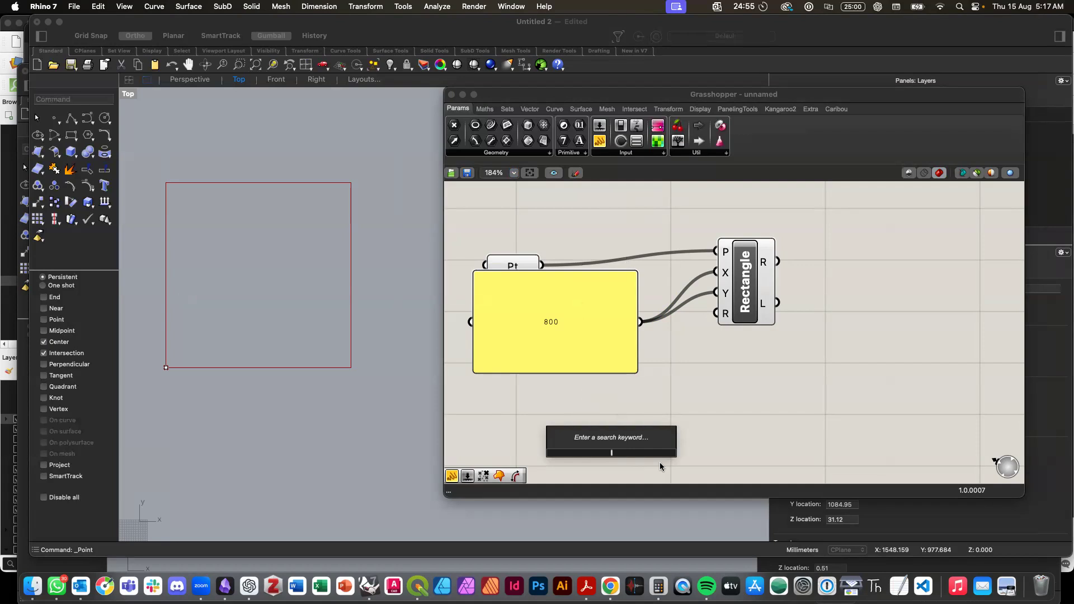
{"action": "type", "text": "0"}
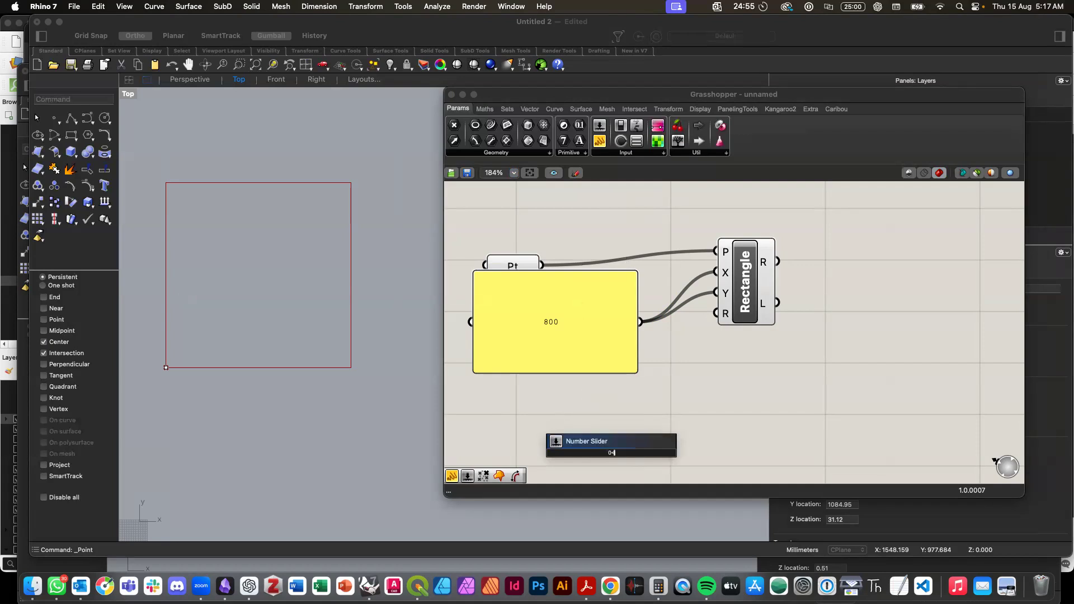
{"action": "type", "text": "<1000"}
{"action": "key", "text": "Return"}
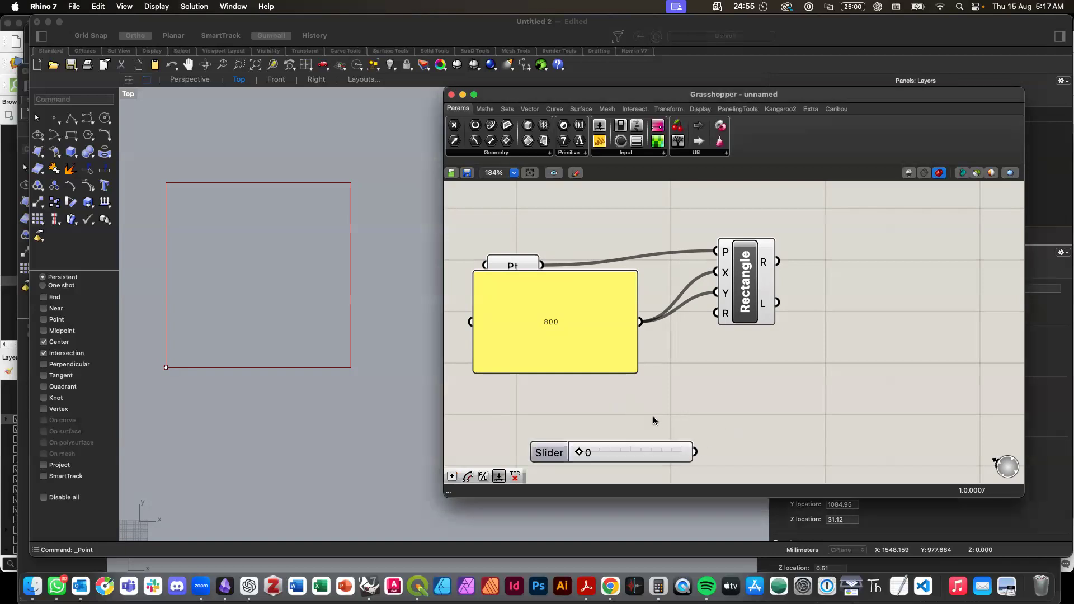
Step: Replace the Panel with the number slider, wired to the Rectangle's X and Y inputs, and set the slider to 838
{"action": "left_click", "coordinate": [602, 361]}
{"action": "key", "text": "Delete"}
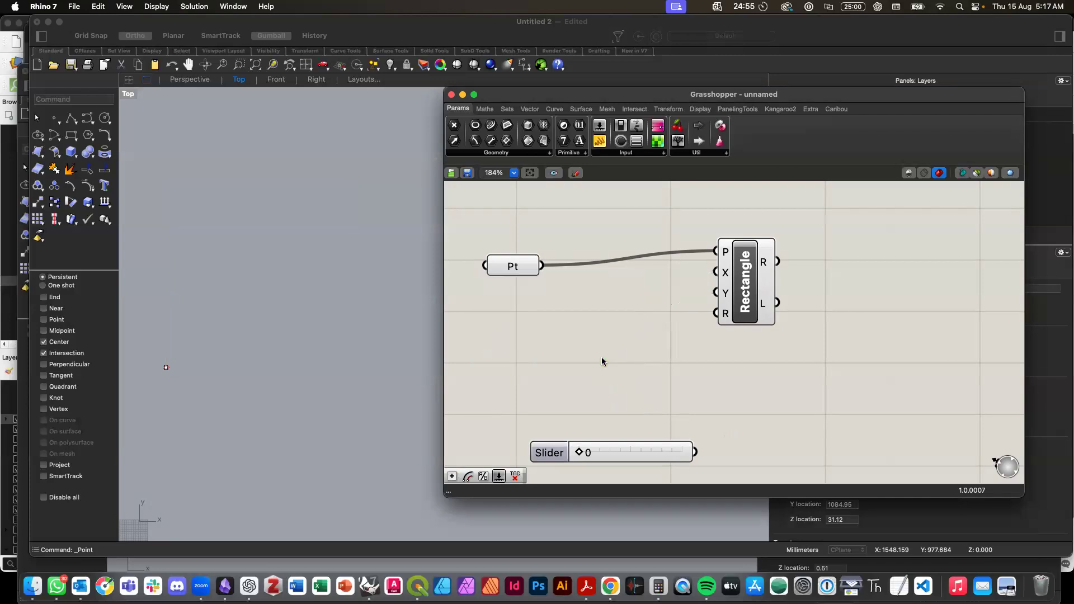
{"action": "left_click_drag", "start_coordinate": [695, 453], "coordinate": [716, 273]}
{"action": "left_click_drag", "start_coordinate": [698, 453], "coordinate": [714, 289]}
{"action": "left_click", "coordinate": [617, 447]}
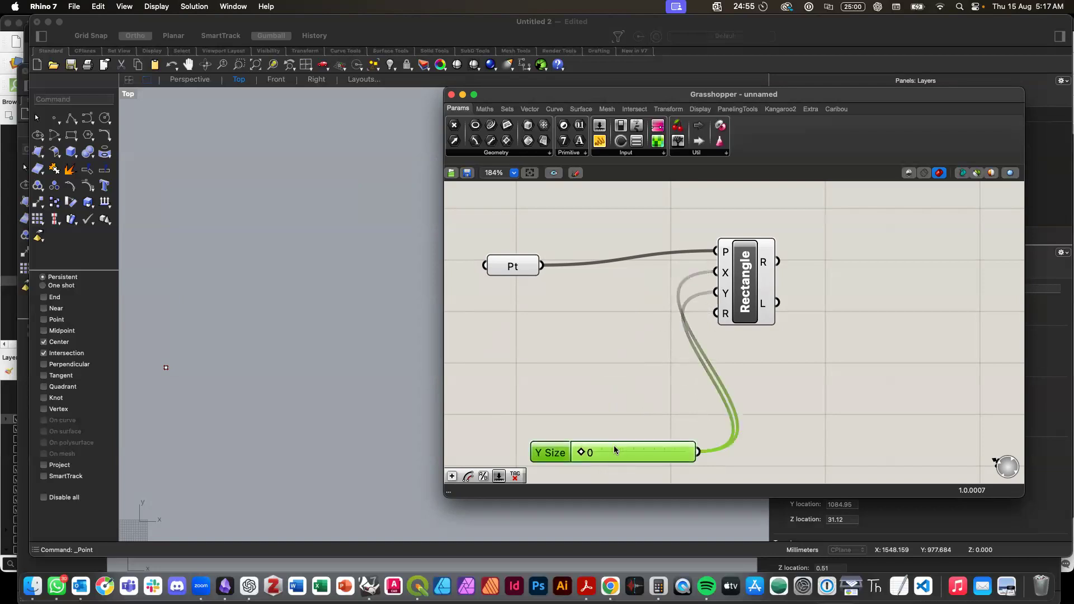
{"action": "left_click_drag", "start_coordinate": [583, 452], "coordinate": [627, 455]}
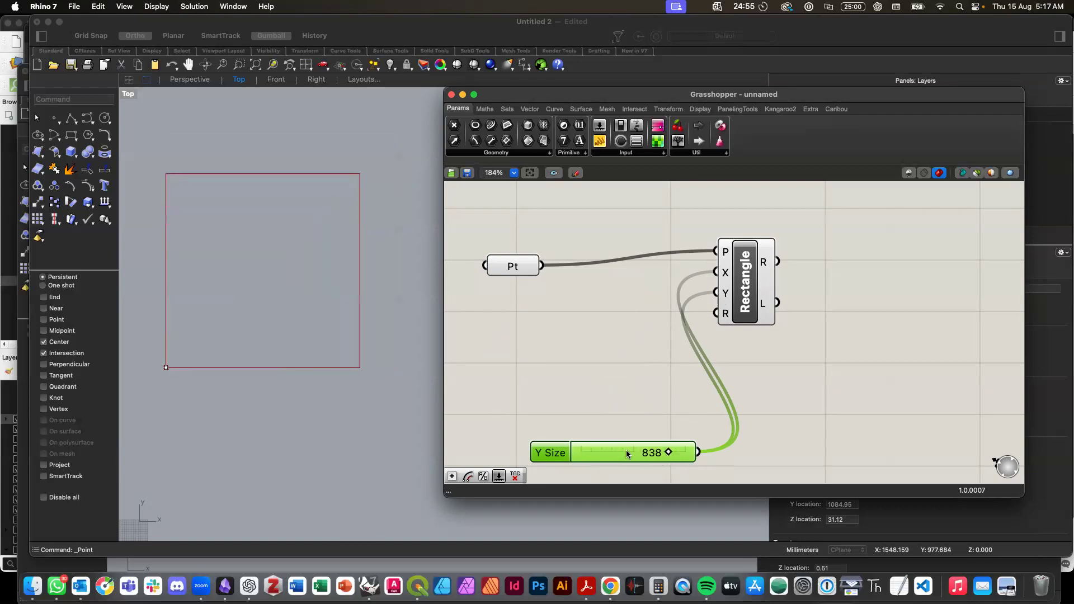
Step: Edit the number slider's properties, naming it Size and setting its value to 682
{"action": "double_click", "coordinate": [560, 455]}
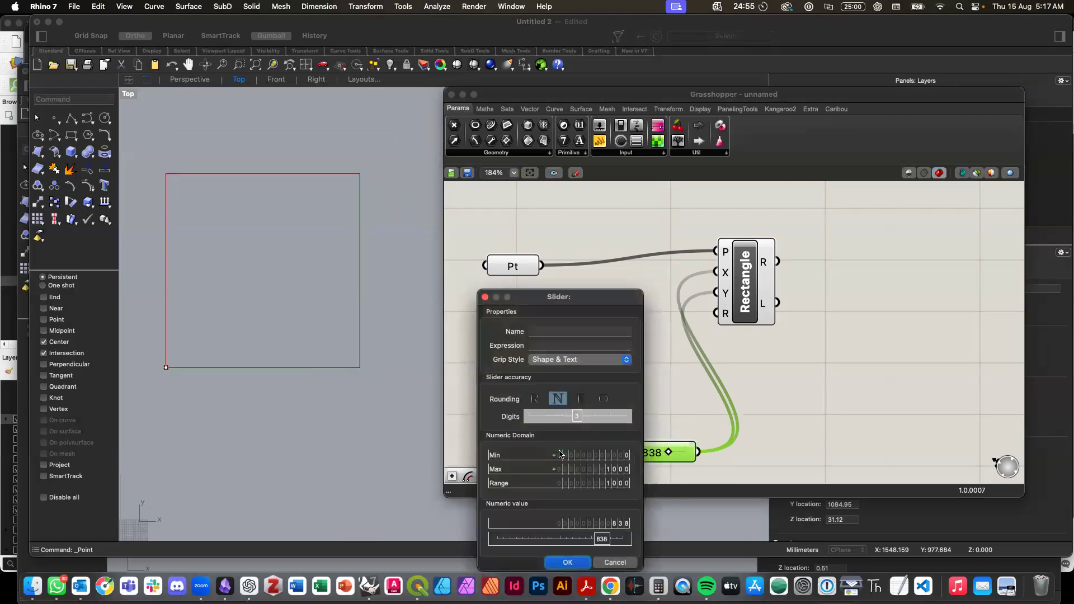
{"action": "left_click_drag", "start_coordinate": [589, 298], "coordinate": [491, 146]}
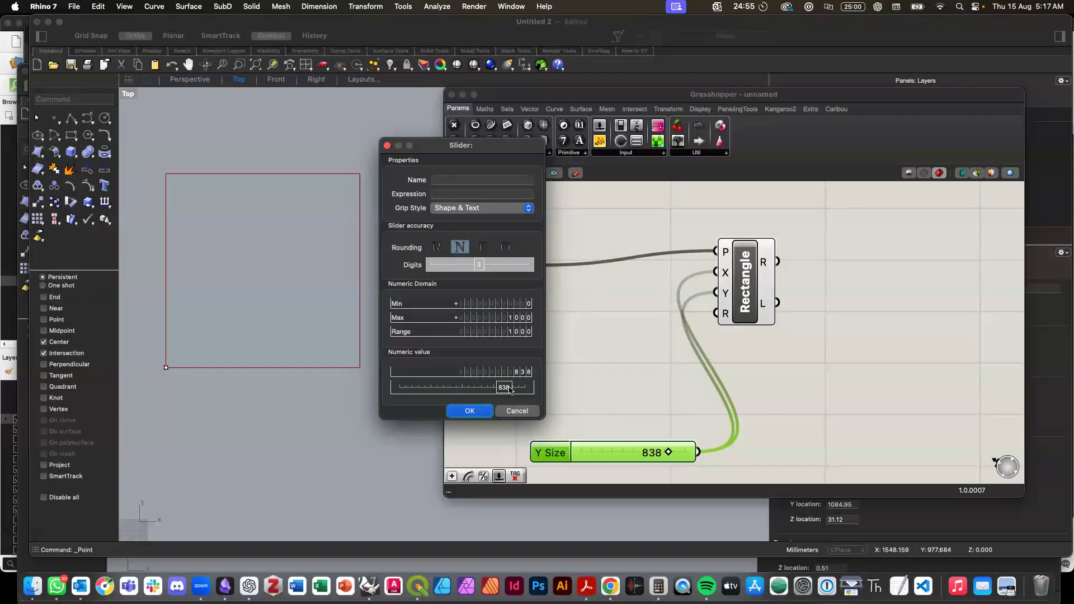
{"action": "left_click_drag", "start_coordinate": [497, 388], "coordinate": [484, 390]}
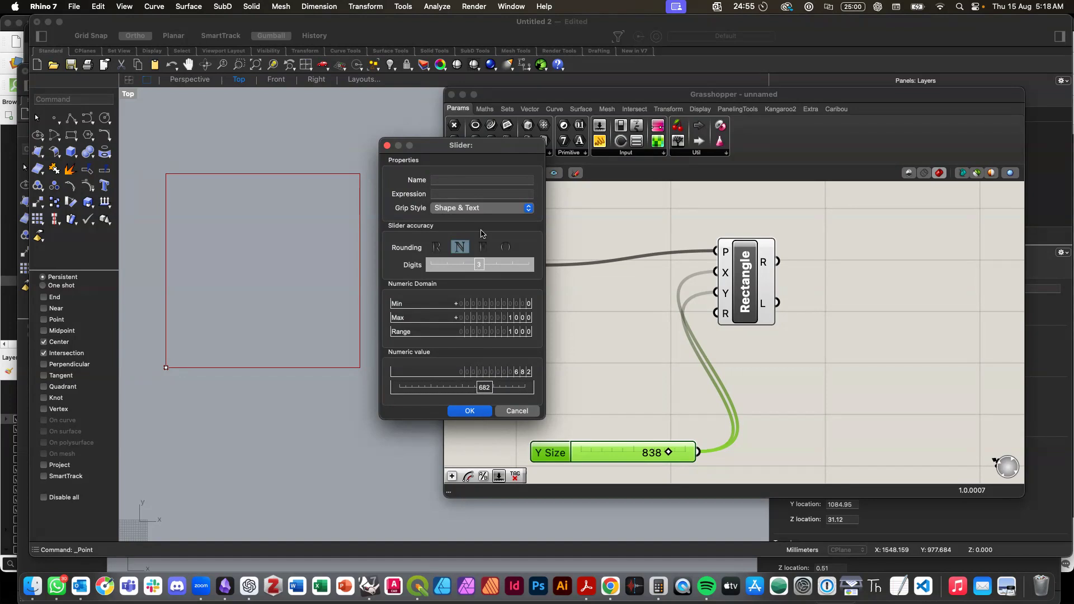
{"action": "left_click", "coordinate": [462, 180]}
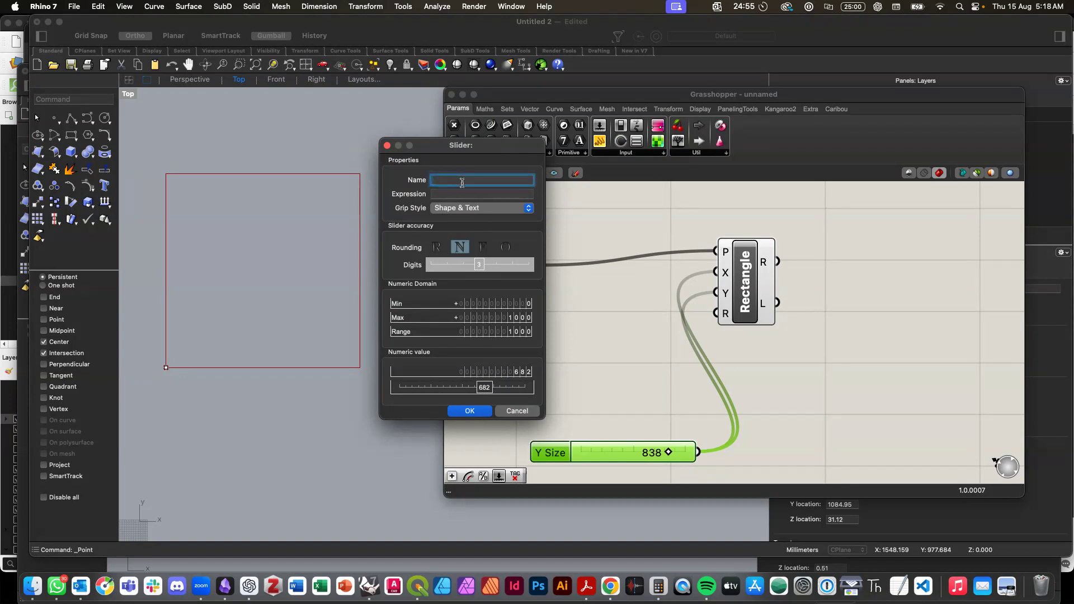
{"action": "type", "text": "Size"}
{"action": "left_click", "coordinate": [469, 412]}
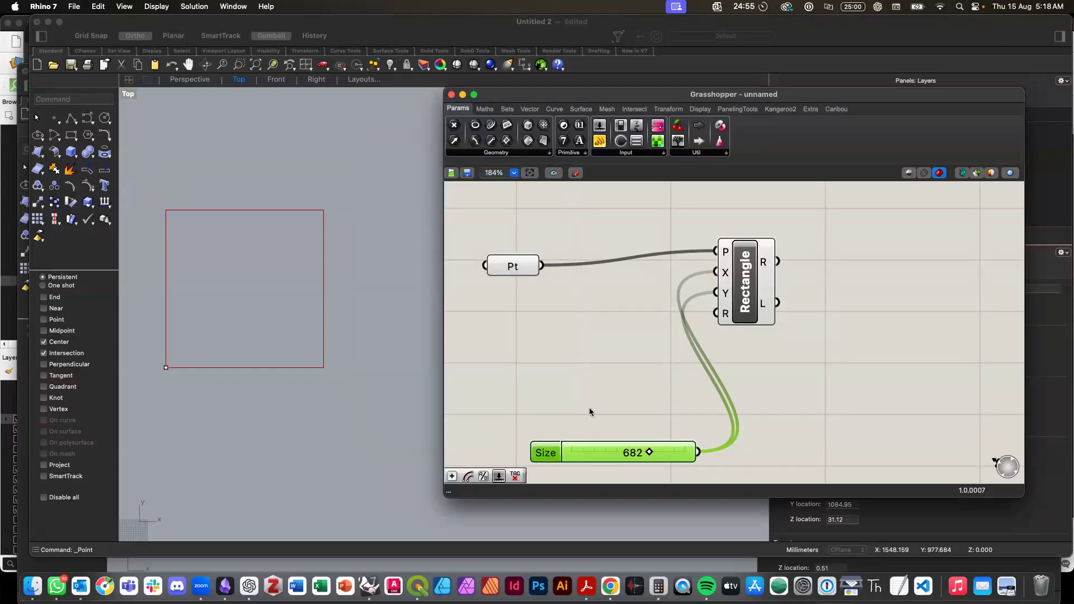
Step: Move the Size slider directly below the Pt parameter and reduce its value to 534
{"action": "left_click_drag", "start_coordinate": [551, 454], "coordinate": [493, 316]}
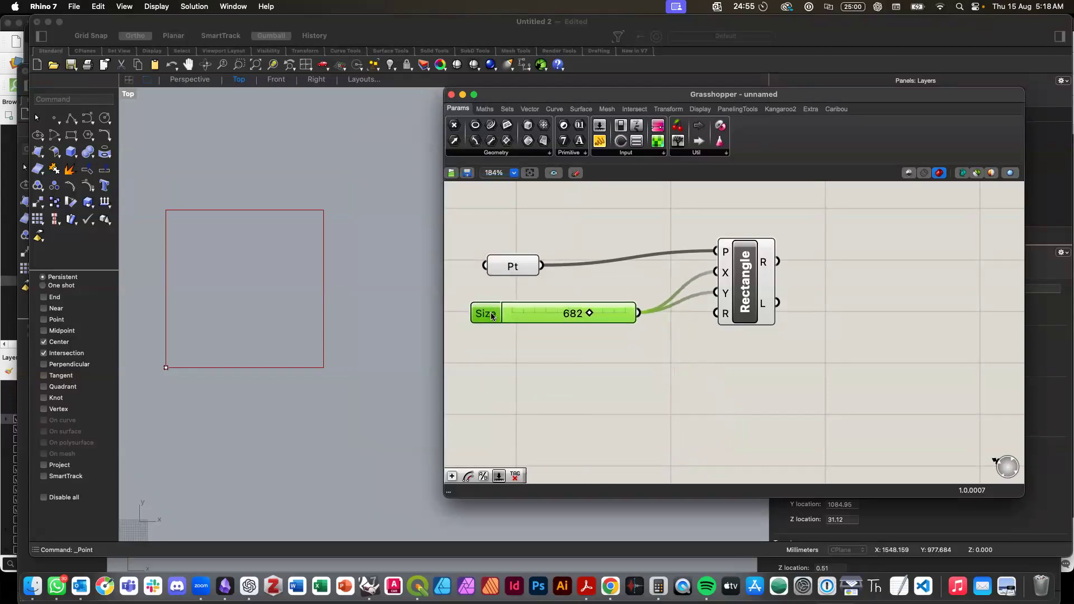
{"action": "left_click_drag", "start_coordinate": [589, 315], "coordinate": [572, 314]}
Step: Move the referenced point up and to the right in Rhino's Top viewport to relocate the parametric rectangle
{"action": "left_click", "coordinate": [138, 399]}
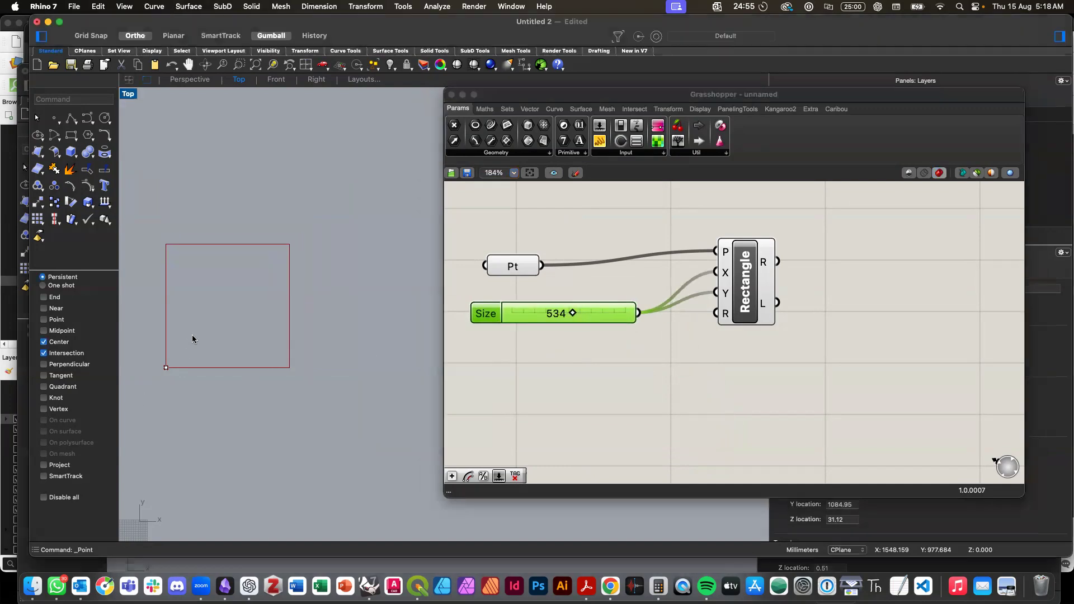
{"action": "left_click", "coordinate": [166, 368]}
{"action": "left_click_drag", "start_coordinate": [168, 368], "coordinate": [271, 229]}
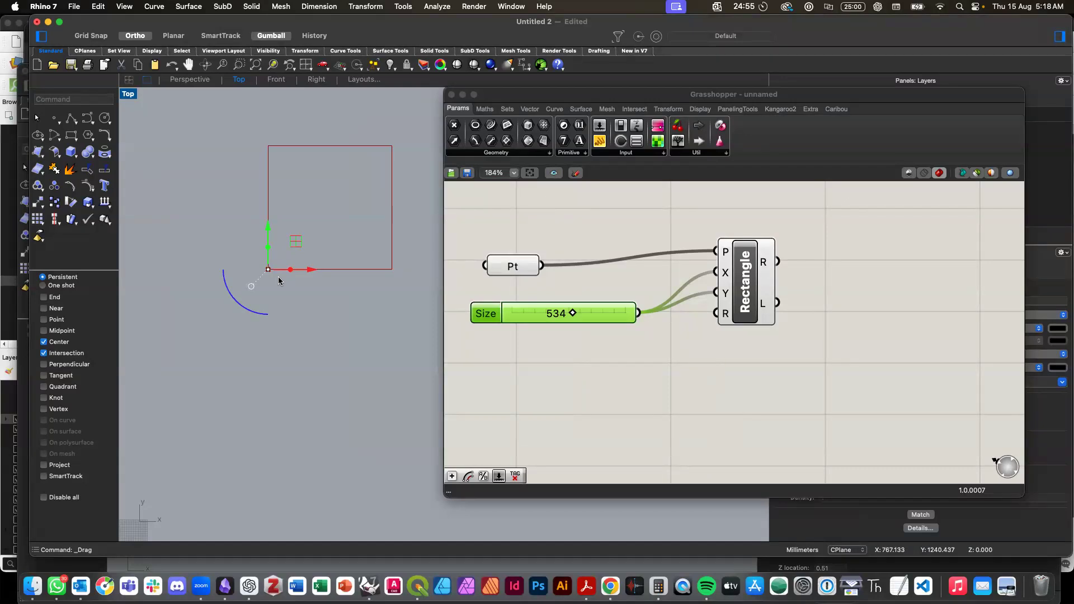
{"action": "left_click", "coordinate": [352, 305]}
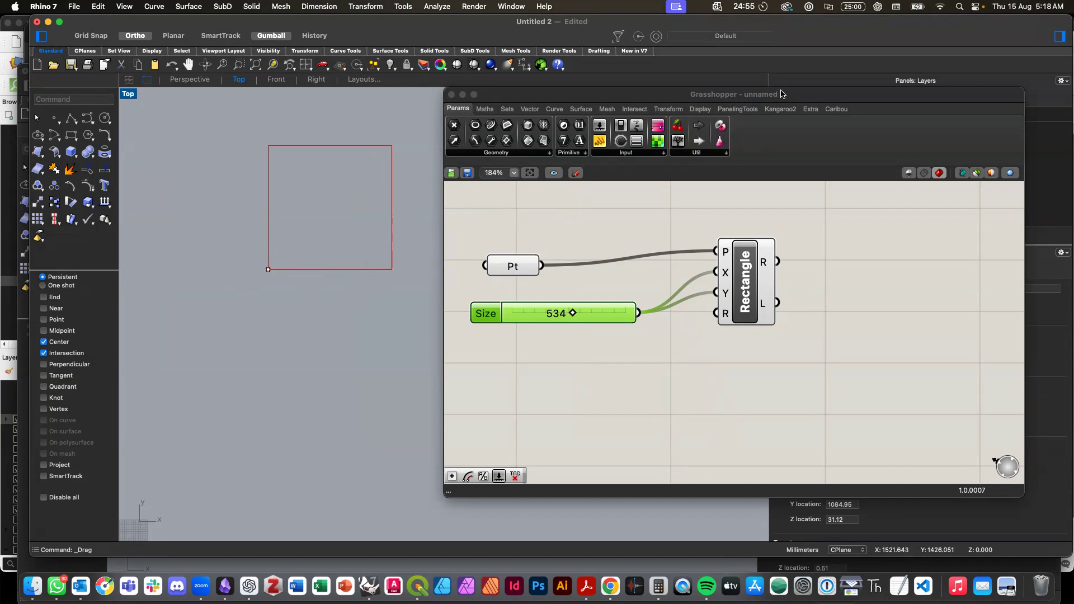
Step: Bake the Grasshopper Rectangle component's geometry into Rhino on Layer 01
{"action": "left_click", "coordinate": [849, 349]}
{"action": "scroll", "coordinate": [741, 310], "scroll_direction": "right", "scroll_amount": 3}
{"action": "scroll", "coordinate": [741, 310], "scroll_direction": "left", "scroll_amount": 2}
{"action": "scroll", "coordinate": [741, 311], "scroll_direction": "up", "scroll_amount": 1}
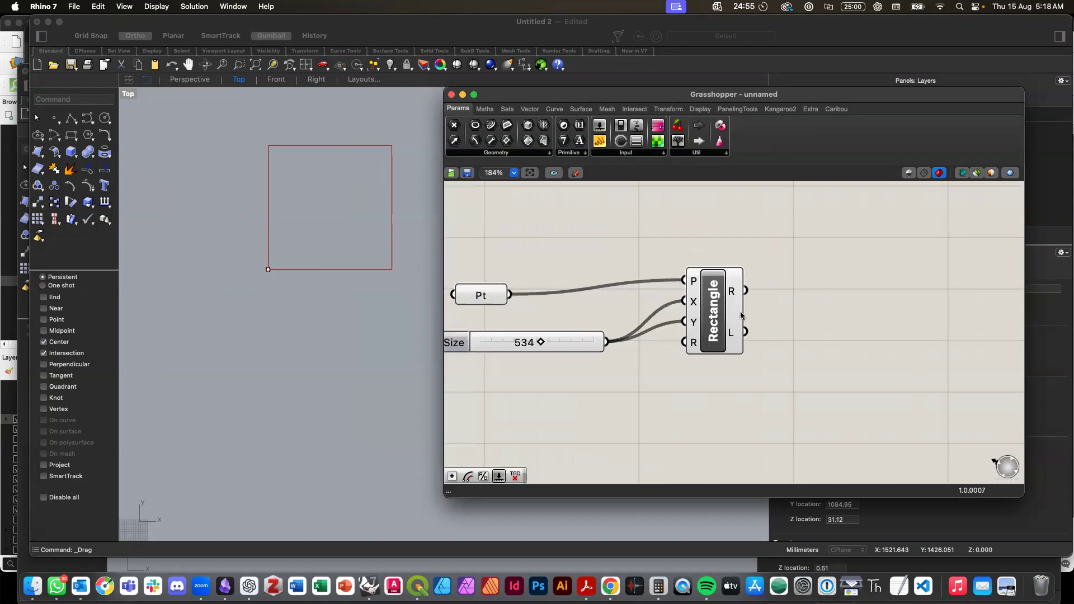
{"action": "scroll", "coordinate": [706, 328], "scroll_direction": "left", "scroll_amount": 1}
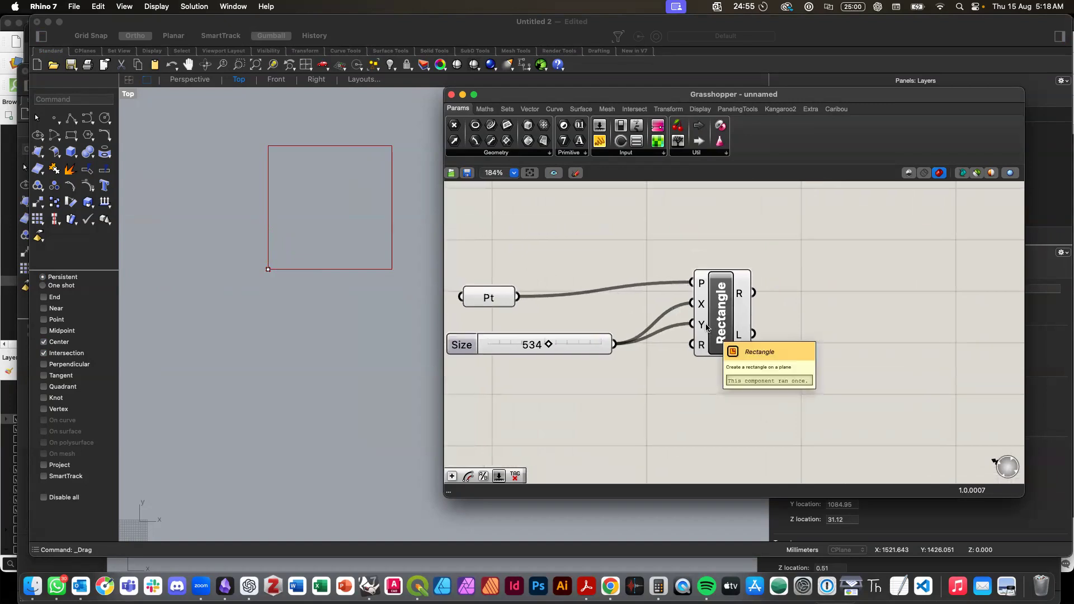
{"action": "scroll", "coordinate": [717, 324], "scroll_direction": "up", "scroll_amount": 1}
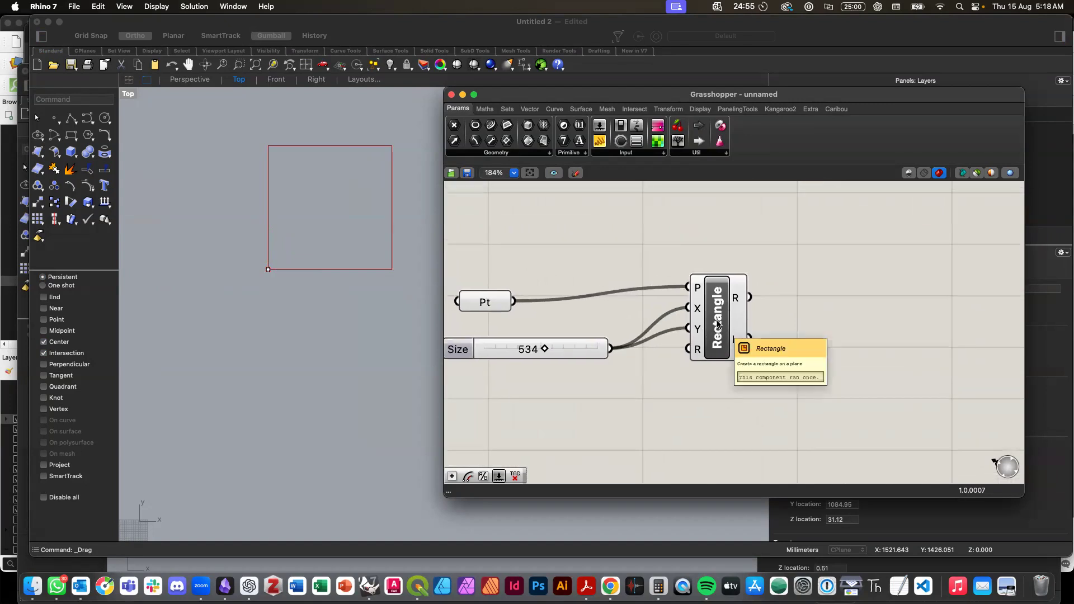
{"action": "right_click", "coordinate": [718, 323]}
{"action": "left_click", "coordinate": [757, 367]}
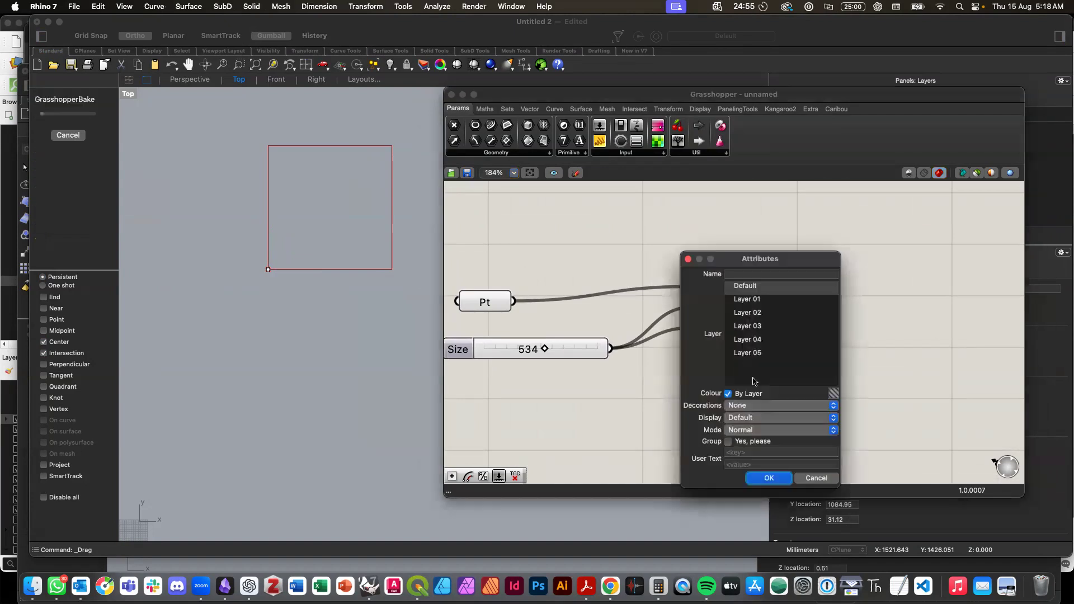
{"action": "left_click", "coordinate": [750, 300]}
{"action": "left_click", "coordinate": [769, 479]}
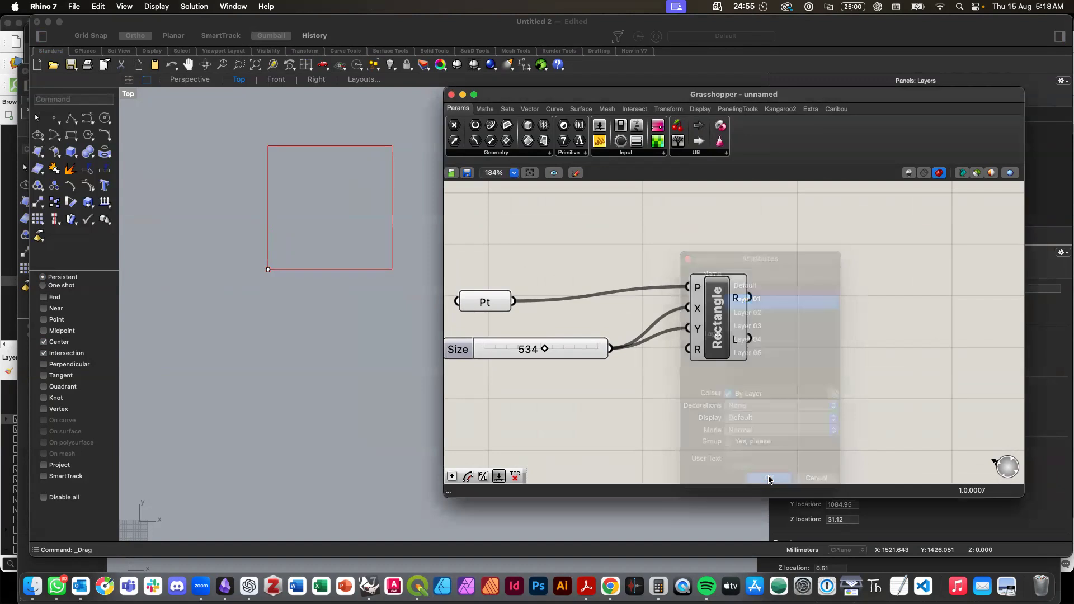
Step: Move the baked rectangle below the parametric one, set the Size slider to 435, and select the baked rectangle for comparison
{"action": "left_click", "coordinate": [360, 269]}
{"action": "left_click_drag", "start_coordinate": [330, 168], "coordinate": [408, 302]}
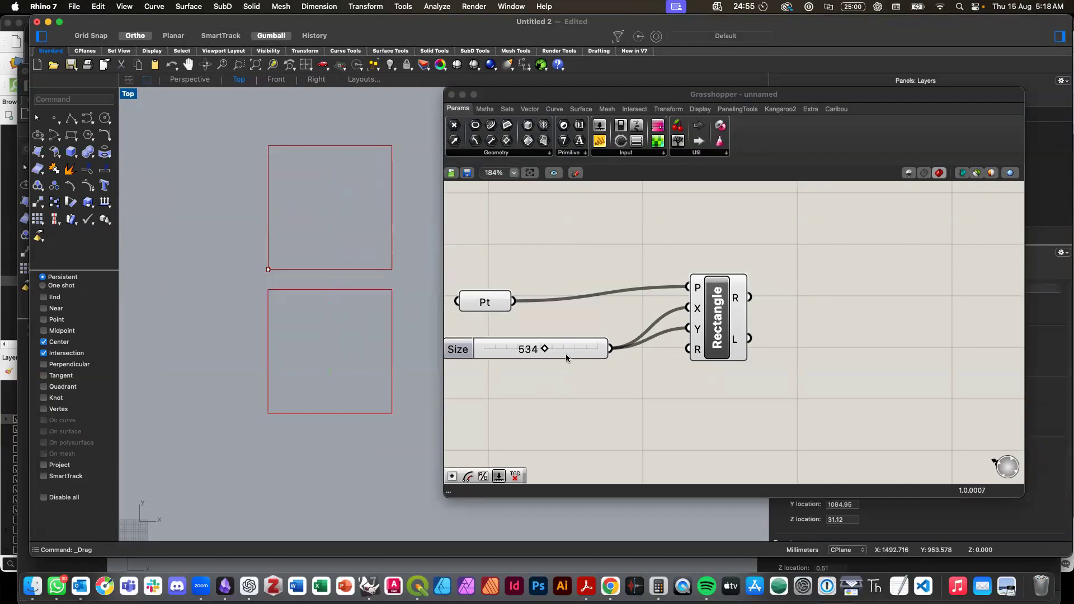
{"action": "left_click_drag", "start_coordinate": [545, 349], "coordinate": [535, 348]}
{"action": "left_click", "coordinate": [392, 343]}
{"action": "left_click", "coordinate": [392, 342]}
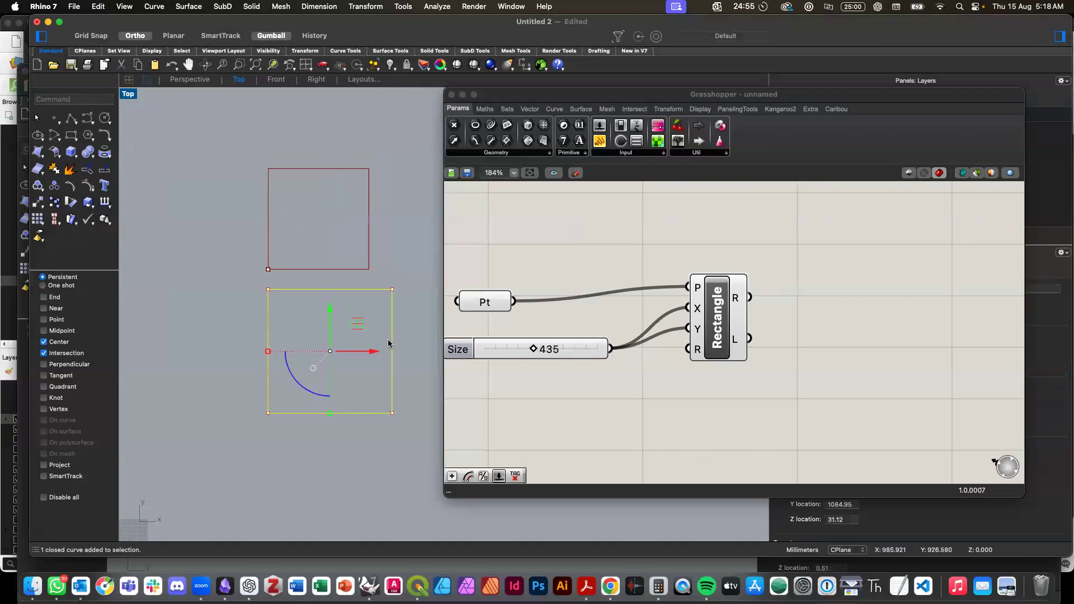
Step: Delete the Size slider and the Rectangle component, keeping only the Pt parameter on the canvas
{"action": "left_click", "coordinate": [522, 410]}
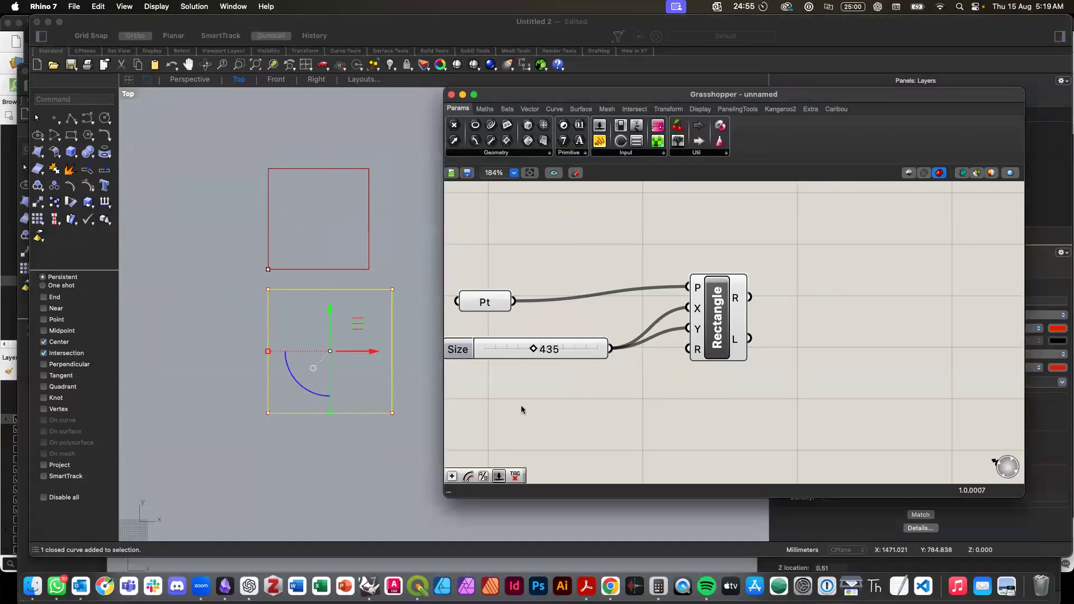
{"action": "scroll", "coordinate": [481, 378], "scroll_direction": "down", "scroll_amount": 1}
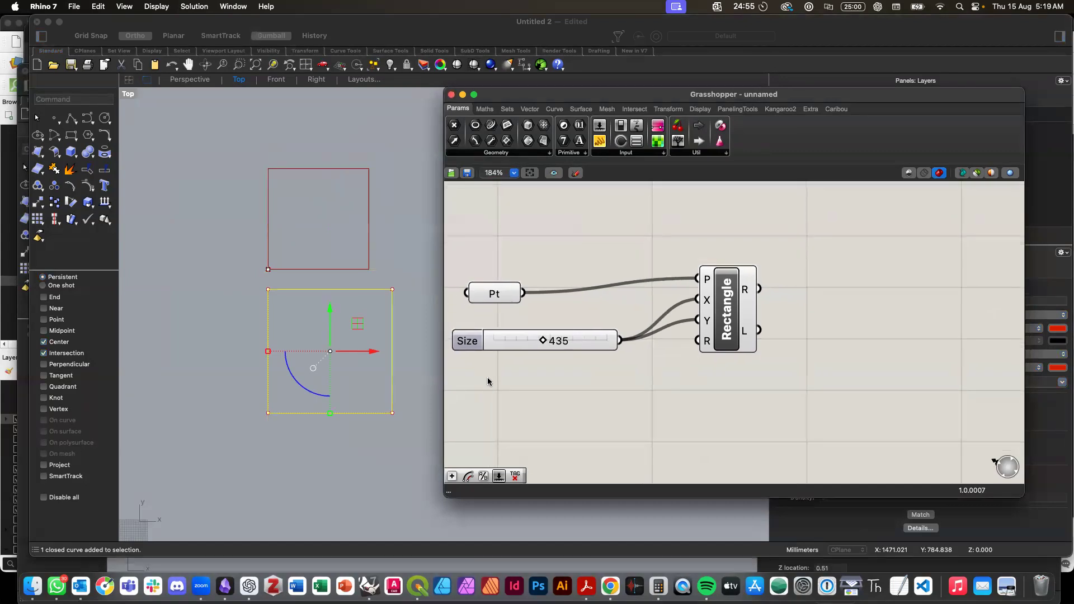
{"action": "scroll", "coordinate": [529, 381], "scroll_direction": "left", "scroll_amount": 5}
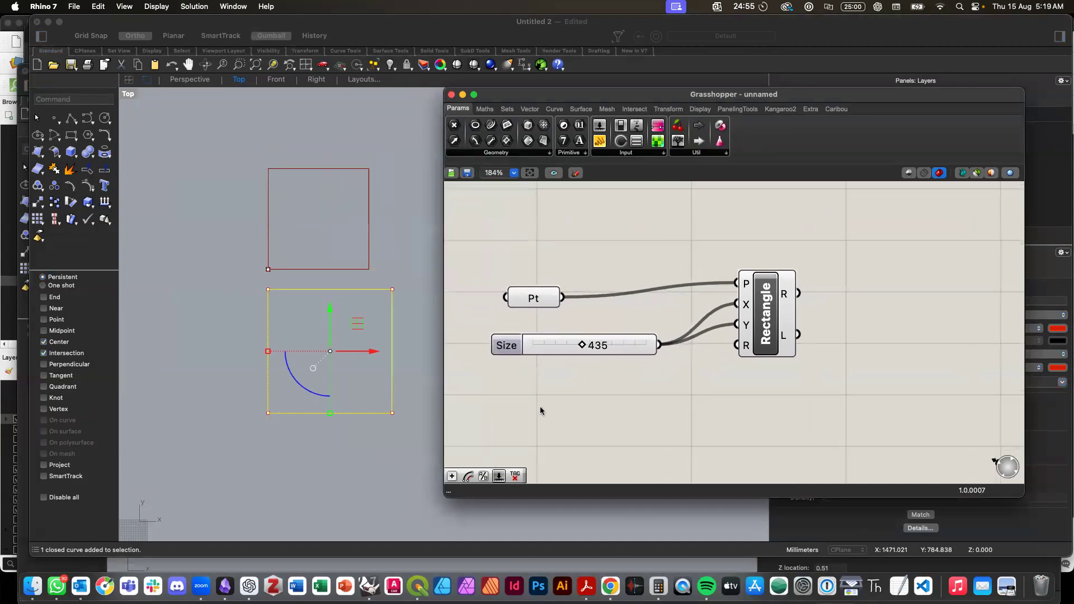
{"action": "scroll", "coordinate": [540, 412], "scroll_direction": "left", "scroll_amount": 2}
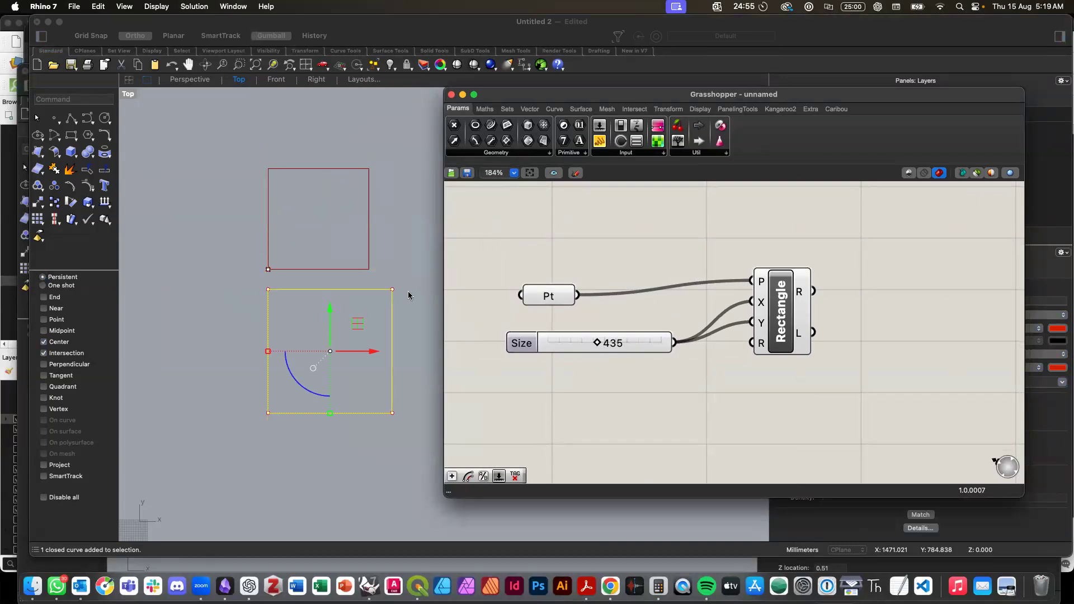
{"action": "left_click", "coordinate": [650, 348]}
{"action": "key", "text": "Delete"}
{"action": "left_click", "coordinate": [784, 326]}
{"action": "key", "text": "Delete"}
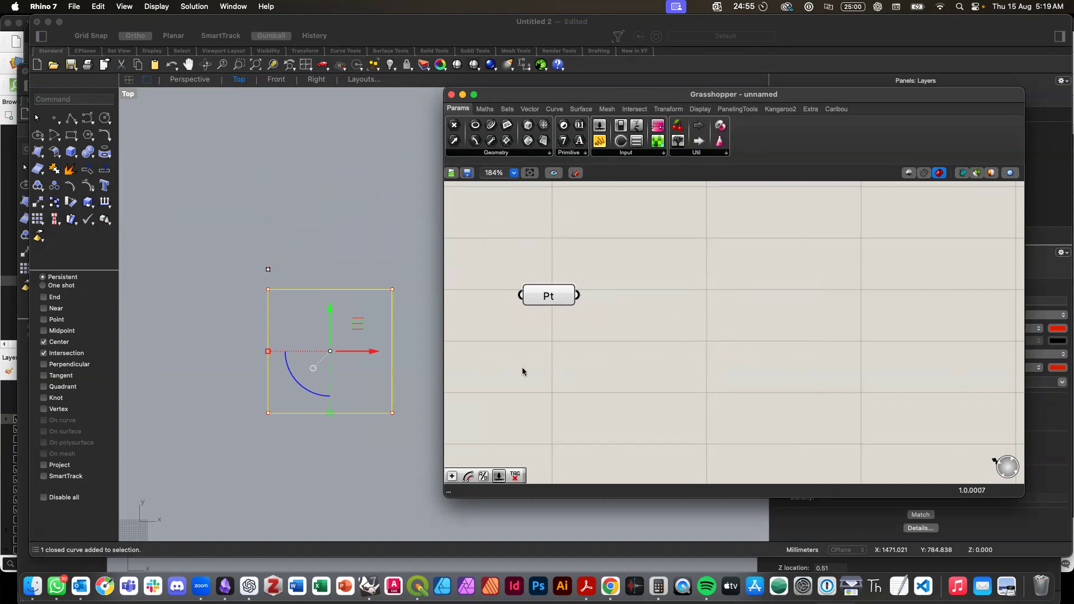
Step: Delete the baked rectangle from Rhino and move the Grasshopper window aside to free more of the Top viewport
{"action": "left_click", "coordinate": [406, 396]}
{"action": "left_click", "coordinate": [392, 402]}
{"action": "left_click", "coordinate": [358, 465]}
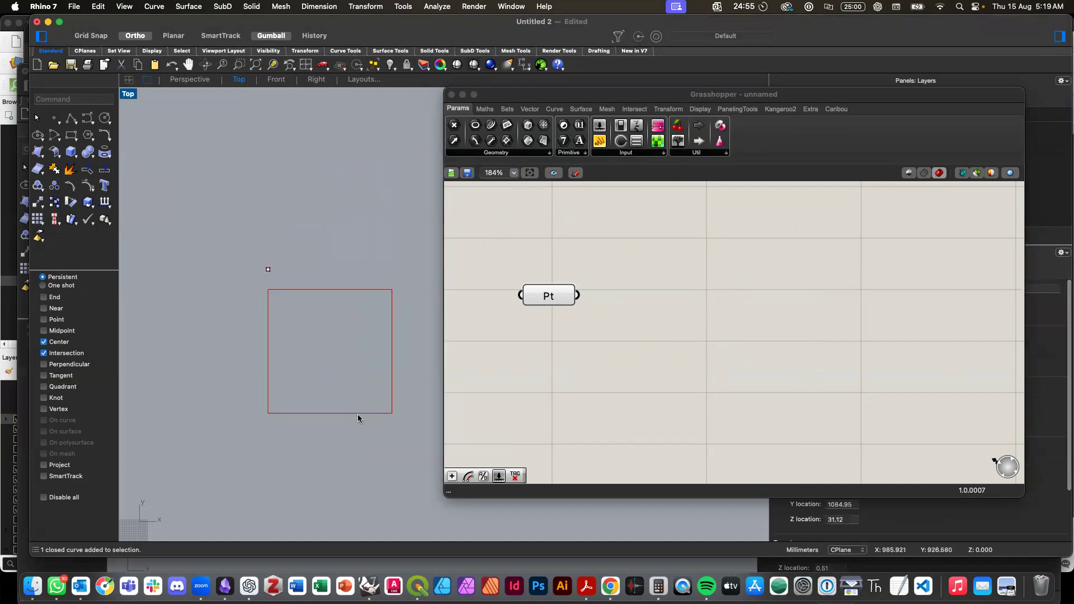
{"action": "key", "text": "Delete"}
{"action": "left_click", "coordinate": [547, 352]}
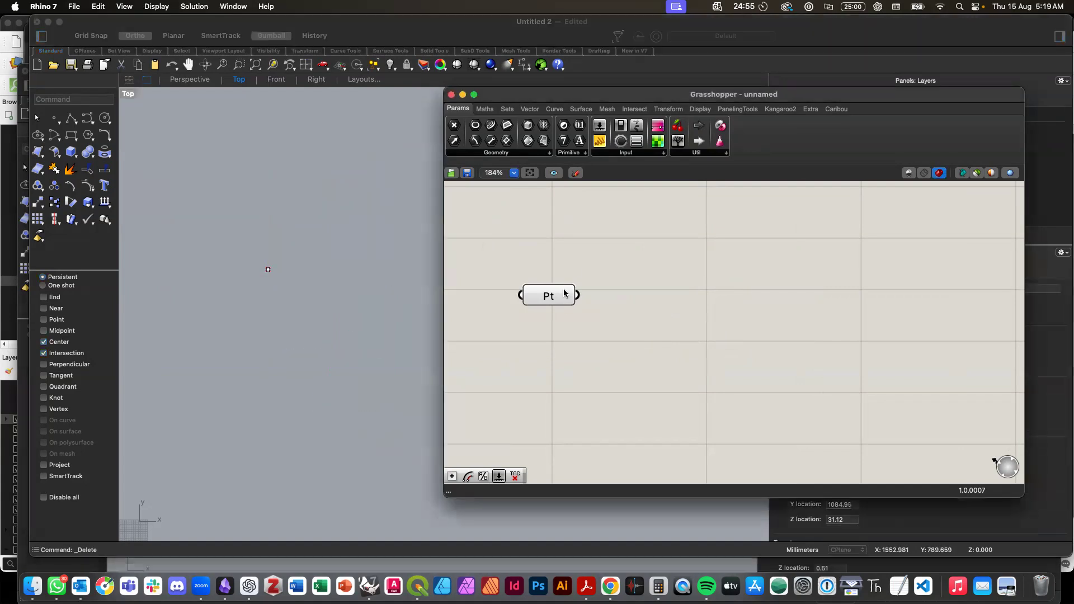
{"action": "left_click_drag", "start_coordinate": [581, 96], "coordinate": [630, 83]}
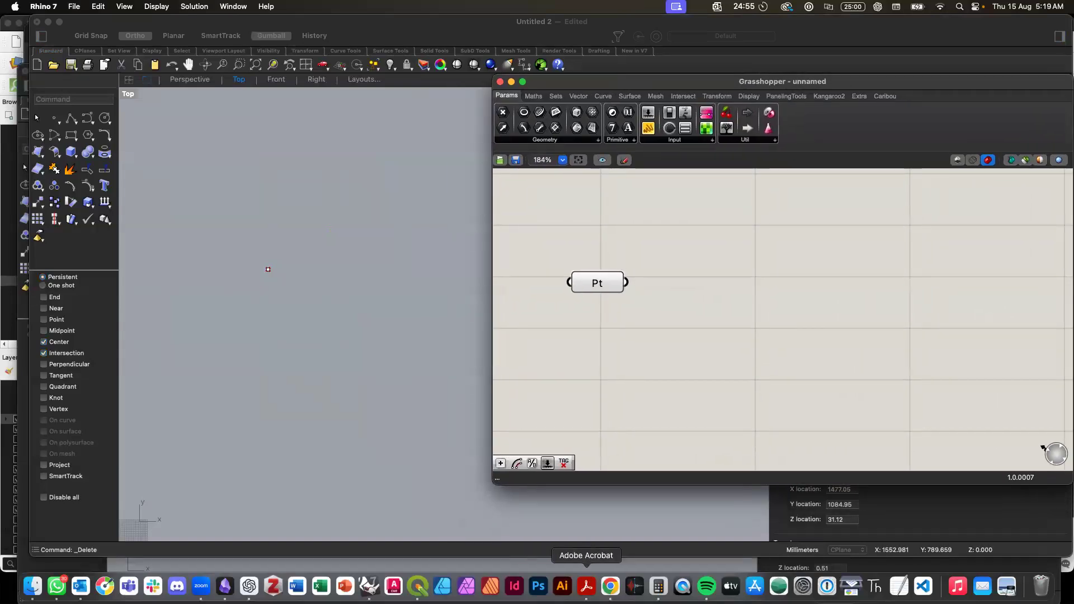
Step: Review the Type 2 Breezy Boulevard street section in Acrobat and the street map in QGIS, and return to Rhino
{"action": "left_click", "coordinate": [587, 585]}
{"action": "scroll", "coordinate": [523, 407], "scroll_direction": "up", "scroll_amount": 5}
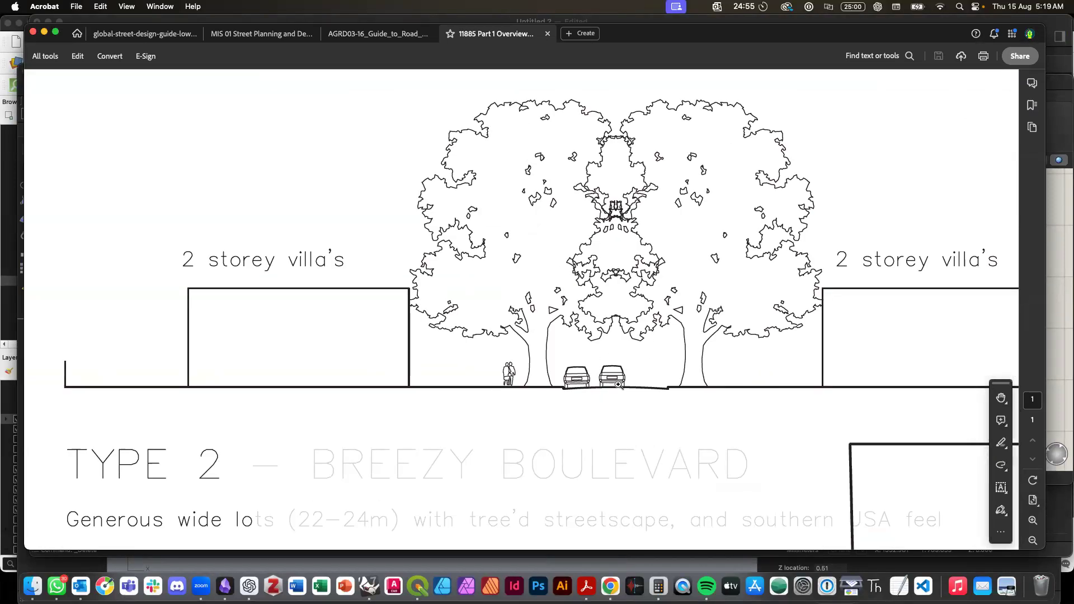
{"action": "left_click", "coordinate": [417, 587]}
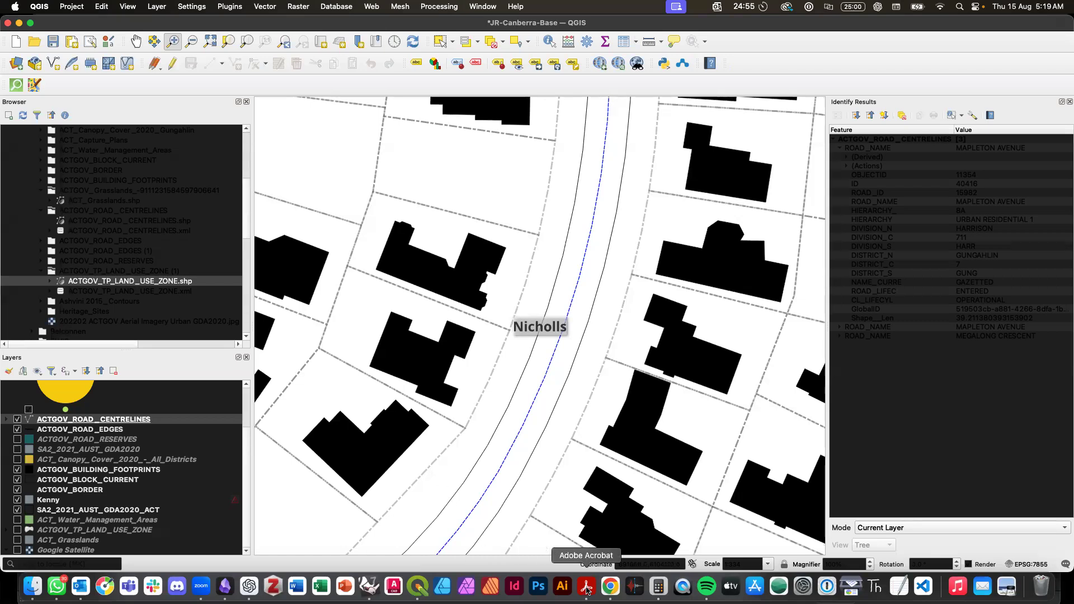
{"action": "left_click", "coordinate": [369, 588]}
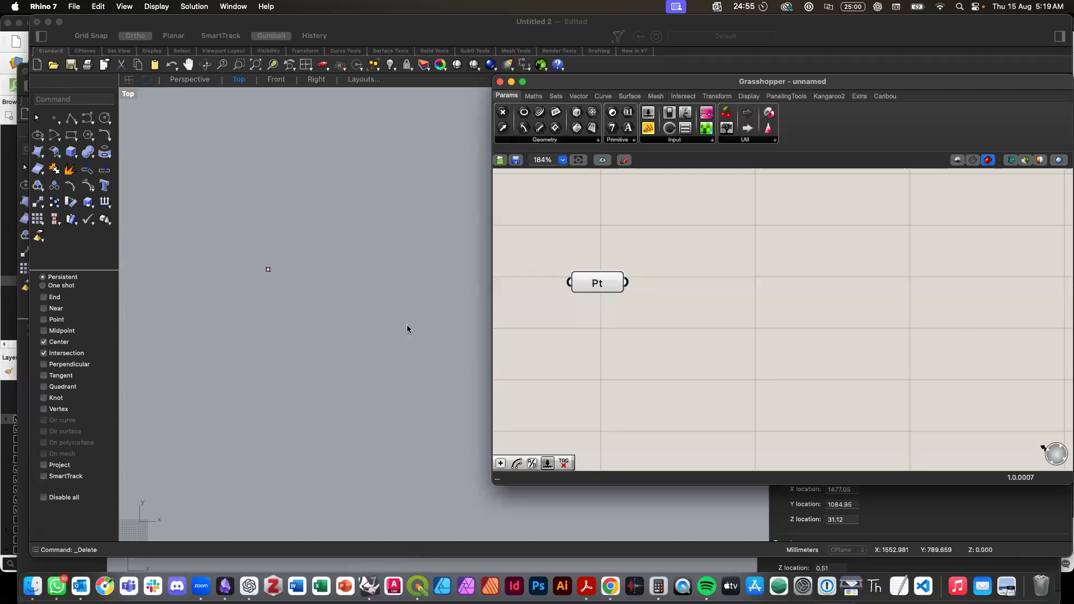
Step: Group the Pt parameter on the Grasshopper canvas and name the group Road Center Line
{"action": "left_click", "coordinate": [254, 245]}
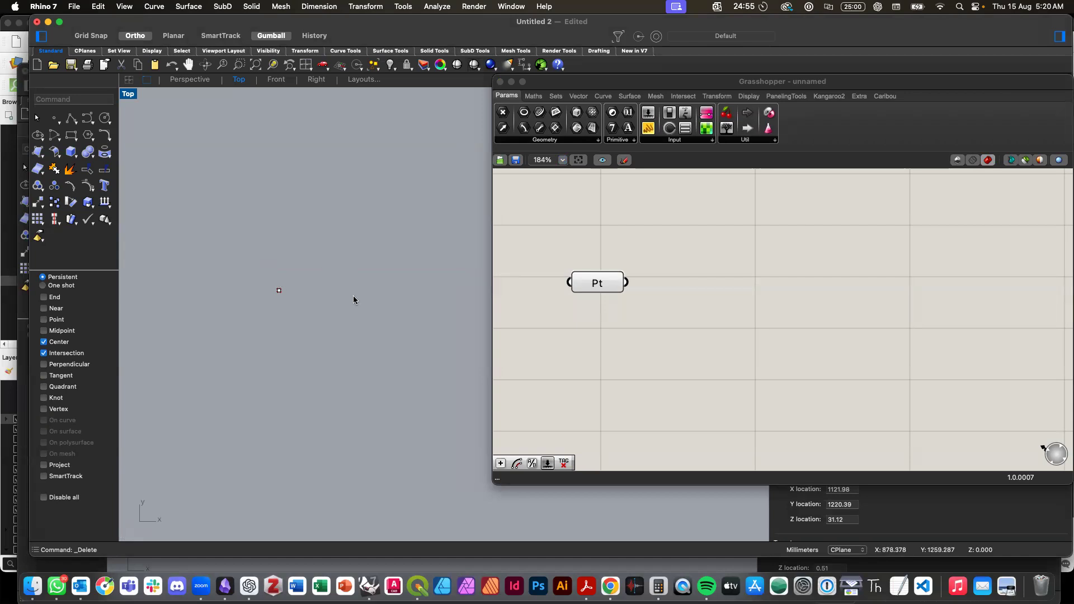
{"action": "left_click", "coordinate": [600, 337]}
{"action": "left_click_drag", "start_coordinate": [551, 248], "coordinate": [595, 252]}
{"action": "left_click", "coordinate": [598, 284]}
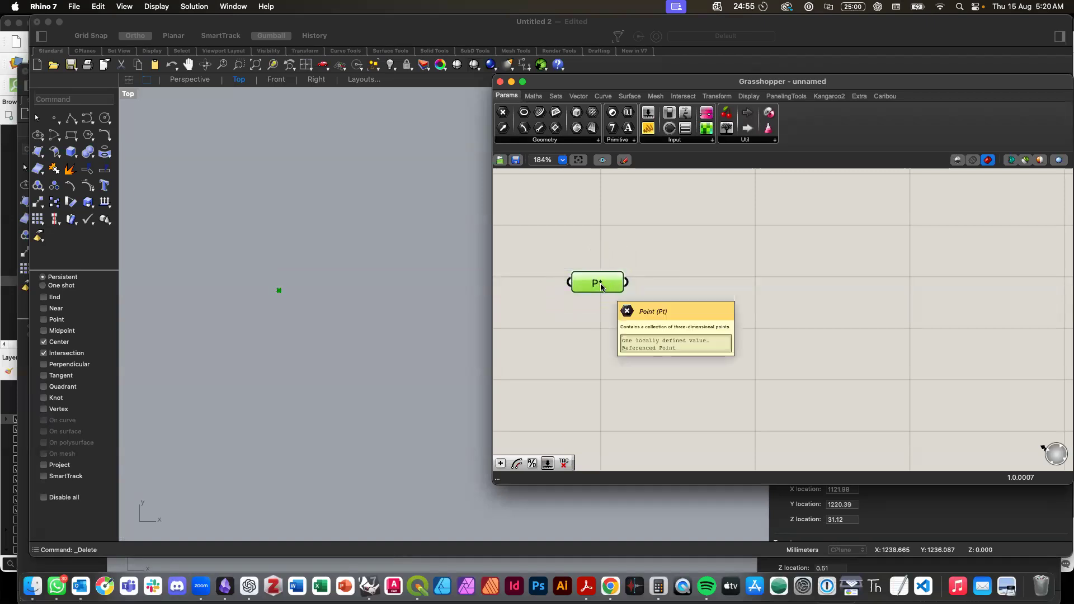
{"action": "left_click", "coordinate": [574, 348]}
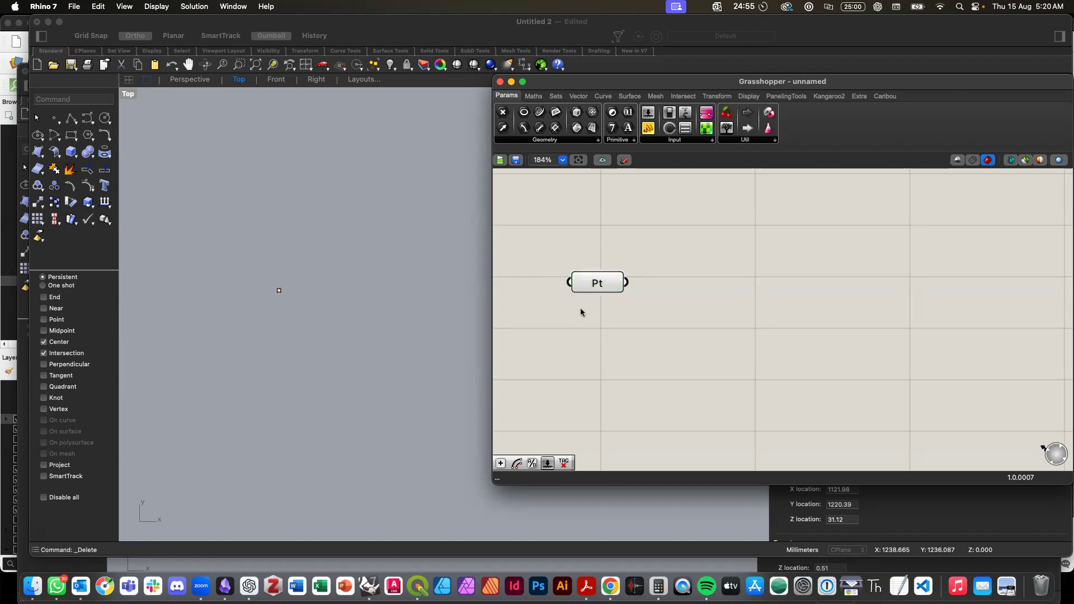
{"action": "left_click_drag", "start_coordinate": [548, 239], "coordinate": [642, 312]}
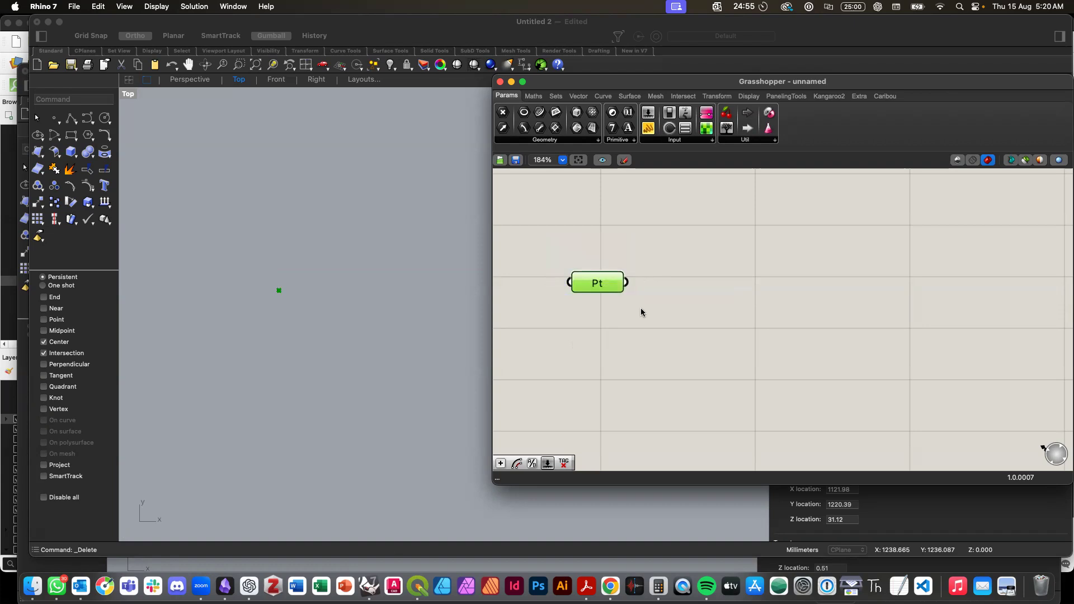
{"action": "key", "text": "ctrl+g"}
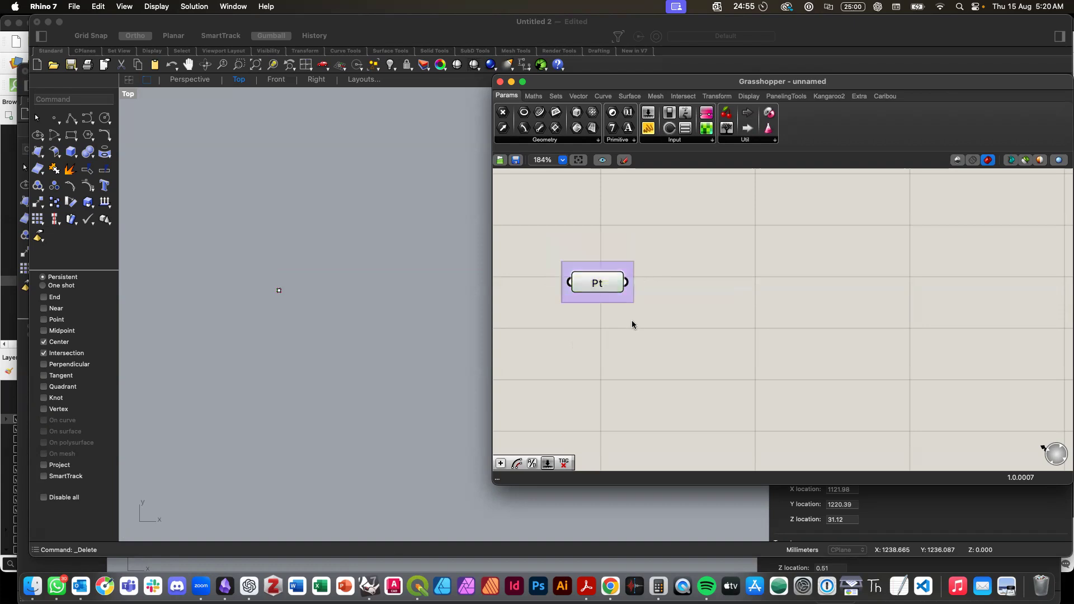
{"action": "right_click", "coordinate": [603, 271]}
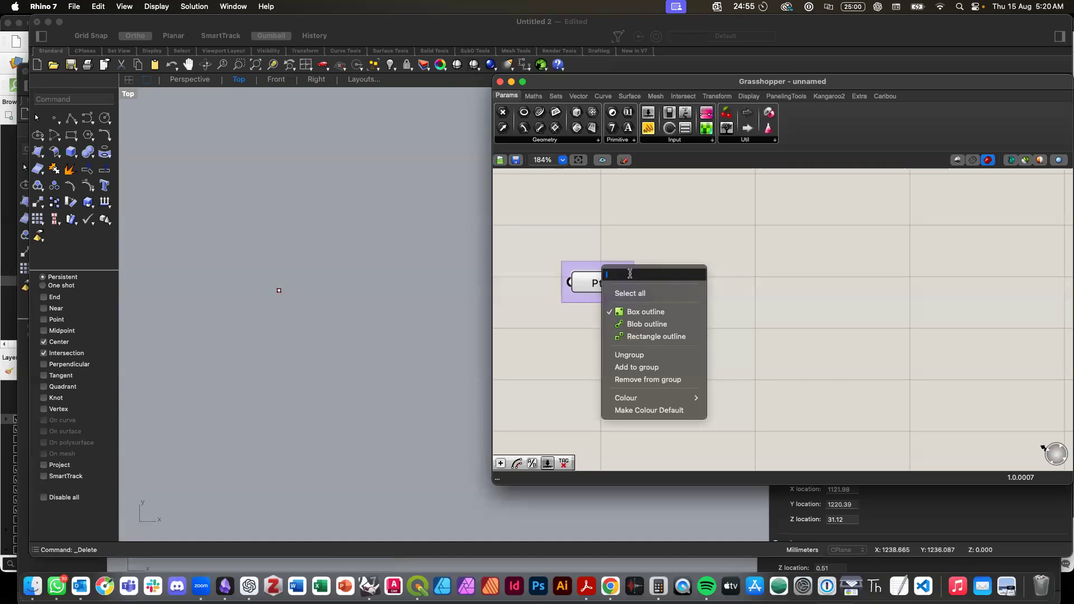
{"action": "type", "text": "Road Ce"}
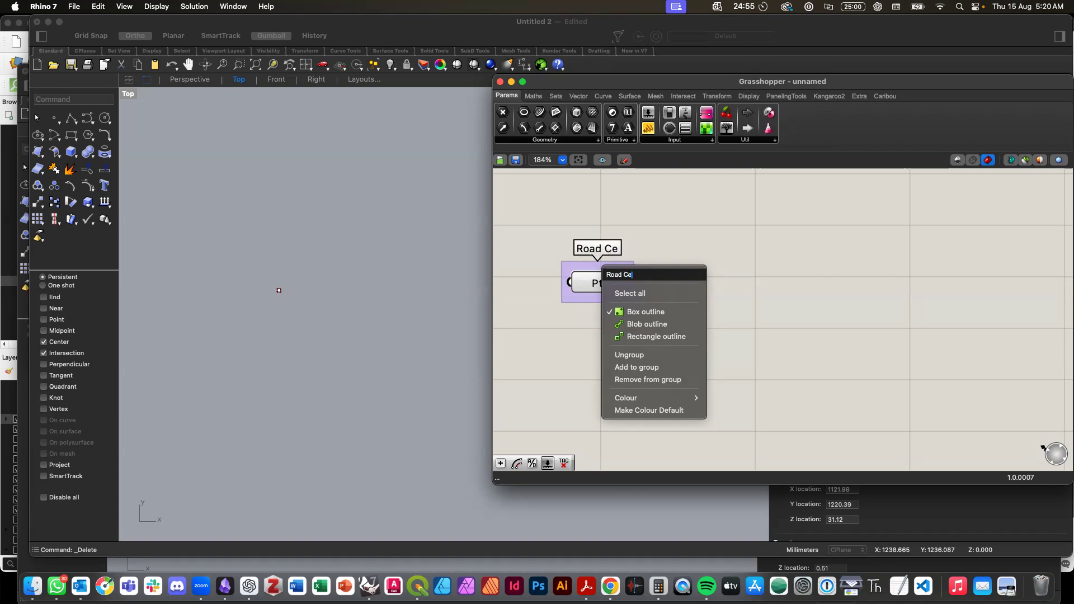
{"action": "type", "text": "nter Line"}
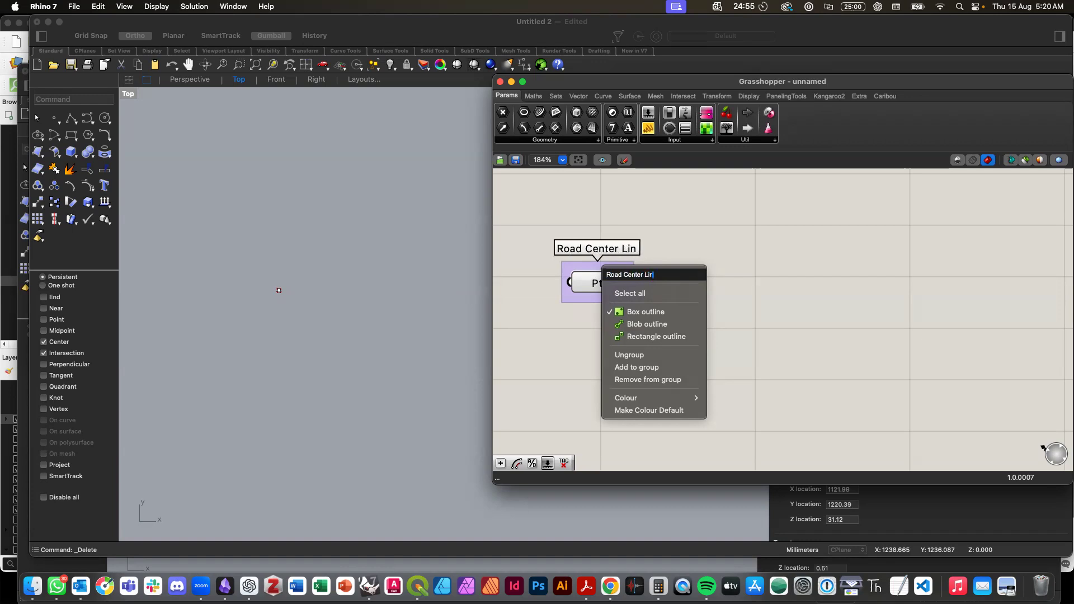
{"action": "left_click", "coordinate": [558, 350]}
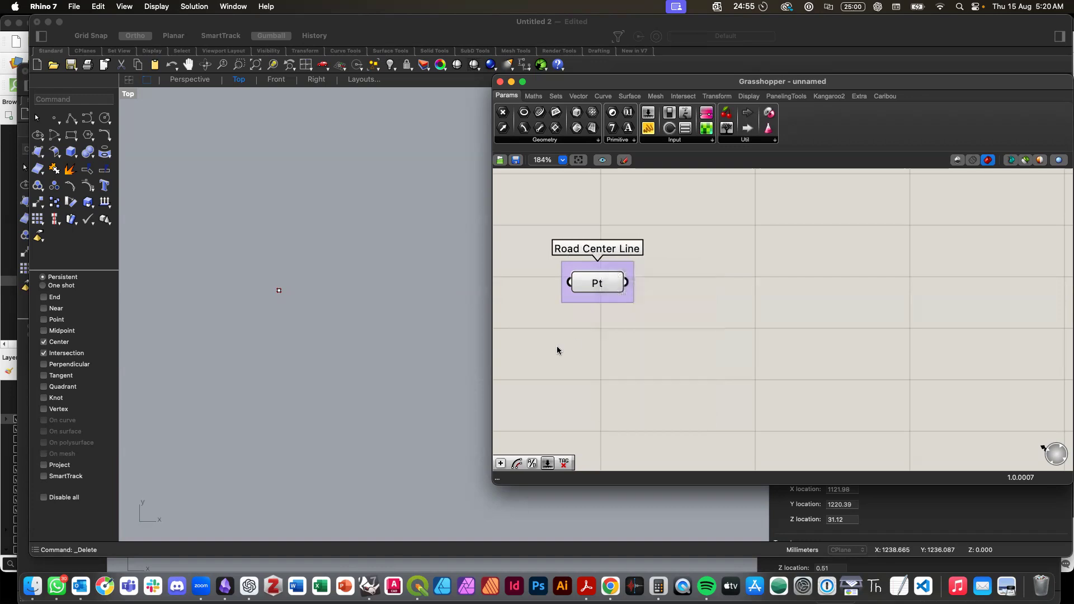
Step: Move the Road Center Line group slightly lower on the canvas
{"action": "left_click", "coordinate": [599, 287]}
{"action": "left_click", "coordinate": [291, 321]}
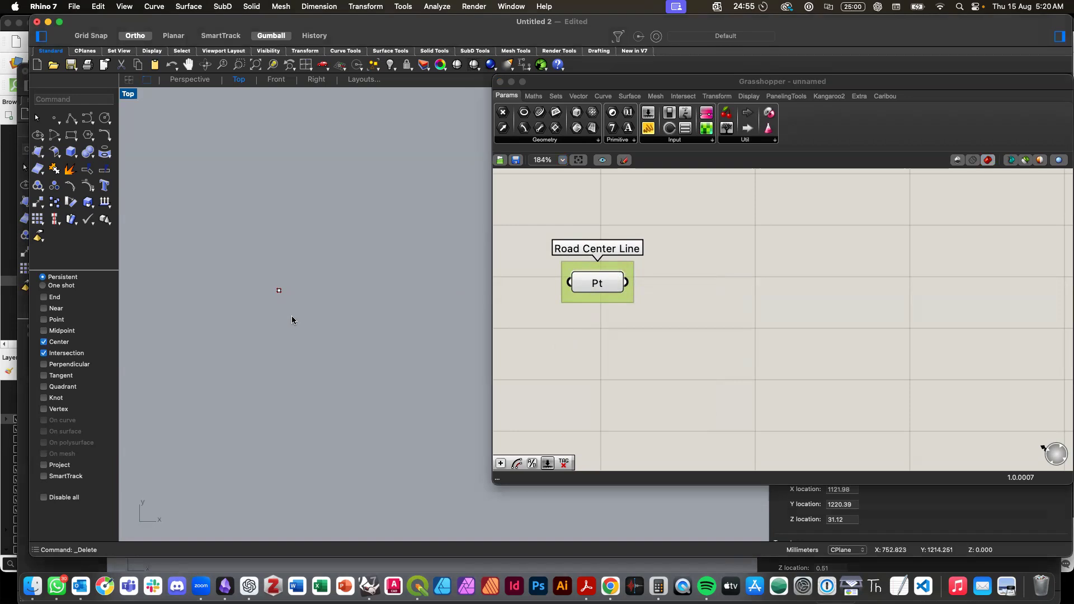
{"action": "scroll", "coordinate": [283, 269], "scroll_direction": "up", "scroll_amount": 5}
{"action": "scroll", "coordinate": [281, 269], "scroll_direction": "up", "scroll_amount": 4}
{"action": "left_click_drag", "start_coordinate": [610, 298], "coordinate": [613, 337]}
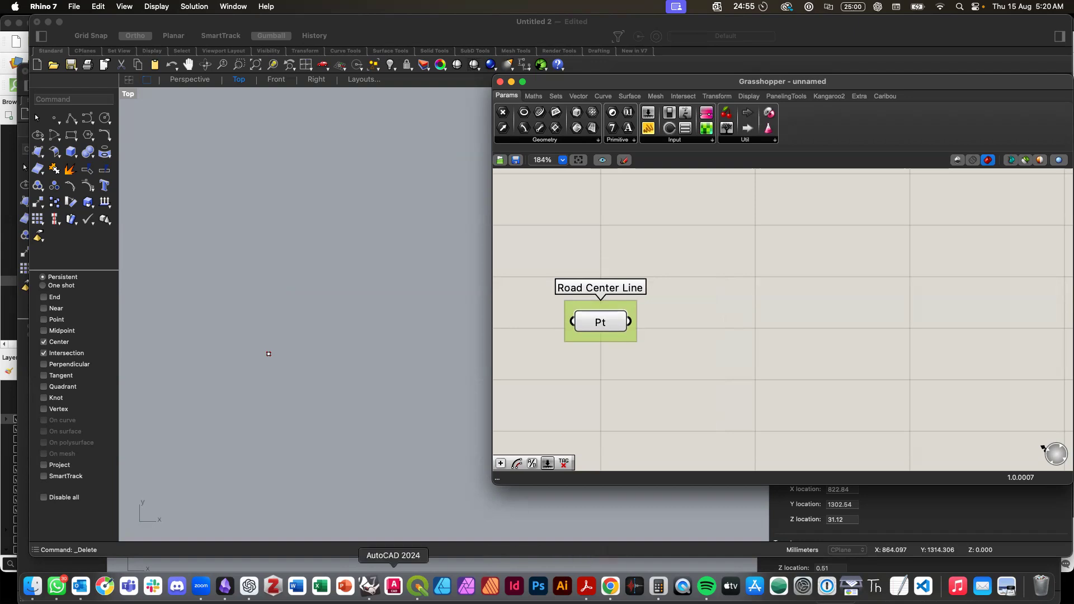
Step: Switch to QGIS and measure in meters across the blue-centreline road near the Nicholls label, from one road edge to the other
{"action": "left_click", "coordinate": [418, 587]}
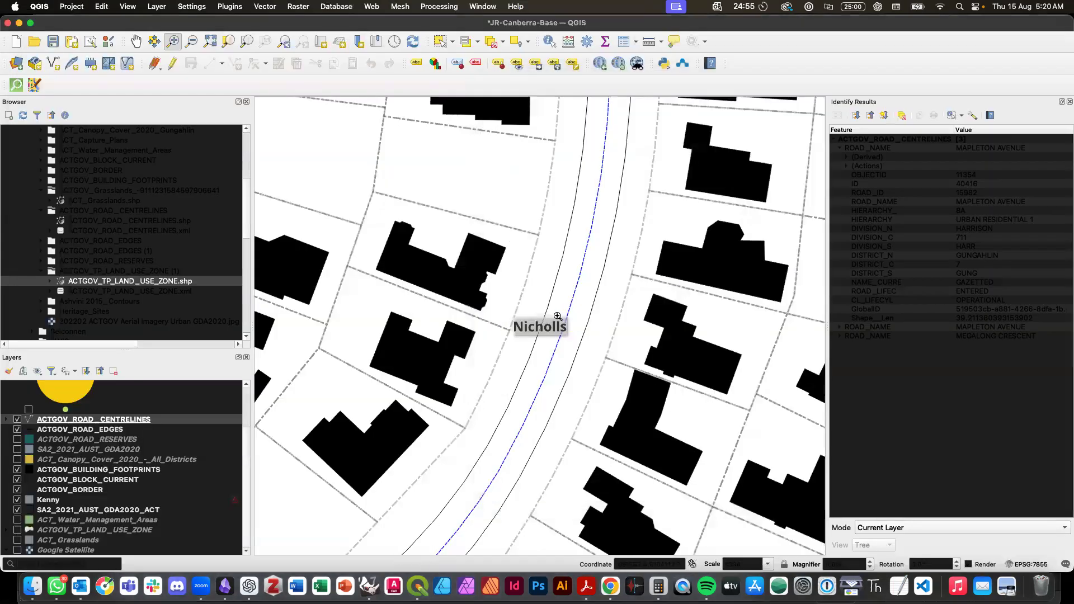
{"action": "left_click", "coordinate": [196, 41]}
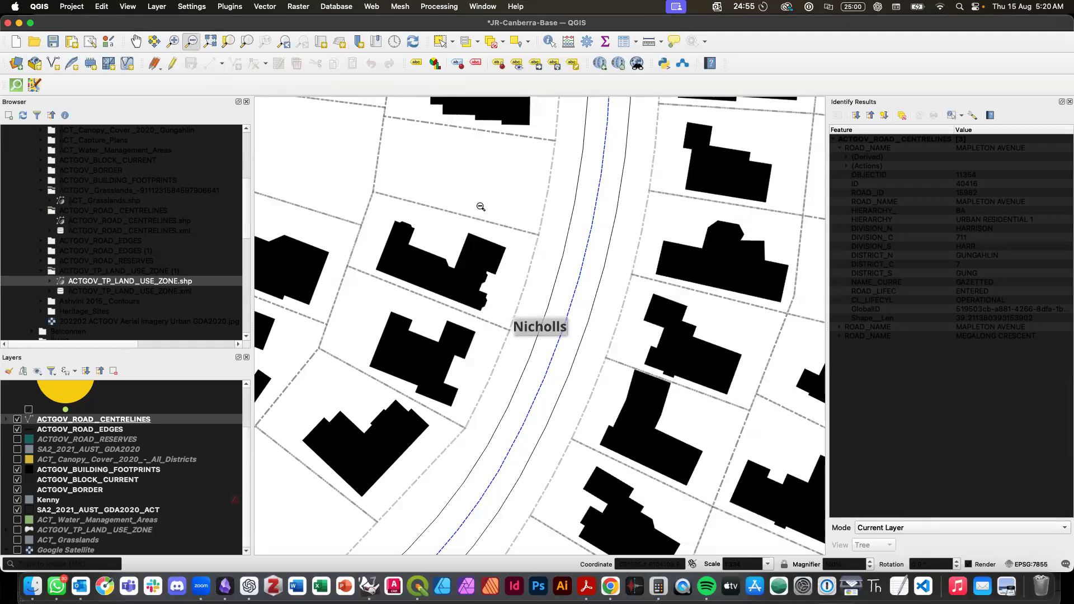
{"action": "left_click_drag", "start_coordinate": [480, 207], "coordinate": [649, 384]}
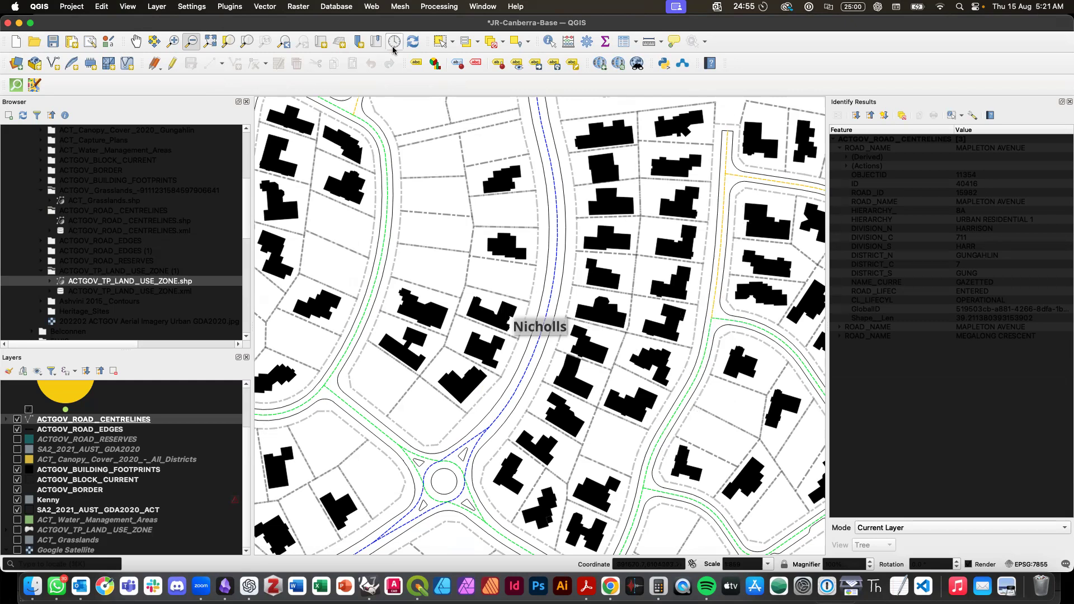
{"action": "left_click", "coordinate": [548, 43]}
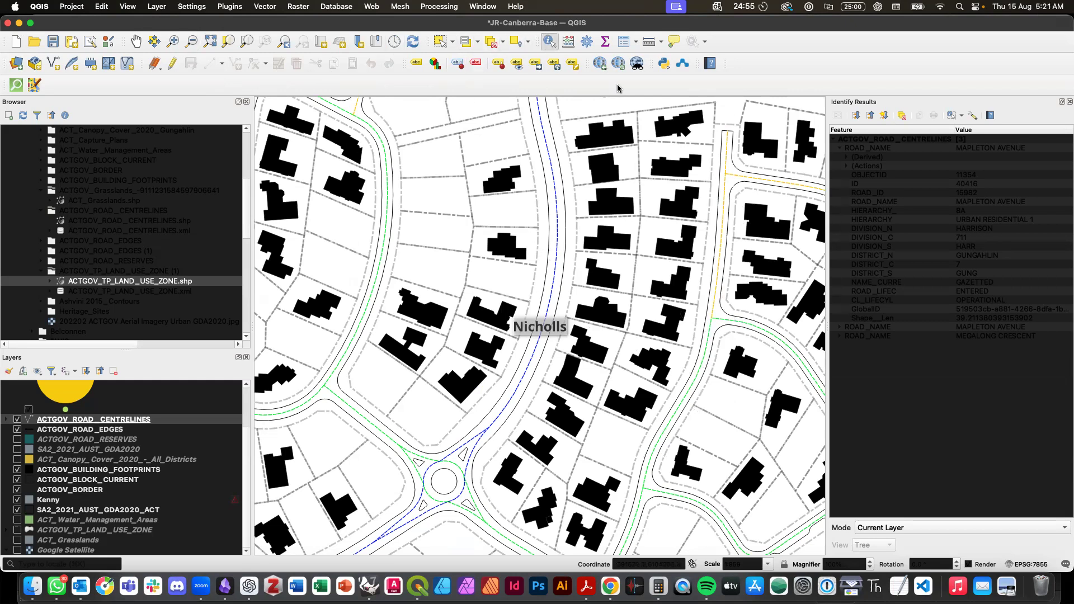
{"action": "left_click", "coordinate": [648, 42]}
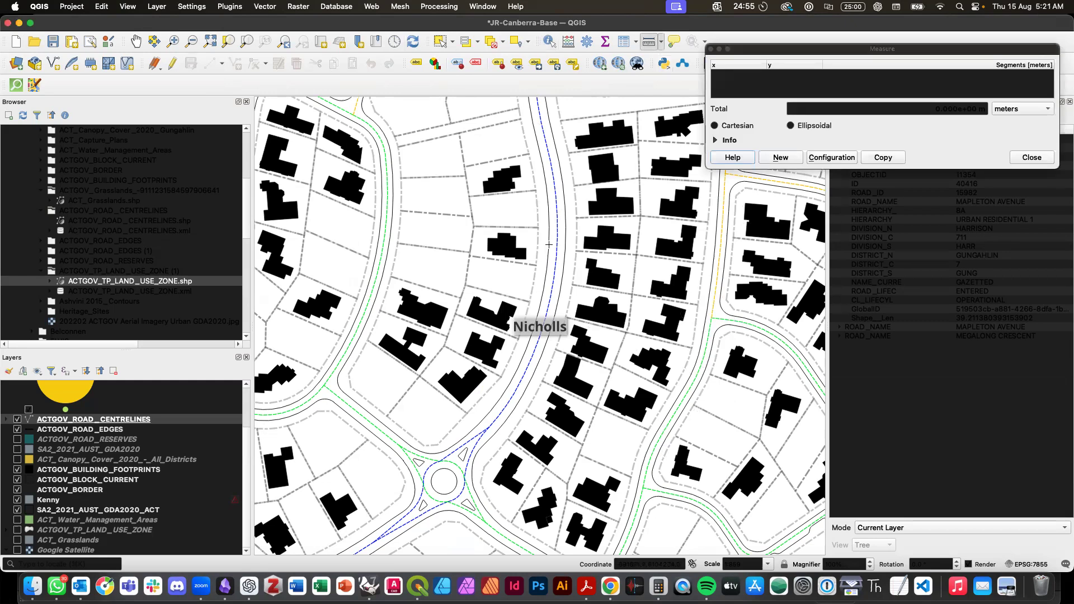
{"action": "left_click", "coordinate": [566, 244]}
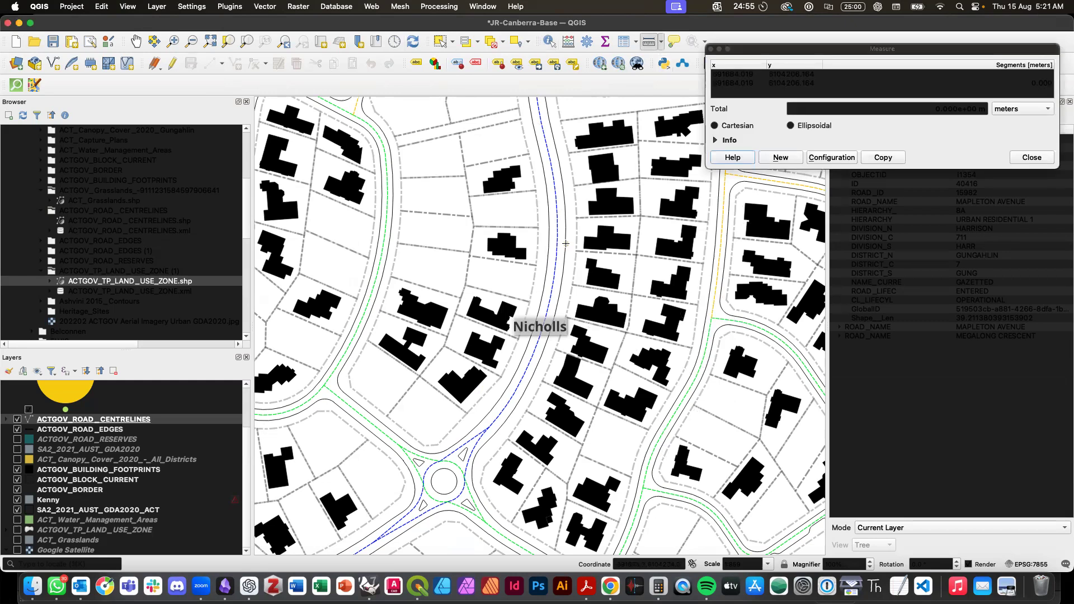
{"action": "left_click", "coordinate": [548, 241]}
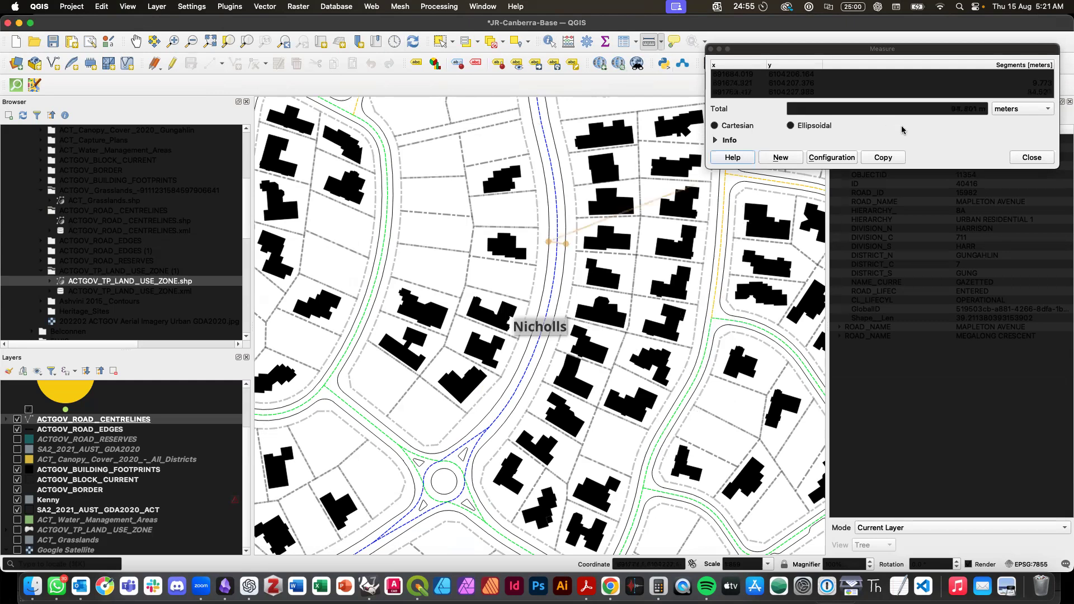
{"action": "left_click_drag", "start_coordinate": [958, 169], "coordinate": [957, 366]}
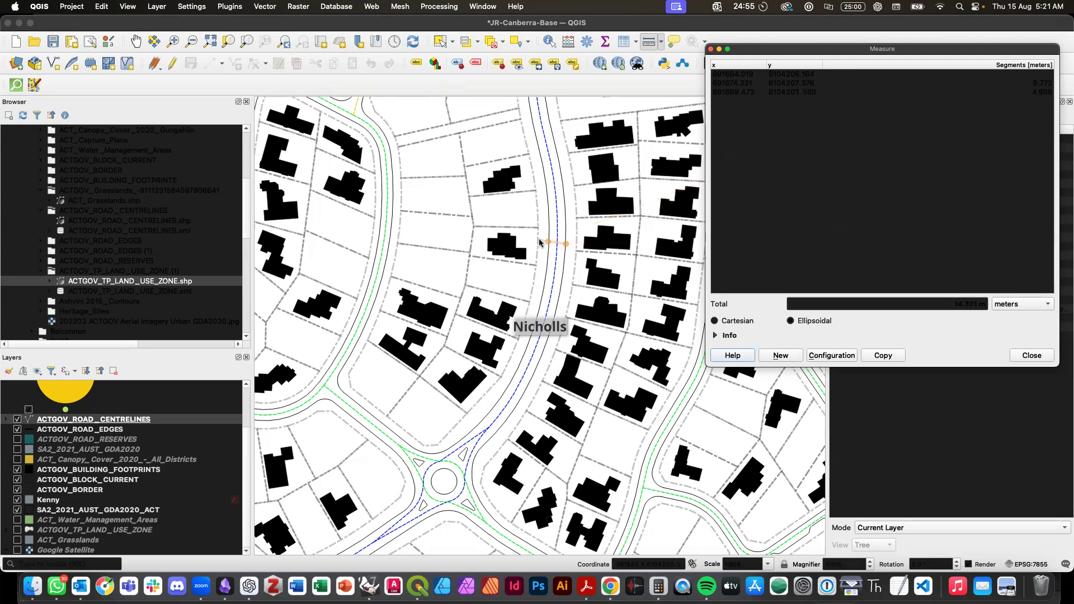
{"action": "key", "text": "Escape"}
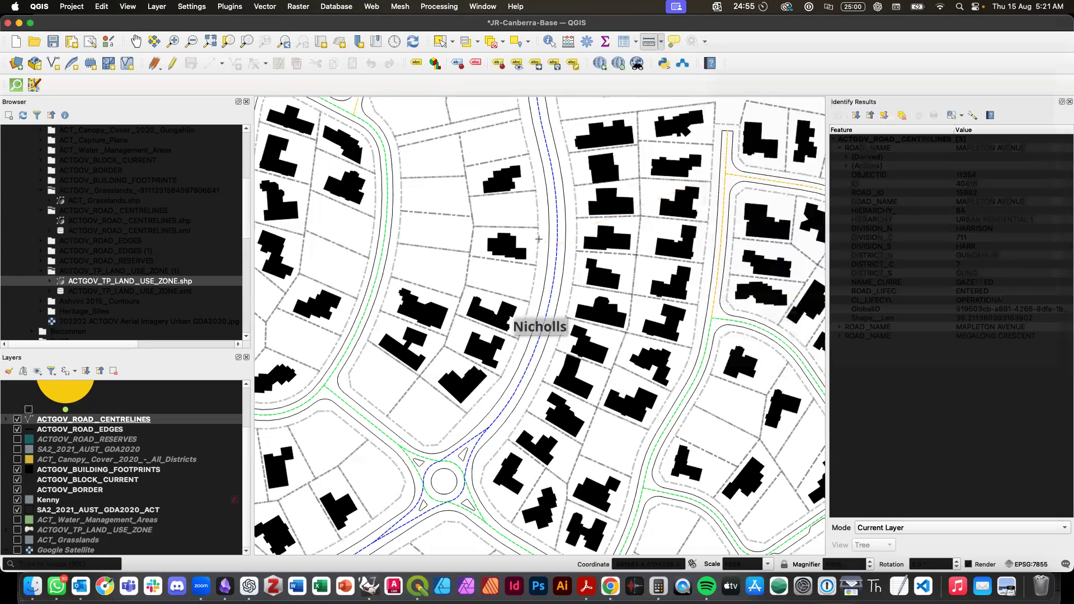
Step: Measure the width between the road edges of the curved green-centreline street east of the Nicholls label
{"action": "left_click", "coordinate": [762, 329]}
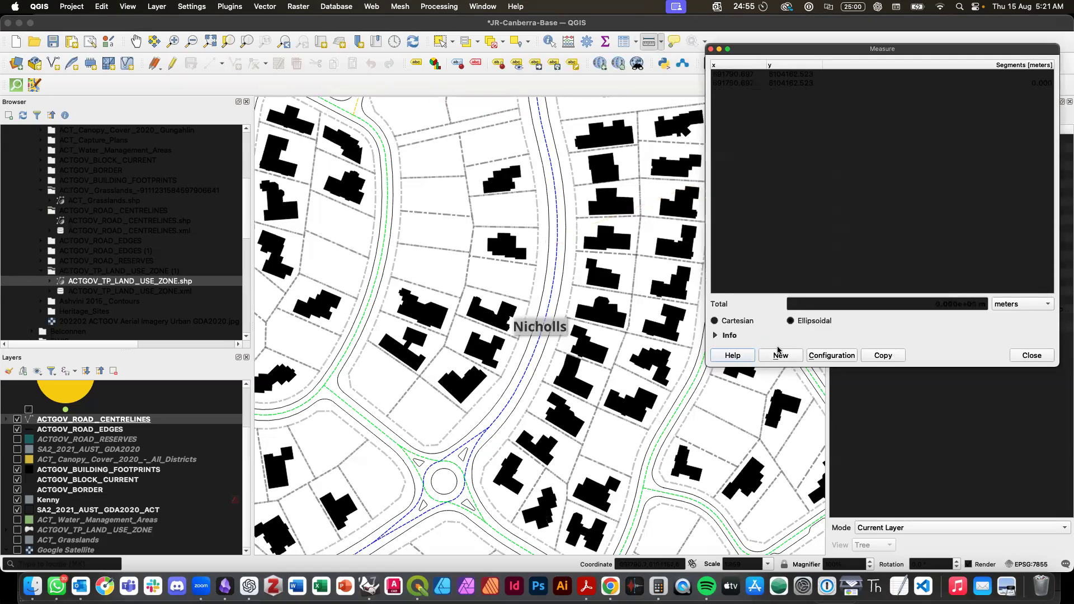
{"action": "key", "text": "Escape"}
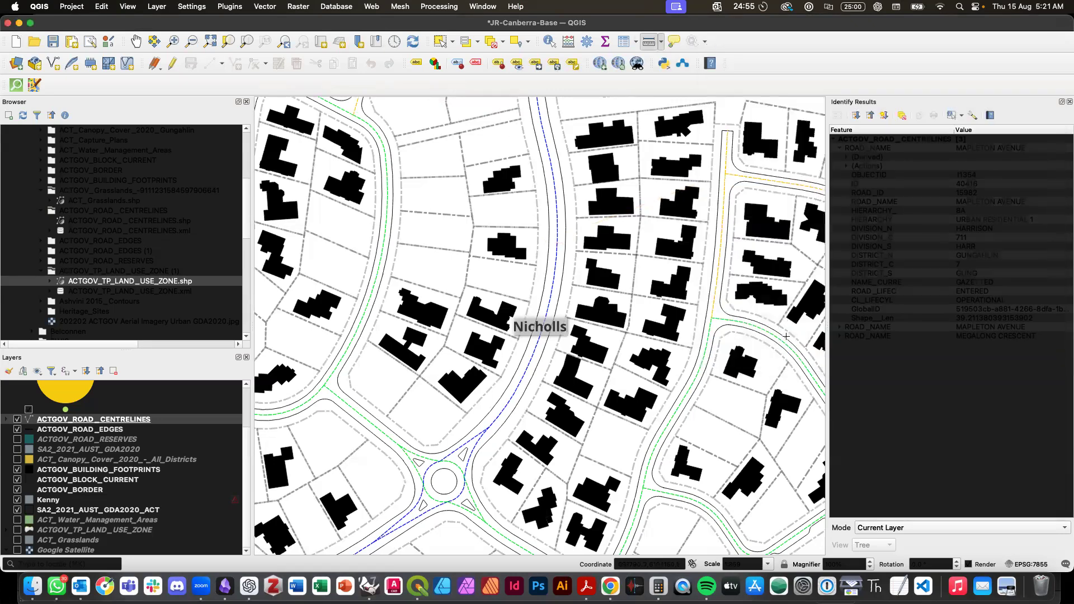
{"action": "left_click", "coordinate": [787, 336]}
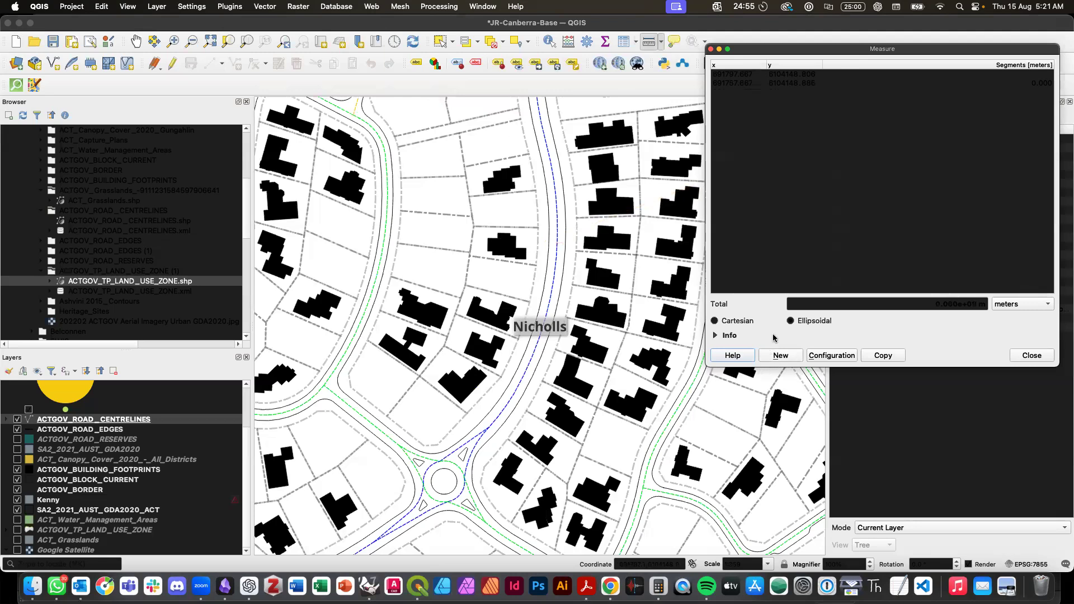
{"action": "left_click_drag", "start_coordinate": [923, 49], "coordinate": [486, 108]}
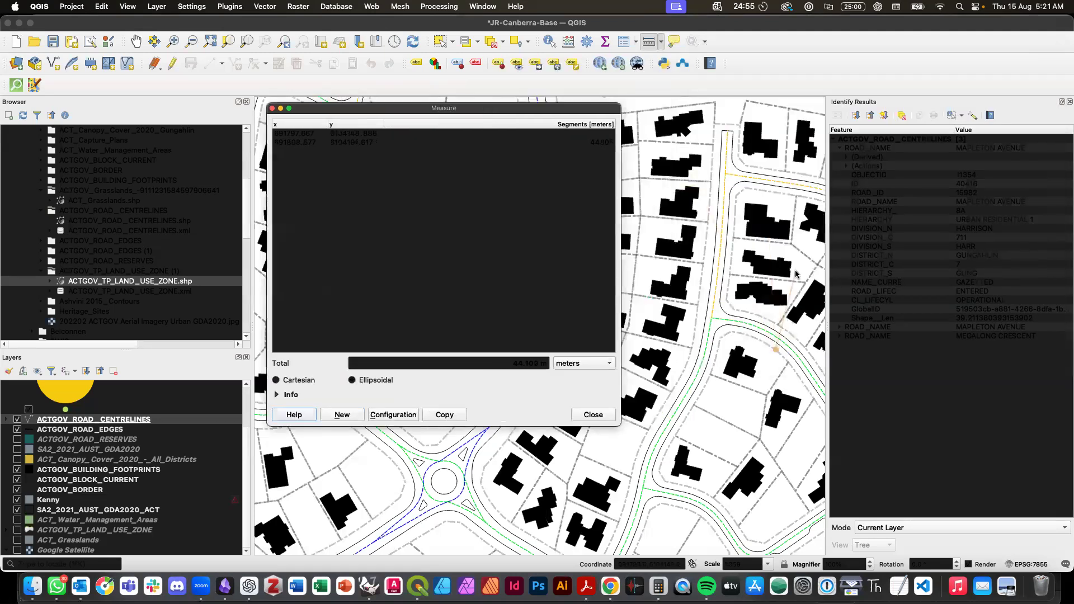
{"action": "key", "text": "Escape"}
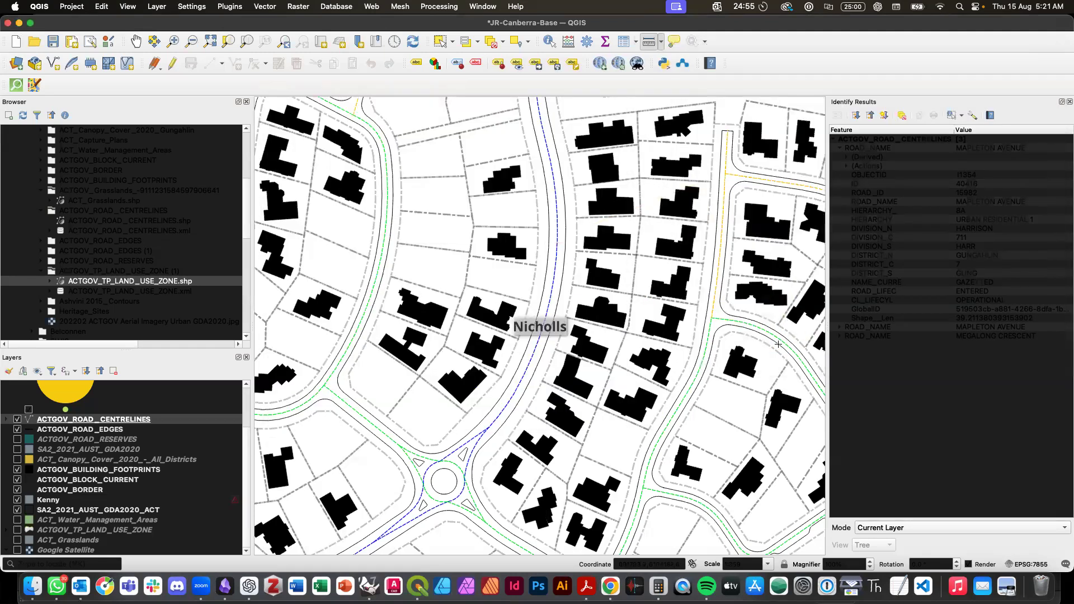
{"action": "left_click", "coordinate": [778, 344]}
{"action": "left_click", "coordinate": [784, 338]}
Step: Return to Rhino and add a Grasshopper number slider ranging from 3000 to 15000, placed above and to the right of the Road Center Line group
{"action": "left_click", "coordinate": [369, 586]}
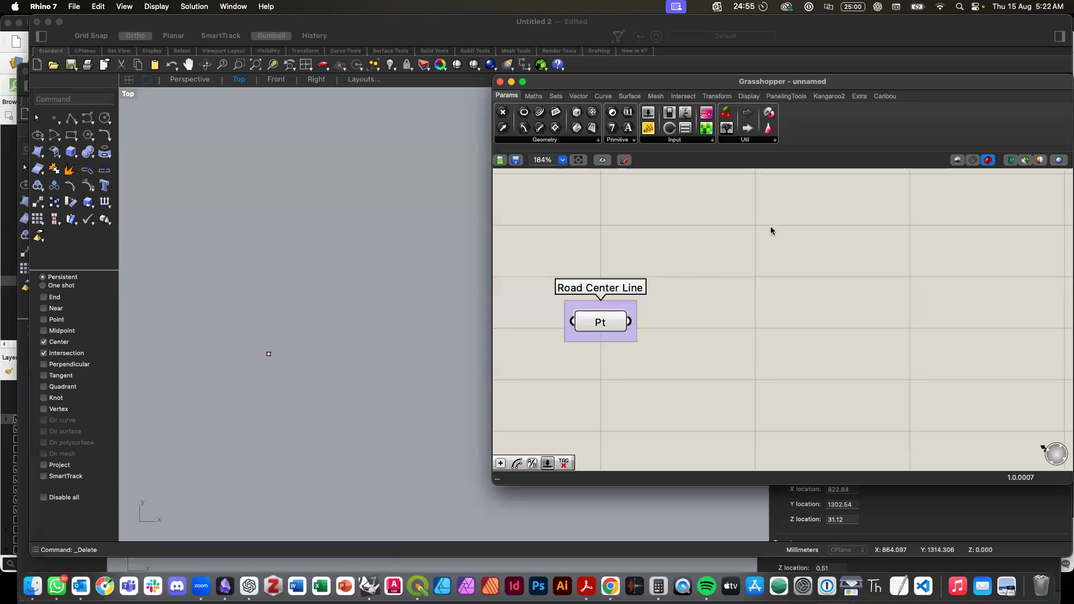
{"action": "double_click", "coordinate": [746, 250]}
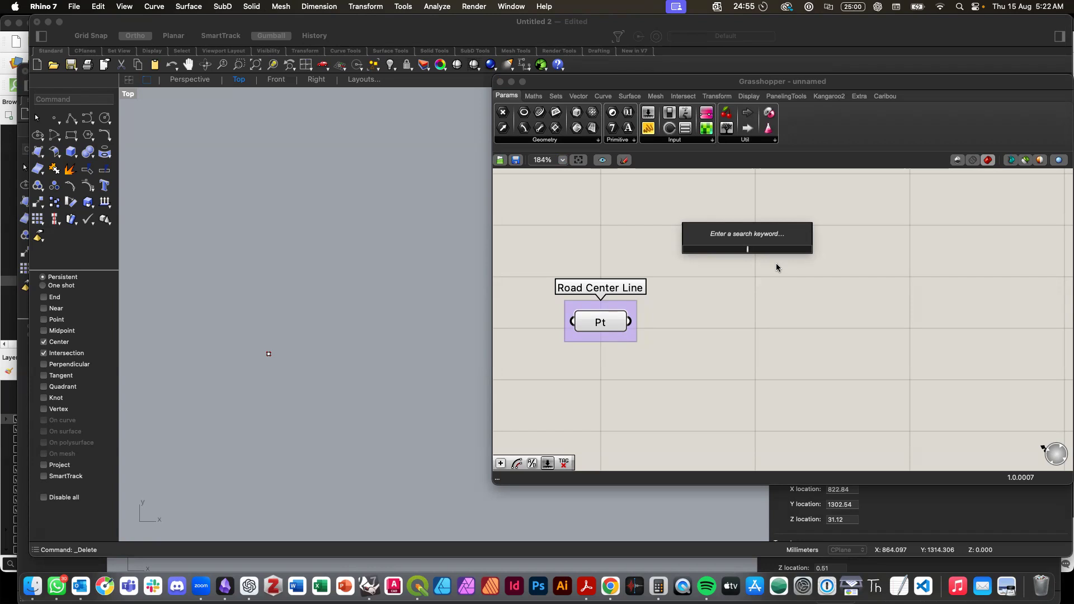
{"action": "type", "text": "5"}
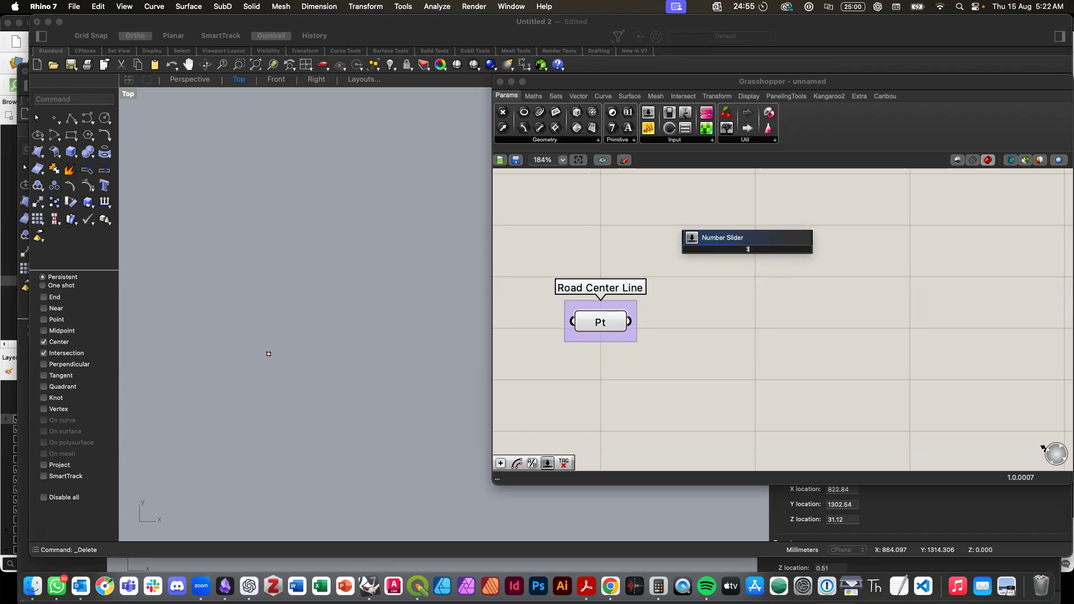
{"action": "type", "text": "000<15000"}
{"action": "key", "text": "Return"}
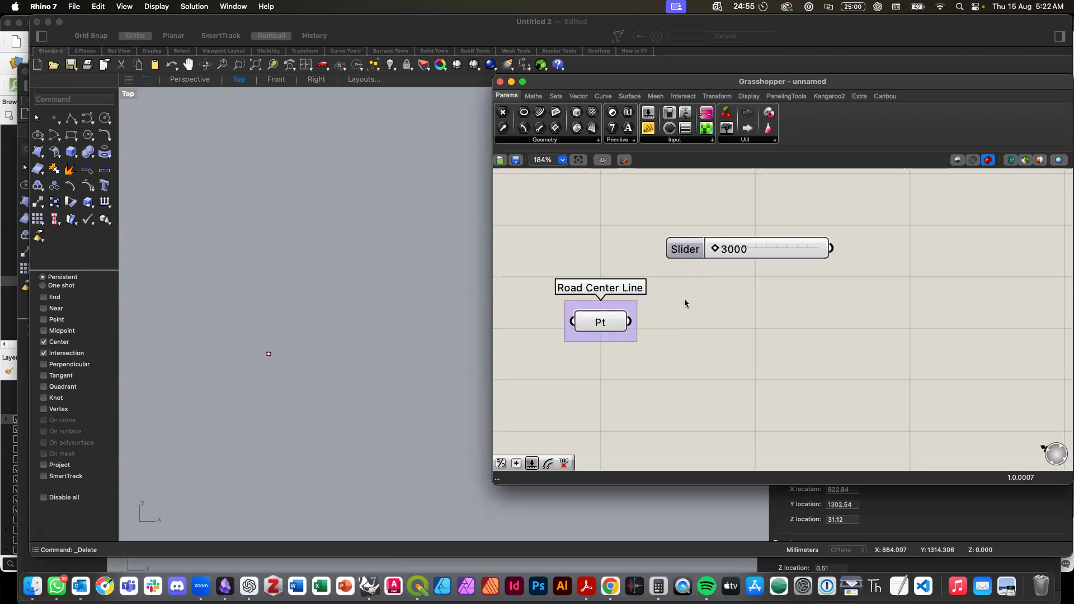
{"action": "left_click_drag", "start_coordinate": [682, 251], "coordinate": [758, 223]}
{"action": "left_click", "coordinate": [755, 294]}
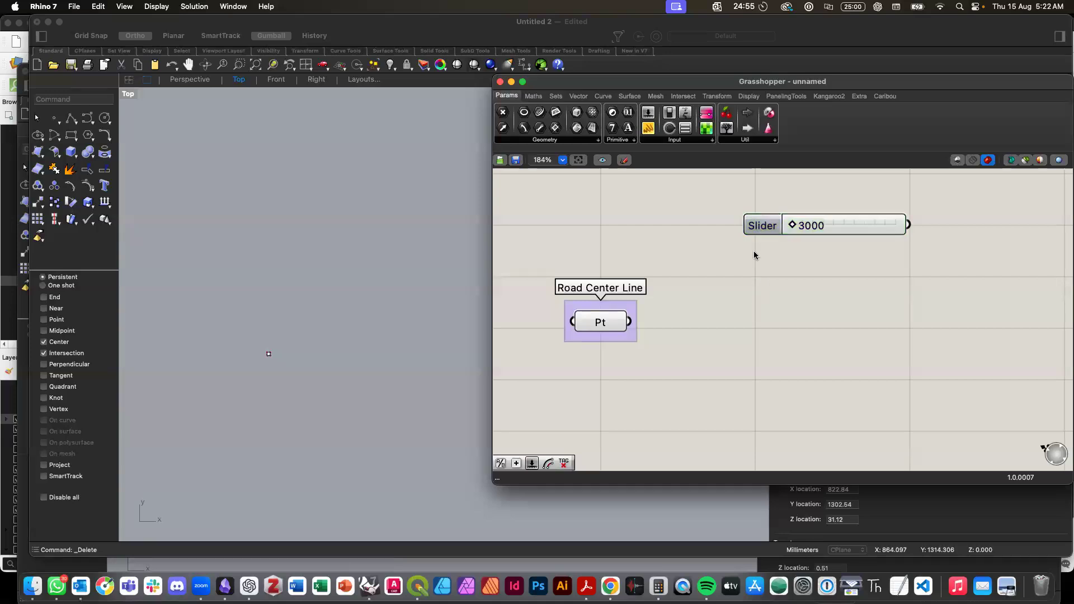
Step: Rename the new number slider to Carriageway Width
{"action": "double_click", "coordinate": [760, 226]}
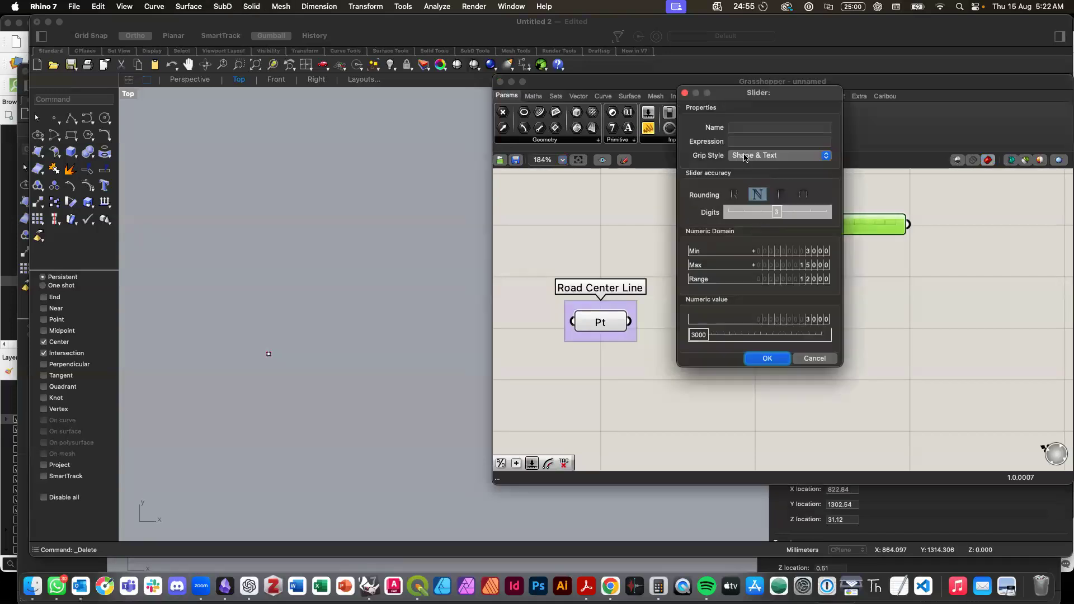
{"action": "left_click", "coordinate": [747, 126]}
{"action": "type", "text": "Carriageway Width"}
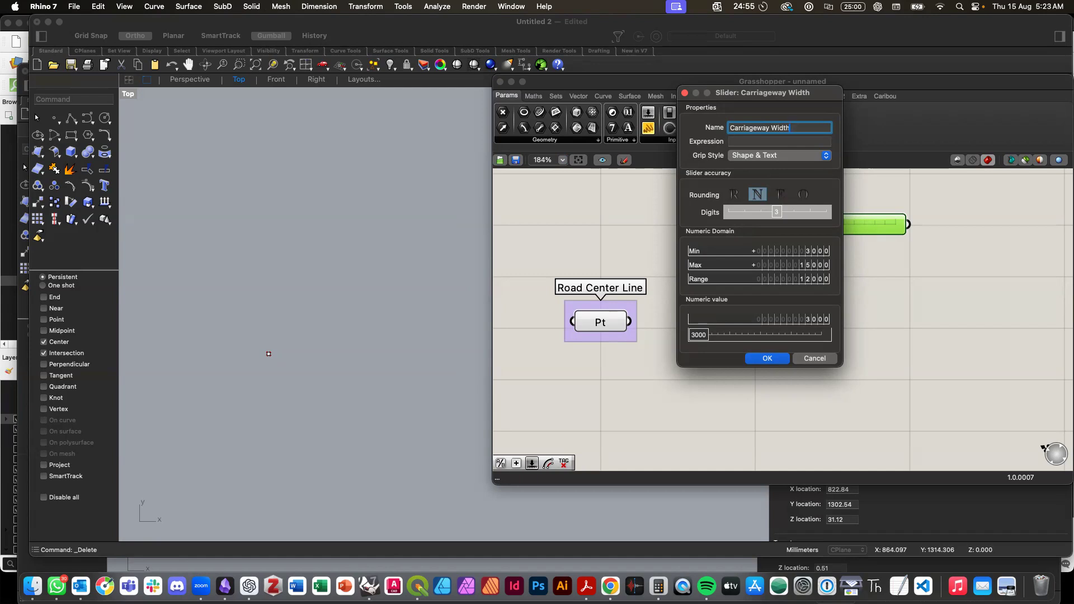
{"action": "left_click", "coordinate": [765, 359]}
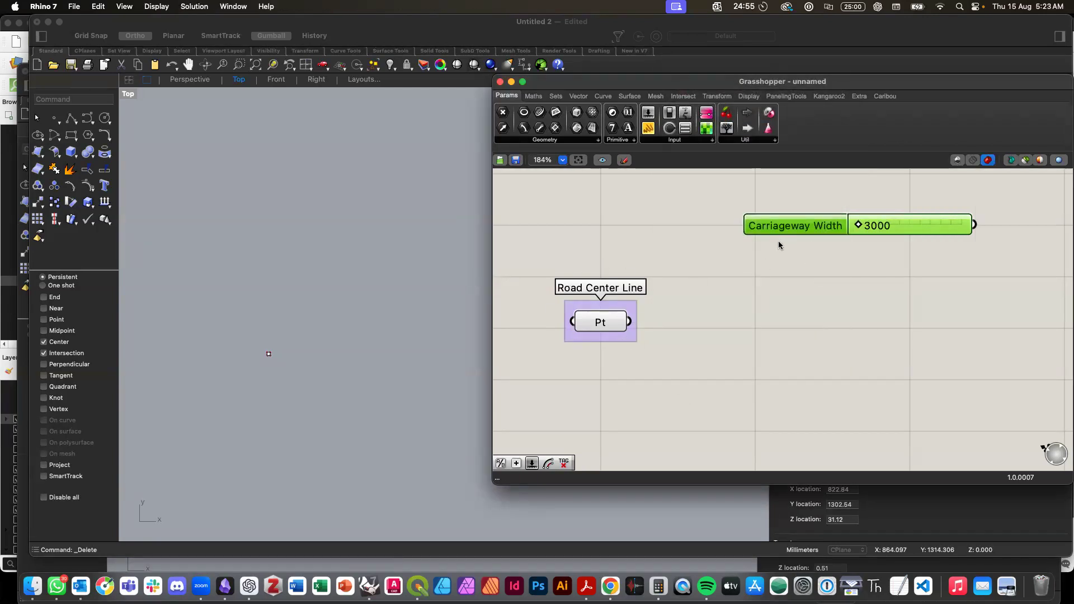
{"action": "left_click", "coordinate": [850, 286]}
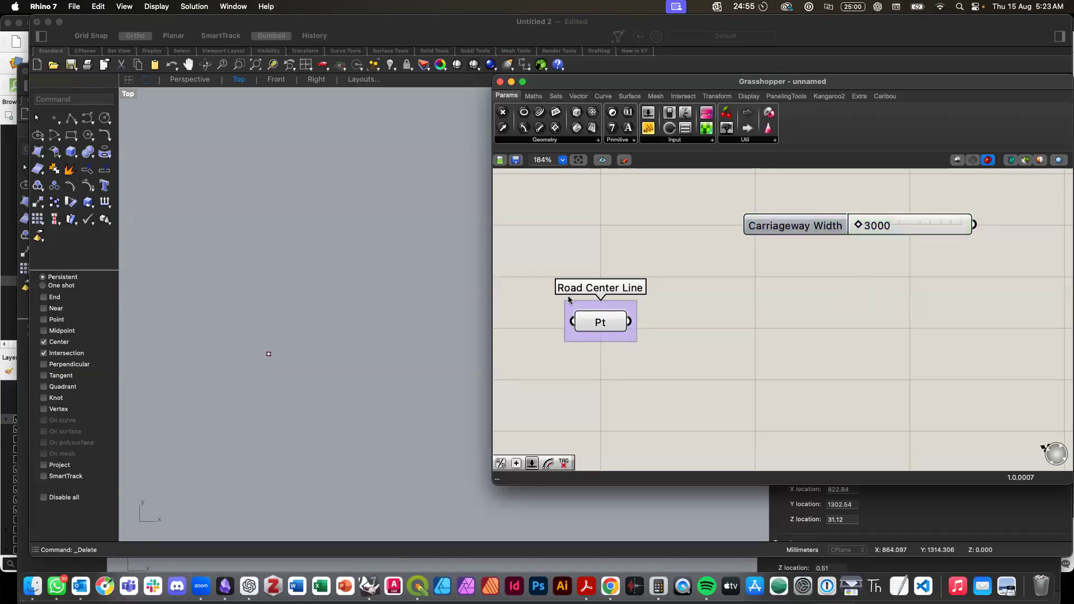
{"action": "left_click", "coordinate": [270, 380]}
{"action": "scroll", "coordinate": [259, 350], "scroll_direction": "up", "scroll_amount": 7}
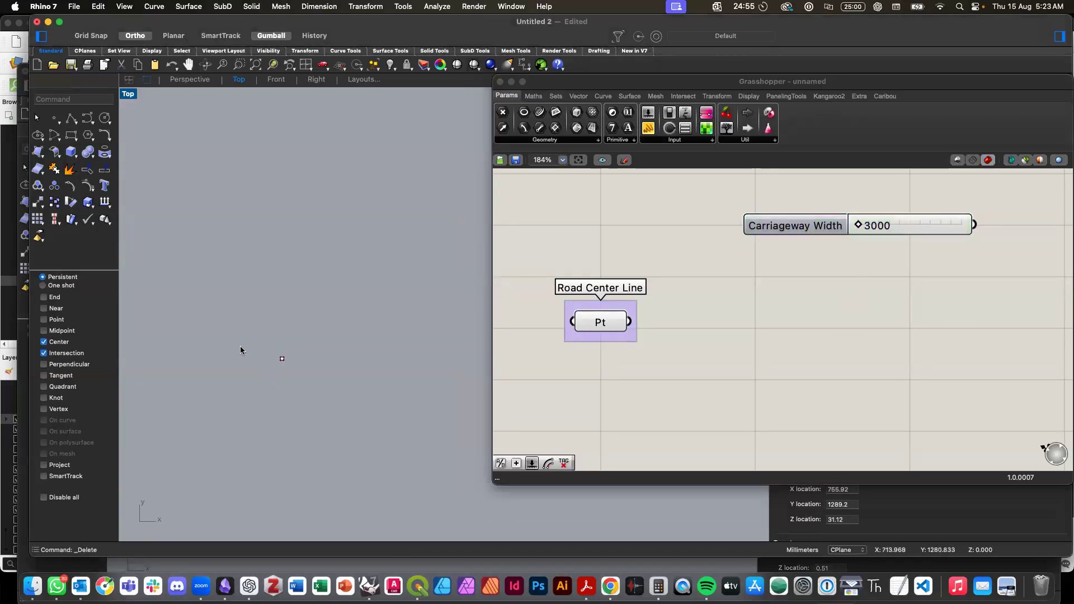
Step: Move the Carriageway Width slider nearer to the Road Center Line group, keeping it above and to the right of it
{"action": "left_click", "coordinate": [907, 285]}
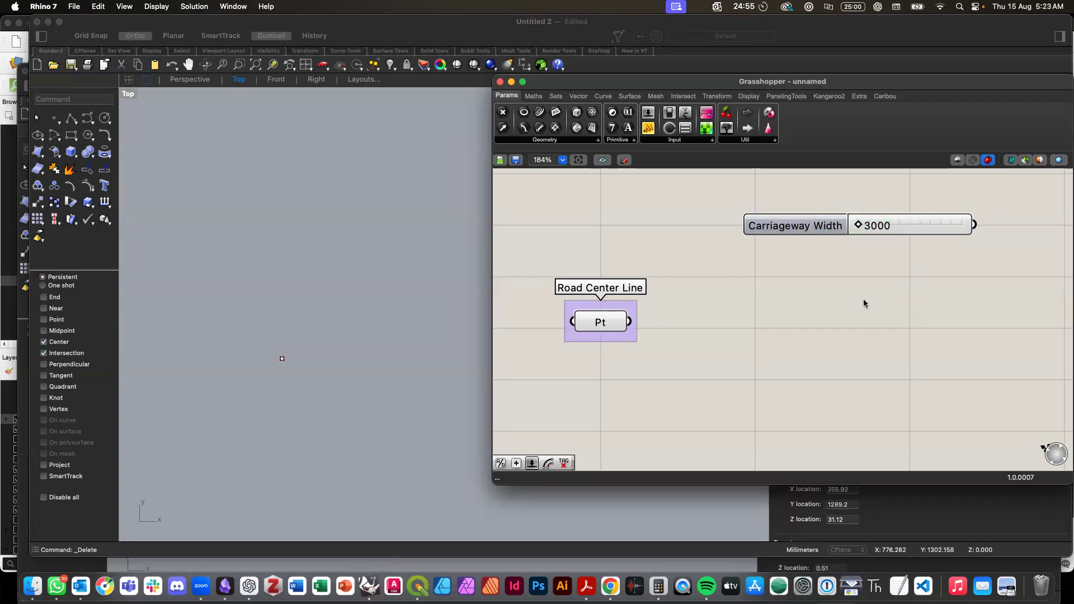
{"action": "left_click_drag", "start_coordinate": [820, 229], "coordinate": [747, 223]}
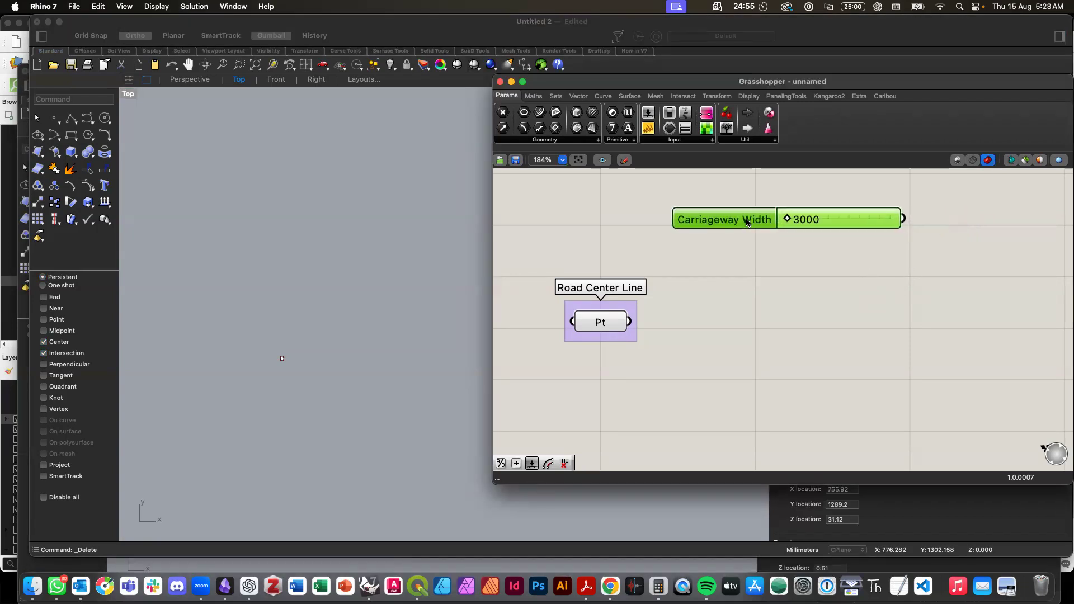
{"action": "left_click", "coordinate": [815, 295]}
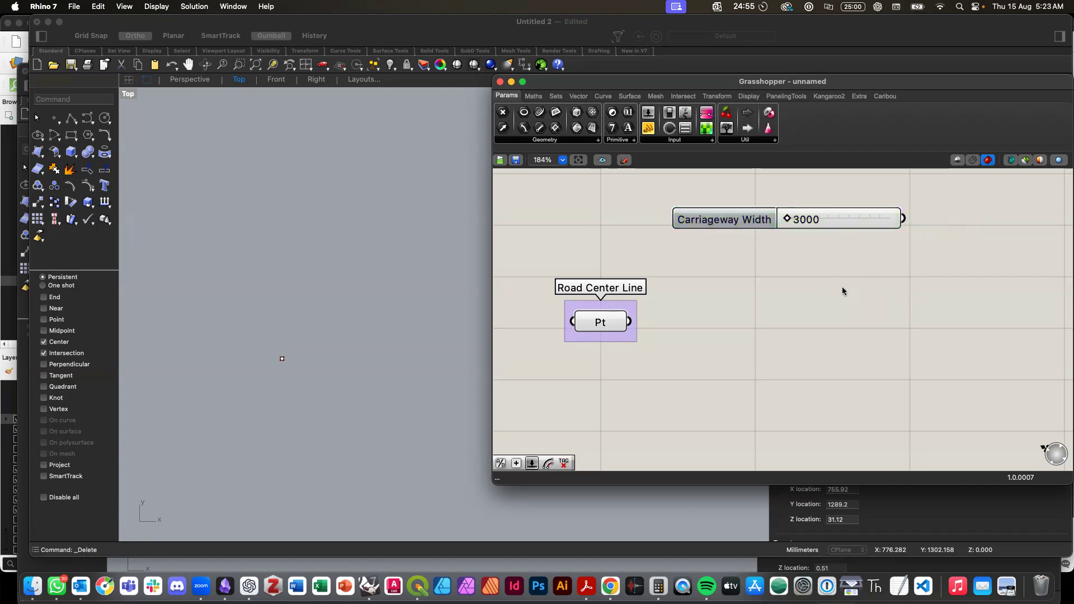
Step: Add a Division component to the right of the Carriageway Width slider and connect the slider to its A input
{"action": "double_click", "coordinate": [875, 305]}
{"action": "type", "text": "div"}
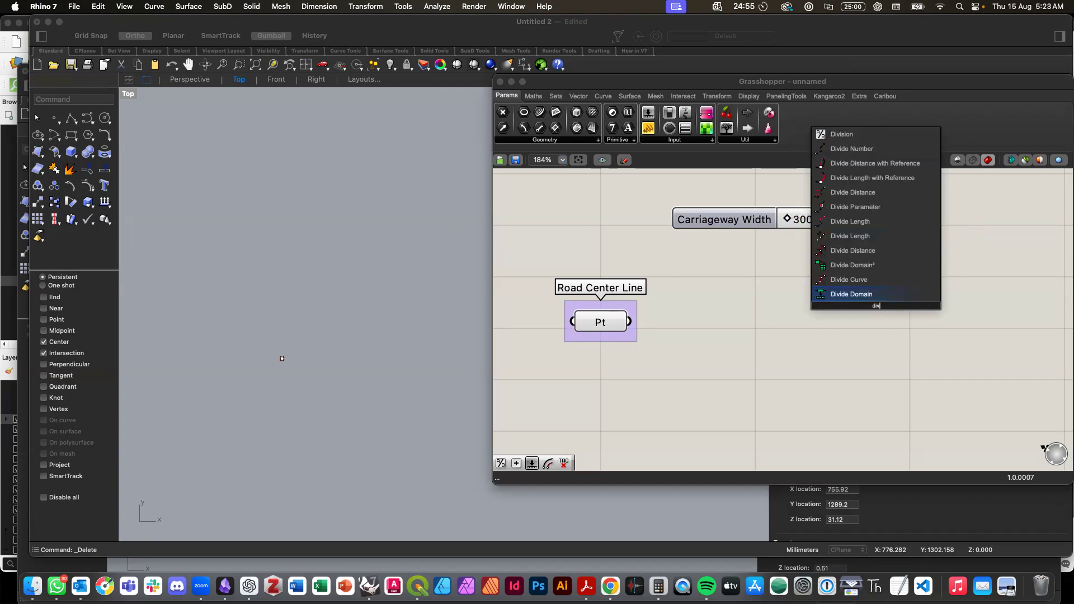
{"action": "key", "text": "Up"}
{"action": "key", "text": "Up"}
{"action": "key", "text": "Up"}
{"action": "key", "text": "Up"}
{"action": "key", "text": "Up"}
{"action": "key", "text": "Up"}
{"action": "key", "text": "Up"}
{"action": "key", "text": "Up"}
{"action": "key", "text": "Up"}
{"action": "key", "text": "Up"}
{"action": "key", "text": "Up"}
{"action": "key", "text": "Return"}
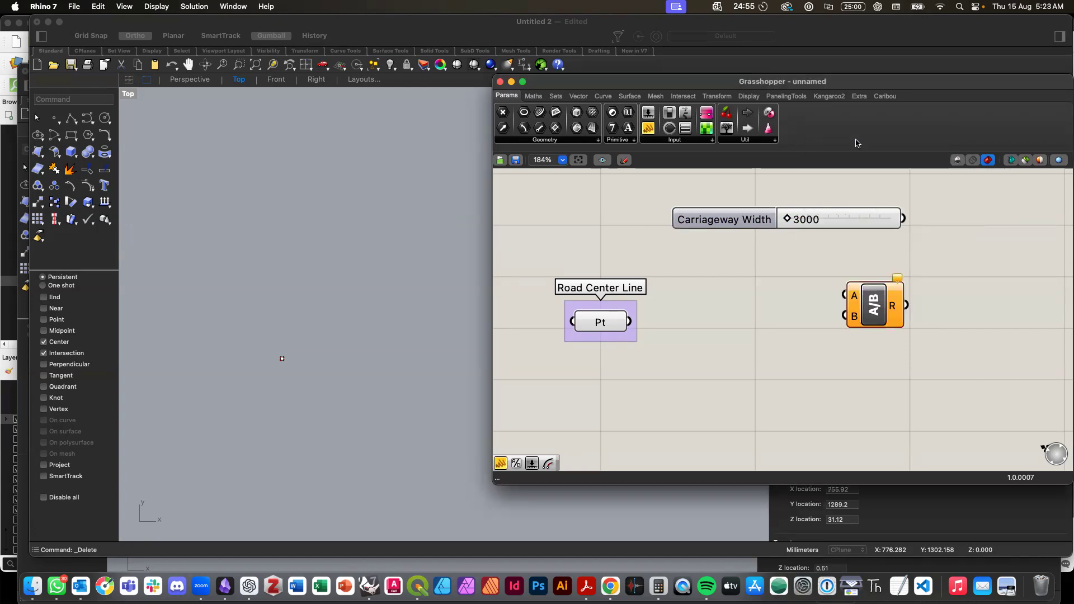
{"action": "left_click_drag", "start_coordinate": [892, 305], "coordinate": [981, 248]}
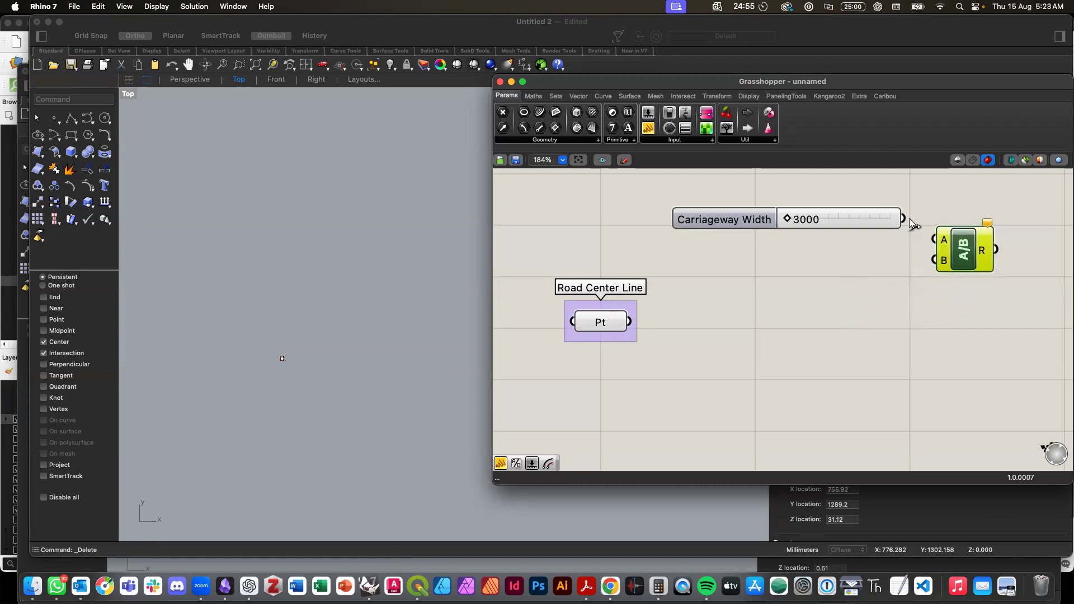
{"action": "left_click_drag", "start_coordinate": [921, 232], "coordinate": [933, 240]}
Step: Add a small panel containing 2 below the Carriageway Width slider and connect it to the Division component's B input
{"action": "left_click", "coordinate": [649, 128]}
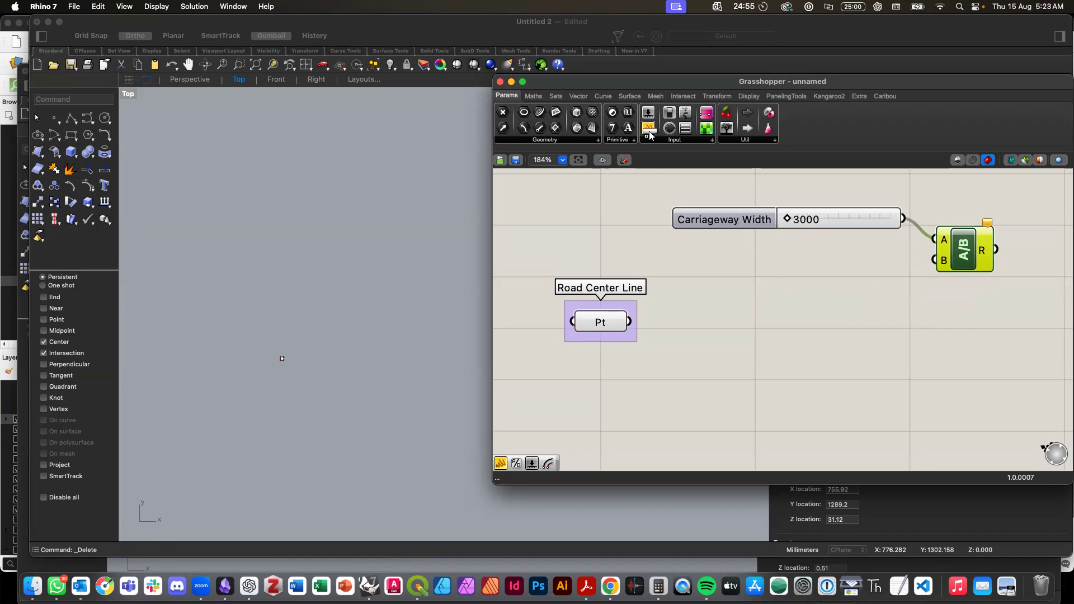
{"action": "left_click", "coordinate": [831, 269]}
{"action": "double_click", "coordinate": [857, 272]}
{"action": "type", "text": "2"}
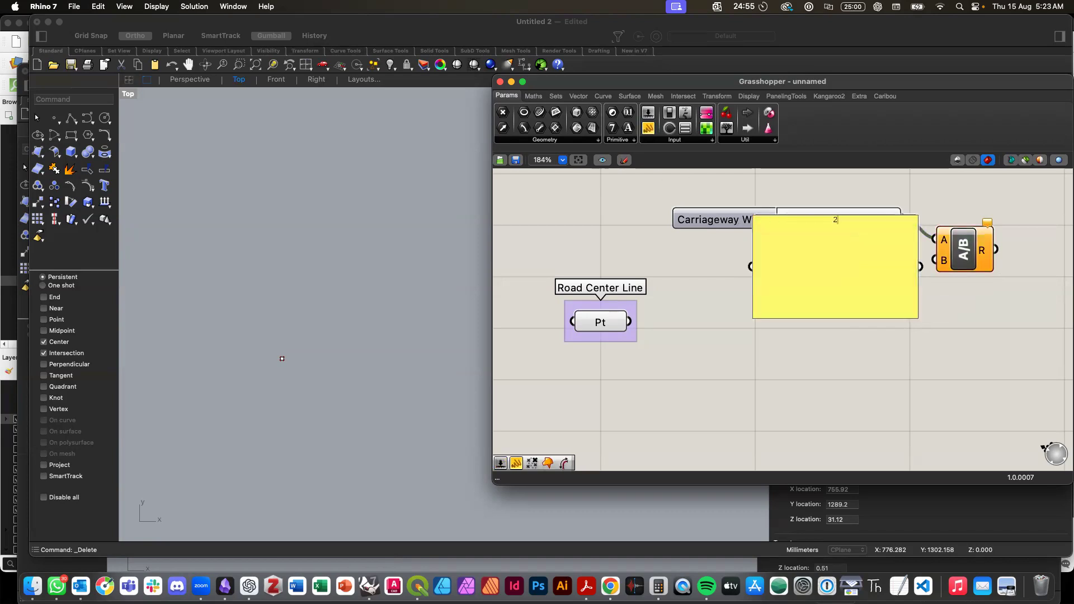
{"action": "left_click", "coordinate": [843, 356]}
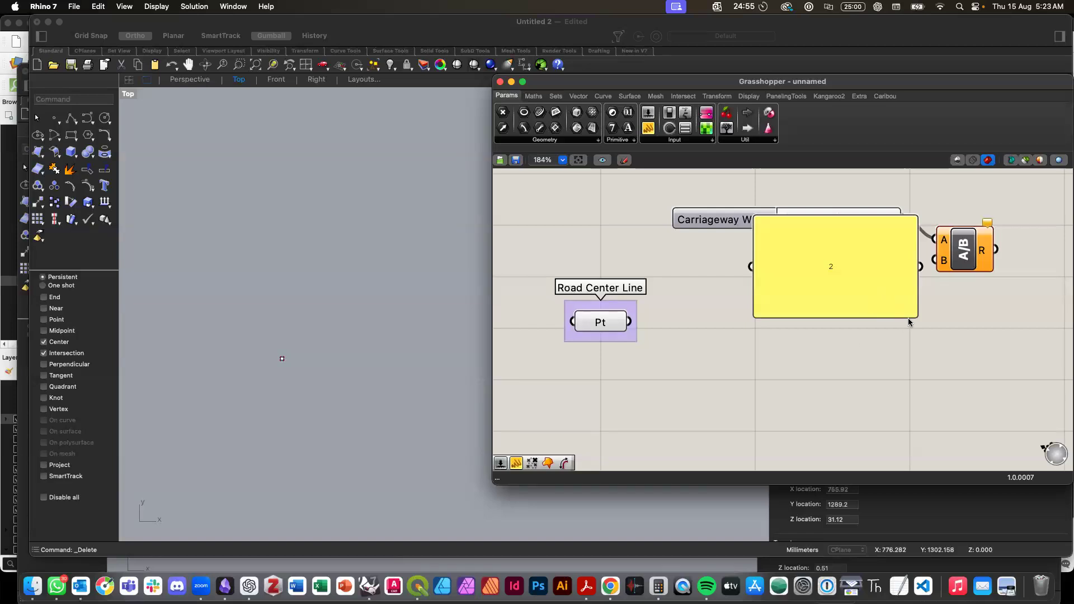
{"action": "left_click_drag", "start_coordinate": [915, 317], "coordinate": [771, 234]}
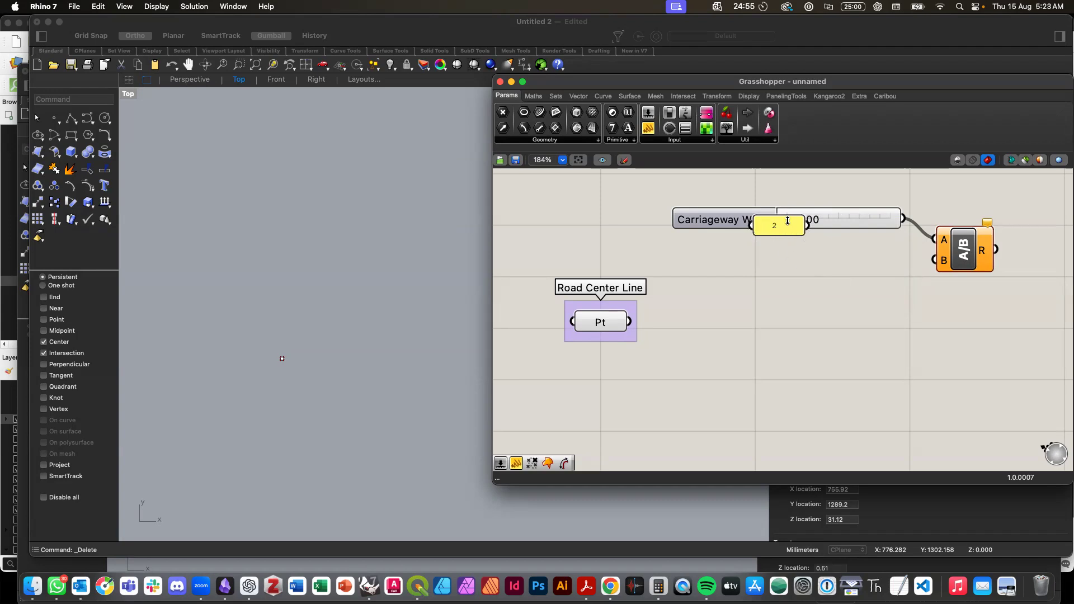
{"action": "left_click_drag", "start_coordinate": [790, 223], "coordinate": [925, 264]}
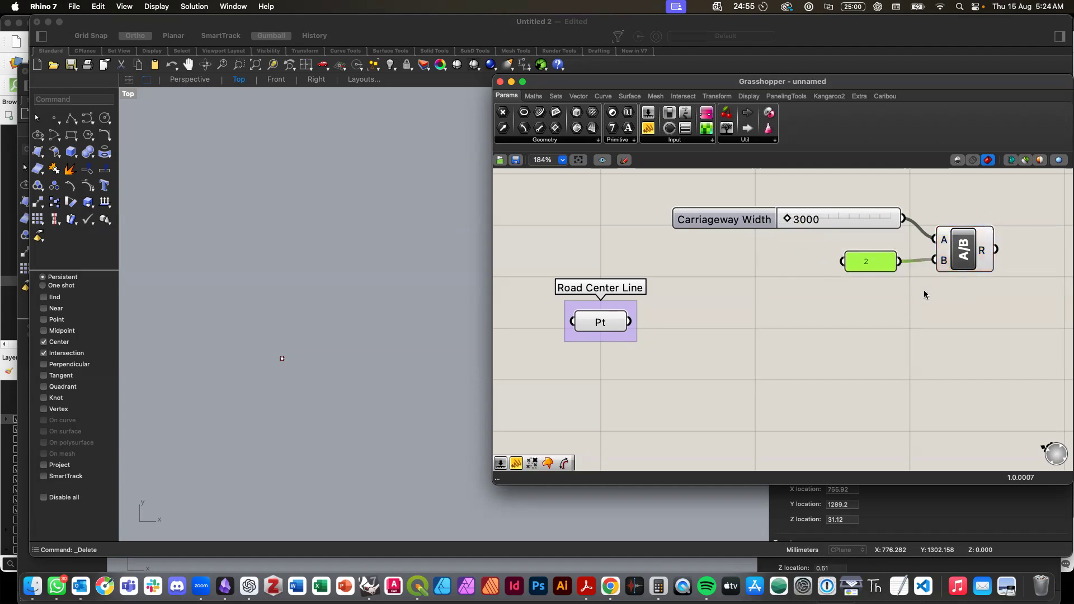
{"action": "scroll", "coordinate": [924, 290], "scroll_direction": "right", "scroll_amount": 3}
{"action": "mouse_move", "coordinate": [875, 264]}
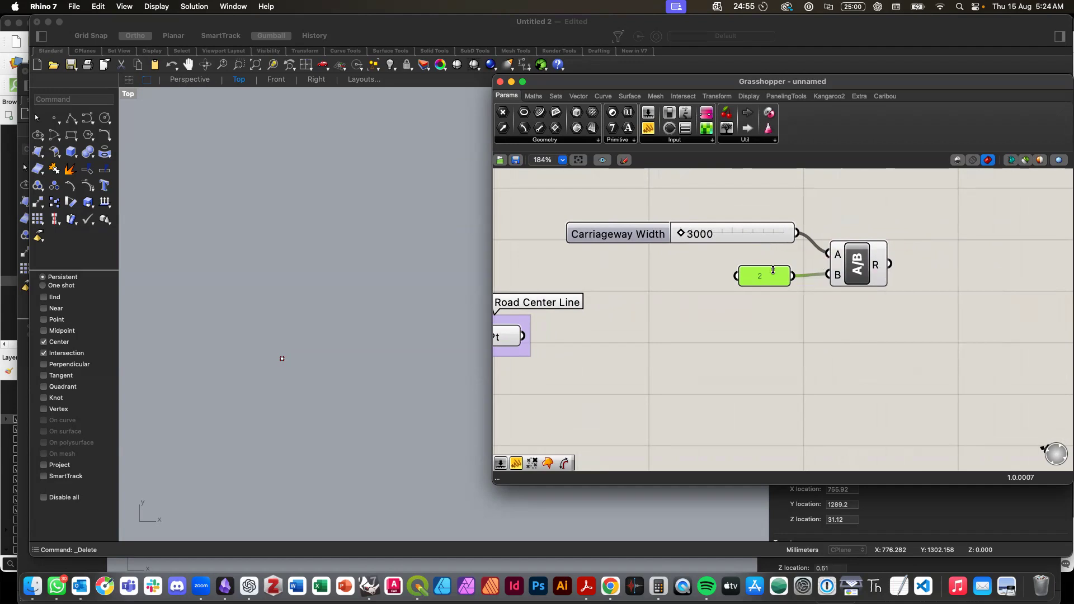
{"action": "left_click", "coordinate": [867, 336]}
Step: Add a Line SDL component to the right of the Division component
{"action": "scroll", "coordinate": [867, 338], "scroll_direction": "down", "scroll_amount": 3}
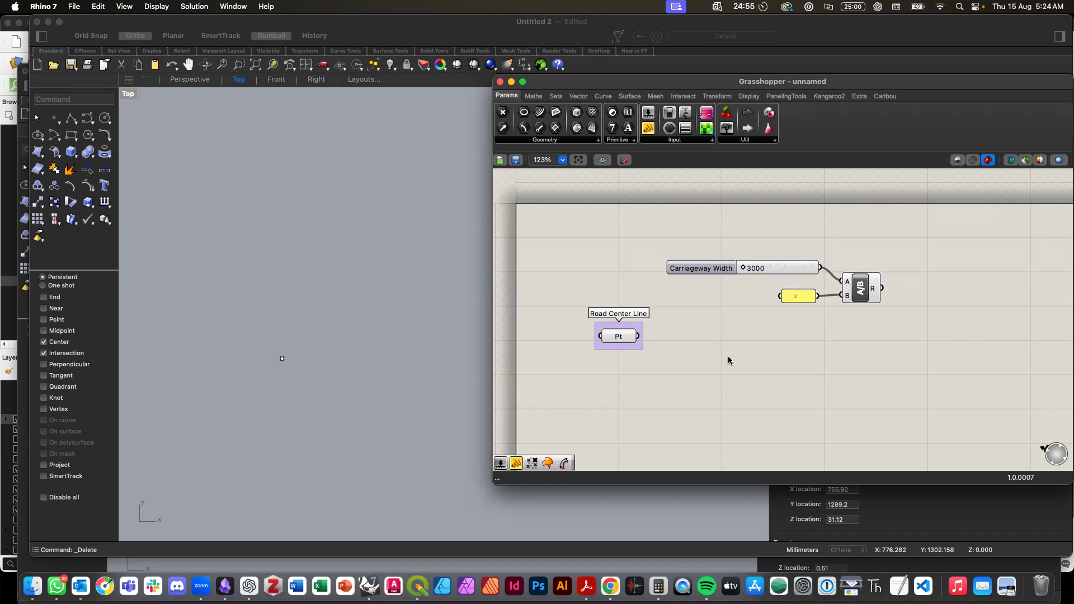
{"action": "scroll", "coordinate": [800, 353], "scroll_direction": "right", "scroll_amount": 3}
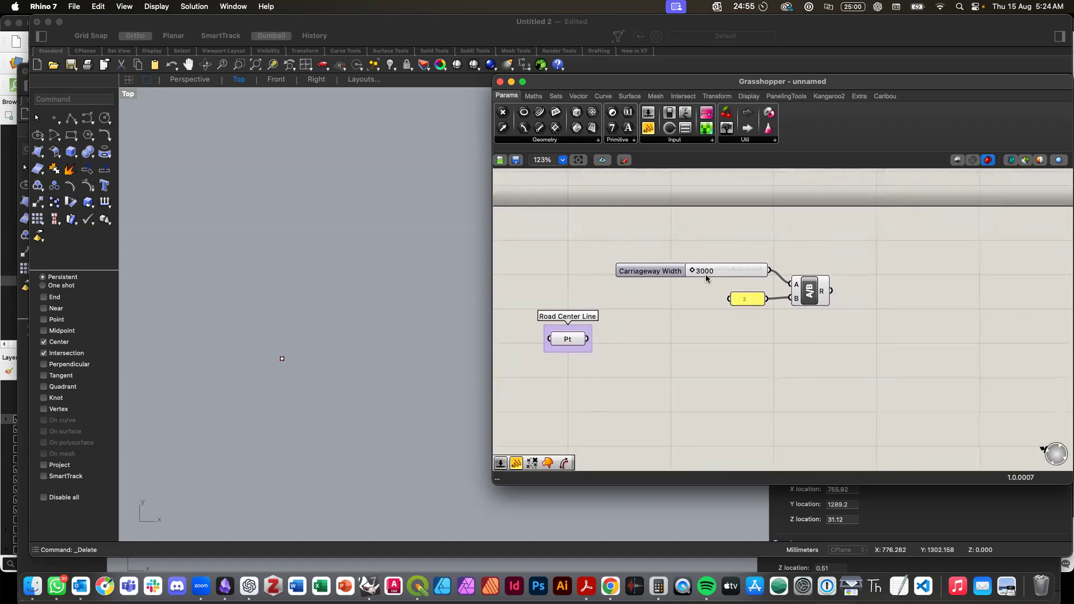
{"action": "left_click", "coordinate": [600, 98]}
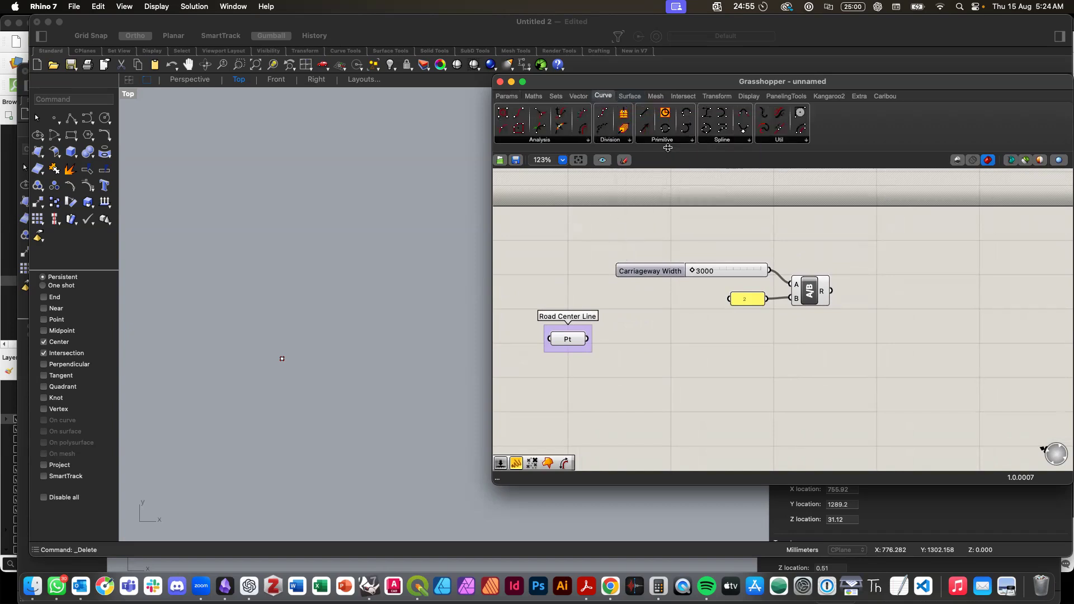
{"action": "mouse_move", "coordinate": [693, 147]}
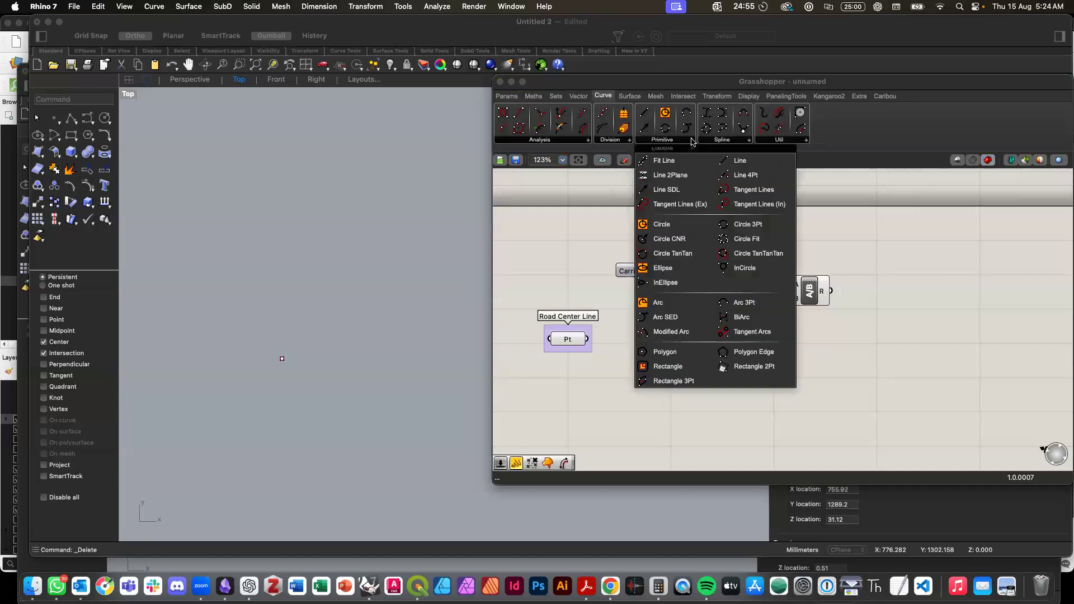
{"action": "left_click", "coordinate": [670, 190]}
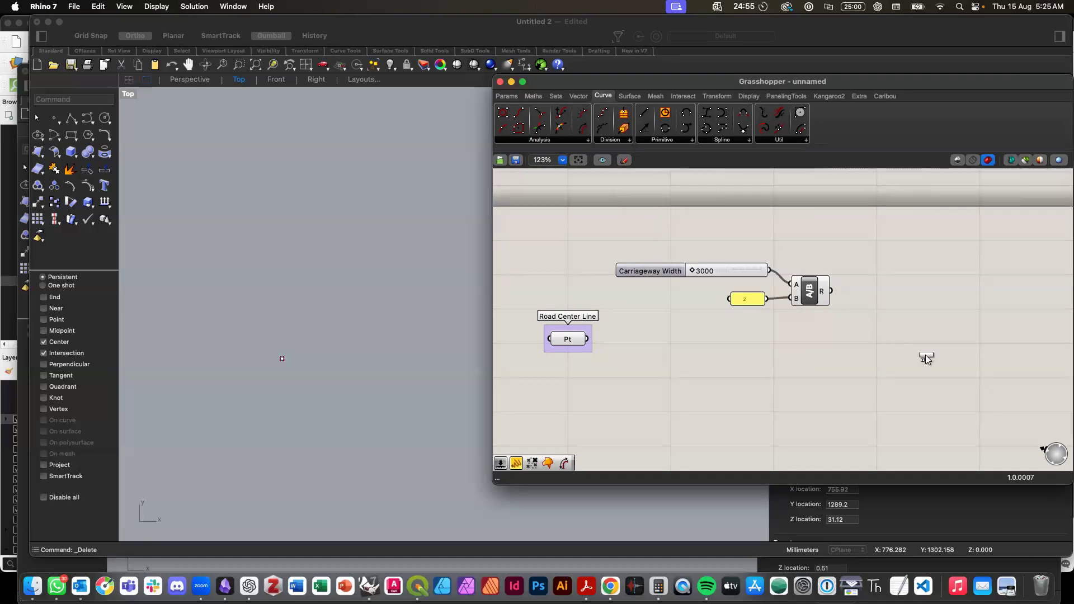
{"action": "left_click", "coordinate": [902, 310]}
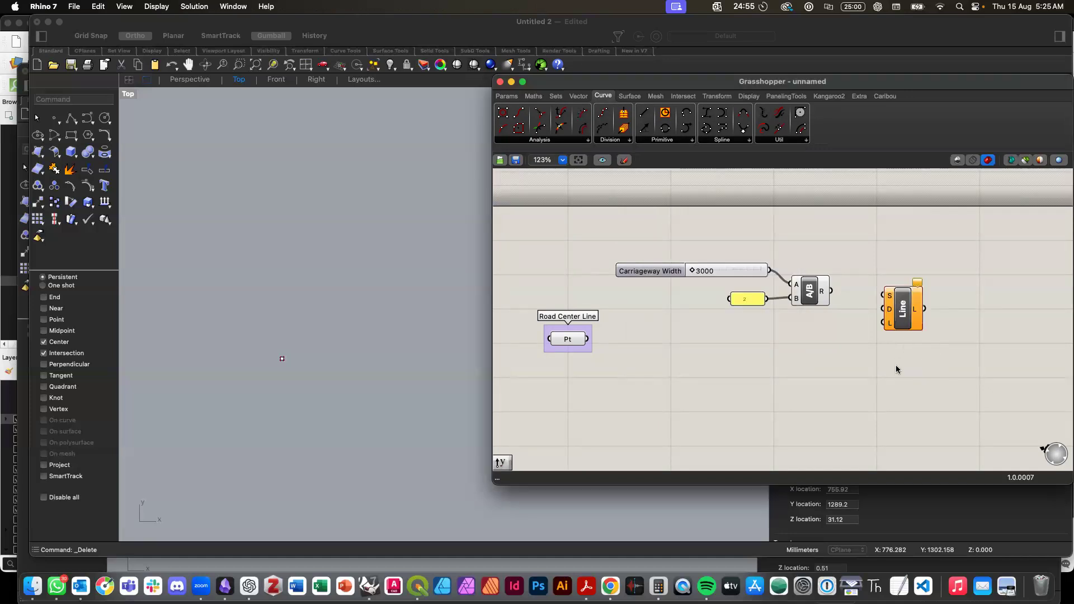
{"action": "scroll", "coordinate": [890, 367], "scroll_direction": "up", "scroll_amount": 2}
{"action": "left_click", "coordinate": [884, 342]}
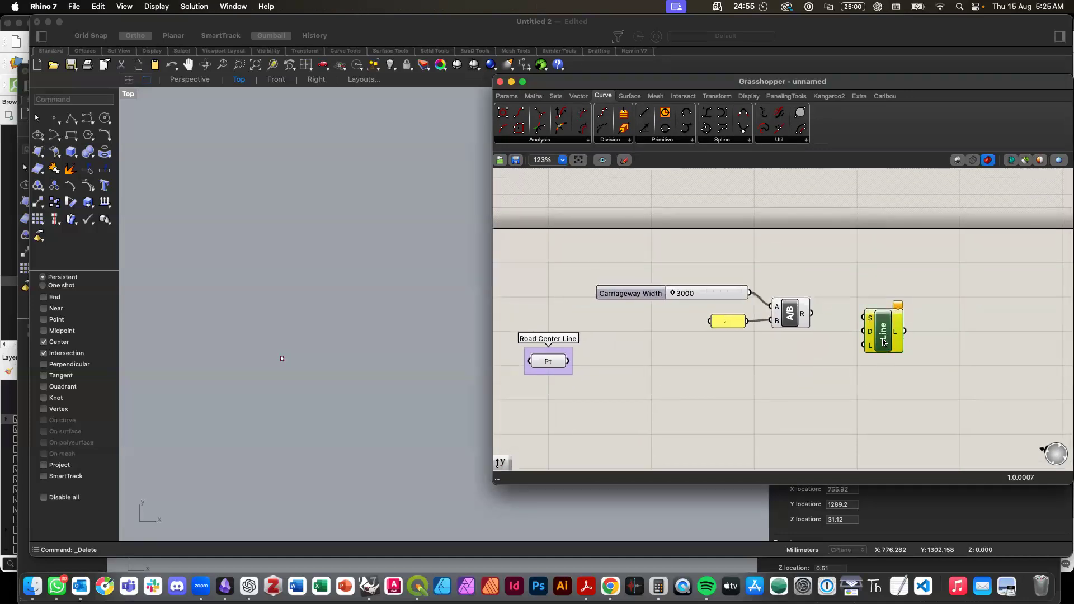
{"action": "left_click_drag", "start_coordinate": [884, 343], "coordinate": [885, 348]}
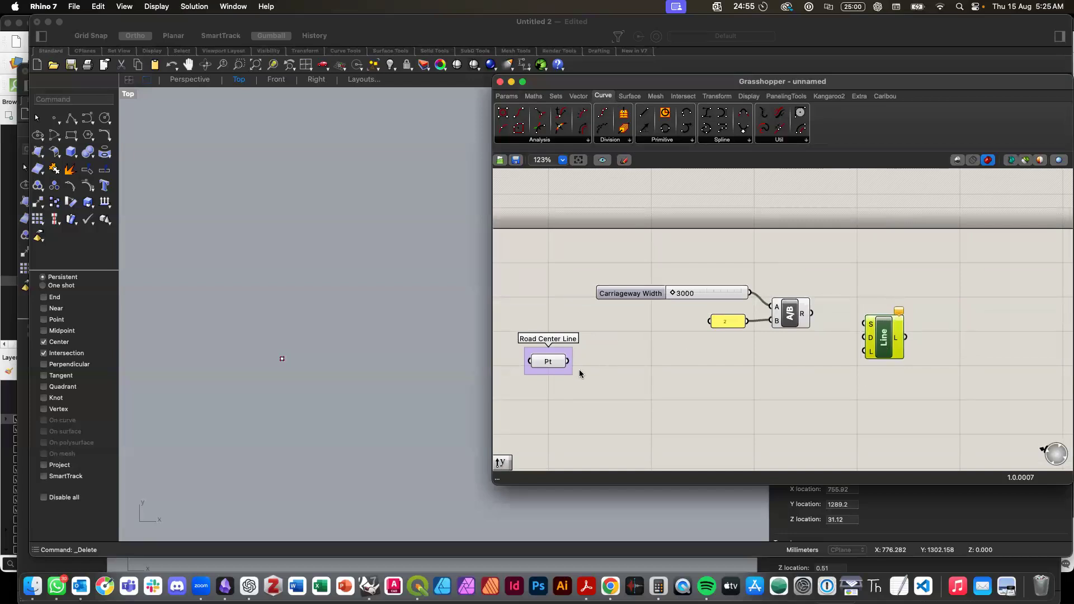
Step: Move the Road Center Line group above the Carriageway Width slider and connect its point to the Line SDL start input
{"action": "left_click_drag", "start_coordinate": [565, 371], "coordinate": [740, 273]}
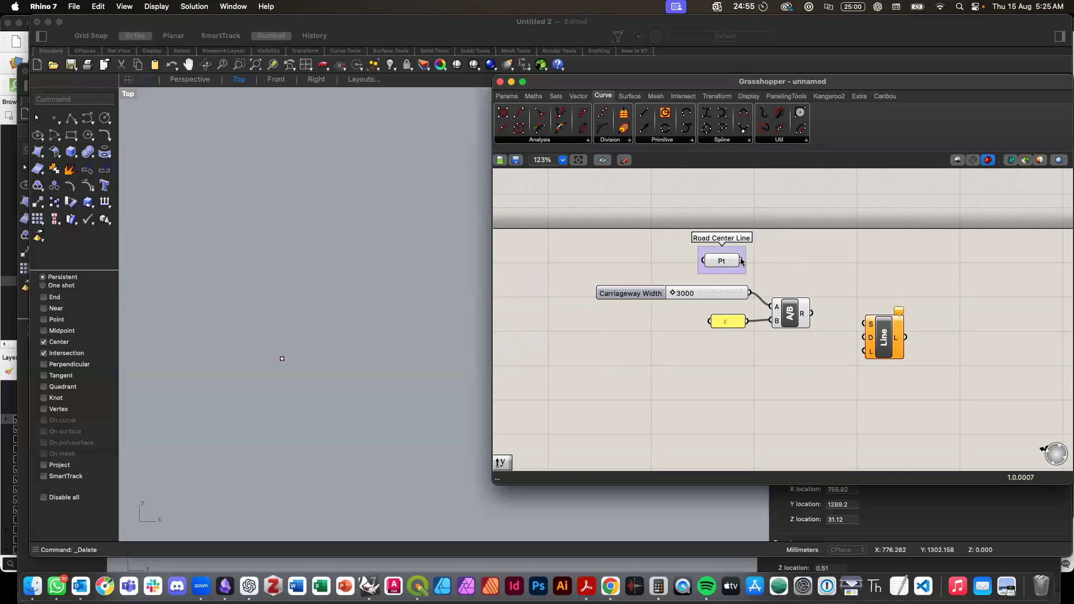
{"action": "left_click_drag", "start_coordinate": [742, 261], "coordinate": [905, 323]}
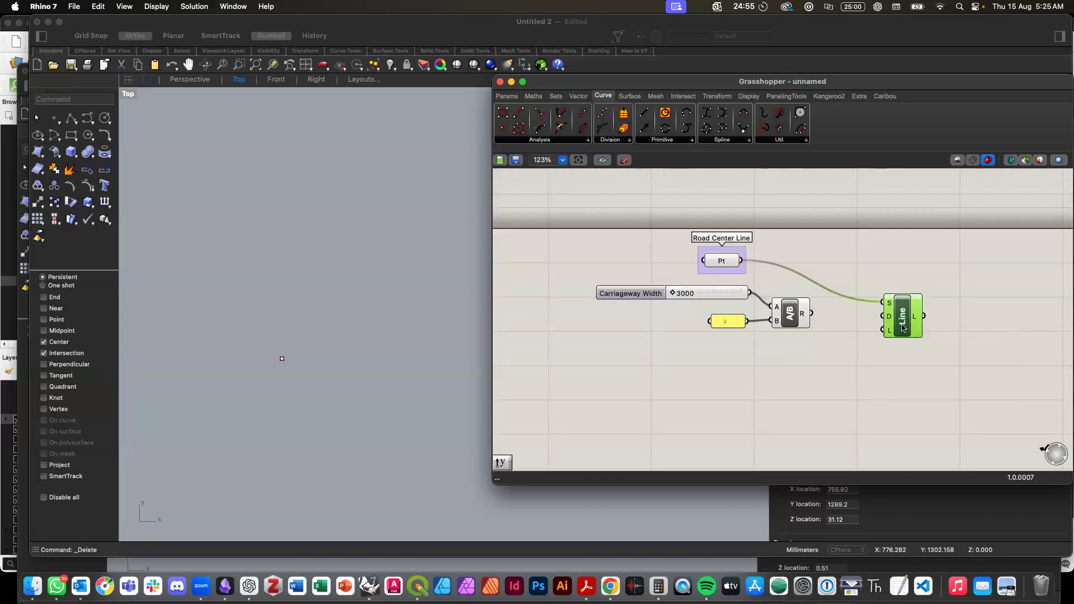
{"action": "left_click_drag", "start_coordinate": [890, 334], "coordinate": [901, 332]}
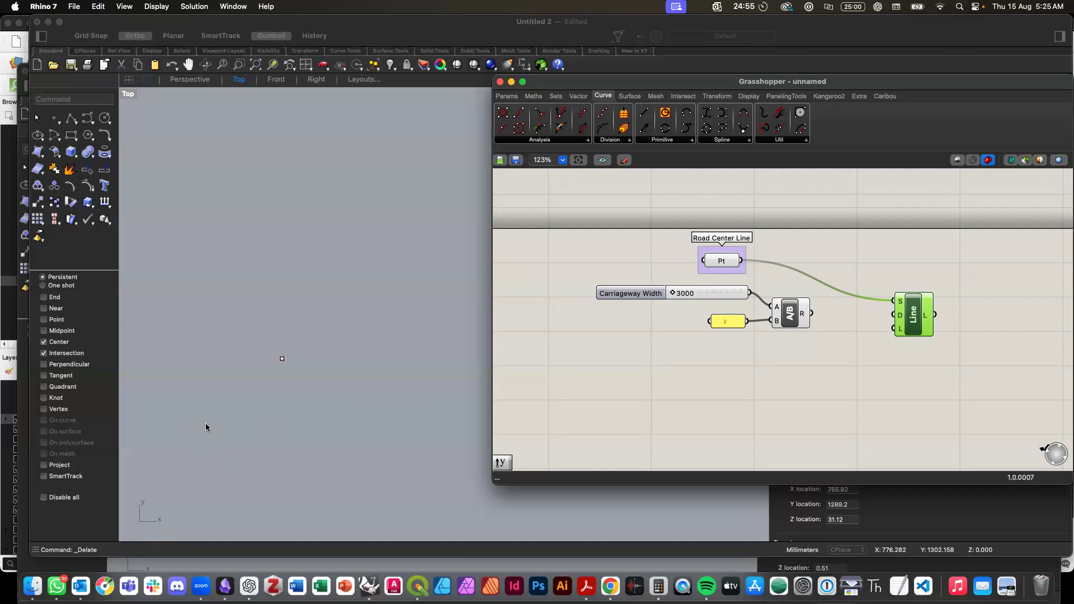
Step: Feed a new Unit X vector into the Line SDL direction input and the Division result into its length input
{"action": "double_click", "coordinate": [833, 381]}
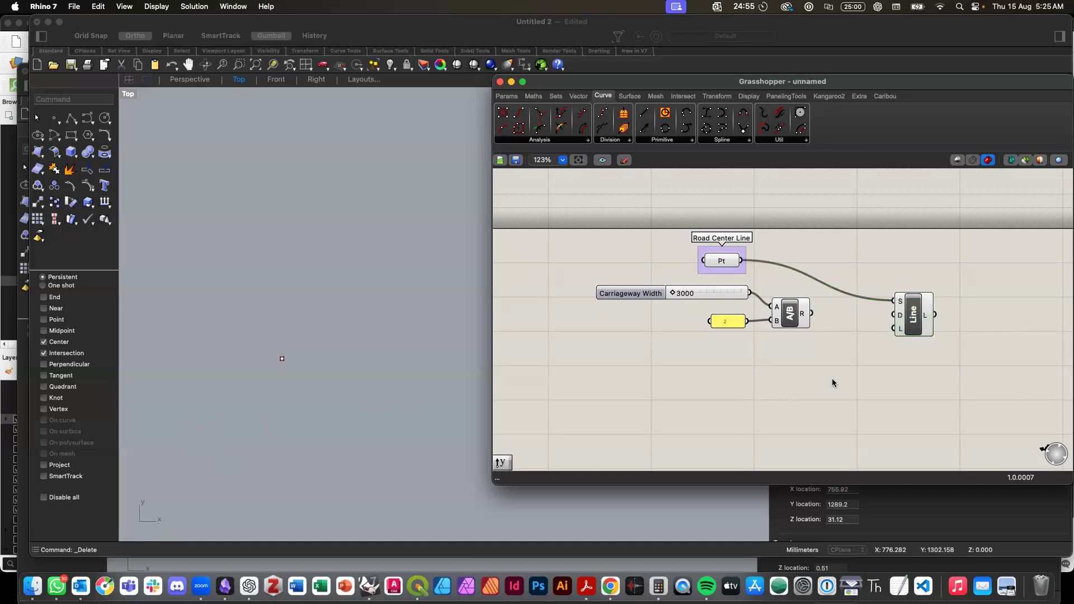
{"action": "type", "text": "x"}
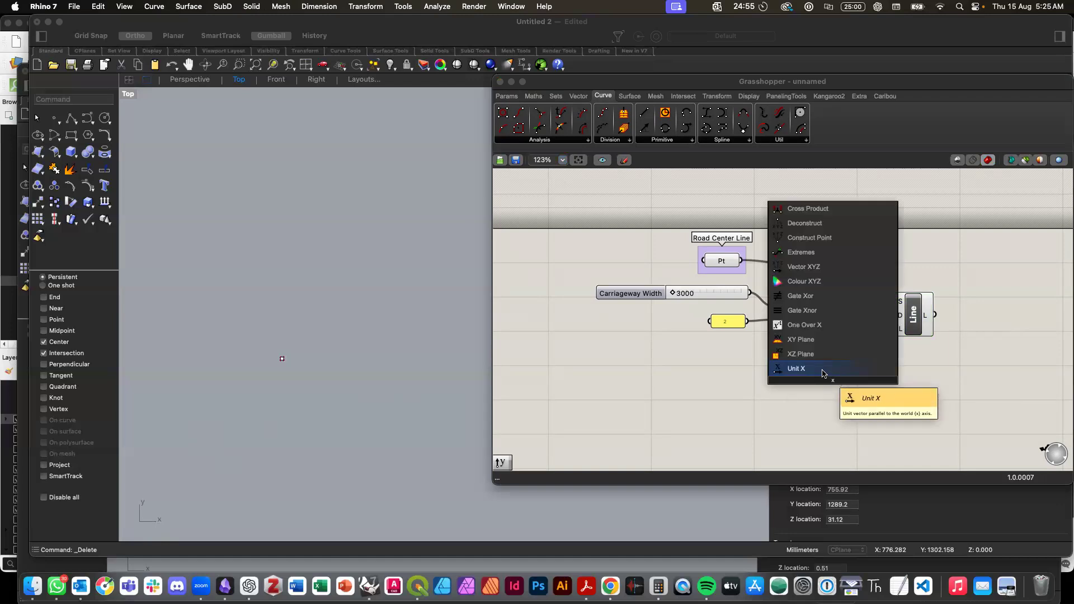
{"action": "left_click", "coordinate": [823, 371]}
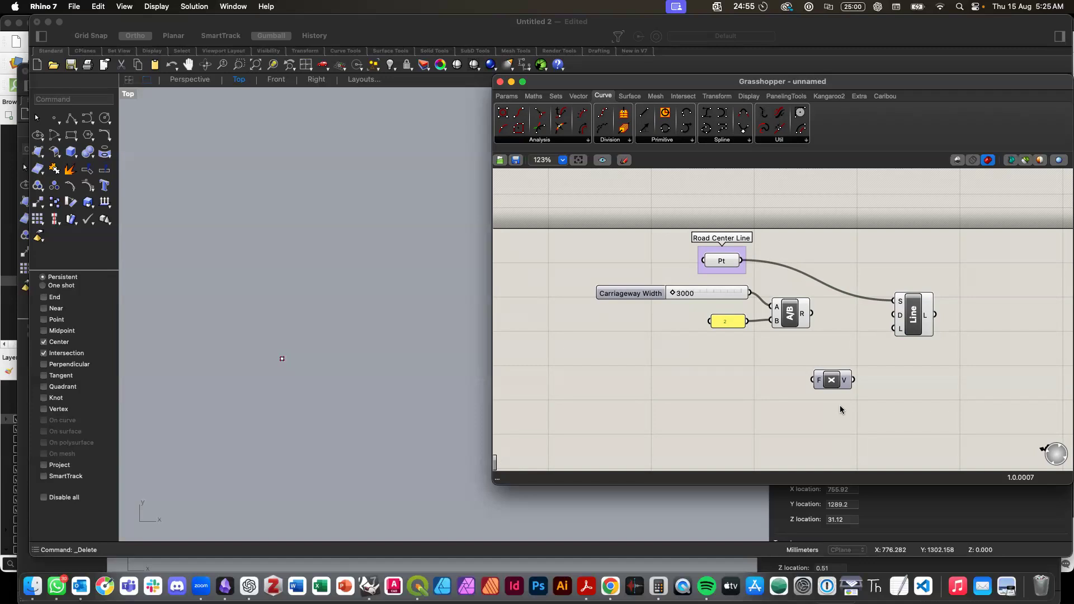
{"action": "left_click_drag", "start_coordinate": [914, 318], "coordinate": [967, 318]}
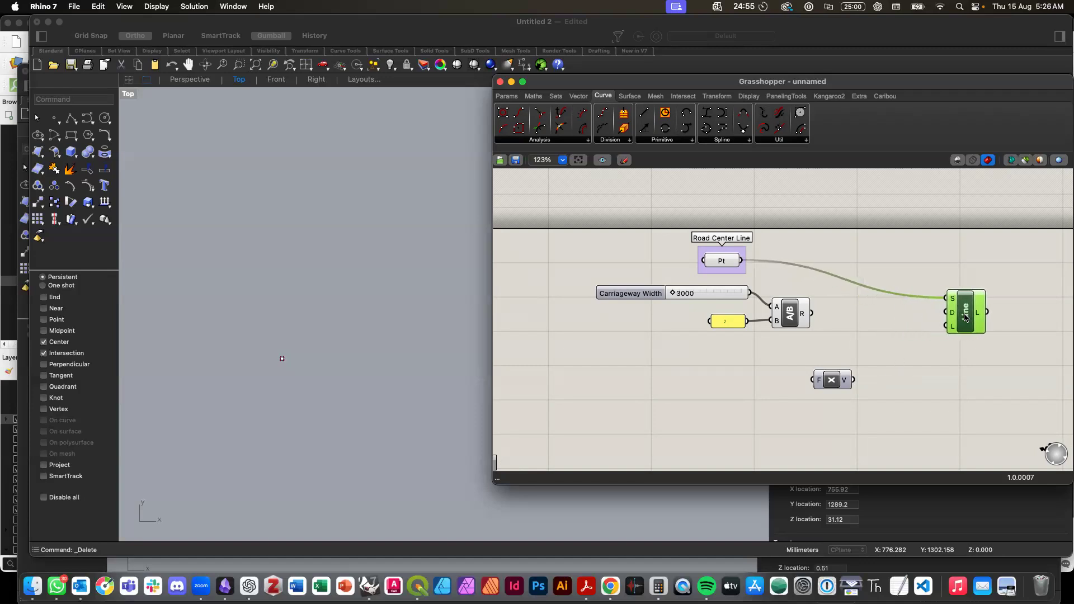
{"action": "left_click_drag", "start_coordinate": [834, 381], "coordinate": [950, 317]}
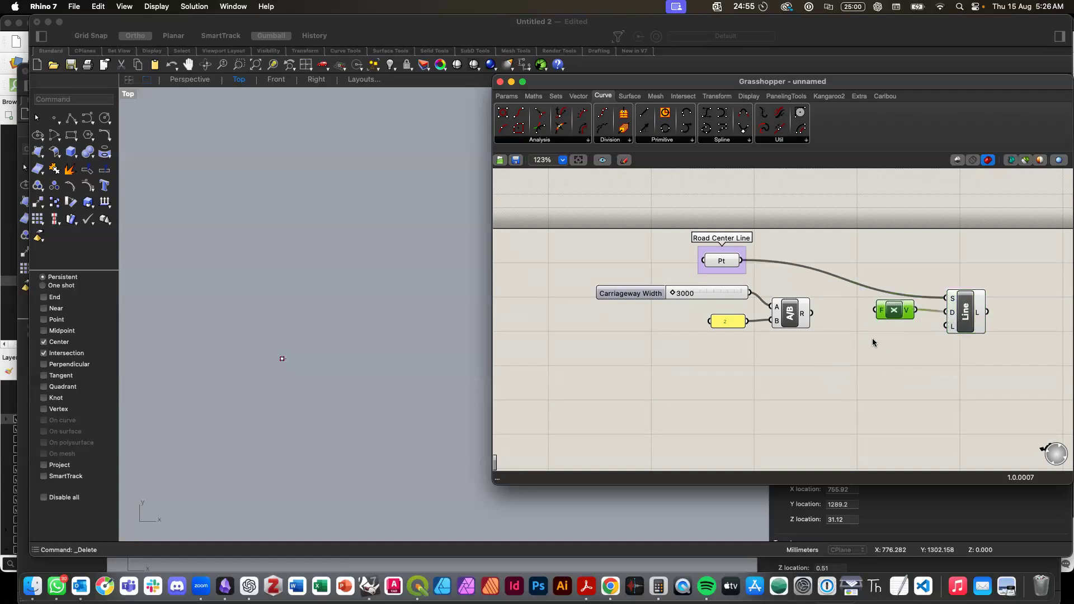
{"action": "left_click_drag", "start_coordinate": [811, 314], "coordinate": [945, 327]}
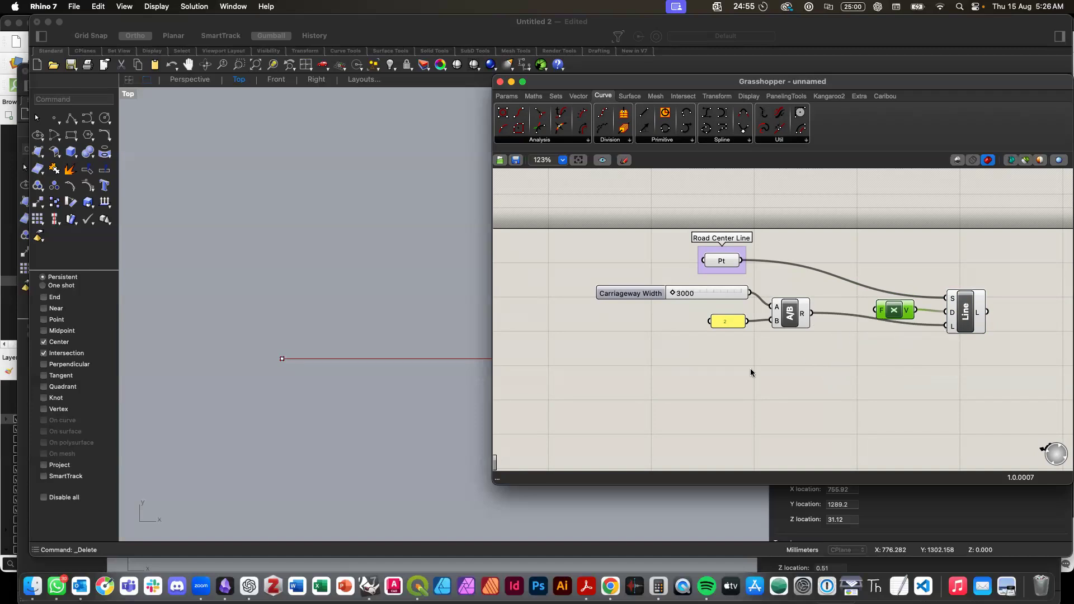
Step: Examine the half-carriageway line in the Top viewport from the road centre point to its far end, and review its Grasshopper wiring
{"action": "left_click", "coordinate": [420, 401]}
{"action": "scroll", "coordinate": [420, 401], "scroll_direction": "down", "scroll_amount": 6}
{"action": "scroll", "coordinate": [421, 401], "scroll_direction": "right", "scroll_amount": 5}
{"action": "scroll", "coordinate": [421, 401], "scroll_direction": "left", "scroll_amount": 5}
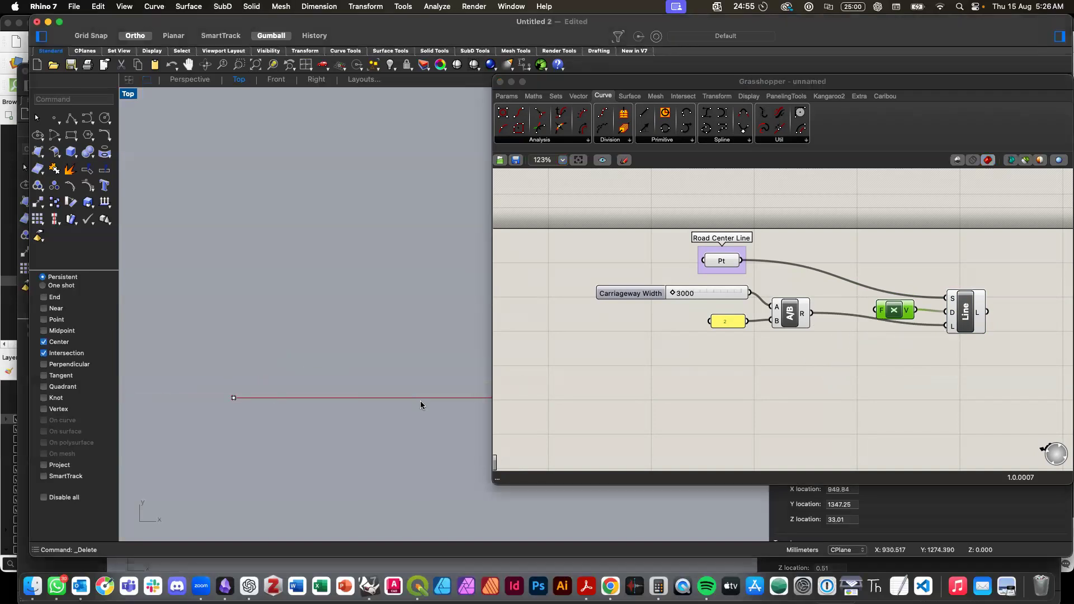
{"action": "scroll", "coordinate": [420, 402], "scroll_direction": "right", "scroll_amount": 4}
{"action": "scroll", "coordinate": [409, 400], "scroll_direction": "down", "scroll_amount": 12}
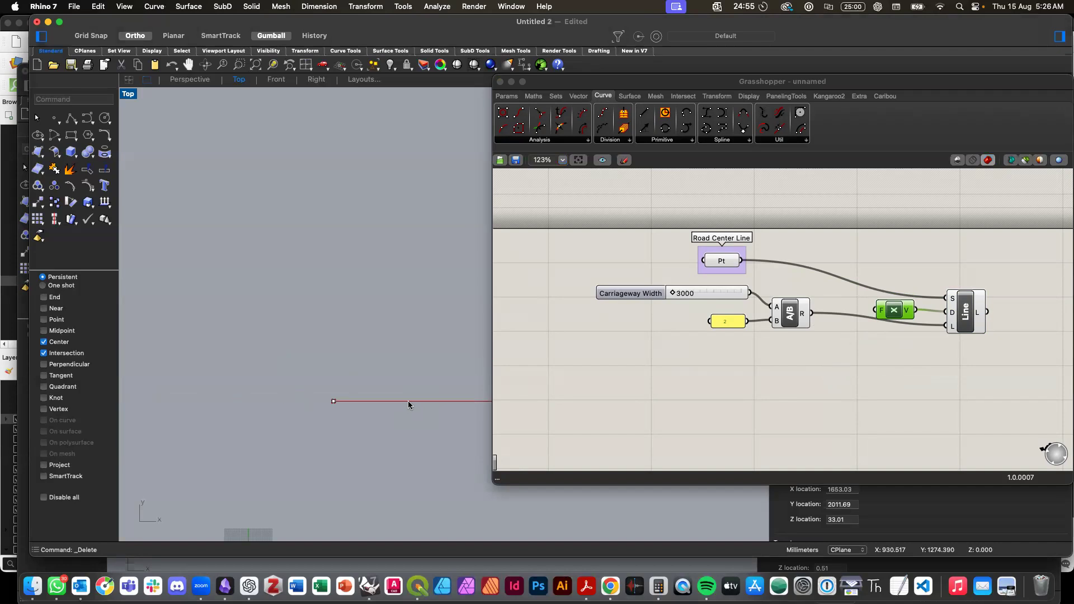
{"action": "scroll", "coordinate": [426, 394], "scroll_direction": "up", "scroll_amount": 4}
{"action": "scroll", "coordinate": [427, 397], "scroll_direction": "up", "scroll_amount": 3}
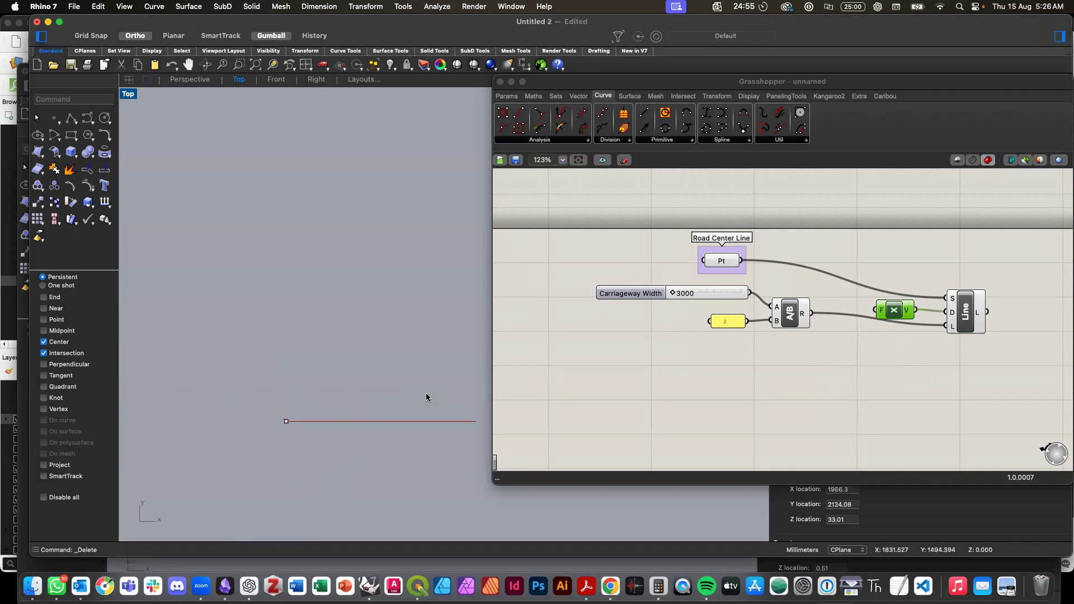
{"action": "scroll", "coordinate": [426, 397], "scroll_direction": "right", "scroll_amount": 3}
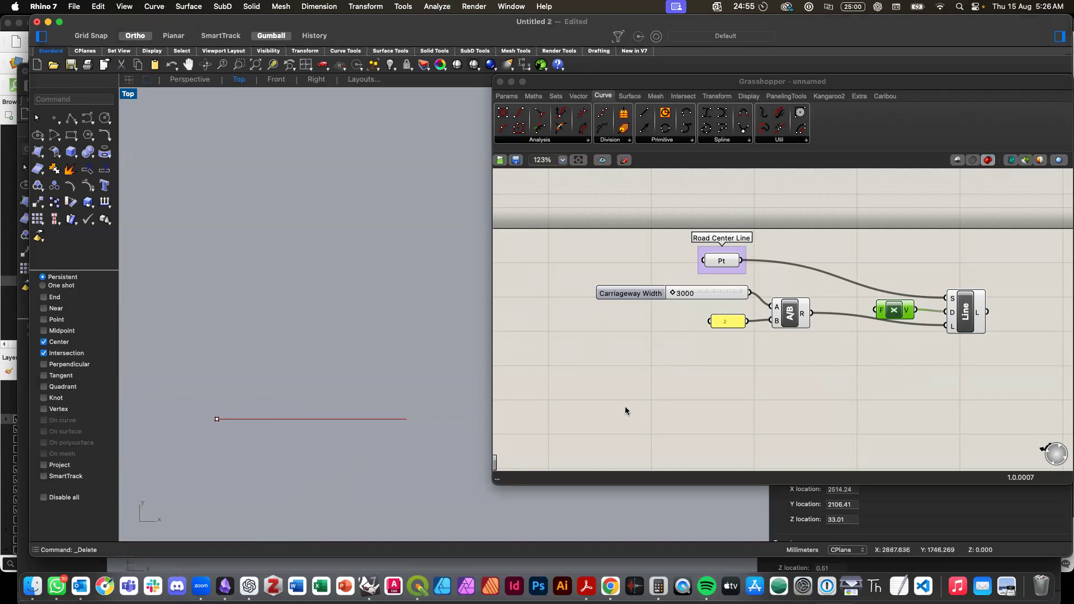
{"action": "left_click", "coordinate": [679, 374]}
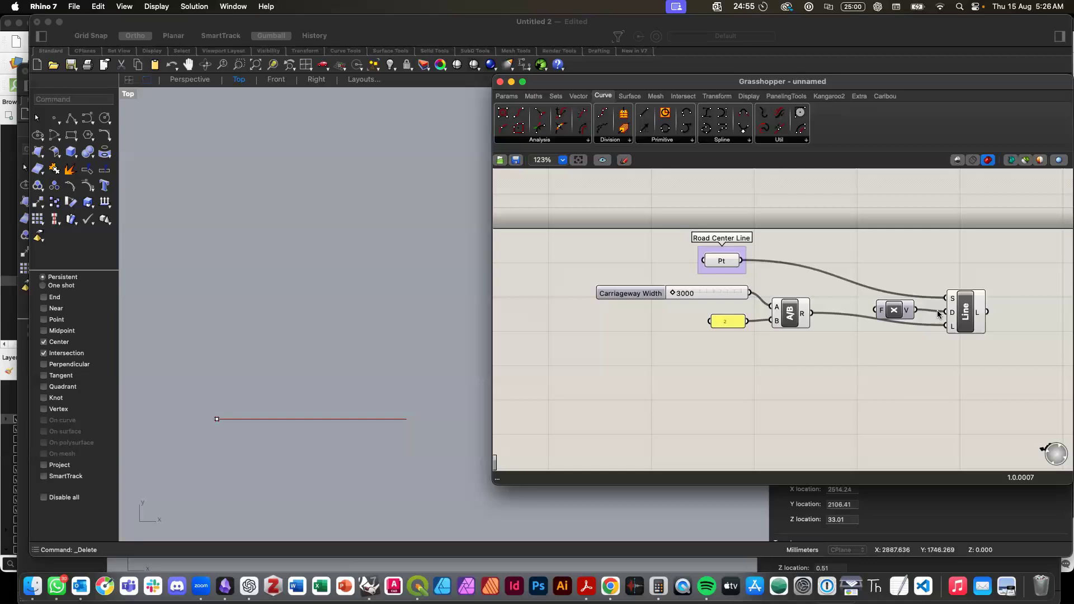
{"action": "mouse_move", "coordinate": [803, 314]}
{"action": "scroll", "coordinate": [868, 344], "scroll_direction": "right", "scroll_amount": 2}
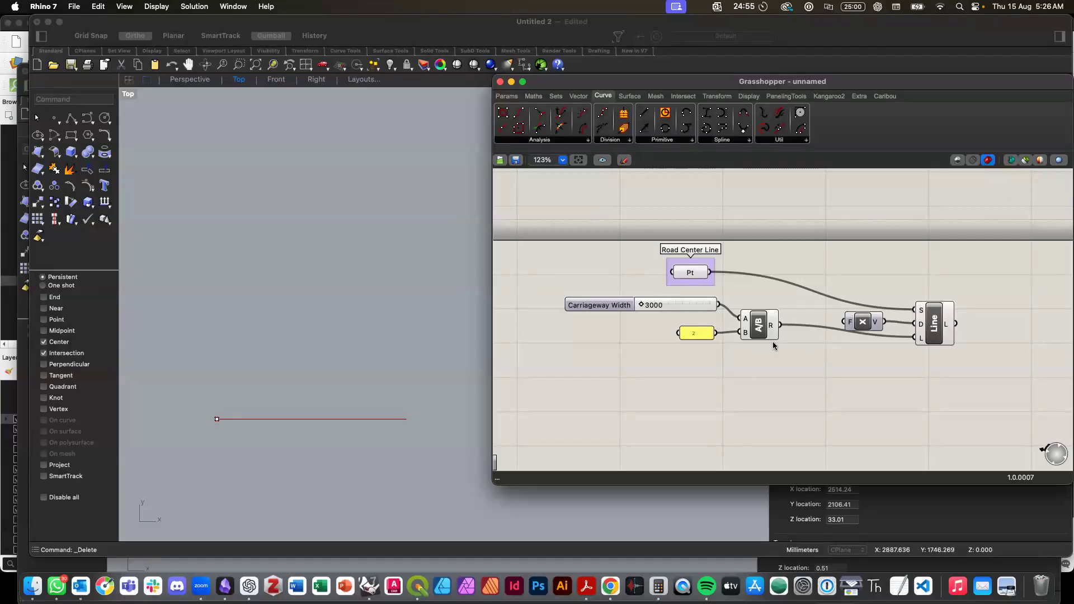
Step: Move the Division component directly below the Unit X component, beside the Line SDL length input
{"action": "scroll", "coordinate": [817, 360], "scroll_direction": "right", "scroll_amount": 5}
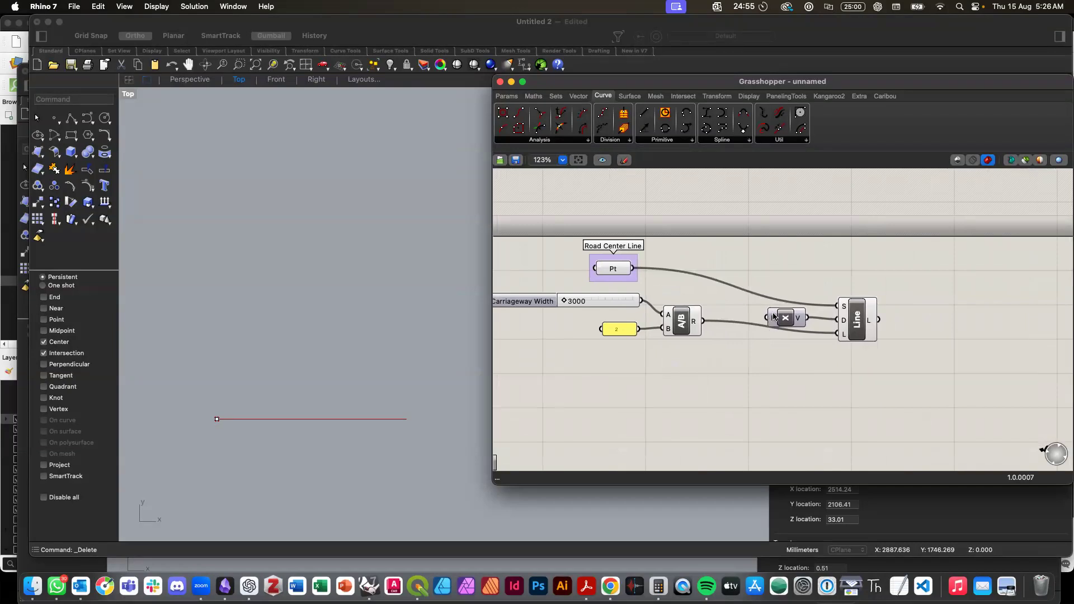
{"action": "left_click", "coordinate": [781, 319]}
{"action": "left_click_drag", "start_coordinate": [688, 327], "coordinate": [795, 354]}
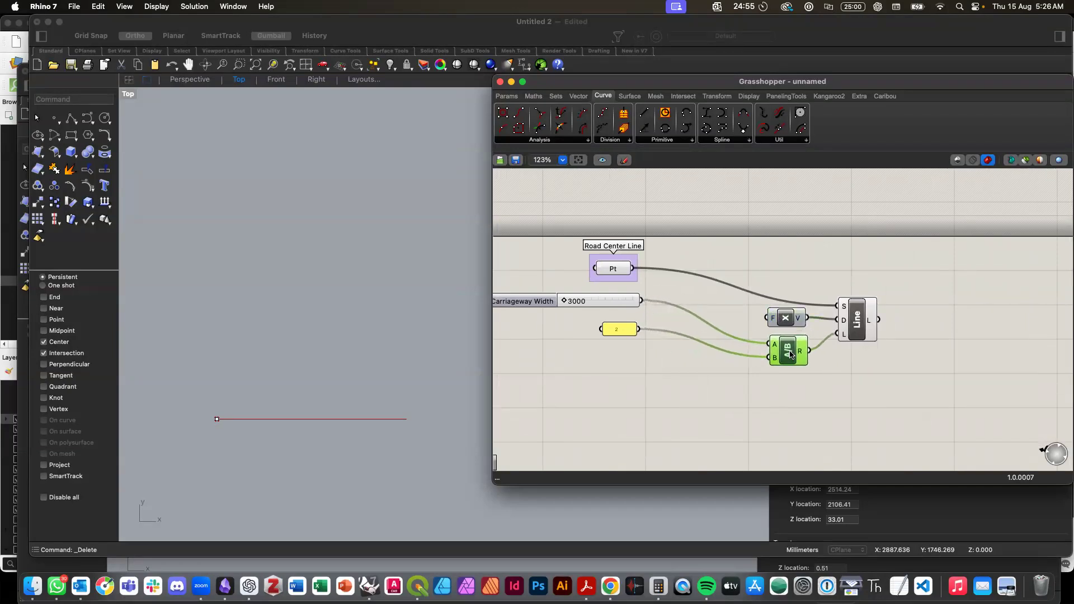
Step: Separate the Road Center Line group from the rest by moving it up and shifting the slider, panel, vector, Division and Line components down
{"action": "scroll", "coordinate": [790, 351], "scroll_direction": "left", "scroll_amount": 5}
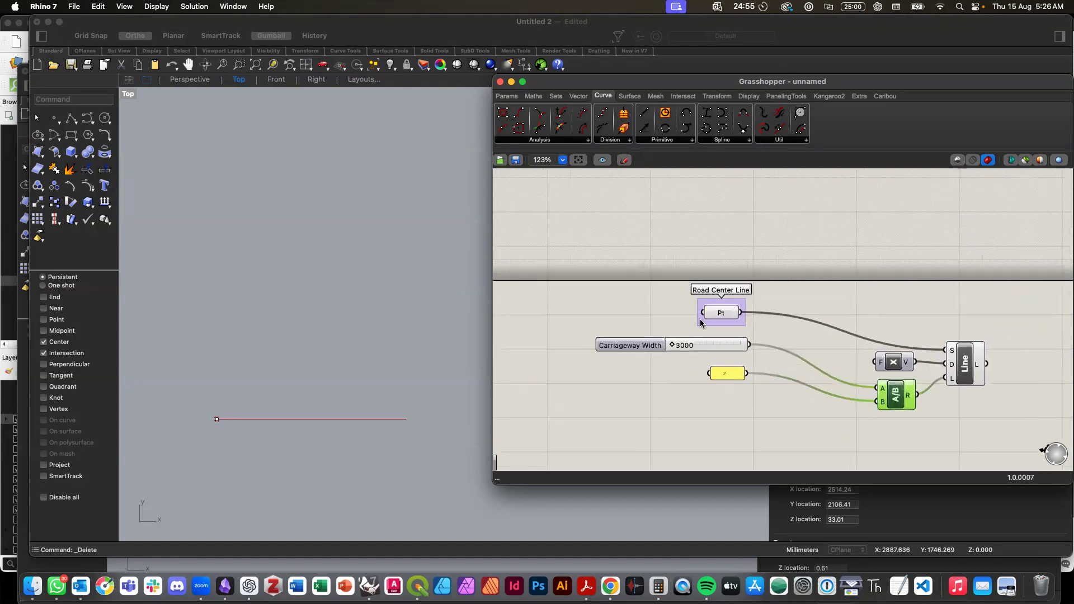
{"action": "left_click_drag", "start_coordinate": [703, 323], "coordinate": [690, 302]}
{"action": "left_click_drag", "start_coordinate": [577, 306], "coordinate": [985, 445]}
{"action": "scroll", "coordinate": [915, 308], "scroll_direction": "down", "scroll_amount": 3}
{"action": "scroll", "coordinate": [916, 308], "scroll_direction": "right", "scroll_amount": 3}
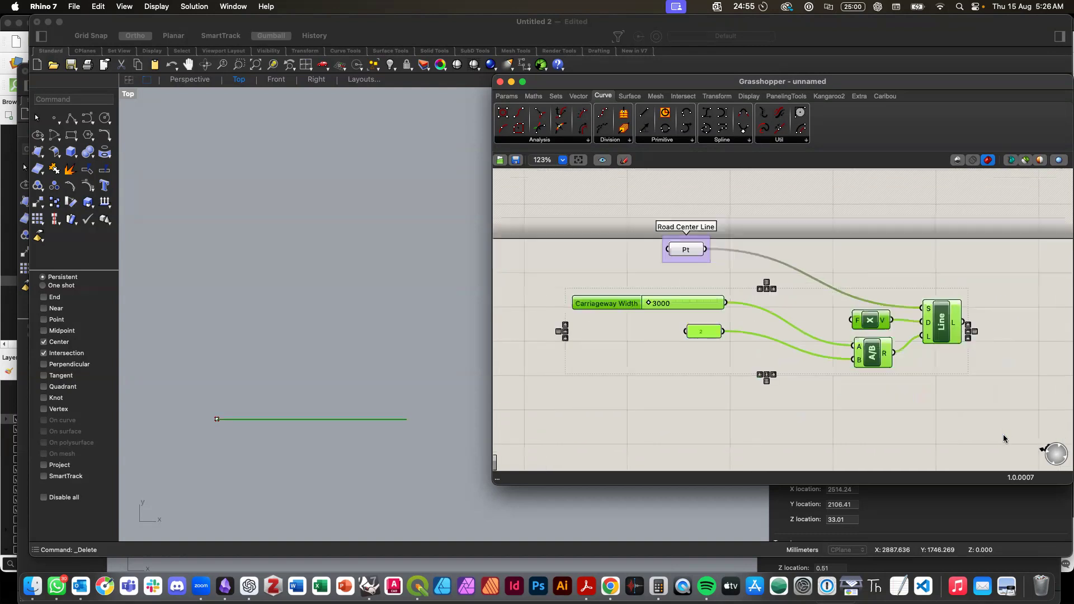
{"action": "left_click_drag", "start_coordinate": [915, 307], "coordinate": [953, 391]}
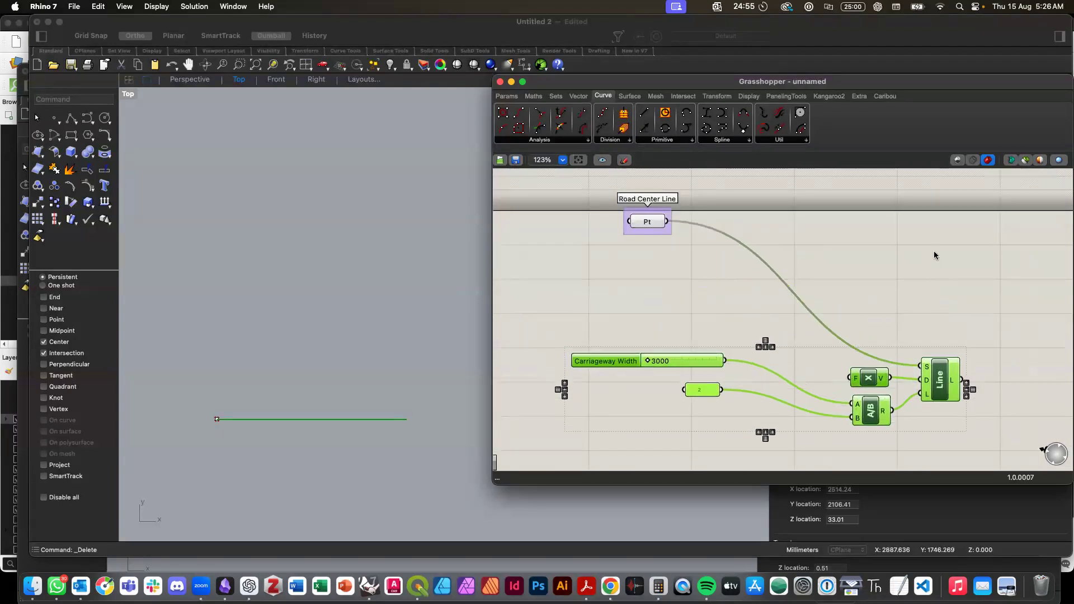
{"action": "left_click", "coordinate": [900, 290]}
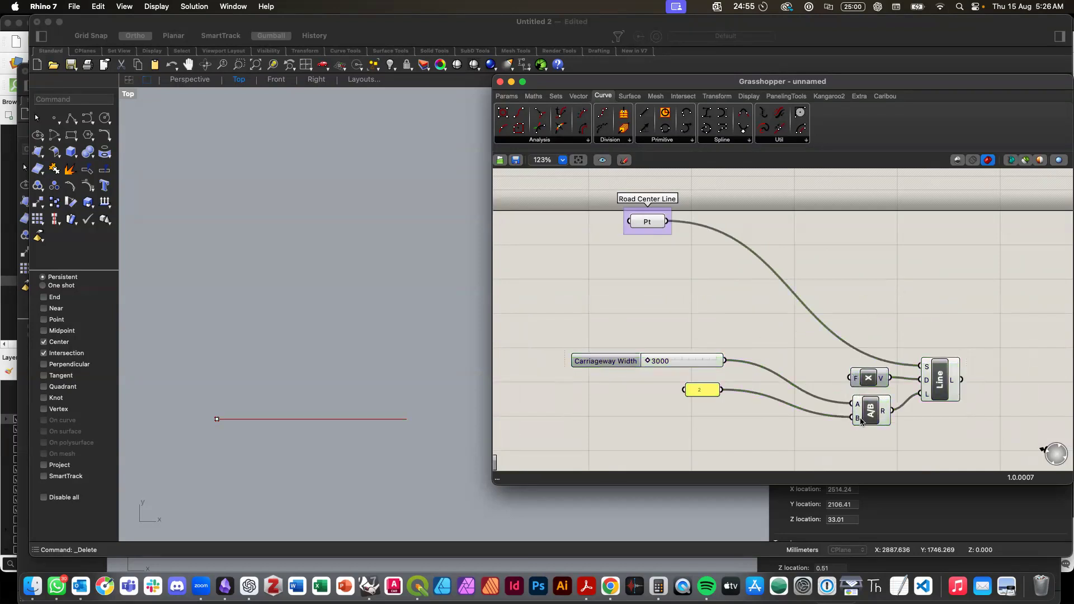
Step: Place the divisor panel right beside the Division component and move the Carriageway Width slider further out and slightly lower
{"action": "left_click_drag", "start_coordinate": [613, 365], "coordinate": [585, 355]}
{"action": "left_click_drag", "start_coordinate": [700, 394], "coordinate": [806, 421]}
{"action": "left_click_drag", "start_coordinate": [594, 356], "coordinate": [583, 394]}
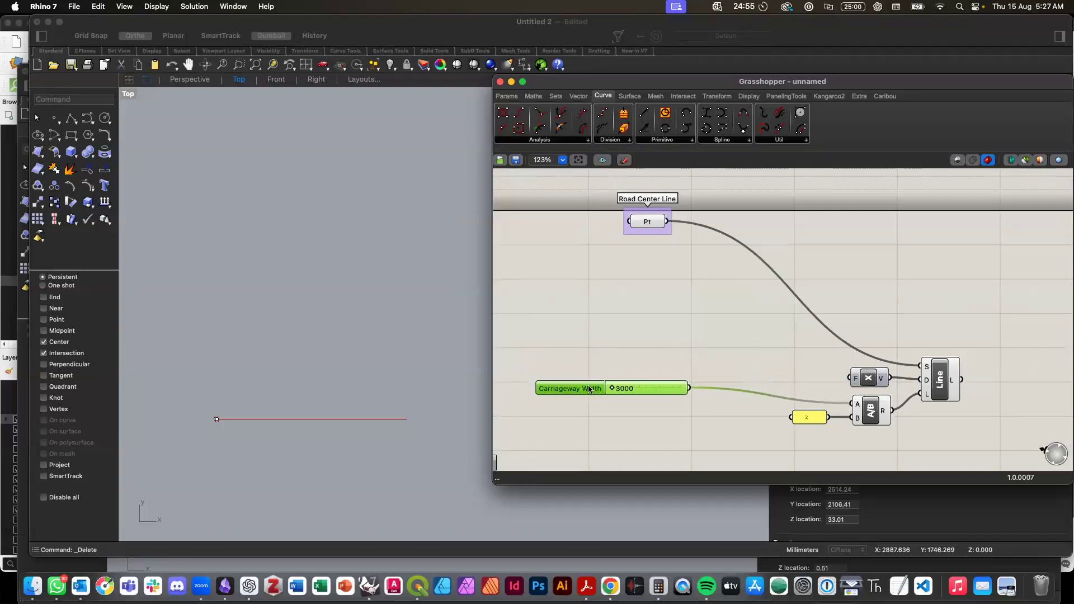
{"action": "scroll", "coordinate": [588, 387], "scroll_direction": "down", "scroll_amount": 3}
{"action": "left_click", "coordinate": [906, 409]}
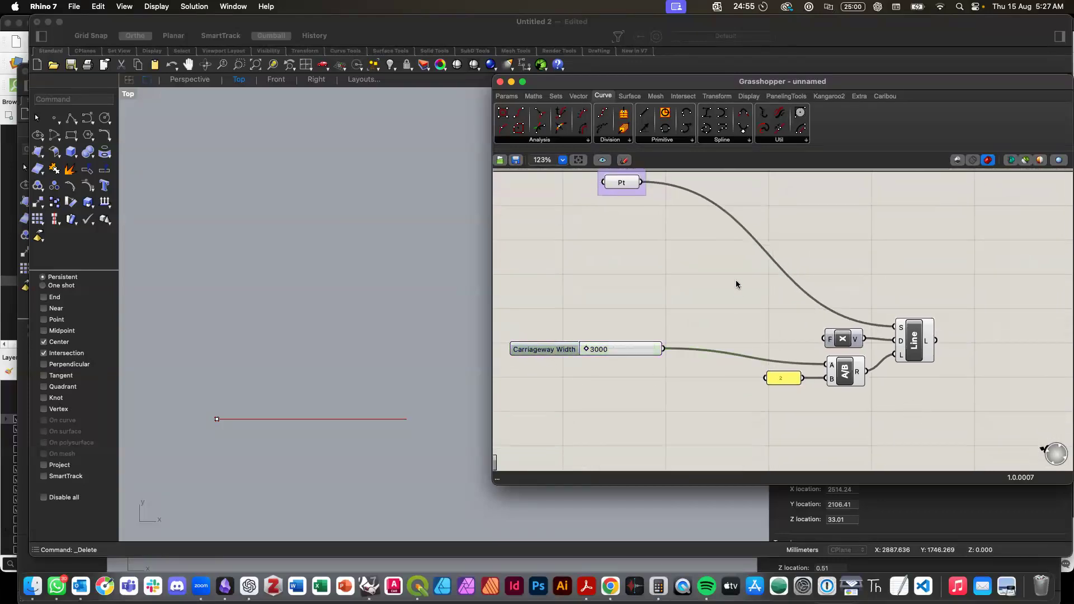
Step: Group the divisor panel, Unit X, Division and Line SDL components, name the group Carriageway, and shift it slightly up
{"action": "left_click_drag", "start_coordinate": [736, 289], "coordinate": [979, 441]}
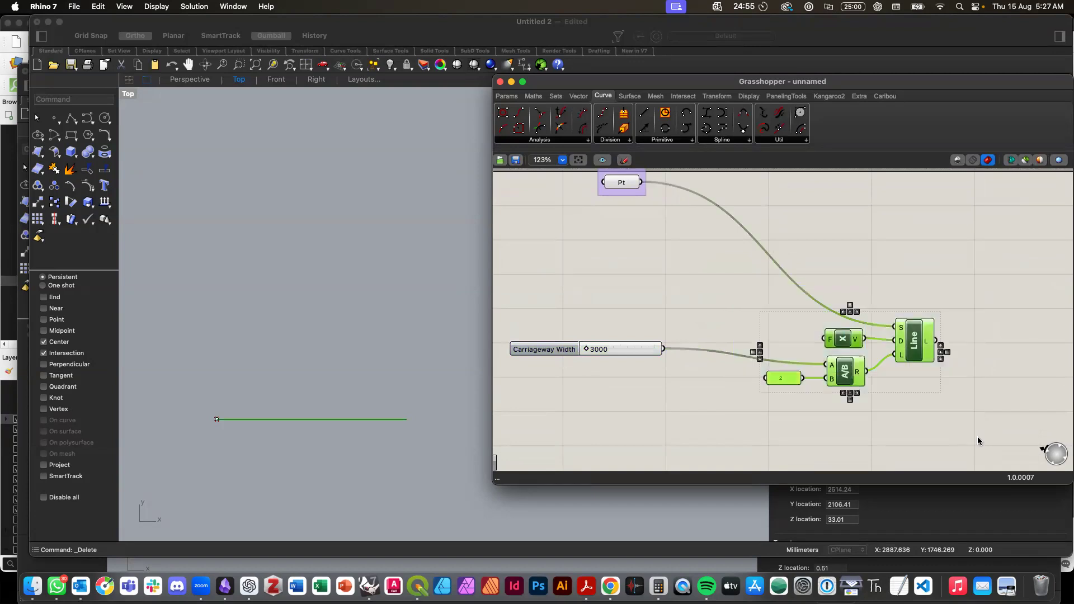
{"action": "key", "text": "ctrl+g"}
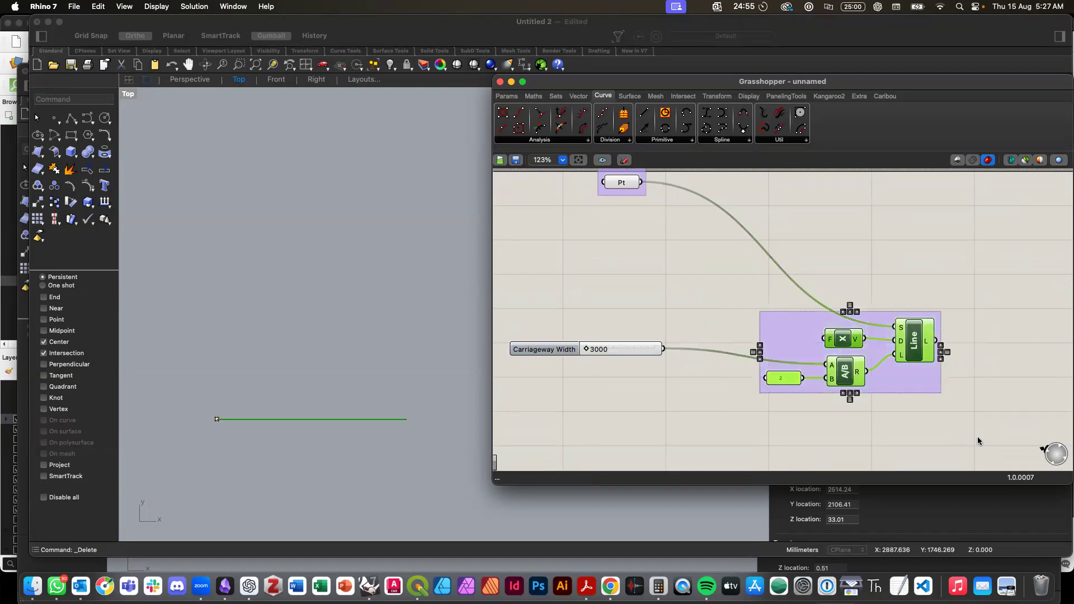
{"action": "right_click", "coordinate": [804, 323]}
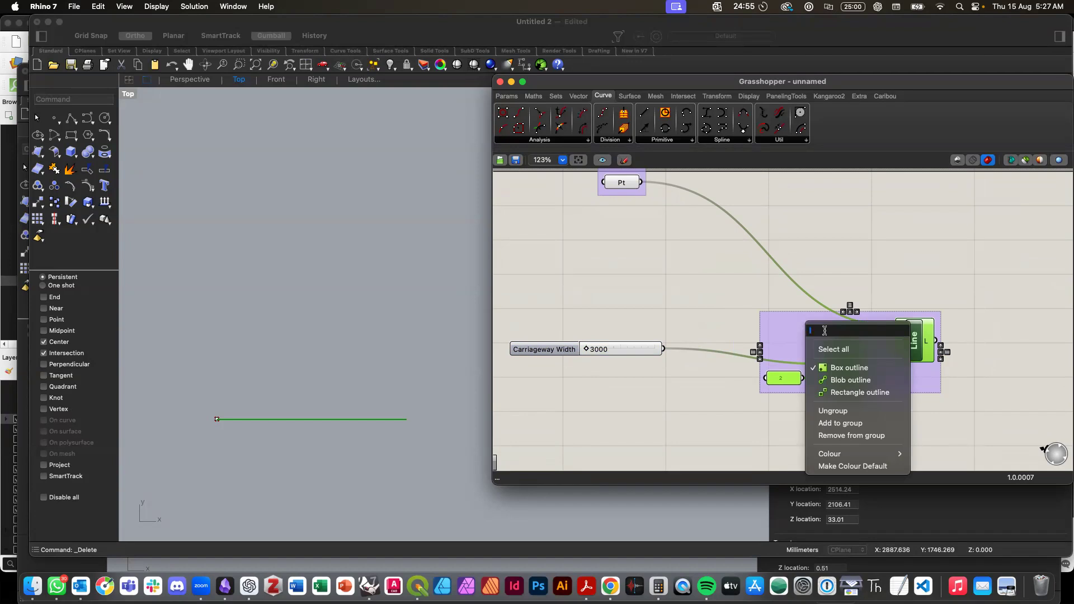
{"action": "type", "text": "Carriageway"}
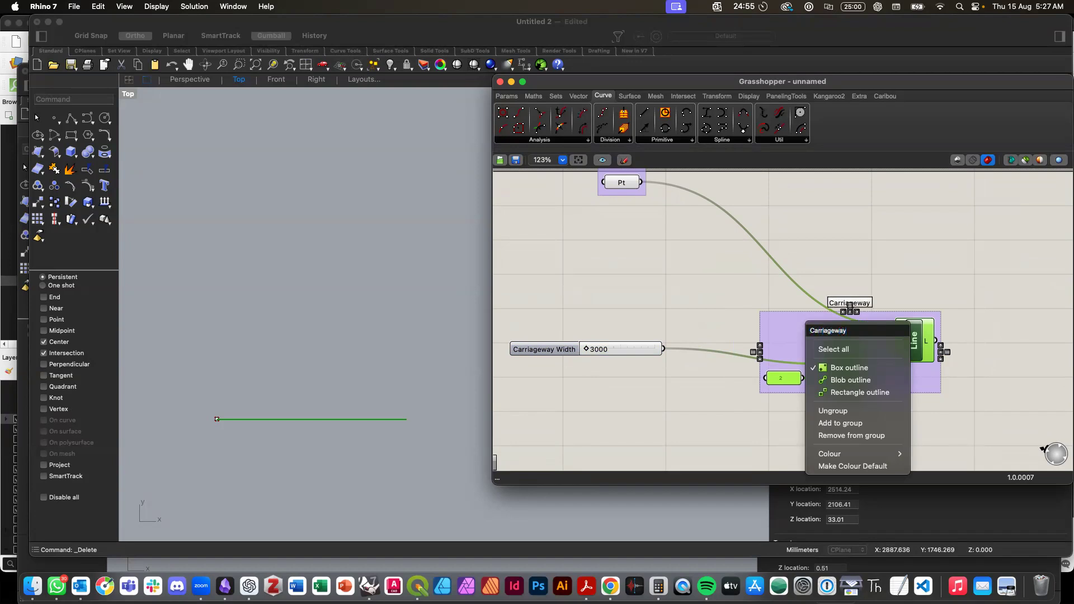
{"action": "key", "text": "Return"}
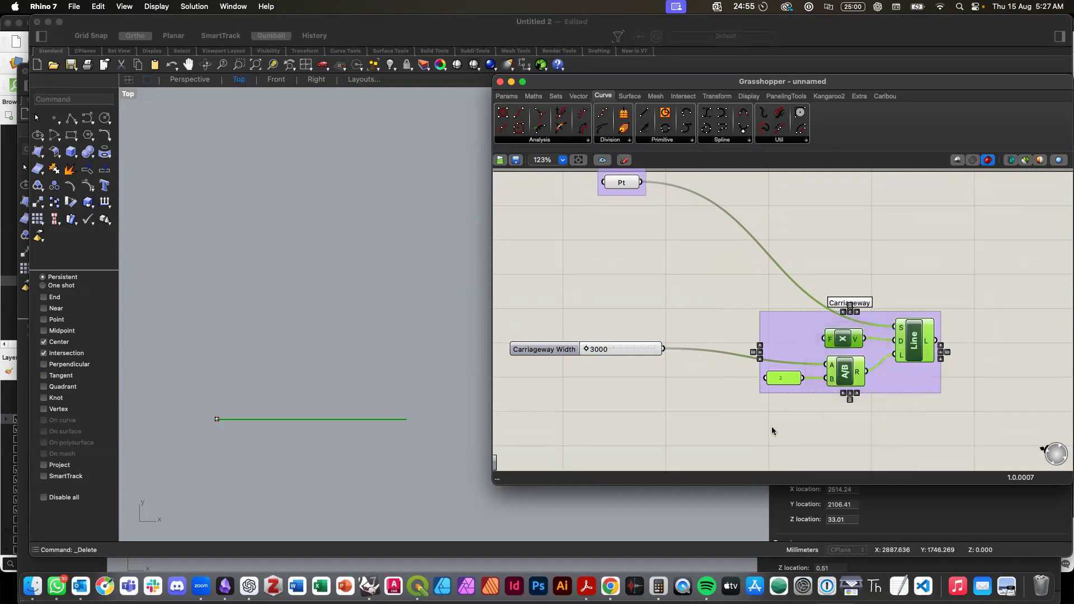
{"action": "left_click", "coordinate": [744, 418]}
{"action": "mouse_move", "coordinate": [891, 368]}
{"action": "left_mouse_down"}
{"action": "mouse_move", "coordinate": [944, 375]}
{"action": "mouse_move", "coordinate": [898, 340]}
{"action": "mouse_move", "coordinate": [894, 379]}
{"action": "mouse_move", "coordinate": [878, 358]}
{"action": "left_mouse_up"}
{"action": "left_click", "coordinate": [928, 411]}
Step: Duplicate the Carriageway Width slider together with the Carriageway group and place the copy directly below the original
{"action": "scroll", "coordinate": [928, 412], "scroll_direction": "right", "scroll_amount": 3}
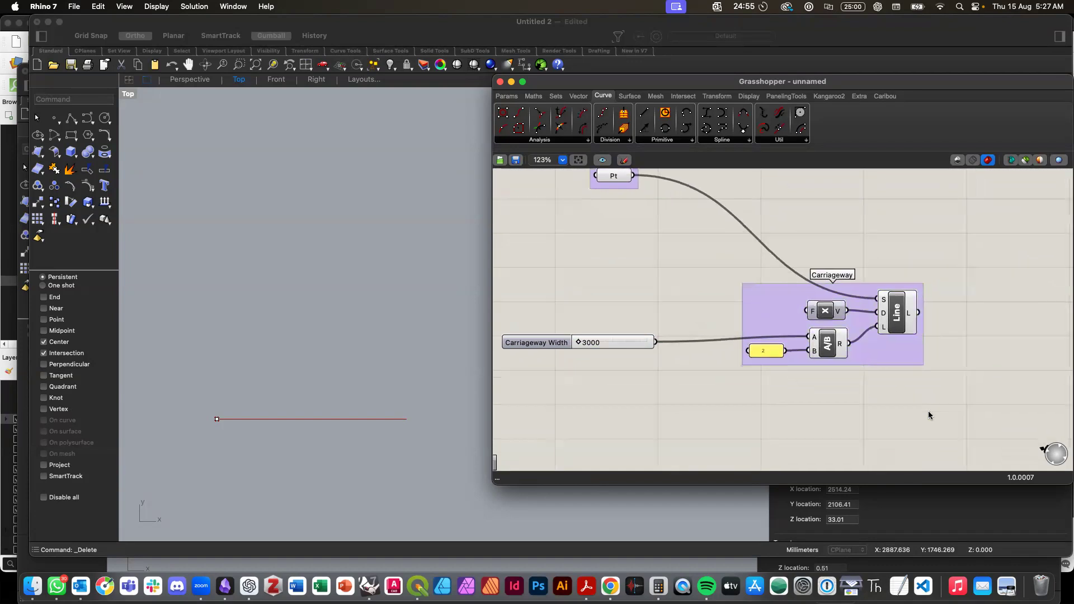
{"action": "scroll", "coordinate": [928, 413], "scroll_direction": "right", "scroll_amount": 3}
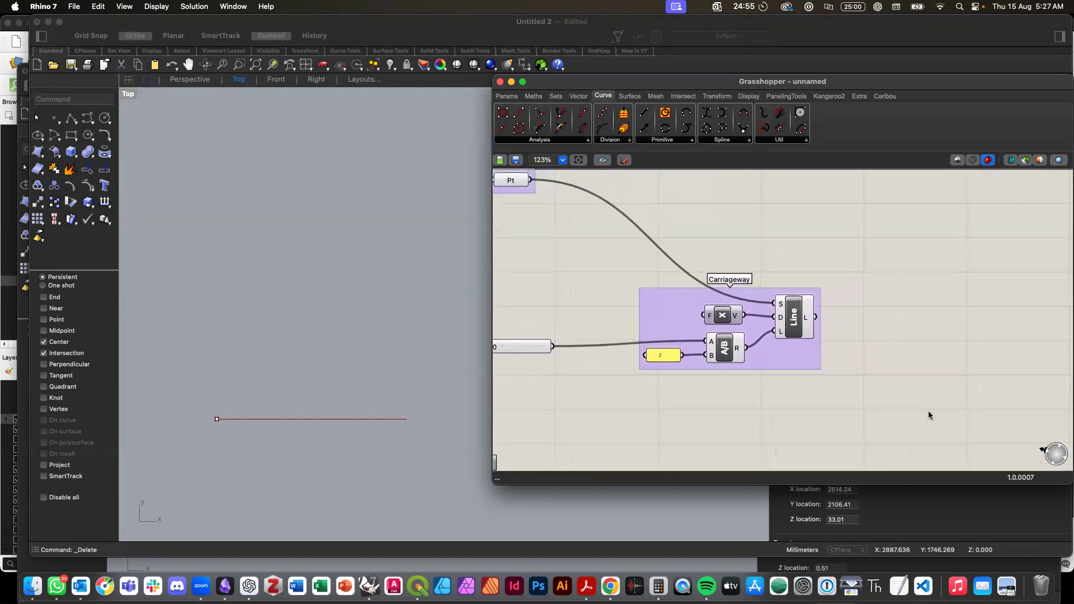
{"action": "scroll", "coordinate": [929, 412], "scroll_direction": "down", "scroll_amount": 3}
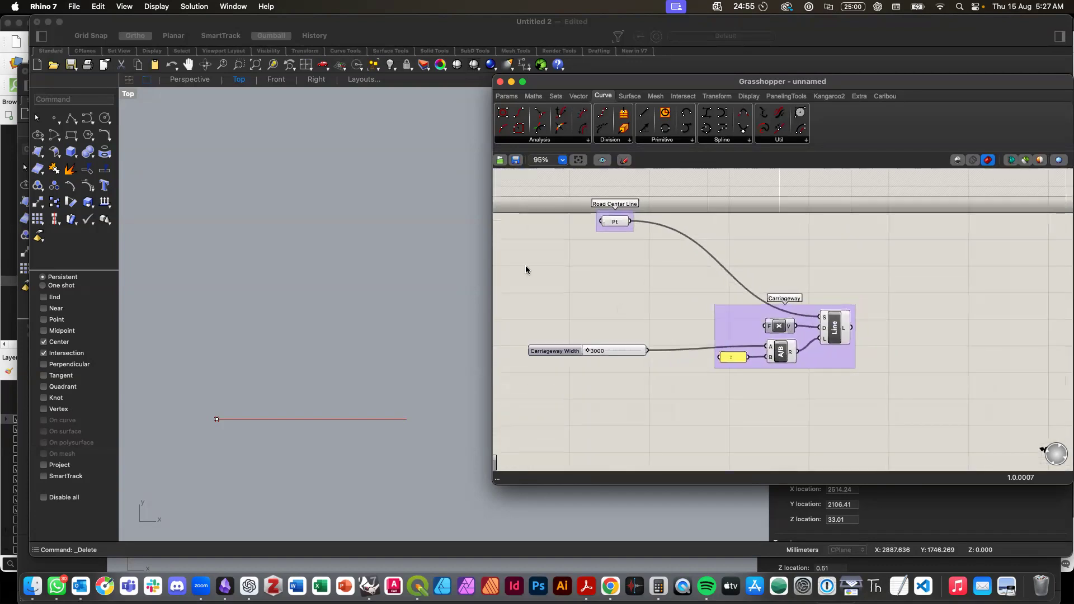
{"action": "left_click_drag", "start_coordinate": [518, 265], "coordinate": [886, 413]}
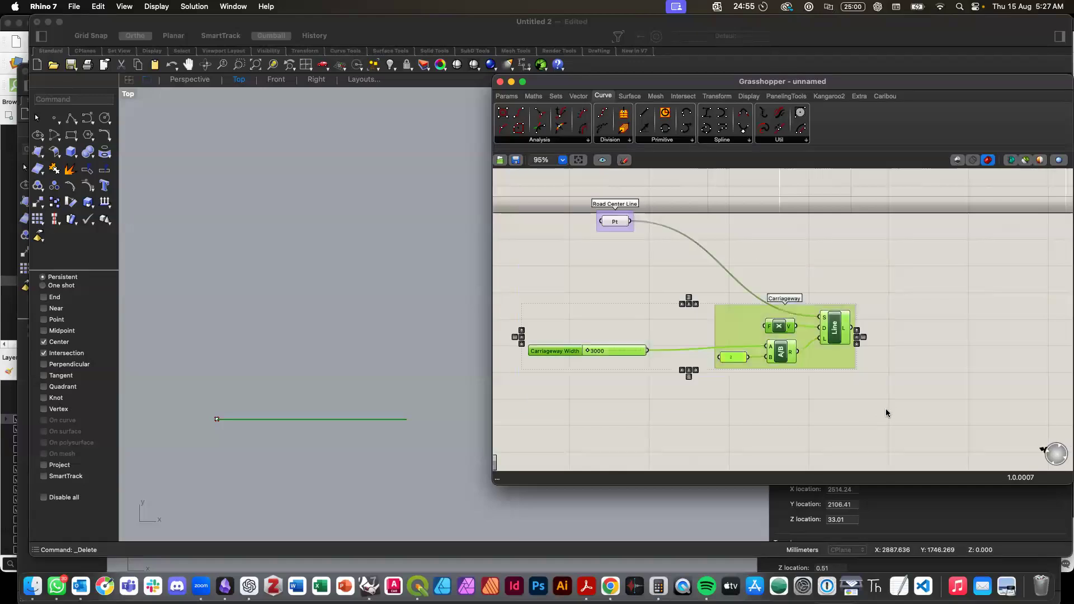
{"action": "key", "text": "super+v"}
{"action": "right_click_drag", "start_coordinate": [886, 413], "coordinate": [853, 358]}
{"action": "left_click_drag", "start_coordinate": [801, 302], "coordinate": [804, 401]}
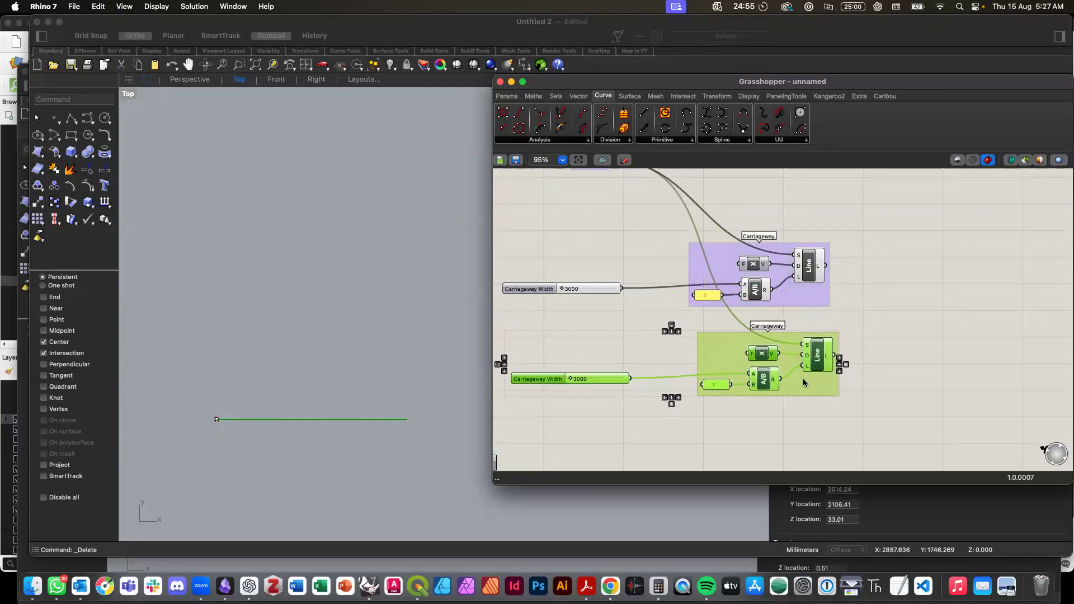
{"action": "left_click", "coordinate": [901, 360]}
Step: Rename the duplicated Carriageway Width slider to Kerb Height
{"action": "scroll", "coordinate": [902, 359], "scroll_direction": "left", "scroll_amount": 5}
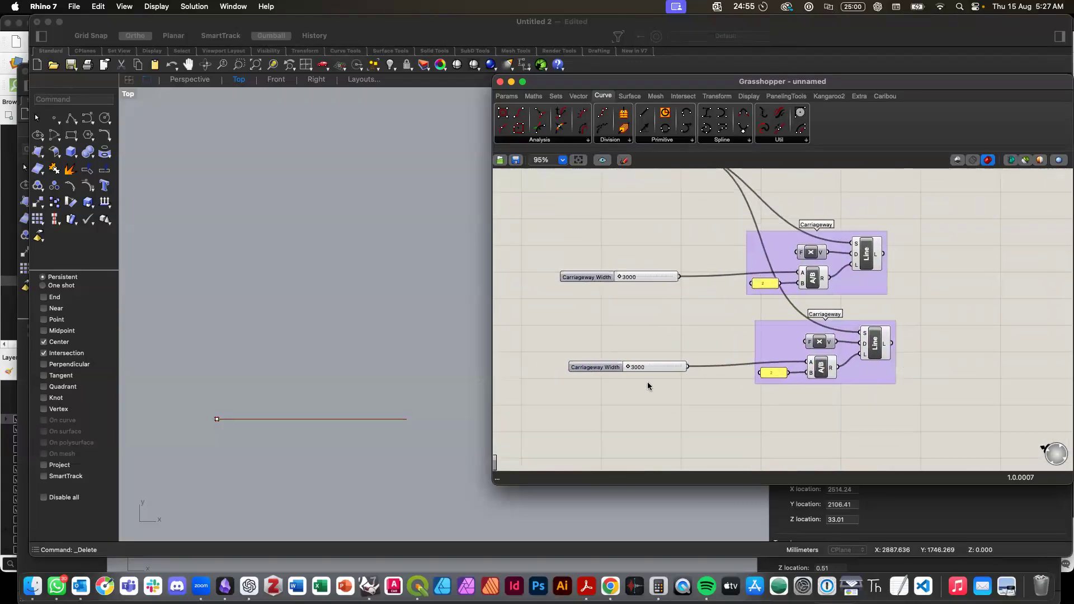
{"action": "scroll", "coordinate": [622, 387], "scroll_direction": "up", "scroll_amount": 3}
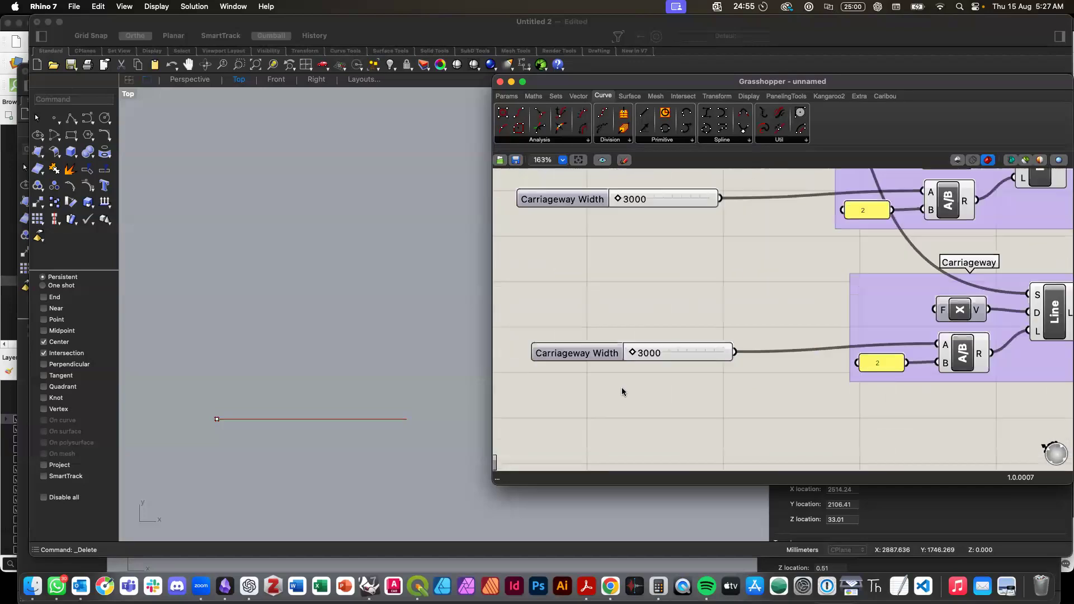
{"action": "double_click", "coordinate": [586, 358]}
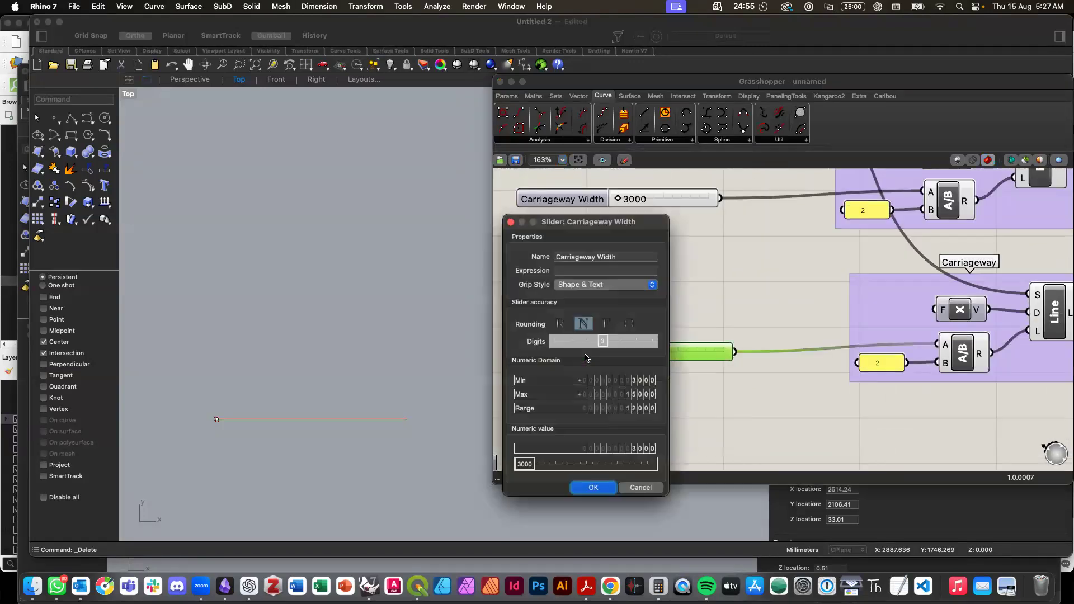
{"action": "left_click", "coordinate": [599, 257]}
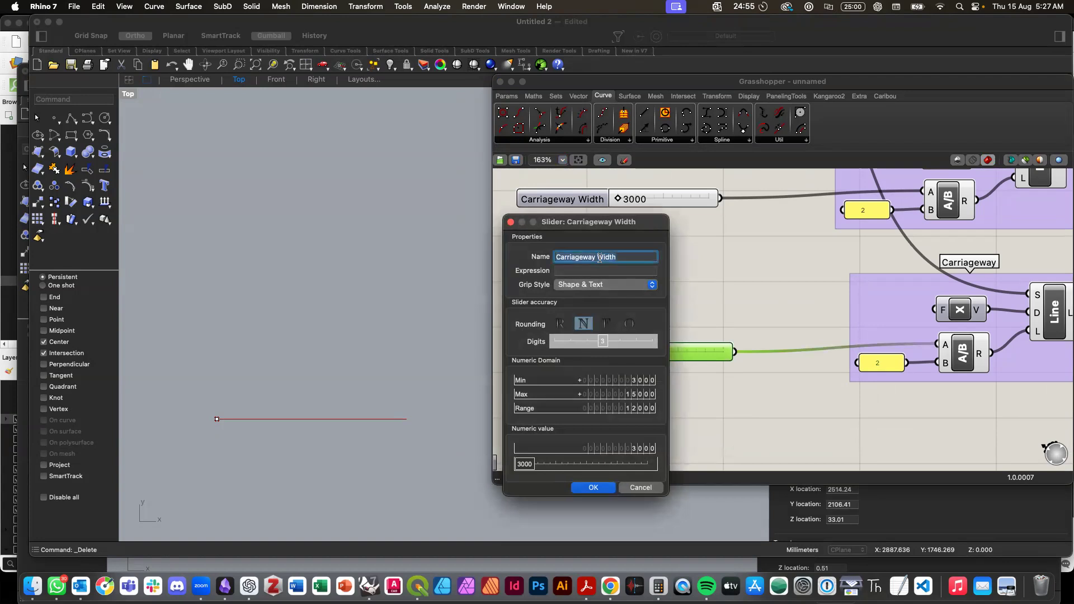
{"action": "type", "text": "Kerb "}
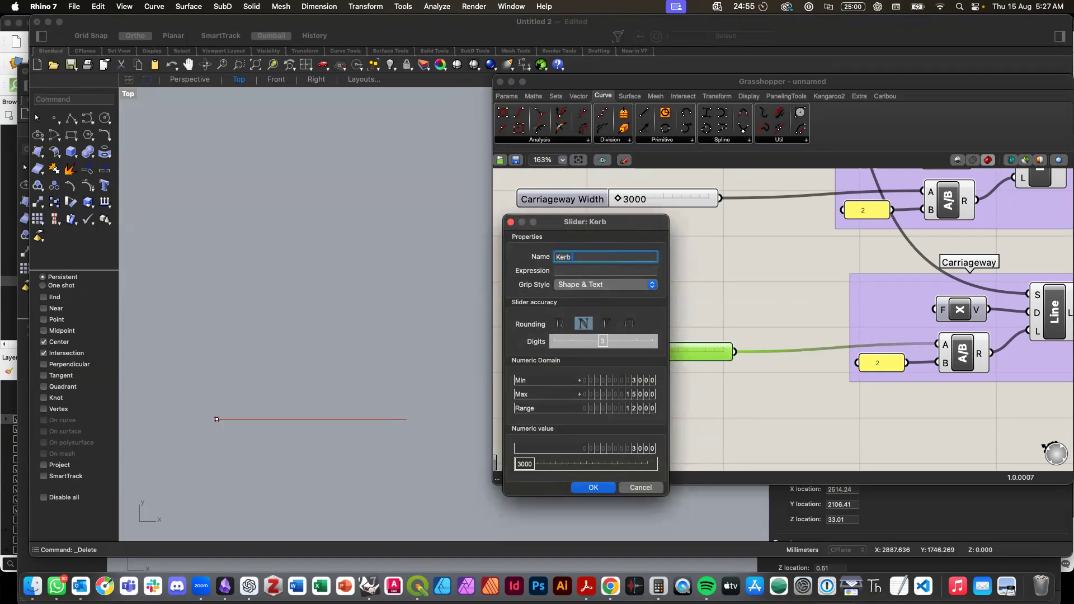
{"action": "type", "text": "Height"}
Step: Set the Kerb Height slider's minimum to 100 and its maximum to 300
{"action": "double_click", "coordinate": [633, 381]}
{"action": "type", "text": "100"}
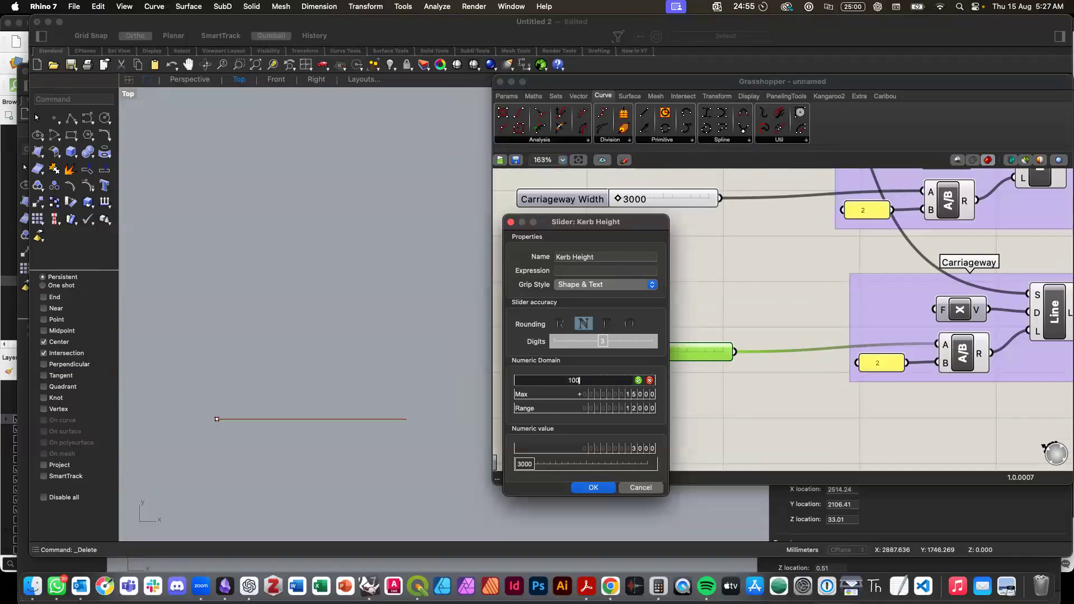
{"action": "left_click", "coordinate": [639, 381]}
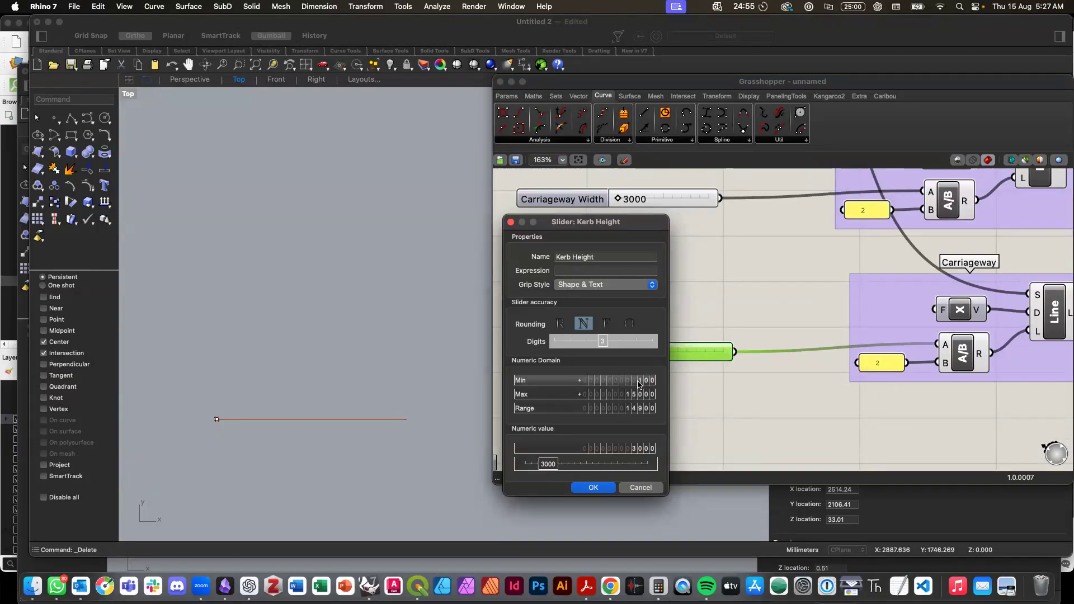
{"action": "double_click", "coordinate": [634, 395]}
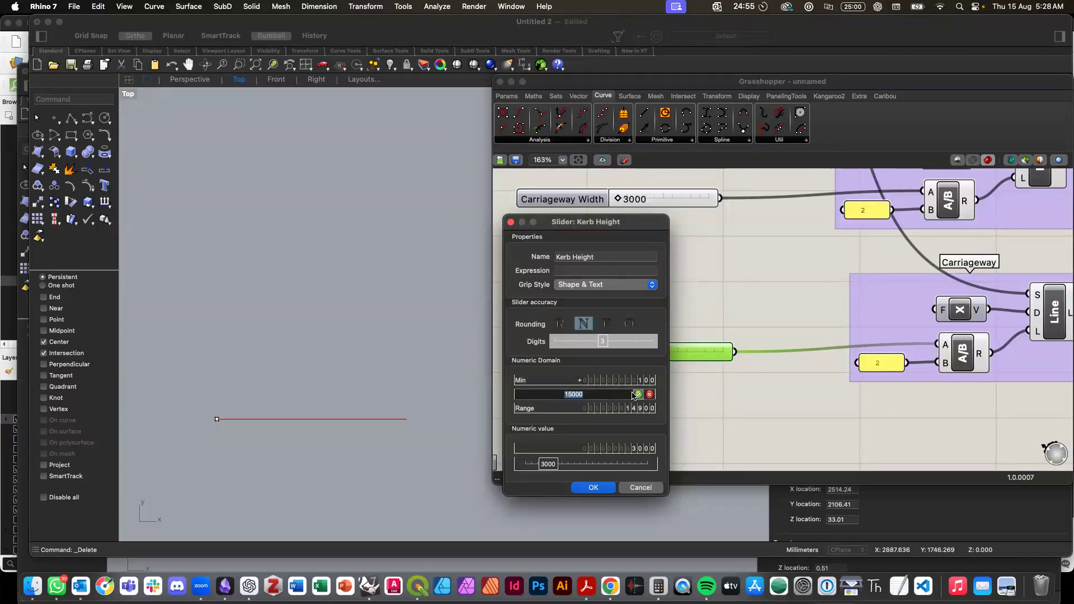
{"action": "type", "text": "300"}
{"action": "left_click", "coordinate": [639, 394]}
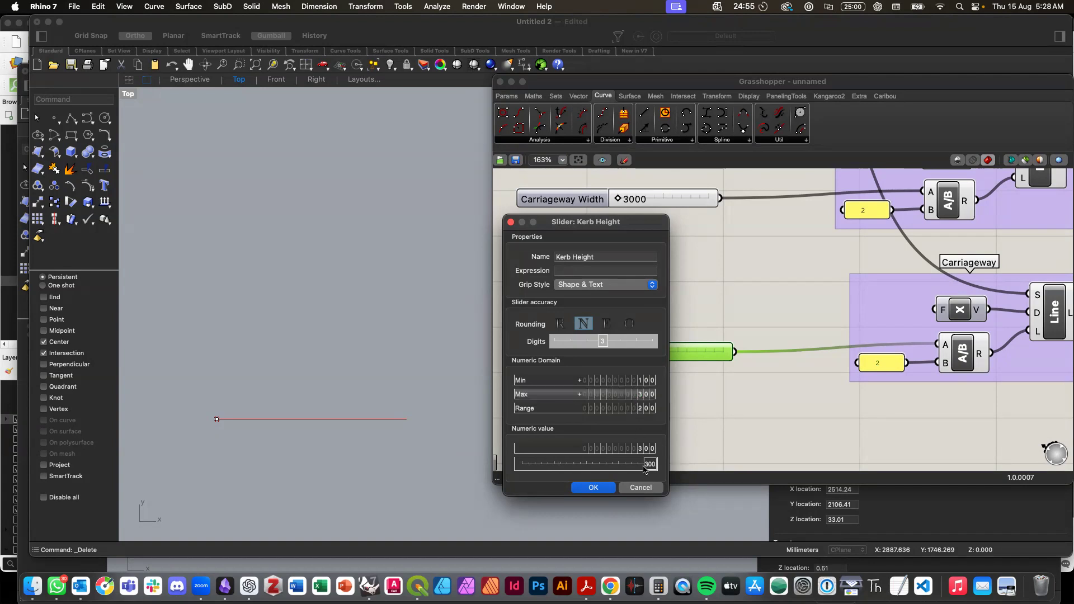
{"action": "left_click", "coordinate": [594, 487]}
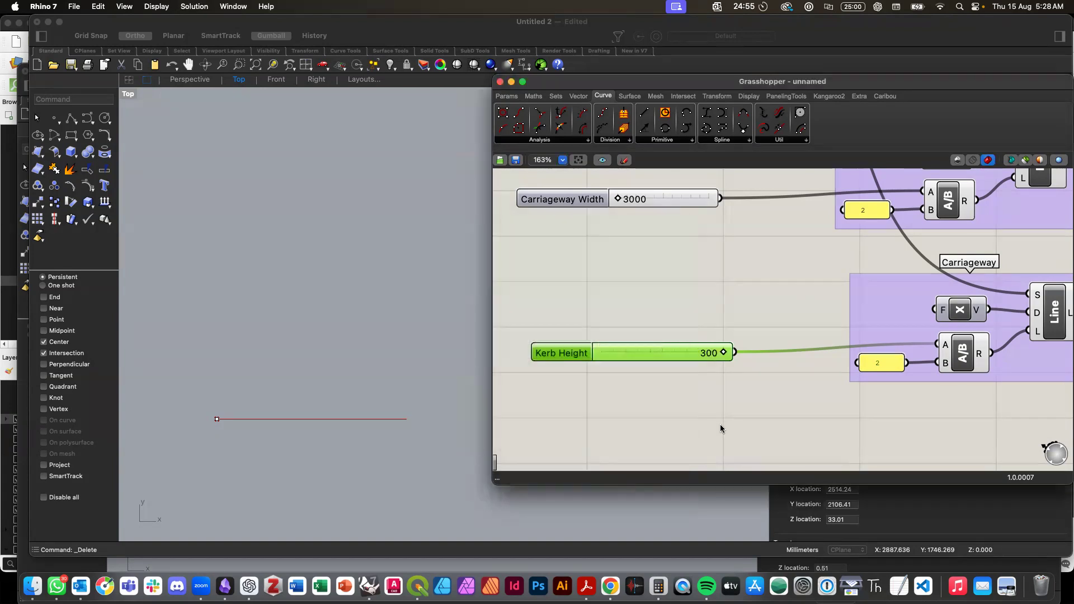
Step: Preview only selected components to compare the lines from the original and copied Carriageway groups, restore the full preview, and review the wiring
{"action": "scroll", "coordinate": [720, 428], "scroll_direction": "right", "scroll_amount": 3}
{"action": "left_click", "coordinate": [923, 320]}
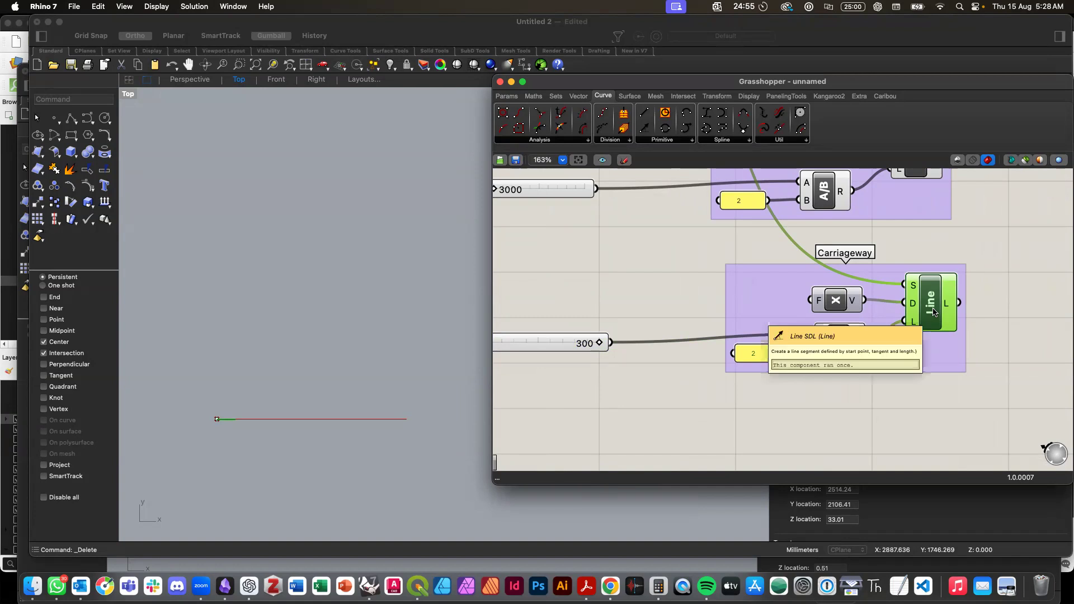
{"action": "left_click", "coordinate": [1026, 161]}
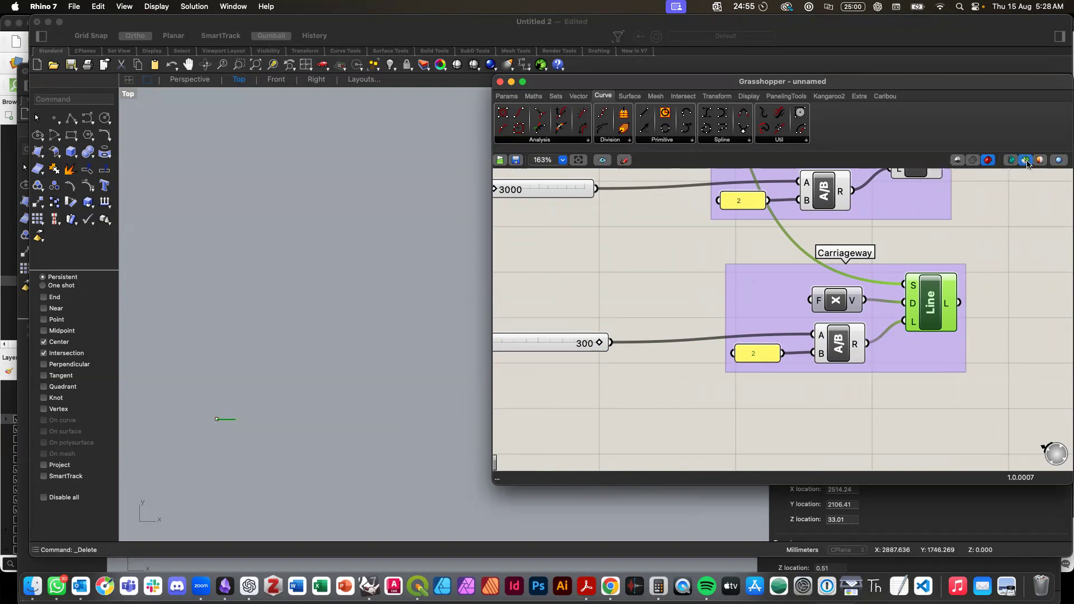
{"action": "scroll", "coordinate": [851, 240], "scroll_direction": "up", "scroll_amount": 3}
{"action": "left_click", "coordinate": [894, 207]}
{"action": "left_click", "coordinate": [905, 348]}
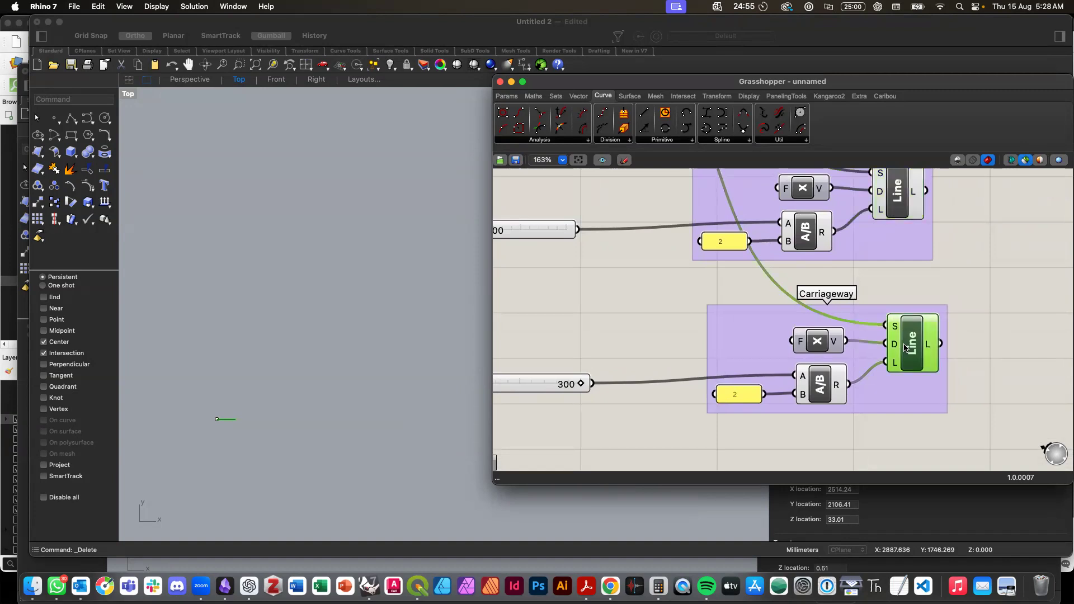
{"action": "left_click", "coordinate": [827, 387]}
{"action": "left_click", "coordinate": [822, 337]}
{"action": "left_click", "coordinate": [803, 235]}
{"action": "scroll", "coordinate": [802, 237], "scroll_direction": "up", "scroll_amount": 3}
{"action": "left_click", "coordinate": [797, 225]}
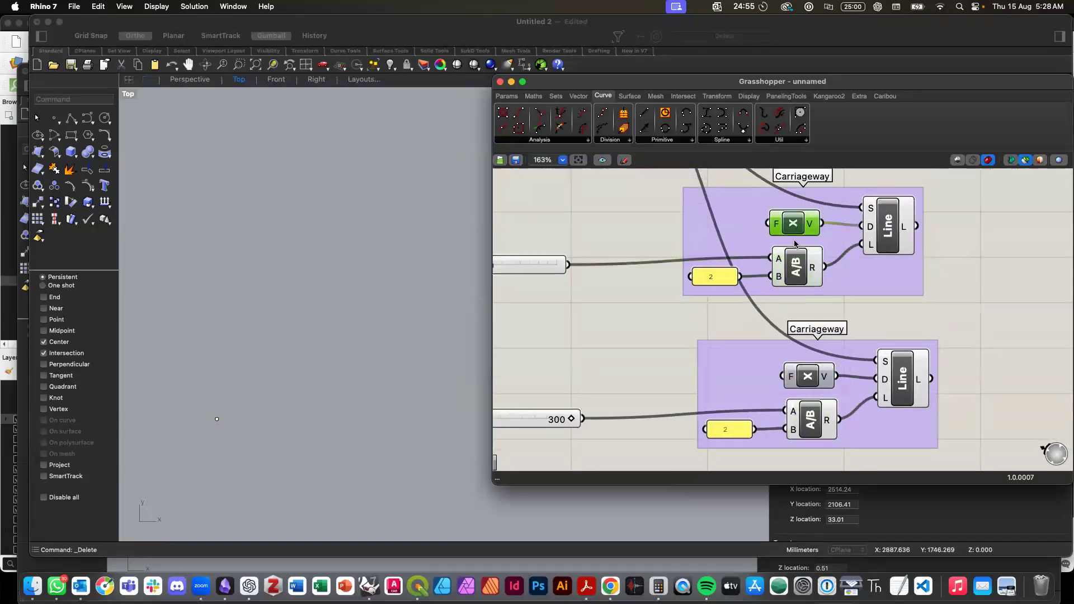
{"action": "left_click", "coordinate": [881, 227]}
{"action": "left_click", "coordinate": [986, 325]}
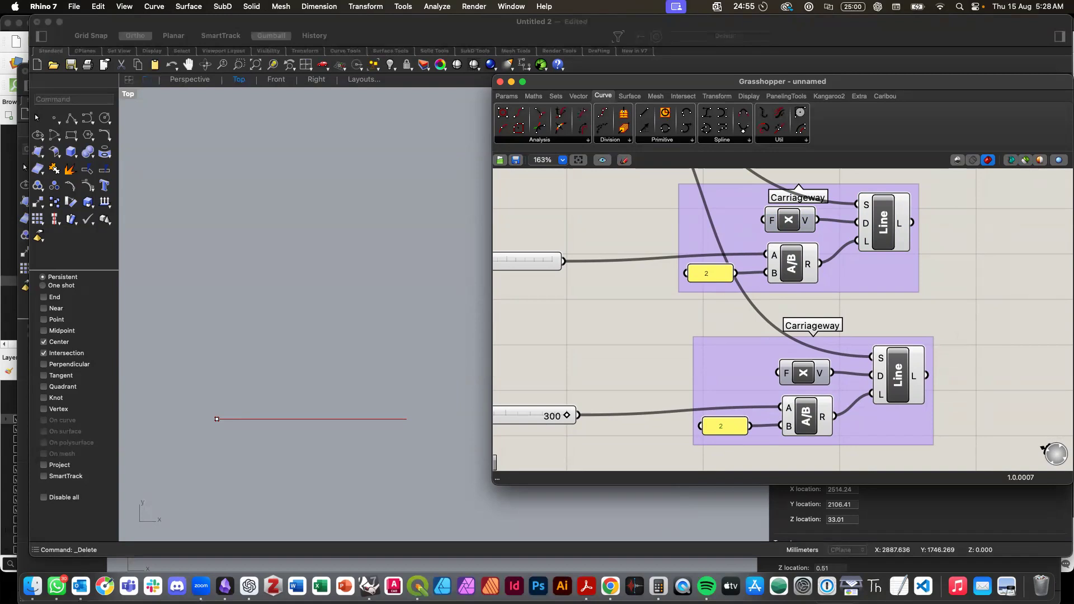
{"action": "scroll", "coordinate": [894, 310], "scroll_direction": "down", "scroll_amount": 5}
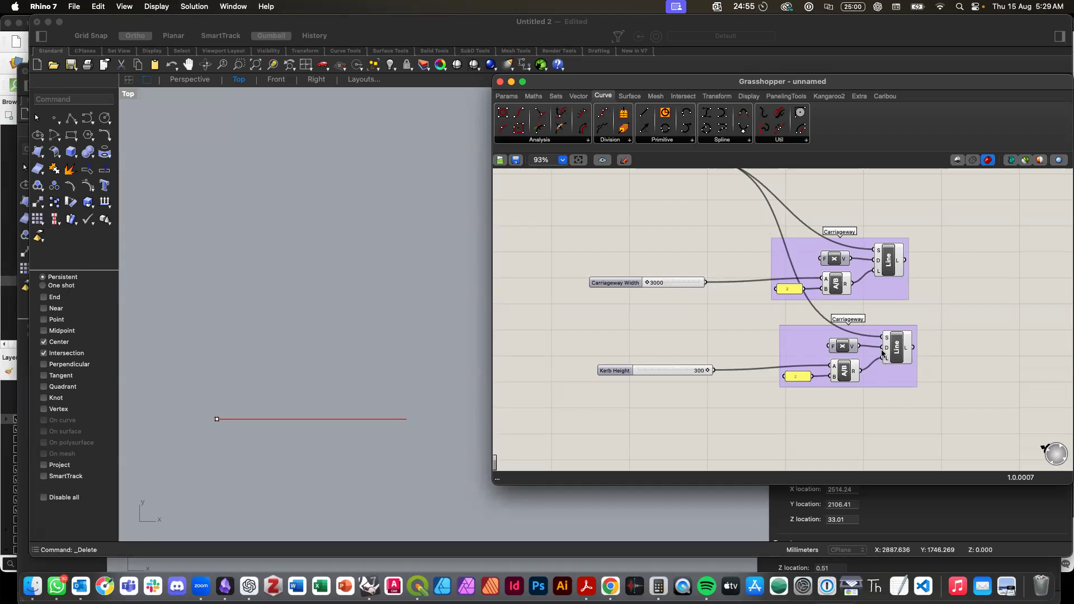
{"action": "scroll", "coordinate": [580, 346], "scroll_direction": "up", "scroll_amount": 3}
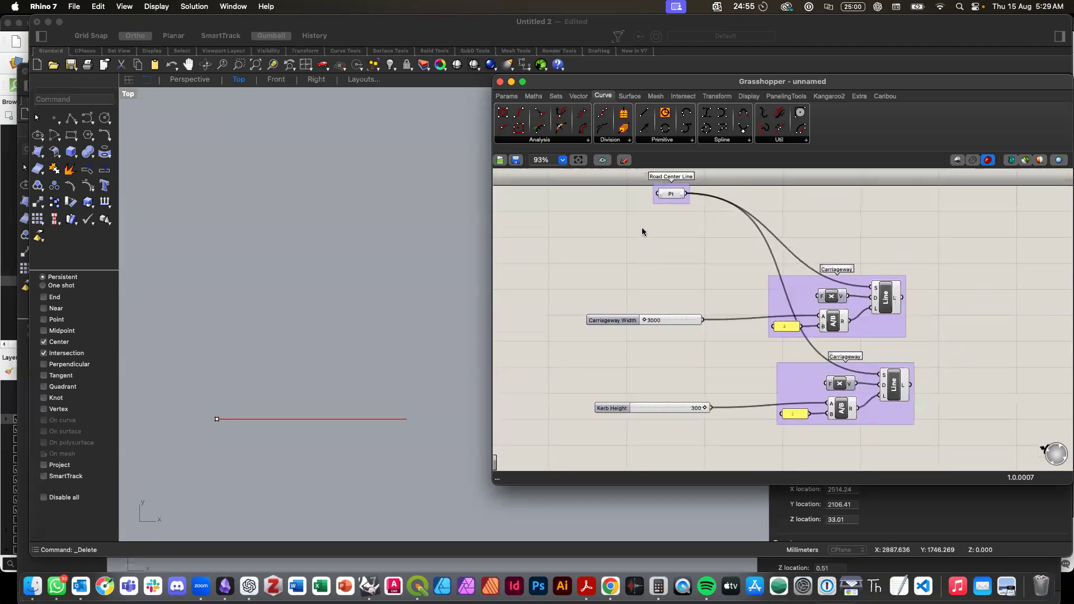
Step: Move the copied Carriageway group further right, past the original group, to make room between the two
{"action": "left_click", "coordinate": [669, 195]}
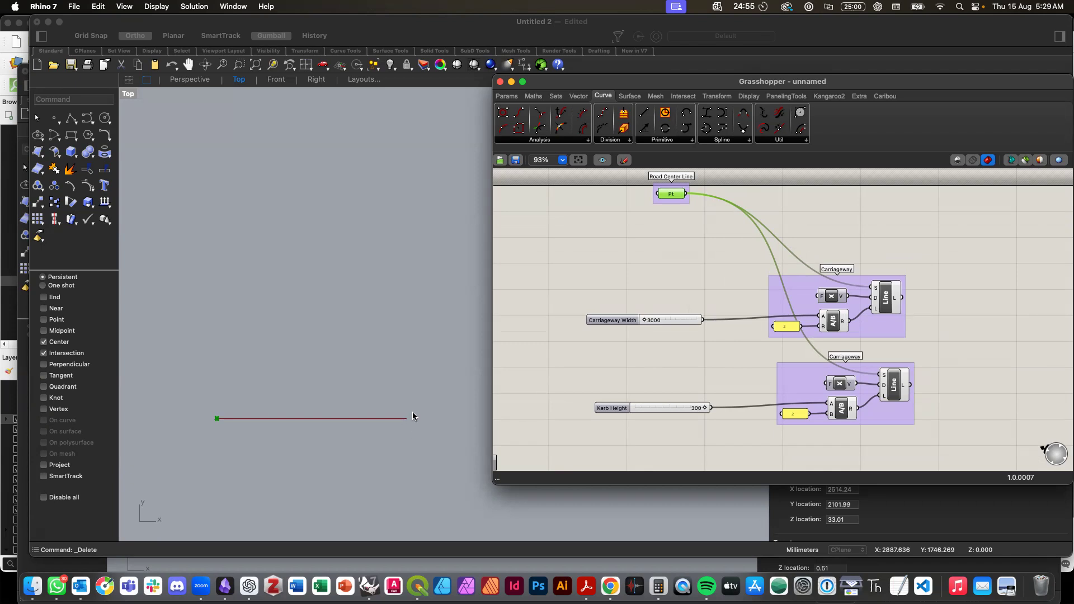
{"action": "left_click", "coordinate": [647, 429]}
{"action": "scroll", "coordinate": [647, 425], "scroll_direction": "down", "scroll_amount": 3}
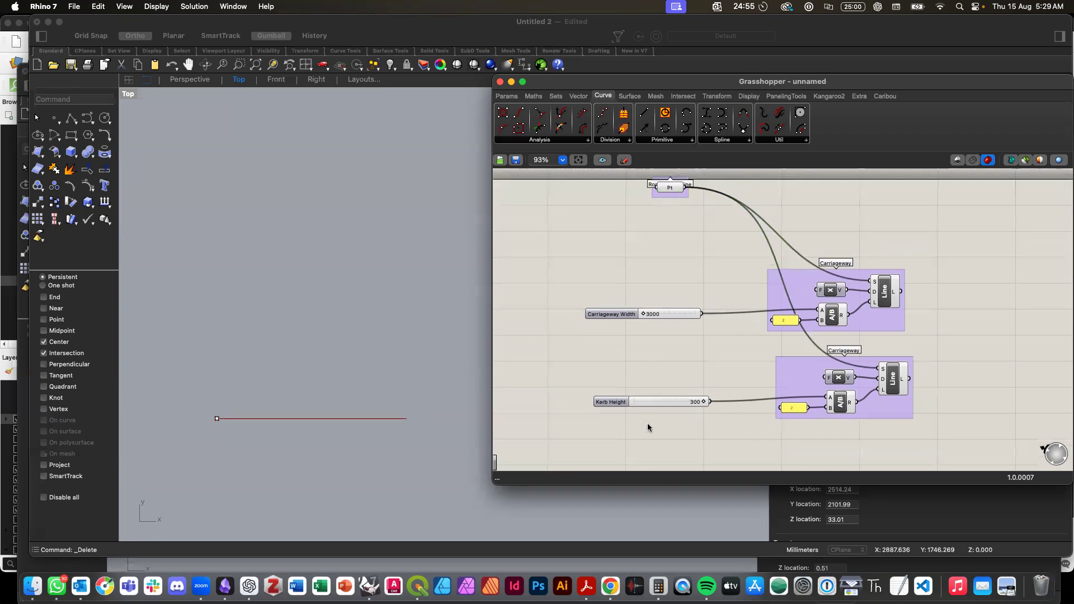
{"action": "scroll", "coordinate": [648, 427], "scroll_direction": "right", "scroll_amount": 2}
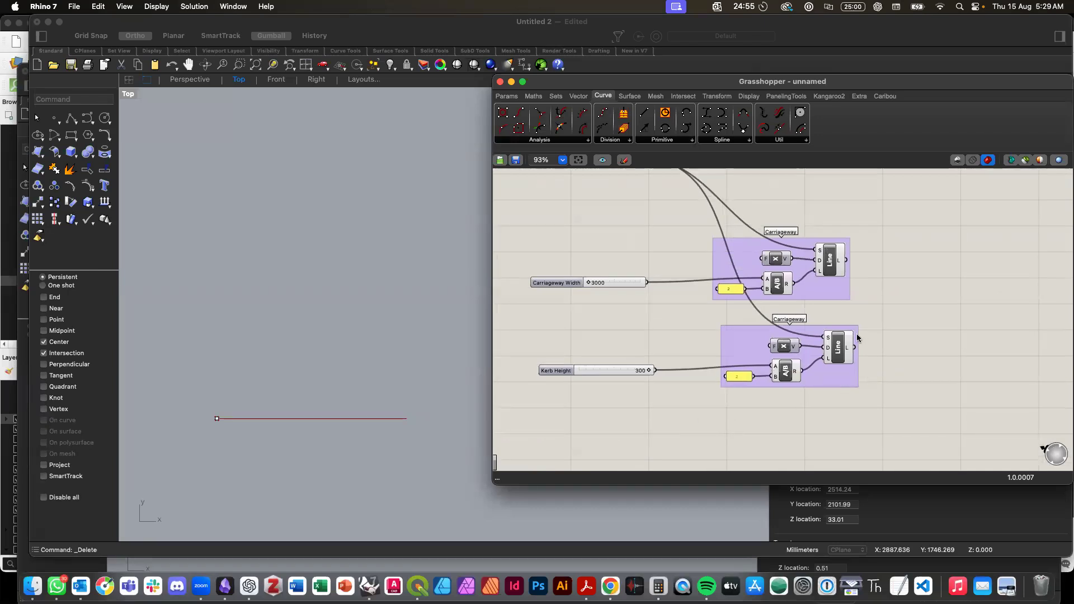
{"action": "scroll", "coordinate": [857, 333], "scroll_direction": "up", "scroll_amount": 3}
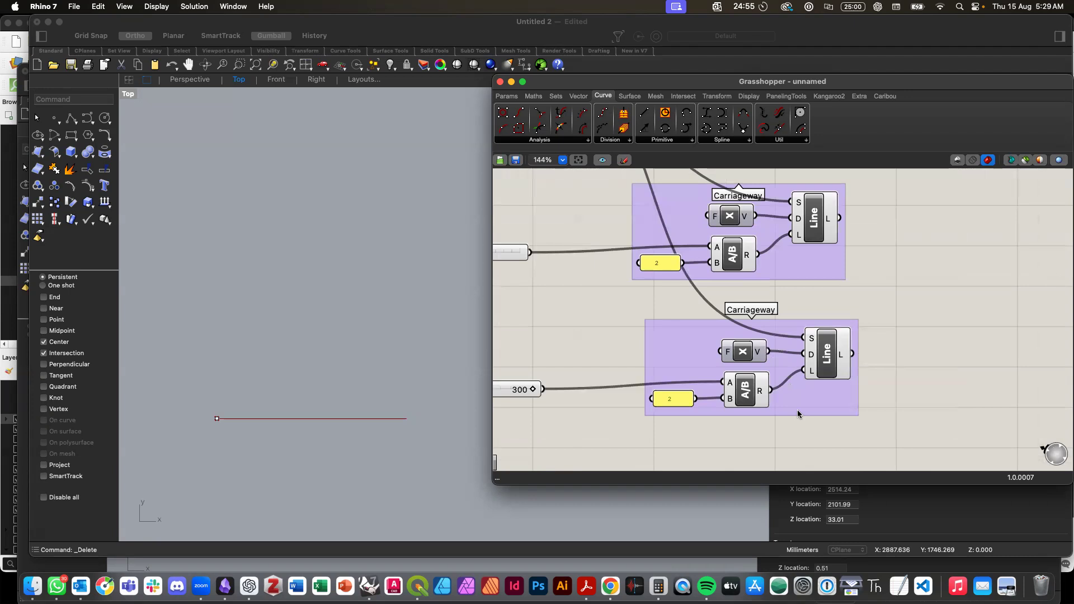
{"action": "scroll", "coordinate": [797, 410], "scroll_direction": "down", "scroll_amount": 5}
{"action": "left_click_drag", "start_coordinate": [691, 345], "coordinate": [859, 443]}
{"action": "left_click_drag", "start_coordinate": [817, 408], "coordinate": [1000, 404]}
{"action": "left_click", "coordinate": [996, 313]}
Step: Rename the copied Carriageway group to Kerb
{"action": "right_click", "coordinate": [918, 369]}
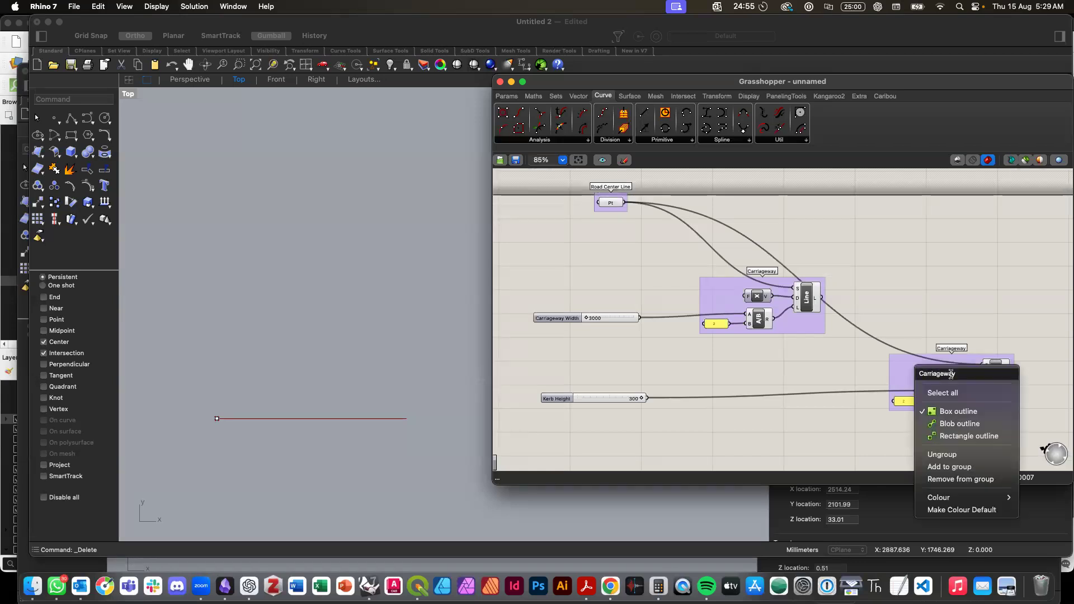
{"action": "double_click", "coordinate": [949, 374]}
{"action": "type", "text": "Kerb"}
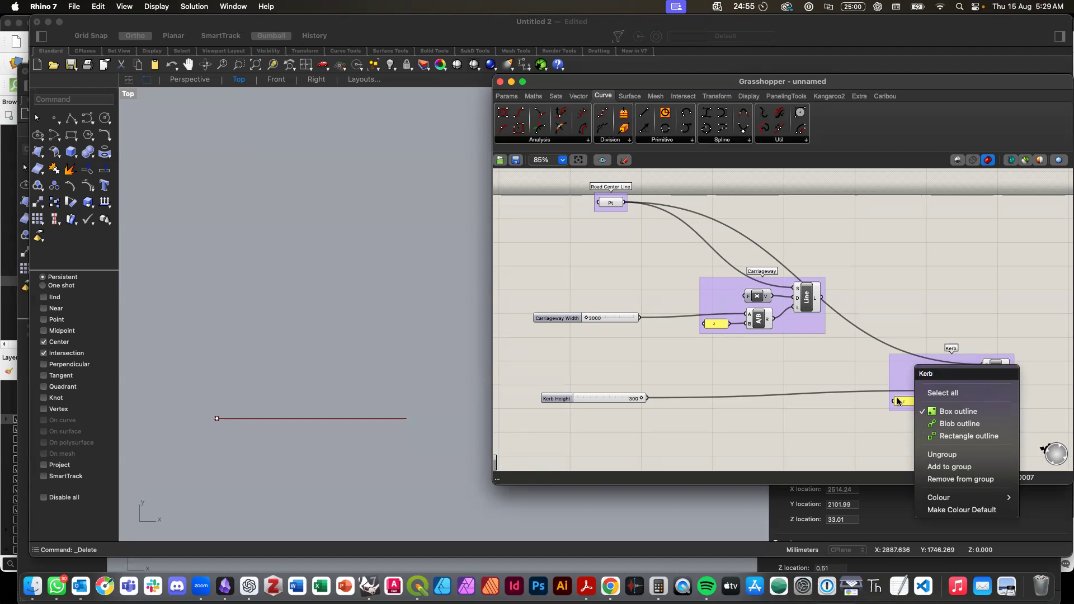
{"action": "left_click", "coordinate": [868, 421]}
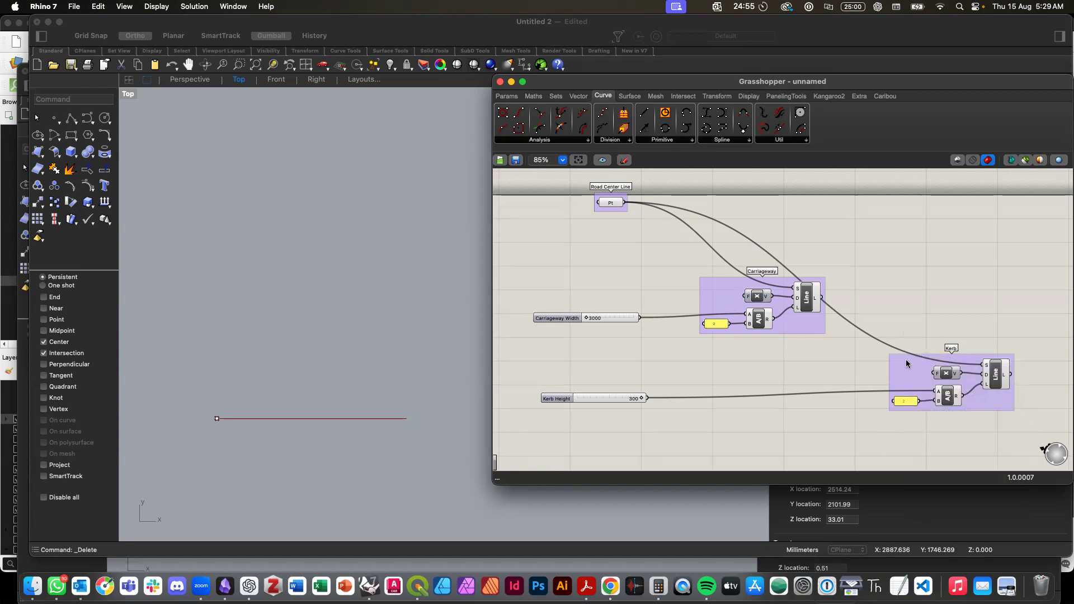
Step: Add an End Points component between the two groups and feed the Carriageway group's line output into its curve input
{"action": "scroll", "coordinate": [821, 358], "scroll_direction": "up", "scroll_amount": 2}
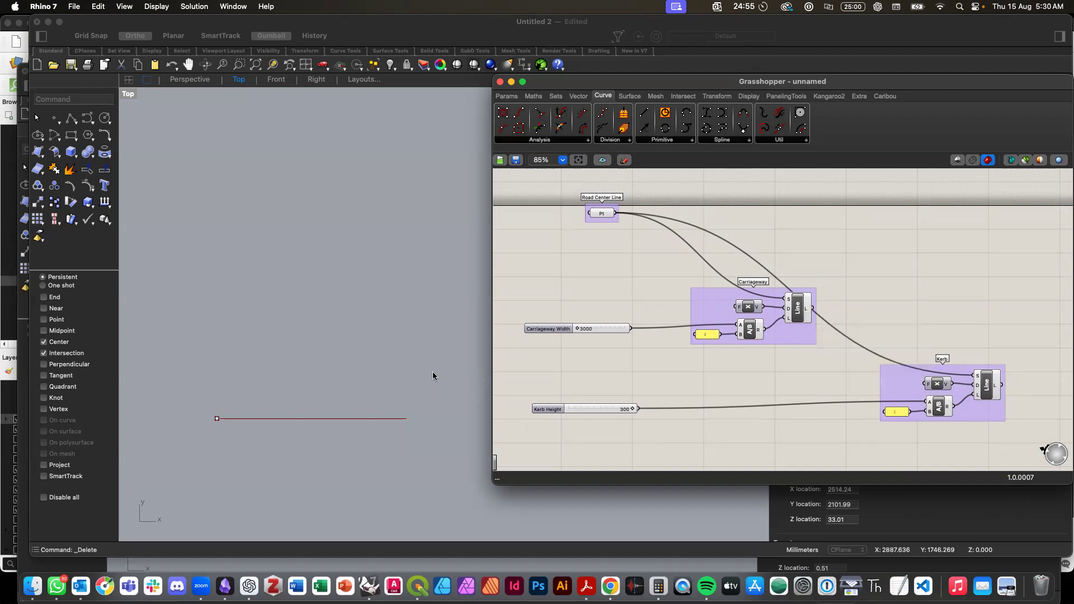
{"action": "double_click", "coordinate": [878, 273]}
{"action": "type", "text": "end"}
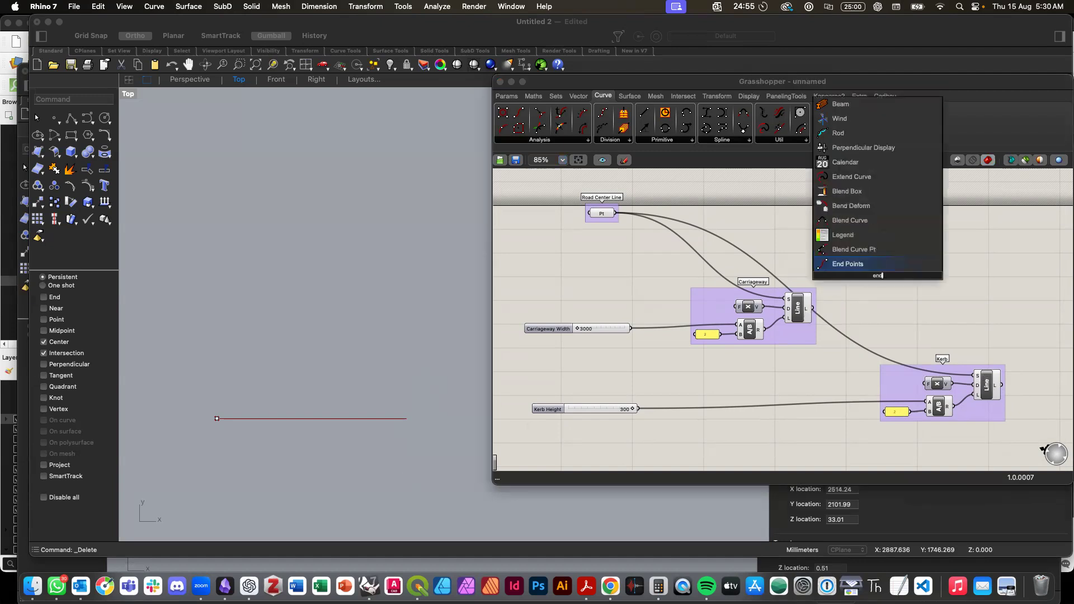
{"action": "key", "text": "Return"}
{"action": "left_click_drag", "start_coordinate": [812, 310], "coordinate": [866, 275]}
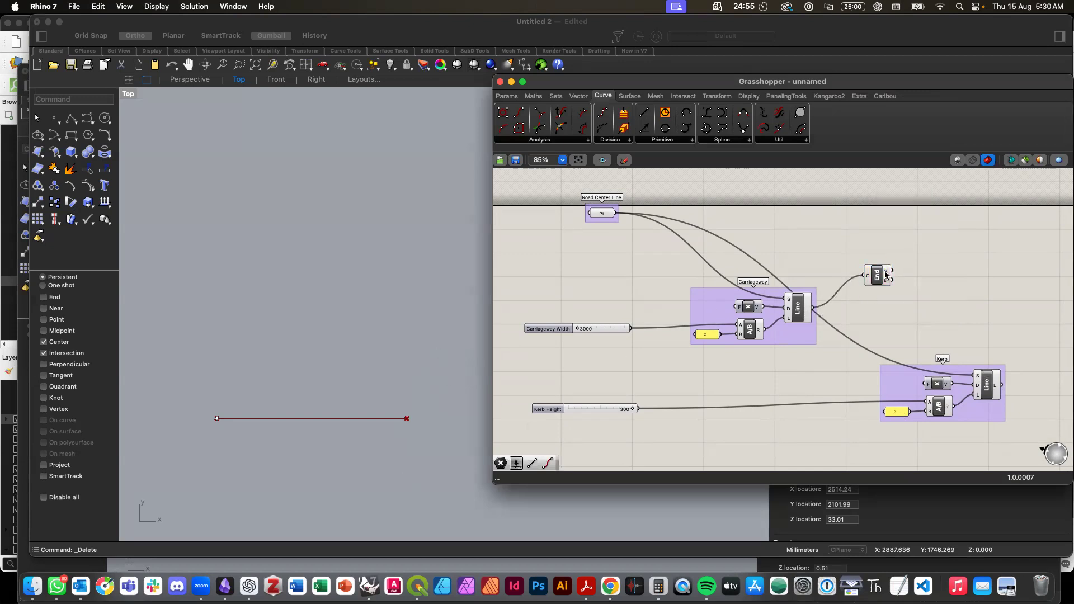
Step: Try the carriageway line's start point as the start of the Kerb line, inspect the preview, and undo that connection
{"action": "mouse_move", "coordinate": [887, 284]}
{"action": "left_click_drag", "start_coordinate": [893, 271], "coordinate": [975, 376]}
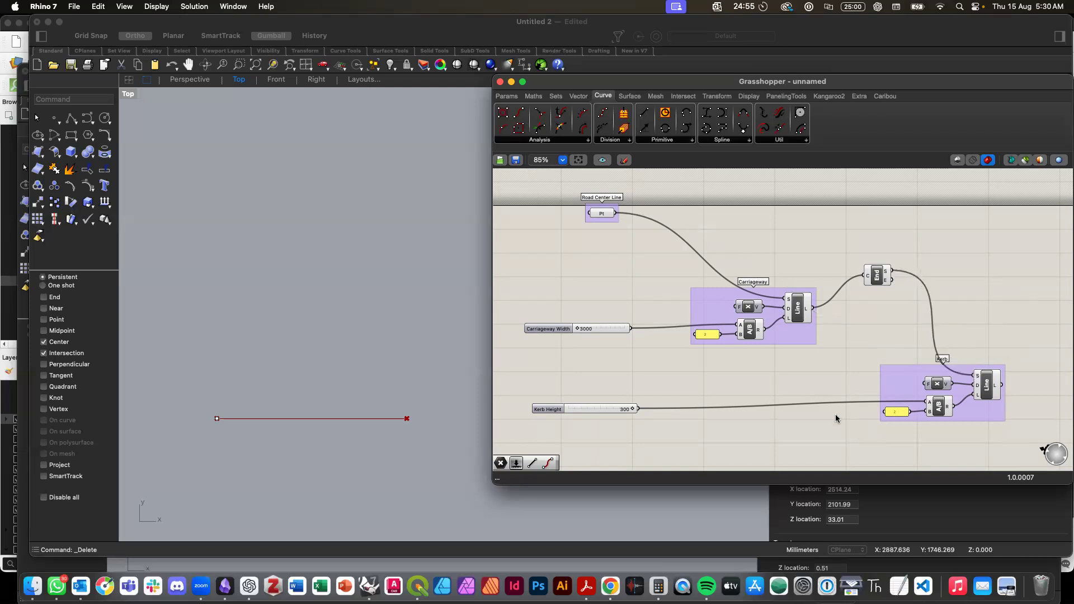
{"action": "left_click", "coordinate": [407, 377]}
{"action": "scroll", "coordinate": [417, 434], "scroll_direction": "up", "scroll_amount": 10}
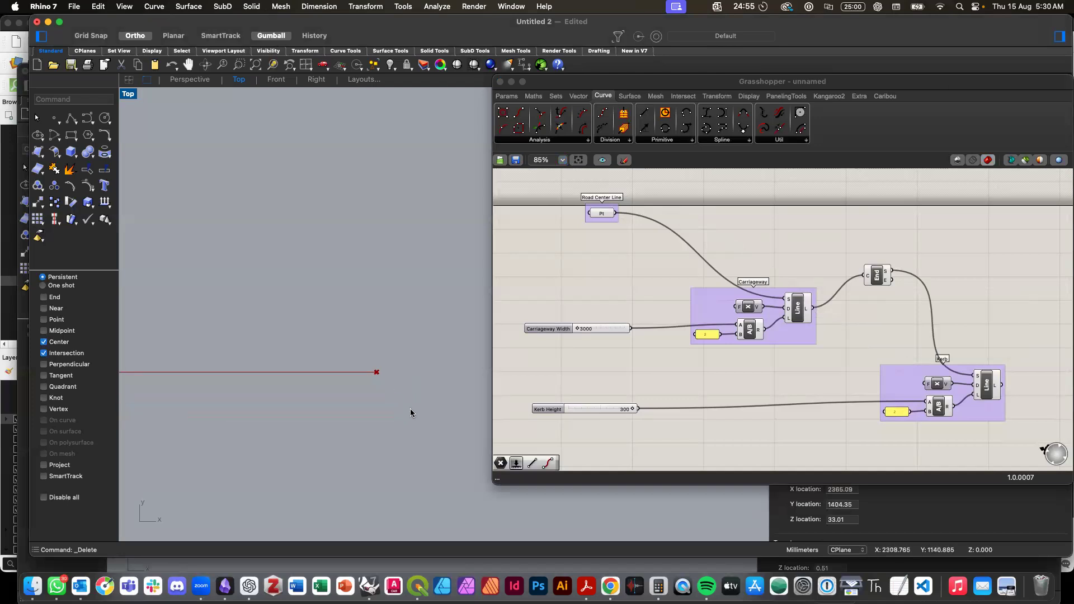
{"action": "scroll", "coordinate": [388, 379], "scroll_direction": "up", "scroll_amount": 15}
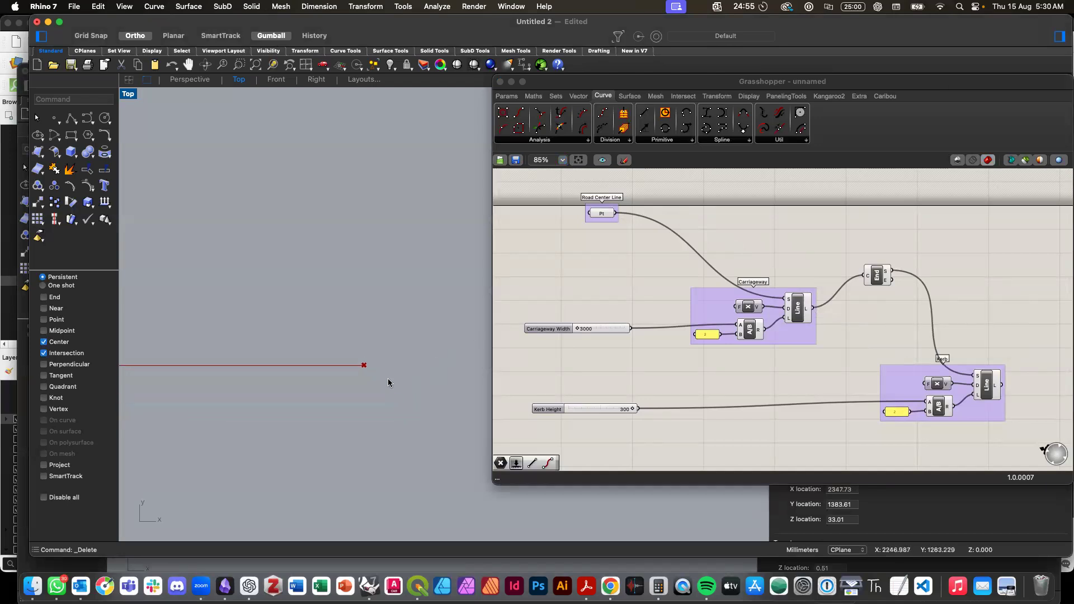
{"action": "scroll", "coordinate": [316, 300], "scroll_direction": "up", "scroll_amount": 1}
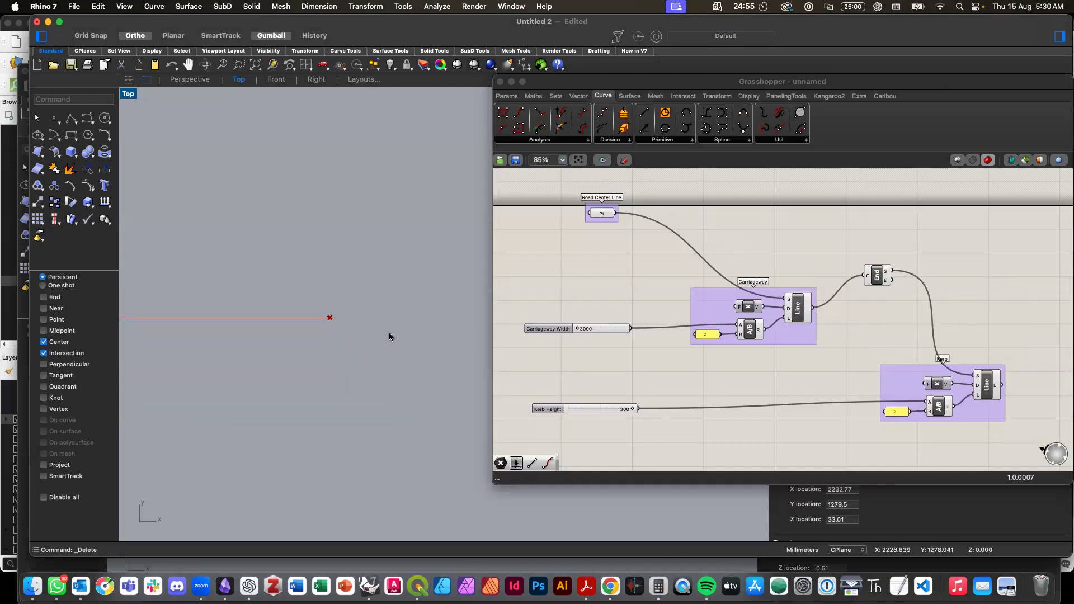
{"action": "left_click", "coordinate": [987, 389]}
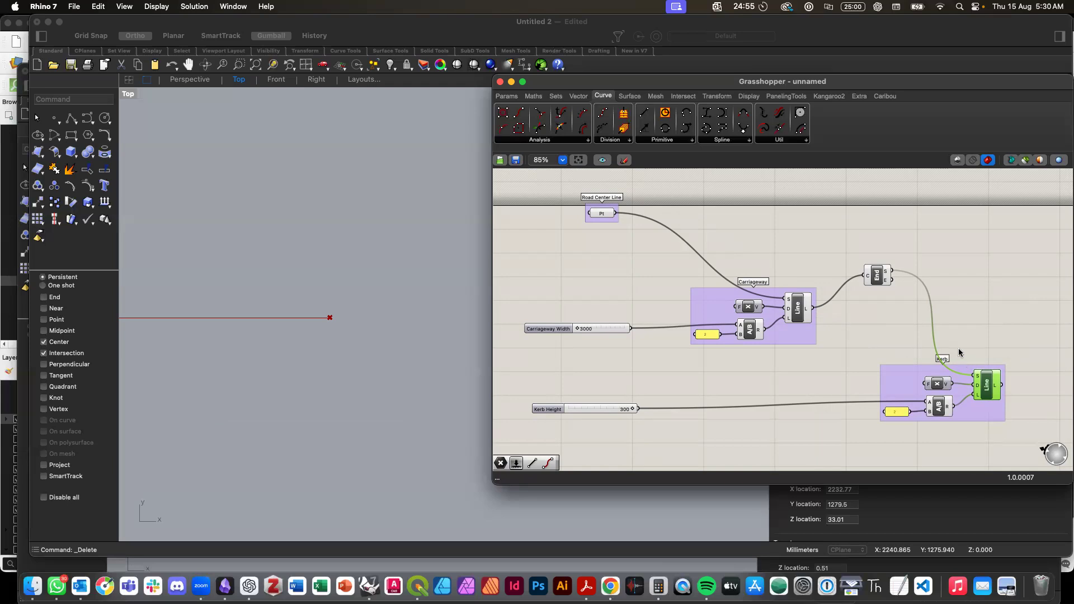
{"action": "key", "text": "super+z"}
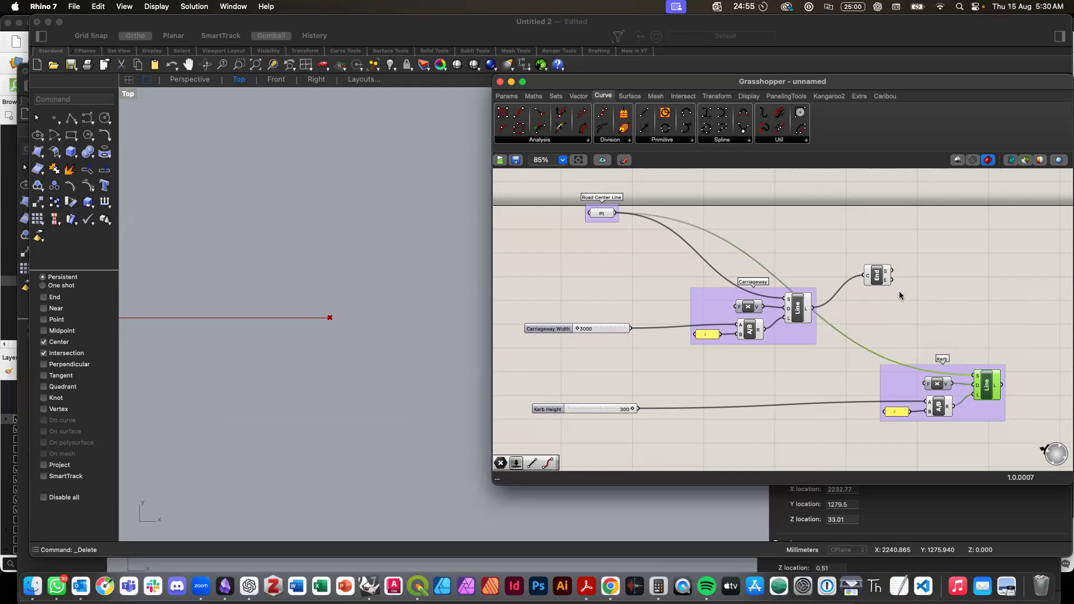
Step: Connect the End output of End Points to the Kerb line's start input and inspect the line in the viewport
{"action": "left_click_drag", "start_coordinate": [892, 280], "coordinate": [969, 371]}
{"action": "left_click", "coordinate": [458, 377]}
{"action": "scroll", "coordinate": [458, 376], "scroll_direction": "right", "scroll_amount": 4}
{"action": "scroll", "coordinate": [456, 375], "scroll_direction": "left", "scroll_amount": 5}
{"action": "scroll", "coordinate": [451, 372], "scroll_direction": "right", "scroll_amount": 8}
{"action": "scroll", "coordinate": [194, 320], "scroll_direction": "up", "scroll_amount": 3}
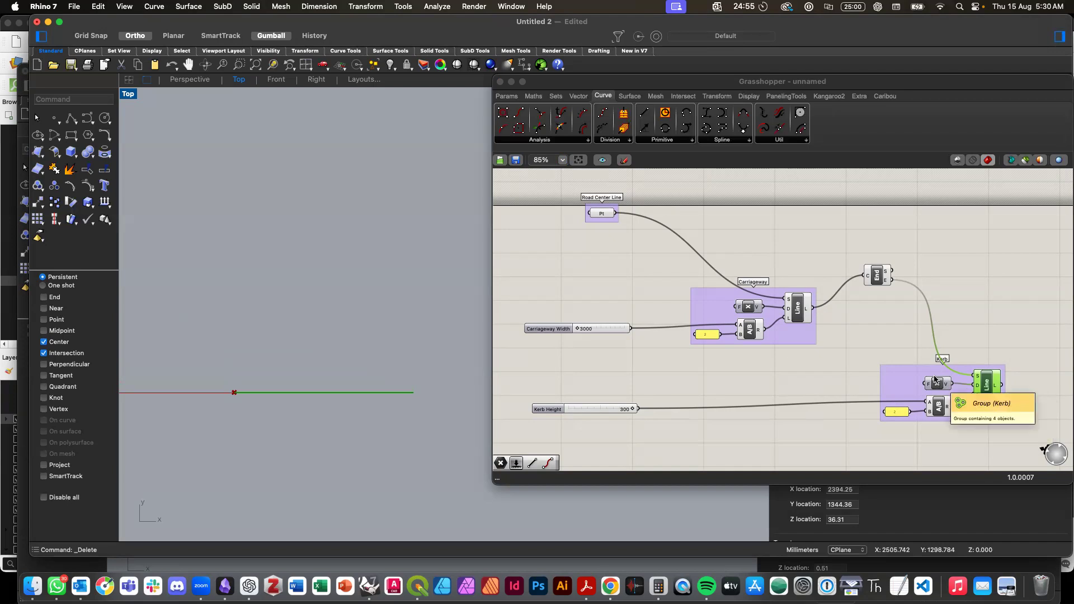
Step: Replace the Unit X vector in the Kerb group with a Unit Y vector driving the line's direction
{"action": "double_click", "coordinate": [955, 285]}
{"action": "type", "text": "unit y"}
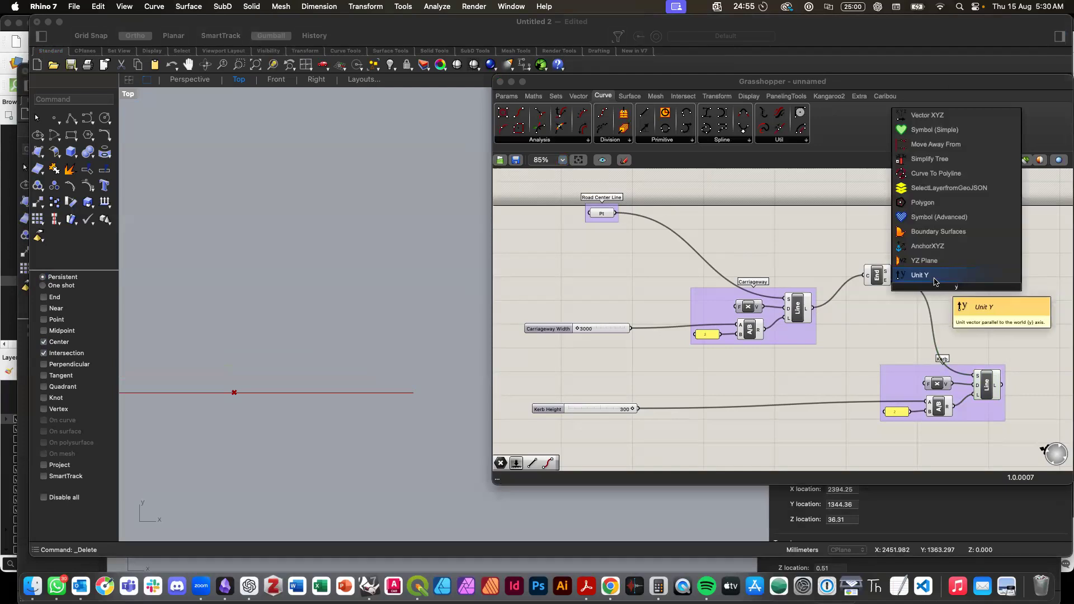
{"action": "key", "text": "Return"}
{"action": "left_click_drag", "start_coordinate": [960, 289], "coordinate": [958, 321]}
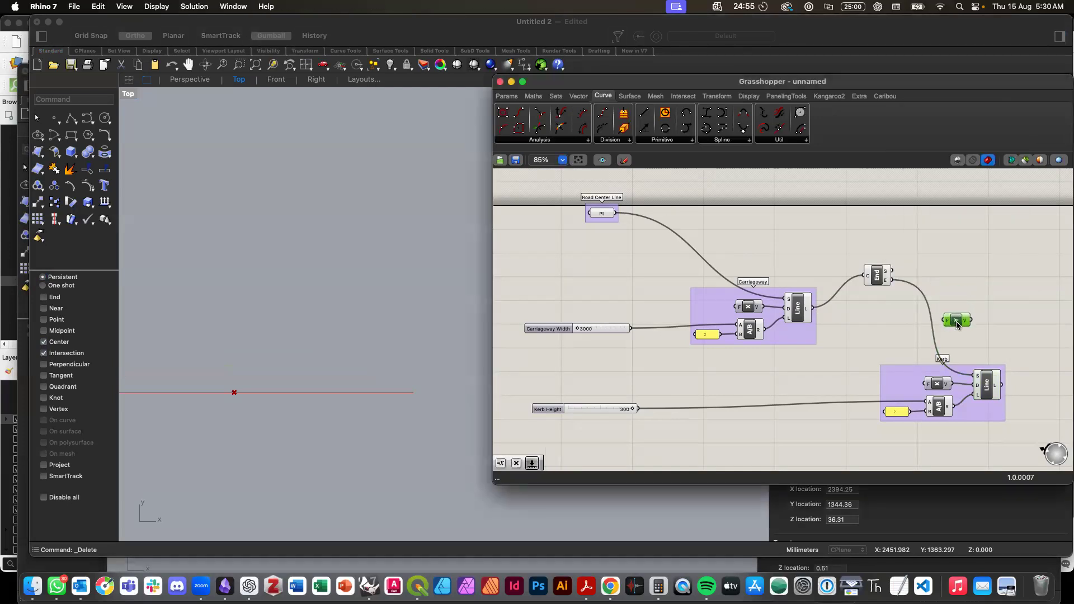
{"action": "left_click", "coordinate": [940, 384]}
{"action": "key", "text": "Delete"}
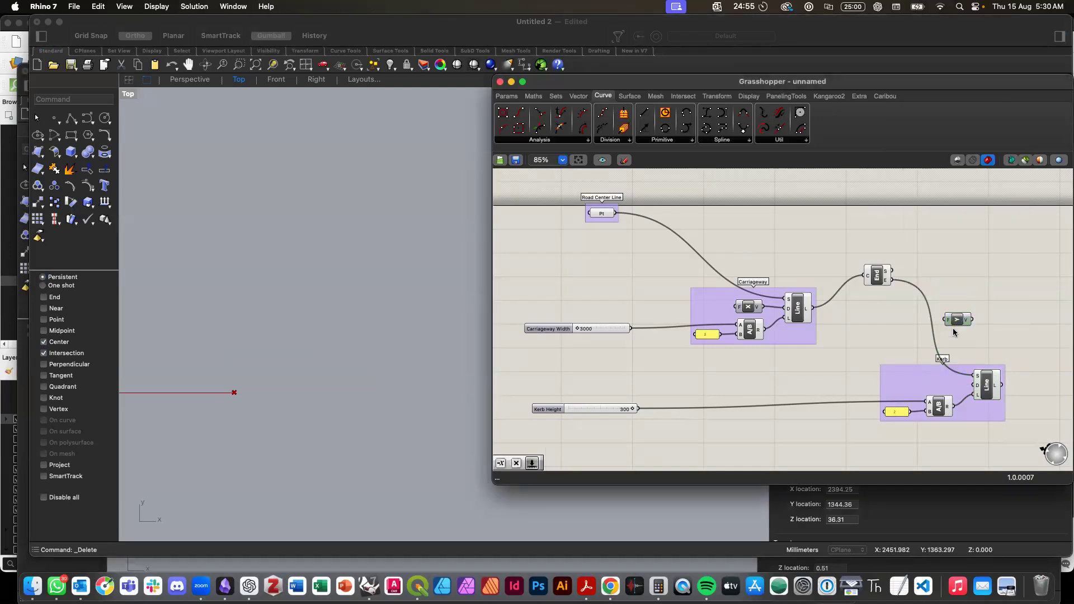
{"action": "left_click_drag", "start_coordinate": [960, 322], "coordinate": [975, 387]}
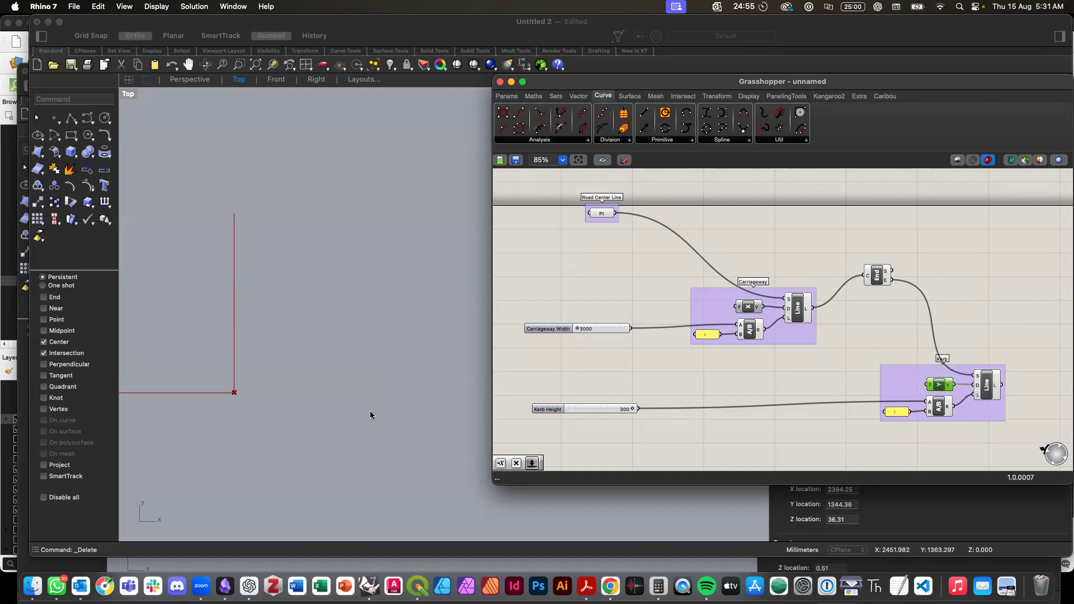
{"action": "left_click", "coordinate": [314, 400]}
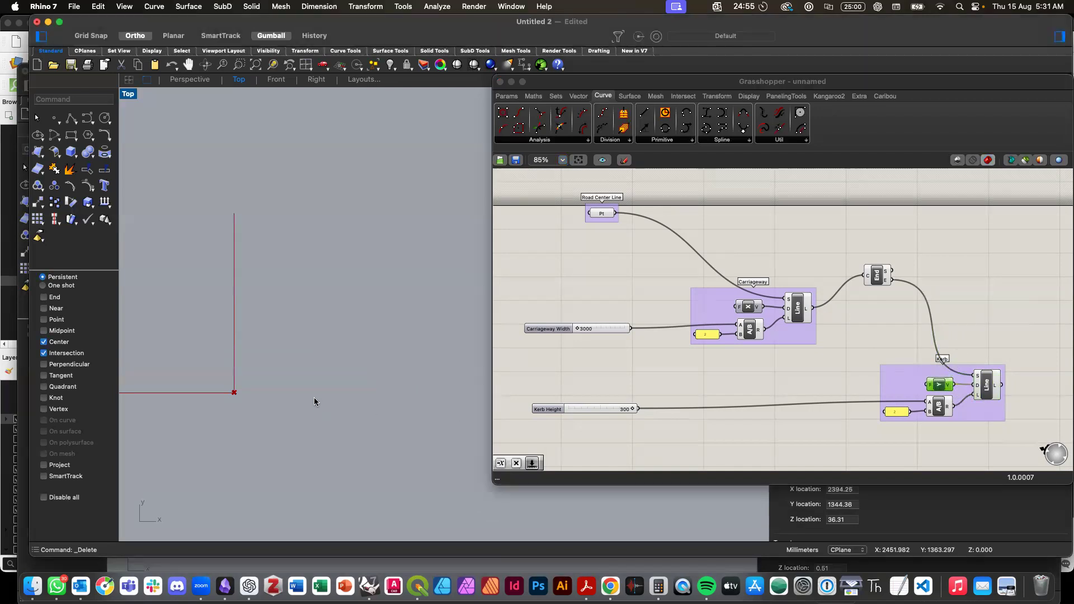
{"action": "left_click", "coordinate": [602, 408]}
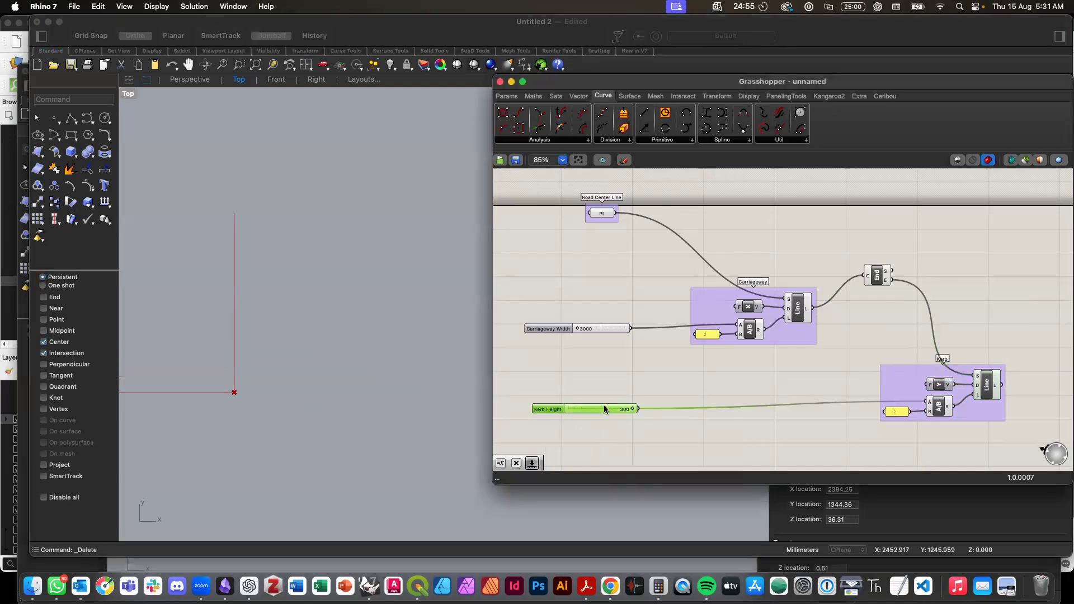
{"action": "double_click", "coordinate": [604, 407]}
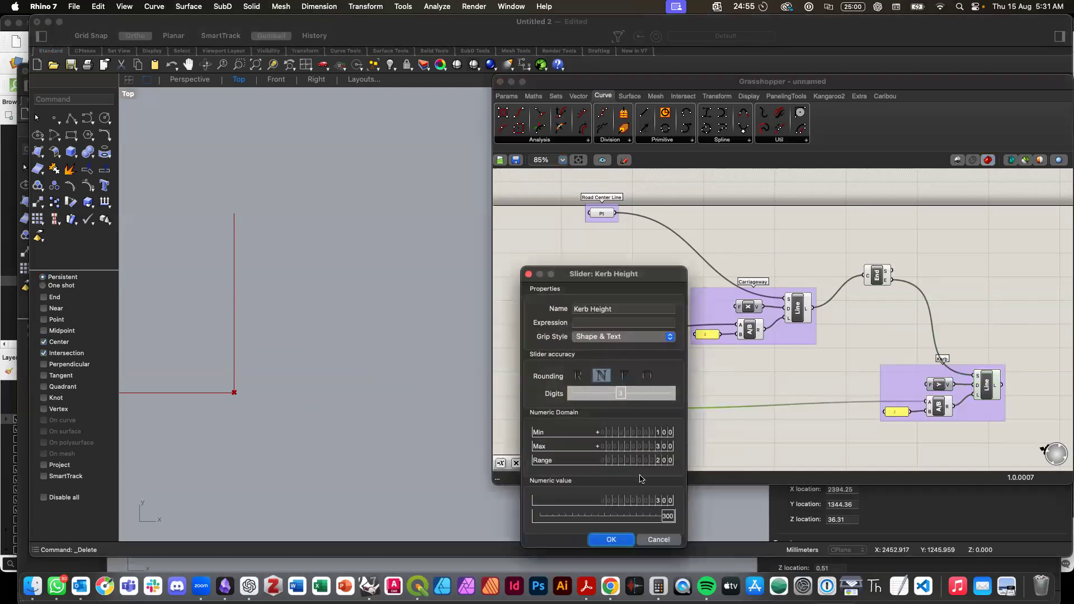
{"action": "left_click", "coordinate": [643, 538]}
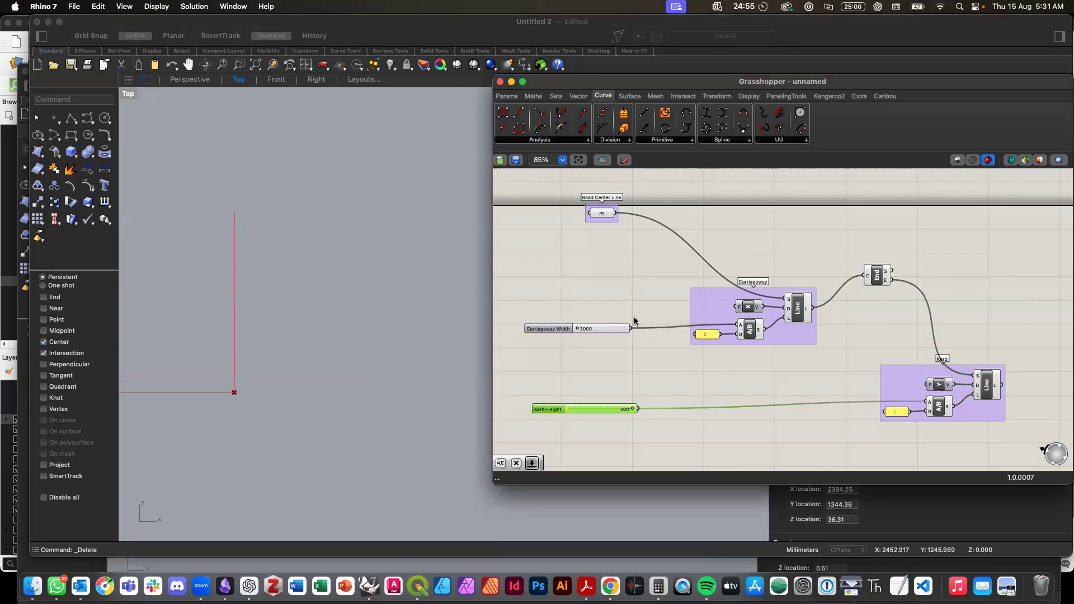
Step: Set the Kerb Height slider's value to 200
{"action": "scroll", "coordinate": [621, 392], "scroll_direction": "up", "scroll_amount": 5}
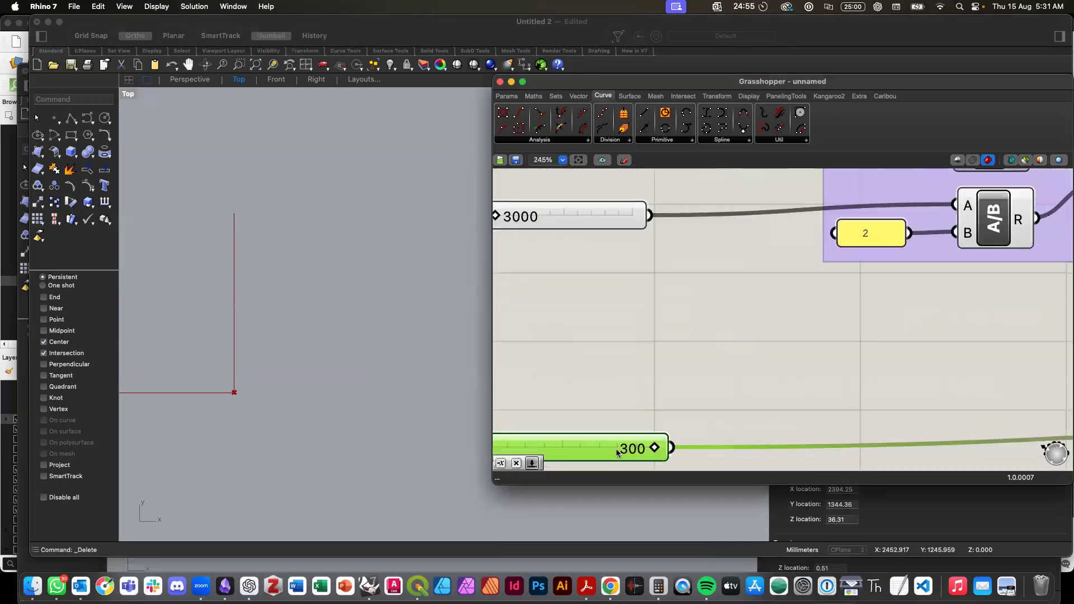
{"action": "double_click", "coordinate": [618, 452]}
{"action": "type", "text": "200"}
{"action": "key", "text": "Return"}
{"action": "left_click", "coordinate": [606, 373]}
{"action": "scroll", "coordinate": [605, 374], "scroll_direction": "down", "scroll_amount": 6}
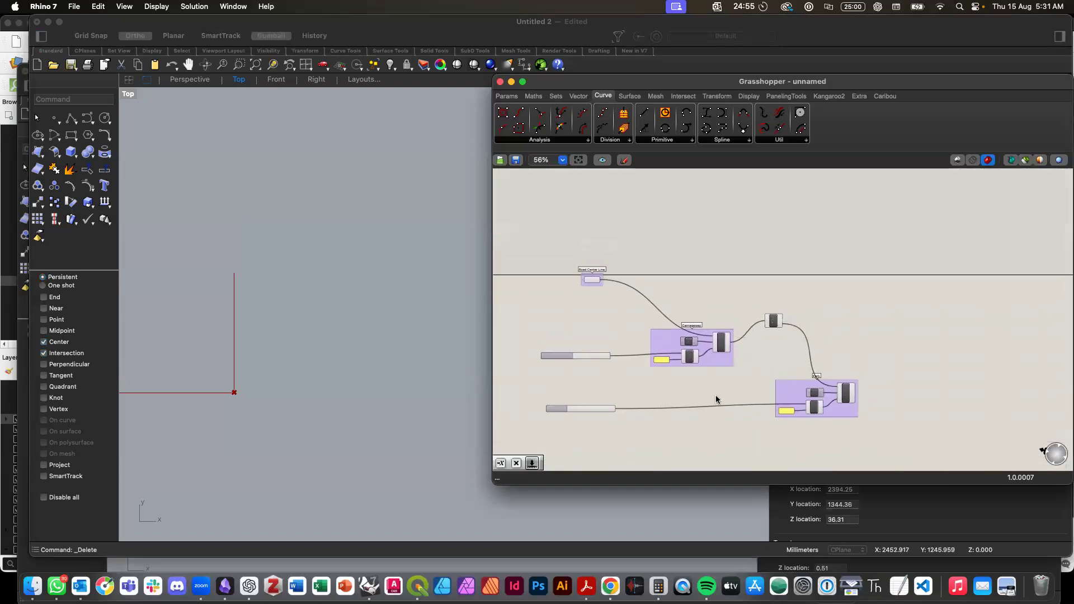
Step: Move the End Points component directly beside the Carriageway group's Line component
{"action": "scroll", "coordinate": [740, 381], "scroll_direction": "up", "scroll_amount": 4}
{"action": "right_click_drag", "start_coordinate": [680, 350], "coordinate": [706, 350]}
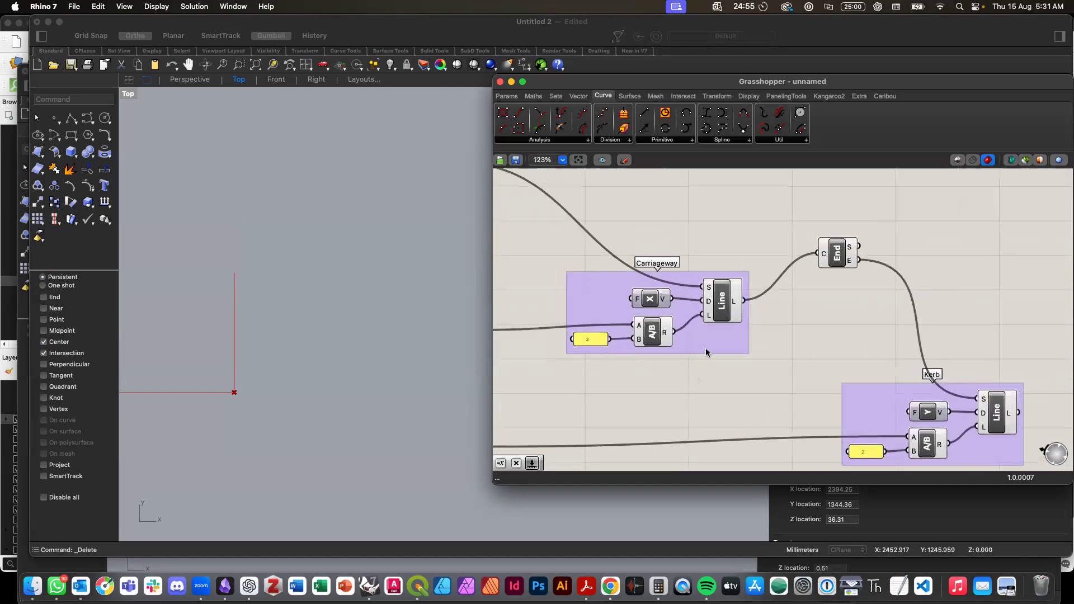
{"action": "left_click", "coordinate": [836, 257]}
{"action": "left_click_drag", "start_coordinate": [836, 257], "coordinate": [778, 305]}
{"action": "left_click", "coordinate": [760, 382]}
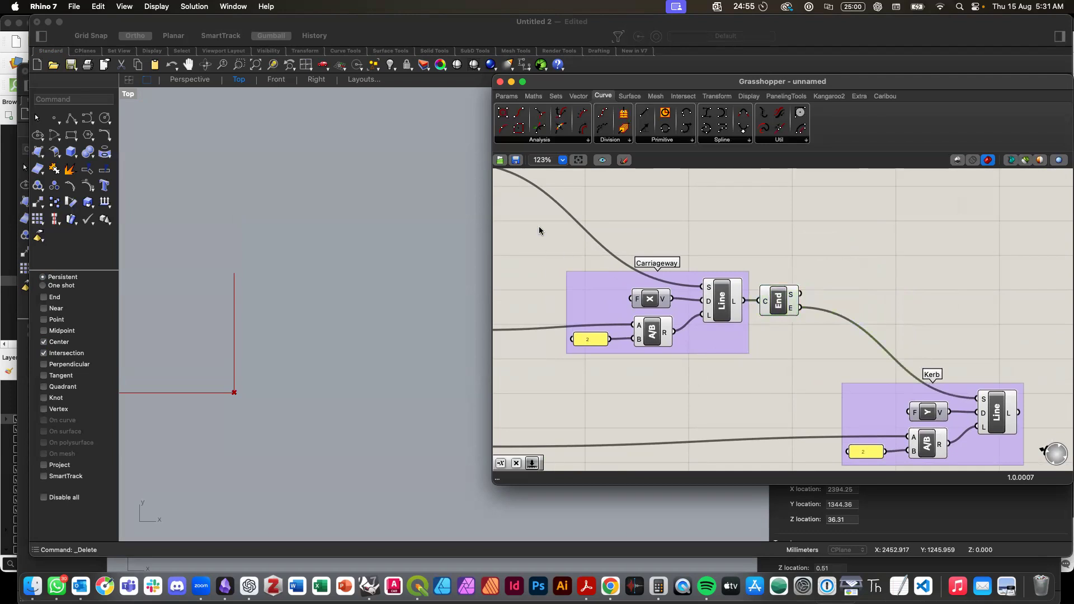
Step: Group the Carriageway group together with the End Points component in a new outer group
{"action": "left_click_drag", "start_coordinate": [540, 226], "coordinate": [825, 379]}
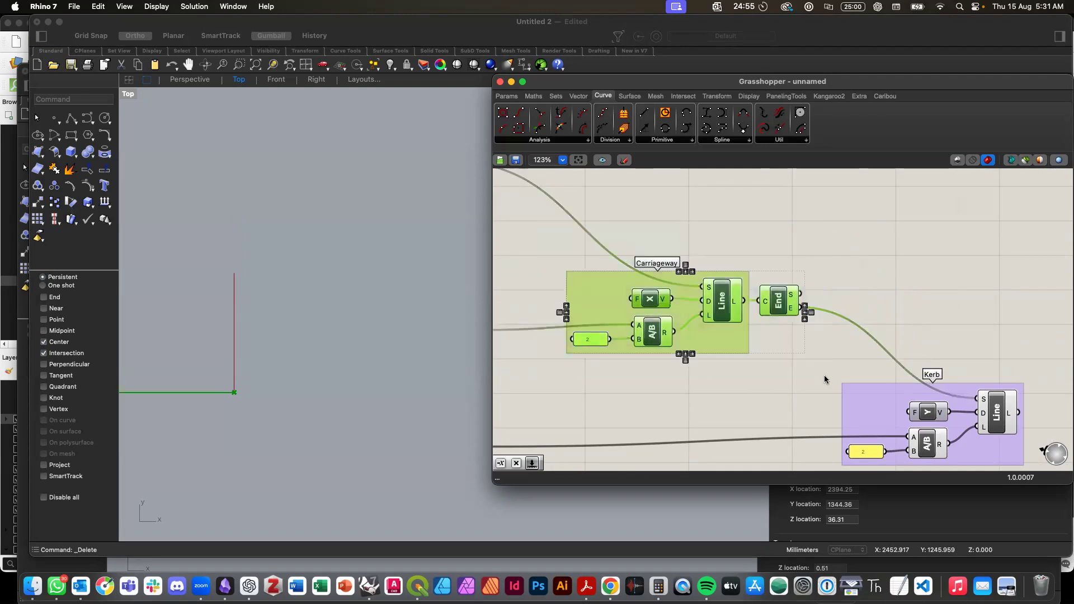
{"action": "left_click", "coordinate": [825, 380]}
{"action": "scroll", "coordinate": [772, 414], "scroll_direction": "down", "scroll_amount": 3}
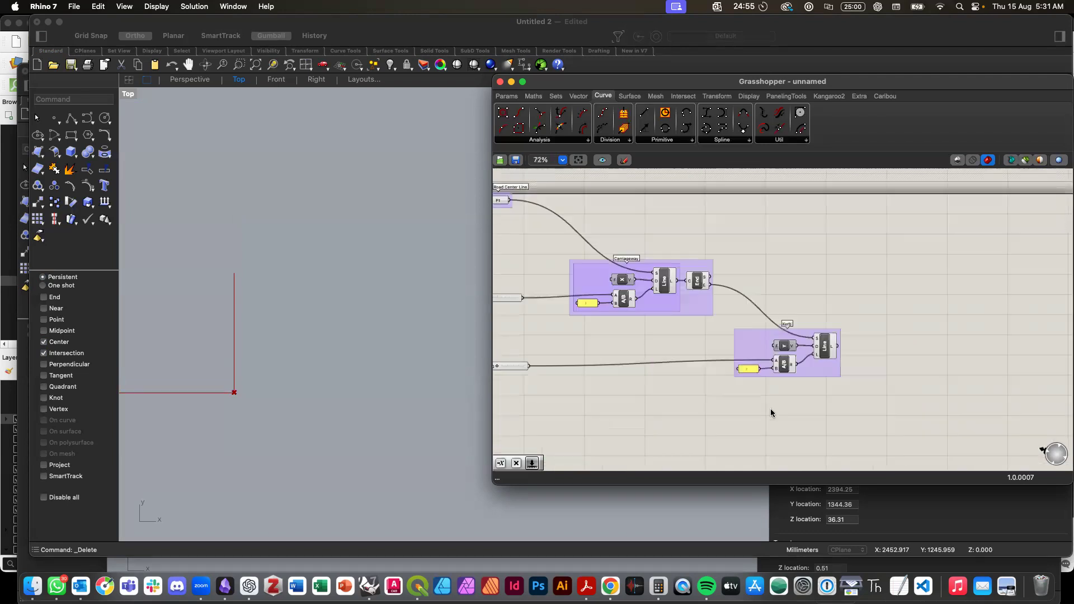
Step: Enclose the whole Kerb group in a matching outer group
{"action": "scroll", "coordinate": [771, 409], "scroll_direction": "right", "scroll_amount": 1}
{"action": "left_click_drag", "start_coordinate": [711, 307], "coordinate": [869, 419]}
{"action": "left_click", "coordinate": [842, 430]}
{"action": "scroll", "coordinate": [839, 430], "scroll_direction": "down", "scroll_amount": 1}
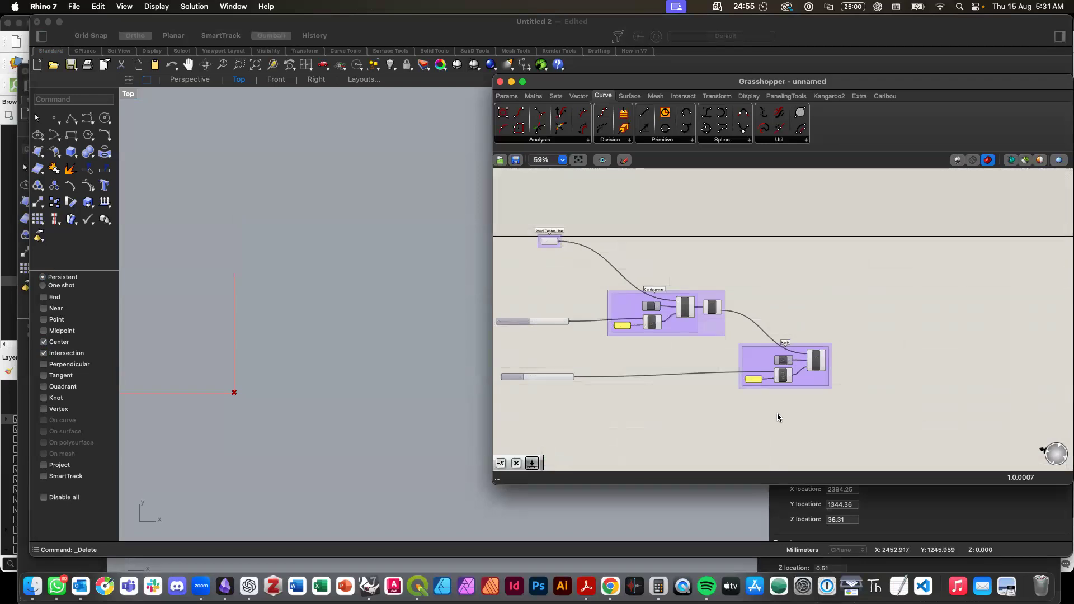
Step: Move the Kerb Height slider up so it sits directly below the Carriageway Width slider
{"action": "scroll", "coordinate": [800, 358], "scroll_direction": "up", "scroll_amount": 5}
{"action": "scroll", "coordinate": [801, 361], "scroll_direction": "down", "scroll_amount": 6}
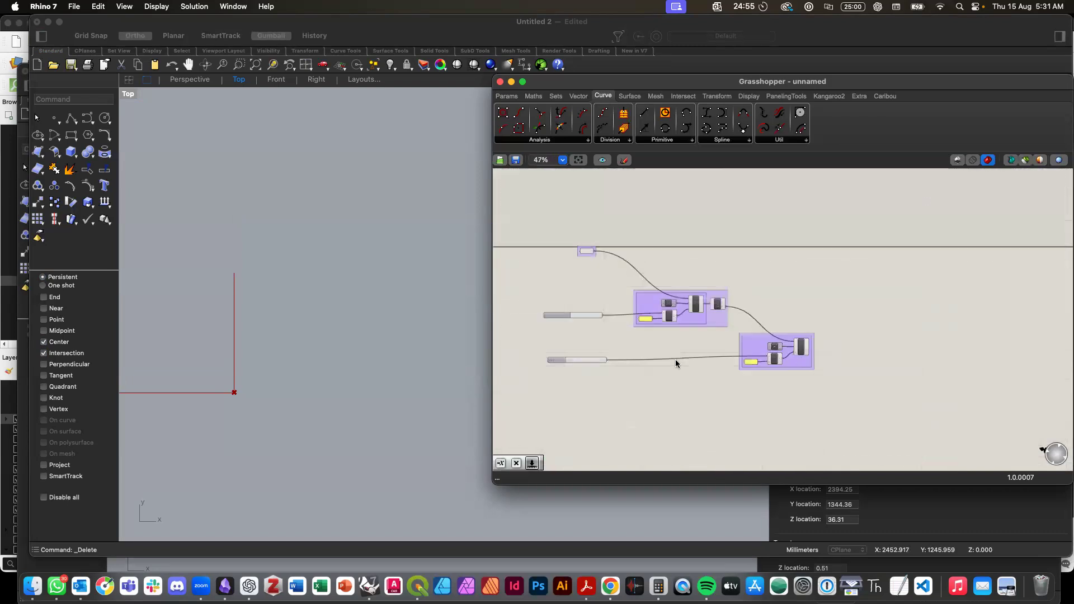
{"action": "scroll", "coordinate": [630, 398], "scroll_direction": "up", "scroll_amount": 4}
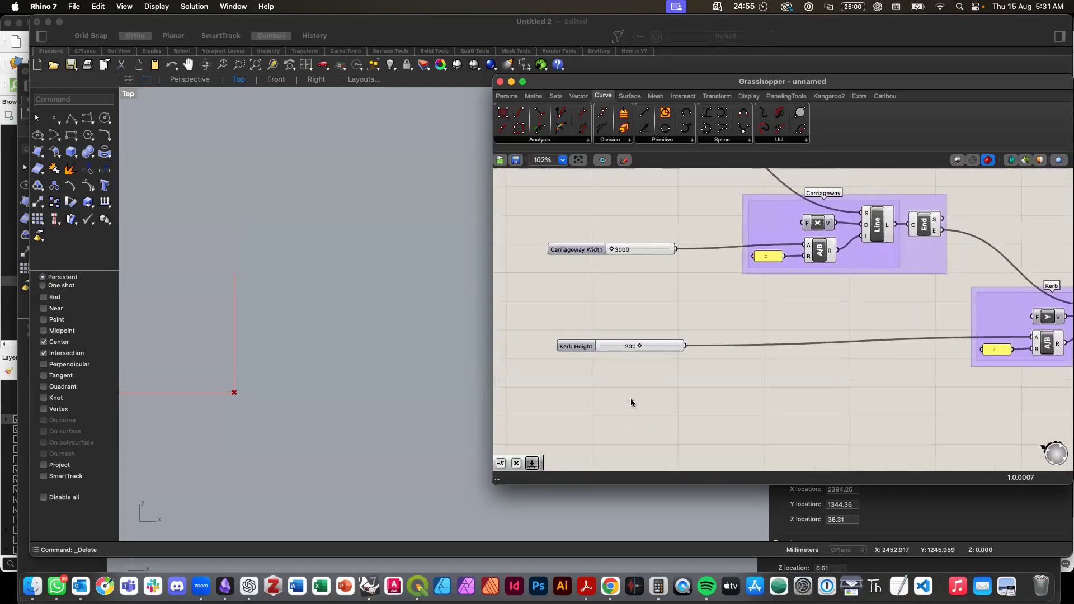
{"action": "left_click_drag", "start_coordinate": [573, 347], "coordinate": [564, 269]}
{"action": "left_click", "coordinate": [611, 327]}
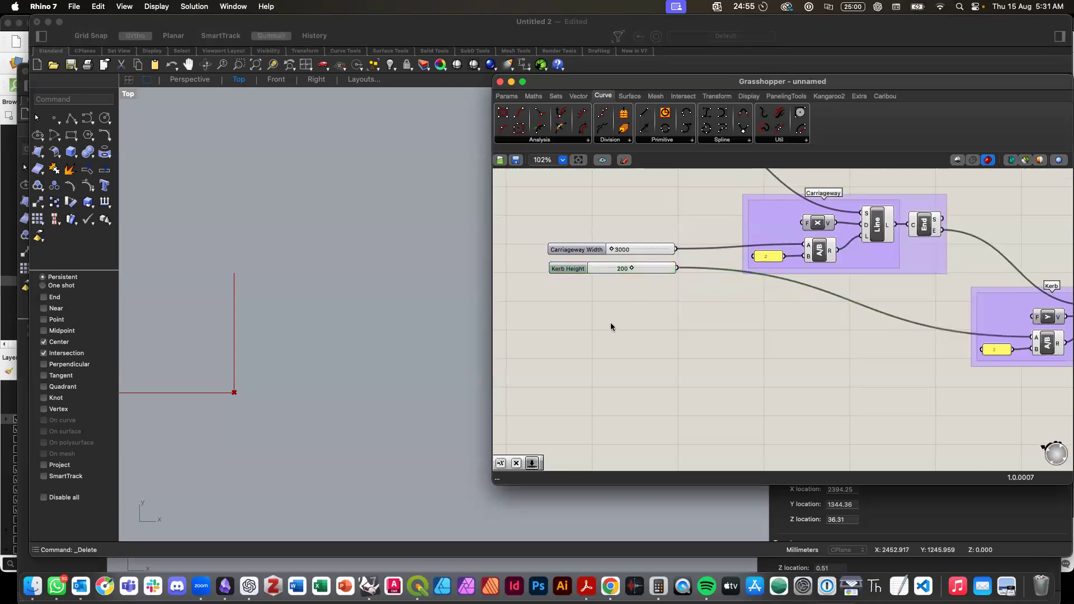
Step: Add an End Points component beside the Kerb group and connect the Kerb Line output to its curve input
{"action": "scroll", "coordinate": [757, 384], "scroll_direction": "down", "scroll_amount": 5}
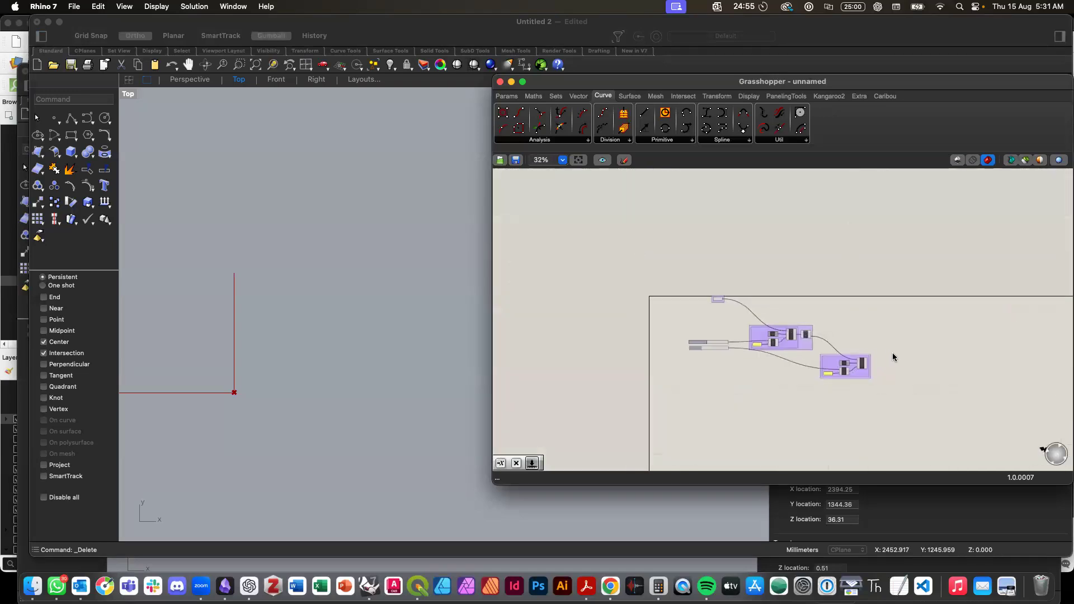
{"action": "scroll", "coordinate": [877, 367], "scroll_direction": "up", "scroll_amount": 4}
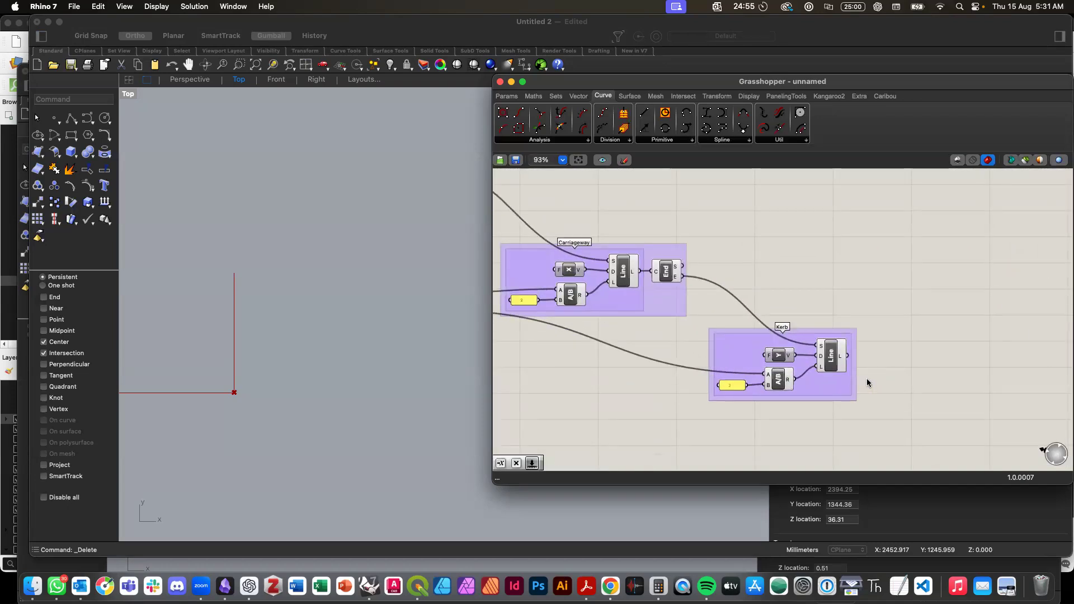
{"action": "scroll", "coordinate": [887, 376], "scroll_direction": "right", "scroll_amount": 2}
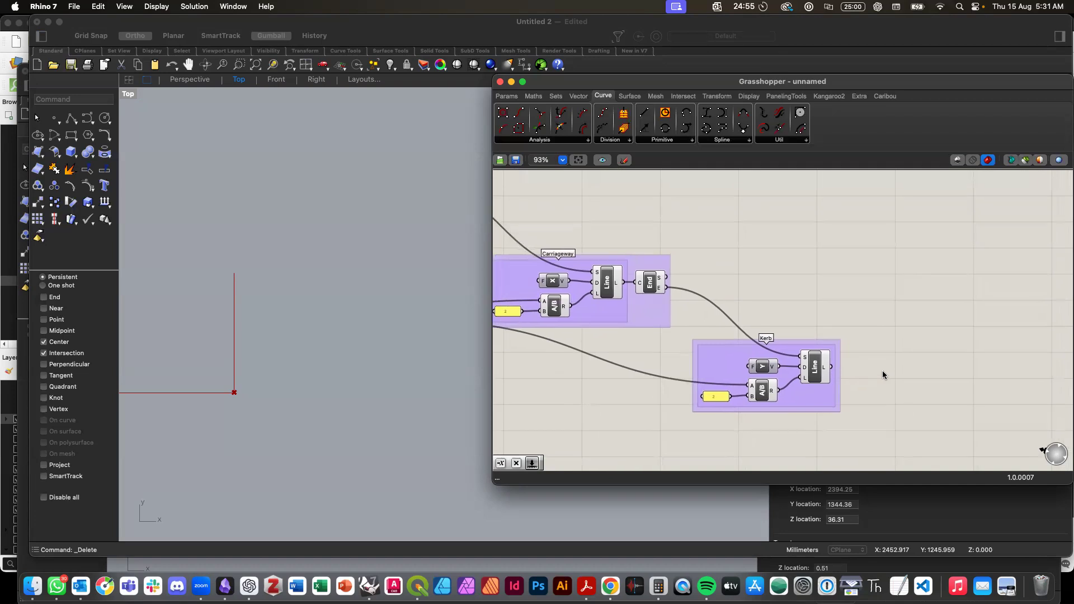
{"action": "double_click", "coordinate": [897, 385]}
{"action": "type", "text": "end"}
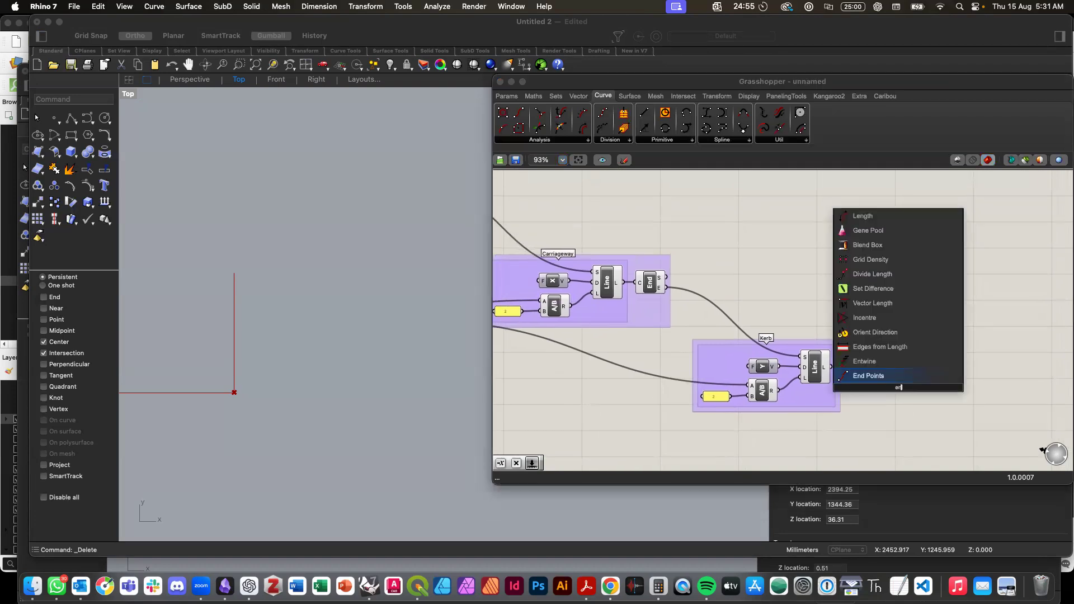
{"action": "key", "text": "Return"}
{"action": "left_click_drag", "start_coordinate": [832, 367], "coordinate": [869, 374]}
{"action": "left_click", "coordinate": [891, 404]}
Step: Wire the Kerb Height slider directly into the Kerb Line's length input and delete the Kerb group's division component and its panel
{"action": "scroll", "coordinate": [891, 404], "scroll_direction": "down", "scroll_amount": 2}
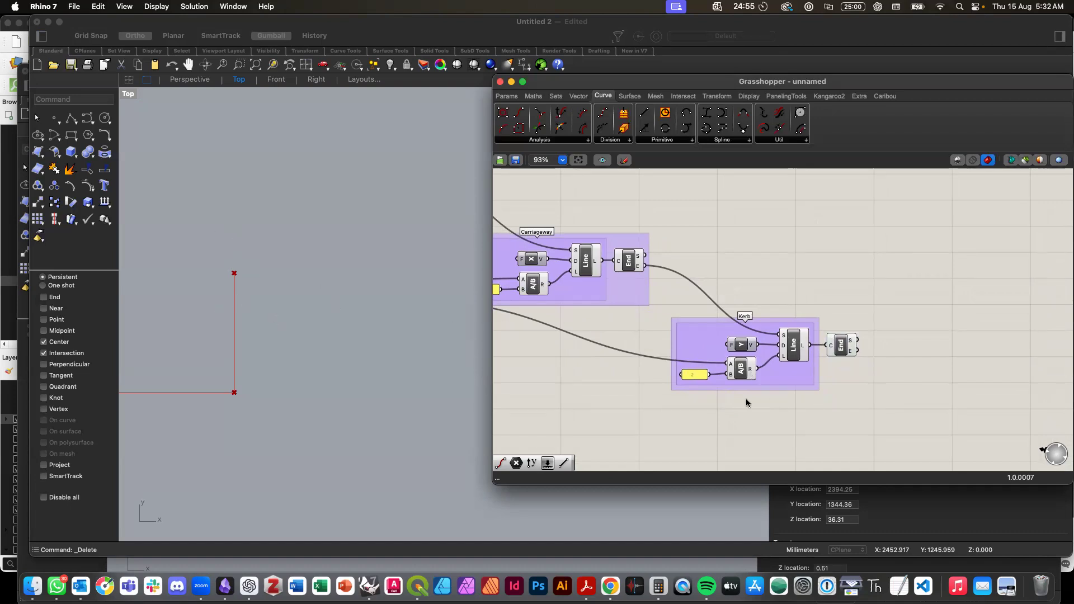
{"action": "scroll", "coordinate": [746, 402], "scroll_direction": "left", "scroll_amount": 10}
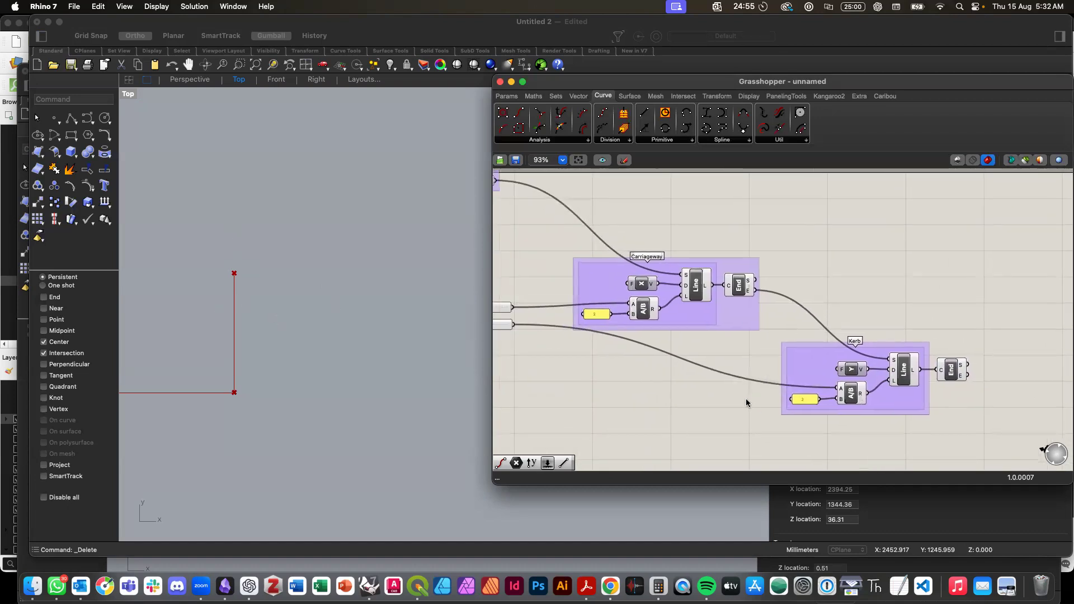
{"action": "scroll", "coordinate": [746, 401], "scroll_direction": "left", "scroll_amount": 9}
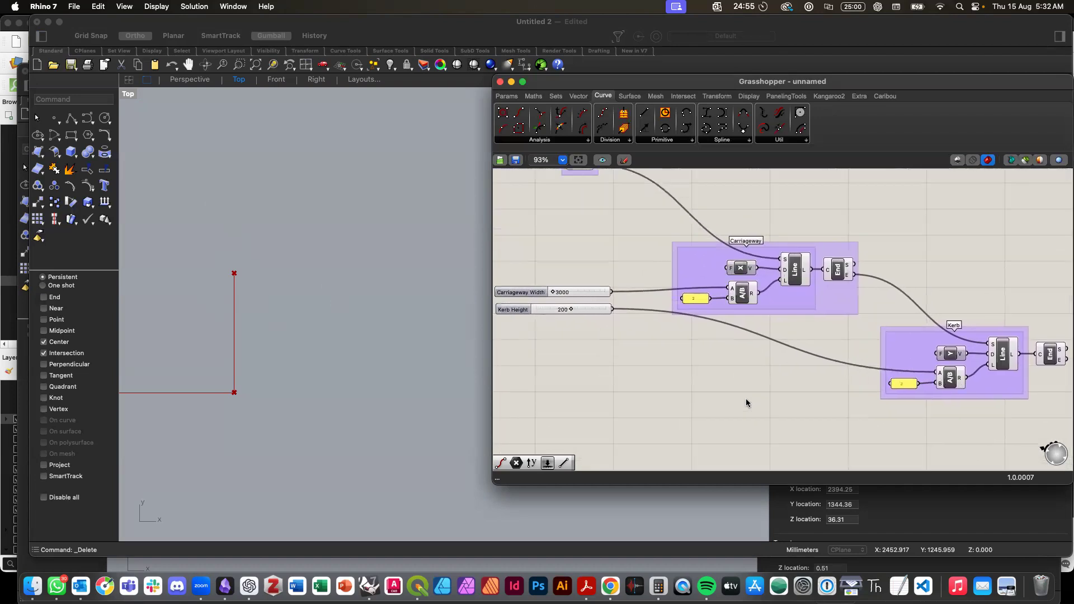
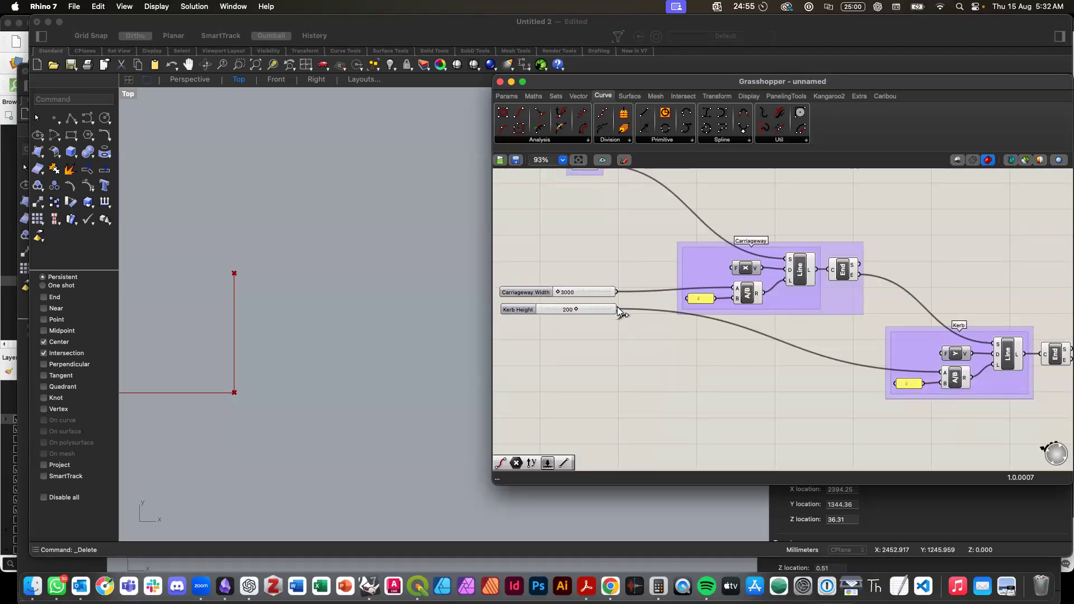
{"action": "left_click_drag", "start_coordinate": [617, 307], "coordinate": [943, 354]}
{"action": "left_click", "coordinate": [956, 379]}
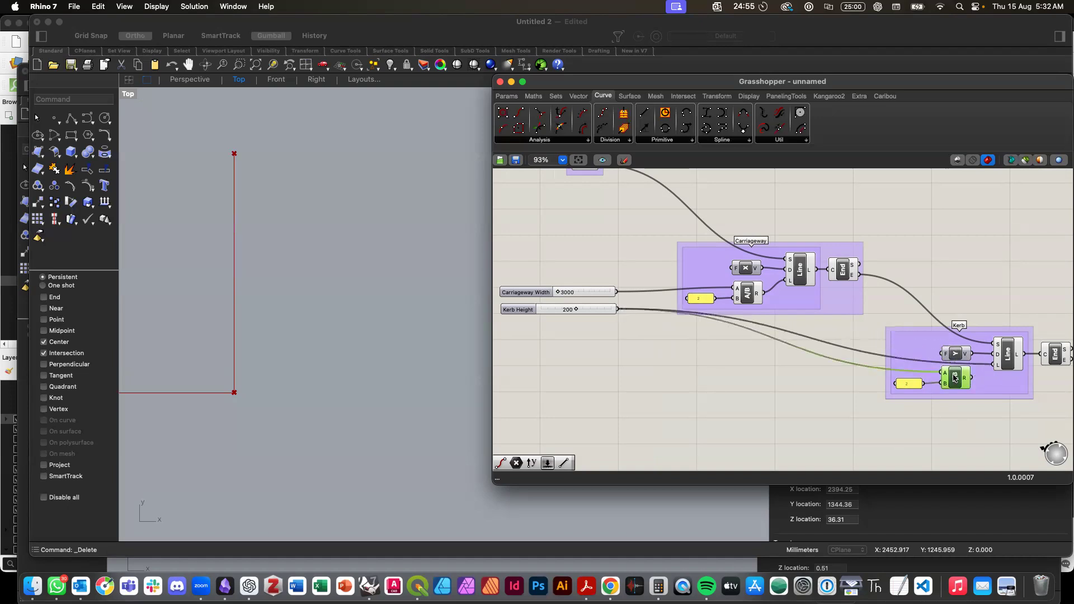
{"action": "left_click", "coordinate": [911, 381], "text": "shift"}
{"action": "key", "text": "Delete"}
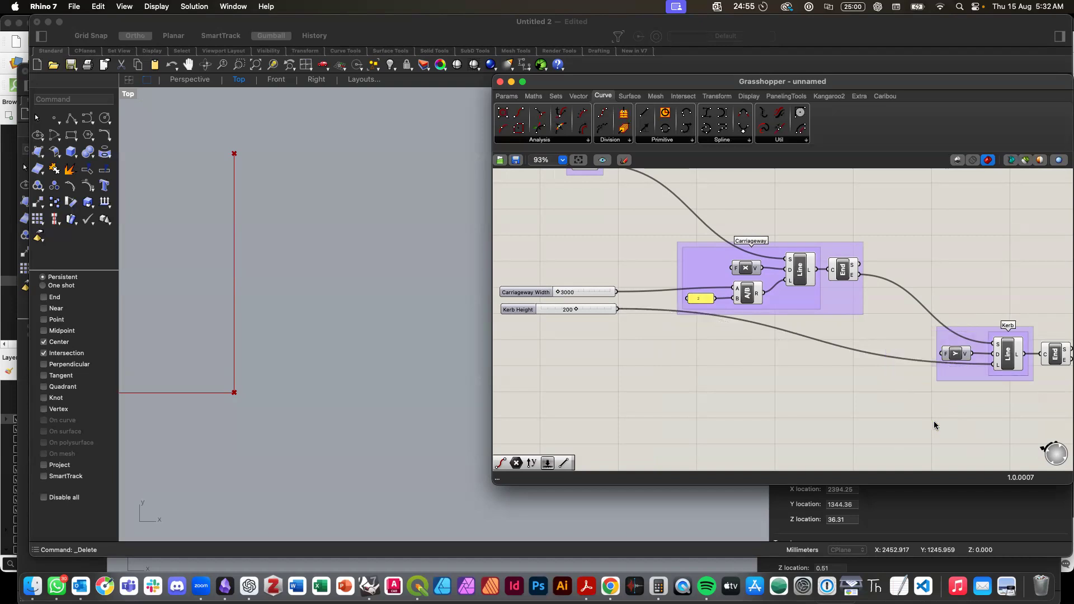
Step: Group the Kerb group together with its End Points component in a new outer group
{"action": "scroll", "coordinate": [945, 414], "scroll_direction": "right", "scroll_amount": 5}
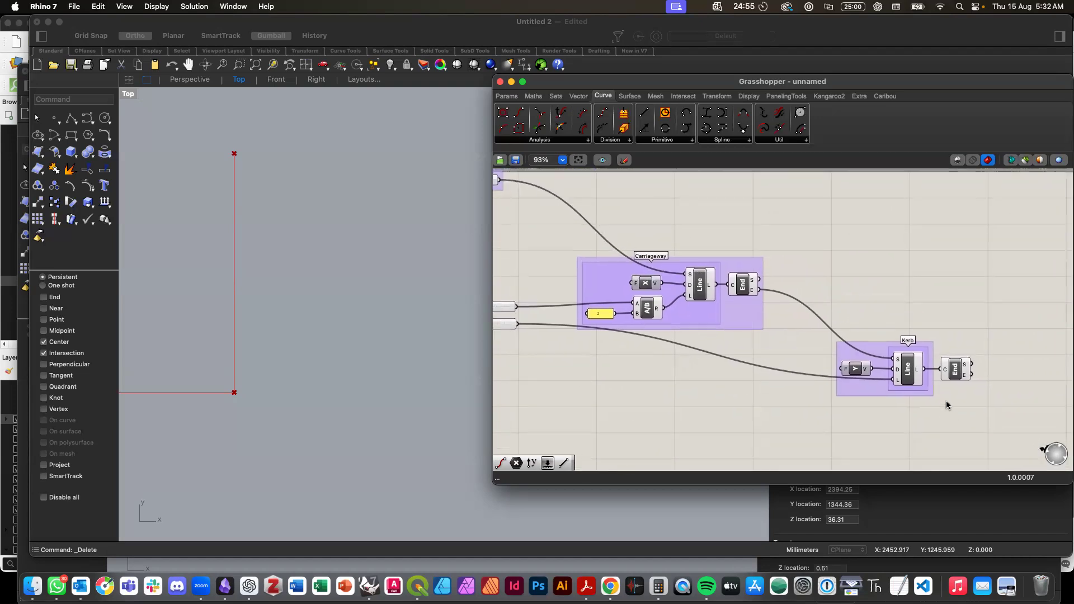
{"action": "left_click", "coordinate": [953, 375]}
{"action": "left_click_drag", "start_coordinate": [805, 322], "coordinate": [982, 412]}
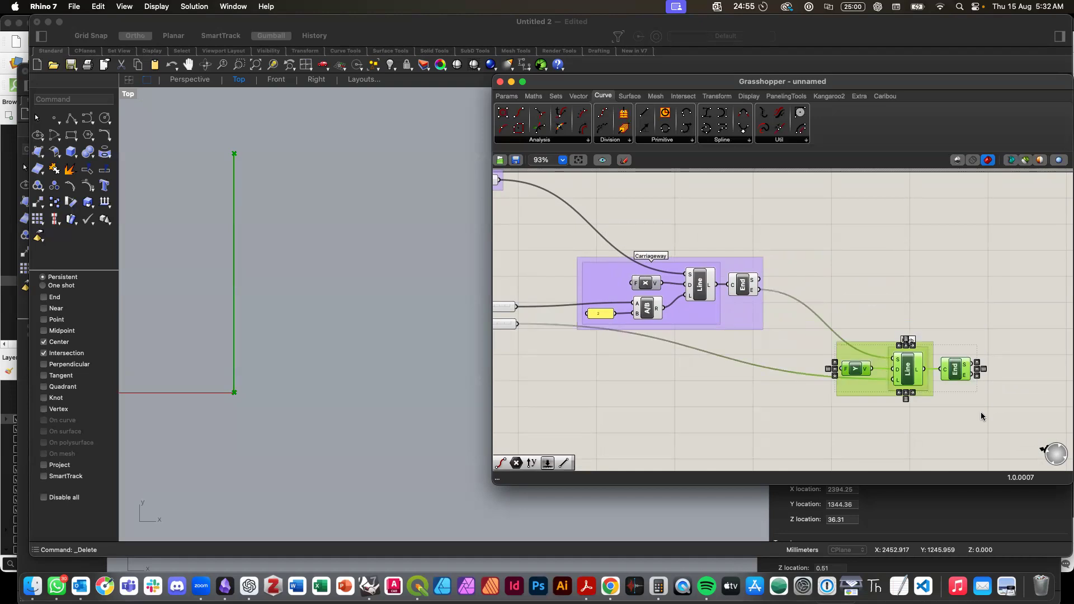
{"action": "key", "text": "ctrl+g"}
{"action": "left_click", "coordinate": [962, 416]}
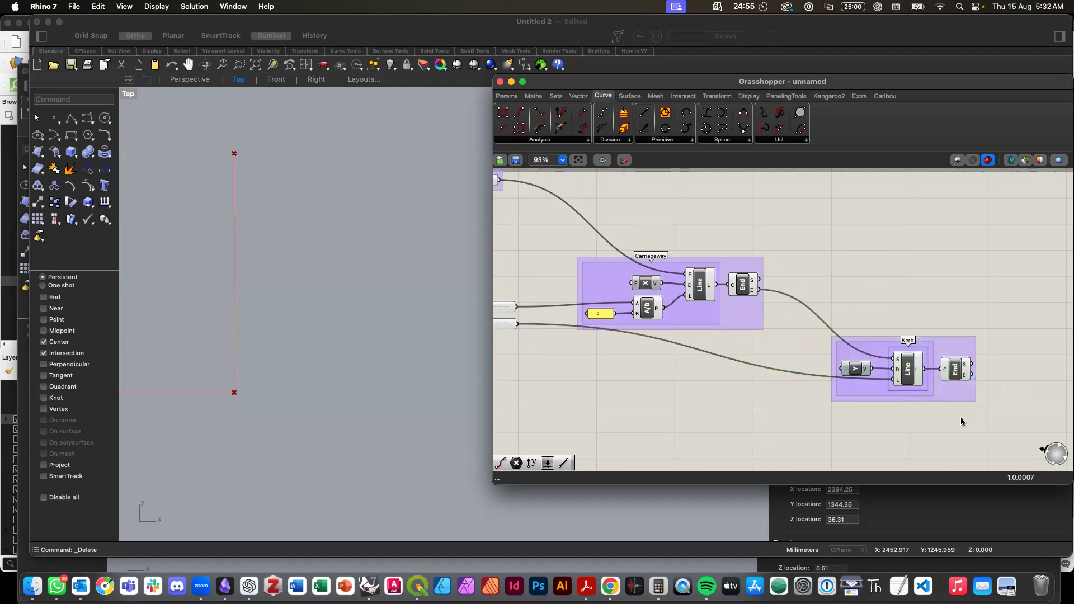
Step: Examine the carriageway and kerb lines in the Top viewport and review how the centre point and sliders feed both groups
{"action": "scroll", "coordinate": [955, 416], "scroll_direction": "down", "scroll_amount": 2}
{"action": "scroll", "coordinate": [956, 416], "scroll_direction": "down", "scroll_amount": 1}
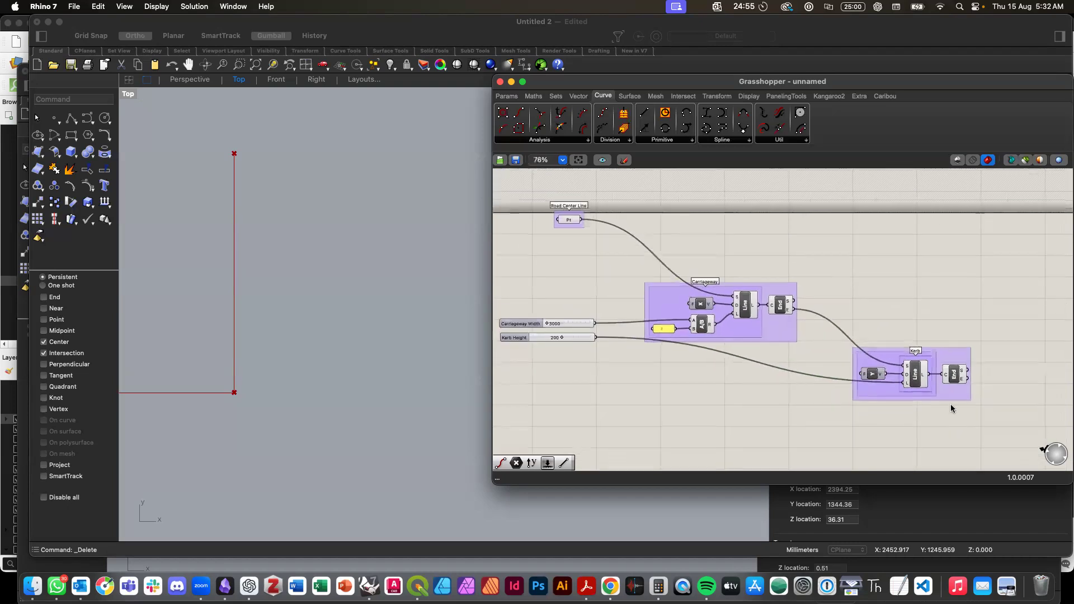
{"action": "left_click", "coordinate": [294, 295]}
{"action": "scroll", "coordinate": [253, 306], "scroll_direction": "down", "scroll_amount": 5}
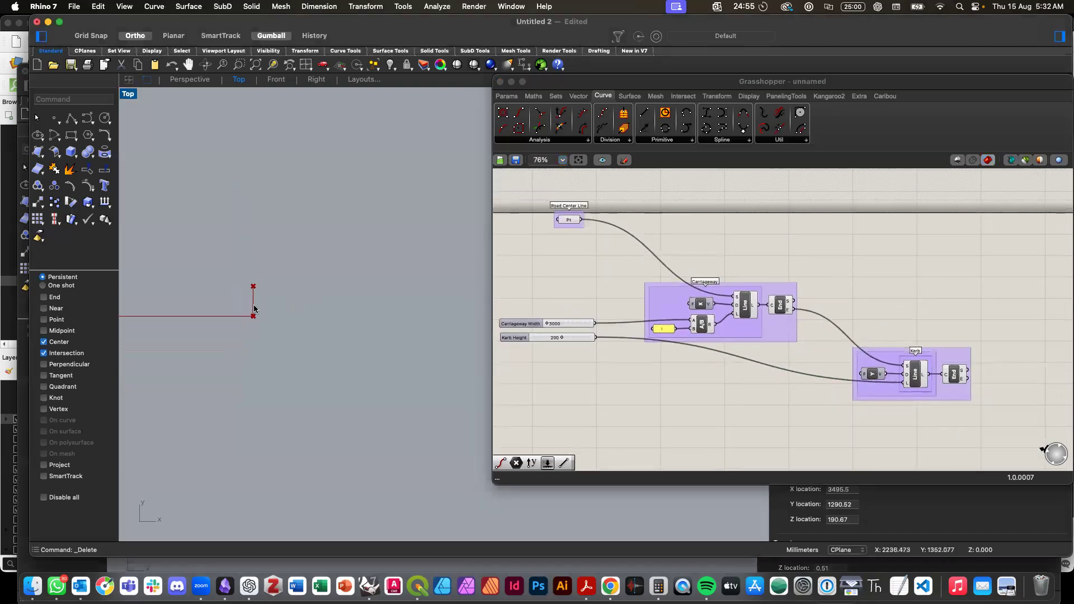
{"action": "scroll", "coordinate": [253, 306], "scroll_direction": "down", "scroll_amount": 3}
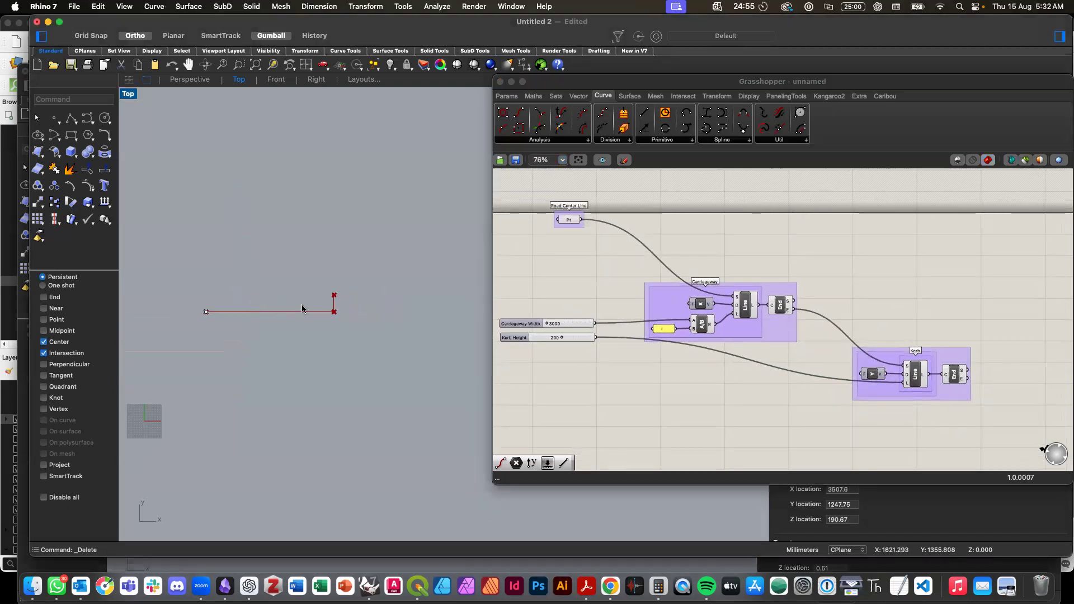
{"action": "left_click", "coordinate": [892, 415]}
{"action": "scroll", "coordinate": [891, 415], "scroll_direction": "right", "scroll_amount": 5}
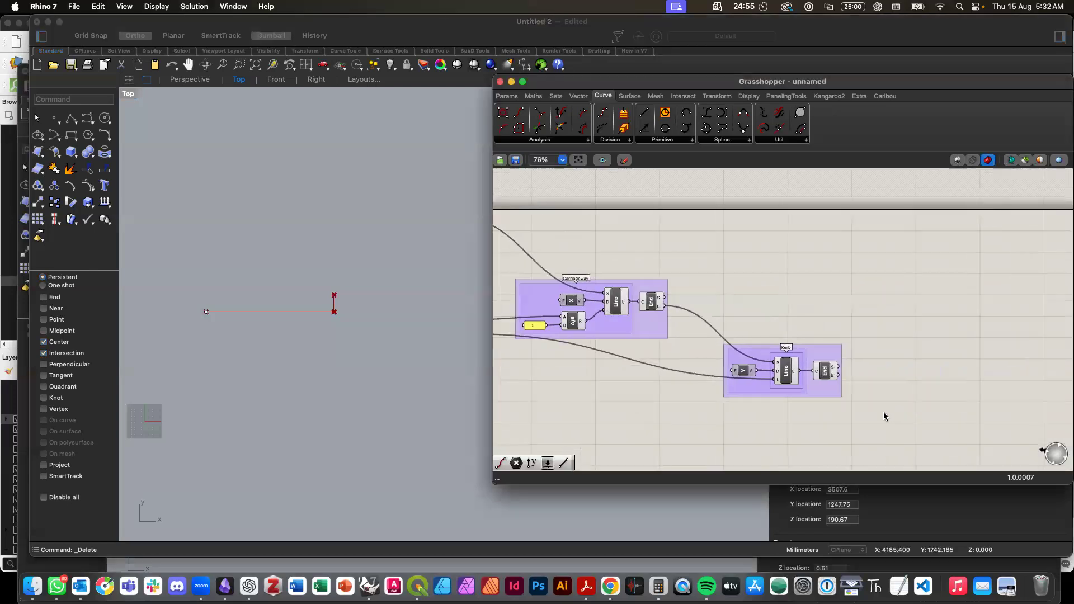
{"action": "scroll", "coordinate": [717, 367], "scroll_direction": "left", "scroll_amount": 5}
{"action": "scroll", "coordinate": [717, 367], "scroll_direction": "up", "scroll_amount": 2}
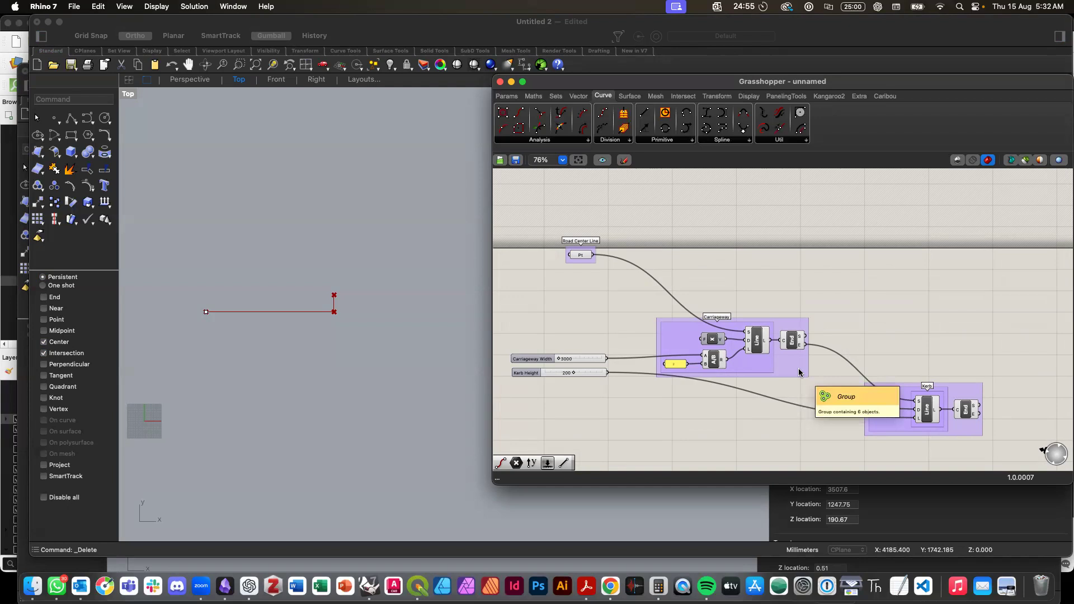
{"action": "scroll", "coordinate": [692, 338], "scroll_direction": "up", "scroll_amount": 5}
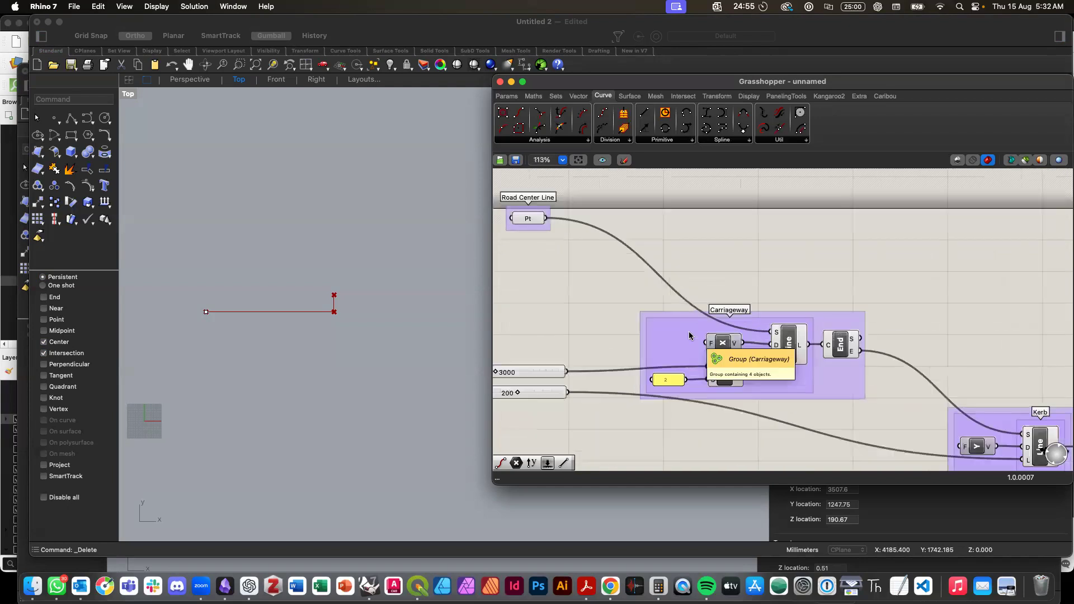
{"action": "right_click_drag", "start_coordinate": [733, 375], "coordinate": [758, 368]}
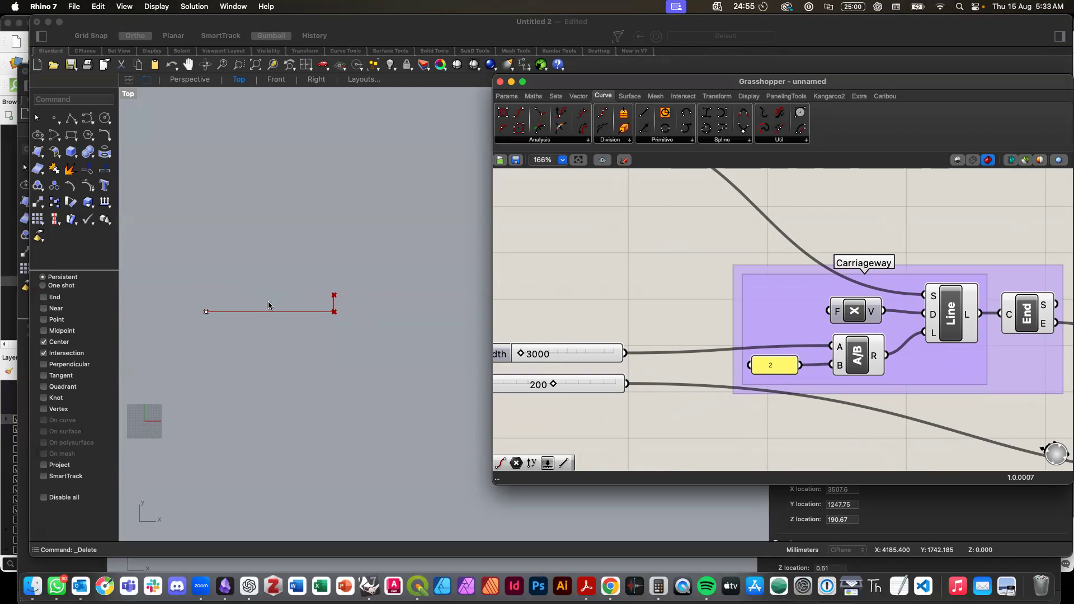
{"action": "scroll", "coordinate": [632, 367], "scroll_direction": "up", "scroll_amount": 5}
{"action": "scroll", "coordinate": [633, 368], "scroll_direction": "left", "scroll_amount": 5}
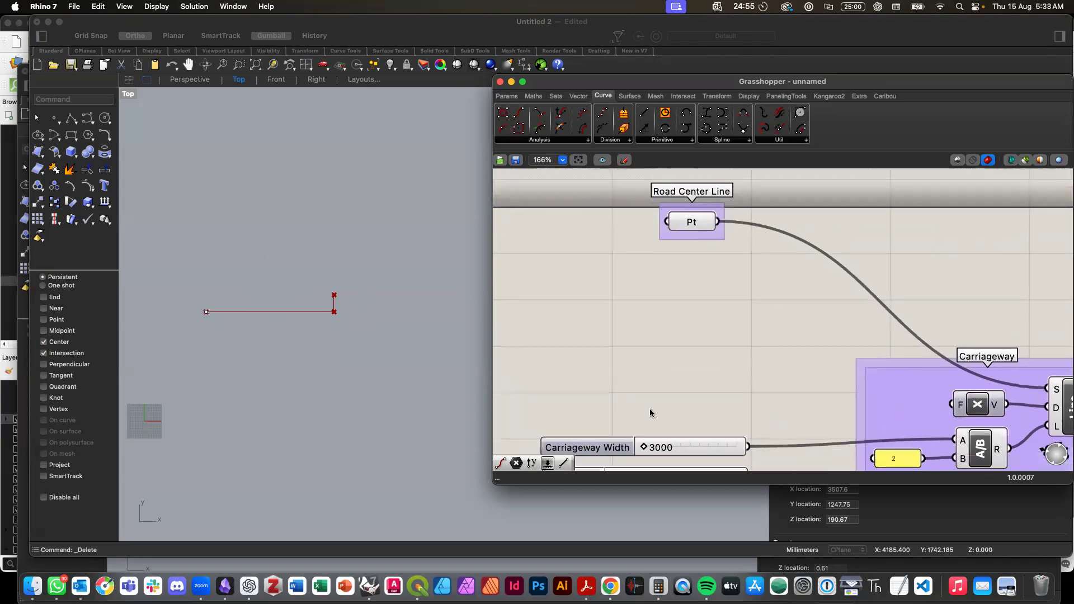
{"action": "scroll", "coordinate": [666, 425], "scroll_direction": "down", "scroll_amount": 5}
{"action": "scroll", "coordinate": [666, 425], "scroll_direction": "right", "scroll_amount": 2}
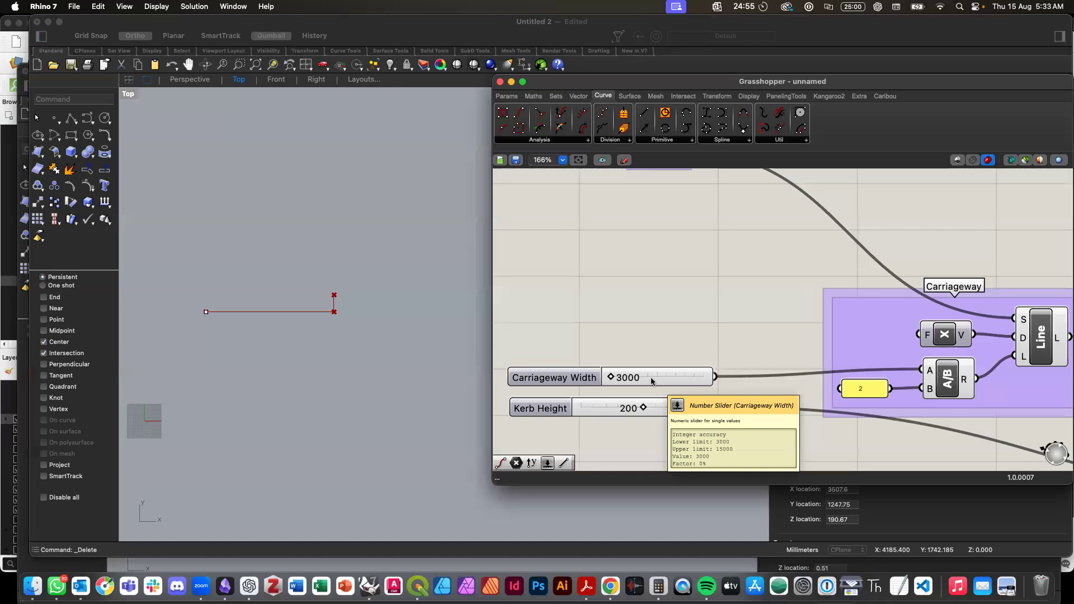
{"action": "scroll", "coordinate": [800, 367], "scroll_direction": "down", "scroll_amount": 1}
{"action": "scroll", "coordinate": [800, 367], "scroll_direction": "right", "scroll_amount": 1}
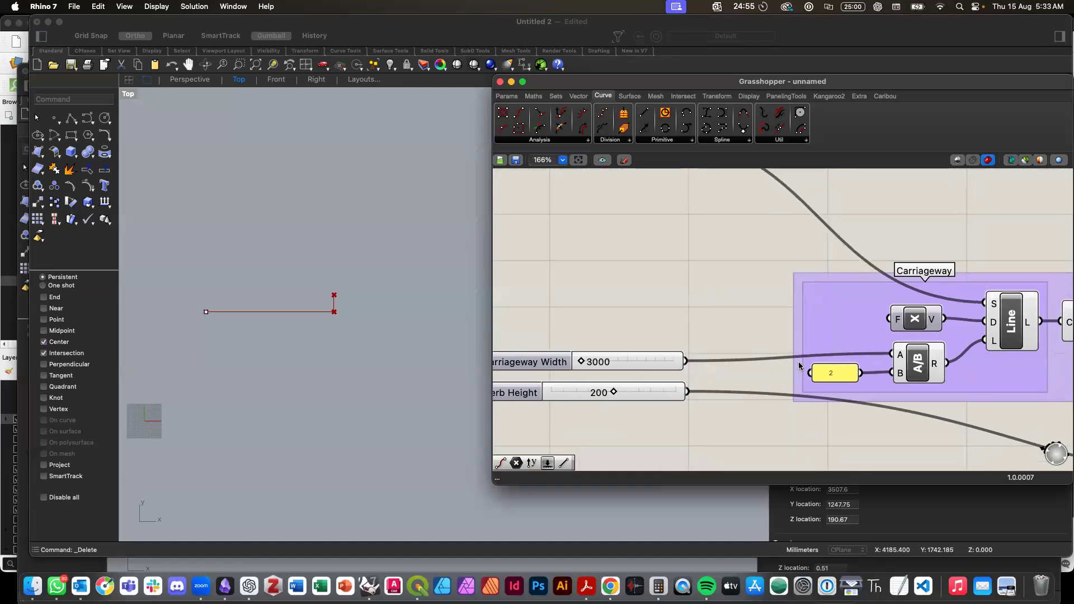
{"action": "scroll", "coordinate": [800, 366], "scroll_direction": "down", "scroll_amount": 5}
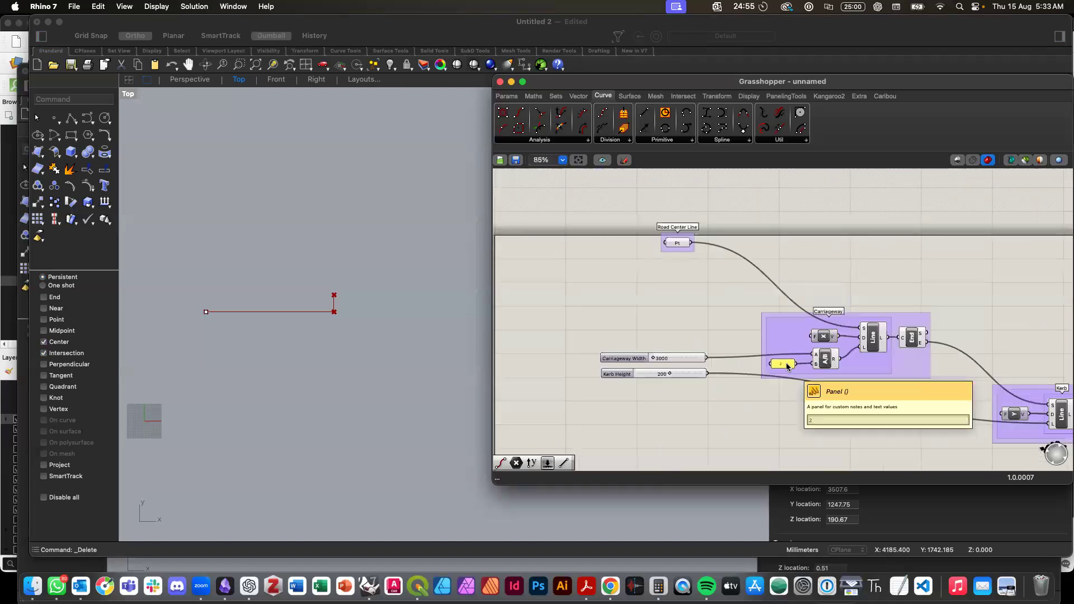
{"action": "scroll", "coordinate": [788, 364], "scroll_direction": "right", "scroll_amount": 1}
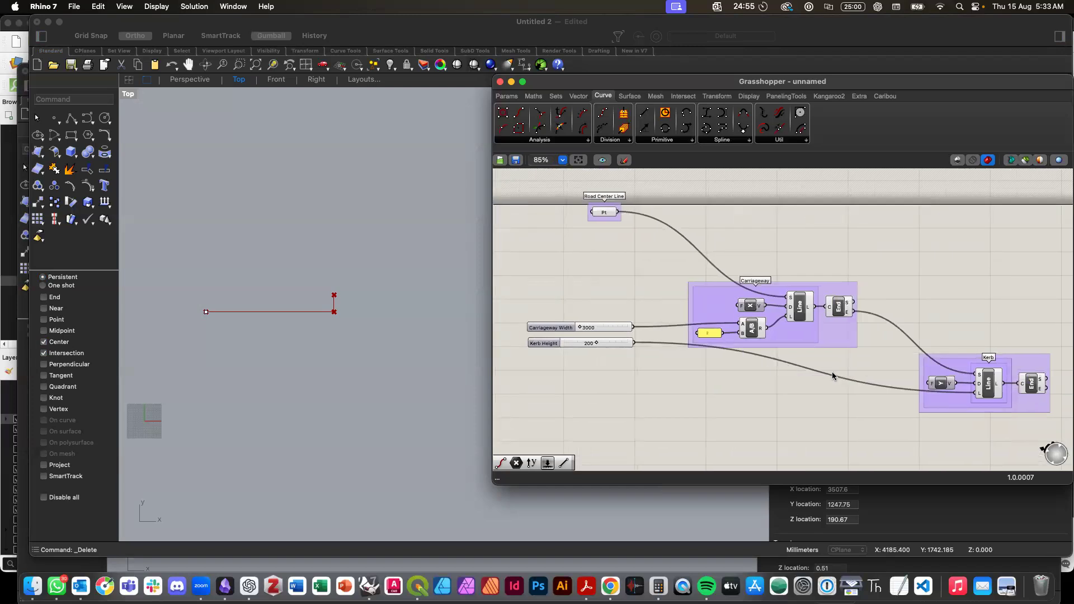
{"action": "scroll", "coordinate": [833, 376], "scroll_direction": "right", "scroll_amount": 2}
{"action": "scroll", "coordinate": [832, 376], "scroll_direction": "up", "scroll_amount": 1}
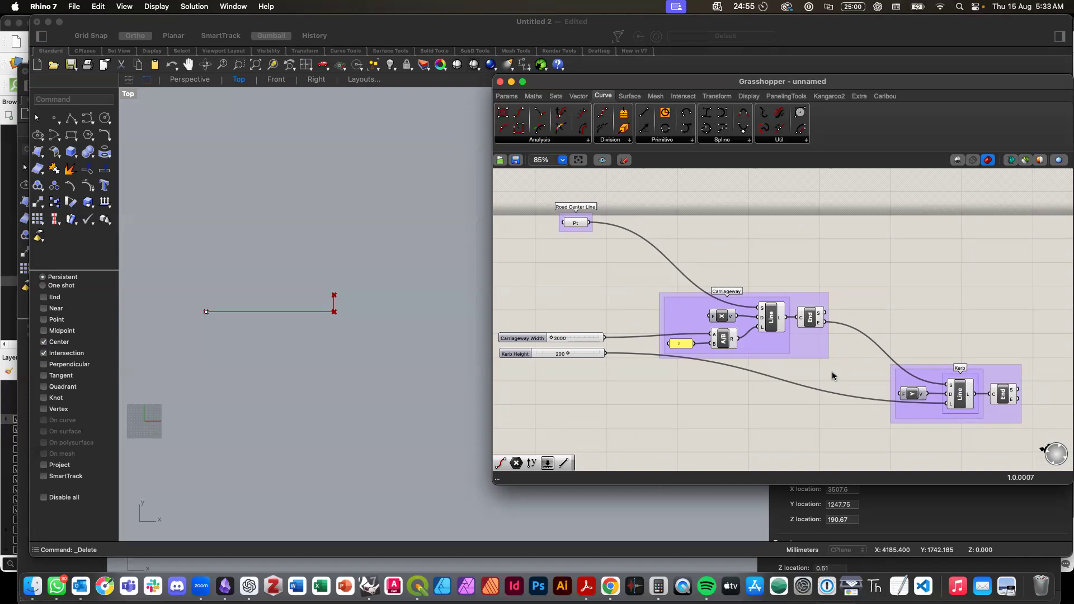
{"action": "scroll", "coordinate": [830, 358], "scroll_direction": "right", "scroll_amount": 1}
{"action": "scroll", "coordinate": [830, 358], "scroll_direction": "down", "scroll_amount": 1}
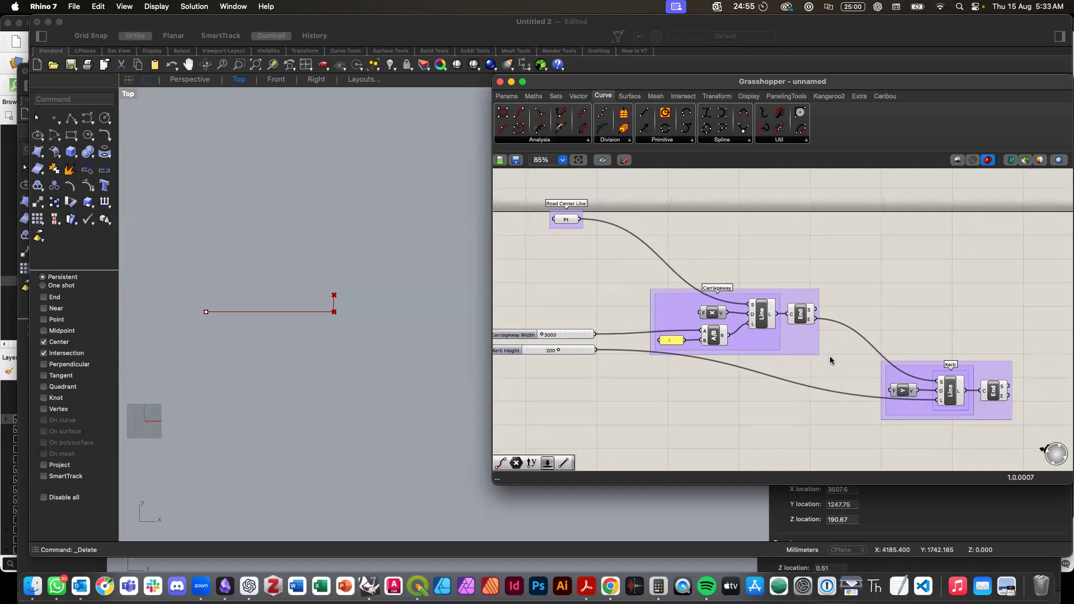
{"action": "scroll", "coordinate": [810, 361], "scroll_direction": "down", "scroll_amount": 3}
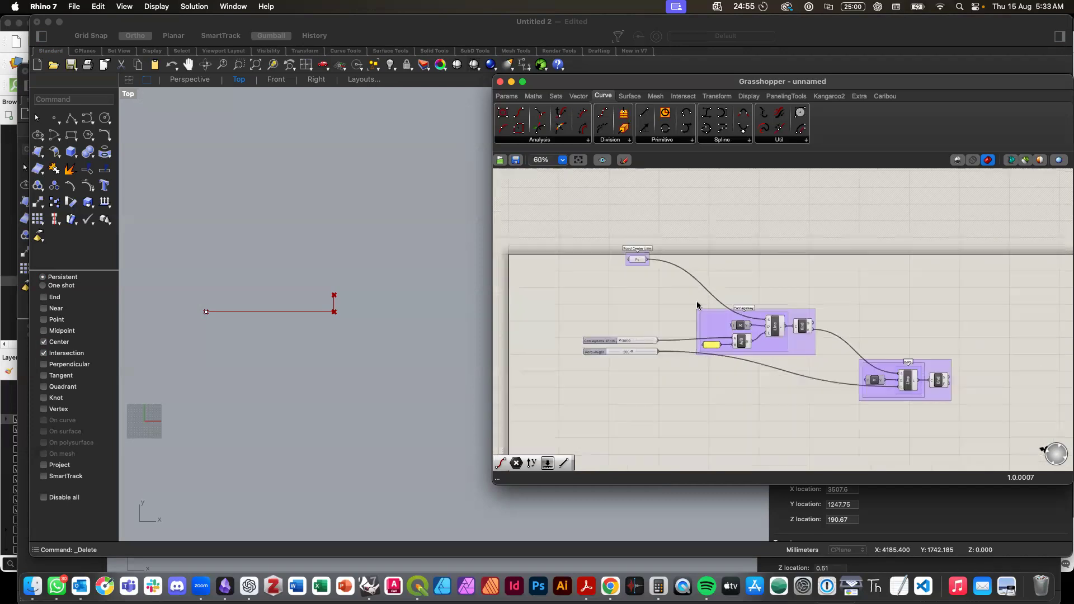
Step: Make room below the Carriageway Width slider and duplicate it together with the whole Carriageway group, including its End Points component
{"action": "scroll", "coordinate": [636, 311], "scroll_direction": "up", "scroll_amount": 4}
{"action": "left_click_drag", "start_coordinate": [552, 389], "coordinate": [552, 423]}
{"action": "scroll", "coordinate": [551, 424], "scroll_direction": "down", "scroll_amount": 1}
{"action": "scroll", "coordinate": [551, 424], "scroll_direction": "down", "scroll_amount": 2}
{"action": "left_click_drag", "start_coordinate": [516, 329], "coordinate": [847, 418]}
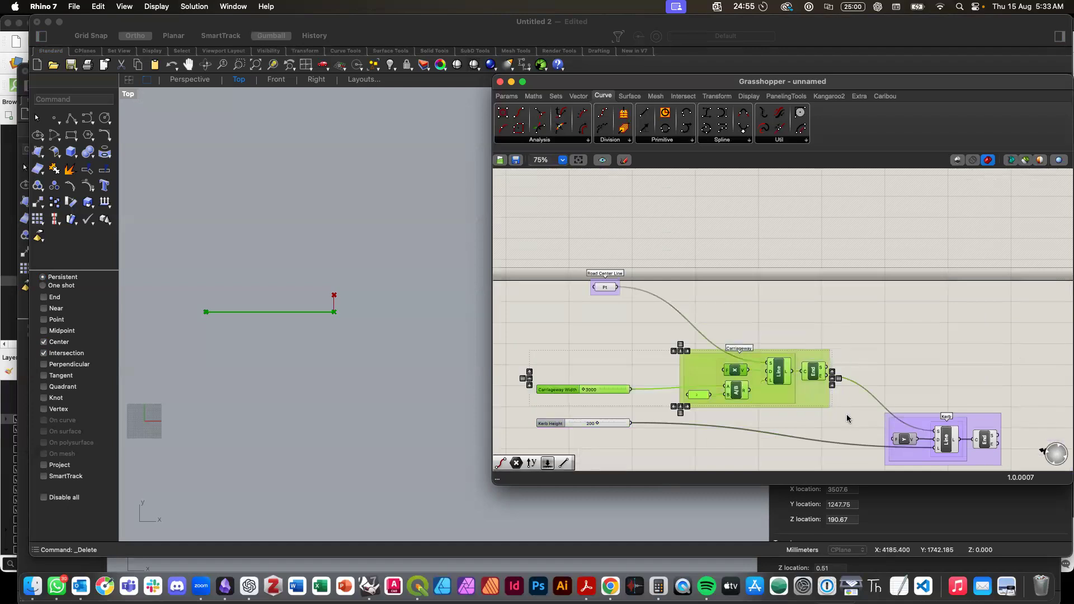
{"action": "key", "text": "super+v"}
{"action": "right_click_drag", "start_coordinate": [847, 419], "coordinate": [783, 371]}
{"action": "left_click", "coordinate": [586, 378]}
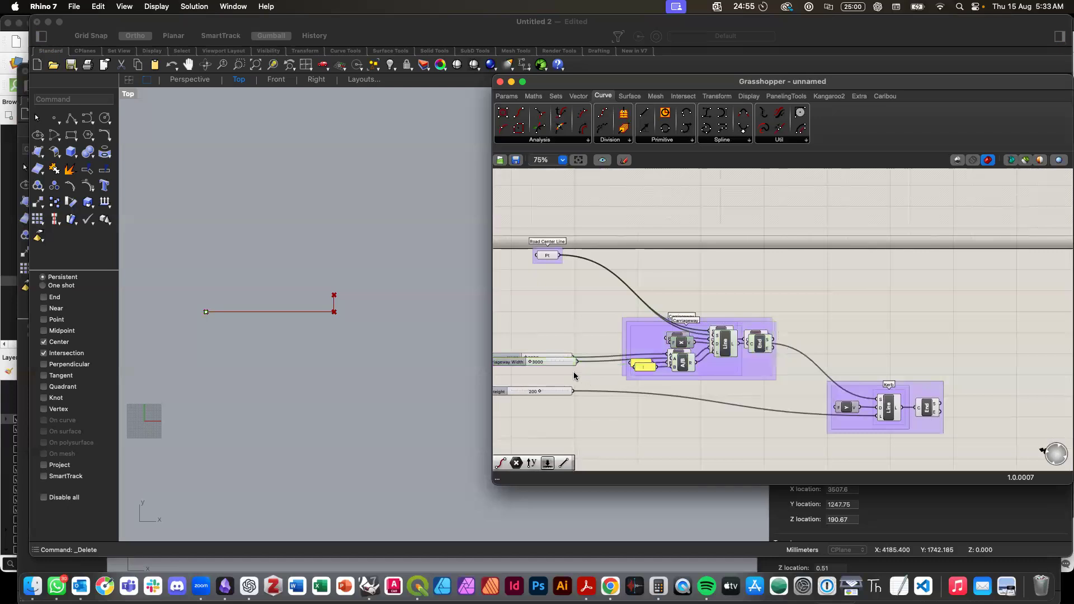
Step: Stack the Kerb Height slider directly below the Carriageway Width slider, with the duplicated Carriageway Width slider beneath it
{"action": "scroll", "coordinate": [572, 370], "scroll_direction": "left", "scroll_amount": 3}
{"action": "left_click", "coordinate": [566, 366]}
{"action": "left_click_drag", "start_coordinate": [566, 366], "coordinate": [566, 428]}
{"action": "left_click_drag", "start_coordinate": [556, 391], "coordinate": [557, 374]}
{"action": "left_click_drag", "start_coordinate": [564, 428], "coordinate": [558, 384]}
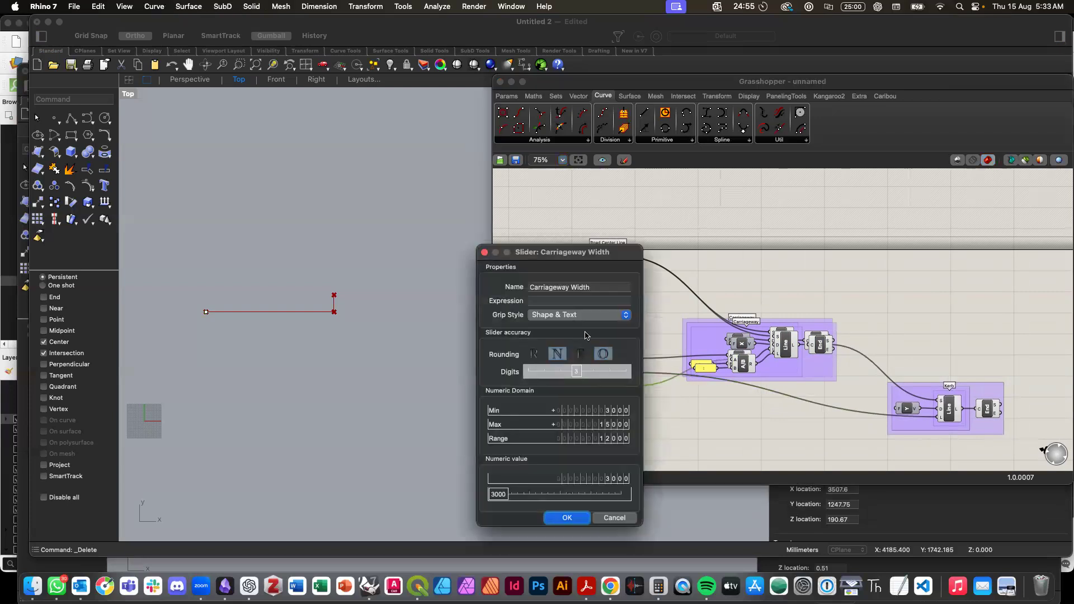
Step: Rename the duplicated Carriageway Width slider to Verge Width
{"action": "left_click", "coordinate": [557, 288]}
{"action": "type", "text": "Verge"}
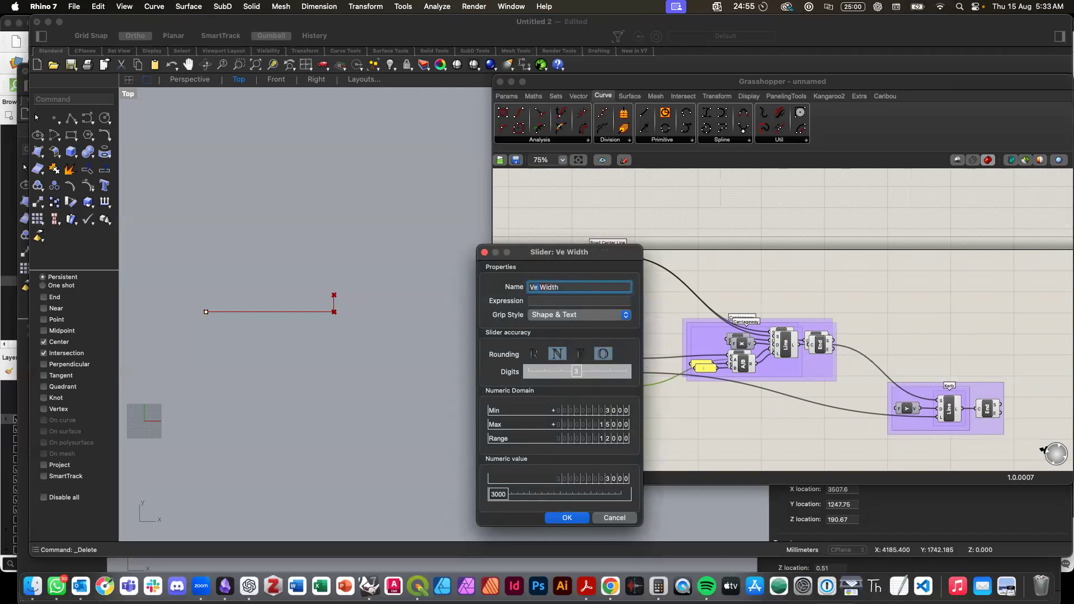
{"action": "left_click", "coordinate": [568, 516]}
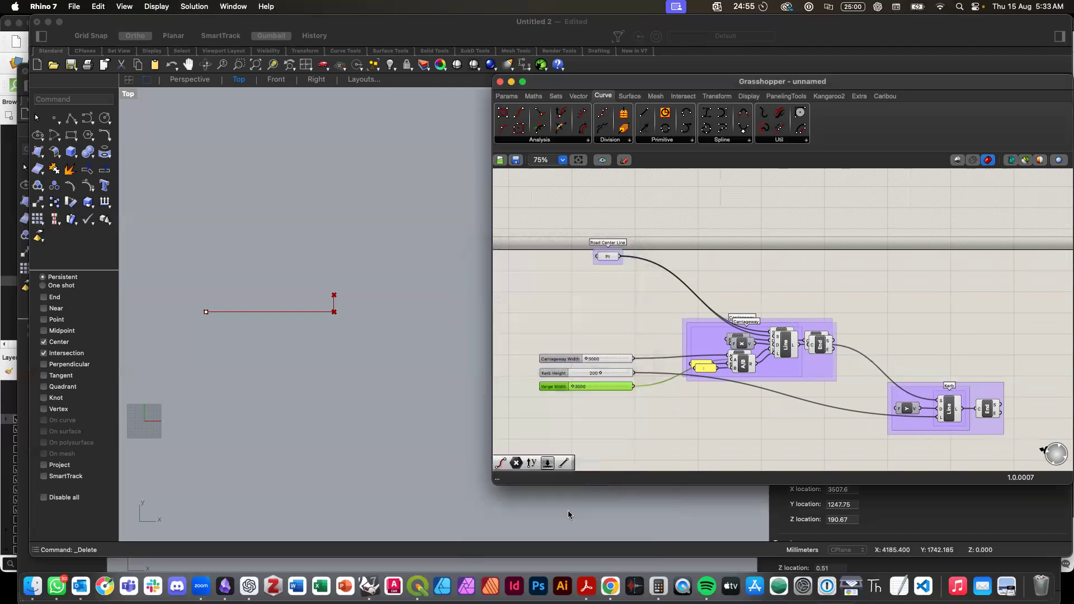
{"action": "left_click", "coordinate": [674, 441]}
Step: Move the duplicated Carriageway group to the far side of the Kerb group and raise the Kerb group nearly level with both Carriageway groups
{"action": "scroll", "coordinate": [674, 441], "scroll_direction": "right", "scroll_amount": 1}
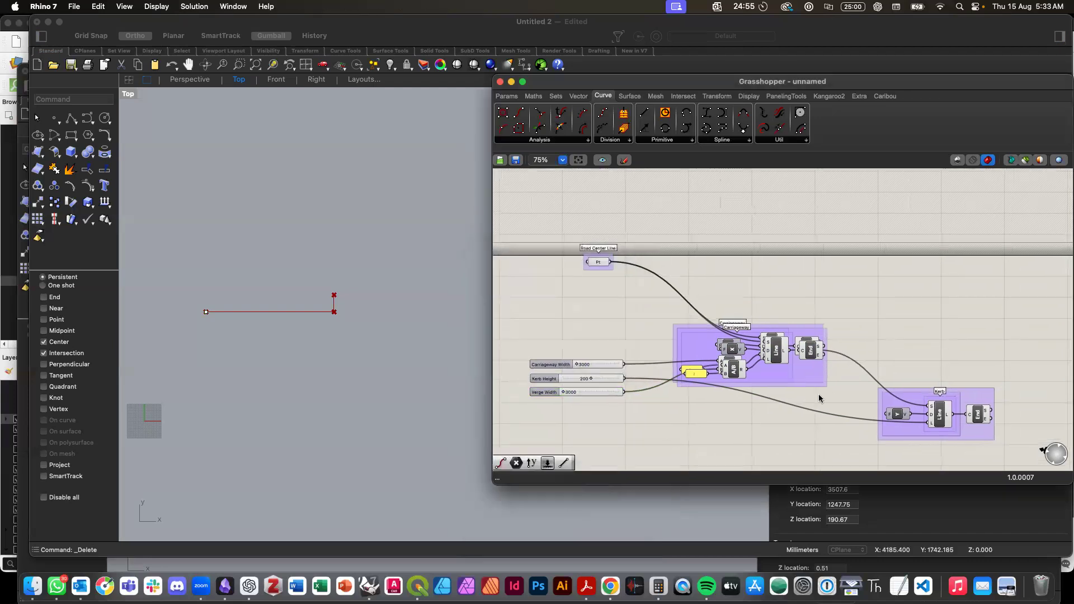
{"action": "left_click_drag", "start_coordinate": [806, 379], "coordinate": [990, 376]}
{"action": "scroll", "coordinate": [989, 376], "scroll_direction": "down", "scroll_amount": 1}
{"action": "left_click", "coordinate": [851, 412]}
{"action": "left_click_drag", "start_coordinate": [852, 412], "coordinate": [850, 379]}
{"action": "scroll", "coordinate": [875, 381], "scroll_direction": "right", "scroll_amount": 1}
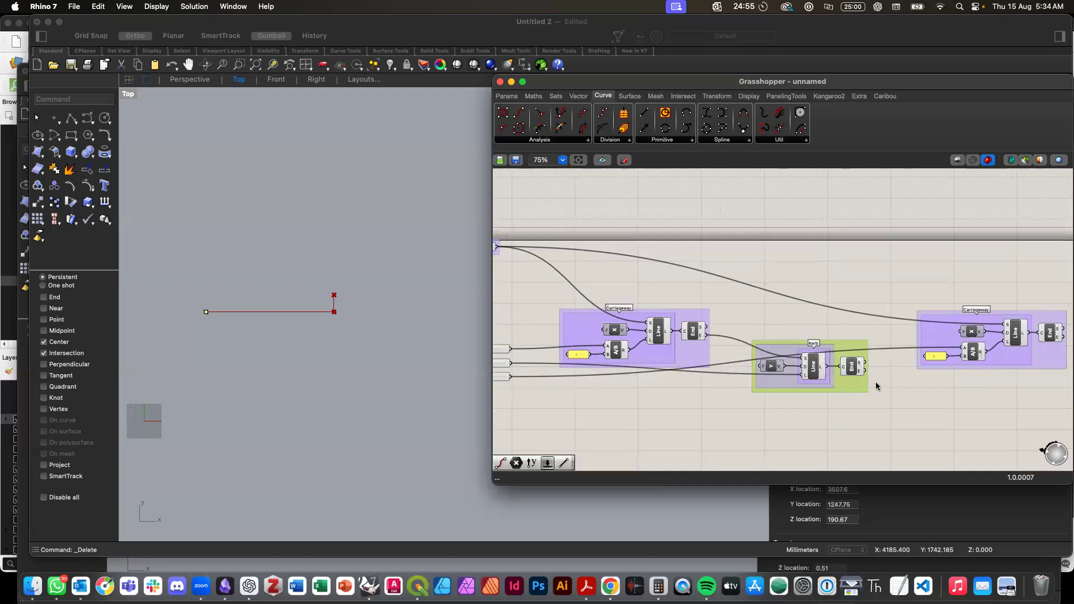
Step: Move the duplicated Carriageway group closer to the Kerb group and delete its Division component and the value panel feeding it
{"action": "scroll", "coordinate": [876, 386], "scroll_direction": "right", "scroll_amount": 1}
{"action": "left_click_drag", "start_coordinate": [1017, 351], "coordinate": [993, 373]}
{"action": "left_click", "coordinate": [925, 371]}
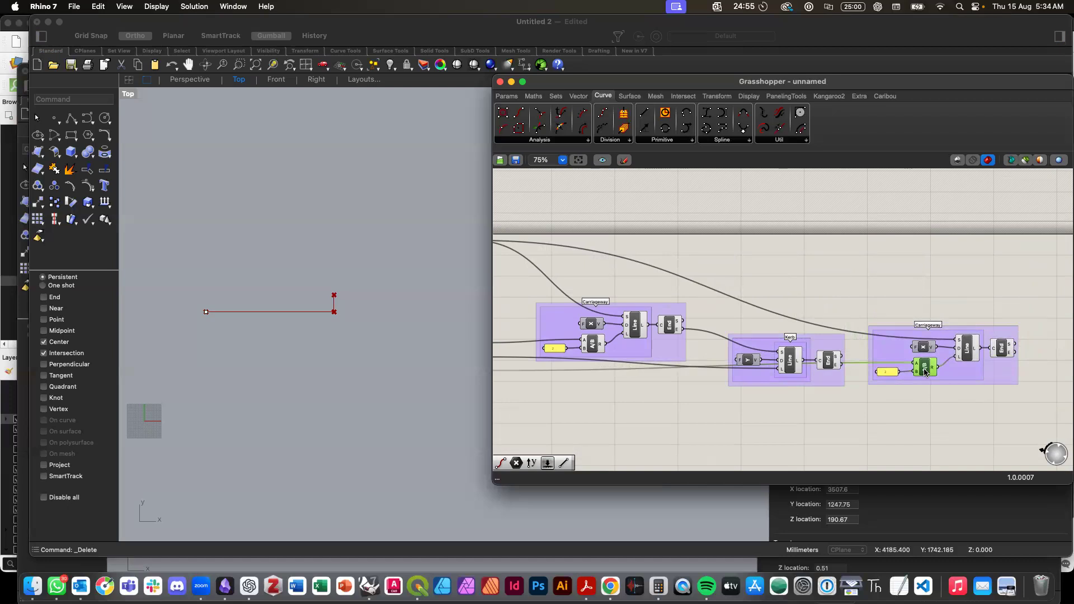
{"action": "key", "text": "BackSpace"}
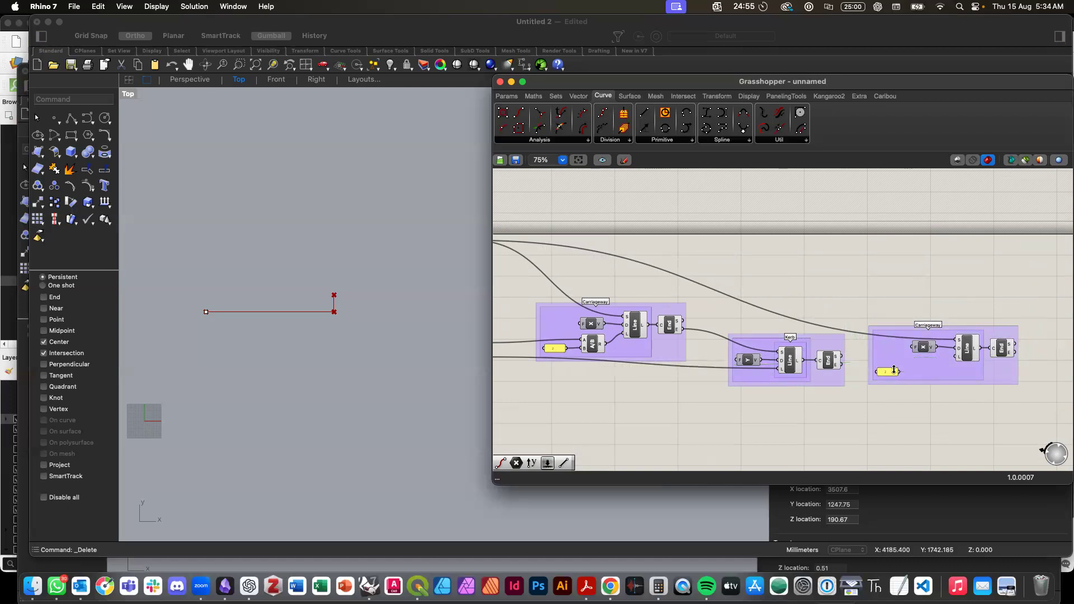
{"action": "left_click", "coordinate": [890, 373]}
{"action": "key", "text": "BackSpace"}
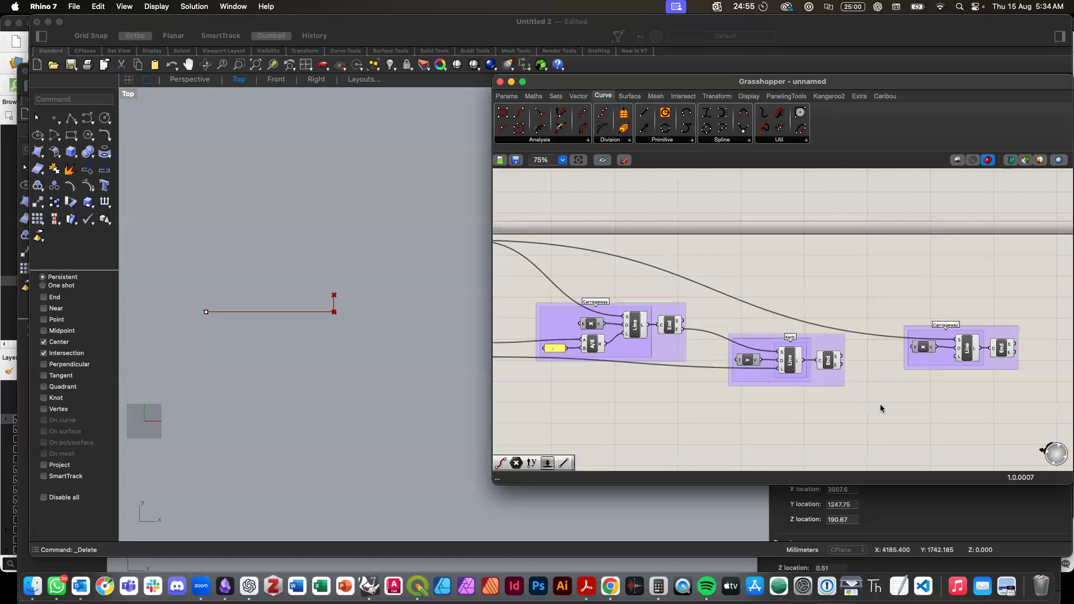
Step: Connect the Kerb group's end point to the start input of the duplicated Carriageway line and lower that group's Unit X component
{"action": "scroll", "coordinate": [880, 411], "scroll_direction": "left", "scroll_amount": 5}
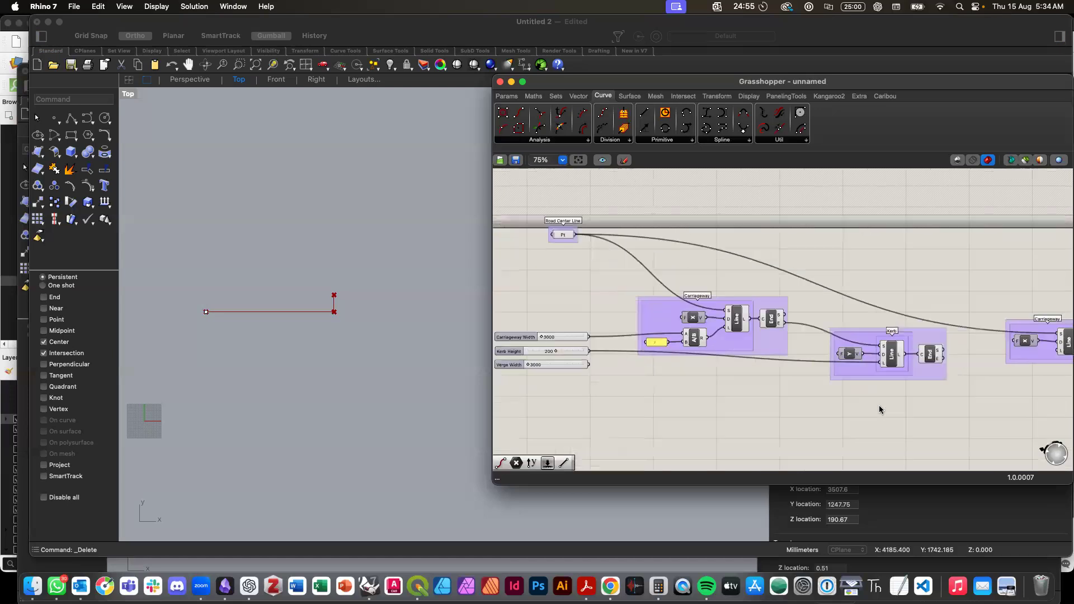
{"action": "scroll", "coordinate": [880, 409], "scroll_direction": "right", "scroll_amount": 3}
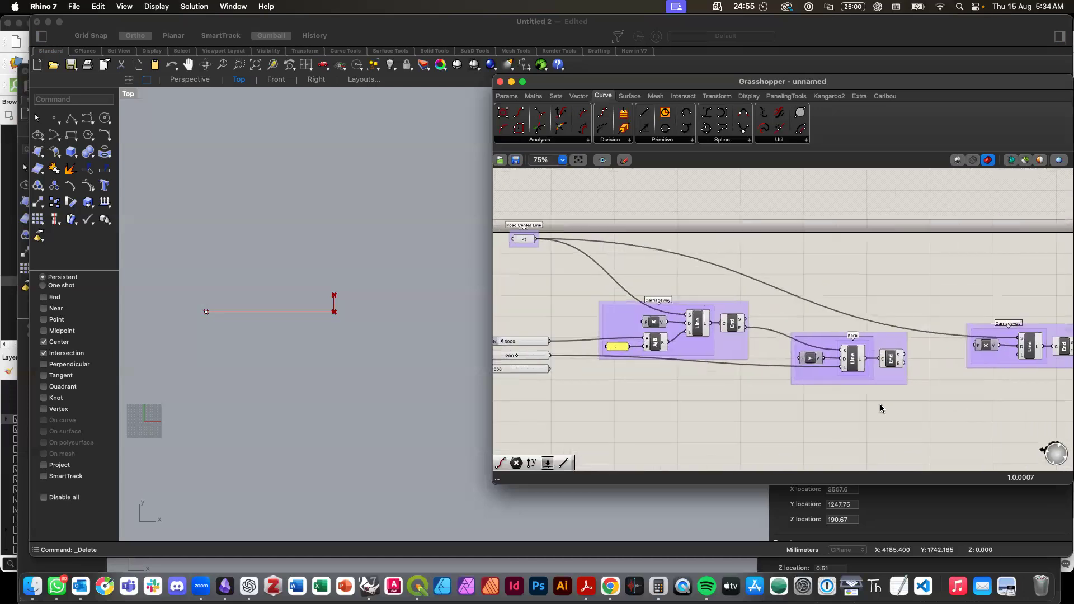
{"action": "left_click_drag", "start_coordinate": [905, 363], "coordinate": [1014, 337]}
{"action": "scroll", "coordinate": [988, 390], "scroll_direction": "right", "scroll_amount": 3}
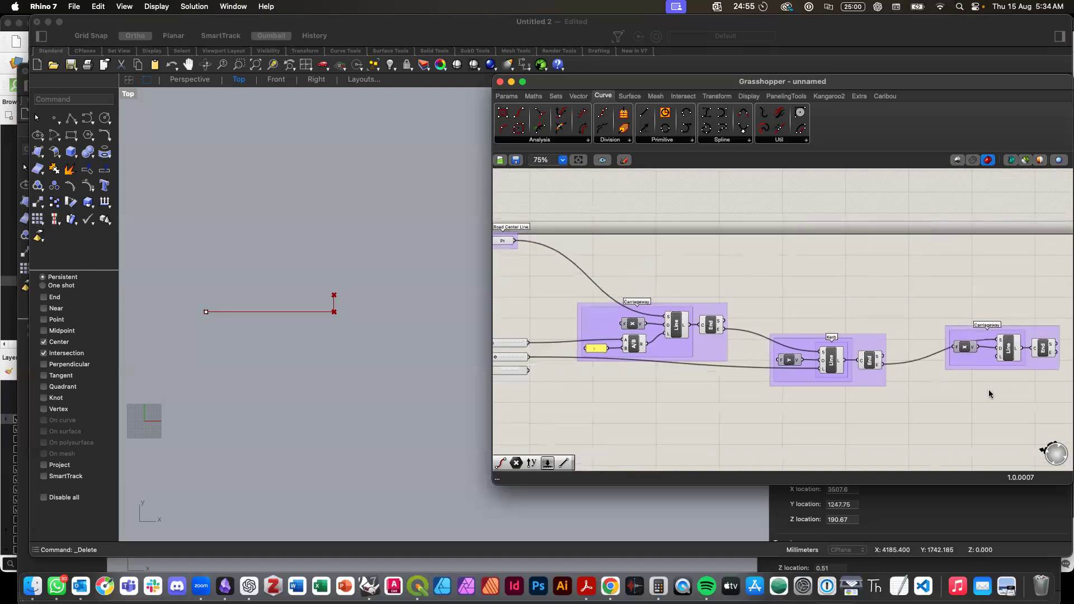
{"action": "left_click_drag", "start_coordinate": [943, 363], "coordinate": [942, 376]}
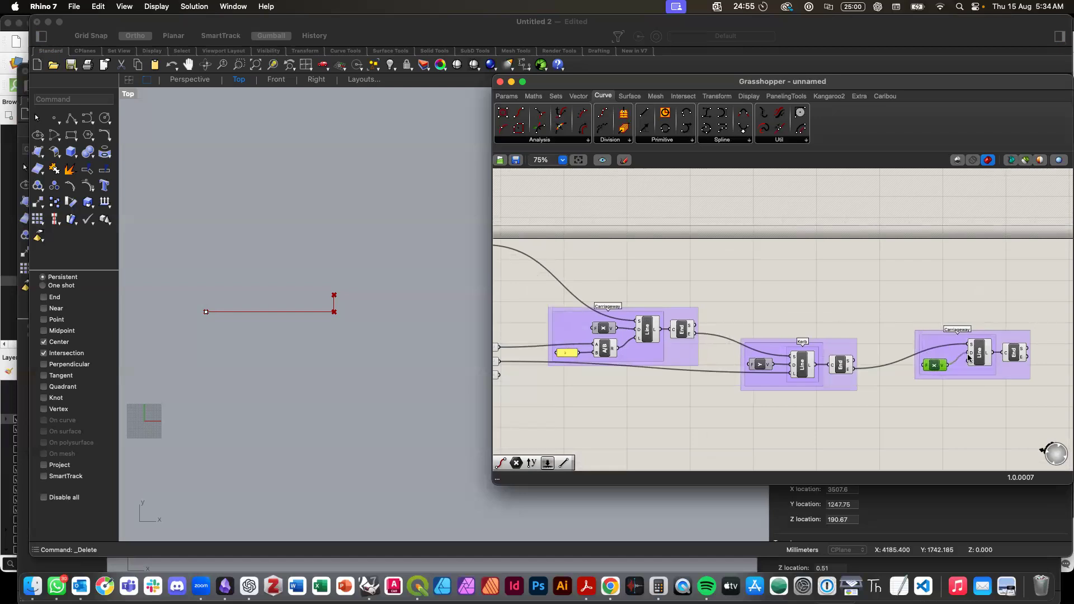
Step: Rename the duplicated Carriageway group as Verge
{"action": "right_click", "coordinate": [995, 336]}
{"action": "left_click", "coordinate": [1002, 312]}
{"action": "right_click", "coordinate": [956, 338]}
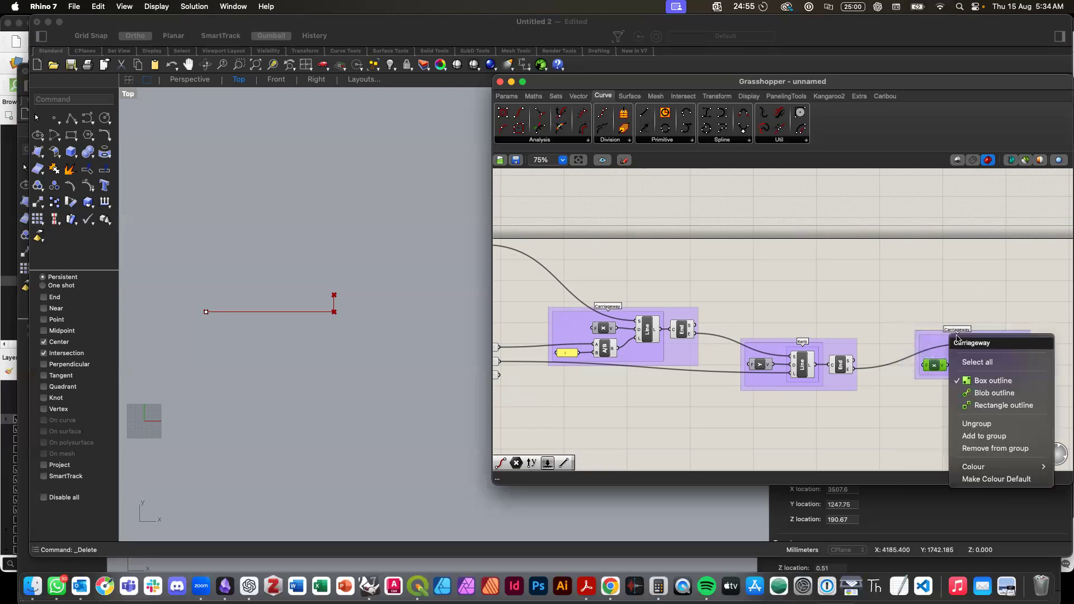
{"action": "double_click", "coordinate": [965, 343]}
{"action": "type", "text": "Verge"}
{"action": "key", "text": "Return"}
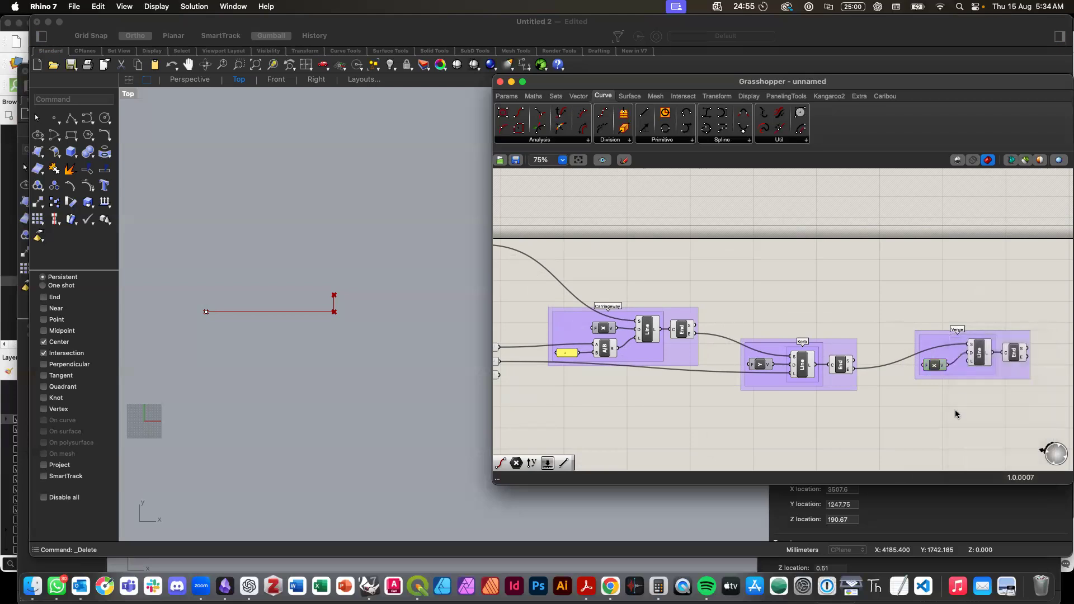
Step: Connect the Verge Width slider to the length input of the Verge group's line
{"action": "scroll", "coordinate": [954, 409], "scroll_direction": "down", "scroll_amount": 2}
{"action": "scroll", "coordinate": [903, 384], "scroll_direction": "up", "scroll_amount": 1}
{"action": "scroll", "coordinate": [904, 384], "scroll_direction": "left", "scroll_amount": 2}
{"action": "left_click_drag", "start_coordinate": [588, 357], "coordinate": [880, 345]}
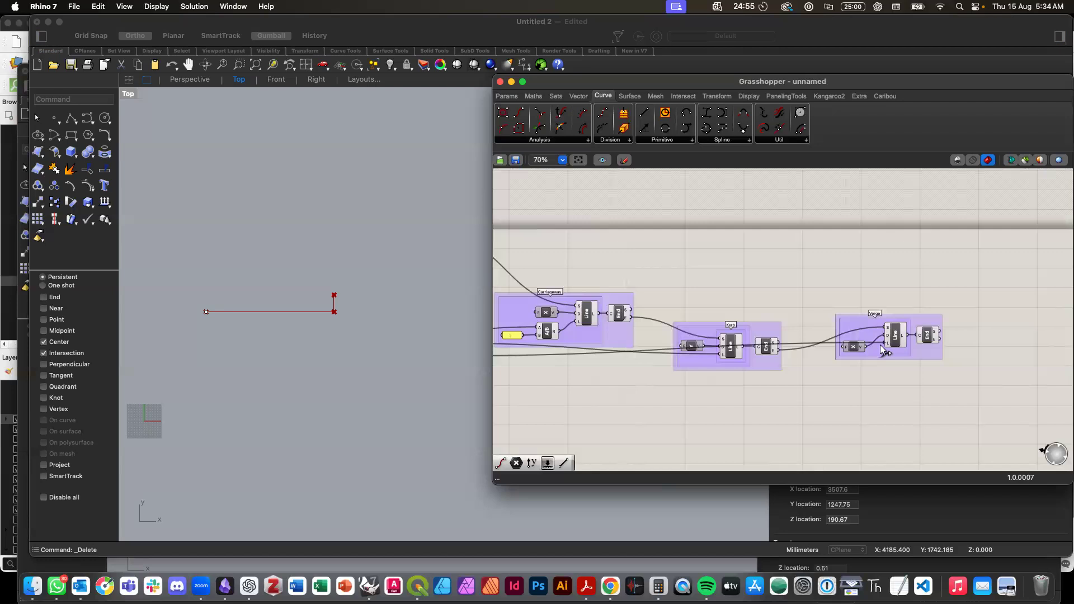
{"action": "left_click", "coordinate": [428, 329]}
{"action": "scroll", "coordinate": [428, 329], "scroll_direction": "down", "scroll_amount": 3}
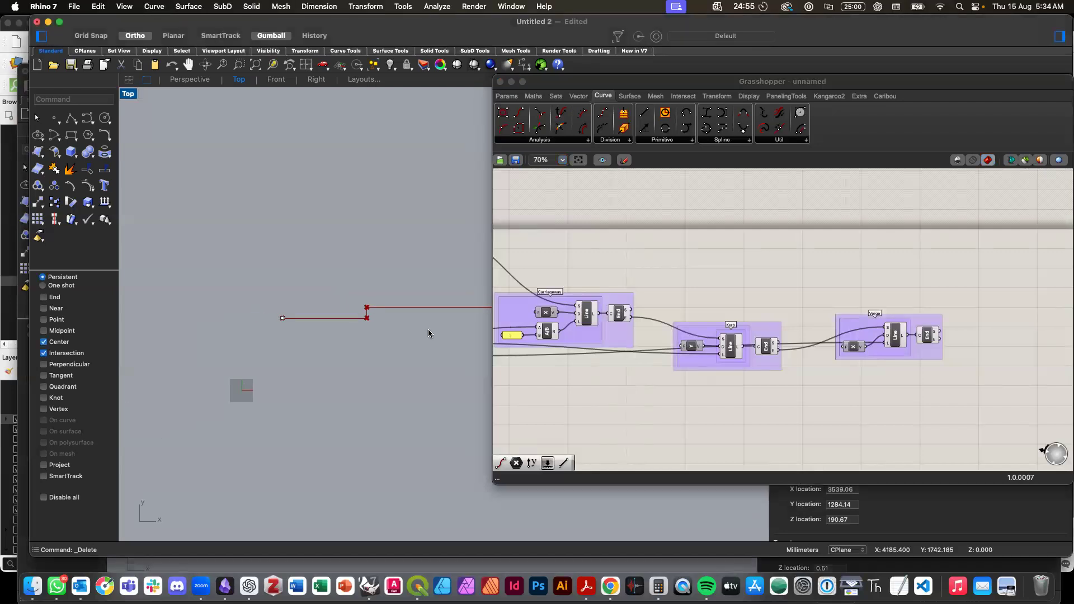
{"action": "scroll", "coordinate": [425, 329], "scroll_direction": "right", "scroll_amount": 2}
{"action": "scroll", "coordinate": [580, 370], "scroll_direction": "left", "scroll_amount": 5}
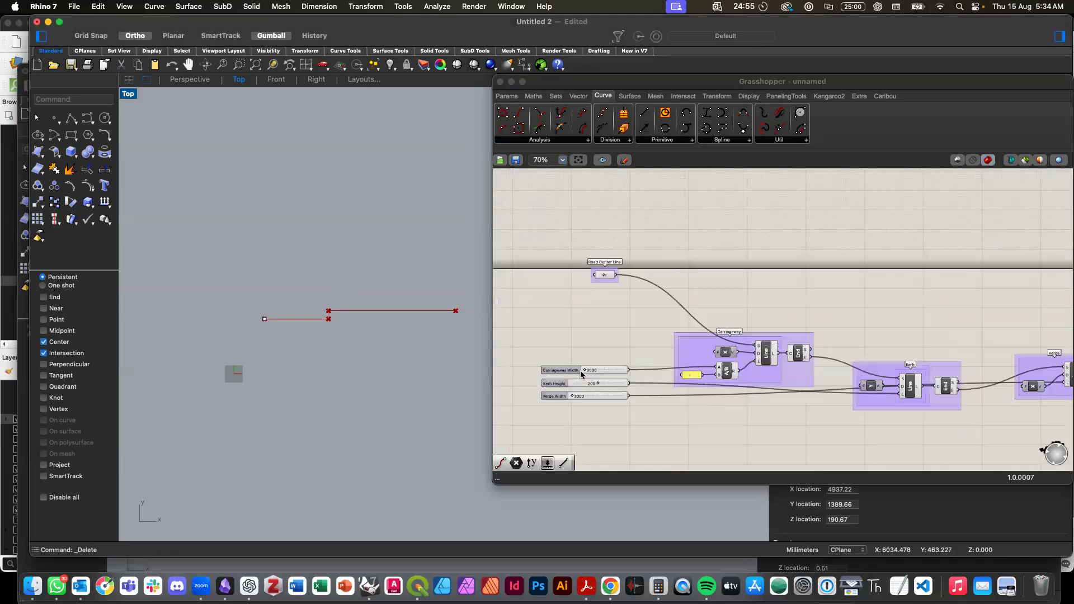
{"action": "scroll", "coordinate": [591, 417], "scroll_direction": "left", "scroll_amount": 3}
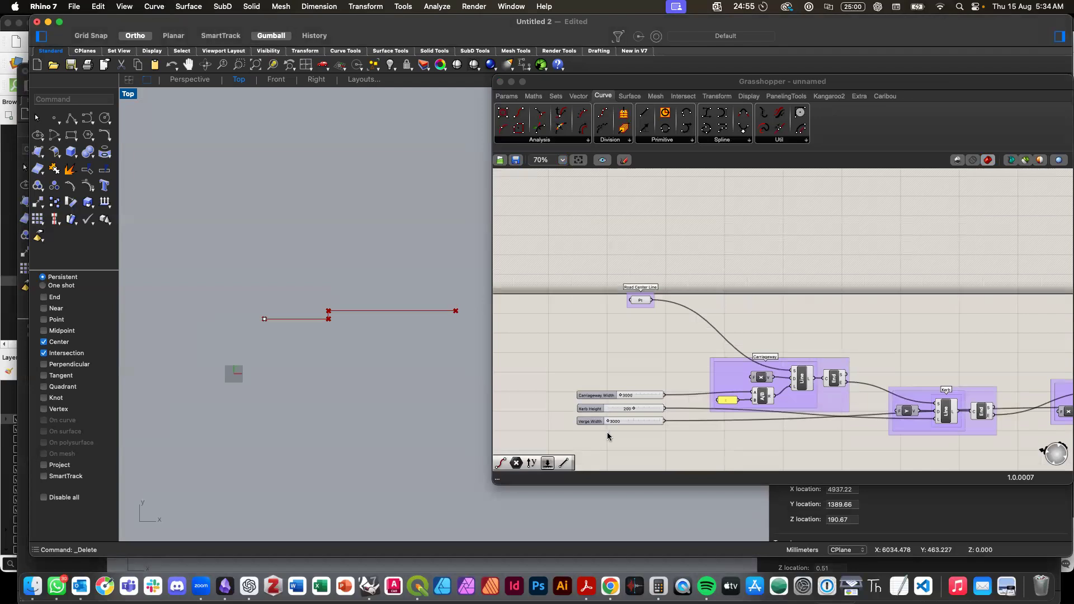
Step: Cascade the Kerb and Verge groups diagonally below the Carriageway group and lower the Road Center Line point to just above the sliders
{"action": "left_click", "coordinate": [607, 433]}
{"action": "scroll", "coordinate": [609, 438], "scroll_direction": "up", "scroll_amount": 3}
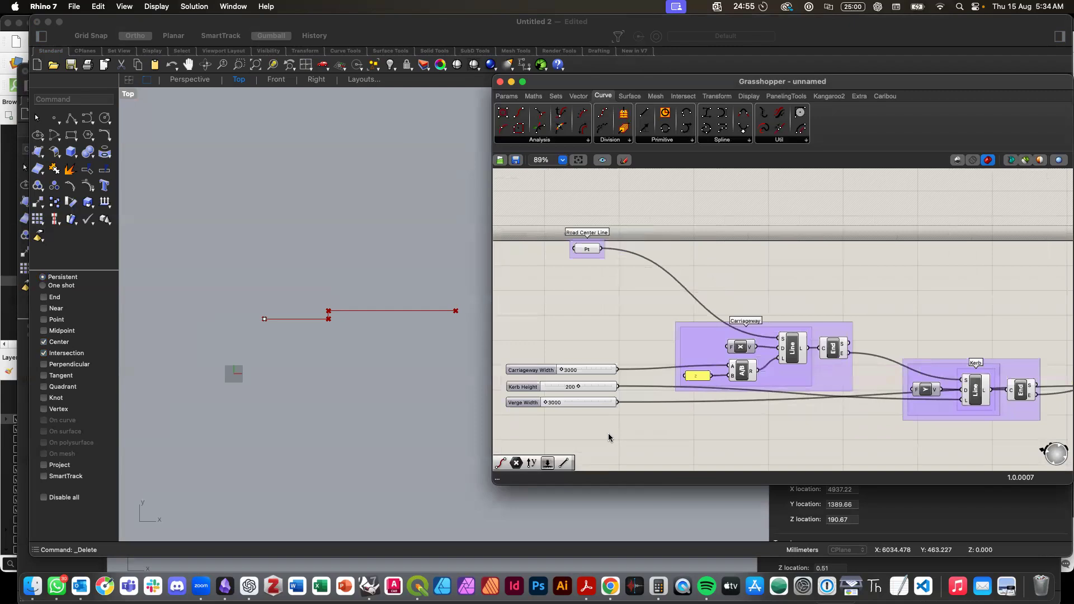
{"action": "scroll", "coordinate": [609, 437], "scroll_direction": "down", "scroll_amount": 5}
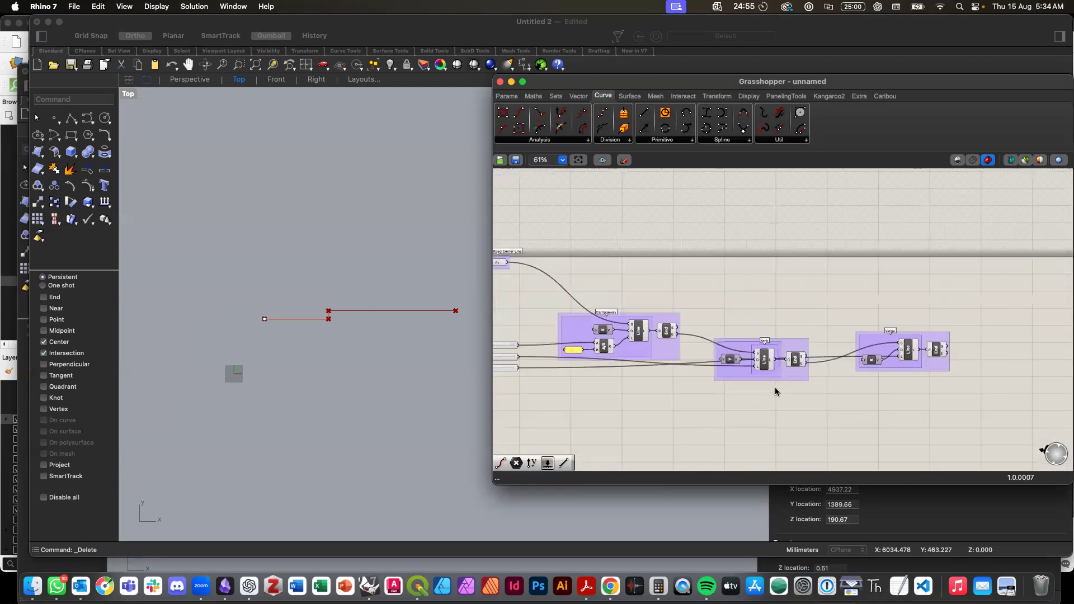
{"action": "mouse_move", "coordinate": [794, 378]}
{"action": "left_mouse_down"}
{"action": "mouse_move", "coordinate": [788, 424]}
{"action": "mouse_move", "coordinate": [787, 347]}
{"action": "mouse_move", "coordinate": [784, 376]}
{"action": "mouse_move", "coordinate": [775, 373]}
{"action": "left_mouse_up"}
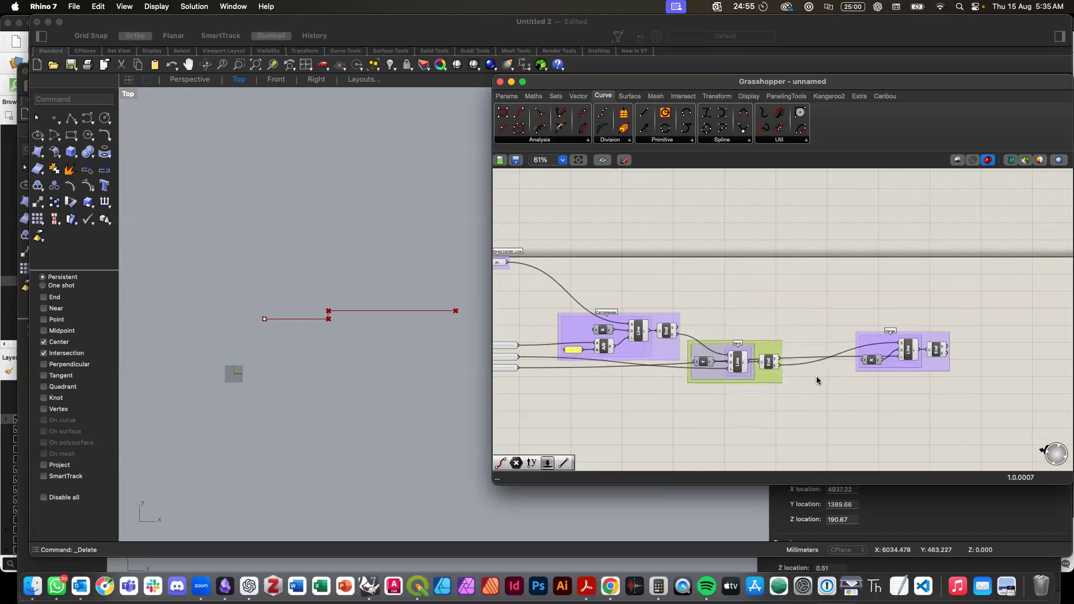
{"action": "left_click_drag", "start_coordinate": [939, 365], "coordinate": [871, 400]}
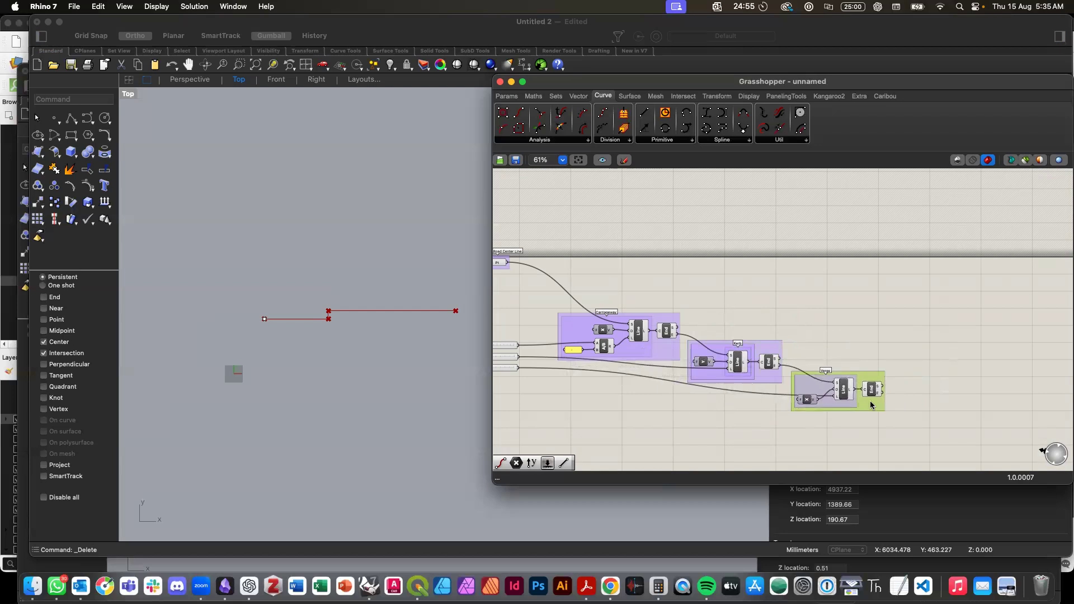
{"action": "left_click", "coordinate": [732, 437]}
{"action": "scroll", "coordinate": [732, 437], "scroll_direction": "left", "scroll_amount": 5}
{"action": "left_click", "coordinate": [646, 255]}
{"action": "left_click_drag", "start_coordinate": [647, 256], "coordinate": [648, 318]}
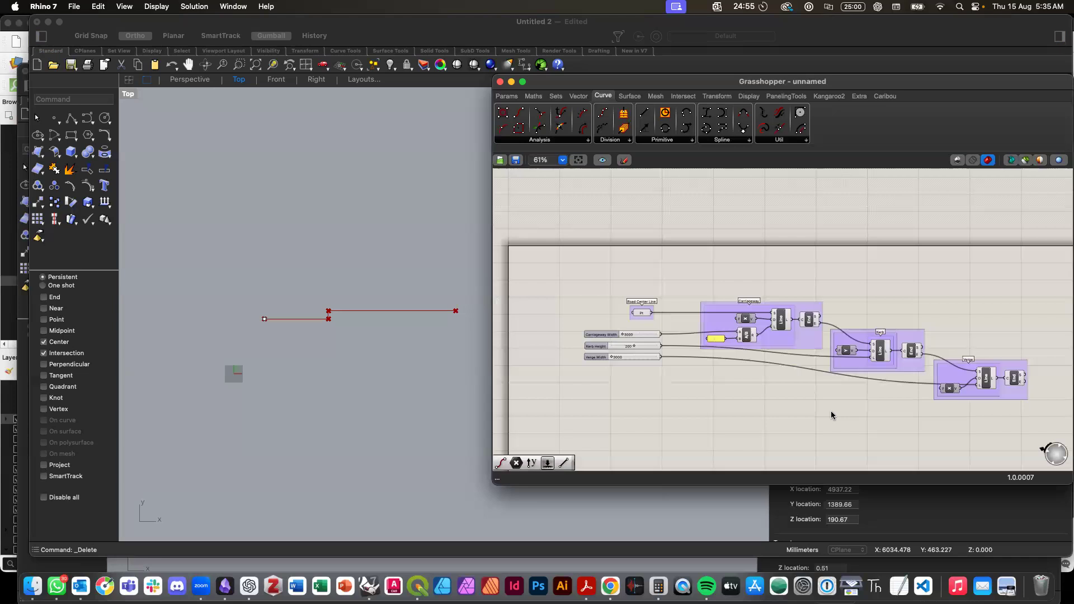
Step: Duplicate the Verge Width slider together with the whole Verge group and place the copies diagonally below the originals
{"action": "scroll", "coordinate": [942, 388], "scroll_direction": "right", "scroll_amount": 5}
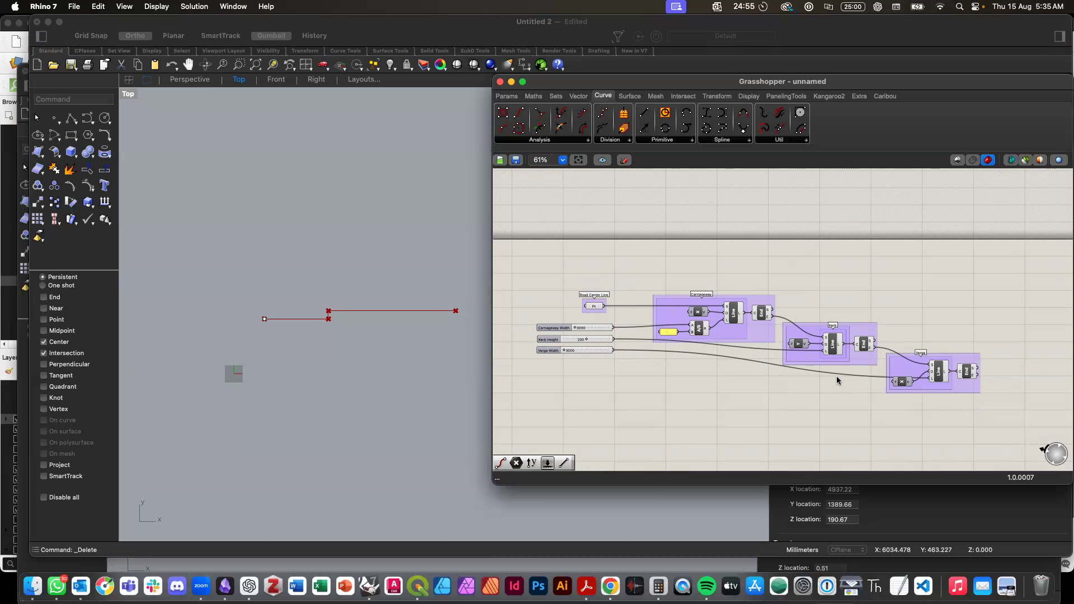
{"action": "left_click", "coordinate": [552, 351]}
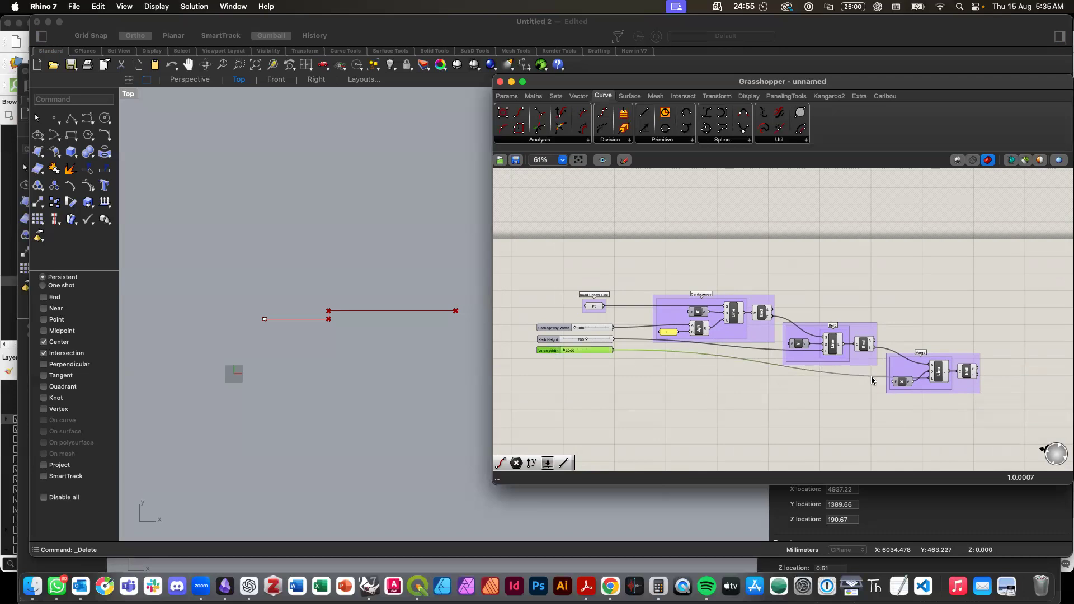
{"action": "left_click_drag", "start_coordinate": [865, 430], "coordinate": [1018, 347]}
{"action": "left_click_drag", "start_coordinate": [531, 369], "coordinate": [634, 350], "text": "shift"}
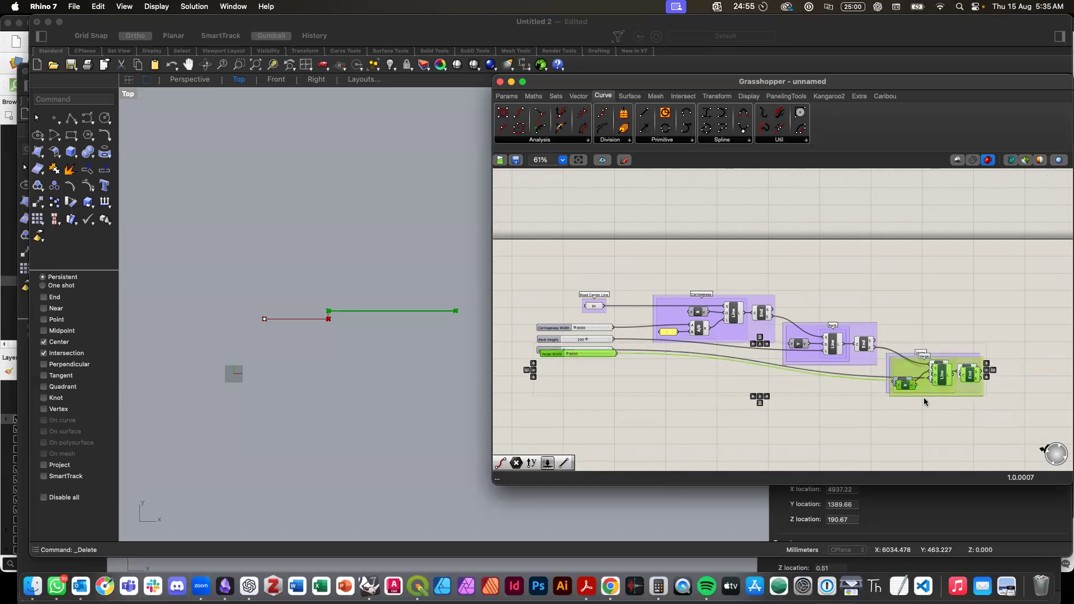
{"action": "left_click_drag", "start_coordinate": [953, 399], "coordinate": [1050, 433]}
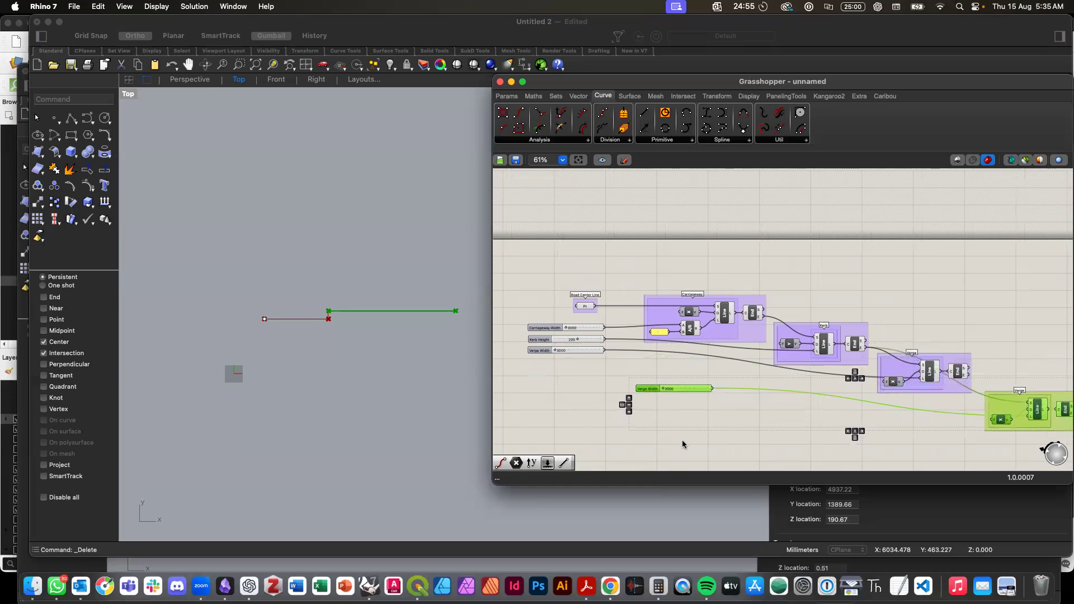
Step: Rename the duplicated Verge Width slider as Front Setback Width
{"action": "left_click", "coordinate": [645, 389]}
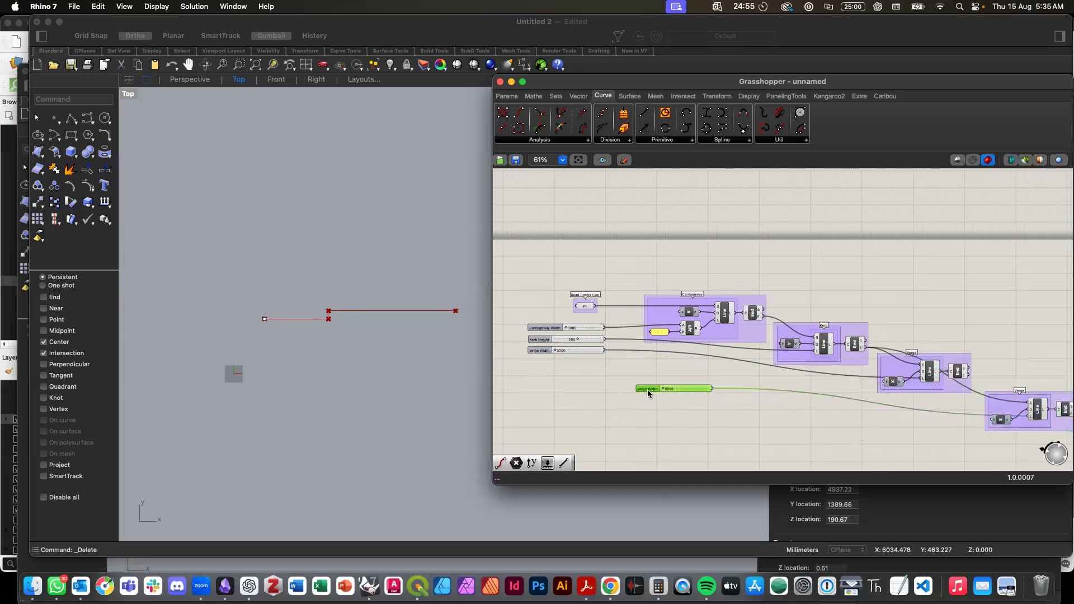
{"action": "scroll", "coordinate": [642, 389], "scroll_direction": "up", "scroll_amount": 5}
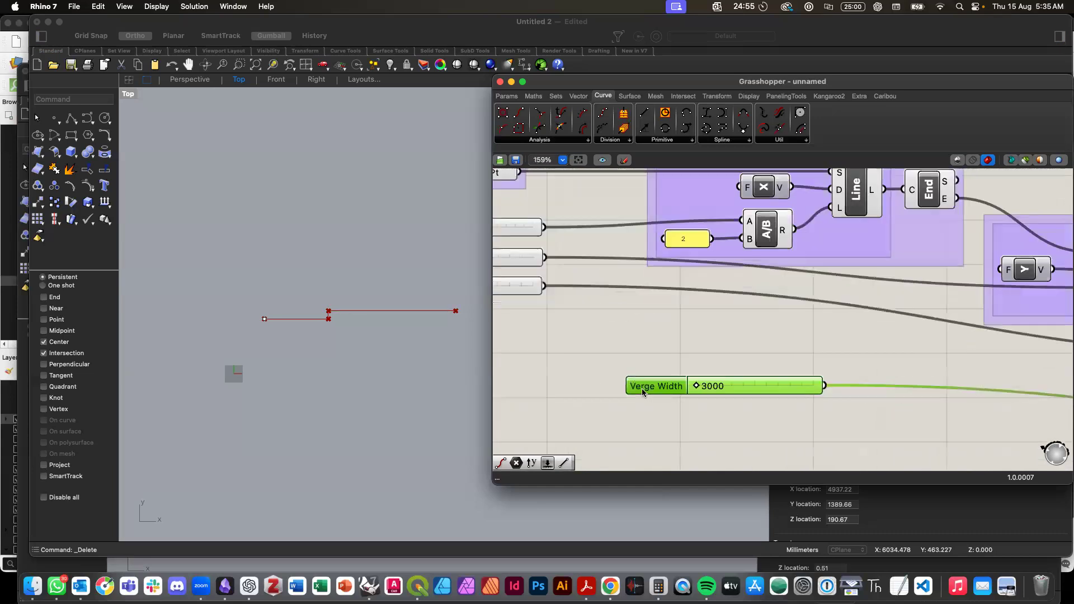
{"action": "double_click", "coordinate": [643, 390]}
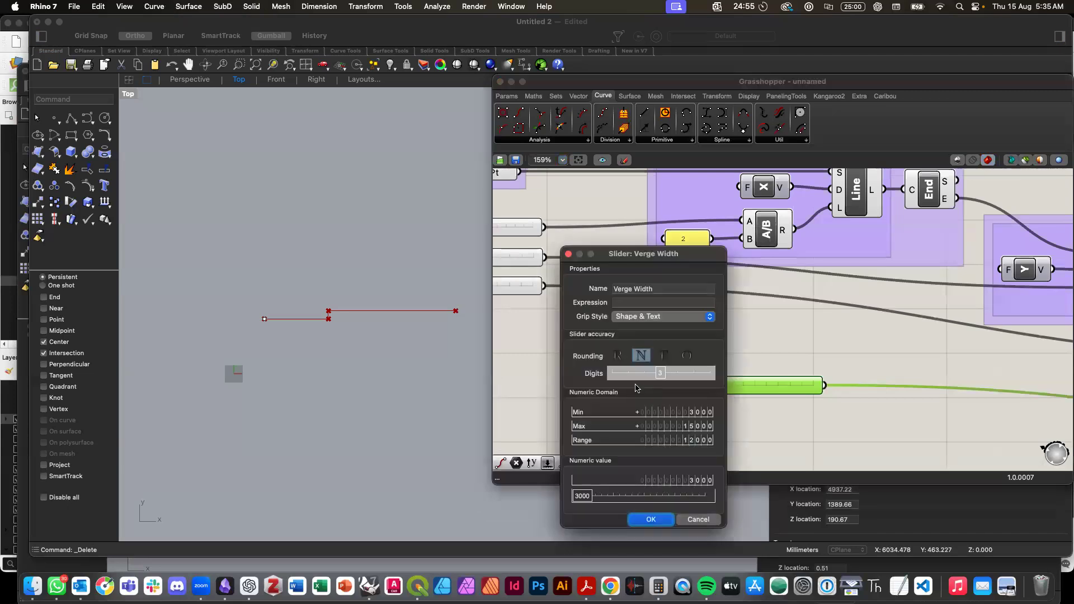
{"action": "triple_click", "coordinate": [624, 288]}
{"action": "type", "text": "Front Setback"}
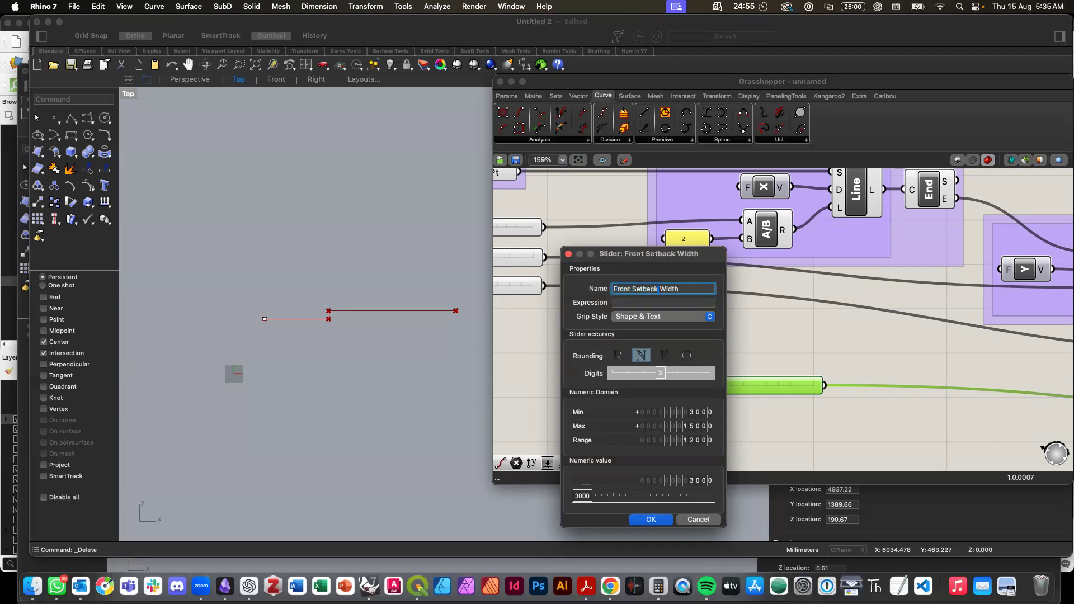
{"action": "left_click", "coordinate": [651, 520]}
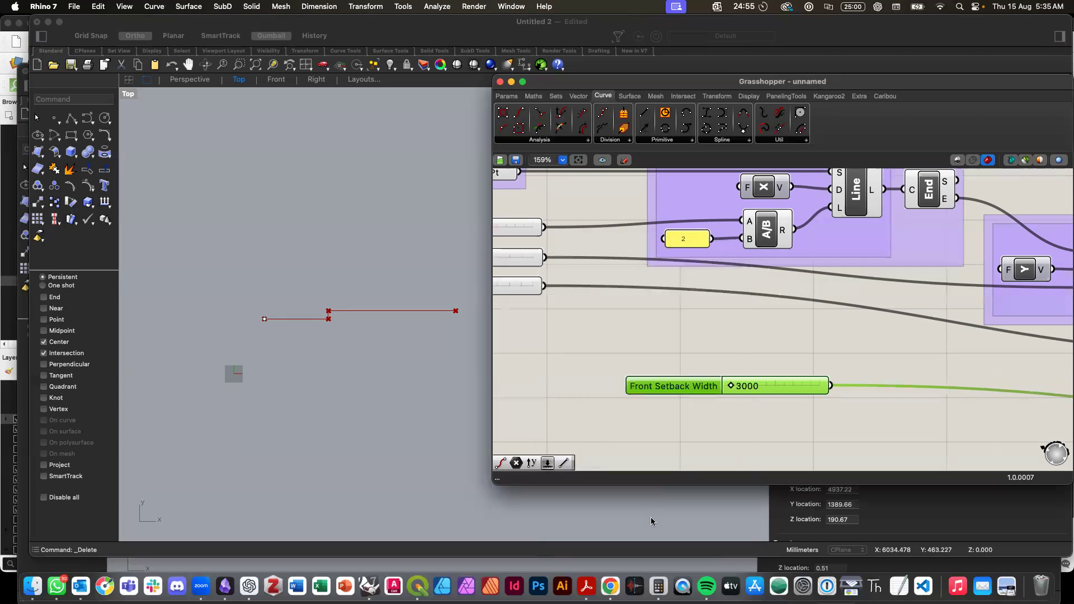
Step: Stack the Front Setback Width slider directly below the Verge Width slider
{"action": "left_click", "coordinate": [714, 426]}
{"action": "scroll", "coordinate": [714, 426], "scroll_direction": "down", "scroll_amount": 3}
{"action": "scroll", "coordinate": [686, 399], "scroll_direction": "left", "scroll_amount": 3}
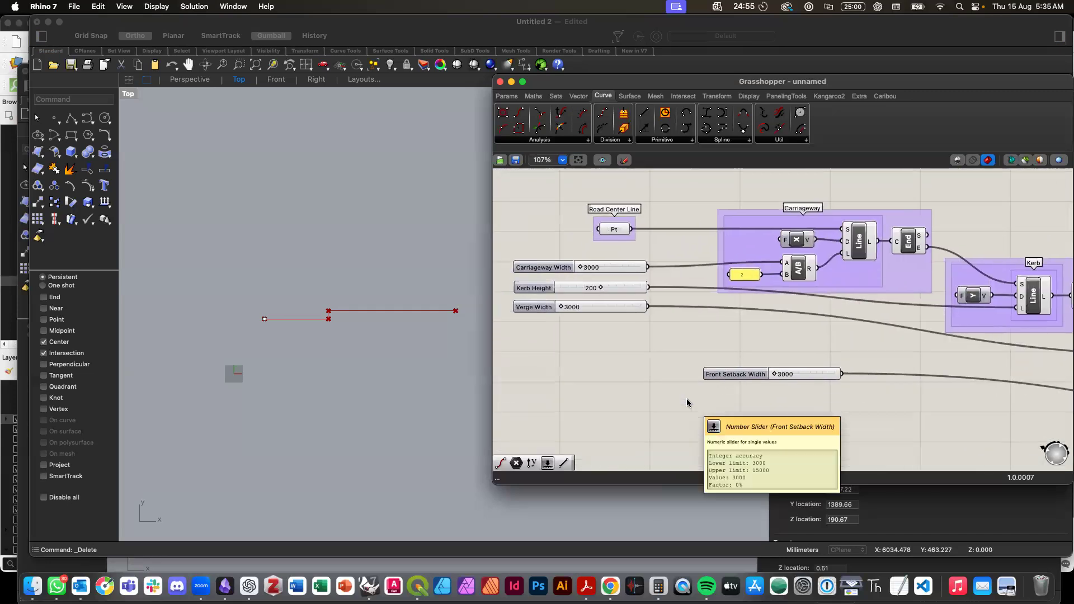
{"action": "left_click_drag", "start_coordinate": [742, 377], "coordinate": [535, 324]}
{"action": "left_click", "coordinate": [606, 350]}
Step: Check the duplicated Verge components with selected-only preview and connect the original Verge group's end point to the duplicated line's start input
{"action": "scroll", "coordinate": [609, 356], "scroll_direction": "right", "scroll_amount": 5}
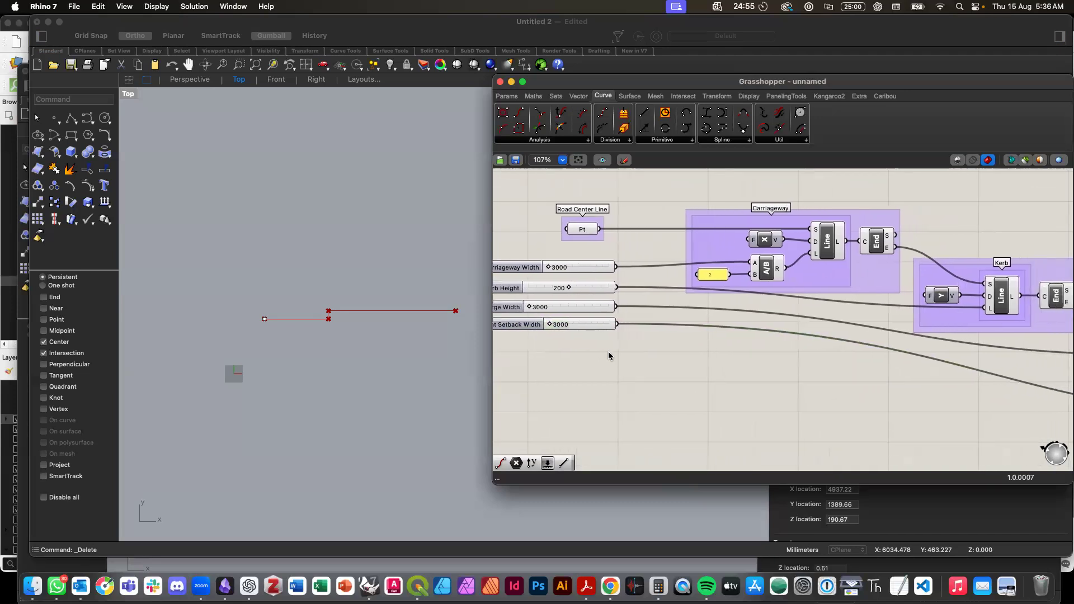
{"action": "scroll", "coordinate": [609, 353], "scroll_direction": "right", "scroll_amount": 15}
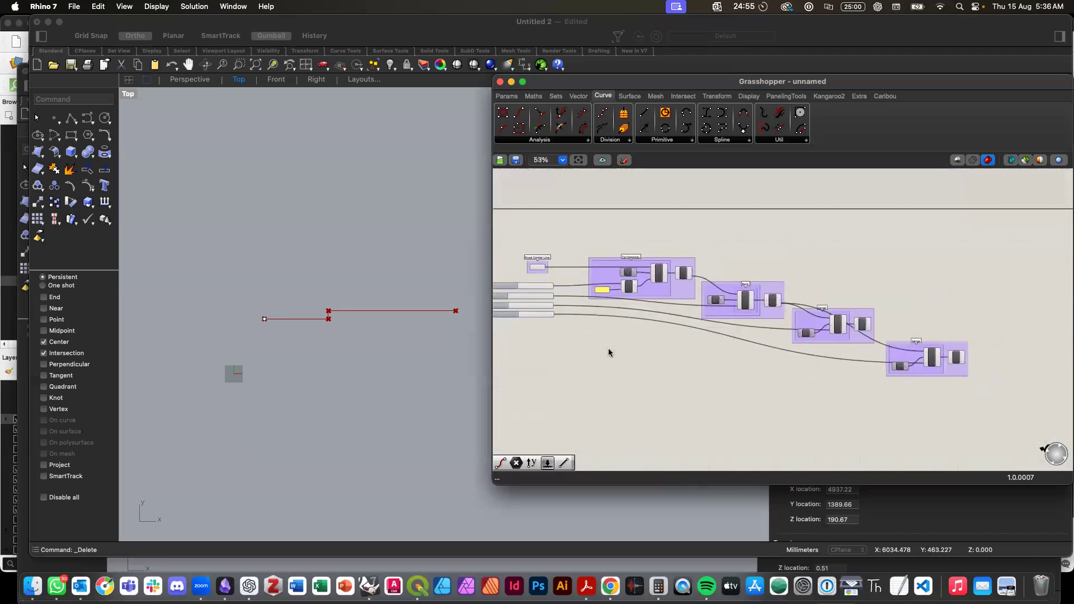
{"action": "left_click_drag", "start_coordinate": [872, 367], "coordinate": [856, 362]}
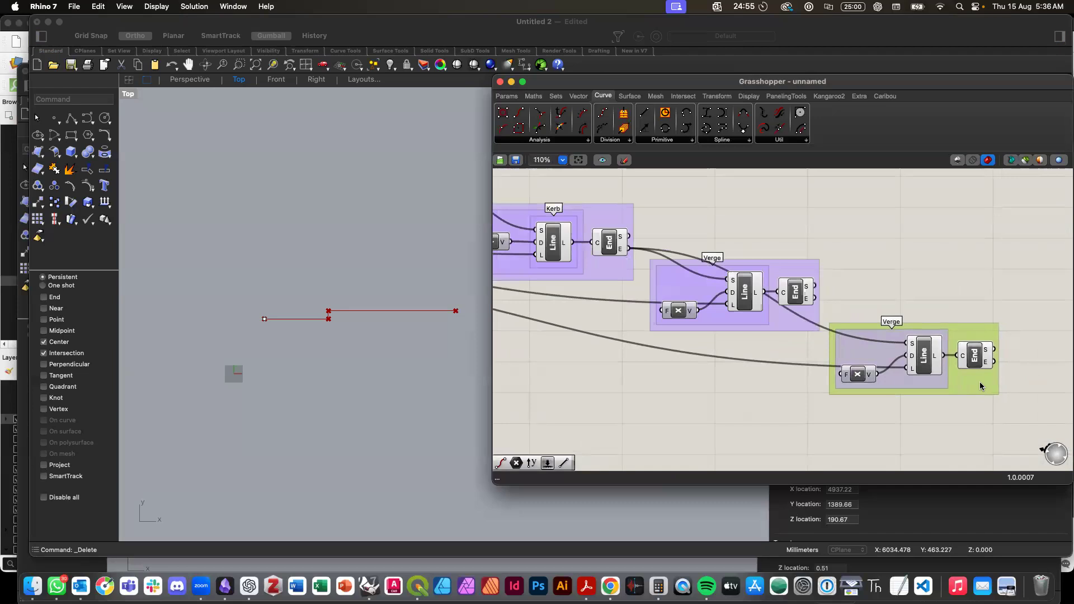
{"action": "left_click", "coordinate": [400, 352]}
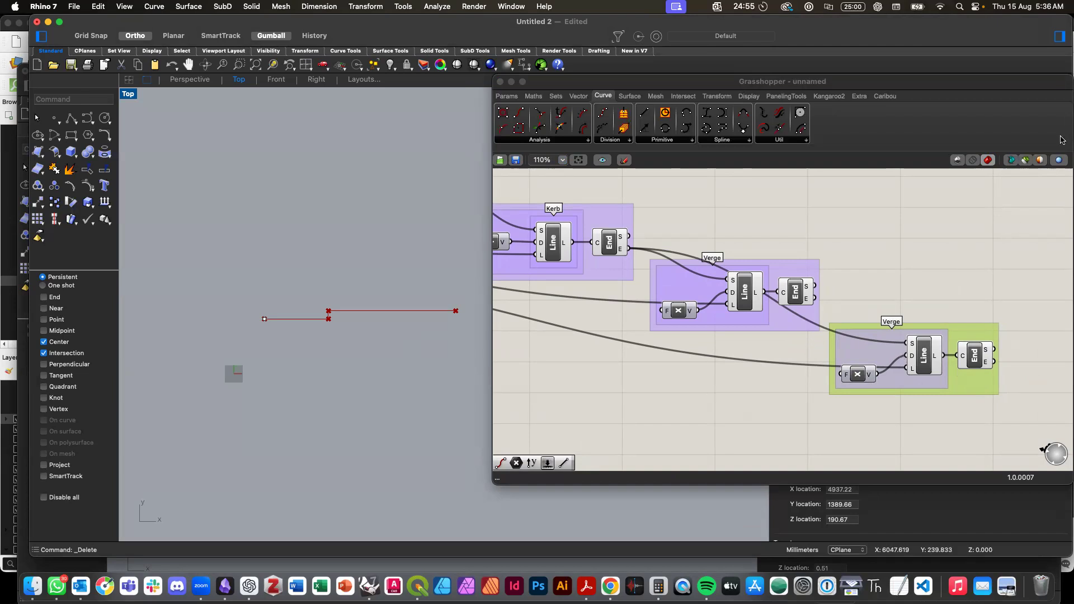
{"action": "left_click", "coordinate": [1026, 161]}
{"action": "left_click", "coordinate": [979, 354]}
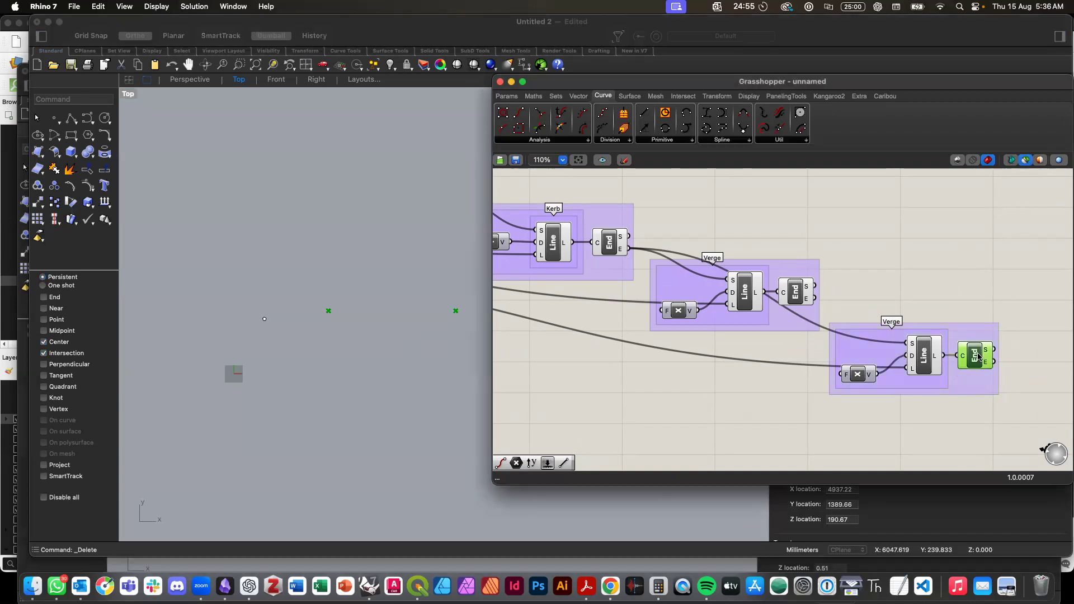
{"action": "left_click", "coordinate": [927, 362]}
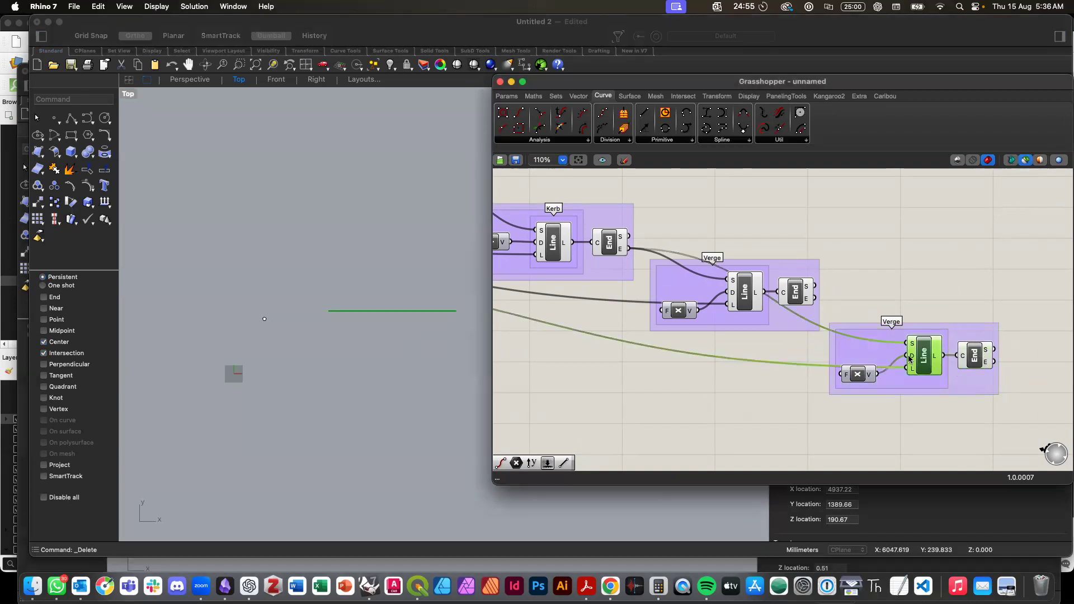
{"action": "left_click", "coordinate": [1025, 161]}
{"action": "left_click_drag", "start_coordinate": [815, 299], "coordinate": [904, 343]}
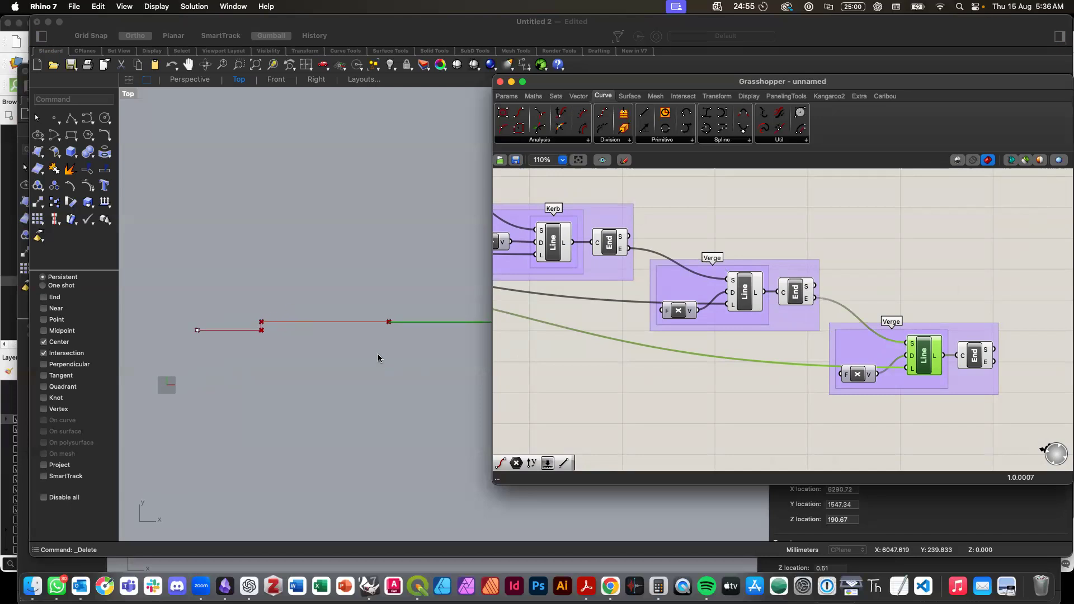
Step: Shift the duplicated Verge group slightly downward on the canvas, keeping it diagonally below the original Verge group
{"action": "left_click", "coordinate": [768, 422]}
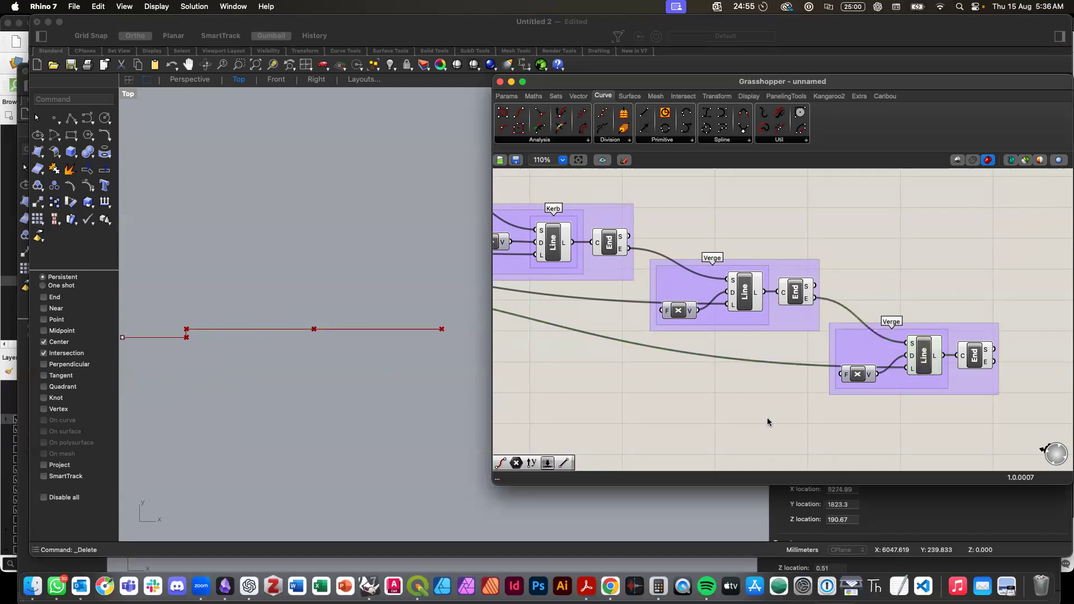
{"action": "scroll", "coordinate": [767, 422], "scroll_direction": "down", "scroll_amount": 4}
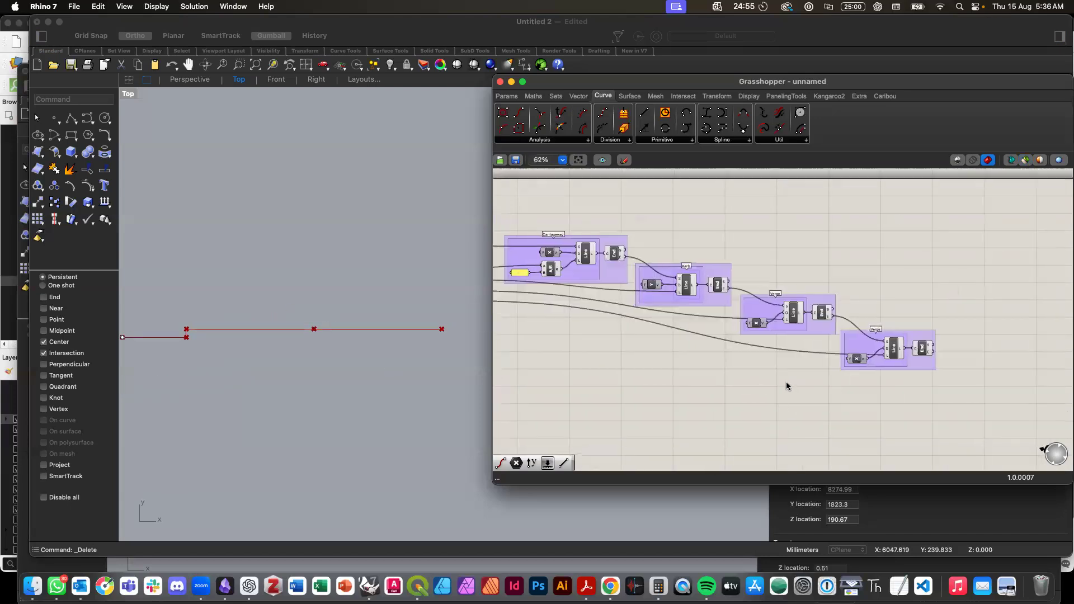
{"action": "left_click_drag", "start_coordinate": [918, 365], "coordinate": [918, 367]}
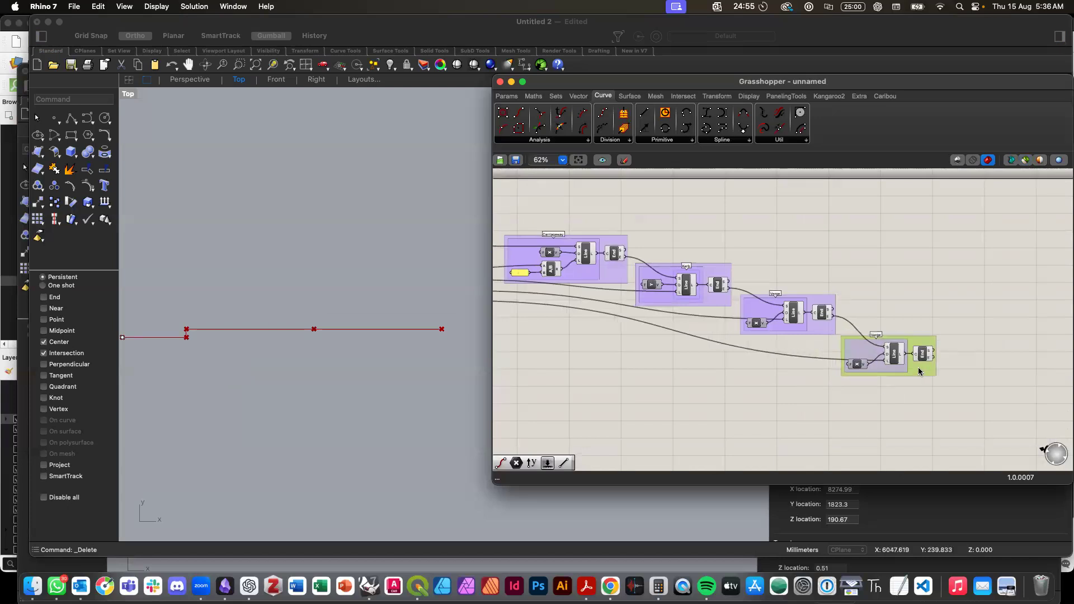
{"action": "left_click", "coordinate": [856, 401]}
Step: Rename the duplicated Verge group as Front Setback
{"action": "scroll", "coordinate": [856, 401], "scroll_direction": "down", "scroll_amount": 1}
{"action": "scroll", "coordinate": [855, 401], "scroll_direction": "down", "scroll_amount": 2}
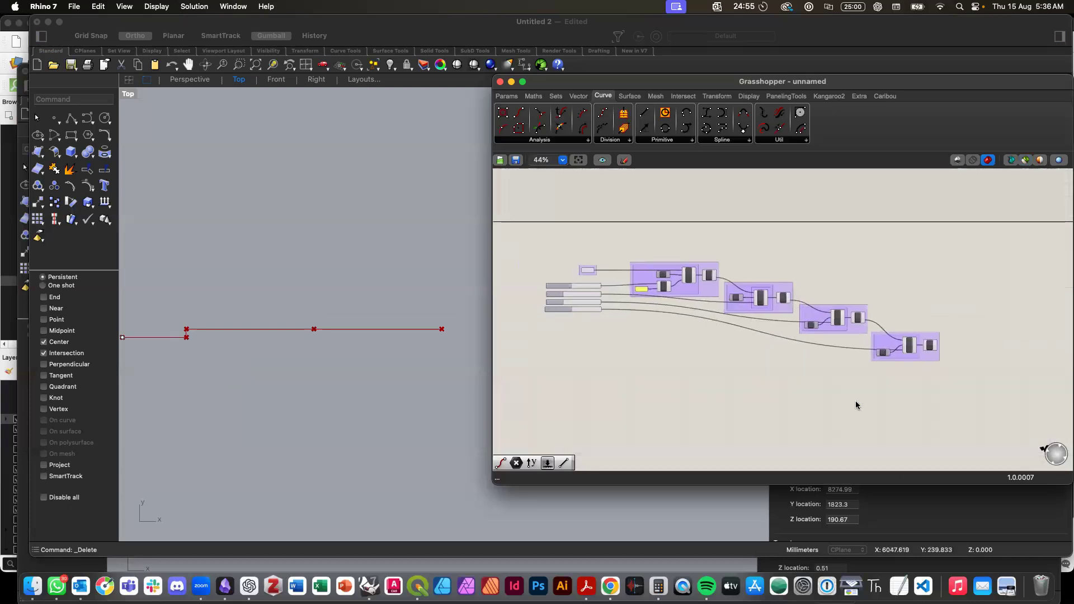
{"action": "scroll", "coordinate": [845, 344], "scroll_direction": "up", "scroll_amount": 4}
{"action": "scroll", "coordinate": [832, 347], "scroll_direction": "left", "scroll_amount": 3}
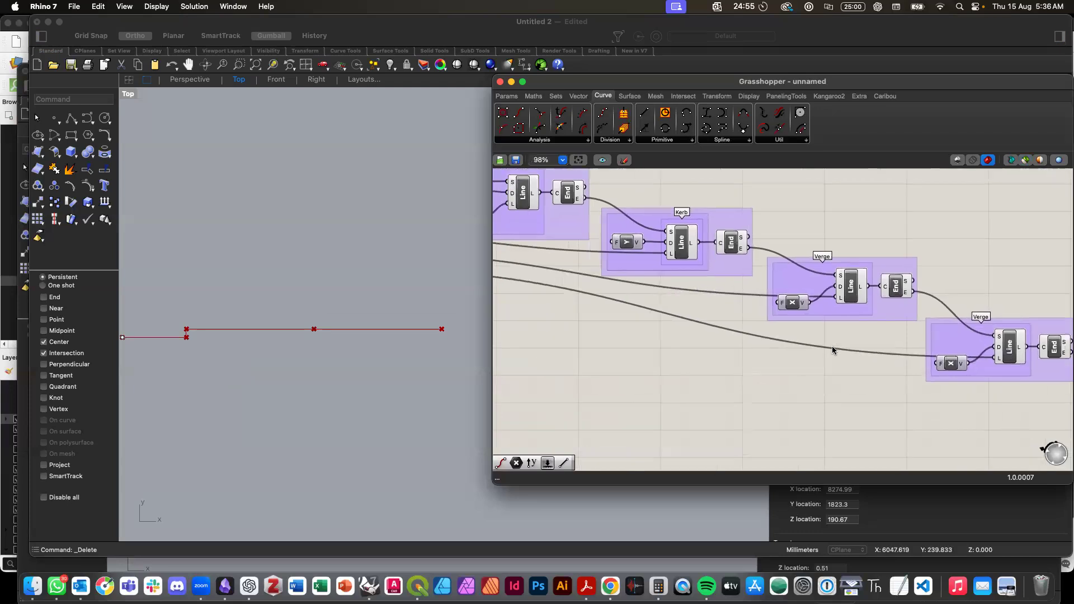
{"action": "right_click", "coordinate": [989, 324]}
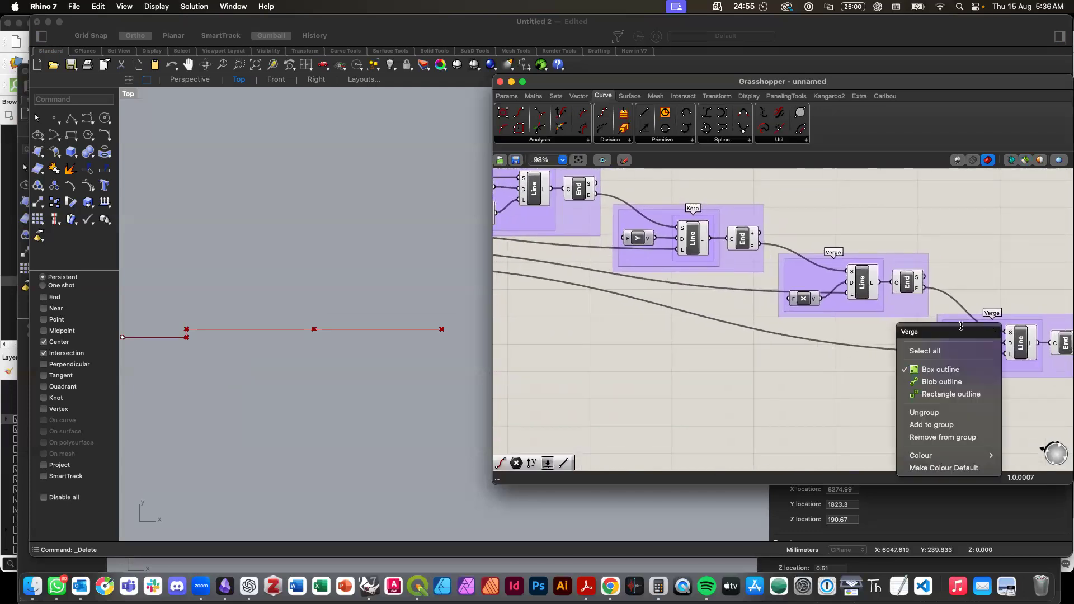
{"action": "type", "text": "Front Setback"}
{"action": "left_click", "coordinate": [858, 396]}
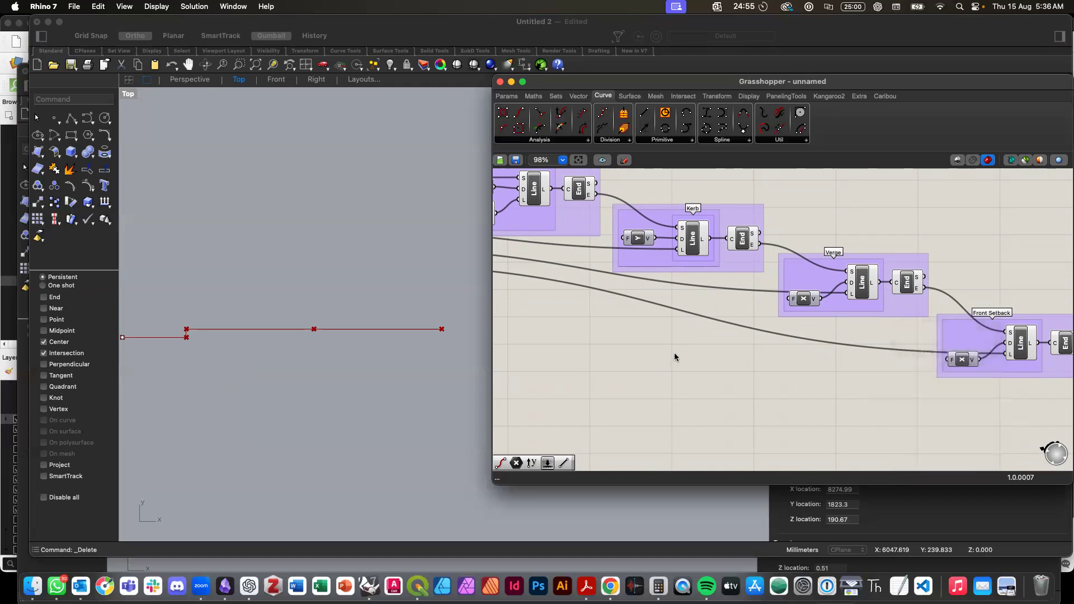
Step: Examine the section line in the Top viewport and the component chain from Carriageway through Kerb and Verge to Front Setback
{"action": "left_click", "coordinate": [380, 365]}
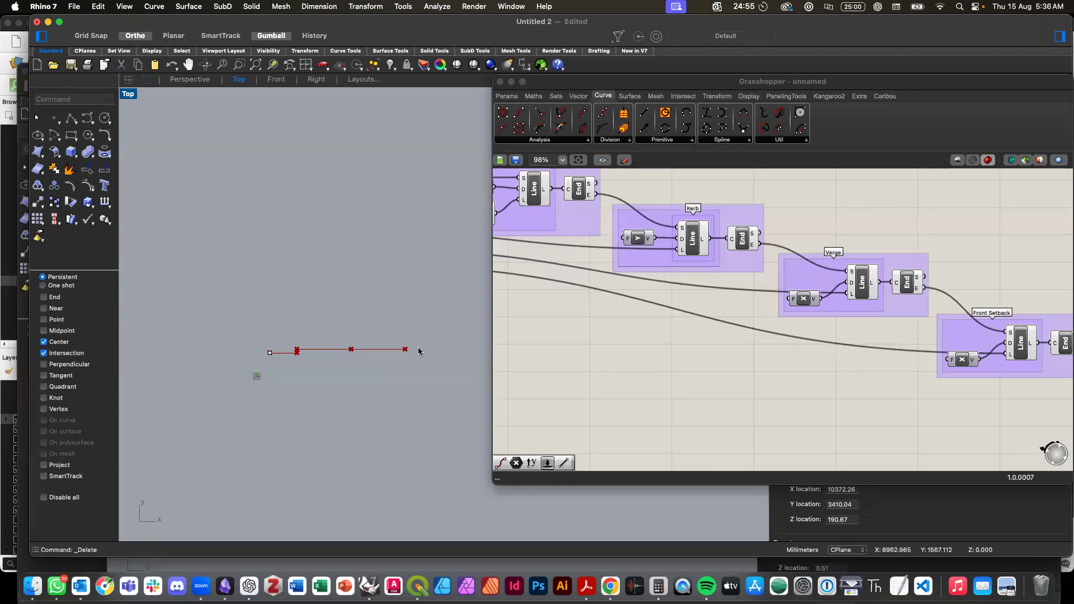
{"action": "left_click", "coordinate": [860, 408]}
{"action": "scroll", "coordinate": [860, 409], "scroll_direction": "down", "scroll_amount": 3}
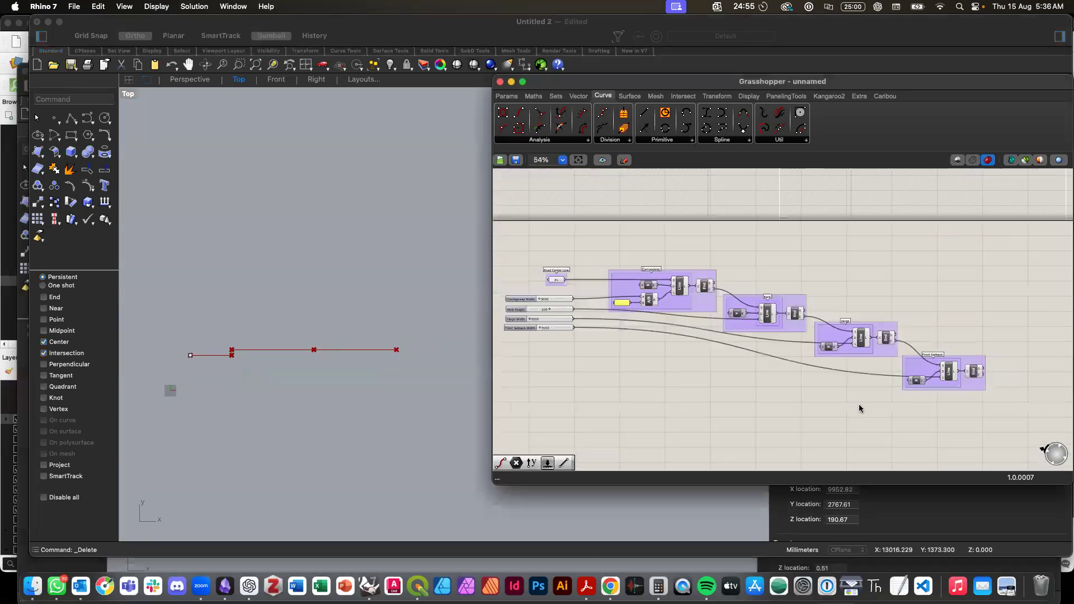
{"action": "scroll", "coordinate": [860, 409], "scroll_direction": "down", "scroll_amount": 1}
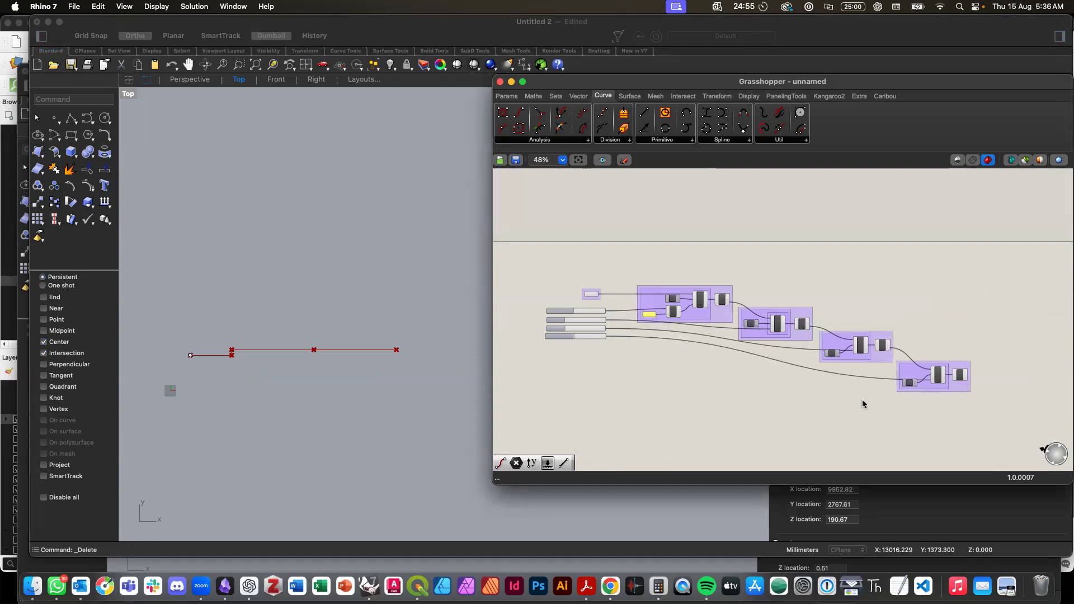
{"action": "scroll", "coordinate": [862, 404], "scroll_direction": "up", "scroll_amount": 3}
{"action": "scroll", "coordinate": [858, 403], "scroll_direction": "down", "scroll_amount": 1}
{"action": "scroll", "coordinate": [771, 388], "scroll_direction": "up", "scroll_amount": 3}
{"action": "scroll", "coordinate": [771, 388], "scroll_direction": "up", "scroll_amount": 1}
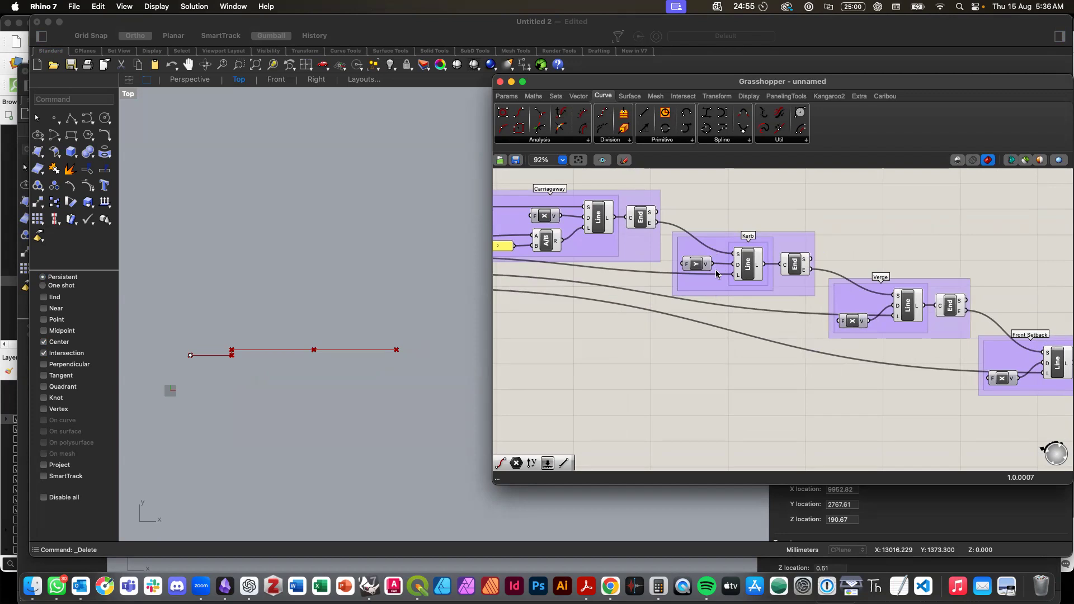
{"action": "scroll", "coordinate": [710, 283], "scroll_direction": "down", "scroll_amount": 5}
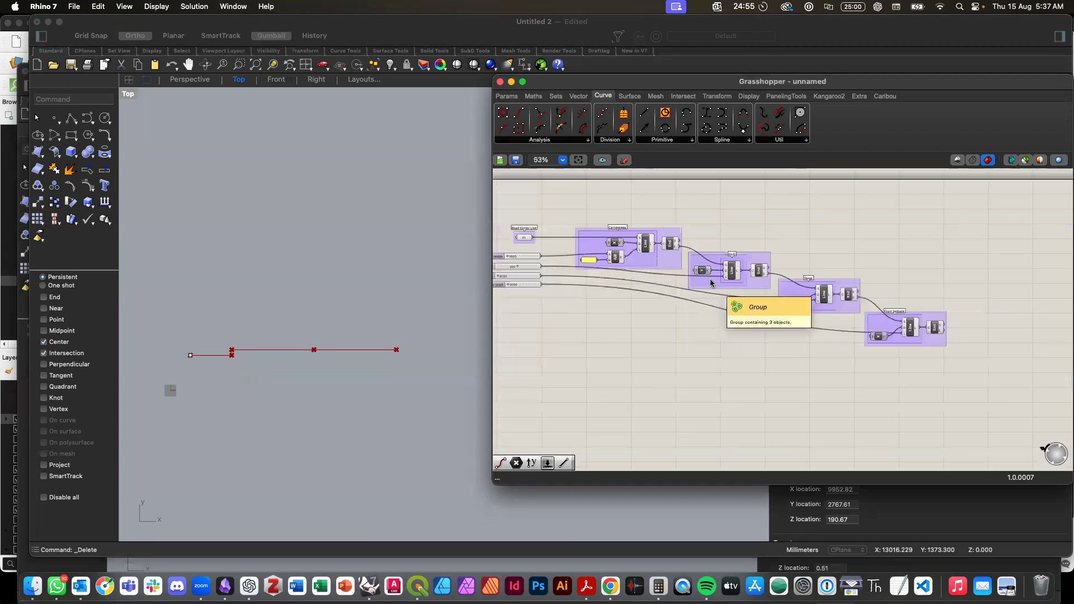
{"action": "left_click", "coordinate": [744, 280]}
{"action": "scroll", "coordinate": [732, 275], "scroll_direction": "up", "scroll_amount": 4}
{"action": "left_click_drag", "start_coordinate": [695, 215], "coordinate": [756, 209]}
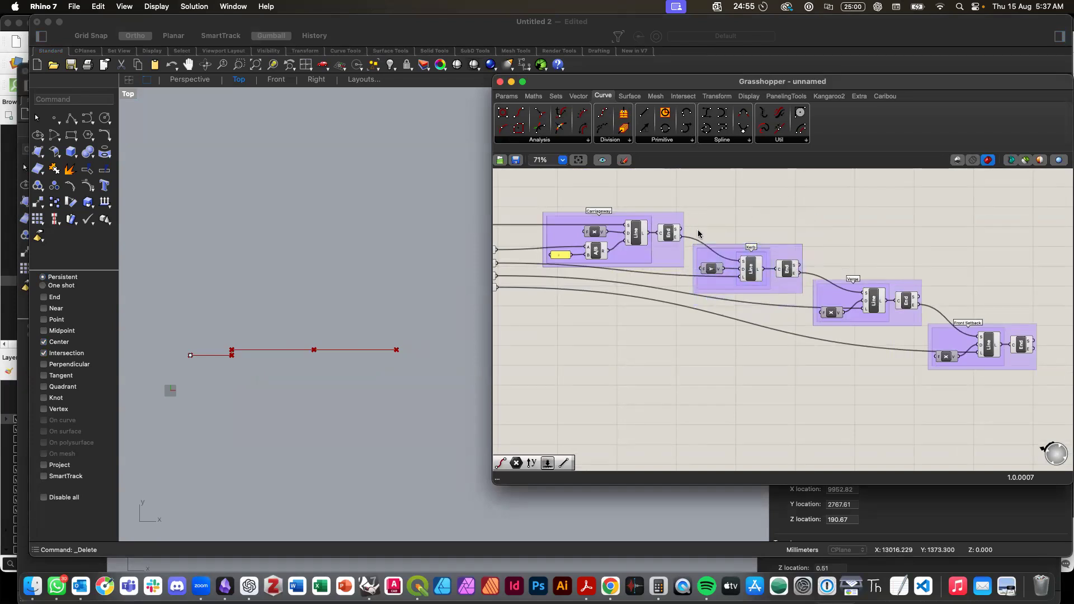
Step: Search for "sdl" to add a Line SDL component to the canvas below the Front Setback group
{"action": "scroll", "coordinate": [769, 319], "scroll_direction": "right", "scroll_amount": 5}
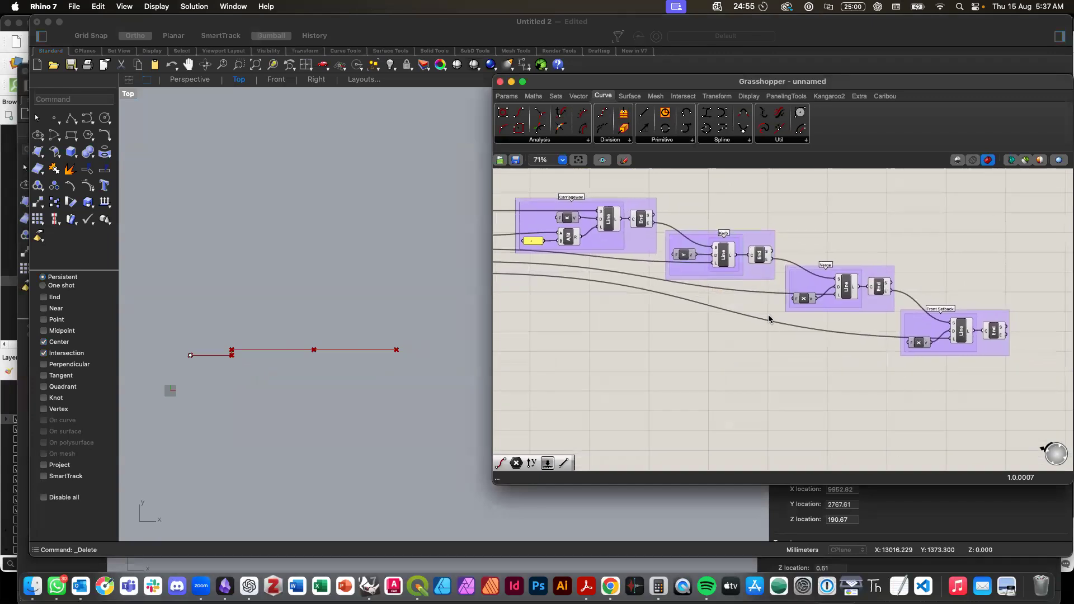
{"action": "scroll", "coordinate": [907, 410], "scroll_direction": "right", "scroll_amount": 5}
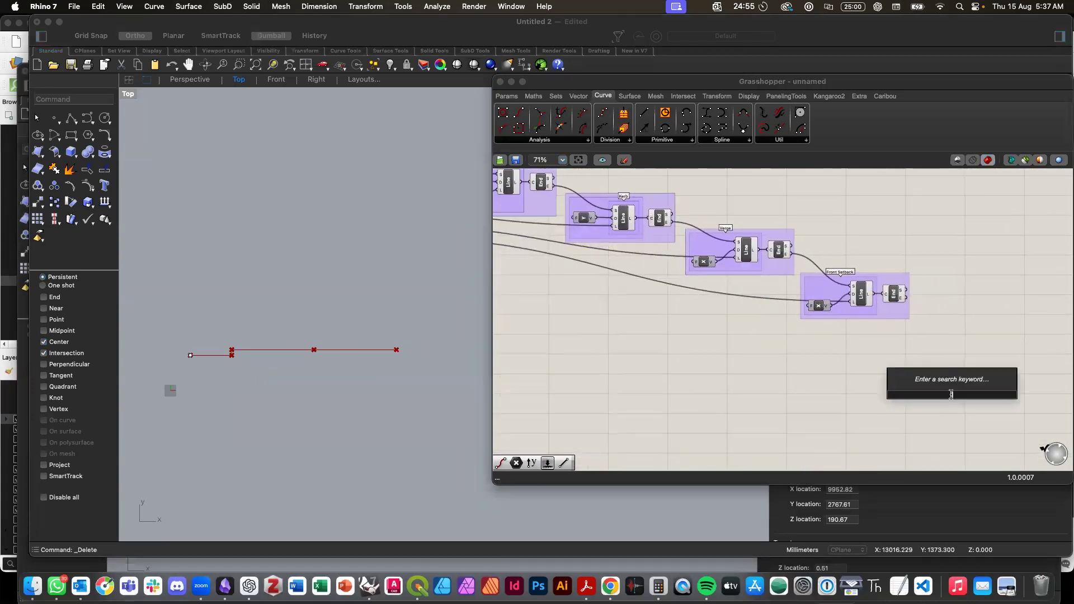
{"action": "type", "text": "sdl"}
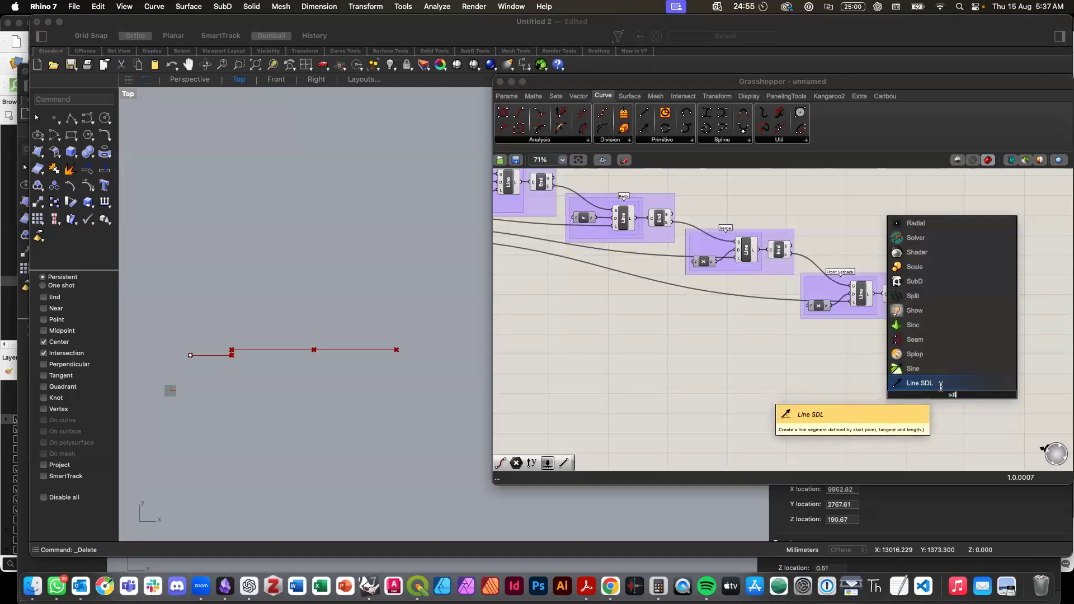
Step: Add a Line SDL component and place it below and beyond the Front Setback group
{"action": "left_click", "coordinate": [941, 385]}
{"action": "left_click_drag", "start_coordinate": [955, 399], "coordinate": [986, 374]}
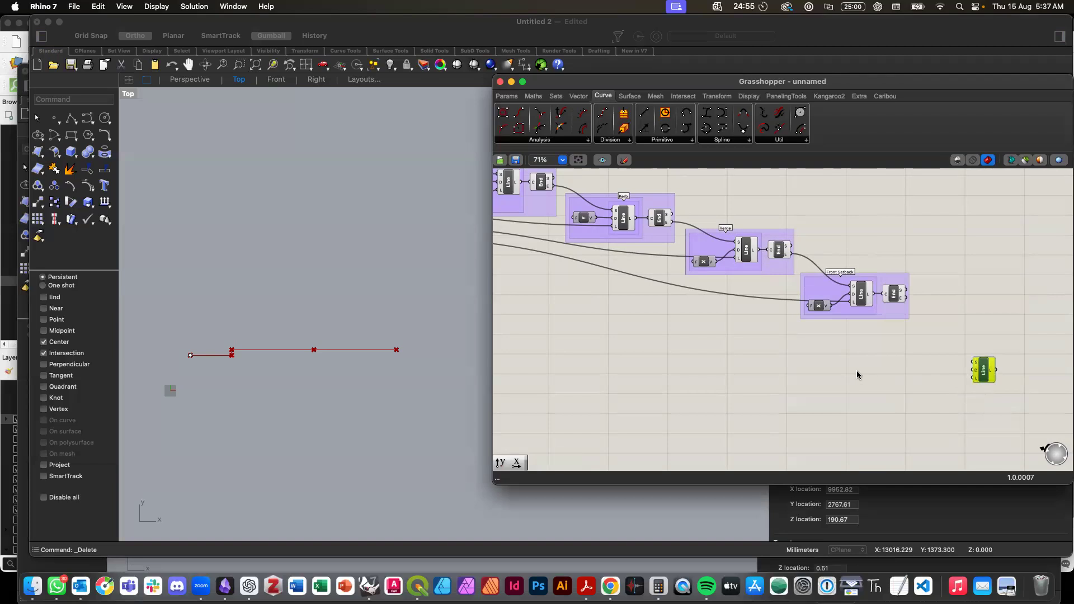
Step: Add a new Number Slider below the Front Setback Width slider
{"action": "scroll", "coordinate": [857, 314], "scroll_direction": "left", "scroll_amount": 10}
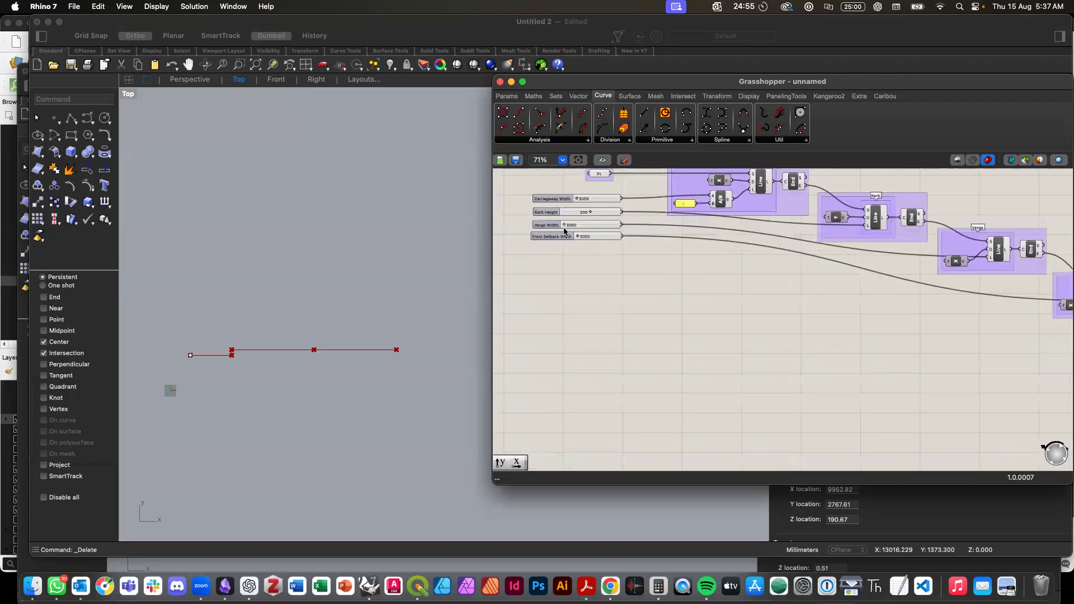
{"action": "left_click", "coordinate": [550, 215]}
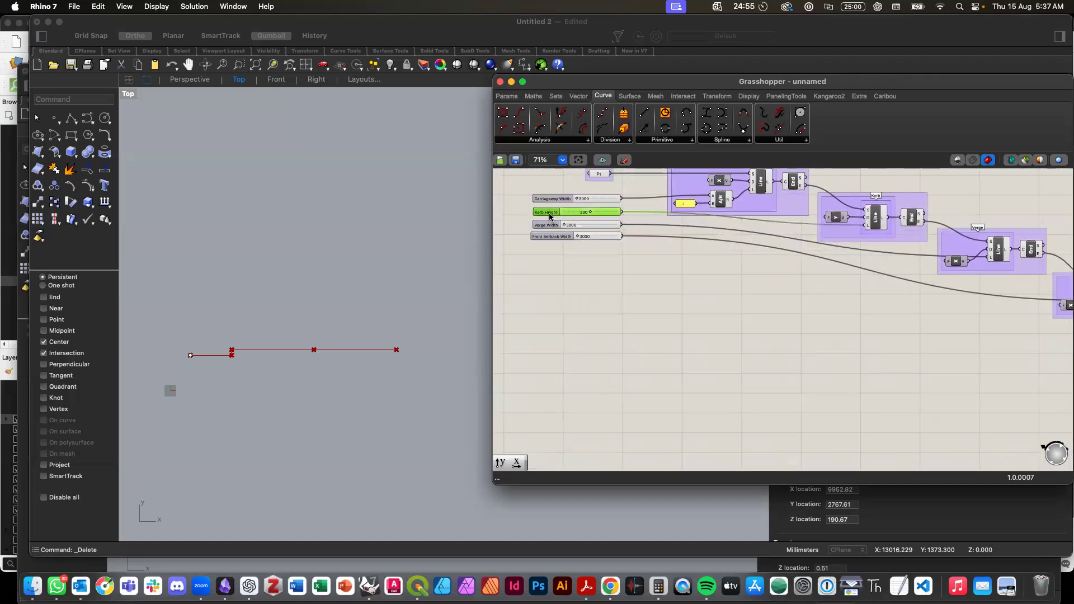
{"action": "left_click", "coordinate": [576, 286]}
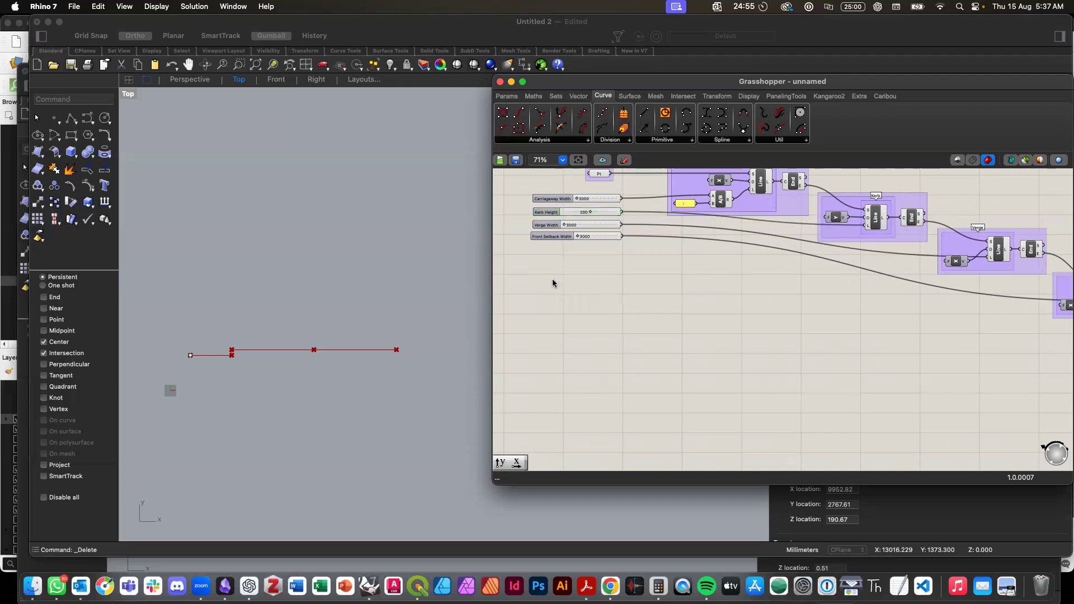
{"action": "double_click", "coordinate": [553, 280]}
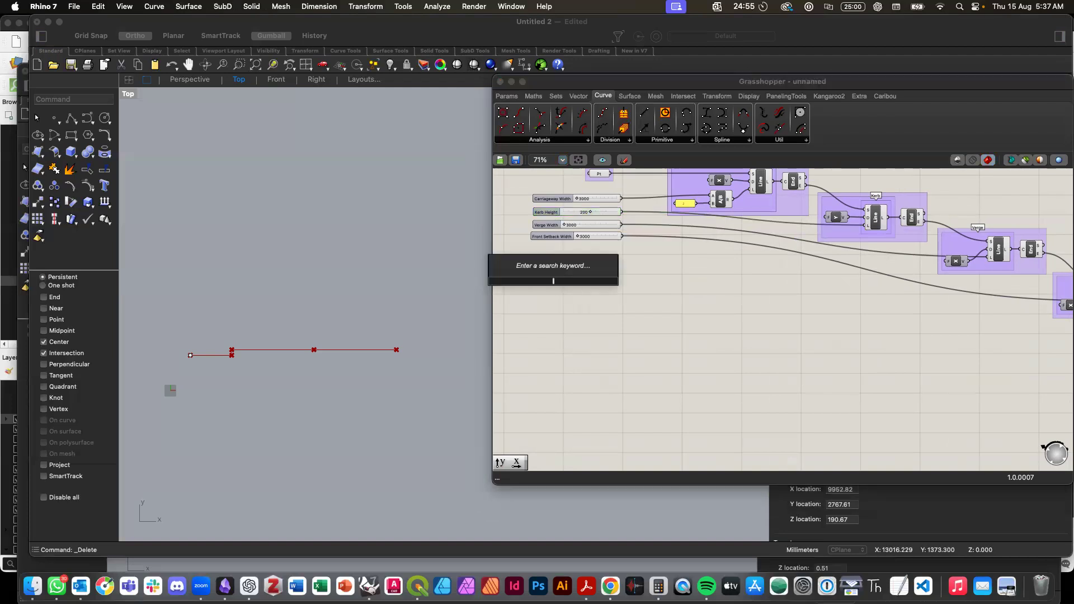
{"action": "type", "text": "Slider"}
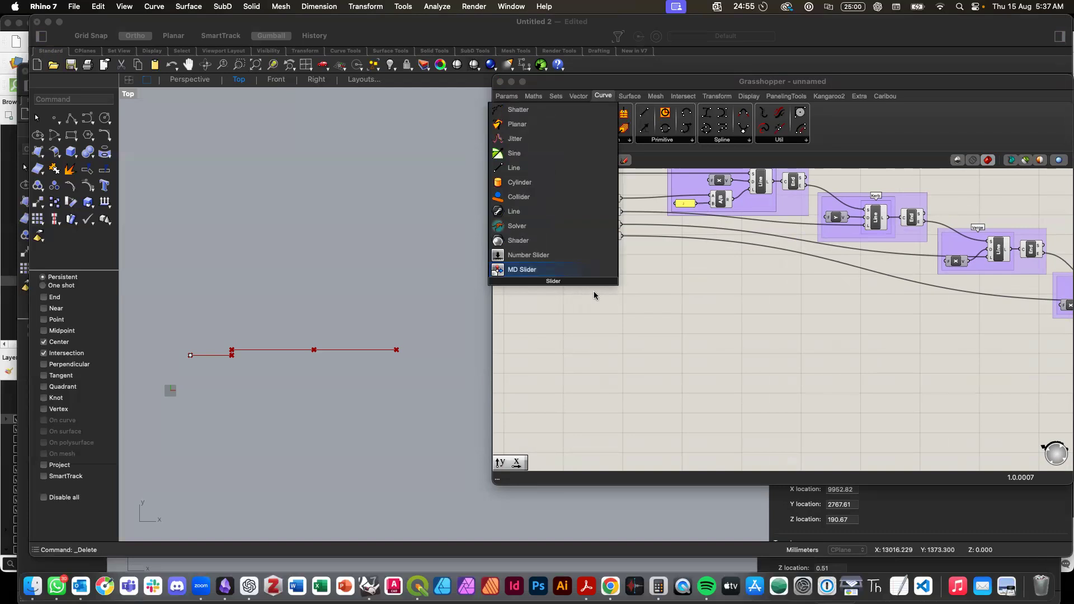
{"action": "left_click", "coordinate": [556, 255]}
{"action": "scroll", "coordinate": [535, 283], "scroll_direction": "up", "scroll_amount": 3}
{"action": "left_click", "coordinate": [535, 283]}
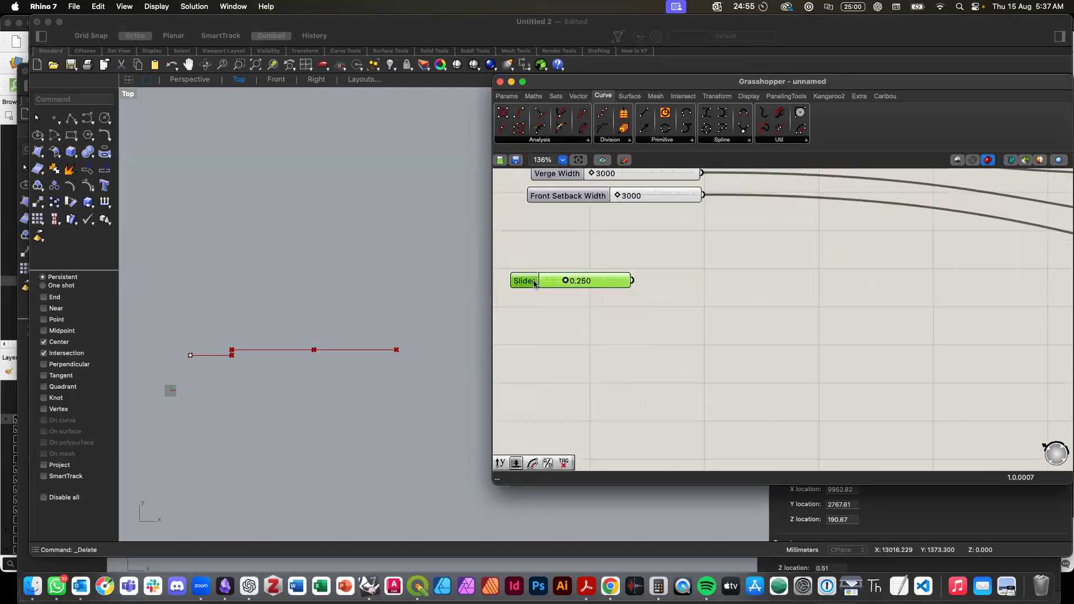
Step: Configure the new slider with 0 decimal digits, a minimum of 3000 and a maximum of 5000
{"action": "double_click", "coordinate": [534, 284]}
{"action": "left_click_drag", "start_coordinate": [553, 270], "coordinate": [509, 273]}
{"action": "double_click", "coordinate": [577, 307]}
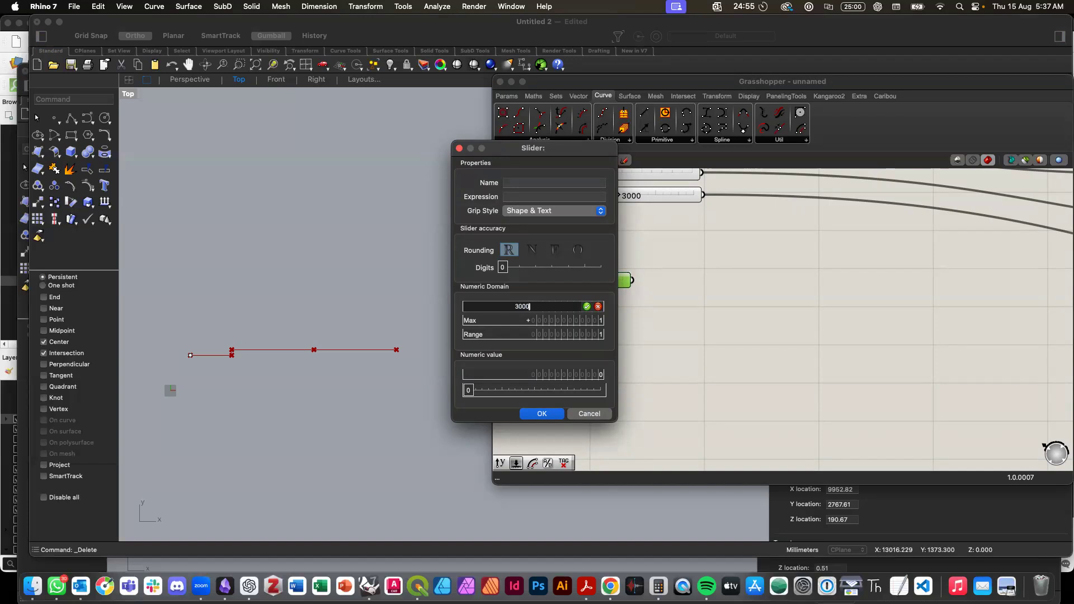
{"action": "left_click", "coordinate": [587, 306]}
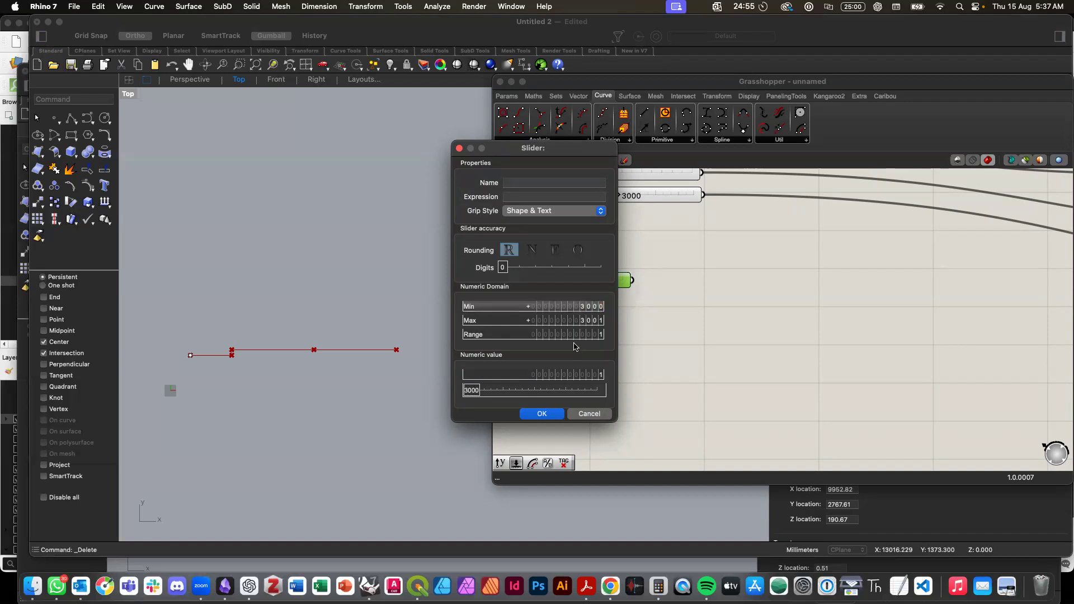
{"action": "double_click", "coordinate": [575, 323]}
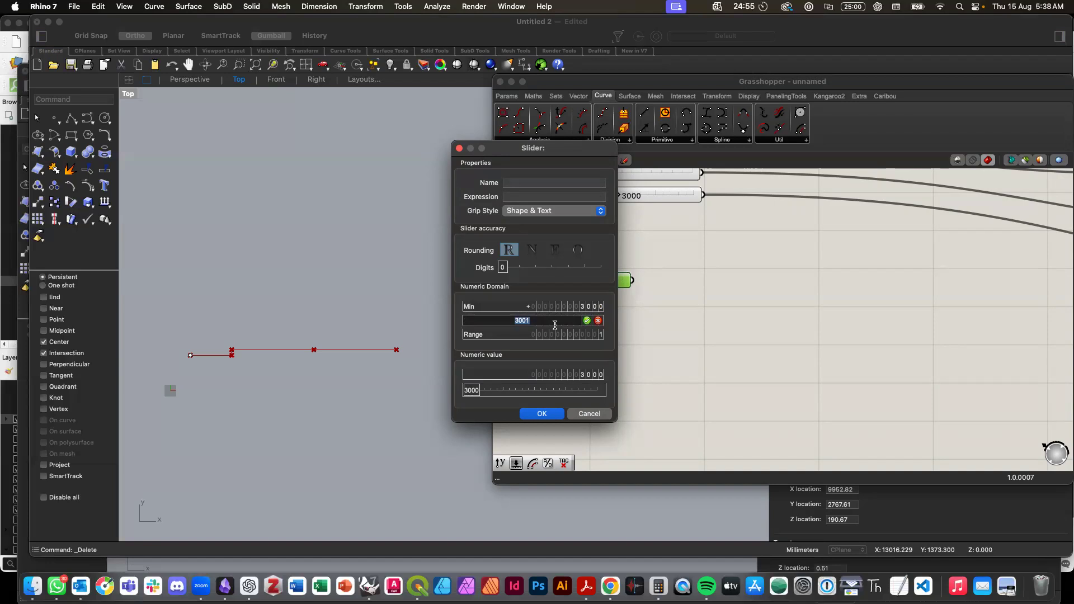
{"action": "type", "text": "5000"}
{"action": "left_click", "coordinate": [587, 321]}
{"action": "left_click", "coordinate": [542, 414]}
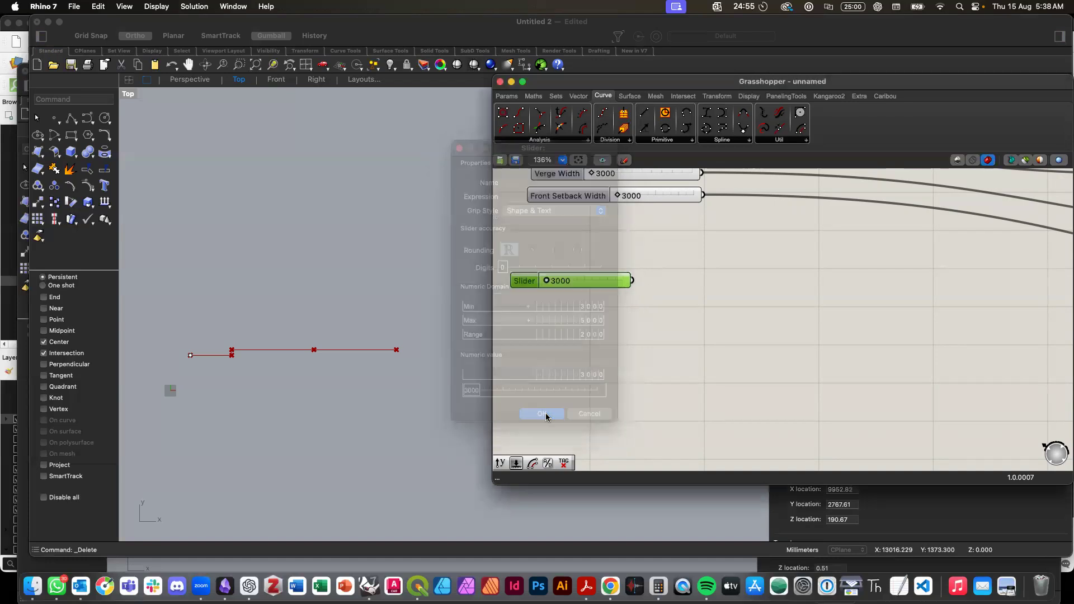
Step: Name the new slider Floor Height and position it just below the Front Setback Width slider
{"action": "double_click", "coordinate": [524, 282]}
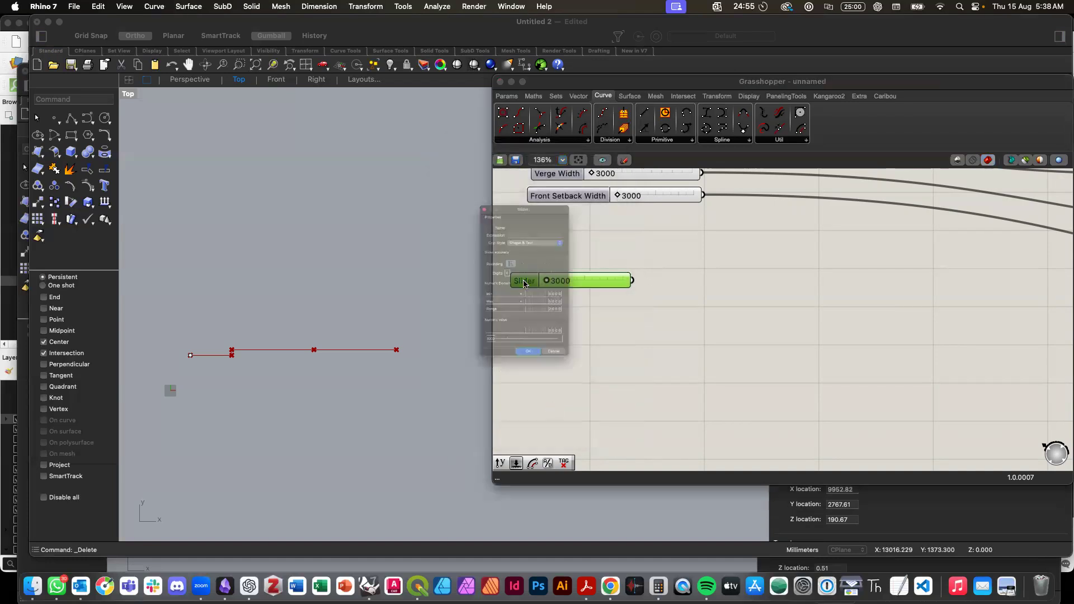
{"action": "left_click", "coordinate": [513, 183]}
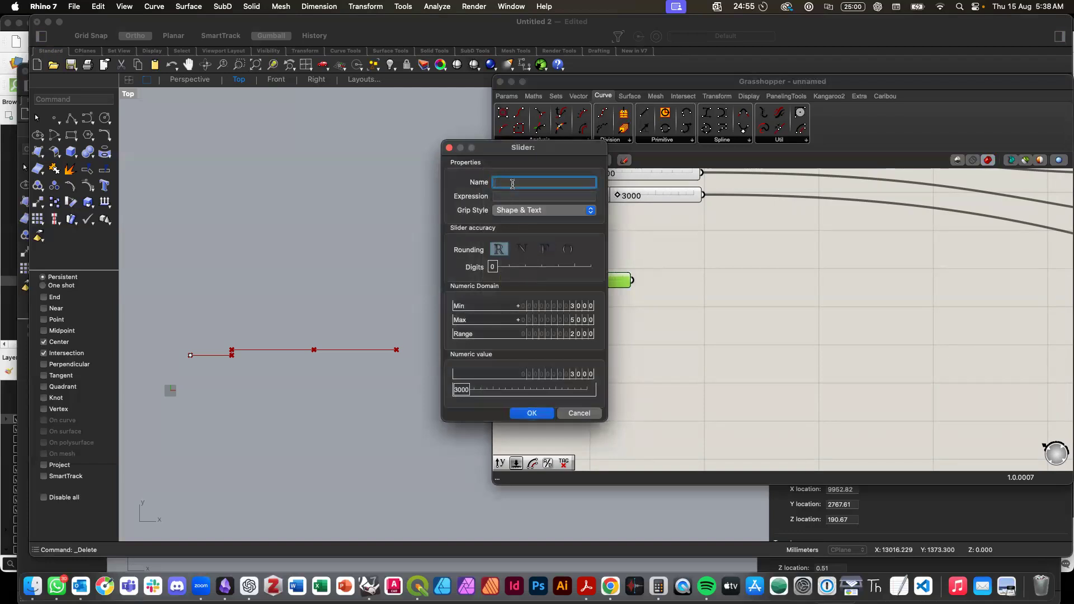
{"action": "type", "text": "Floor Height"}
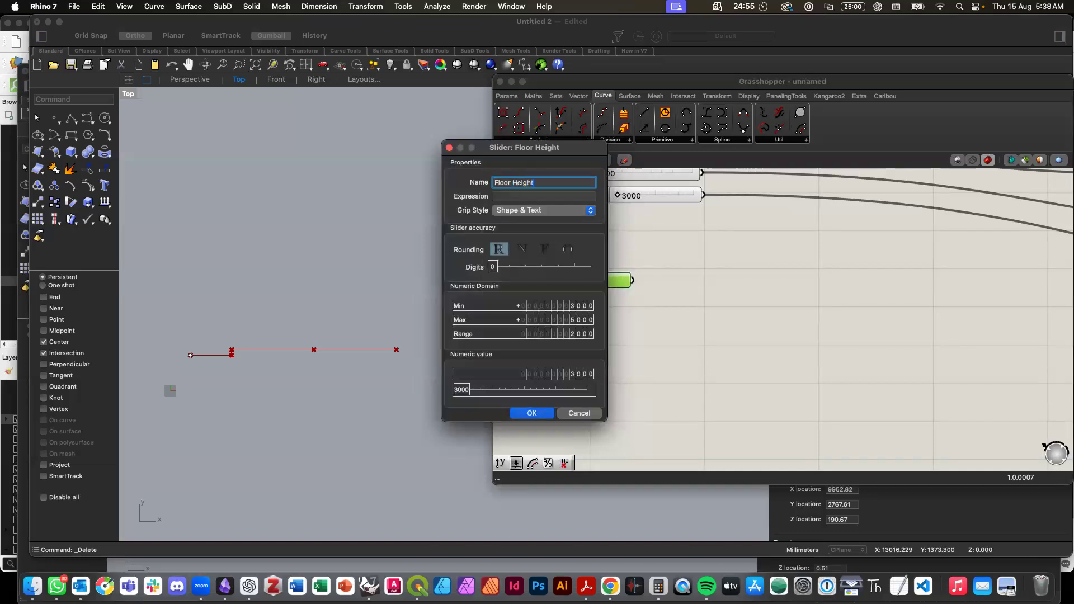
{"action": "left_click", "coordinate": [532, 413]}
{"action": "scroll", "coordinate": [590, 319], "scroll_direction": "down", "scroll_amount": 4}
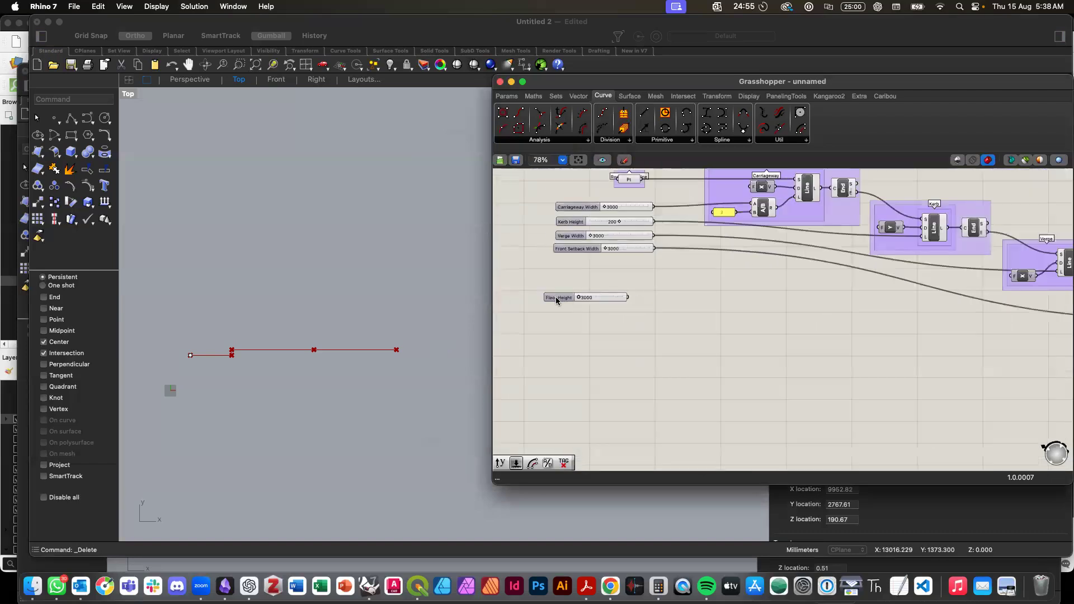
{"action": "left_click_drag", "start_coordinate": [555, 297], "coordinate": [579, 271]}
Step: Move the new Line component closer to the Front Setback group and wire that group's end point into the line's start input
{"action": "scroll", "coordinate": [564, 330], "scroll_direction": "right", "scroll_amount": 10}
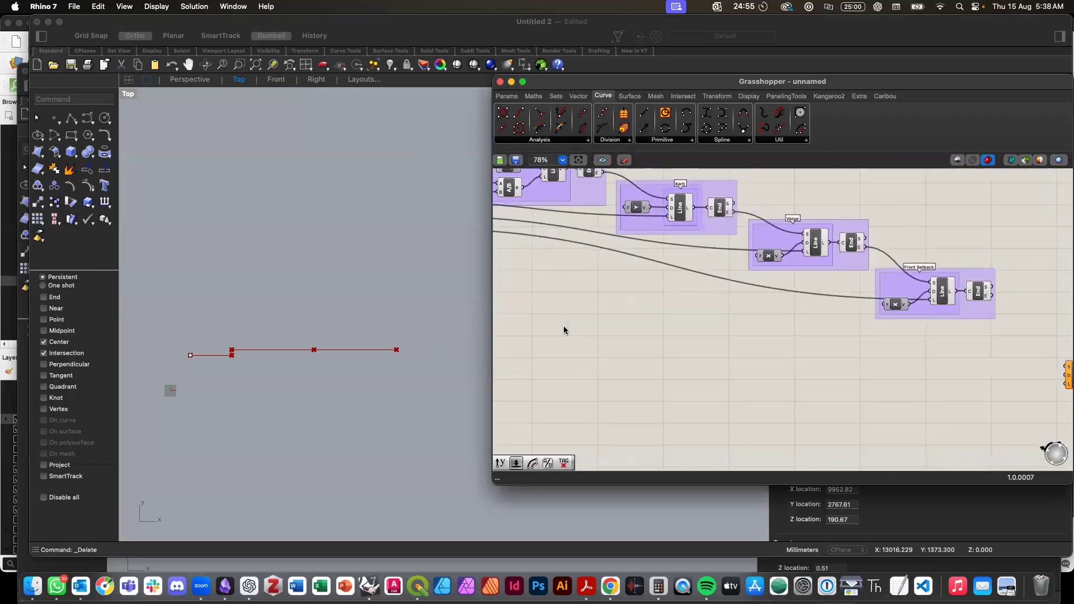
{"action": "scroll", "coordinate": [564, 331], "scroll_direction": "right", "scroll_amount": 4}
{"action": "left_click_drag", "start_coordinate": [996, 344], "coordinate": [974, 342]}
{"action": "left_click", "coordinate": [921, 322]}
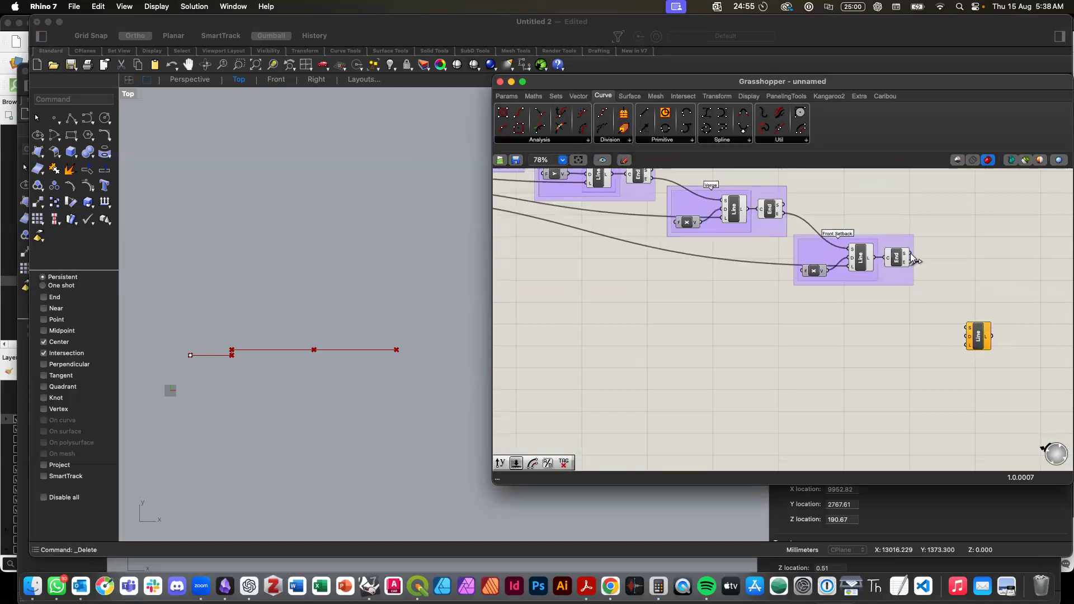
{"action": "left_click_drag", "start_coordinate": [911, 261], "coordinate": [964, 327]}
{"action": "left_click", "coordinate": [974, 335]}
Step: Add a Unit Y vector, connect it to the new Line's direction input and move it near that component
{"action": "scroll", "coordinate": [975, 334], "scroll_direction": "left", "scroll_amount": 10}
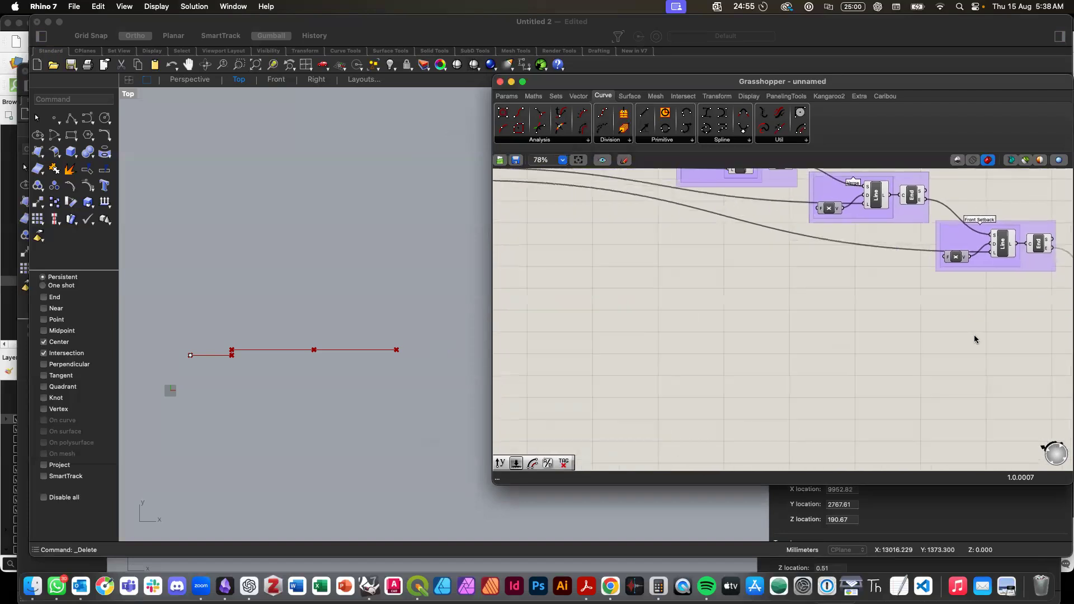
{"action": "scroll", "coordinate": [974, 336], "scroll_direction": "right", "scroll_amount": 10}
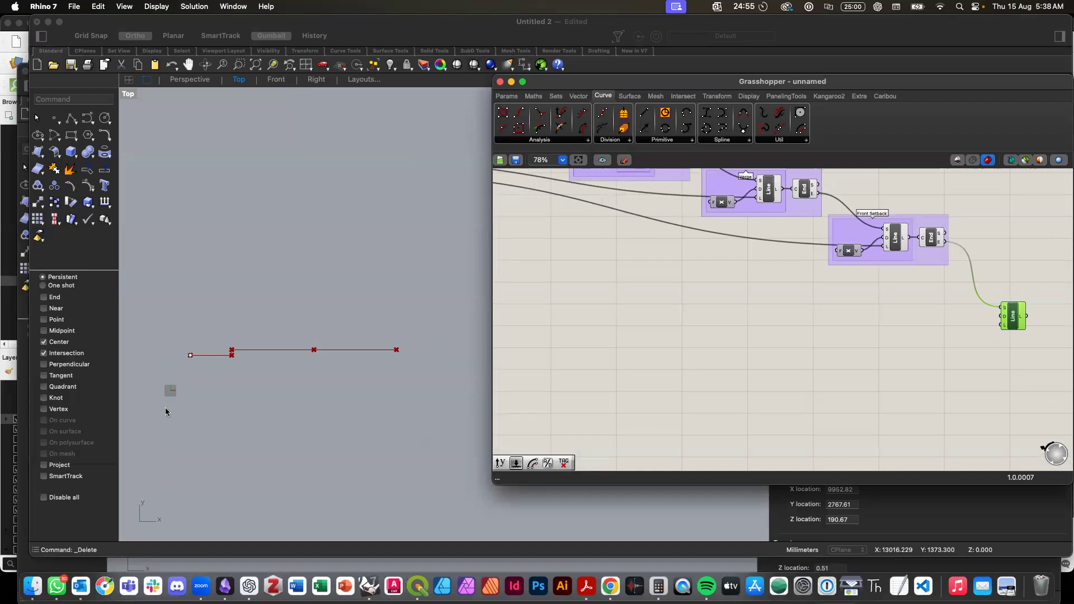
{"action": "double_click", "coordinate": [833, 397]}
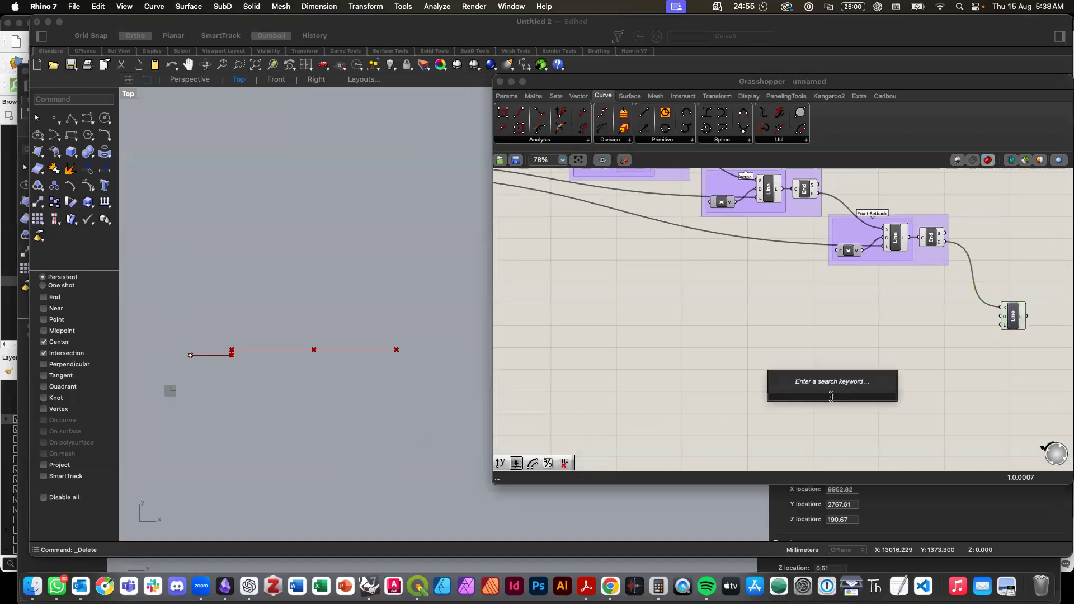
{"action": "type", "text": "y"}
{"action": "key", "text": "Return"}
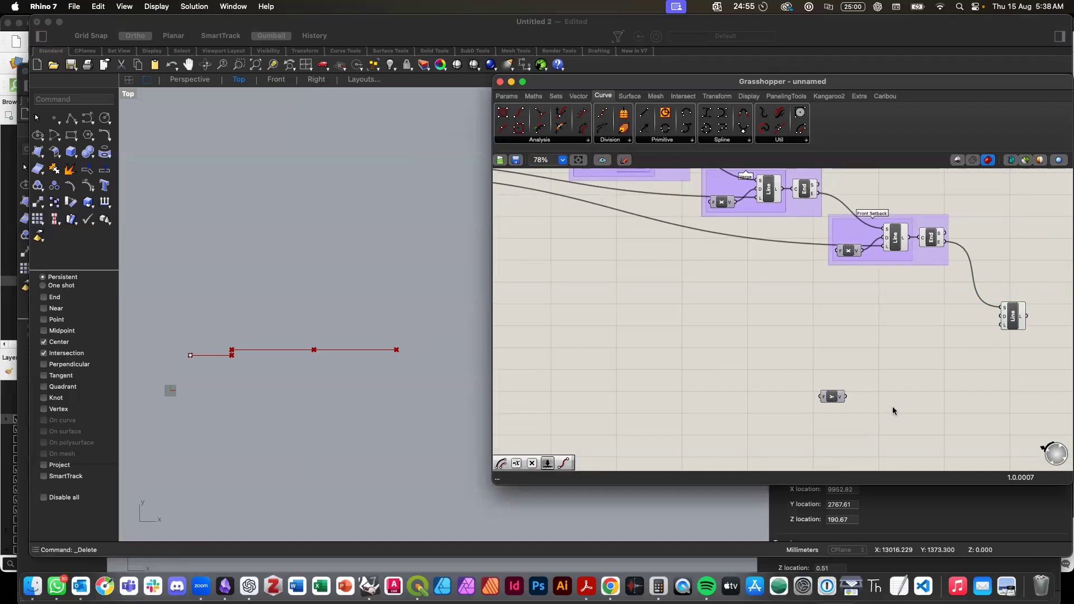
{"action": "left_click_drag", "start_coordinate": [846, 396], "coordinate": [1000, 316]}
{"action": "left_click_drag", "start_coordinate": [832, 396], "coordinate": [939, 290]}
Step: Add a number slider ranging from 1 to 8 below the Floor Height slider
{"action": "scroll", "coordinate": [793, 379], "scroll_direction": "left", "scroll_amount": 10}
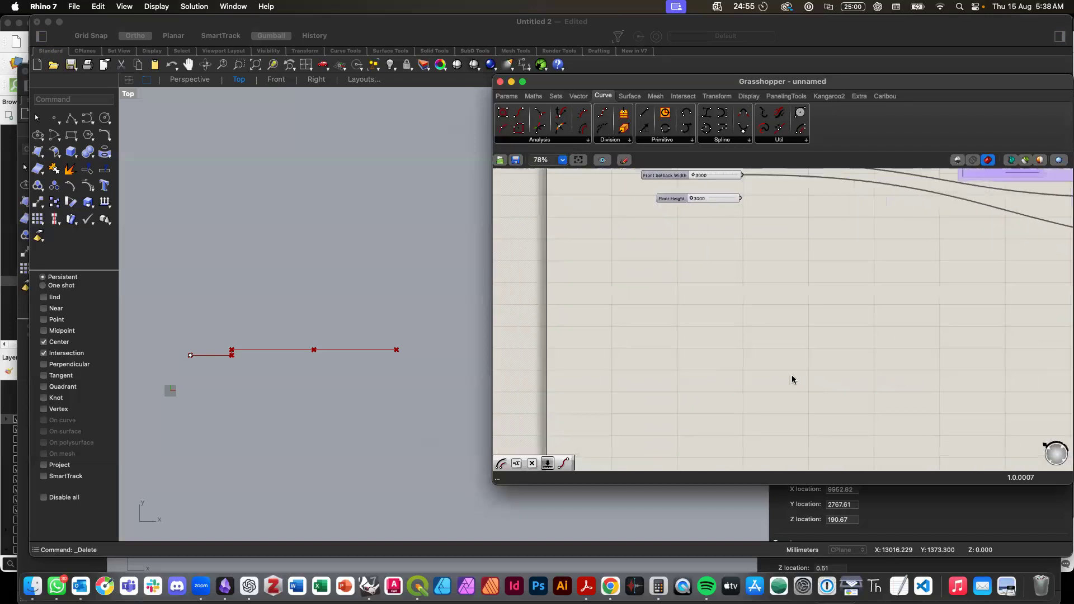
{"action": "left_click", "coordinate": [653, 346]}
{"action": "left_click", "coordinate": [703, 394]}
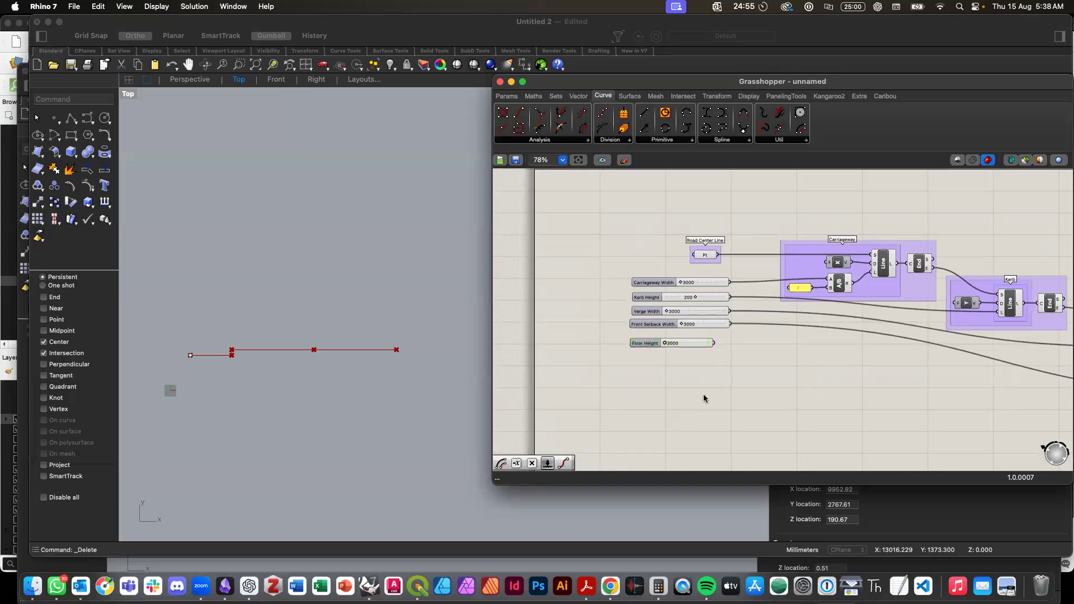
{"action": "scroll", "coordinate": [714, 393], "scroll_direction": "up", "scroll_amount": 2}
{"action": "double_click", "coordinate": [688, 401]}
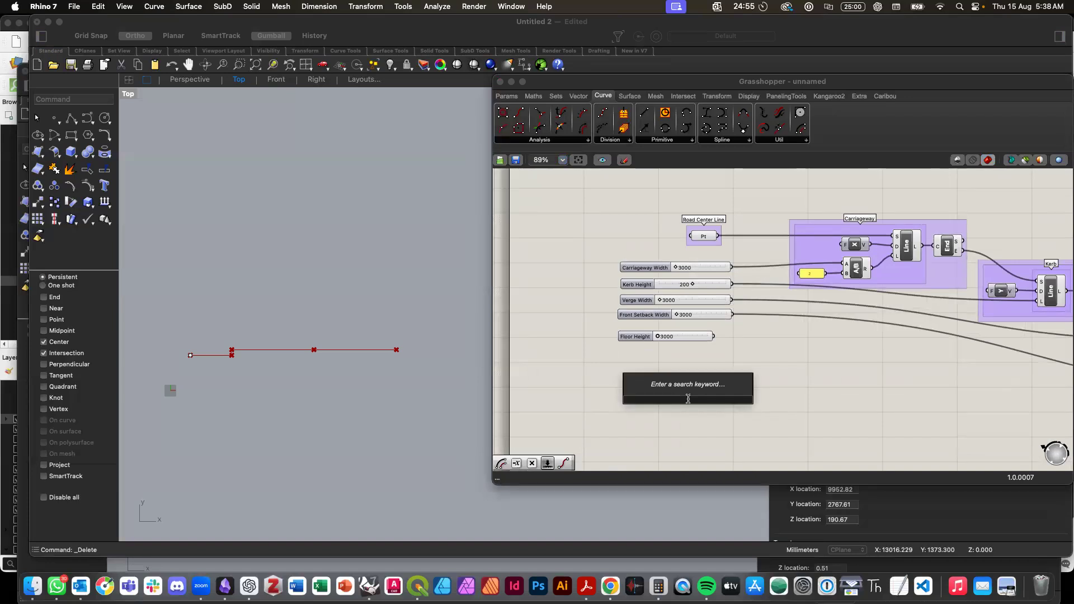
{"action": "type", "text": "1<8"}
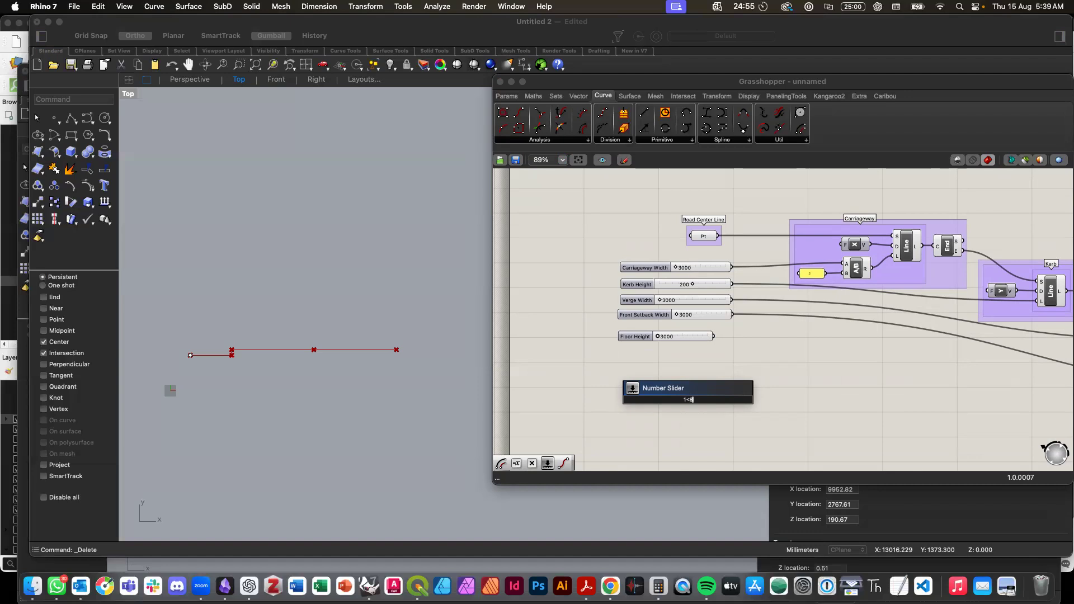
{"action": "key", "text": "Return"}
Step: Name the 1 to 8 slider Storeys and arrange it and the Floor Height slider one under the other
{"action": "double_click", "coordinate": [657, 401]}
{"action": "left_click", "coordinate": [654, 300]}
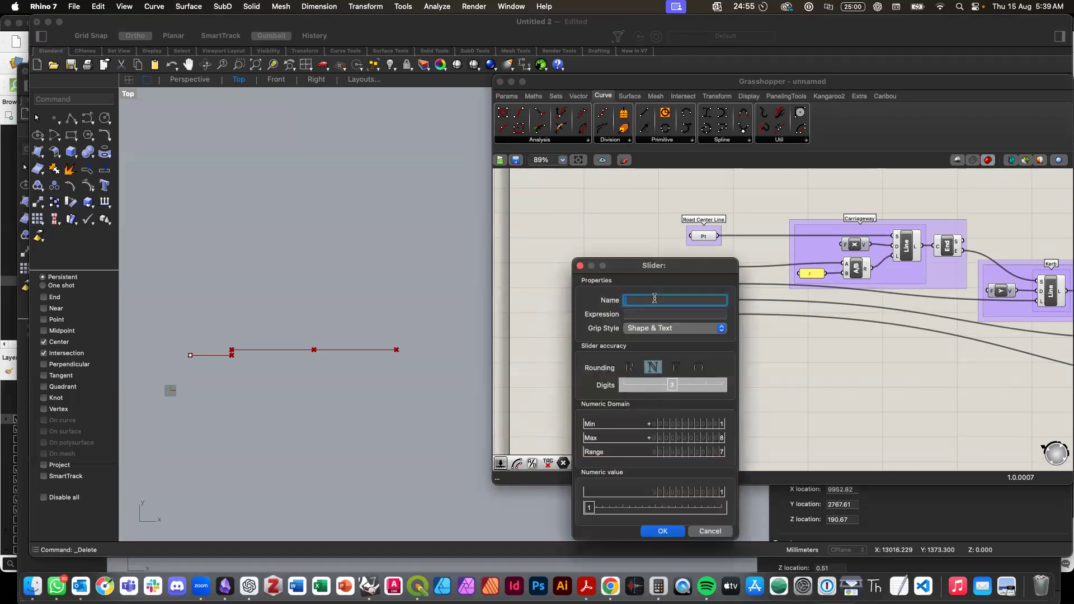
{"action": "type", "text": "Storeys"}
{"action": "left_click", "coordinate": [672, 532]}
{"action": "left_click_drag", "start_coordinate": [663, 400], "coordinate": [631, 341]}
{"action": "left_click", "coordinate": [723, 389]}
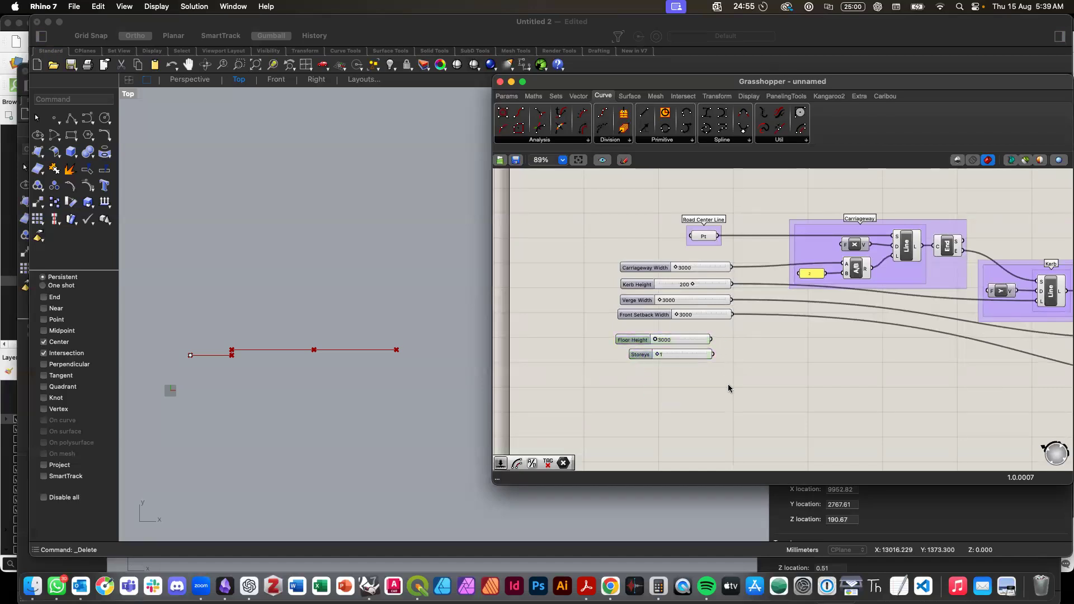
Step: Add a Multiplication component below the Verge and Front Setback groups
{"action": "scroll", "coordinate": [727, 385], "scroll_direction": "right", "scroll_amount": 5}
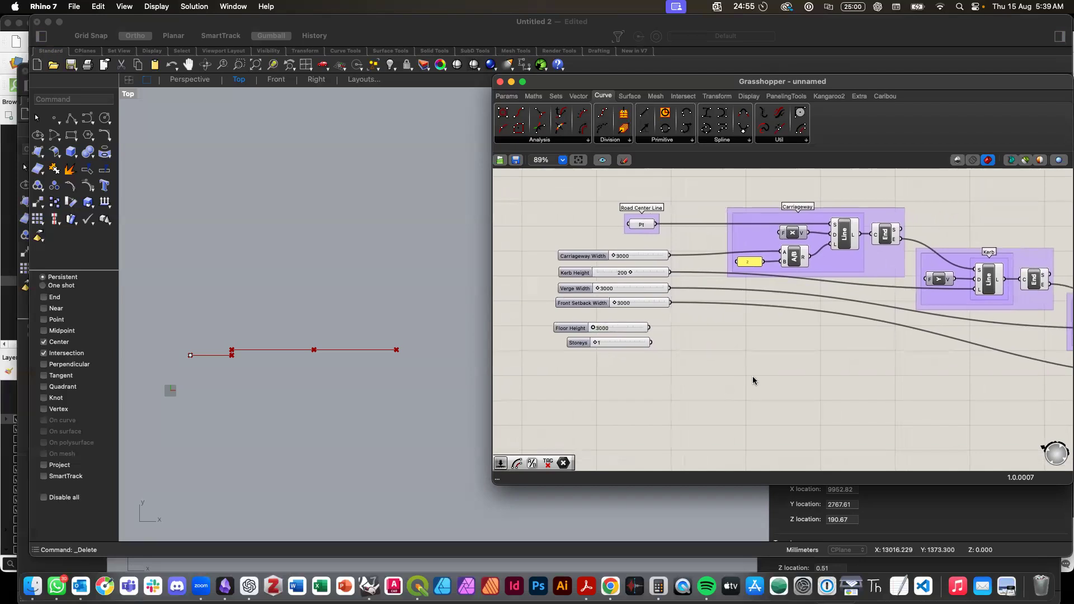
{"action": "scroll", "coordinate": [791, 424], "scroll_direction": "right", "scroll_amount": 10}
{"action": "scroll", "coordinate": [791, 421], "scroll_direction": "up", "scroll_amount": 2}
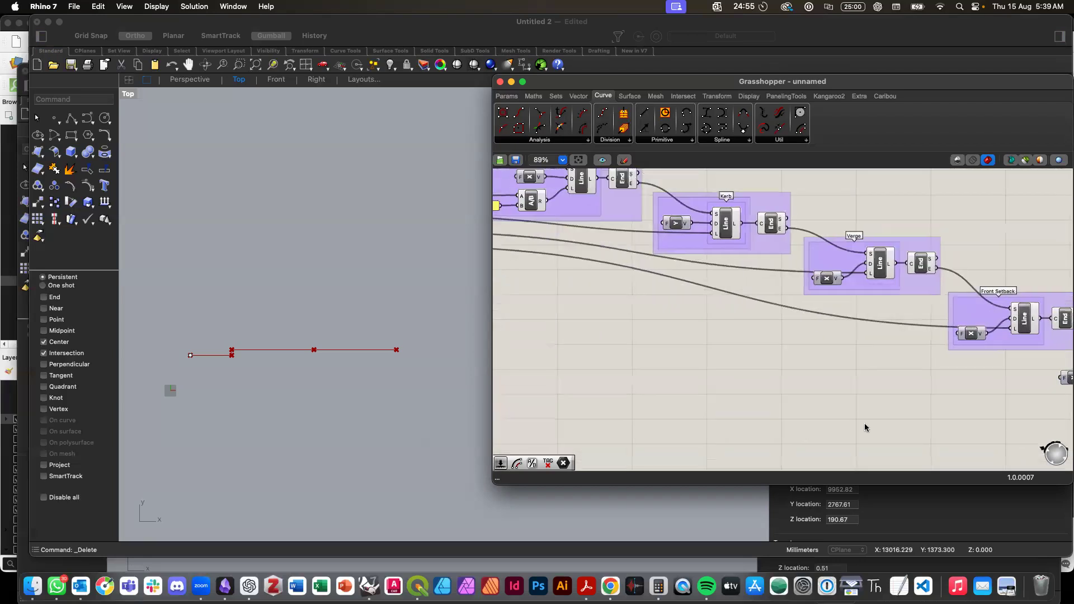
{"action": "double_click", "coordinate": [865, 425]}
{"action": "type", "text": "multi"}
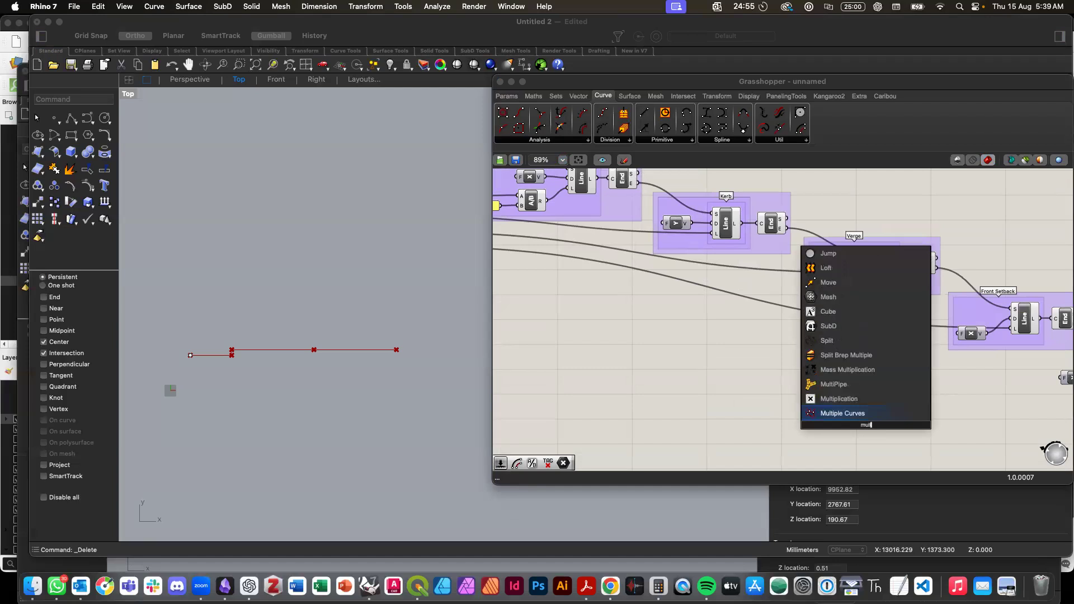
{"action": "left_click", "coordinate": [865, 399]}
Step: Wire the Floor Height slider into the Multiplication's A input and the Storeys slider into its B input
{"action": "scroll", "coordinate": [898, 394], "scroll_direction": "down", "scroll_amount": 4}
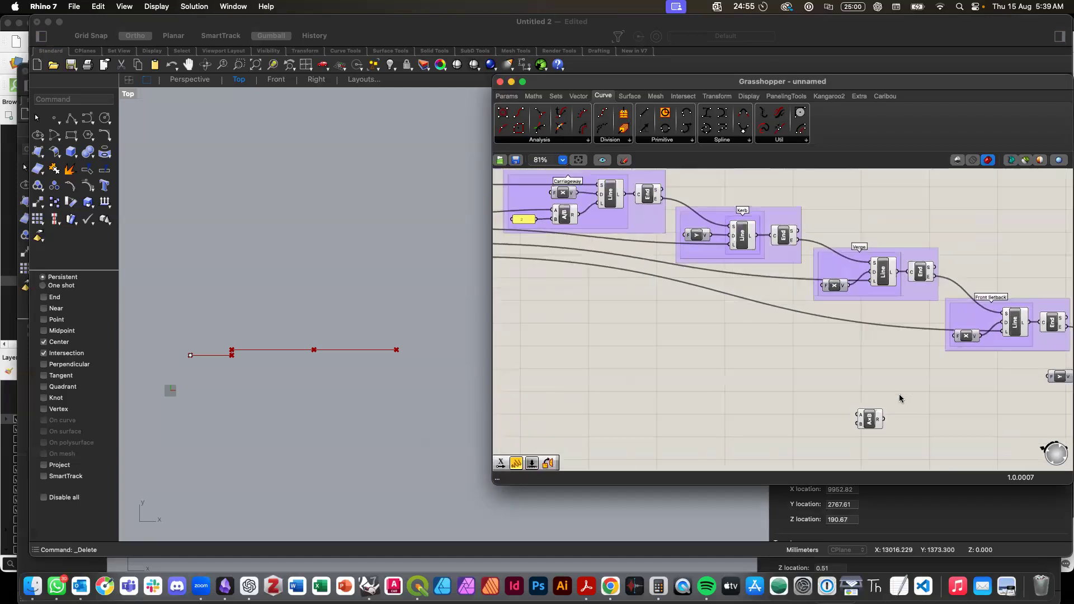
{"action": "scroll", "coordinate": [612, 316], "scroll_direction": "up", "scroll_amount": 2}
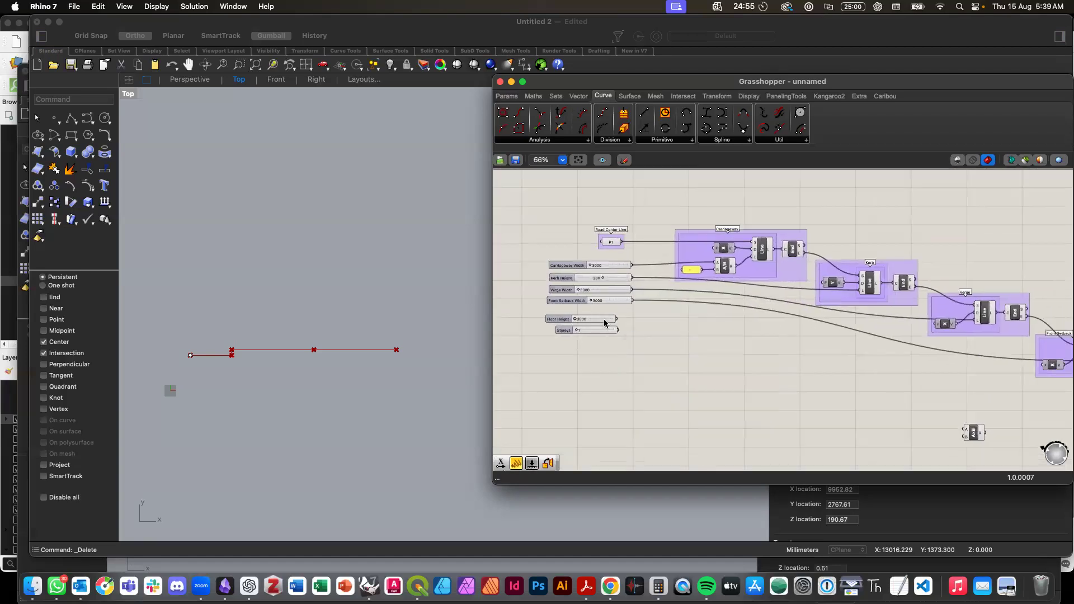
{"action": "left_click_drag", "start_coordinate": [618, 319], "coordinate": [965, 429]}
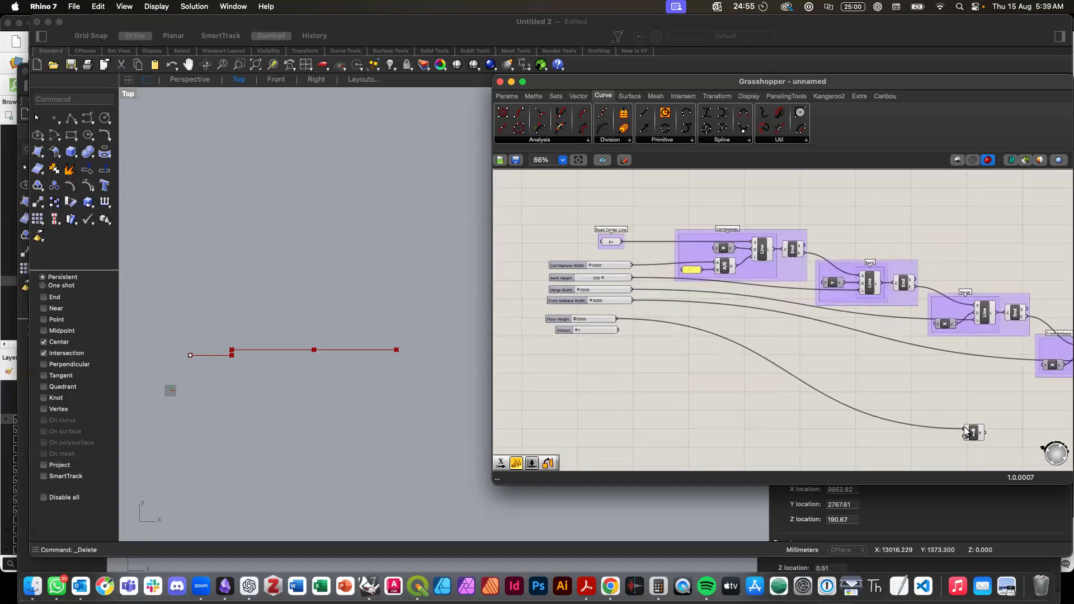
{"action": "left_click_drag", "start_coordinate": [620, 330], "coordinate": [957, 434]}
Step: Connect the multiplication result to the new Line's length input and arrange the Multiplication, Unit Y and Line components compactly together
{"action": "right_click_drag", "start_coordinate": [955, 392], "coordinate": [781, 391]}
{"action": "left_click_drag", "start_coordinate": [782, 393], "coordinate": [966, 412]}
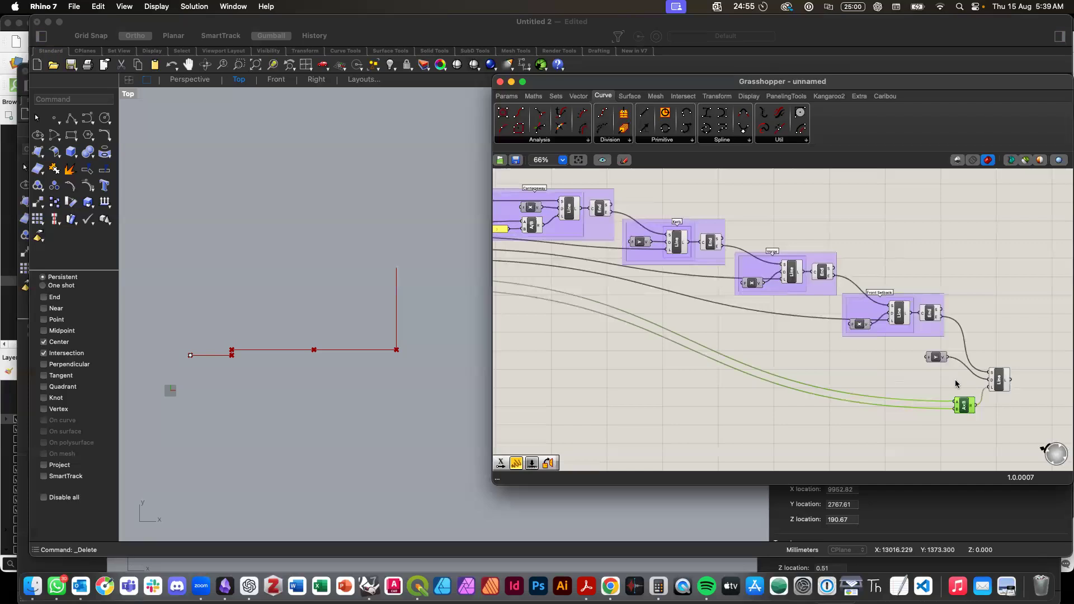
{"action": "left_click_drag", "start_coordinate": [936, 357], "coordinate": [1009, 390]}
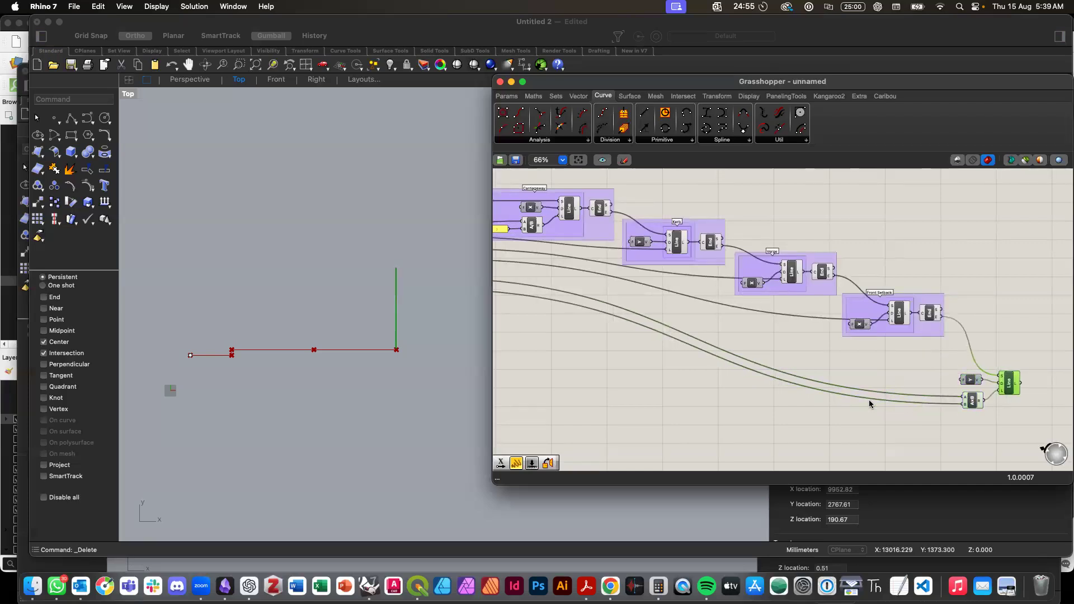
Step: Try out the Storeys slider and leave it at 1
{"action": "left_click", "coordinate": [869, 401]}
{"action": "scroll", "coordinate": [854, 401], "scroll_direction": "left", "scroll_amount": 5}
{"action": "scroll", "coordinate": [717, 310], "scroll_direction": "up", "scroll_amount": 3}
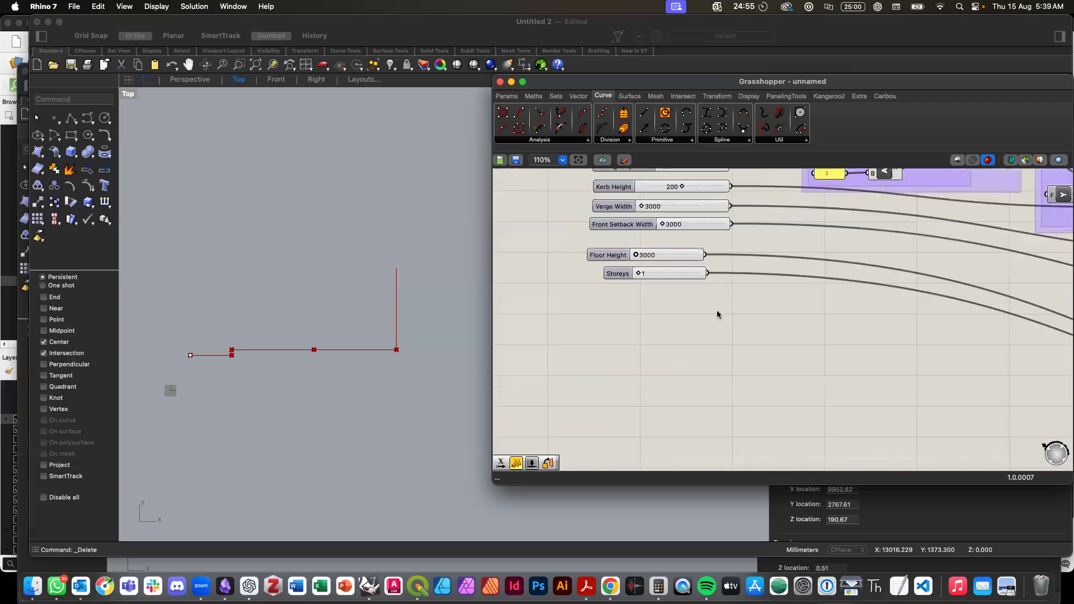
{"action": "scroll", "coordinate": [718, 313], "scroll_direction": "up", "scroll_amount": 3}
{"action": "mouse_move", "coordinate": [591, 250]}
{"action": "left_mouse_down"}
{"action": "mouse_move", "coordinate": [626, 258]}
{"action": "mouse_move", "coordinate": [592, 252]}
{"action": "left_mouse_up"}
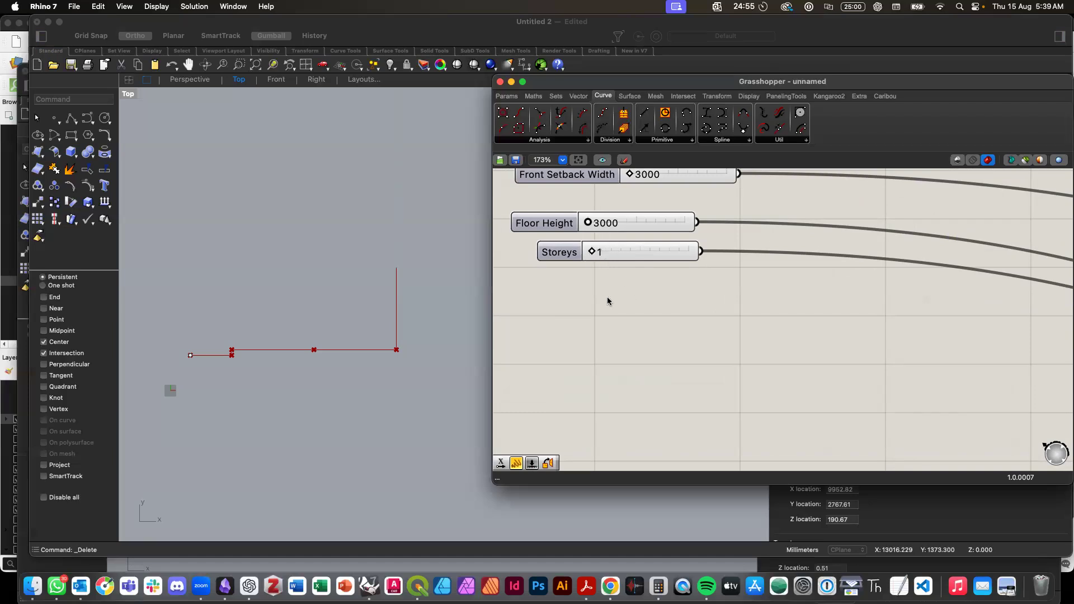
Step: Add an End Points component beside the vertical building Line and connect the line's output to it
{"action": "scroll", "coordinate": [585, 338], "scroll_direction": "down", "scroll_amount": 4}
{"action": "scroll", "coordinate": [585, 339], "scroll_direction": "right", "scroll_amount": 6}
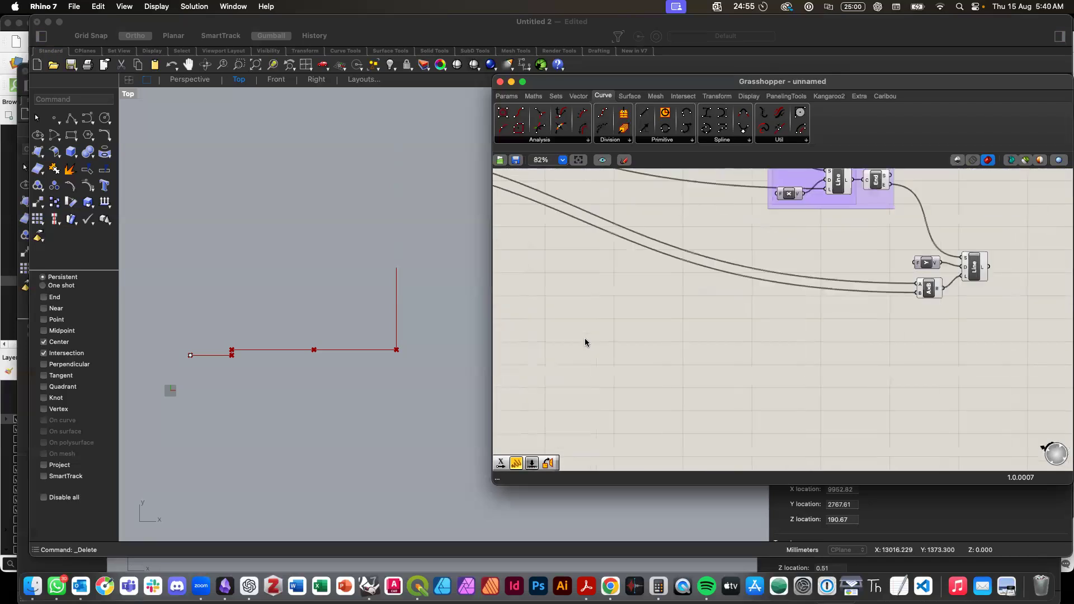
{"action": "scroll", "coordinate": [857, 340], "scroll_direction": "up", "scroll_amount": 3}
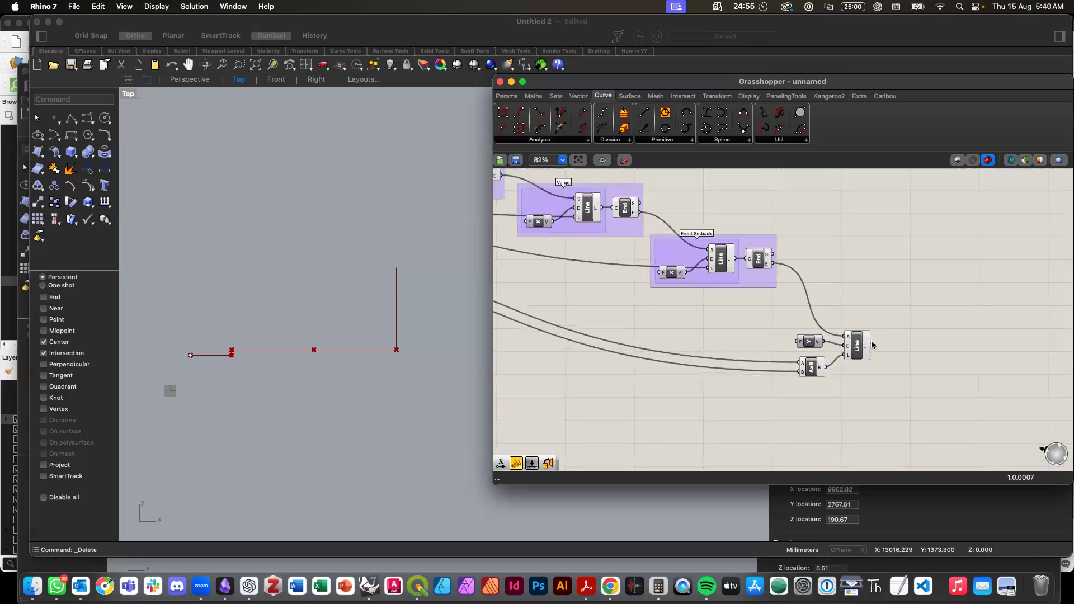
{"action": "double_click", "coordinate": [894, 365]}
{"action": "type", "text": "end"}
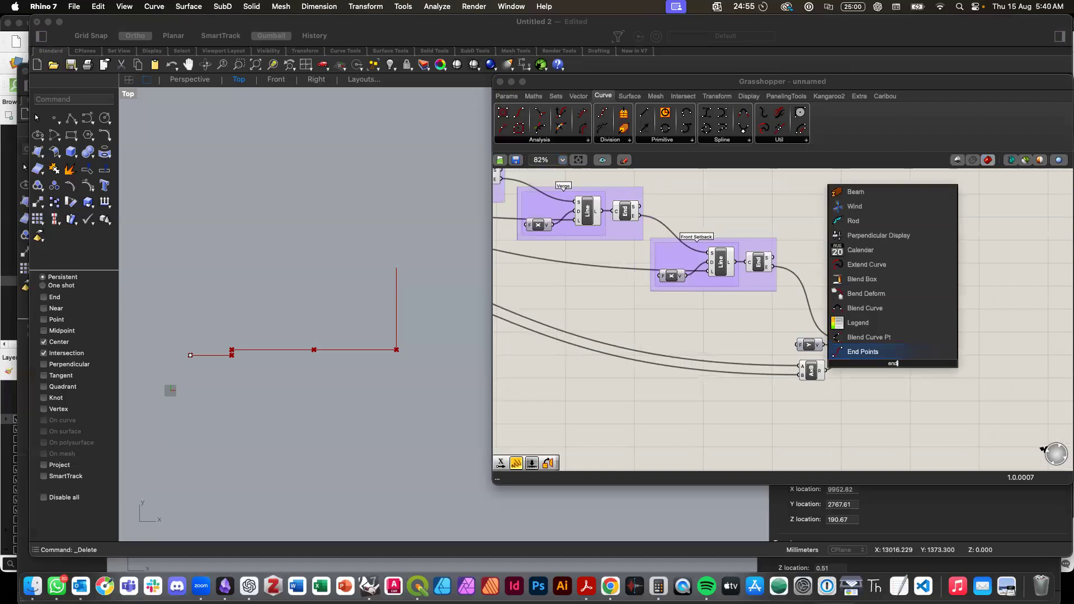
{"action": "left_click", "coordinate": [881, 355]}
{"action": "left_click_drag", "start_coordinate": [890, 363], "coordinate": [883, 352]}
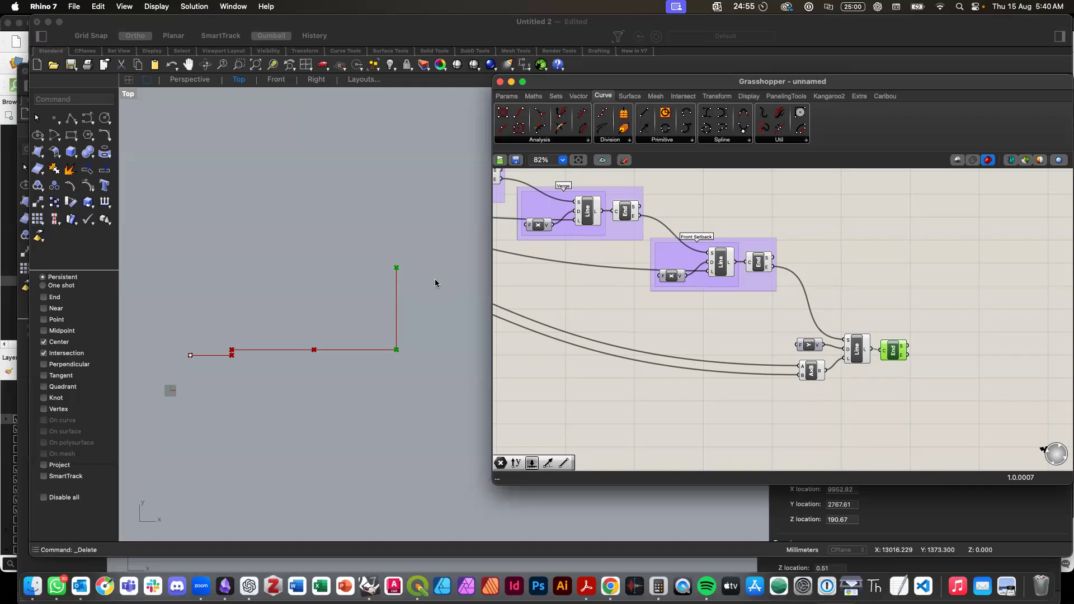
Step: Create a number slider set to 8000 with a maximum of 50000 and place it below the Storeys slider
{"action": "scroll", "coordinate": [616, 398], "scroll_direction": "left", "scroll_amount": 10}
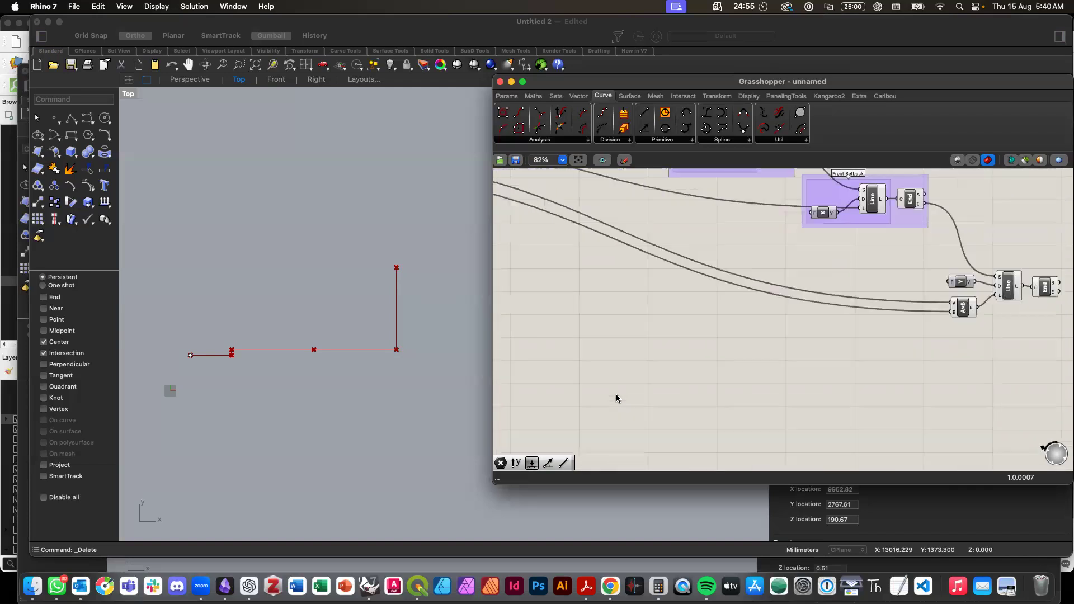
{"action": "scroll", "coordinate": [621, 350], "scroll_direction": "up", "scroll_amount": 5}
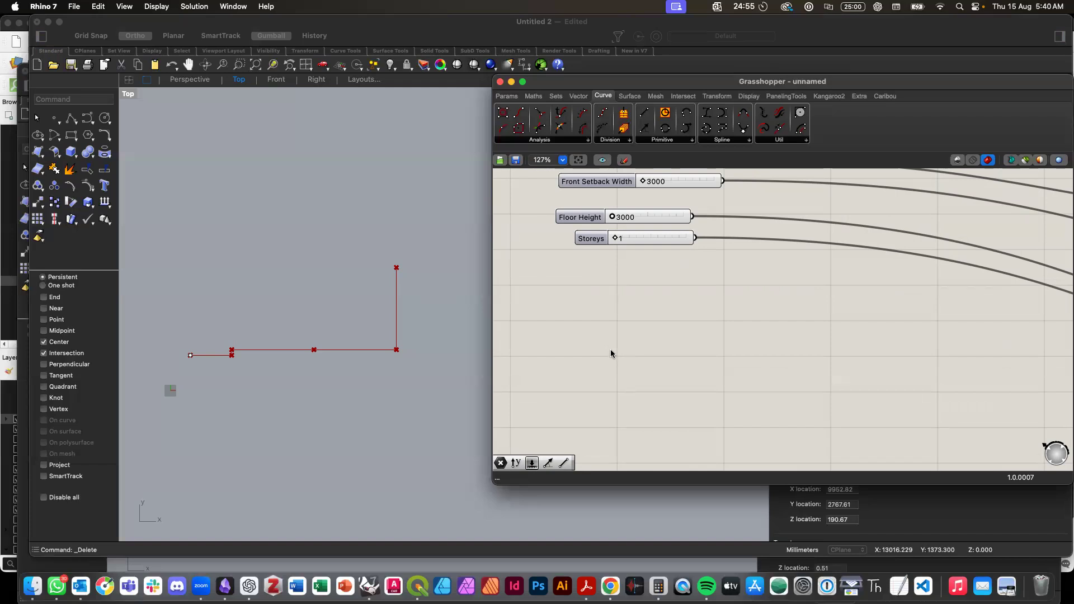
{"action": "double_click", "coordinate": [610, 353]}
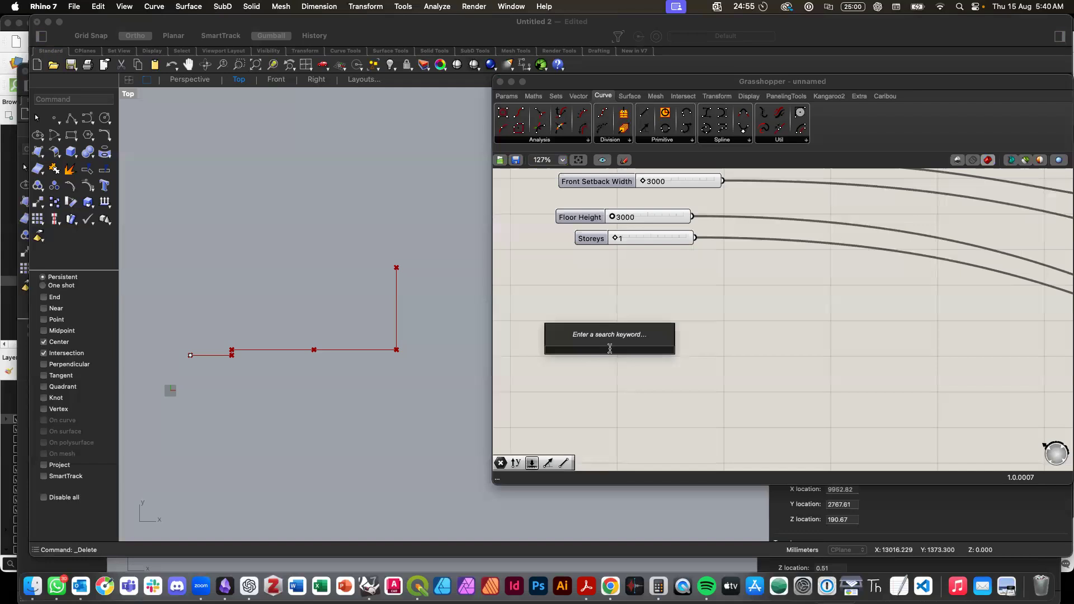
{"action": "type", "text": "8000"}
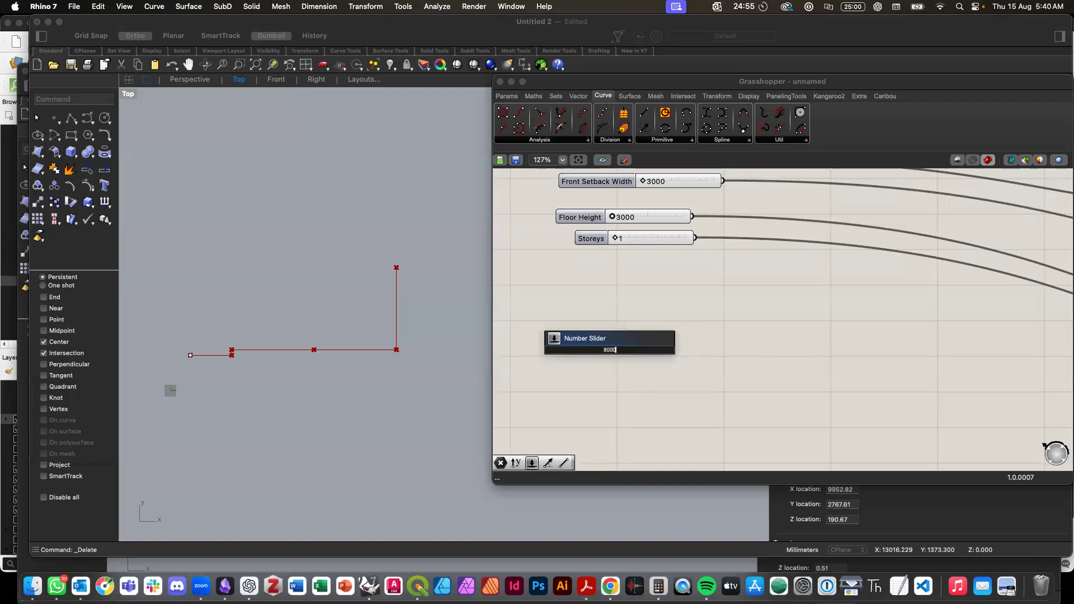
{"action": "type", "text": "<"}
{"action": "type", "text": "50000"}
{"action": "key", "text": "Return"}
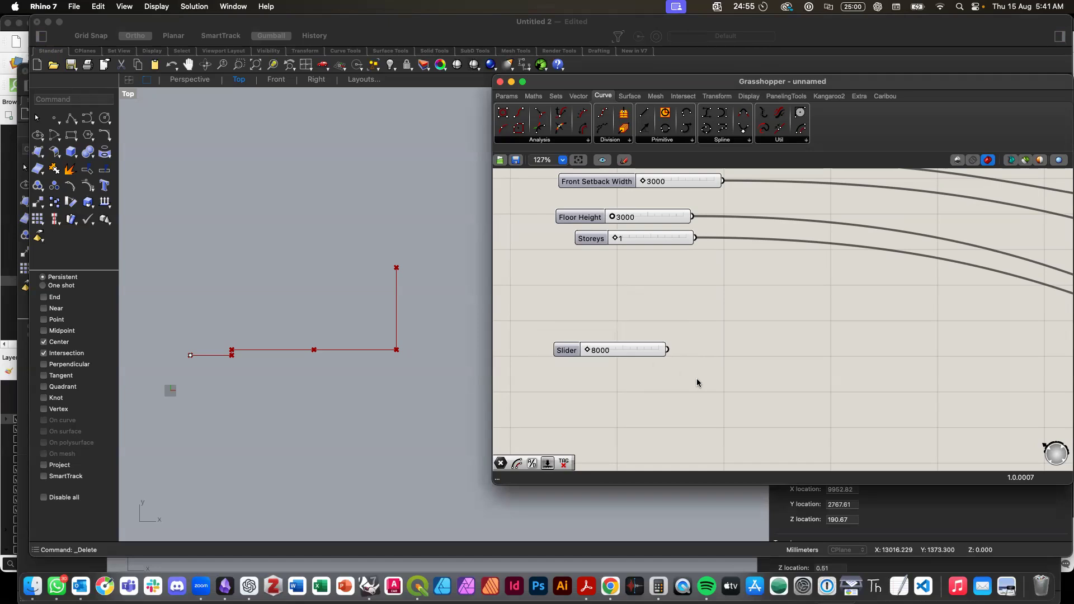
{"action": "left_click_drag", "start_coordinate": [567, 351], "coordinate": [592, 272]}
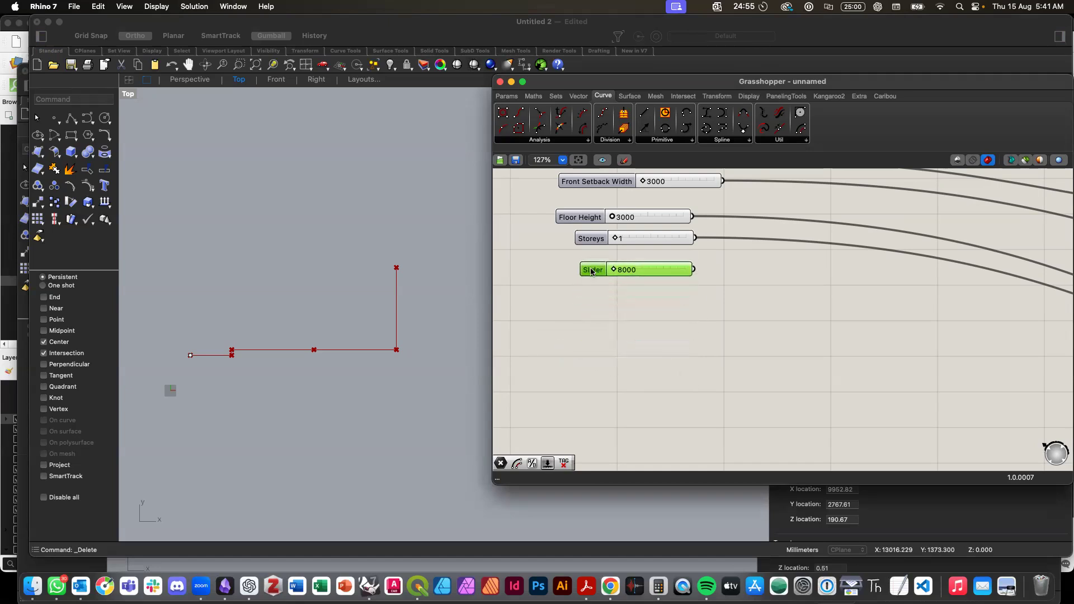
{"action": "scroll", "coordinate": [592, 272], "scroll_direction": "up", "scroll_amount": 5}
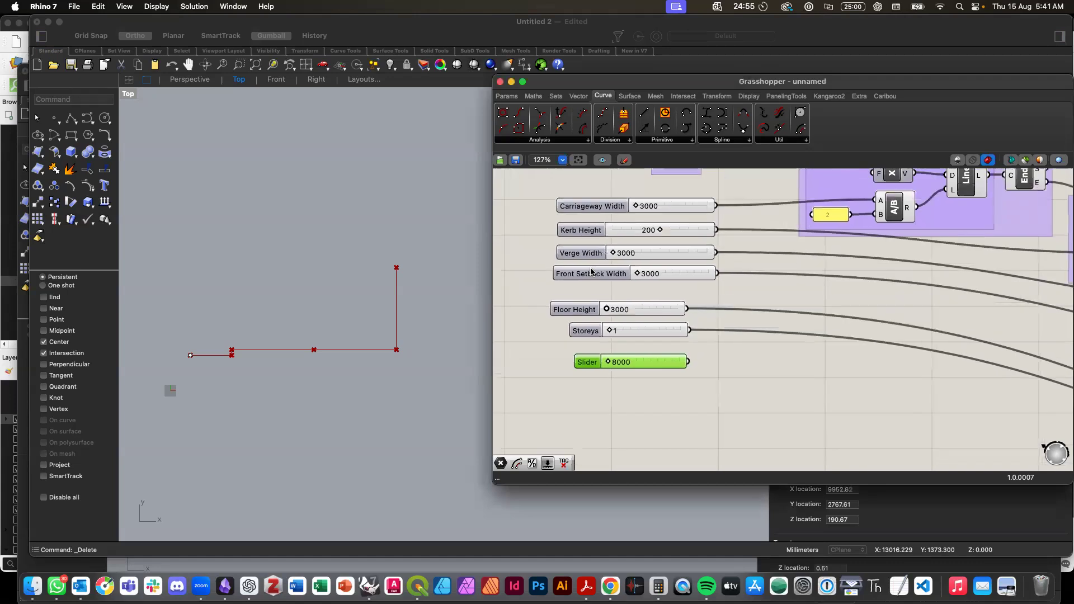
{"action": "left_click", "coordinate": [611, 405]}
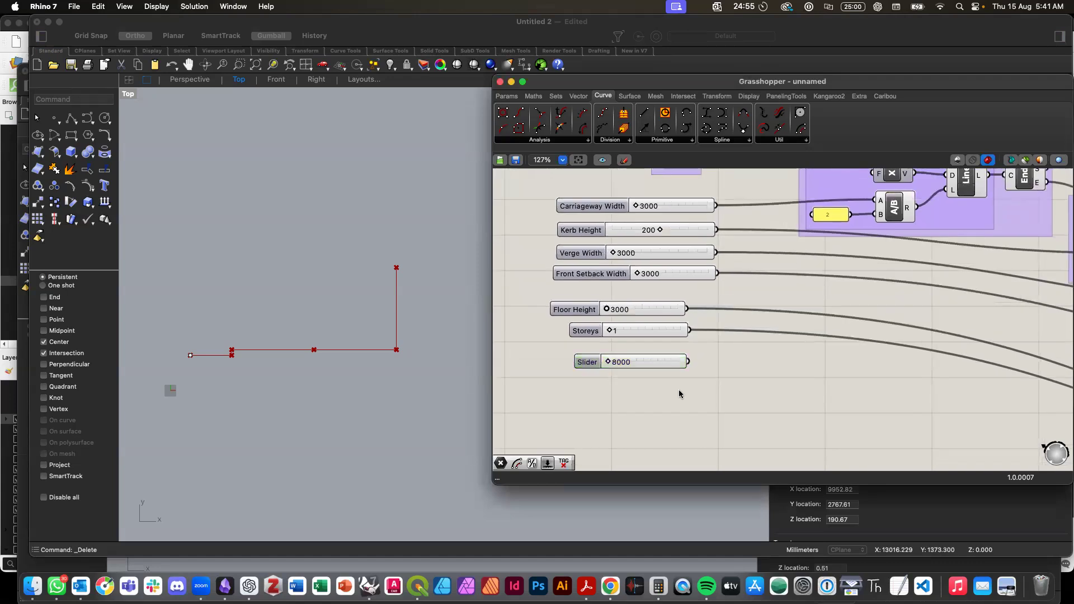
Step: Add a Line SDL component and wire the vertical line's end point into its start input
{"action": "scroll", "coordinate": [679, 390], "scroll_direction": "down", "scroll_amount": 3}
{"action": "scroll", "coordinate": [679, 390], "scroll_direction": "right", "scroll_amount": 5}
{"action": "scroll", "coordinate": [679, 391], "scroll_direction": "down", "scroll_amount": 4}
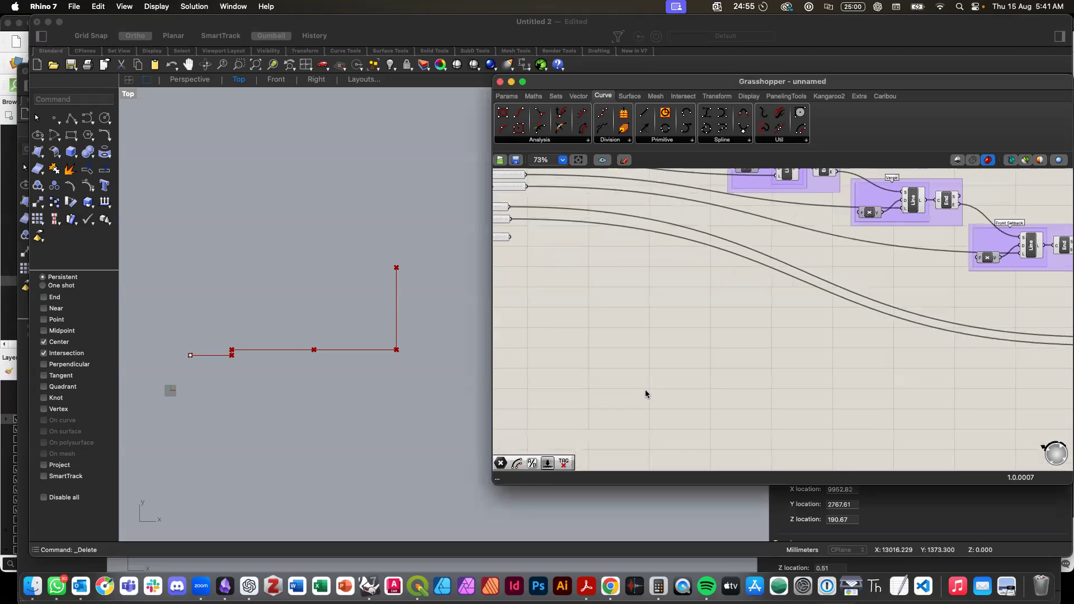
{"action": "scroll", "coordinate": [646, 390], "scroll_direction": "down", "scroll_amount": 3}
{"action": "scroll", "coordinate": [624, 326], "scroll_direction": "up", "scroll_amount": 3}
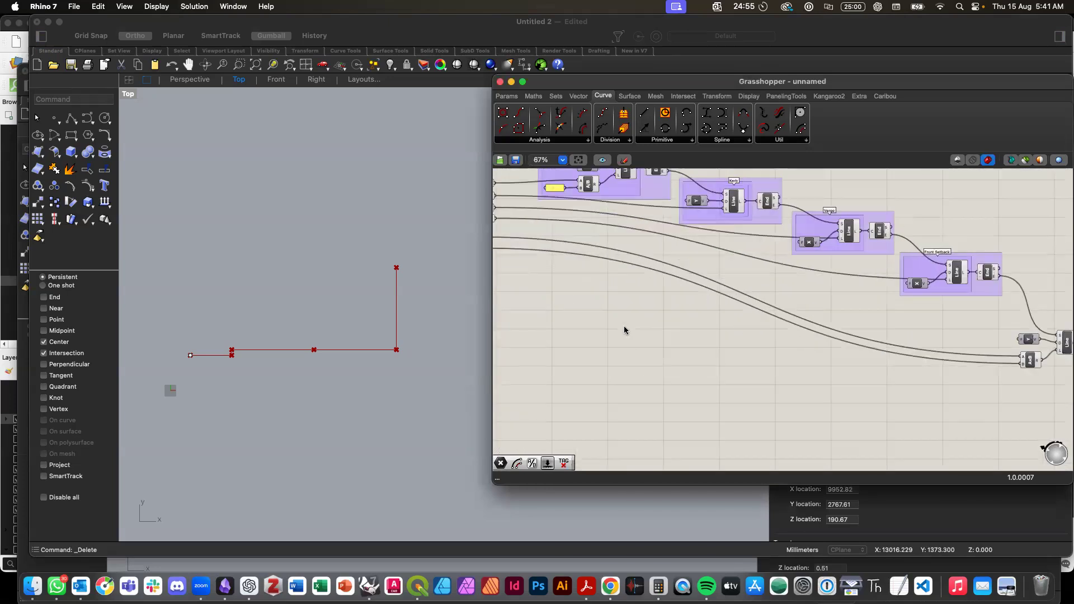
{"action": "scroll", "coordinate": [624, 330], "scroll_direction": "up", "scroll_amount": 3}
{"action": "scroll", "coordinate": [625, 331], "scroll_direction": "left", "scroll_amount": 5}
{"action": "scroll", "coordinate": [621, 330], "scroll_direction": "down", "scroll_amount": 1}
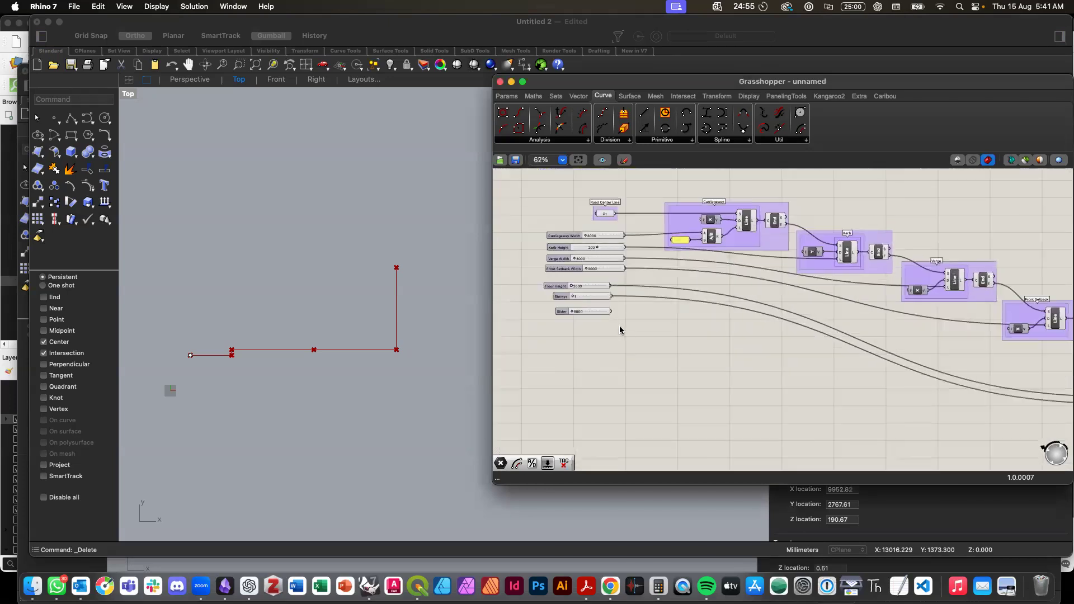
{"action": "scroll", "coordinate": [620, 330], "scroll_direction": "down", "scroll_amount": 2}
{"action": "scroll", "coordinate": [620, 330], "scroll_direction": "right", "scroll_amount": 8}
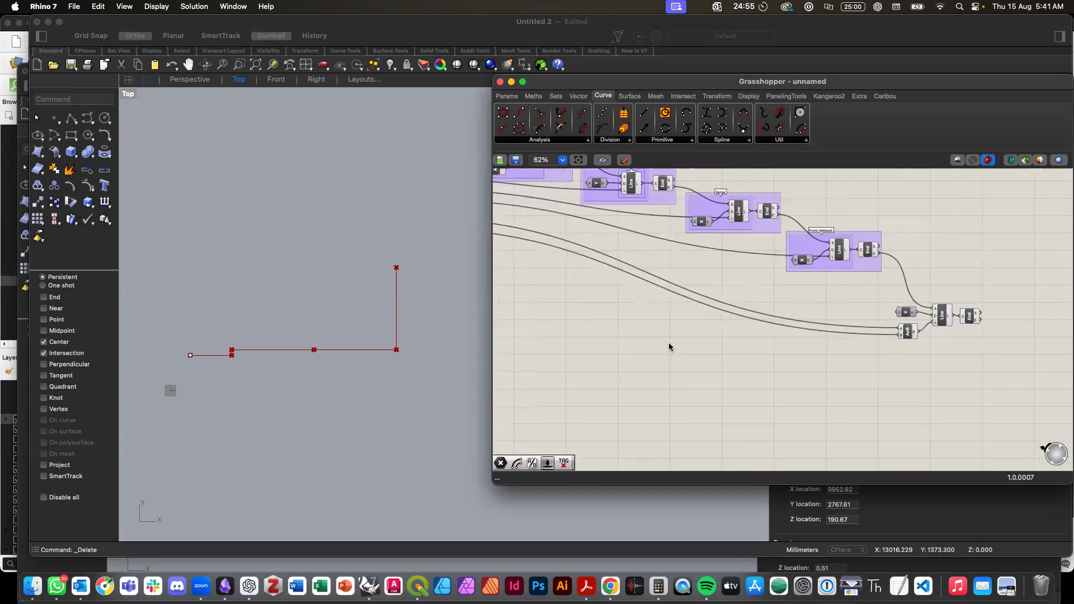
{"action": "scroll", "coordinate": [670, 347], "scroll_direction": "right", "scroll_amount": 4}
{"action": "double_click", "coordinate": [937, 335]}
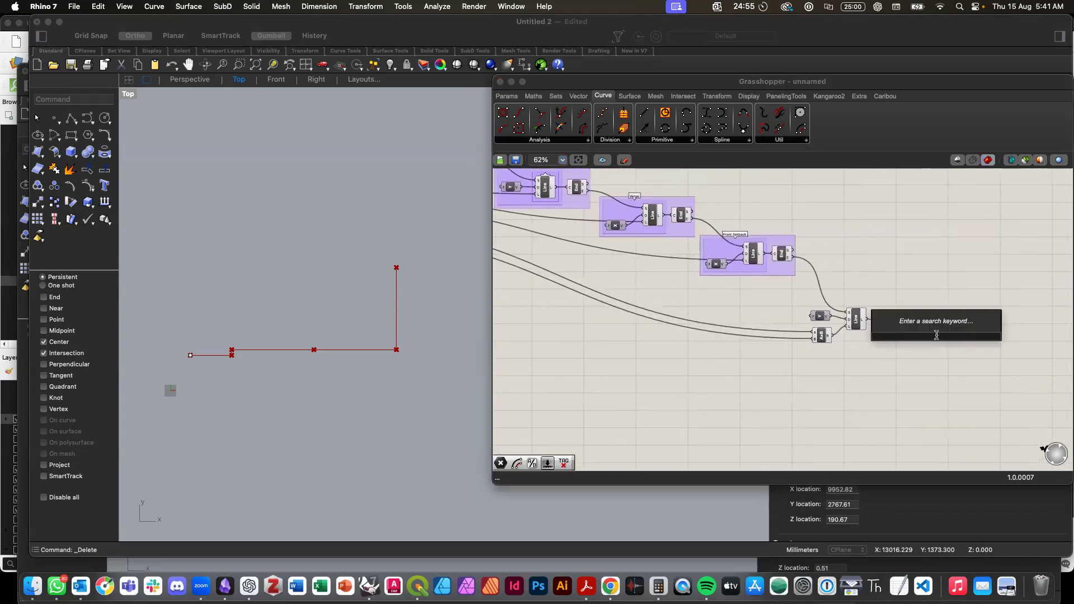
{"action": "type", "text": "d"}
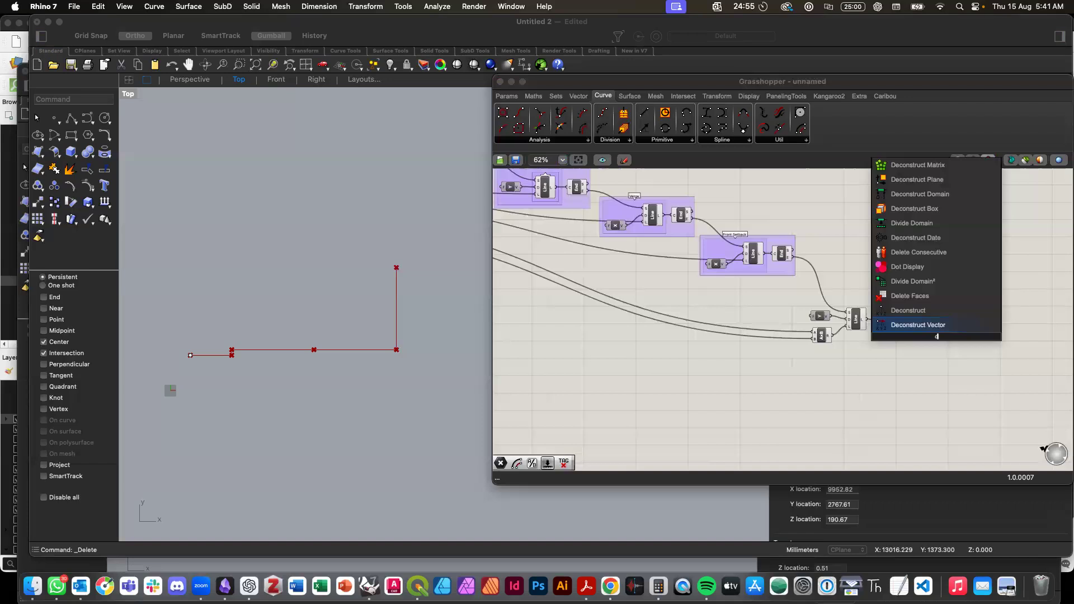
{"action": "key", "text": "BackSpace"}
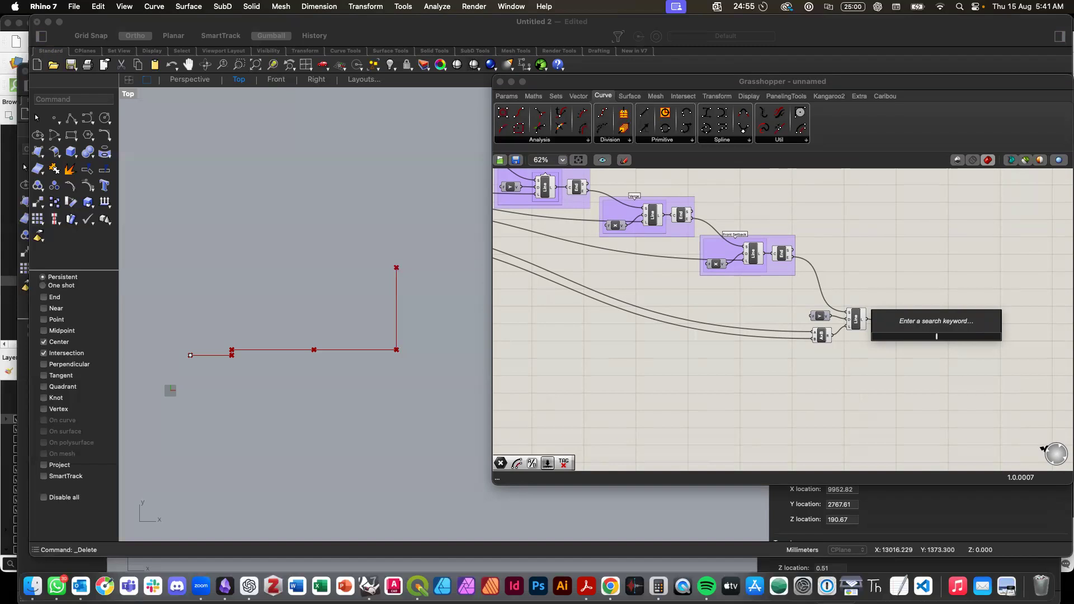
{"action": "type", "text": "sdl"}
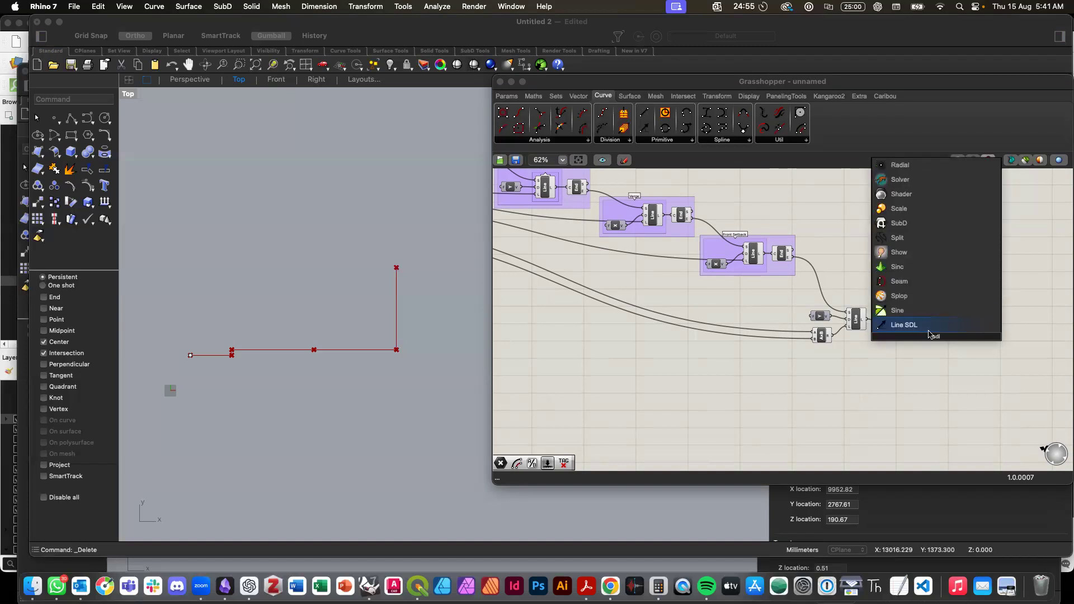
{"action": "key", "text": "Return"}
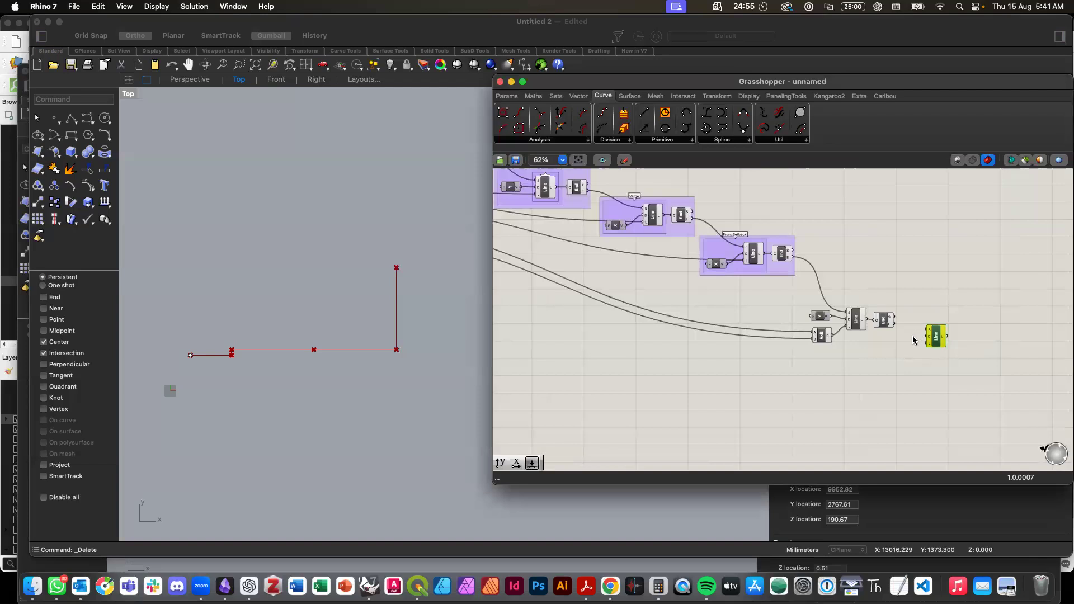
{"action": "scroll", "coordinate": [914, 340], "scroll_direction": "up", "scroll_amount": 4}
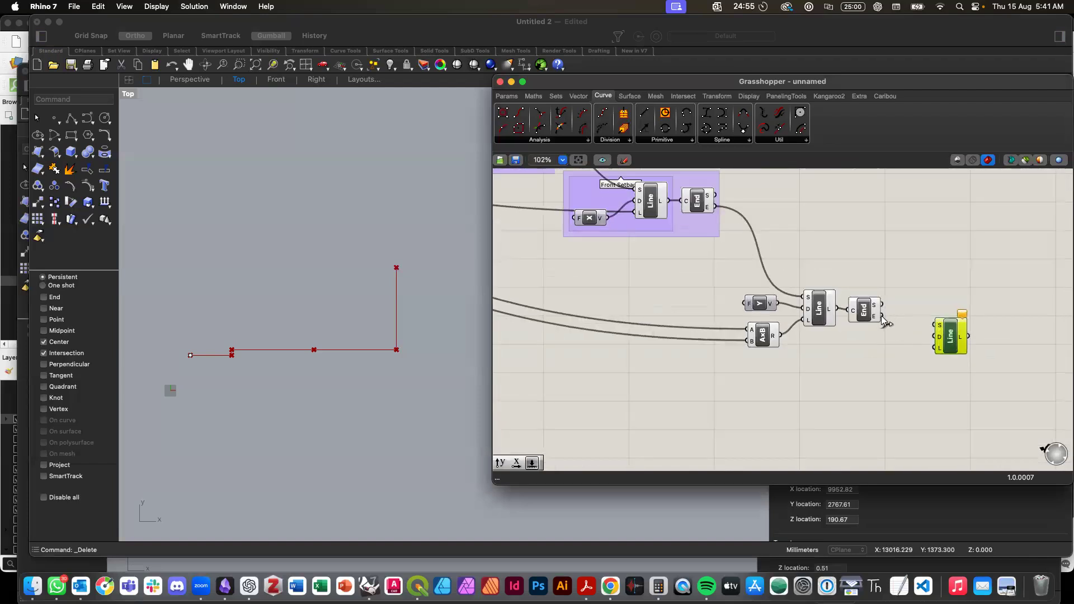
{"action": "left_click_drag", "start_coordinate": [883, 319], "coordinate": [934, 325]}
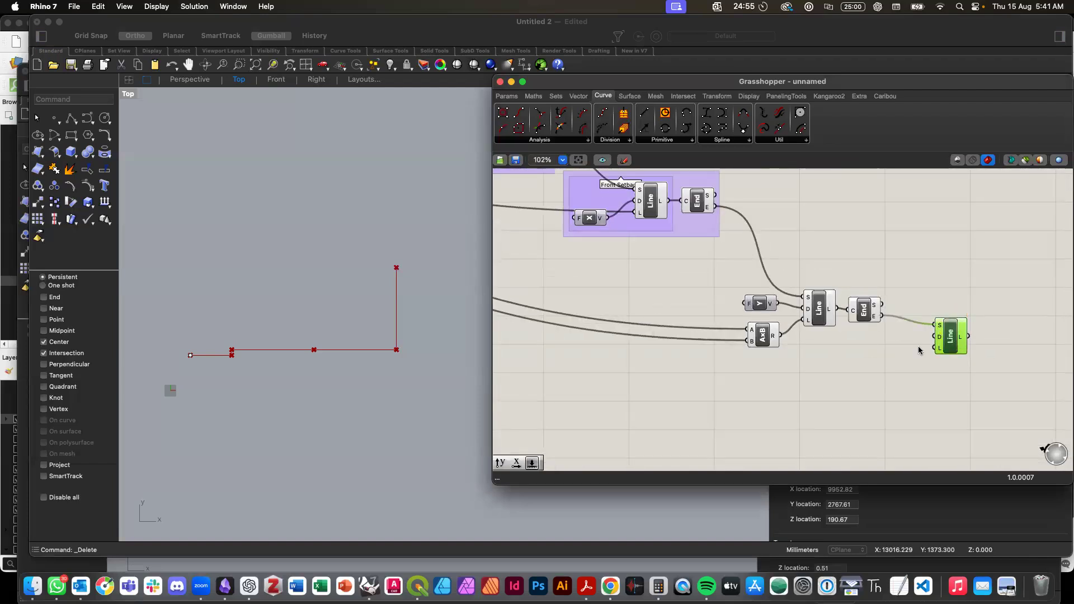
Step: Add a Unit X component, wire it into the new Line's direction input and align the two components
{"action": "double_click", "coordinate": [892, 377]}
{"action": "type", "text": "x"}
{"action": "left_click", "coordinate": [864, 365]}
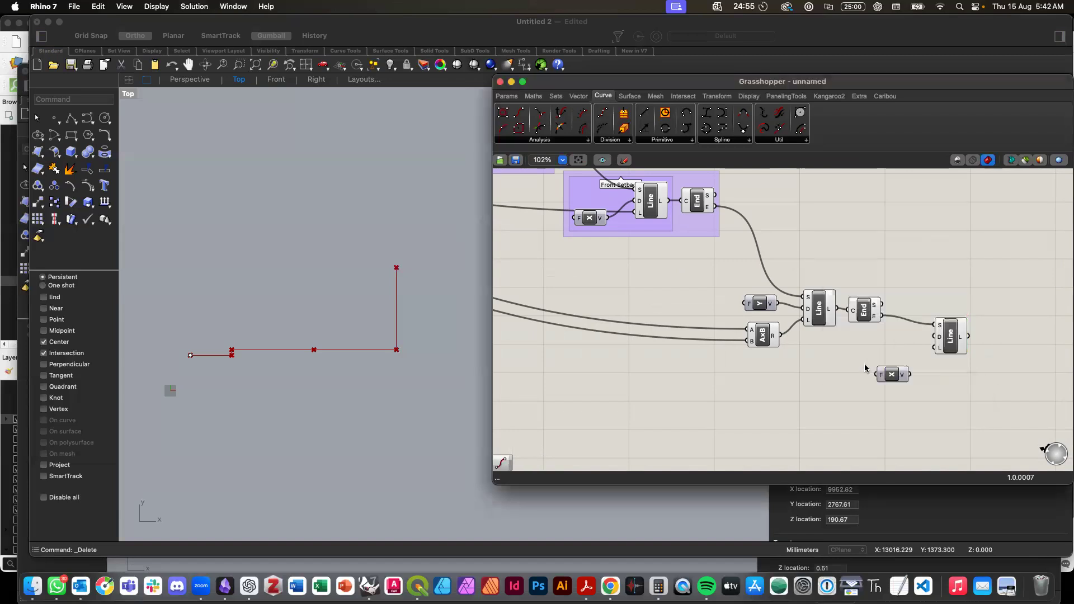
{"action": "left_click_drag", "start_coordinate": [911, 375], "coordinate": [973, 342]}
{"action": "left_click_drag", "start_coordinate": [891, 374], "coordinate": [916, 344]}
{"action": "left_click", "coordinate": [916, 386]}
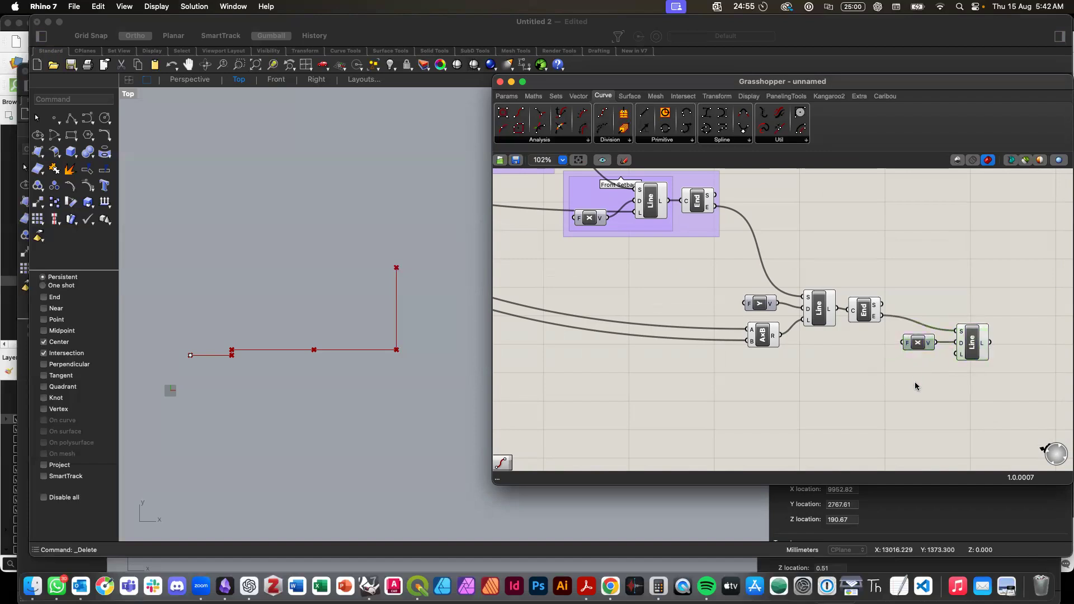
Step: Add an End Points component after the horizontal Line and connect the line's output to it
{"action": "scroll", "coordinate": [916, 386], "scroll_direction": "down", "scroll_amount": 2}
{"action": "scroll", "coordinate": [916, 386], "scroll_direction": "down", "scroll_amount": 3}
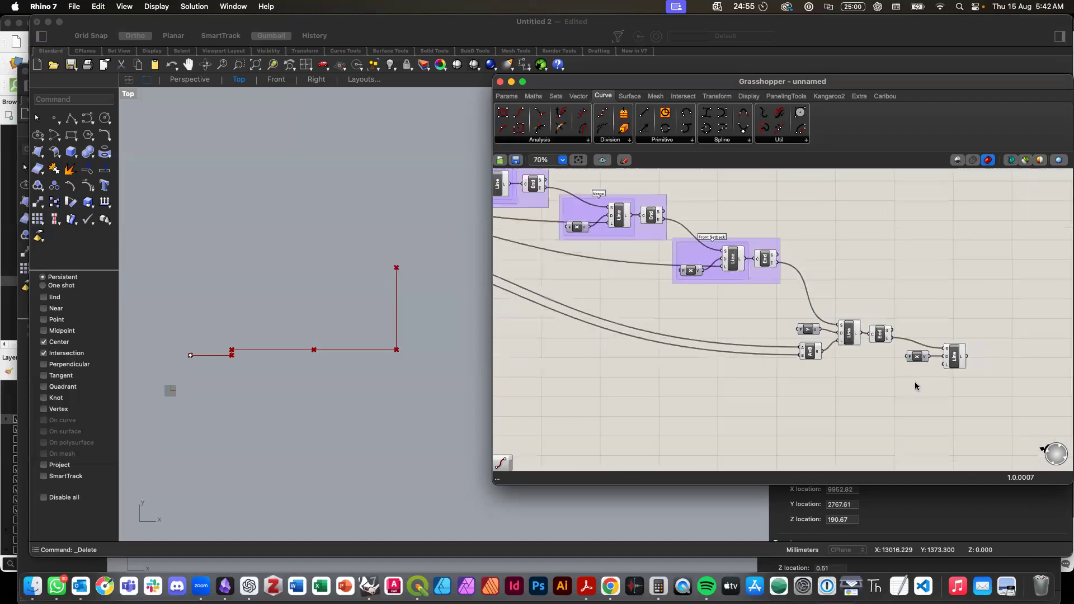
{"action": "double_click", "coordinate": [992, 355]}
{"action": "type", "text": "end"}
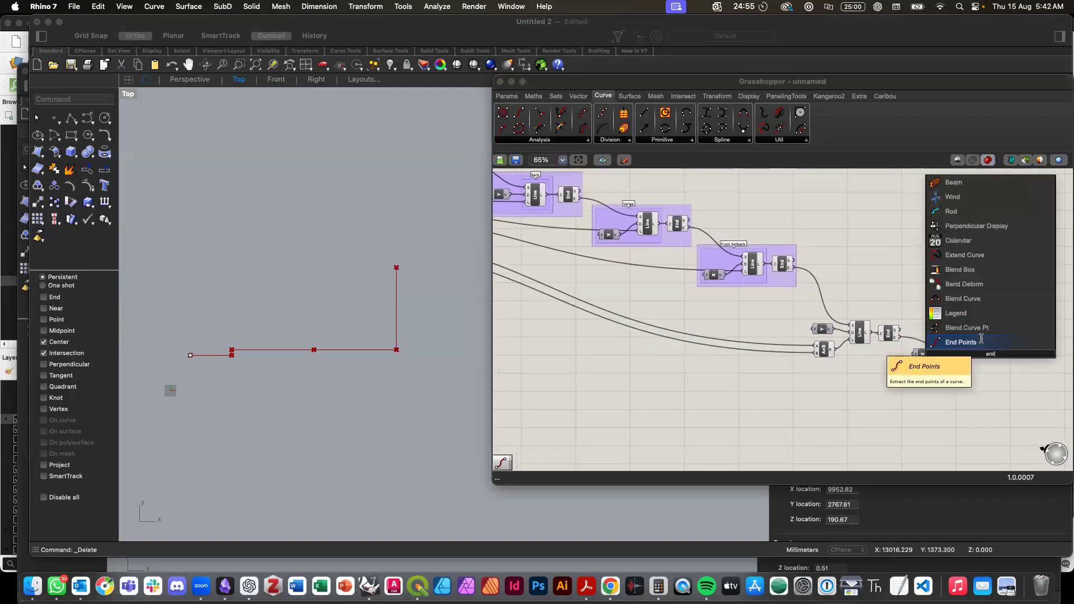
{"action": "key", "text": "Return"}
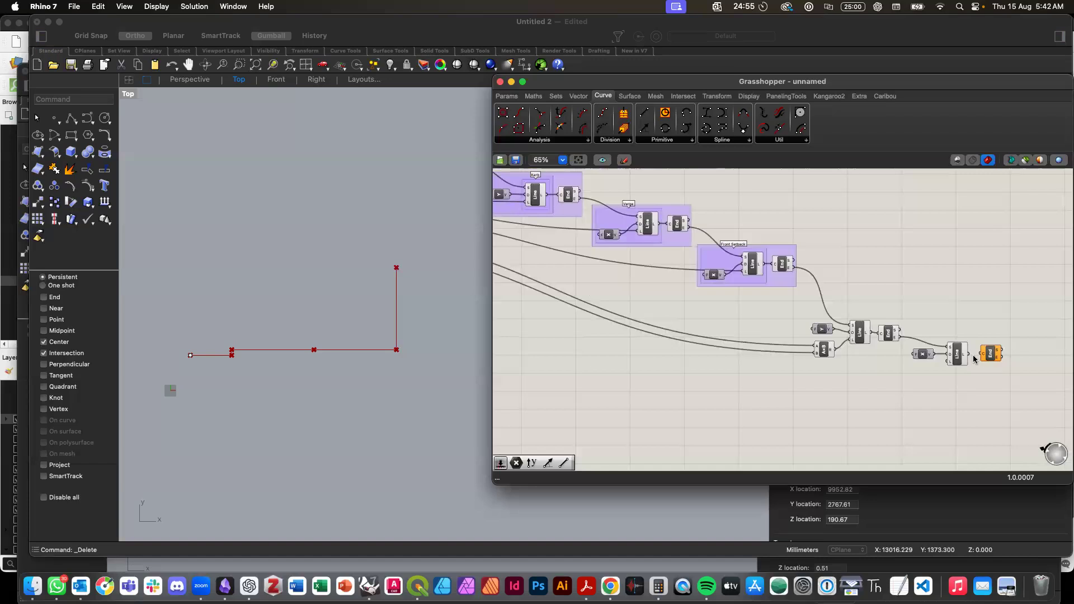
{"action": "left_click_drag", "start_coordinate": [972, 353], "coordinate": [982, 353]}
Step: Wire the 8000 slider into the horizontal Line's length input
{"action": "scroll", "coordinate": [877, 385], "scroll_direction": "down", "scroll_amount": 4}
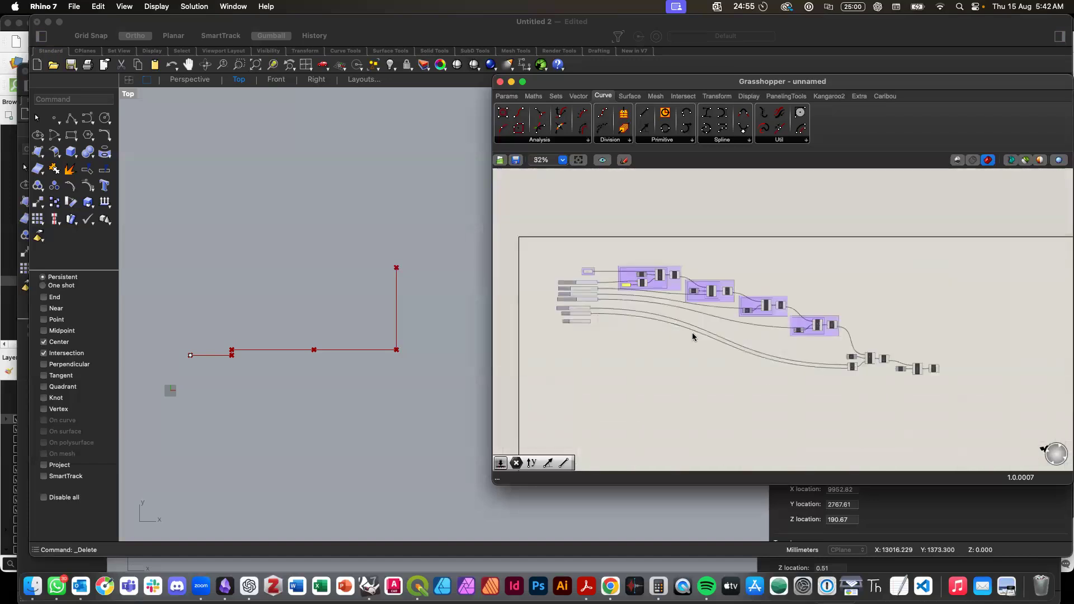
{"action": "scroll", "coordinate": [670, 329], "scroll_direction": "up", "scroll_amount": 3}
{"action": "scroll", "coordinate": [568, 319], "scroll_direction": "up", "scroll_amount": 1}
{"action": "scroll", "coordinate": [568, 319], "scroll_direction": "left", "scroll_amount": 3}
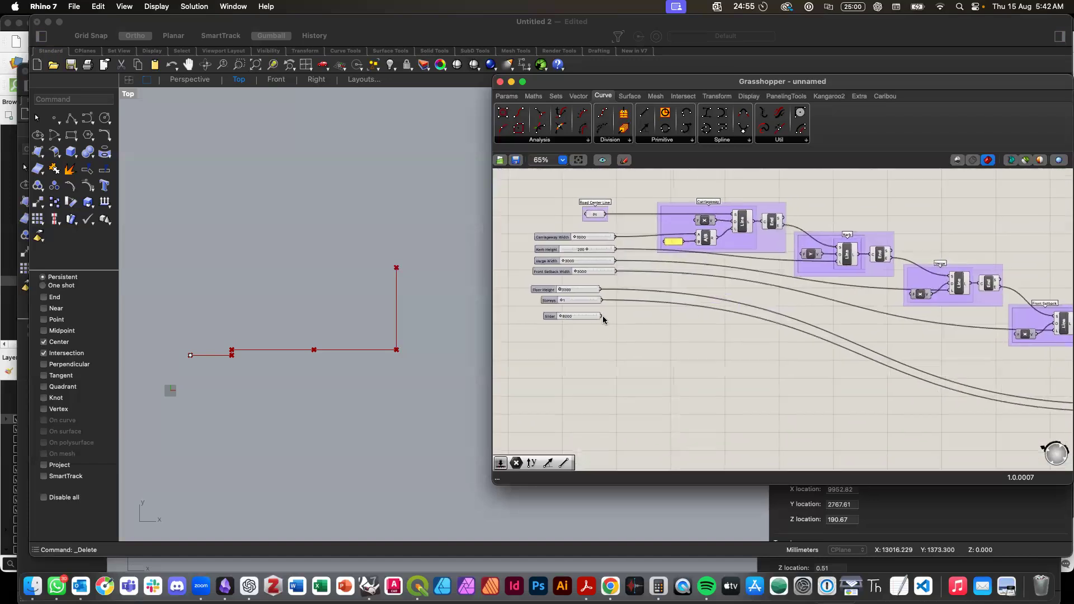
{"action": "left_click_drag", "start_coordinate": [601, 317], "coordinate": [982, 421]}
{"action": "scroll", "coordinate": [943, 444], "scroll_direction": "down", "scroll_amount": 3}
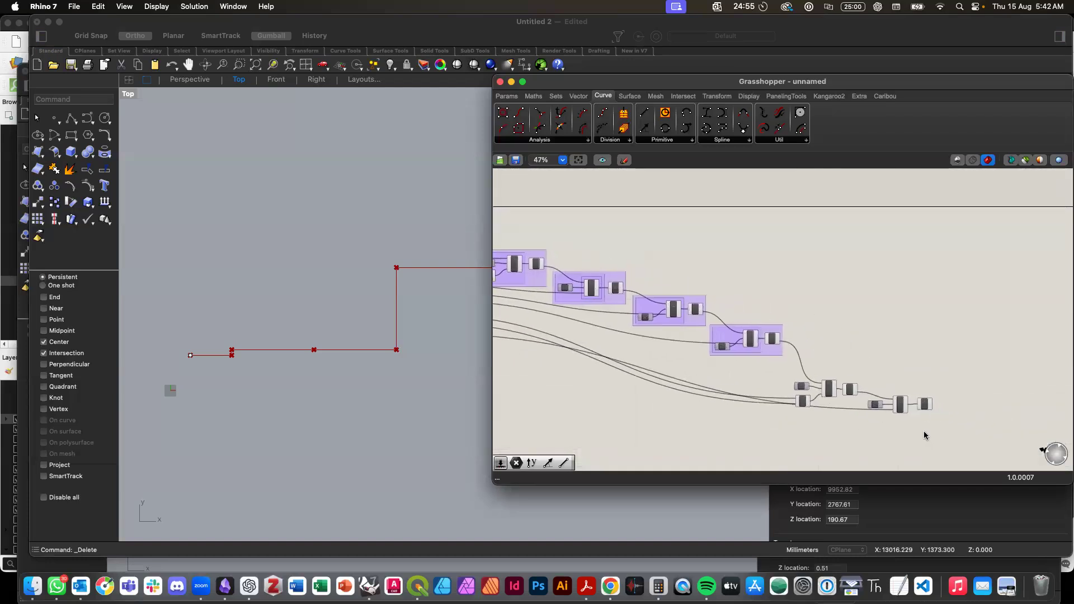
Step: Move the Unit X, horizontal Line and its End Points components closer to the vertical line's components
{"action": "left_click_drag", "start_coordinate": [876, 405], "coordinate": [906, 404]}
{"action": "left_click", "coordinate": [927, 405]}
{"action": "left_click", "coordinate": [906, 433]}
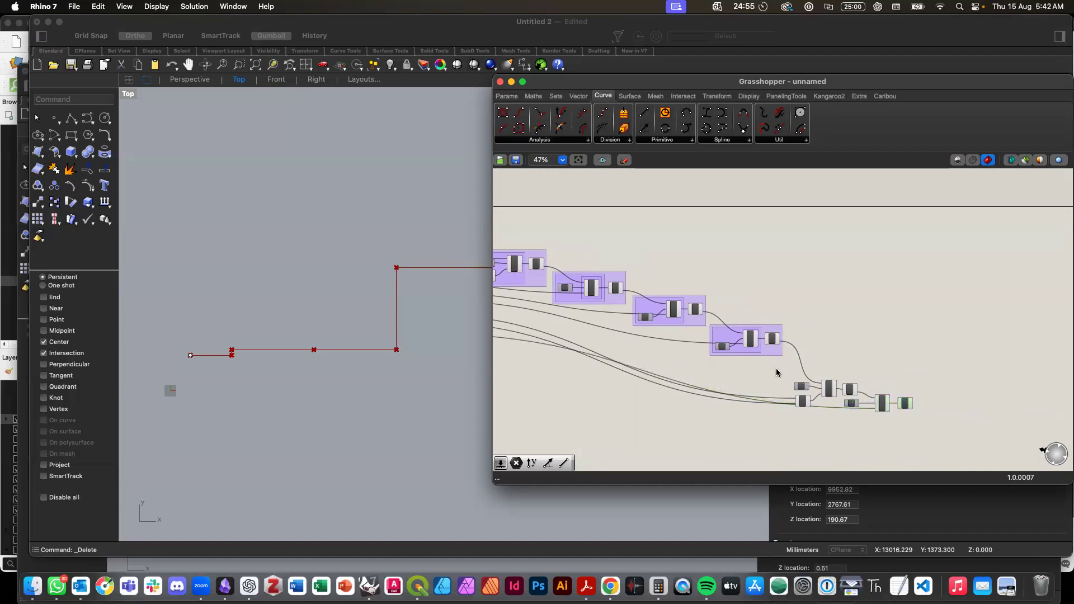
Step: Examine the vertical and roof line components on the canvas and the section outline they draw in the Top viewport
{"action": "scroll", "coordinate": [777, 369], "scroll_direction": "up", "scroll_amount": 3}
{"action": "scroll", "coordinate": [777, 372], "scroll_direction": "up", "scroll_amount": 2}
{"action": "left_click_drag", "start_coordinate": [722, 337], "coordinate": [1012, 458]}
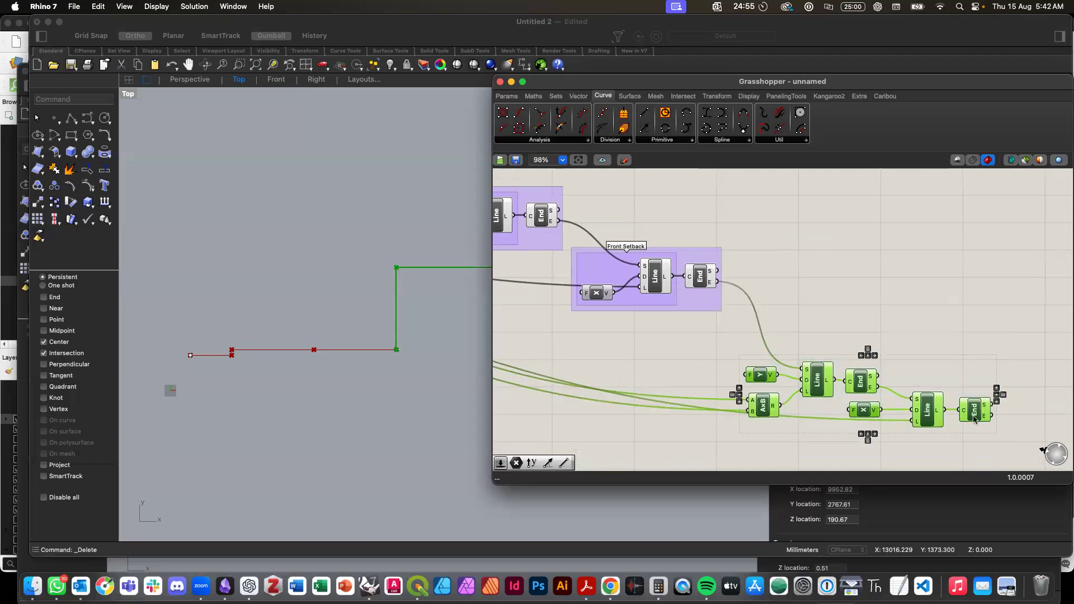
{"action": "left_click", "coordinate": [972, 329]}
{"action": "scroll", "coordinate": [970, 328], "scroll_direction": "down", "scroll_amount": 1}
{"action": "scroll", "coordinate": [970, 327], "scroll_direction": "down", "scroll_amount": 1}
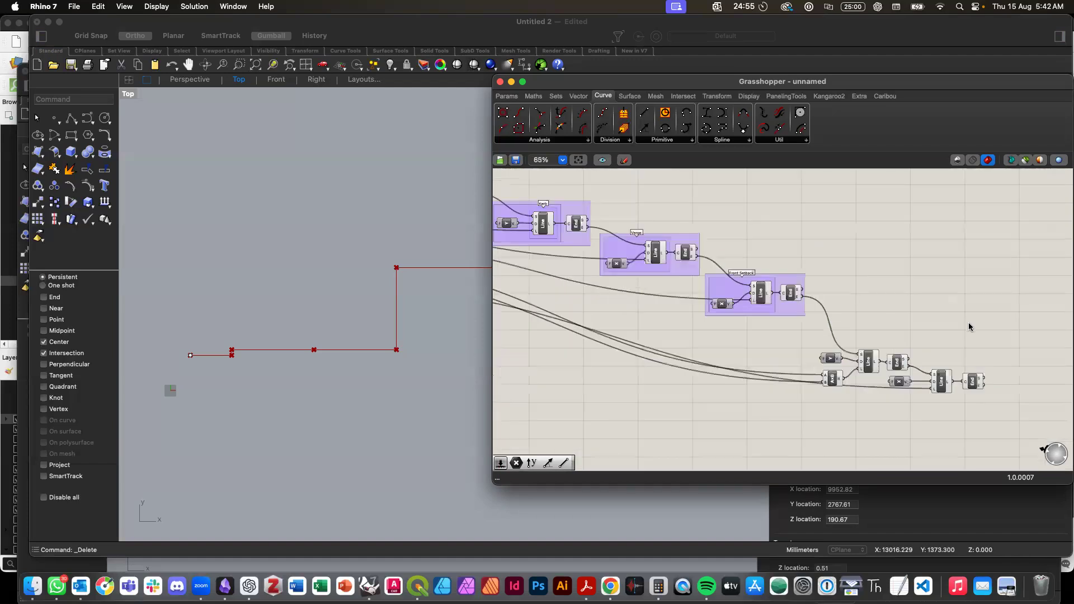
{"action": "left_click", "coordinate": [409, 412]}
{"action": "scroll", "coordinate": [408, 411], "scroll_direction": "down", "scroll_amount": 5}
{"action": "right_click_drag", "start_coordinate": [408, 411], "coordinate": [284, 419]}
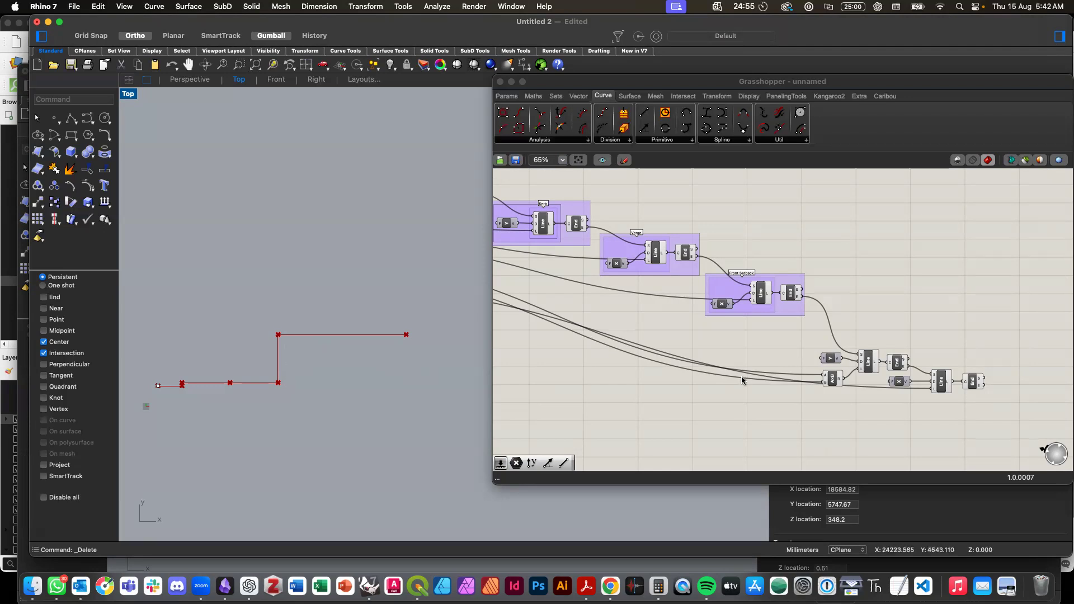
Step: Check which part of the section the vertical Line, the horizontal Line and its End Points components each produce
{"action": "left_click", "coordinate": [755, 399]}
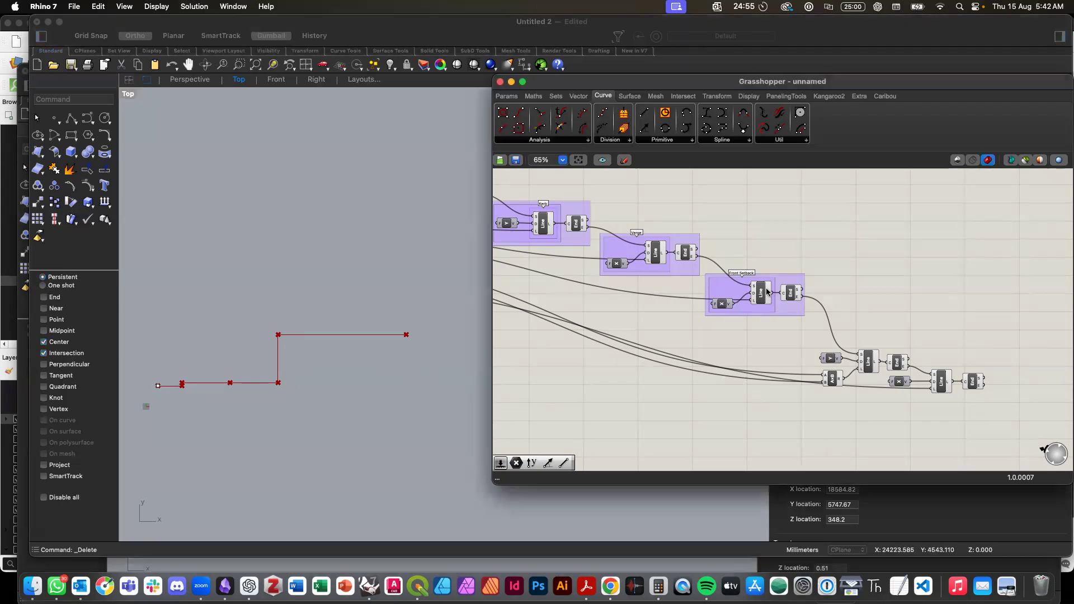
{"action": "scroll", "coordinate": [706, 299], "scroll_direction": "left", "scroll_amount": 2}
{"action": "scroll", "coordinate": [706, 299], "scroll_direction": "right", "scroll_amount": 5}
{"action": "left_click", "coordinate": [800, 351]}
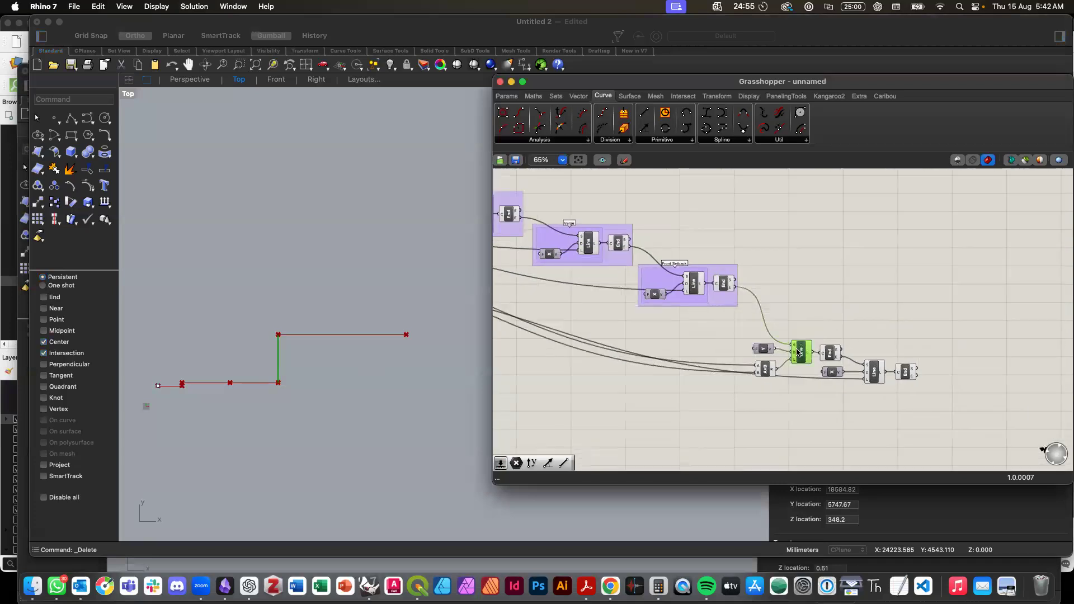
{"action": "scroll", "coordinate": [844, 326], "scroll_direction": "right", "scroll_amount": 3}
{"action": "left_click", "coordinate": [844, 326]}
{"action": "scroll", "coordinate": [844, 326], "scroll_direction": "up", "scroll_amount": 1}
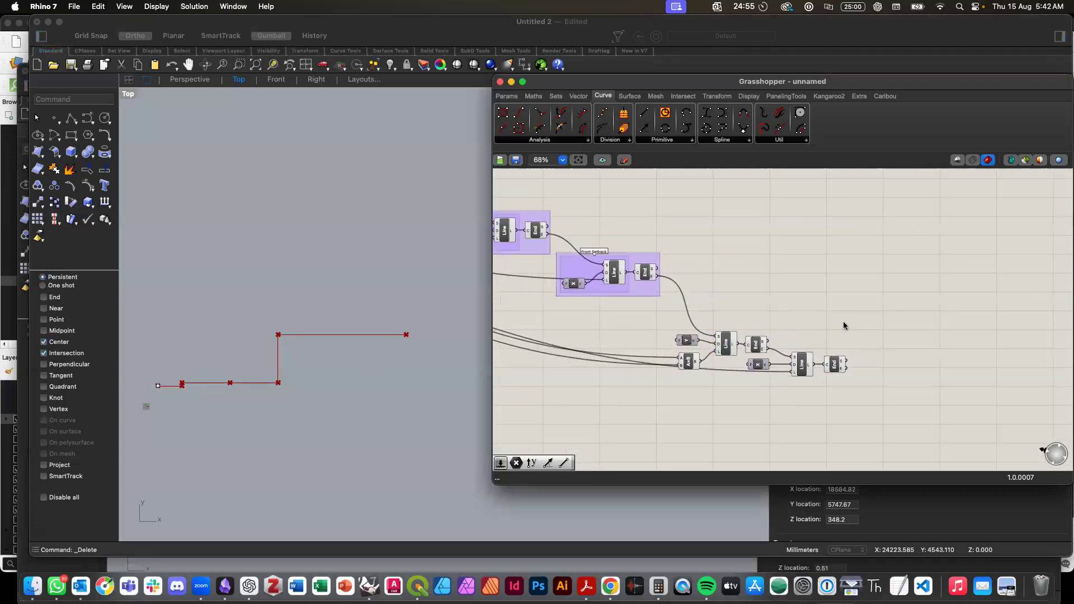
{"action": "scroll", "coordinate": [844, 325], "scroll_direction": "up", "scroll_amount": 3}
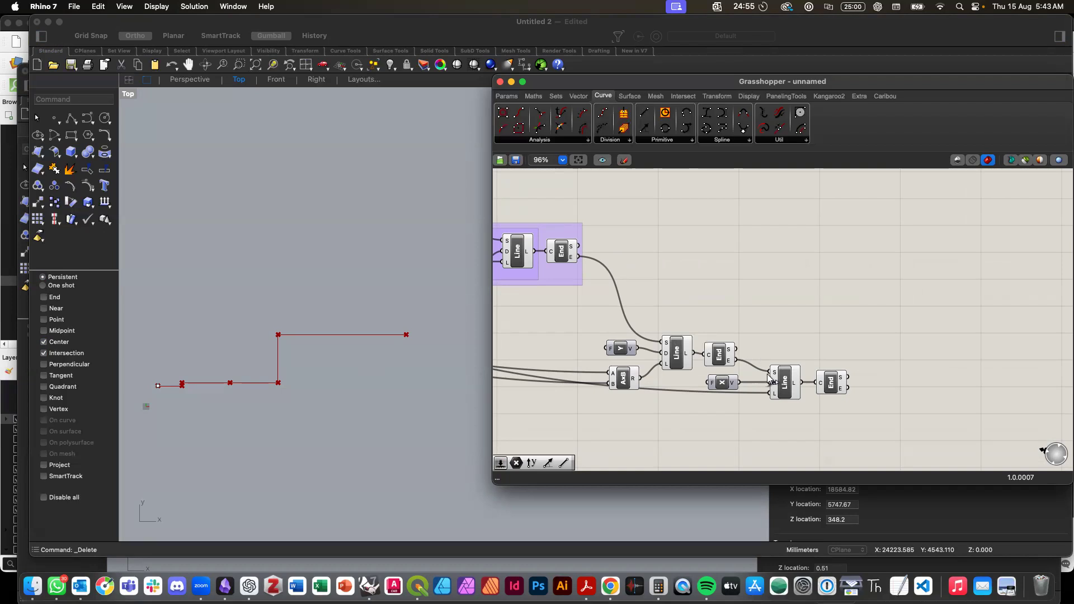
{"action": "left_click", "coordinate": [784, 388]}
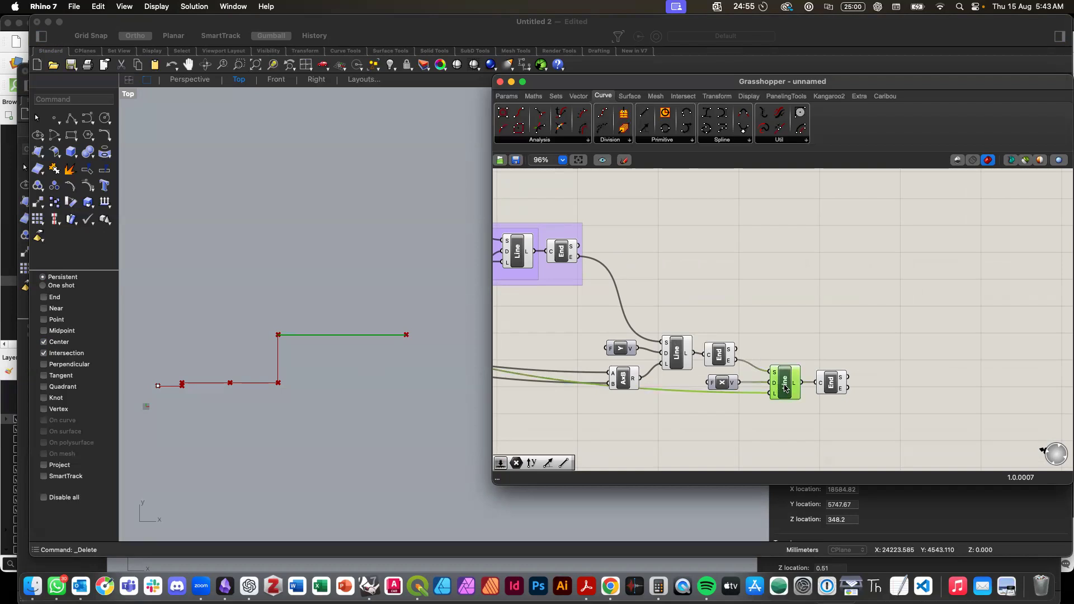
{"action": "left_click", "coordinate": [830, 391]}
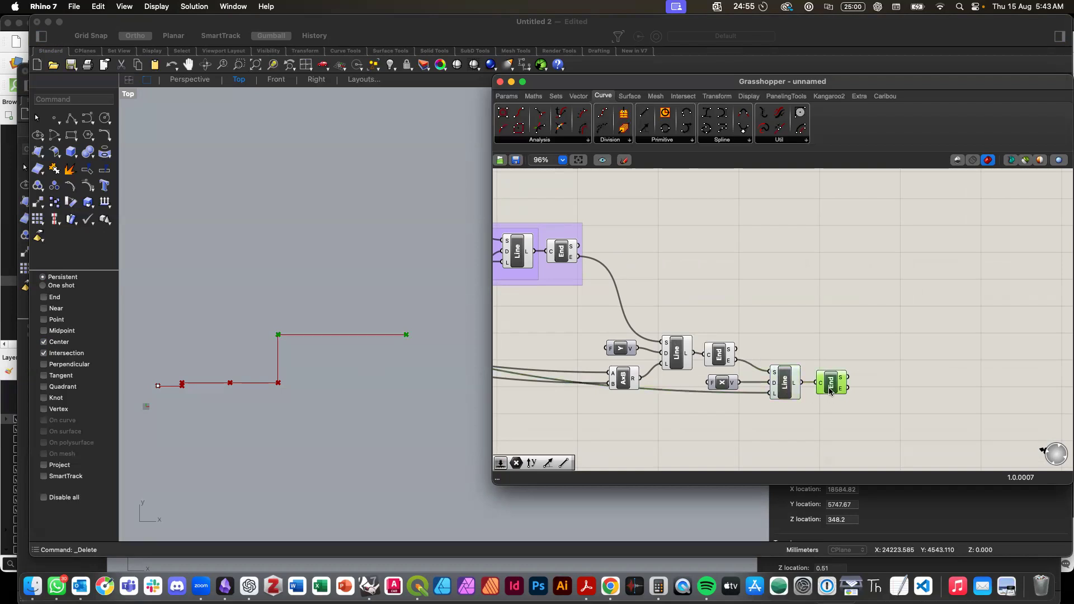
Step: Add a Move component after the building lines and wire the vertical Line's output into its geometry input
{"action": "double_click", "coordinate": [815, 314]}
{"action": "type", "text": "move"}
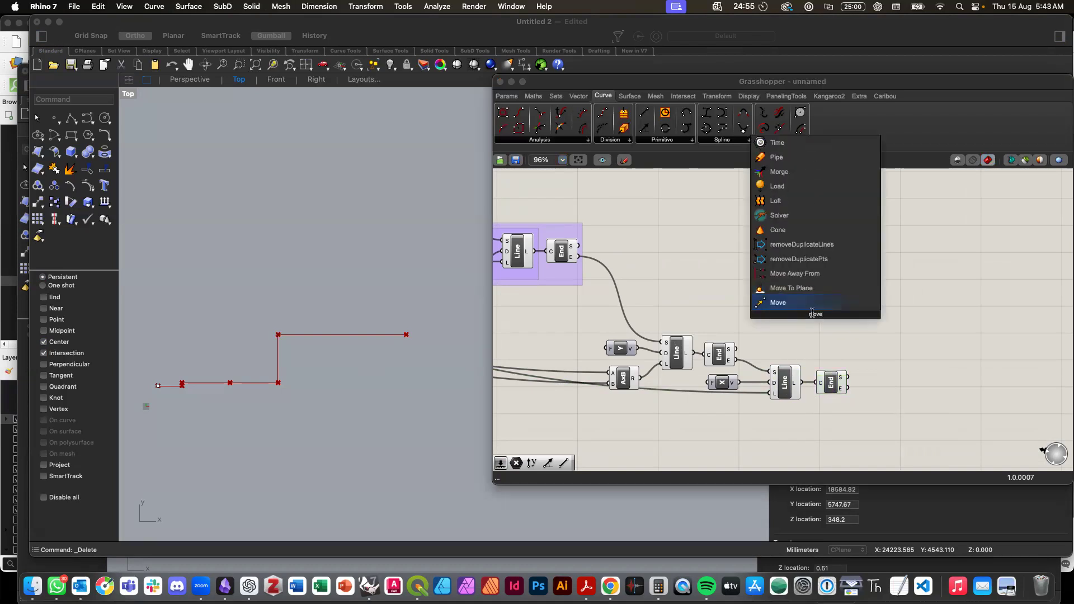
{"action": "key", "text": "Return"}
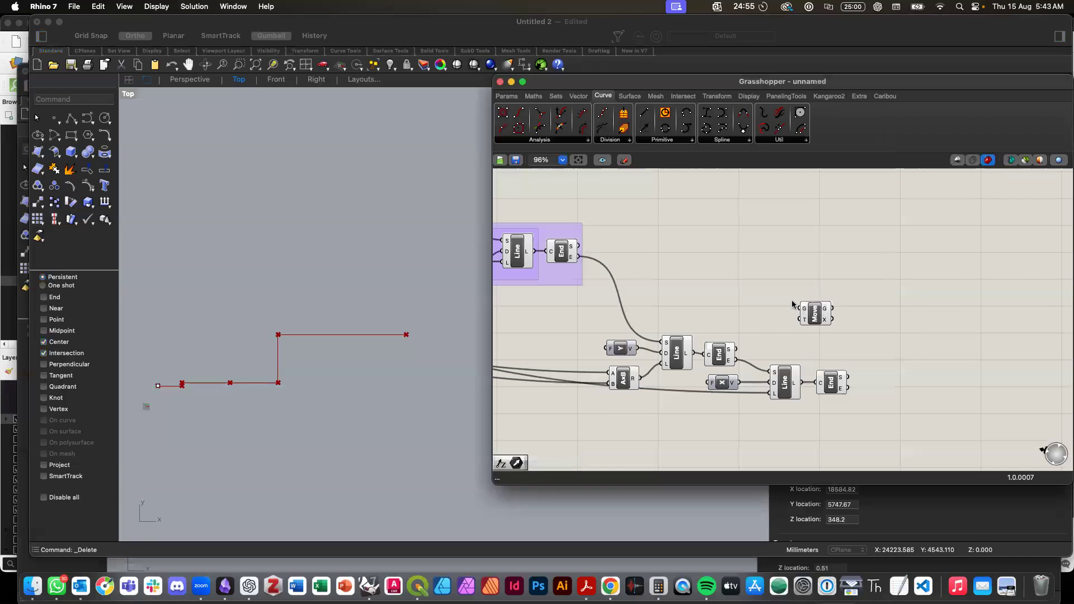
{"action": "left_click_drag", "start_coordinate": [815, 313], "coordinate": [881, 332]}
{"action": "left_click", "coordinate": [677, 352]}
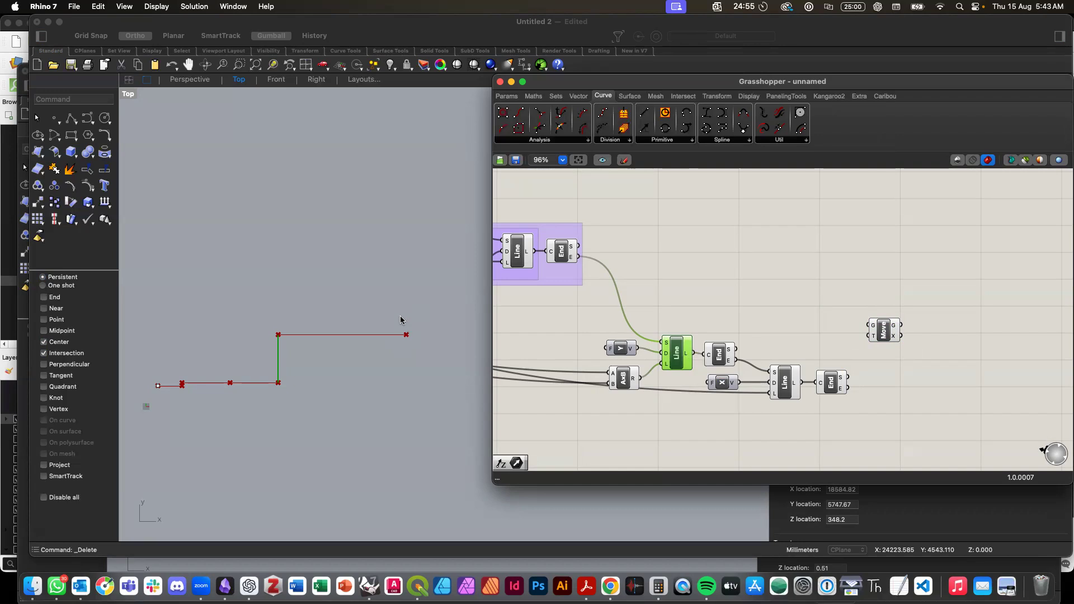
{"action": "left_click_drag", "start_coordinate": [736, 349], "coordinate": [869, 325]}
{"action": "left_click_drag", "start_coordinate": [885, 337], "coordinate": [937, 329]}
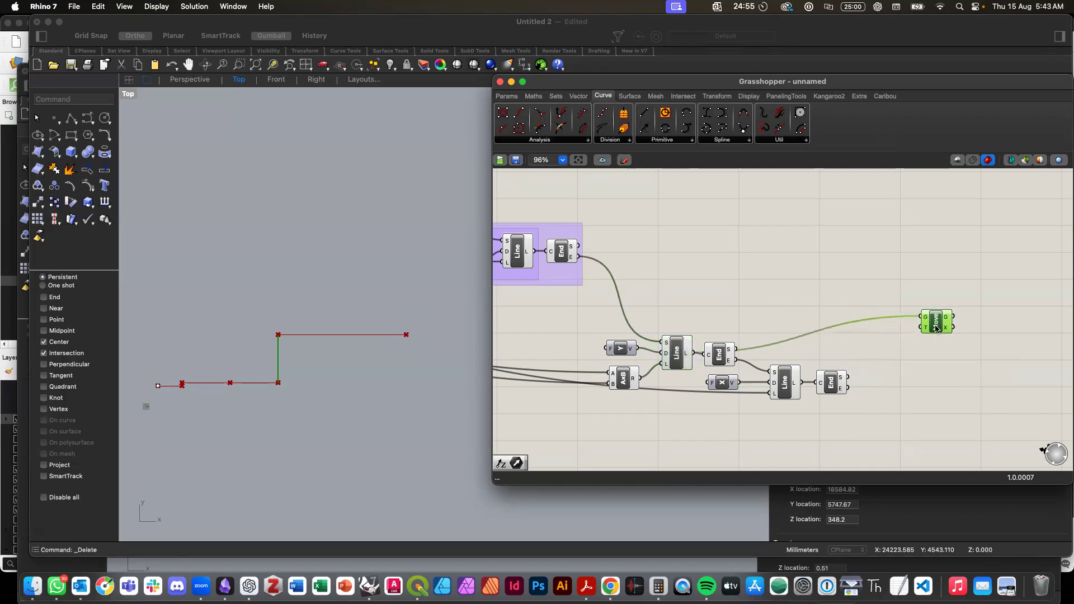
Step: Add a Vector 2Pt component and place it above and before the Move component
{"action": "double_click", "coordinate": [823, 275]}
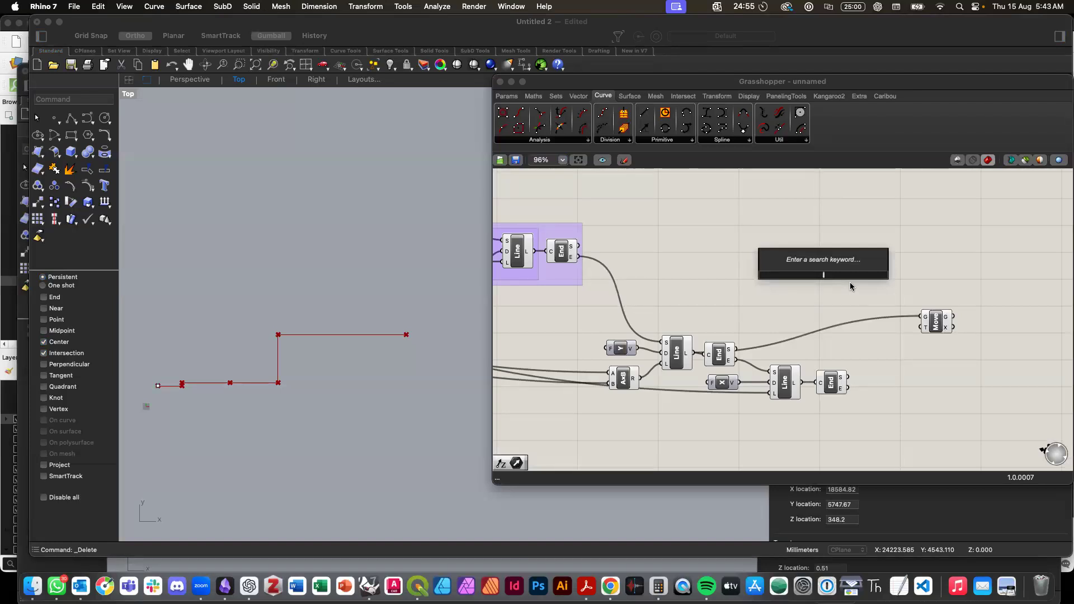
{"action": "type", "text": "v"}
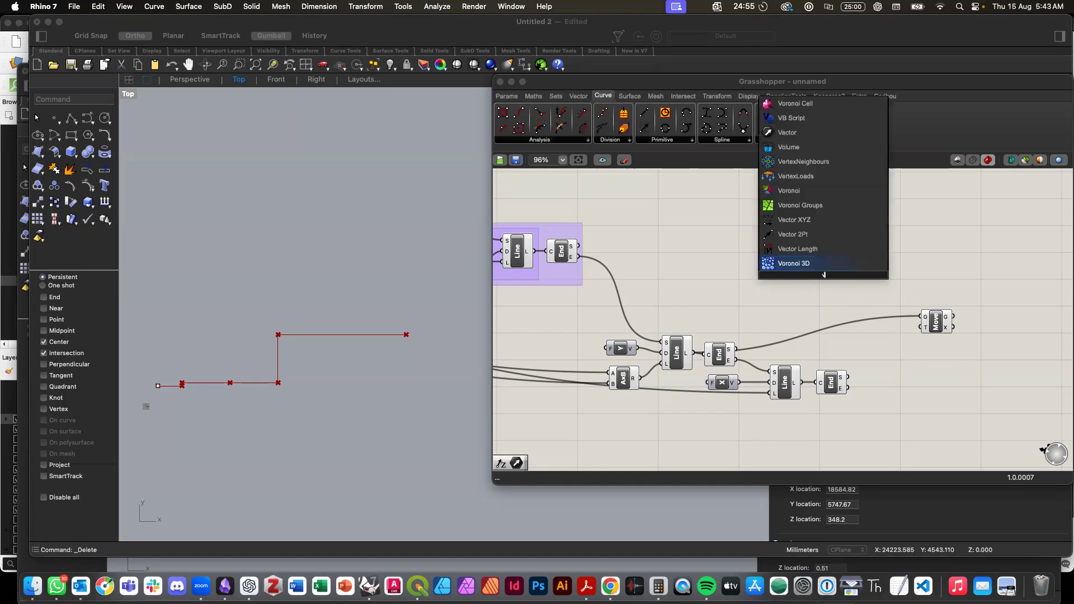
{"action": "type", "text": "ec"}
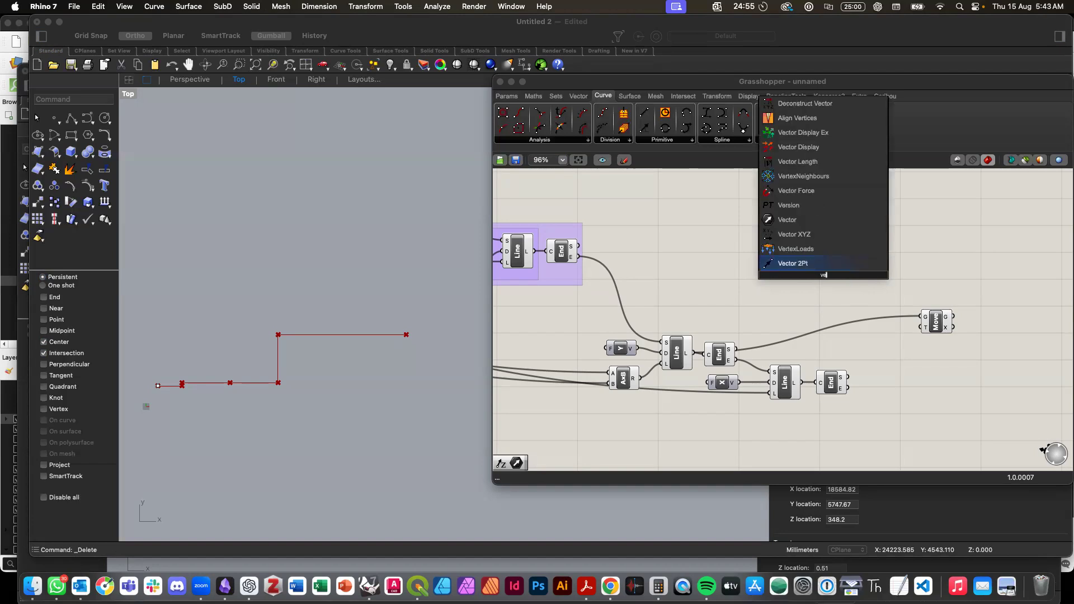
{"action": "type", "text": "to"}
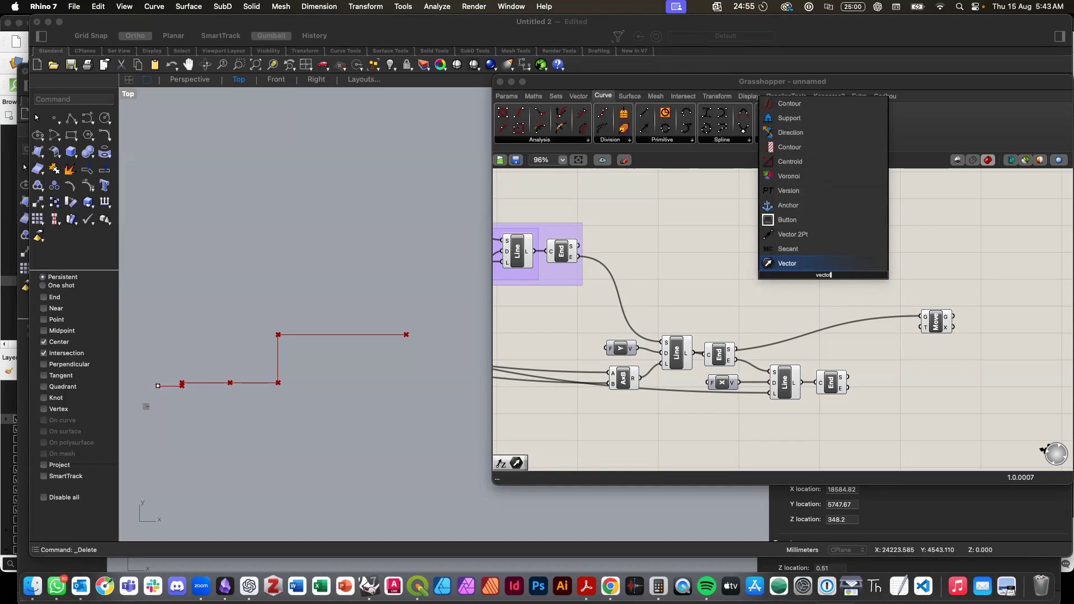
{"action": "left_click", "coordinate": [806, 238]}
{"action": "left_click_drag", "start_coordinate": [823, 271], "coordinate": [848, 277]}
{"action": "right_click_drag", "start_coordinate": [778, 354], "coordinate": [772, 338]}
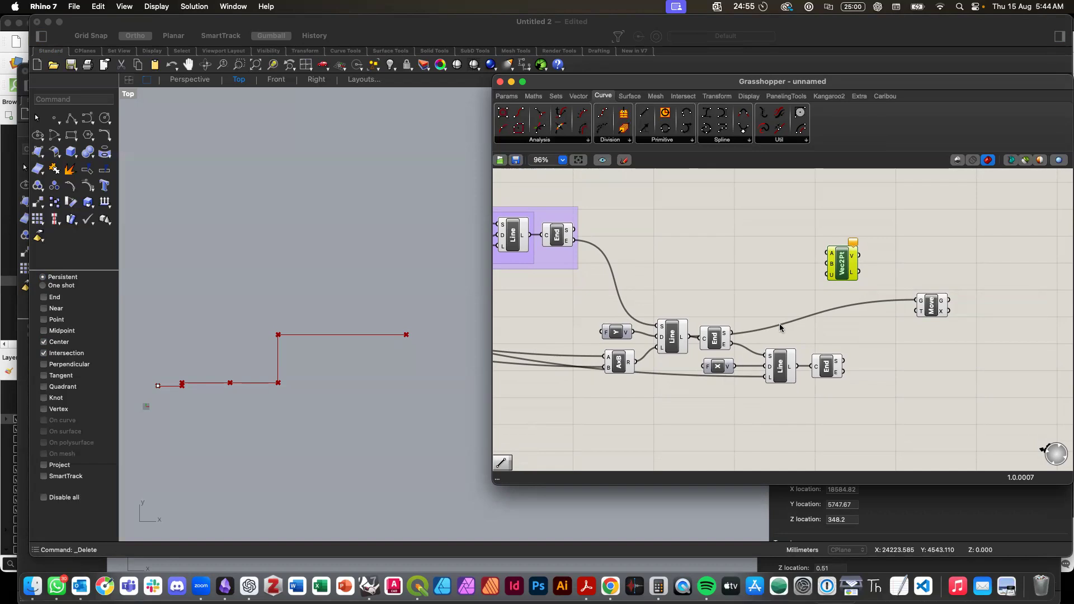
{"action": "mouse_move", "coordinate": [841, 258]}
{"action": "left_mouse_down"}
{"action": "mouse_move", "coordinate": [865, 322]}
{"action": "mouse_move", "coordinate": [848, 248]}
{"action": "left_mouse_up"}
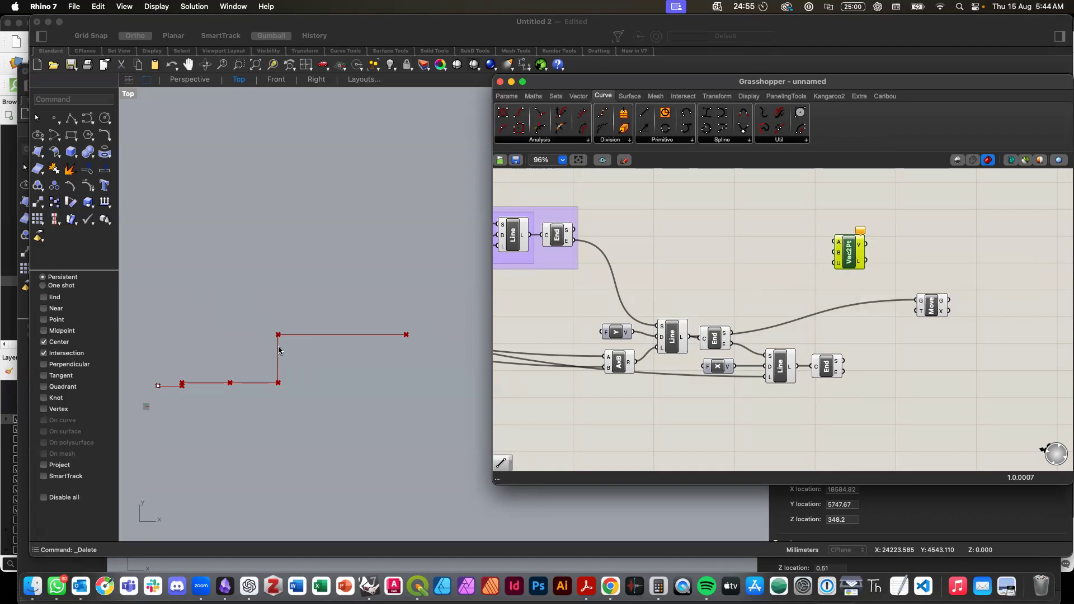
Step: Wire the end points of the vertical and horizontal lines into Vector 2Pt inputs A and B, and its vector into Move's T input
{"action": "left_click", "coordinate": [671, 340]}
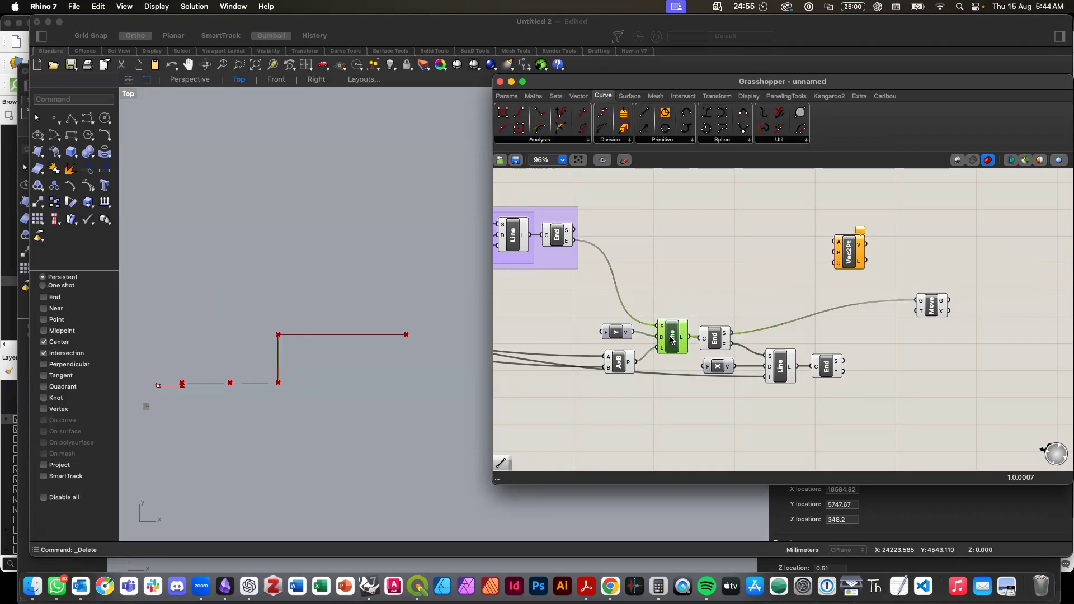
{"action": "left_click_drag", "start_coordinate": [731, 344], "coordinate": [835, 242]}
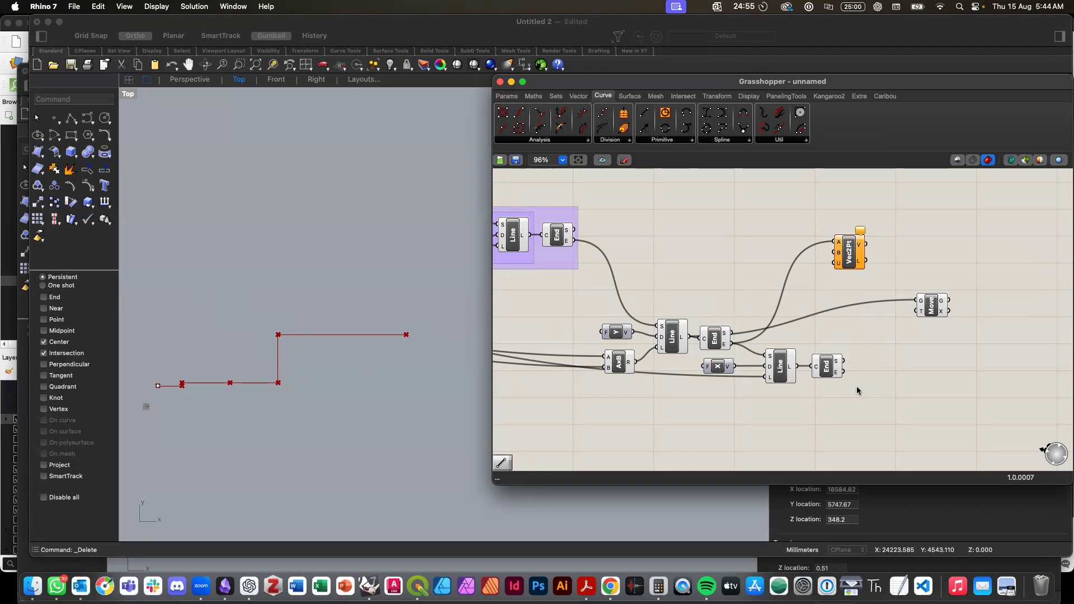
{"action": "left_click_drag", "start_coordinate": [843, 372], "coordinate": [960, 316]}
{"action": "scroll", "coordinate": [925, 403], "scroll_direction": "right", "scroll_amount": 3}
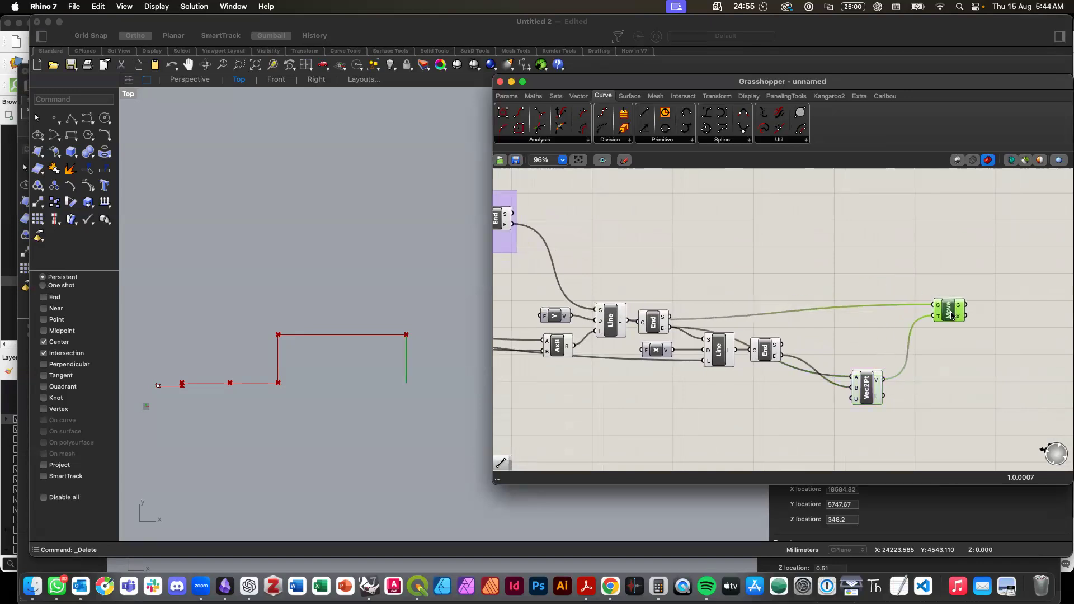
{"action": "left_click_drag", "start_coordinate": [876, 394], "coordinate": [876, 348]}
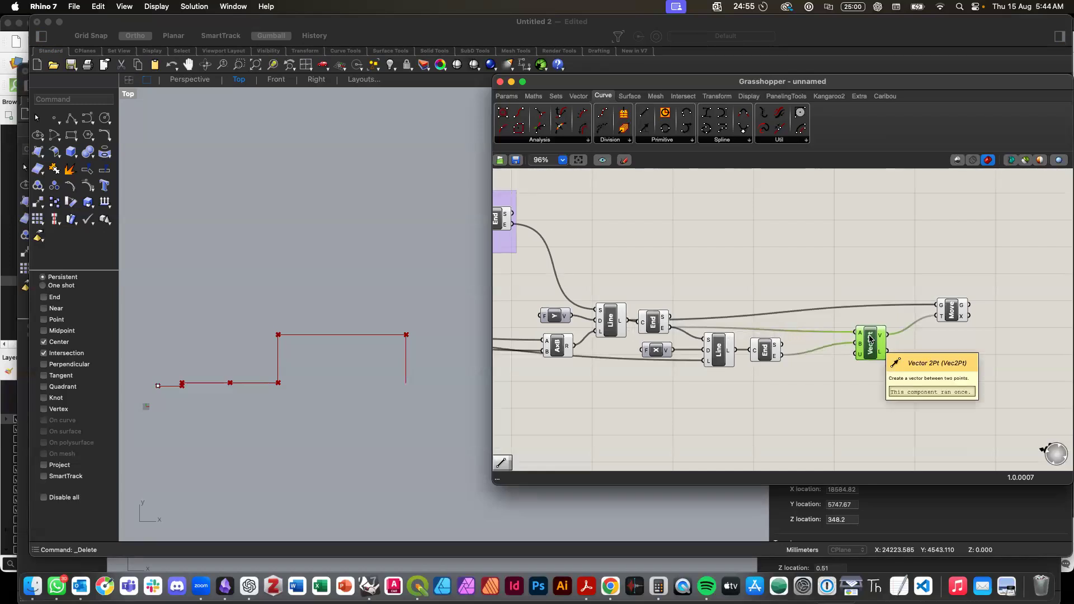
Step: Review the connections driving the moved line and arrange the Vector 2Pt and Move components compactly after the horizontal line's End Points
{"action": "left_click_drag", "start_coordinate": [875, 347], "coordinate": [813, 250]}
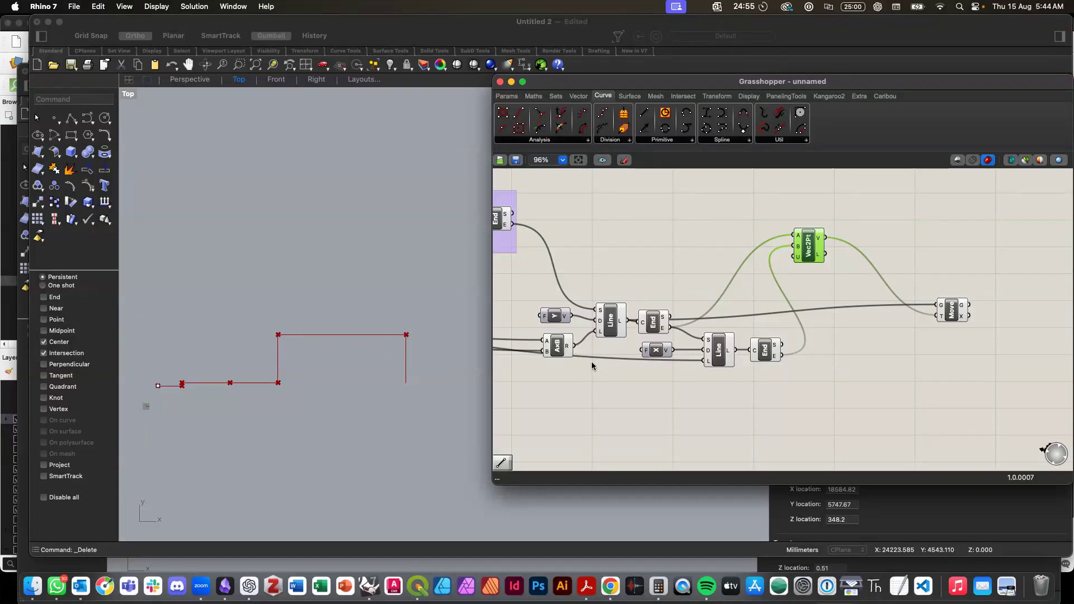
{"action": "left_click", "coordinate": [611, 319]}
{"action": "left_click", "coordinate": [661, 330]}
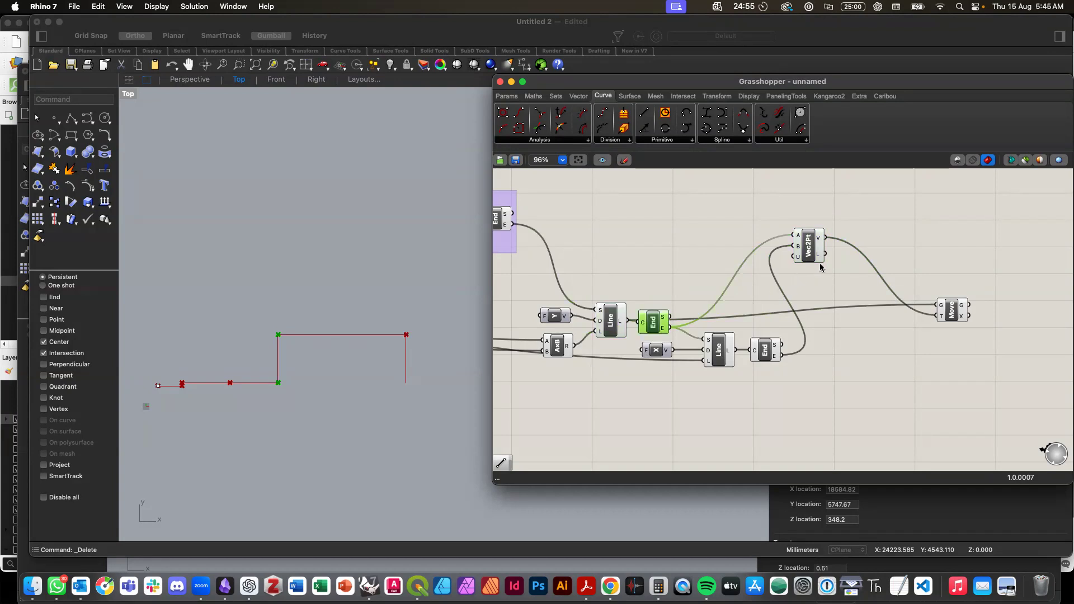
{"action": "left_click", "coordinate": [810, 257]}
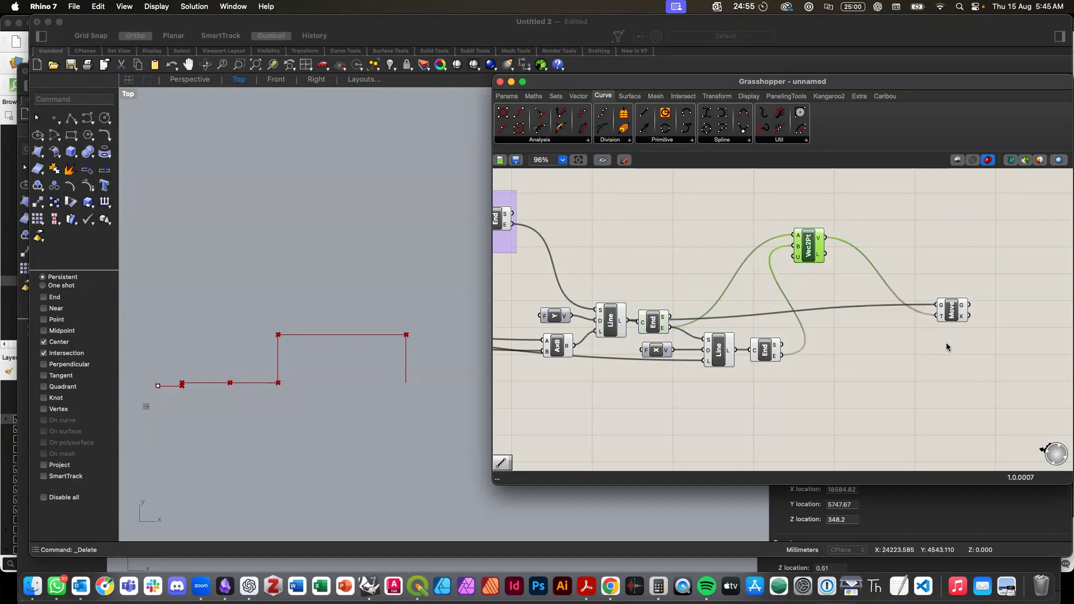
{"action": "left_click", "coordinate": [949, 320]}
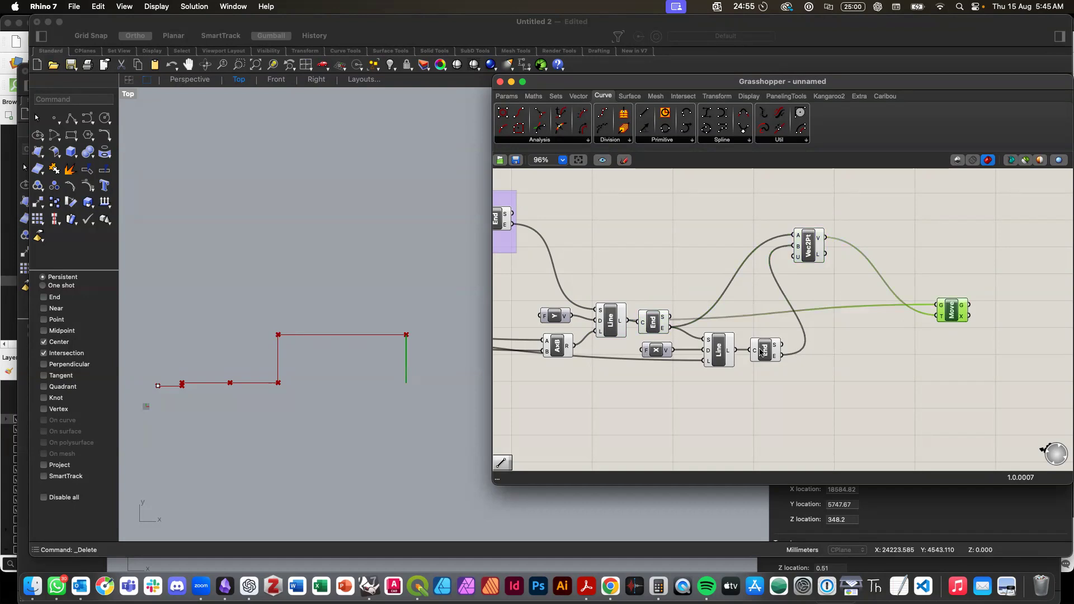
{"action": "left_click", "coordinate": [880, 364]}
{"action": "left_click_drag", "start_coordinate": [816, 246], "coordinate": [819, 321]}
{"action": "left_click_drag", "start_coordinate": [959, 311], "coordinate": [856, 298]}
{"action": "left_click", "coordinate": [865, 344]}
Step: Group all components of the building outline and name the group Building
{"action": "scroll", "coordinate": [866, 349], "scroll_direction": "down", "scroll_amount": 1}
{"action": "scroll", "coordinate": [865, 345], "scroll_direction": "down", "scroll_amount": 5}
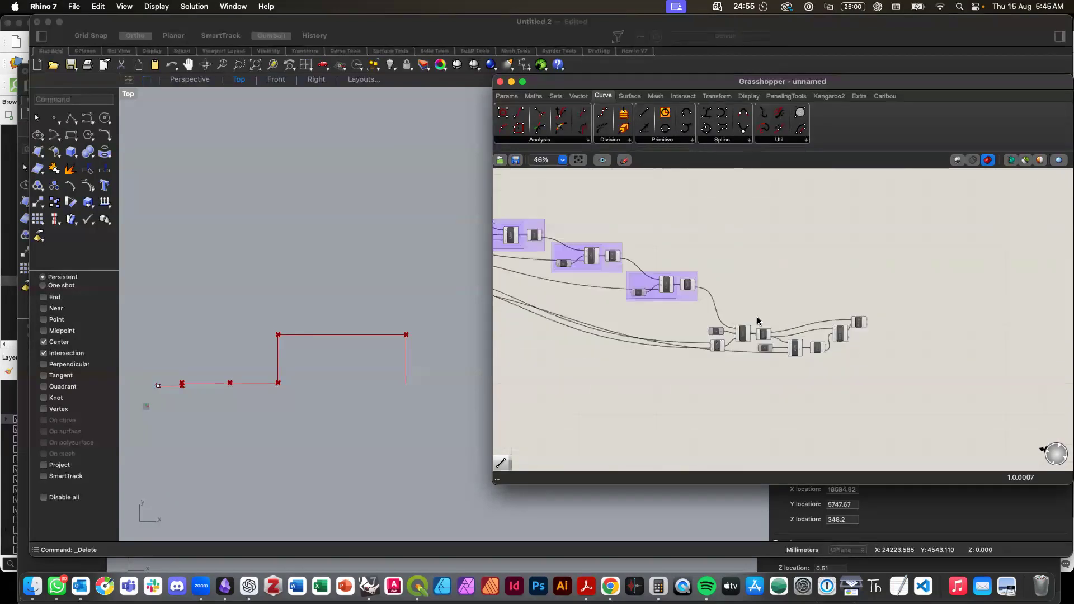
{"action": "left_click_drag", "start_coordinate": [700, 305], "coordinate": [895, 385]}
{"action": "key", "text": "ctrl+g"}
{"action": "left_click", "coordinate": [841, 389]}
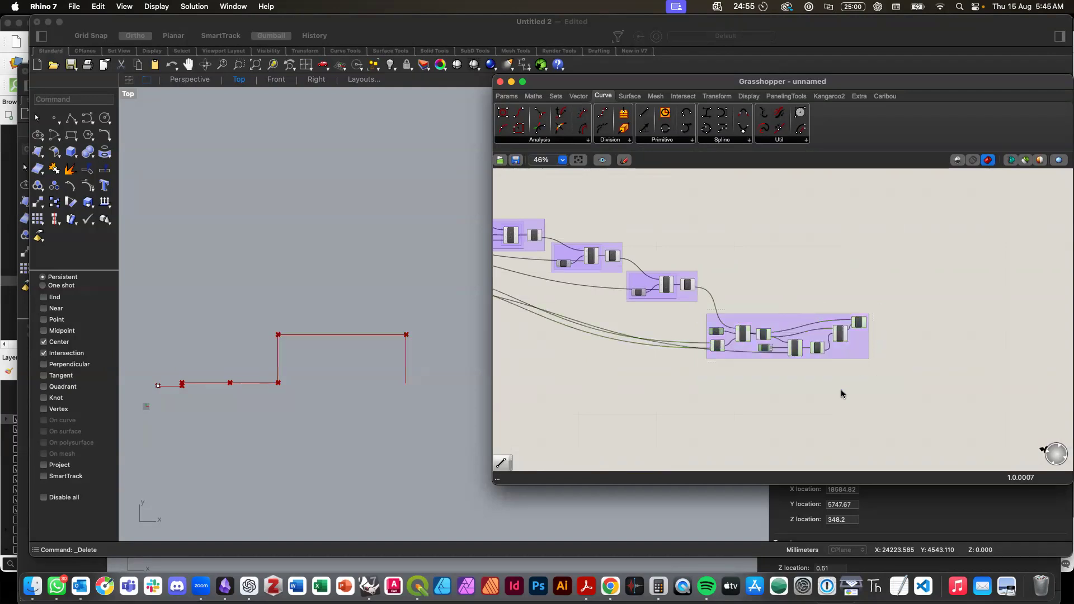
{"action": "scroll", "coordinate": [877, 309], "scroll_direction": "up", "scroll_amount": 6}
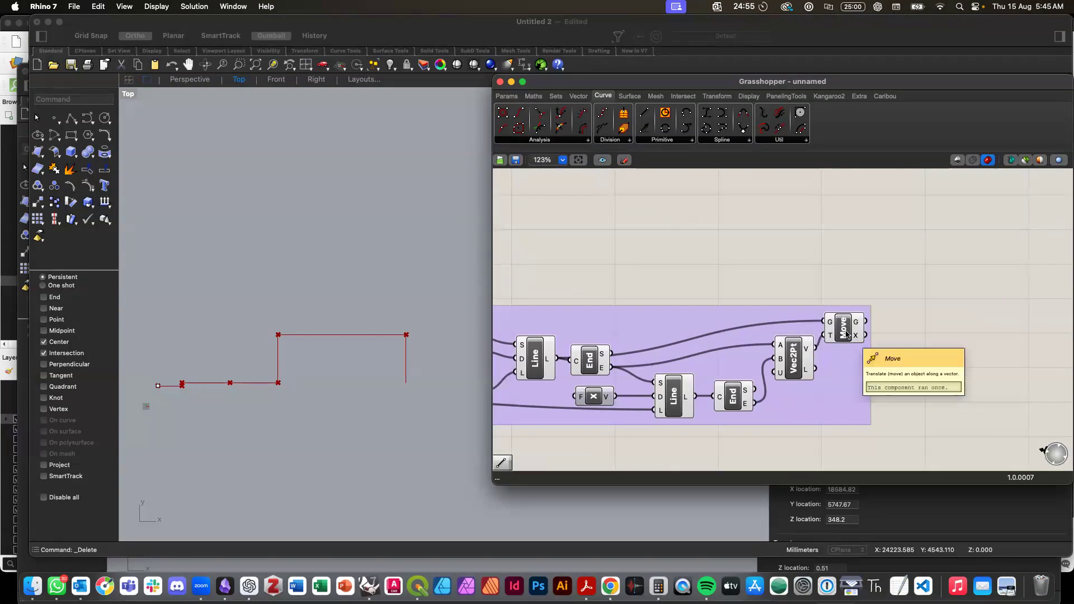
{"action": "right_click", "coordinate": [728, 311]}
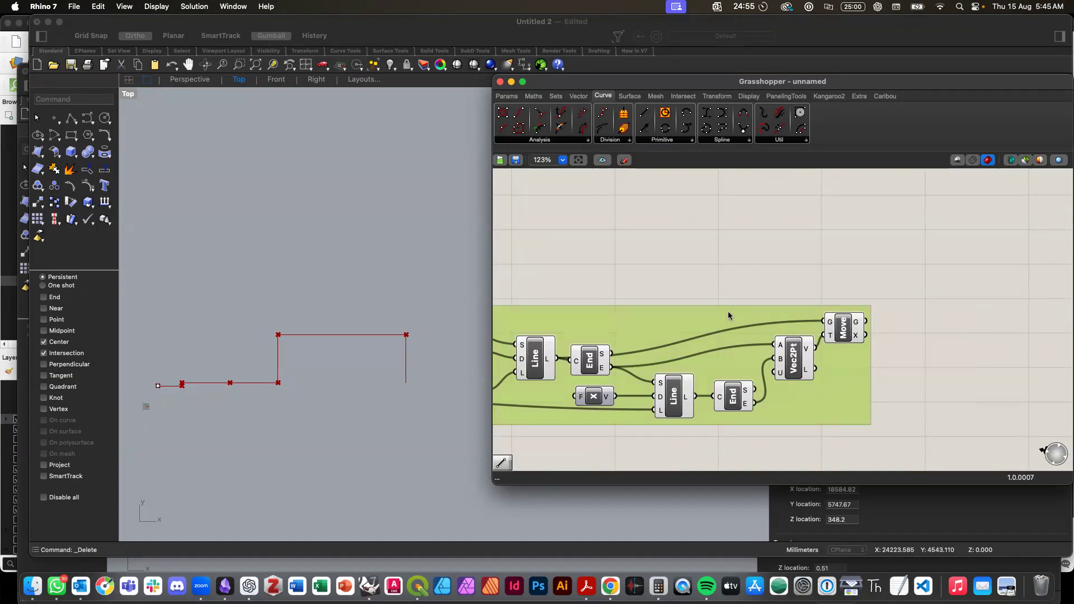
{"action": "type", "text": "Building"}
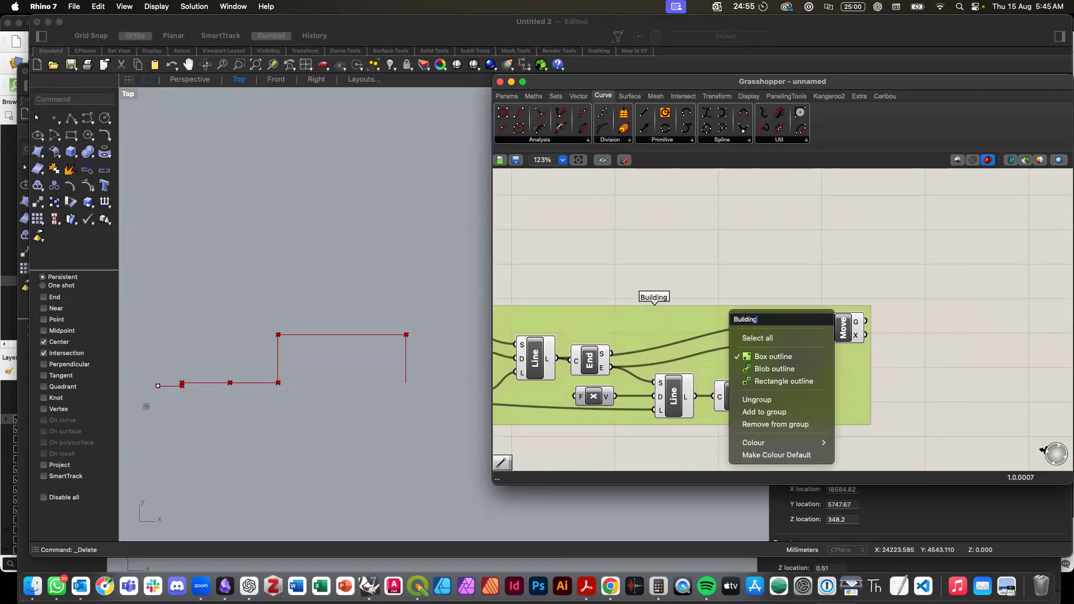
{"action": "key", "text": "Return"}
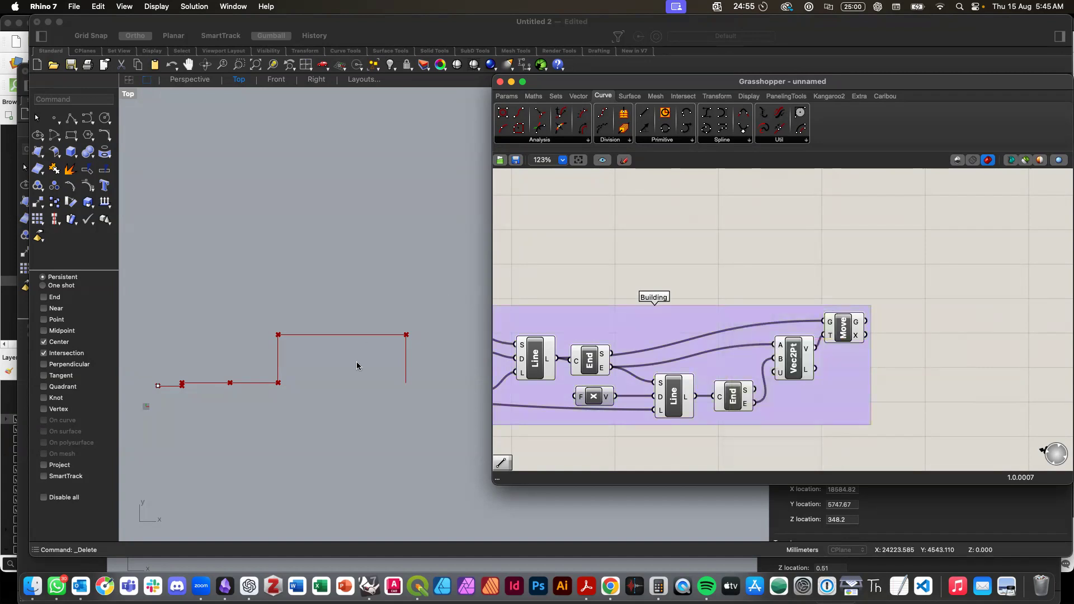
{"action": "left_click", "coordinate": [347, 399]}
{"action": "scroll", "coordinate": [290, 430], "scroll_direction": "down", "scroll_amount": 3}
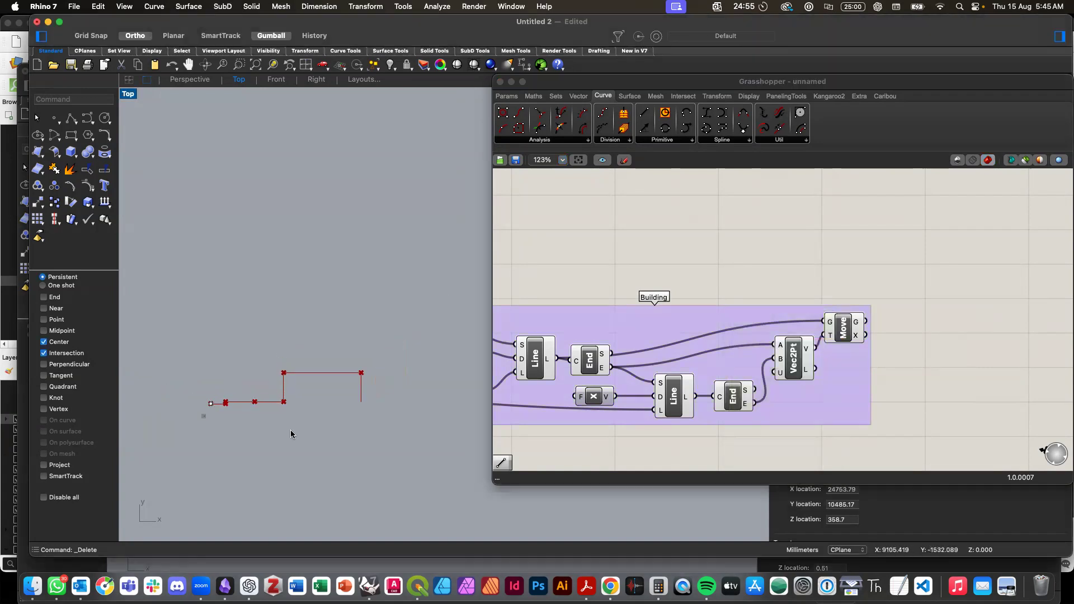
{"action": "scroll", "coordinate": [264, 414], "scroll_direction": "up", "scroll_amount": 4}
{"action": "scroll", "coordinate": [264, 414], "scroll_direction": "down", "scroll_amount": 3}
{"action": "left_click", "coordinate": [589, 282]}
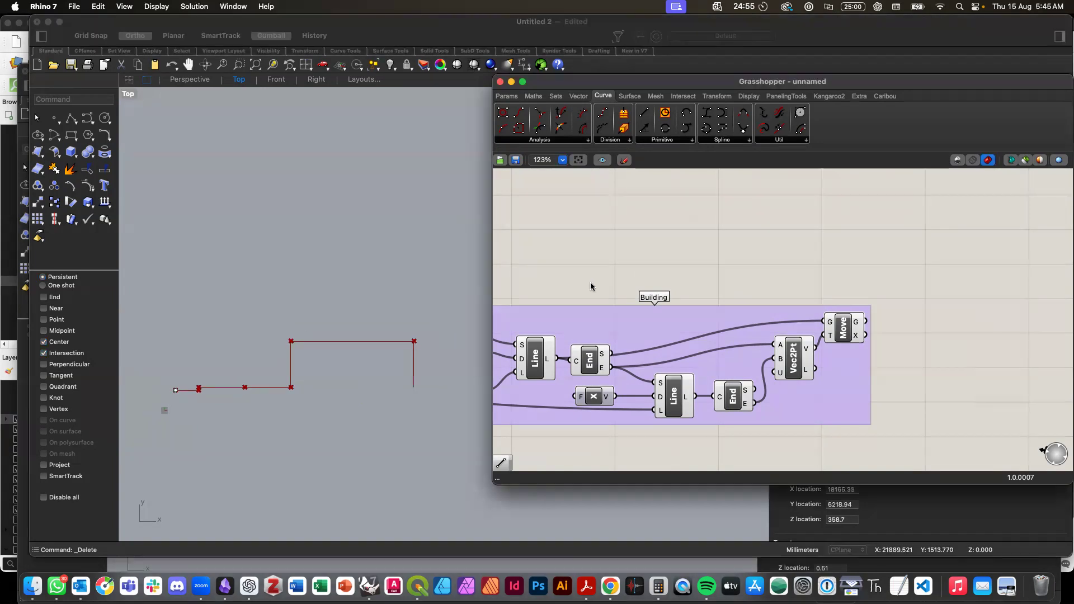
Step: Add a Mirror component in the empty canvas area above the Building group
{"action": "scroll", "coordinate": [591, 287], "scroll_direction": "down", "scroll_amount": 6}
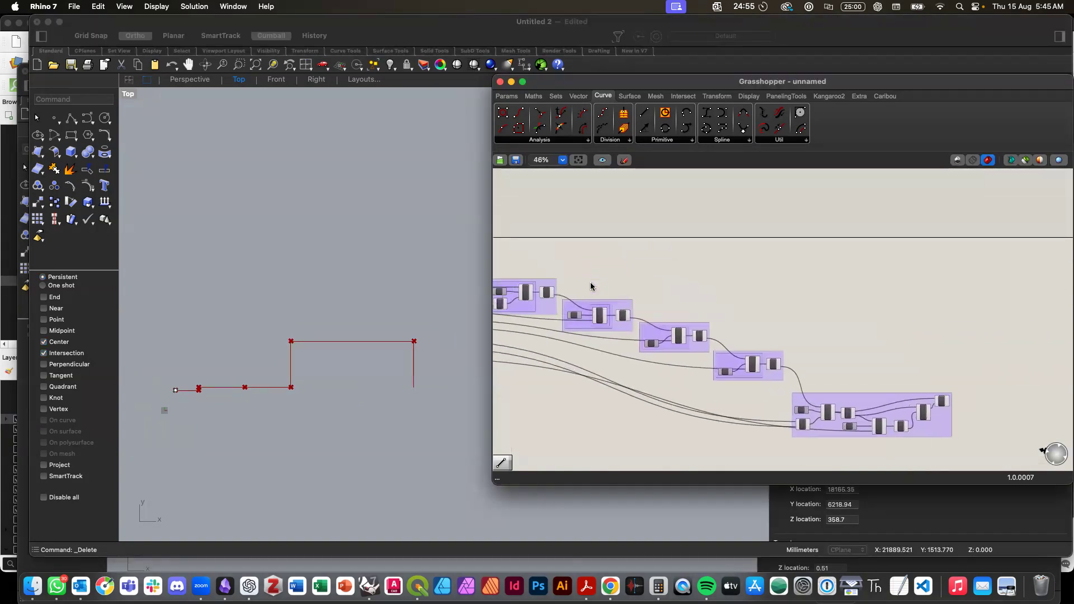
{"action": "scroll", "coordinate": [591, 286], "scroll_direction": "down", "scroll_amount": 2}
{"action": "left_click", "coordinate": [899, 356]}
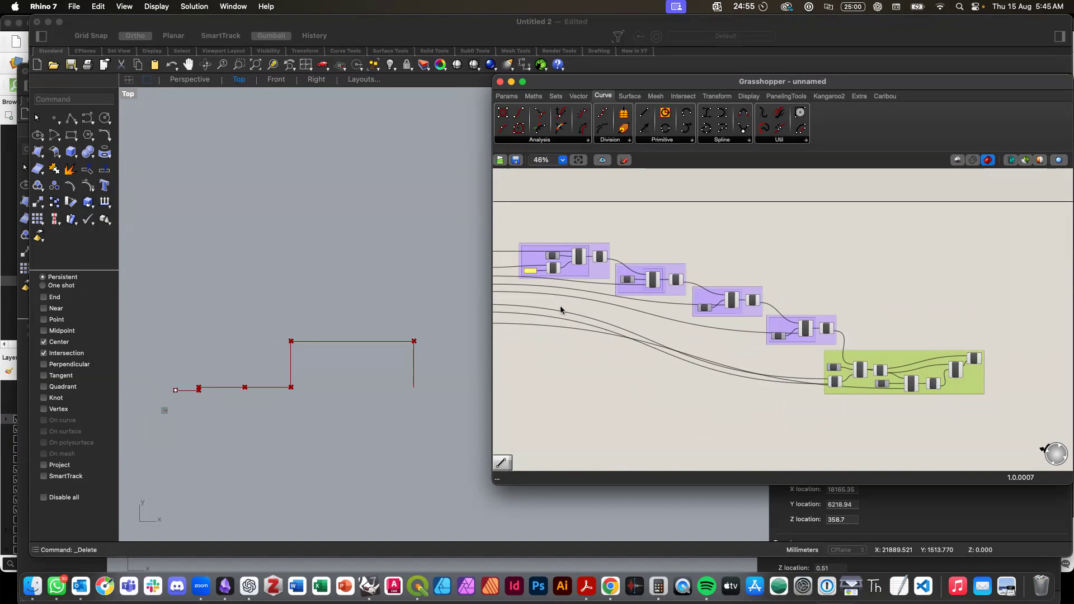
{"action": "left_click", "coordinate": [561, 361]}
{"action": "scroll", "coordinate": [562, 361], "scroll_direction": "up", "scroll_amount": 2}
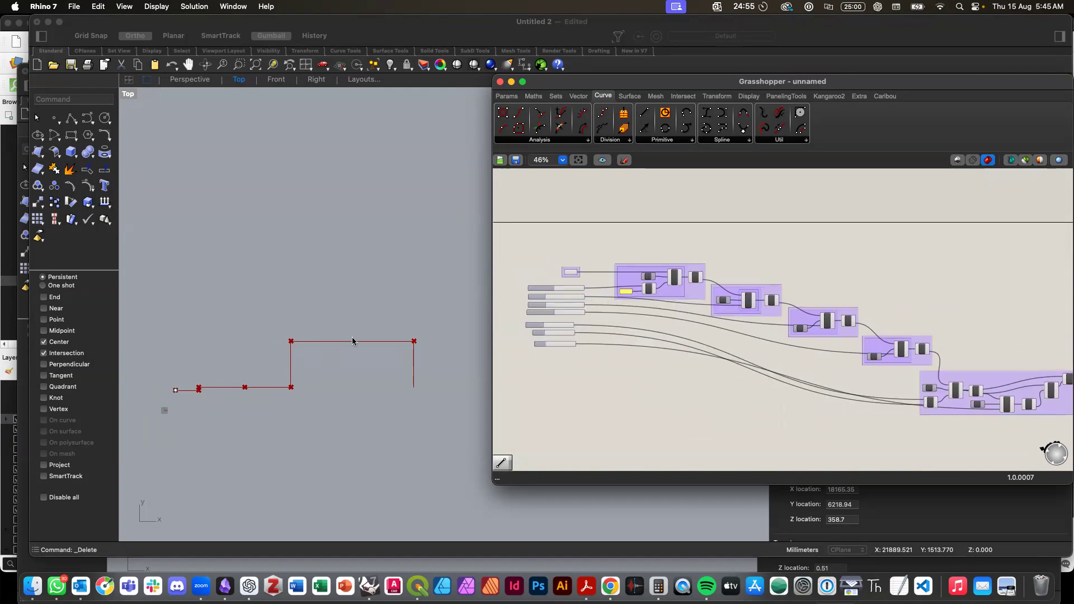
{"action": "scroll", "coordinate": [898, 258], "scroll_direction": "right", "scroll_amount": 3}
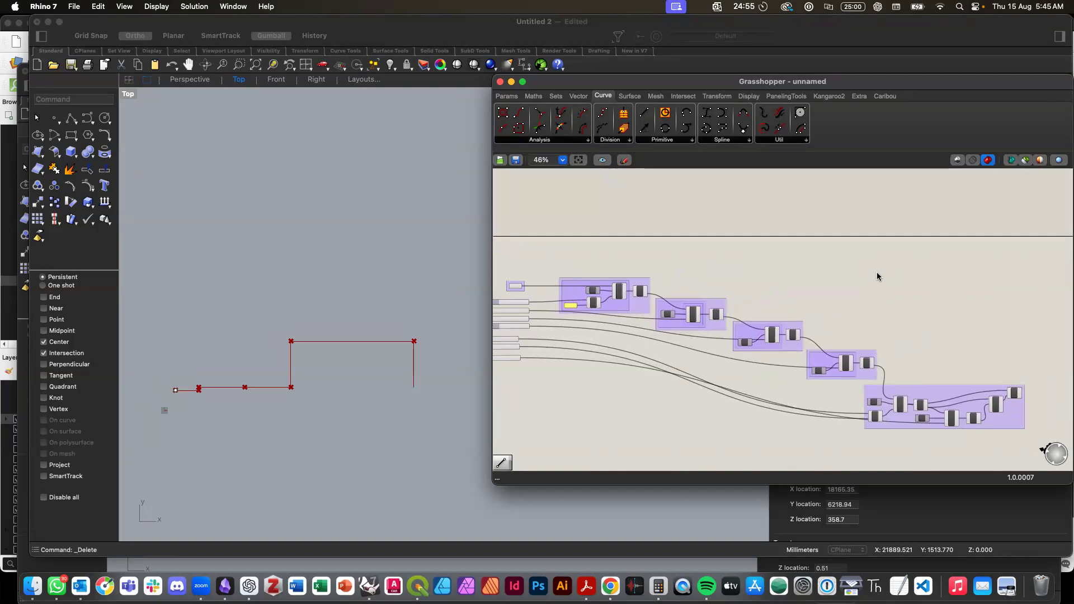
{"action": "scroll", "coordinate": [875, 278], "scroll_direction": "right", "scroll_amount": 3}
{"action": "double_click", "coordinate": [921, 292]}
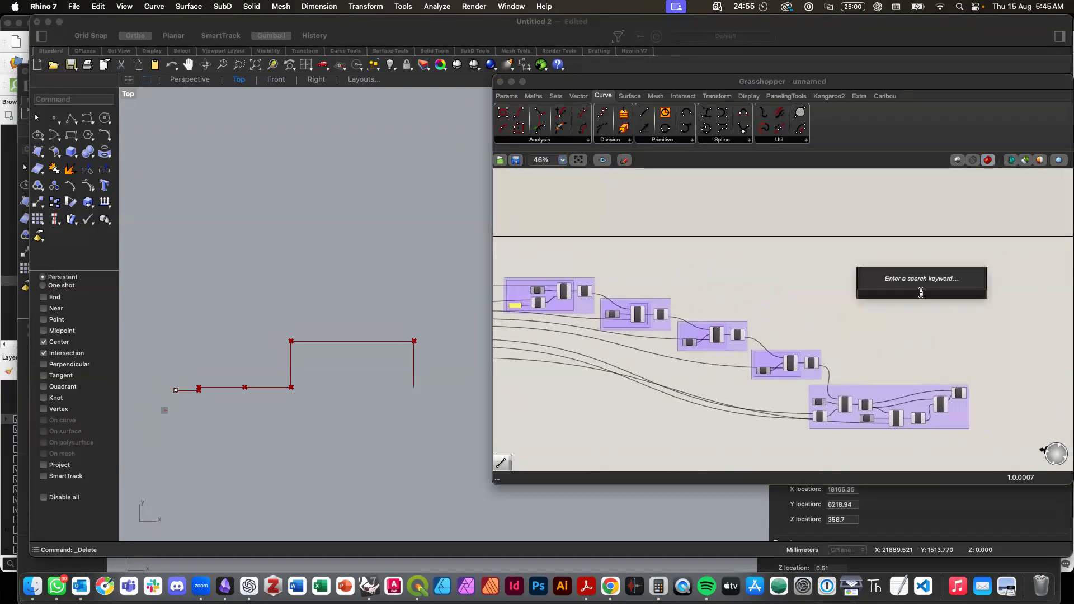
{"action": "type", "text": "mirr"}
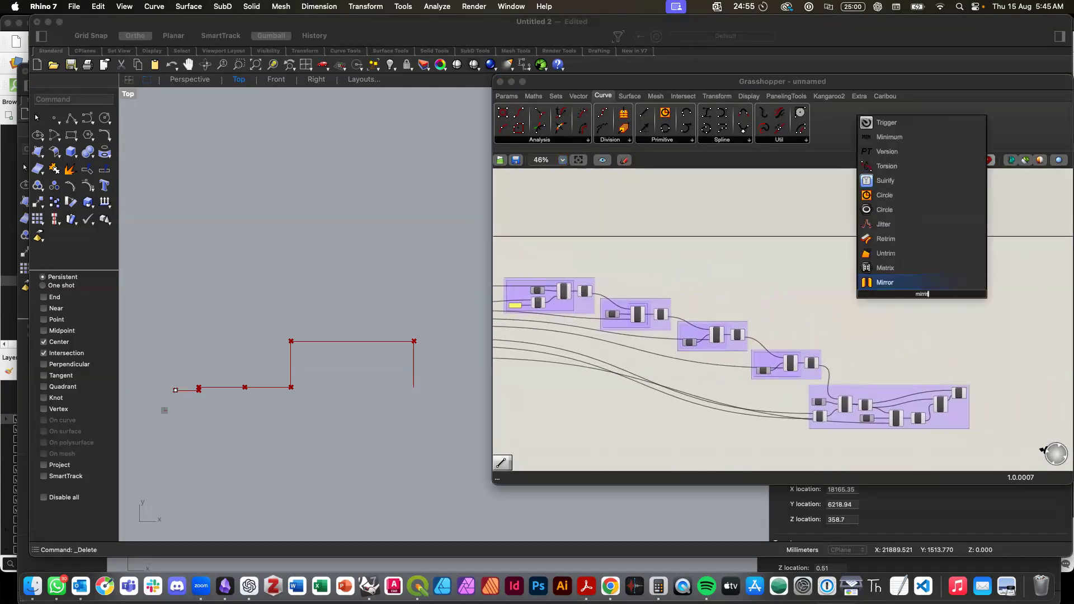
{"action": "left_click", "coordinate": [892, 285]}
{"action": "scroll", "coordinate": [905, 298], "scroll_direction": "up", "scroll_amount": 5}
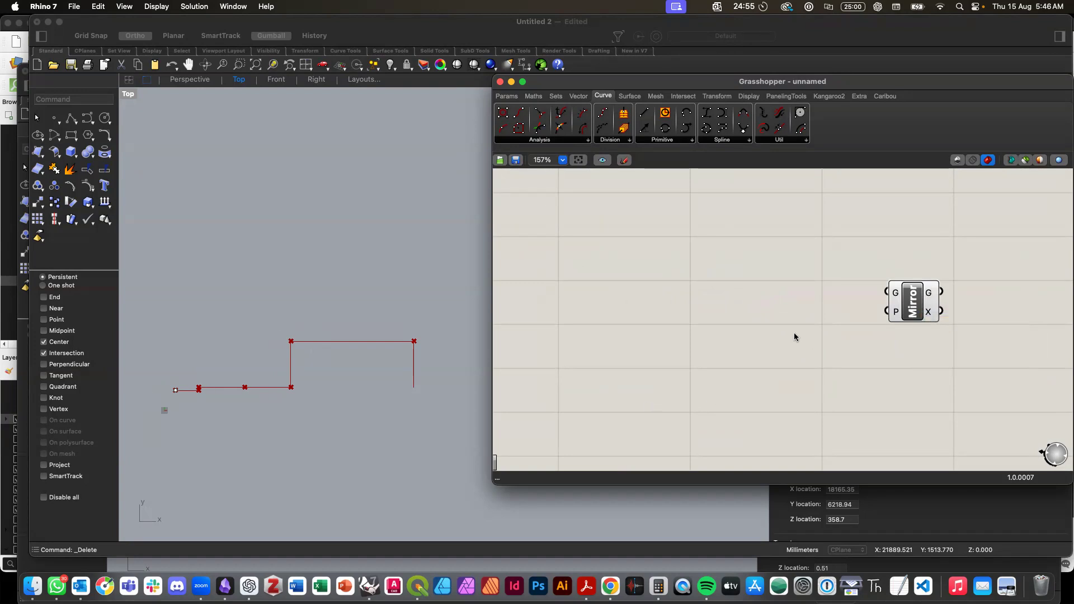
Step: Wire the Carriageway group's Line output into Mirror's G input
{"action": "scroll", "coordinate": [756, 305], "scroll_direction": "down", "scroll_amount": 3}
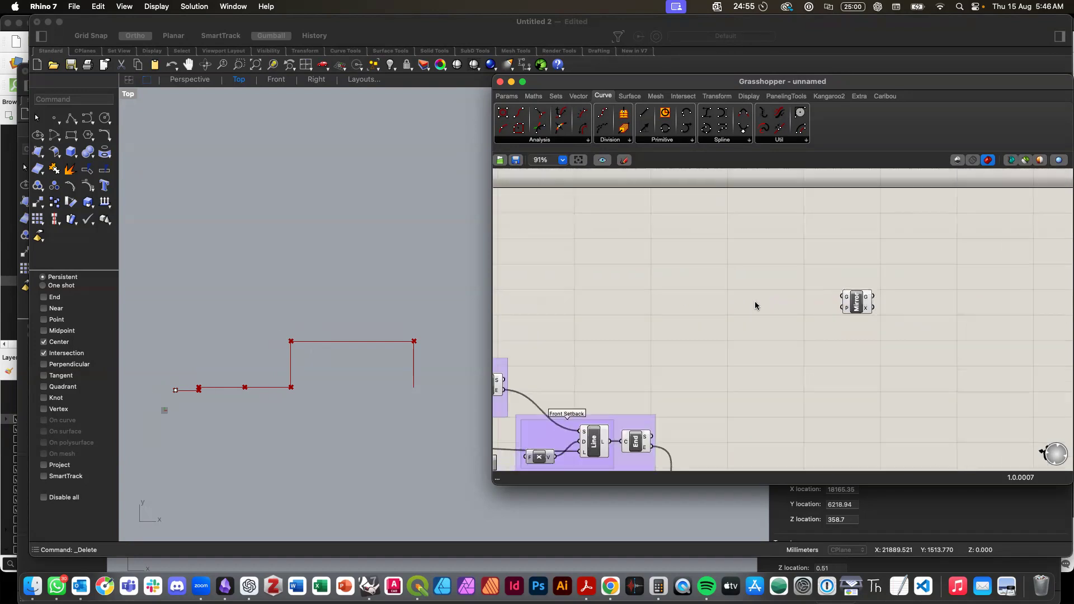
{"action": "scroll", "coordinate": [755, 302], "scroll_direction": "down", "scroll_amount": 3}
{"action": "scroll", "coordinate": [755, 302], "scroll_direction": "left", "scroll_amount": 2}
{"action": "scroll", "coordinate": [649, 299], "scroll_direction": "up", "scroll_amount": 2}
{"action": "scroll", "coordinate": [649, 299], "scroll_direction": "left", "scroll_amount": 3}
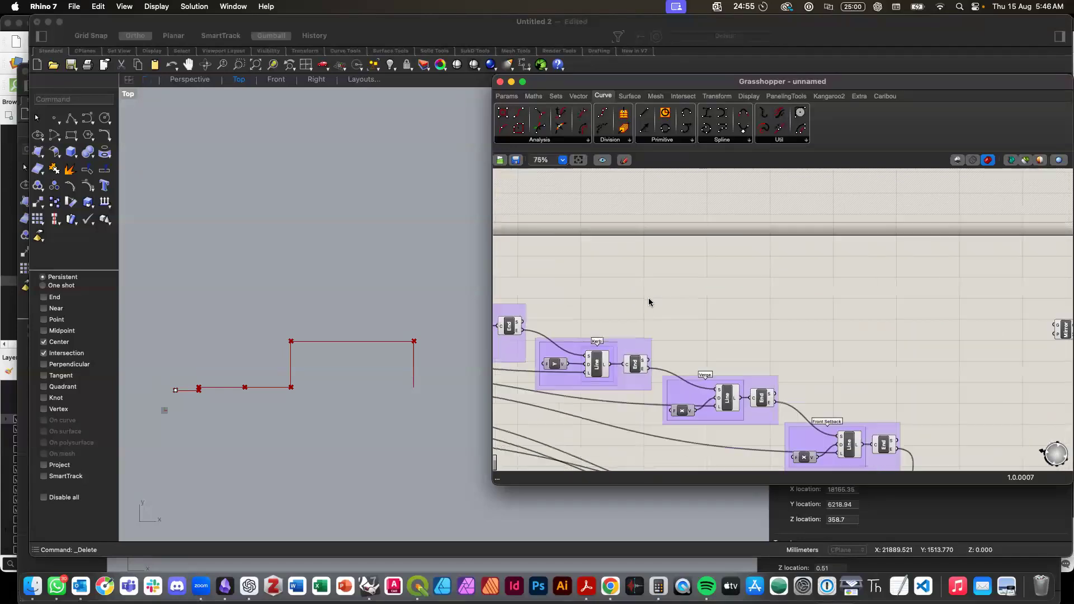
{"action": "scroll", "coordinate": [643, 299], "scroll_direction": "left", "scroll_amount": 2}
{"action": "scroll", "coordinate": [643, 299], "scroll_direction": "up", "scroll_amount": 1}
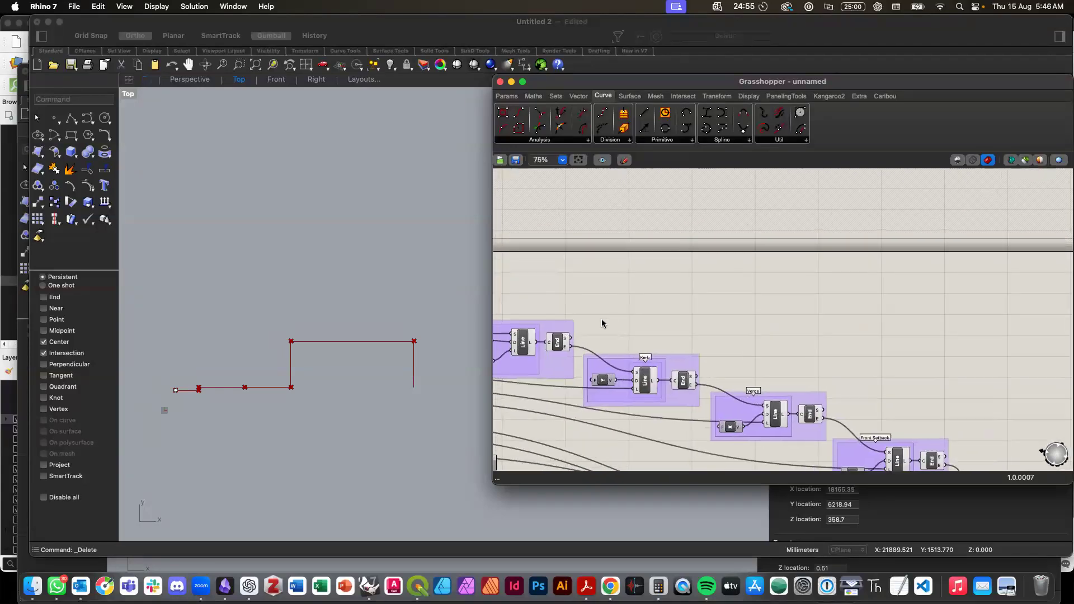
{"action": "scroll", "coordinate": [595, 323], "scroll_direction": "left", "scroll_amount": 1}
{"action": "scroll", "coordinate": [595, 322], "scroll_direction": "up", "scroll_amount": 1}
{"action": "scroll", "coordinate": [595, 322], "scroll_direction": "down", "scroll_amount": 2}
{"action": "scroll", "coordinate": [558, 355], "scroll_direction": "up", "scroll_amount": 3}
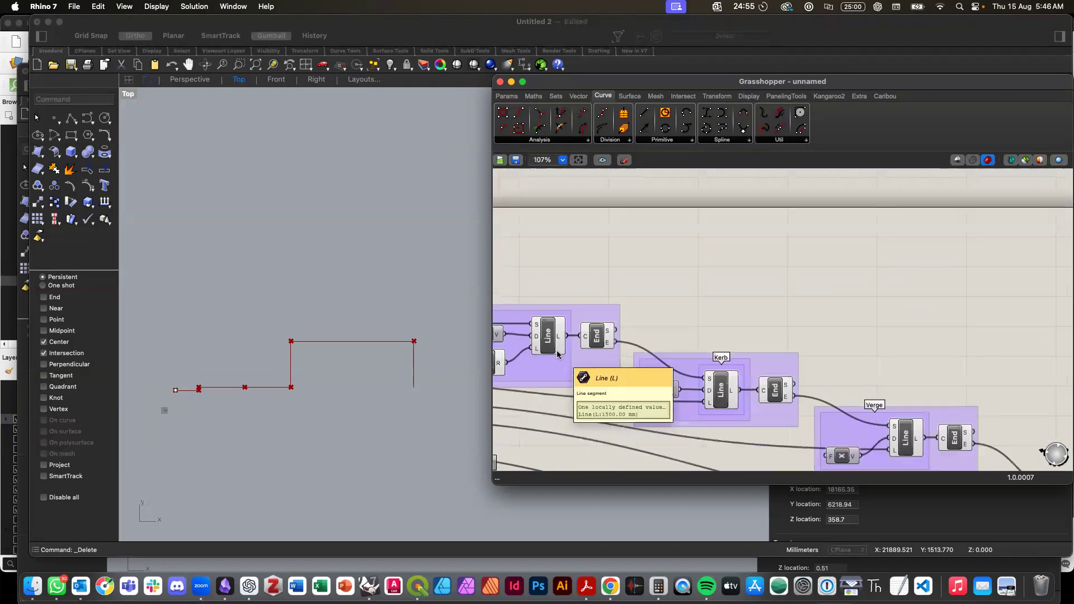
{"action": "left_click_drag", "start_coordinate": [567, 337], "coordinate": [1013, 333]}
Step: Add the Verge and Front Setback Line outputs to Mirror's G input, keeping the existing connection
{"action": "scroll", "coordinate": [680, 408], "scroll_direction": "left", "scroll_amount": 2}
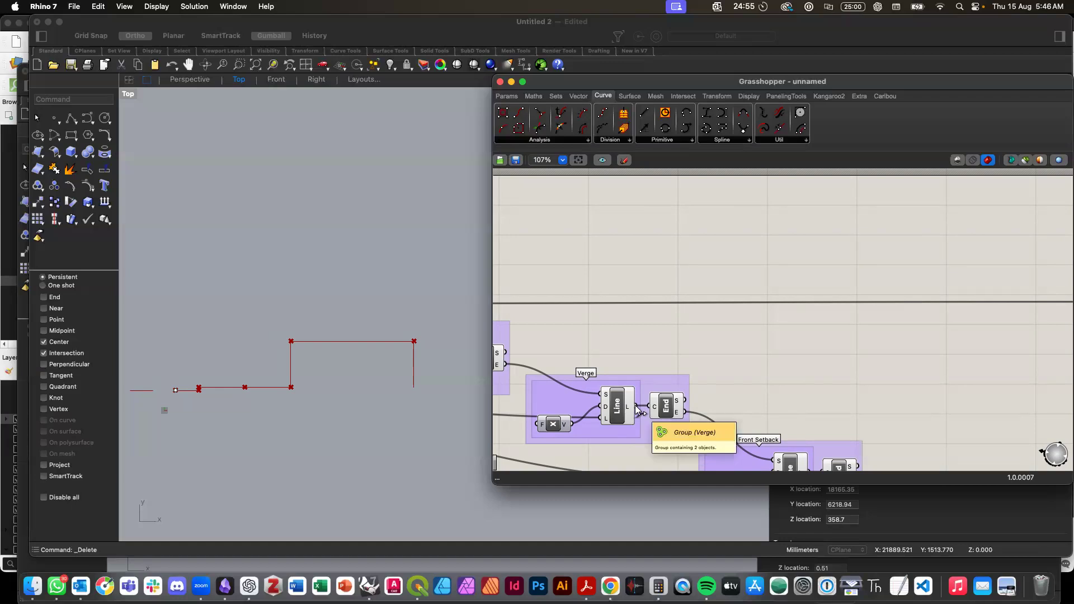
{"action": "left_click_drag", "start_coordinate": [635, 407], "coordinate": [667, 372]}
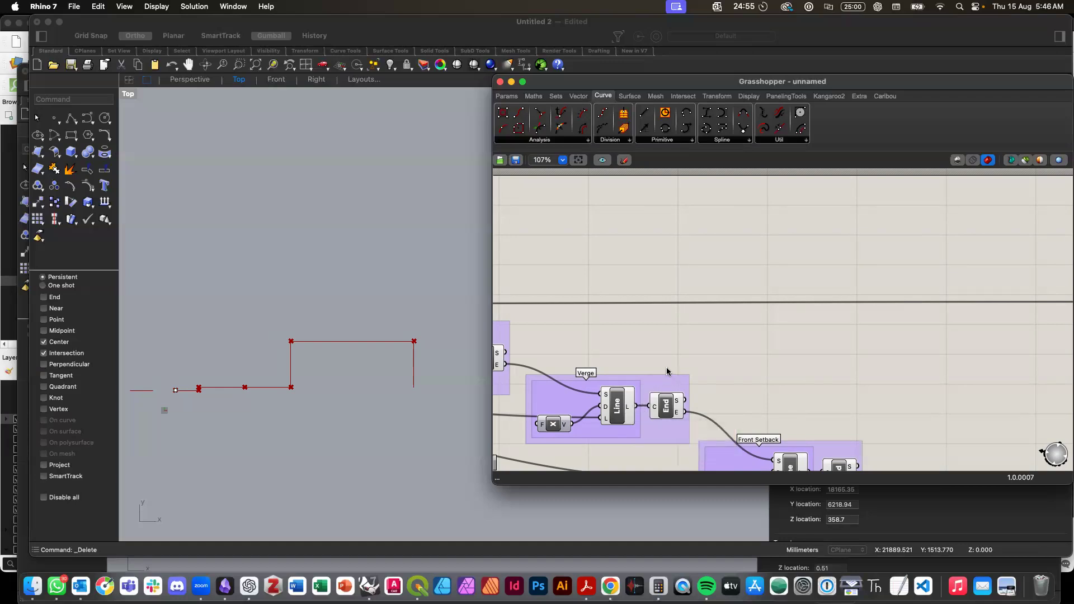
{"action": "left_click_drag", "start_coordinate": [638, 407], "coordinate": [912, 304]}
{"action": "scroll", "coordinate": [830, 367], "scroll_direction": "down", "scroll_amount": 2}
{"action": "scroll", "coordinate": [829, 367], "scroll_direction": "left", "scroll_amount": 3}
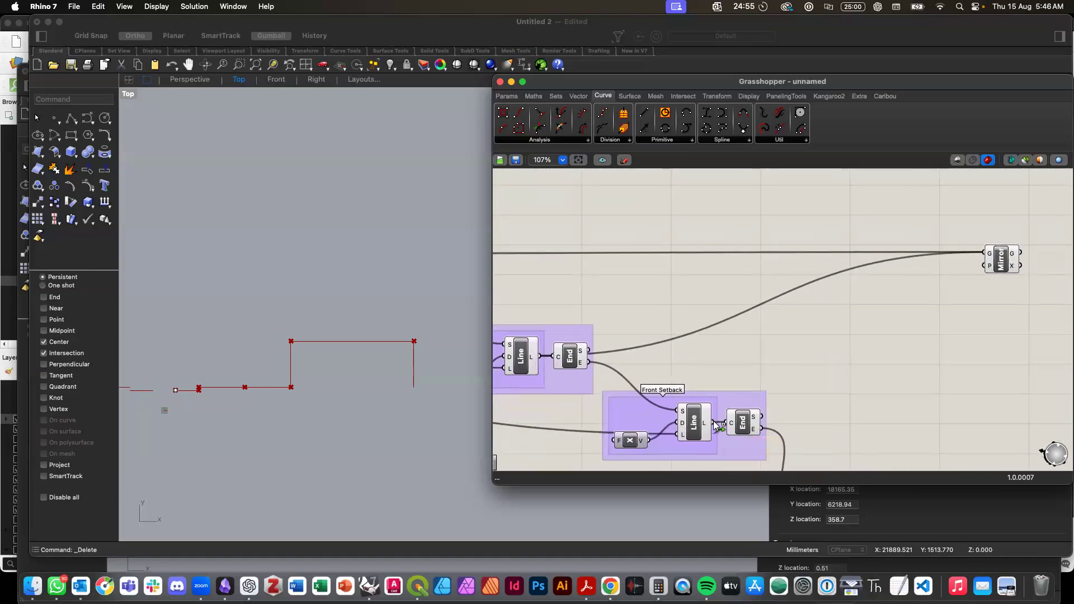
{"action": "left_click_drag", "start_coordinate": [762, 417], "coordinate": [985, 253]}
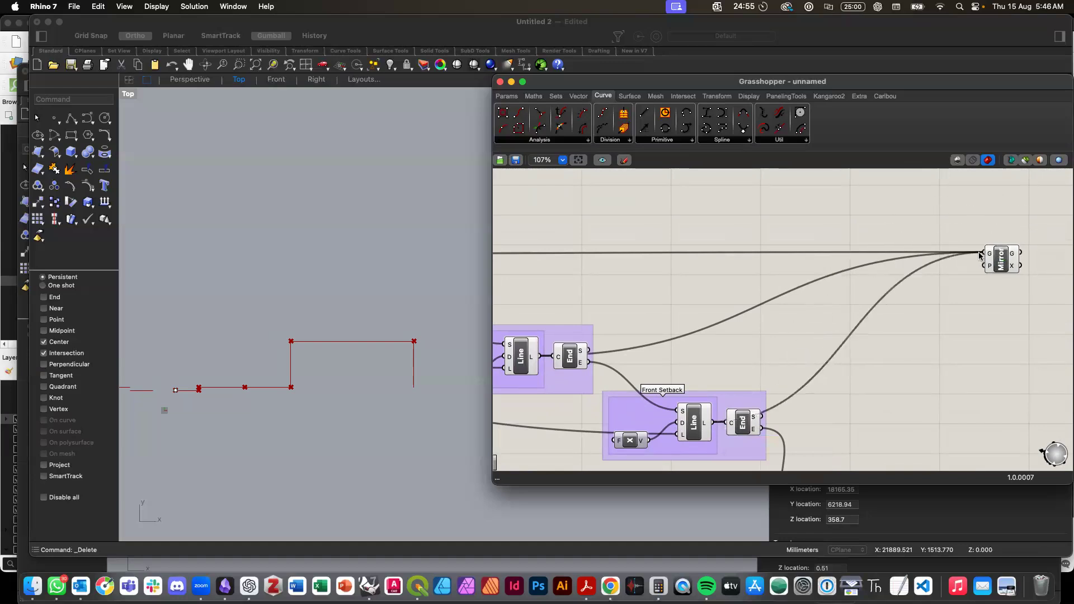
Step: Check the mirrored profile in the Top viewport and add the Kerb group's Line output to Mirror's G input
{"action": "scroll", "coordinate": [980, 312], "scroll_direction": "down", "scroll_amount": 1}
{"action": "scroll", "coordinate": [979, 312], "scroll_direction": "down", "scroll_amount": 3}
{"action": "scroll", "coordinate": [979, 313], "scroll_direction": "right", "scroll_amount": 5}
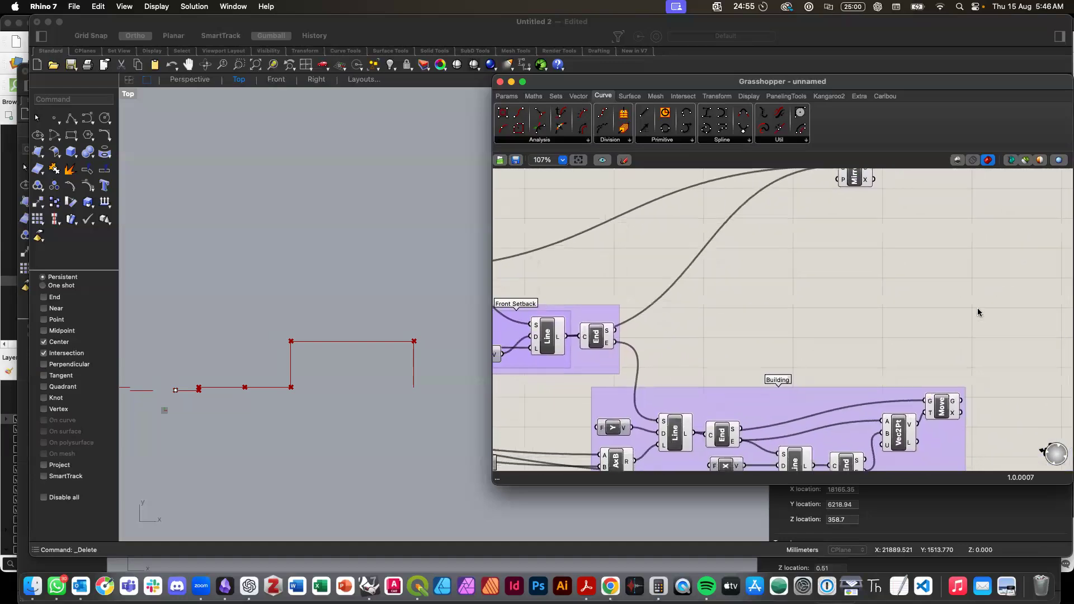
{"action": "scroll", "coordinate": [979, 313], "scroll_direction": "up", "scroll_amount": 2}
{"action": "scroll", "coordinate": [979, 313], "scroll_direction": "right", "scroll_amount": 1}
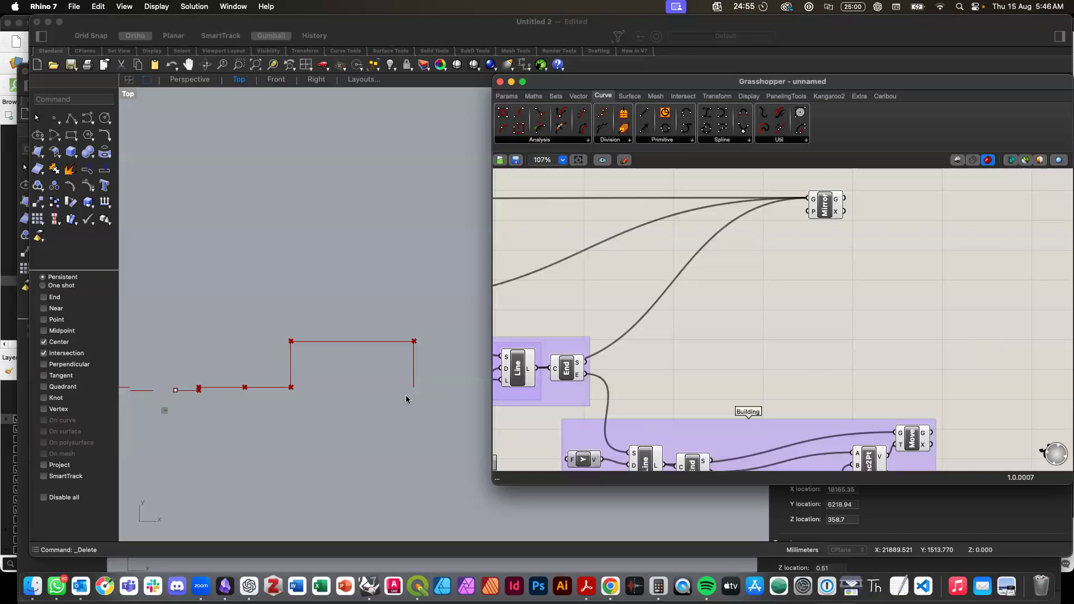
{"action": "left_click", "coordinate": [234, 426]}
{"action": "scroll", "coordinate": [234, 426], "scroll_direction": "down", "scroll_amount": 6}
{"action": "scroll", "coordinate": [175, 410], "scroll_direction": "up", "scroll_amount": 8}
{"action": "scroll", "coordinate": [548, 314], "scroll_direction": "down", "scroll_amount": 6}
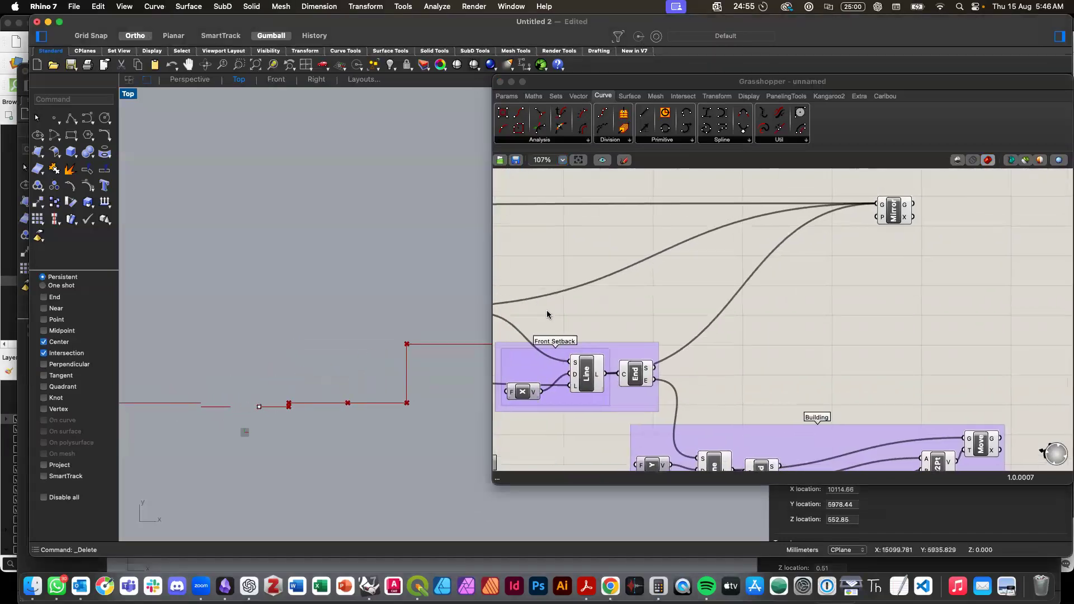
{"action": "scroll", "coordinate": [547, 314], "scroll_direction": "up", "scroll_amount": 1}
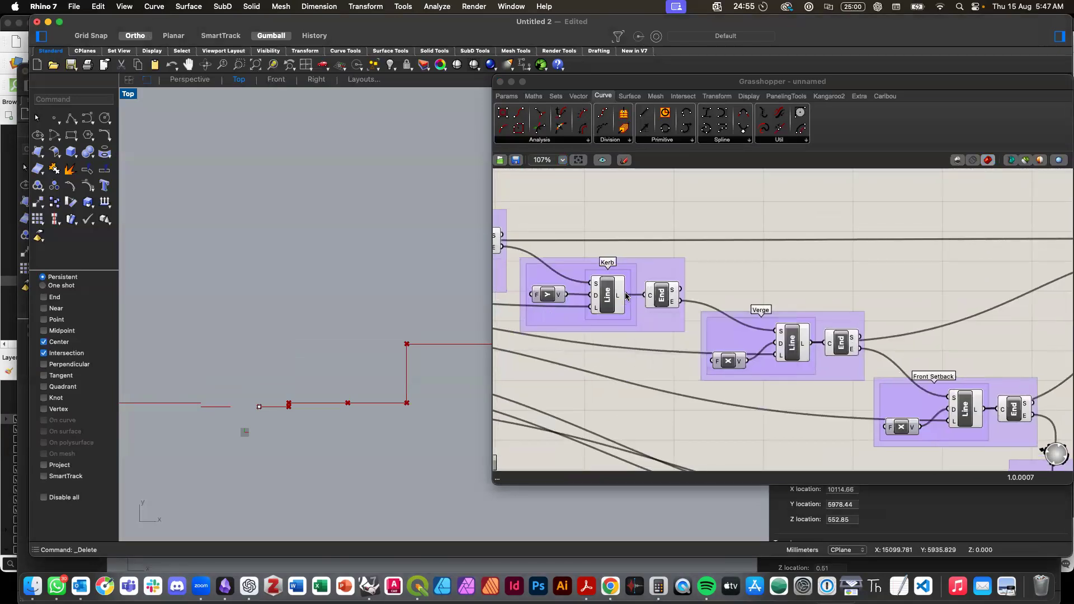
{"action": "left_click", "coordinate": [709, 275]}
{"action": "left_click_drag", "start_coordinate": [627, 294], "coordinate": [847, 242]}
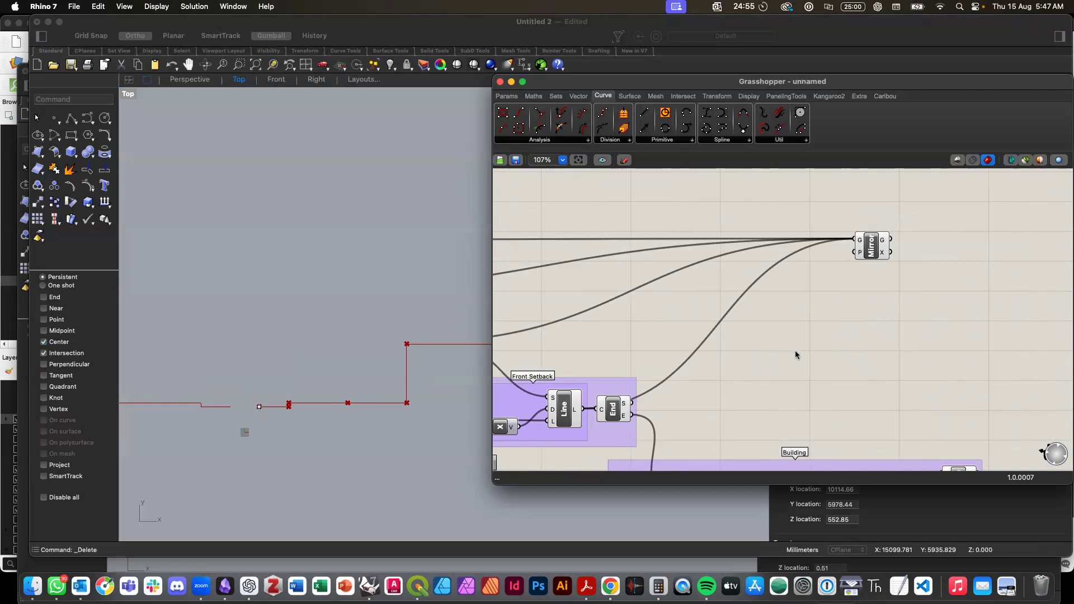
Step: Move Mirror beyond the Building group and add the building's vertical Line, horizontal Line and Move geometry outputs to its G input
{"action": "scroll", "coordinate": [797, 355], "scroll_direction": "down", "scroll_amount": 3}
{"action": "scroll", "coordinate": [796, 354], "scroll_direction": "right", "scroll_amount": 5}
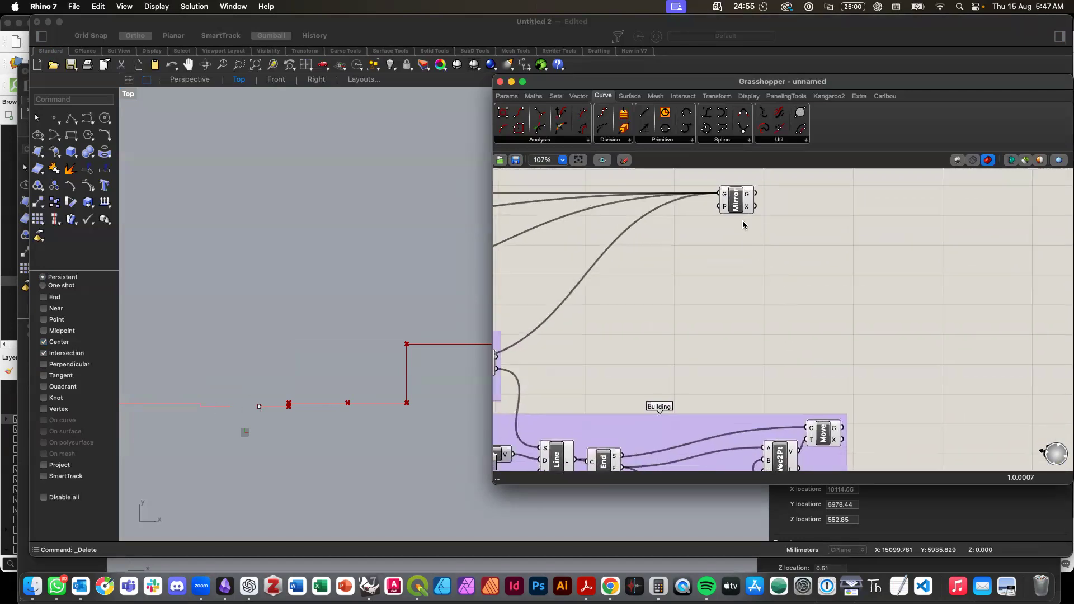
{"action": "scroll", "coordinate": [786, 378], "scroll_direction": "down", "scroll_amount": 3}
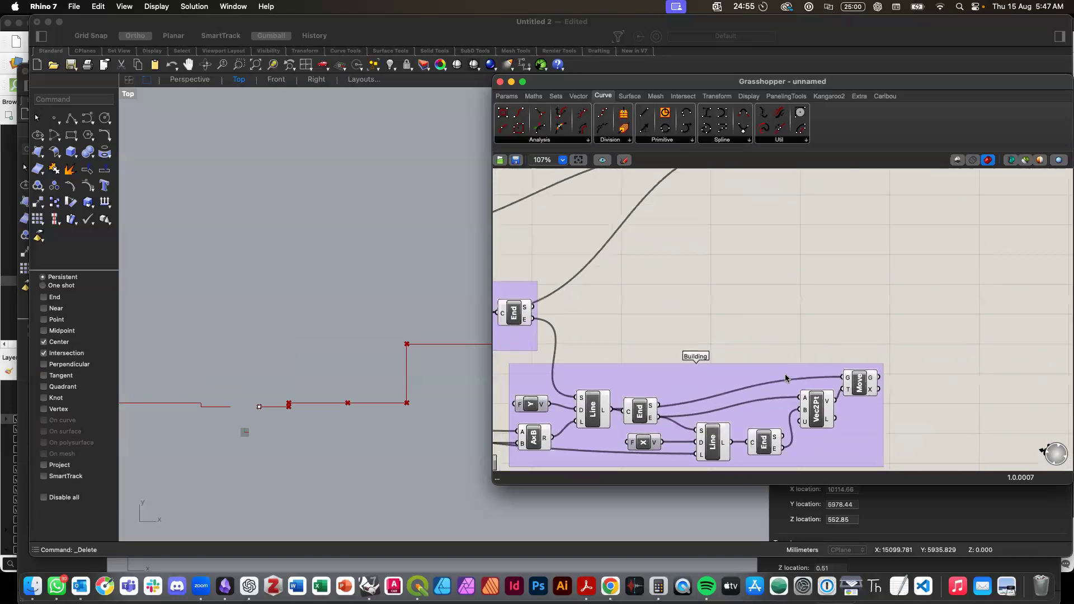
{"action": "scroll", "coordinate": [786, 378], "scroll_direction": "up", "scroll_amount": 3}
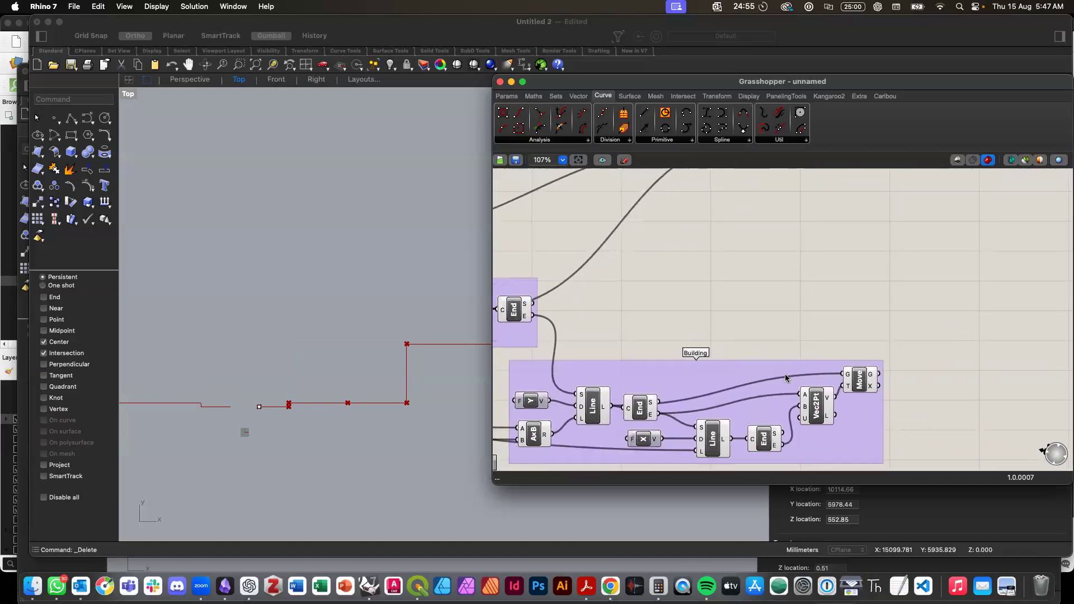
{"action": "left_click_drag", "start_coordinate": [750, 192], "coordinate": [960, 253]}
{"action": "scroll", "coordinate": [618, 421], "scroll_direction": "down", "scroll_amount": 2}
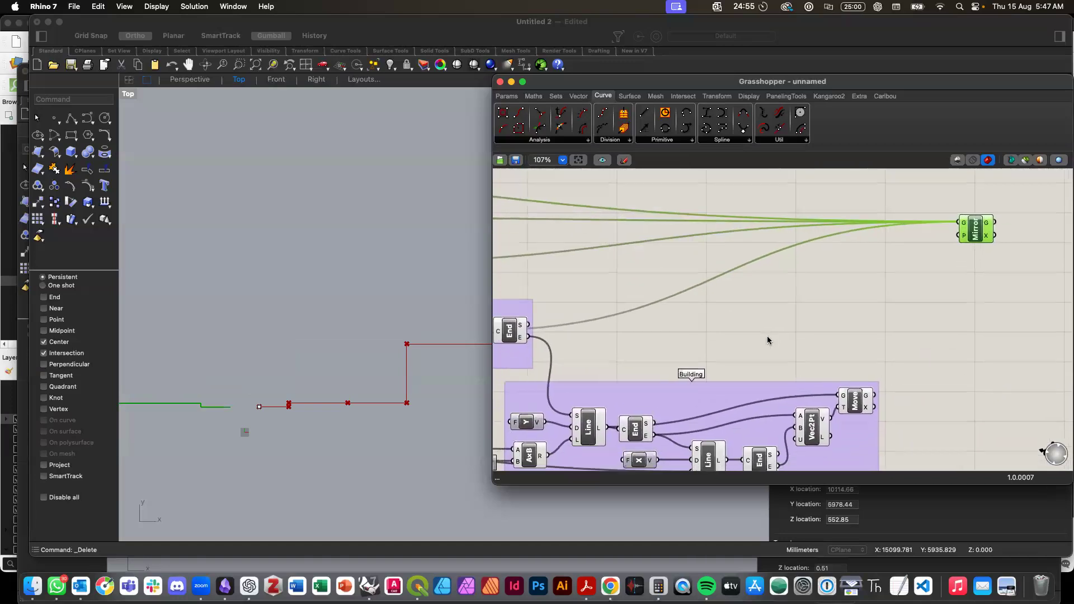
{"action": "left_click_drag", "start_coordinate": [618, 421], "coordinate": [967, 214]}
{"action": "left_click_drag", "start_coordinate": [734, 453], "coordinate": [967, 214], "text": "shift"}
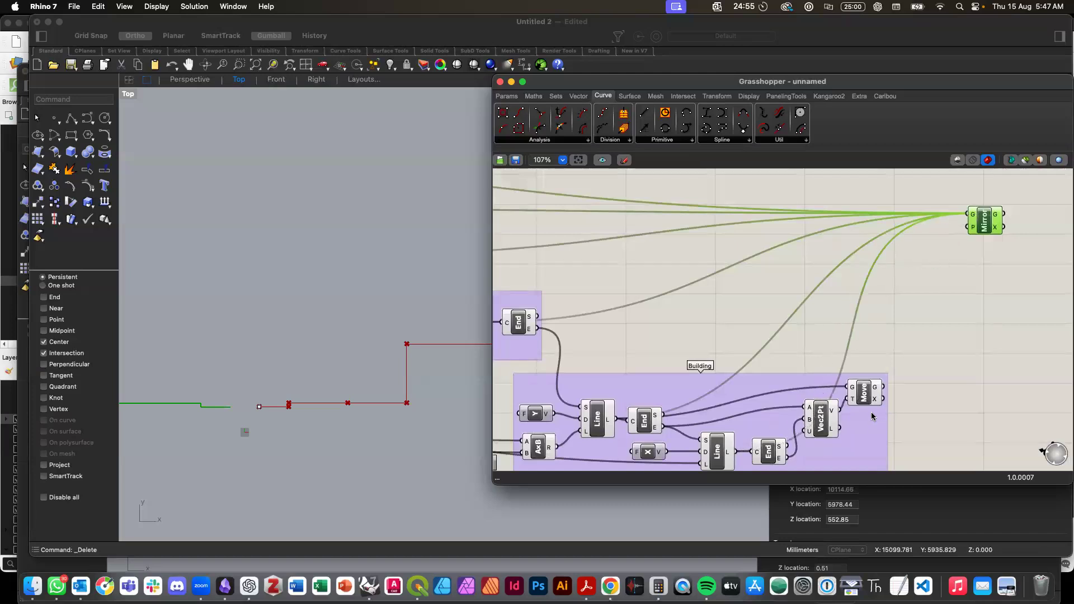
{"action": "left_click_drag", "start_coordinate": [883, 387], "coordinate": [966, 226], "text": "shift"}
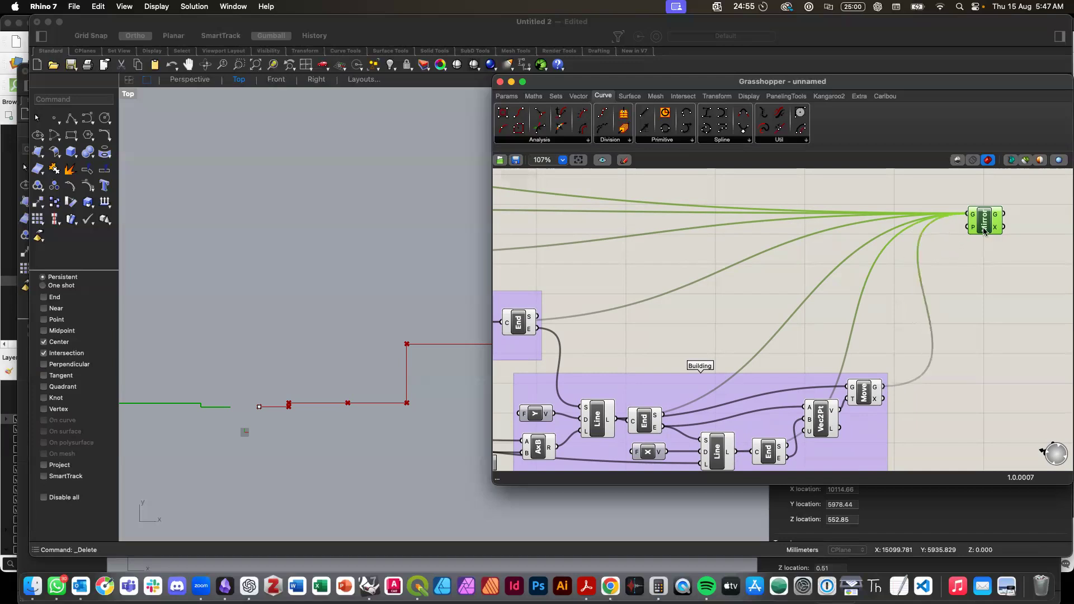
Step: Connect the Road Center Line point to Mirror's P input as the mirror plane
{"action": "left_click", "coordinate": [327, 291]}
{"action": "scroll", "coordinate": [327, 288], "scroll_direction": "down", "scroll_amount": 5}
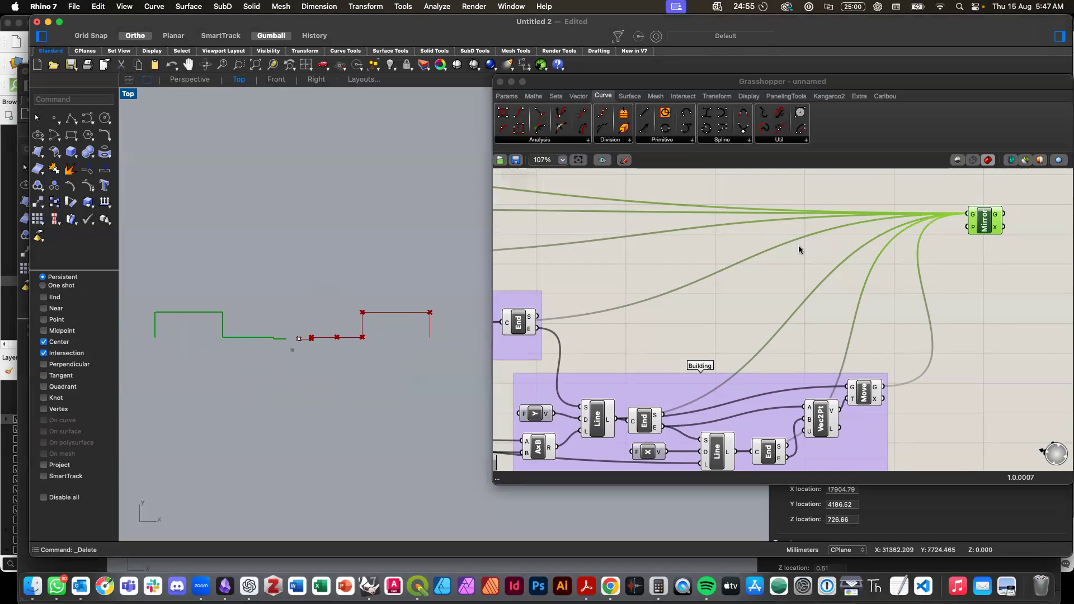
{"action": "left_click", "coordinate": [978, 228]}
{"action": "scroll", "coordinate": [834, 282], "scroll_direction": "down", "scroll_amount": 3}
{"action": "left_click", "coordinate": [757, 224]}
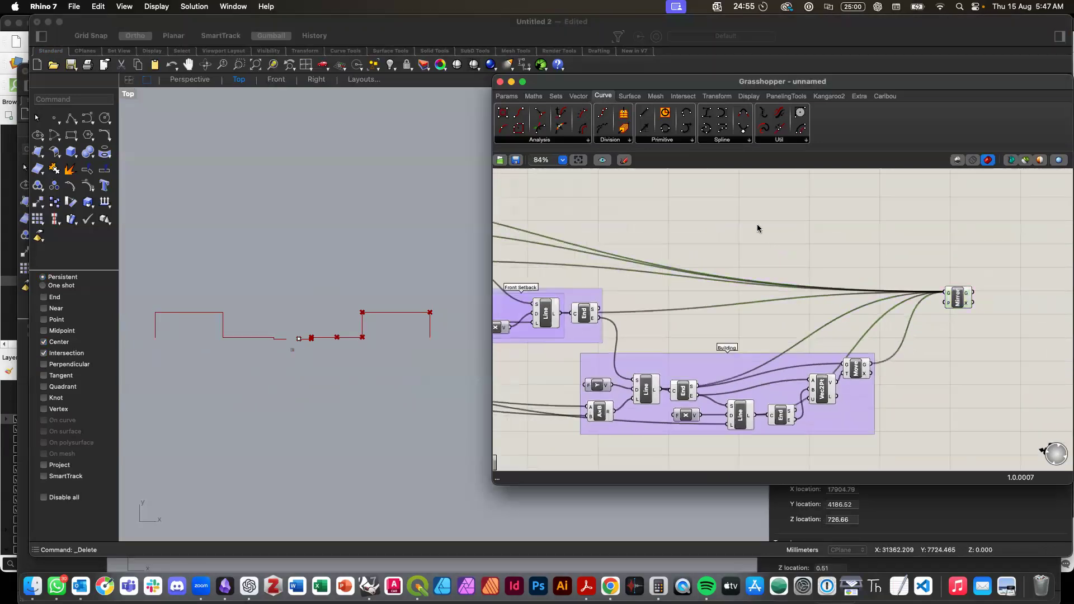
{"action": "scroll", "coordinate": [757, 227], "scroll_direction": "down", "scroll_amount": 5}
{"action": "scroll", "coordinate": [680, 256], "scroll_direction": "up", "scroll_amount": 3}
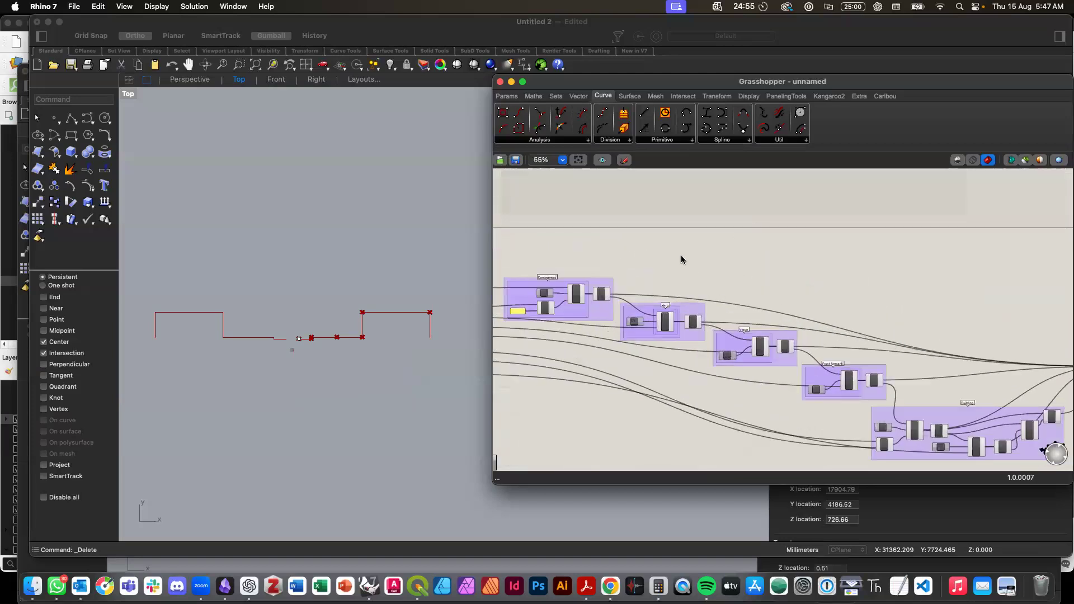
{"action": "scroll", "coordinate": [680, 257], "scroll_direction": "left", "scroll_amount": 4}
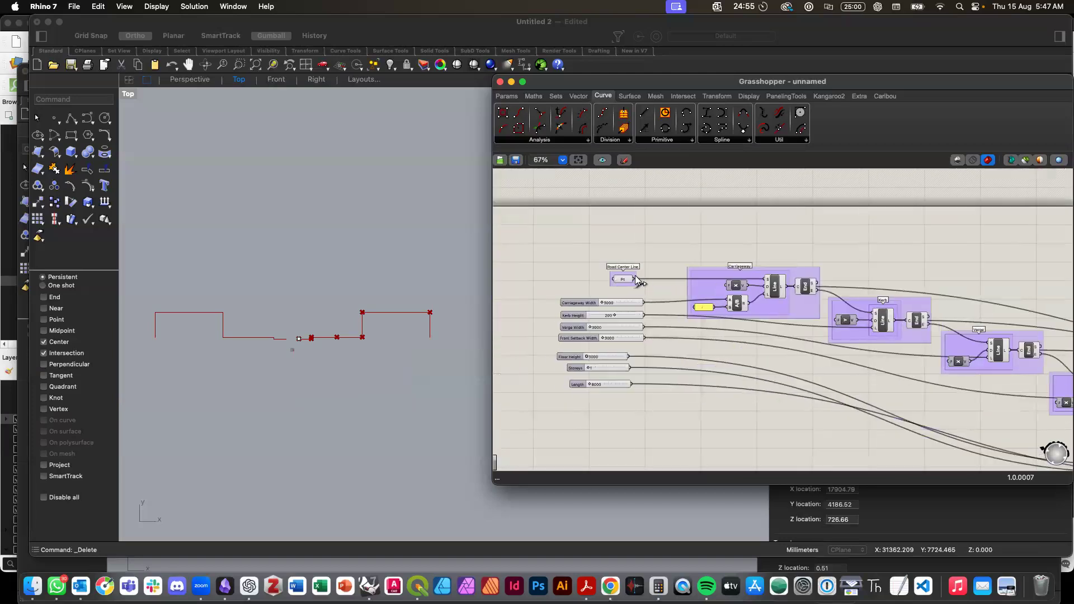
{"action": "scroll", "coordinate": [1029, 261], "scroll_direction": "right", "scroll_amount": 10}
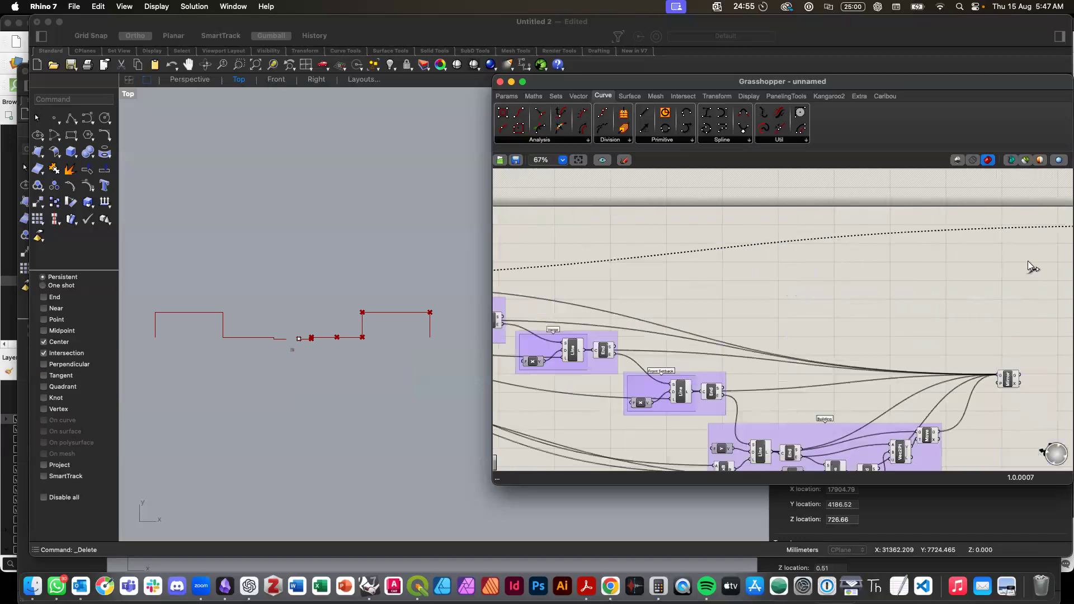
{"action": "left_click_drag", "start_coordinate": [948, 335], "coordinate": [962, 384]}
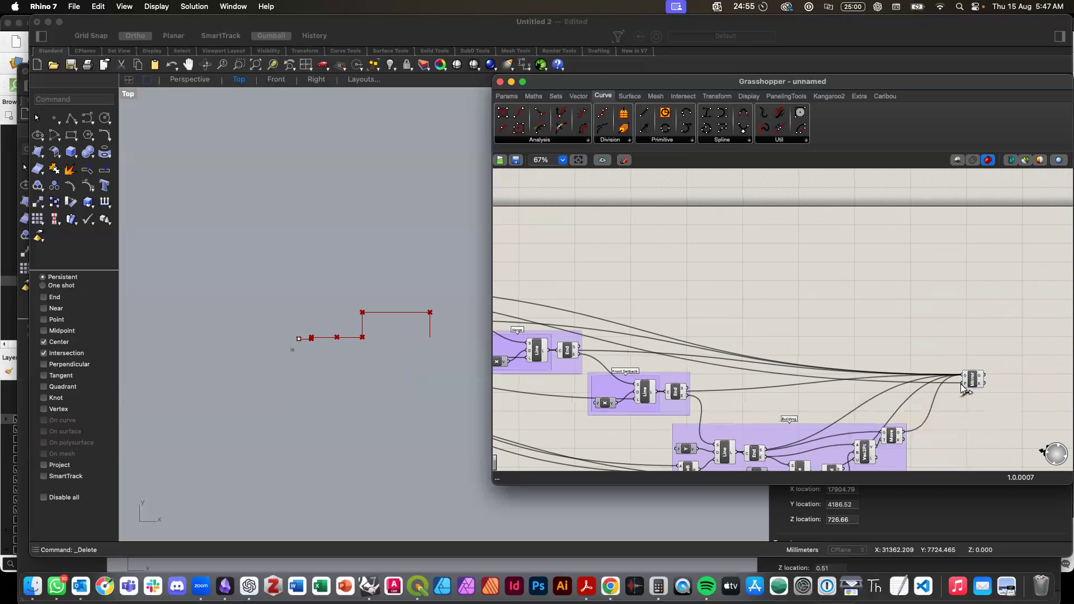
Step: Inspect Mirror's inputs and compare the mirror plane at its P input with the profile in the Top viewport
{"action": "scroll", "coordinate": [967, 386], "scroll_direction": "up", "scroll_amount": 5}
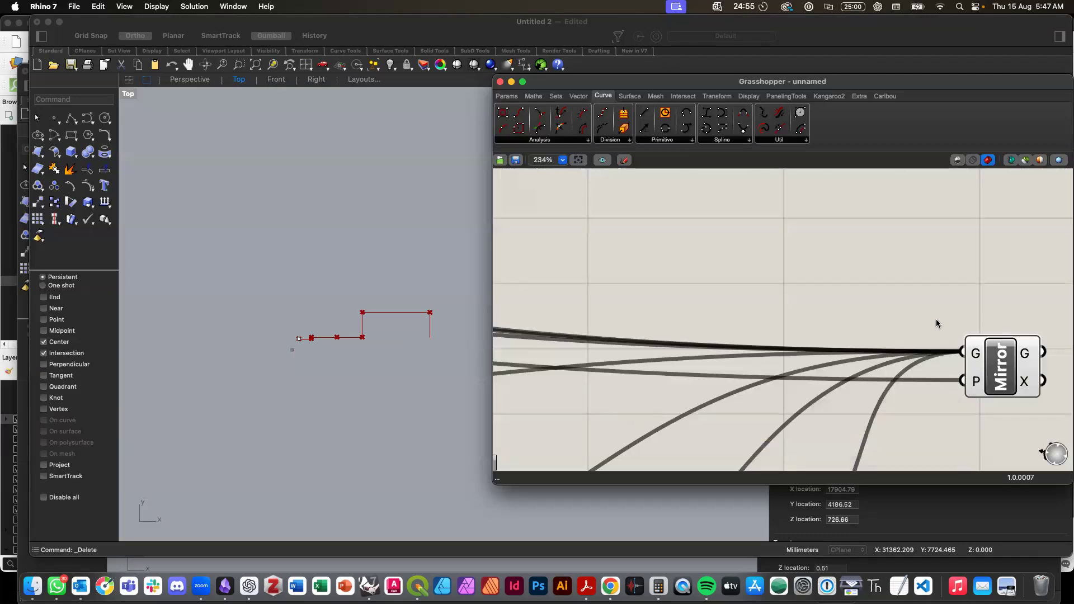
{"action": "scroll", "coordinate": [918, 307], "scroll_direction": "down", "scroll_amount": 8}
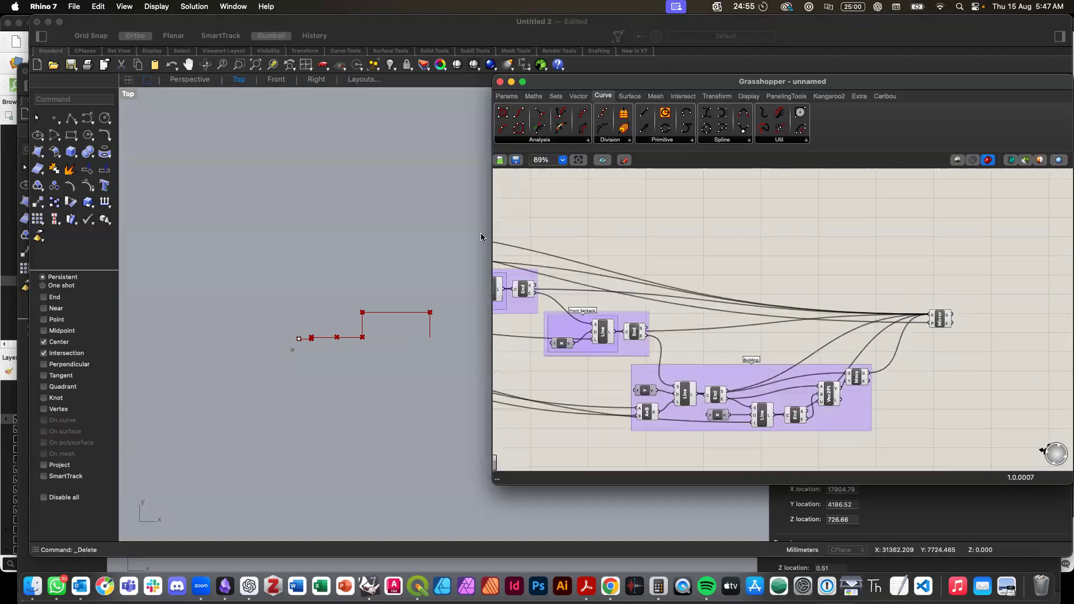
{"action": "left_click", "coordinate": [371, 239]}
{"action": "type", "text": "z"}
{"action": "key", "text": "Return"}
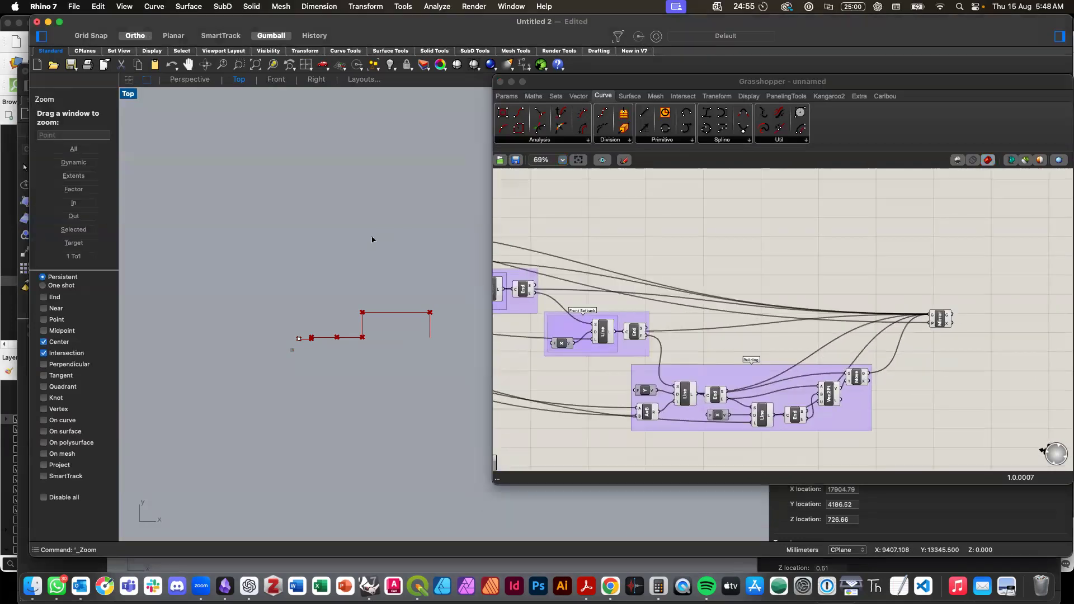
{"action": "left_click", "coordinate": [82, 176]}
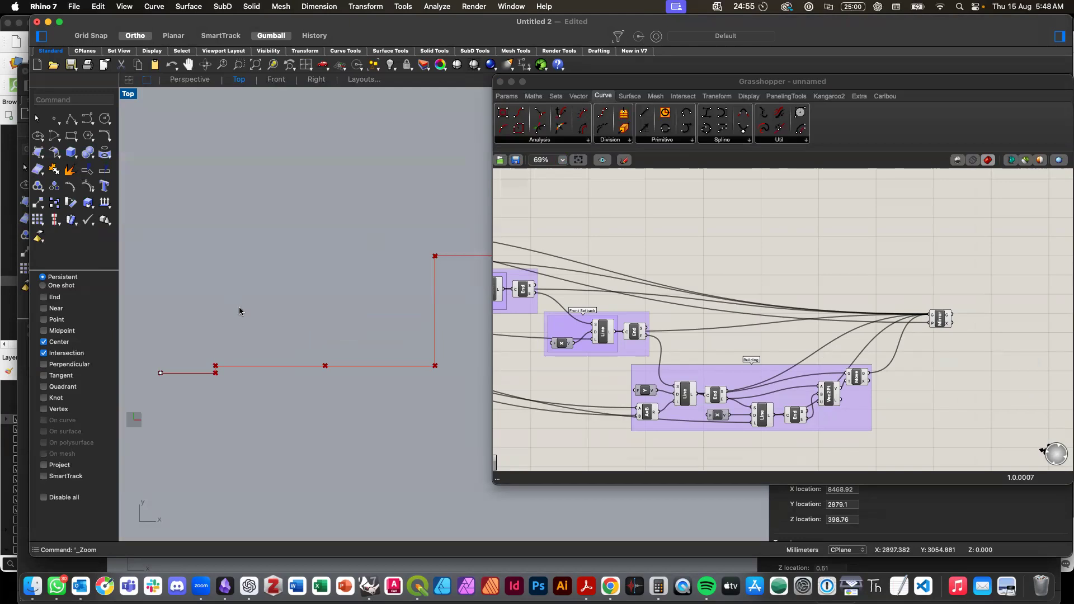
{"action": "scroll", "coordinate": [239, 311], "scroll_direction": "down", "scroll_amount": 5}
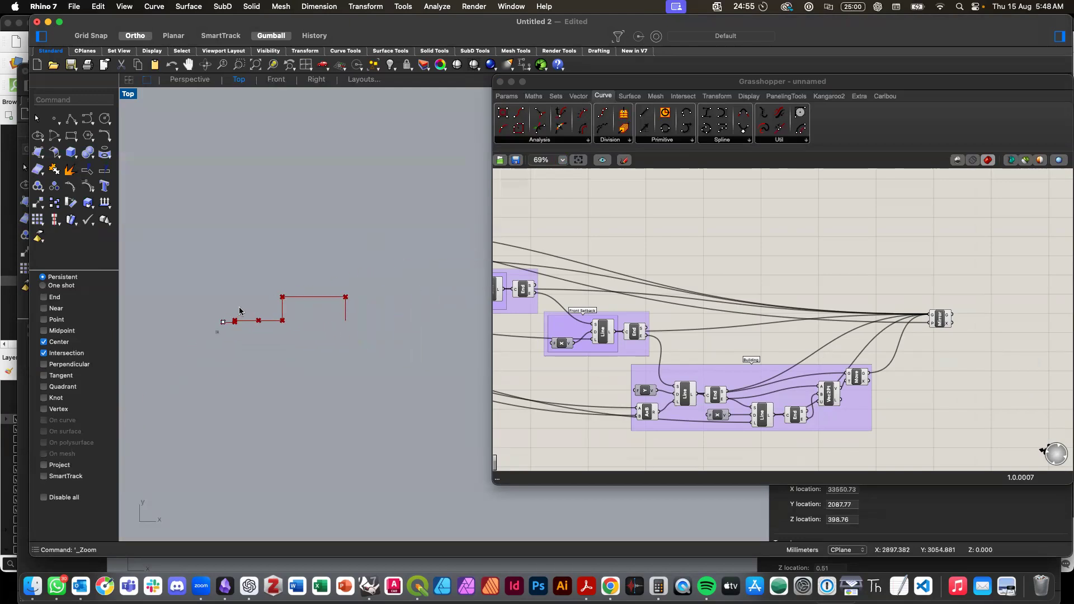
{"action": "mouse_move", "coordinate": [933, 324]}
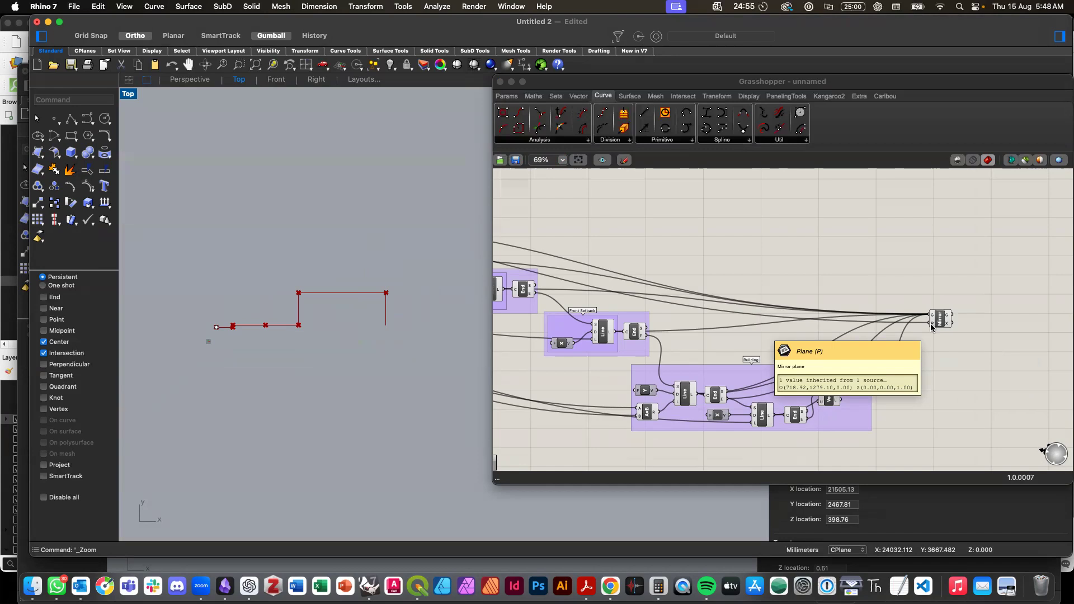
Step: Examine the mirrored street profile in the Perspective viewport, zoomed to its extents
{"action": "left_click", "coordinate": [190, 79]}
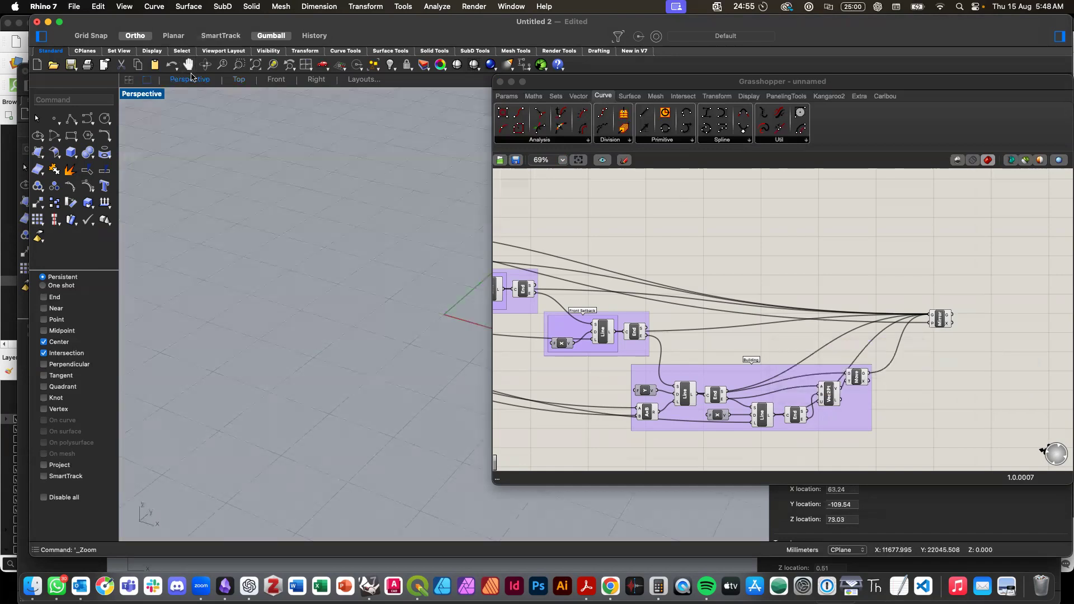
{"action": "type", "text": "ze"}
{"action": "key", "text": "Return"}
{"action": "scroll", "coordinate": [358, 300], "scroll_direction": "down", "scroll_amount": 10}
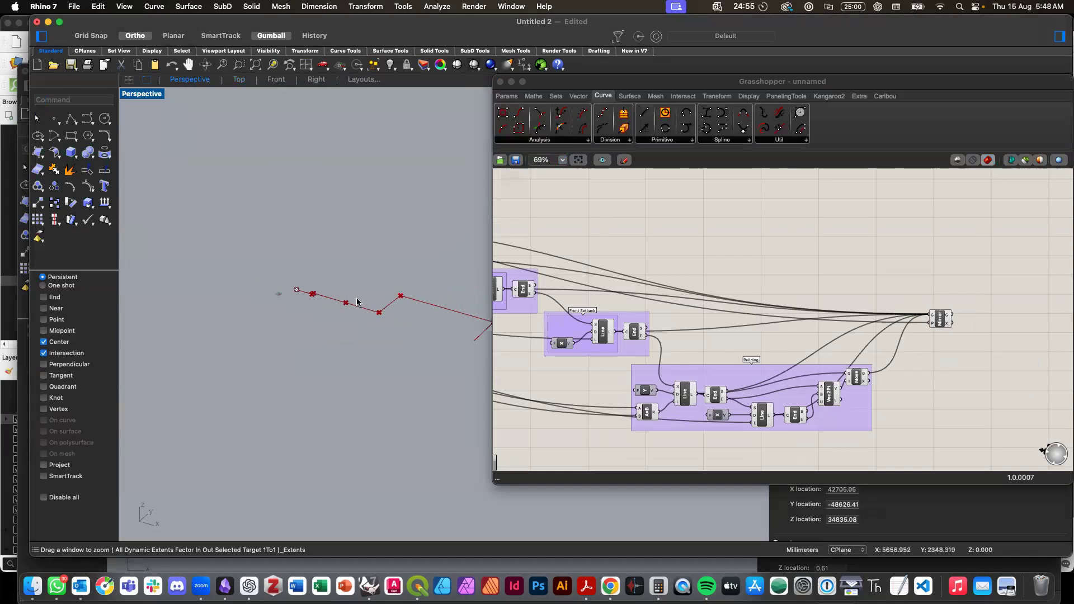
{"action": "scroll", "coordinate": [317, 293], "scroll_direction": "up", "scroll_amount": 4}
{"action": "scroll", "coordinate": [363, 293], "scroll_direction": "up", "scroll_amount": 2}
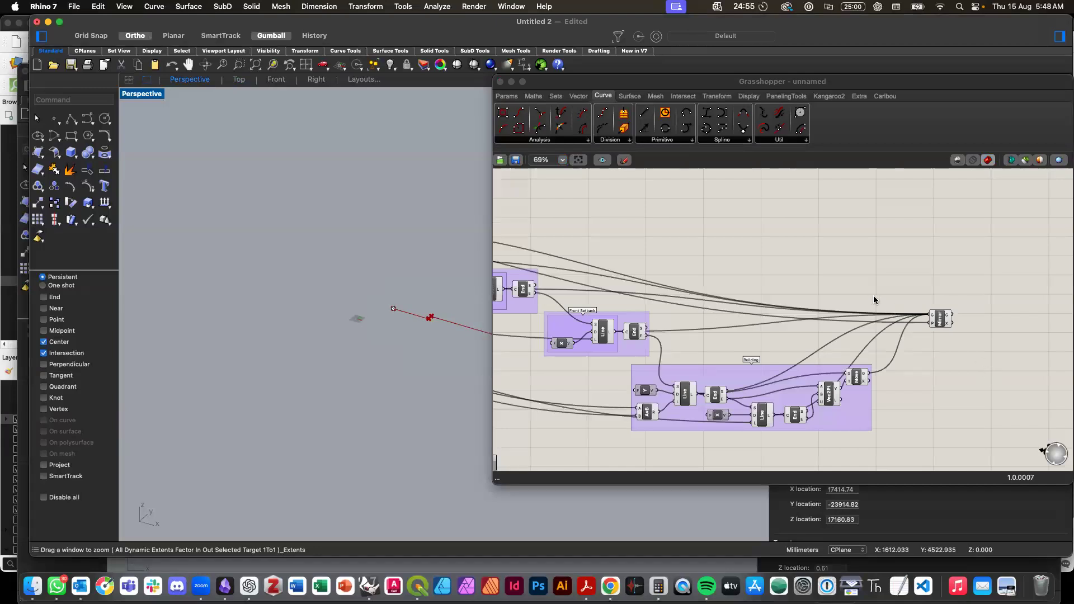
{"action": "left_click", "coordinate": [867, 280]}
{"action": "left_click_drag", "start_coordinate": [940, 325], "coordinate": [940, 275]}
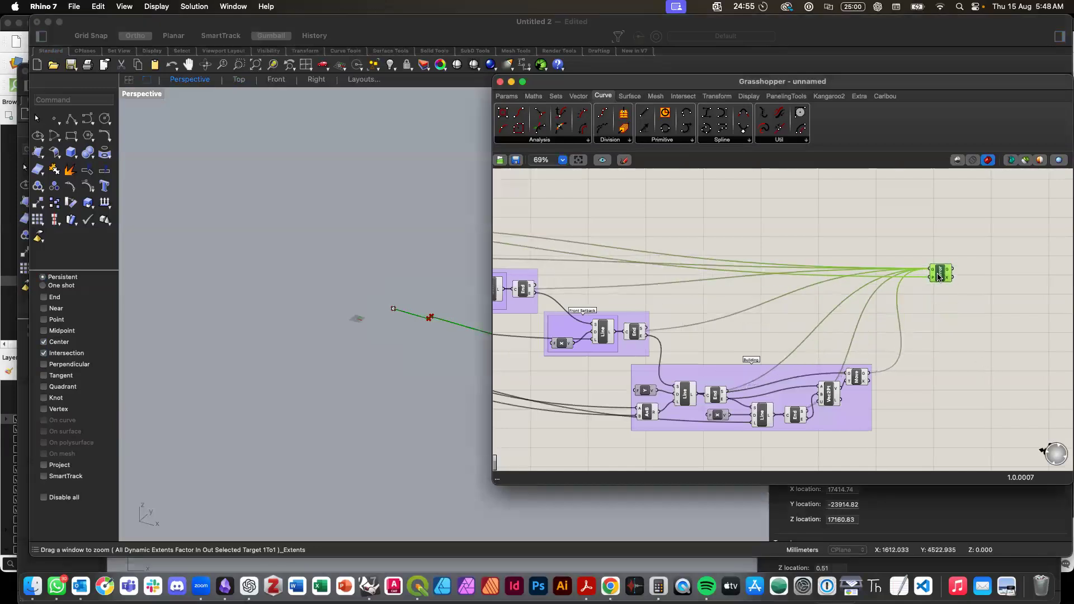
{"action": "left_click", "coordinate": [820, 235]}
{"action": "double_click", "coordinate": [801, 235]}
{"action": "type", "text": "plane"}
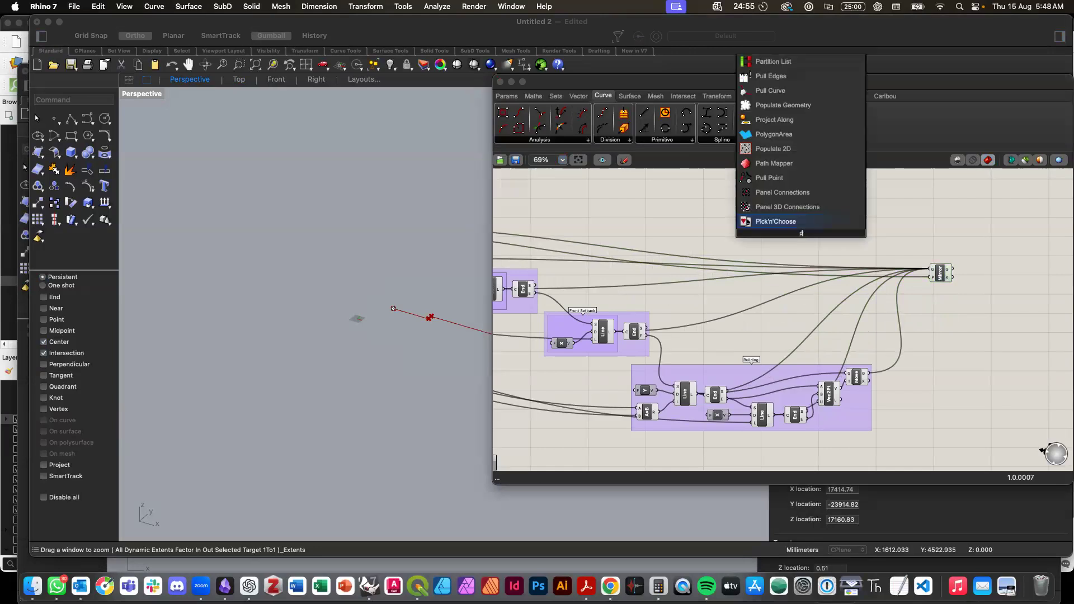
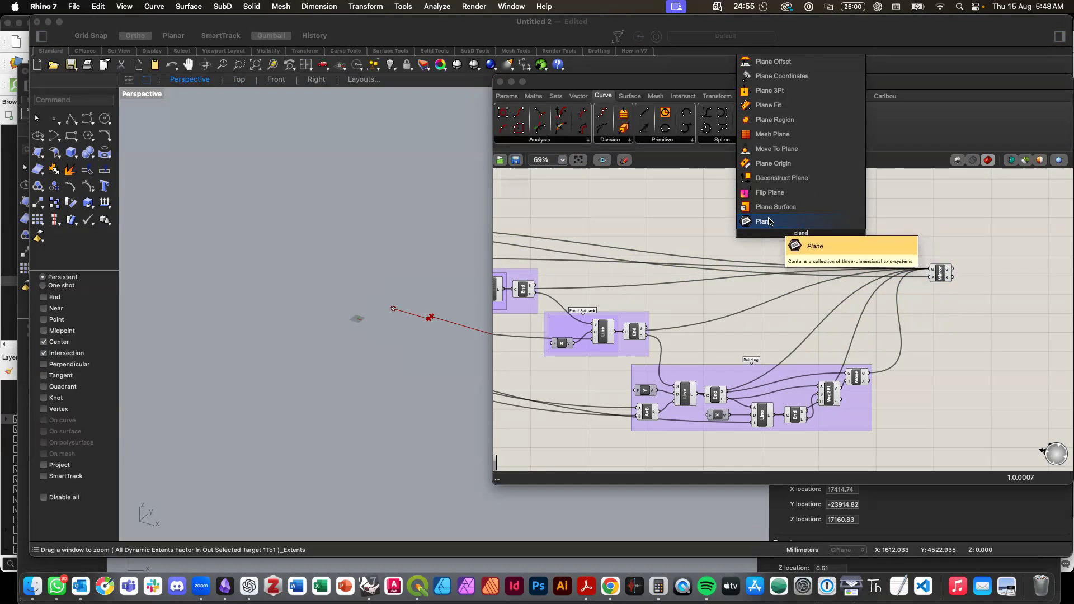
{"action": "left_click", "coordinate": [660, 206]}
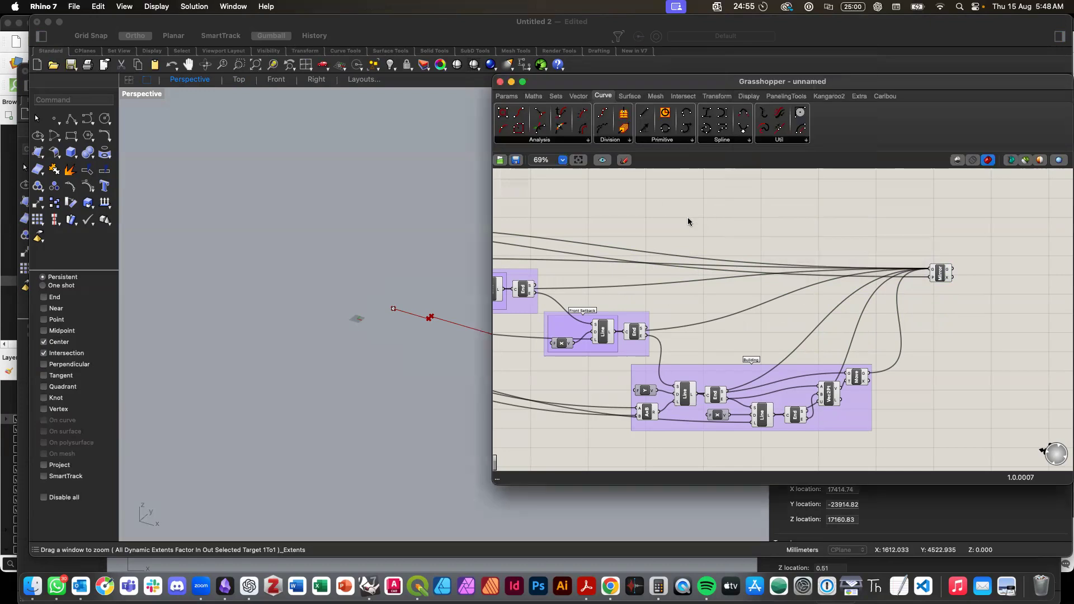
Step: Return to the Top viewport and undo Mirror's last move and the connection to its P input
{"action": "left_click", "coordinate": [239, 79]}
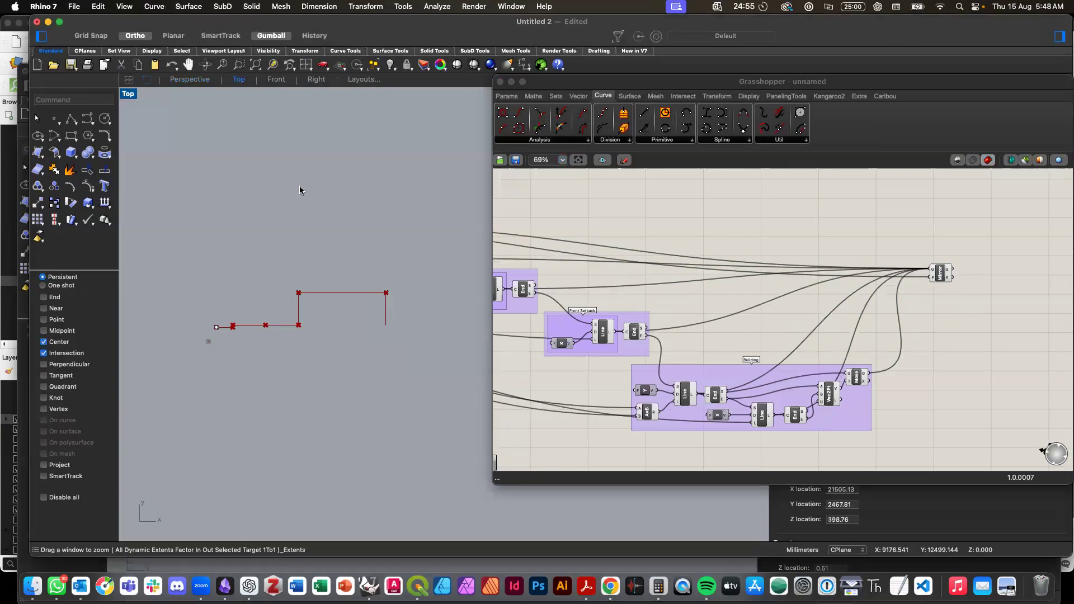
{"action": "scroll", "coordinate": [209, 315], "scroll_direction": "up", "scroll_amount": 6}
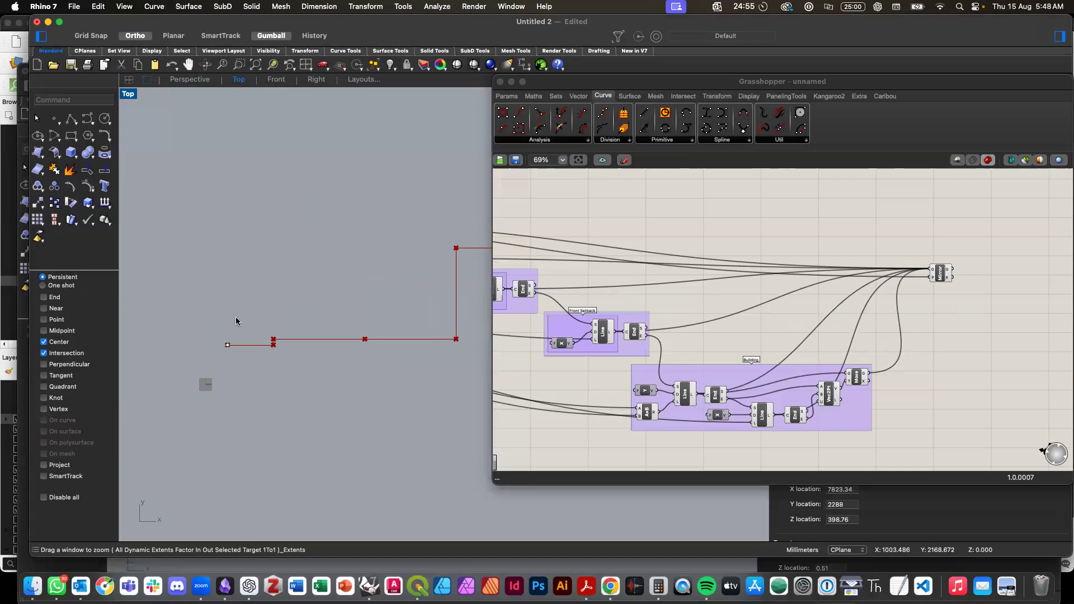
{"action": "left_click_drag", "start_coordinate": [942, 275], "coordinate": [934, 236]}
{"action": "left_click", "coordinate": [938, 271]}
{"action": "key", "text": "super+z"}
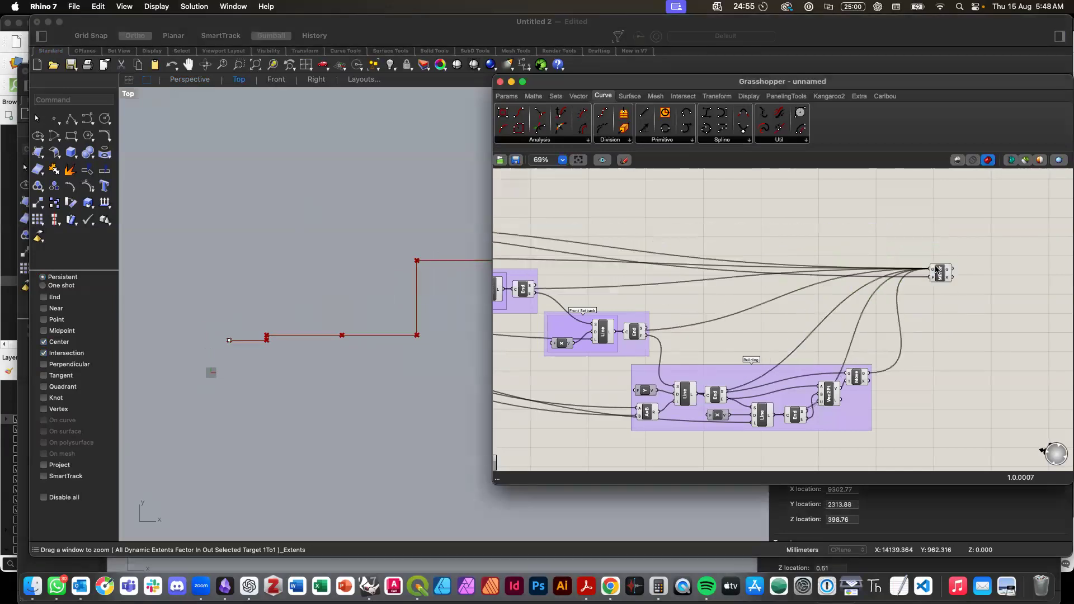
{"action": "key", "text": "super+z"}
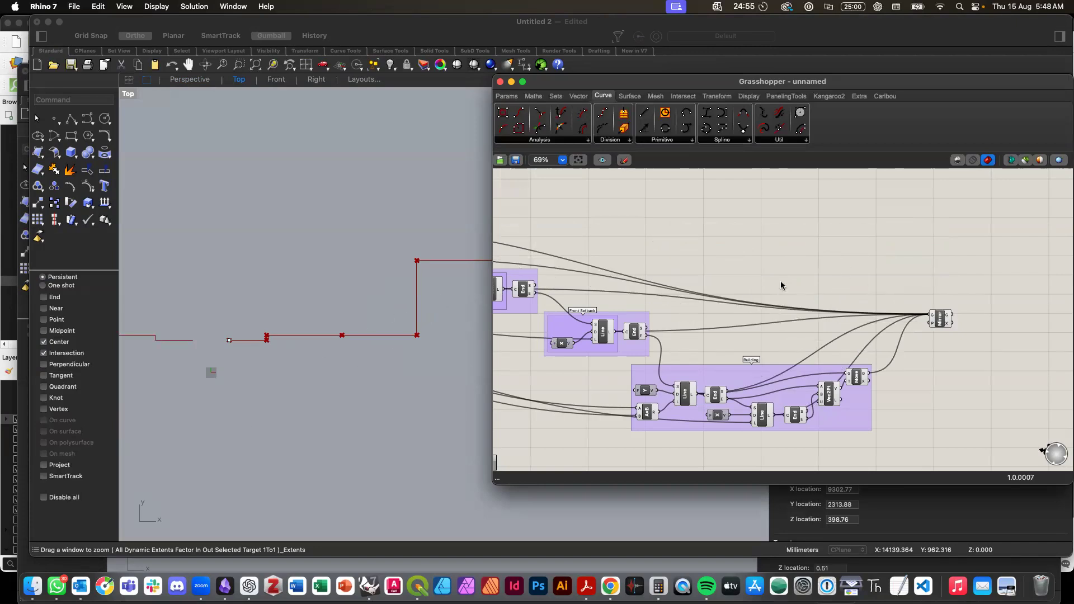
Step: Add an XY Plane component in the free canvas area above the Building group, ahead of Mirror
{"action": "double_click", "coordinate": [796, 259]}
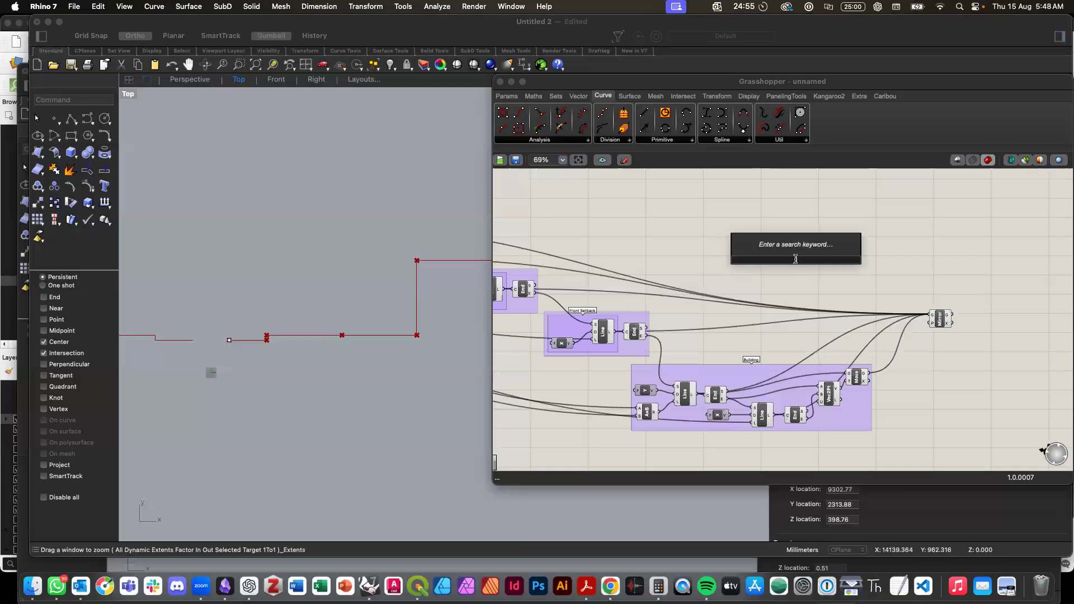
{"action": "type", "text": "xy"}
{"action": "left_click", "coordinate": [781, 248]}
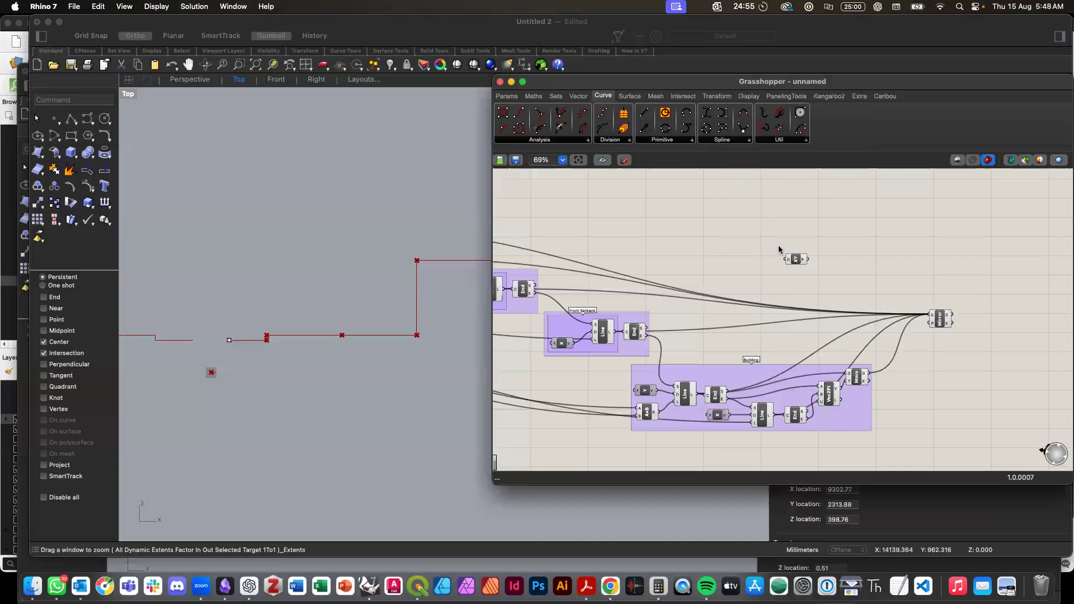
{"action": "left_click_drag", "start_coordinate": [796, 259], "coordinate": [847, 260]}
Step: Connect the Road Center Line point to XY Plane's origin input and the plane output to Mirror's P input
{"action": "scroll", "coordinate": [786, 266], "scroll_direction": "left", "scroll_amount": 5}
{"action": "scroll", "coordinate": [783, 266], "scroll_direction": "left", "scroll_amount": 5}
{"action": "scroll", "coordinate": [783, 267], "scroll_direction": "up", "scroll_amount": 2}
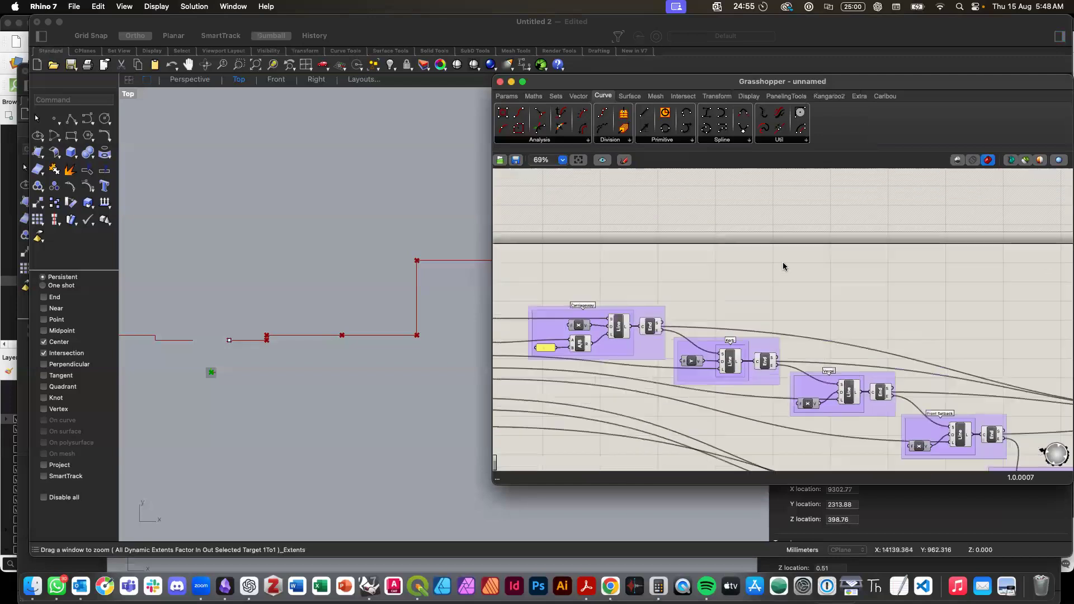
{"action": "left_click_drag", "start_coordinate": [620, 360], "coordinate": [885, 403]}
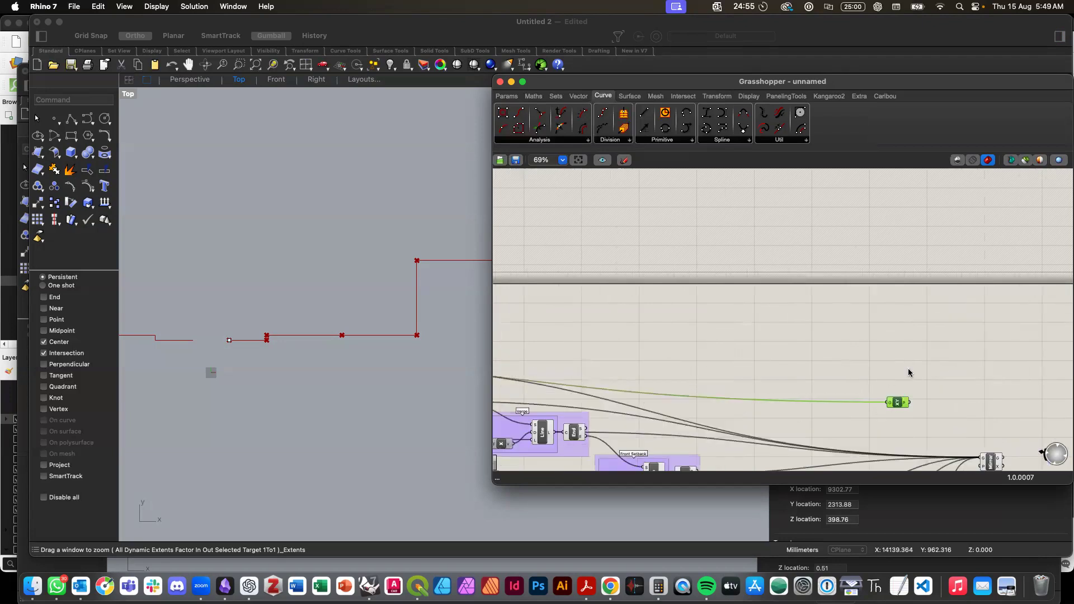
{"action": "scroll", "coordinate": [901, 363], "scroll_direction": "down", "scroll_amount": 5}
{"action": "scroll", "coordinate": [901, 364], "scroll_direction": "right", "scroll_amount": 2}
{"action": "left_click_drag", "start_coordinate": [904, 335], "coordinate": [940, 369]}
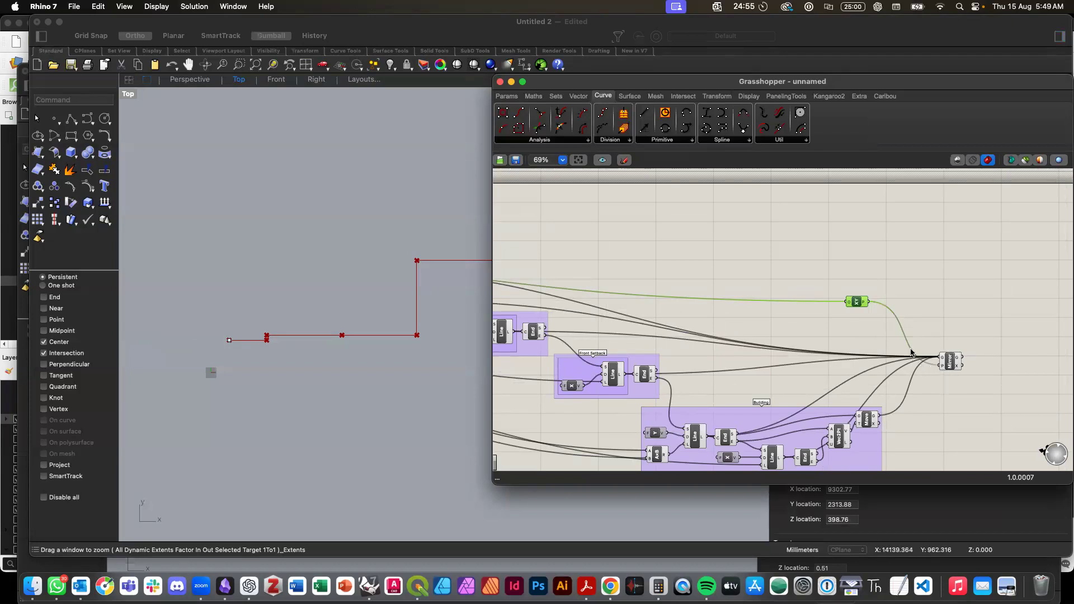
{"action": "scroll", "coordinate": [877, 334], "scroll_direction": "down", "scroll_amount": 3}
{"action": "scroll", "coordinate": [878, 334], "scroll_direction": "left", "scroll_amount": 2}
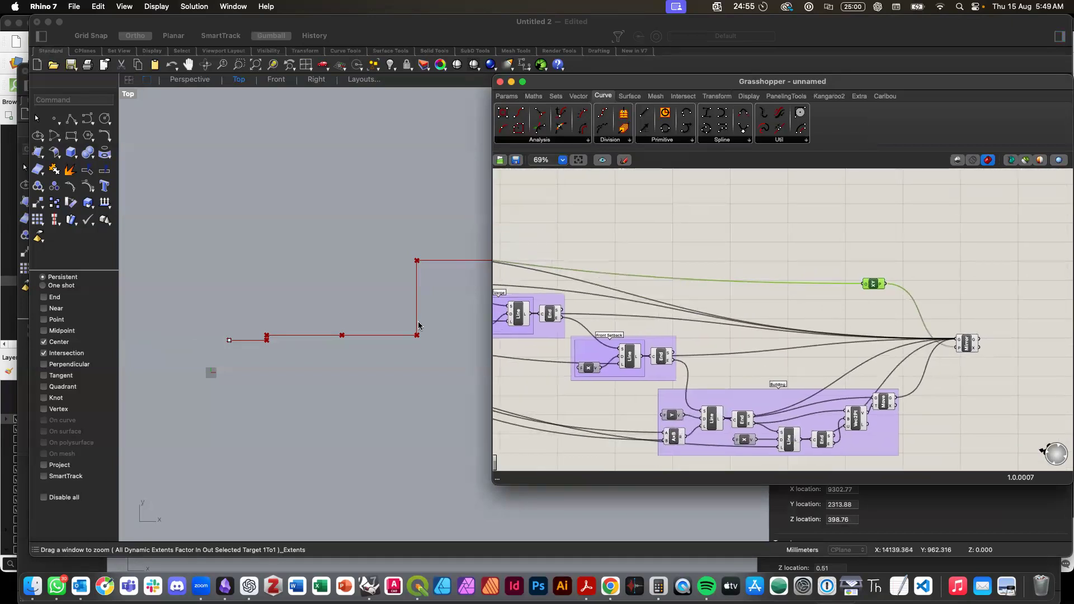
Step: Delete the XY Plane component feeding Mirror's P input
{"action": "left_click", "coordinate": [875, 296]}
{"action": "left_click", "coordinate": [876, 284]}
{"action": "key", "text": "Delete"}
Step: Add an XZ Plane component in the free canvas area ahead of Mirror
{"action": "double_click", "coordinate": [861, 288]}
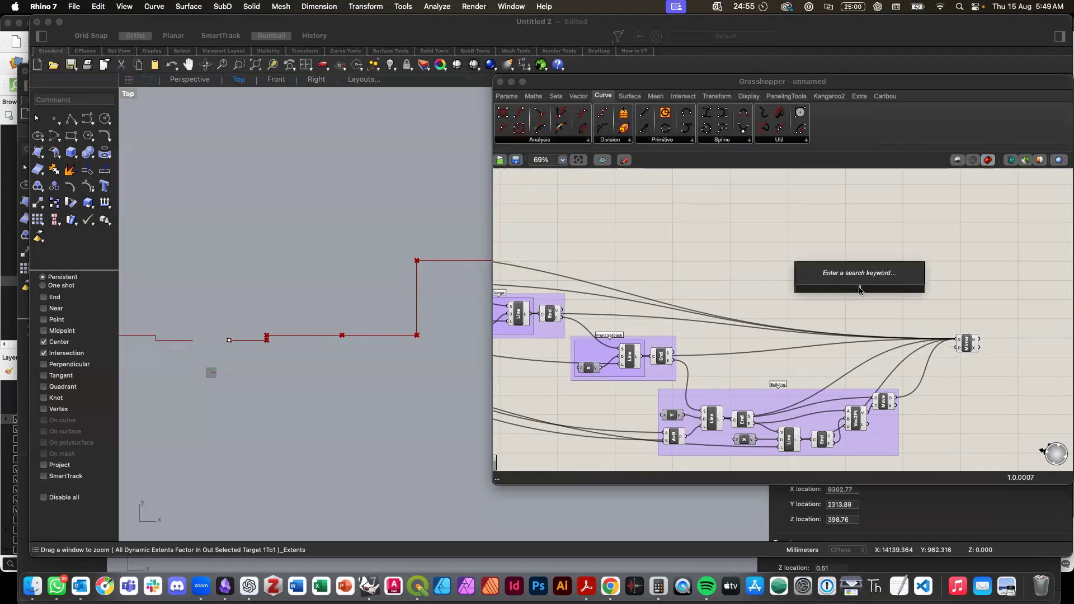
{"action": "type", "text": "xz"}
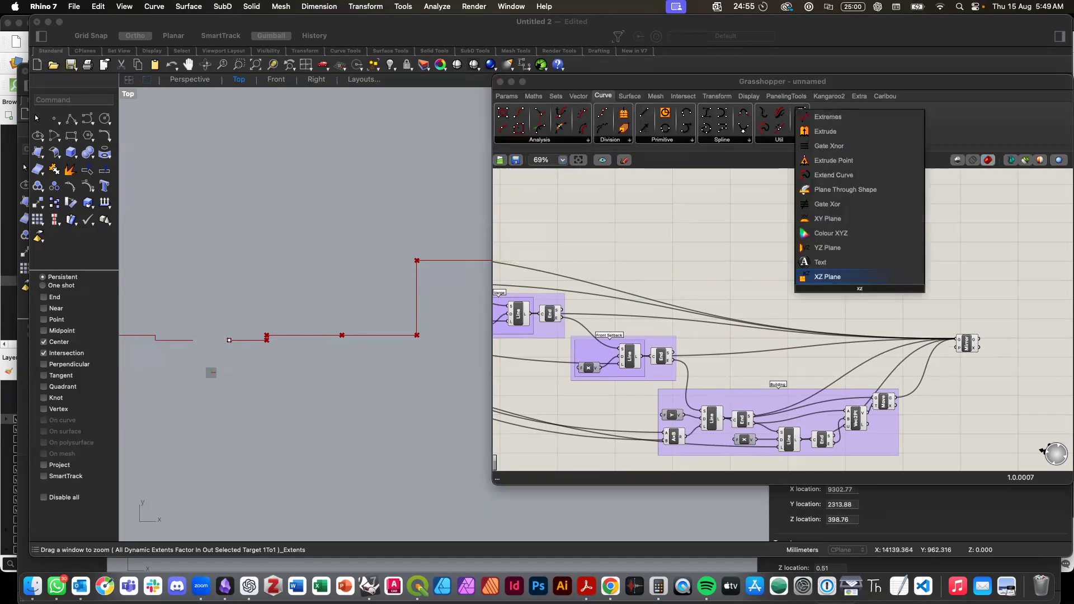
{"action": "left_click", "coordinate": [838, 277]}
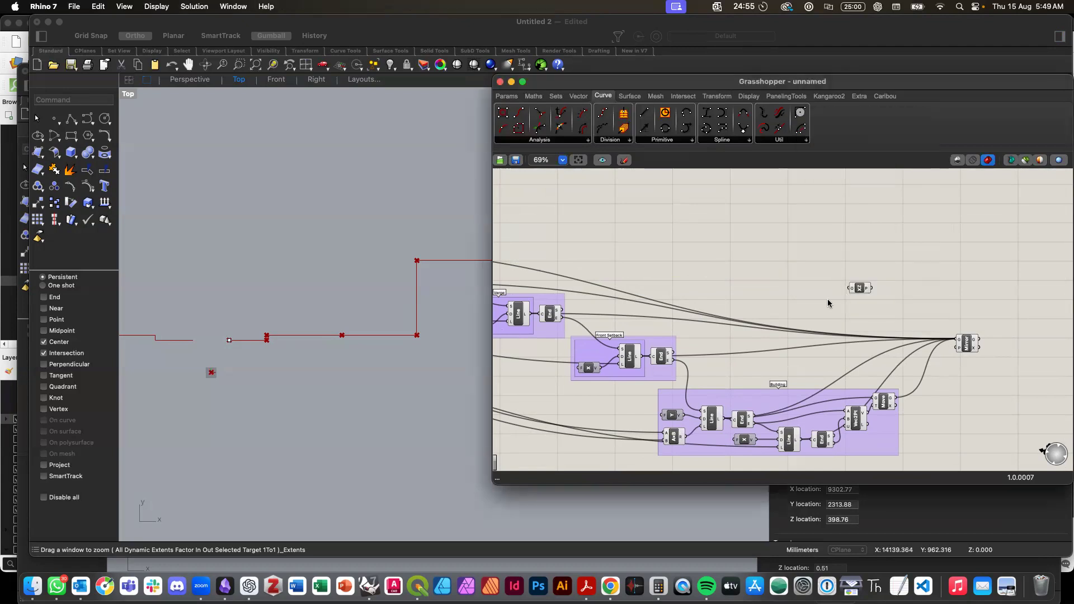
Step: Connect the Road Center Line point to XZ Plane's origin input and the plane output to Mirror's P input
{"action": "scroll", "coordinate": [829, 303], "scroll_direction": "left", "scroll_amount": 5}
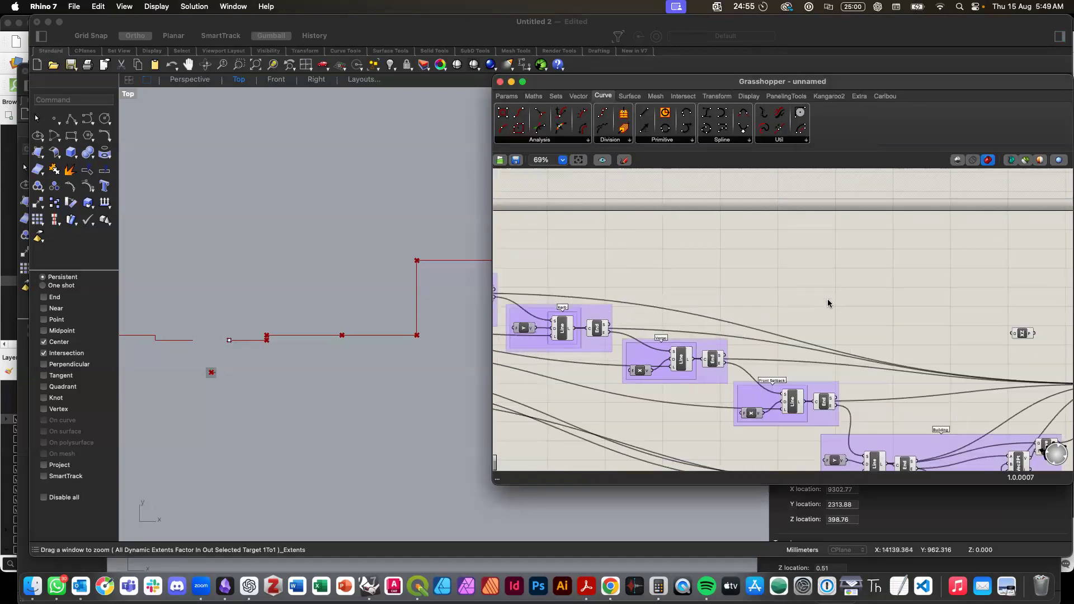
{"action": "scroll", "coordinate": [823, 301], "scroll_direction": "down", "scroll_amount": 1}
{"action": "scroll", "coordinate": [590, 270], "scroll_direction": "left", "scroll_amount": 3}
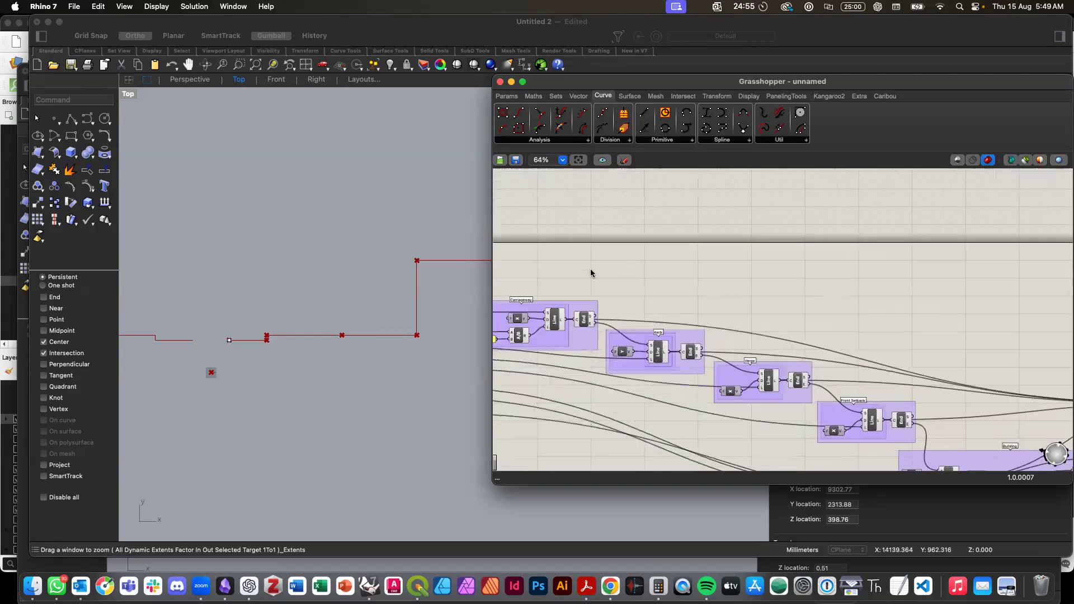
{"action": "scroll", "coordinate": [591, 273], "scroll_direction": "left", "scroll_amount": 2}
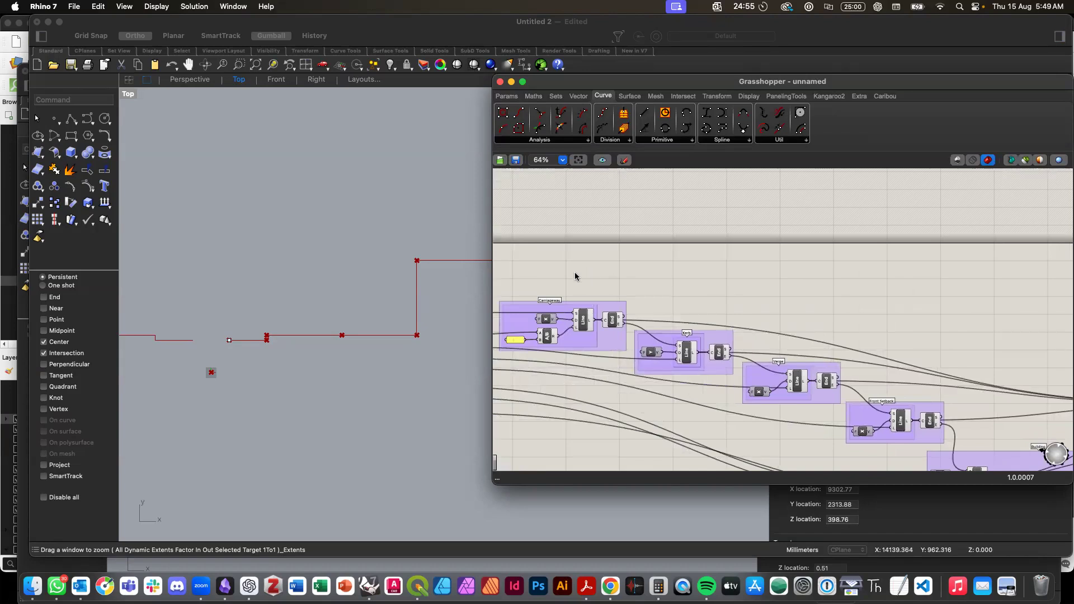
{"action": "scroll", "coordinate": [575, 273], "scroll_direction": "left", "scroll_amount": 6}
{"action": "scroll", "coordinate": [576, 274], "scroll_direction": "up", "scroll_amount": 2}
{"action": "left_click_drag", "start_coordinate": [612, 372], "coordinate": [982, 273]}
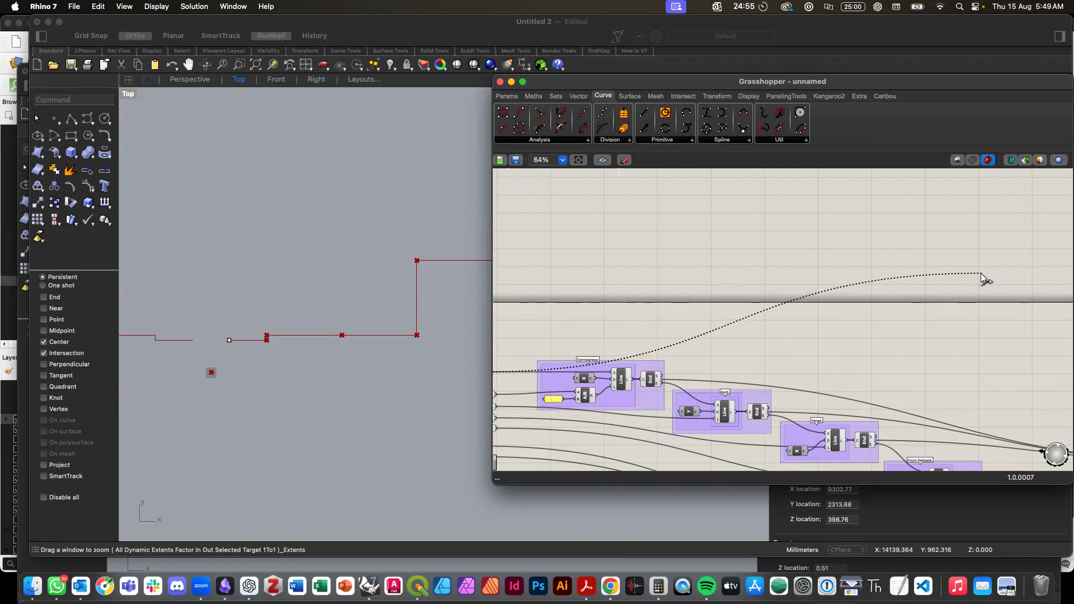
{"action": "left_click_drag", "start_coordinate": [981, 273], "coordinate": [908, 412]}
{"action": "right_click_drag", "start_coordinate": [907, 412], "coordinate": [852, 347]}
{"action": "left_click_drag", "start_coordinate": [832, 330], "coordinate": [958, 384]}
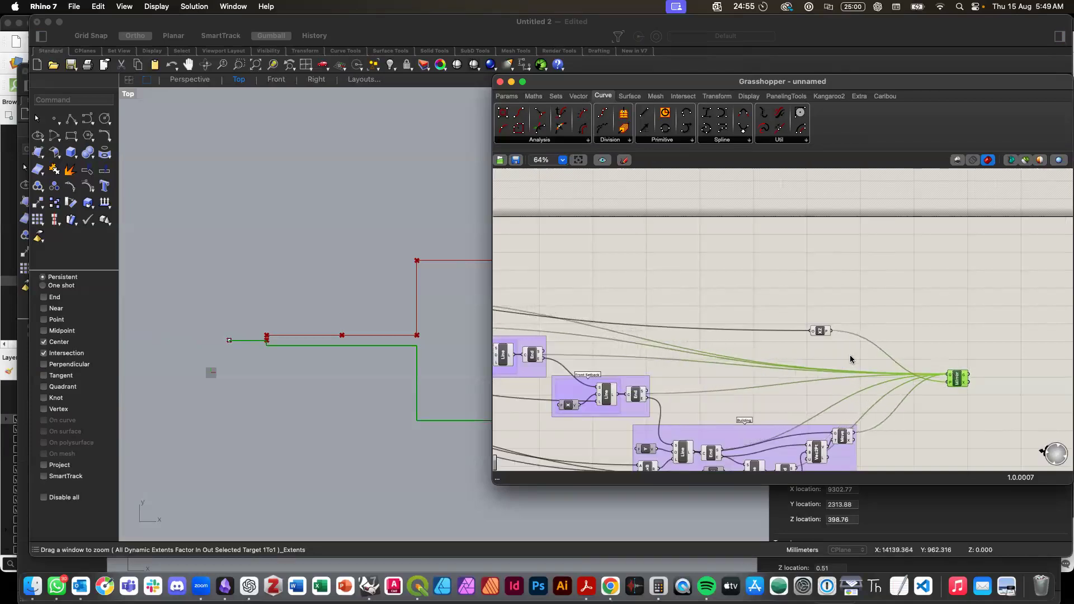
Step: Shift XZ Plane away from Mirror and insert a Negative component between its plane output and Mirror's P input
{"action": "left_click_drag", "start_coordinate": [820, 330], "coordinate": [801, 325]}
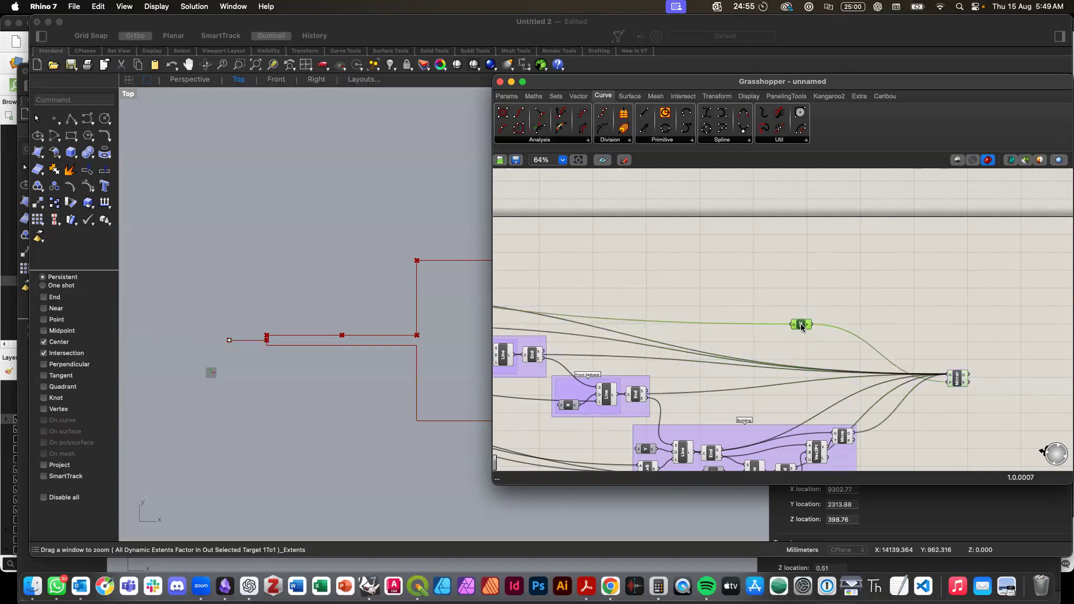
{"action": "double_click", "coordinate": [859, 307]}
{"action": "type", "text": "neg"}
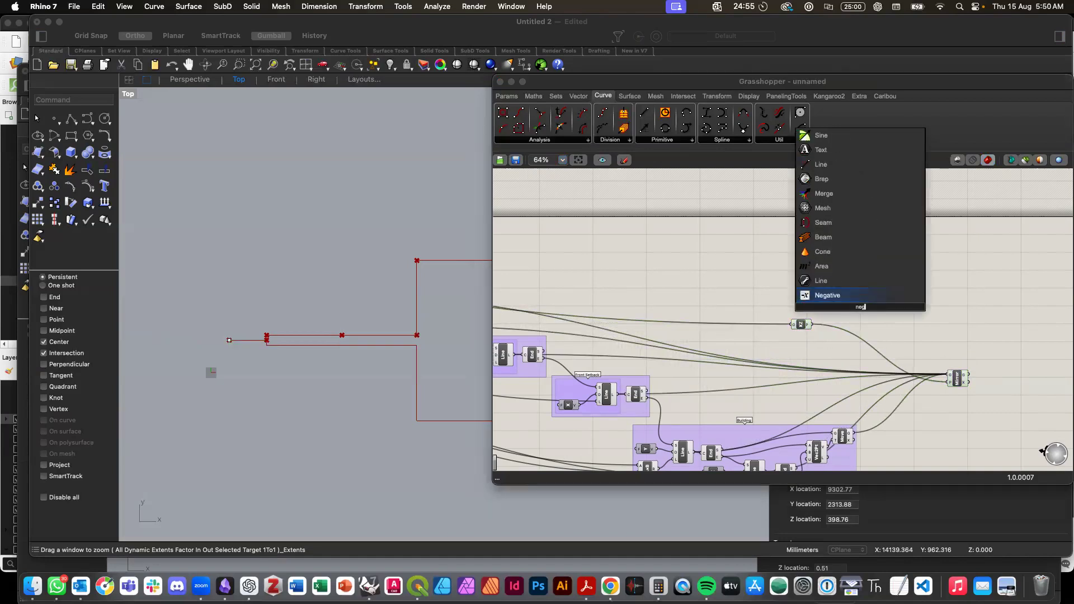
{"action": "key", "text": "Return"}
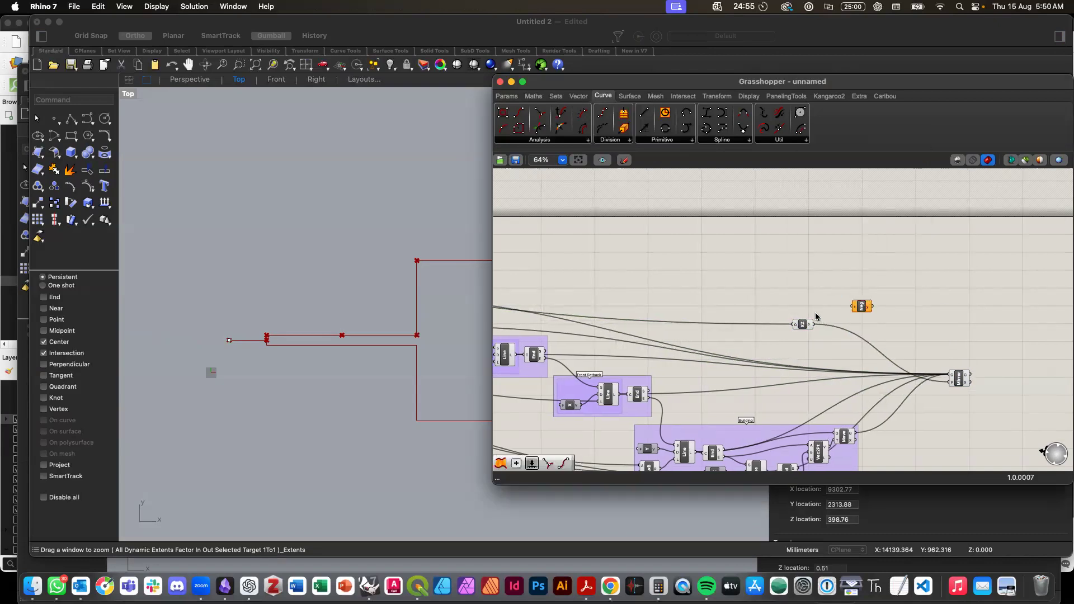
{"action": "left_click_drag", "start_coordinate": [835, 304], "coordinate": [951, 382]}
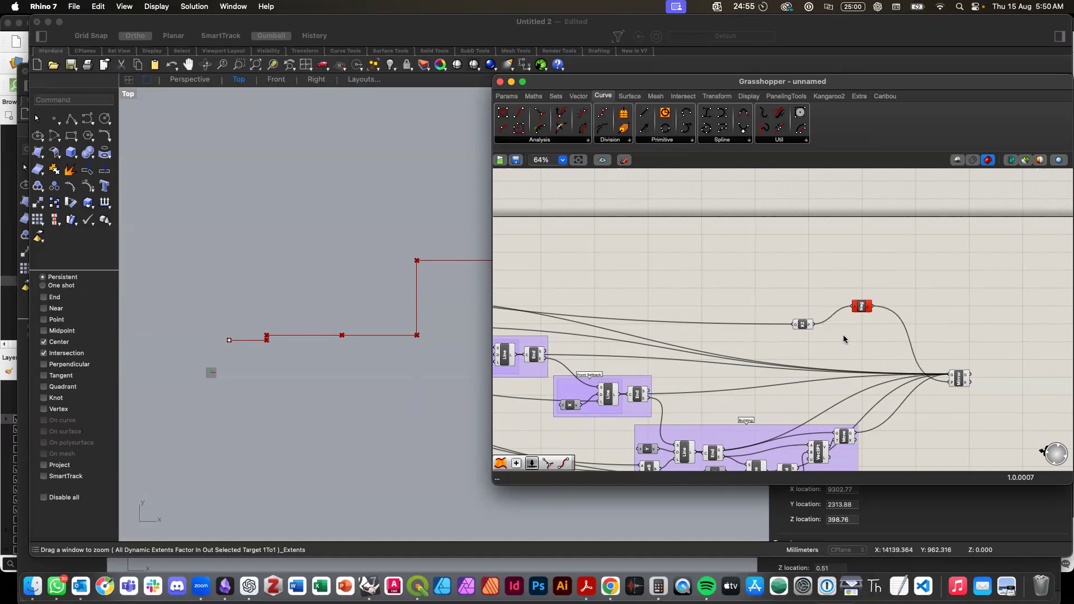
Step: Delete the Negative component between XZ Plane and Mirror
{"action": "scroll", "coordinate": [831, 338], "scroll_direction": "left", "scroll_amount": 2}
{"action": "left_click", "coordinate": [878, 316]}
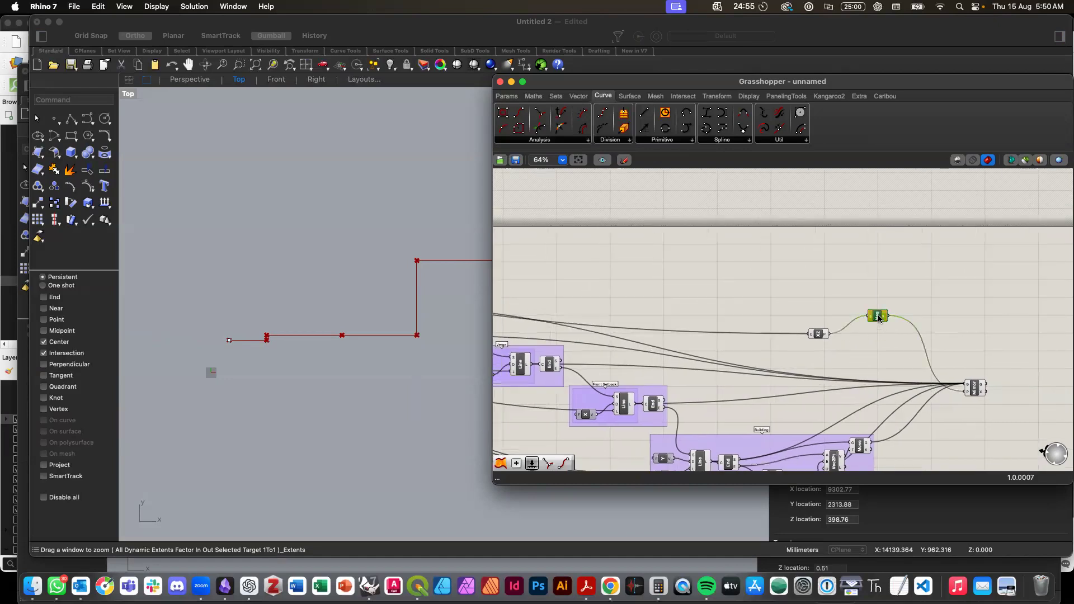
{"action": "key", "text": "Delete"}
Step: Add a new Negative component in the free canvas area ahead of XZ Plane
{"action": "double_click", "coordinate": [781, 291]}
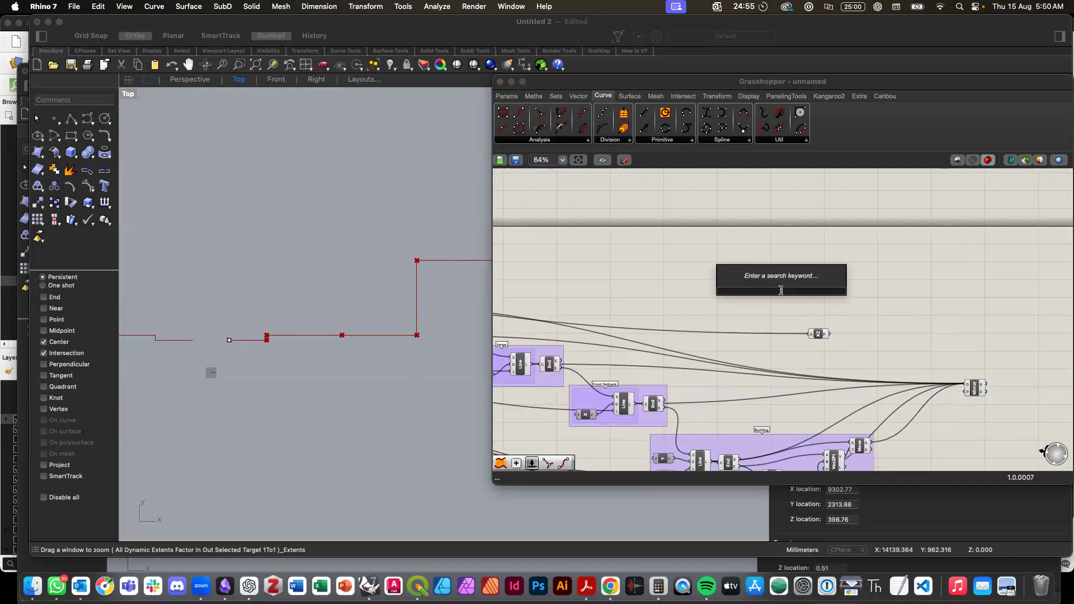
{"action": "type", "text": "neg"}
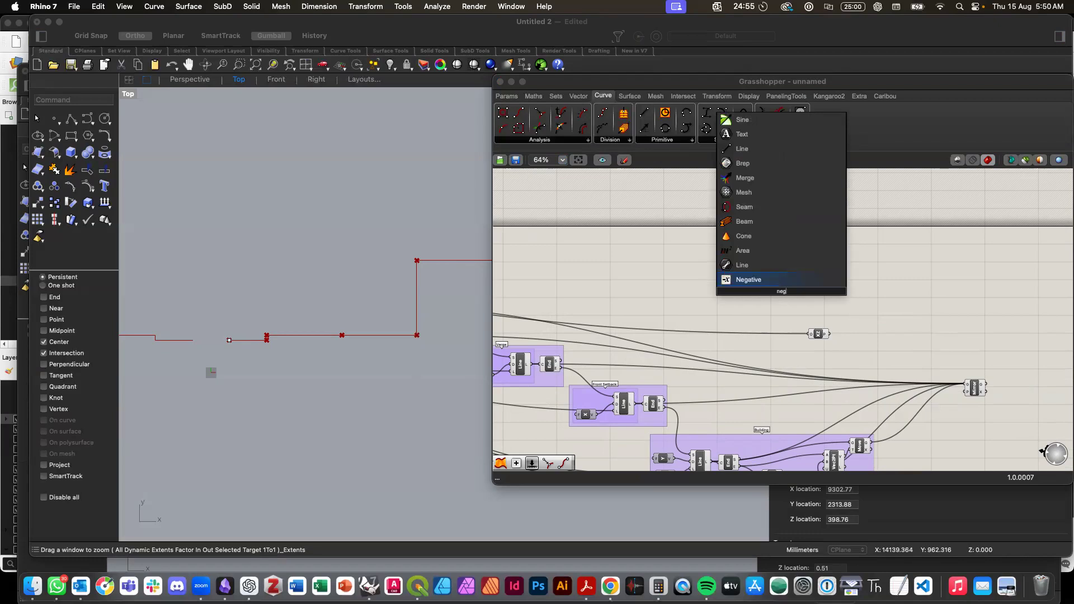
{"action": "left_click", "coordinate": [780, 281]}
Step: Connect the Road Center Line point to Negative's input and Negative's output to XZ Plane's origin input
{"action": "scroll", "coordinate": [792, 302], "scroll_direction": "left", "scroll_amount": 5}
{"action": "scroll", "coordinate": [795, 302], "scroll_direction": "down", "scroll_amount": 3}
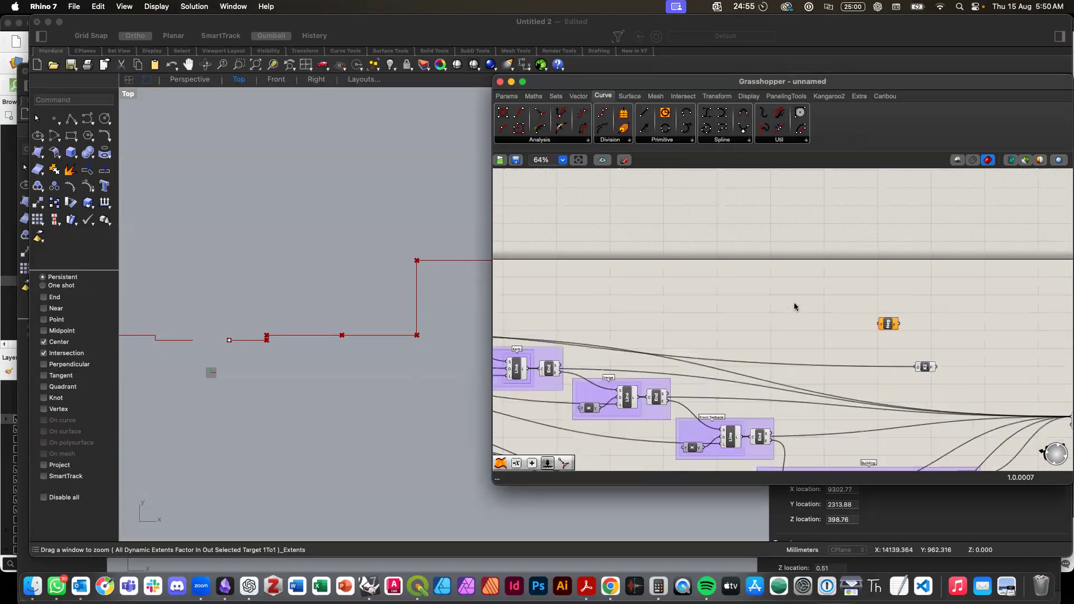
{"action": "scroll", "coordinate": [831, 320], "scroll_direction": "down", "scroll_amount": 2}
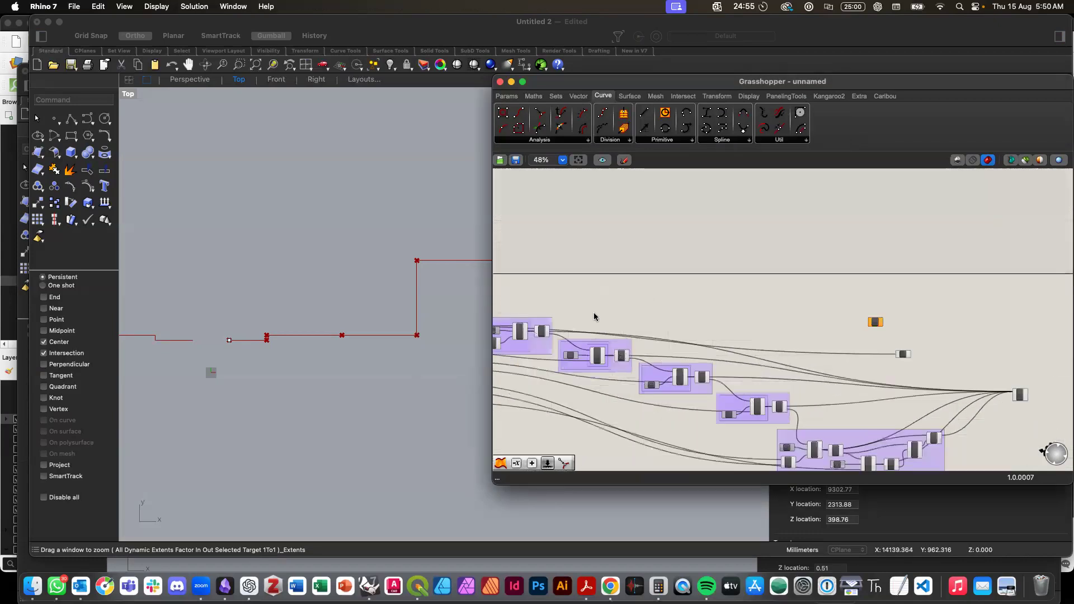
{"action": "scroll", "coordinate": [596, 317], "scroll_direction": "left", "scroll_amount": 5}
{"action": "scroll", "coordinate": [549, 337], "scroll_direction": "up", "scroll_amount": 4}
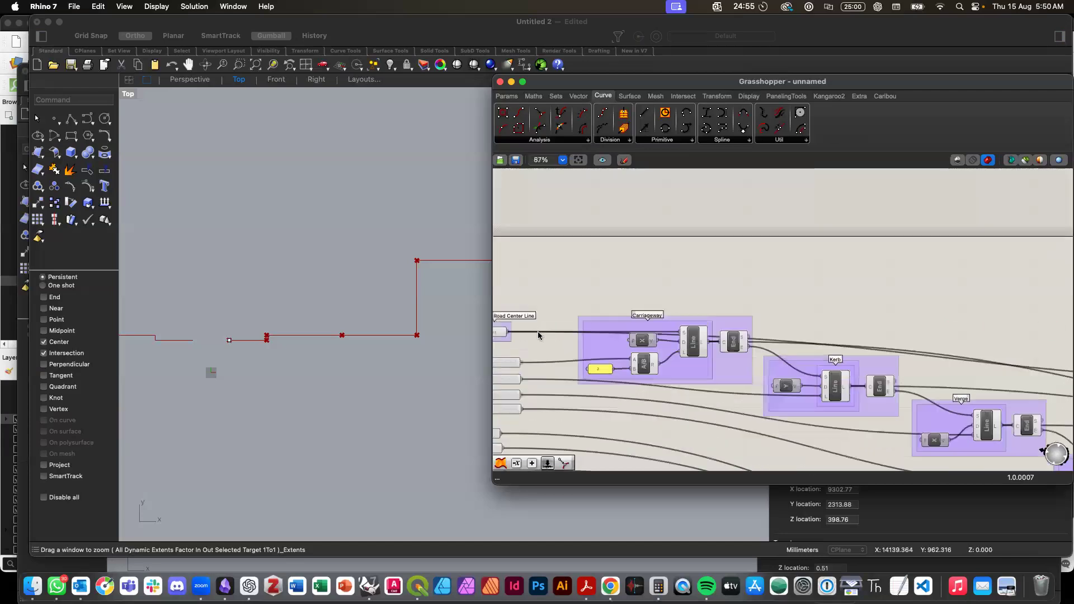
{"action": "left_click_drag", "start_coordinate": [505, 332], "coordinate": [972, 386]}
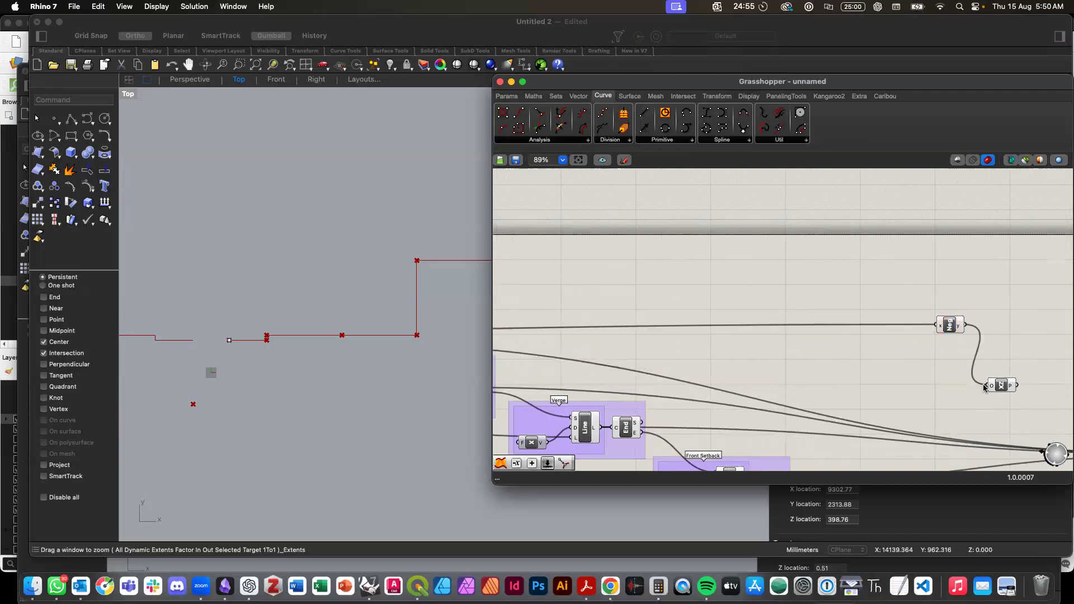
Step: Connect XZ Plane's output to Mirror's P input
{"action": "scroll", "coordinate": [996, 387], "scroll_direction": "down", "scroll_amount": 5}
{"action": "scroll", "coordinate": [996, 387], "scroll_direction": "right", "scroll_amount": 10}
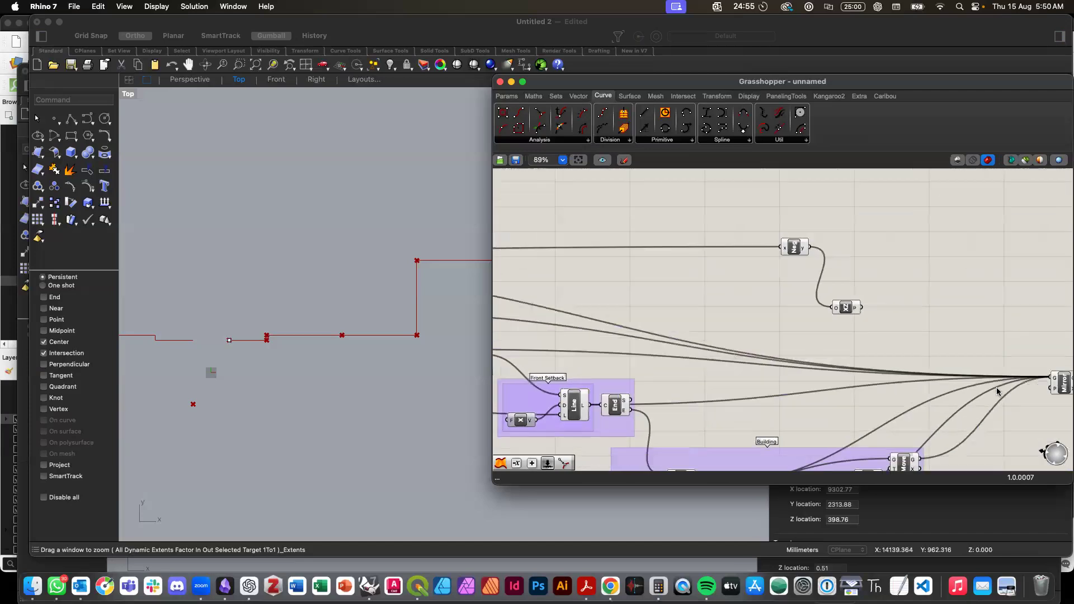
{"action": "left_click_drag", "start_coordinate": [734, 299], "coordinate": [922, 380]}
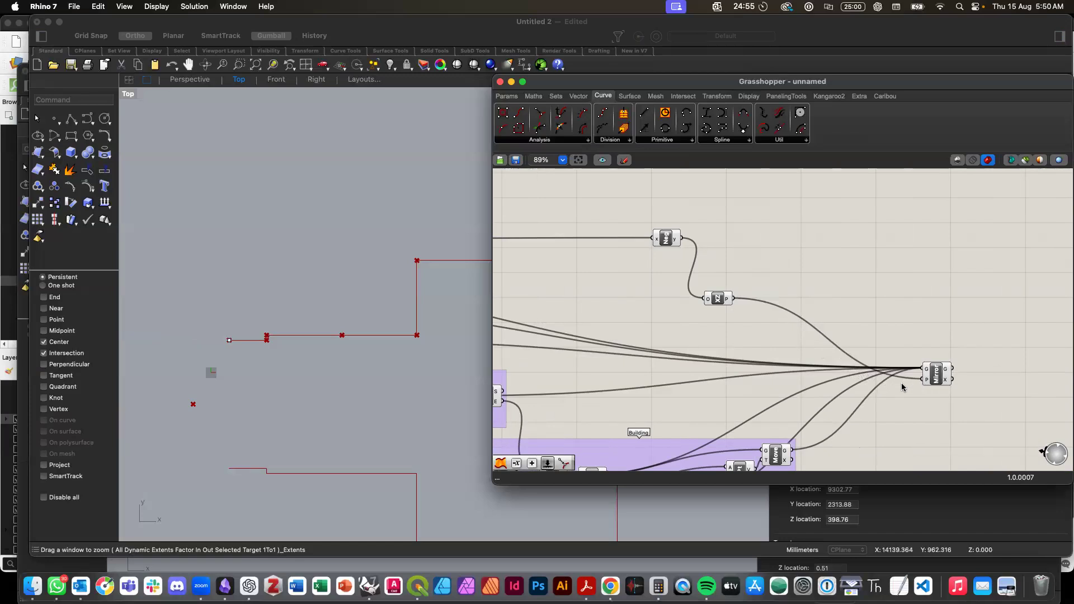
Step: Delete the Negative and XZ Plane components ahead of Mirror
{"action": "right_click", "coordinate": [669, 238]}
{"action": "left_click", "coordinate": [674, 236]}
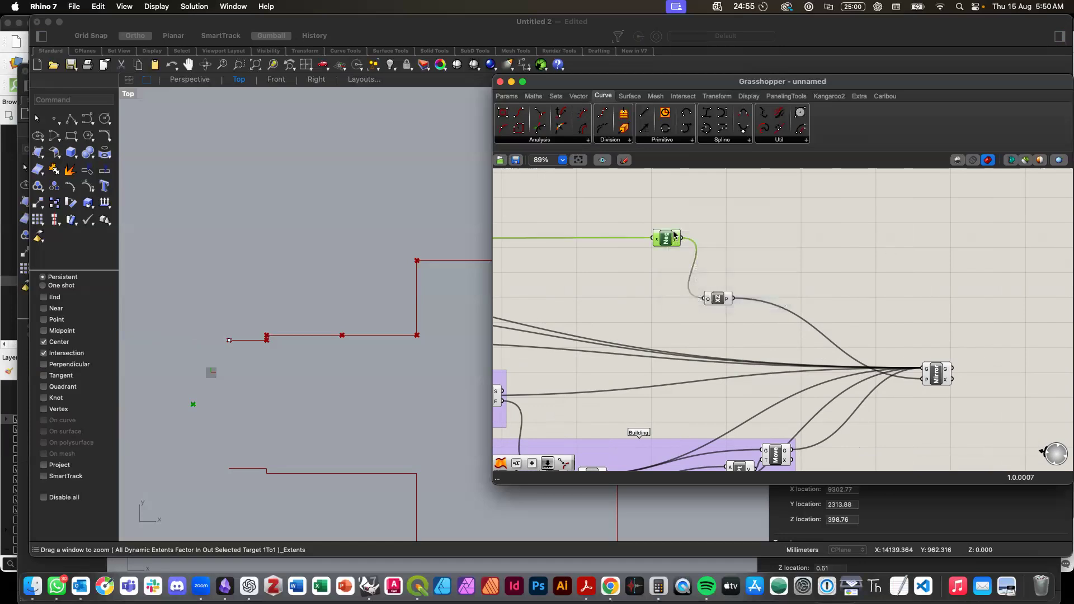
{"action": "key", "text": "Delete"}
{"action": "left_click", "coordinate": [718, 298]}
{"action": "key", "text": "Delete"}
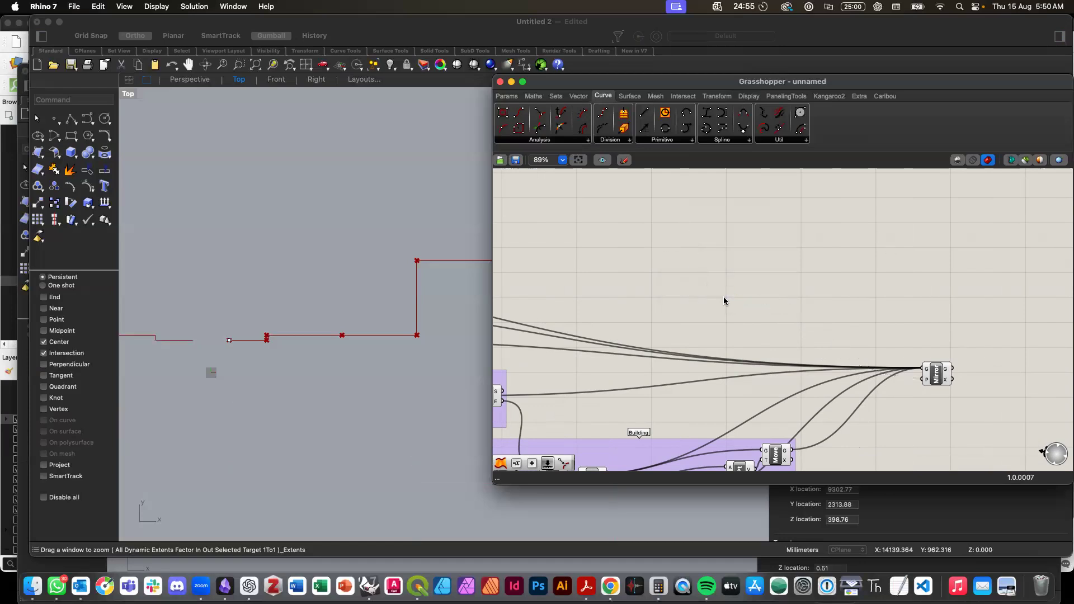
Step: Add a YZ Plane component in the free canvas area ahead of Mirror
{"action": "double_click", "coordinate": [724, 266]}
{"action": "type", "text": "yz"}
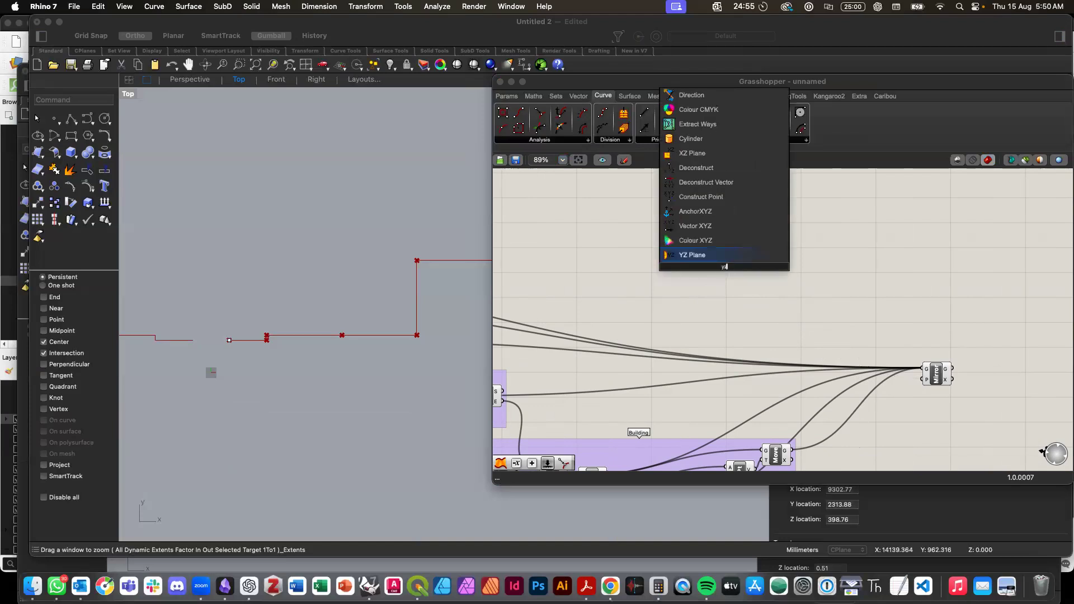
{"action": "left_click", "coordinate": [696, 253]}
Step: Connect the Road Center Line point to YZ Plane's origin input and the plane output to Mirror's P input
{"action": "scroll", "coordinate": [700, 302], "scroll_direction": "down", "scroll_amount": 10}
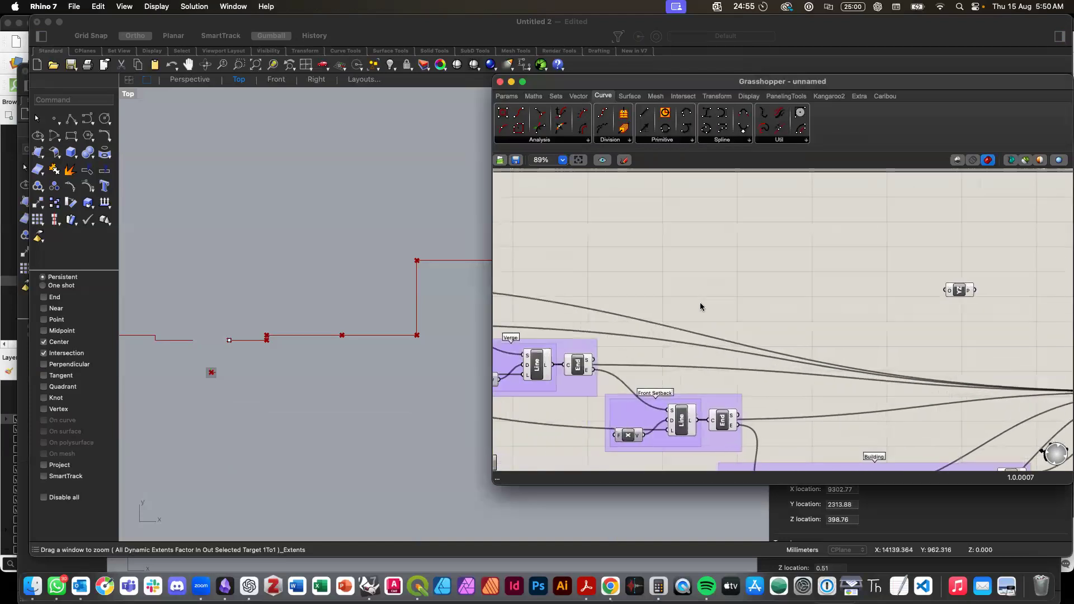
{"action": "scroll", "coordinate": [701, 303], "scroll_direction": "up", "scroll_amount": 4}
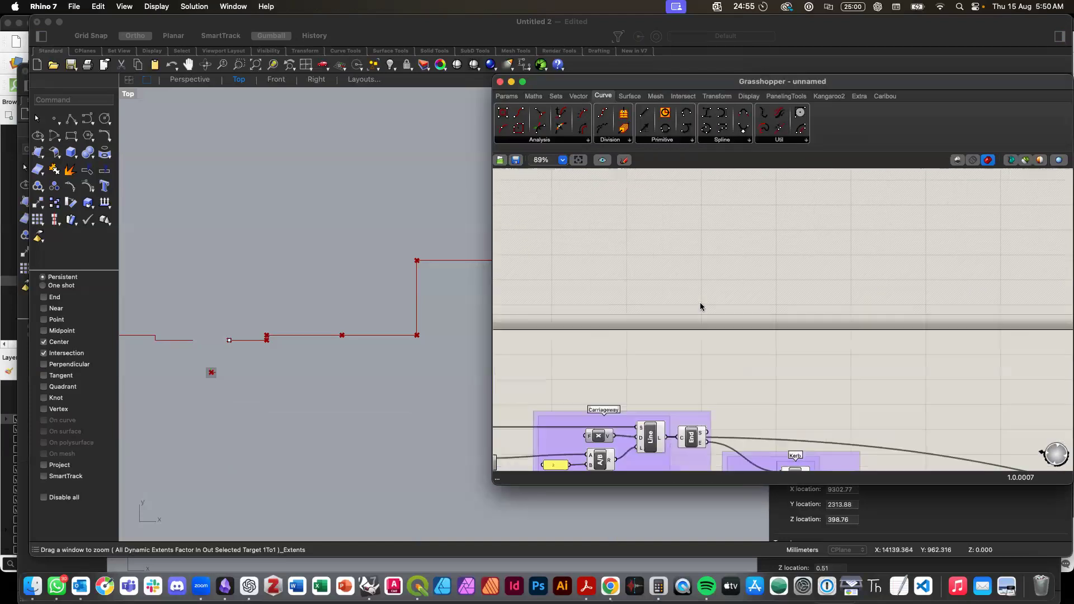
{"action": "scroll", "coordinate": [700, 304], "scroll_direction": "down", "scroll_amount": 4}
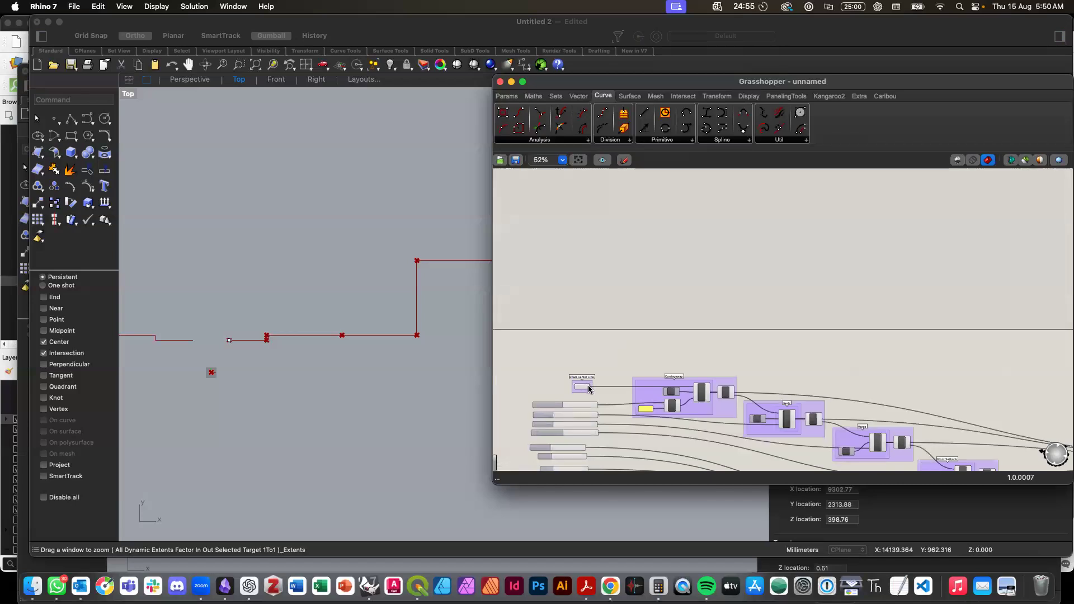
{"action": "left_click_drag", "start_coordinate": [589, 385], "coordinate": [799, 401]}
{"action": "scroll", "coordinate": [800, 401], "scroll_direction": "down", "scroll_amount": 4}
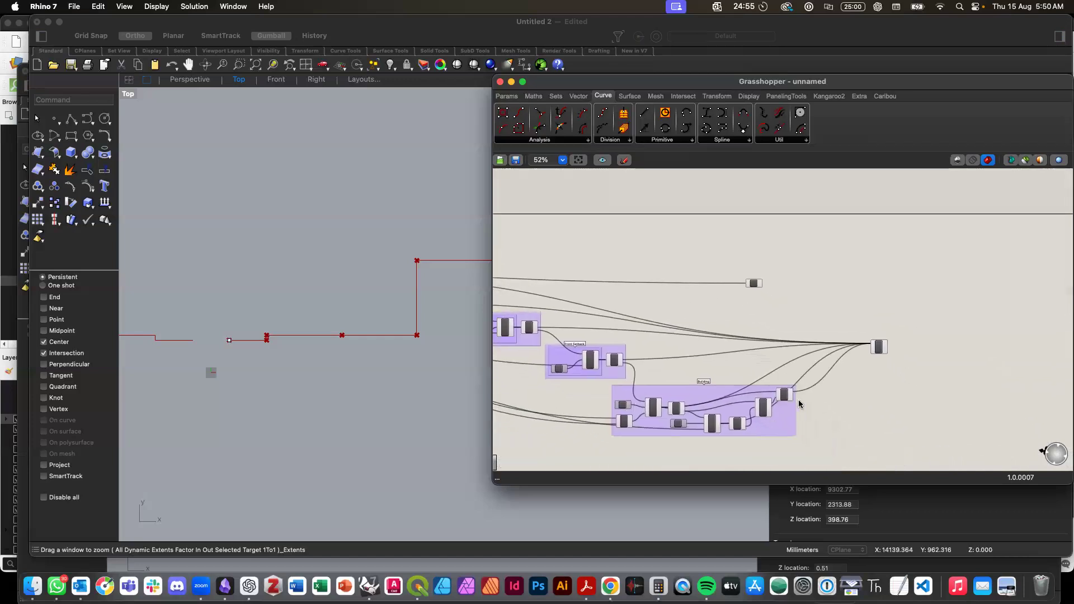
{"action": "scroll", "coordinate": [799, 402], "scroll_direction": "up", "scroll_amount": 3}
{"action": "left_click_drag", "start_coordinate": [697, 216], "coordinate": [877, 329]}
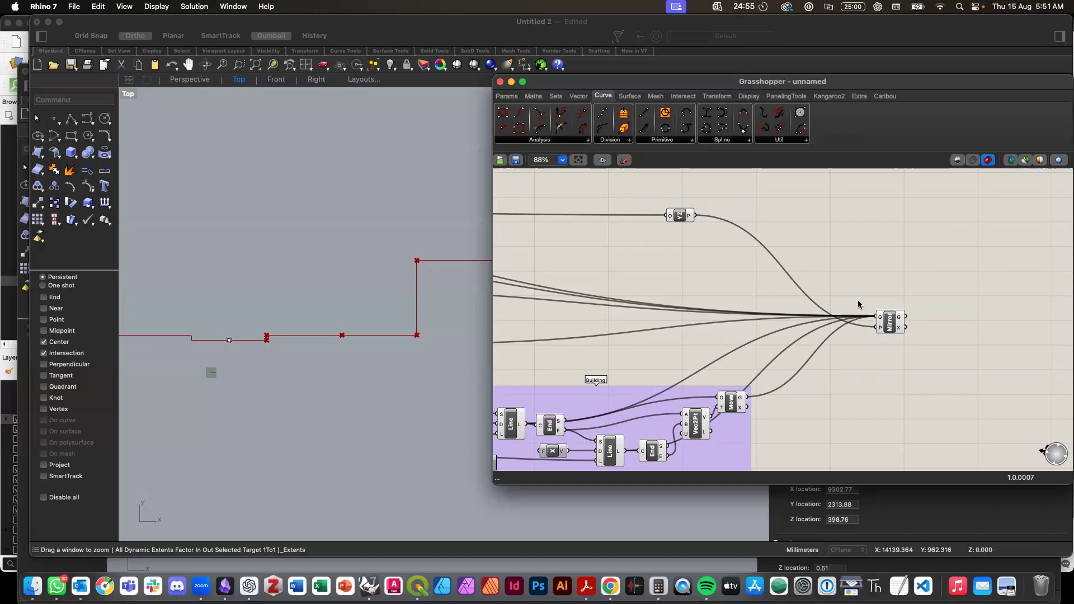
Step: Move the YZ Plane component directly beside Mirror's P input
{"action": "left_click", "coordinate": [679, 218]}
{"action": "left_click_drag", "start_coordinate": [678, 219], "coordinate": [844, 333]}
{"action": "left_click", "coordinate": [865, 381]}
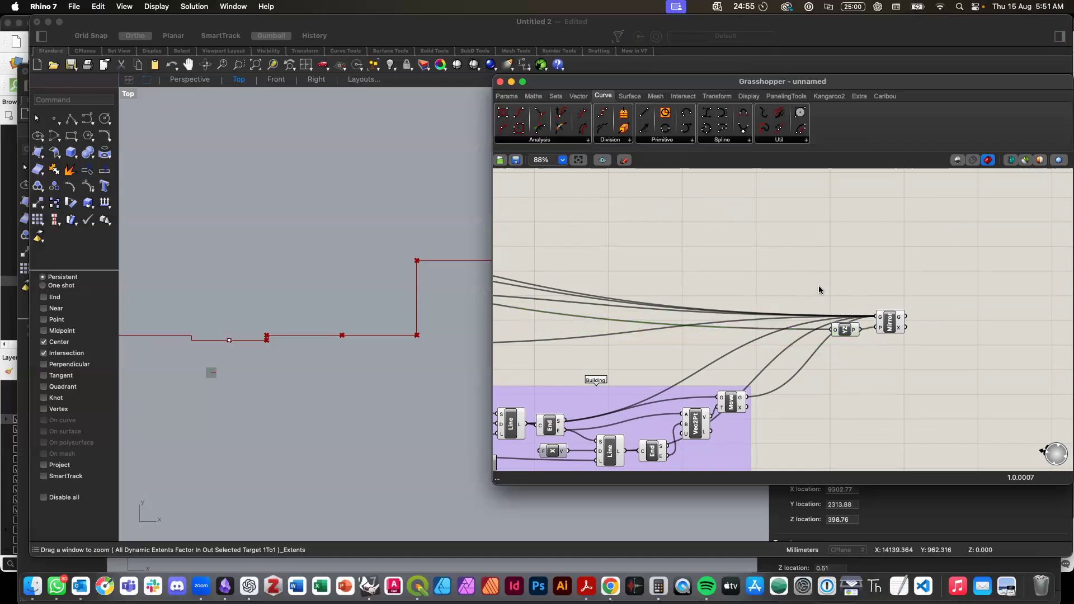
{"action": "left_click_drag", "start_coordinate": [820, 288], "coordinate": [832, 307]}
Step: Examine the full mirrored street section in the Top viewport and the number sliders that drive it
{"action": "left_click", "coordinate": [397, 393]}
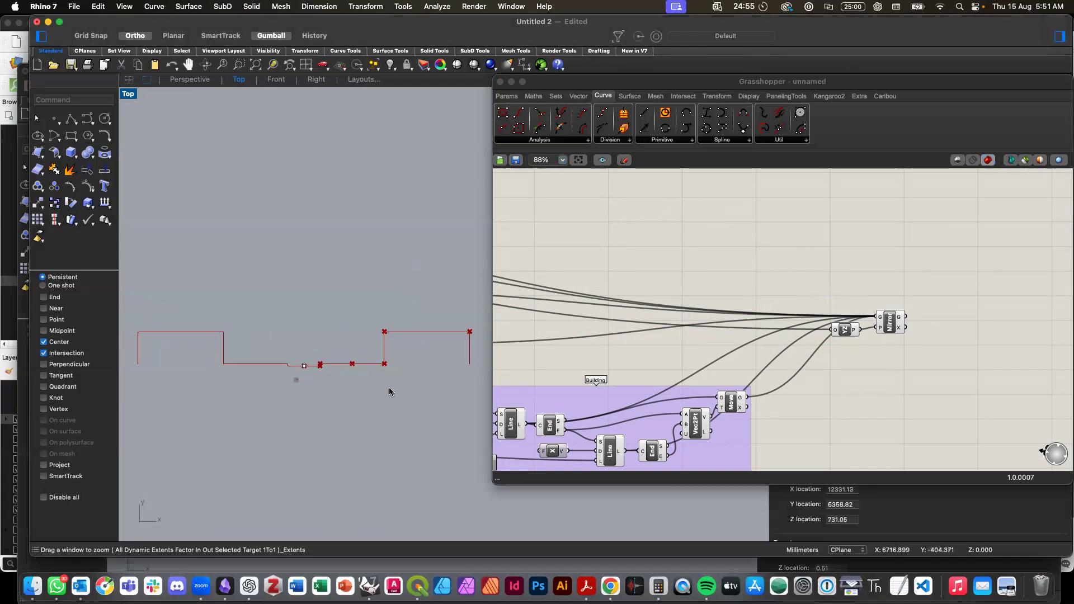
{"action": "scroll", "coordinate": [632, 278], "scroll_direction": "left", "scroll_amount": 15}
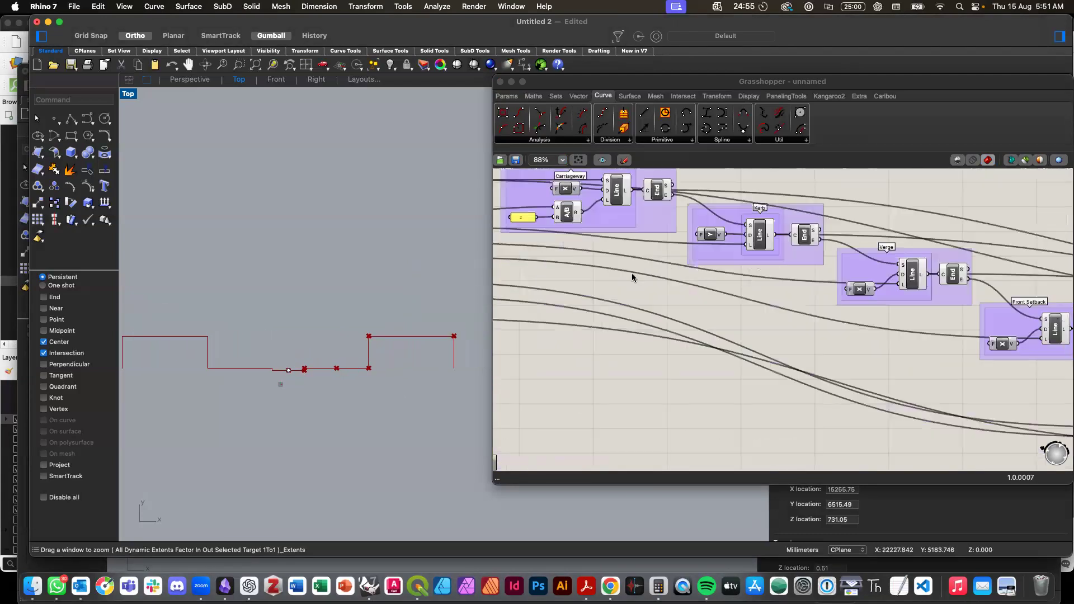
{"action": "scroll", "coordinate": [632, 277], "scroll_direction": "up", "scroll_amount": 5}
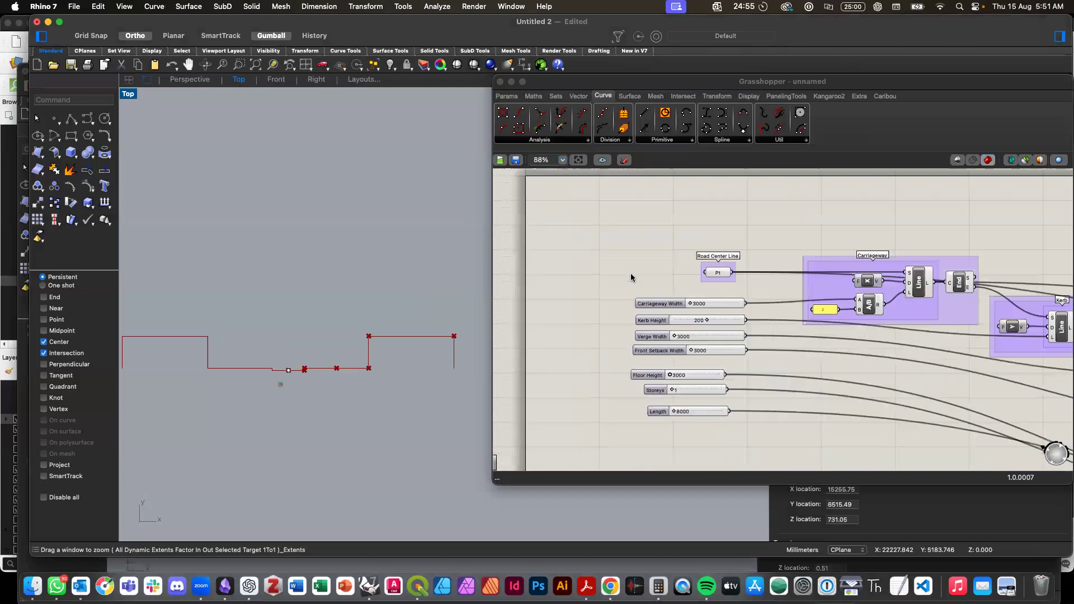
{"action": "left_click", "coordinate": [599, 304]}
{"action": "scroll", "coordinate": [597, 305], "scroll_direction": "up", "scroll_amount": 3}
{"action": "scroll", "coordinate": [597, 300], "scroll_direction": "up", "scroll_amount": 1}
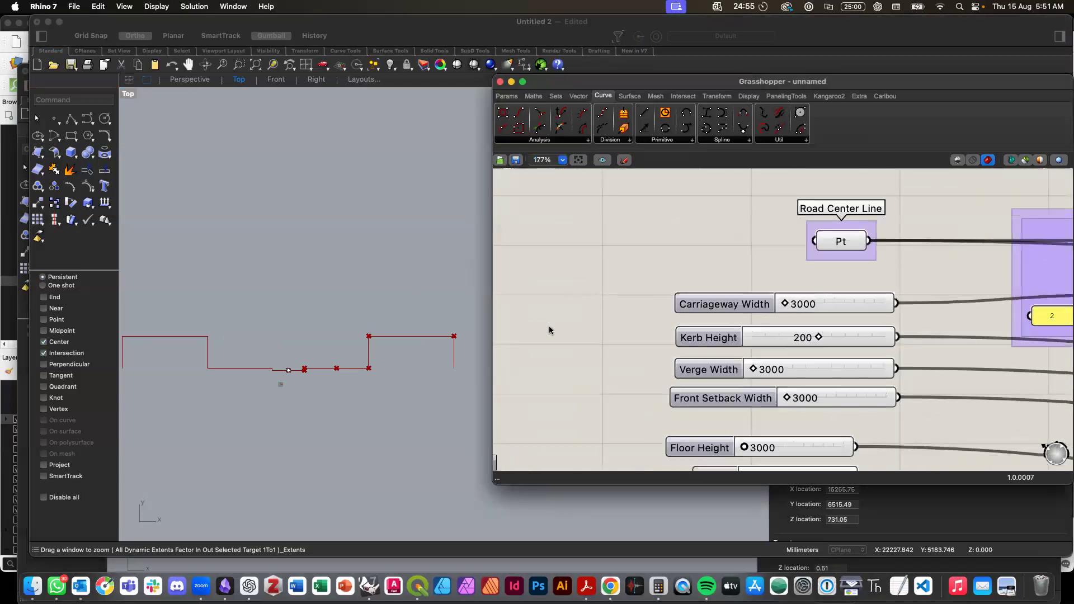
{"action": "left_click", "coordinate": [357, 266]}
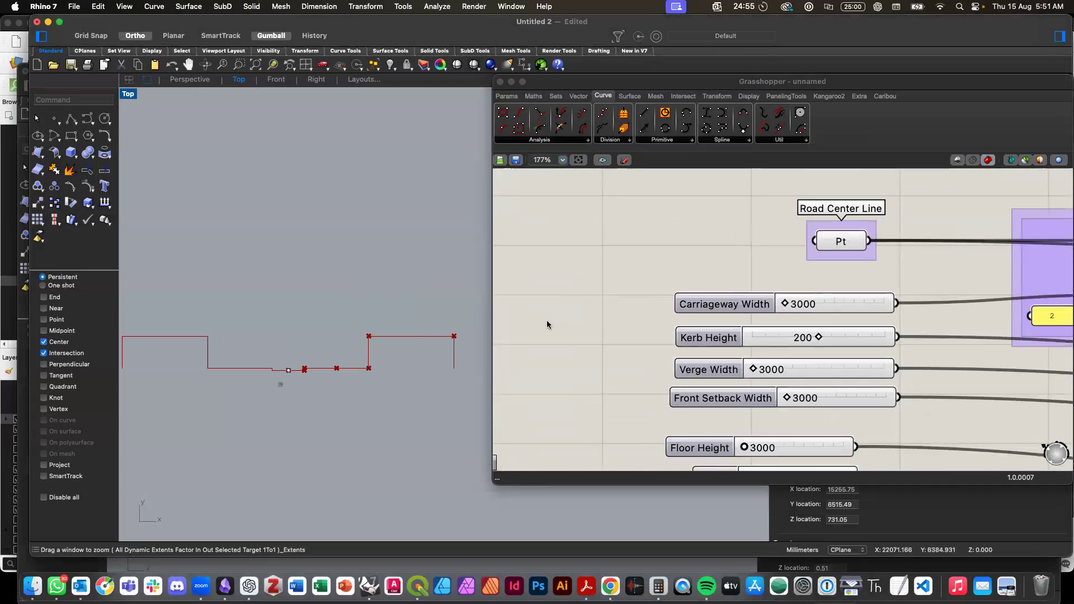
{"action": "scroll", "coordinate": [571, 320], "scroll_direction": "down", "scroll_amount": 2}
{"action": "scroll", "coordinate": [571, 320], "scroll_direction": "right", "scroll_amount": 2}
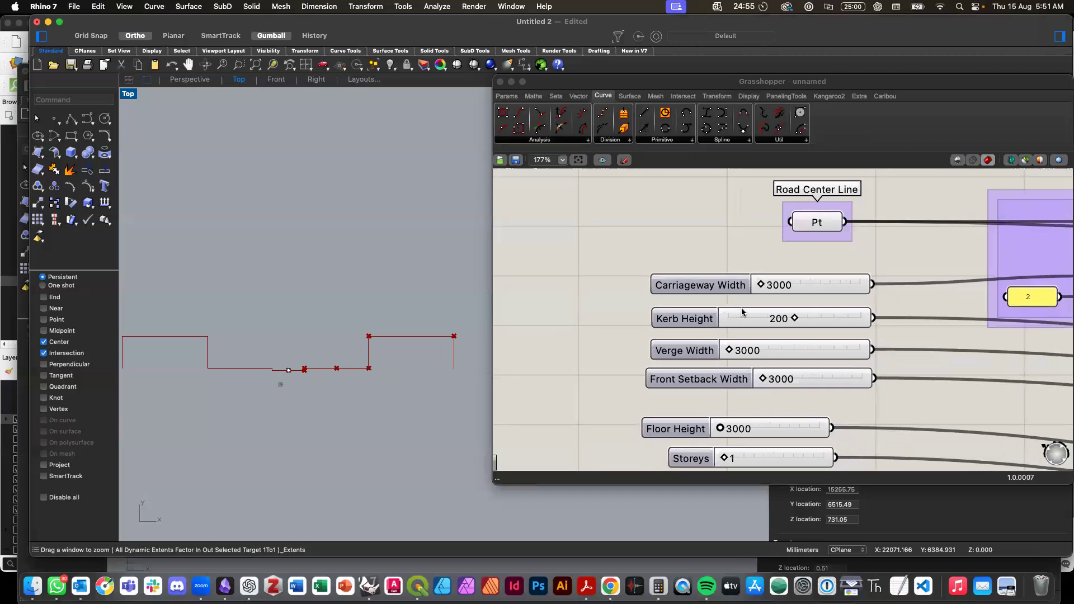
{"action": "scroll", "coordinate": [740, 308], "scroll_direction": "down", "scroll_amount": 1}
{"action": "scroll", "coordinate": [741, 307], "scroll_direction": "right", "scroll_amount": 1}
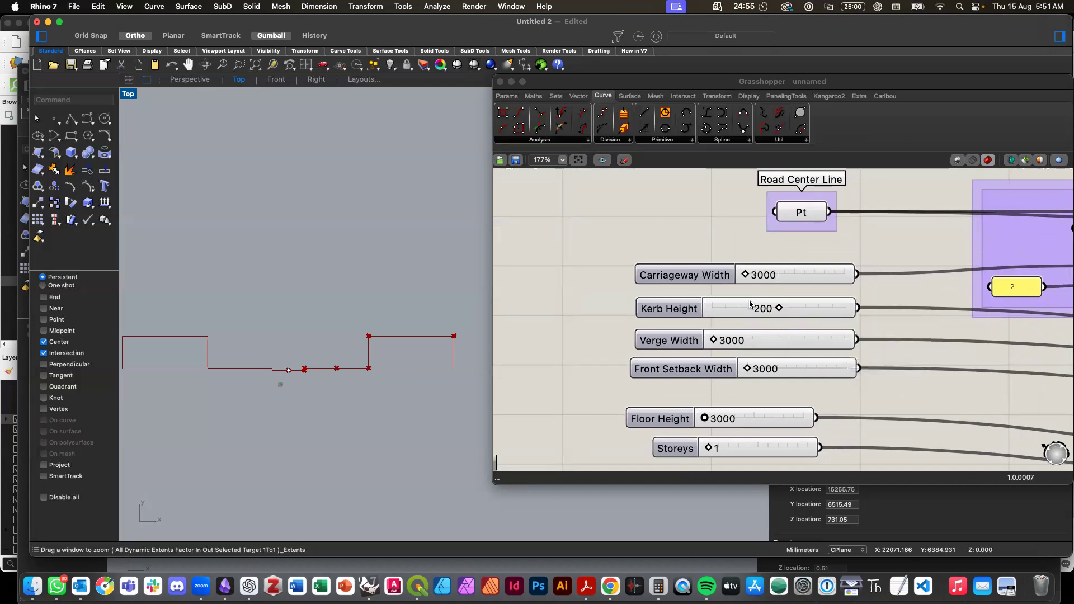
{"action": "scroll", "coordinate": [731, 344], "scroll_direction": "down", "scroll_amount": 1}
{"action": "scroll", "coordinate": [731, 344], "scroll_direction": "right", "scroll_amount": 1}
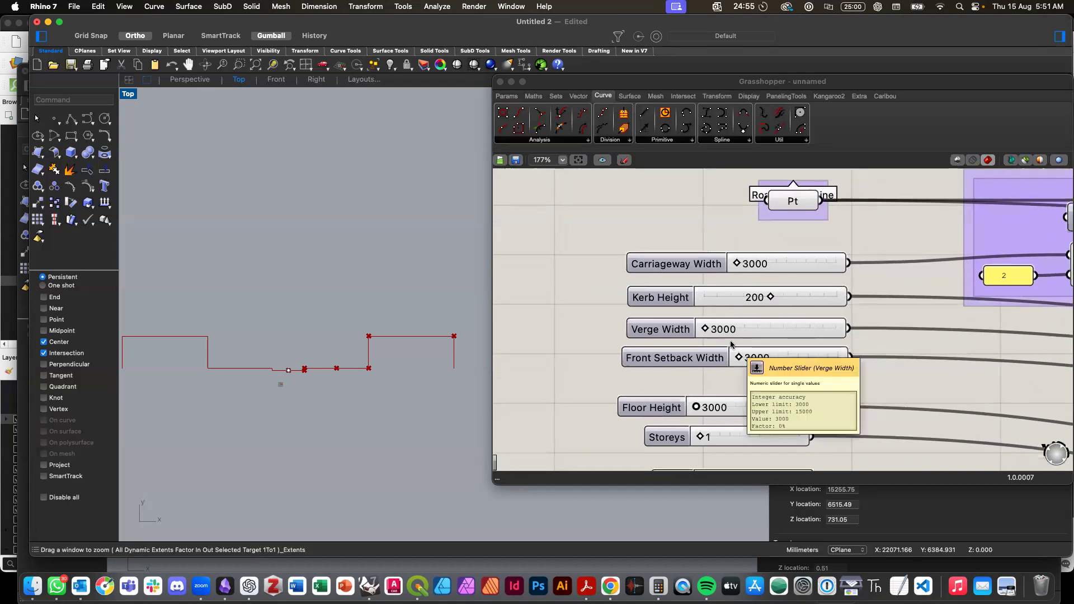
Step: Set the Carriageway Width slider to 5500
{"action": "double_click", "coordinate": [771, 264]}
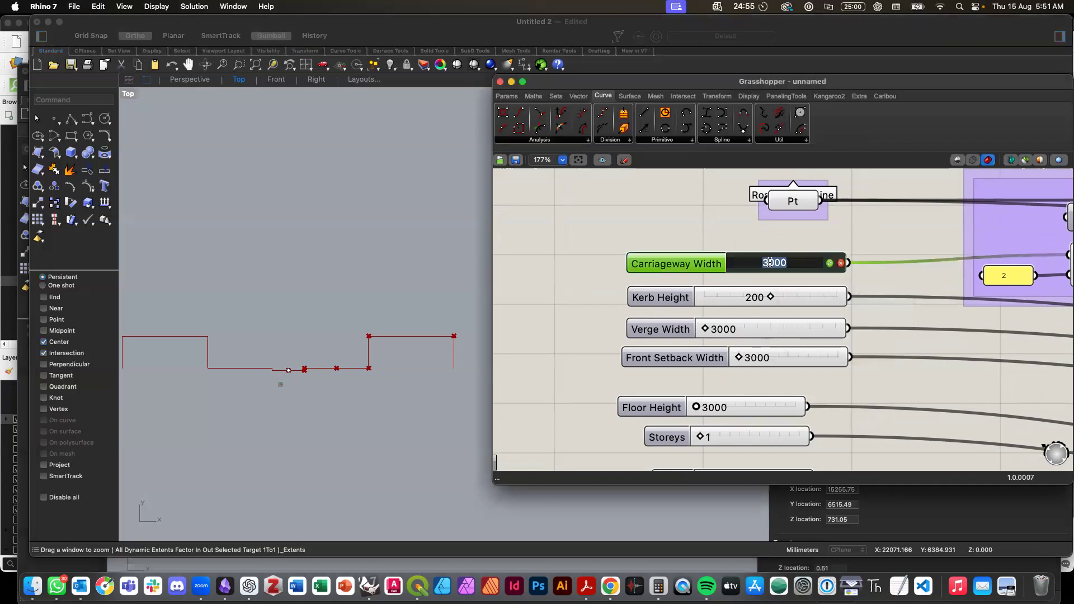
{"action": "type", "text": "5"}
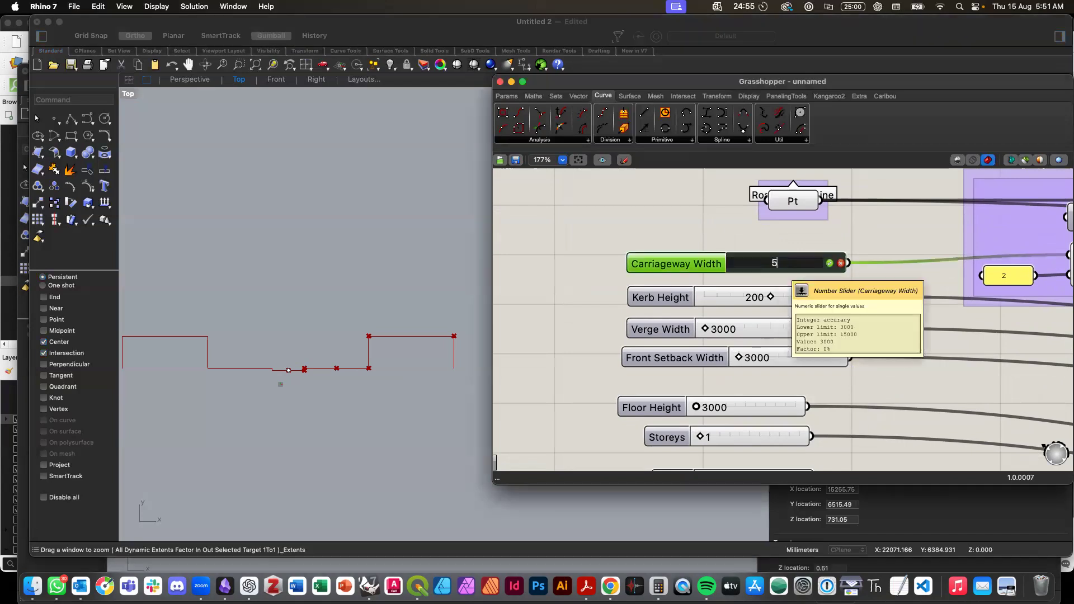
{"action": "type", "text": "500."}
{"action": "key", "text": "BackSpace"}
{"action": "key", "text": "Return"}
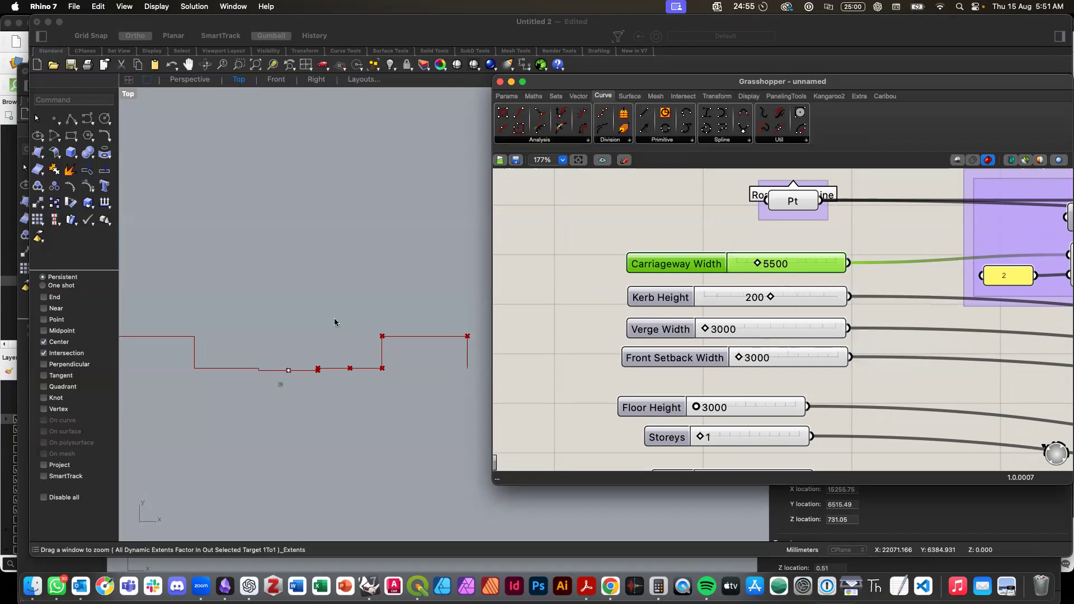
{"action": "double_click", "coordinate": [742, 332]}
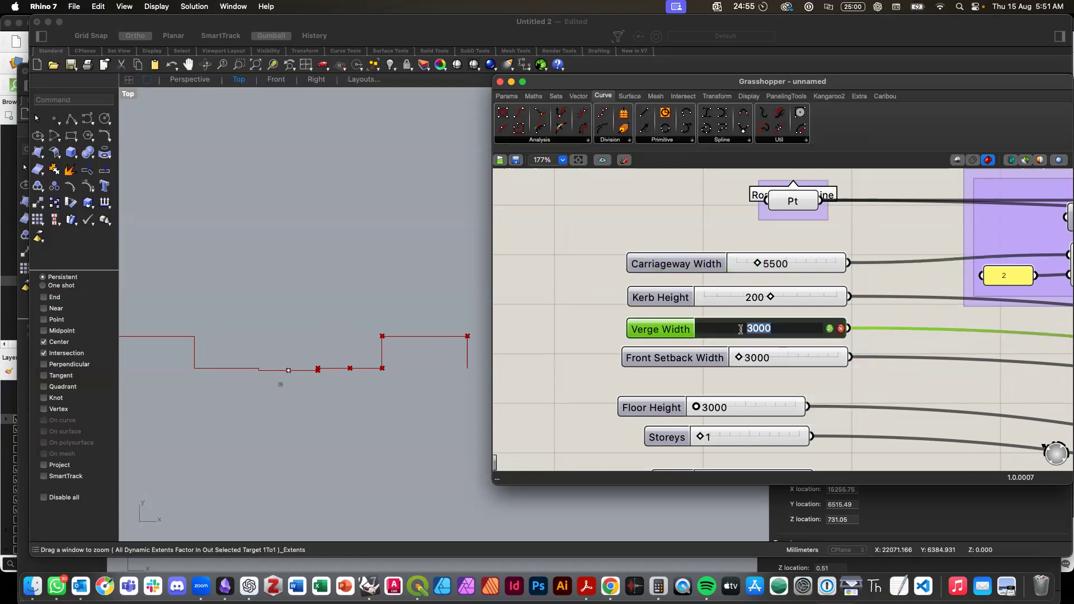
{"action": "type", "text": "200"}
{"action": "type", "text": "00"}
{"action": "key", "text": "BackSpace"}
{"action": "key", "text": "Escape"}
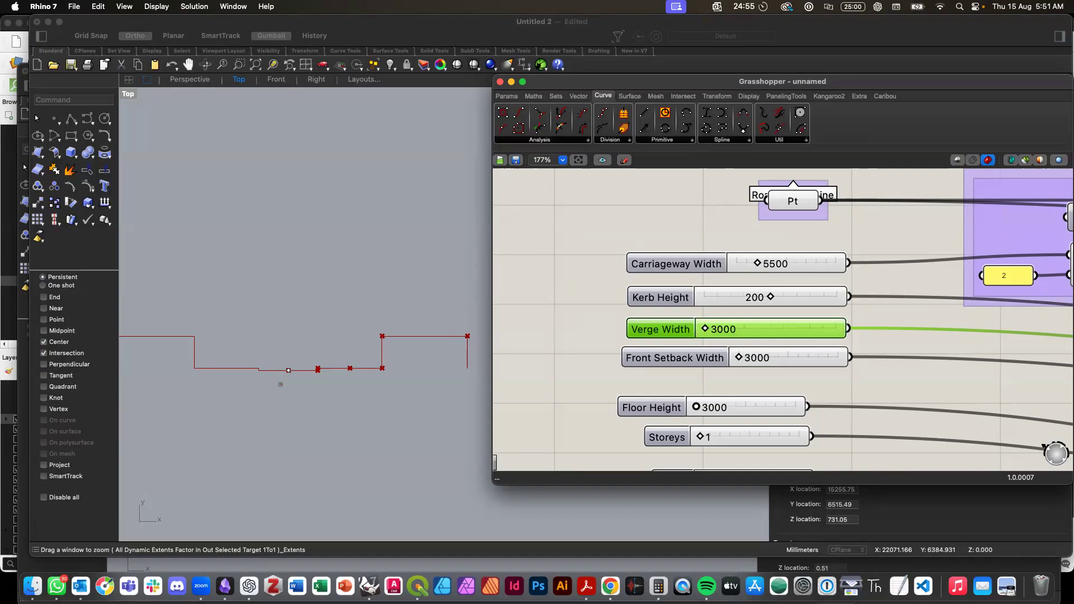
Step: Set the minimum of the Verge Width slider's numeric domain to 1000
{"action": "double_click", "coordinate": [677, 329]}
{"action": "double_click", "coordinate": [724, 354]}
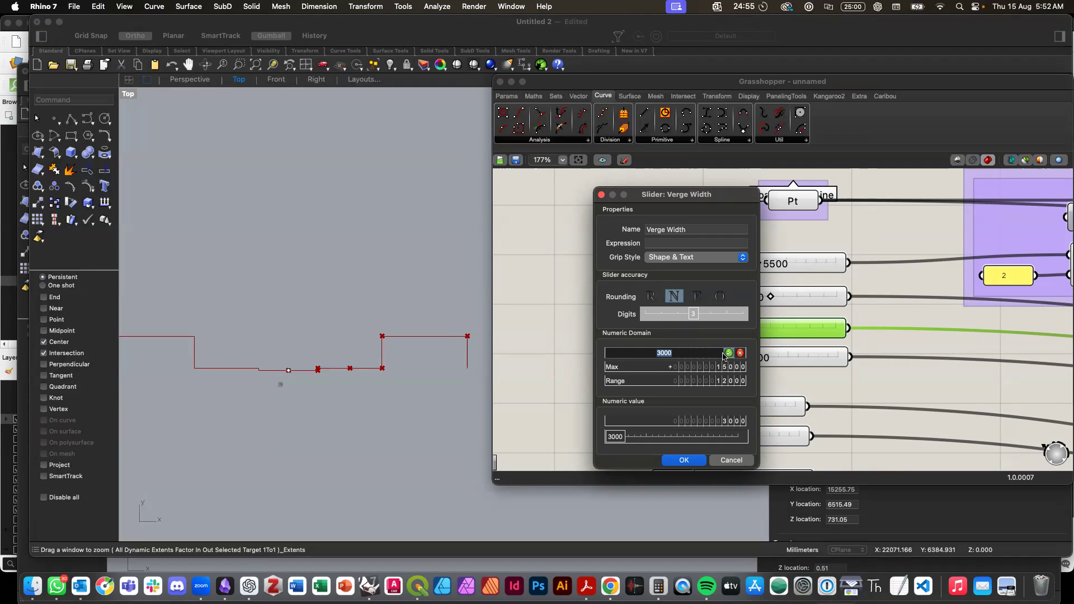
{"action": "type", "text": "1000"}
{"action": "left_click", "coordinate": [729, 353]}
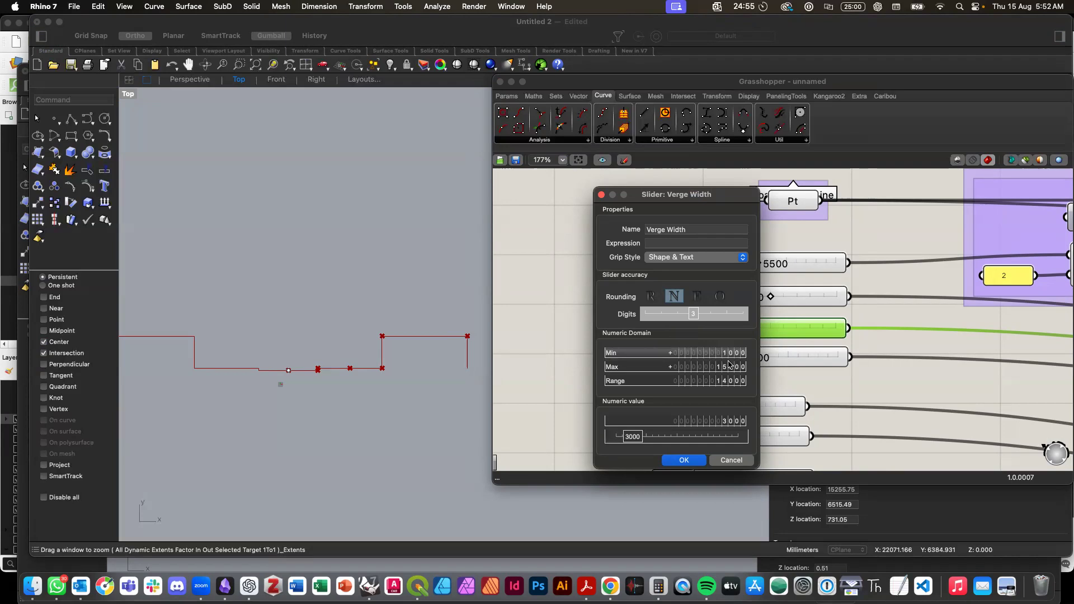
{"action": "left_click", "coordinate": [688, 461]}
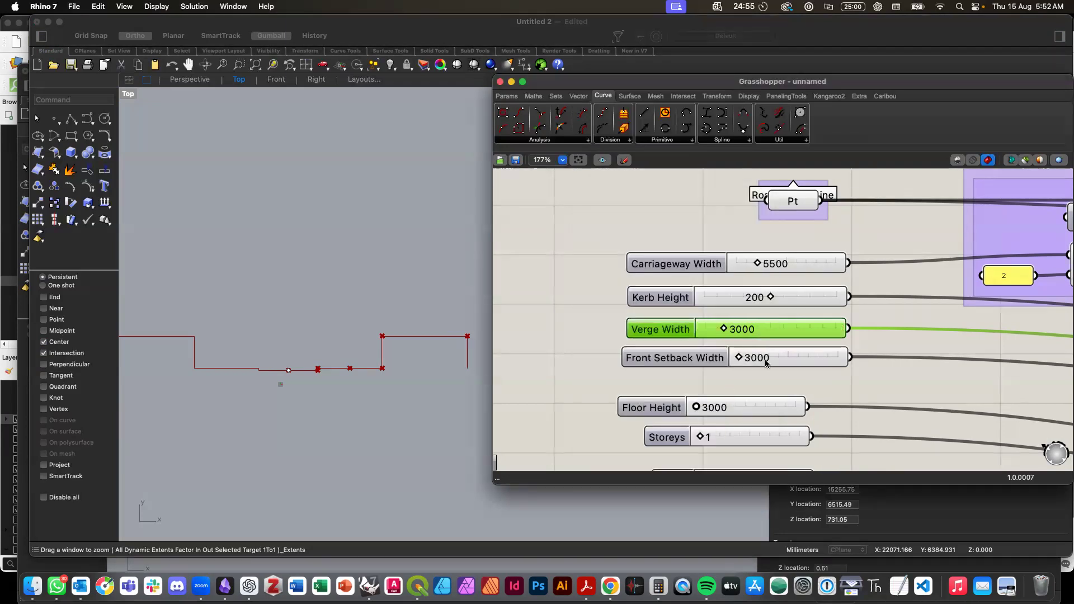
{"action": "double_click", "coordinate": [769, 333]}
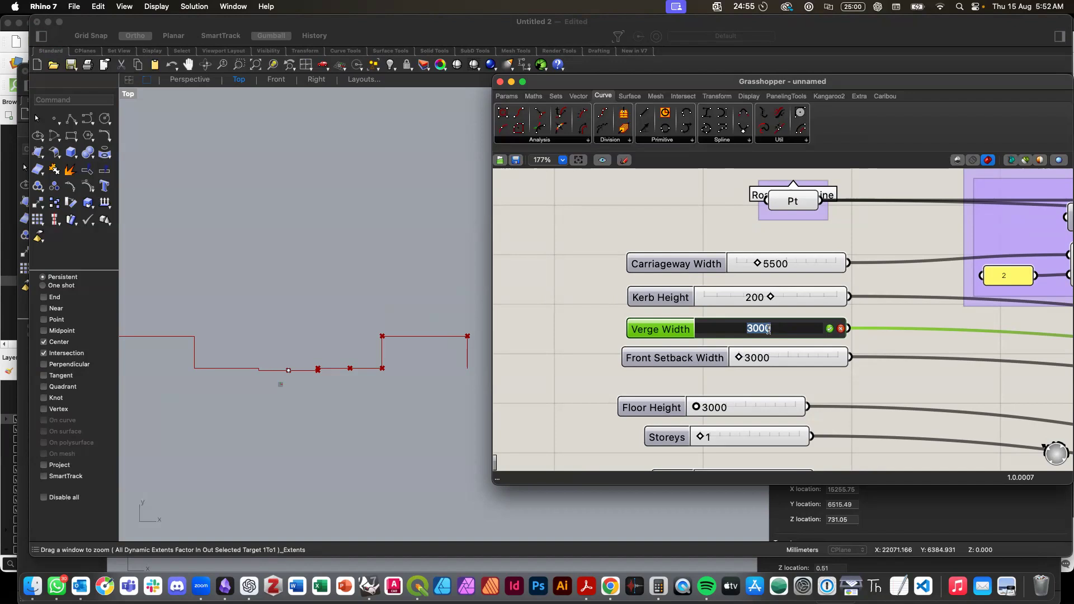
{"action": "left_click", "coordinate": [692, 376]}
{"action": "scroll", "coordinate": [692, 376], "scroll_direction": "down", "scroll_amount": 1}
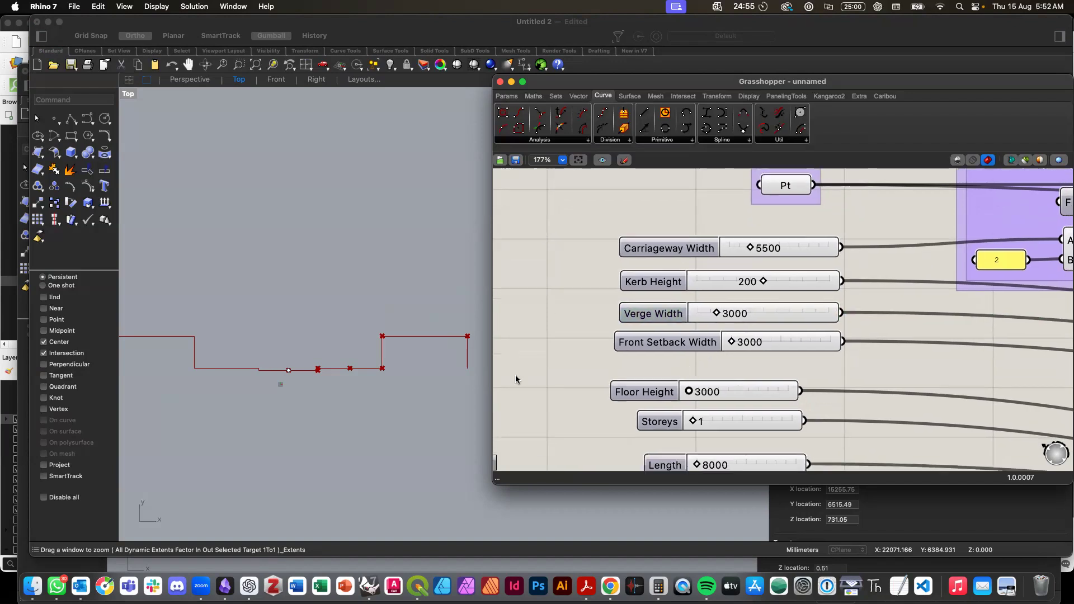
{"action": "left_click", "coordinate": [364, 397]}
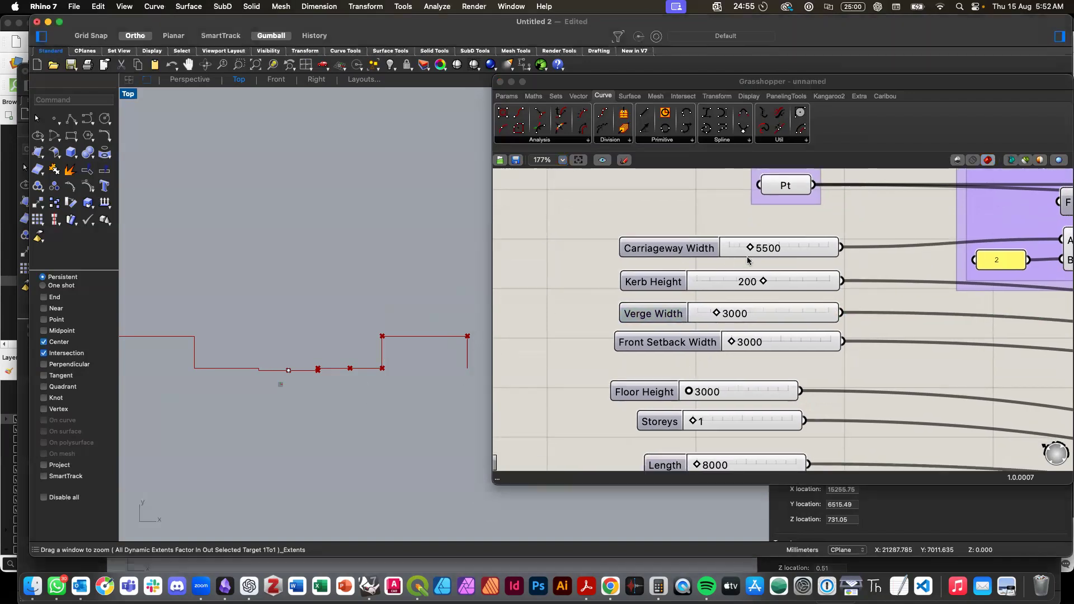
Step: Set the Storeys slider to 2 and check the building outline in the Top viewport
{"action": "scroll", "coordinate": [691, 402], "scroll_direction": "down", "scroll_amount": 3}
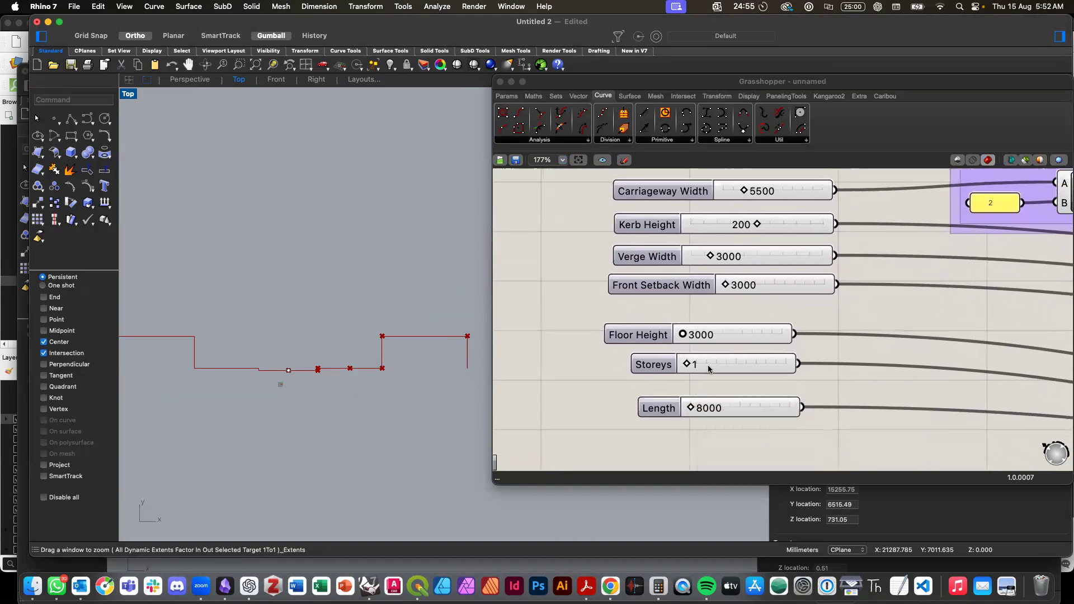
{"action": "double_click", "coordinate": [708, 367]}
{"action": "type", "text": "2"}
{"action": "key", "text": "Return"}
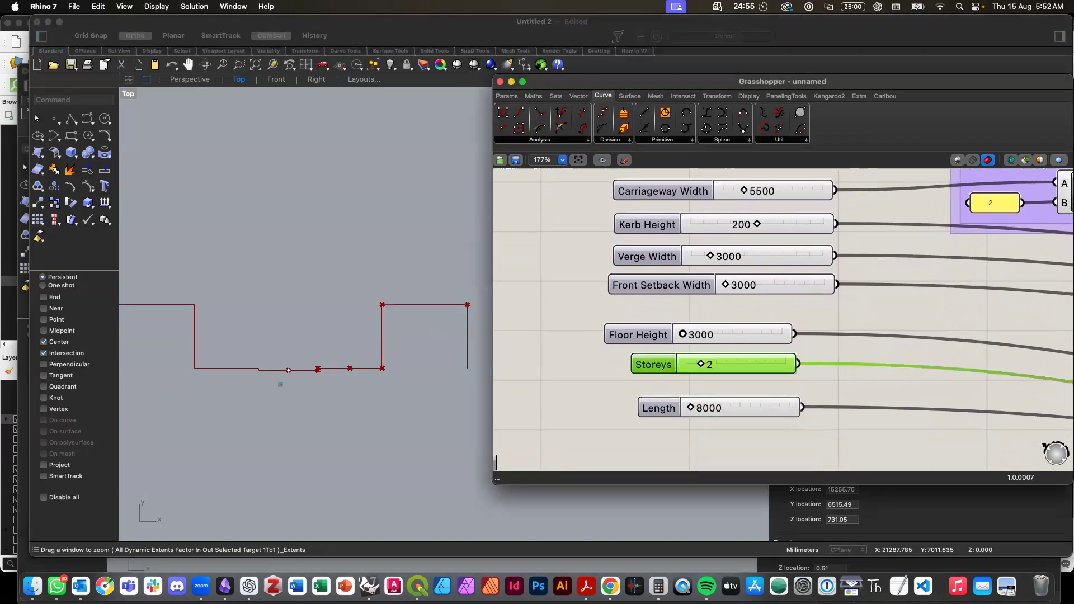
{"action": "left_click", "coordinate": [415, 401]}
{"action": "scroll", "coordinate": [292, 379], "scroll_direction": "up", "scroll_amount": 4}
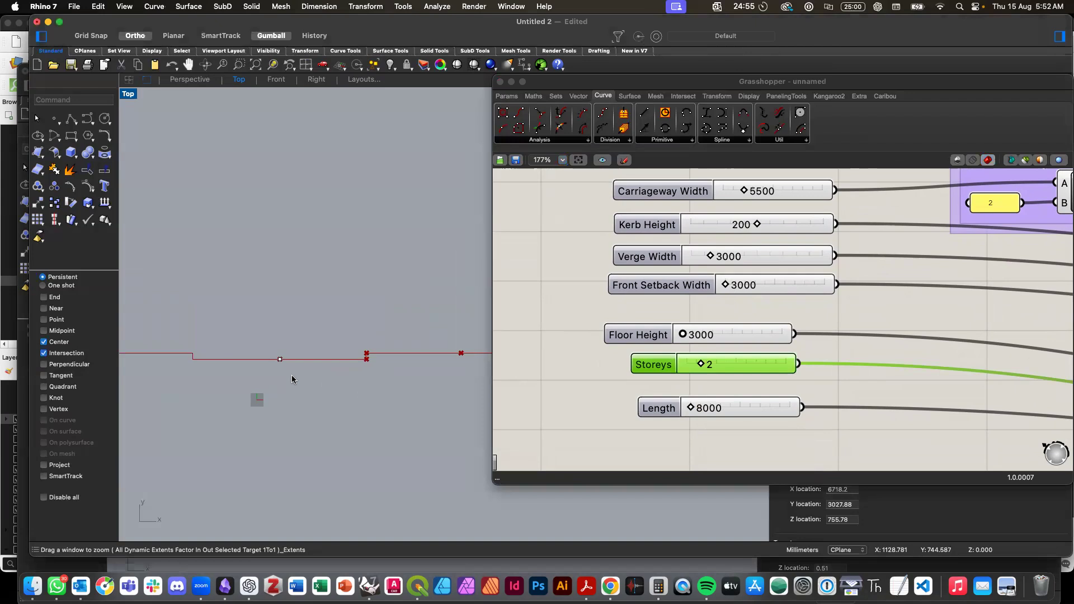
{"action": "scroll", "coordinate": [292, 380], "scroll_direction": "down", "scroll_amount": 1}
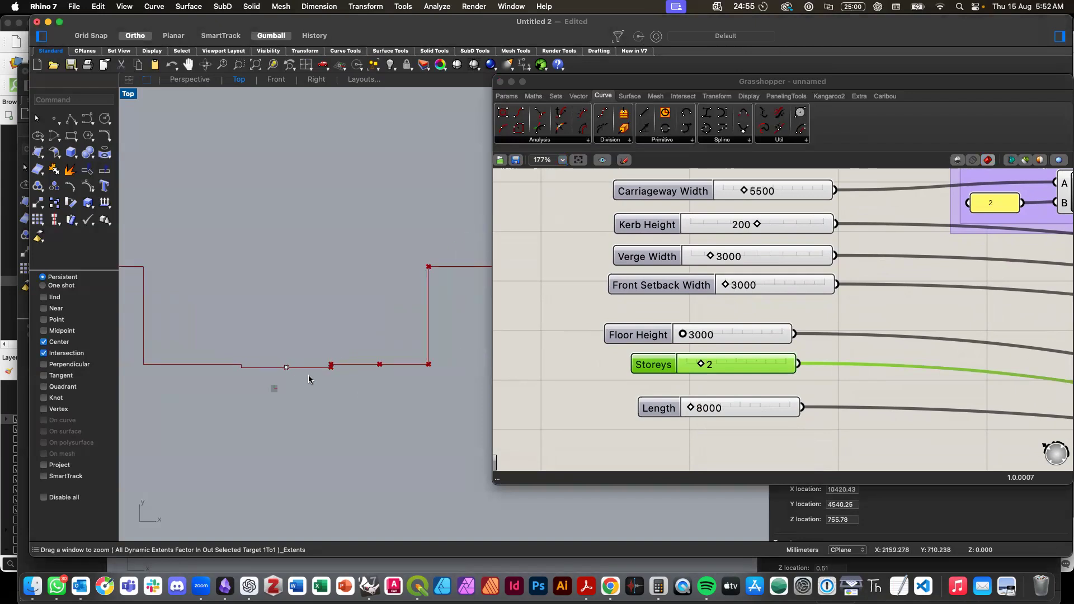
{"action": "scroll", "coordinate": [307, 380], "scroll_direction": "right", "scroll_amount": 2}
{"action": "scroll", "coordinate": [337, 383], "scroll_direction": "down", "scroll_amount": 2}
{"action": "scroll", "coordinate": [482, 371], "scroll_direction": "right", "scroll_amount": 2}
Step: Move the YZ Plane and Mirror components farther from the groups, and shift the large building group well below the other groups
{"action": "left_click", "coordinate": [632, 379]}
{"action": "scroll", "coordinate": [631, 381], "scroll_direction": "down", "scroll_amount": 3}
{"action": "scroll", "coordinate": [632, 383], "scroll_direction": "down", "scroll_amount": 5}
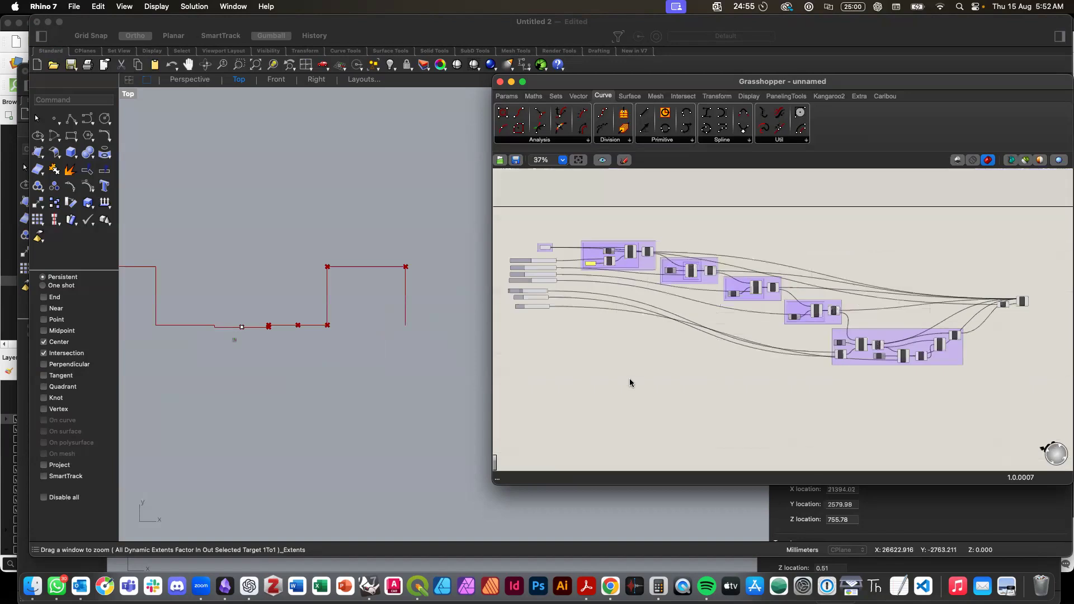
{"action": "scroll", "coordinate": [631, 382], "scroll_direction": "right", "scroll_amount": 2}
{"action": "left_click_drag", "start_coordinate": [948, 263], "coordinate": [1027, 275]}
{"action": "left_click_drag", "start_coordinate": [916, 357], "coordinate": [931, 420]}
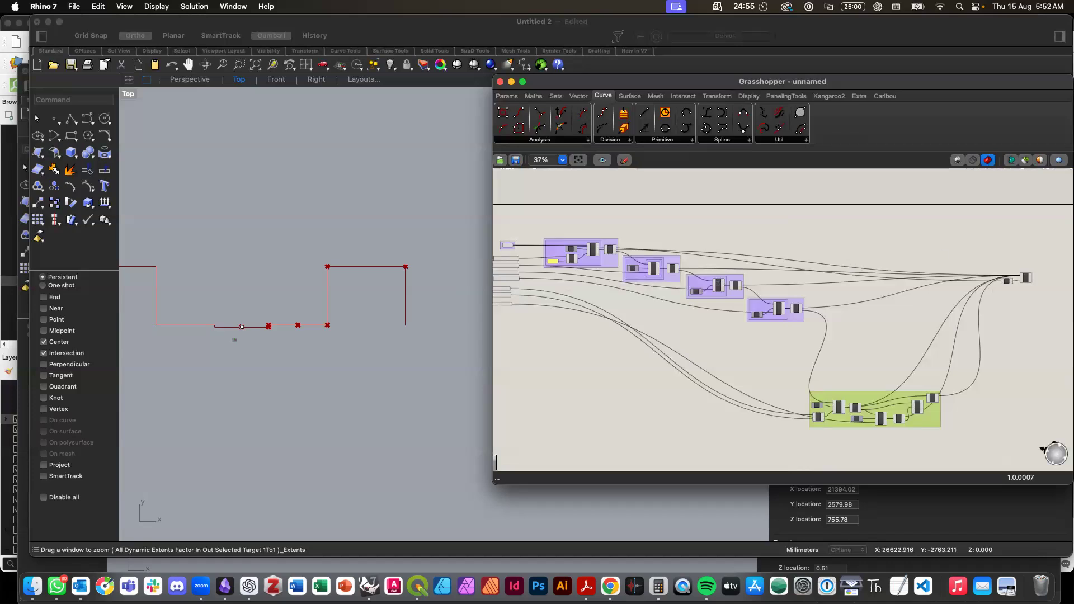
{"action": "left_click", "coordinate": [235, 340]}
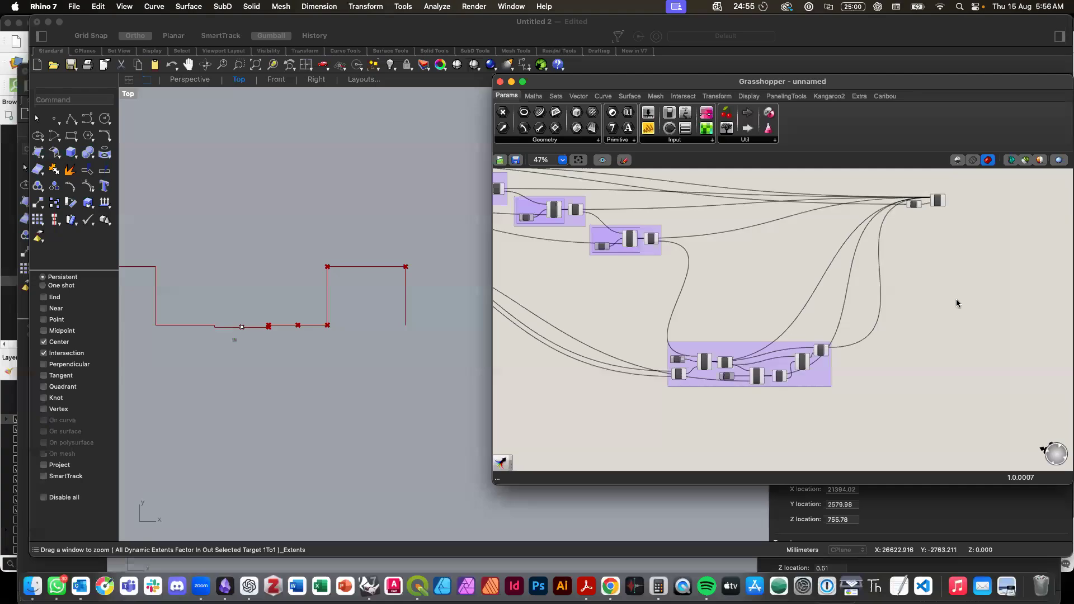
{"action": "left_click", "coordinate": [957, 303]}
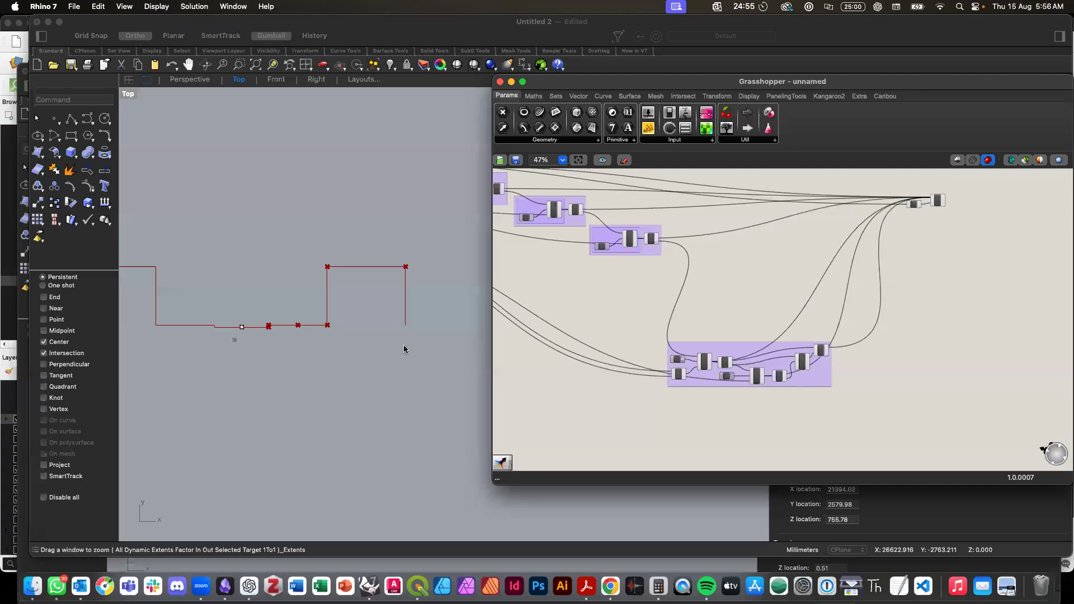
{"action": "left_click", "coordinate": [335, 358]}
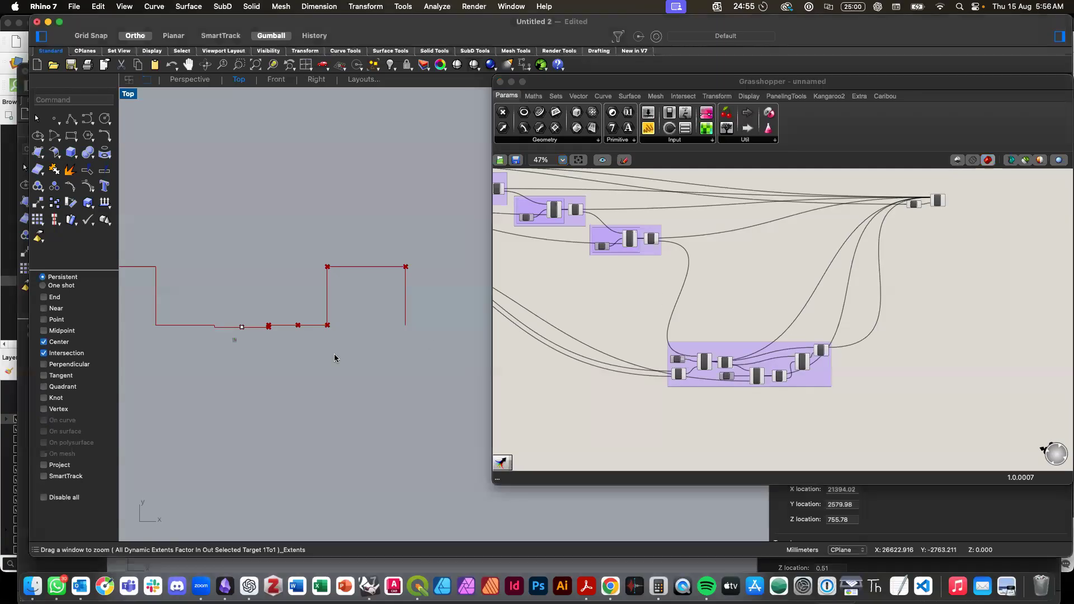
{"action": "scroll", "coordinate": [334, 353], "scroll_direction": "up", "scroll_amount": 5}
{"action": "scroll", "coordinate": [293, 338], "scroll_direction": "down", "scroll_amount": 3}
{"action": "left_click", "coordinate": [611, 398]}
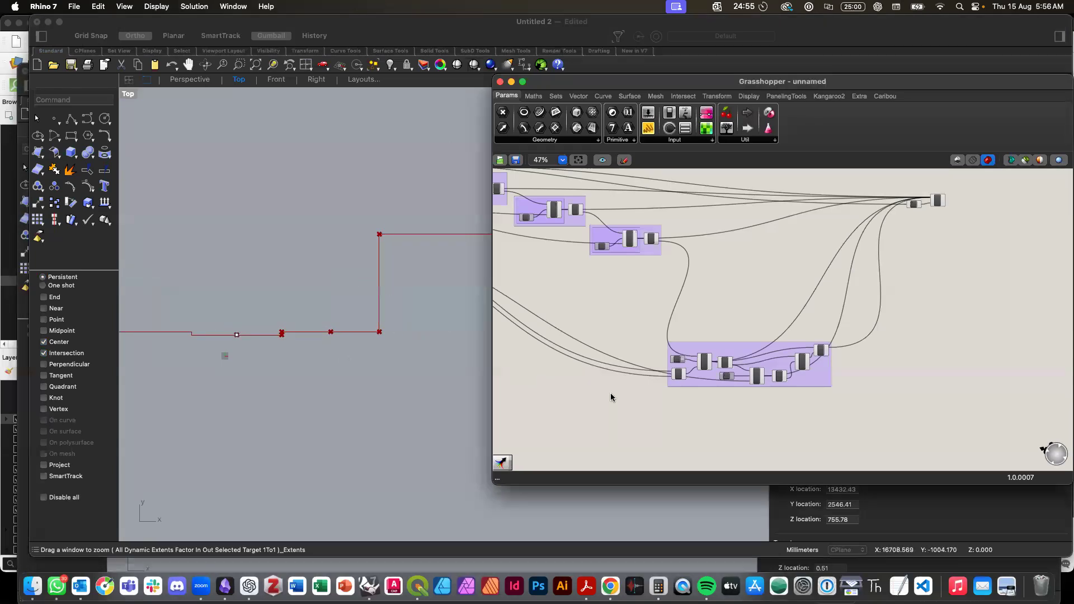
Step: Move all sliders from Kerb Height to Length together downward to free space below the Carriageway Width slider
{"action": "scroll", "coordinate": [611, 397], "scroll_direction": "up", "scroll_amount": 5}
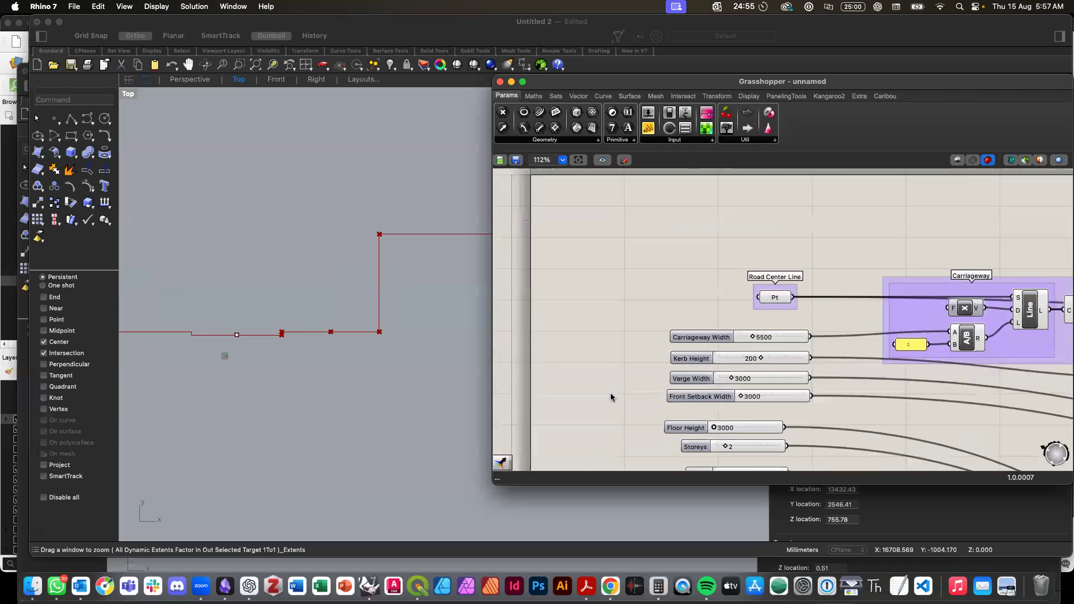
{"action": "scroll", "coordinate": [611, 397], "scroll_direction": "up", "scroll_amount": 2}
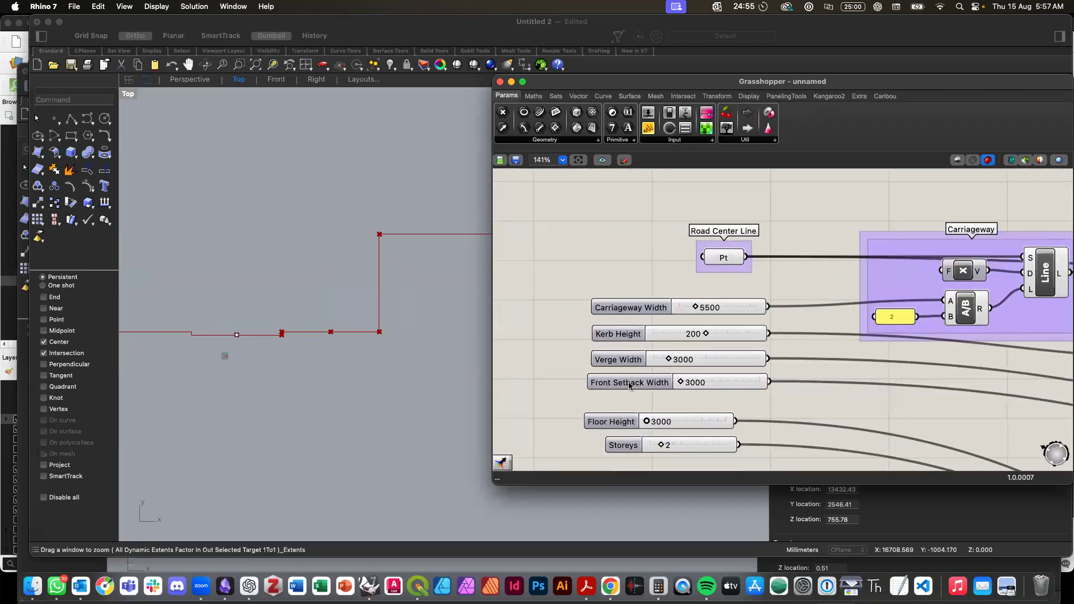
{"action": "scroll", "coordinate": [631, 380], "scroll_direction": "down", "scroll_amount": 3}
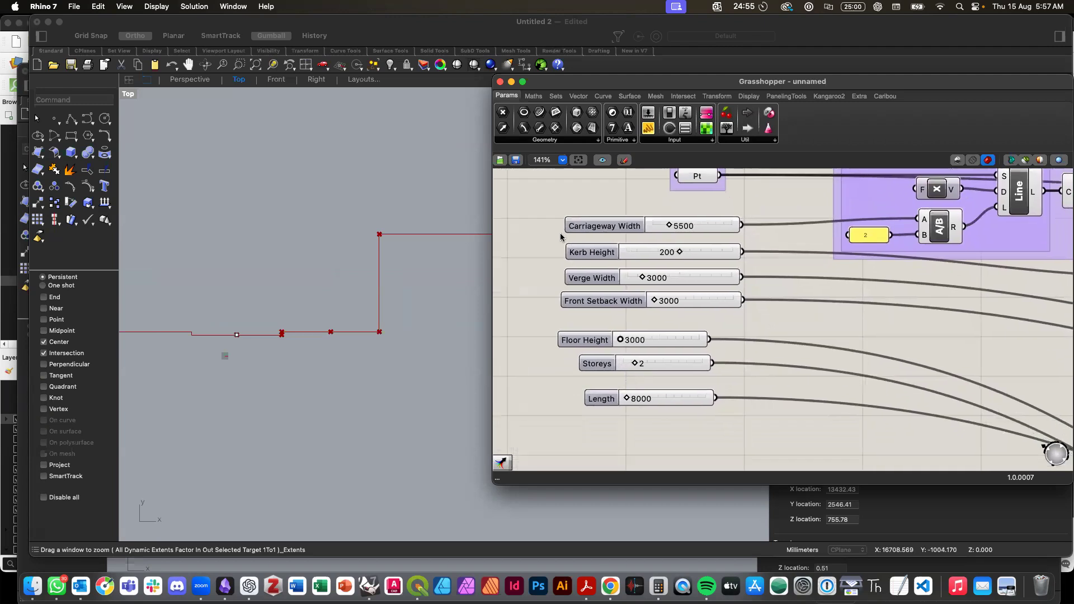
{"action": "left_click_drag", "start_coordinate": [553, 233], "coordinate": [772, 449]}
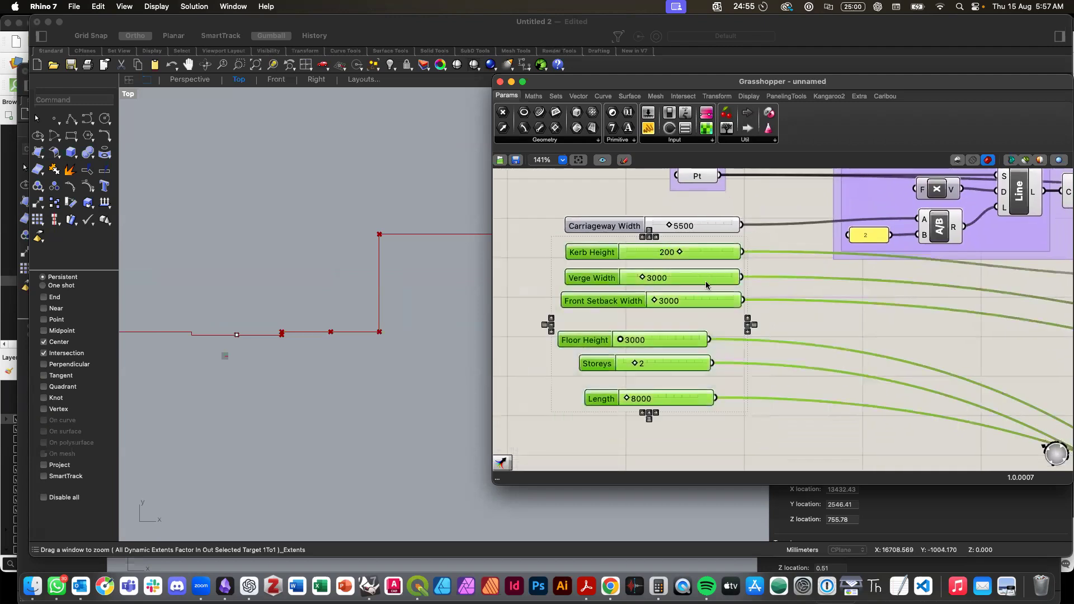
{"action": "left_click_drag", "start_coordinate": [718, 253], "coordinate": [717, 422]}
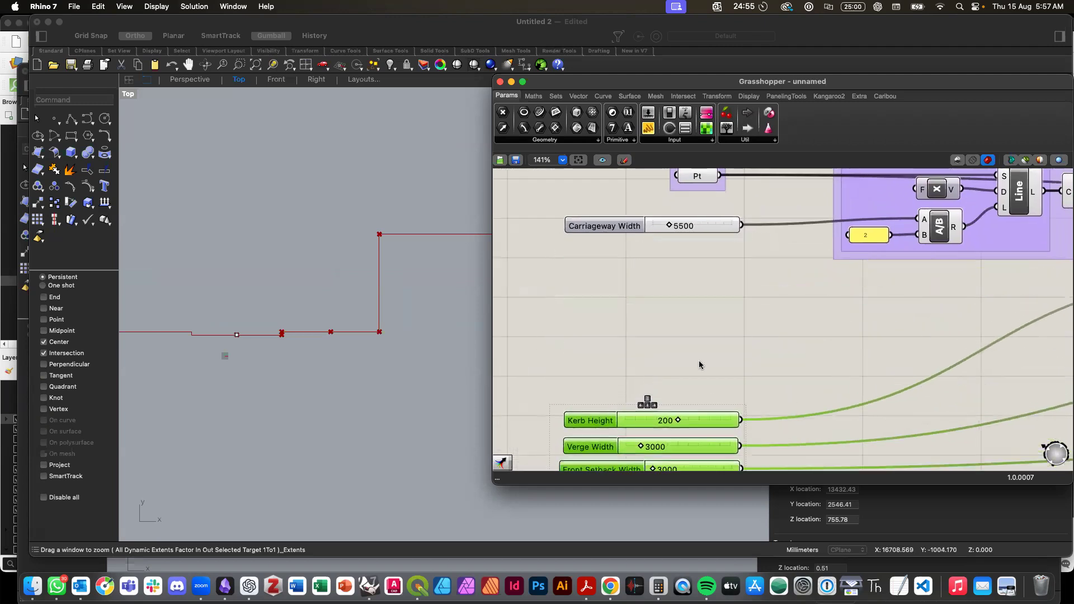
Step: Add a number slider ranging from 1 to 8 in the free space below the Carriageway Width slider
{"action": "scroll", "coordinate": [685, 344], "scroll_direction": "up", "scroll_amount": 3}
{"action": "left_click", "coordinate": [624, 288]}
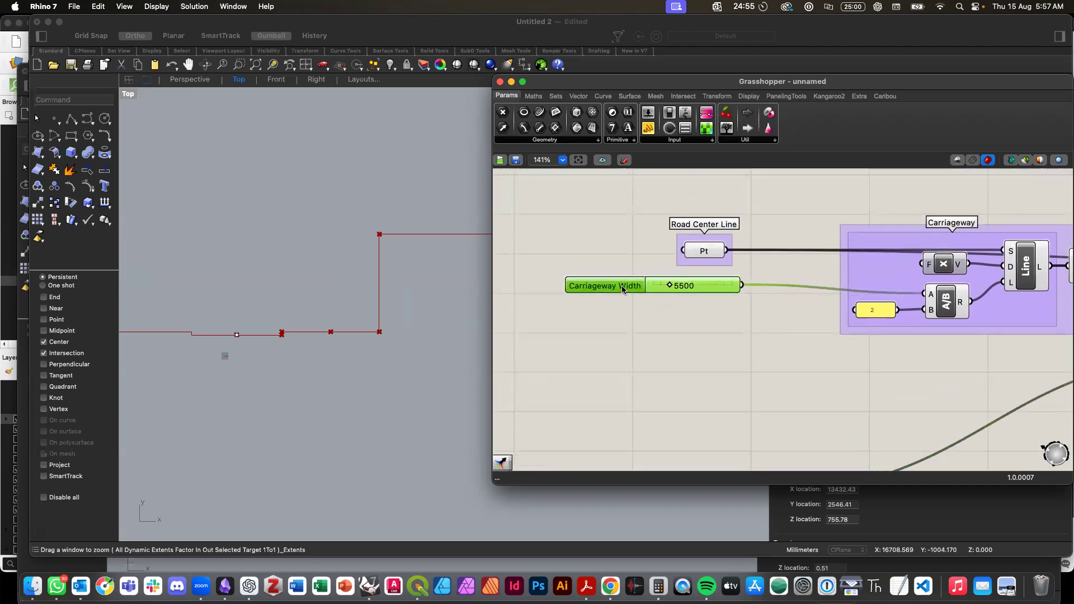
{"action": "double_click", "coordinate": [621, 366]}
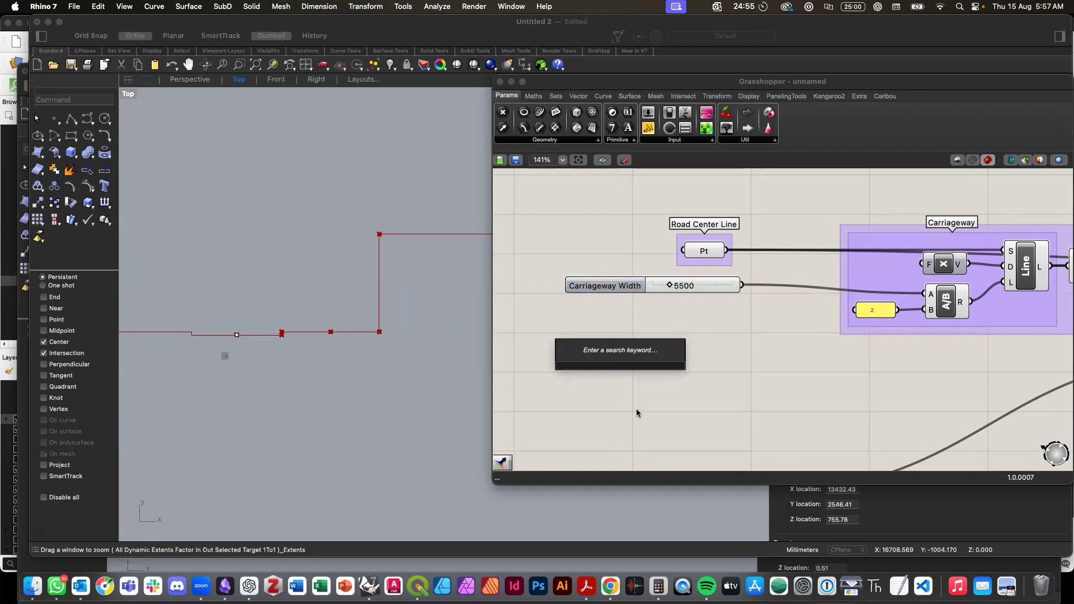
{"action": "left_click", "coordinate": [642, 392]}
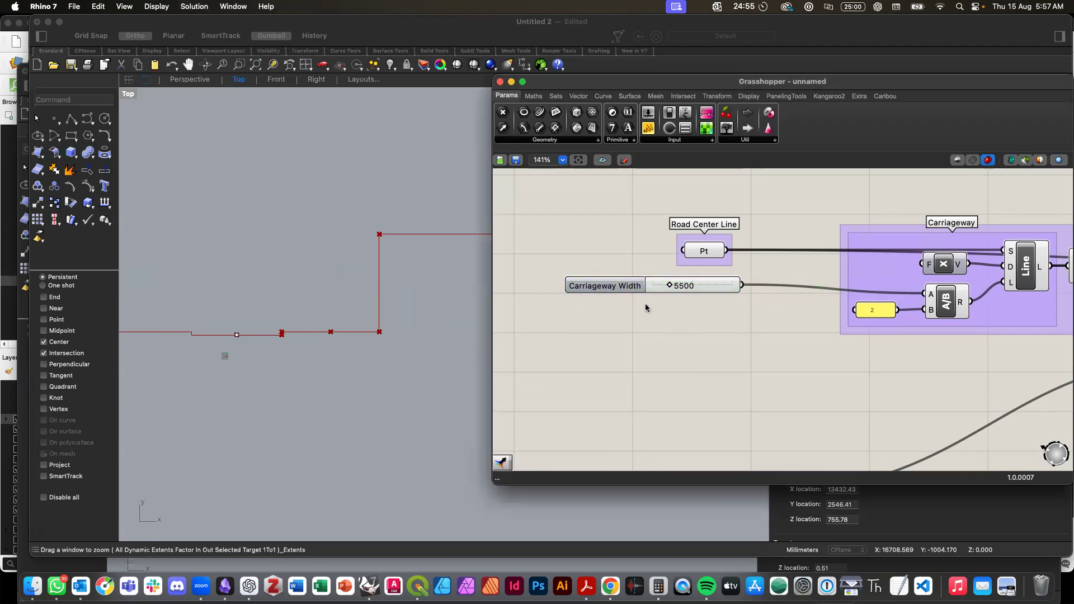
{"action": "double_click", "coordinate": [619, 344]}
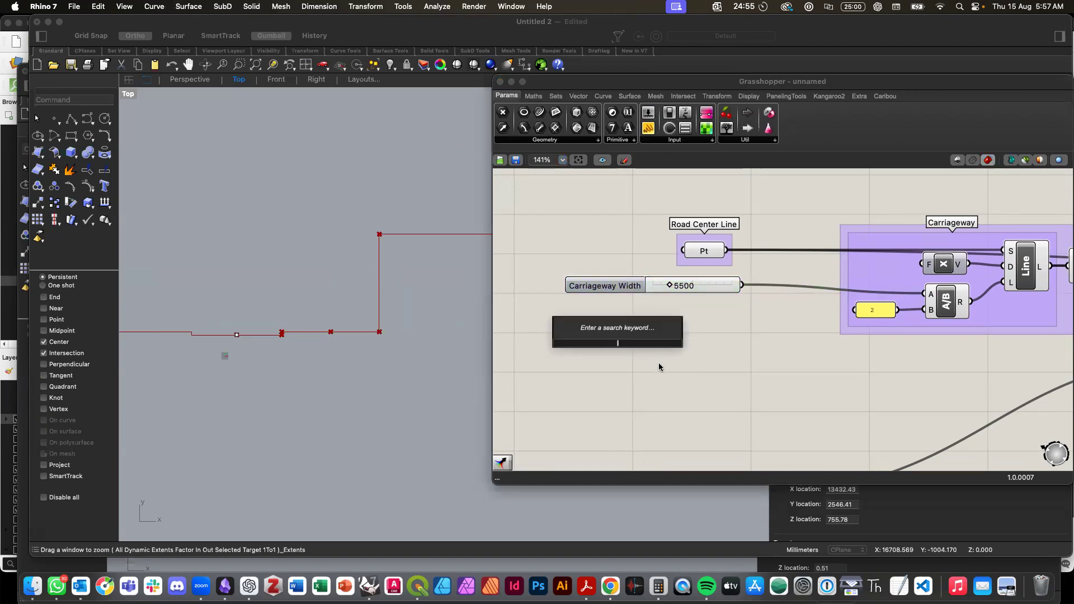
{"action": "type", "text": "1"}
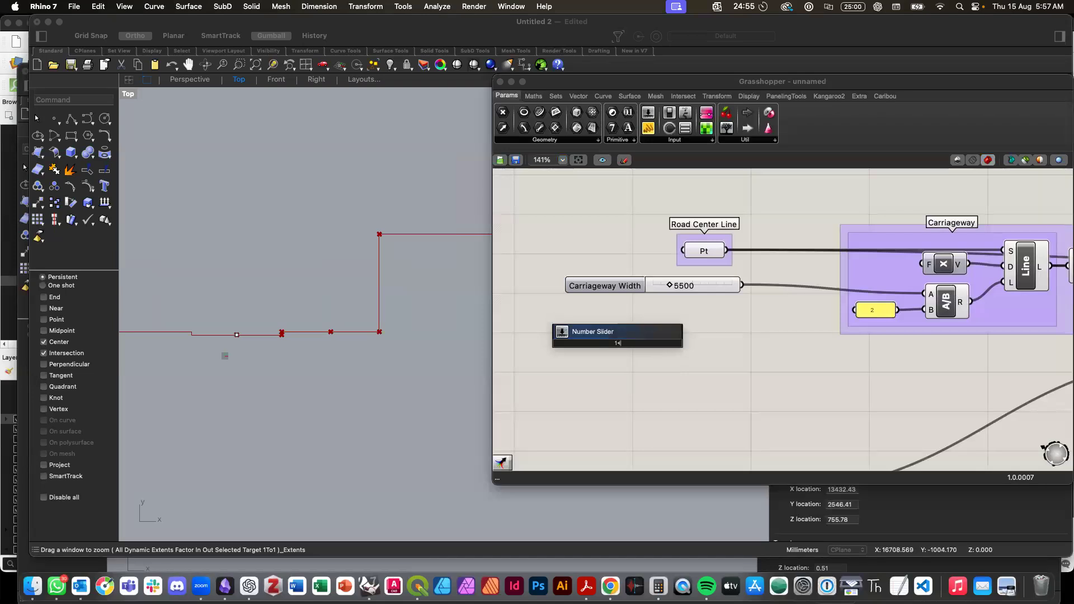
{"action": "type", "text": "<8"}
{"action": "key", "text": "Return"}
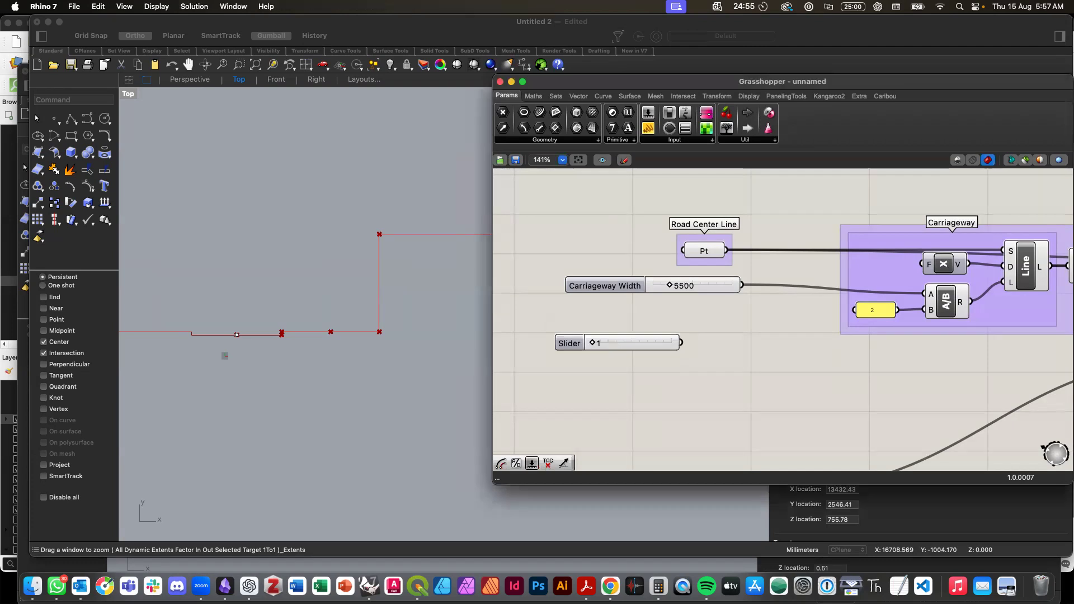
Step: Name the new 1 to 8 slider "Lanes" and line it up under the start of the Carriageway Width slider
{"action": "double_click", "coordinate": [571, 343]}
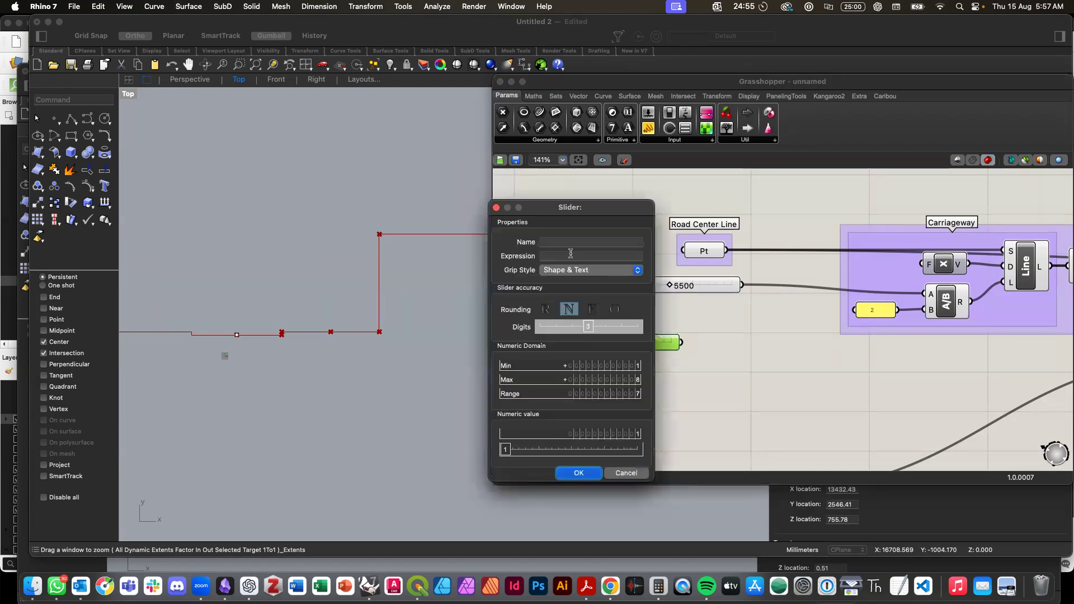
{"action": "left_click", "coordinate": [564, 243]}
{"action": "type", "text": "Lanes"}
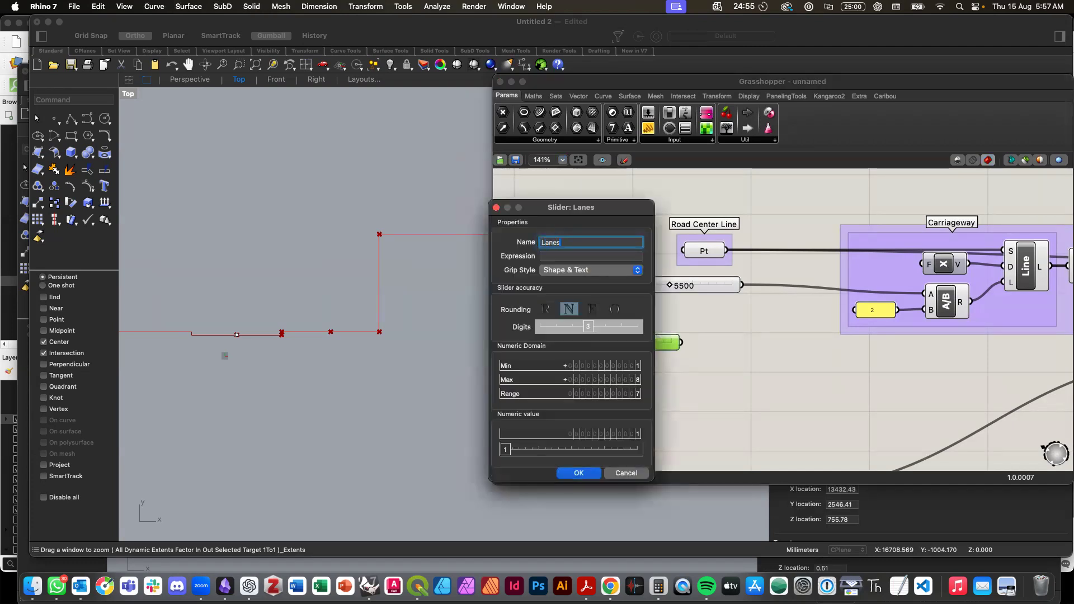
{"action": "left_click", "coordinate": [574, 472]}
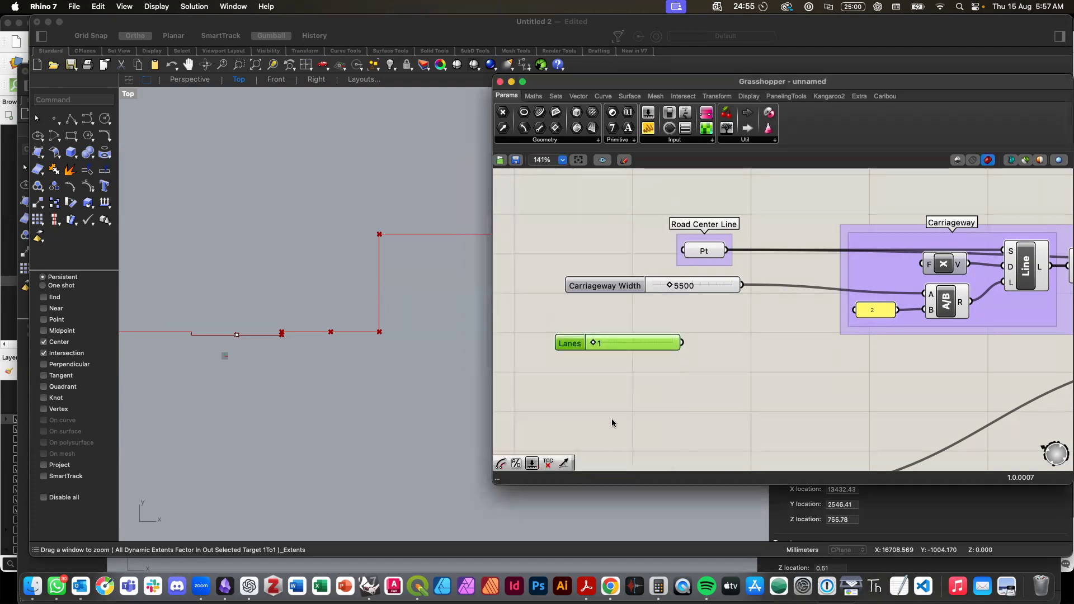
{"action": "mouse_move", "coordinate": [577, 343]}
{"action": "left_mouse_down"}
{"action": "mouse_move", "coordinate": [582, 356]}
{"action": "mouse_move", "coordinate": [585, 336]}
{"action": "left_mouse_up"}
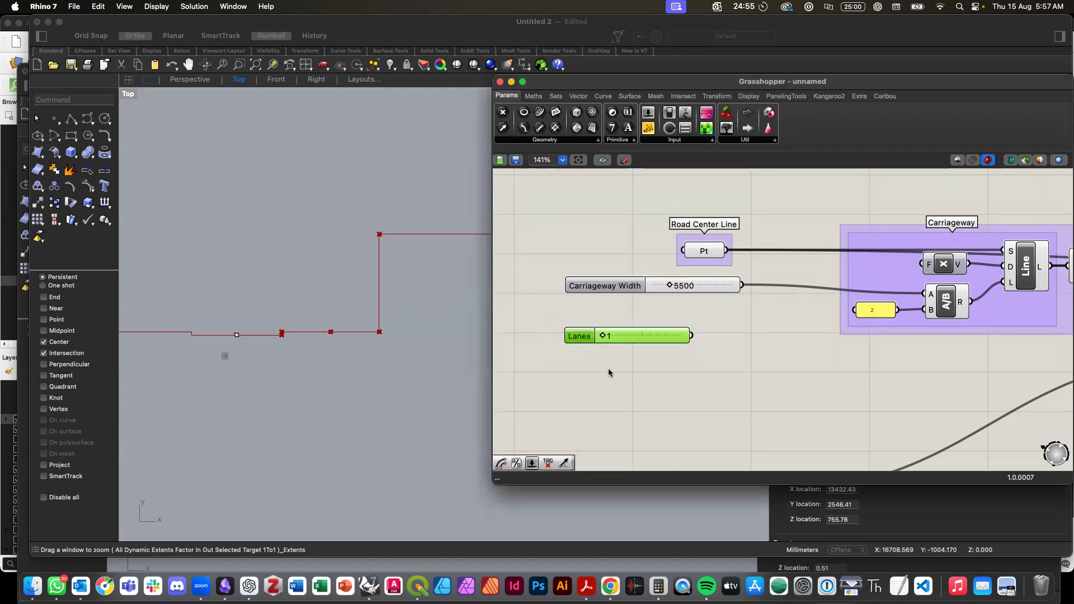
{"action": "left_click", "coordinate": [619, 380]}
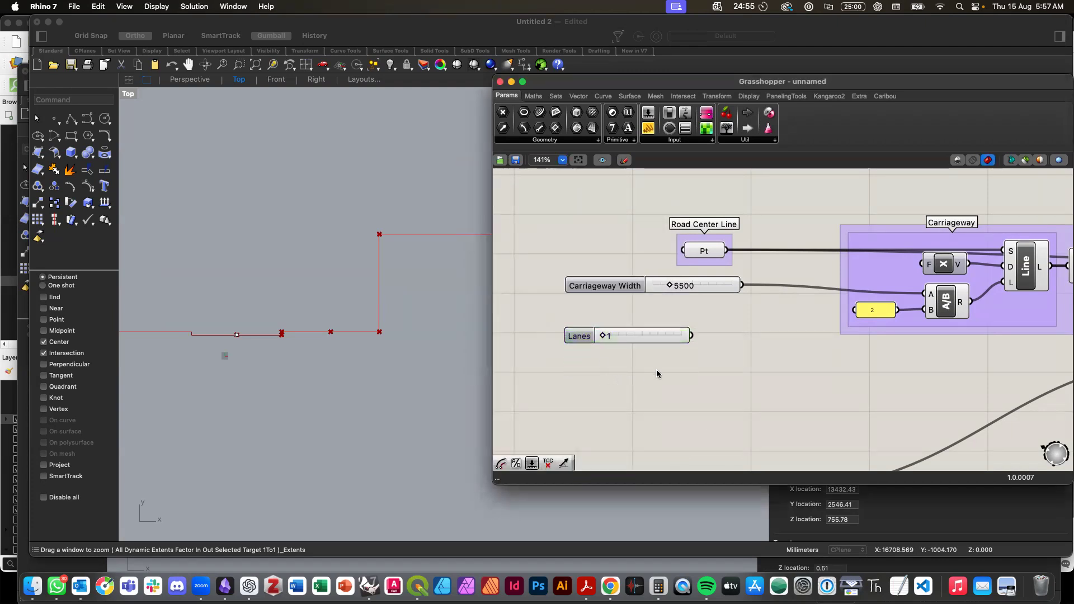
Step: Add a number slider ranging from 3200 to 4000 below the Lanes slider
{"action": "double_click", "coordinate": [643, 396]}
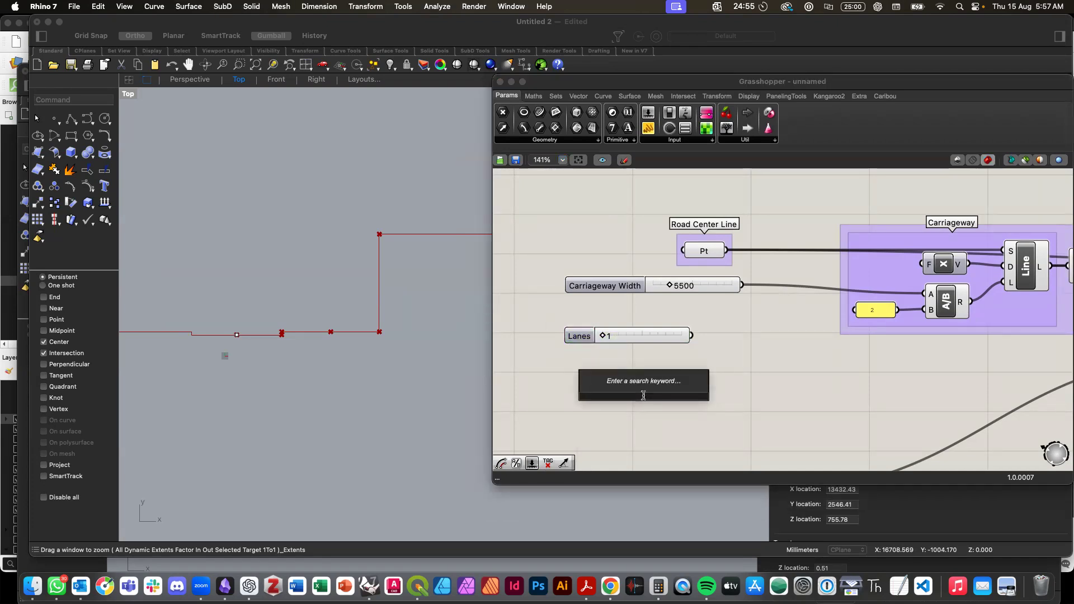
{"action": "type", "text": "3200"}
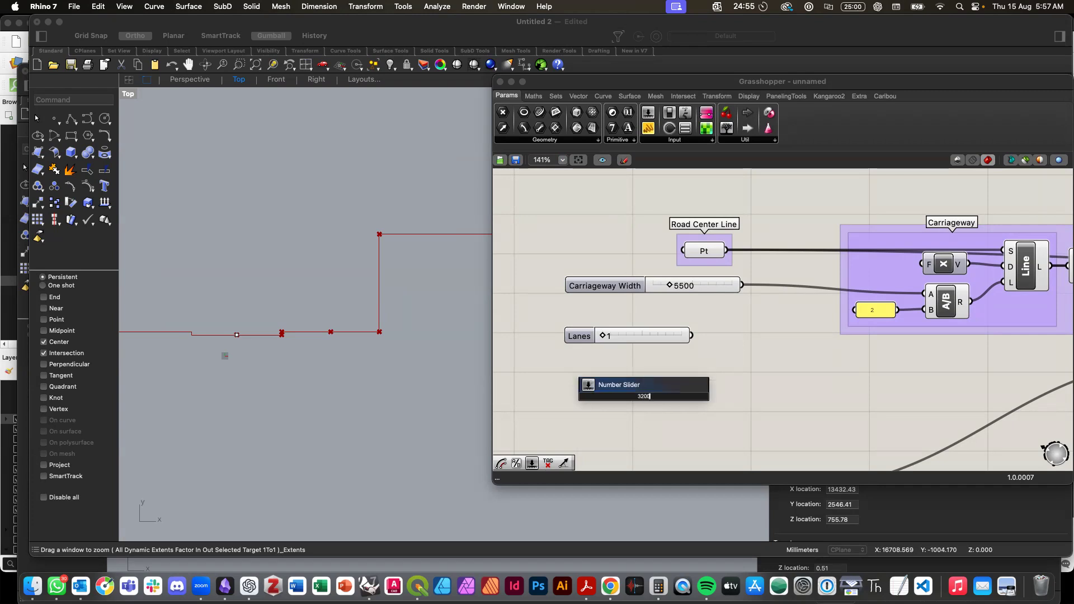
{"action": "type", "text": "<4000"}
{"action": "key", "text": "Return"}
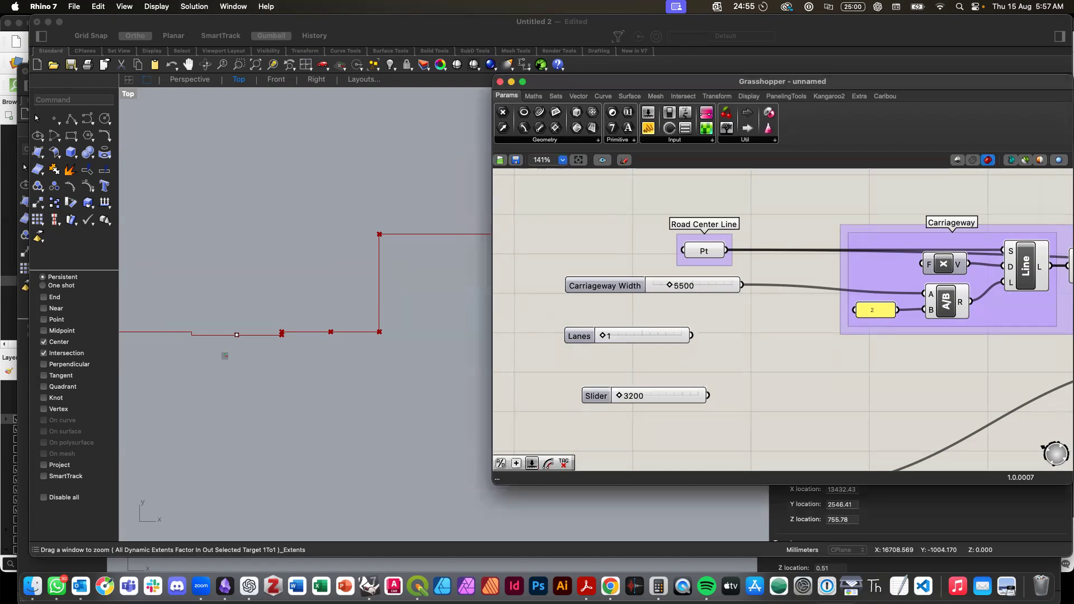
Step: Name the 3200 to 4000 slider "Lane Width" and move the Lanes slider down to sit just above it
{"action": "left_click", "coordinate": [593, 399]}
{"action": "double_click", "coordinate": [593, 398]}
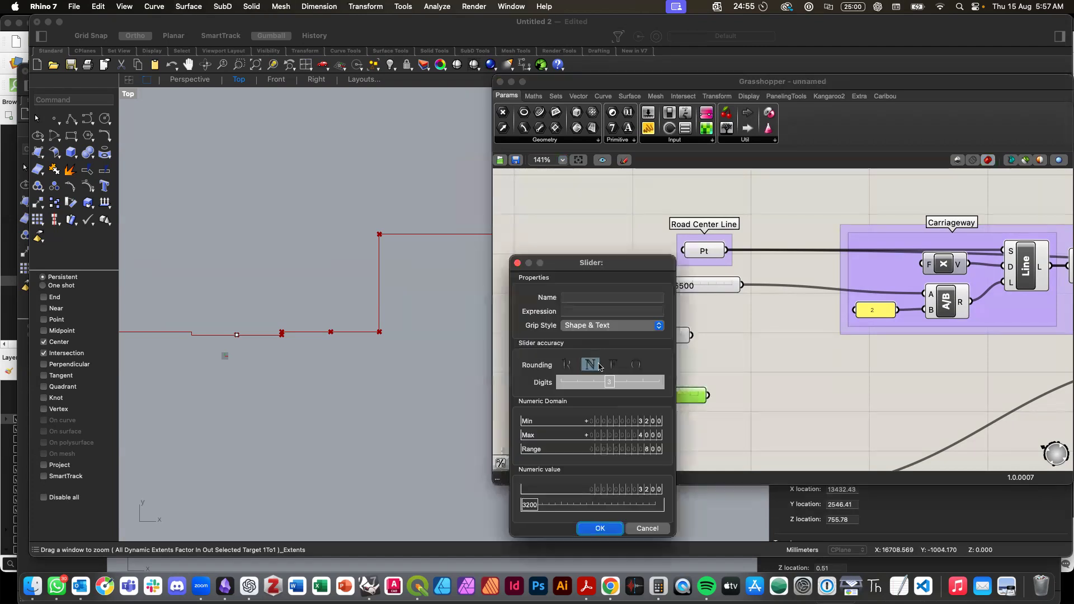
{"action": "left_click", "coordinate": [576, 299]}
{"action": "type", "text": "Lane Width"}
{"action": "key", "text": "Return"}
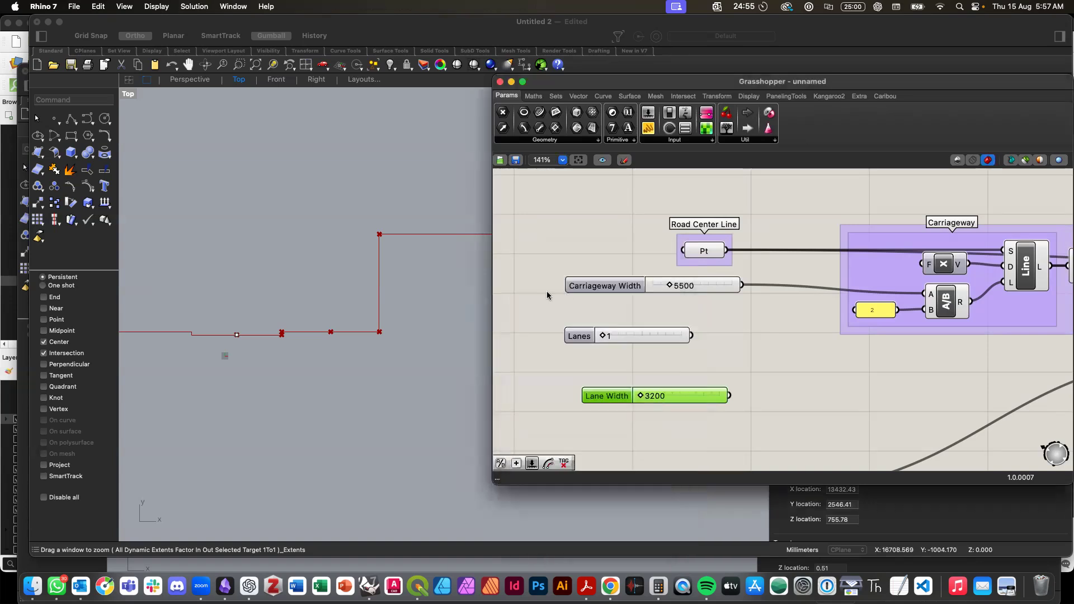
{"action": "left_click_drag", "start_coordinate": [581, 335], "coordinate": [590, 362]}
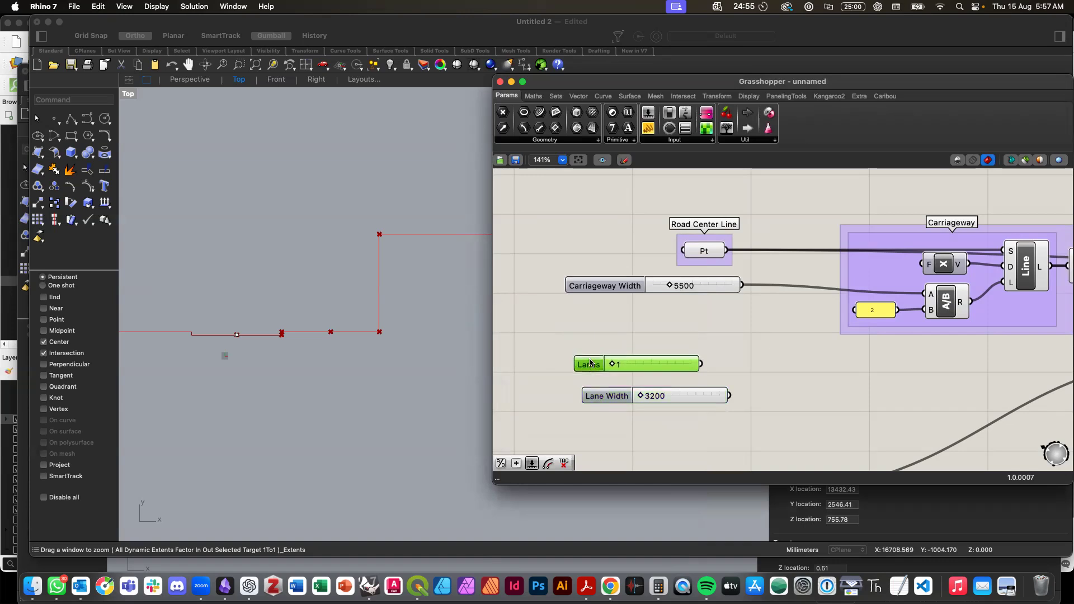
Step: Move the Lane Width slider above the Lanes slider and add a Multiplication component beside them
{"action": "left_click_drag", "start_coordinate": [607, 399], "coordinate": [571, 344]}
{"action": "left_click", "coordinate": [686, 427]}
{"action": "scroll", "coordinate": [685, 427], "scroll_direction": "up", "scroll_amount": 3}
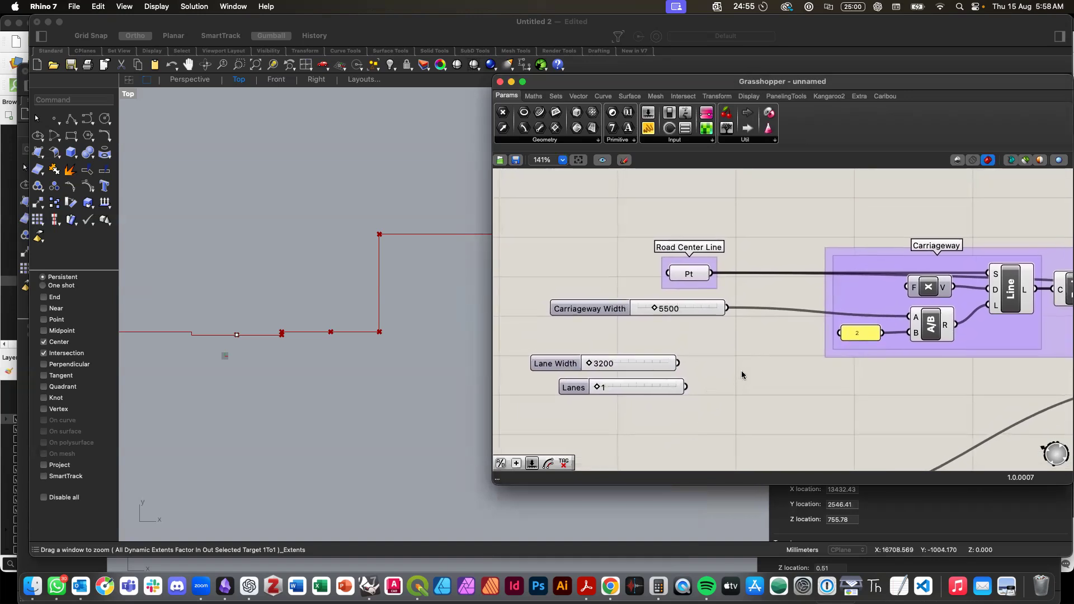
{"action": "scroll", "coordinate": [762, 379], "scroll_direction": "up", "scroll_amount": 1}
{"action": "scroll", "coordinate": [763, 379], "scroll_direction": "up", "scroll_amount": 3}
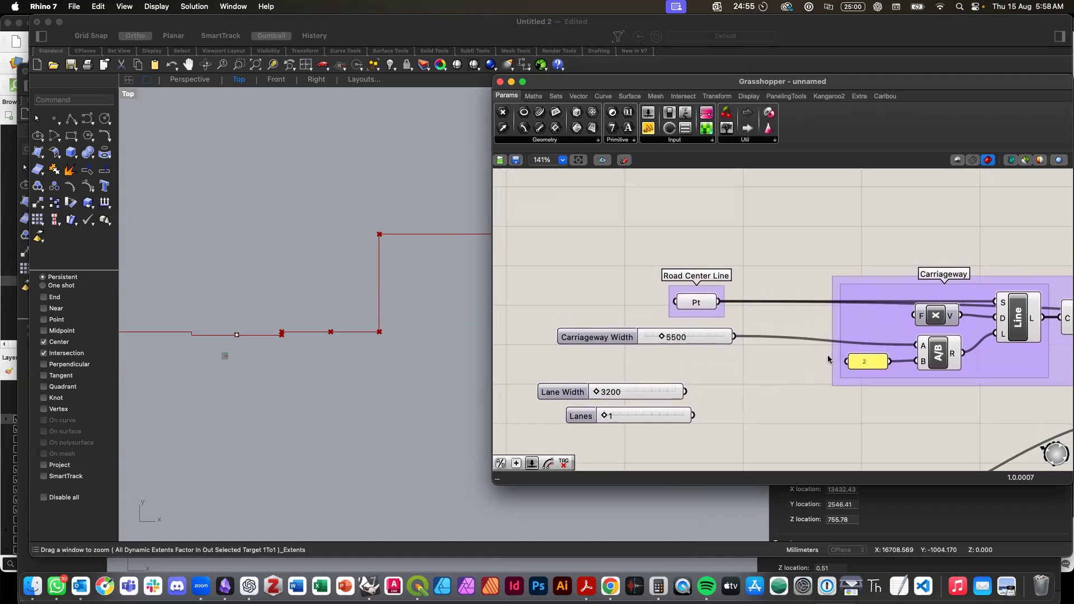
{"action": "scroll", "coordinate": [776, 420], "scroll_direction": "down", "scroll_amount": 3}
{"action": "double_click", "coordinate": [775, 420]}
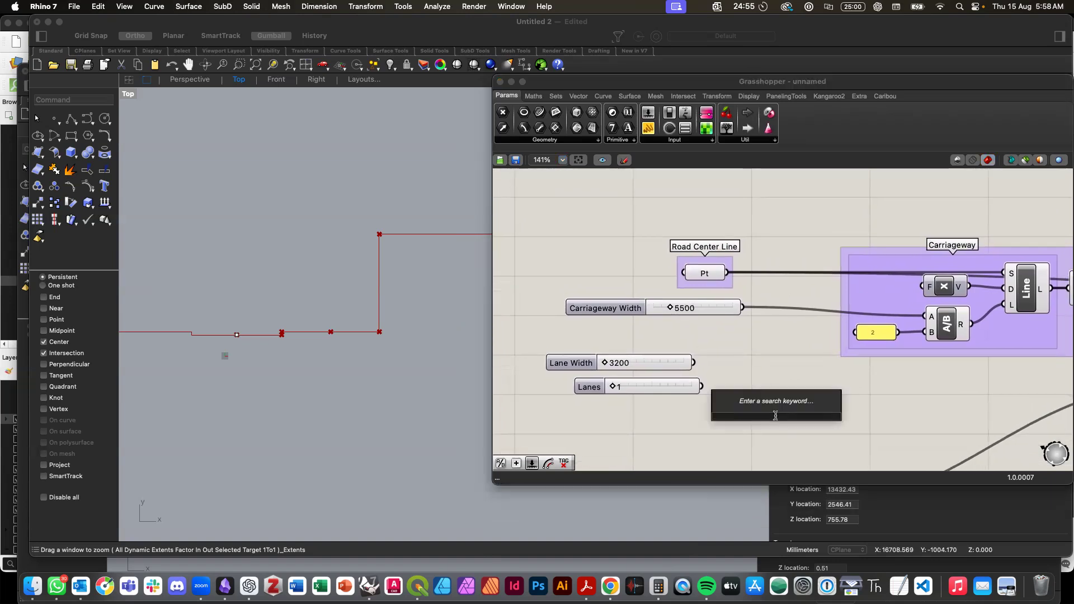
{"action": "type", "text": "mult"}
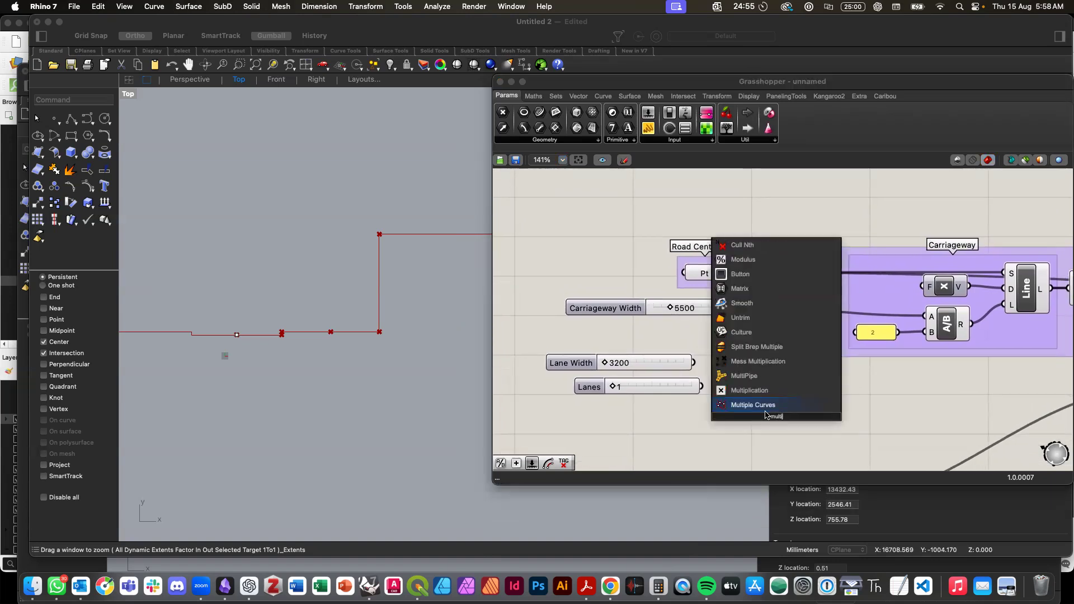
{"action": "left_click", "coordinate": [750, 390]}
Step: Wire Lane Width and Lanes into the Multiplication's A and B inputs, and its result into input A of the Carriageway division
{"action": "left_click_drag", "start_coordinate": [768, 414], "coordinate": [726, 380]}
{"action": "left_click_drag", "start_coordinate": [579, 391], "coordinate": [566, 388]}
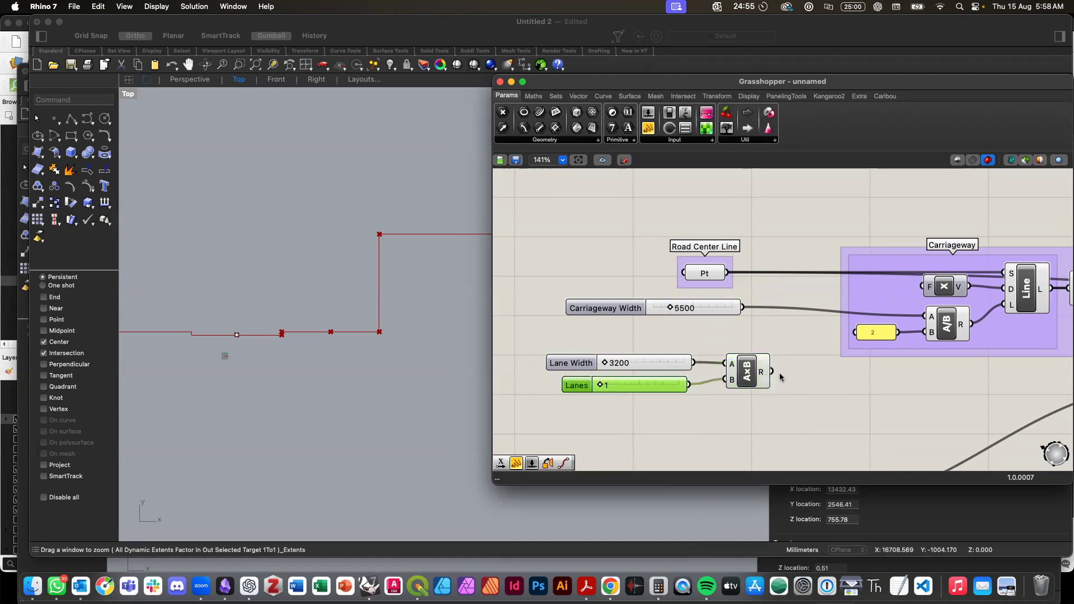
{"action": "left_click_drag", "start_coordinate": [773, 371], "coordinate": [924, 316]}
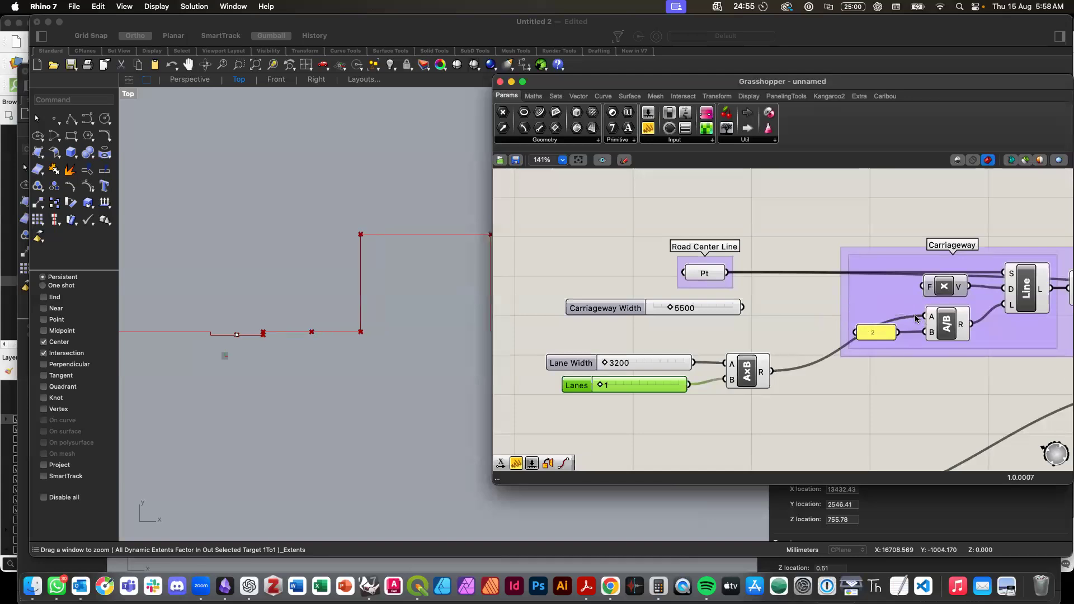
{"action": "left_click", "coordinate": [698, 318]}
{"action": "left_click", "coordinate": [605, 311]}
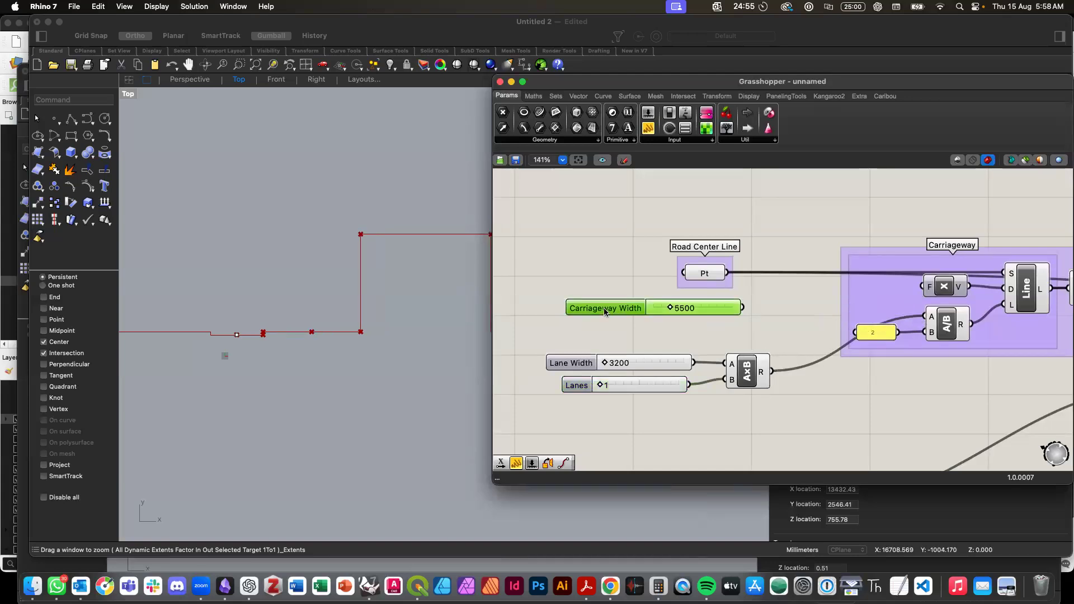
Step: Group the Lane Width and Lanes sliders with the Multiplication component and name the group "Carriageway Width"
{"action": "left_click_drag", "start_coordinate": [530, 334], "coordinate": [808, 434]}
{"action": "key", "text": "ctrl+g"}
{"action": "left_click", "coordinate": [734, 447]}
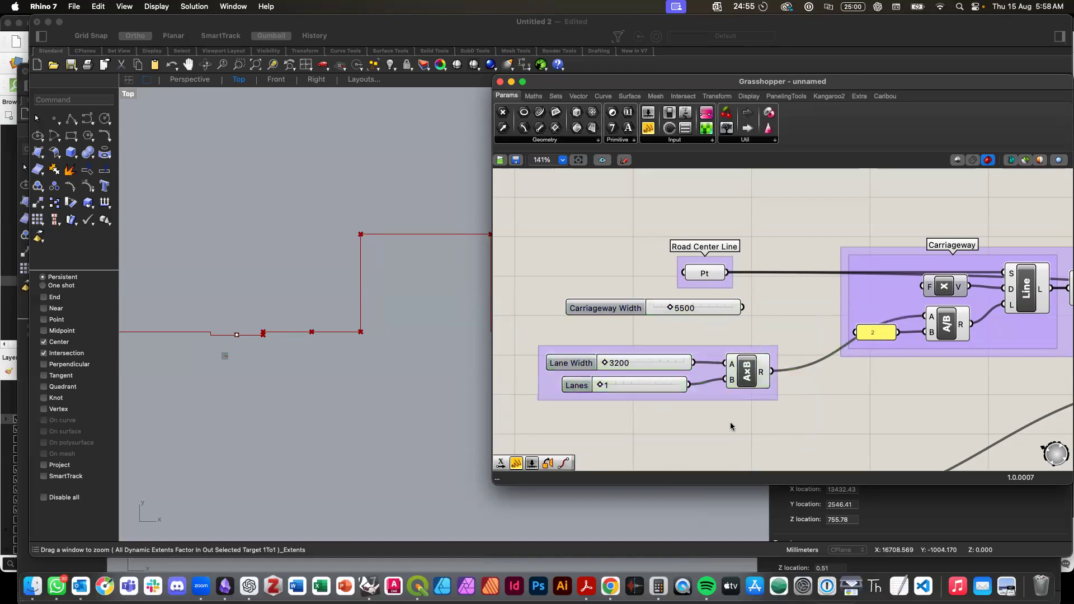
{"action": "right_click", "coordinate": [709, 354]}
{"action": "type", "text": "C"}
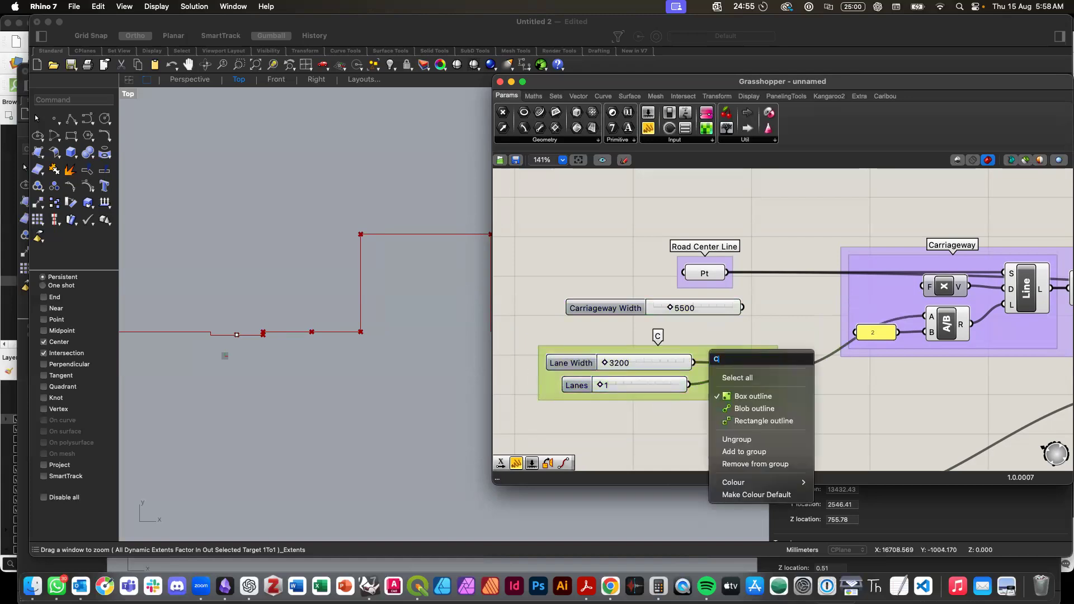
{"action": "type", "text": "arriage"}
{"action": "key", "text": "BackSpace"}
{"action": "type", "text": "wa"}
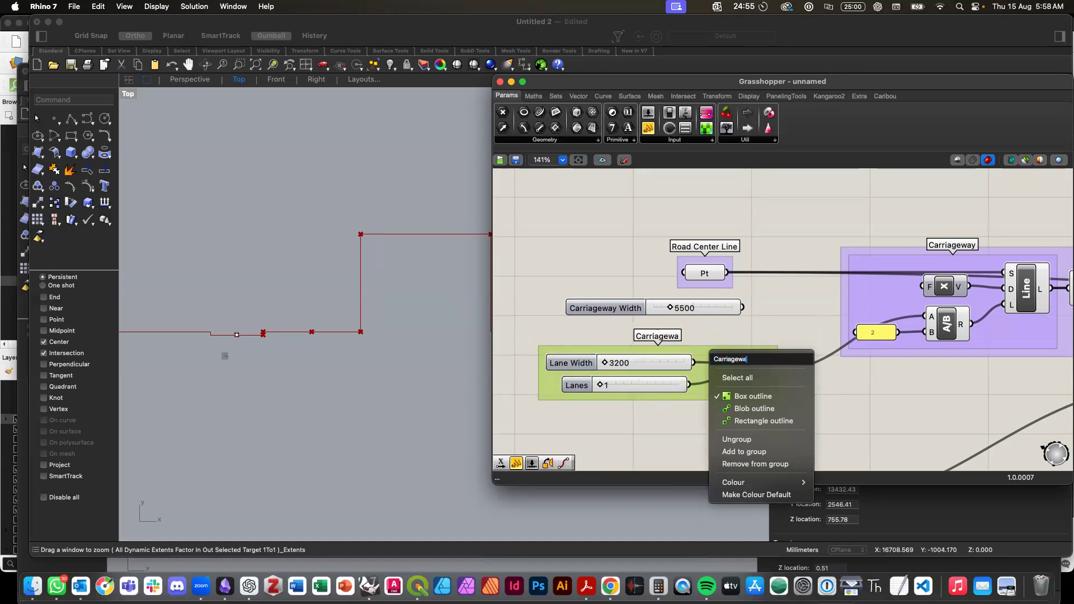
{"action": "type", "text": "y Width"}
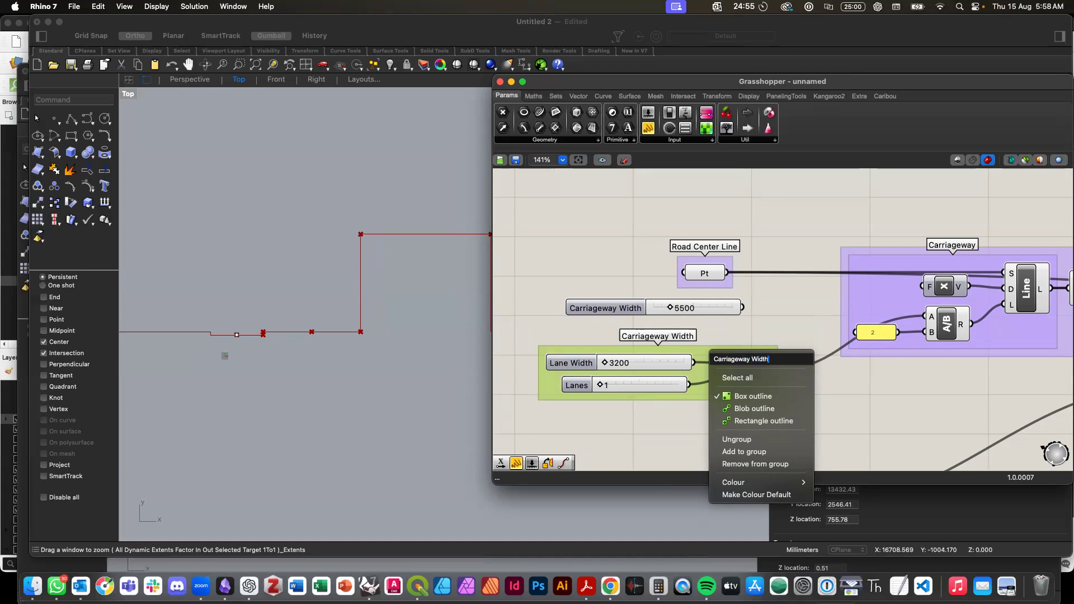
{"action": "key", "text": "Return"}
Step: Delete the disconnected Carriageway Width slider above the new group
{"action": "left_click", "coordinate": [618, 310]}
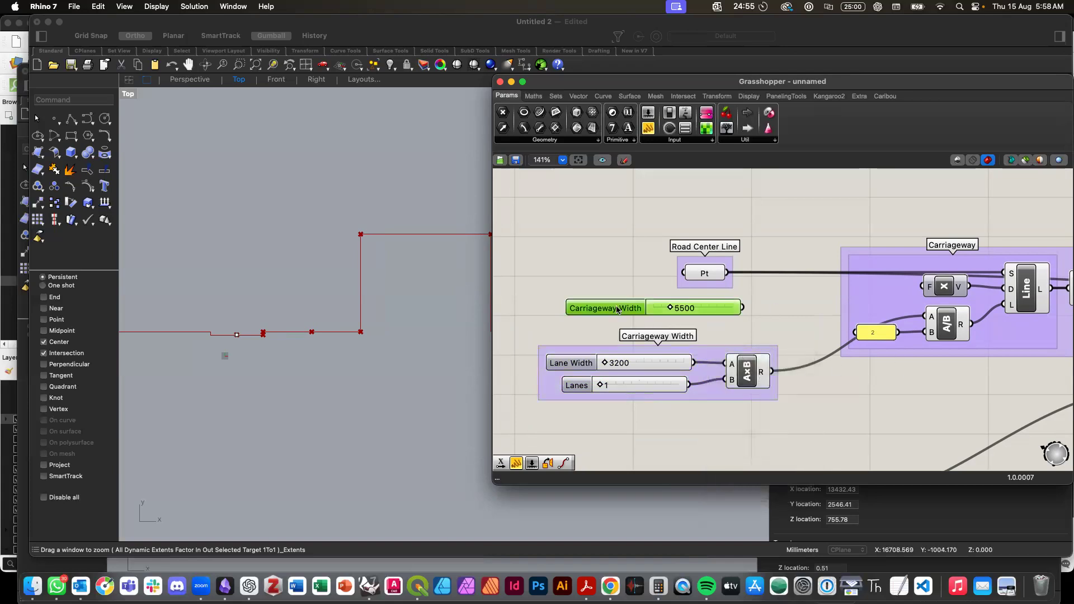
{"action": "key", "text": "Delete"}
{"action": "scroll", "coordinate": [670, 334], "scroll_direction": "right", "scroll_amount": 3}
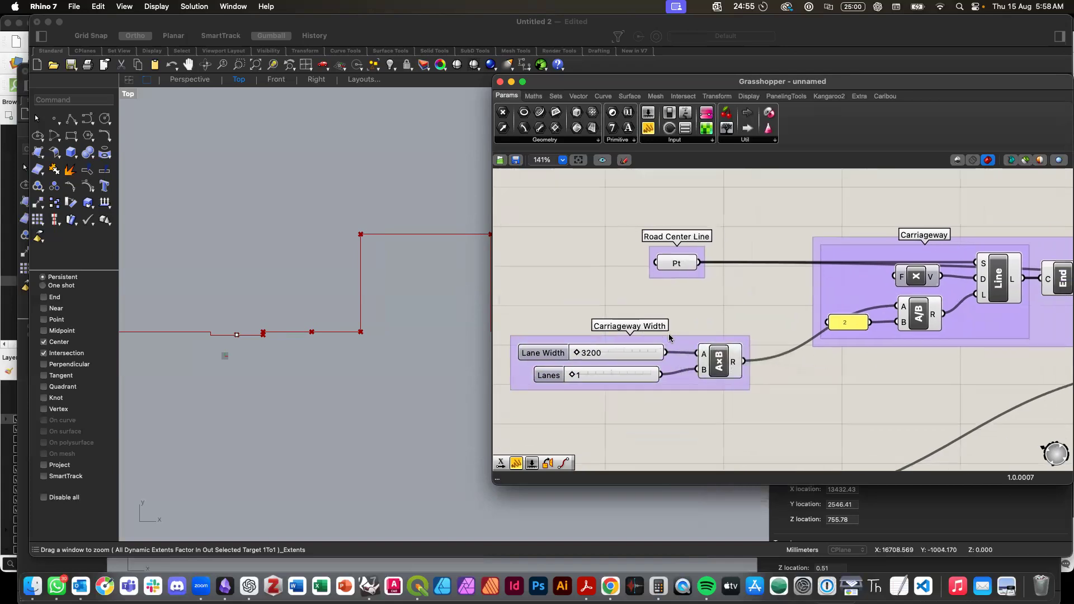
Step: Test the Lanes slider at 3, set it to 2, and nudge the Carriageway Width group slightly
{"action": "left_click", "coordinate": [672, 384]}
{"action": "scroll", "coordinate": [653, 381], "scroll_direction": "left", "scroll_amount": 3}
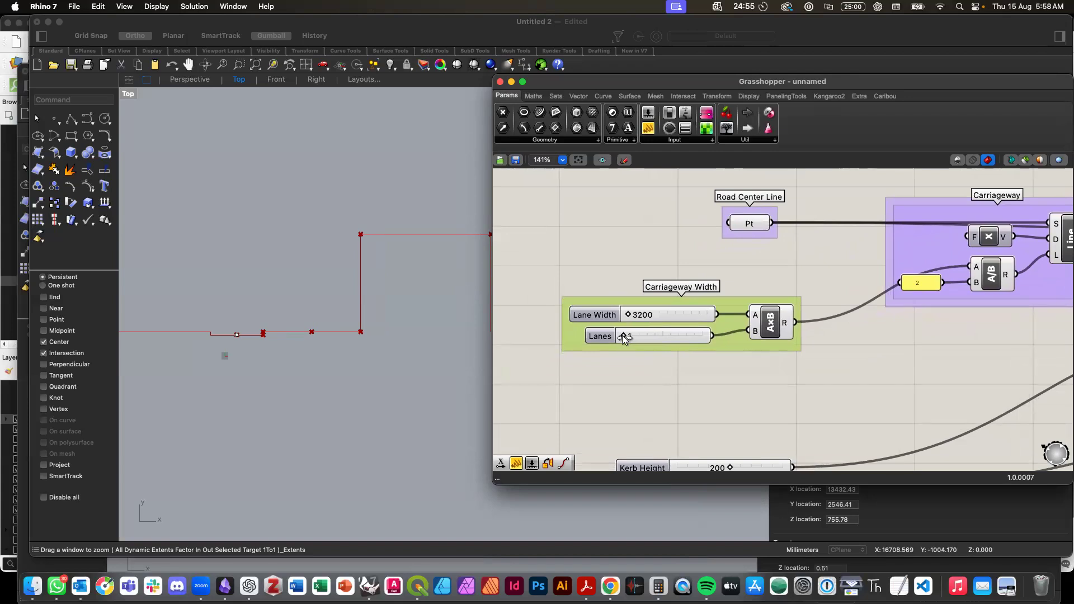
{"action": "left_click_drag", "start_coordinate": [624, 334], "coordinate": [643, 334]}
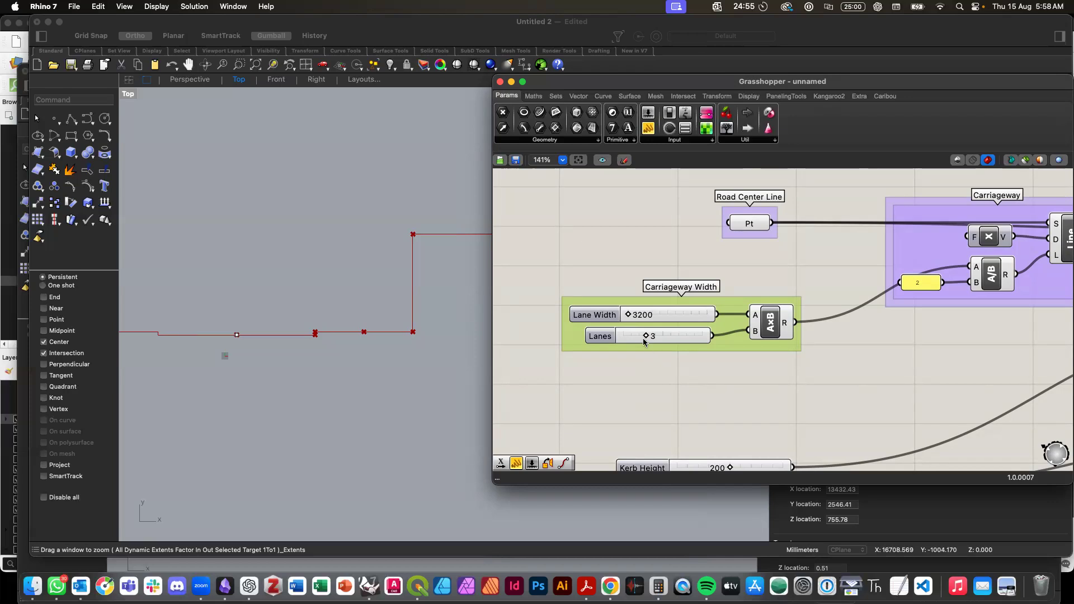
{"action": "left_click_drag", "start_coordinate": [645, 335], "coordinate": [638, 335]}
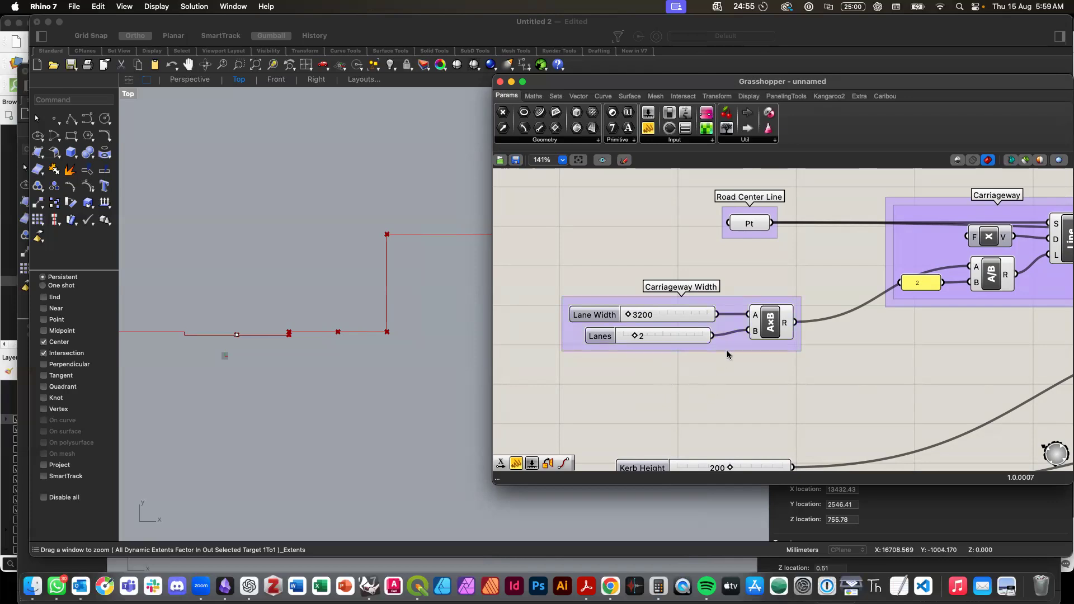
{"action": "left_click_drag", "start_coordinate": [726, 345], "coordinate": [736, 333]}
Step: Move the Kerb Height slider up to sit just below the Carriageway Width group
{"action": "scroll", "coordinate": [736, 334], "scroll_direction": "down", "scroll_amount": 5}
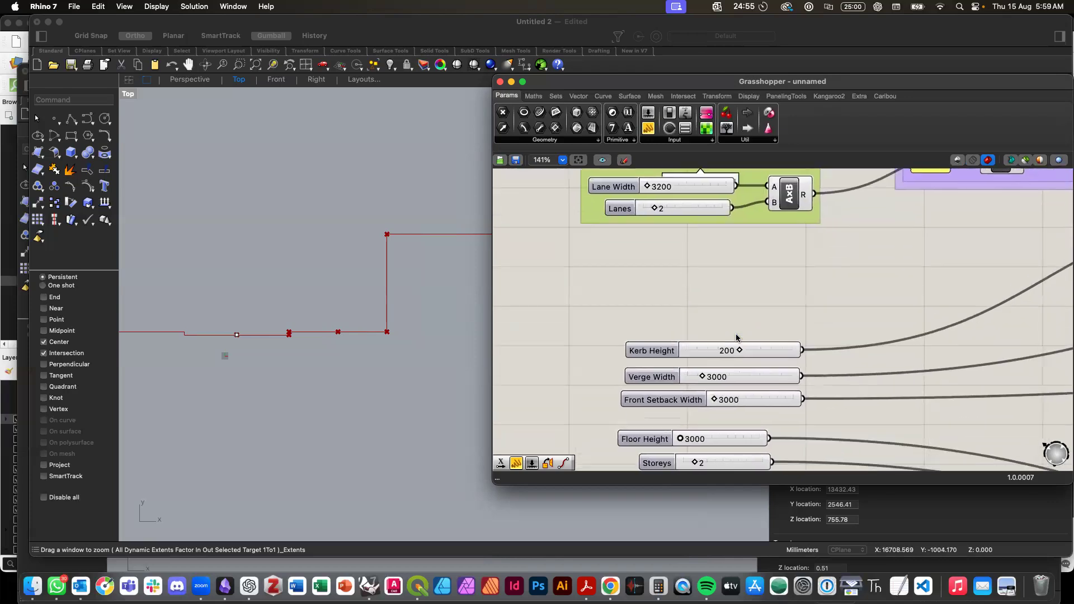
{"action": "scroll", "coordinate": [736, 337], "scroll_direction": "up", "scroll_amount": 2}
{"action": "left_click_drag", "start_coordinate": [644, 392], "coordinate": [656, 300]}
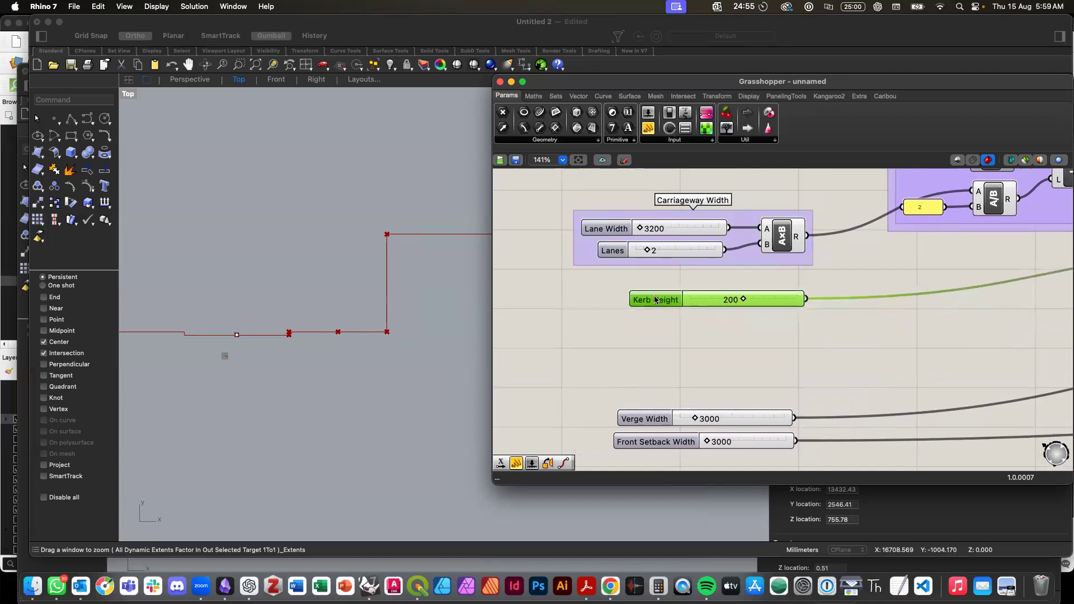
Step: Move the Front Setback Width slider down towards Floor Height and the Length slider up close beneath Storeys
{"action": "scroll", "coordinate": [656, 300], "scroll_direction": "down", "scroll_amount": 6}
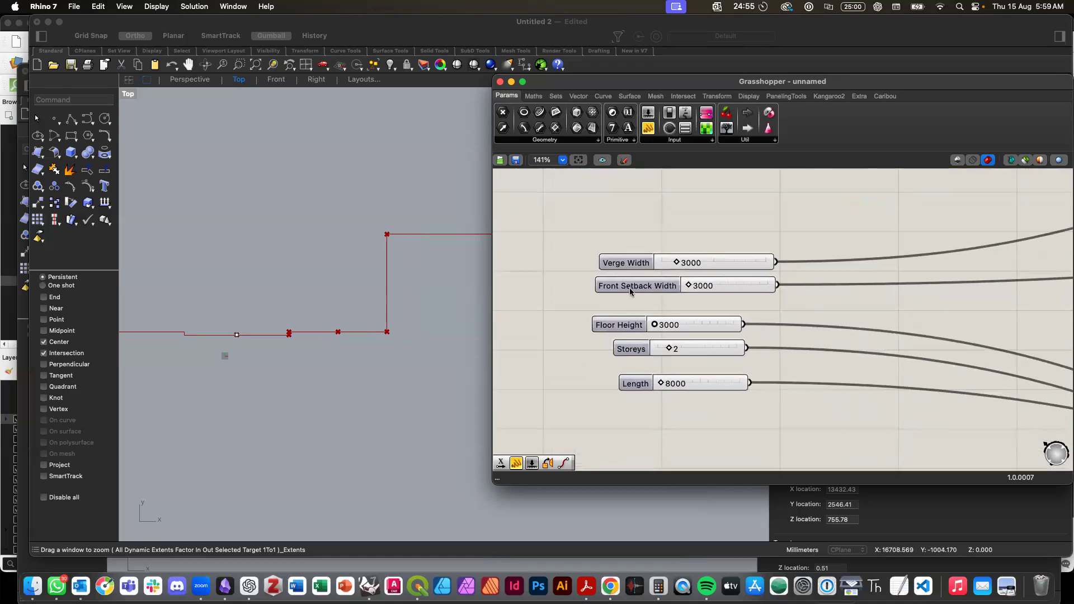
{"action": "left_click", "coordinate": [629, 288]}
{"action": "mouse_move", "coordinate": [634, 289]}
{"action": "left_mouse_down"}
{"action": "mouse_move", "coordinate": [637, 307]}
{"action": "mouse_move", "coordinate": [628, 304]}
{"action": "left_mouse_up"}
{"action": "scroll", "coordinate": [628, 304], "scroll_direction": "up", "scroll_amount": 2}
{"action": "scroll", "coordinate": [627, 304], "scroll_direction": "down", "scroll_amount": 1}
{"action": "left_click_drag", "start_coordinate": [639, 437], "coordinate": [642, 414]}
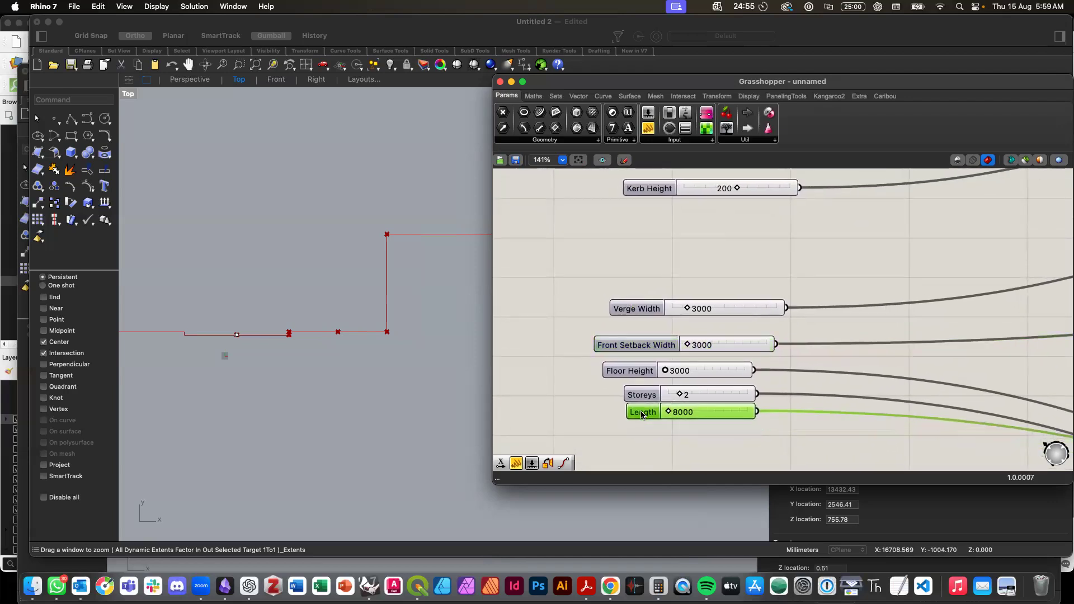
Step: Move the Verge Width slider up below Kerb Height, leaving free space above Front Setback Width
{"action": "scroll", "coordinate": [642, 305], "scroll_direction": "up", "scroll_amount": 1}
{"action": "left_click_drag", "start_coordinate": [621, 343], "coordinate": [623, 250]}
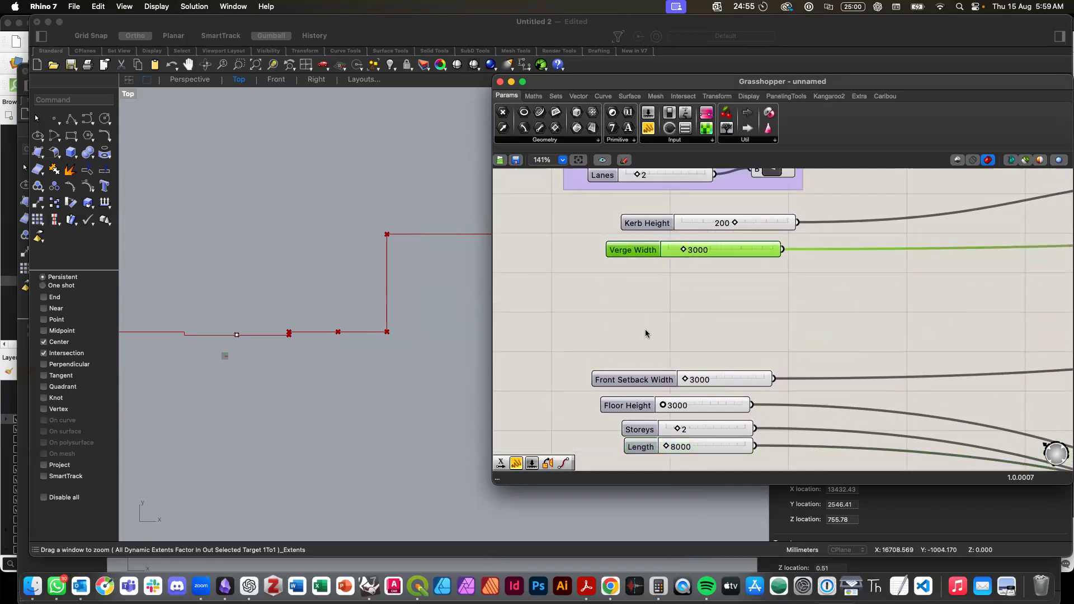
{"action": "left_click_drag", "start_coordinate": [636, 252], "coordinate": [636, 286]}
{"action": "scroll", "coordinate": [643, 277], "scroll_direction": "up", "scroll_amount": 3}
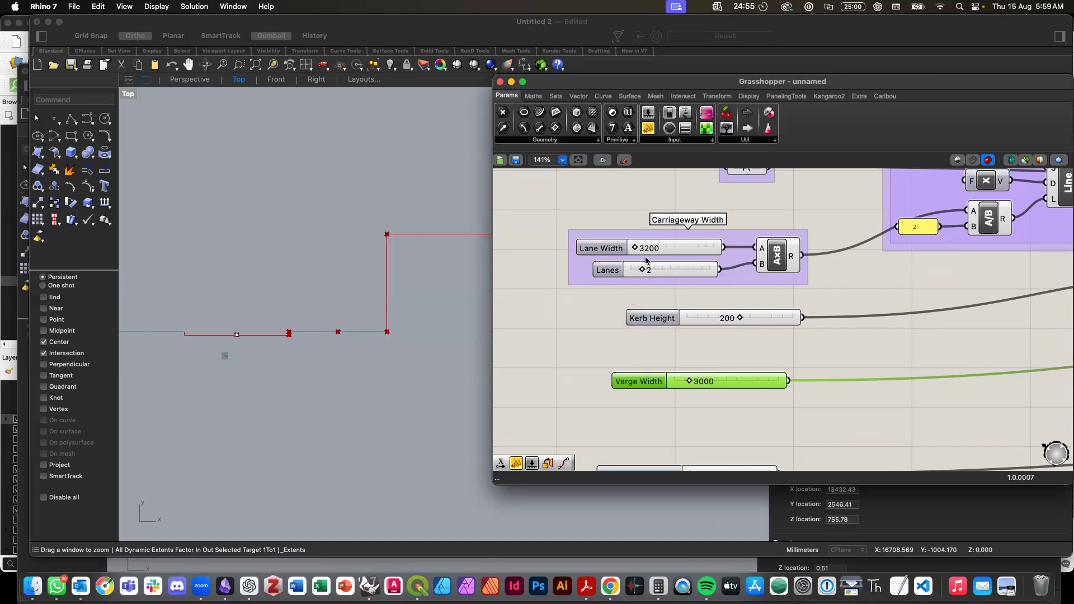
{"action": "scroll", "coordinate": [616, 269], "scroll_direction": "down", "scroll_amount": 3}
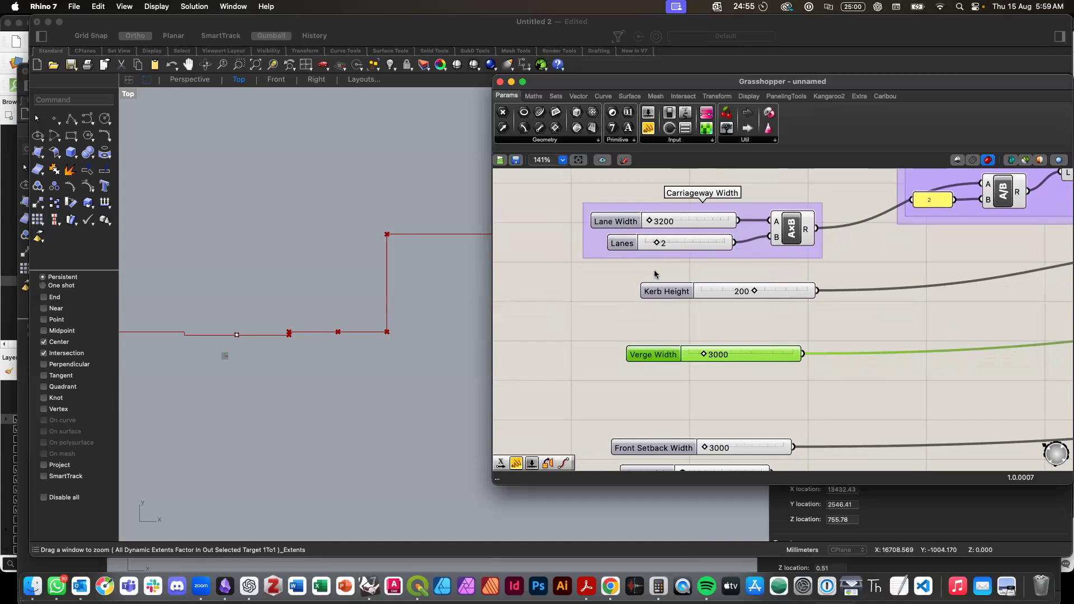
{"action": "scroll", "coordinate": [656, 302], "scroll_direction": "down", "scroll_amount": 2}
{"action": "left_click_drag", "start_coordinate": [658, 332], "coordinate": [649, 312]}
Step: Add a number slider in the free space directly below the Verge Width slider
{"action": "left_click", "coordinate": [684, 347]}
{"action": "double_click", "coordinate": [694, 361]}
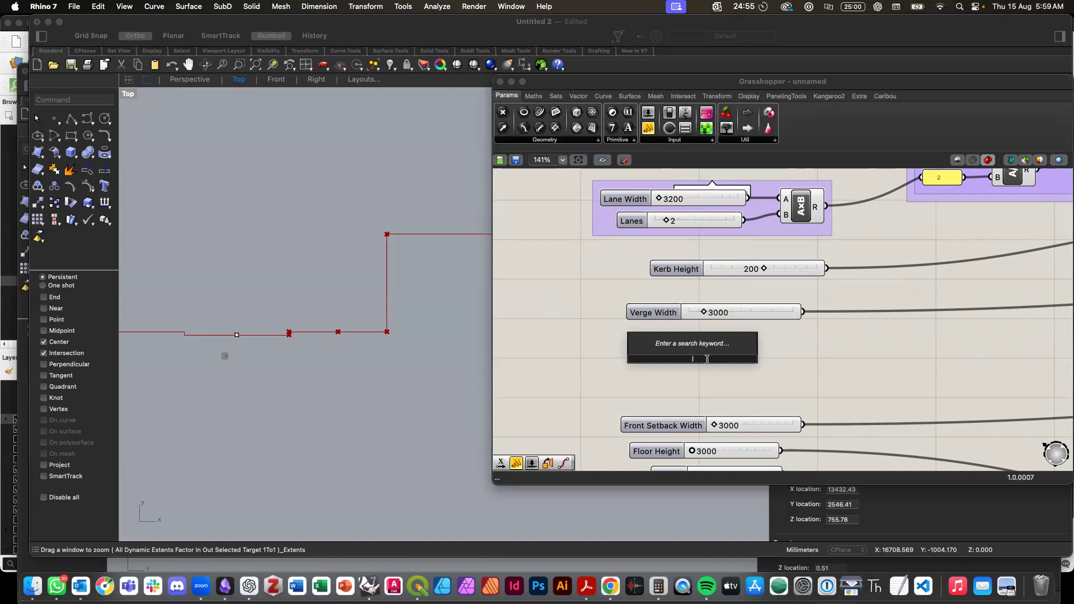
{"action": "key", "text": "Escape"}
{"action": "left_click_drag", "start_coordinate": [649, 116], "coordinate": [653, 334]}
Step: Name the new slider below Verge Width "Nature Strip"
{"action": "double_click", "coordinate": [620, 335]}
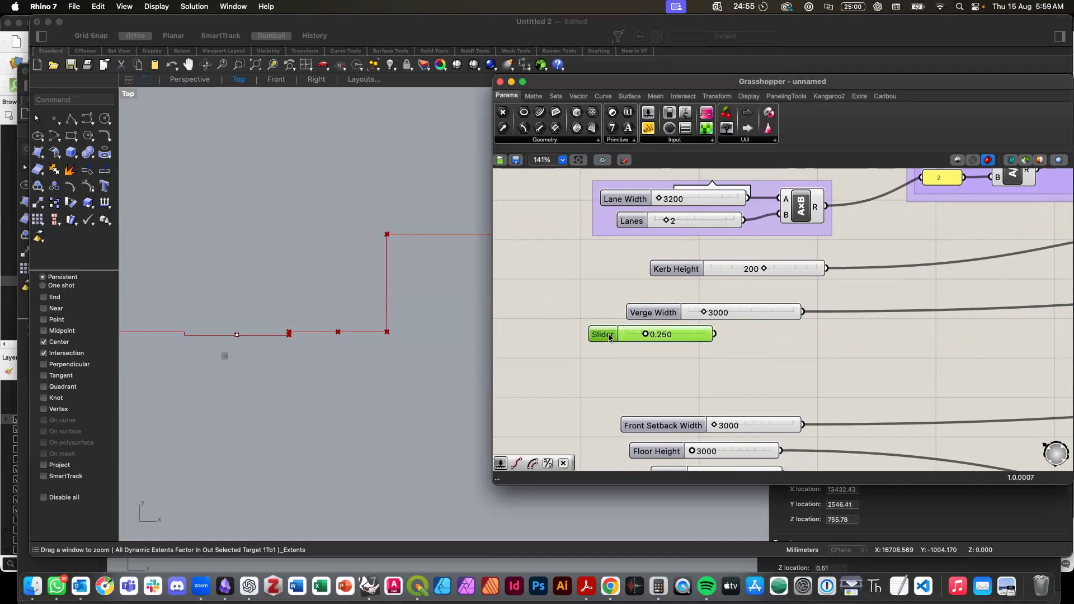
{"action": "left_click", "coordinate": [603, 237]}
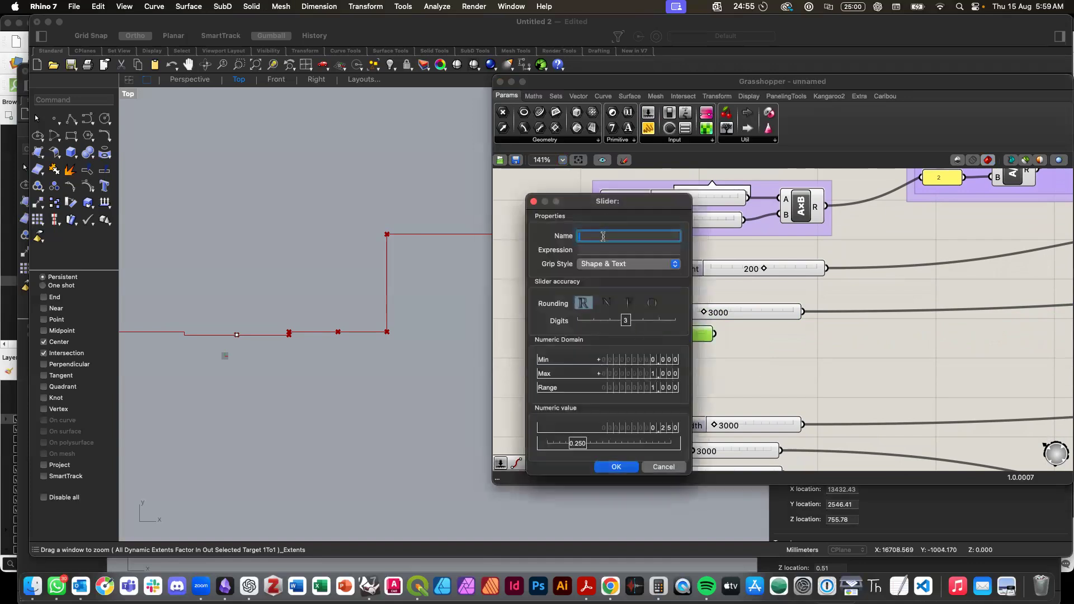
{"action": "type", "text": "Natire"}
{"action": "key", "text": "BackSpace"}
{"action": "key", "text": "BackSpace"}
{"action": "key", "text": "BackSpace"}
{"action": "type", "text": "u"}
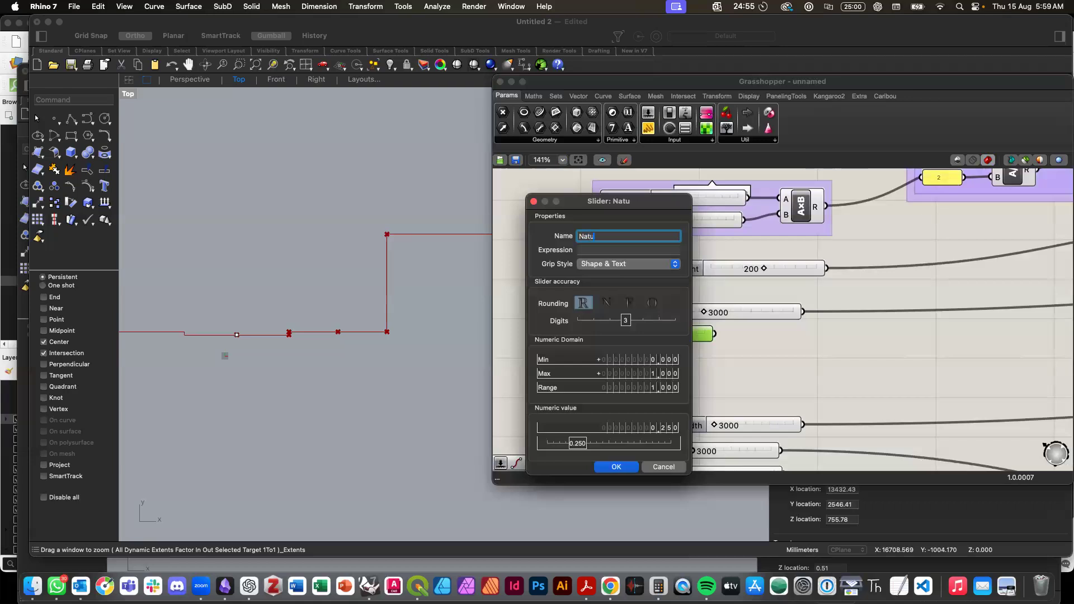
{"action": "type", "text": "re Strip"}
{"action": "left_click", "coordinate": [617, 466]}
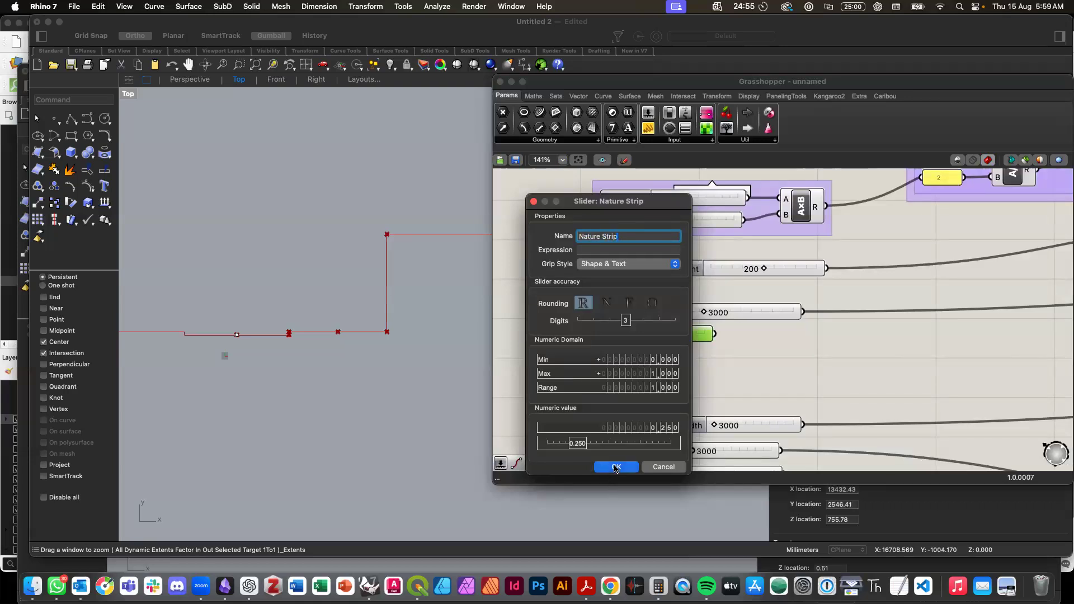
Step: Set the Nature Strip slider to 0 decimal digits with a range of 0 to 10000, and align it under Verge Width
{"action": "double_click", "coordinate": [625, 336]}
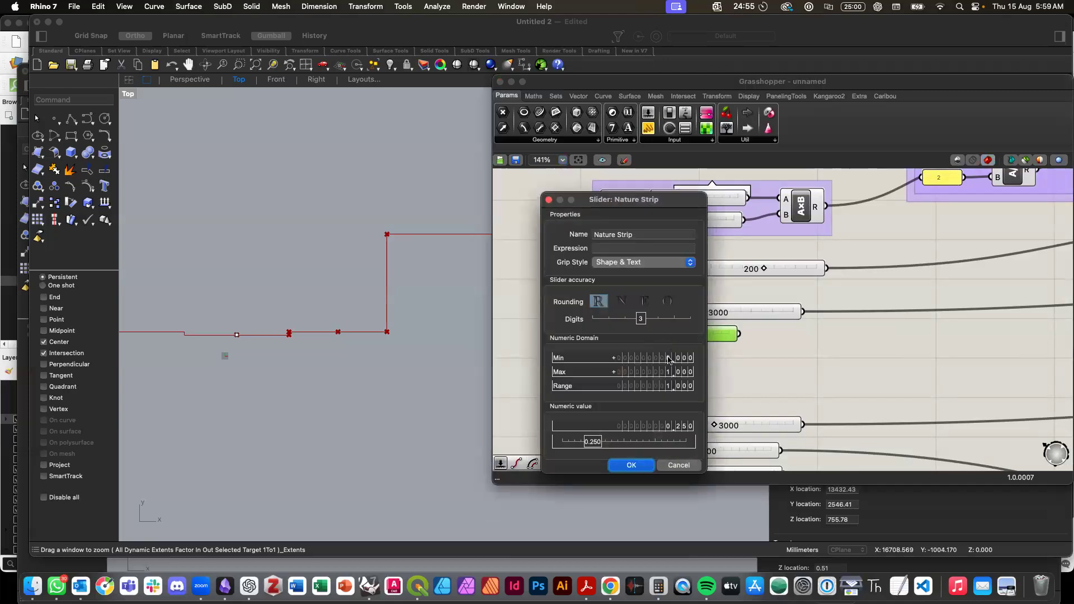
{"action": "double_click", "coordinate": [668, 358]}
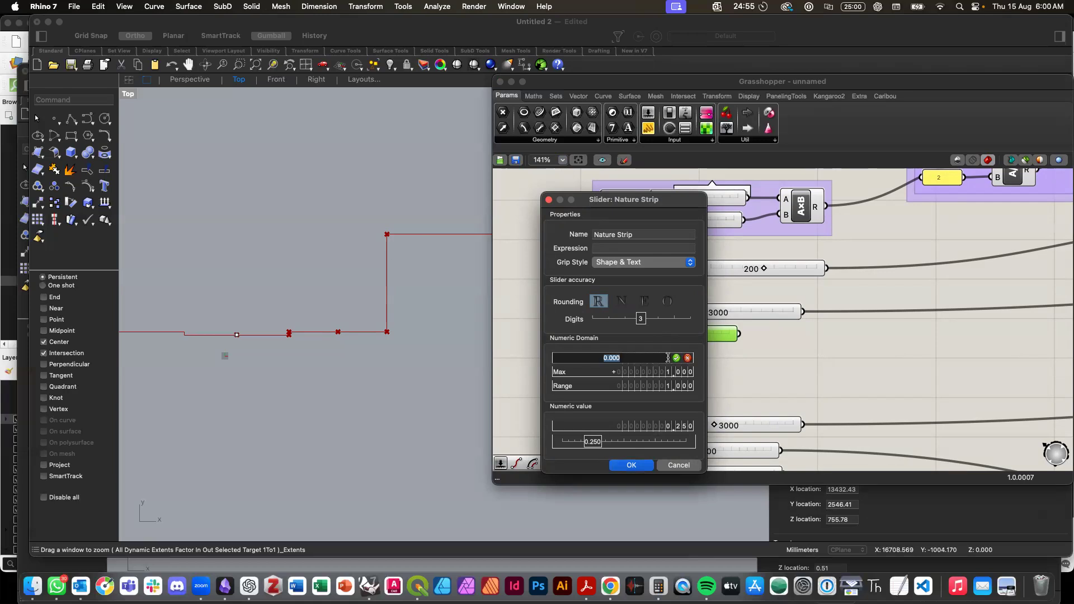
{"action": "type", "text": "0"}
{"action": "left_click_drag", "start_coordinate": [641, 319], "coordinate": [590, 319]}
{"action": "double_click", "coordinate": [679, 374]}
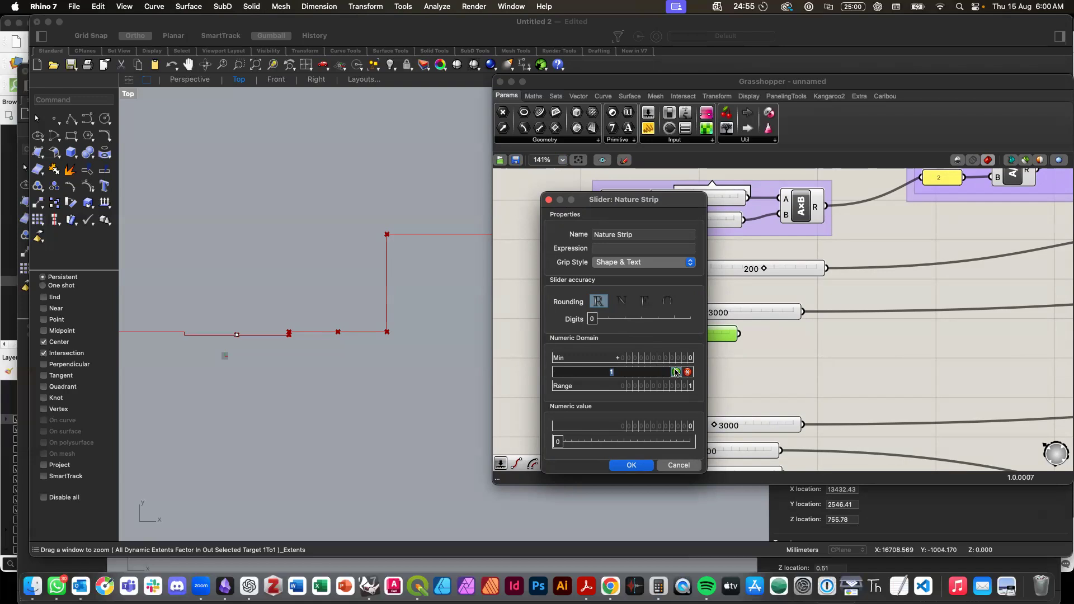
{"action": "type", "text": "10000"}
{"action": "left_click", "coordinate": [632, 466]}
{"action": "left_click", "coordinate": [631, 466]}
{"action": "left_click_drag", "start_coordinate": [625, 339], "coordinate": [671, 341]}
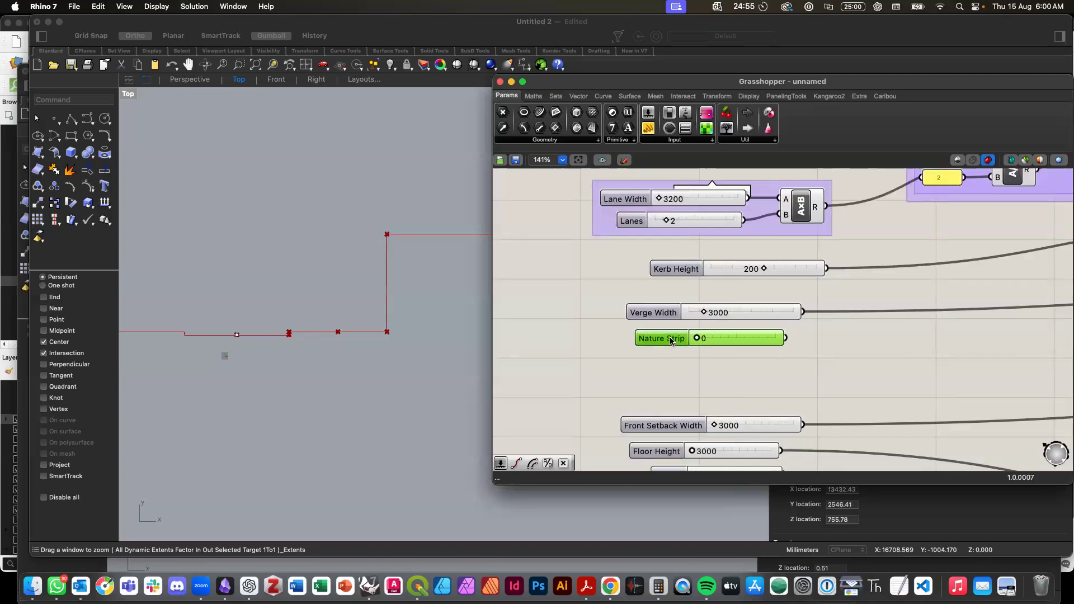
{"action": "double_click", "coordinate": [676, 379]}
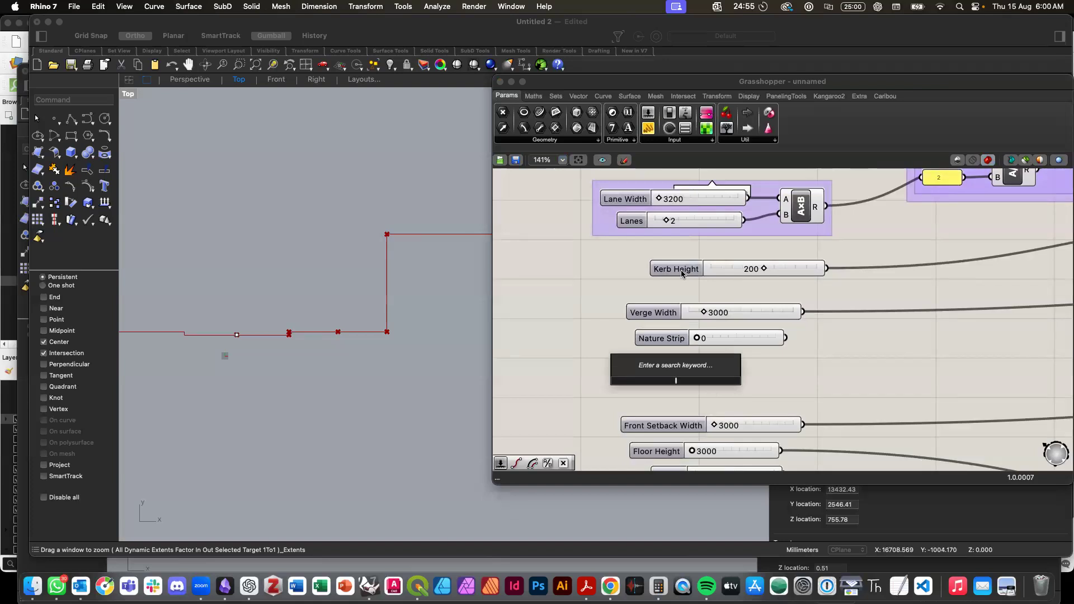
{"action": "type", "text": "Pa"}
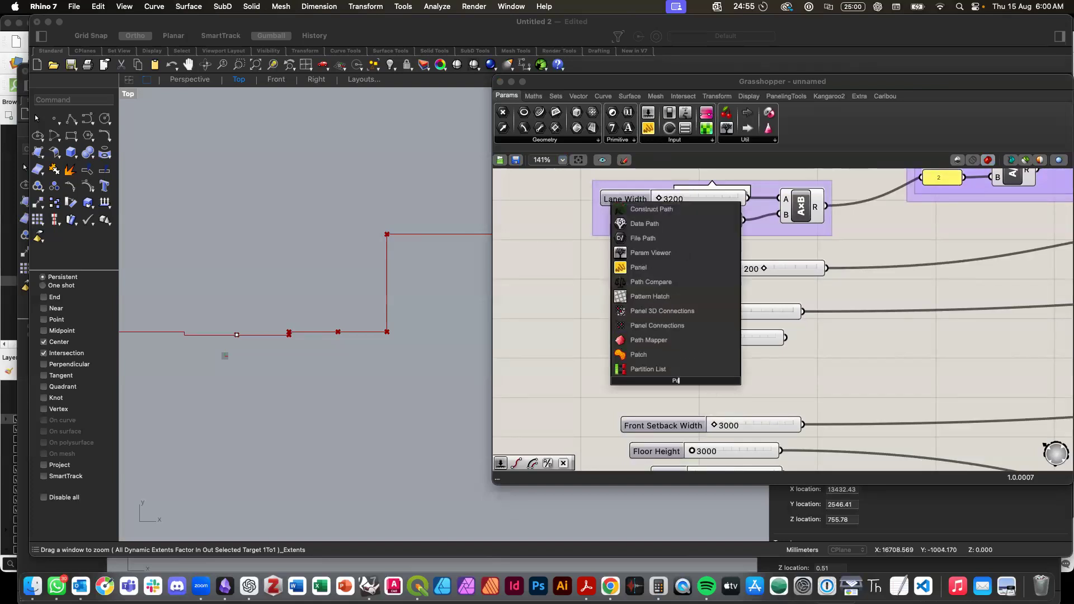
{"action": "type", "text": "thway"}
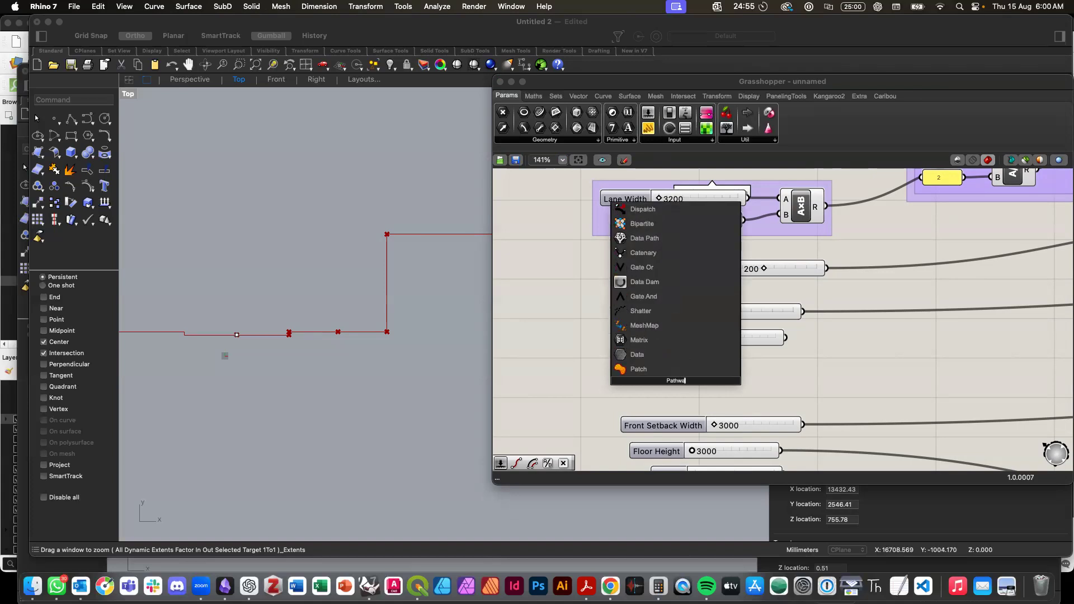
{"action": "key", "text": "BackSpace"}
{"action": "key", "text": "BackSpace"}
{"action": "key", "text": "BackSpace"}
{"action": "key", "text": "BackSpace"}
{"action": "key", "text": "BackSpace"}
{"action": "key", "text": "BackSpace"}
{"action": "key", "text": "BackSpace"}
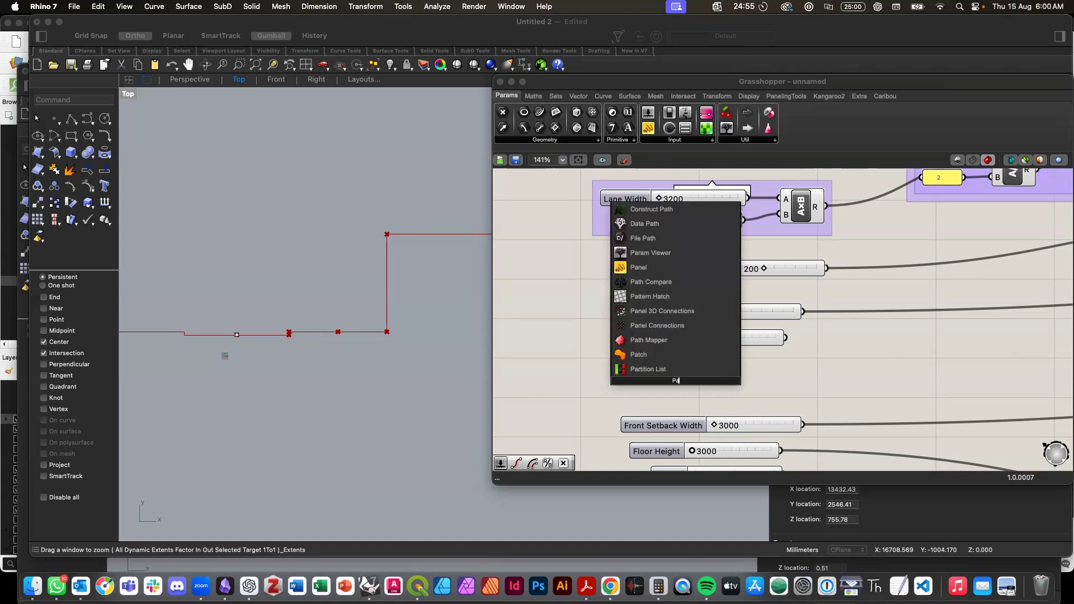
{"action": "type", "text": "Sid"}
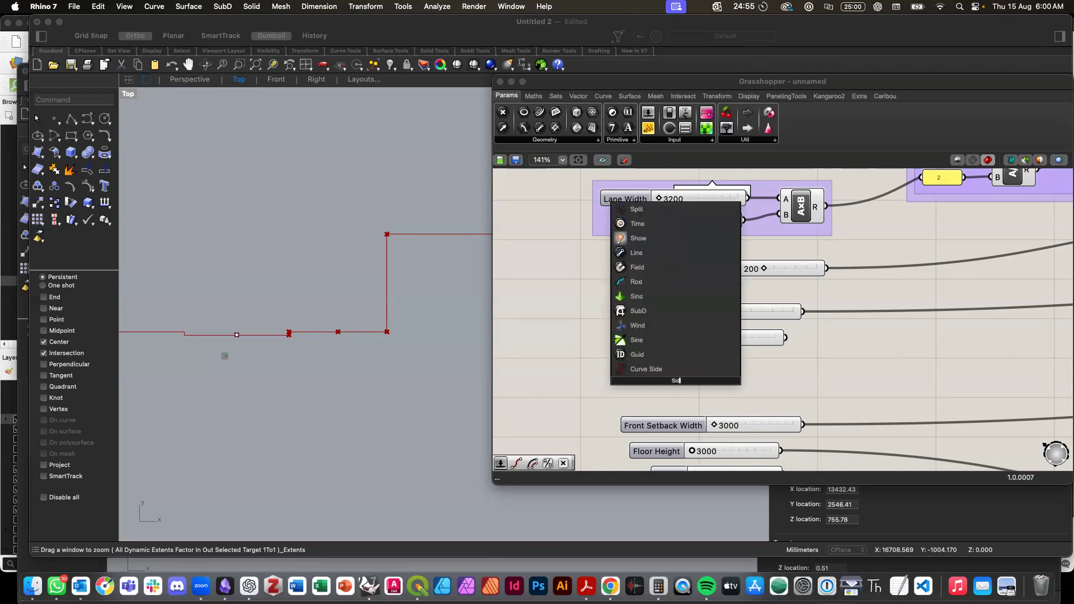
{"action": "type", "text": "ewall"}
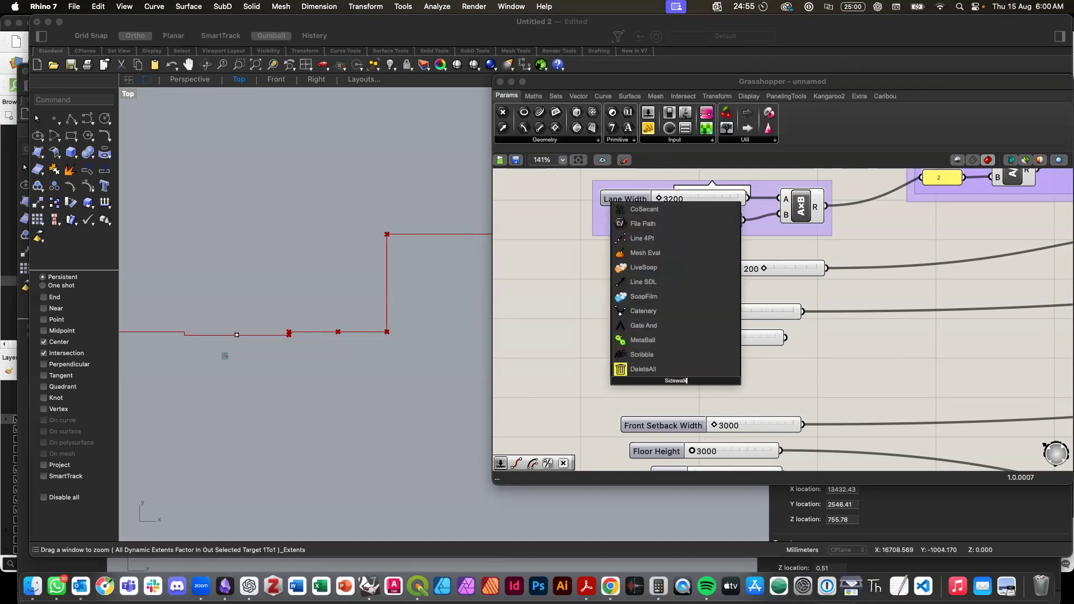
{"action": "key", "text": "Escape"}
Step: Add a number slider in the free space below Nature Strip and name it "Sidewalk"
{"action": "left_click", "coordinate": [649, 112]}
{"action": "left_click", "coordinate": [653, 380]}
{"action": "double_click", "coordinate": [653, 379]}
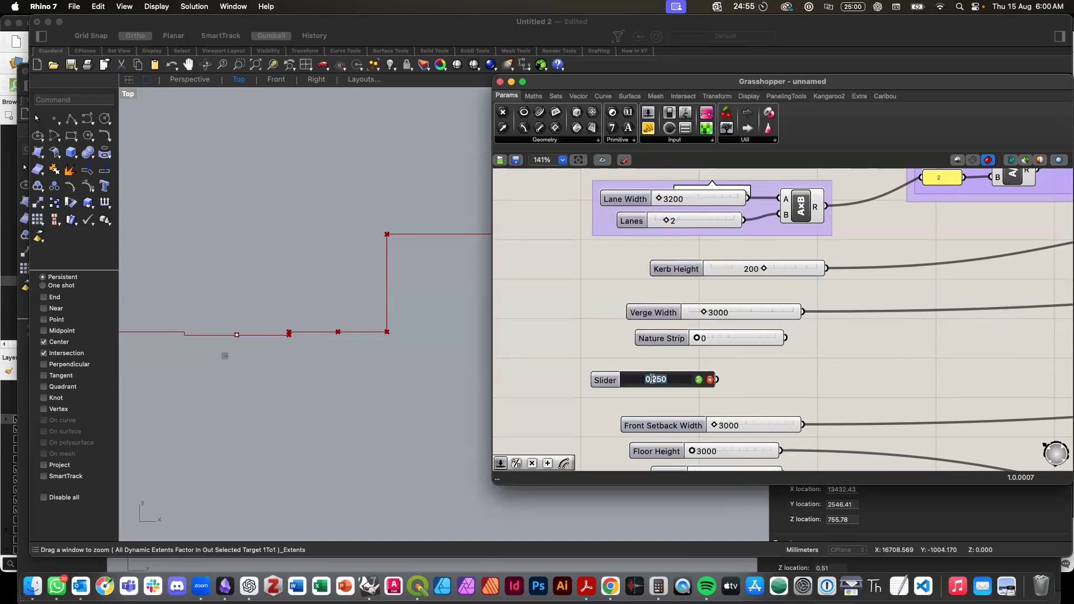
{"action": "double_click", "coordinate": [612, 378]}
{"action": "left_click", "coordinate": [607, 281]}
{"action": "type", "text": "SideWalk"}
{"action": "key", "text": "BackSpace"}
{"action": "key", "text": "BackSpace"}
{"action": "key", "text": "BackSpace"}
{"action": "key", "text": "BackSpace"}
{"action": "type", "text": "walk"}
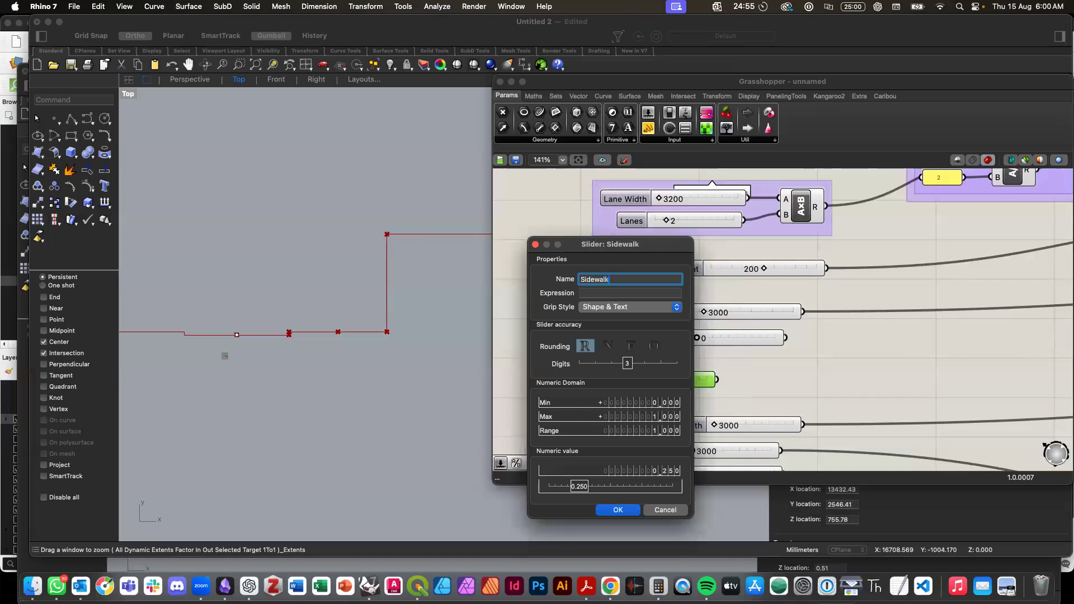
Step: Set the Sidewalk slider to 0 decimal digits with a range of 1000 to 8000, and place it directly under Nature Strip
{"action": "left_click", "coordinate": [622, 365]}
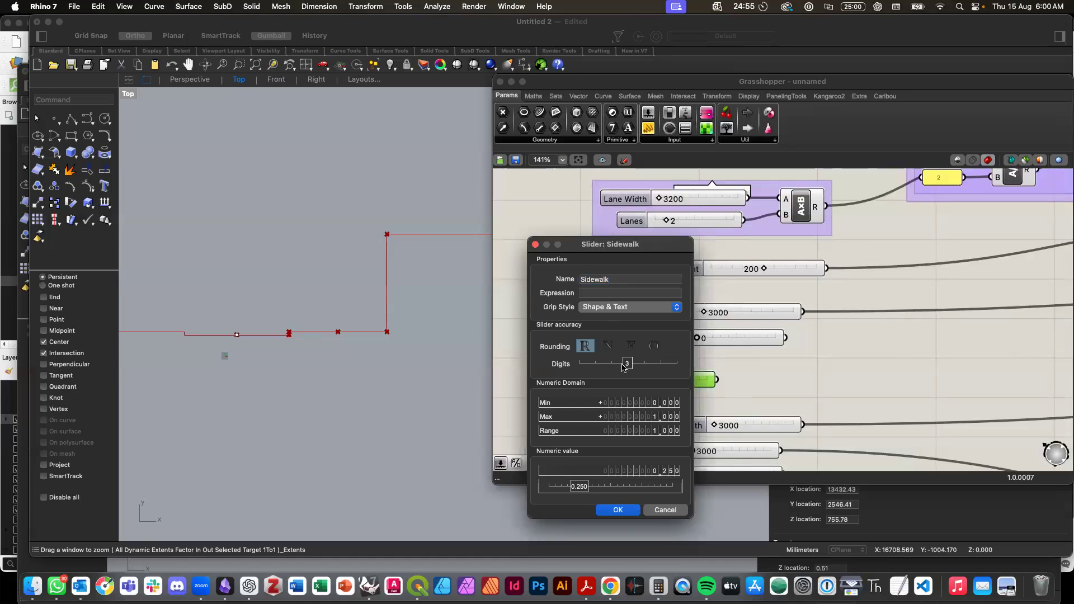
{"action": "left_click_drag", "start_coordinate": [628, 364], "coordinate": [580, 364]}
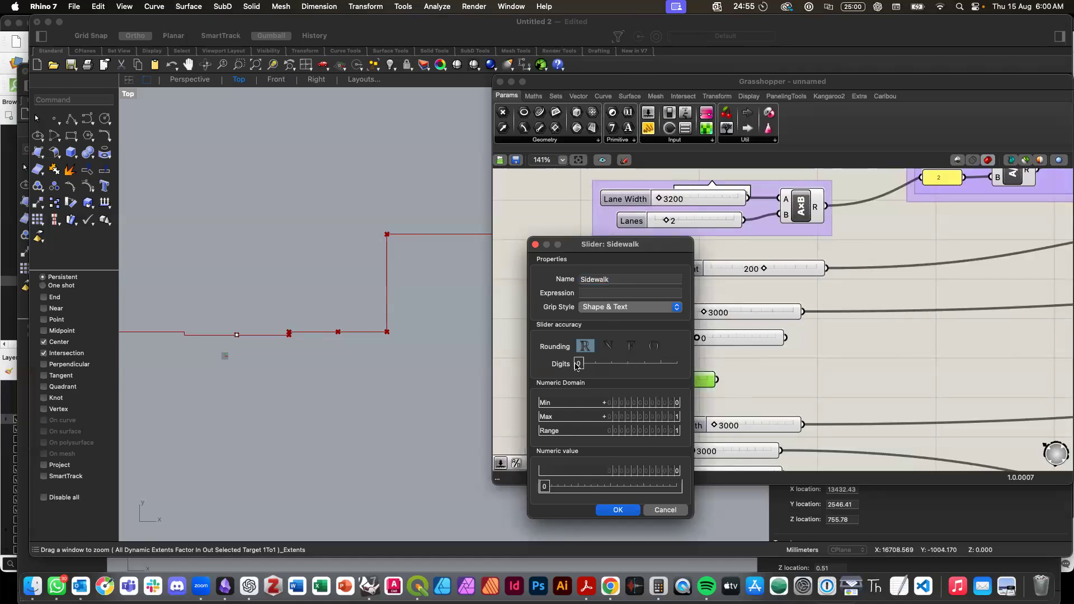
{"action": "double_click", "coordinate": [649, 404]}
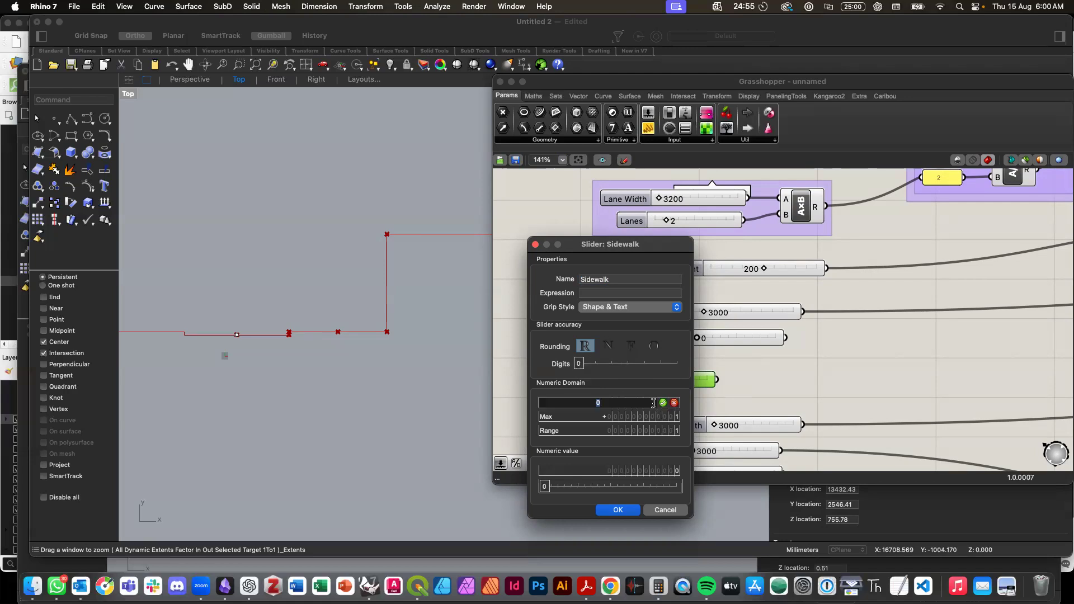
{"action": "type", "text": "1000"}
{"action": "left_click", "coordinate": [663, 403]}
{"action": "double_click", "coordinate": [655, 415]}
{"action": "type", "text": "8000"}
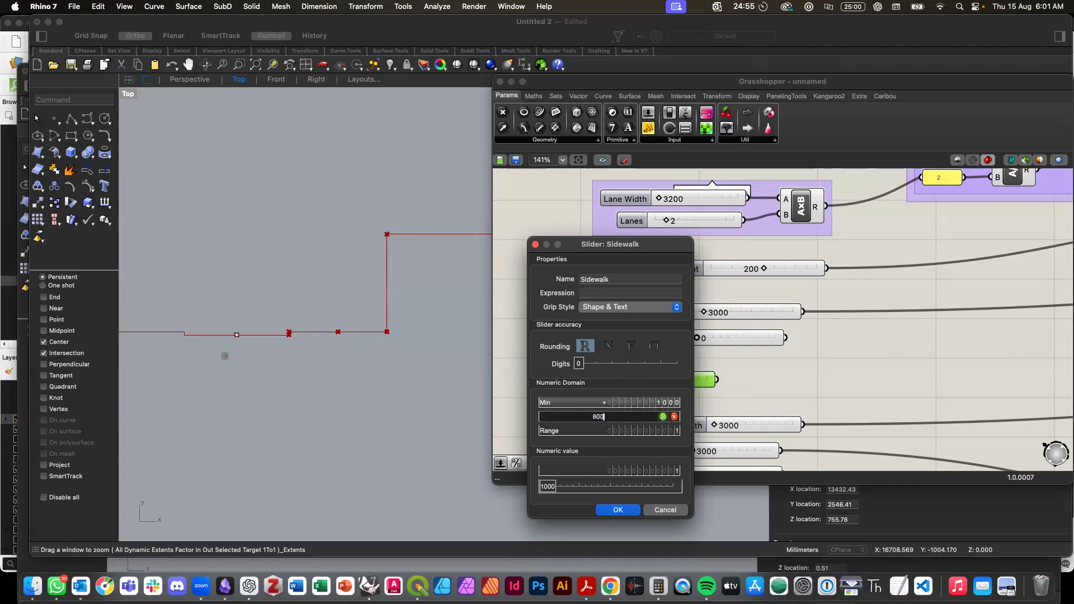
{"action": "left_click", "coordinate": [663, 417]}
{"action": "left_click", "coordinate": [619, 511]}
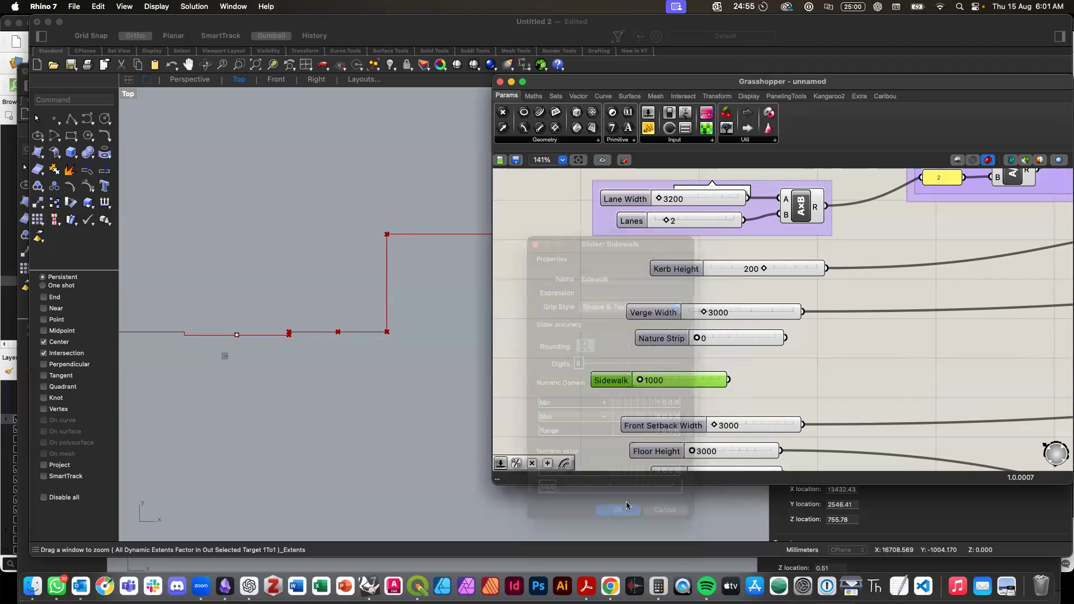
{"action": "left_click_drag", "start_coordinate": [624, 384], "coordinate": [671, 362]}
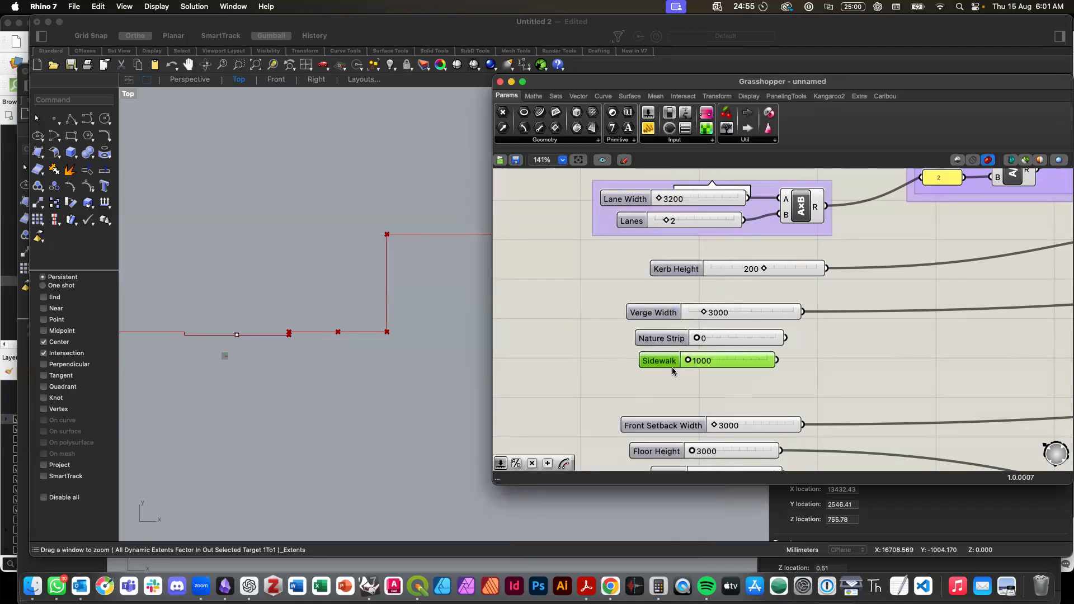
{"action": "scroll", "coordinate": [673, 367], "scroll_direction": "down", "scroll_amount": 1}
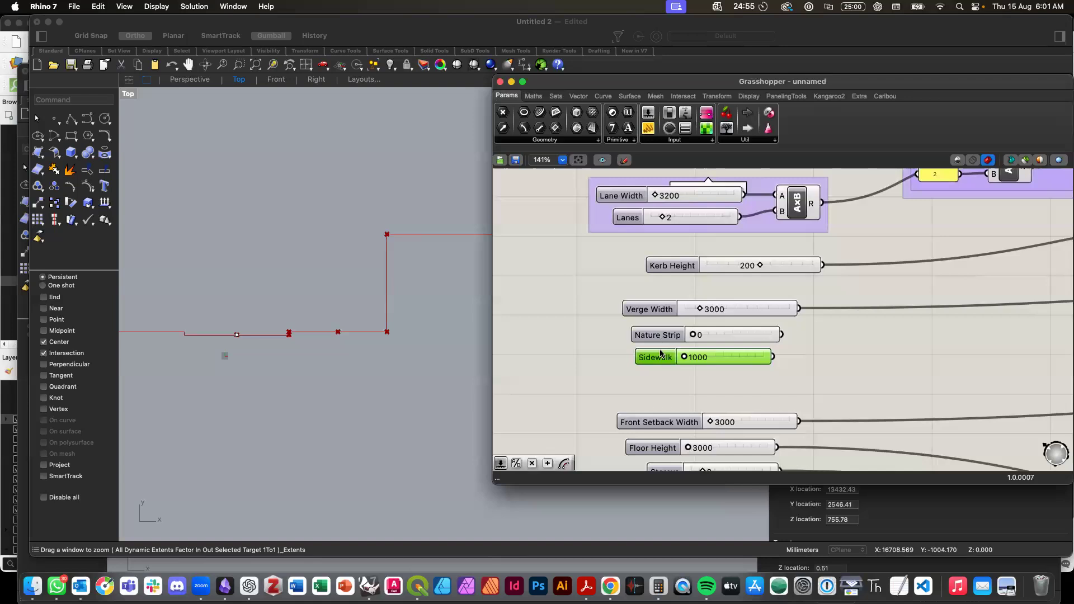
Step: Shift the Sidewalk and Nature Strip sliders down and the Verge Width slider up to leave a gap between them
{"action": "left_click_drag", "start_coordinate": [668, 353], "coordinate": [664, 388]}
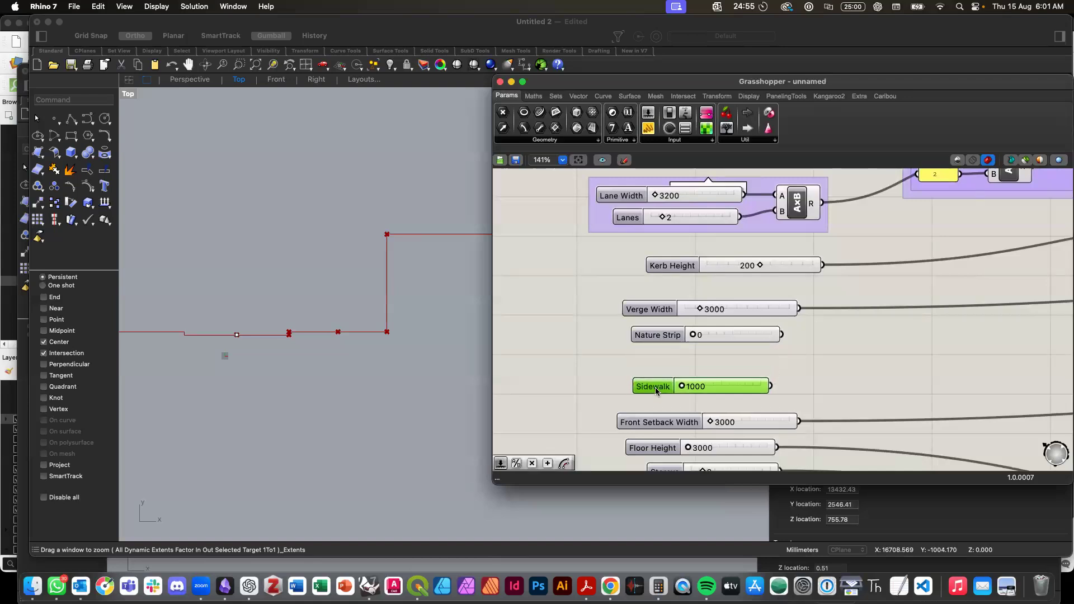
{"action": "left_click", "coordinate": [663, 336]}
{"action": "left_click_drag", "start_coordinate": [662, 349], "coordinate": [663, 363]}
{"action": "left_click_drag", "start_coordinate": [662, 306], "coordinate": [662, 294]}
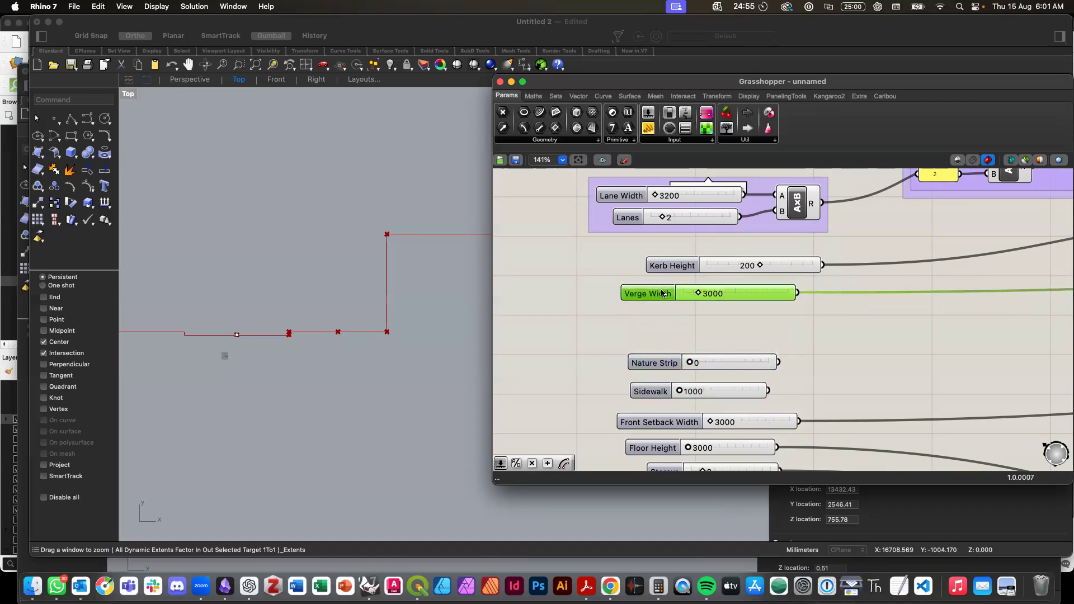
Step: Check where Verge Width feeds the Verge group, and stack the Nature Strip, Sidewalk and Front Setback Width sliders closer together
{"action": "scroll", "coordinate": [704, 296], "scroll_direction": "right", "scroll_amount": 15}
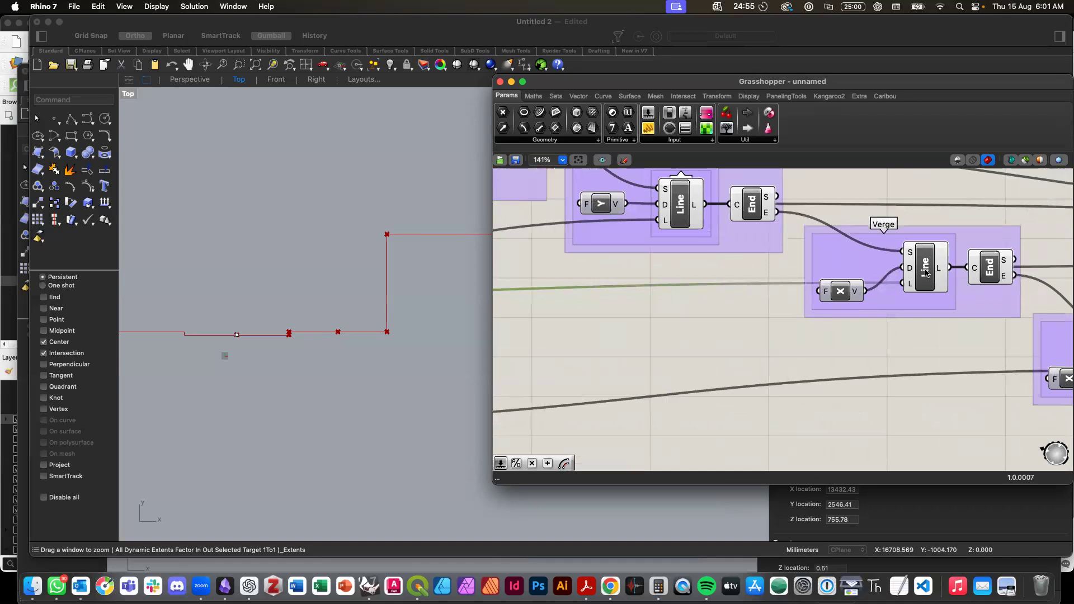
{"action": "scroll", "coordinate": [720, 350], "scroll_direction": "left", "scroll_amount": 15}
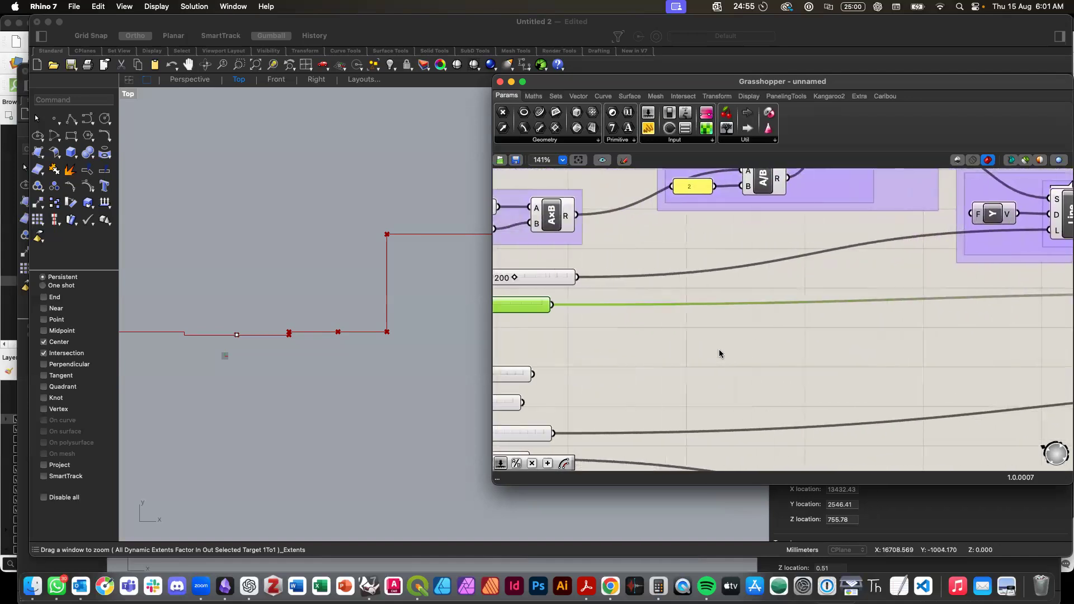
{"action": "scroll", "coordinate": [720, 354], "scroll_direction": "left", "scroll_amount": 5}
{"action": "scroll", "coordinate": [720, 351], "scroll_direction": "left", "scroll_amount": 3}
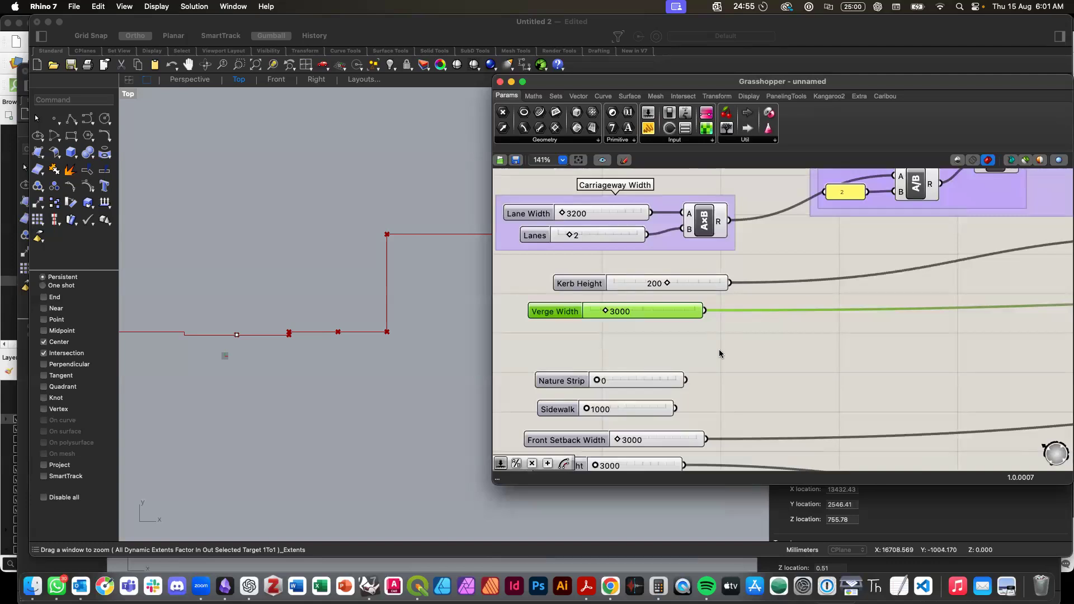
{"action": "left_click_drag", "start_coordinate": [570, 383], "coordinate": [577, 366]}
{"action": "left_click_drag", "start_coordinate": [565, 409], "coordinate": [566, 384]}
{"action": "left_click_drag", "start_coordinate": [578, 447], "coordinate": [578, 413]}
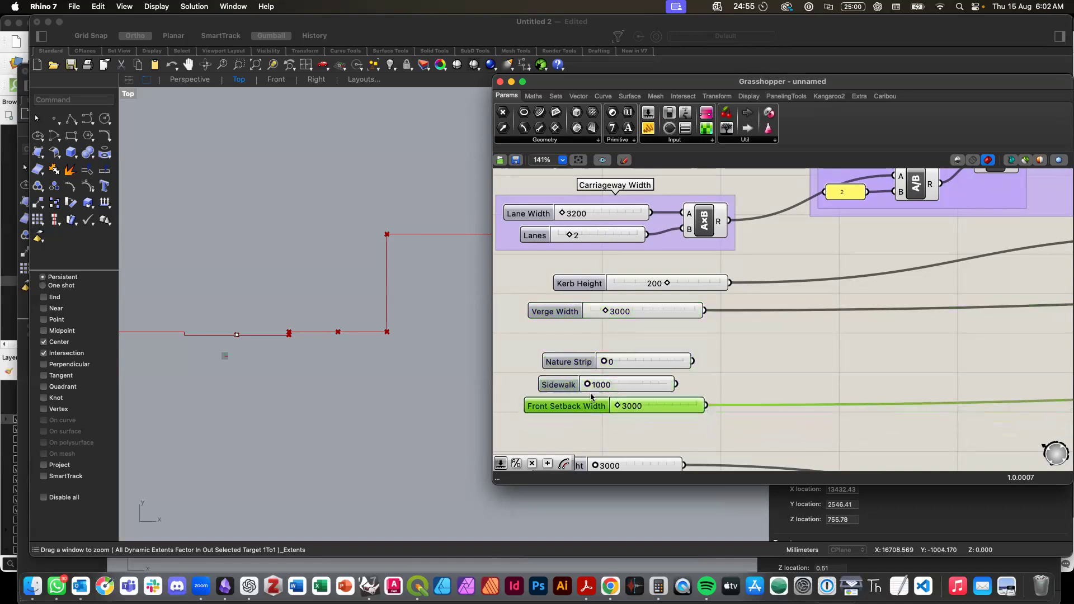
Step: Try to set the Nature Strip slider's value to 1000
{"action": "double_click", "coordinate": [631, 360]}
{"action": "type", "text": "0"}
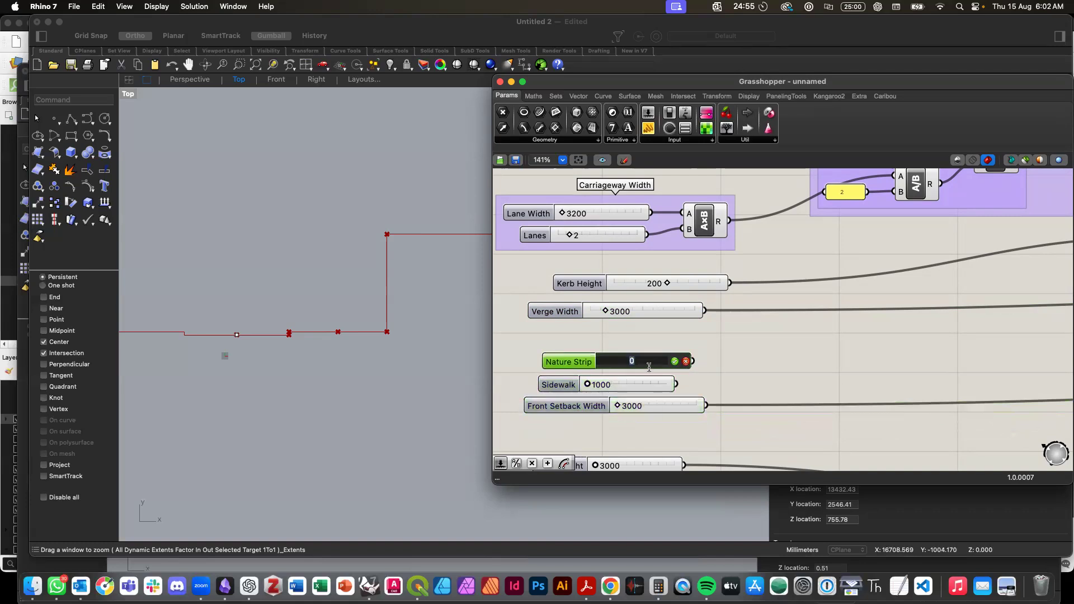
{"action": "type", "text": "1000"}
{"action": "key", "text": "Return"}
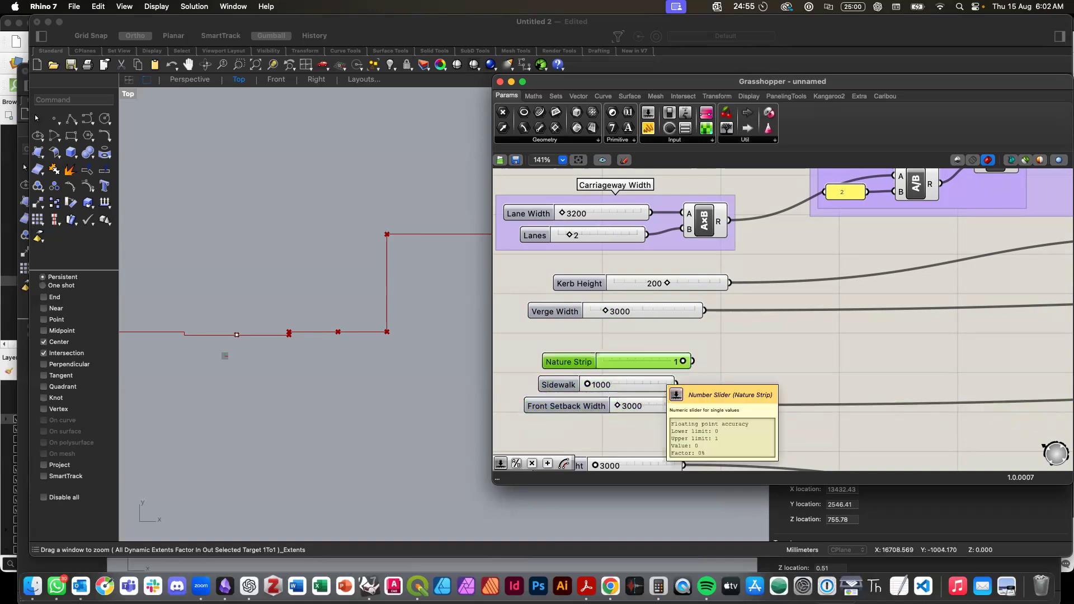
{"action": "double_click", "coordinate": [613, 385]}
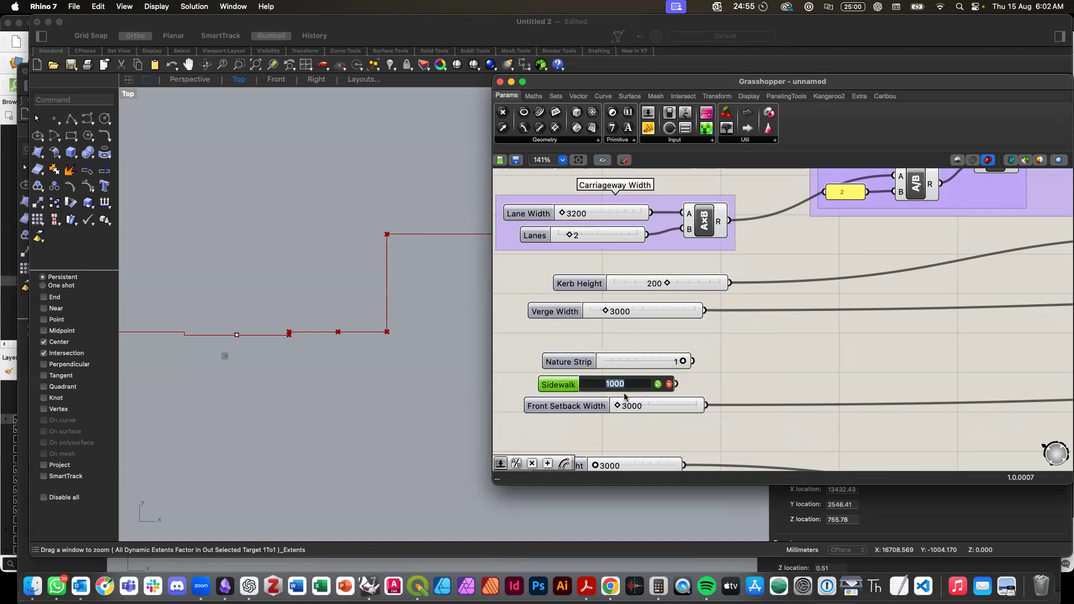
{"action": "key", "text": "Return"}
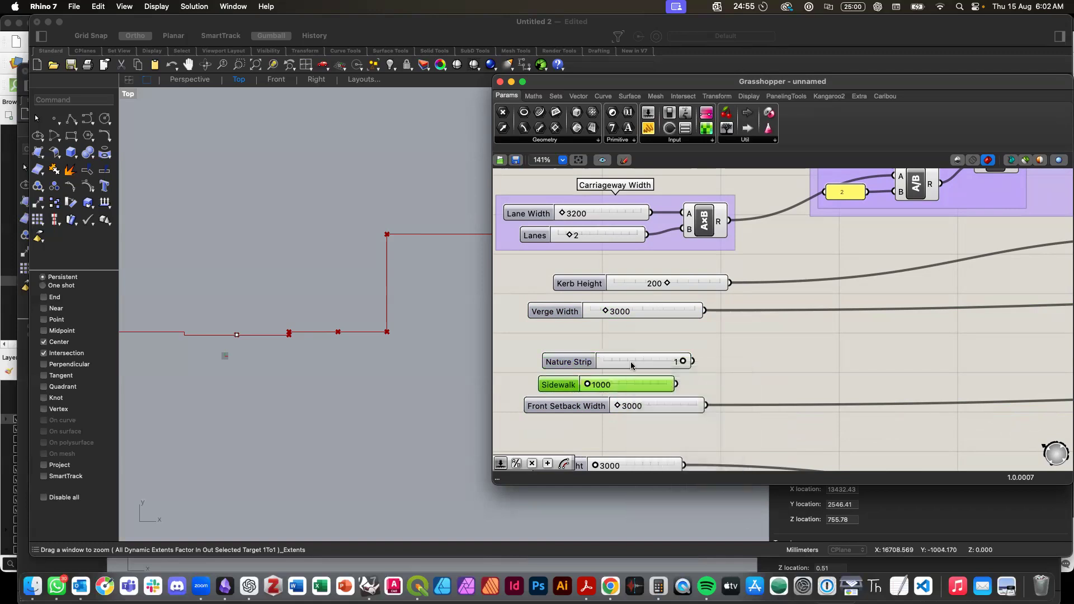
Step: Set the Nature Strip slider's range to 0 to 6000
{"action": "double_click", "coordinate": [631, 364]}
{"action": "double_click", "coordinate": [581, 362]}
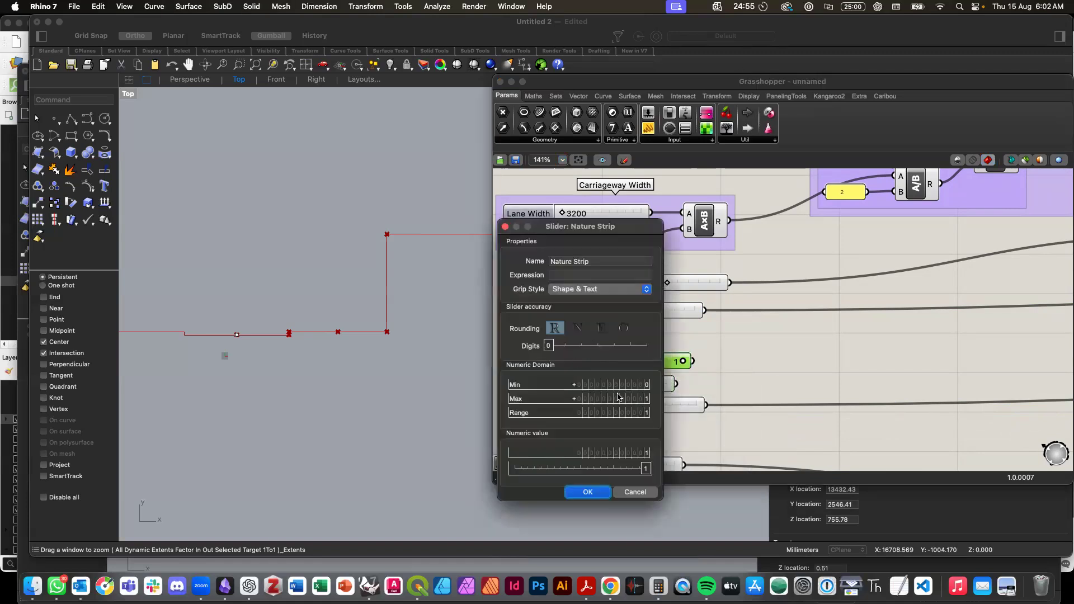
{"action": "left_click", "coordinate": [635, 386]}
{"action": "double_click", "coordinate": [635, 386]}
{"action": "type", "text": "100"}
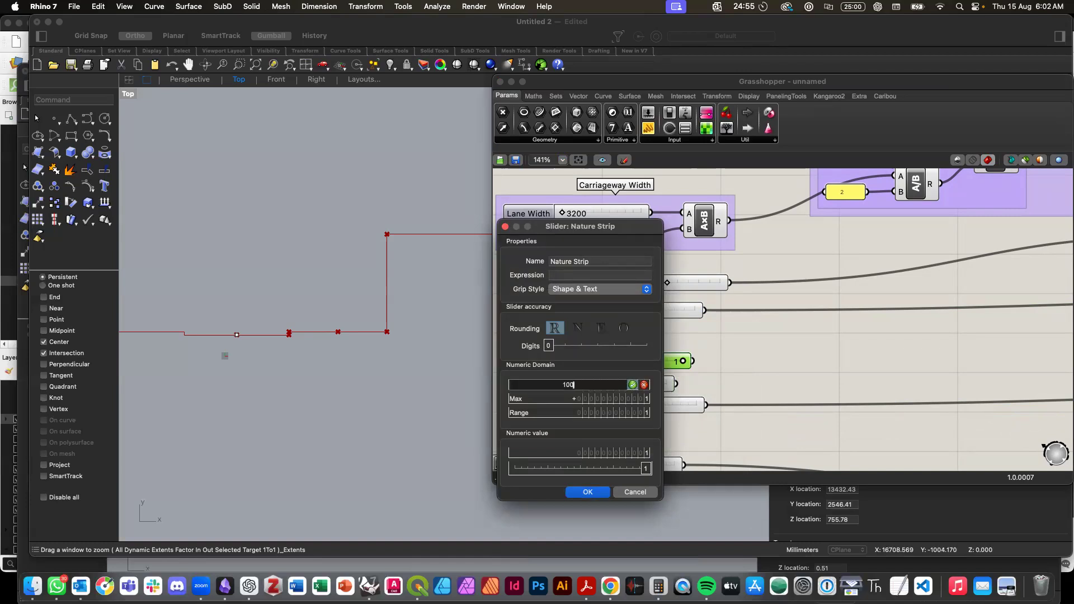
{"action": "key", "text": "BackSpace"}
{"action": "key", "text": "BackSpace"}
{"action": "key", "text": "BackSpace"}
{"action": "type", "text": "0"}
{"action": "left_click", "coordinate": [644, 385]}
{"action": "double_click", "coordinate": [622, 401]}
{"action": "type", "text": "6000"}
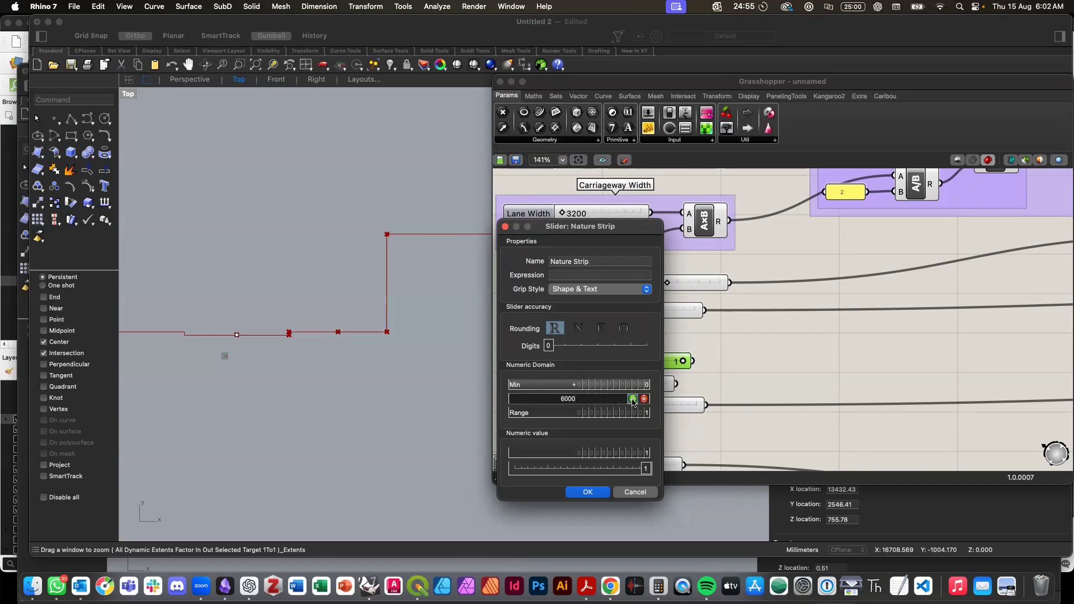
{"action": "key", "text": "Return"}
{"action": "left_click", "coordinate": [587, 492]}
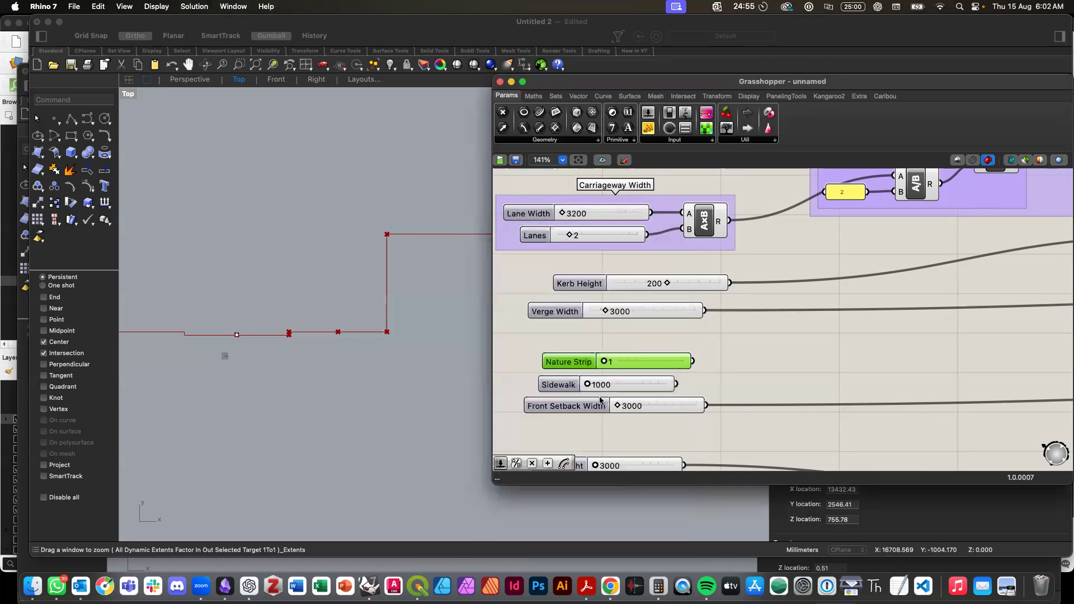
Step: Set the Nature Strip slider's value to 1000
{"action": "double_click", "coordinate": [619, 364]}
{"action": "type", "text": "1000"}
{"action": "key", "text": "Return"}
Step: Set the Sidewalk slider's minimum to 0
{"action": "double_click", "coordinate": [612, 384]}
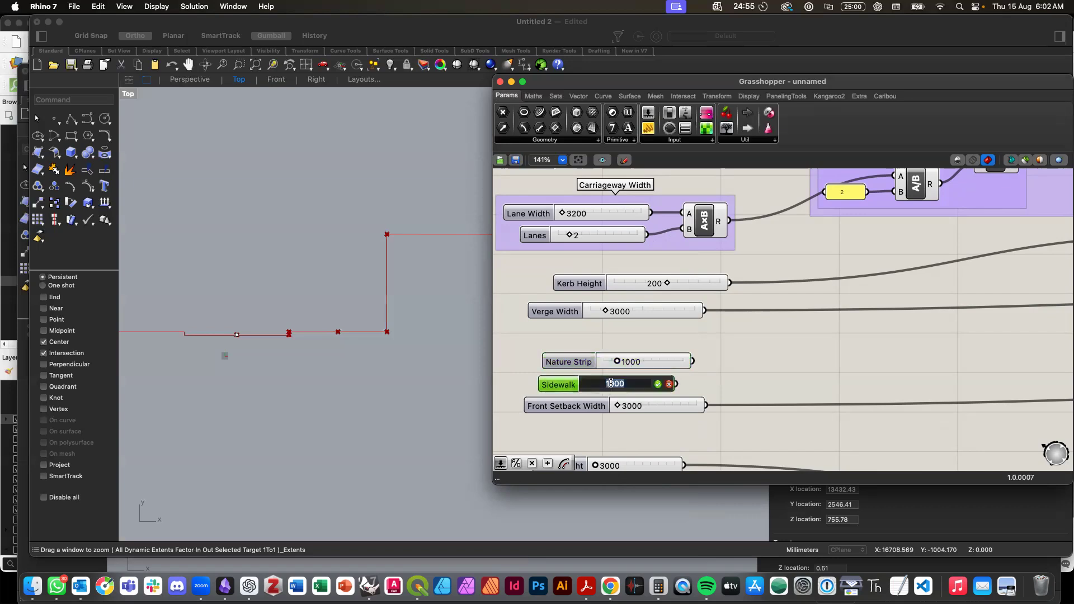
{"action": "left_click", "coordinate": [568, 390]}
{"action": "double_click", "coordinate": [568, 390]}
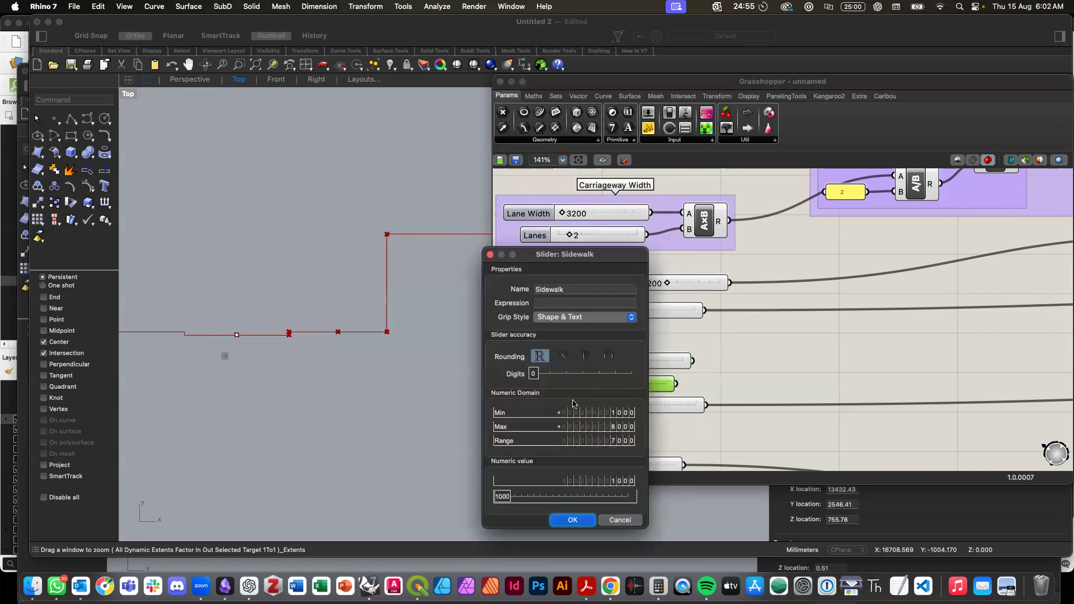
{"action": "double_click", "coordinate": [607, 412]}
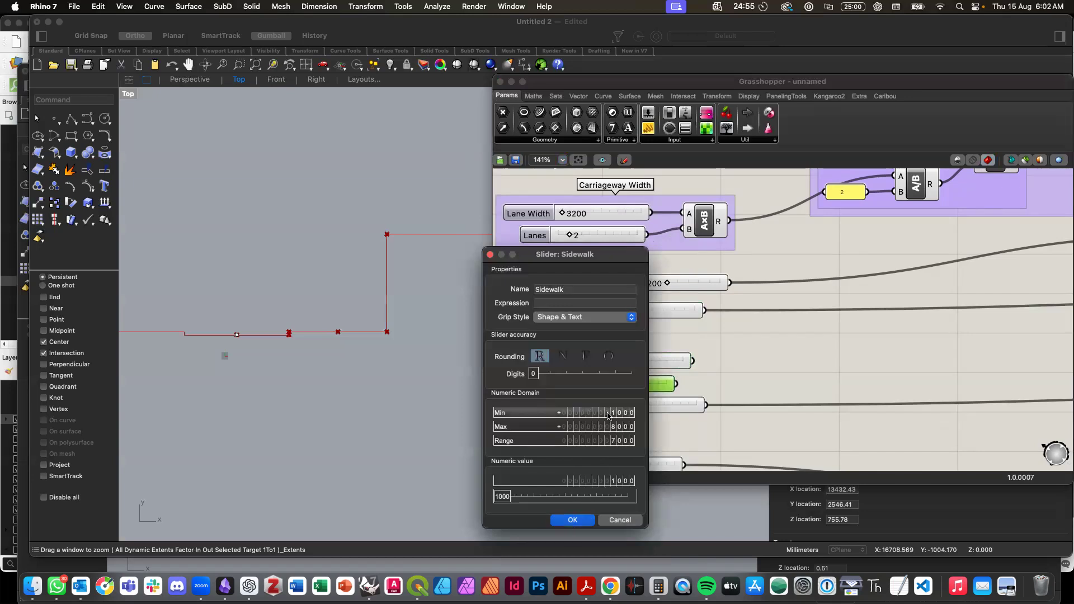
{"action": "type", "text": "0"}
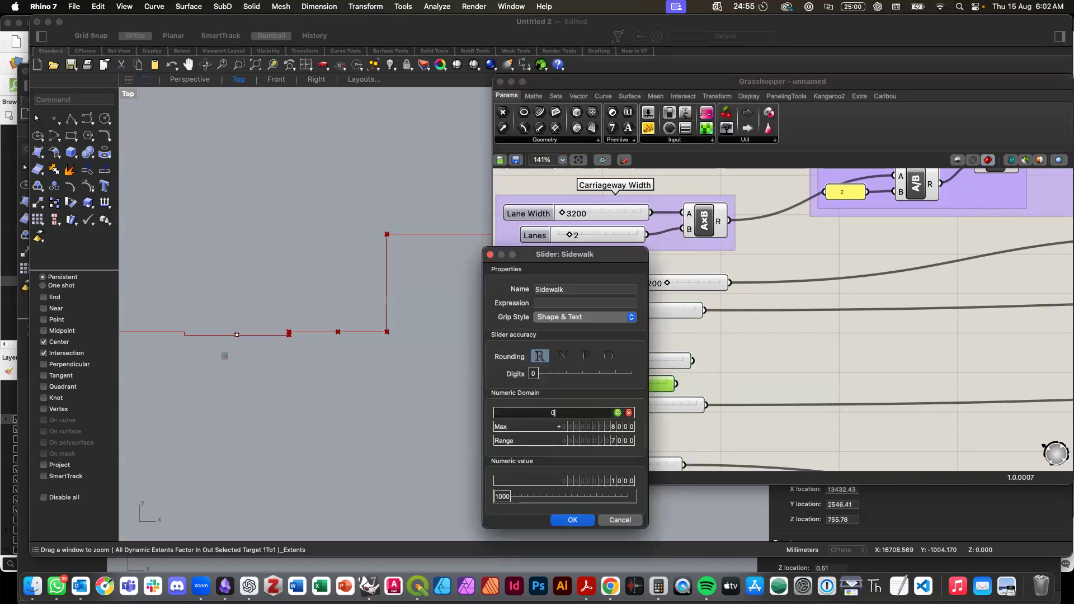
{"action": "left_click", "coordinate": [617, 413]}
{"action": "left_click", "coordinate": [582, 521]}
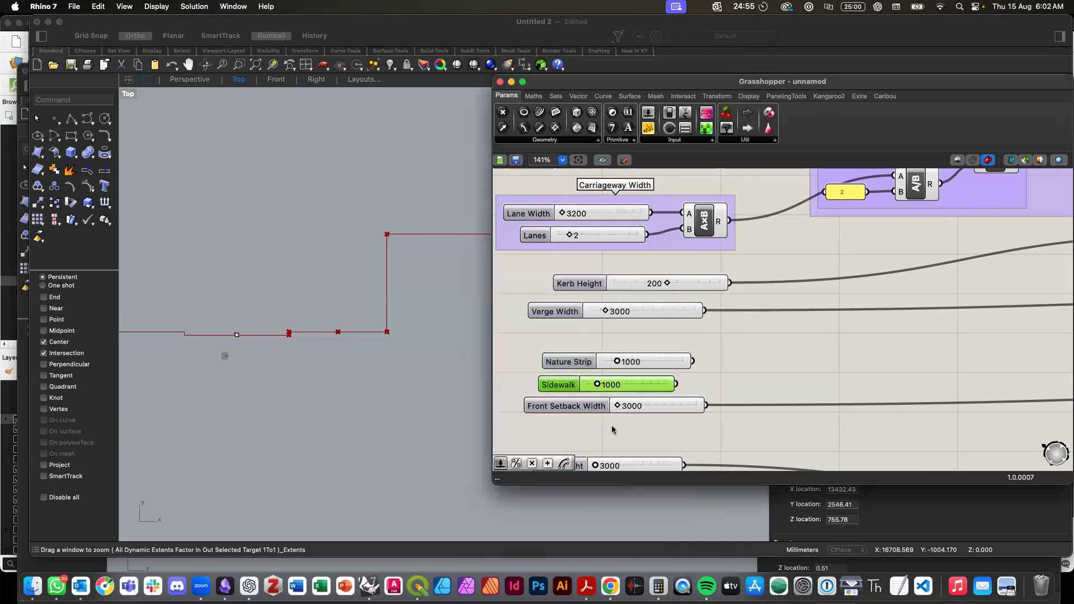
Step: Move the Nature Strip and Sidewalk sliders up so they stack directly under Verge Width
{"action": "left_click_drag", "start_coordinate": [576, 361], "coordinate": [580, 330]}
{"action": "left_click_drag", "start_coordinate": [569, 382], "coordinate": [569, 342]}
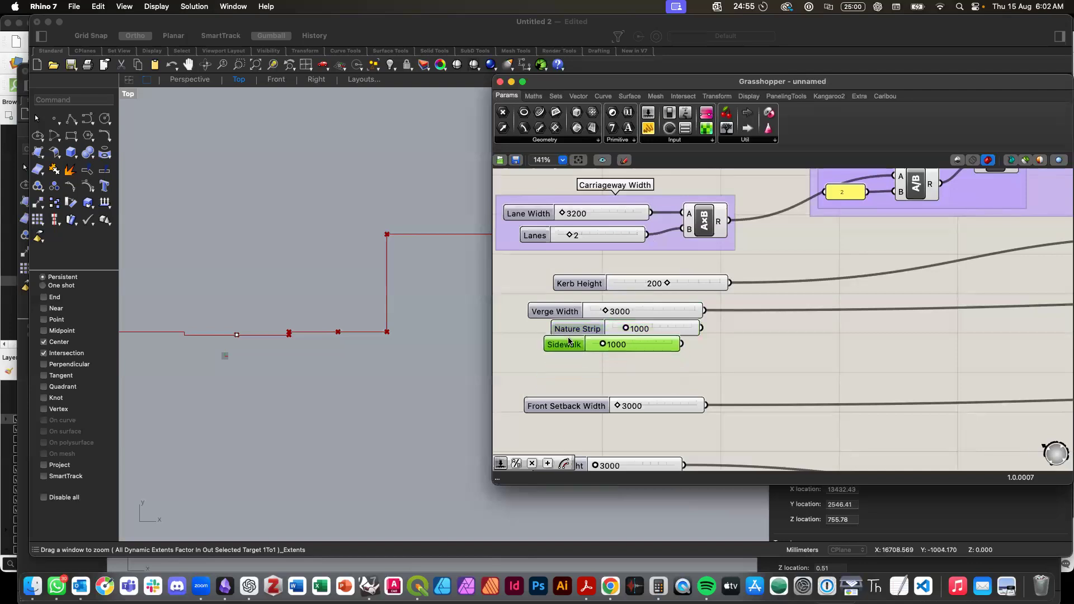
Step: Move the Verge Width slider aside and stack the Nature Strip and Sidewalk sliders directly under Kerb Height
{"action": "left_click", "coordinate": [664, 375]}
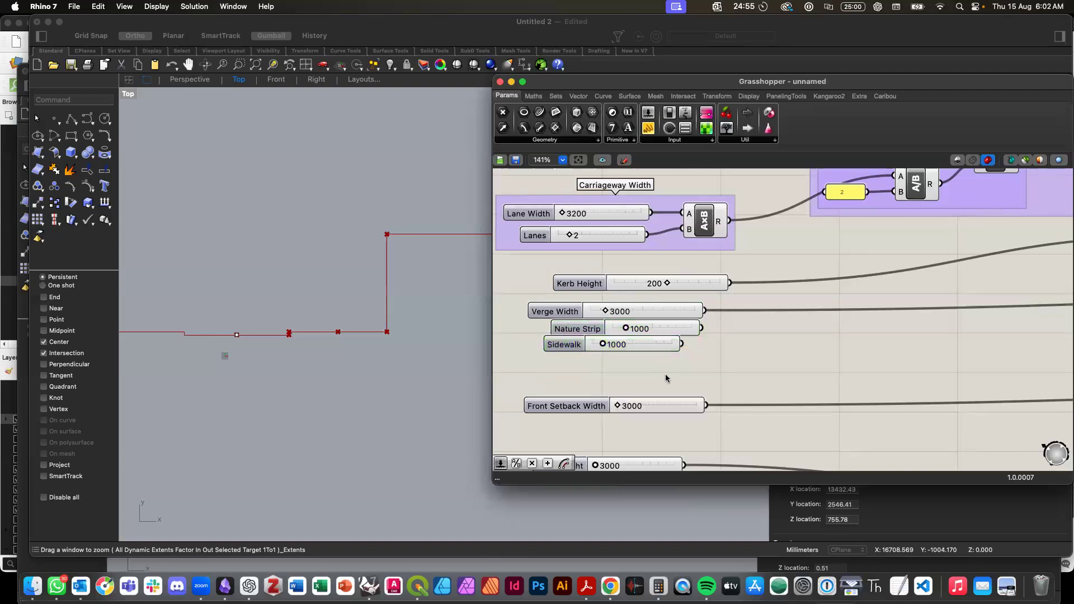
{"action": "scroll", "coordinate": [665, 375], "scroll_direction": "down", "scroll_amount": 3}
{"action": "scroll", "coordinate": [523, 321], "scroll_direction": "right", "scroll_amount": 1}
{"action": "left_click_drag", "start_coordinate": [523, 321], "coordinate": [644, 368]}
{"action": "mouse_move", "coordinate": [535, 336]}
{"action": "left_mouse_down"}
{"action": "mouse_move", "coordinate": [527, 322]}
{"action": "mouse_move", "coordinate": [536, 346]}
{"action": "mouse_move", "coordinate": [547, 335]}
{"action": "left_mouse_up"}
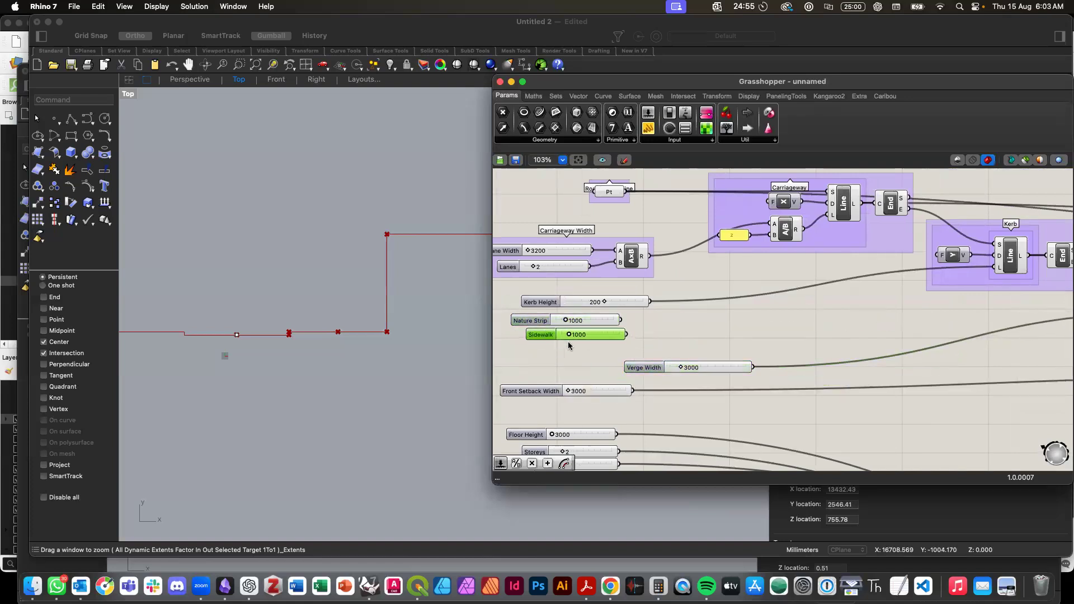
Step: Add an Addition component beside the verge sliders and wire Nature Strip into A and Sidewalk into B
{"action": "scroll", "coordinate": [565, 342], "scroll_direction": "up", "scroll_amount": 3}
{"action": "double_click", "coordinate": [722, 368]}
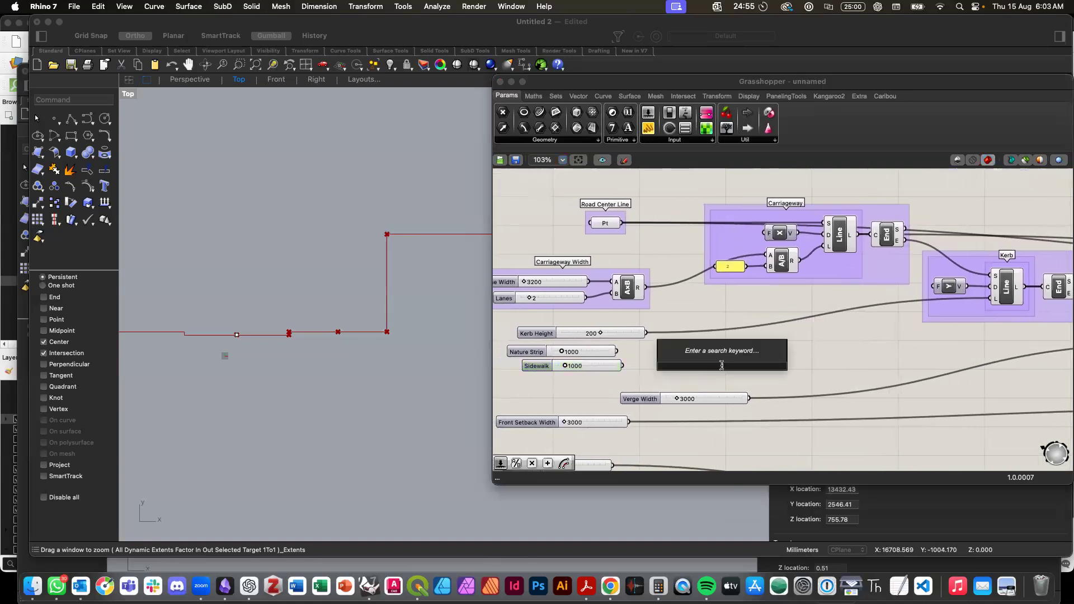
{"action": "type", "text": "add"}
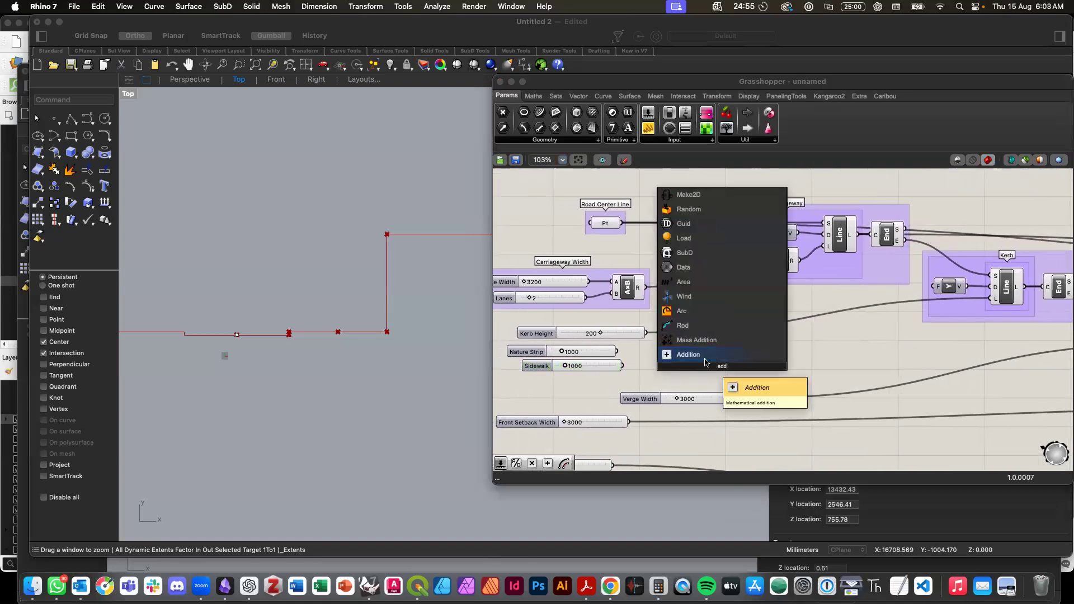
{"action": "left_click", "coordinate": [696, 355]}
{"action": "left_click_drag", "start_coordinate": [617, 352], "coordinate": [705, 372]}
Step: Connect the Addition result to the Verge line's length input and delete the Verge Width slider
{"action": "scroll", "coordinate": [700, 371], "scroll_direction": "right", "scroll_amount": 5}
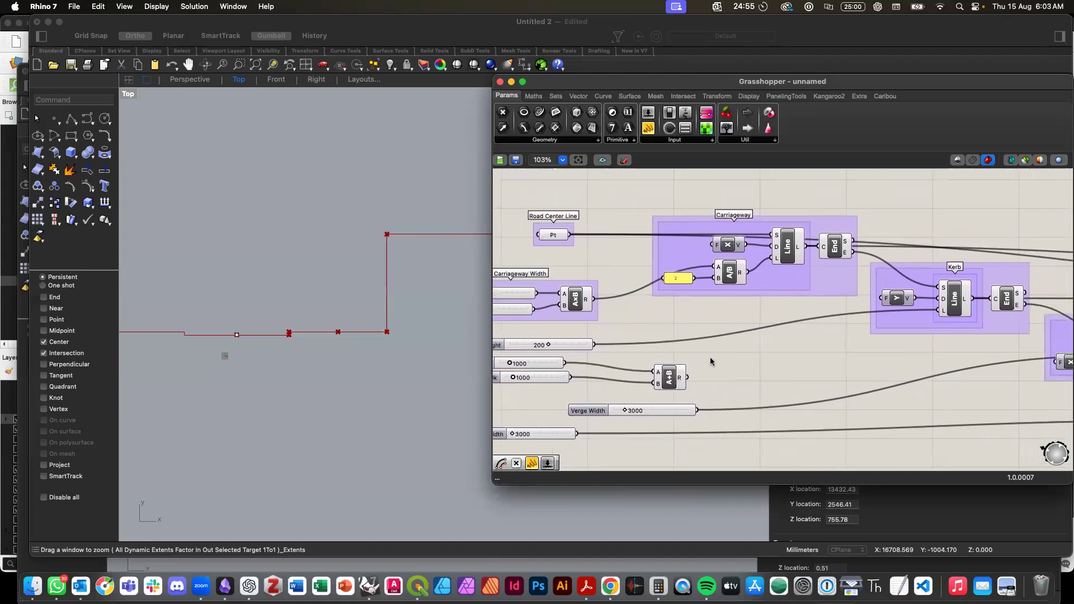
{"action": "scroll", "coordinate": [711, 361], "scroll_direction": "right", "scroll_amount": 8}
{"action": "scroll", "coordinate": [710, 362], "scroll_direction": "down", "scroll_amount": 3}
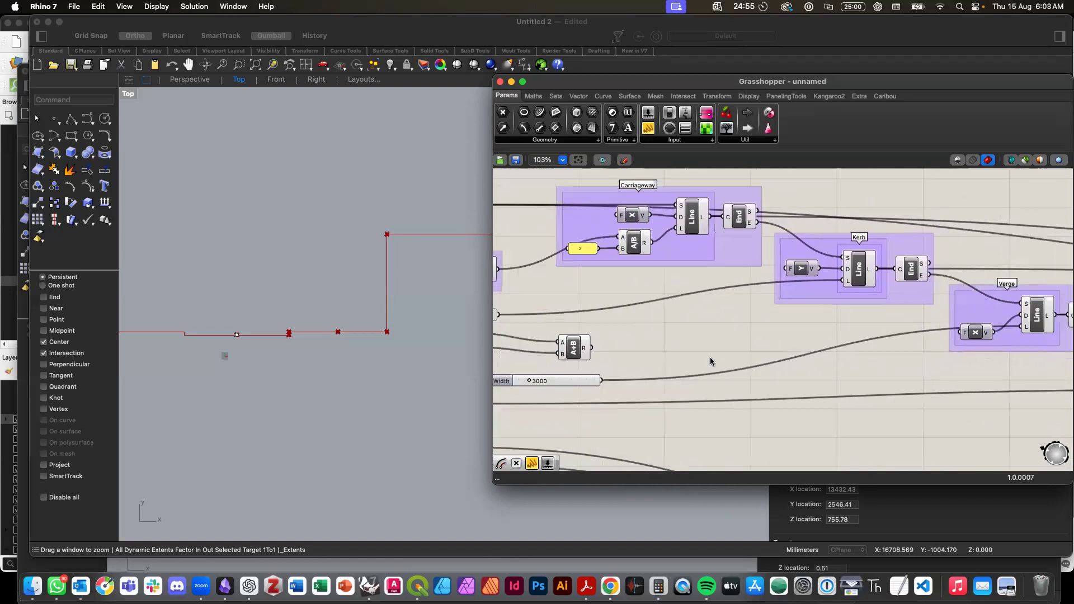
{"action": "left_click_drag", "start_coordinate": [592, 349], "coordinate": [1021, 328]}
{"action": "scroll", "coordinate": [678, 360], "scroll_direction": "left", "scroll_amount": 12}
{"action": "left_click", "coordinate": [664, 373]}
{"action": "key", "text": "Delete"}
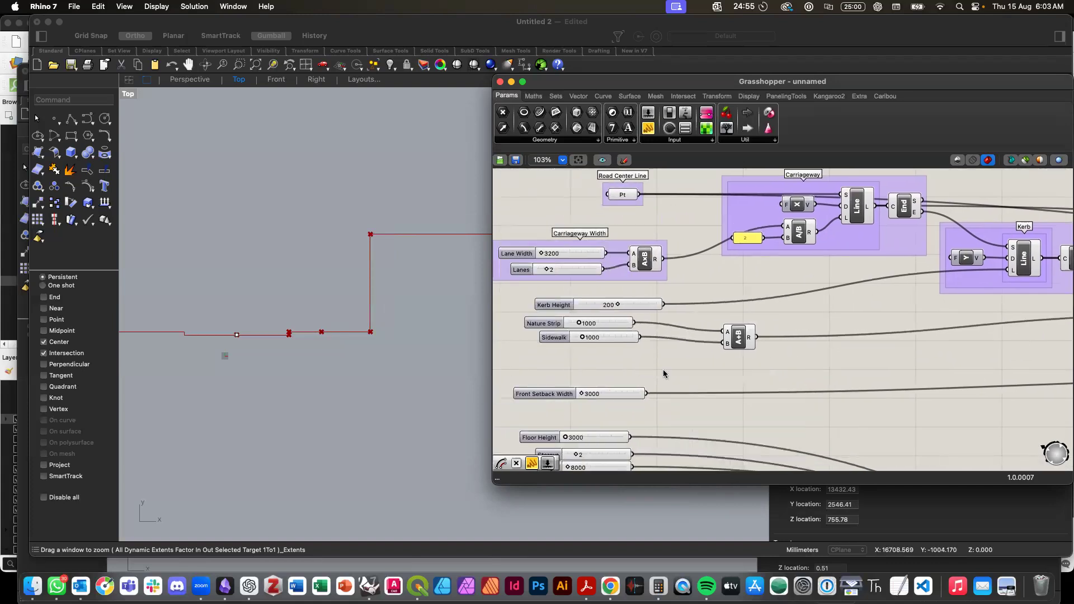
Step: Arrange the Addition component close to the Nature Strip and Sidewalk sliders, aligning the sliders with its inputs
{"action": "scroll", "coordinate": [693, 373], "scroll_direction": "right", "scroll_amount": 1}
{"action": "left_click_drag", "start_coordinate": [735, 347], "coordinate": [686, 347]}
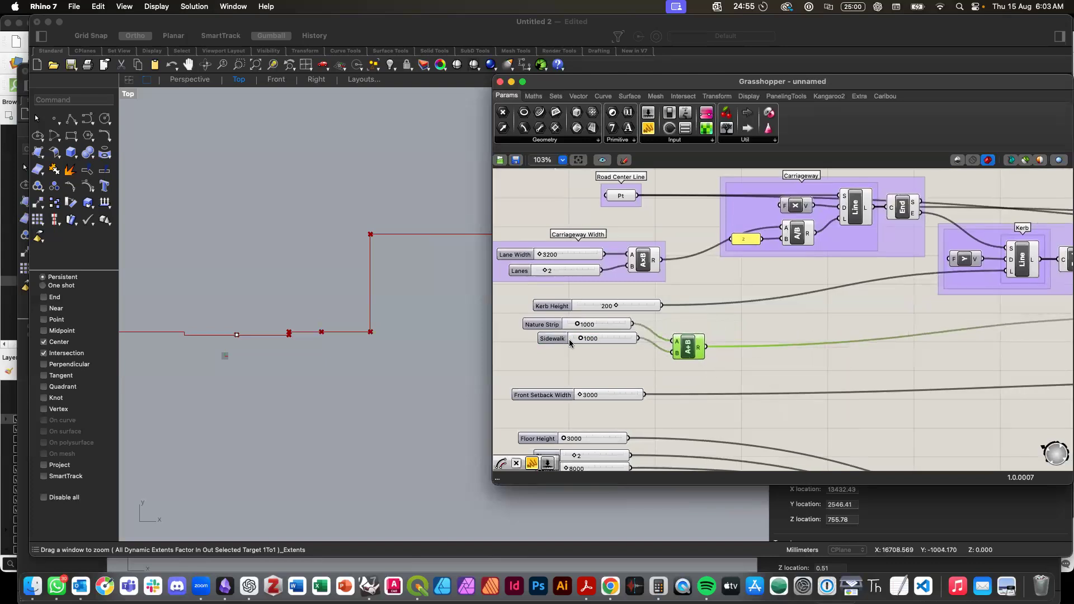
{"action": "scroll", "coordinate": [570, 340], "scroll_direction": "right", "scroll_amount": 5}
{"action": "left_click_drag", "start_coordinate": [506, 341], "coordinate": [708, 338]}
{"action": "scroll", "coordinate": [698, 339], "scroll_direction": "left", "scroll_amount": 5}
{"action": "left_click_drag", "start_coordinate": [865, 344], "coordinate": [682, 341]}
{"action": "mouse_move", "coordinate": [534, 328]}
{"action": "left_mouse_down"}
{"action": "mouse_move", "coordinate": [533, 346]}
{"action": "mouse_move", "coordinate": [526, 321]}
{"action": "mouse_move", "coordinate": [530, 338]}
{"action": "left_mouse_up"}
{"action": "right_click_drag", "start_coordinate": [530, 338], "coordinate": [573, 359]}
Step: Group the Nature Strip slider, Sidewalk slider and Addition component, and name the group Verge
{"action": "left_click_drag", "start_coordinate": [541, 329], "coordinate": [761, 385]}
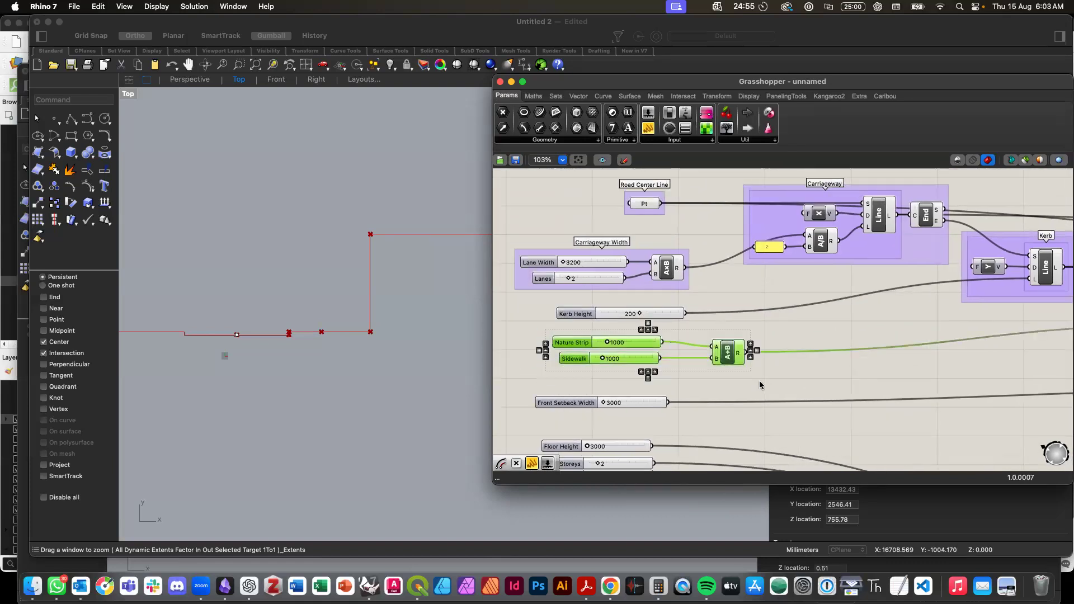
{"action": "key", "text": "super+g"}
{"action": "right_click", "coordinate": [706, 337]}
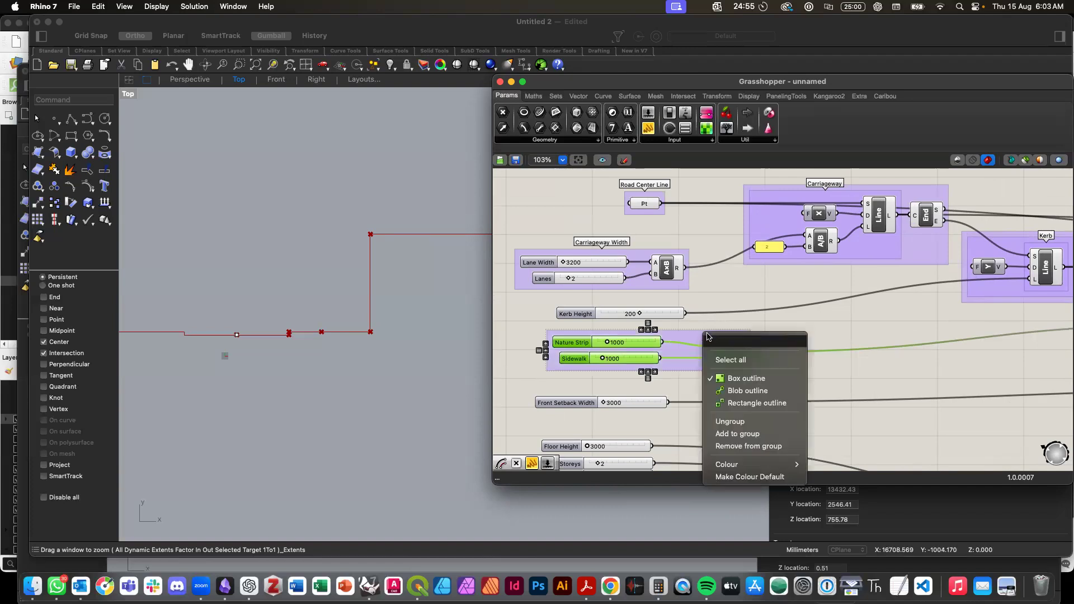
{"action": "type", "text": "Verge"}
{"action": "key", "text": "Return"}
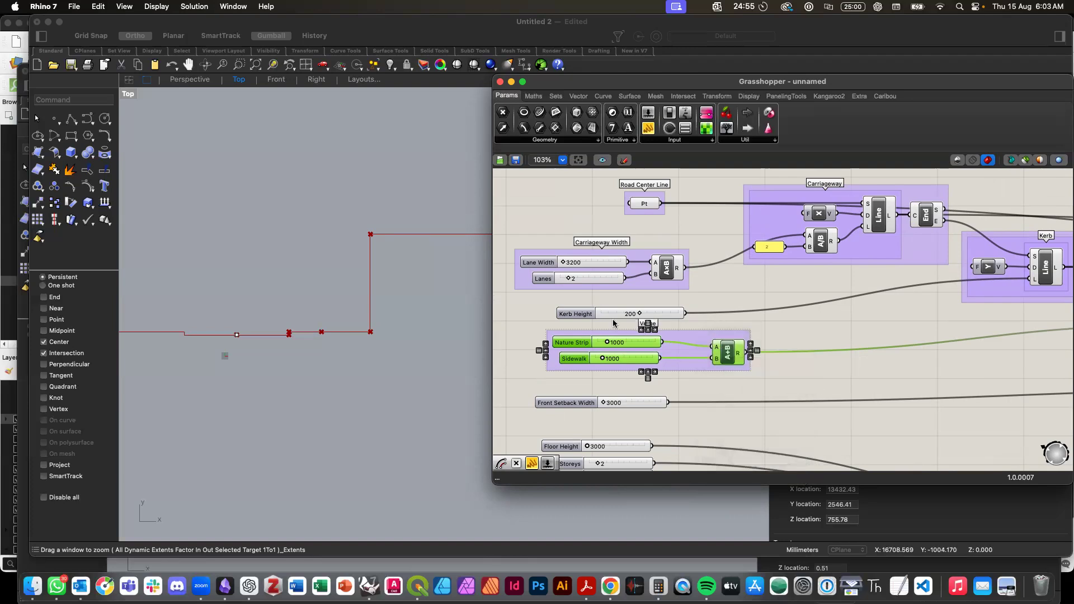
Step: Nudge the Kerb Height slider up and shift the Verge group to line up beneath the Carriageway Width group
{"action": "mouse_move", "coordinate": [584, 314]}
{"action": "left_mouse_down"}
{"action": "mouse_move", "coordinate": [576, 307]}
{"action": "mouse_move", "coordinate": [587, 308]}
{"action": "left_mouse_up"}
{"action": "left_click_drag", "start_coordinate": [681, 367], "coordinate": [651, 361]}
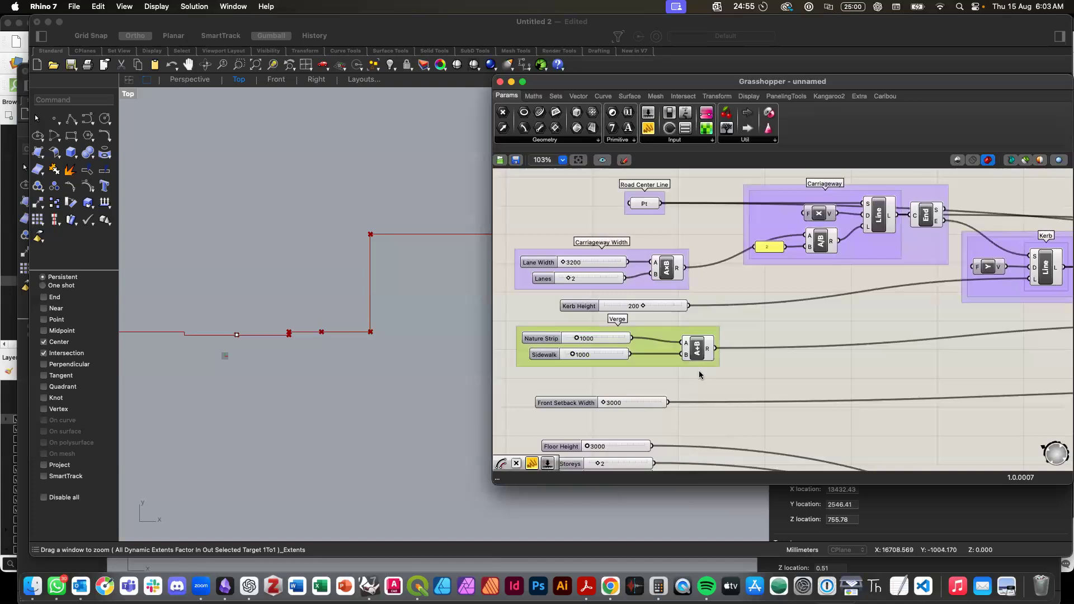
{"action": "left_click", "coordinate": [785, 377]}
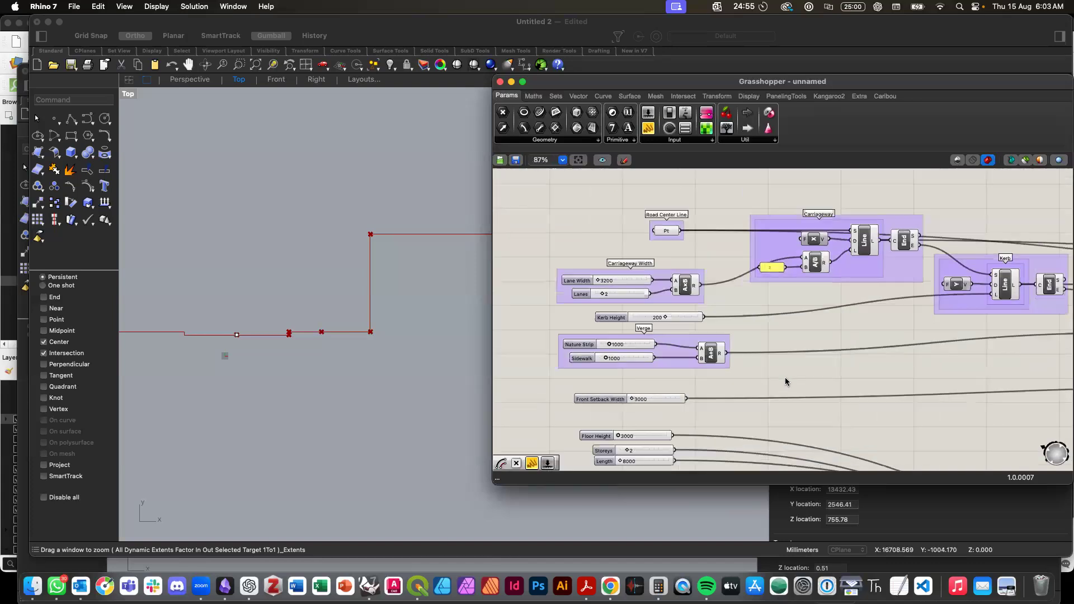
Step: Move Front Setback Width just above Floor Height and group it with Floor Height, Storeys and Length as Building
{"action": "scroll", "coordinate": [780, 377], "scroll_direction": "down", "scroll_amount": 2}
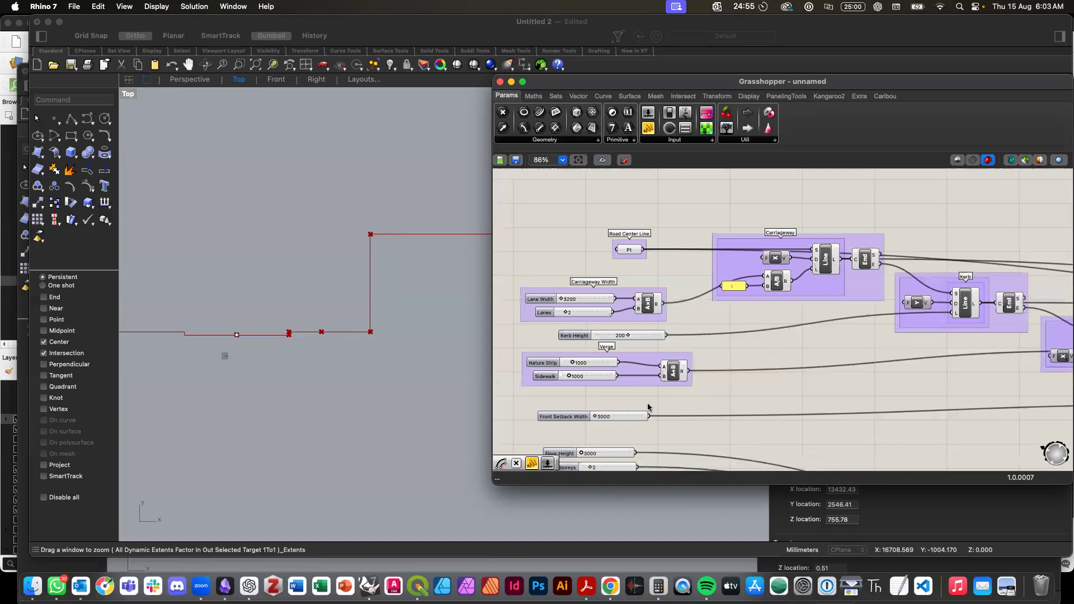
{"action": "left_click", "coordinate": [560, 418]}
{"action": "scroll", "coordinate": [562, 415], "scroll_direction": "down", "scroll_amount": 3}
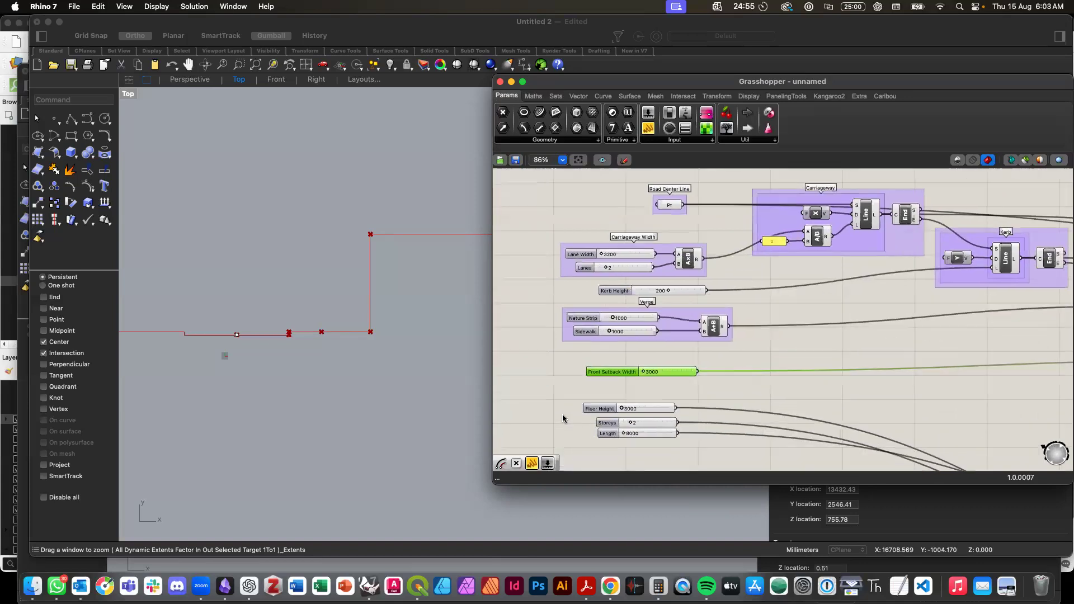
{"action": "left_click_drag", "start_coordinate": [604, 371], "coordinate": [702, 462]}
{"action": "left_click", "coordinate": [552, 371]}
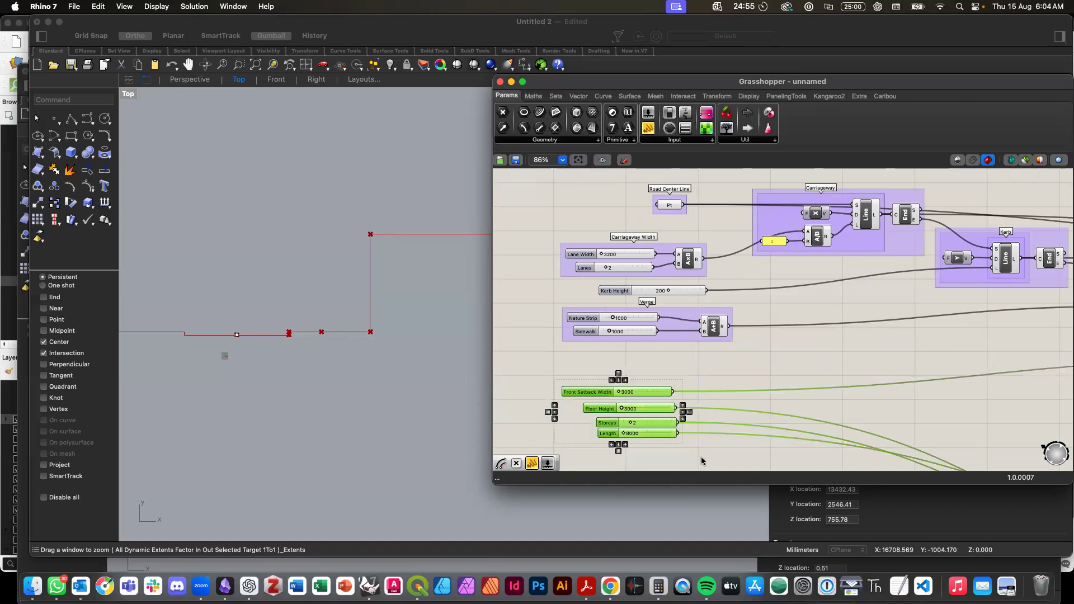
{"action": "key", "text": "super+g"}
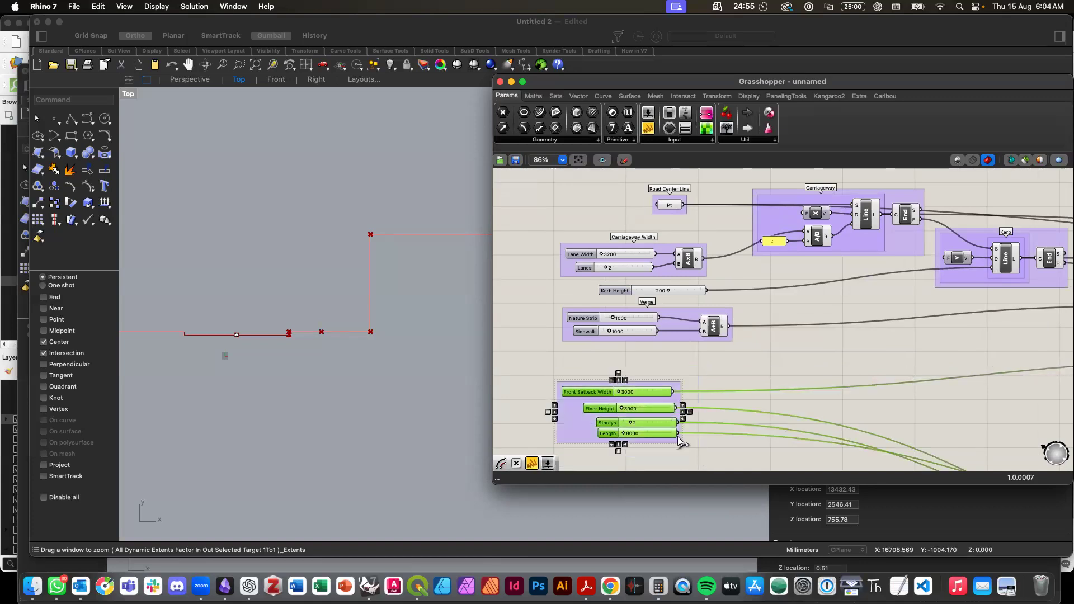
{"action": "right_click", "coordinate": [589, 421]}
{"action": "type", "text": "Building"}
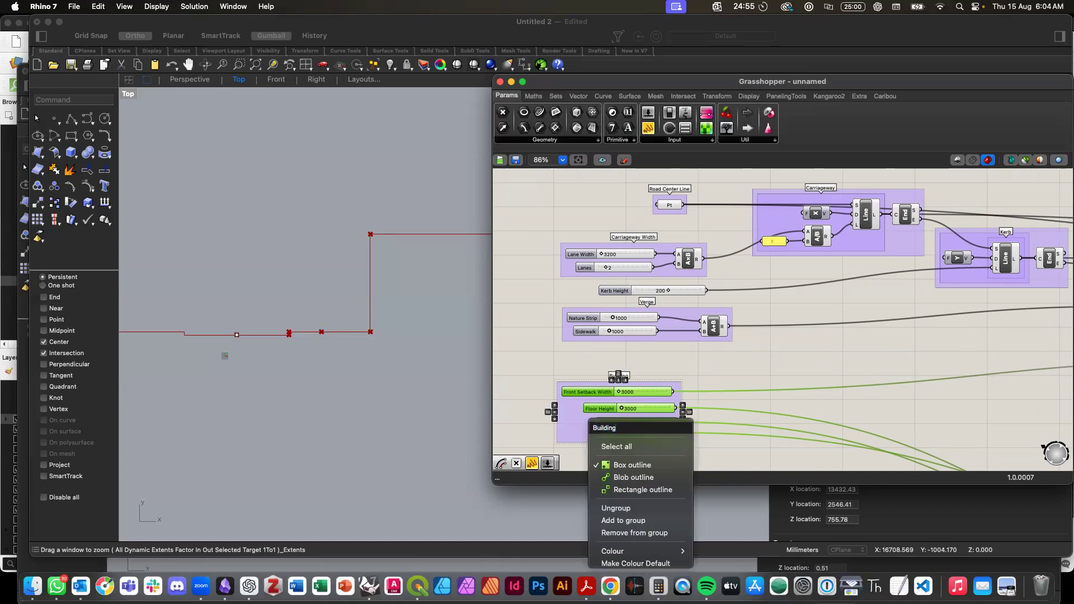
{"action": "key", "text": "Return"}
Step: Reposition the Building group slightly to the right beneath the Verge group
{"action": "left_click", "coordinate": [401, 355]}
{"action": "scroll", "coordinate": [384, 342], "scroll_direction": "down", "scroll_amount": 2}
{"action": "scroll", "coordinate": [384, 342], "scroll_direction": "up", "scroll_amount": 2}
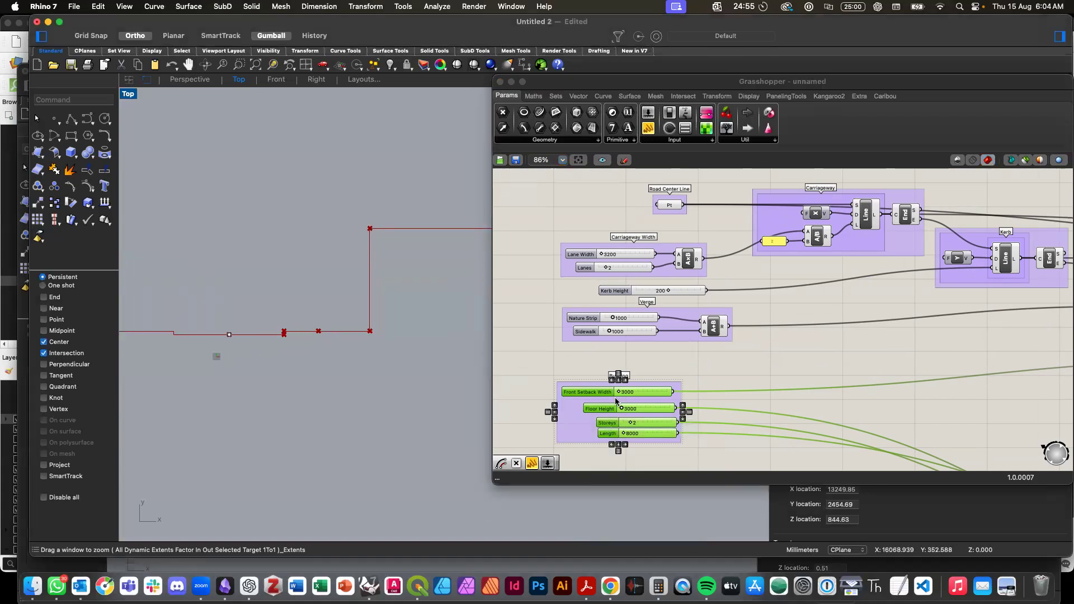
{"action": "left_click_drag", "start_coordinate": [584, 433], "coordinate": [629, 427]}
{"action": "right_click_drag", "start_coordinate": [638, 391], "coordinate": [631, 398]}
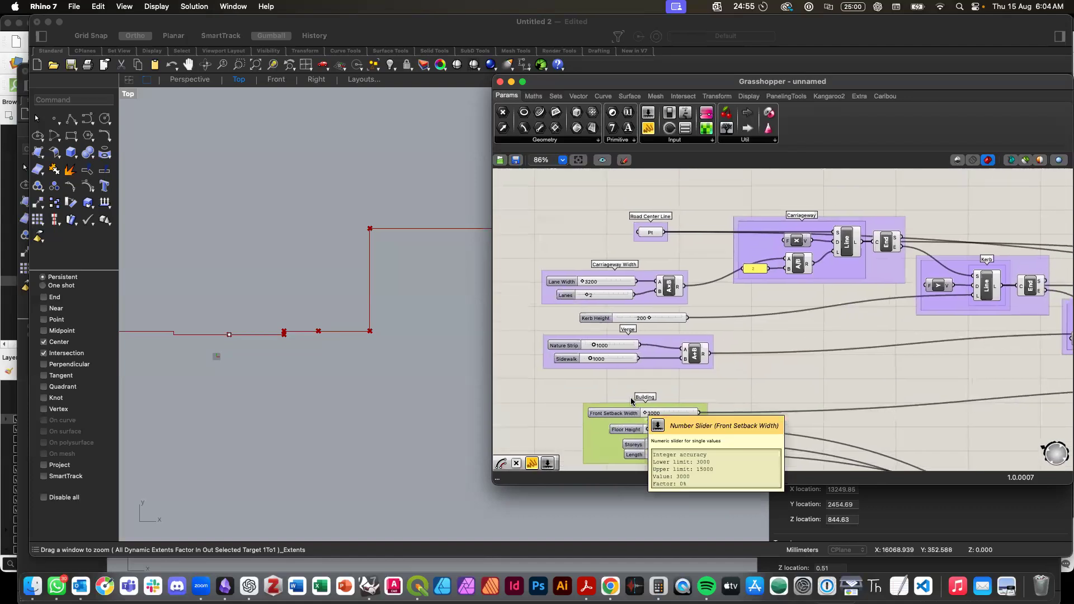
{"action": "scroll", "coordinate": [633, 375], "scroll_direction": "left", "scroll_amount": 3}
{"action": "scroll", "coordinate": [632, 375], "scroll_direction": "up", "scroll_amount": 2}
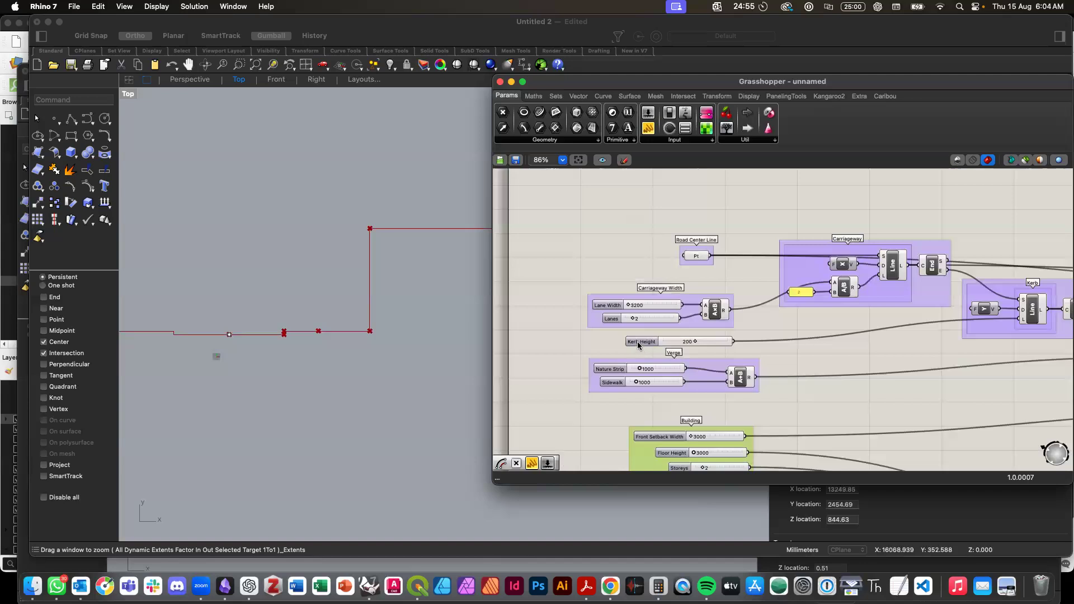
Step: Tidy the parameter sliders by moving the Verge group beneath Carriageway Width, the Kerb Height slider below it, and the Road Center Line group higher
{"action": "left_click_drag", "start_coordinate": [637, 341], "coordinate": [583, 365]}
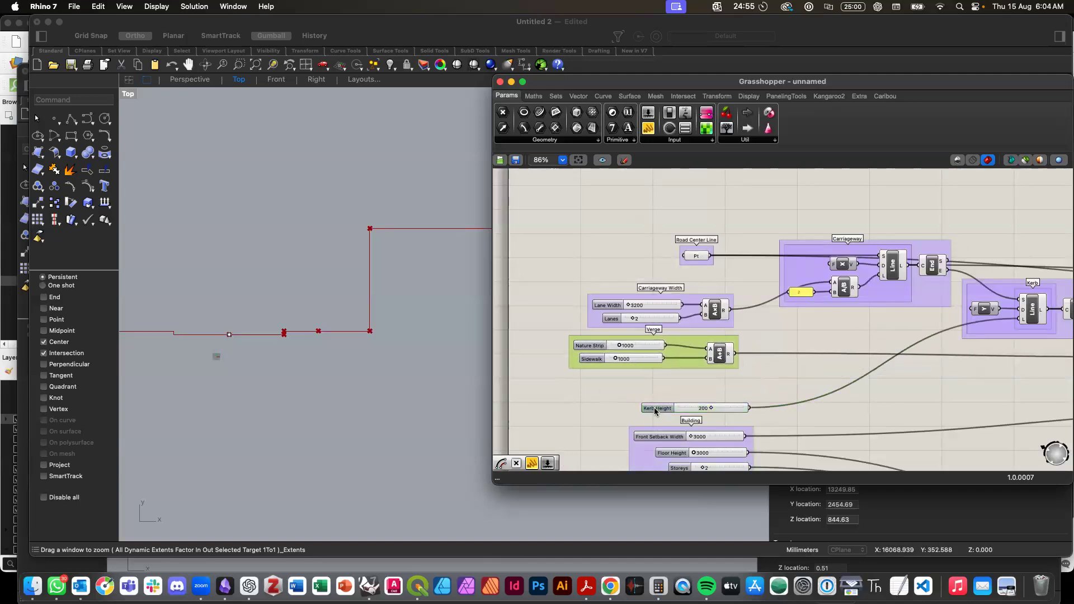
{"action": "left_click_drag", "start_coordinate": [656, 412], "coordinate": [641, 385]}
{"action": "scroll", "coordinate": [640, 385], "scroll_direction": "right", "scroll_amount": 1}
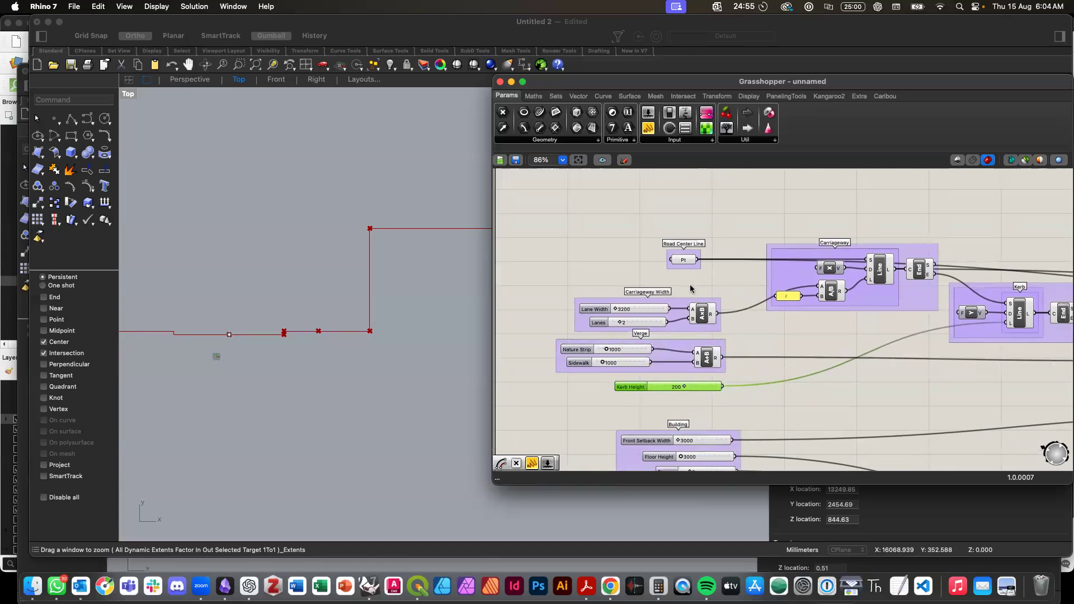
{"action": "left_click_drag", "start_coordinate": [698, 271], "coordinate": [693, 233]}
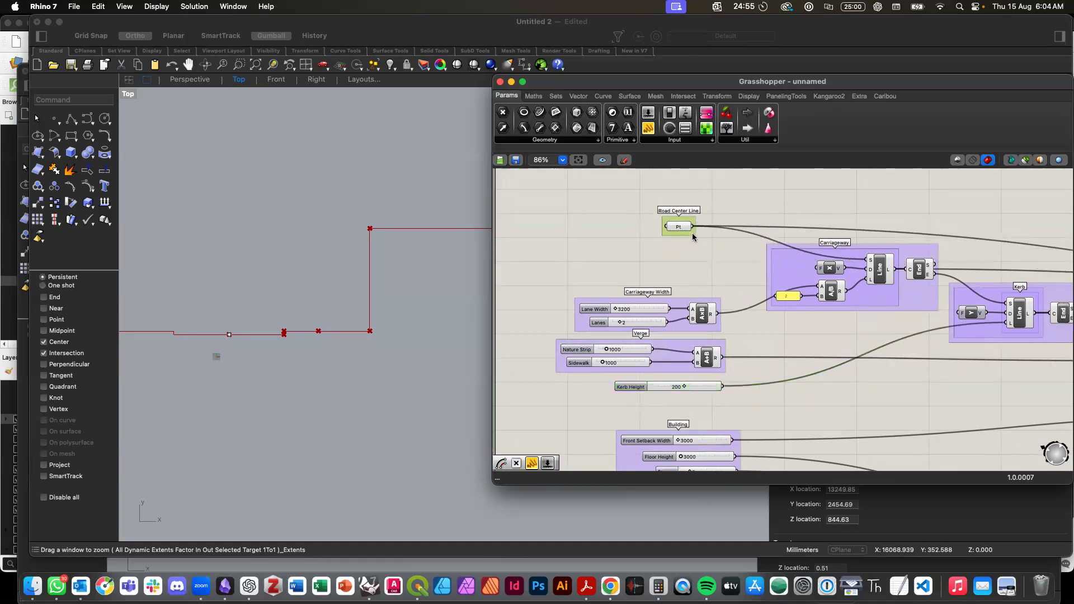
{"action": "scroll", "coordinate": [698, 272], "scroll_direction": "left", "scroll_amount": 5}
{"action": "scroll", "coordinate": [704, 311], "scroll_direction": "down", "scroll_amount": 2}
{"action": "scroll", "coordinate": [704, 311], "scroll_direction": "left", "scroll_amount": 2}
{"action": "left_click", "coordinate": [716, 342]}
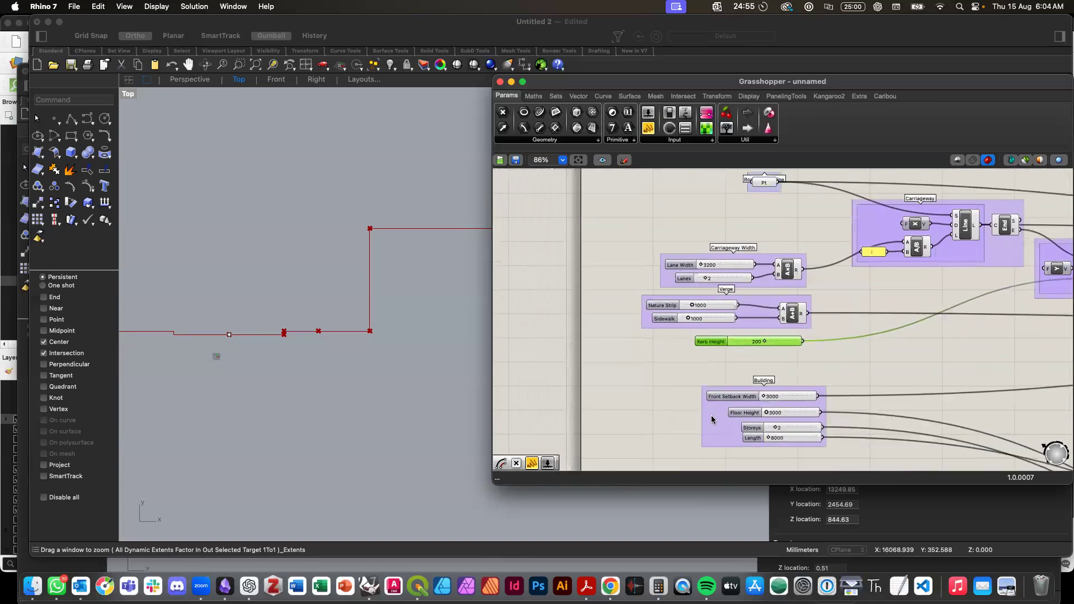
Step: Examine the definition from the Building sliders through the Verge, Front Setback and Building groups to the geometry feeding the Mirror component
{"action": "left_click", "coordinate": [689, 410]}
{"action": "left_click_drag", "start_coordinate": [689, 411], "coordinate": [682, 404]}
{"action": "scroll", "coordinate": [834, 451], "scroll_direction": "right", "scroll_amount": 10}
{"action": "scroll", "coordinate": [834, 451], "scroll_direction": "down", "scroll_amount": 2}
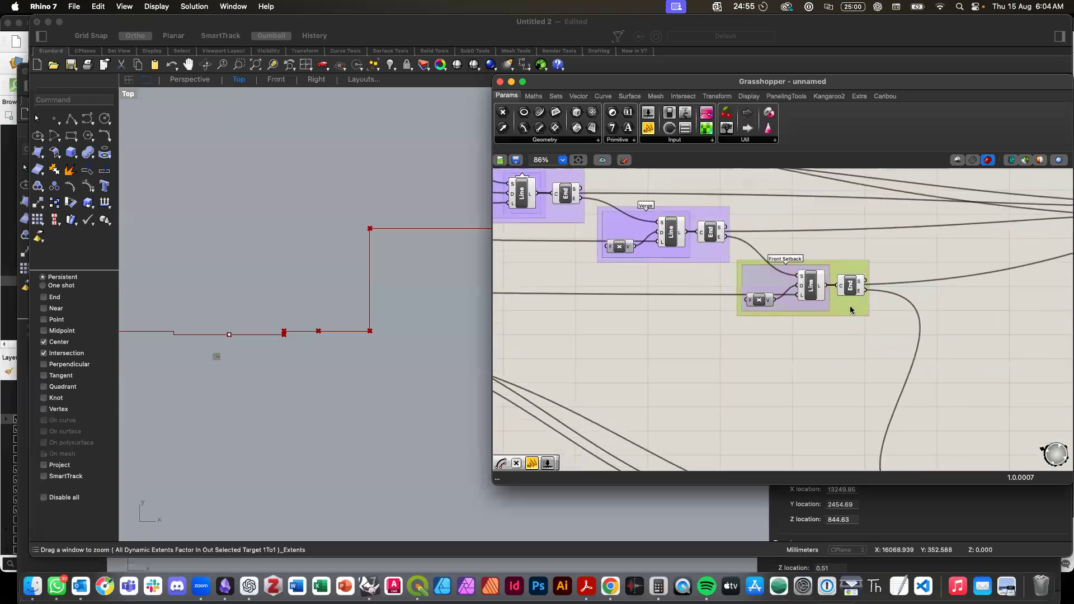
{"action": "scroll", "coordinate": [850, 311], "scroll_direction": "down", "scroll_amount": 5}
{"action": "scroll", "coordinate": [850, 311], "scroll_direction": "right", "scroll_amount": 3}
{"action": "left_click", "coordinate": [854, 317]}
{"action": "scroll", "coordinate": [847, 313], "scroll_direction": "up", "scroll_amount": 3}
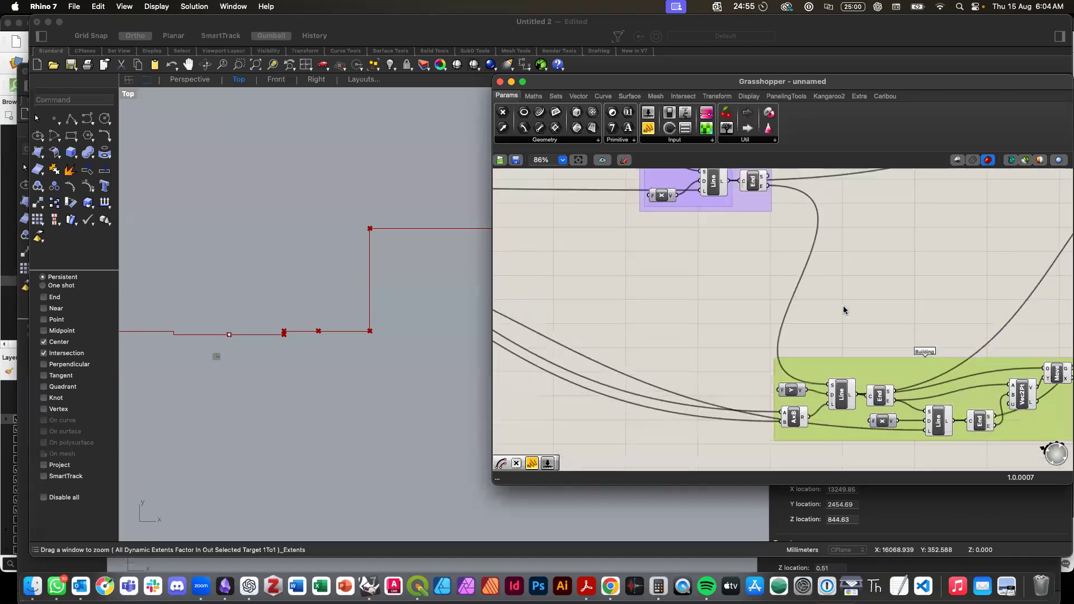
{"action": "scroll", "coordinate": [844, 310], "scroll_direction": "up", "scroll_amount": 1}
{"action": "scroll", "coordinate": [848, 253], "scroll_direction": "up", "scroll_amount": 4}
{"action": "scroll", "coordinate": [848, 252], "scroll_direction": "left", "scroll_amount": 2}
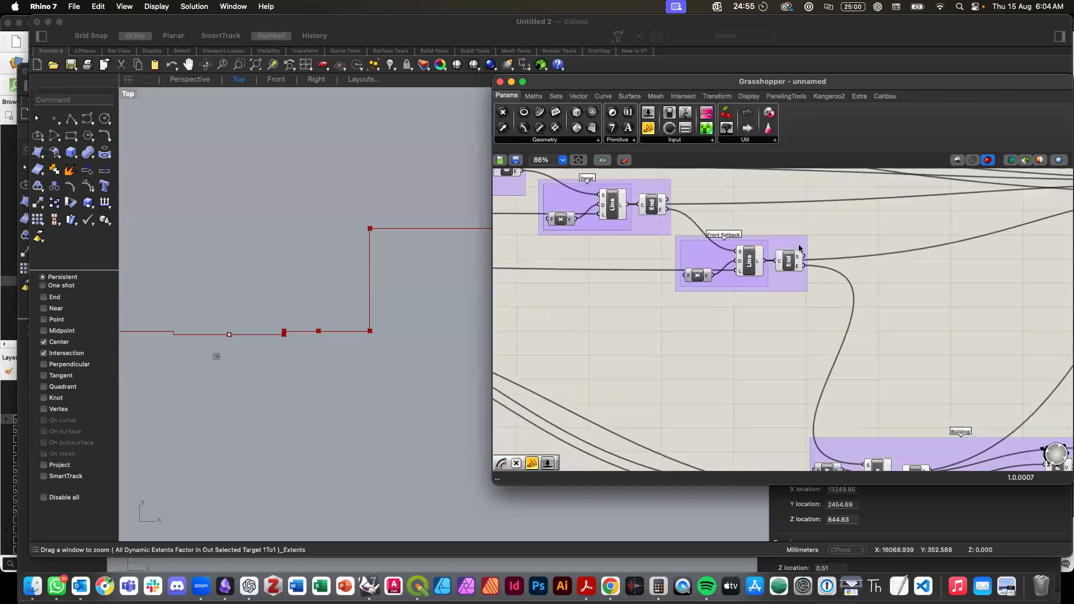
{"action": "scroll", "coordinate": [822, 283], "scroll_direction": "right", "scroll_amount": 10}
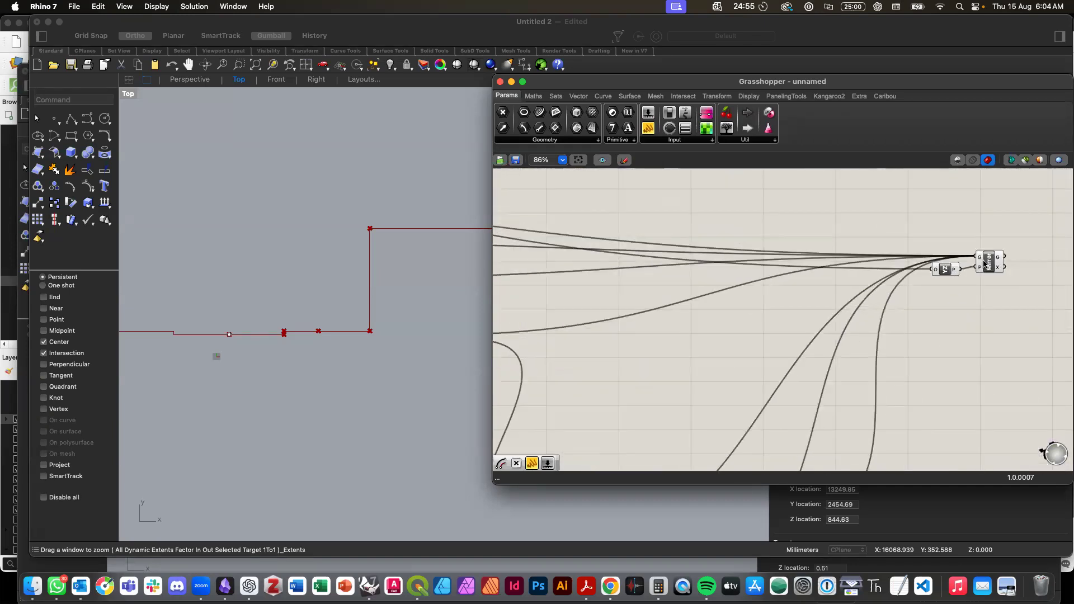
{"action": "scroll", "coordinate": [984, 261], "scroll_direction": "left", "scroll_amount": 6}
{"action": "scroll", "coordinate": [983, 262], "scroll_direction": "up", "scroll_amount": 4}
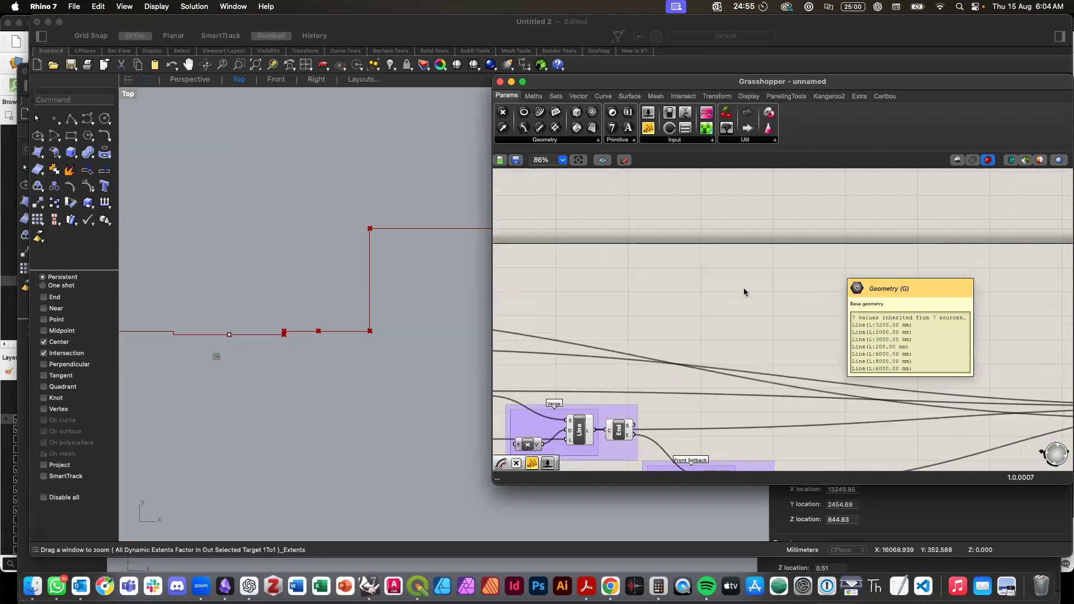
Step: Add a Merge component to an empty canvas area above the Verge group
{"action": "scroll", "coordinate": [754, 295], "scroll_direction": "down", "scroll_amount": 2}
{"action": "scroll", "coordinate": [772, 288], "scroll_direction": "left", "scroll_amount": 2}
{"action": "double_click", "coordinate": [773, 287]}
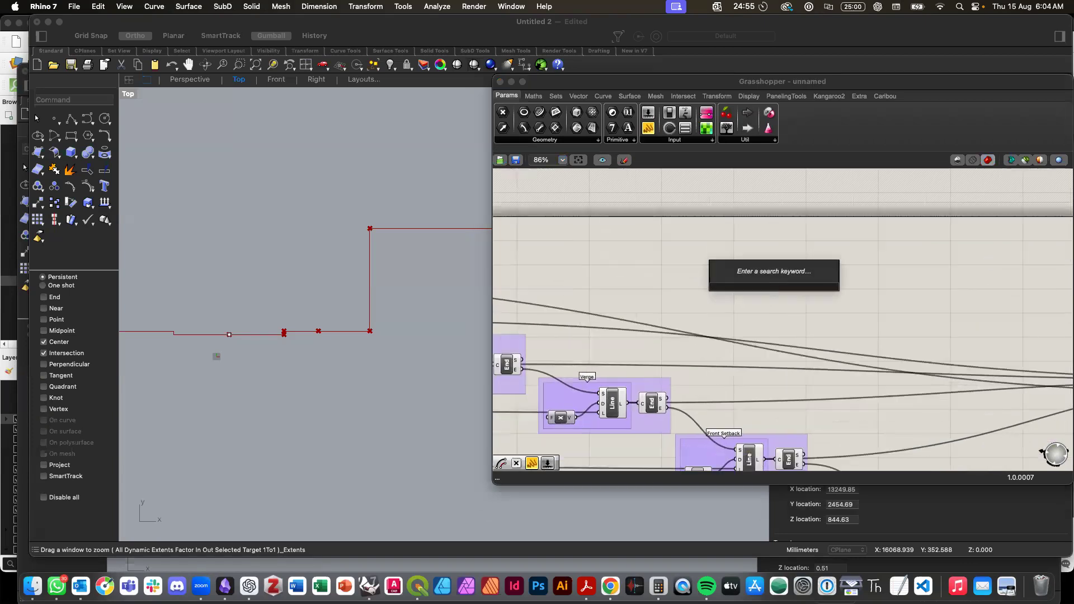
{"action": "type", "text": "merge"}
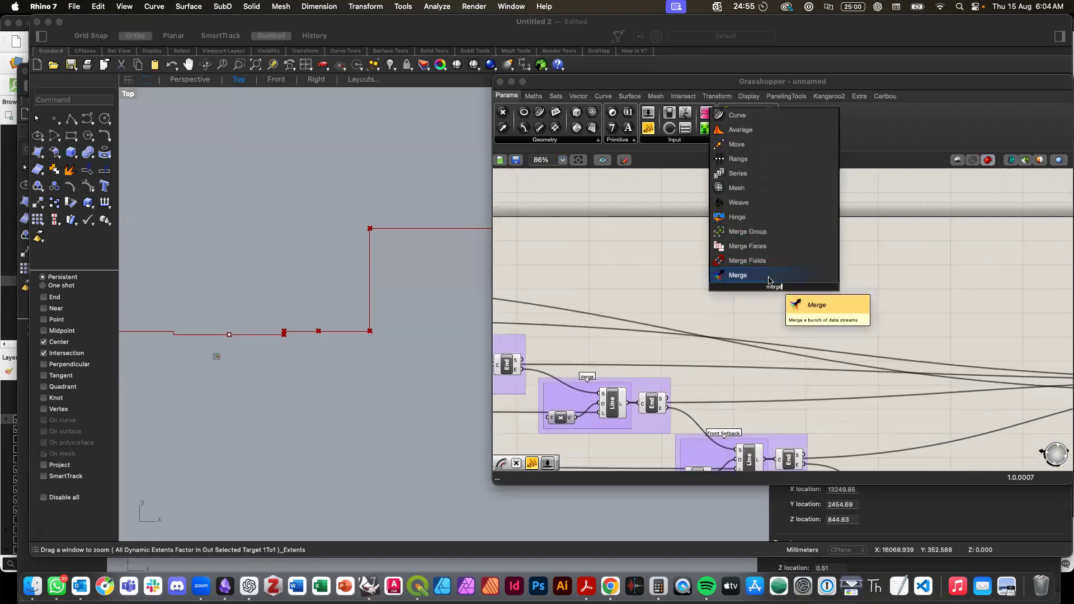
{"action": "key", "text": "Return"}
Step: Connect the Carriageway group's Line output to the Merge component's D1 input
{"action": "scroll", "coordinate": [758, 304], "scroll_direction": "up", "scroll_amount": 2}
{"action": "scroll", "coordinate": [757, 303], "scroll_direction": "left", "scroll_amount": 4}
{"action": "scroll", "coordinate": [757, 300], "scroll_direction": "down", "scroll_amount": 3}
{"action": "scroll", "coordinate": [757, 300], "scroll_direction": "left", "scroll_amount": 2}
{"action": "scroll", "coordinate": [643, 300], "scroll_direction": "up", "scroll_amount": 3}
{"action": "scroll", "coordinate": [582, 354], "scroll_direction": "left", "scroll_amount": 4}
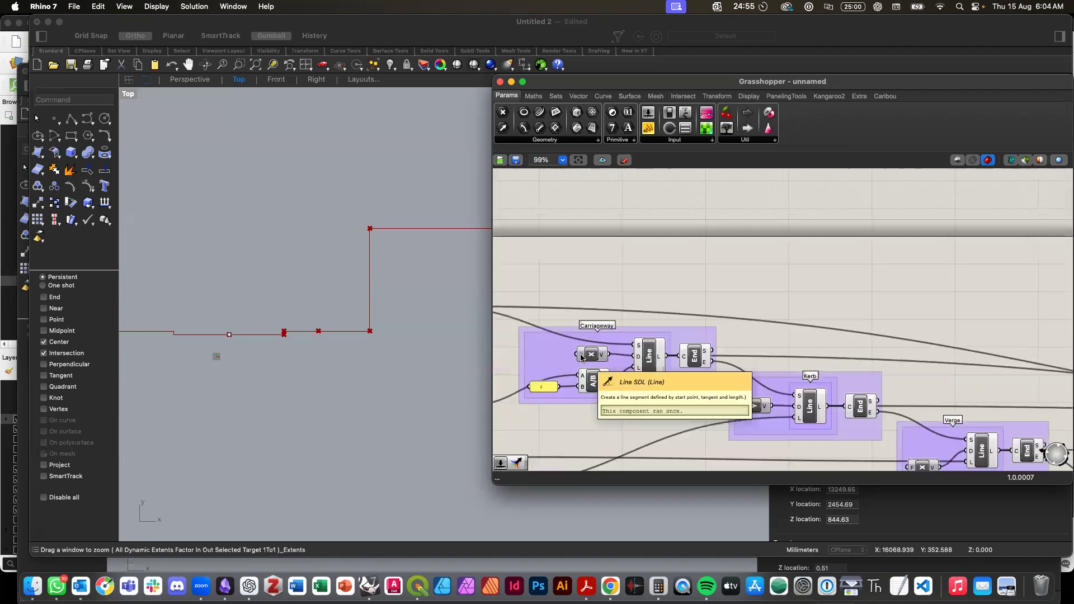
{"action": "scroll", "coordinate": [580, 353], "scroll_direction": "down", "scroll_amount": 2}
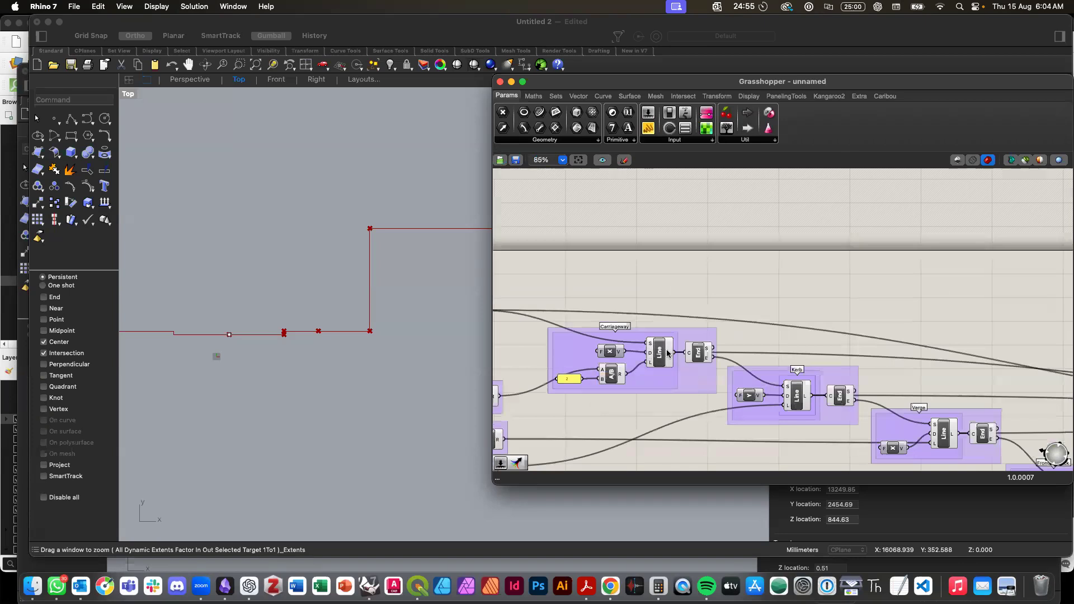
{"action": "left_click_drag", "start_coordinate": [678, 356], "coordinate": [888, 315]}
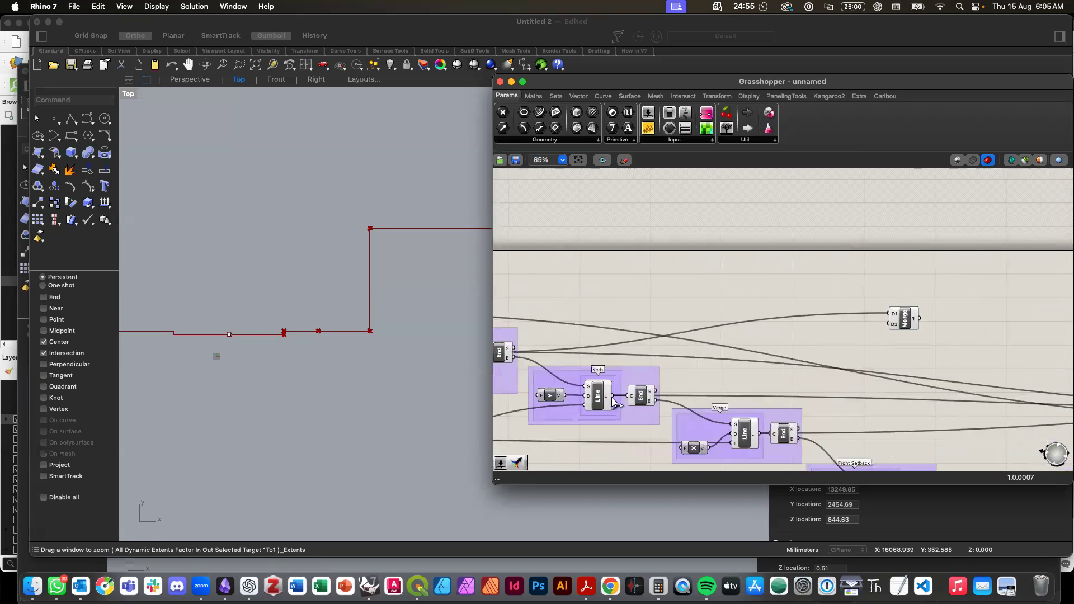
Step: Connect the Kerb group's output to the Merge component's D2 input, undoing the first attempt and wiring it again
{"action": "left_click_drag", "start_coordinate": [655, 390], "coordinate": [888, 319]}
{"action": "key", "text": "super+z"}
{"action": "left_click_drag", "start_coordinate": [657, 393], "coordinate": [887, 323]}
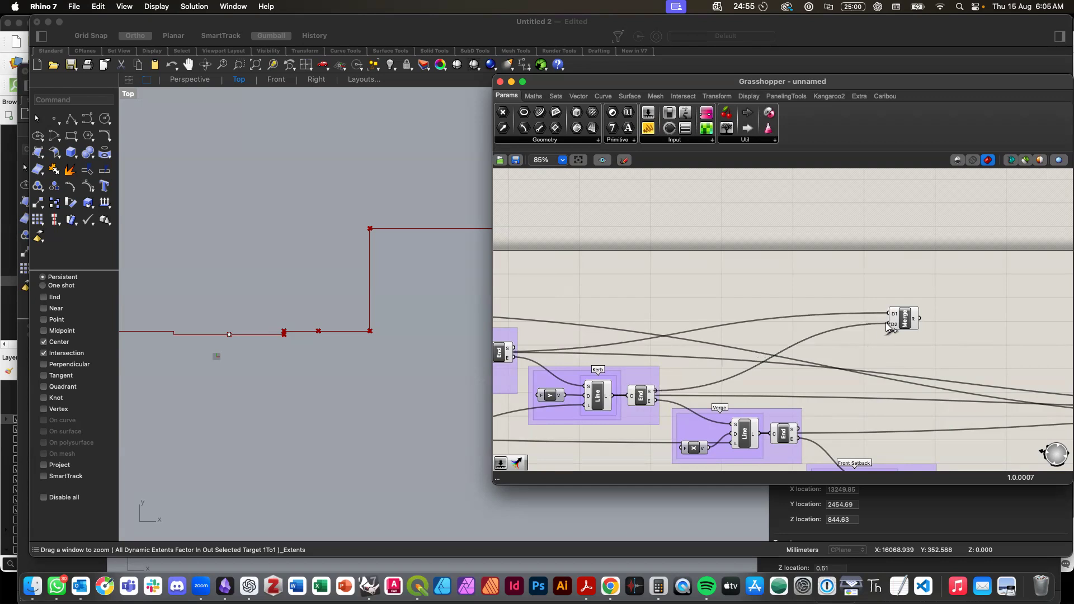
Step: Connect the Verge group's output to the Merge component's D3 input
{"action": "scroll", "coordinate": [885, 325], "scroll_direction": "down", "scroll_amount": 1}
{"action": "scroll", "coordinate": [885, 326], "scroll_direction": "down", "scroll_amount": 3}
{"action": "scroll", "coordinate": [885, 325], "scroll_direction": "right", "scroll_amount": 2}
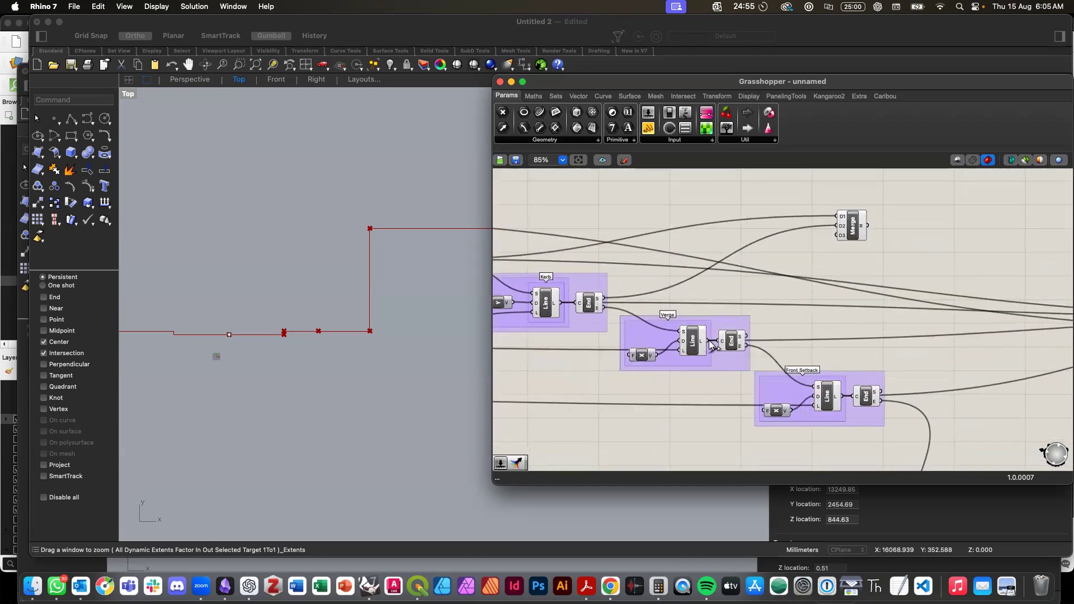
{"action": "left_click_drag", "start_coordinate": [747, 336], "coordinate": [834, 238]}
Step: Move the Merge component across the canvas to sit just before the Mirror component
{"action": "scroll", "coordinate": [825, 327], "scroll_direction": "right", "scroll_amount": 6}
{"action": "scroll", "coordinate": [823, 326], "scroll_direction": "down", "scroll_amount": 2}
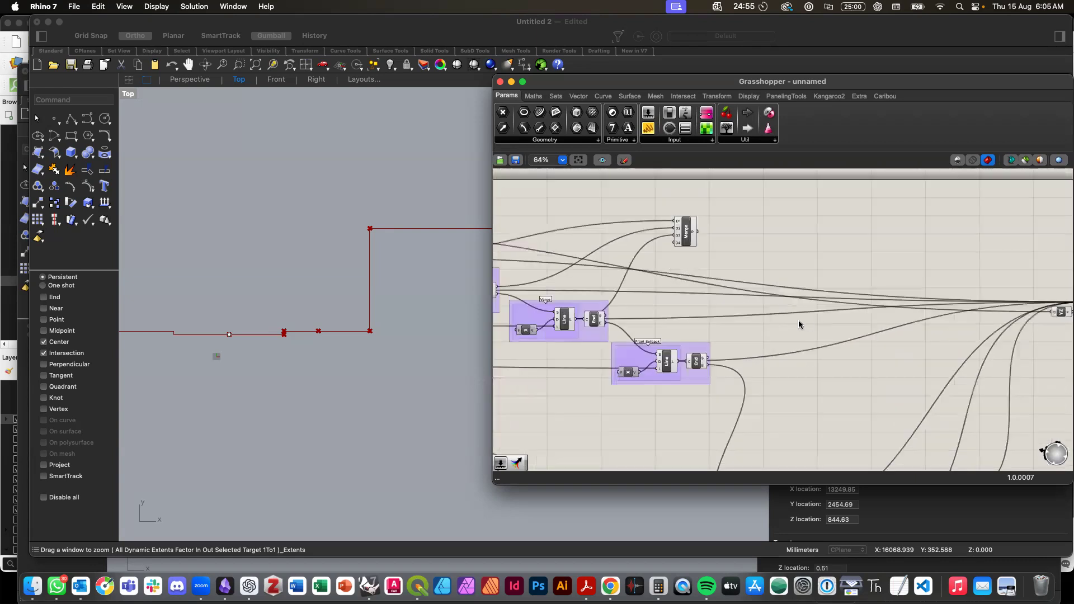
{"action": "left_click_drag", "start_coordinate": [686, 231], "coordinate": [982, 267]}
Step: Connect the Building group's vertical wall Line output to the Merge component's fourth input
{"action": "scroll", "coordinate": [982, 267], "scroll_direction": "down", "scroll_amount": 4}
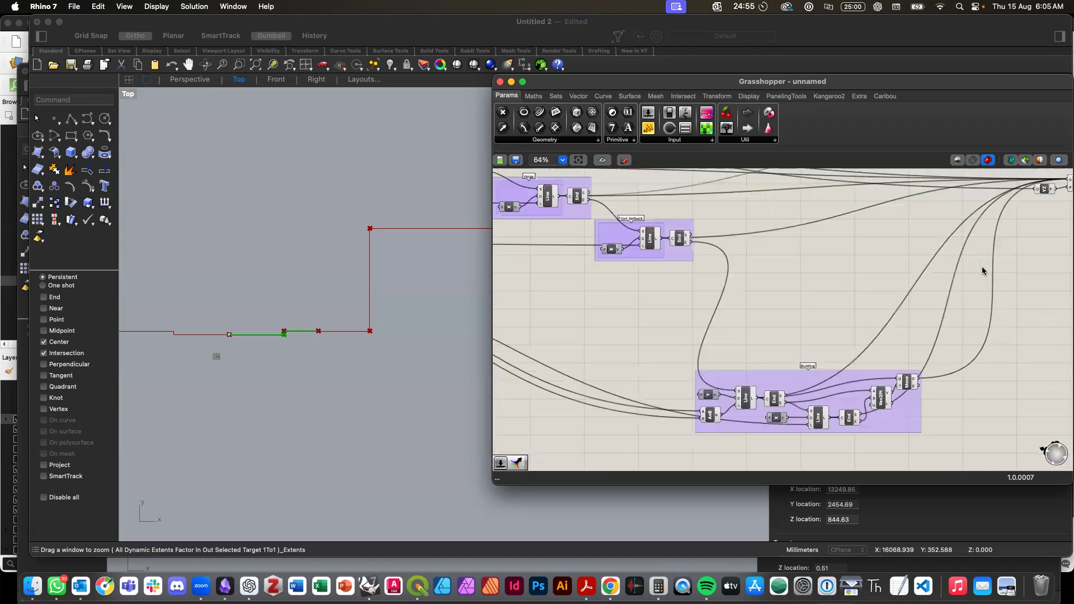
{"action": "scroll", "coordinate": [876, 322], "scroll_direction": "up", "scroll_amount": 1}
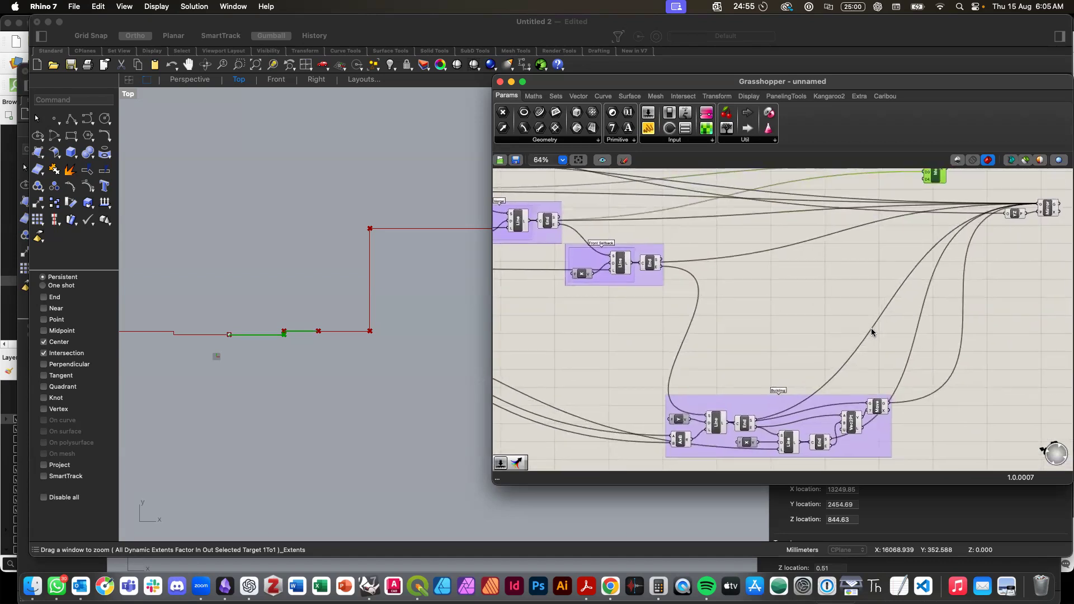
{"action": "scroll", "coordinate": [731, 443], "scroll_direction": "up", "scroll_amount": 3}
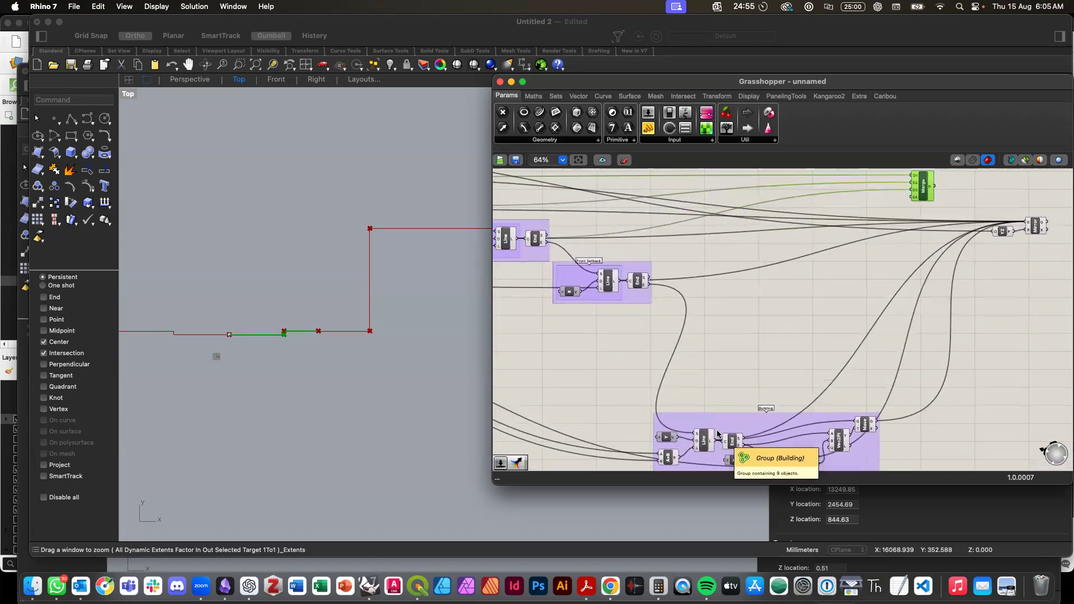
{"action": "left_click_drag", "start_coordinate": [726, 449], "coordinate": [894, 209]}
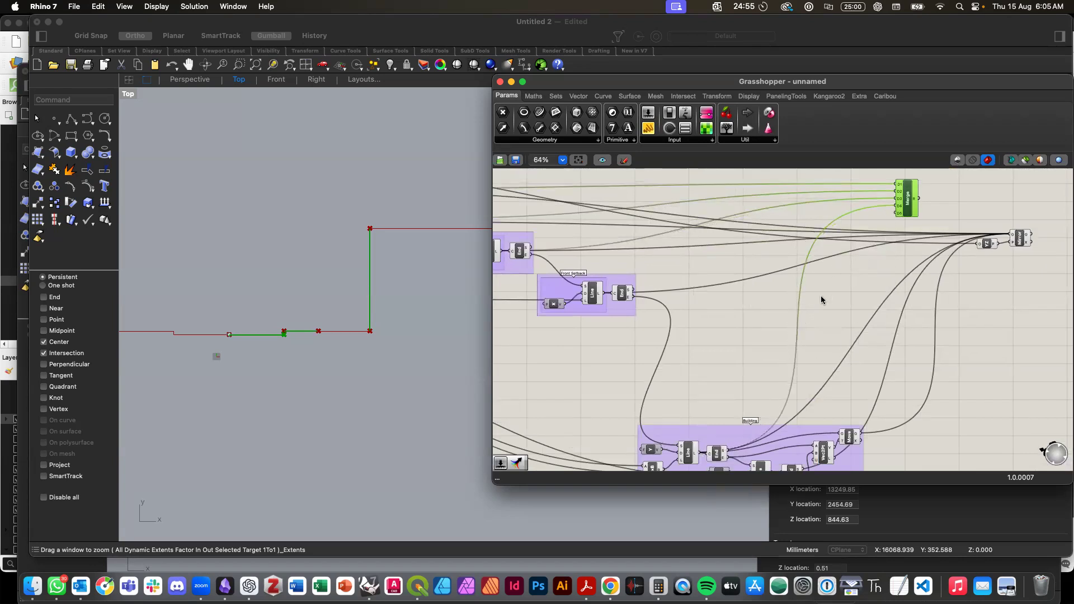
Step: Connect the Building group's horizontal roof Line output to the Merge component's fifth and sixth inputs
{"action": "scroll", "coordinate": [821, 296], "scroll_direction": "down", "scroll_amount": 3}
{"action": "left_click_drag", "start_coordinate": [777, 410], "coordinate": [900, 260]}
{"action": "scroll", "coordinate": [895, 259], "scroll_direction": "down", "scroll_amount": 3}
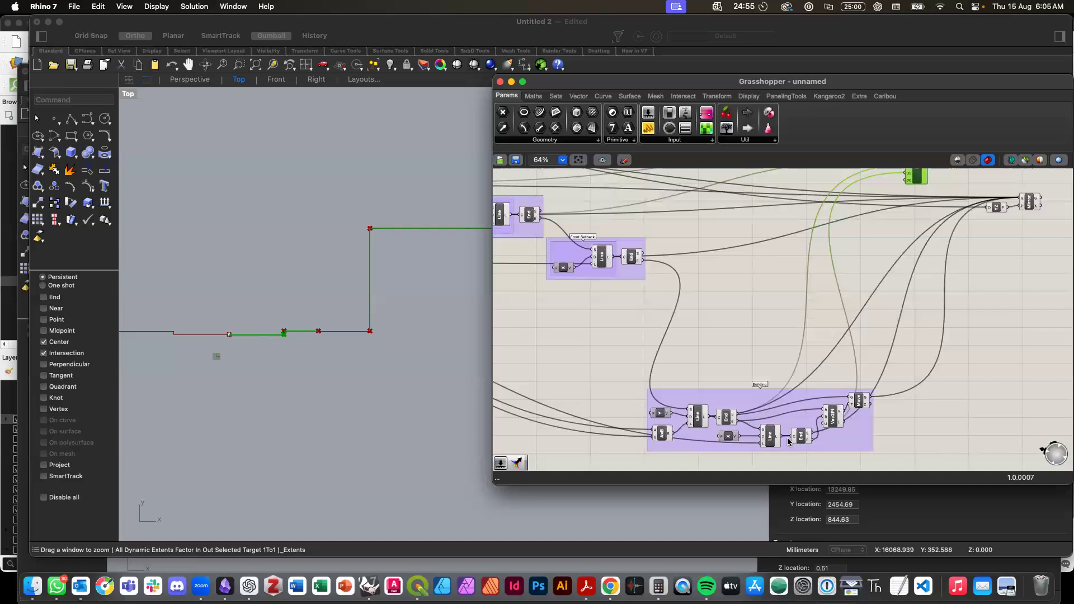
{"action": "right_click_drag", "start_coordinate": [788, 442], "coordinate": [777, 444]}
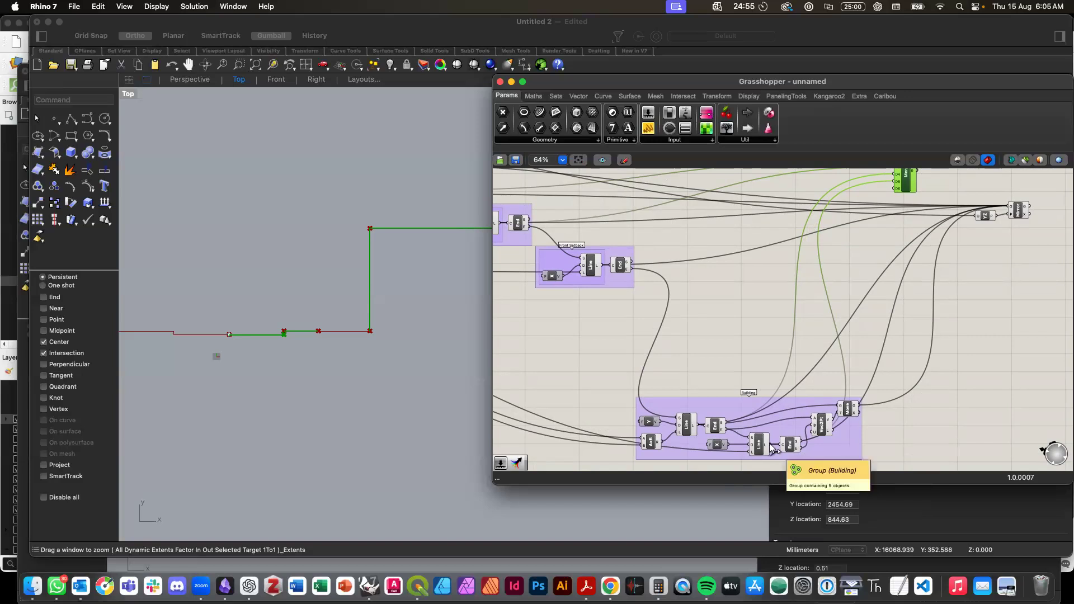
{"action": "left_click_drag", "start_coordinate": [770, 445], "coordinate": [892, 188]}
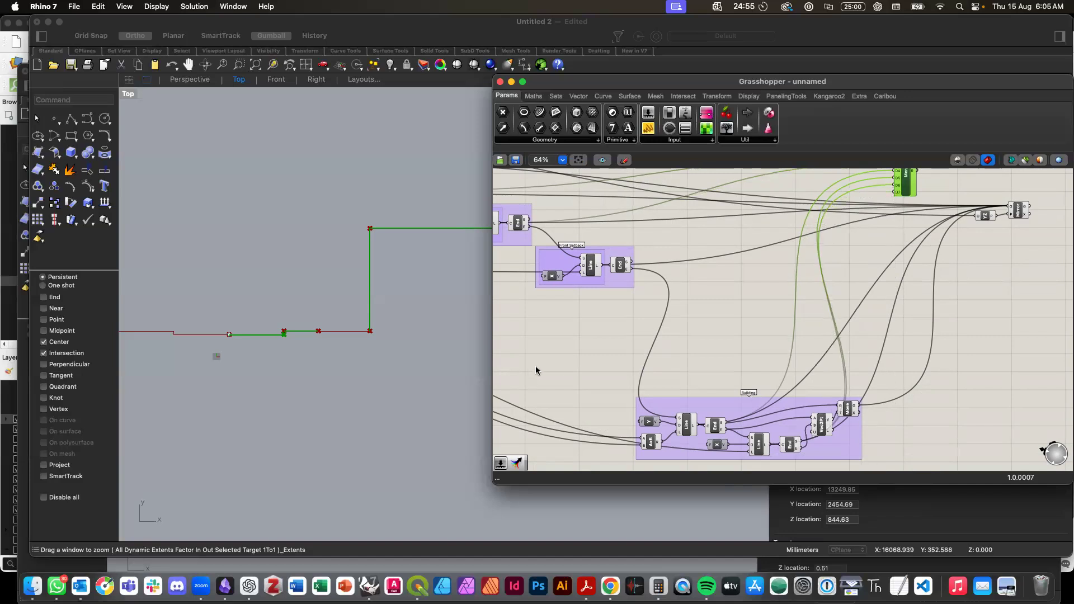
Step: Connect the Building group's Move geometry output to the Merge component's seventh input
{"action": "scroll", "coordinate": [564, 356], "scroll_direction": "left", "scroll_amount": 5}
{"action": "scroll", "coordinate": [565, 356], "scroll_direction": "up", "scroll_amount": 2}
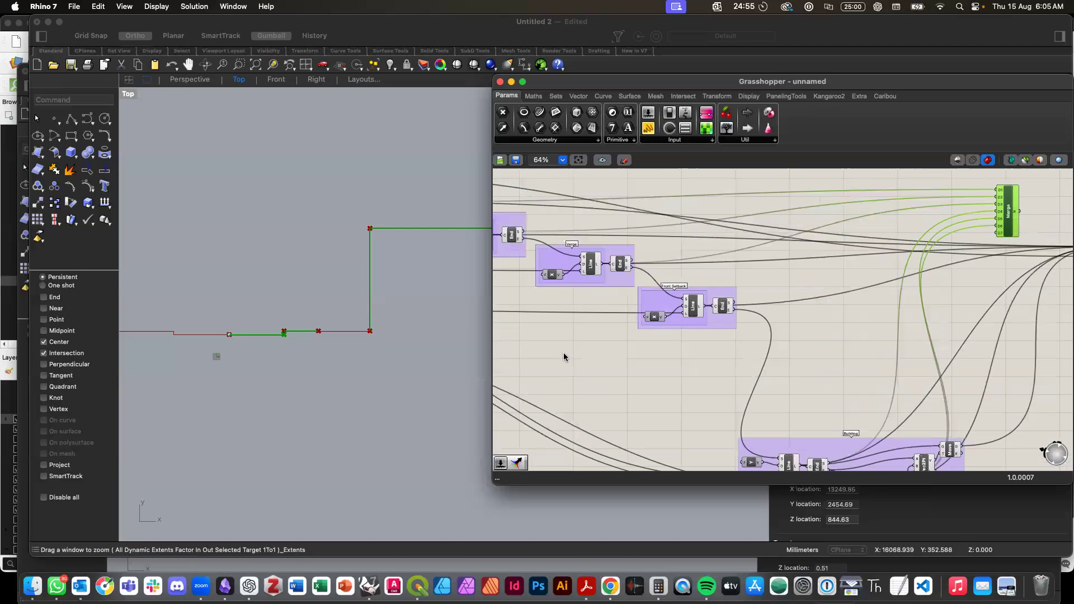
{"action": "scroll", "coordinate": [562, 356], "scroll_direction": "right", "scroll_amount": 5}
{"action": "scroll", "coordinate": [562, 356], "scroll_direction": "down", "scroll_amount": 2}
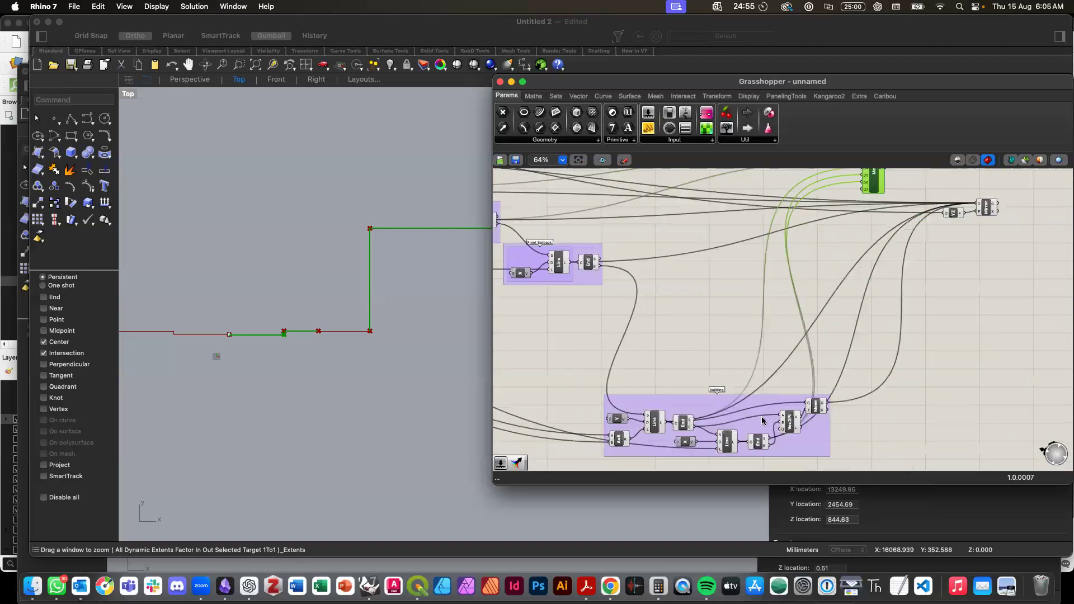
{"action": "left_click_drag", "start_coordinate": [828, 409], "coordinate": [860, 188]}
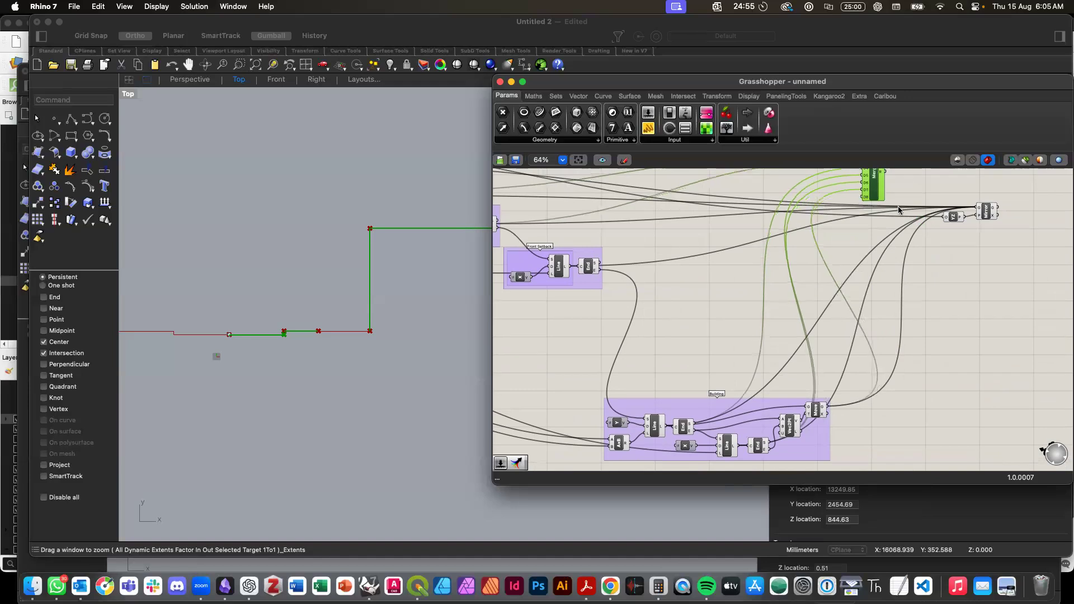
Step: Try replacing the Mirror component's individual geometry sources with the Merge result
{"action": "scroll", "coordinate": [898, 206], "scroll_direction": "right", "scroll_amount": 2}
{"action": "scroll", "coordinate": [898, 206], "scroll_direction": "up", "scroll_amount": 2}
{"action": "scroll", "coordinate": [895, 220], "scroll_direction": "right", "scroll_amount": 1}
{"action": "scroll", "coordinate": [895, 220], "scroll_direction": "up", "scroll_amount": 1}
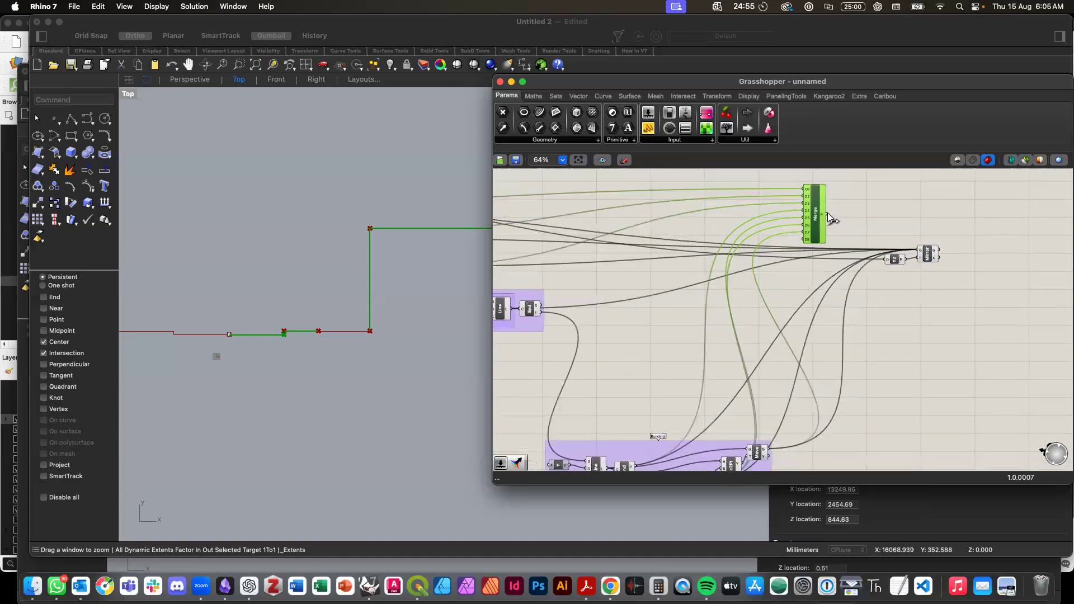
{"action": "left_click_drag", "start_coordinate": [916, 250], "coordinate": [917, 250]}
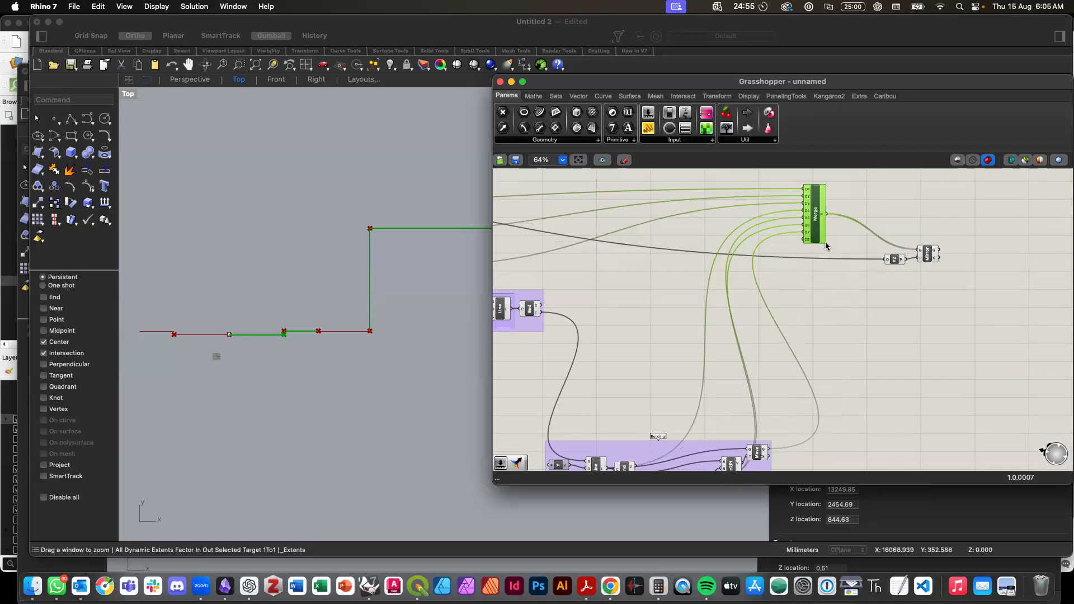
Step: Inspect the mirrored street section in the Rhino Top viewport for missing segments
{"action": "left_click", "coordinate": [338, 414]}
{"action": "scroll", "coordinate": [206, 395], "scroll_direction": "down", "scroll_amount": 3}
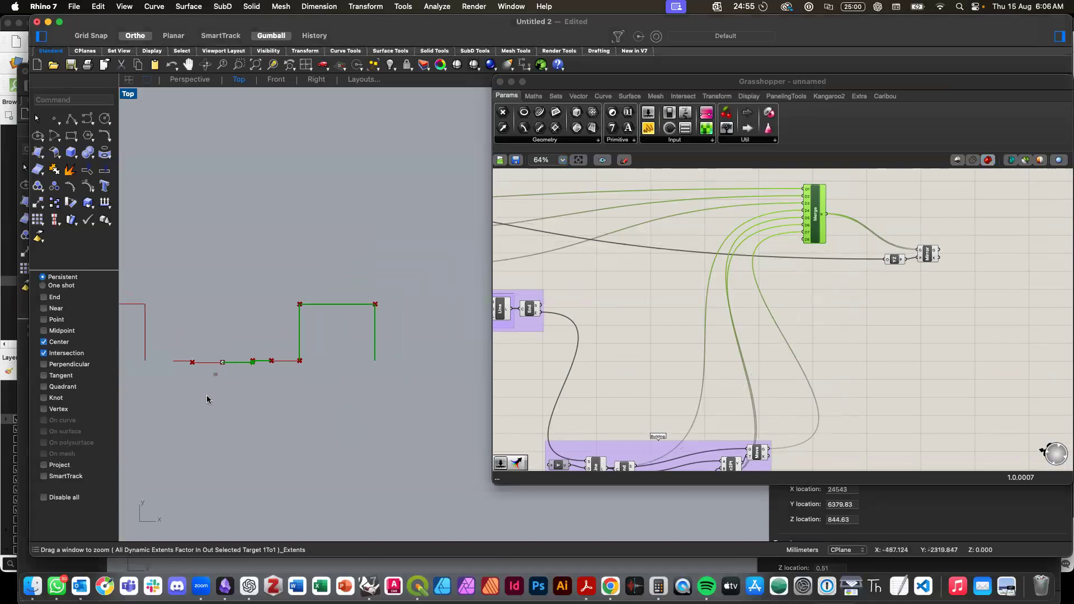
{"action": "scroll", "coordinate": [244, 348], "scroll_direction": "up", "scroll_amount": 3}
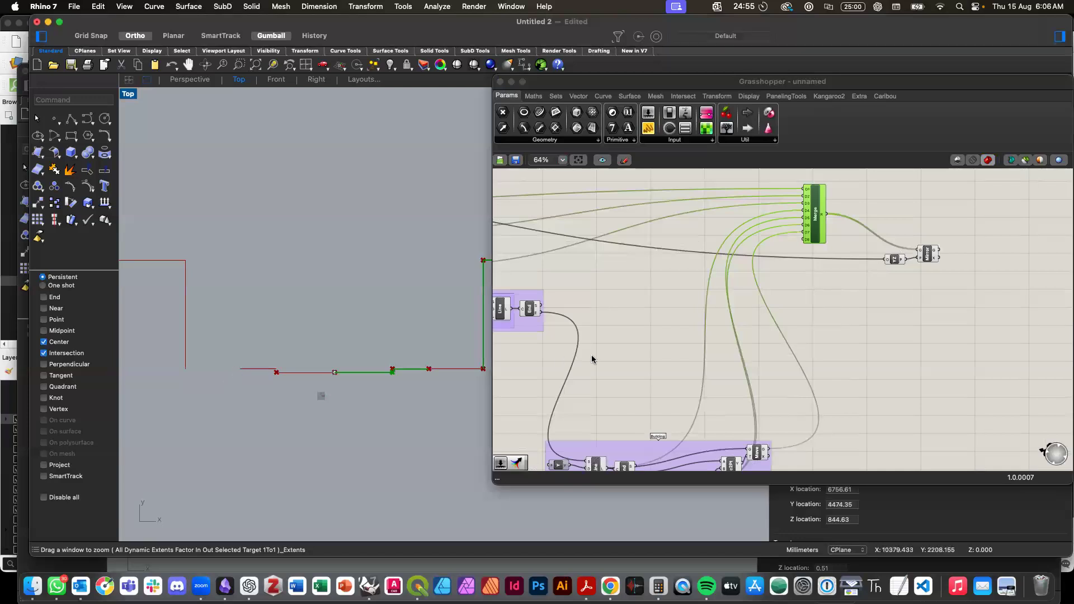
Step: Try wiring the Building group's horizontal Line into the Merge component again, and undo back to the Mirror component's individual line connections
{"action": "scroll", "coordinate": [753, 307], "scroll_direction": "down", "scroll_amount": 5}
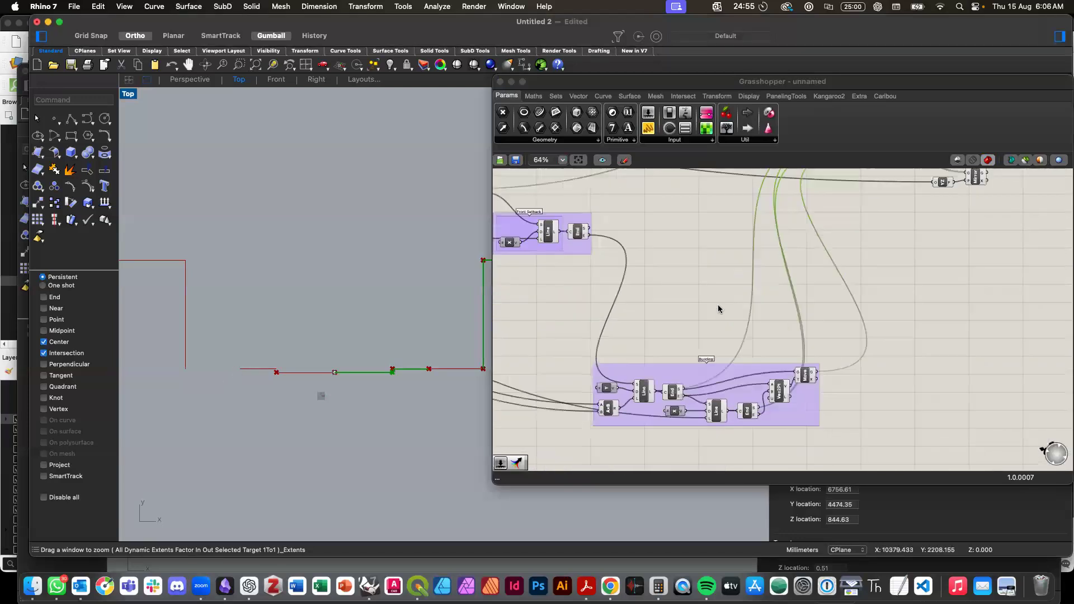
{"action": "left_click", "coordinate": [717, 412]}
{"action": "scroll", "coordinate": [705, 428], "scroll_direction": "right", "scroll_amount": 3}
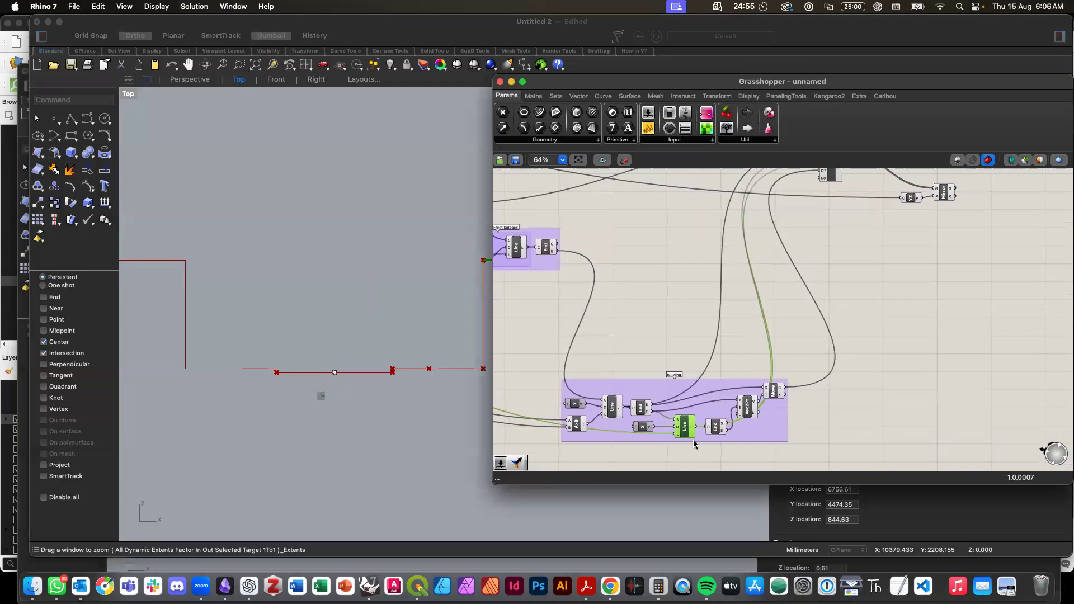
{"action": "left_click_drag", "start_coordinate": [699, 429], "coordinate": [819, 179]}
{"action": "scroll", "coordinate": [834, 244], "scroll_direction": "up", "scroll_amount": 3}
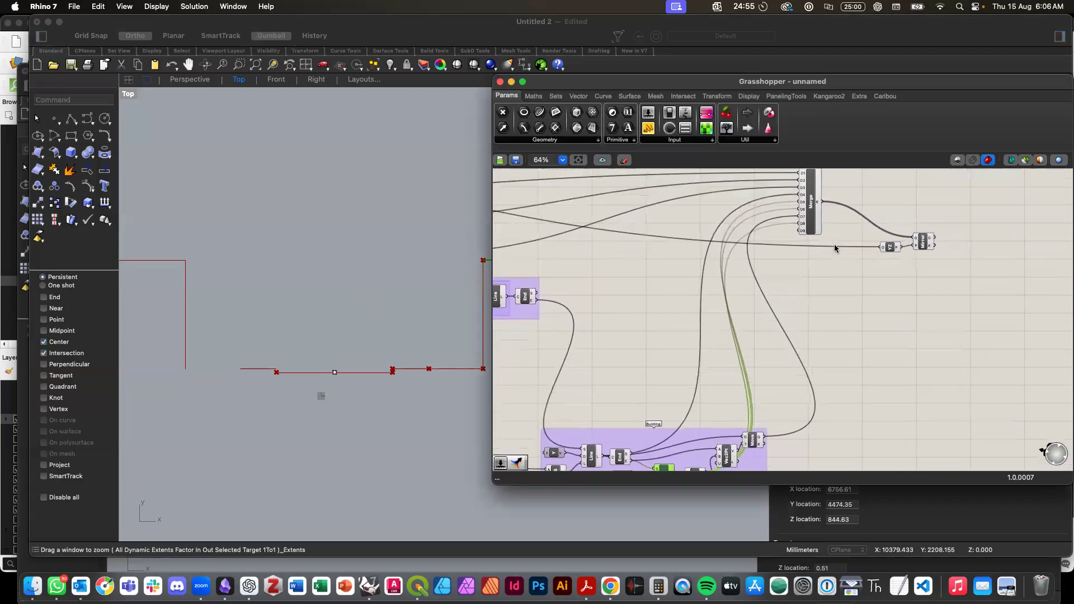
{"action": "left_click", "coordinate": [849, 273]}
{"action": "scroll", "coordinate": [849, 273], "scroll_direction": "up", "scroll_amount": 2}
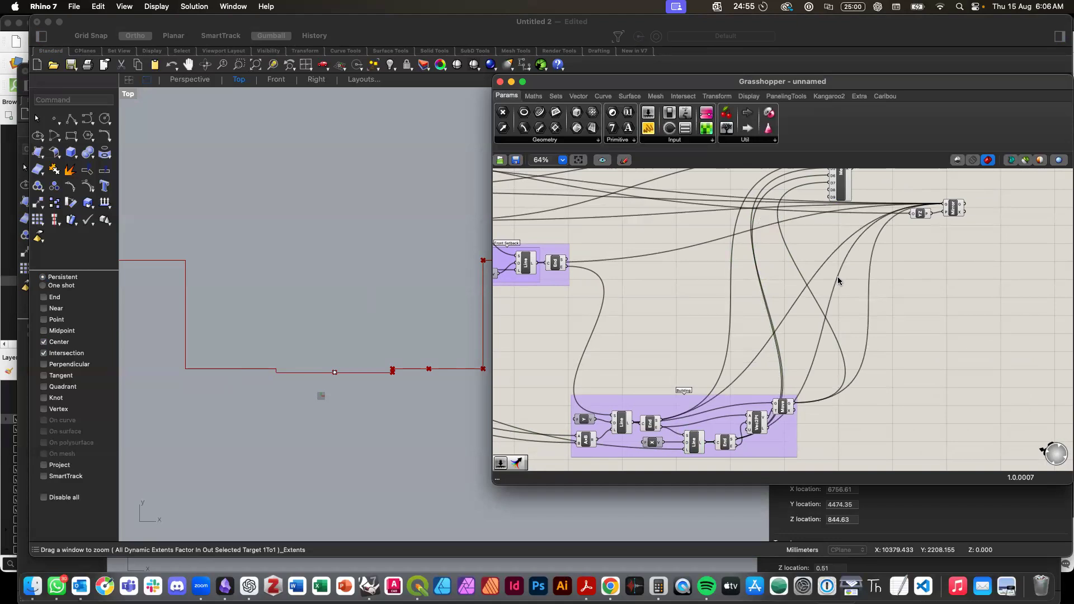
Step: Examine which section segments the Merge component and the Building group's two Line components produce in the Top viewport
{"action": "scroll", "coordinate": [838, 281], "scroll_direction": "up", "scroll_amount": 3}
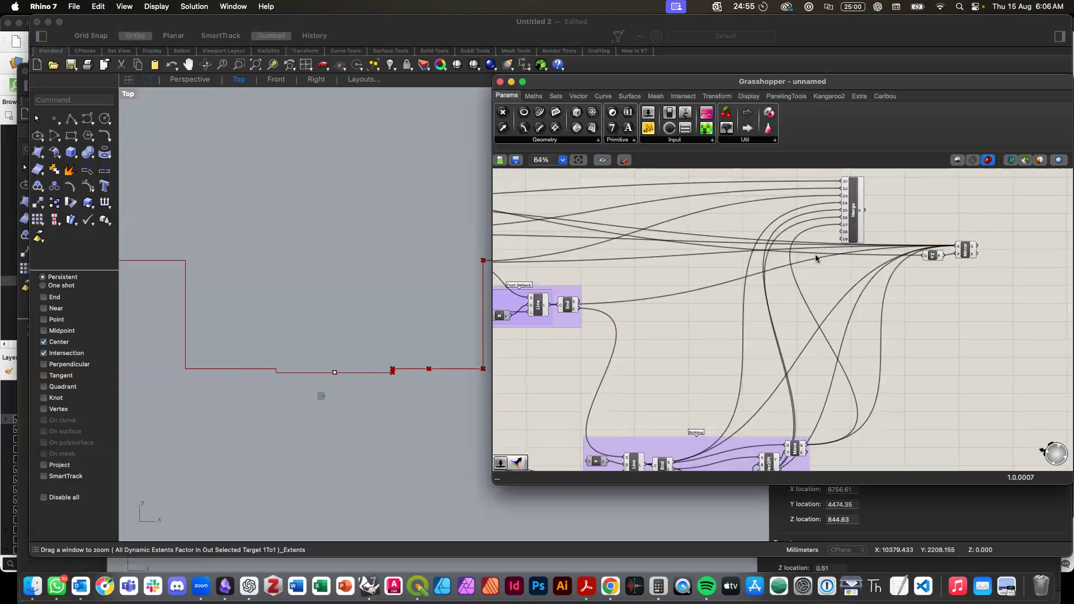
{"action": "scroll", "coordinate": [815, 254], "scroll_direction": "down", "scroll_amount": 1}
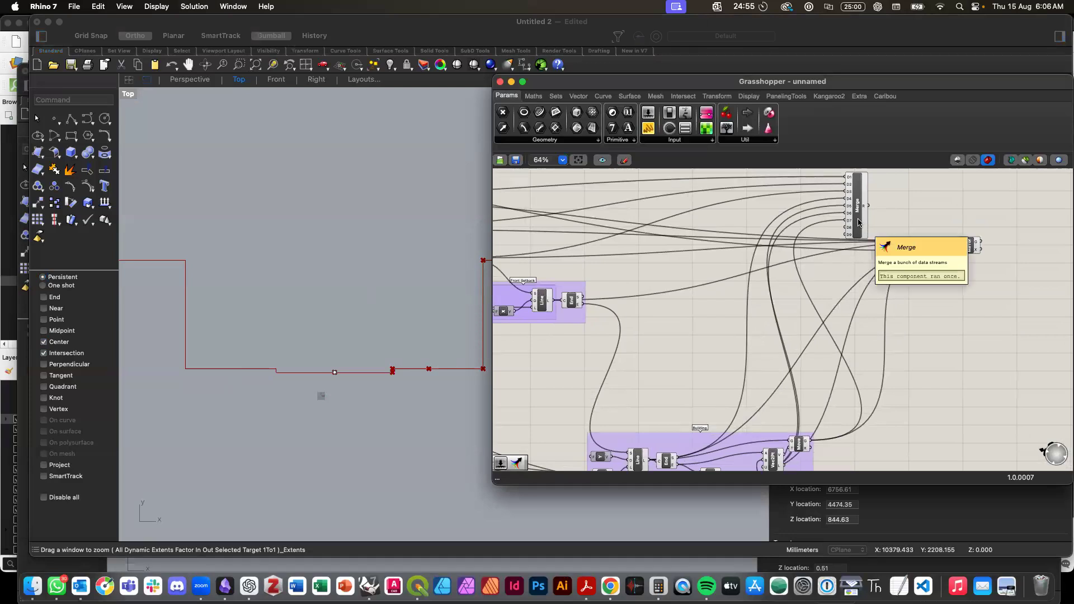
{"action": "left_click", "coordinate": [859, 222]}
{"action": "scroll", "coordinate": [787, 307], "scroll_direction": "down", "scroll_amount": 1}
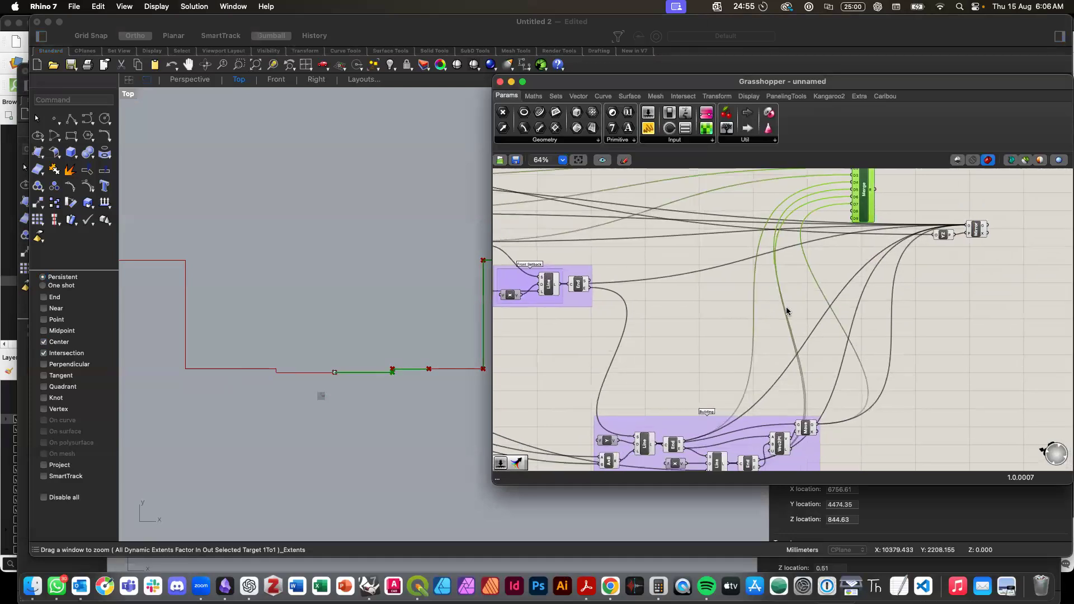
{"action": "scroll", "coordinate": [787, 311], "scroll_direction": "down", "scroll_amount": 3}
{"action": "left_click", "coordinate": [645, 445]}
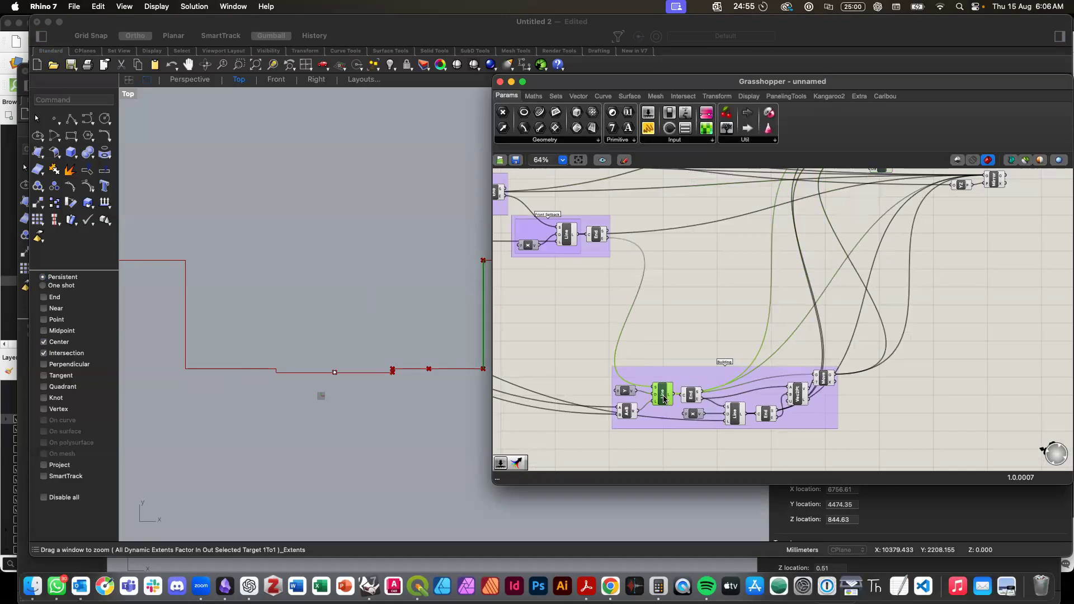
{"action": "scroll", "coordinate": [664, 399], "scroll_direction": "right", "scroll_amount": 2}
{"action": "left_click", "coordinate": [700, 434]}
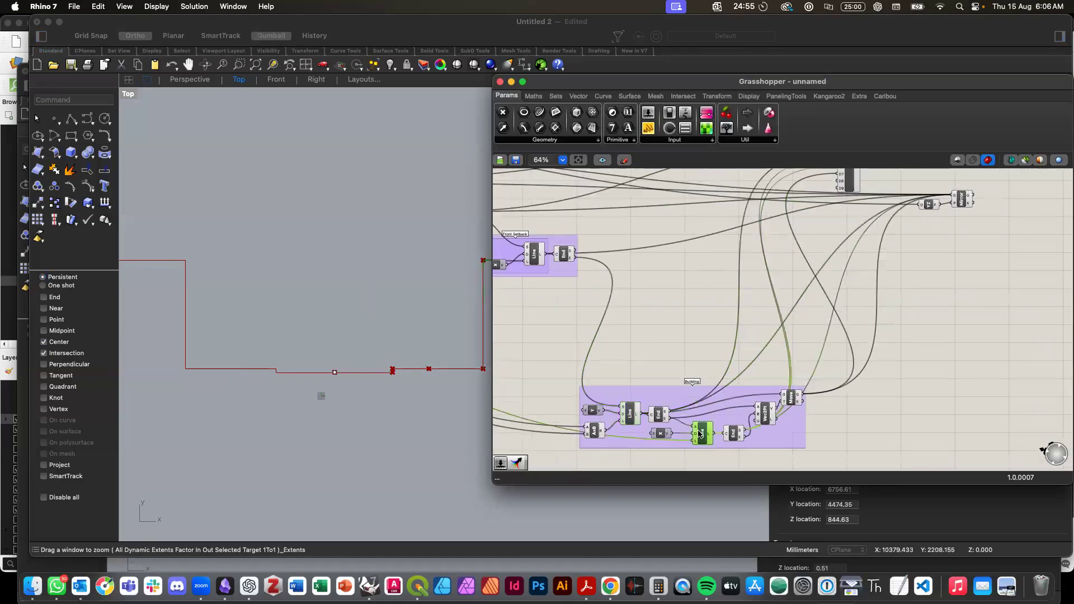
{"action": "scroll", "coordinate": [700, 433], "scroll_direction": "right", "scroll_amount": 3}
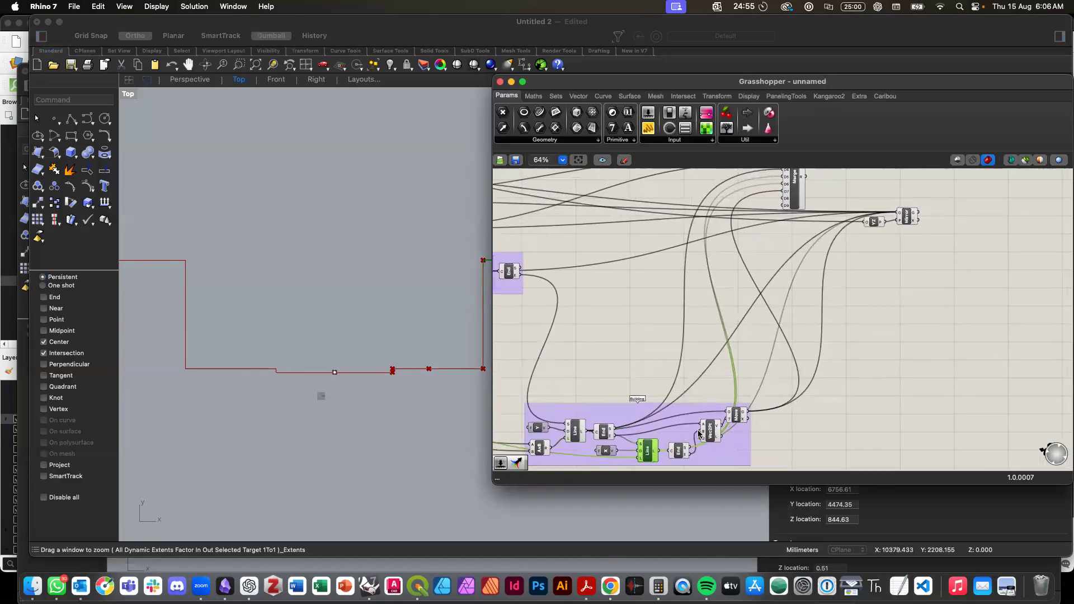
{"action": "mouse_move", "coordinate": [652, 448]}
{"action": "left_mouse_down"}
{"action": "mouse_move", "coordinate": [651, 418]}
{"action": "mouse_move", "coordinate": [650, 448]}
{"action": "left_mouse_up"}
{"action": "scroll", "coordinate": [374, 426], "scroll_direction": "right", "scroll_amount": 5}
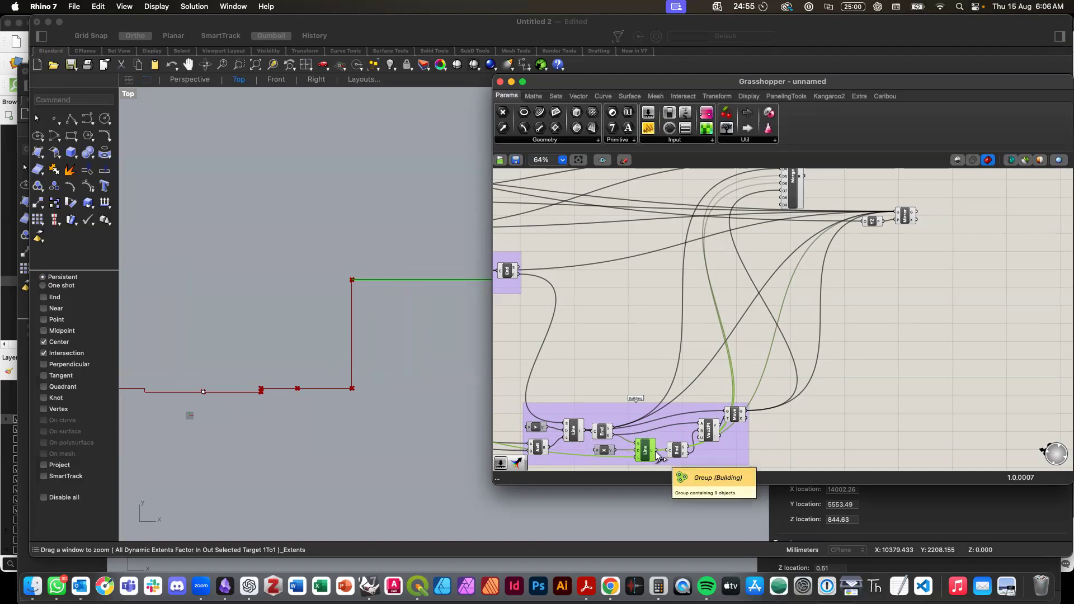
Step: Delete the existing Merge component and place a new Merge component above the Carriageway and Kerb groups
{"action": "scroll", "coordinate": [604, 370], "scroll_direction": "down", "scroll_amount": 10}
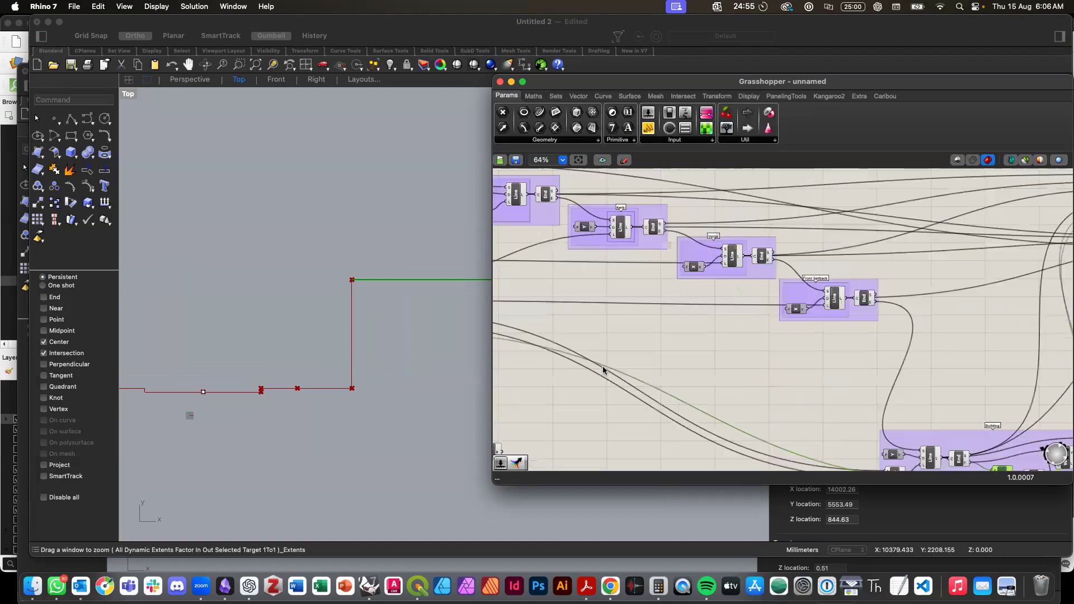
{"action": "scroll", "coordinate": [604, 371], "scroll_direction": "down", "scroll_amount": 2}
{"action": "scroll", "coordinate": [604, 371], "scroll_direction": "right", "scroll_amount": 10}
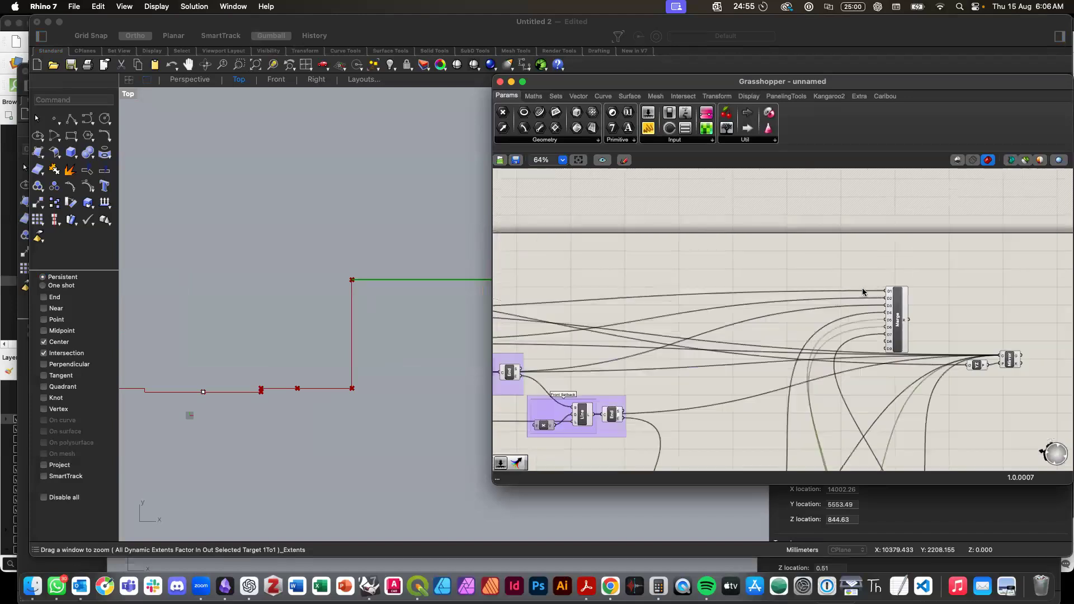
{"action": "left_click", "coordinate": [891, 322]}
{"action": "key", "text": "Delete"}
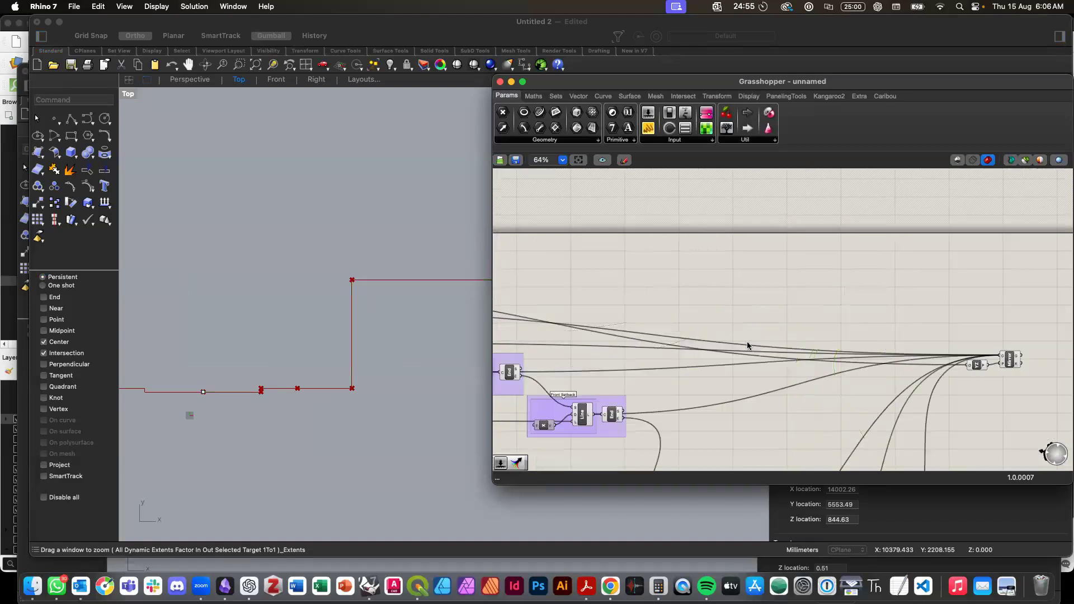
{"action": "scroll", "coordinate": [742, 347], "scroll_direction": "left", "scroll_amount": 10}
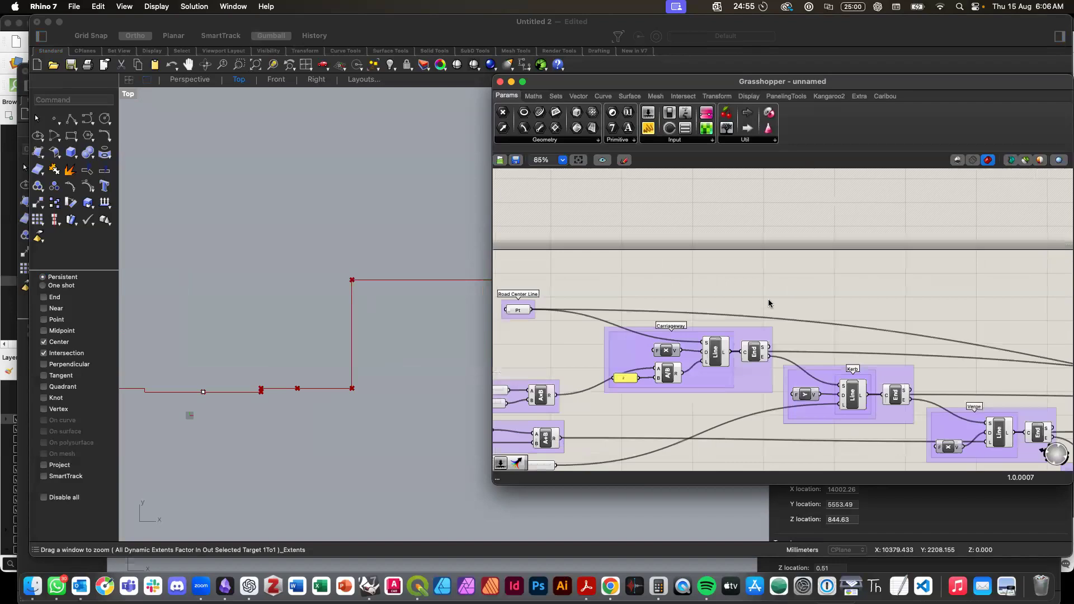
{"action": "double_click", "coordinate": [795, 284]}
{"action": "type", "text": "merge"}
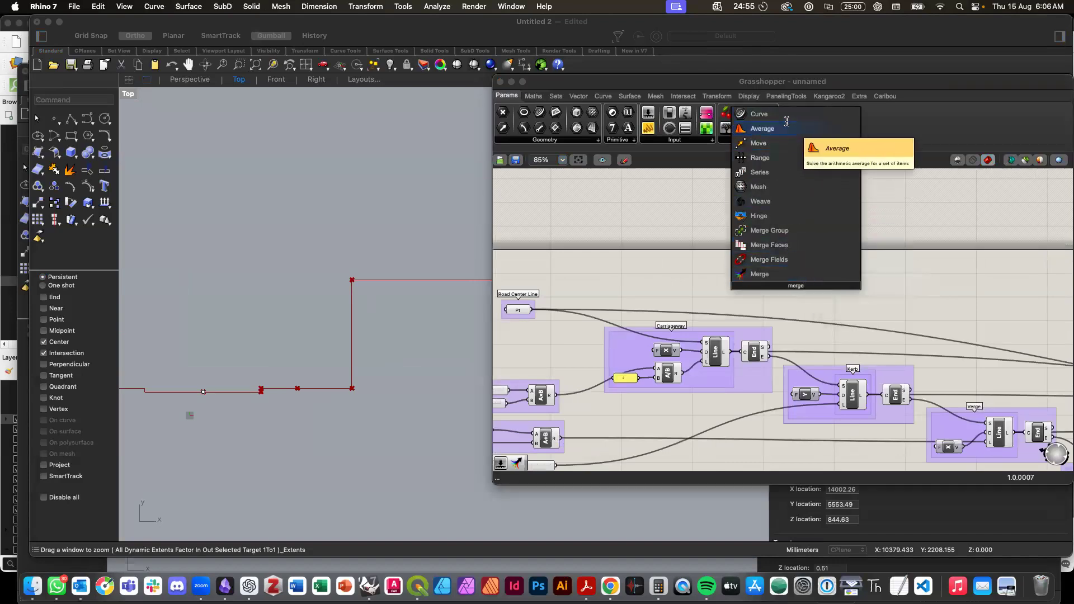
{"action": "left_click", "coordinate": [779, 275]}
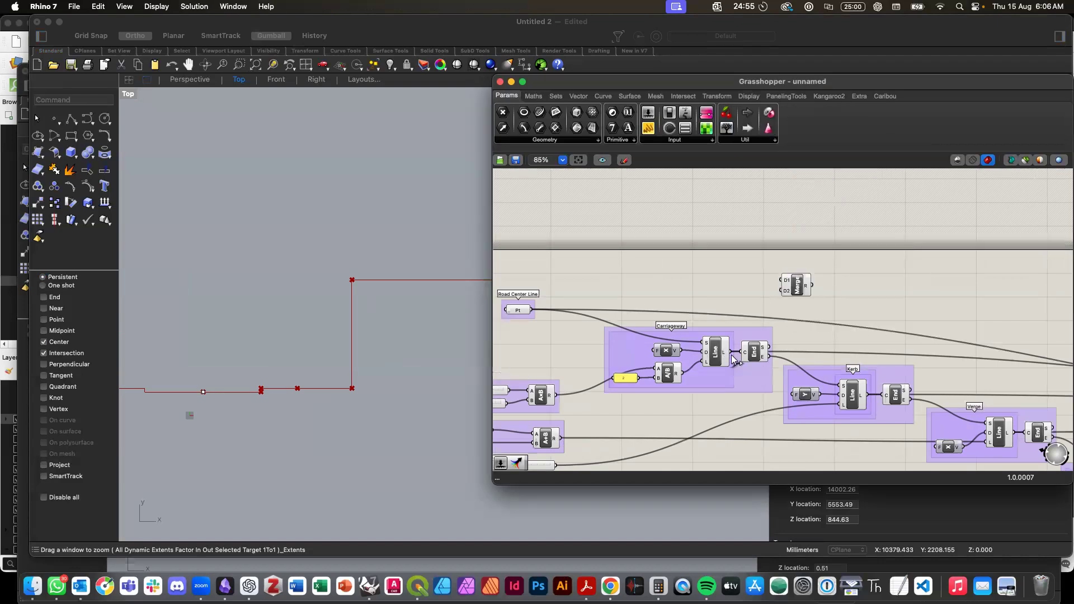
Step: Connect the Carriageway Line to the new Merge component's D1 input and the Kerb Line to D2
{"action": "left_click_drag", "start_coordinate": [731, 354], "coordinate": [799, 288]}
{"action": "scroll", "coordinate": [579, 383], "scroll_direction": "left", "scroll_amount": 3}
{"action": "scroll", "coordinate": [702, 400], "scroll_direction": "right", "scroll_amount": 1}
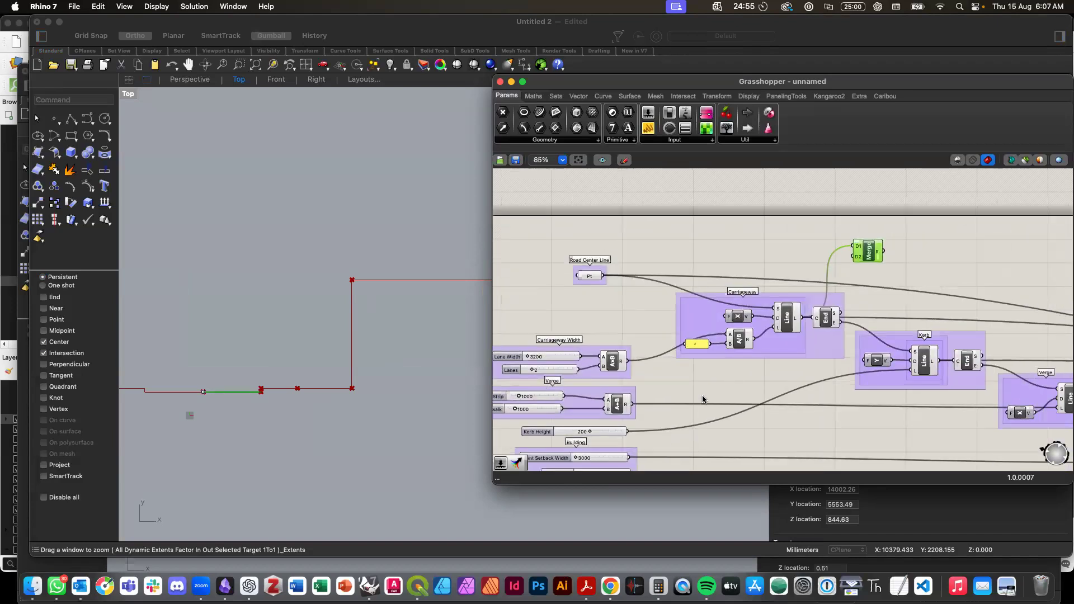
{"action": "scroll", "coordinate": [703, 399], "scroll_direction": "right", "scroll_amount": 3}
{"action": "left_click_drag", "start_coordinate": [818, 373], "coordinate": [954, 273]}
{"action": "scroll", "coordinate": [918, 311], "scroll_direction": "down", "scroll_amount": 3}
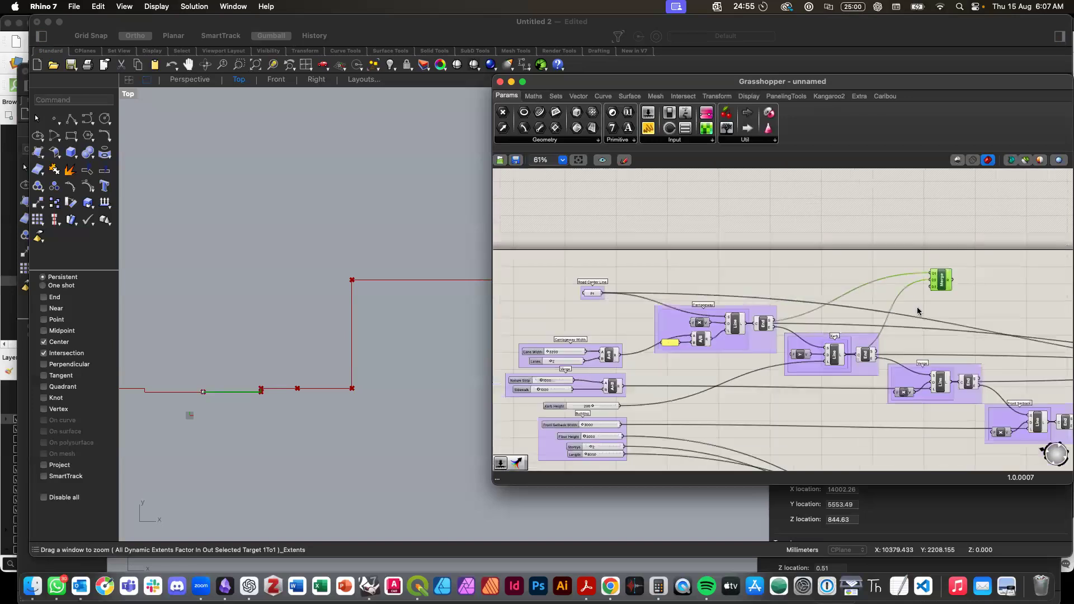
Step: Connect the Verge group's Line output to Merge input D3 and reposition the Merge component above the Front Setback group
{"action": "scroll", "coordinate": [929, 398], "scroll_direction": "up", "scroll_amount": 4}
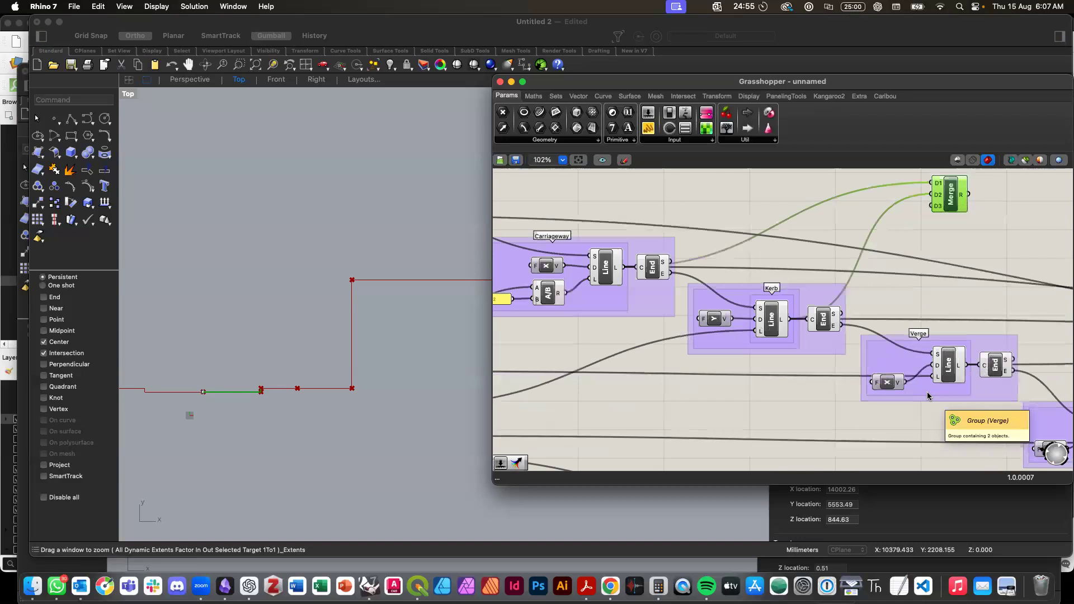
{"action": "left_click", "coordinate": [949, 369]}
{"action": "scroll", "coordinate": [941, 375], "scroll_direction": "right", "scroll_amount": 2}
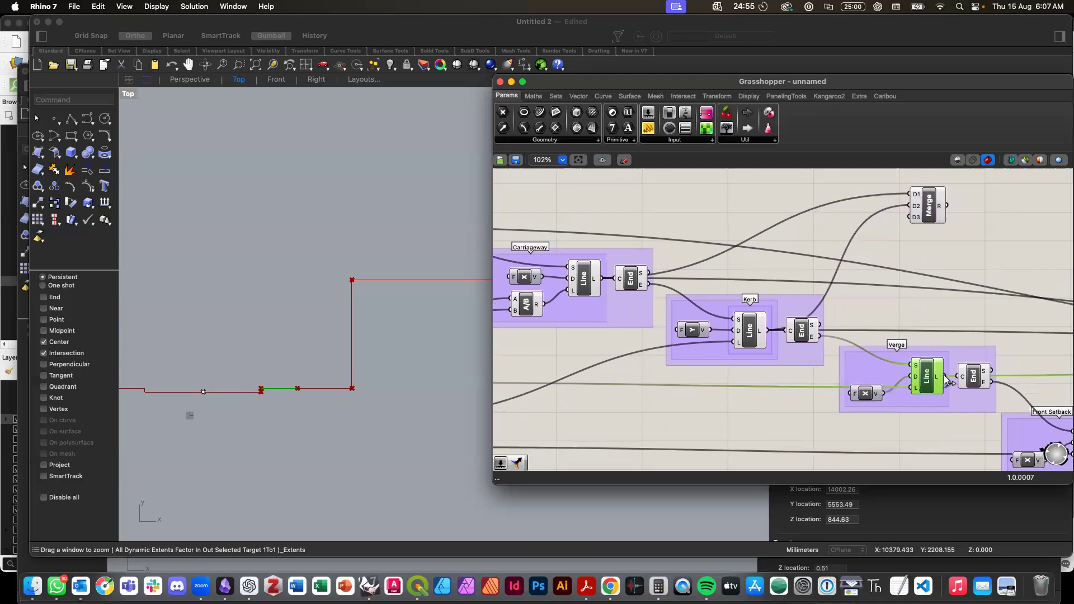
{"action": "scroll", "coordinate": [915, 227], "scroll_direction": "right", "scroll_amount": 5}
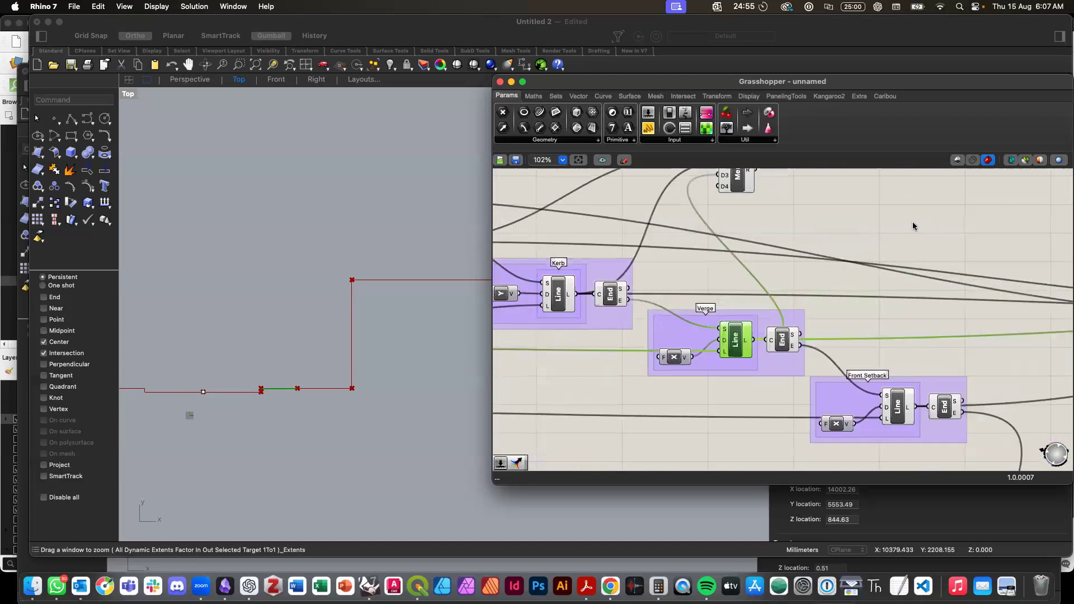
{"action": "scroll", "coordinate": [915, 227], "scroll_direction": "right", "scroll_amount": 2}
{"action": "left_click_drag", "start_coordinate": [695, 190], "coordinate": [881, 244]}
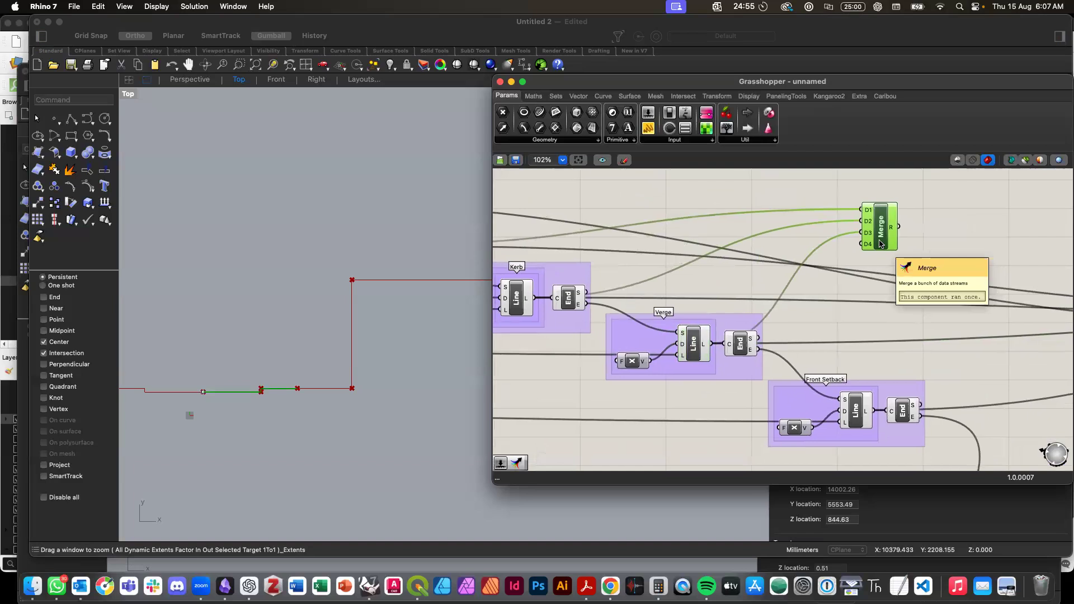
Step: Connect the Front Setback Line output to Merge input D4 and move the Merge component down towards the Building group
{"action": "scroll", "coordinate": [793, 295], "scroll_direction": "left", "scroll_amount": 1}
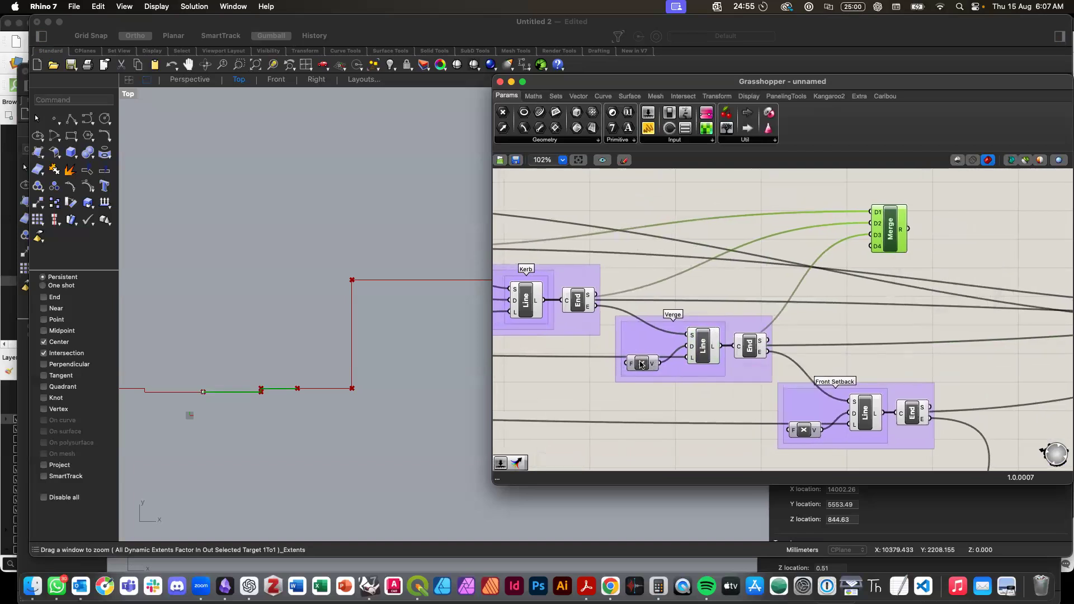
{"action": "scroll", "coordinate": [640, 362], "scroll_direction": "left", "scroll_amount": 3}
{"action": "scroll", "coordinate": [640, 360], "scroll_direction": "left", "scroll_amount": 1}
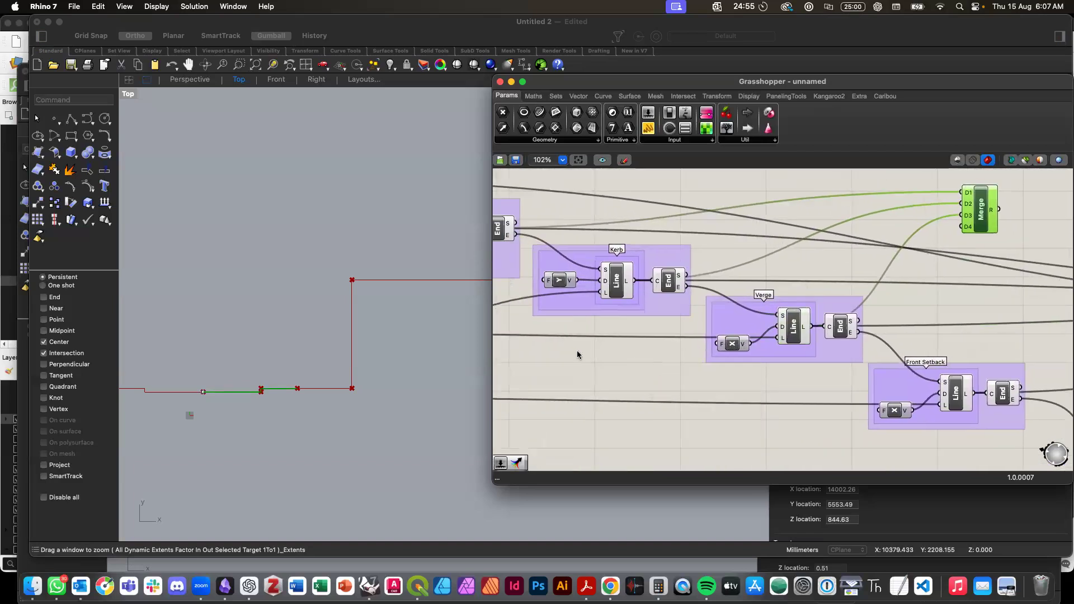
{"action": "scroll", "coordinate": [579, 354], "scroll_direction": "left", "scroll_amount": 3}
{"action": "scroll", "coordinate": [577, 354], "scroll_direction": "right", "scroll_amount": 10}
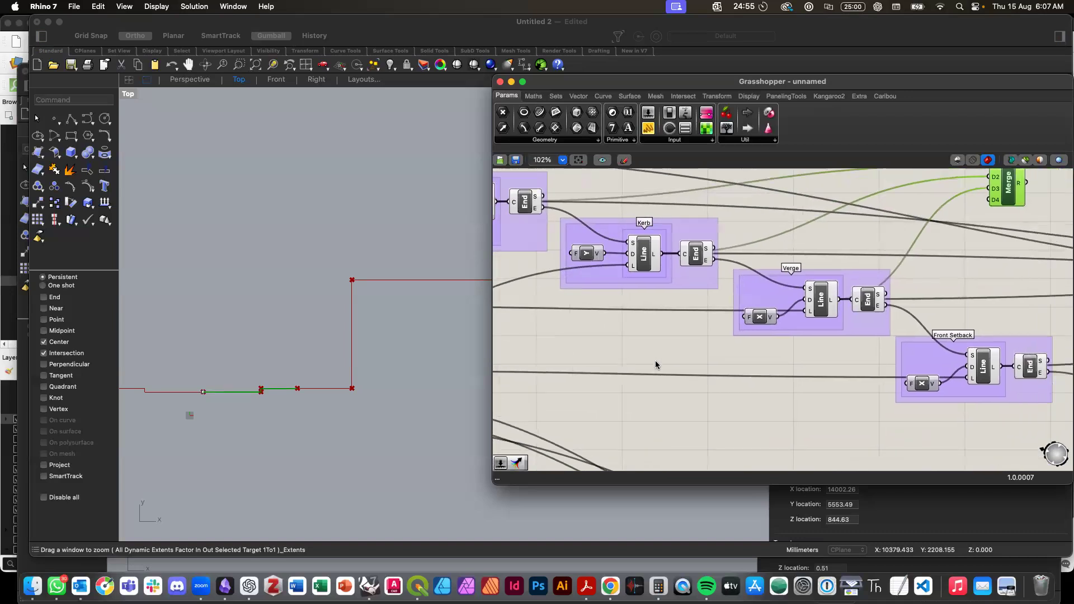
{"action": "left_click", "coordinate": [772, 371]}
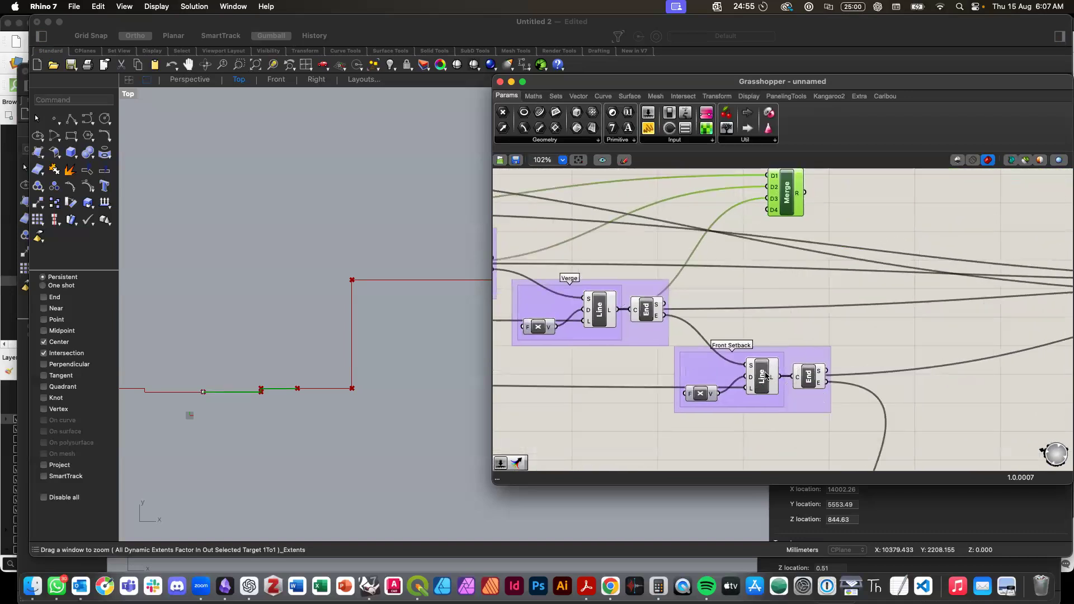
{"action": "left_click_drag", "start_coordinate": [782, 377], "coordinate": [929, 415]}
{"action": "scroll", "coordinate": [770, 213], "scroll_direction": "down", "scroll_amount": 3}
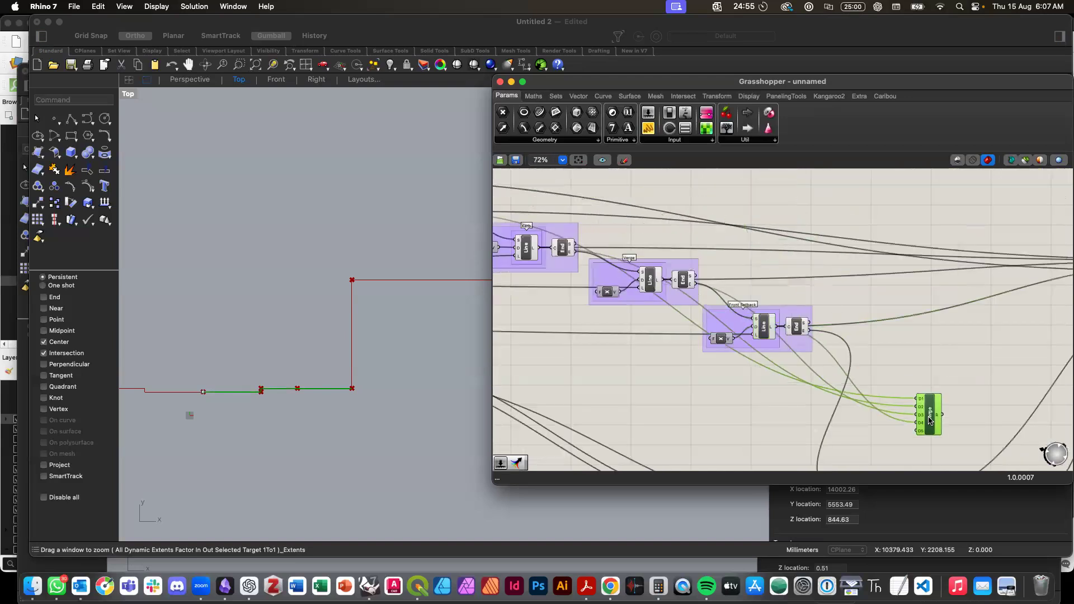
Step: Connect the Building group's vertical Line output to the Merge component's D5 input
{"action": "scroll", "coordinate": [929, 415], "scroll_direction": "down", "scroll_amount": 4}
{"action": "scroll", "coordinate": [895, 406], "scroll_direction": "right", "scroll_amount": 2}
{"action": "left_click", "coordinate": [793, 391]}
{"action": "left_click_drag", "start_coordinate": [805, 390], "coordinate": [839, 317]}
{"action": "right_click_drag", "start_coordinate": [867, 339], "coordinate": [778, 331]}
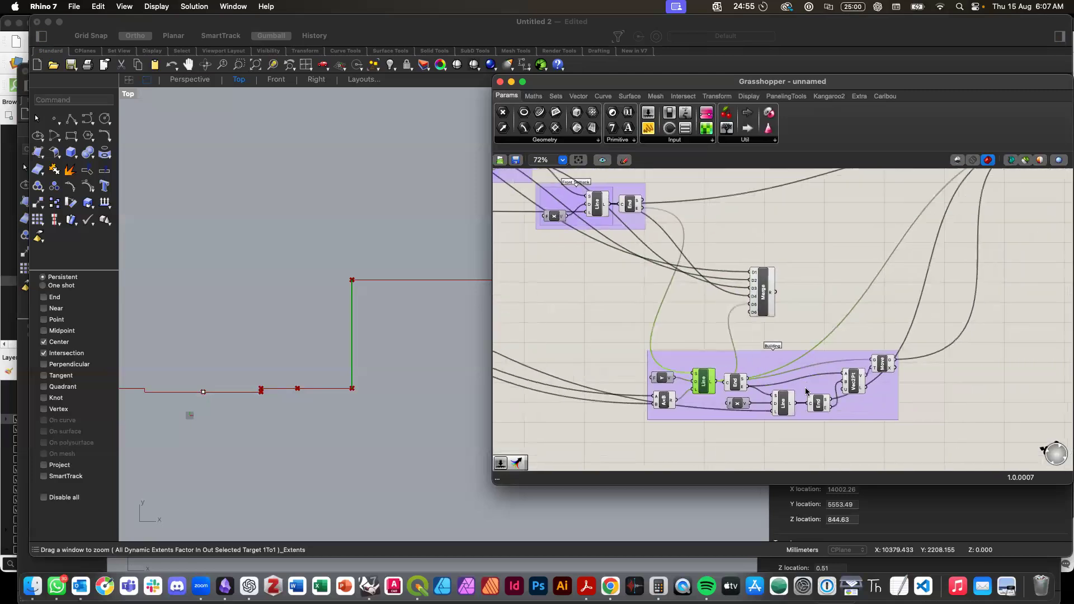
Step: Connect the Building group's horizontal Line to Merge input D6 and its Move geometry output to D7
{"action": "left_click_drag", "start_coordinate": [796, 405], "coordinate": [752, 317]}
{"action": "left_click_drag", "start_coordinate": [762, 302], "coordinate": [885, 269]}
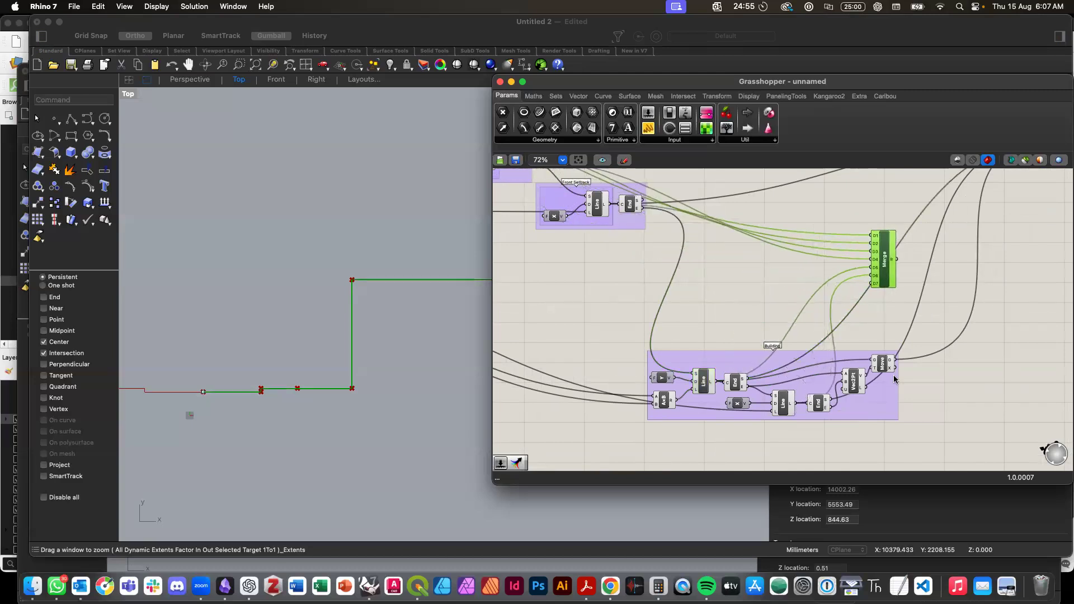
{"action": "left_click_drag", "start_coordinate": [896, 359], "coordinate": [877, 281]}
{"action": "left_click", "coordinate": [383, 356]}
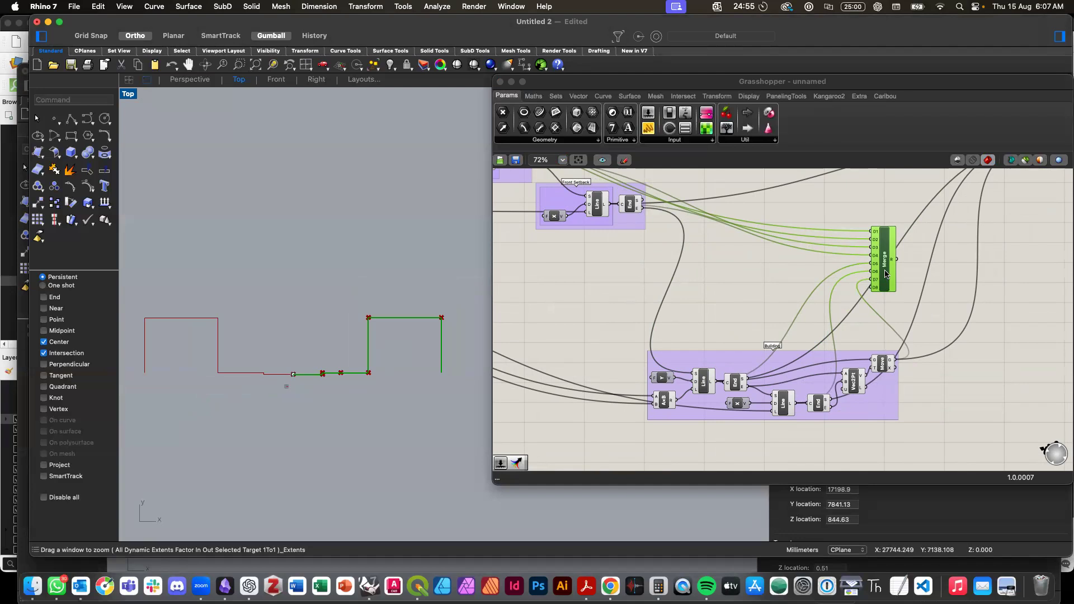
Step: Reposition the Merge component on the canvas just above the YZ Plane and Mirror components
{"action": "left_click_drag", "start_coordinate": [887, 274], "coordinate": [951, 275]}
{"action": "scroll", "coordinate": [951, 276], "scroll_direction": "right", "scroll_amount": 5}
{"action": "scroll", "coordinate": [951, 275], "scroll_direction": "up", "scroll_amount": 4}
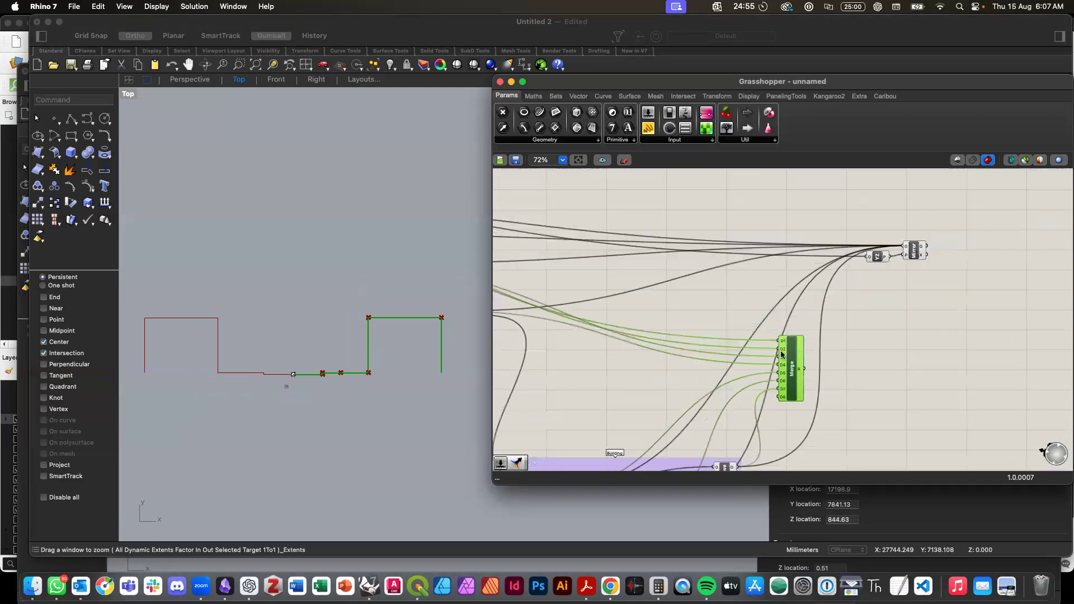
{"action": "left_click_drag", "start_coordinate": [789, 363], "coordinate": [864, 186]}
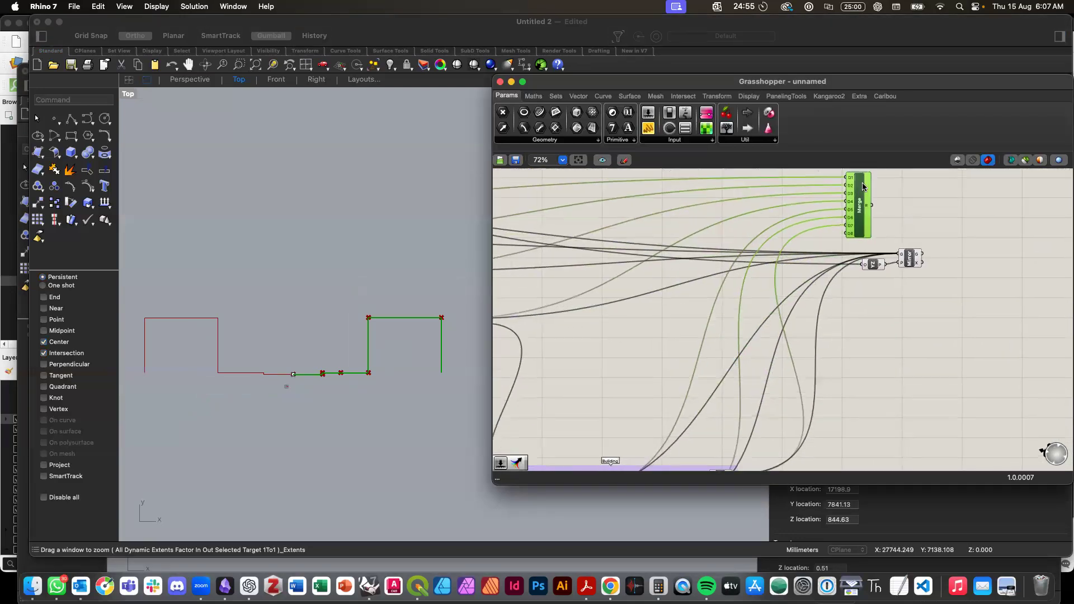
Step: Replace the Mirror component's individual geometry sources with the Merge result
{"action": "left_click_drag", "start_coordinate": [894, 241], "coordinate": [898, 255]}
{"action": "left_click", "coordinate": [908, 263]}
{"action": "left_click", "coordinate": [866, 234]}
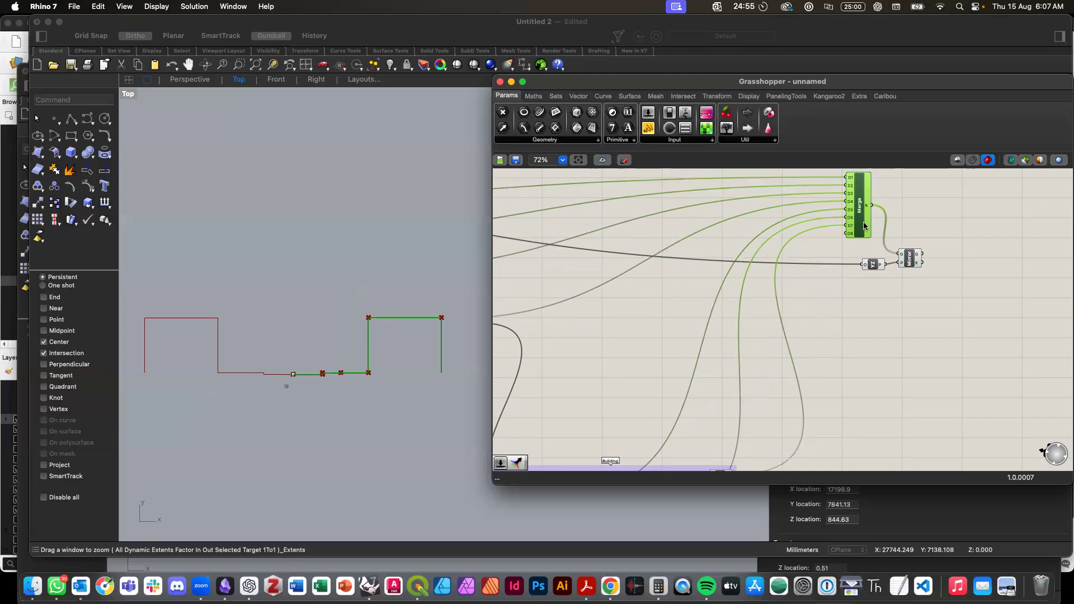
{"action": "left_click", "coordinate": [869, 265]}
Step: Move the Front Setback group further down the canvas, spacing it away from the Verge group
{"action": "scroll", "coordinate": [854, 297], "scroll_direction": "down", "scroll_amount": 5}
{"action": "scroll", "coordinate": [854, 297], "scroll_direction": "left", "scroll_amount": 5}
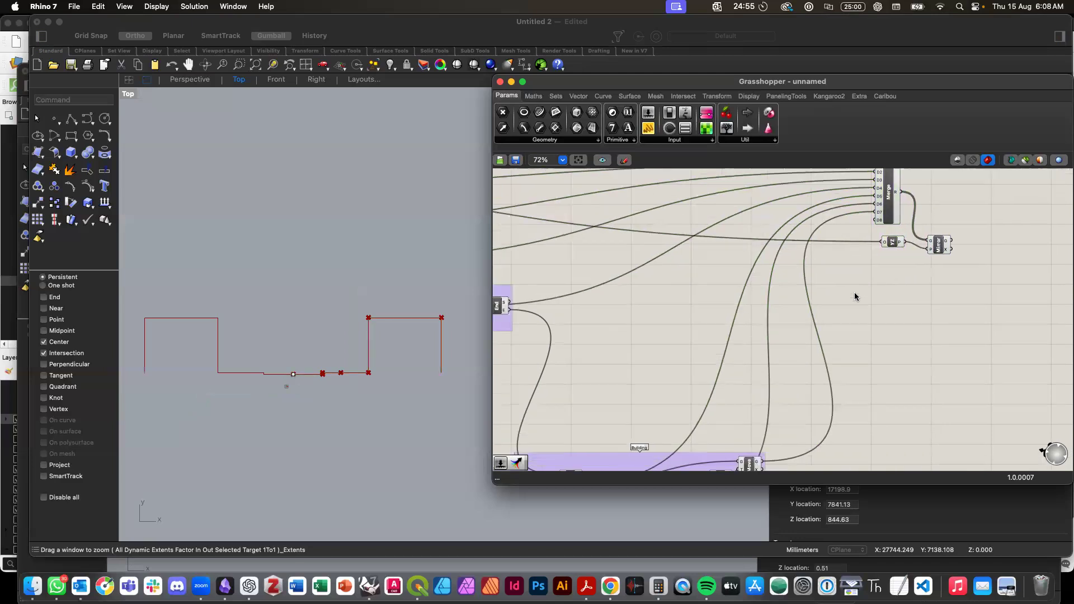
{"action": "scroll", "coordinate": [686, 361], "scroll_direction": "left", "scroll_amount": 10}
{"action": "scroll", "coordinate": [685, 361], "scroll_direction": "up", "scroll_amount": 3}
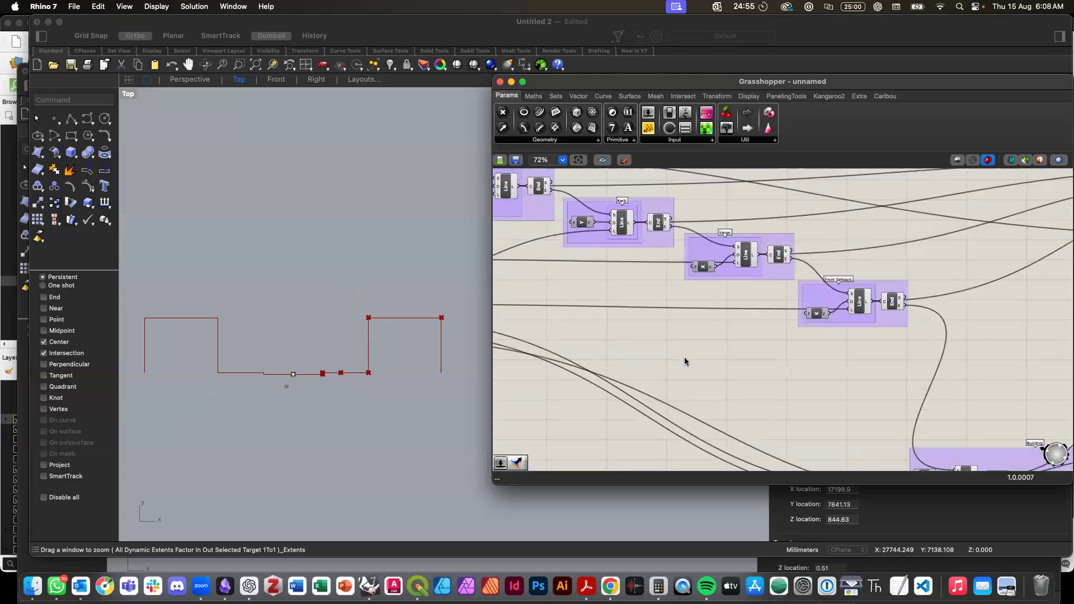
{"action": "scroll", "coordinate": [781, 302], "scroll_direction": "up", "scroll_amount": 2}
{"action": "scroll", "coordinate": [782, 302], "scroll_direction": "left", "scroll_amount": 1}
{"action": "left_click_drag", "start_coordinate": [889, 340], "coordinate": [942, 421]}
{"action": "scroll", "coordinate": [744, 352], "scroll_direction": "left", "scroll_amount": 10}
{"action": "scroll", "coordinate": [744, 351], "scroll_direction": "up", "scroll_amount": 2}
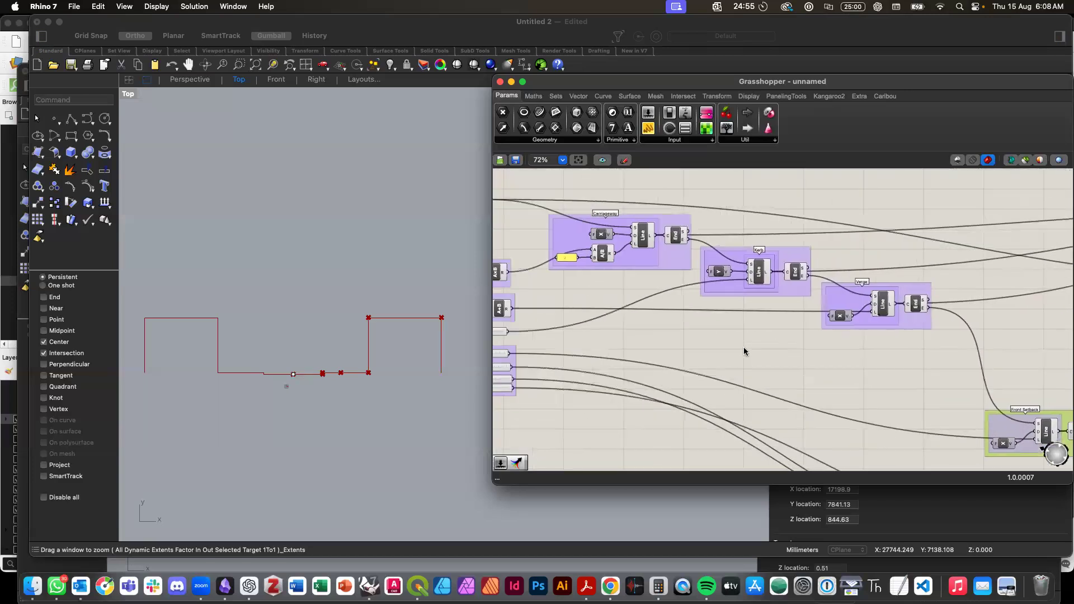
{"action": "scroll", "coordinate": [744, 351], "scroll_direction": "right", "scroll_amount": 3}
{"action": "scroll", "coordinate": [745, 351], "scroll_direction": "down", "scroll_amount": 1}
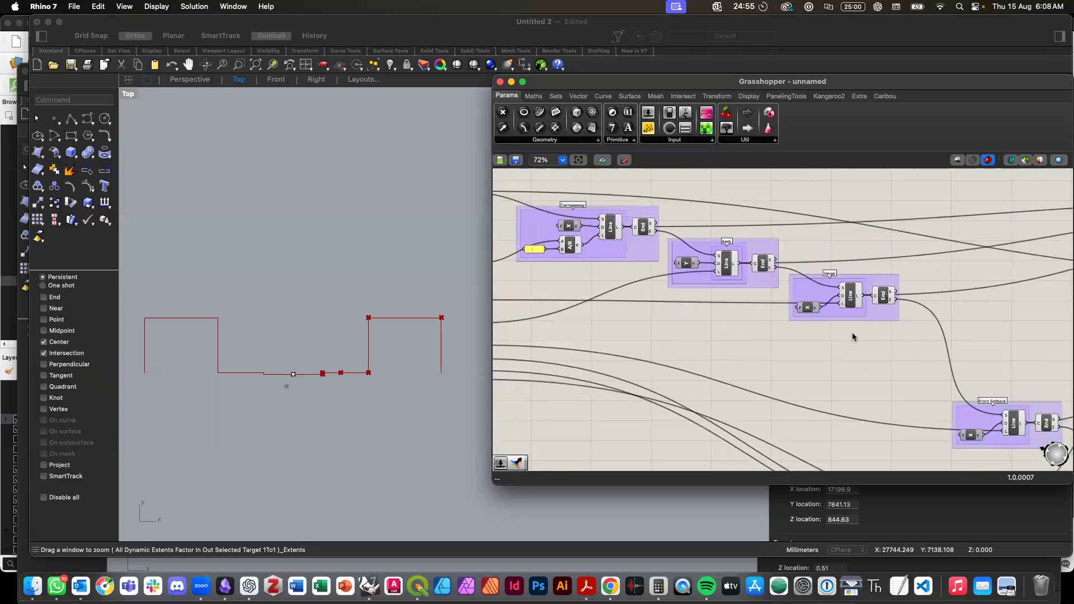
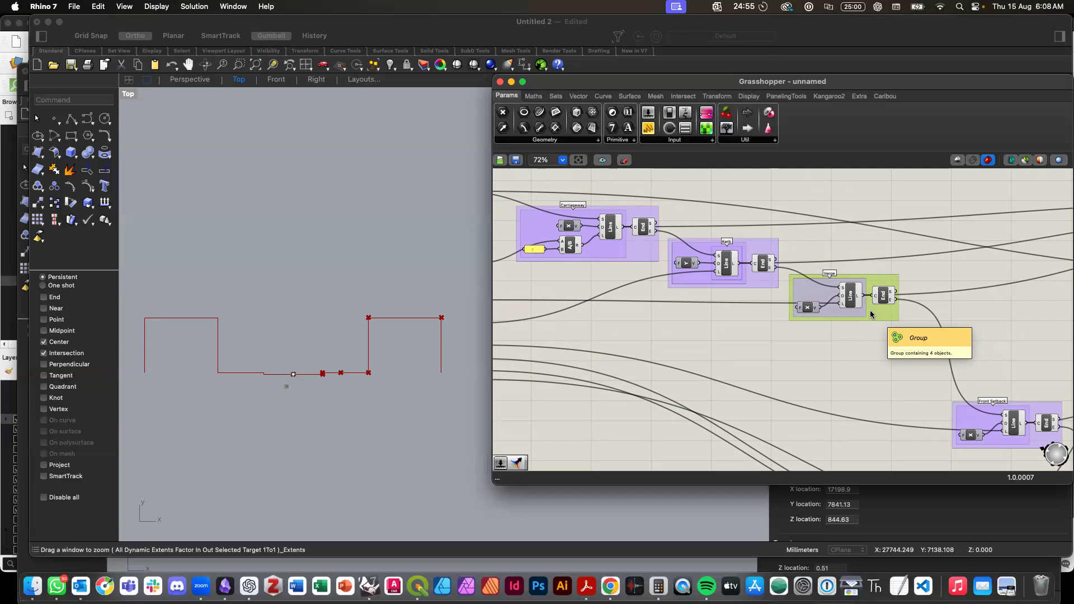
Step: Duplicate the Verge group, place the copy below the Kerb group, and move the original further along the canvas
{"action": "left_click_drag", "start_coordinate": [771, 331], "coordinate": [932, 272]}
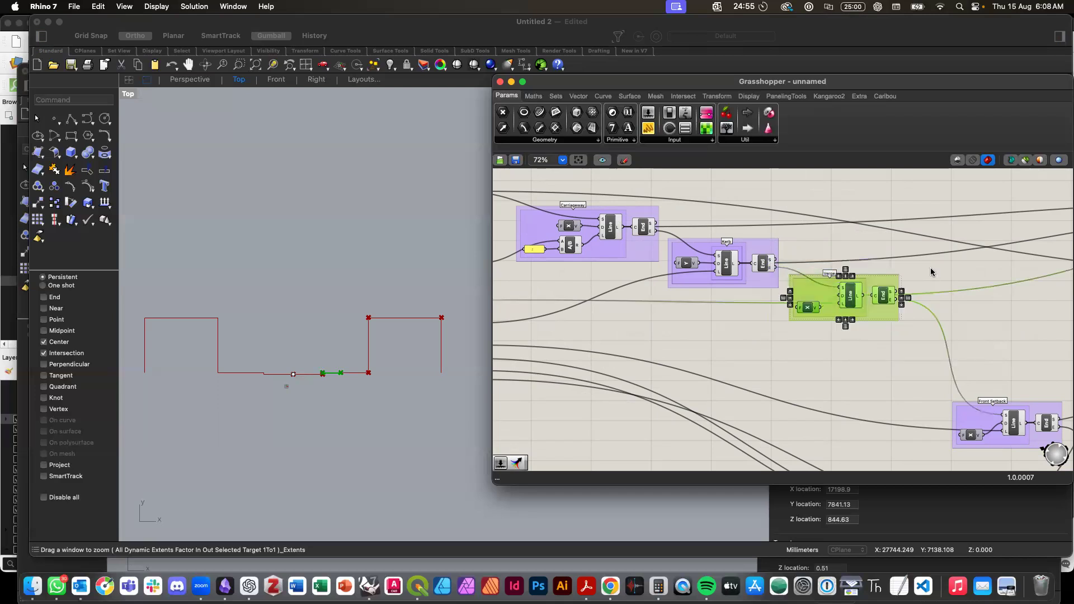
{"action": "key", "text": "ctrl+c"}
{"action": "key", "text": "ctrl+v"}
{"action": "left_click_drag", "start_coordinate": [886, 328], "coordinate": [859, 393]}
{"action": "left_click_drag", "start_coordinate": [885, 319], "coordinate": [1002, 316]}
{"action": "scroll", "coordinate": [931, 349], "scroll_direction": "down", "scroll_amount": 2}
{"action": "scroll", "coordinate": [931, 350], "scroll_direction": "down", "scroll_amount": 2}
{"action": "scroll", "coordinate": [931, 349], "scroll_direction": "right", "scroll_amount": 2}
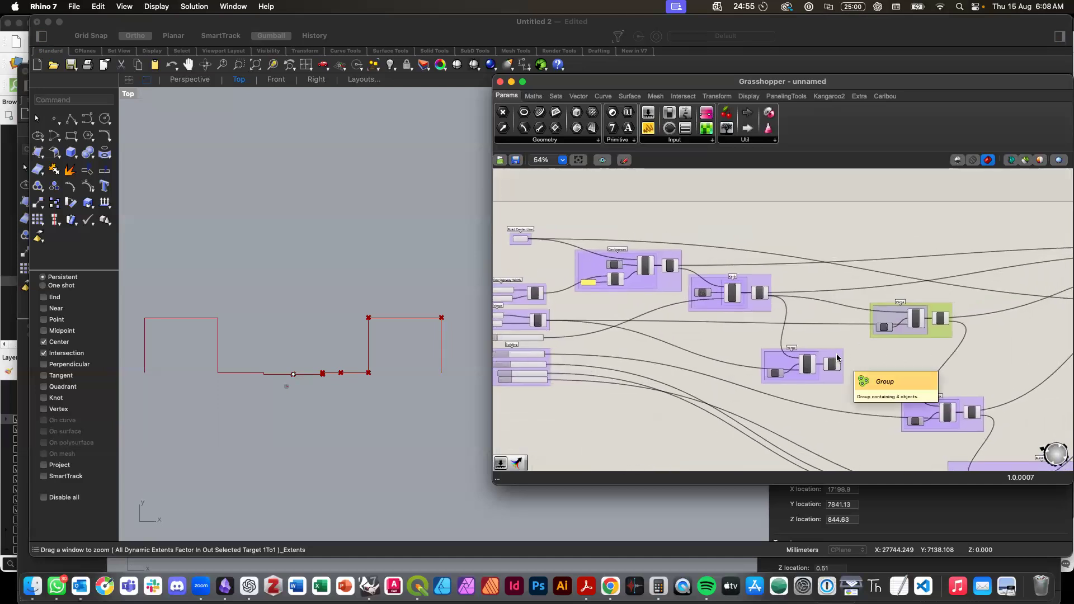
Step: Disconnect the original Verge group's Line from Merge input D3
{"action": "scroll", "coordinate": [838, 358], "scroll_direction": "right", "scroll_amount": 5}
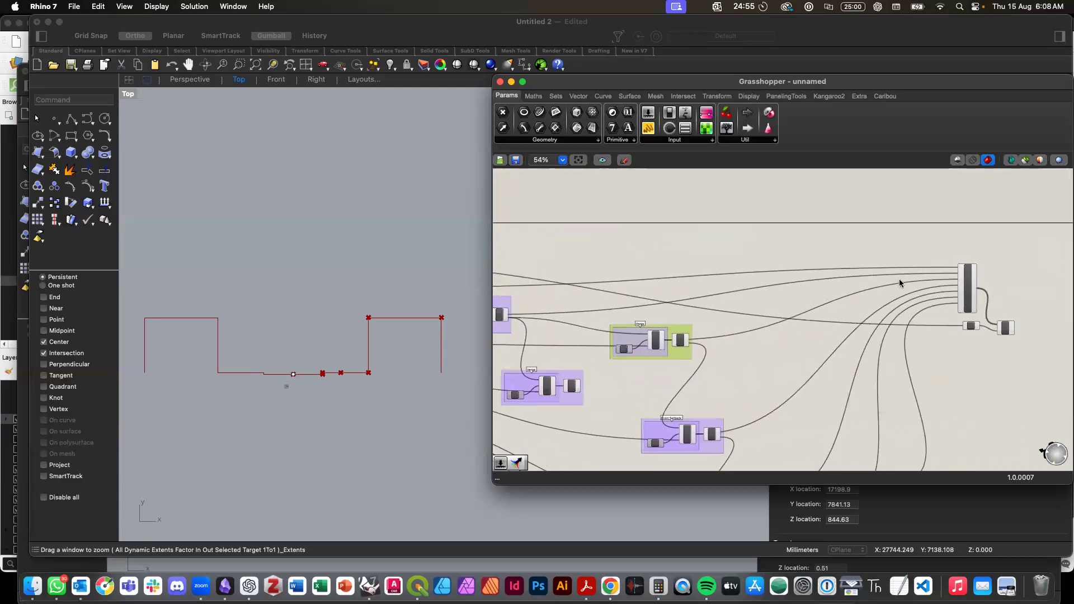
{"action": "scroll", "coordinate": [898, 278], "scroll_direction": "up", "scroll_amount": 8}
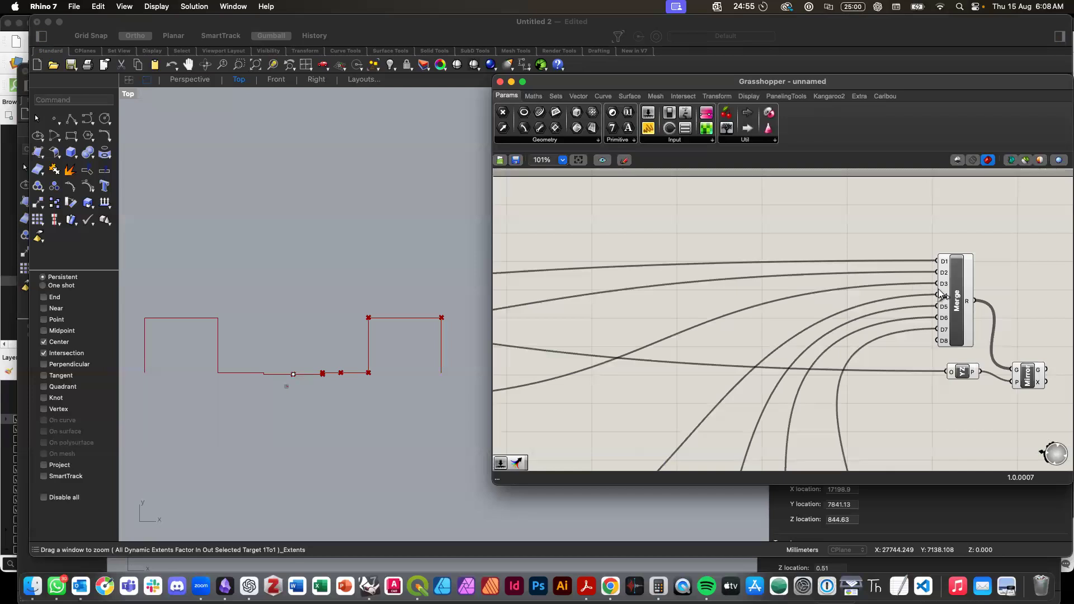
{"action": "right_click", "coordinate": [941, 288]}
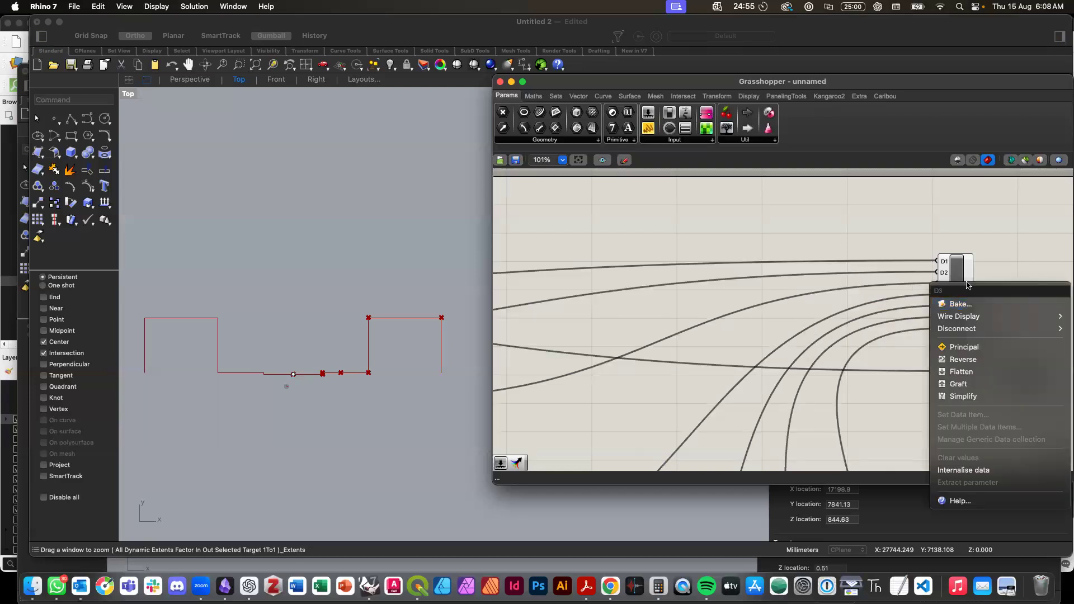
{"action": "mouse_move", "coordinate": [977, 334]}
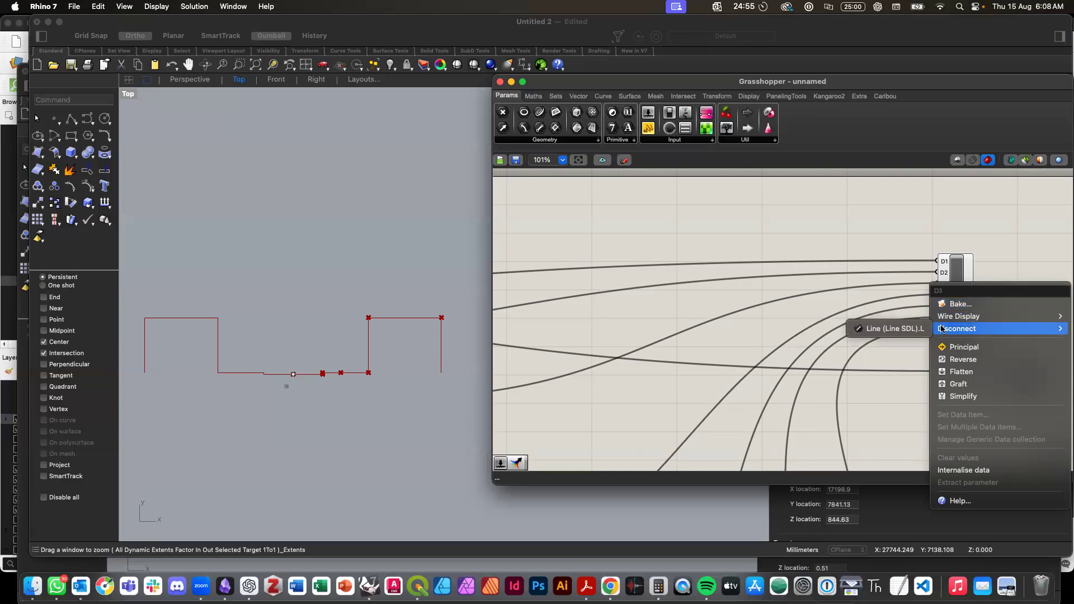
{"action": "left_click", "coordinate": [884, 329]}
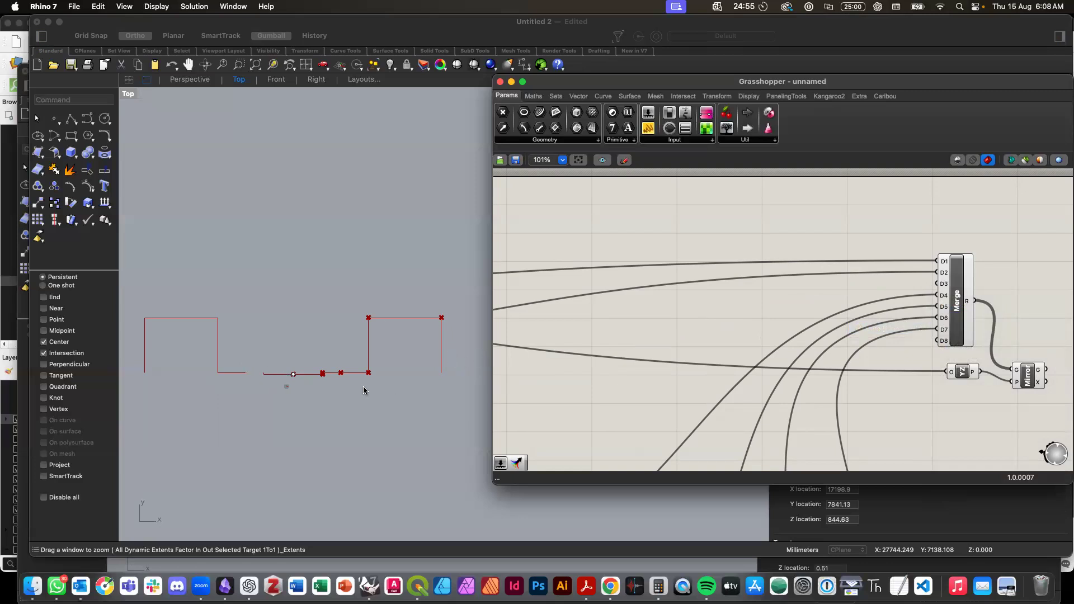
Step: Examine the section in the Top viewport with Merge selected to see which lines still feed it
{"action": "left_click", "coordinate": [364, 391]}
{"action": "scroll", "coordinate": [328, 386], "scroll_direction": "up", "scroll_amount": 8}
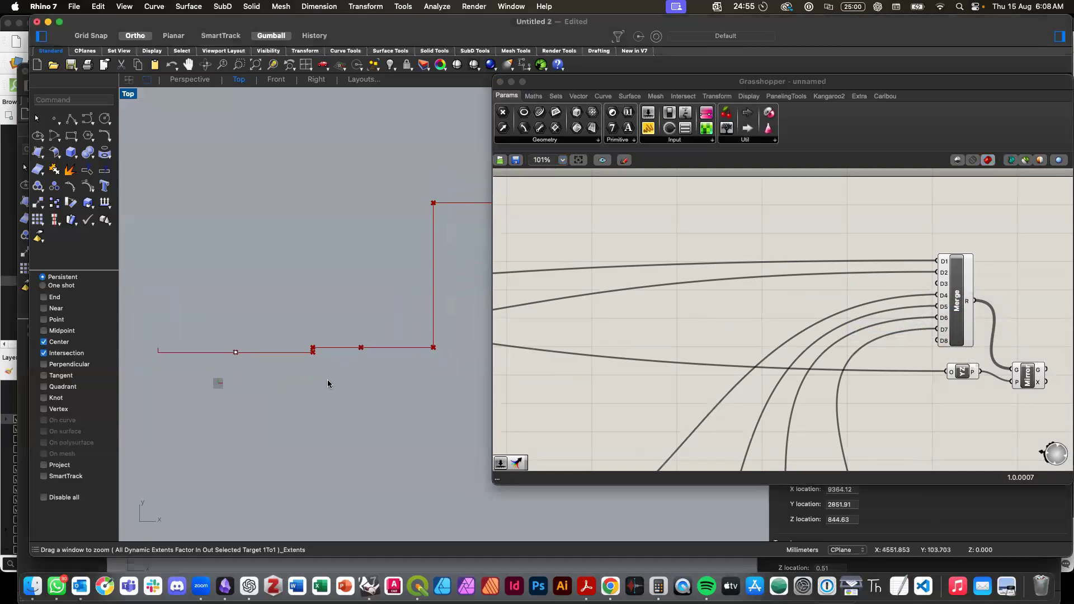
{"action": "left_click", "coordinate": [957, 299]}
{"action": "scroll", "coordinate": [801, 352], "scroll_direction": "down", "scroll_amount": 2}
{"action": "scroll", "coordinate": [800, 354], "scroll_direction": "down", "scroll_amount": 2}
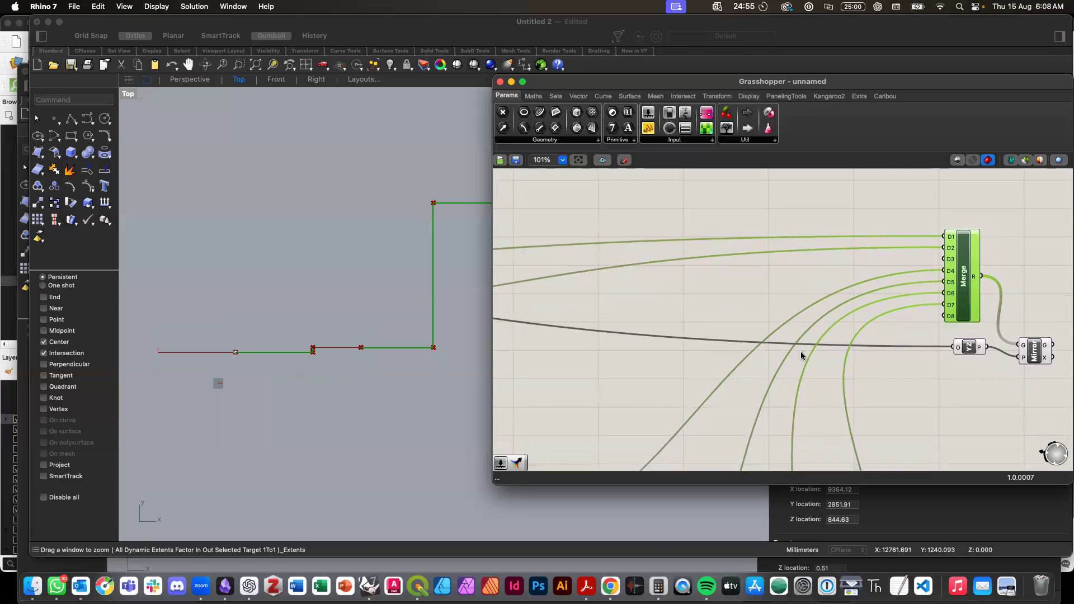
{"action": "left_click", "coordinate": [373, 367]}
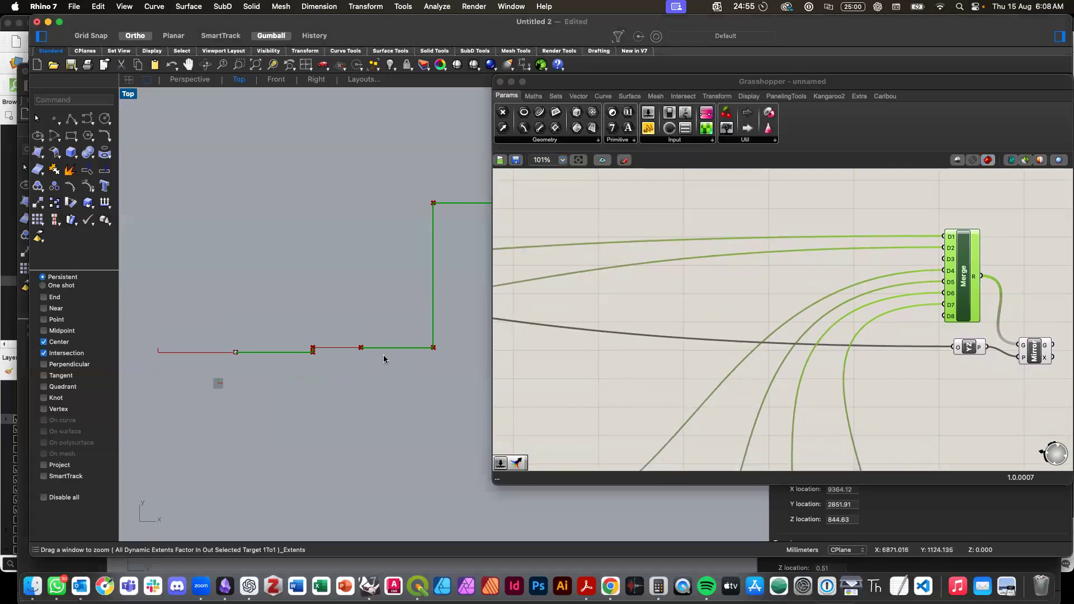
{"action": "right_click_drag", "start_coordinate": [325, 381], "coordinate": [393, 354]}
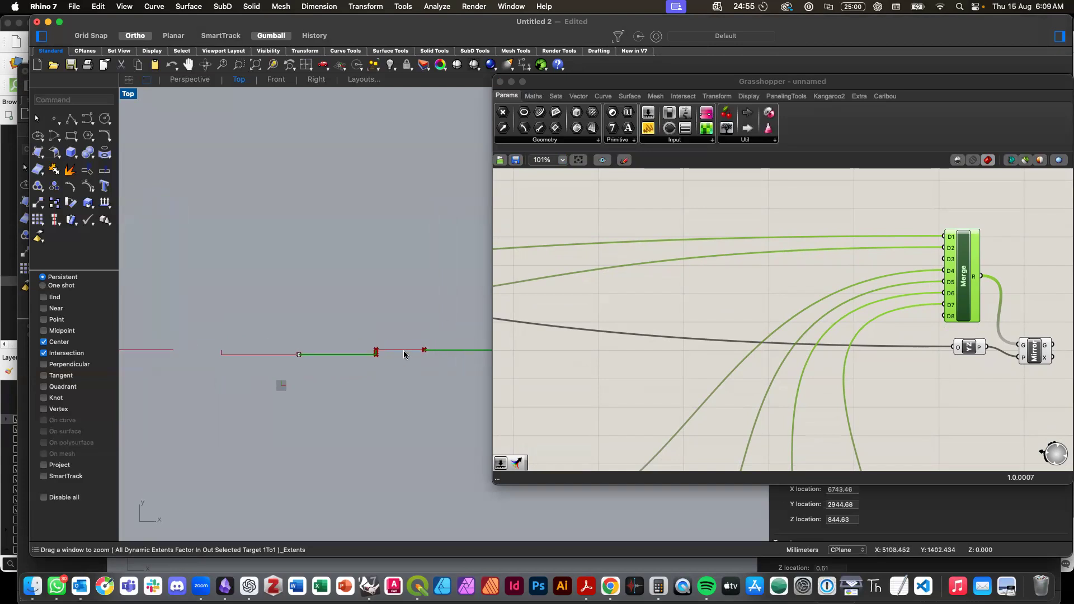
{"action": "left_click", "coordinate": [959, 296]}
Step: Inspect both Verge groups and trace their length input back to the Nature Strip and Sidewalk sliders
{"action": "scroll", "coordinate": [904, 370], "scroll_direction": "left", "scroll_amount": 10}
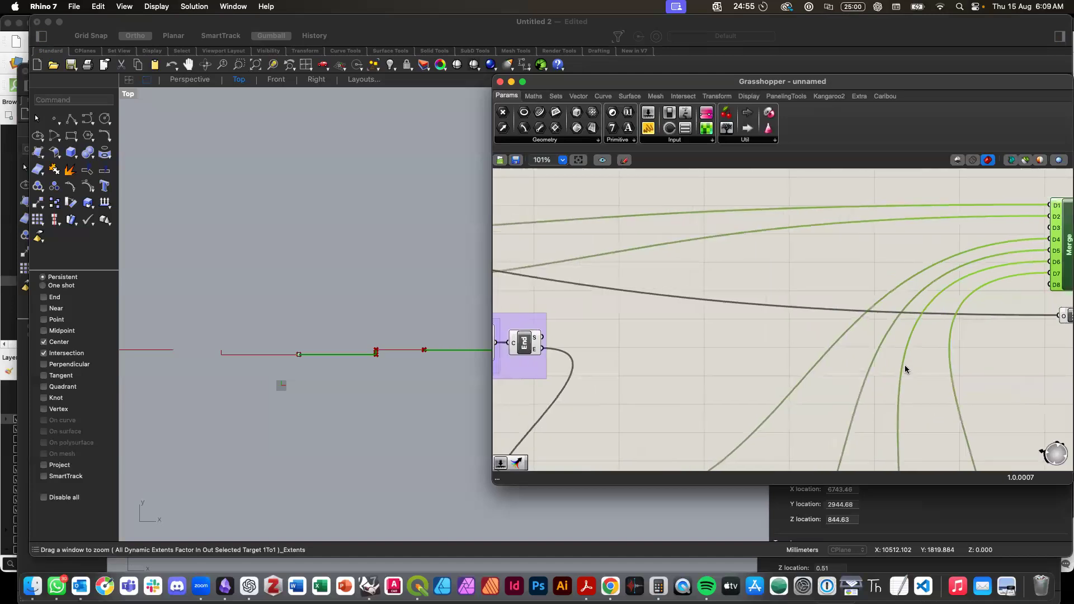
{"action": "scroll", "coordinate": [906, 370], "scroll_direction": "left", "scroll_amount": 5}
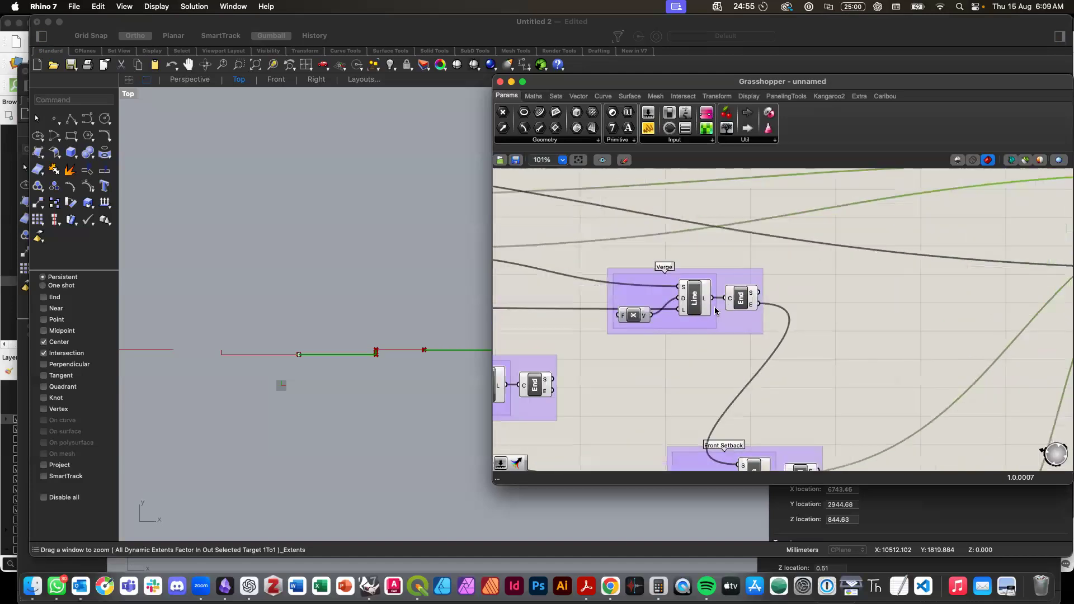
{"action": "left_click", "coordinate": [694, 300]}
{"action": "left_click", "coordinate": [701, 354]}
{"action": "scroll", "coordinate": [701, 354], "scroll_direction": "left", "scroll_amount": 8}
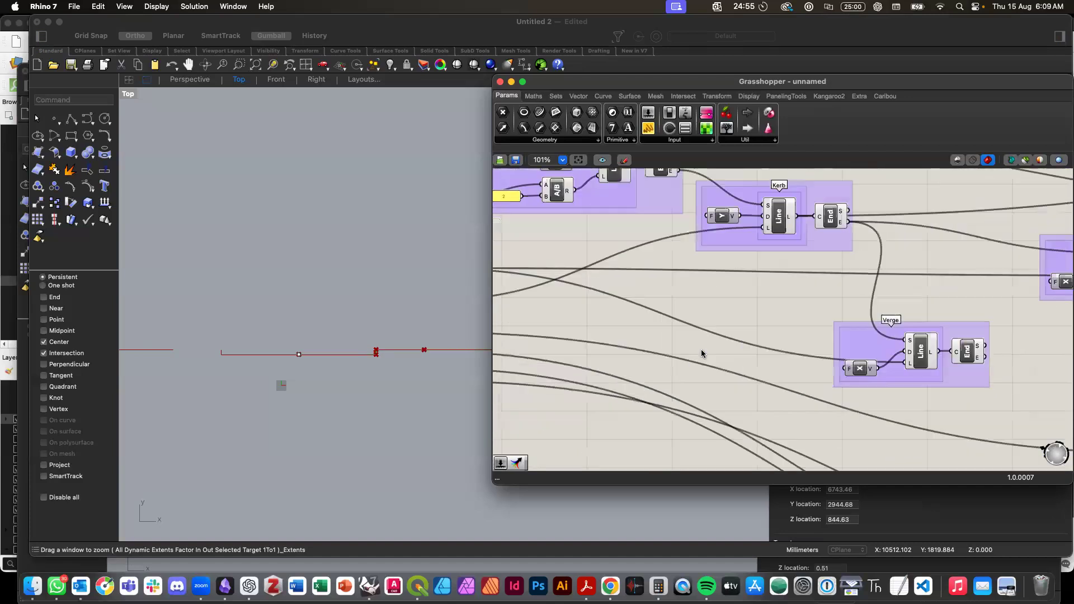
{"action": "scroll", "coordinate": [702, 353], "scroll_direction": "left", "scroll_amount": 10}
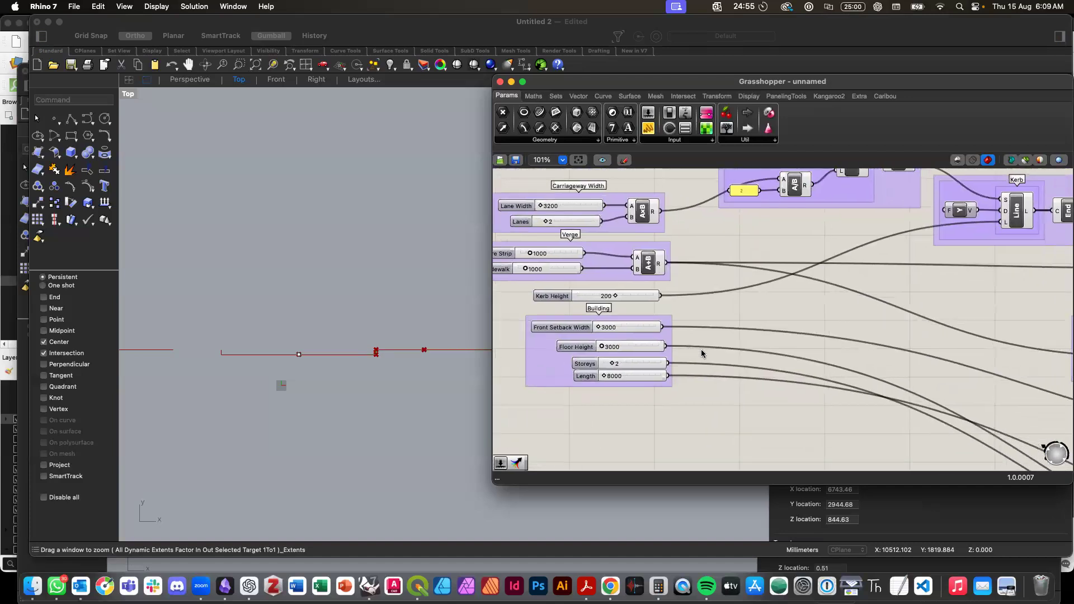
{"action": "scroll", "coordinate": [701, 349], "scroll_direction": "up", "scroll_amount": 6}
{"action": "scroll", "coordinate": [701, 349], "scroll_direction": "left", "scroll_amount": 3}
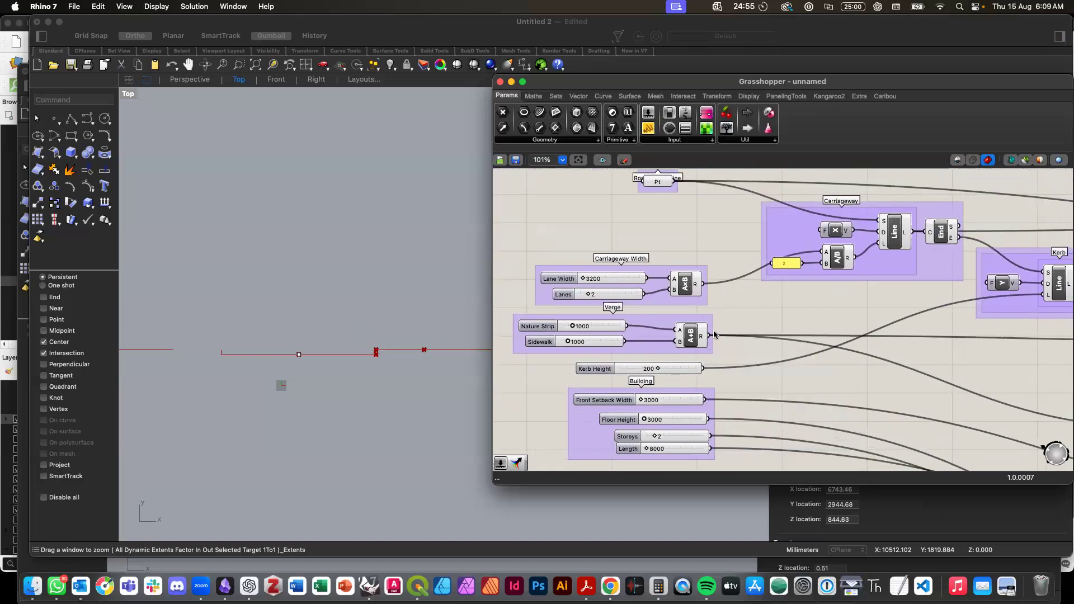
{"action": "scroll", "coordinate": [713, 339], "scroll_direction": "right", "scroll_amount": 5}
{"action": "scroll", "coordinate": [883, 385], "scroll_direction": "right", "scroll_amount": 5}
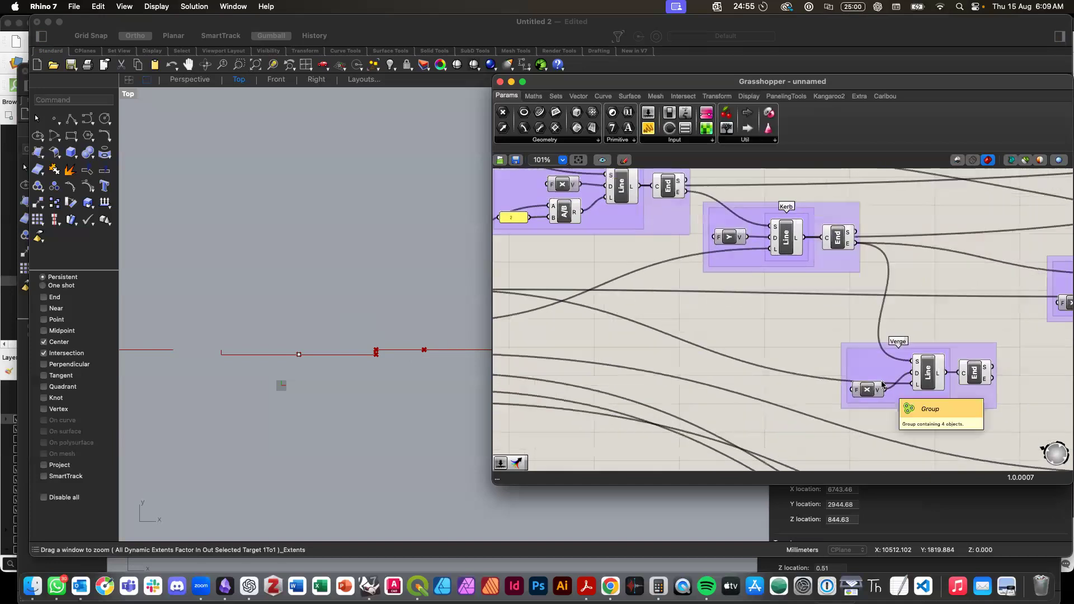
Step: Rename the copied Verge group below the Kerb group as Nature Strip
{"action": "left_click", "coordinate": [933, 376]}
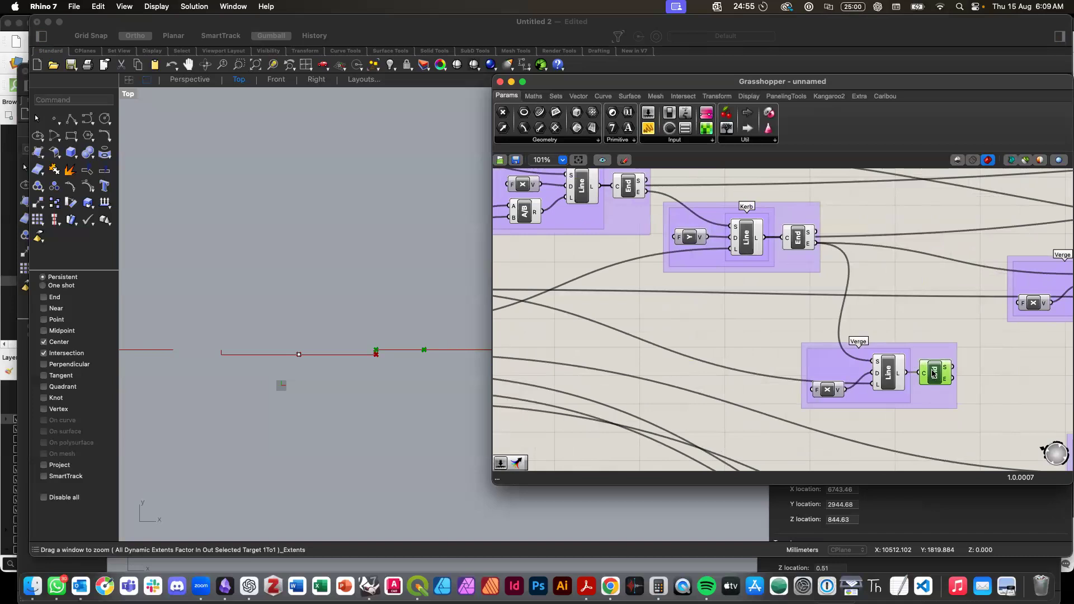
{"action": "left_click", "coordinate": [887, 374]}
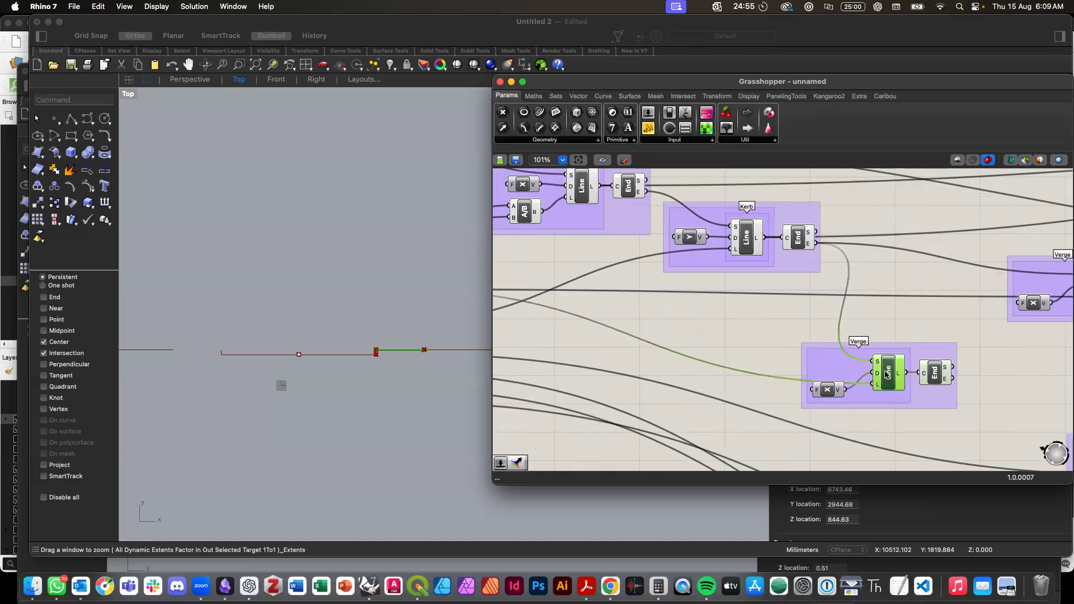
{"action": "right_click", "coordinate": [920, 347]}
{"action": "left_click", "coordinate": [780, 330]}
{"action": "right_click", "coordinate": [846, 363]}
{"action": "double_click", "coordinate": [864, 368]}
{"action": "type", "text": "Nat"}
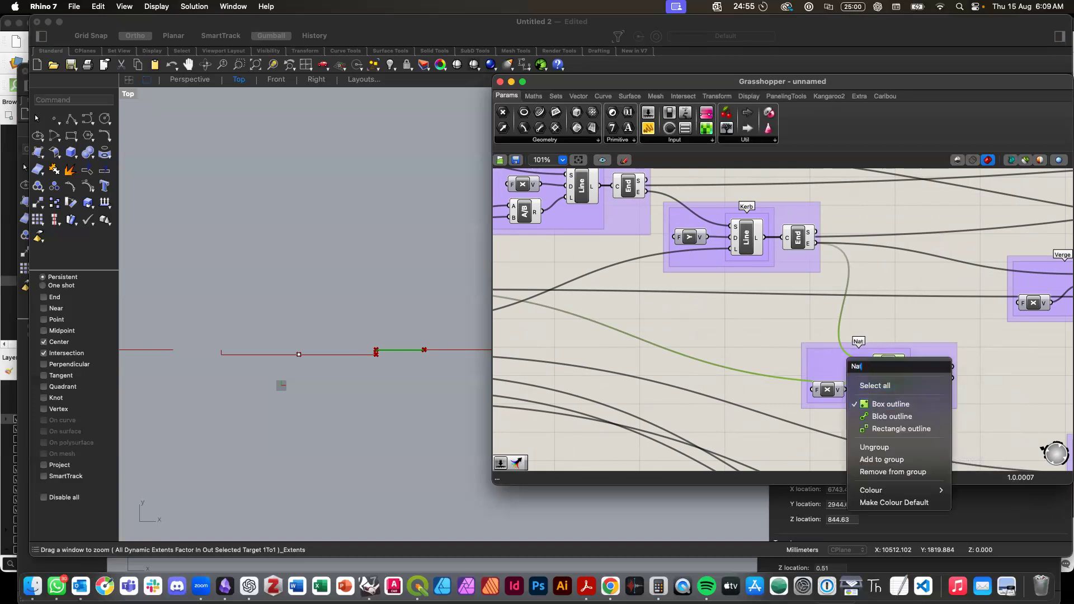
{"action": "type", "text": "ure Strip"}
{"action": "key", "text": "Return"}
{"action": "scroll", "coordinate": [963, 352], "scroll_direction": "right", "scroll_amount": 5}
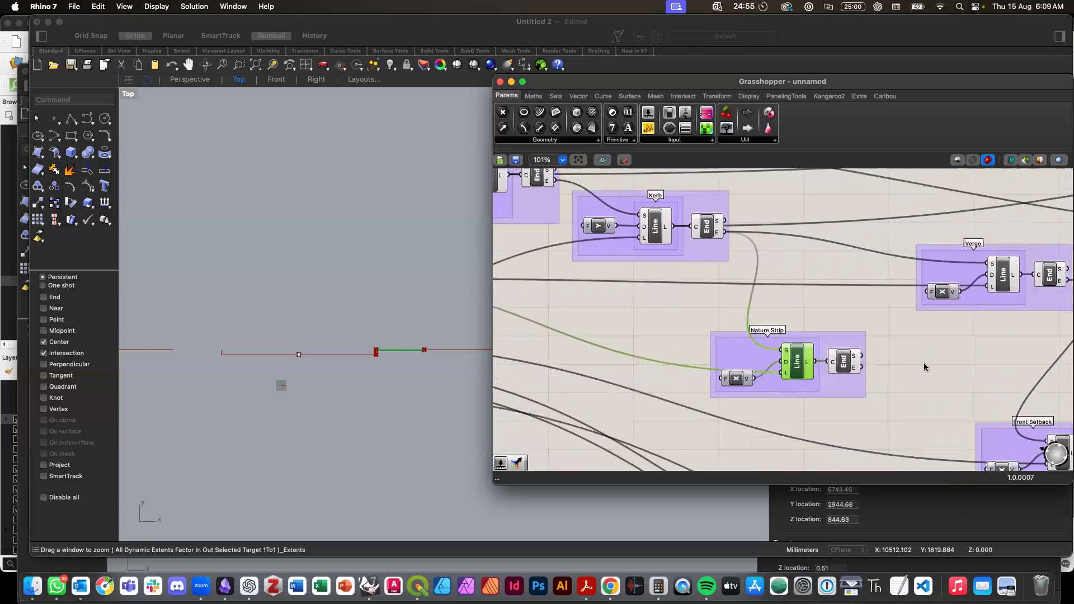
Step: Delete the Addition component from the Verge sliders and connect the Nature Strip slider to the Nature Strip Line's length input
{"action": "scroll", "coordinate": [924, 367], "scroll_direction": "down", "scroll_amount": 5}
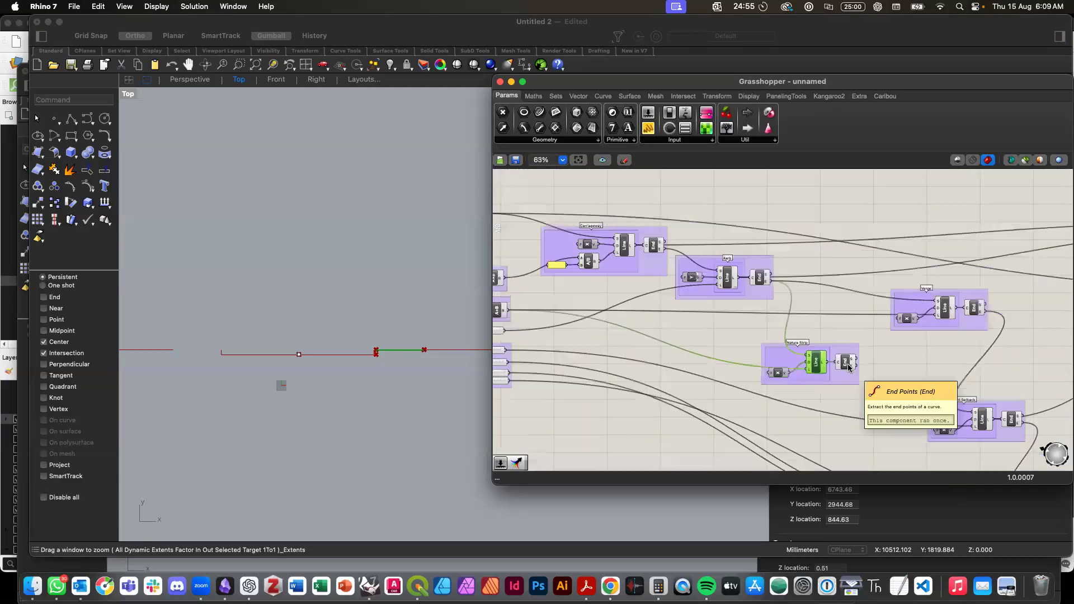
{"action": "scroll", "coordinate": [607, 316], "scroll_direction": "up", "scroll_amount": 4}
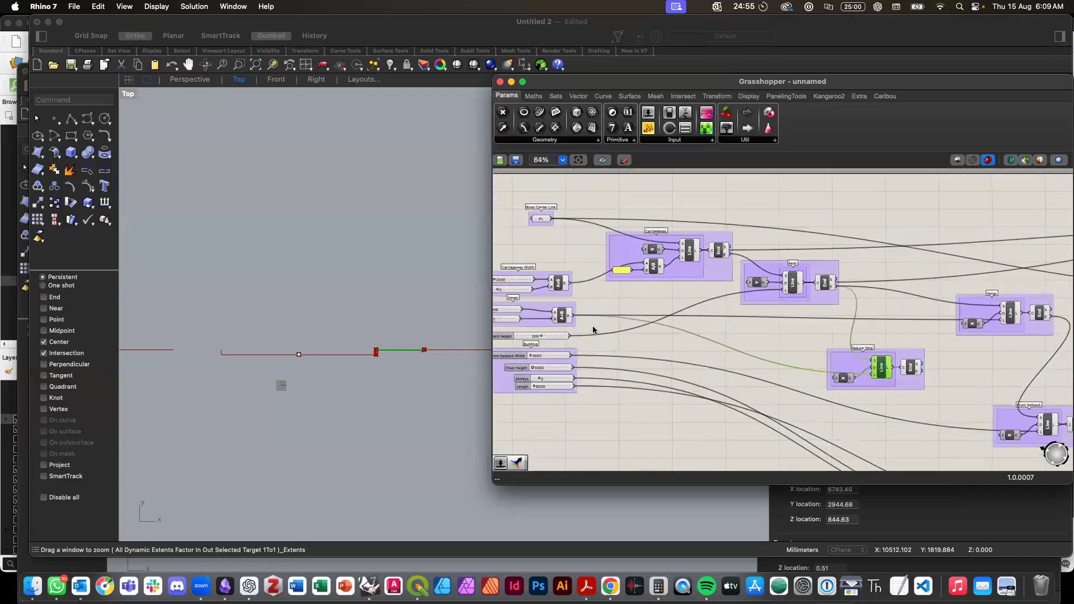
{"action": "scroll", "coordinate": [592, 330], "scroll_direction": "left", "scroll_amount": 2}
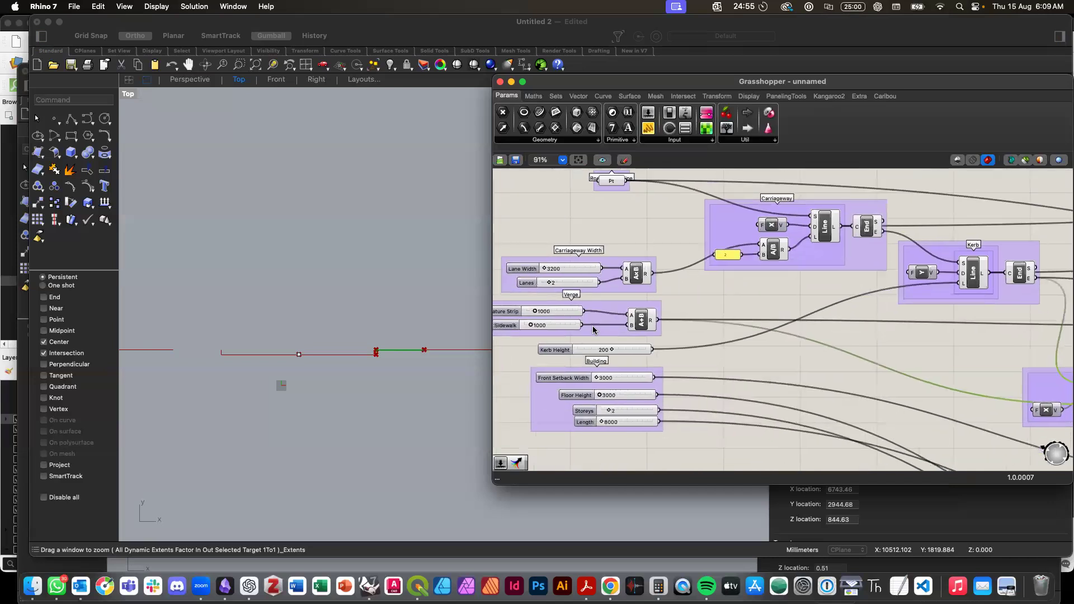
{"action": "left_click", "coordinate": [636, 325]}
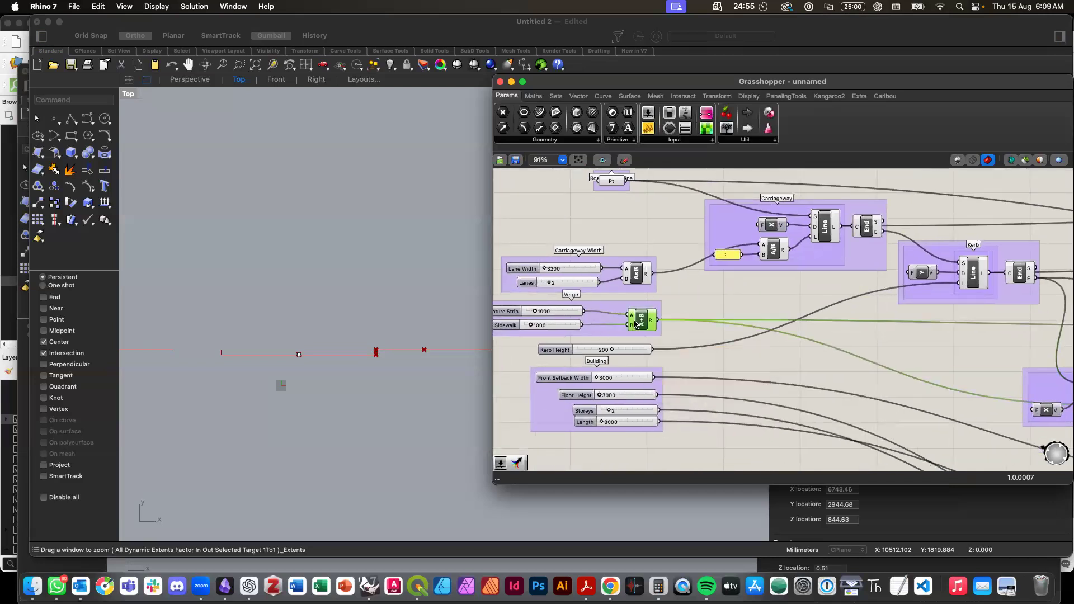
{"action": "key", "text": "Delete"}
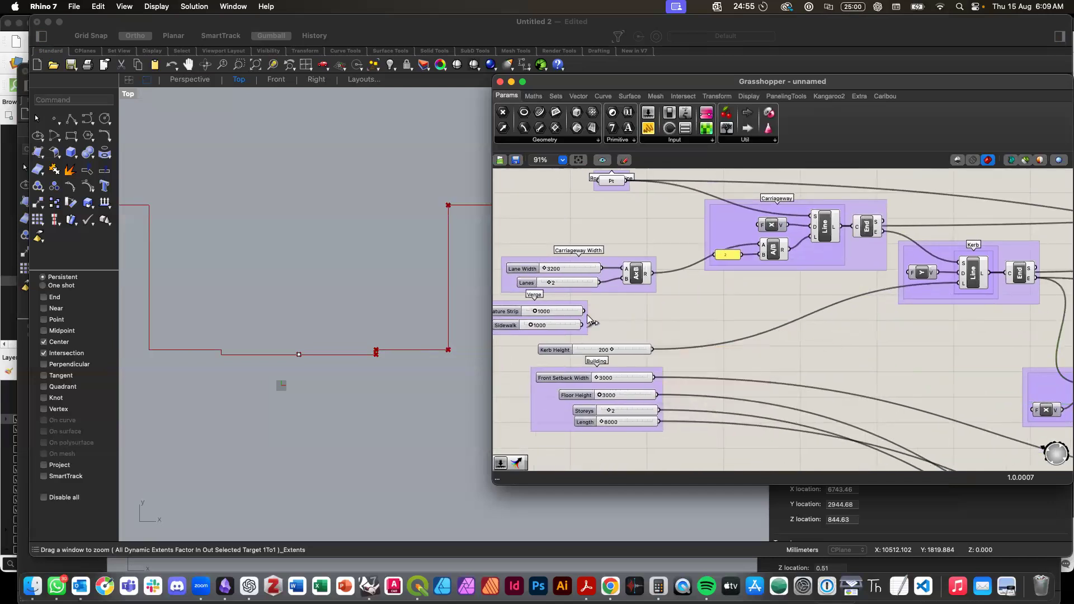
{"action": "scroll", "coordinate": [589, 320], "scroll_direction": "left", "scroll_amount": 2}
{"action": "left_click_drag", "start_coordinate": [604, 316], "coordinate": [889, 416]}
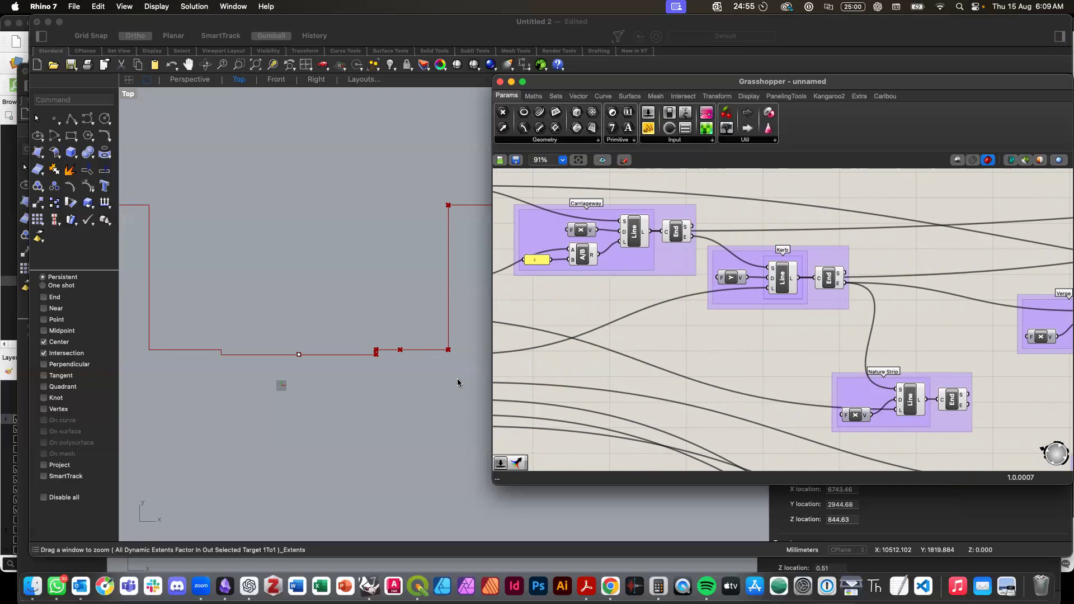
Step: Compare the Verge and Nature Strip groups' Line components against the section in the Top viewport
{"action": "left_click", "coordinate": [482, 373]}
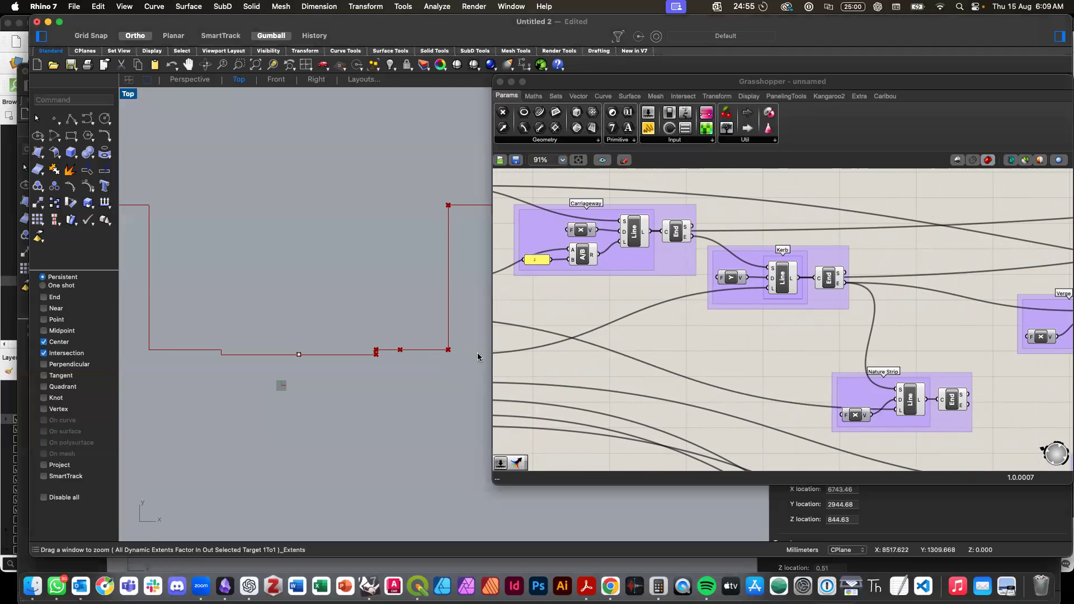
{"action": "scroll", "coordinate": [784, 347], "scroll_direction": "right", "scroll_amount": 6}
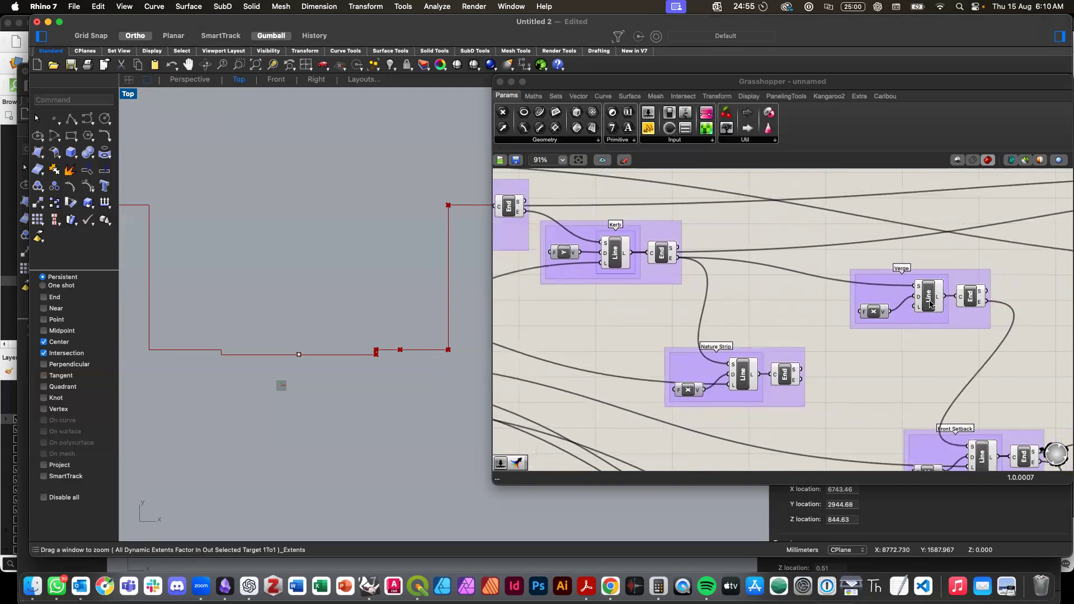
{"action": "left_click", "coordinate": [929, 302]}
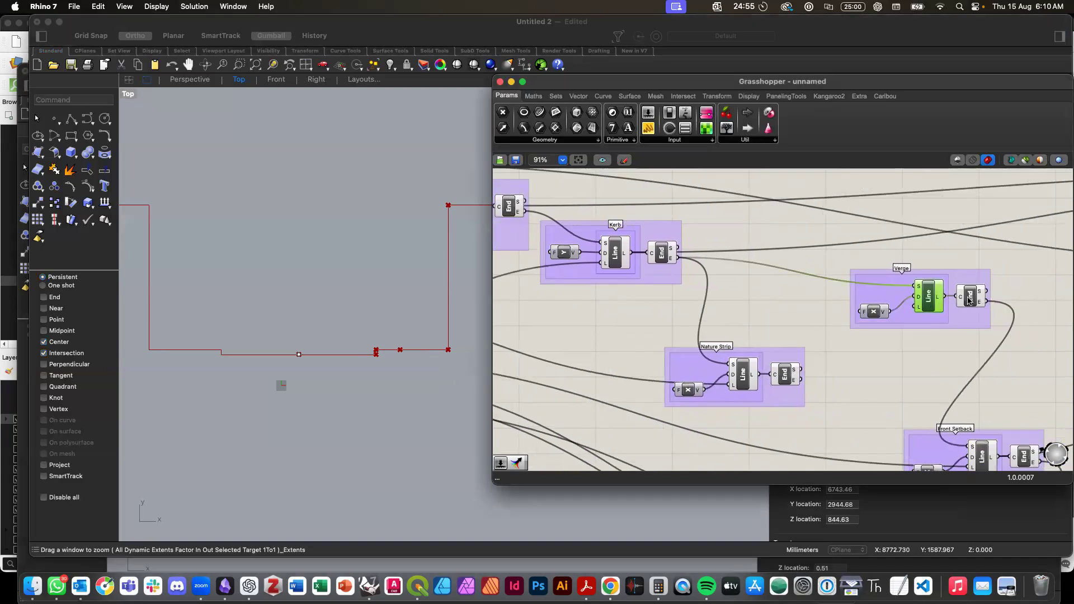
{"action": "left_click", "coordinate": [867, 368]}
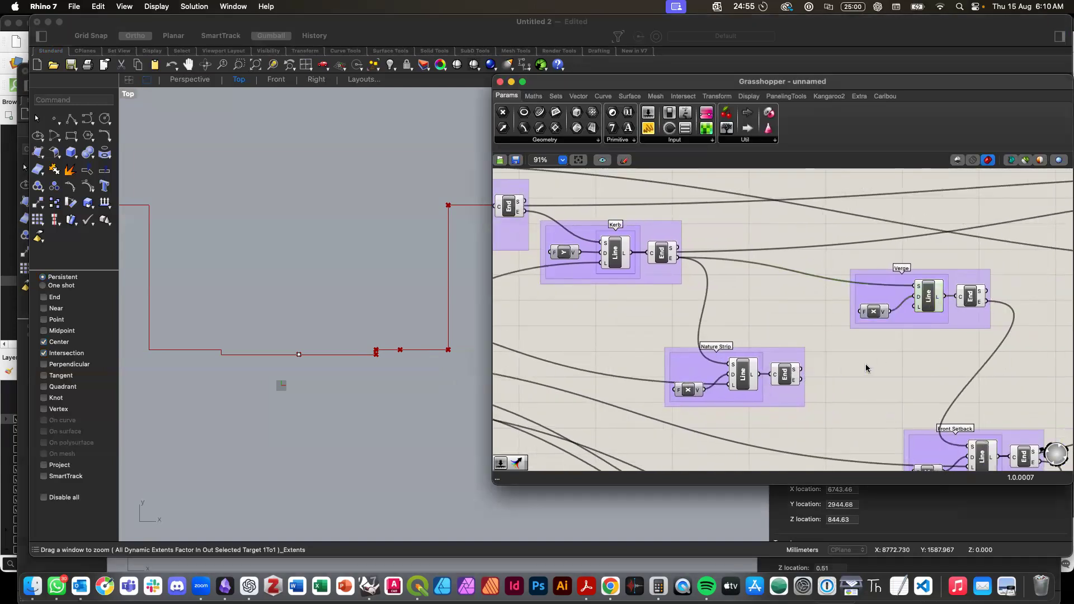
{"action": "left_click", "coordinate": [785, 380]}
{"action": "left_click", "coordinate": [742, 379]}
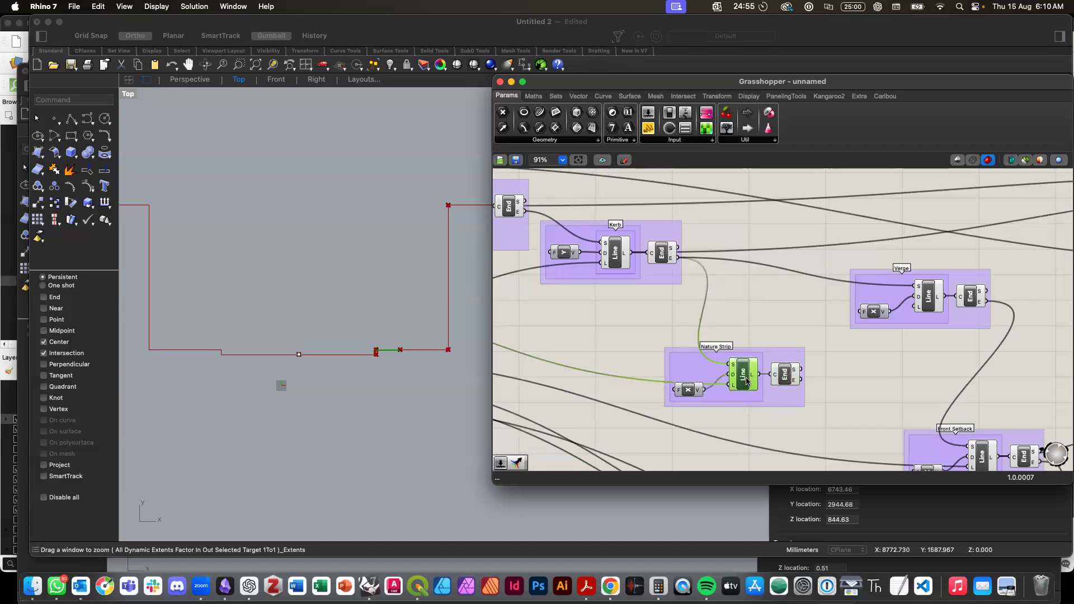
Step: Rename the original Verge group next to the Nature Strip group as Sidewalk
{"action": "scroll", "coordinate": [747, 382], "scroll_direction": "down", "scroll_amount": 5}
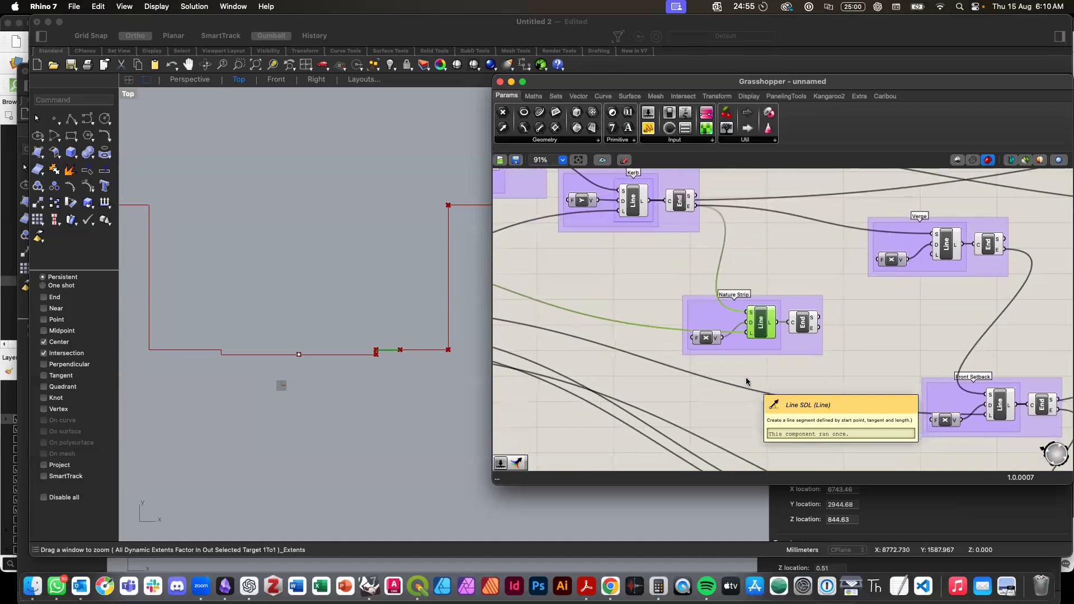
{"action": "scroll", "coordinate": [761, 374], "scroll_direction": "up", "scroll_amount": 3}
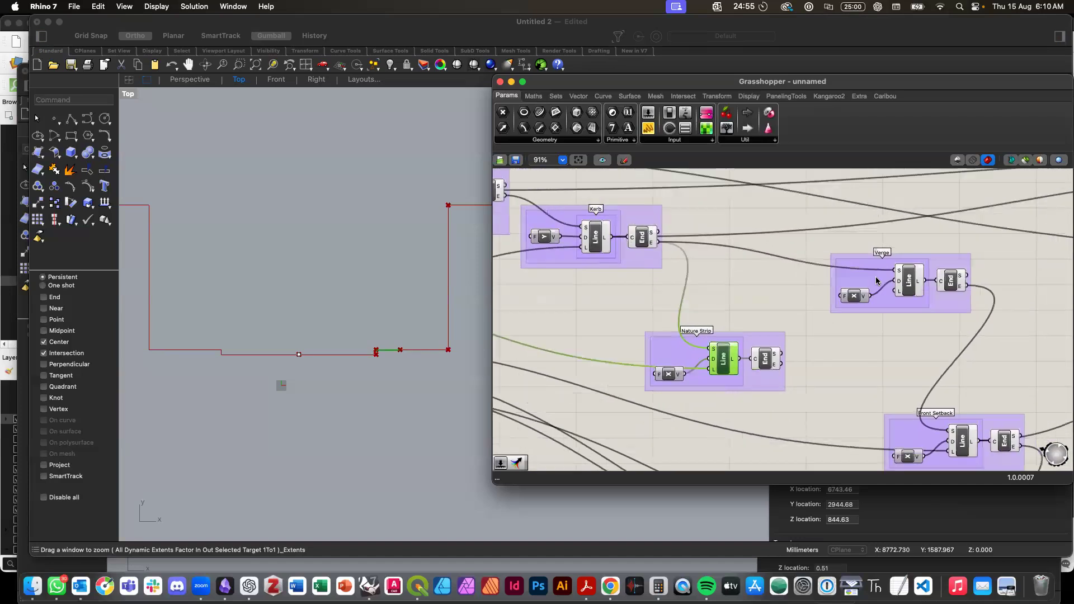
{"action": "right_click", "coordinate": [871, 268]}
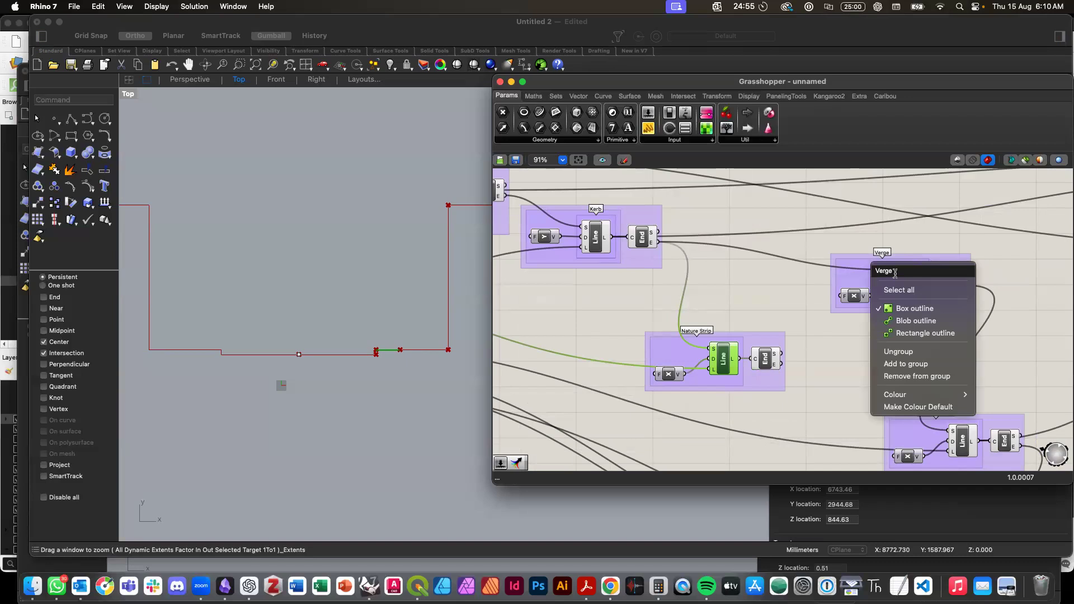
{"action": "double_click", "coordinate": [887, 272]}
{"action": "type", "text": "Sidewalk"}
{"action": "key", "text": "Return"}
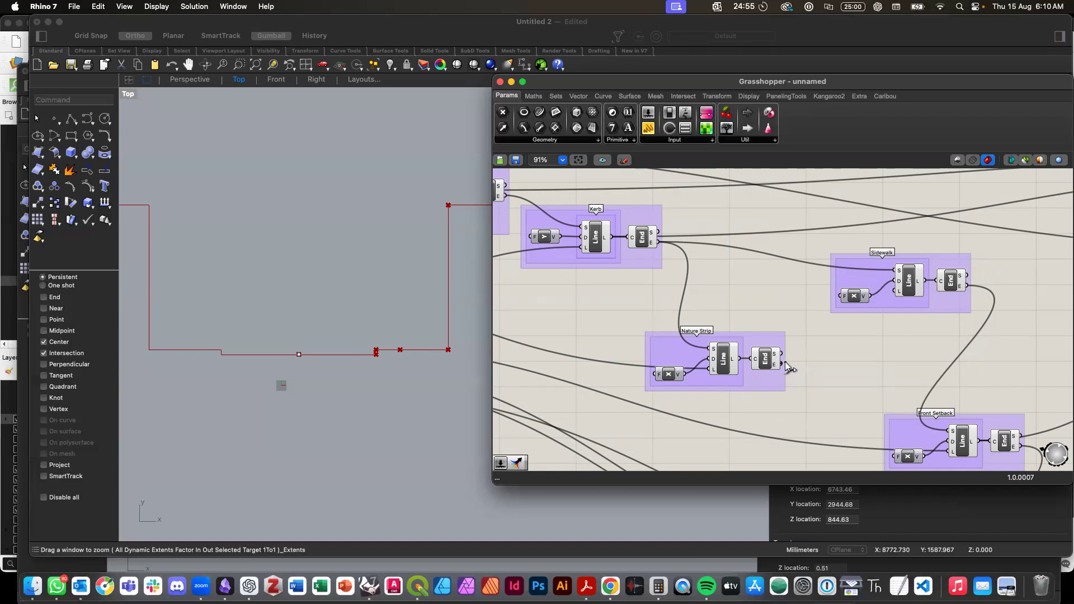
Step: Connect the Nature Strip's end point to the Sidewalk Line's start input and check the Sidewalk components
{"action": "left_click_drag", "start_coordinate": [787, 365], "coordinate": [890, 274]}
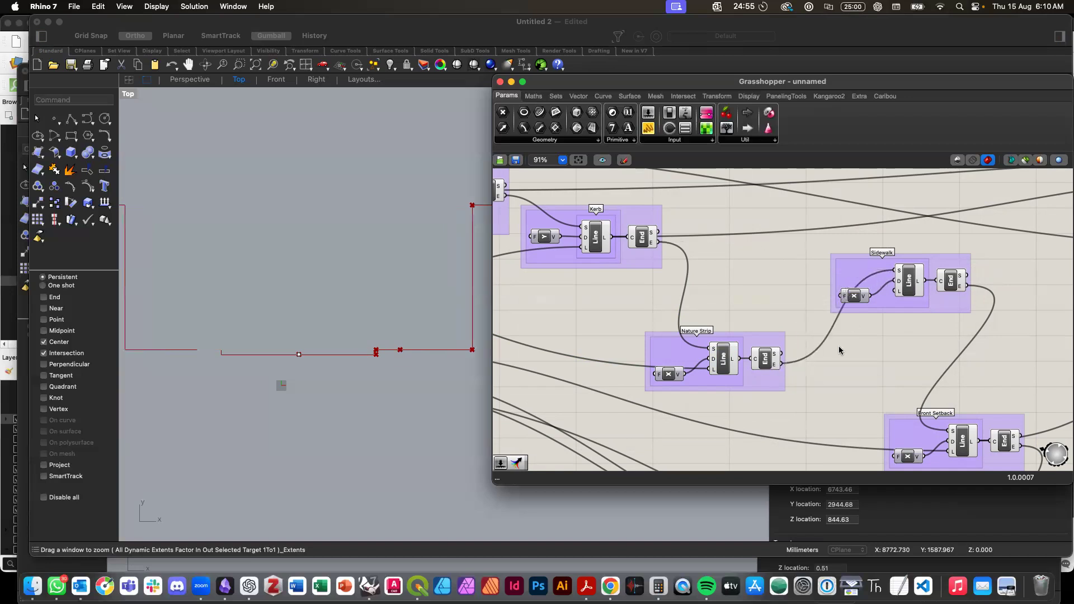
{"action": "left_click", "coordinate": [728, 366]}
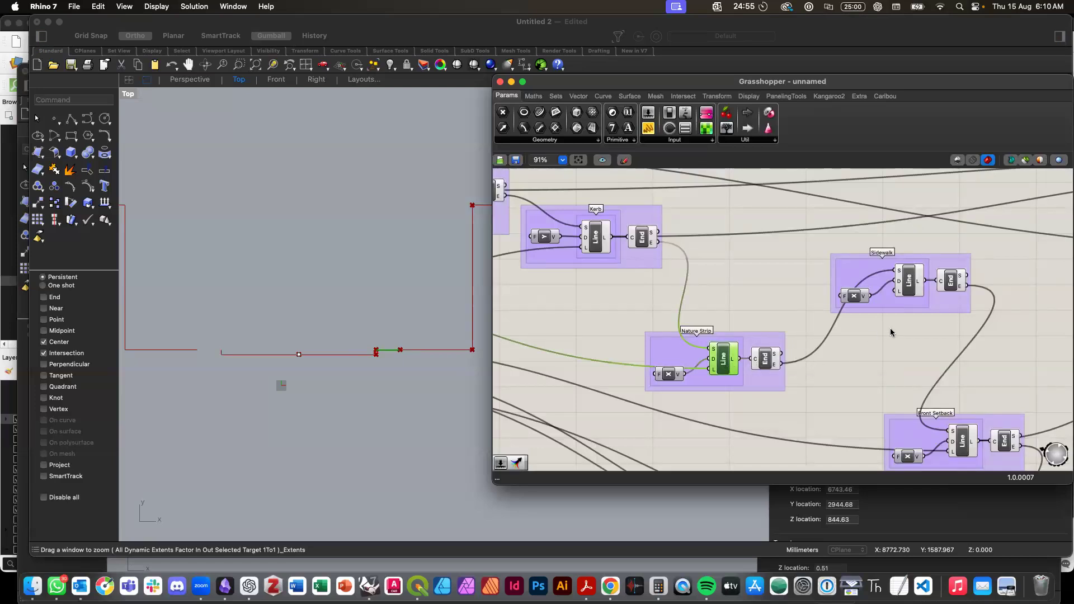
{"action": "left_click", "coordinate": [948, 287]}
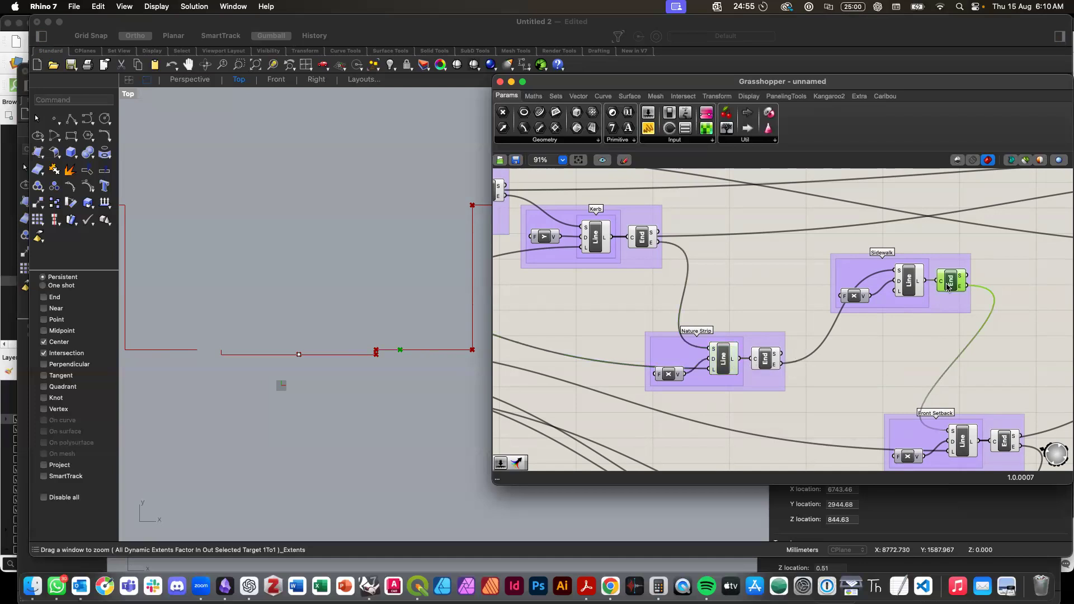
{"action": "left_click", "coordinate": [906, 284]}
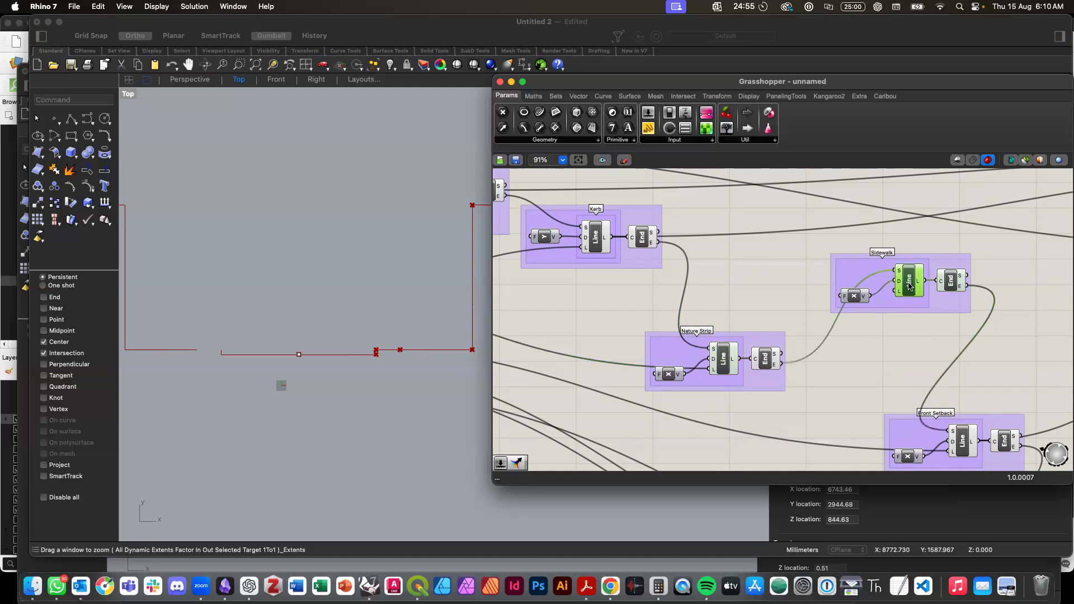
{"action": "left_click", "coordinate": [1026, 161]}
{"action": "left_click", "coordinate": [1025, 161]}
Step: Connect the Sidewalk slider from the Verge sliders to the Sidewalk Line's length input
{"action": "scroll", "coordinate": [649, 330], "scroll_direction": "left", "scroll_amount": 10}
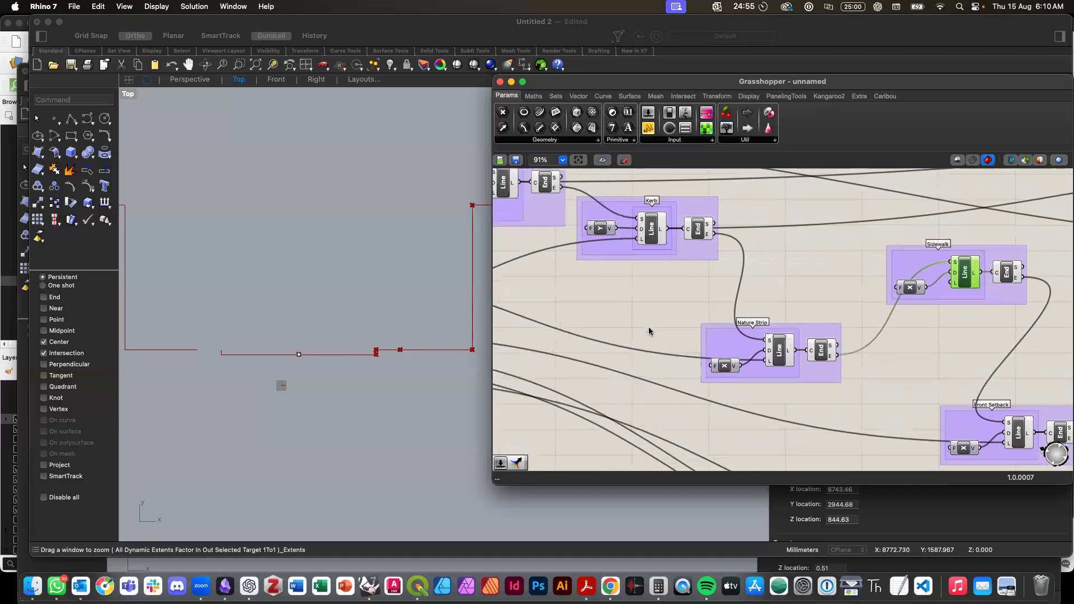
{"action": "scroll", "coordinate": [641, 330], "scroll_direction": "left", "scroll_amount": 8}
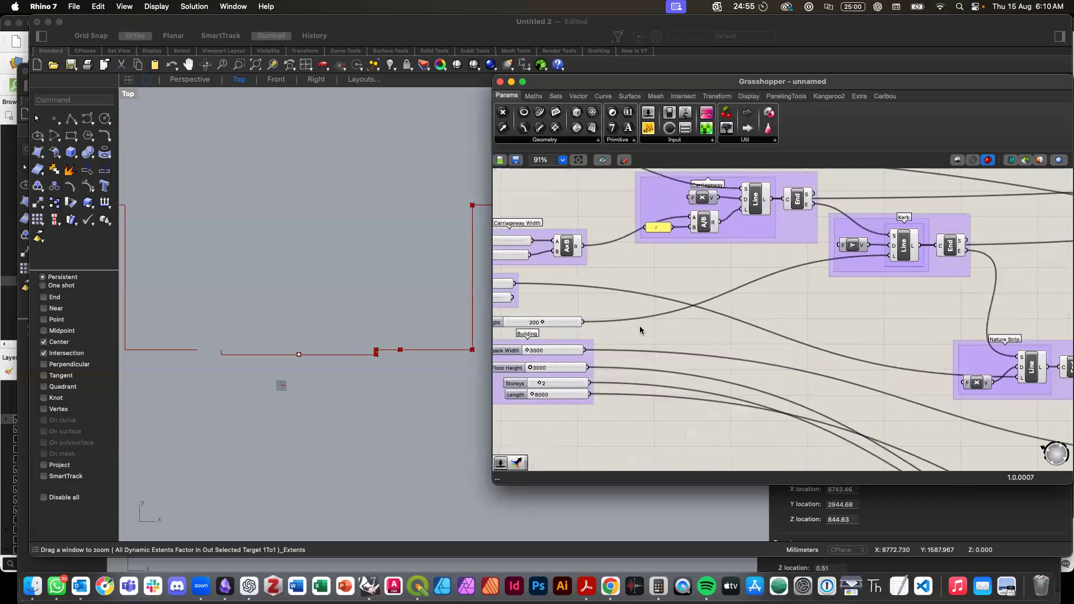
{"action": "scroll", "coordinate": [600, 358], "scroll_direction": "left", "scroll_amount": 3}
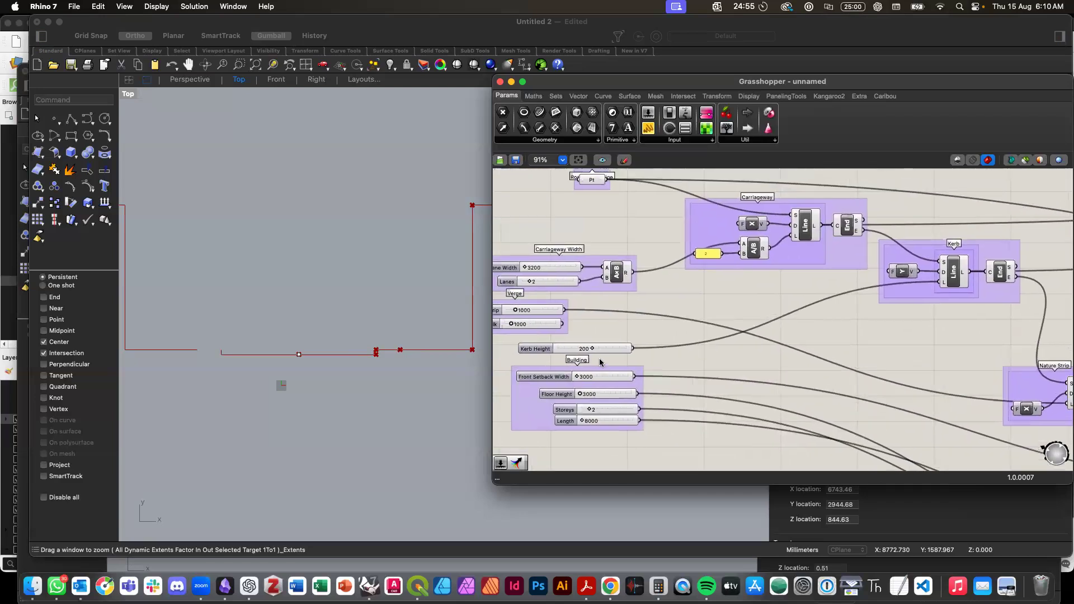
{"action": "left_click_drag", "start_coordinate": [592, 336], "coordinate": [945, 339]}
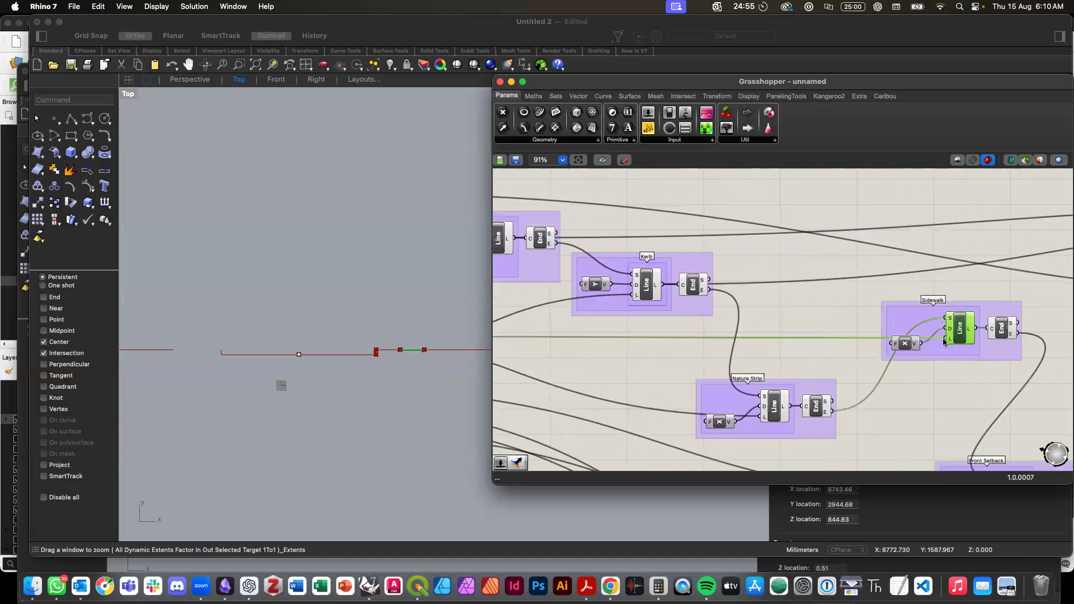
{"action": "scroll", "coordinate": [453, 384], "scroll_direction": "right", "scroll_amount": 3}
{"action": "left_click", "coordinate": [962, 389]}
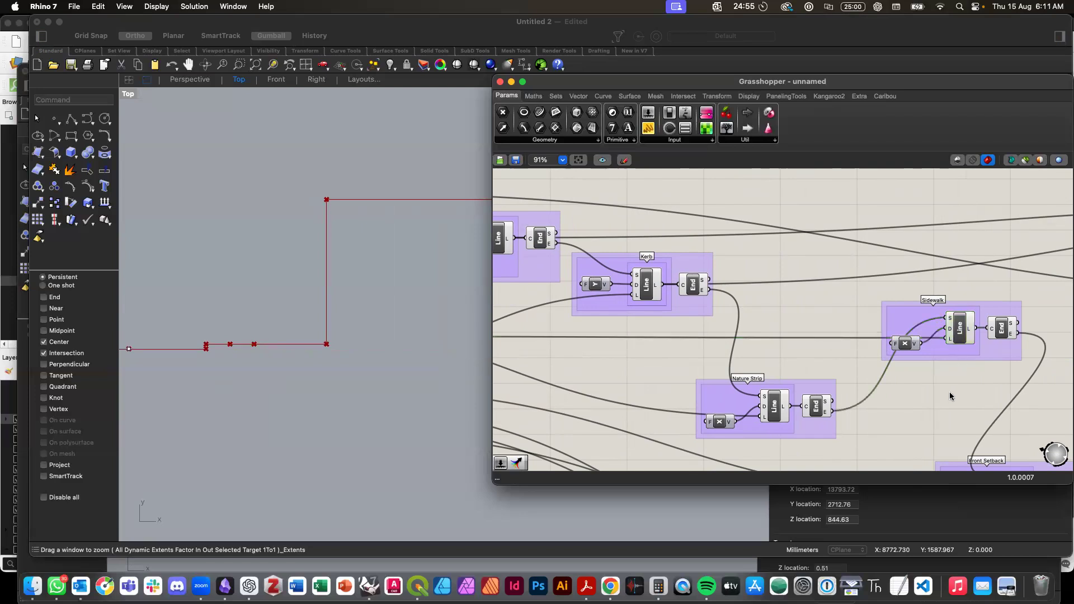
Step: Rearrange the Nature Strip and Sidewalk groups in a descending sequence between the Kerb and Front Setback groups
{"action": "scroll", "coordinate": [954, 391], "scroll_direction": "down", "scroll_amount": 4}
{"action": "left_click_drag", "start_coordinate": [831, 415], "coordinate": [869, 402]}
{"action": "left_click_drag", "start_coordinate": [943, 366], "coordinate": [933, 411]}
{"action": "left_click_drag", "start_coordinate": [790, 380], "coordinate": [786, 344]}
Step: Examine the mirrored side of the section in the Top viewport and the Merge component's D3 input
{"action": "scroll", "coordinate": [786, 345], "scroll_direction": "right", "scroll_amount": 10}
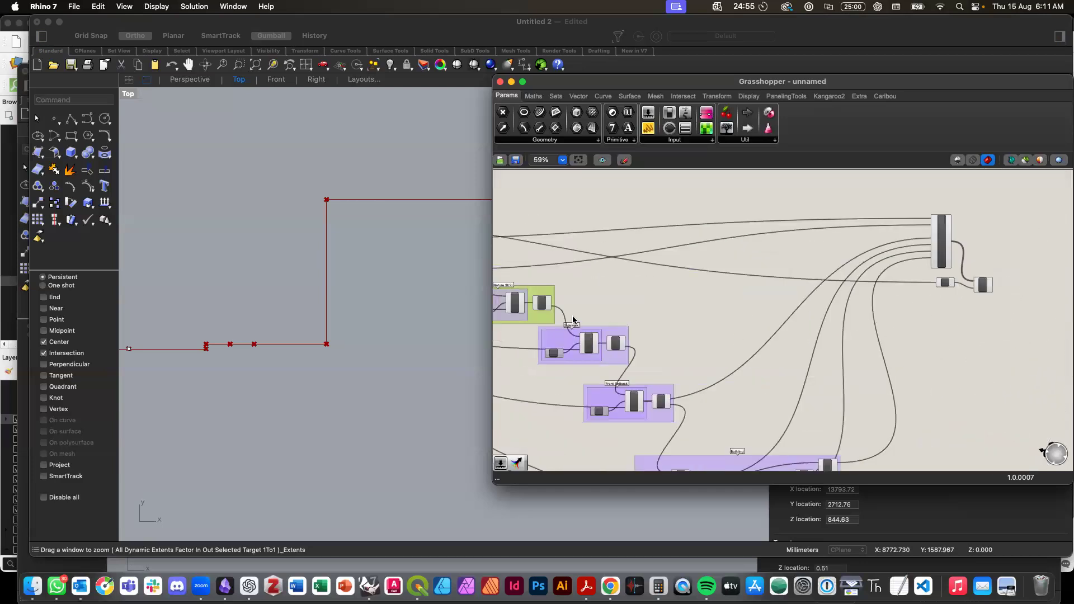
{"action": "left_click", "coordinate": [394, 348]}
{"action": "scroll", "coordinate": [376, 368], "scroll_direction": "down", "scroll_amount": 4}
{"action": "scroll", "coordinate": [206, 363], "scroll_direction": "left", "scroll_amount": 5}
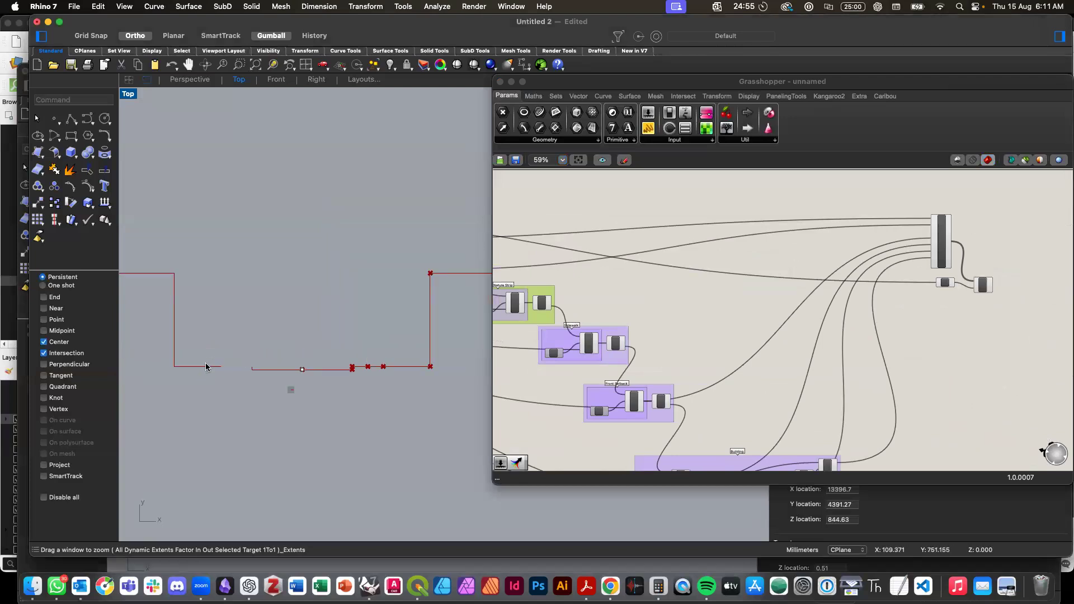
{"action": "scroll", "coordinate": [310, 383], "scroll_direction": "up", "scroll_amount": 3}
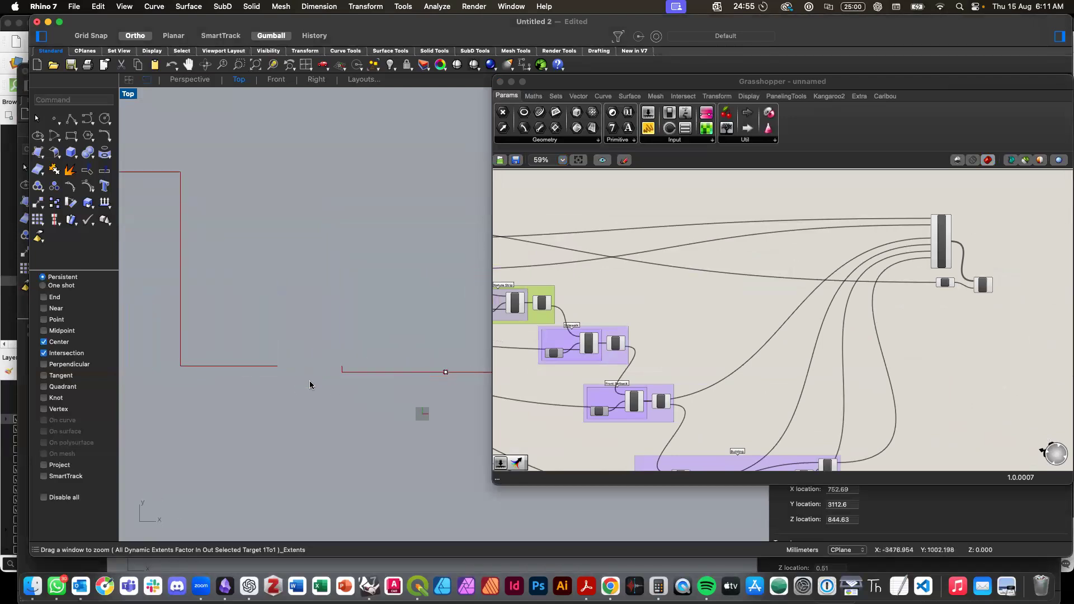
{"action": "scroll", "coordinate": [310, 385], "scroll_direction": "down", "scroll_amount": 3}
{"action": "scroll", "coordinate": [310, 385], "scroll_direction": "right", "scroll_amount": 2}
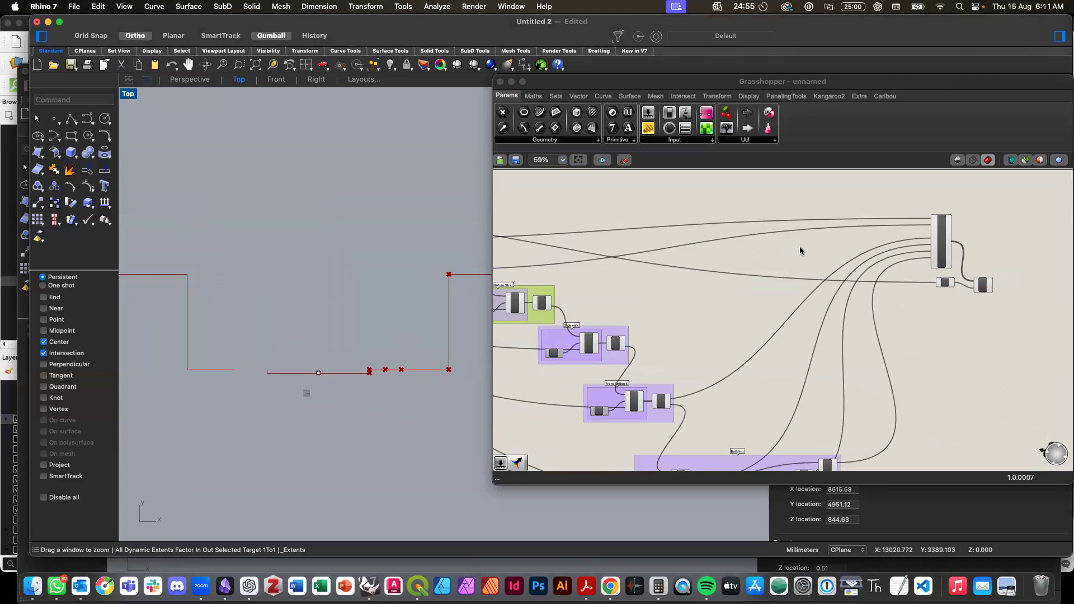
{"action": "left_click", "coordinate": [905, 228]}
{"action": "scroll", "coordinate": [905, 228], "scroll_direction": "up", "scroll_amount": 5}
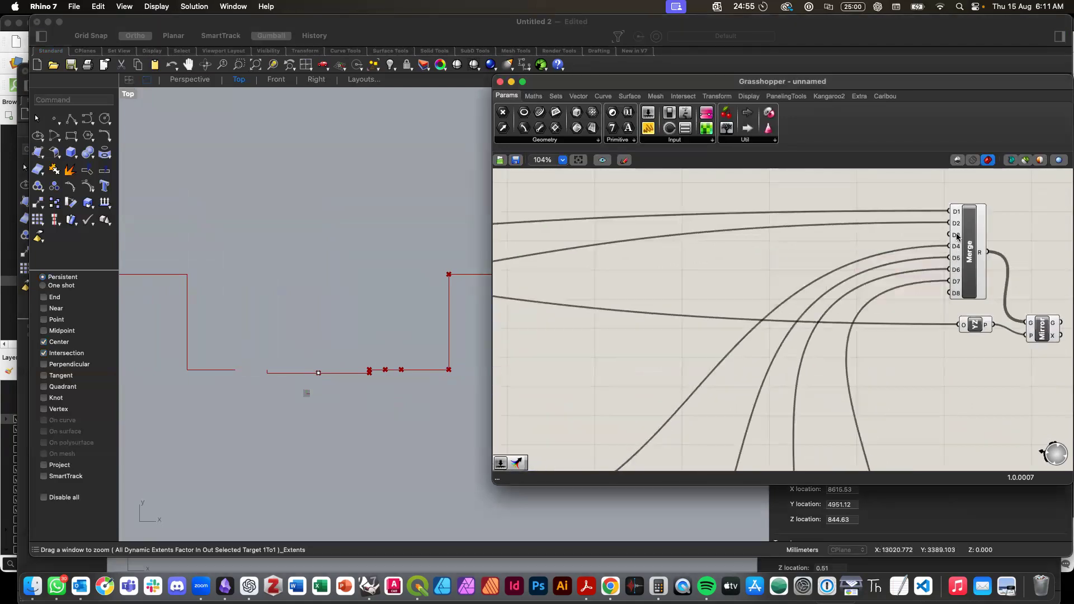
{"action": "right_click", "coordinate": [958, 237]}
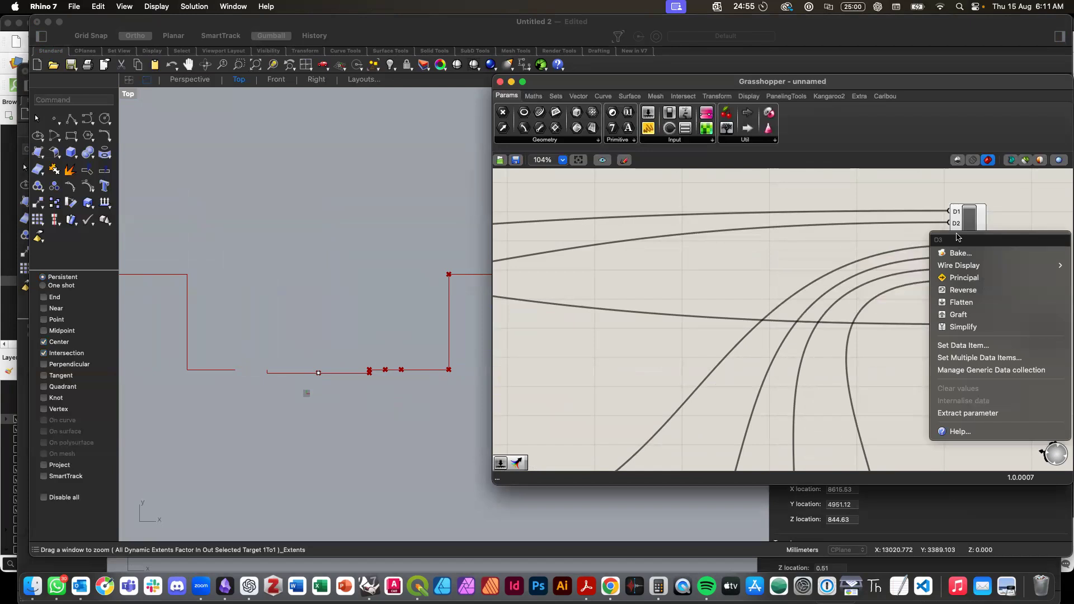
{"action": "left_click", "coordinate": [849, 249]}
Step: Connect the Nature Strip Line's output to the Merge component's D3 input
{"action": "scroll", "coordinate": [848, 248], "scroll_direction": "down", "scroll_amount": 3}
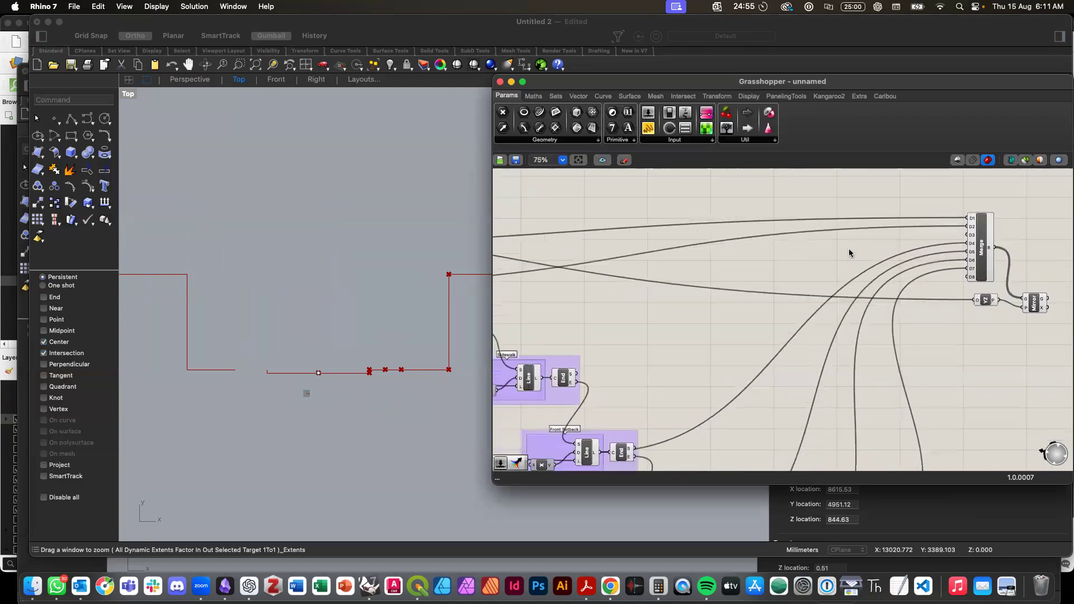
{"action": "scroll", "coordinate": [848, 249], "scroll_direction": "left", "scroll_amount": 2}
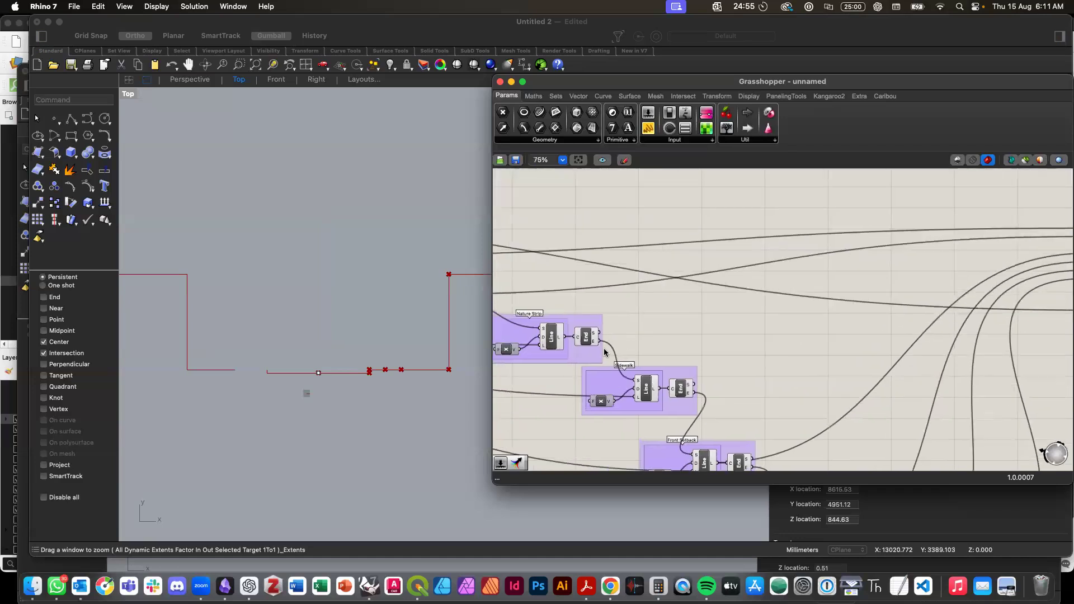
{"action": "left_click_drag", "start_coordinate": [566, 340], "coordinate": [544, 339]}
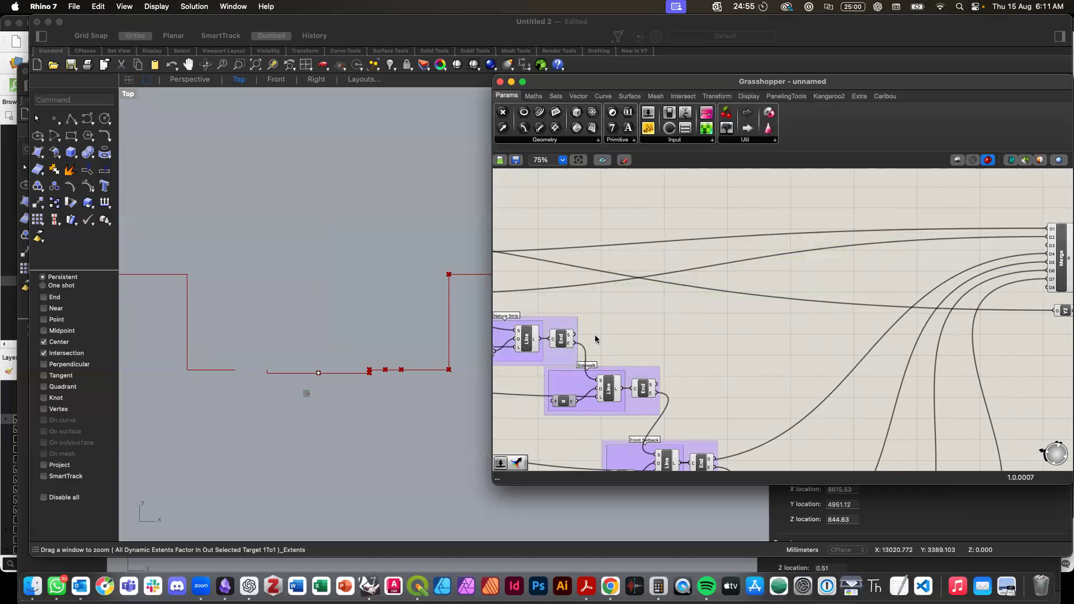
{"action": "scroll", "coordinate": [595, 339], "scroll_direction": "left", "scroll_amount": 3}
{"action": "left_click_drag", "start_coordinate": [640, 333], "coordinate": [902, 224]}
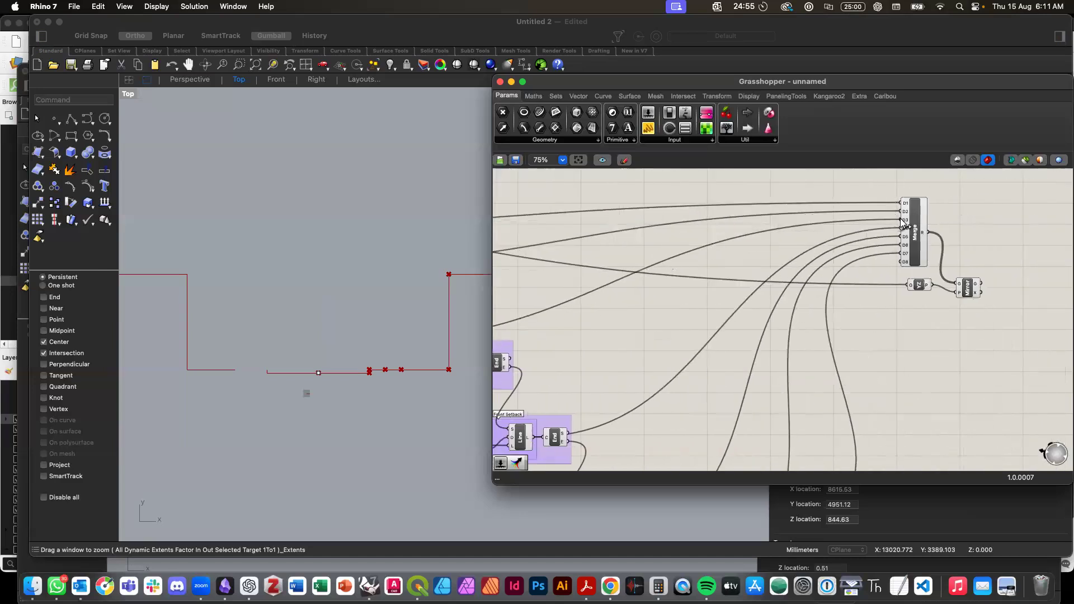
Step: Connect the Sidewalk Line's output to the Merge component's D8 input and check the merged geometry
{"action": "scroll", "coordinate": [618, 408], "scroll_direction": "left", "scroll_amount": 3}
{"action": "scroll", "coordinate": [618, 408], "scroll_direction": "down", "scroll_amount": 2}
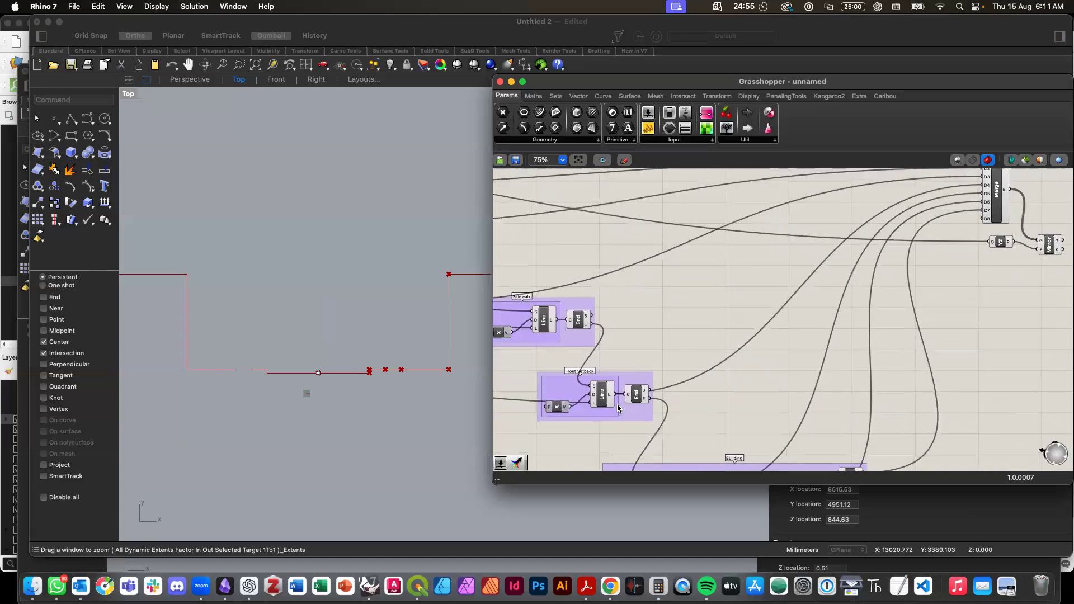
{"action": "mouse_move", "coordinate": [648, 402]}
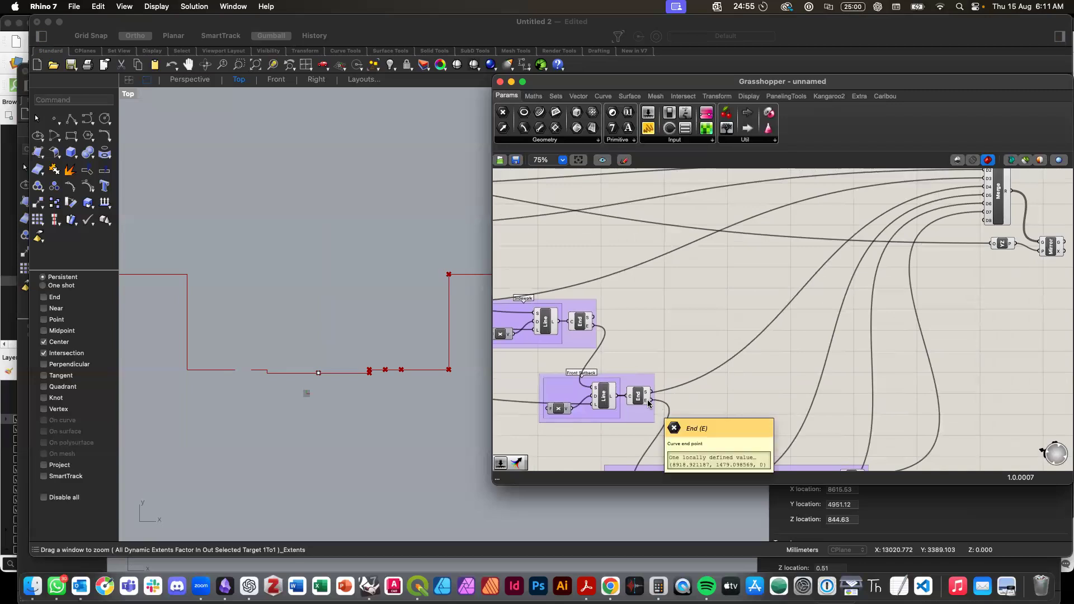
{"action": "scroll", "coordinate": [648, 402], "scroll_direction": "left", "scroll_amount": 3}
{"action": "scroll", "coordinate": [648, 402], "scroll_direction": "up", "scroll_amount": 1}
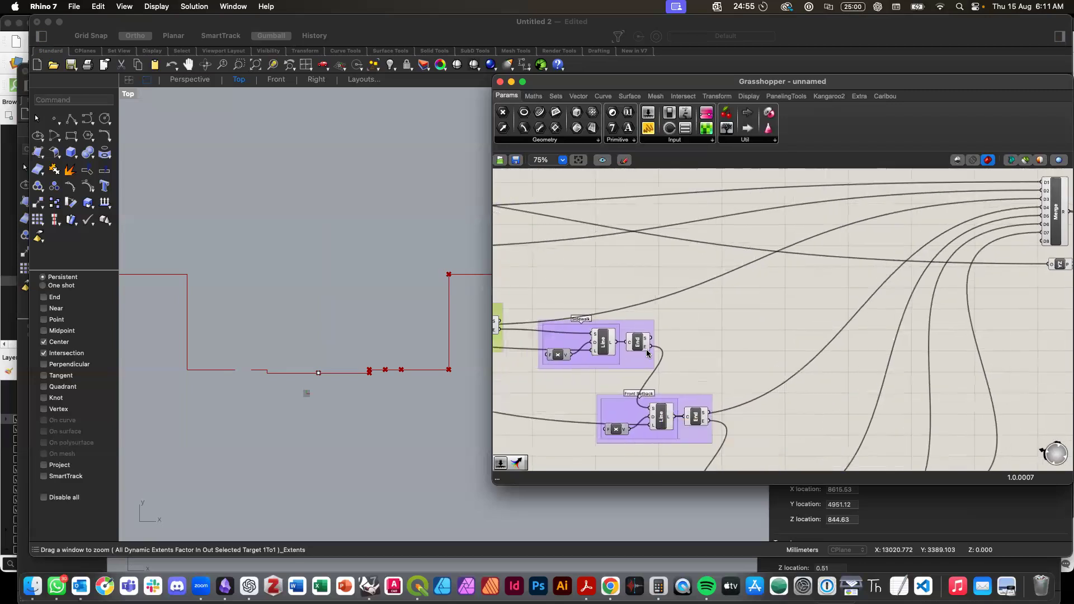
{"action": "left_click_drag", "start_coordinate": [651, 339], "coordinate": [1045, 244]}
{"action": "left_click", "coordinate": [1054, 239]}
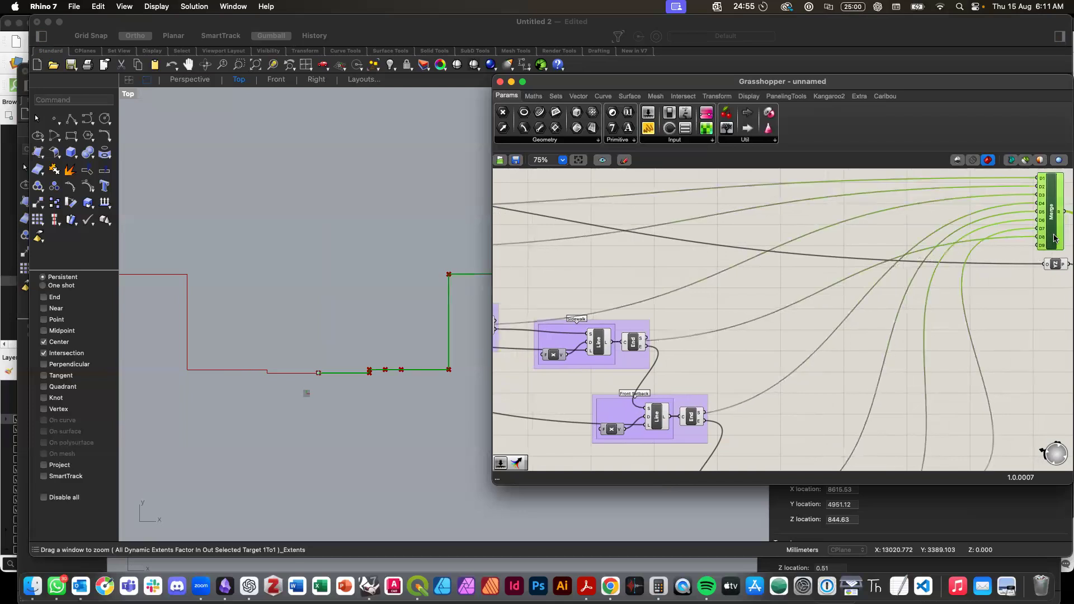
Step: Tidy the Merge, YZ Plane and Mirror components and put them together in one group
{"action": "scroll", "coordinate": [953, 311], "scroll_direction": "down", "scroll_amount": 4}
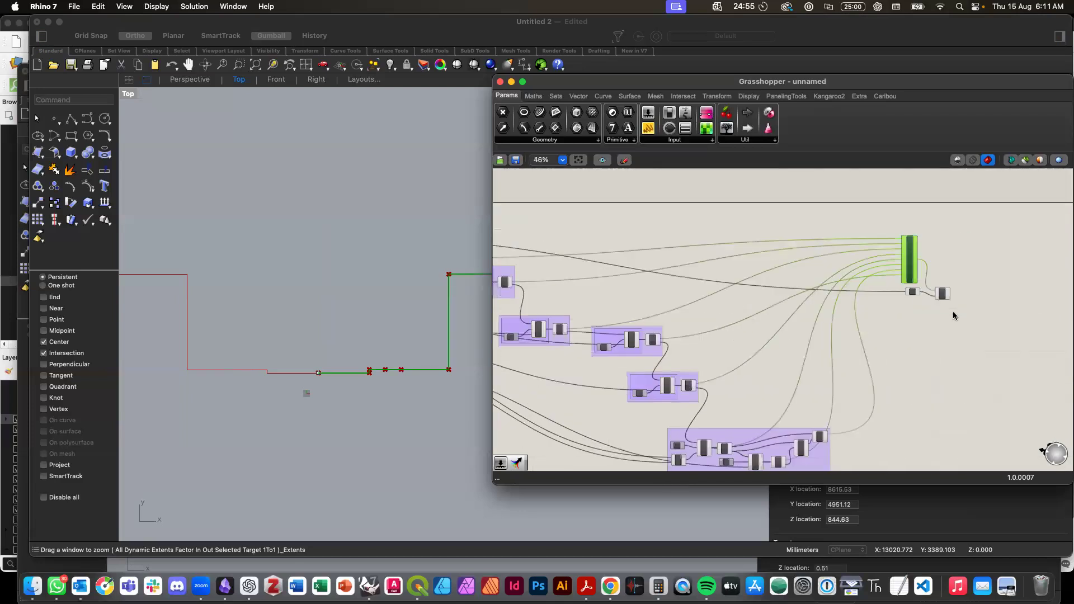
{"action": "left_click_drag", "start_coordinate": [916, 296], "coordinate": [908, 270]}
{"action": "left_click", "coordinate": [915, 320]}
{"action": "left_click_drag", "start_coordinate": [881, 215], "coordinate": [979, 336]}
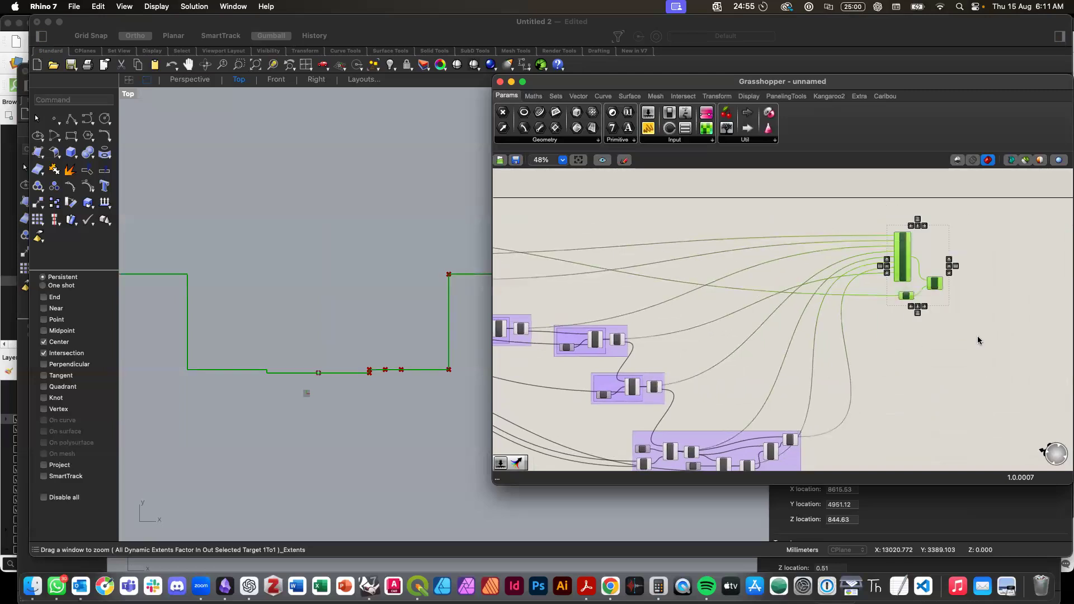
{"action": "key", "text": "ctrl+g"}
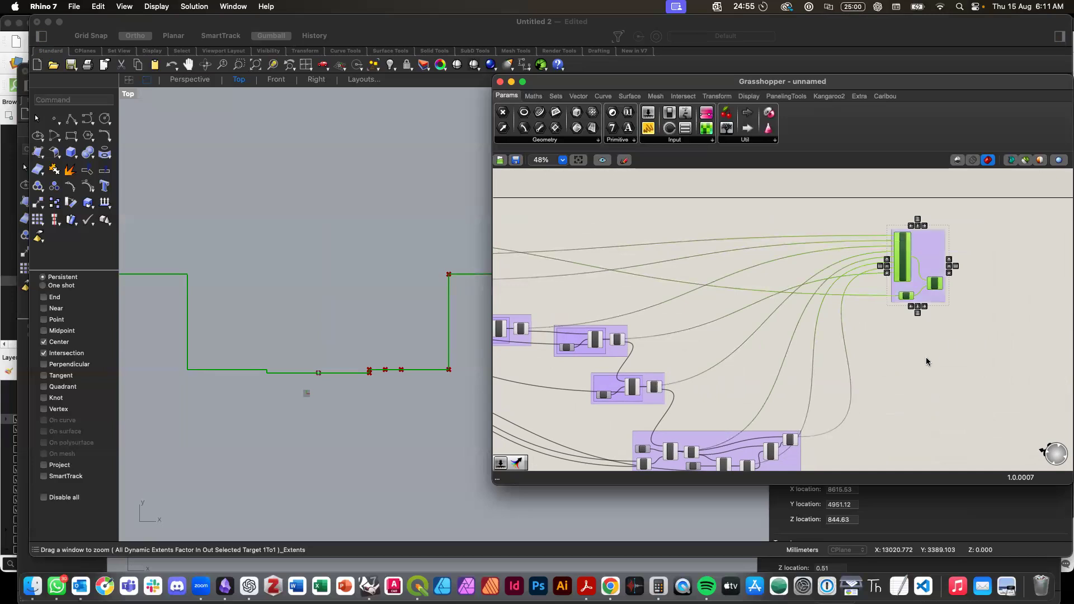
{"action": "left_click", "coordinate": [926, 357]}
Step: Review the complete mirrored street section in the Top viewport alongside the chain of component groups
{"action": "left_click", "coordinate": [398, 324]}
{"action": "scroll", "coordinate": [397, 322], "scroll_direction": "up", "scroll_amount": 5}
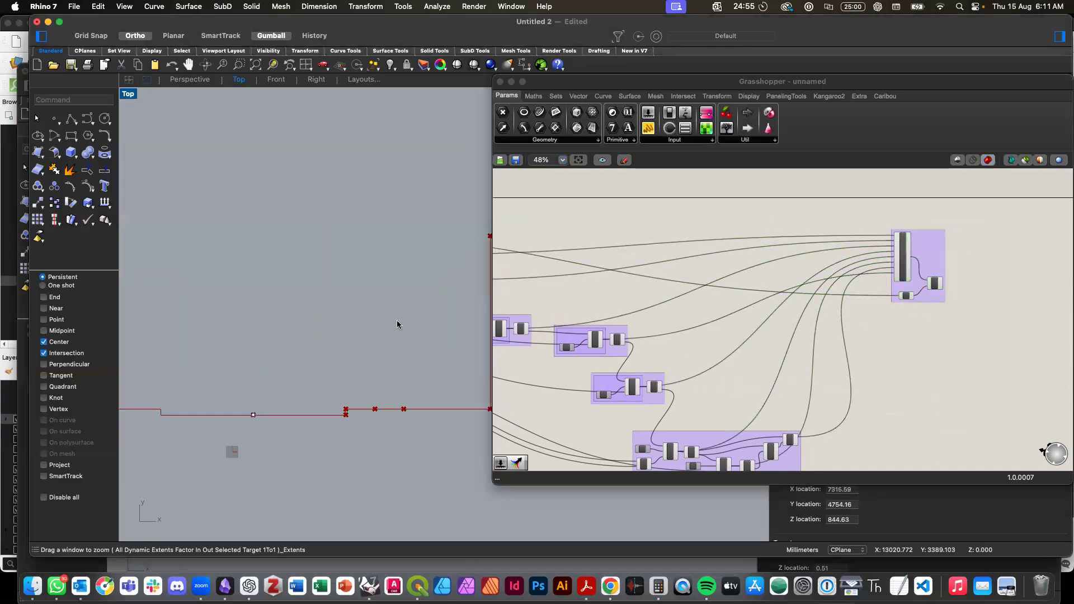
{"action": "scroll", "coordinate": [394, 351], "scroll_direction": "down", "scroll_amount": 3}
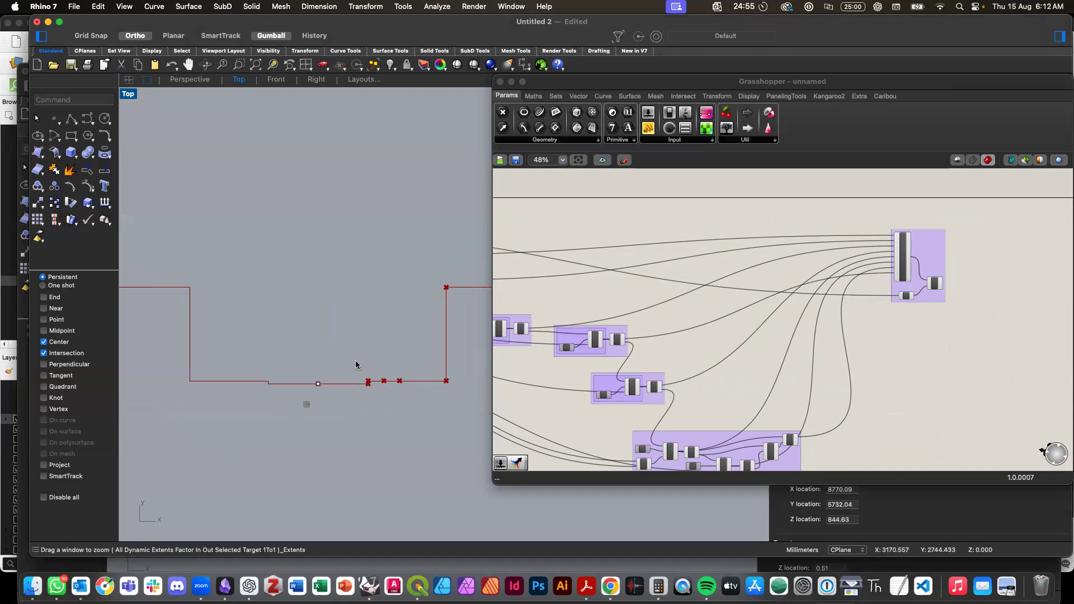
{"action": "scroll", "coordinate": [526, 347], "scroll_direction": "left", "scroll_amount": 10}
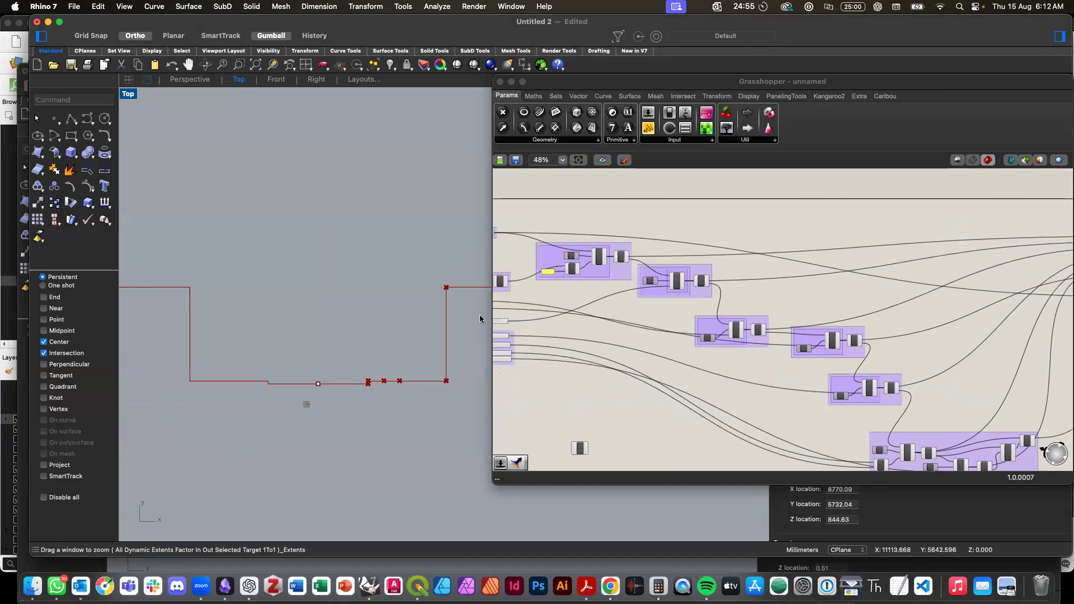
{"action": "scroll", "coordinate": [384, 342], "scroll_direction": "down", "scroll_amount": 3}
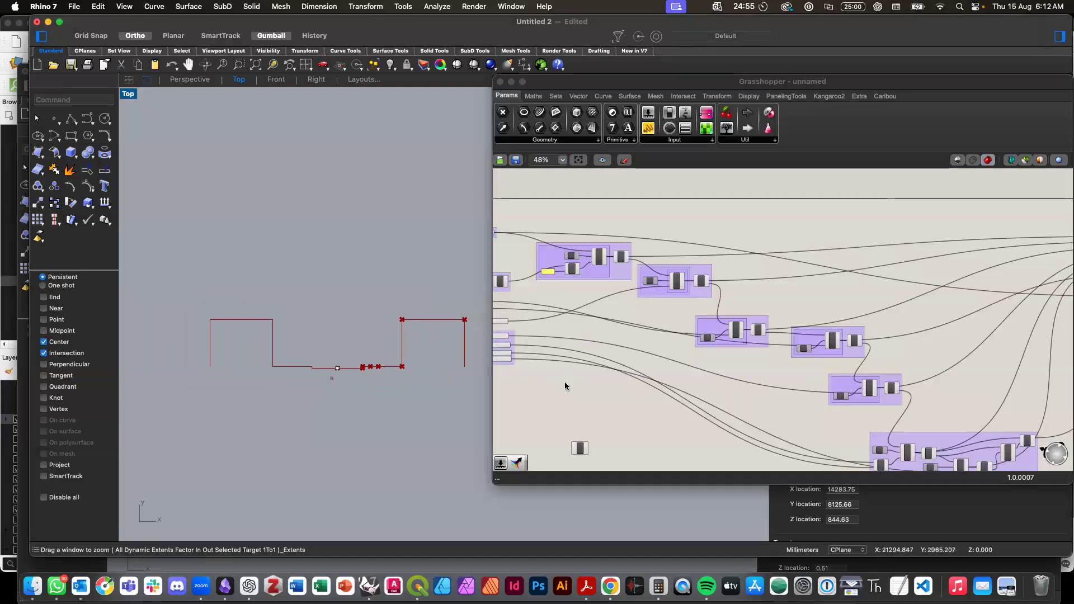
{"action": "left_click", "coordinate": [566, 385]}
{"action": "scroll", "coordinate": [569, 382], "scroll_direction": "down", "scroll_amount": 3}
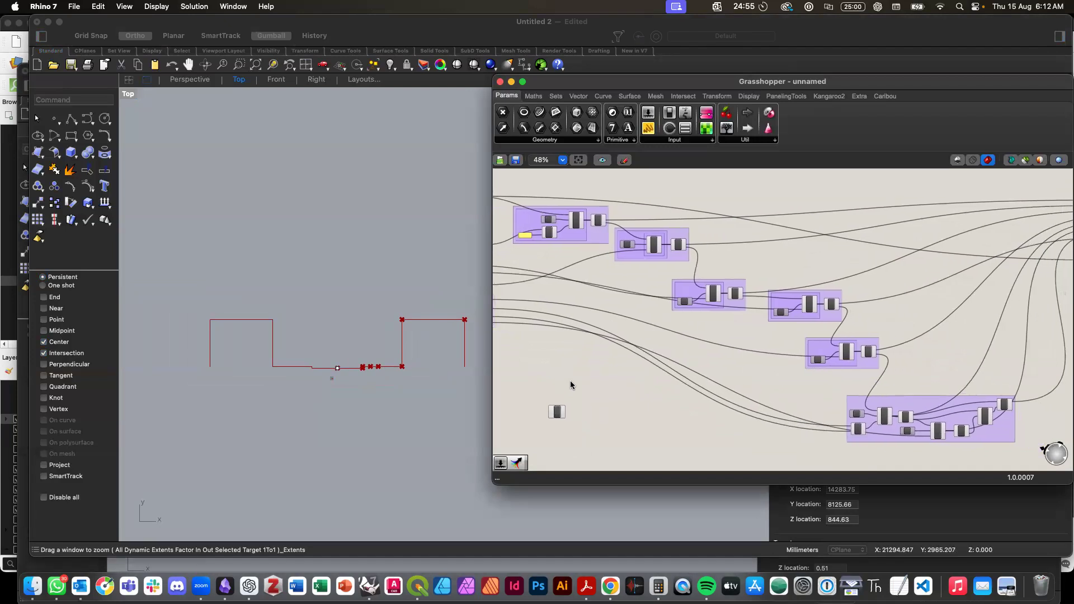
Step: Switch to the Untitled Rhino document and select the broad-canopied tree beside the adult and child figures to copy it
{"action": "left_click", "coordinate": [341, 559]}
{"action": "scroll", "coordinate": [445, 520], "scroll_direction": "right", "scroll_amount": 1}
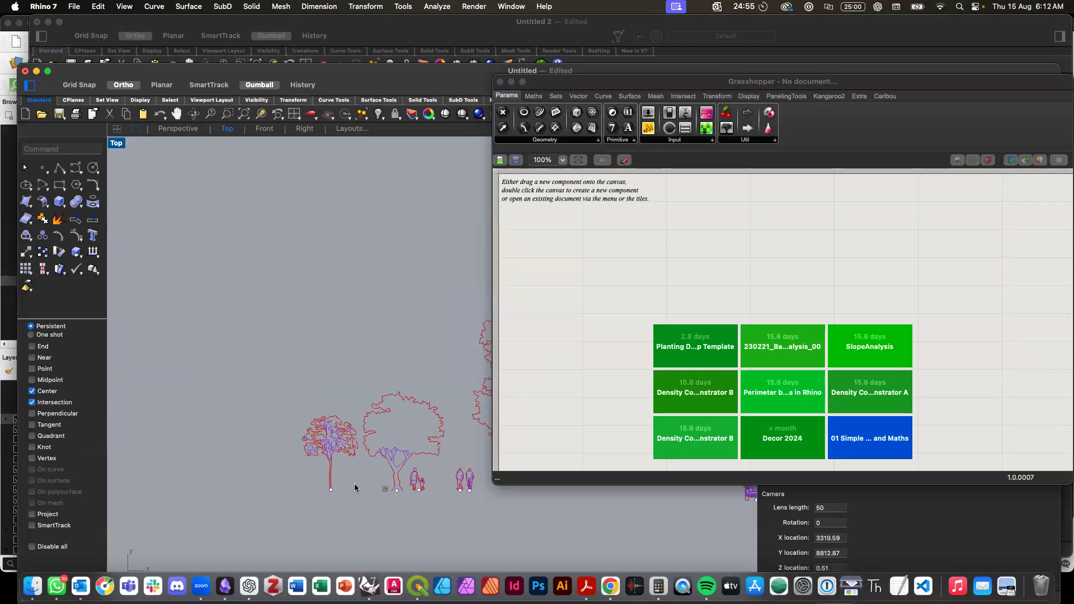
{"action": "scroll", "coordinate": [354, 484], "scroll_direction": "up", "scroll_amount": 3}
{"action": "scroll", "coordinate": [284, 367], "scroll_direction": "right", "scroll_amount": 5}
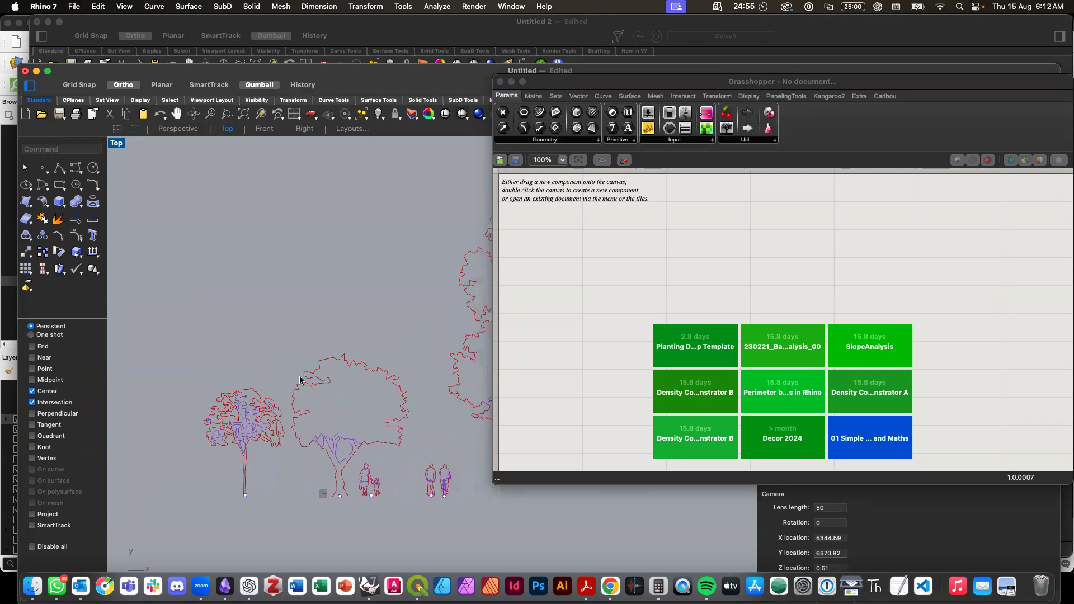
{"action": "left_click", "coordinate": [305, 386]}
{"action": "left_click", "coordinate": [390, 527]}
{"action": "left_click", "coordinate": [341, 469]}
{"action": "left_click", "coordinate": [342, 514]}
{"action": "scroll", "coordinate": [342, 502], "scroll_direction": "up", "scroll_amount": 5}
{"action": "scroll", "coordinate": [343, 510], "scroll_direction": "down", "scroll_amount": 5}
{"action": "left_click", "coordinate": [349, 463]}
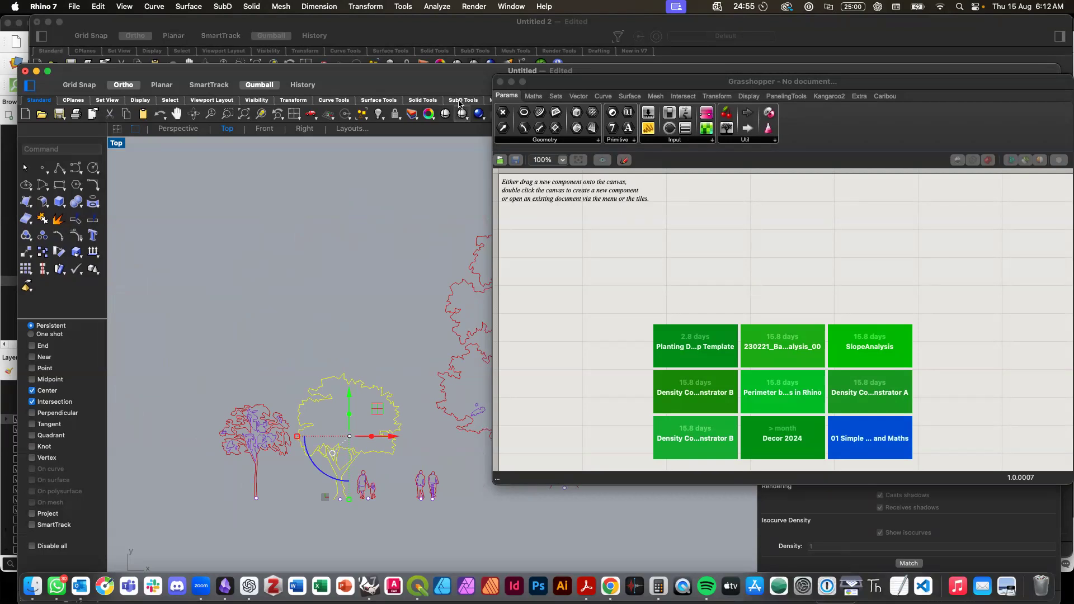
Step: Paste the tree into the Untitled 2 document and move it clear of the street section, beyond the outer mirrored building
{"action": "left_click", "coordinate": [444, 32]}
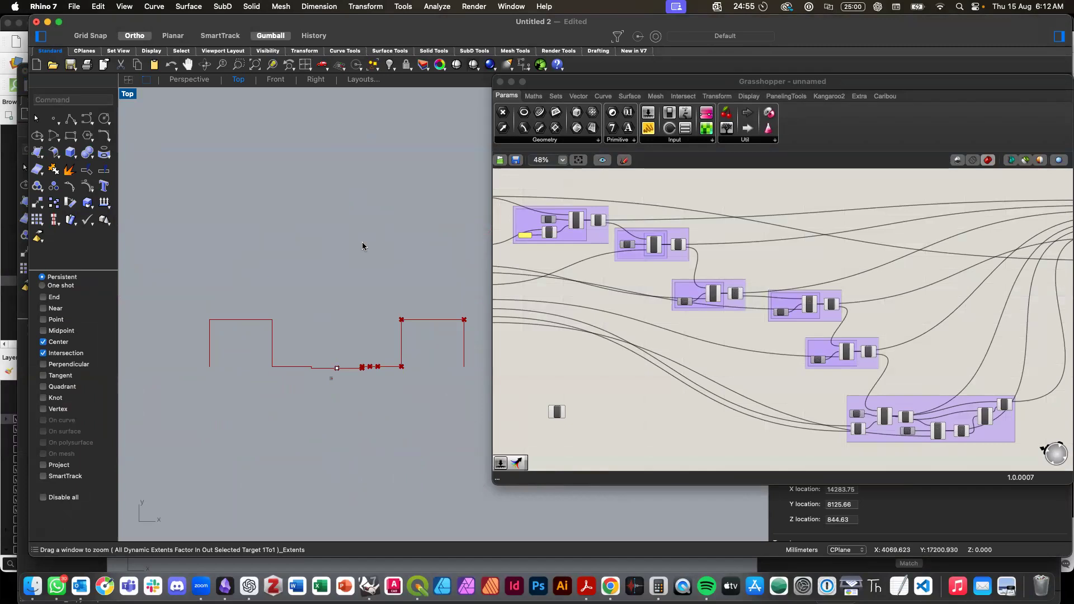
{"action": "key", "text": "super+v"}
{"action": "scroll", "coordinate": [360, 347], "scroll_direction": "down", "scroll_amount": 3}
{"action": "left_click_drag", "start_coordinate": [360, 320], "coordinate": [166, 421]}
{"action": "scroll", "coordinate": [169, 418], "scroll_direction": "left", "scroll_amount": 5}
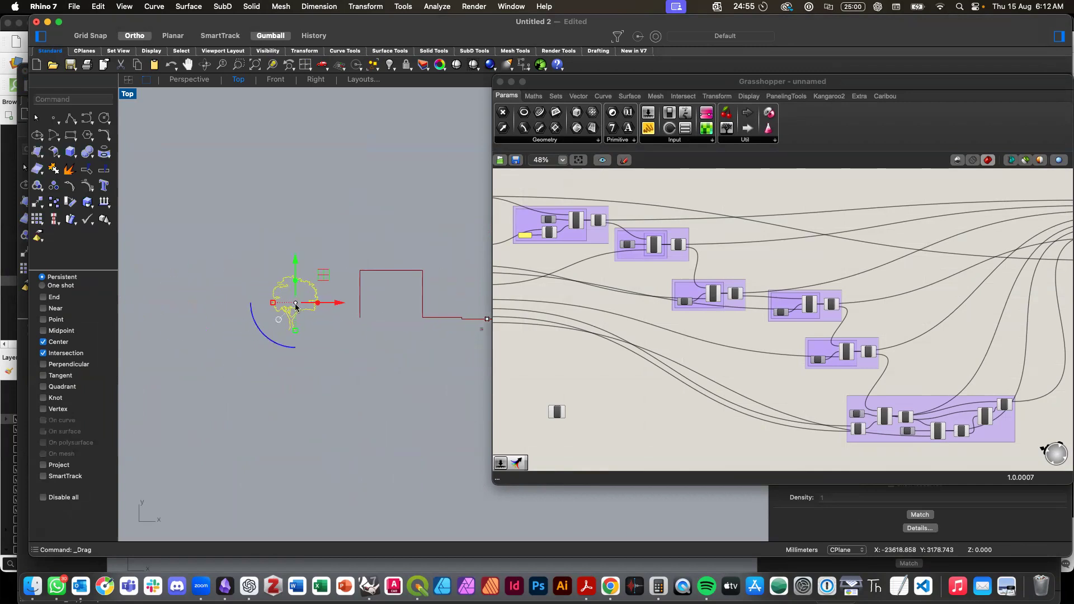
{"action": "left_click_drag", "start_coordinate": [289, 304], "coordinate": [155, 303]}
{"action": "scroll", "coordinate": [206, 370], "scroll_direction": "down", "scroll_amount": 3}
{"action": "scroll", "coordinate": [193, 348], "scroll_direction": "up", "scroll_amount": 2}
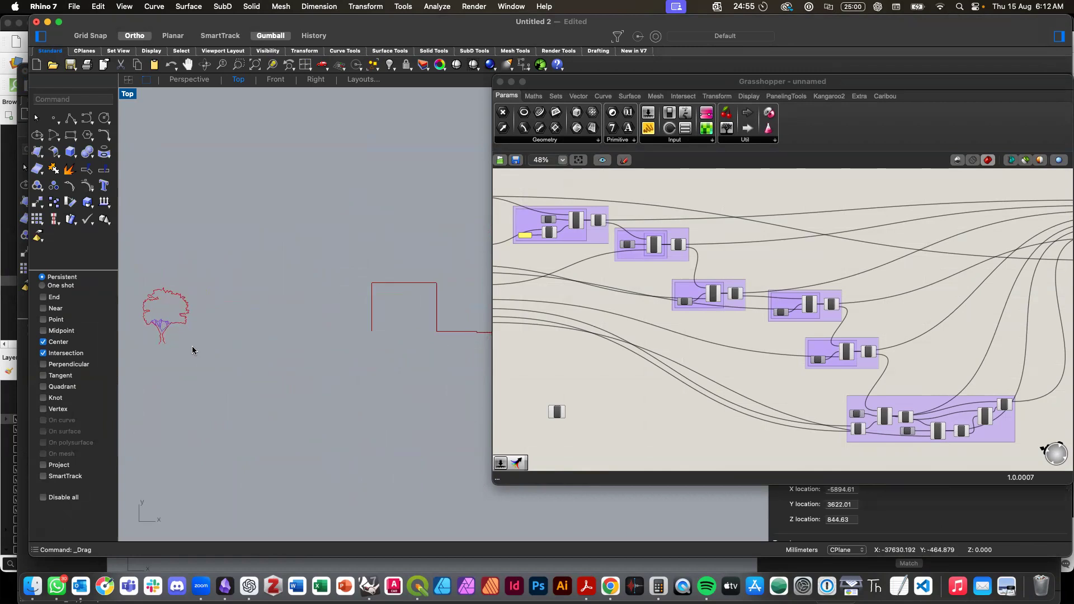
Step: Undo the pasted tree's moves and the paste itself
{"action": "key", "text": "super+z"}
{"action": "key", "text": "super+z"}
{"action": "scroll", "coordinate": [223, 362], "scroll_direction": "right", "scroll_amount": 5}
{"action": "scroll", "coordinate": [340, 294], "scroll_direction": "up", "scroll_amount": 3}
{"action": "left_click", "coordinate": [388, 439]}
{"action": "scroll", "coordinate": [372, 412], "scroll_direction": "right", "scroll_amount": 3}
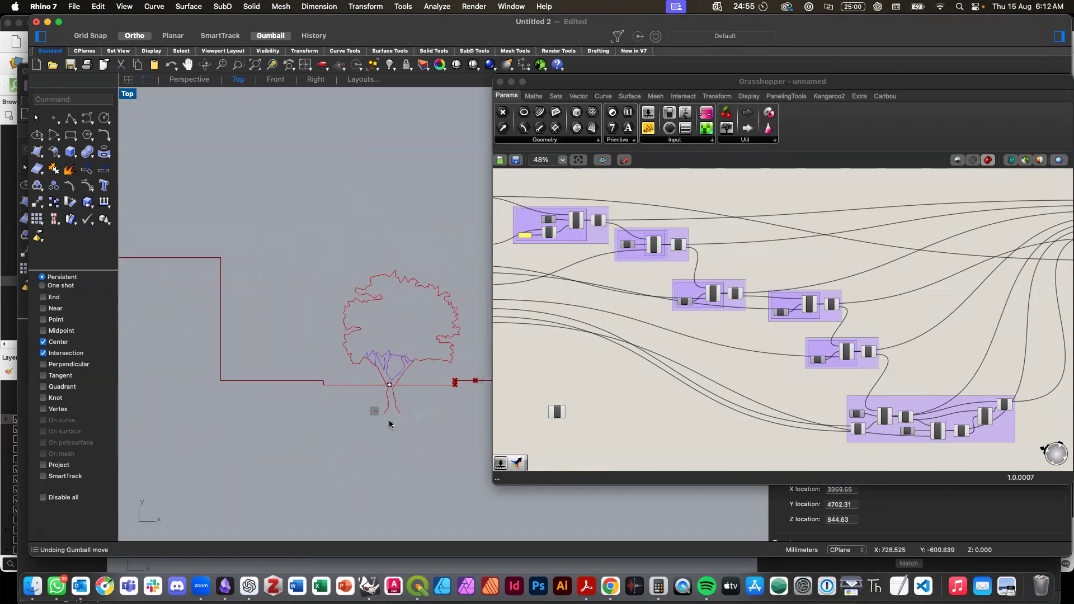
{"action": "key", "text": "super+z"}
{"action": "scroll", "coordinate": [391, 385], "scroll_direction": "down", "scroll_amount": 3}
{"action": "scroll", "coordinate": [391, 385], "scroll_direction": "down", "scroll_amount": 3}
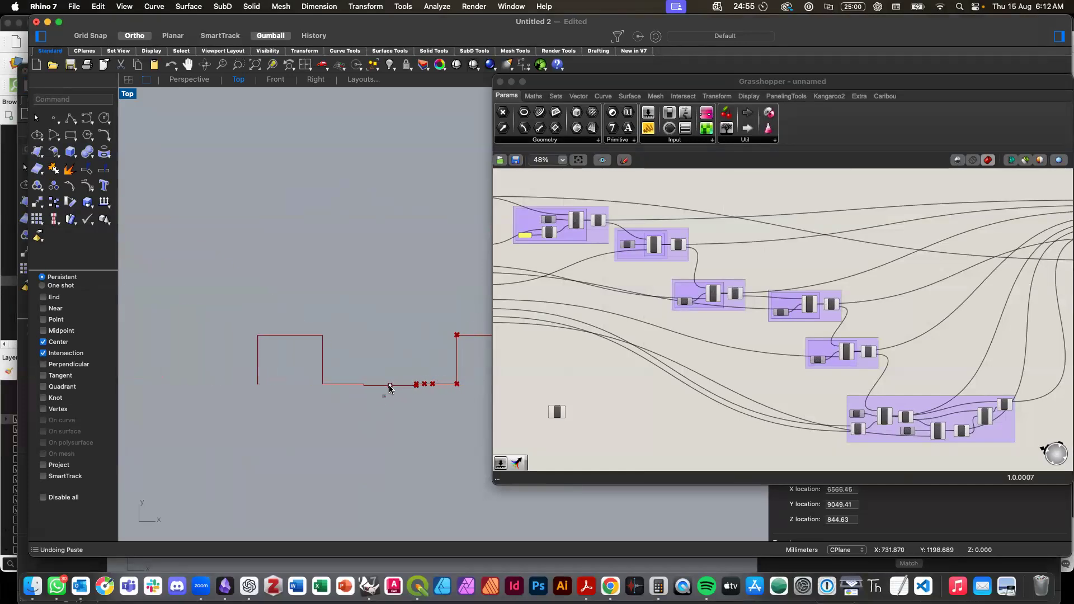
{"action": "left_click", "coordinate": [391, 385]}
{"action": "left_click_drag", "start_coordinate": [391, 345], "coordinate": [393, 313]}
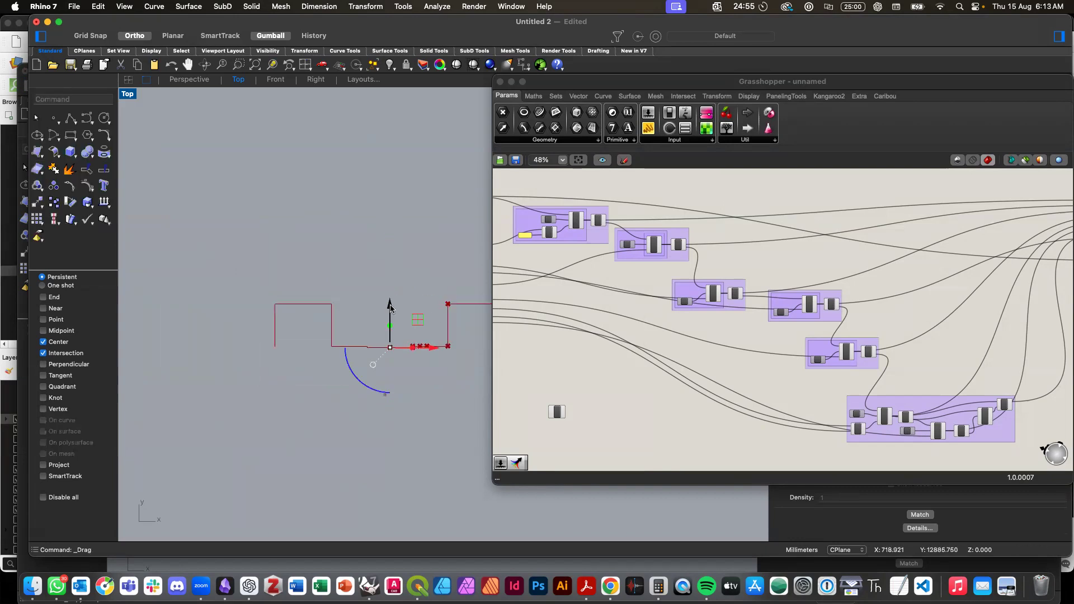
{"action": "left_click", "coordinate": [421, 406]}
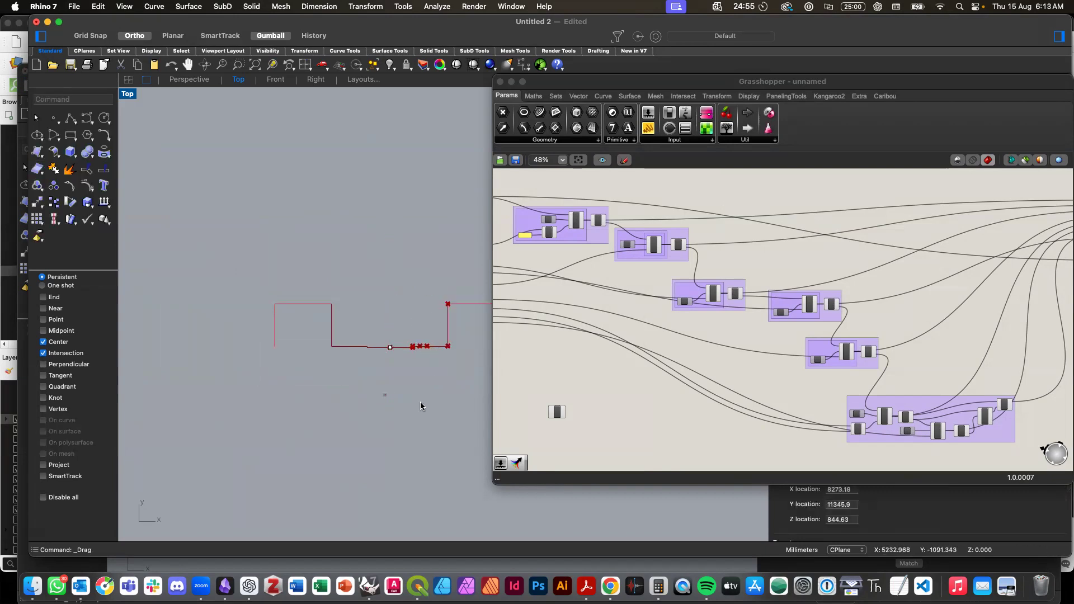
{"action": "left_click", "coordinate": [540, 387]}
{"action": "scroll", "coordinate": [544, 377], "scroll_direction": "down", "scroll_amount": 3}
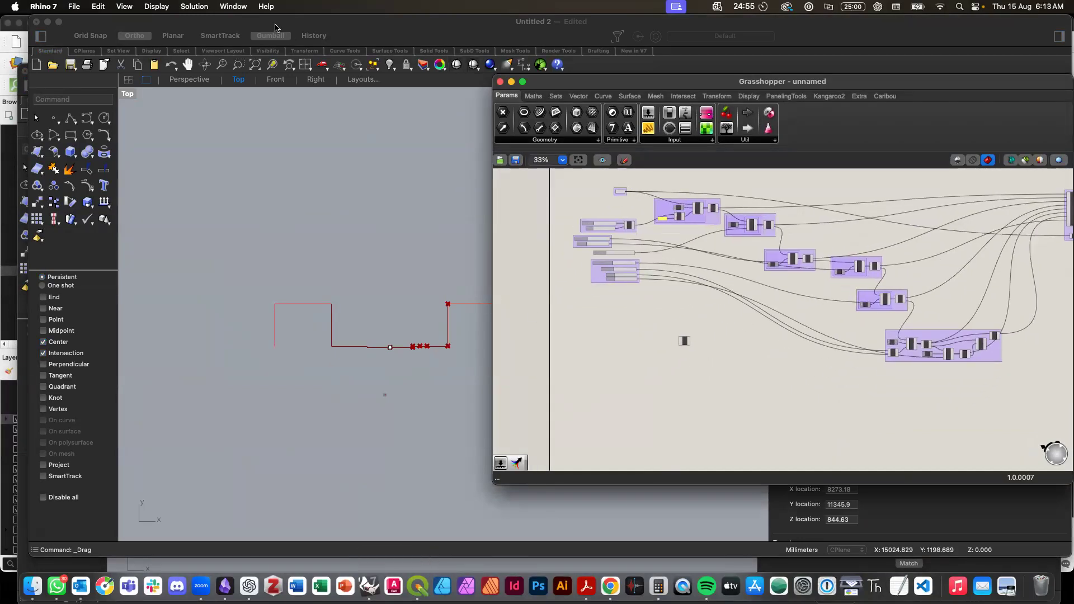
{"action": "left_click", "coordinate": [233, 5]}
{"action": "mouse_move", "coordinate": [201, 8]}
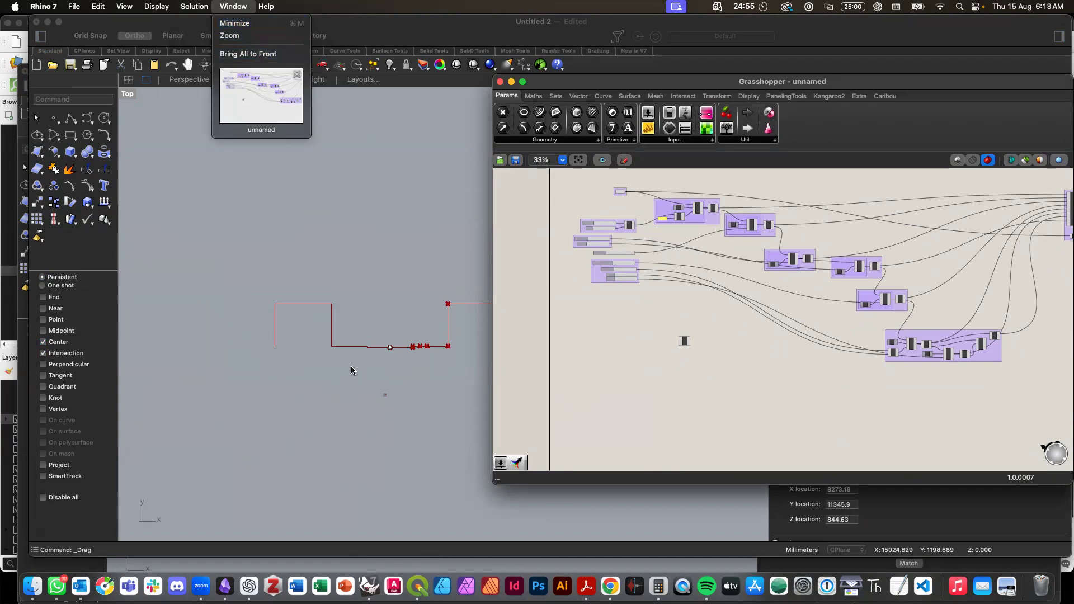
Step: In the Untitled document, select the broad-canopied tree together with the base point at its trunk for copying
{"action": "left_click", "coordinate": [230, 561]}
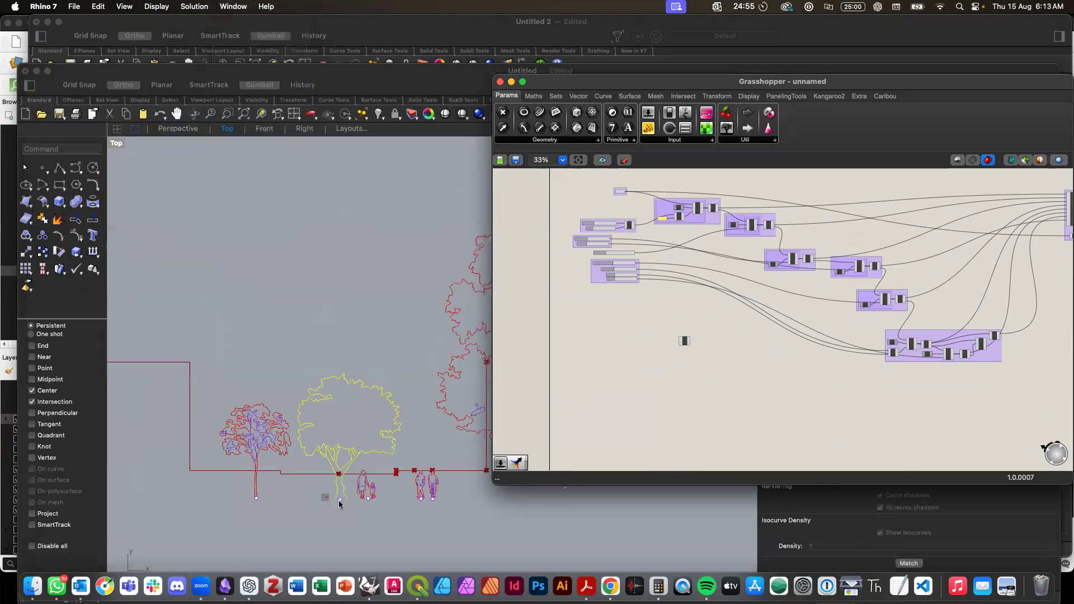
{"action": "left_click", "coordinate": [343, 489]}
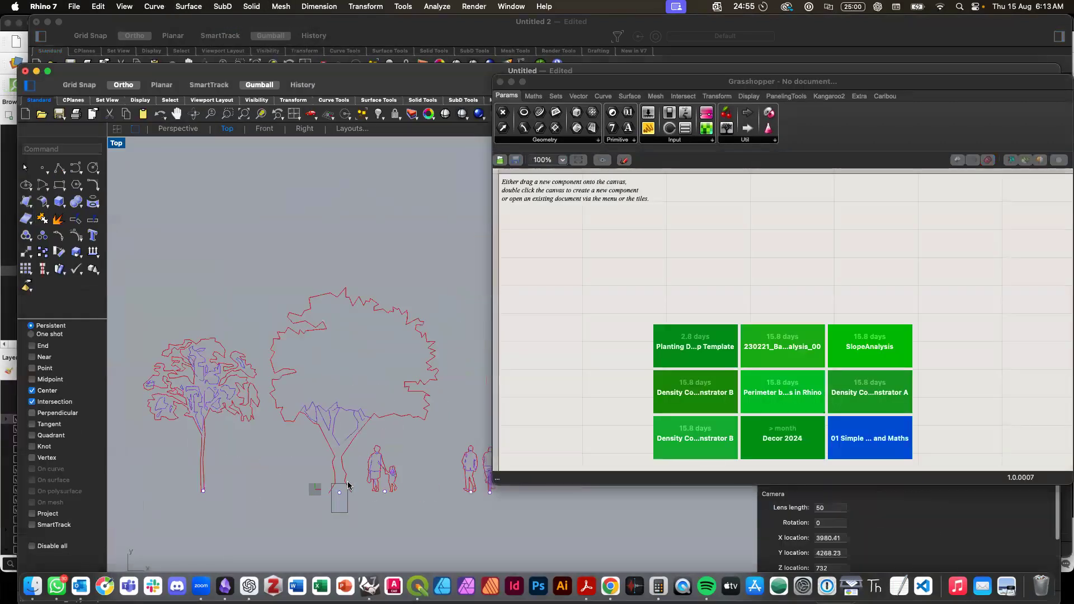
{"action": "left_click", "coordinate": [370, 419]}
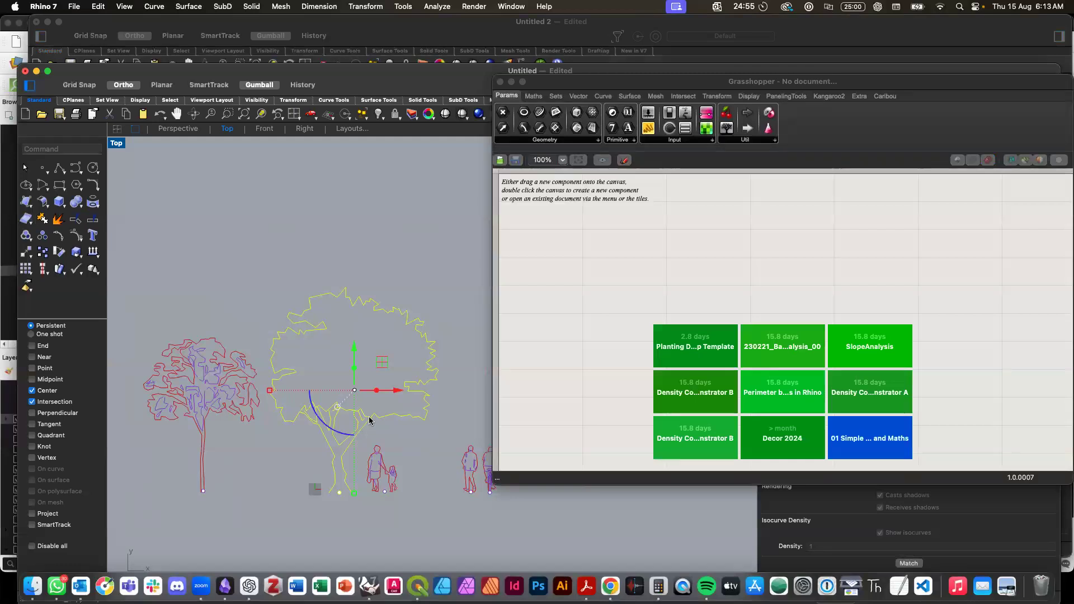
Step: Paste the tree with its base point into Untitled 2 and move it clear of the street section, beyond the mirrored building
{"action": "left_click", "coordinate": [511, 7]}
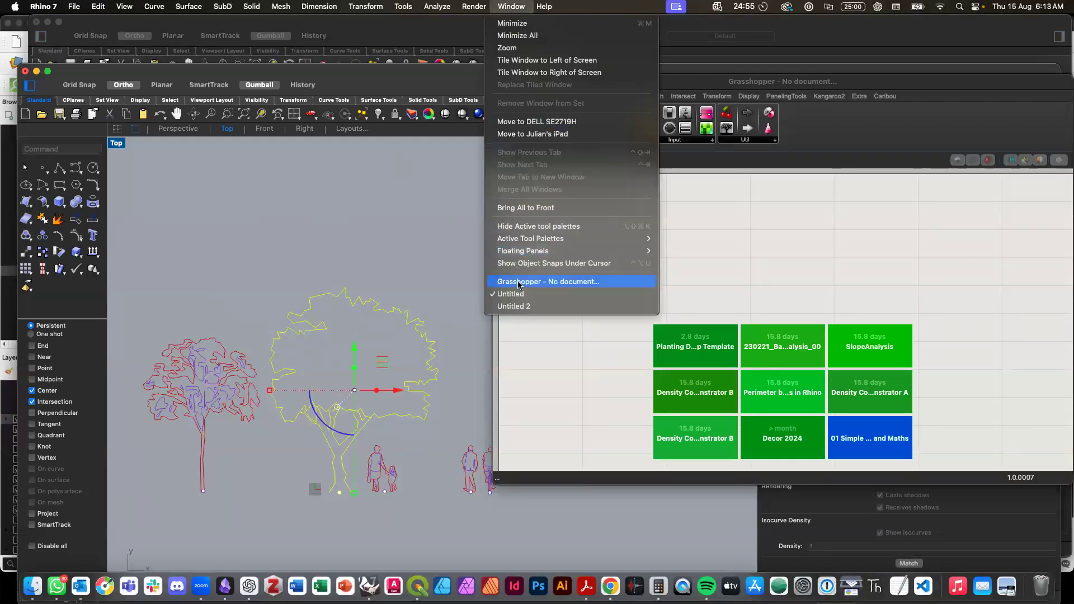
{"action": "left_click", "coordinate": [518, 306]}
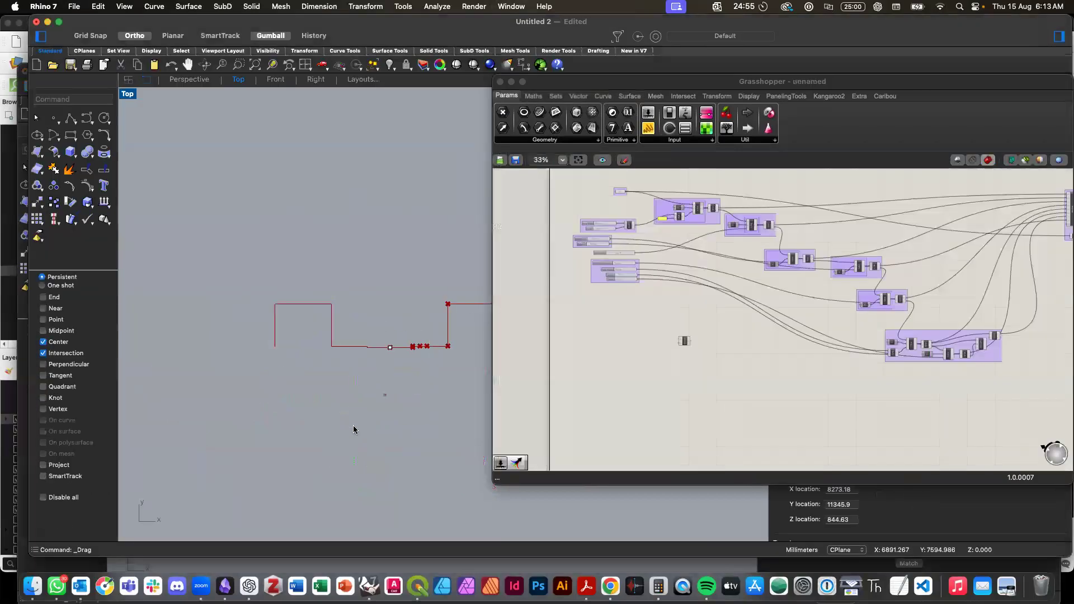
{"action": "key", "text": "super+v"}
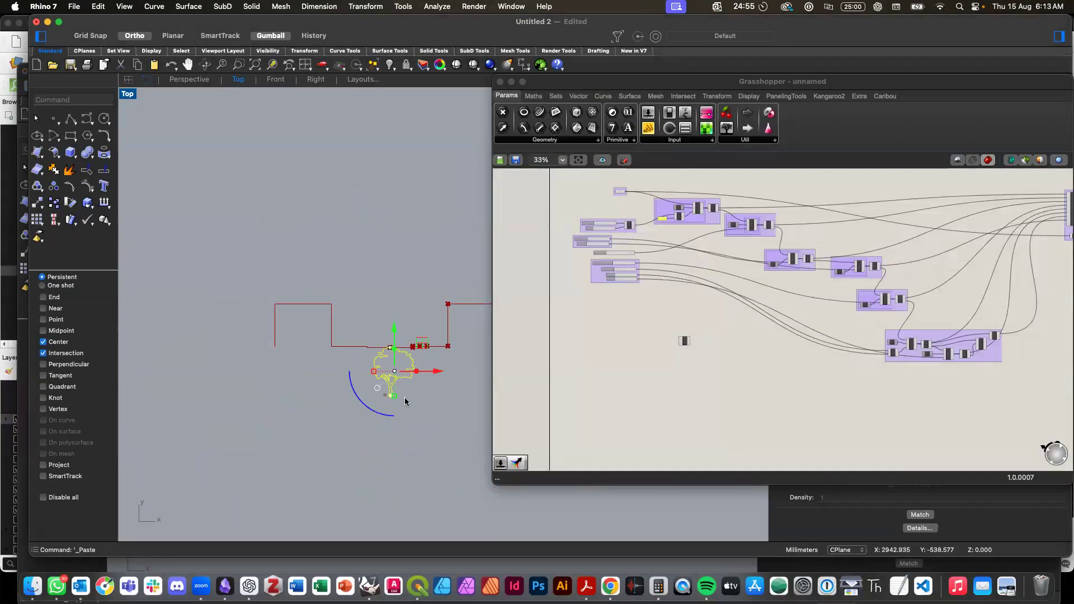
{"action": "left_click_drag", "start_coordinate": [406, 402], "coordinate": [218, 351]}
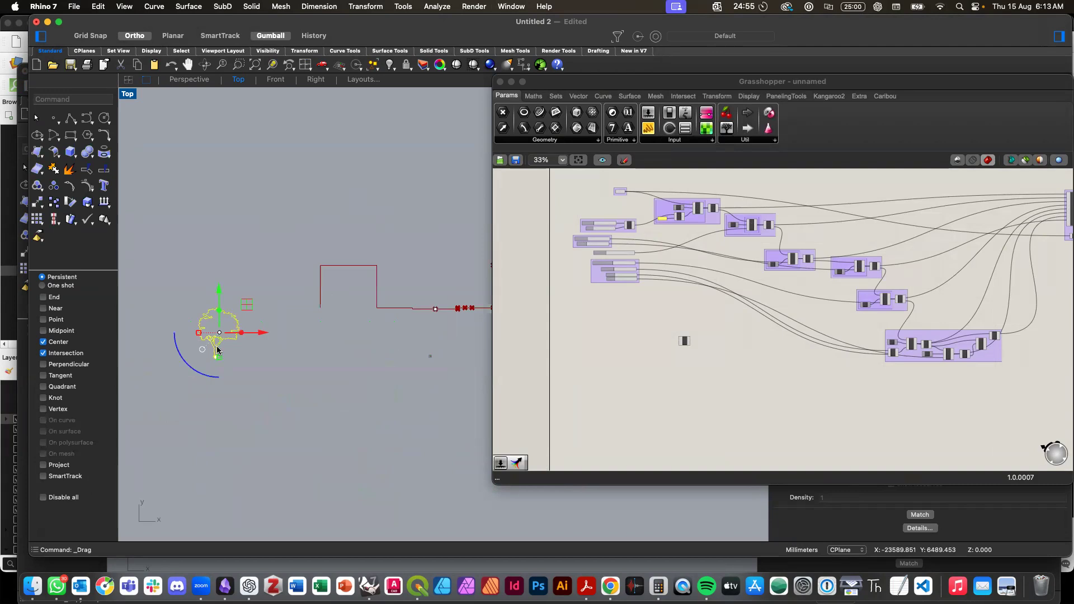
{"action": "right_click_drag", "start_coordinate": [220, 291], "coordinate": [237, 297]}
{"action": "left_click_drag", "start_coordinate": [276, 344], "coordinate": [211, 345]}
{"action": "left_click", "coordinate": [235, 376]}
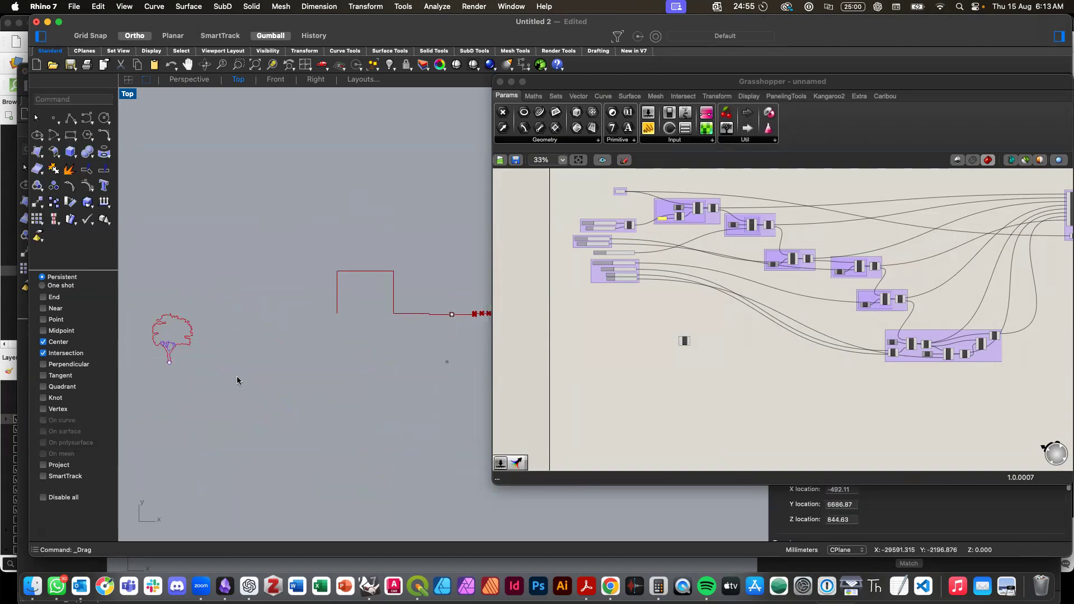
Step: Highlight the Sidewalk and Nature Strip Line components in turn to identify their segments in the Top viewport
{"action": "left_click", "coordinate": [694, 361]}
{"action": "scroll", "coordinate": [693, 361], "scroll_direction": "up", "scroll_amount": 3}
{"action": "scroll", "coordinate": [693, 364], "scroll_direction": "up", "scroll_amount": 5}
{"action": "left_click", "coordinate": [427, 329]}
{"action": "scroll", "coordinate": [426, 329], "scroll_direction": "right", "scroll_amount": 3}
{"action": "scroll", "coordinate": [692, 320], "scroll_direction": "right", "scroll_amount": 5}
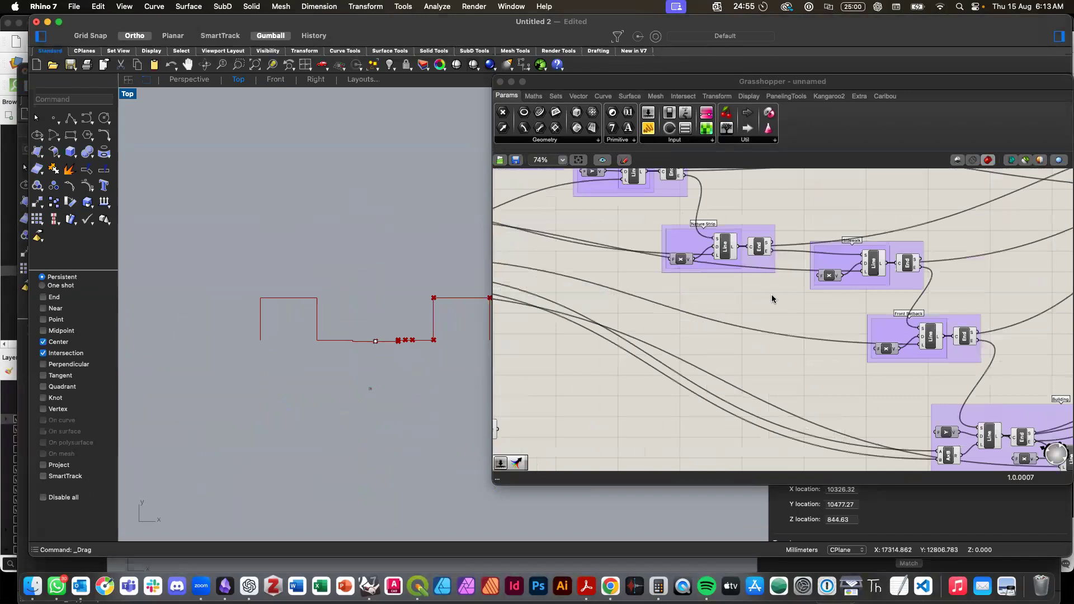
{"action": "scroll", "coordinate": [421, 347], "scroll_direction": "up", "scroll_amount": 15}
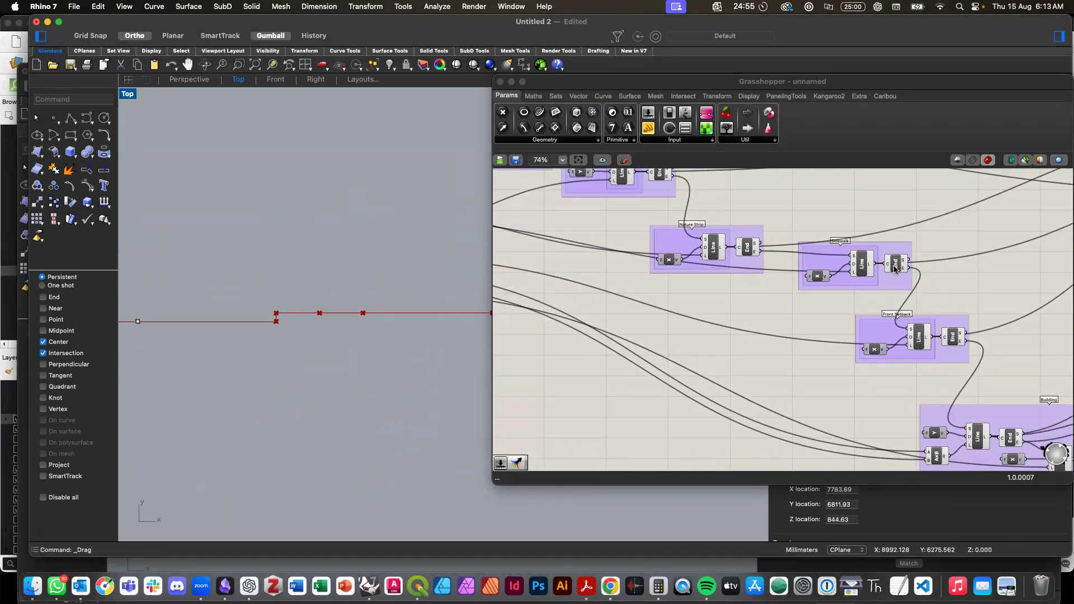
{"action": "left_click", "coordinate": [866, 270]}
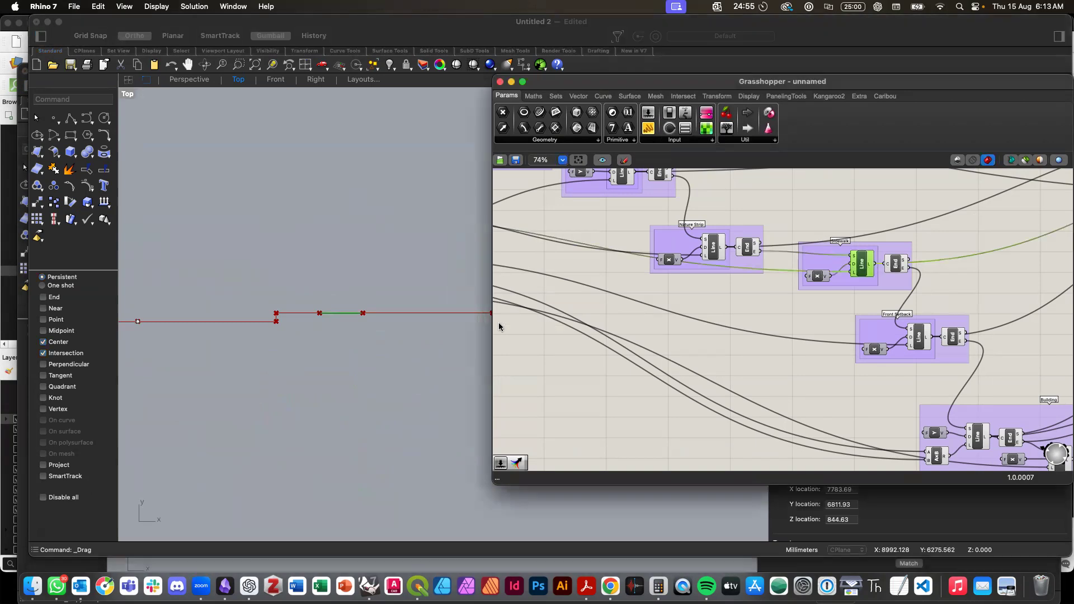
{"action": "left_click", "coordinate": [714, 252]}
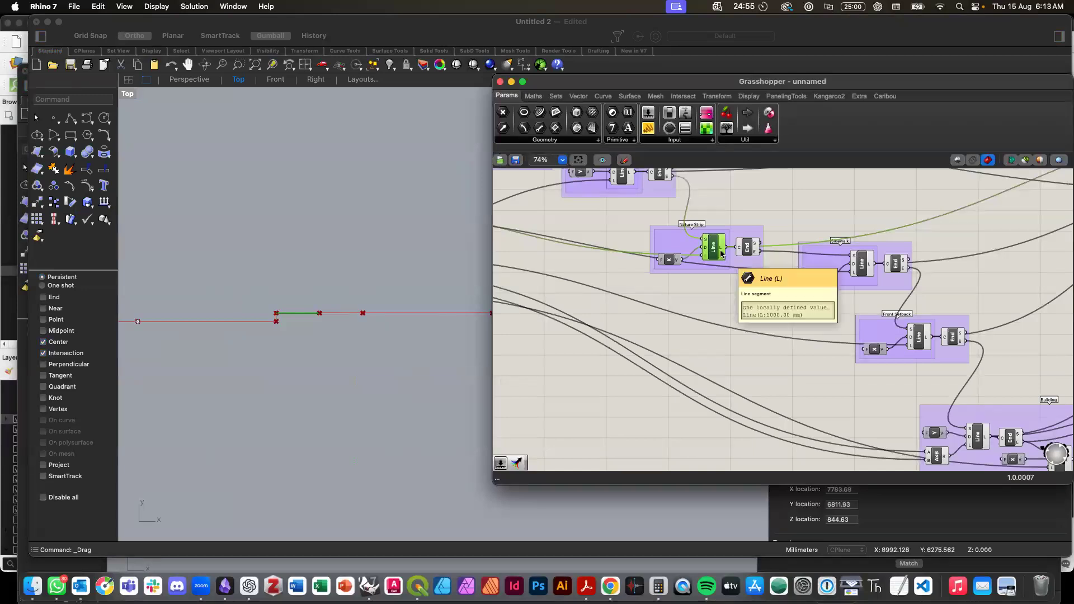
{"action": "scroll", "coordinate": [721, 254], "scroll_direction": "down", "scroll_amount": 3}
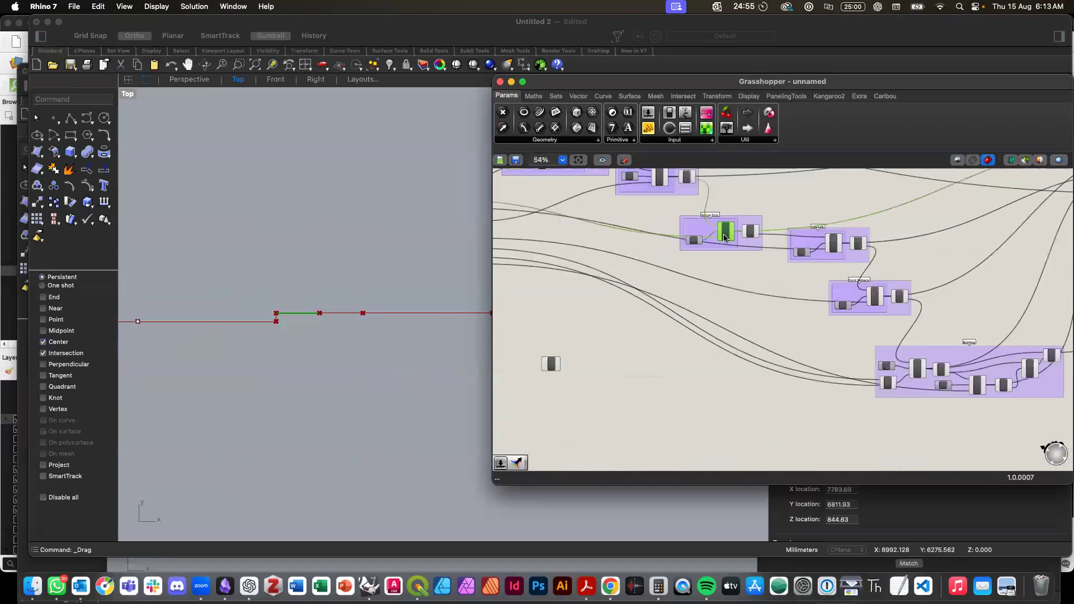
{"action": "scroll", "coordinate": [725, 238], "scroll_direction": "up", "scroll_amount": 2}
{"action": "scroll", "coordinate": [725, 238], "scroll_direction": "down", "scroll_amount": 2}
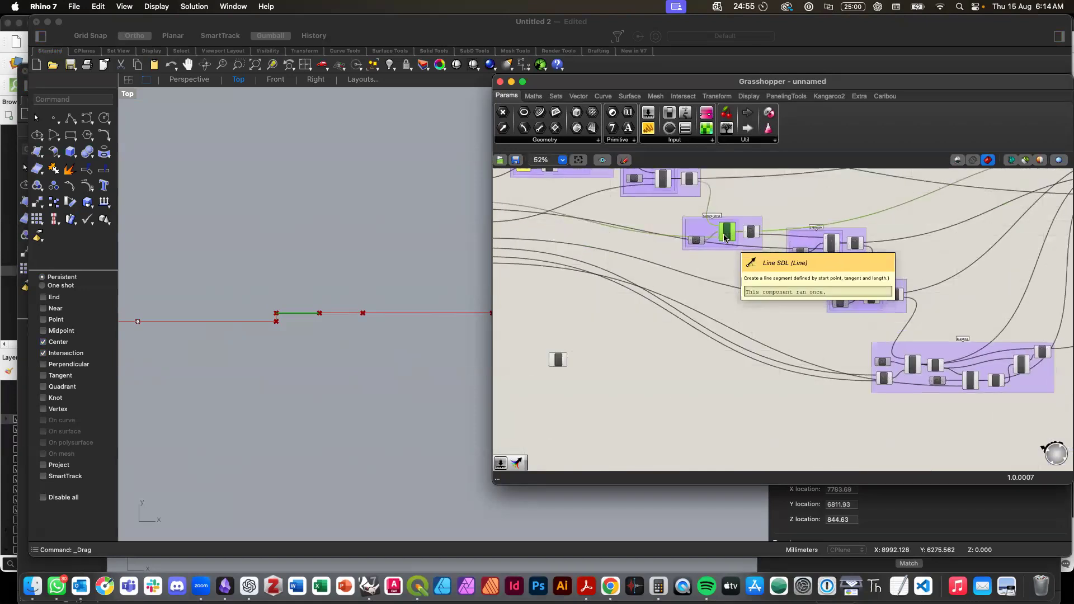
{"action": "scroll", "coordinate": [726, 238], "scroll_direction": "up", "scroll_amount": 3}
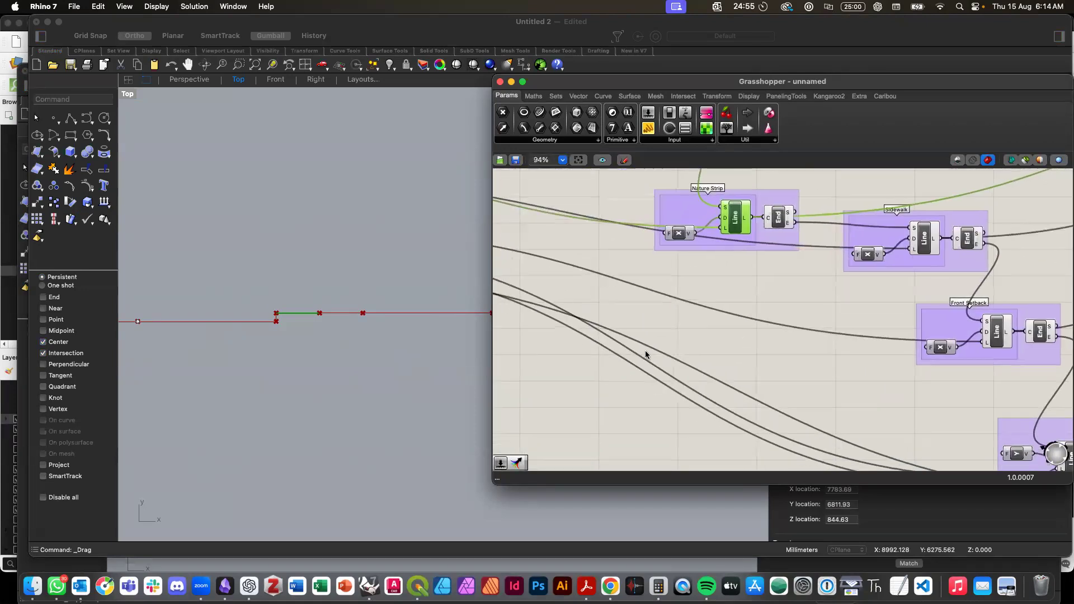
Step: Add a Divide Curve component in the empty area below the groups and connect the Nature Strip Line's output to its C input
{"action": "double_click", "coordinate": [598, 419]}
{"action": "type", "text": "div"}
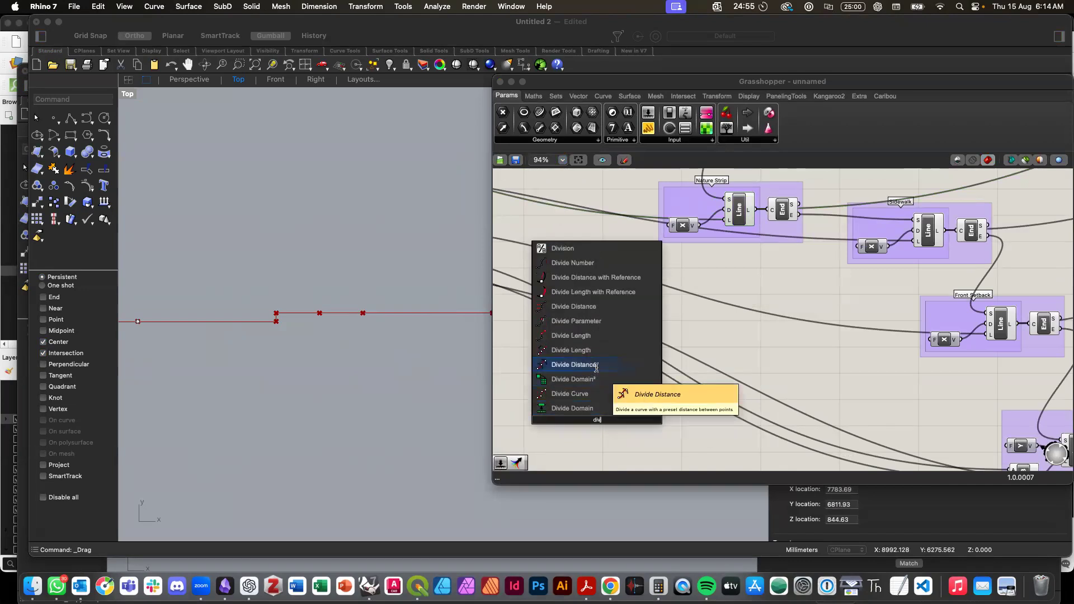
{"action": "left_click", "coordinate": [592, 394]}
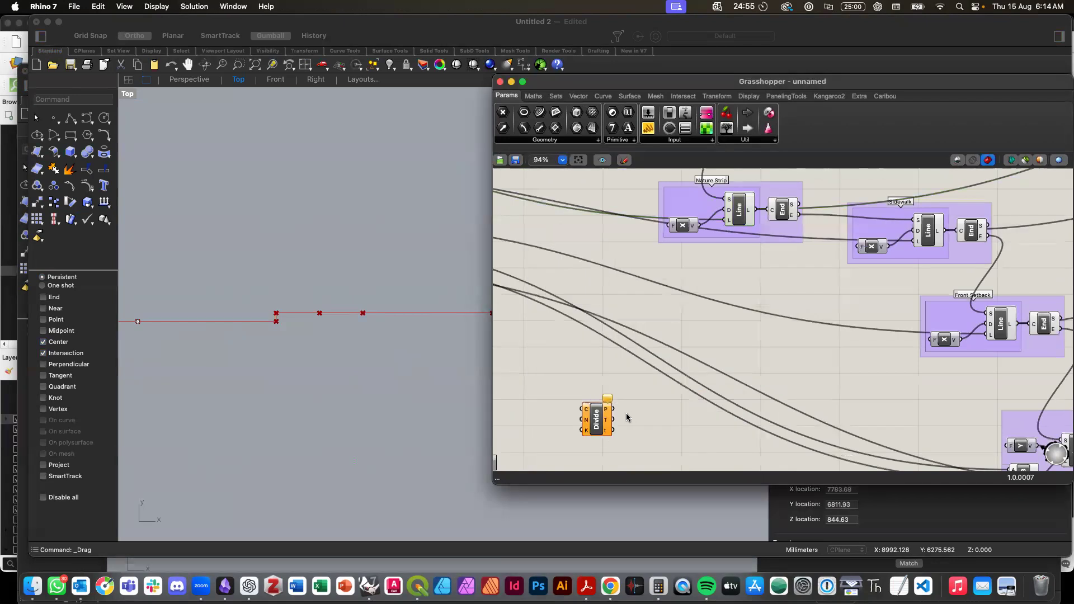
{"action": "left_click_drag", "start_coordinate": [597, 418], "coordinate": [633, 413]}
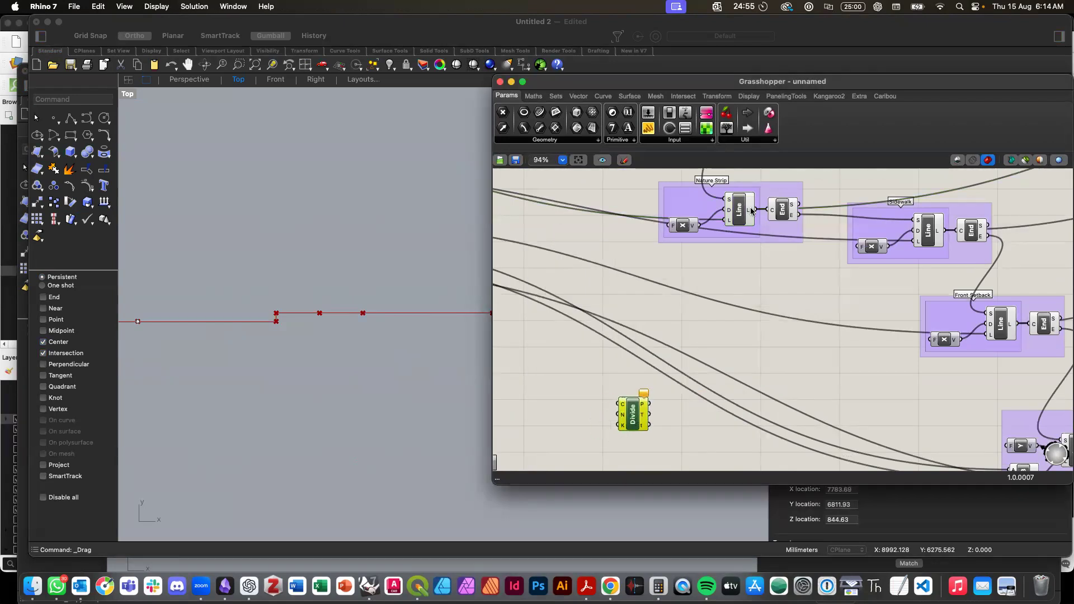
{"action": "left_click_drag", "start_coordinate": [635, 338], "coordinate": [615, 401]}
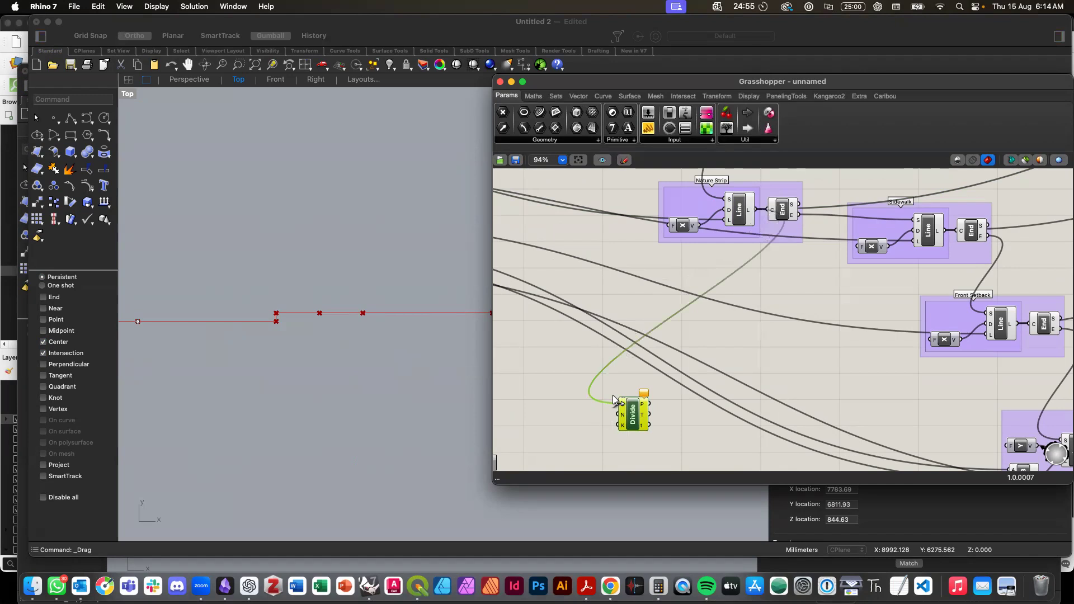
{"action": "left_click", "coordinate": [622, 425]}
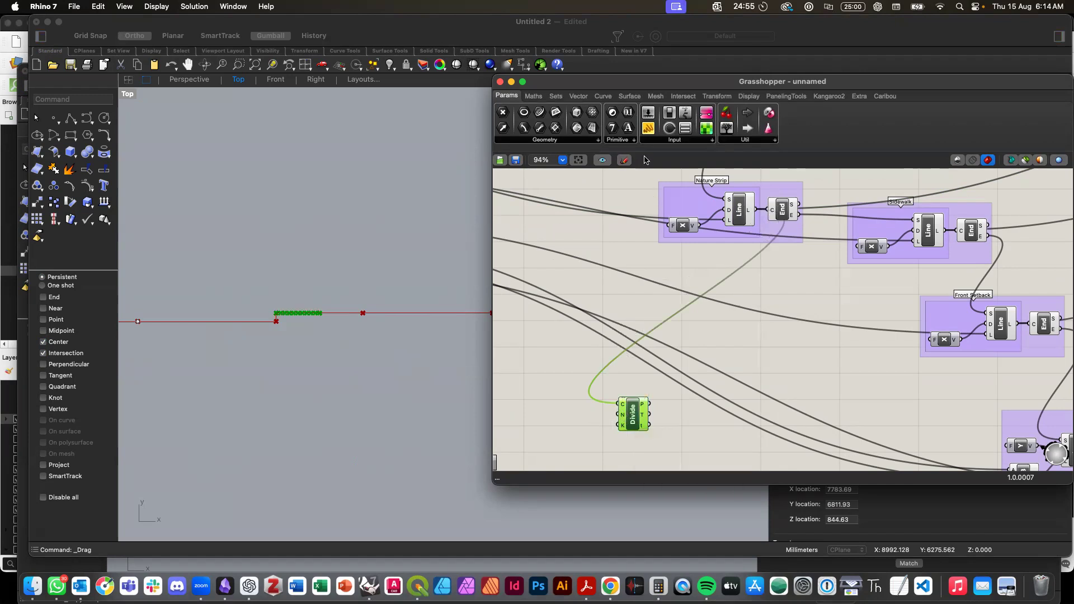
Step: Add a panel containing the value 2 beside the Divide Curve component
{"action": "double_click", "coordinate": [570, 430]}
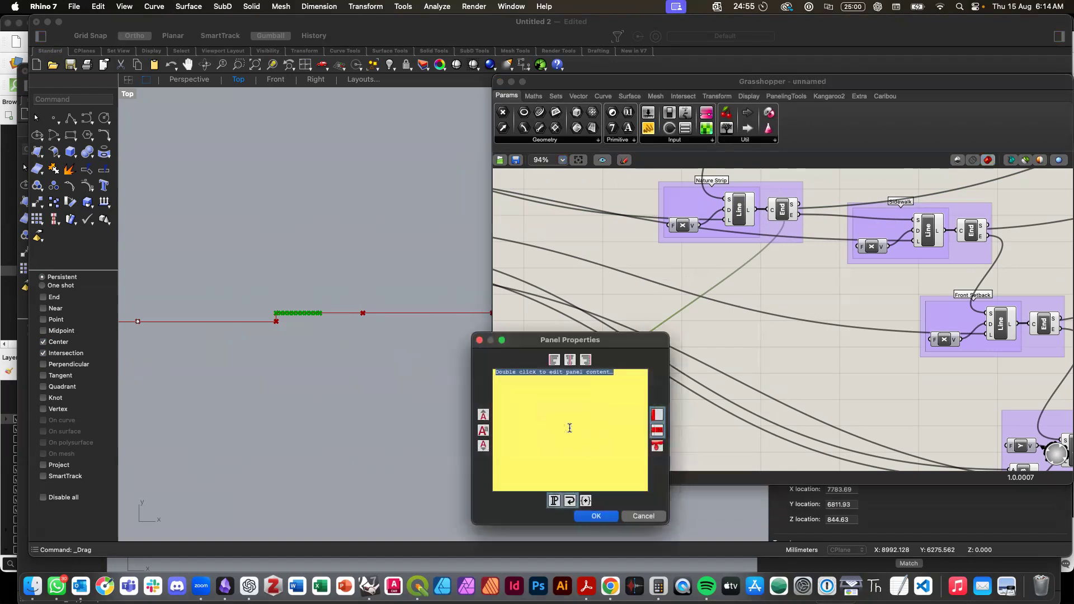
{"action": "type", "text": "2"}
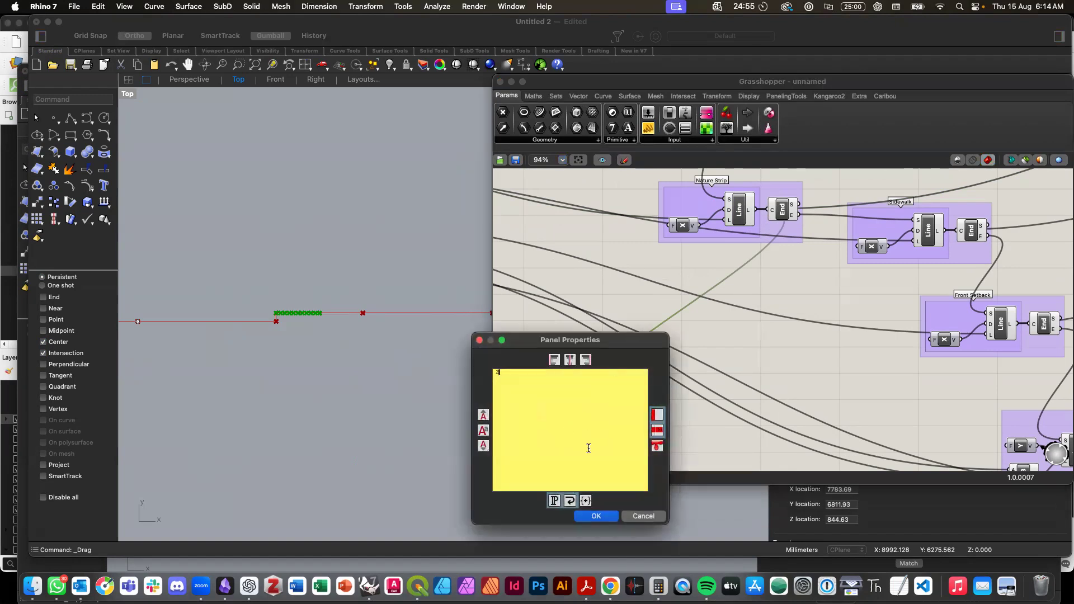
{"action": "left_click", "coordinate": [606, 516]}
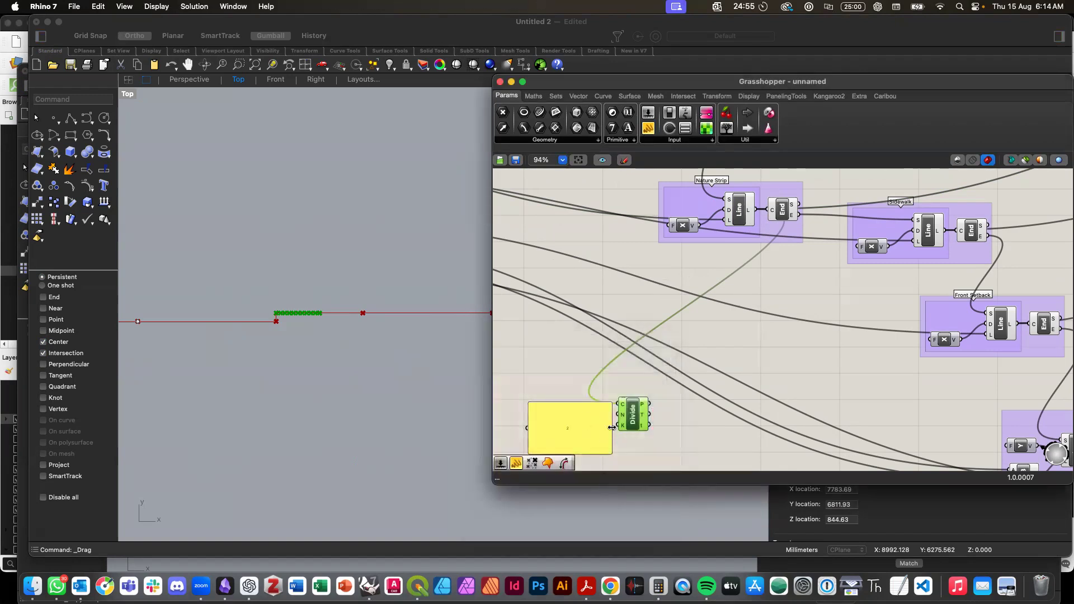
Step: Connect the panel containing 2 to the Divide Curve's N input and shrink the panel to a compact size beside the component
{"action": "left_click_drag", "start_coordinate": [615, 429], "coordinate": [652, 434]}
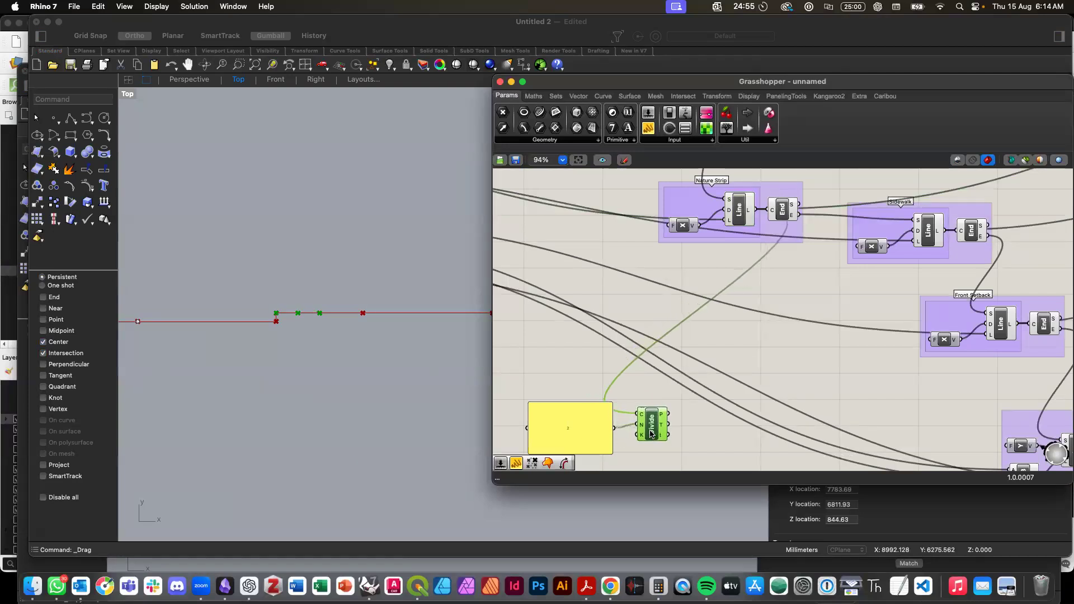
{"action": "left_click", "coordinate": [579, 429]}
{"action": "scroll", "coordinate": [579, 428], "scroll_direction": "down", "scroll_amount": 5}
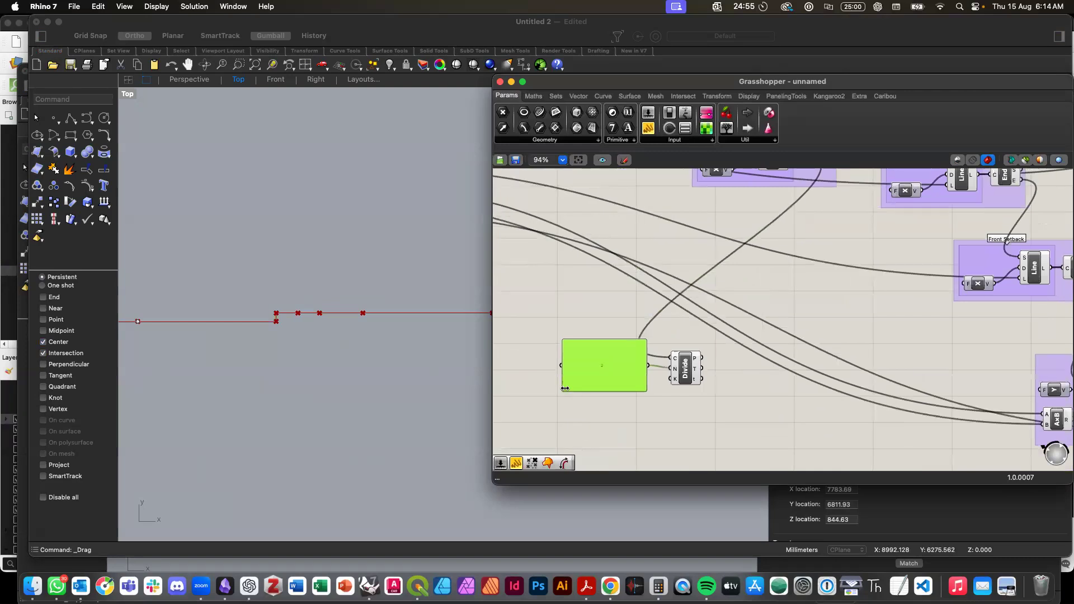
{"action": "left_click_drag", "start_coordinate": [564, 391], "coordinate": [619, 382]}
{"action": "left_click", "coordinate": [677, 403]}
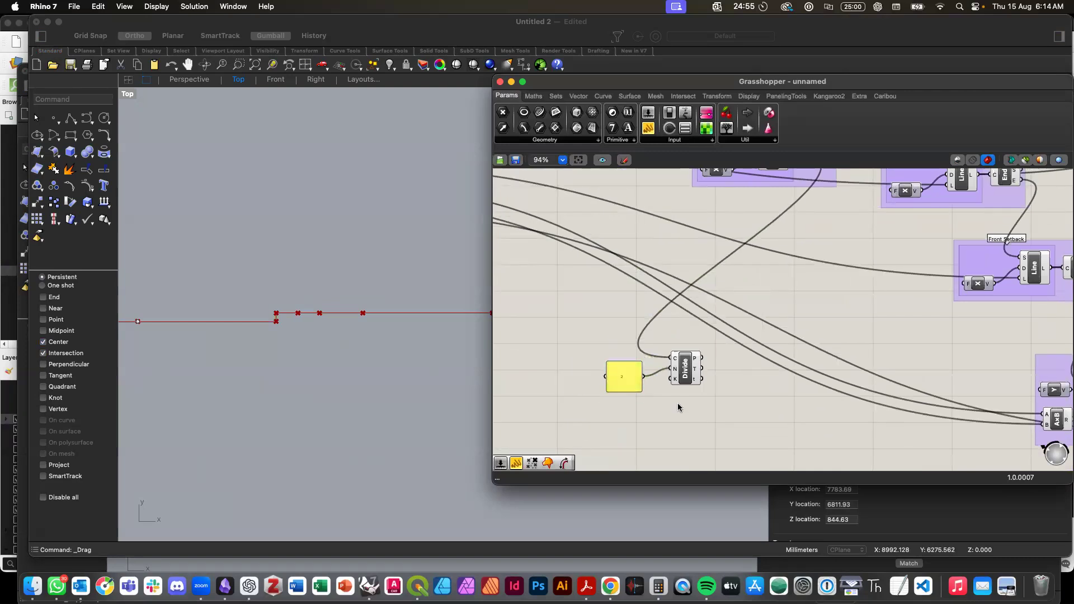
Step: Add a panel near the Divide Curve component and connect the tangents (T) output to it for inspection
{"action": "scroll", "coordinate": [677, 403], "scroll_direction": "right", "scroll_amount": 2}
{"action": "mouse_move", "coordinate": [662, 364]}
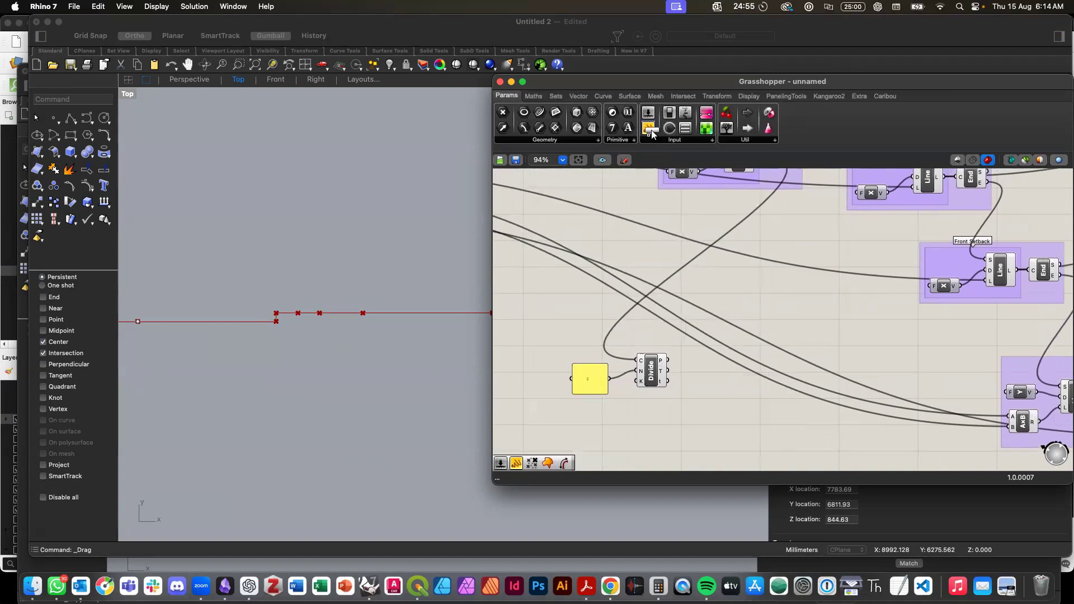
{"action": "left_click_drag", "start_coordinate": [796, 339], "coordinate": [796, 339]}
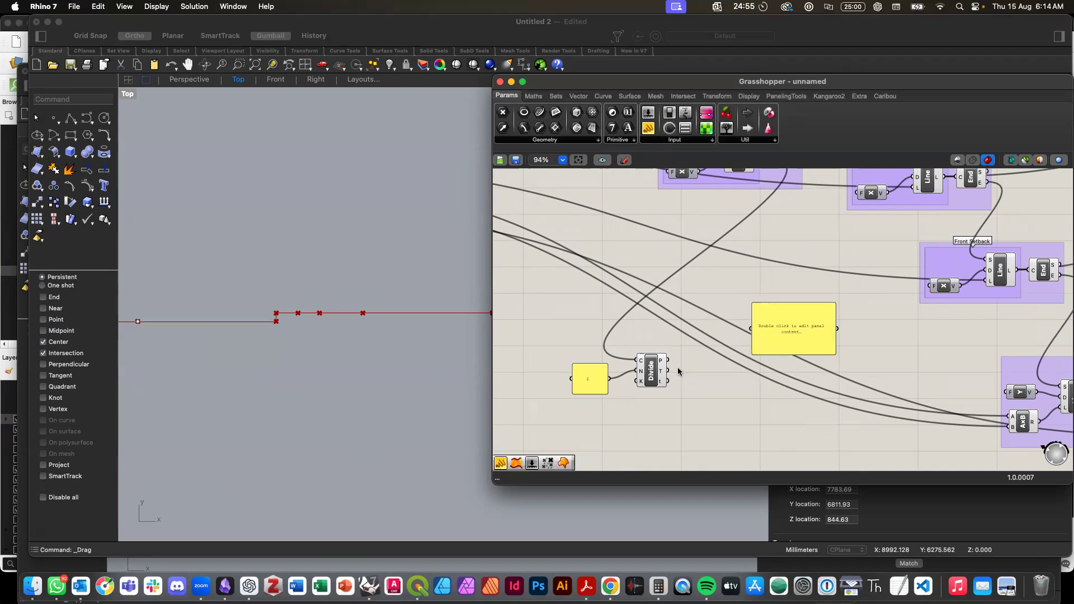
{"action": "left_click_drag", "start_coordinate": [669, 371], "coordinate": [749, 335]}
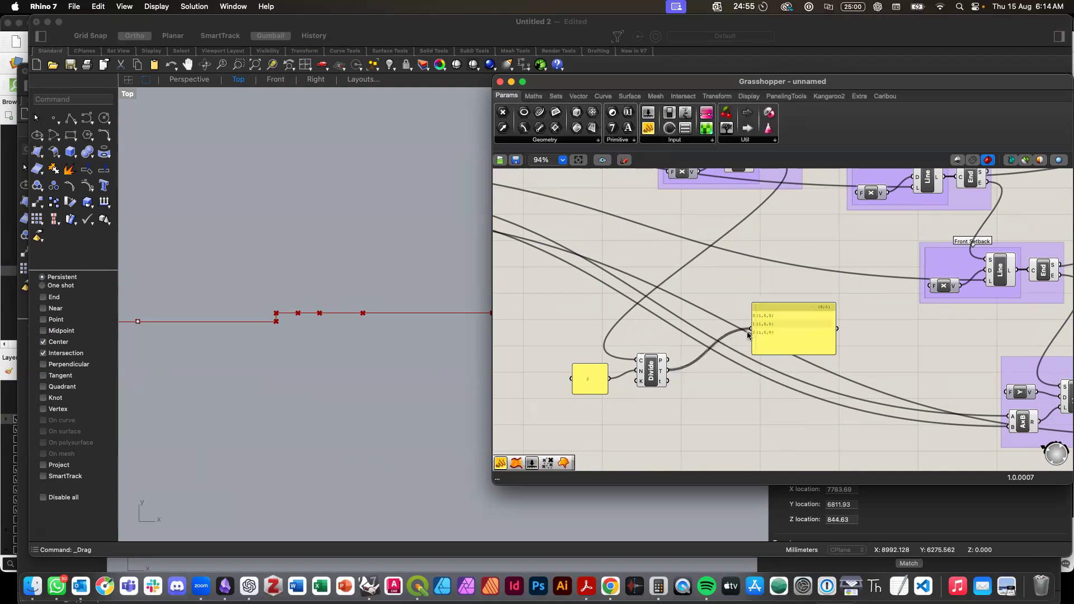
{"action": "scroll", "coordinate": [747, 331], "scroll_direction": "up", "scroll_amount": 5}
{"action": "scroll", "coordinate": [727, 328], "scroll_direction": "down", "scroll_amount": 3}
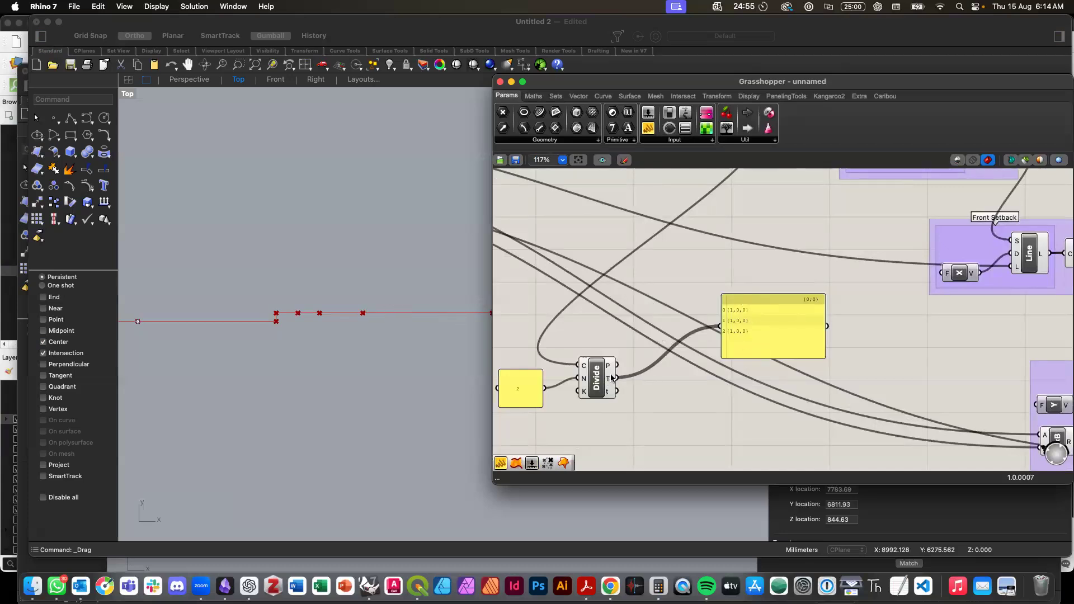
{"action": "mouse_move", "coordinate": [611, 379]}
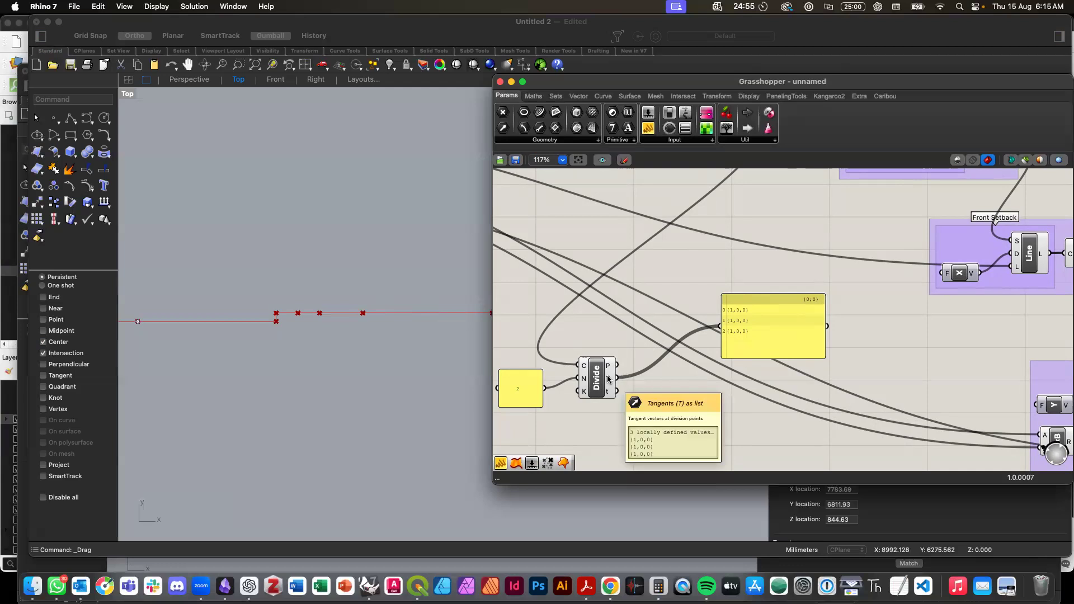
Step: Replace the inspection panel's source with the Divide Curve's P output and move the panel further away from the component
{"action": "left_click_drag", "start_coordinate": [618, 366], "coordinate": [723, 325]}
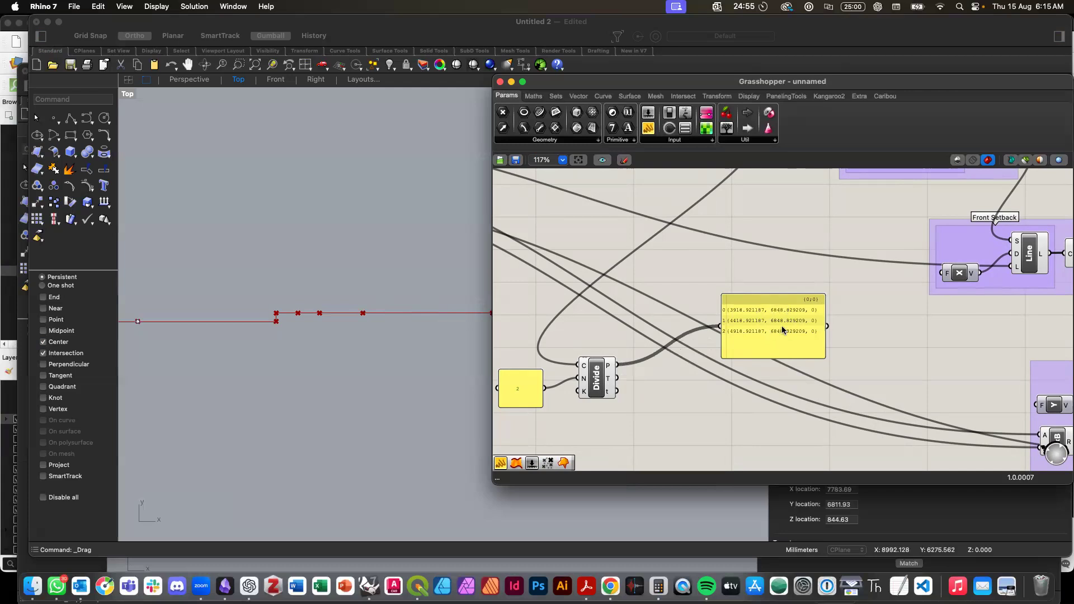
{"action": "left_click_drag", "start_coordinate": [763, 327], "coordinate": [809, 317]}
{"action": "left_click", "coordinate": [687, 439]}
Step: Add a List Item component just below and beyond the Divide Curve component
{"action": "scroll", "coordinate": [687, 439], "scroll_direction": "down", "scroll_amount": 2}
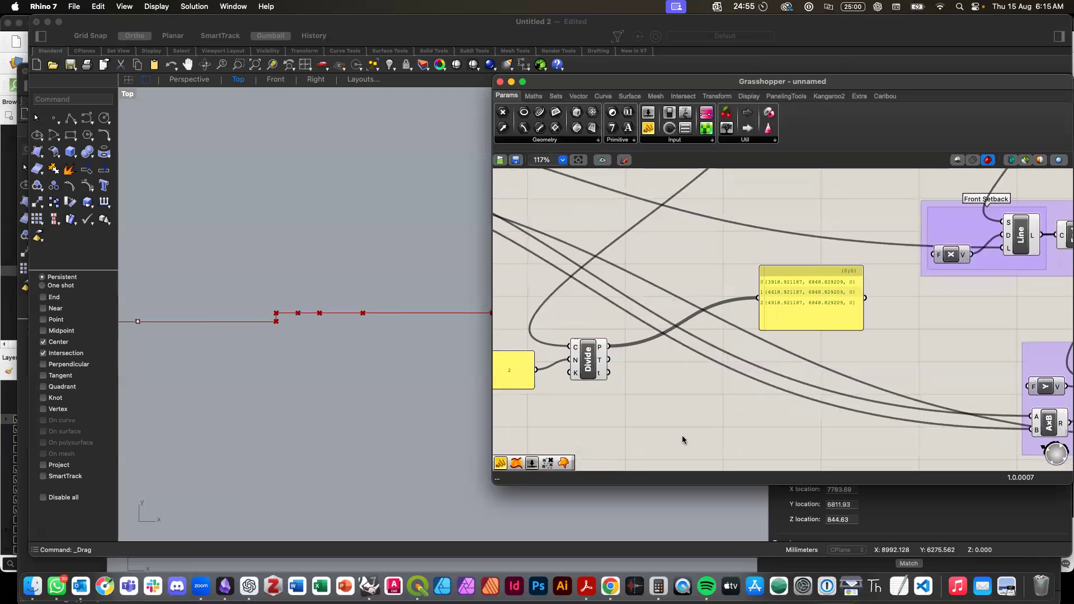
{"action": "double_click", "coordinate": [683, 436]}
{"action": "type", "text": "list"}
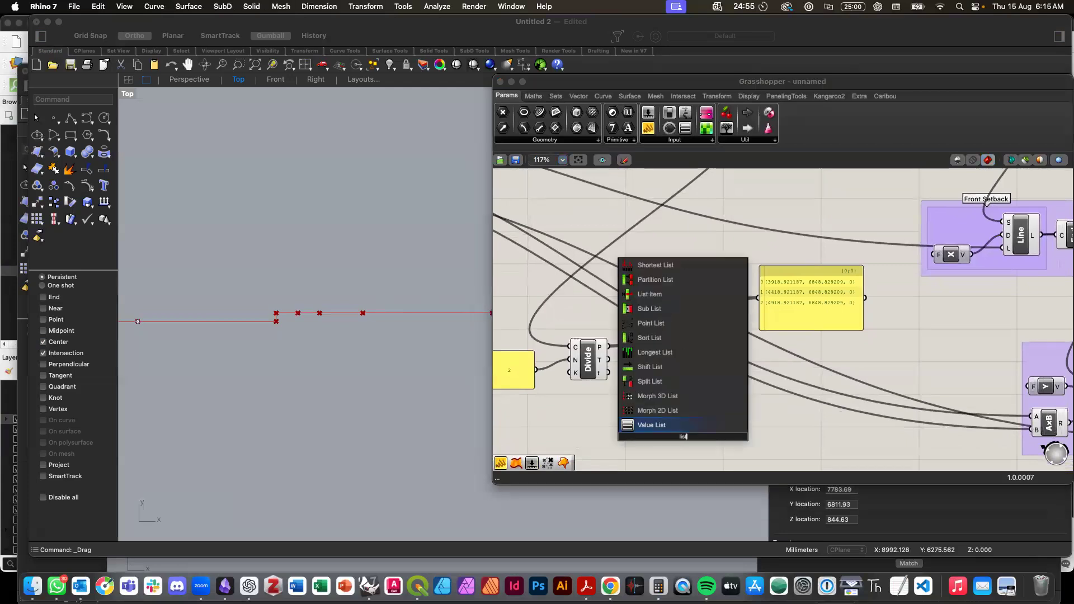
{"action": "key", "text": "Up"}
{"action": "key", "text": "Up"}
{"action": "key", "text": "Up"}
{"action": "key", "text": "Up"}
{"action": "key", "text": "Up"}
{"action": "key", "text": "Up"}
{"action": "key", "text": "Up"}
{"action": "key", "text": "Up"}
{"action": "key", "text": "Up"}
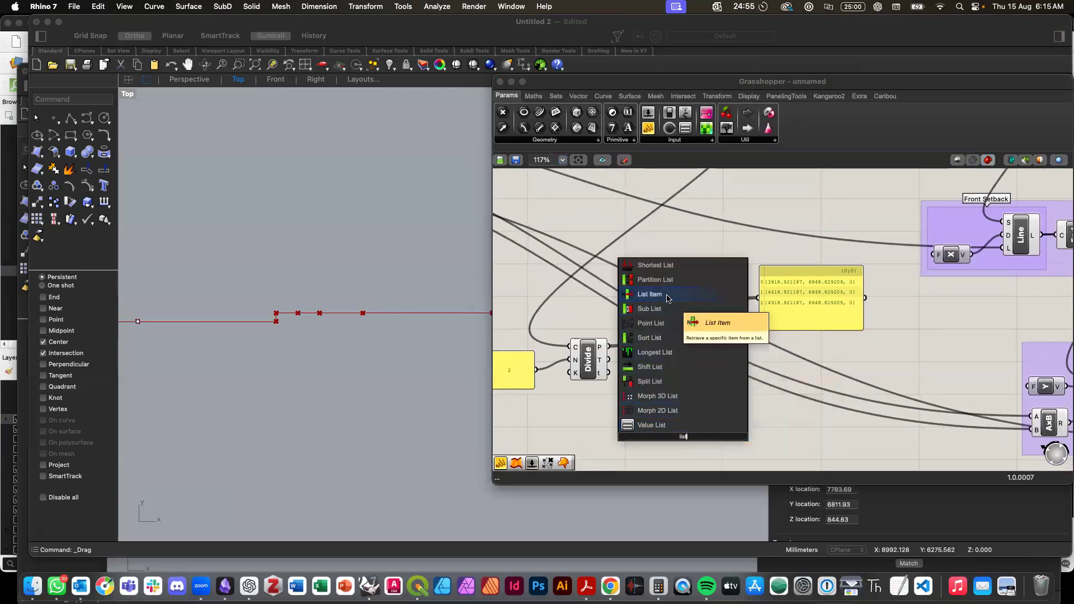
{"action": "key", "text": "Return"}
{"action": "left_click_drag", "start_coordinate": [670, 427], "coordinate": [686, 397]}
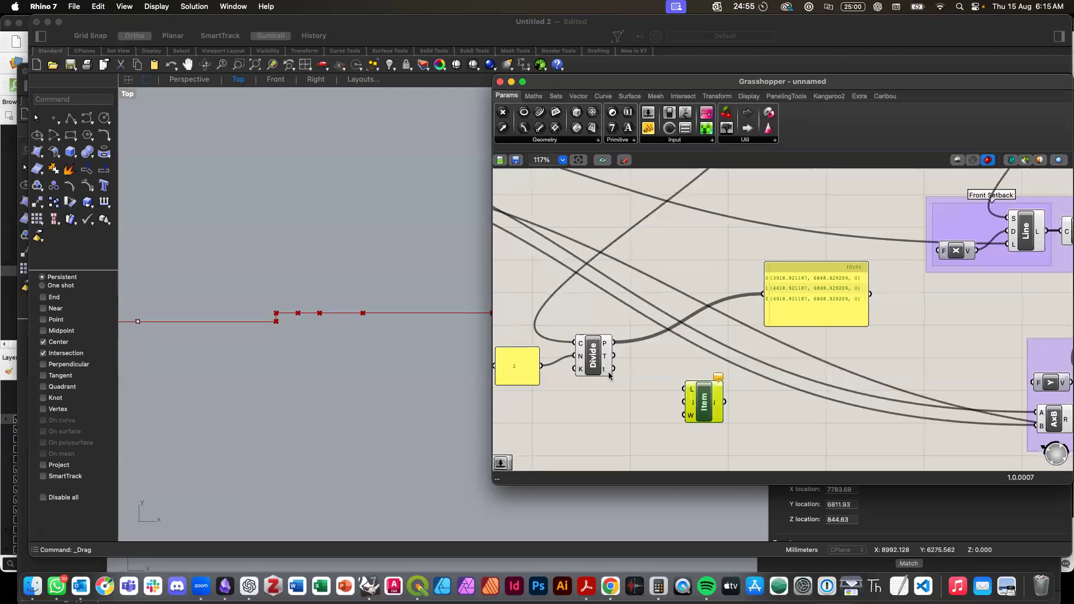
Step: Add a number slider ranging from 0 to 3 below the Divide Curve component
{"action": "double_click", "coordinate": [583, 419]}
{"action": "type", "text": "9"}
{"action": "key", "text": "BackSpace"}
{"action": "type", "text": "0<3"}
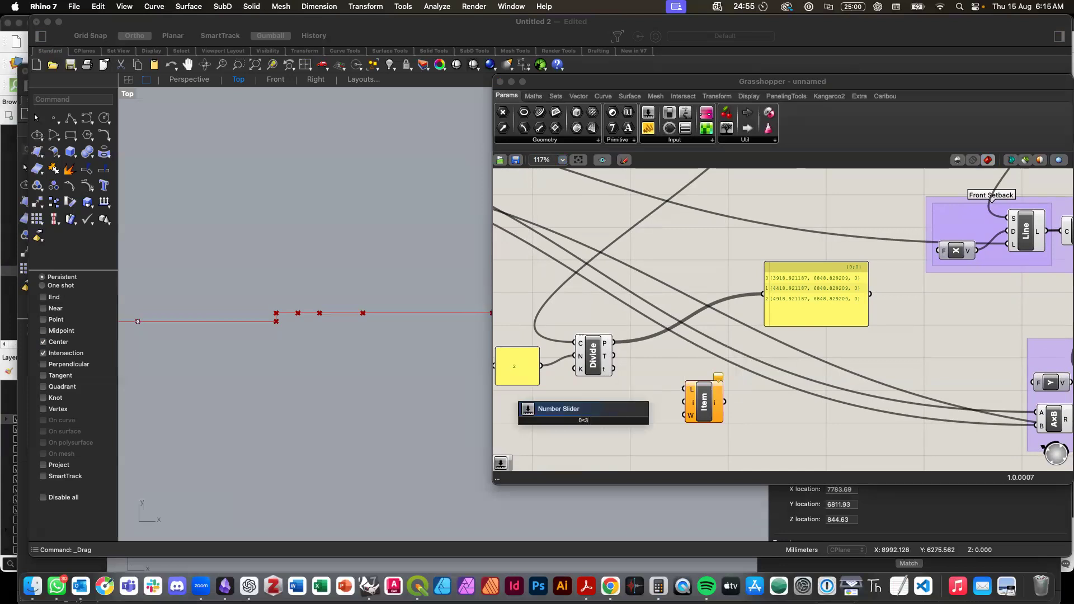
{"action": "key", "text": "Return"}
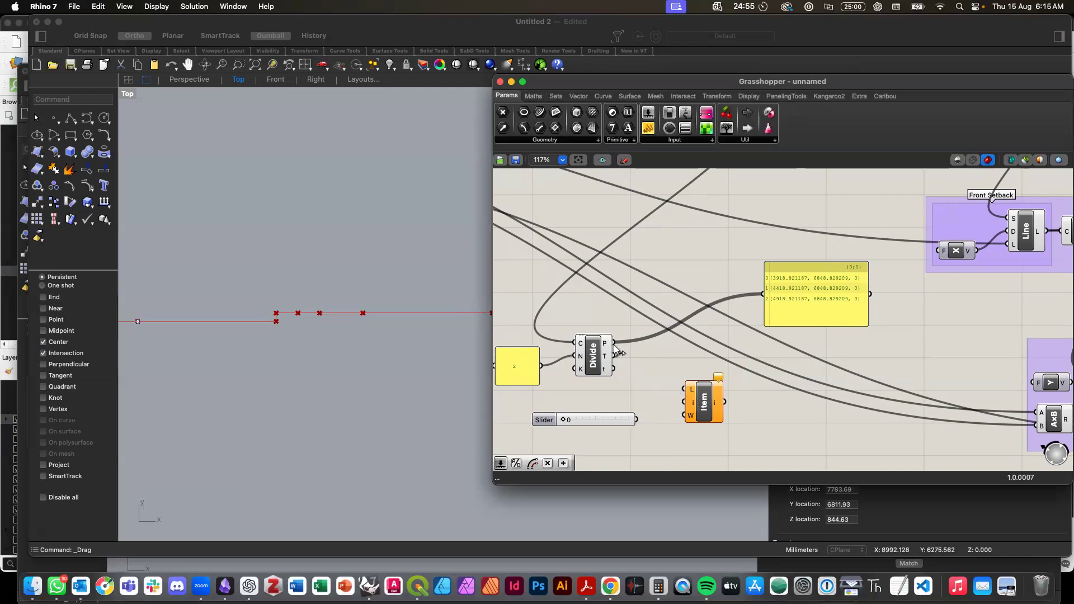
Step: Connect the Divide Curve's P output to List Item's L input and the slider to its i input, with index 1
{"action": "left_click_drag", "start_coordinate": [671, 386], "coordinate": [683, 390]}
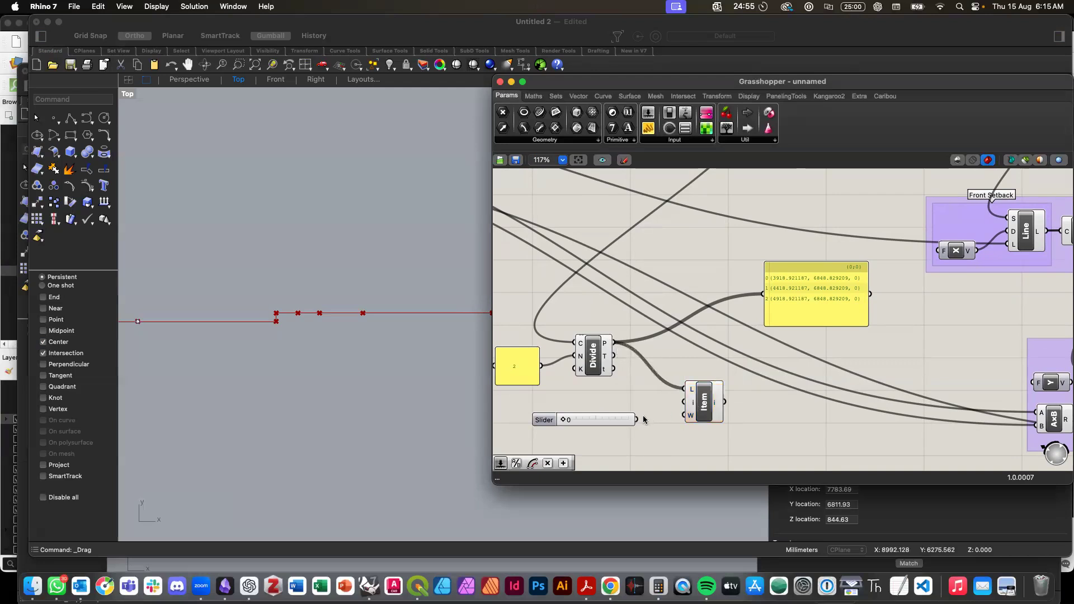
{"action": "left_click_drag", "start_coordinate": [683, 400], "coordinate": [684, 400]}
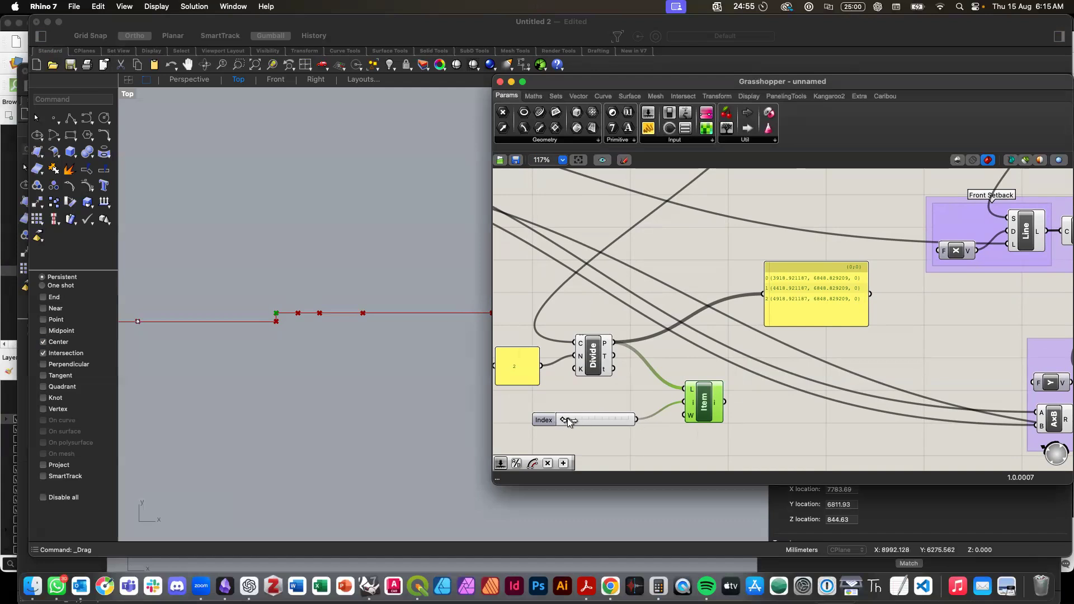
{"action": "left_click", "coordinate": [650, 432]}
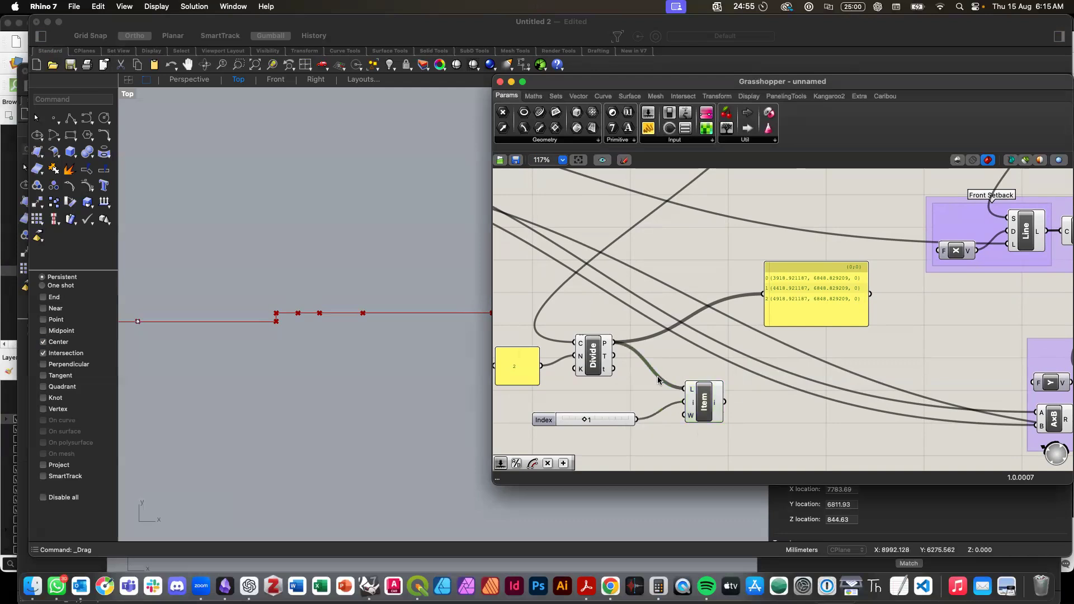
Step: Delete the List Item component, the Index slider and the panel listing the division points
{"action": "scroll", "coordinate": [660, 385], "scroll_direction": "down", "scroll_amount": 2}
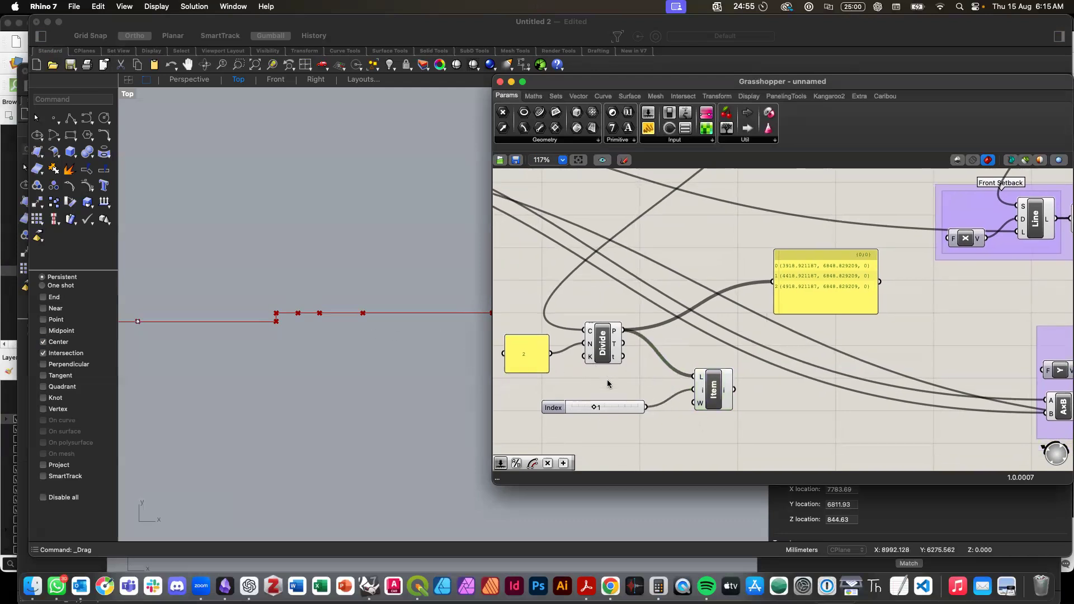
{"action": "scroll", "coordinate": [588, 359], "scroll_direction": "right", "scroll_amount": 1}
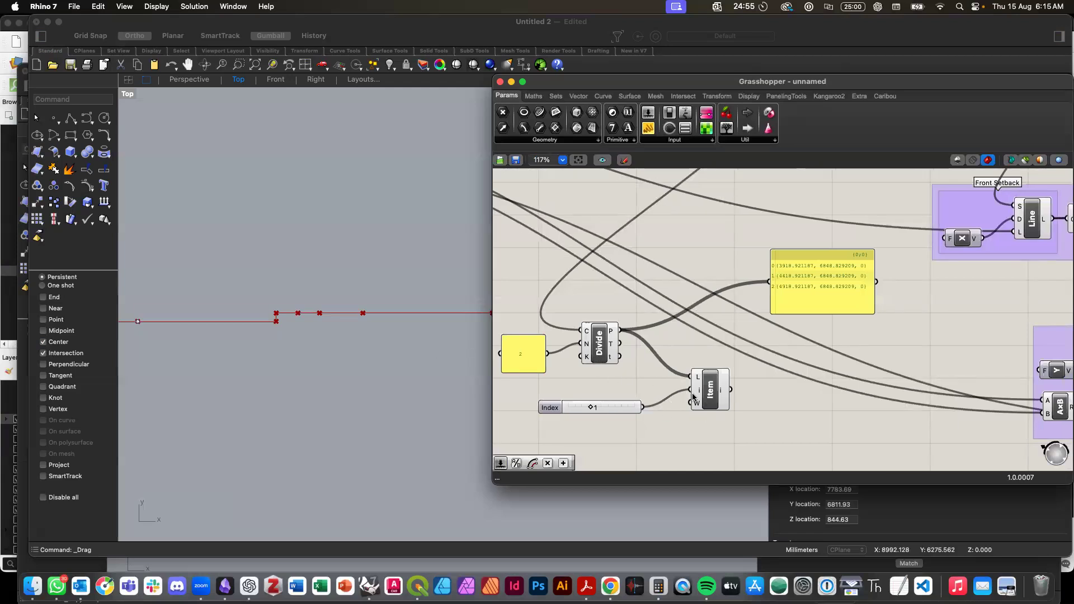
{"action": "left_click", "coordinate": [710, 394]}
{"action": "key", "text": "Delete"}
{"action": "left_click", "coordinate": [548, 408]}
{"action": "key", "text": "Delete"}
{"action": "left_click", "coordinate": [791, 282]}
{"action": "key", "text": "Delete"}
{"action": "scroll", "coordinate": [590, 370], "scroll_direction": "up", "scroll_amount": 5}
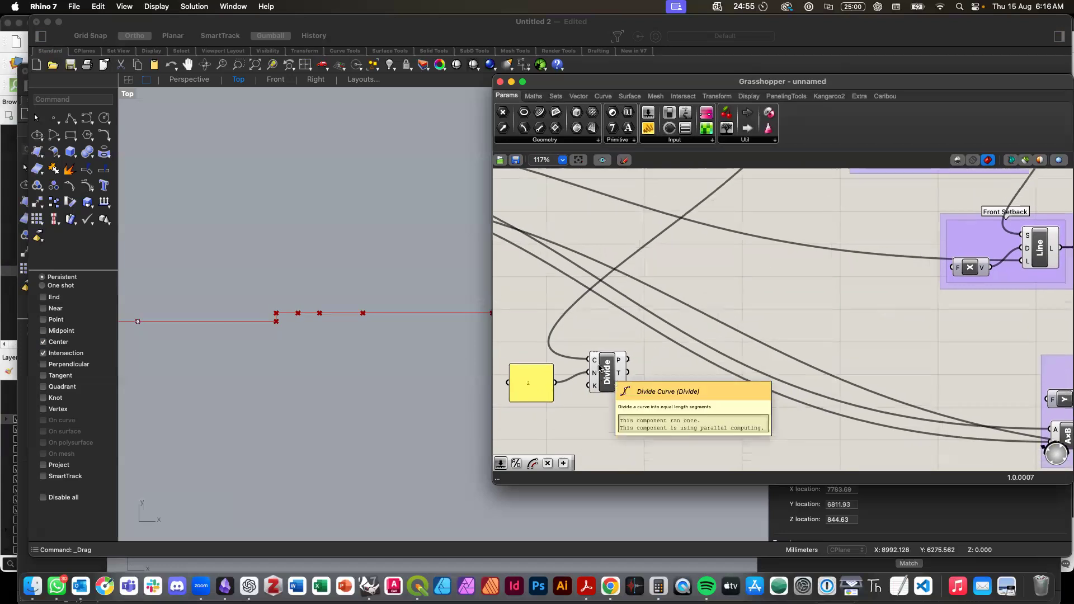
{"action": "scroll", "coordinate": [683, 237], "scroll_direction": "down", "scroll_amount": 5}
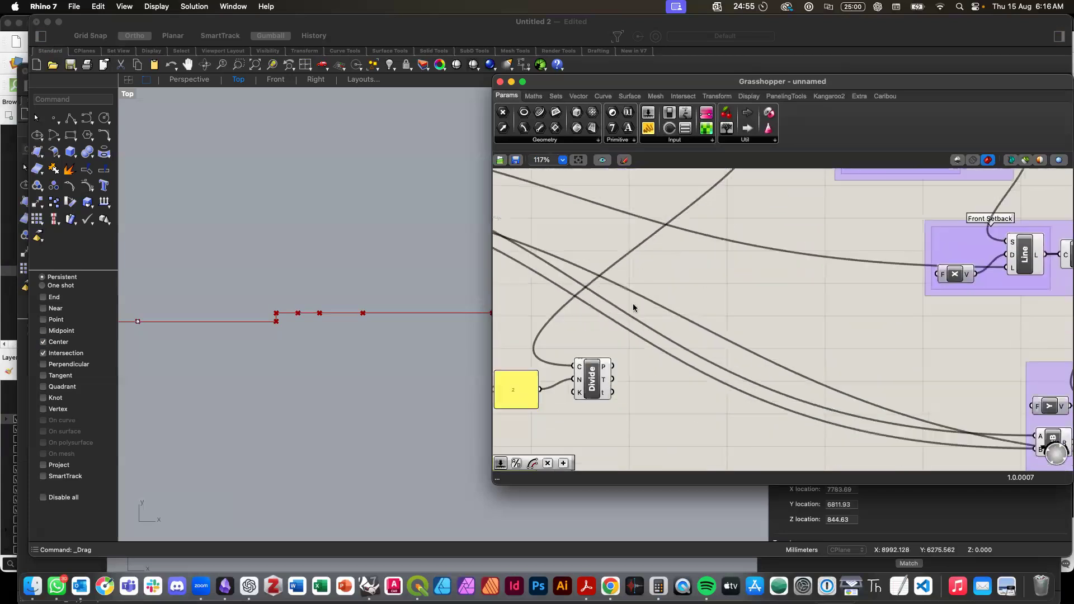
{"action": "scroll", "coordinate": [638, 358], "scroll_direction": "left", "scroll_amount": 3}
{"action": "left_click", "coordinate": [598, 378]}
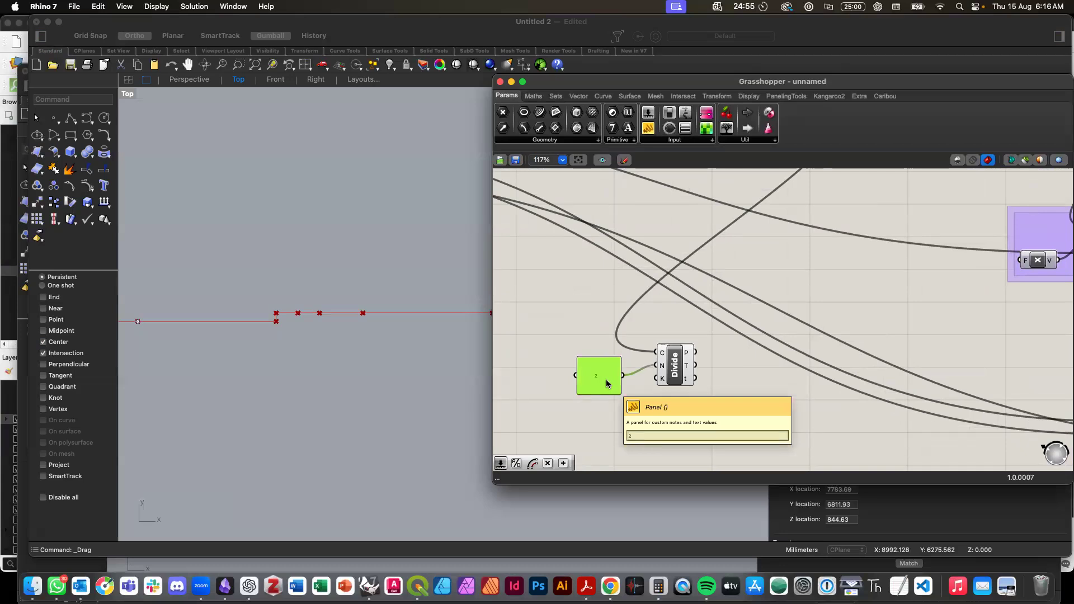
{"action": "left_click", "coordinate": [633, 414]}
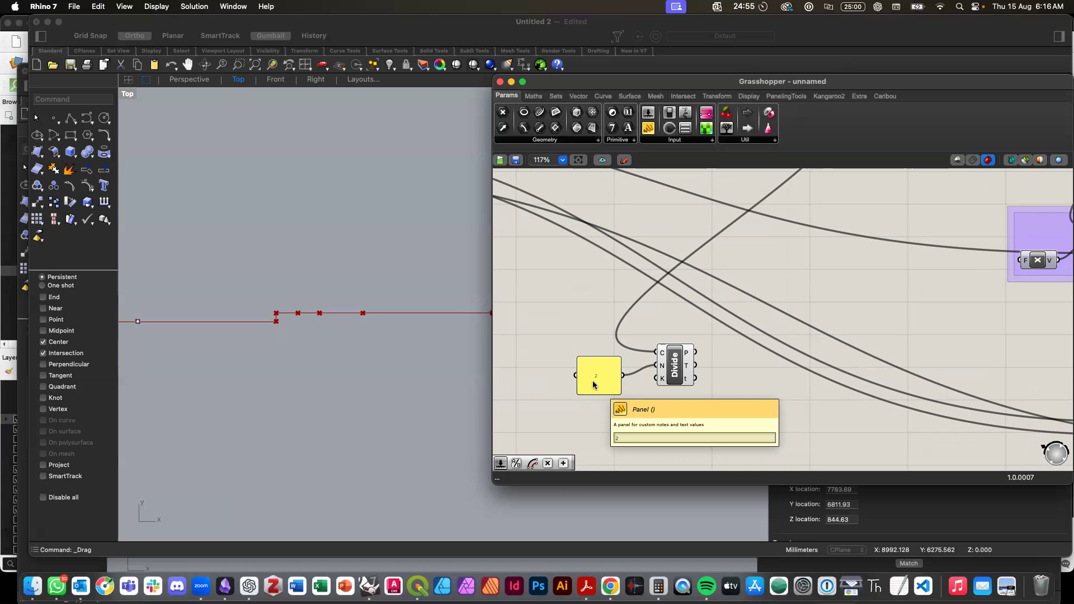
Step: Add a List Item component beside the Divide Curve and connect the Divide Curve's P output to its L input
{"action": "right_click_drag", "start_coordinate": [670, 391], "coordinate": [646, 378]}
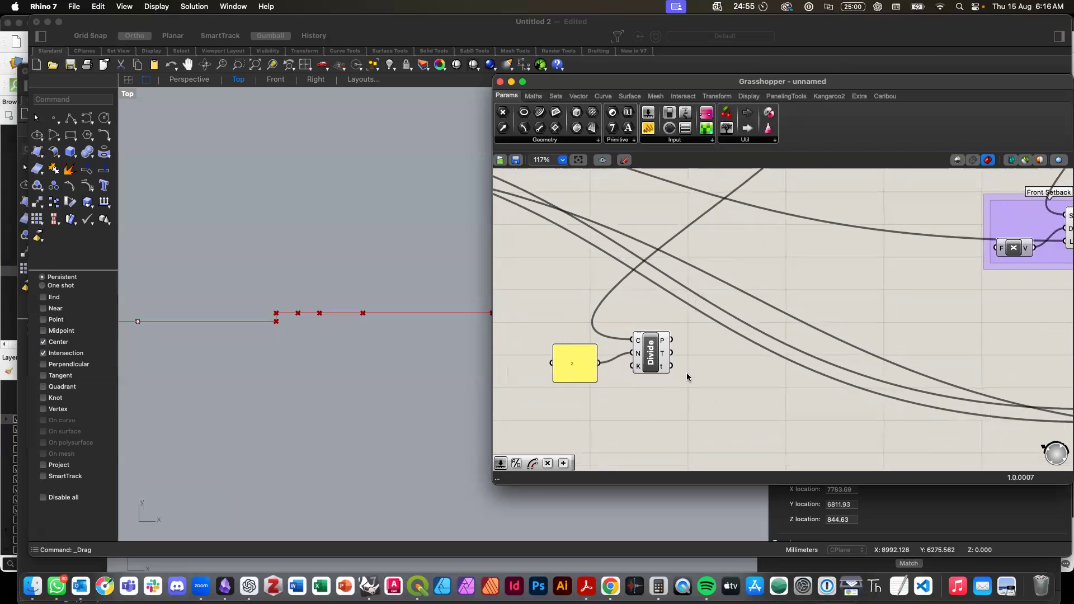
{"action": "double_click", "coordinate": [704, 383]}
{"action": "type", "text": "li"}
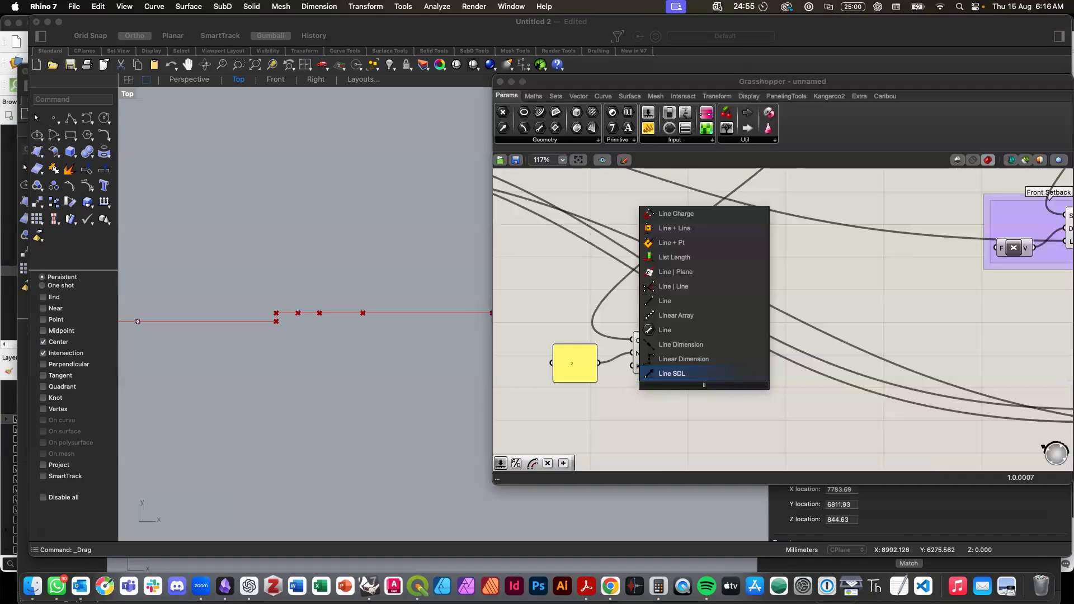
{"action": "type", "text": "nest"}
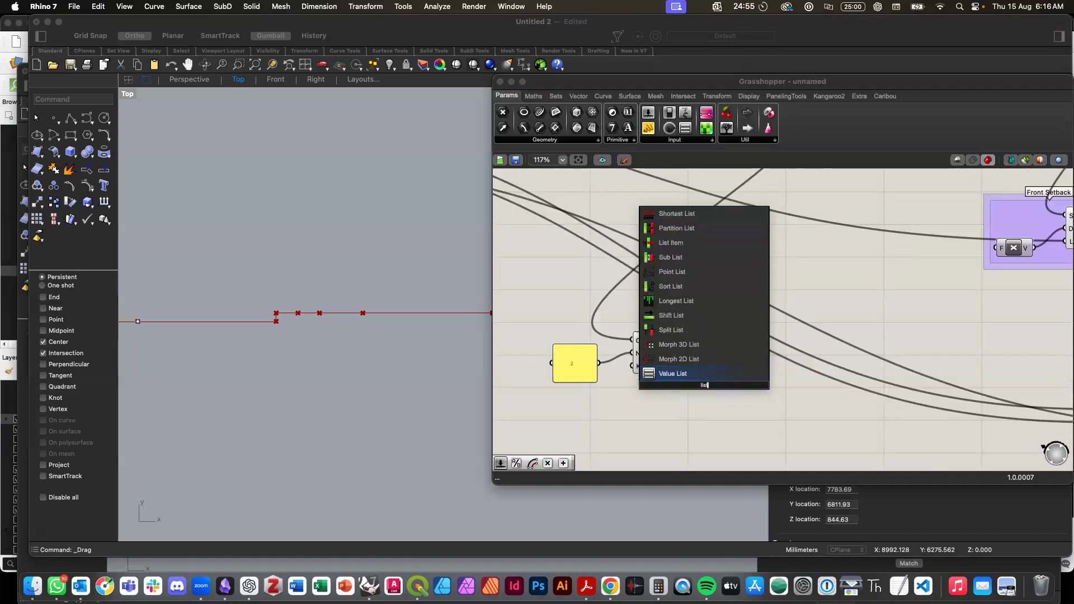
{"action": "left_click", "coordinate": [684, 244]}
{"action": "left_click_drag", "start_coordinate": [699, 392], "coordinate": [715, 389]}
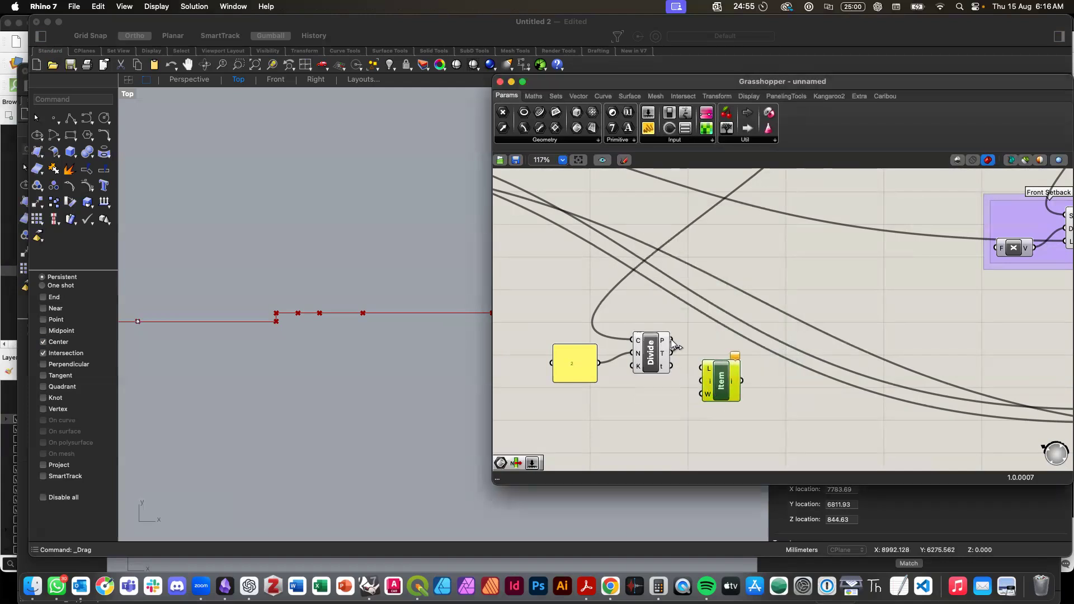
{"action": "left_click_drag", "start_coordinate": [673, 345], "coordinate": [703, 368]}
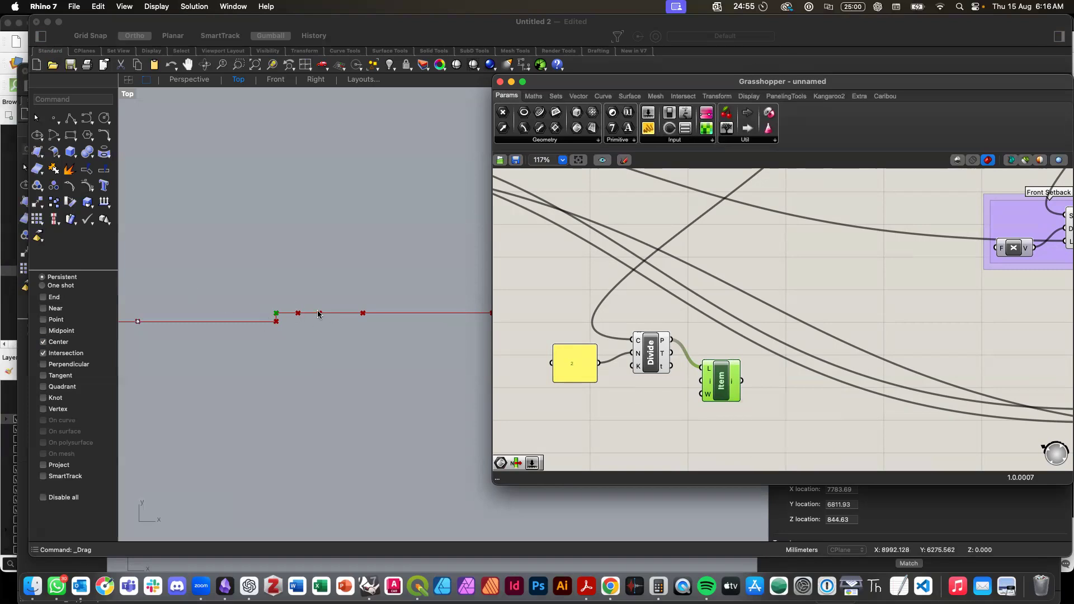
Step: Add a small panel containing 2 below the division-count panel, connect it to List Item's i input, and highlight the picked point
{"action": "left_click_drag", "start_coordinate": [648, 128], "coordinate": [594, 427]}
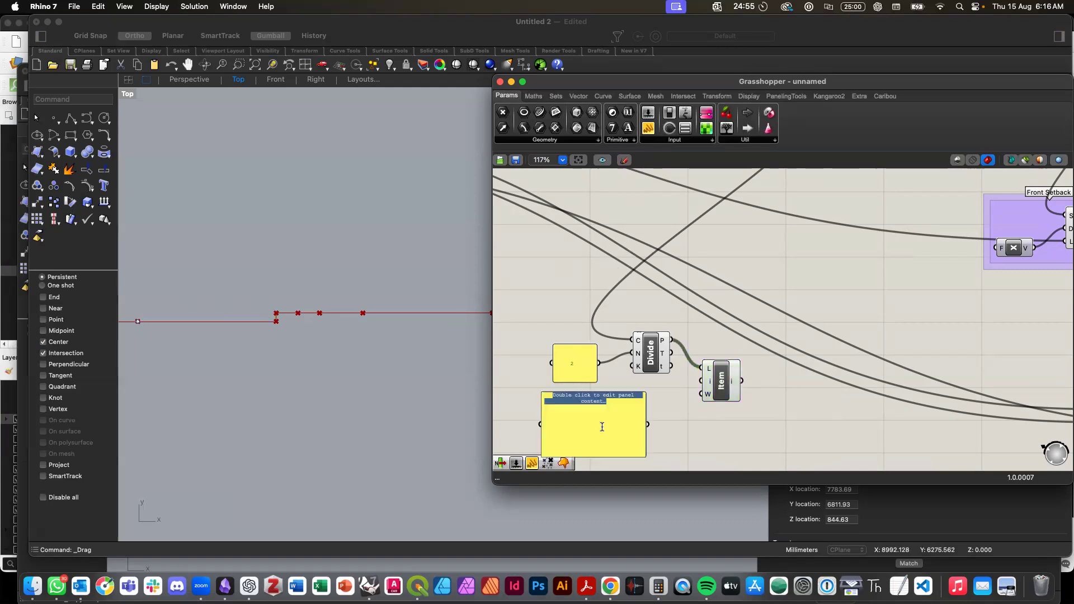
{"action": "type", "text": "2"}
{"action": "left_click", "coordinate": [687, 446]}
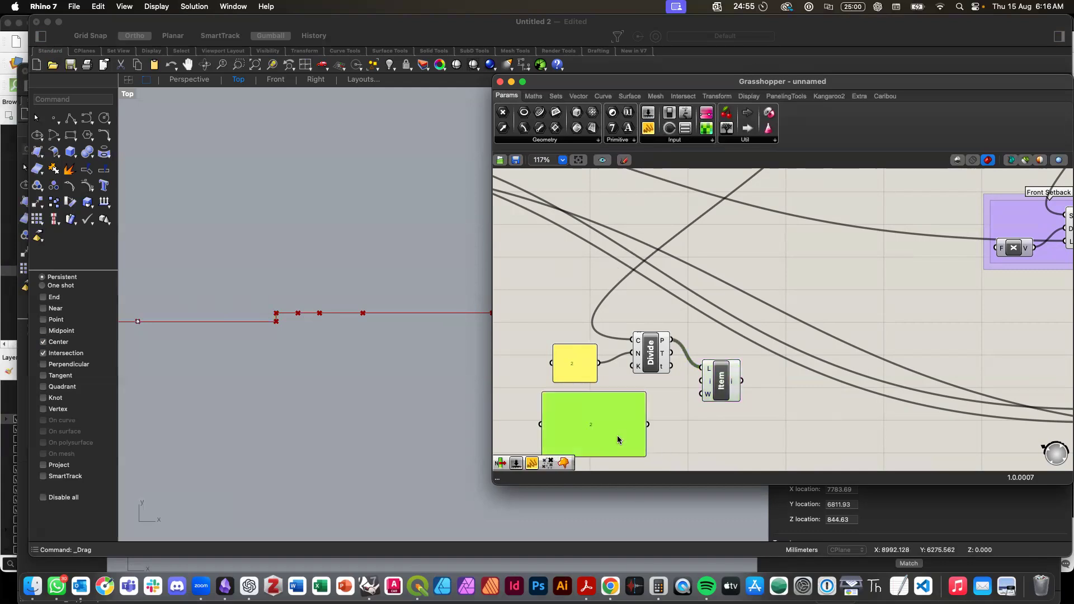
{"action": "left_click_drag", "start_coordinate": [647, 453], "coordinate": [702, 381]}
{"action": "left_click", "coordinate": [735, 391]}
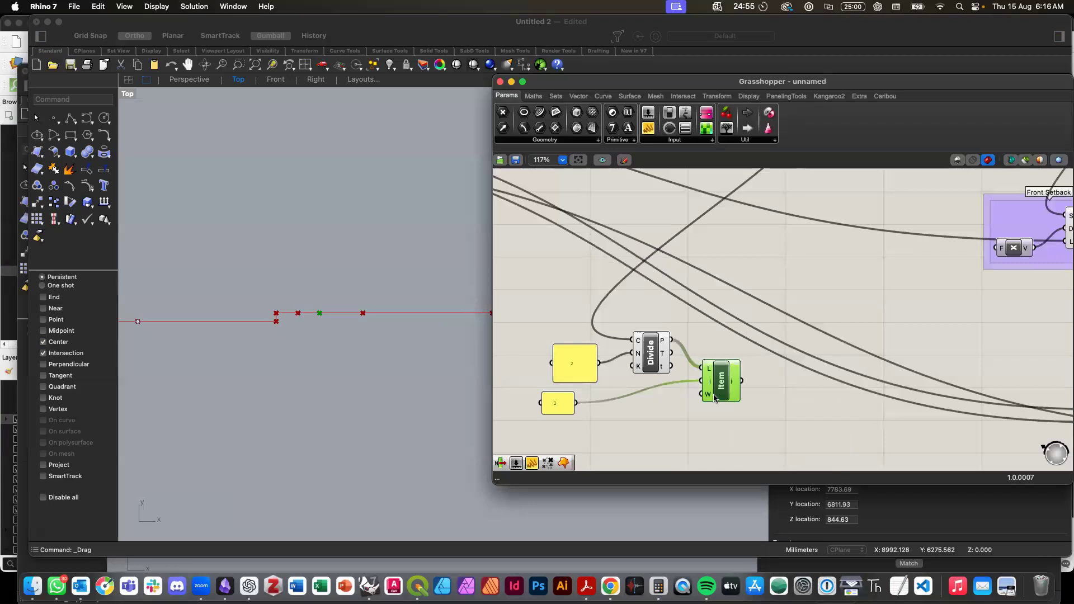
Step: Set the List Item's index panel to 1, highlight the picked point, and move the panel closer to the component
{"action": "double_click", "coordinate": [561, 403]}
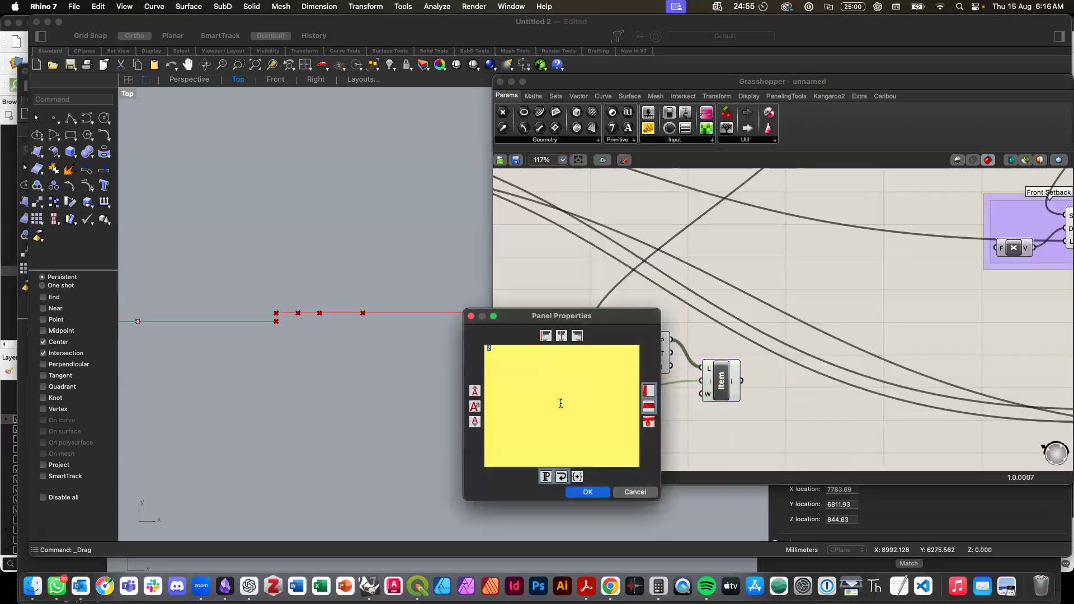
{"action": "type", "text": "1"}
{"action": "left_click", "coordinate": [588, 492]}
{"action": "left_click", "coordinate": [722, 391]}
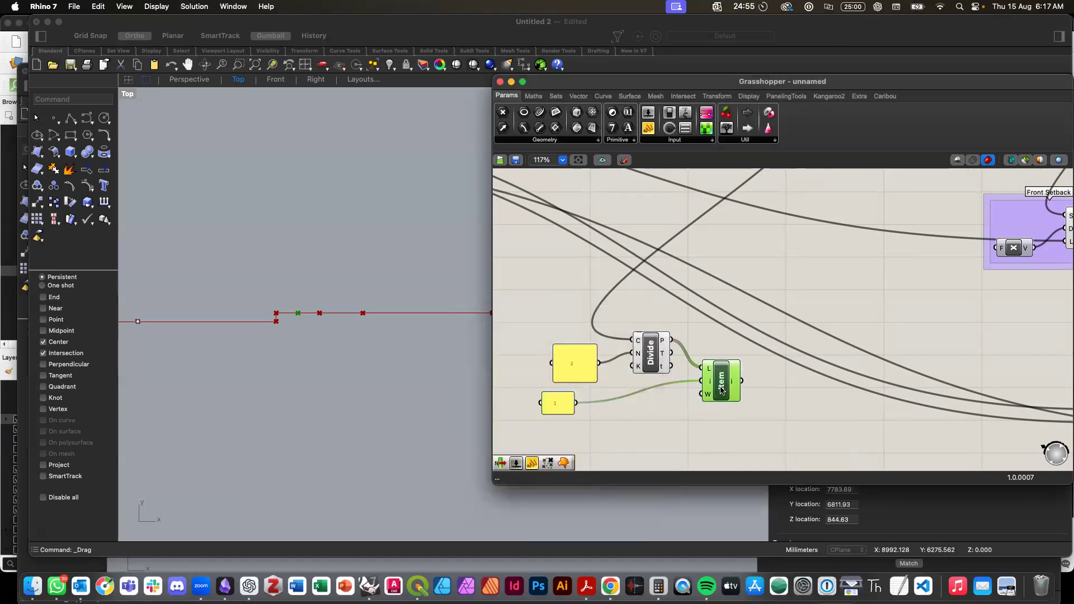
{"action": "left_click_drag", "start_coordinate": [558, 403], "coordinate": [588, 404]}
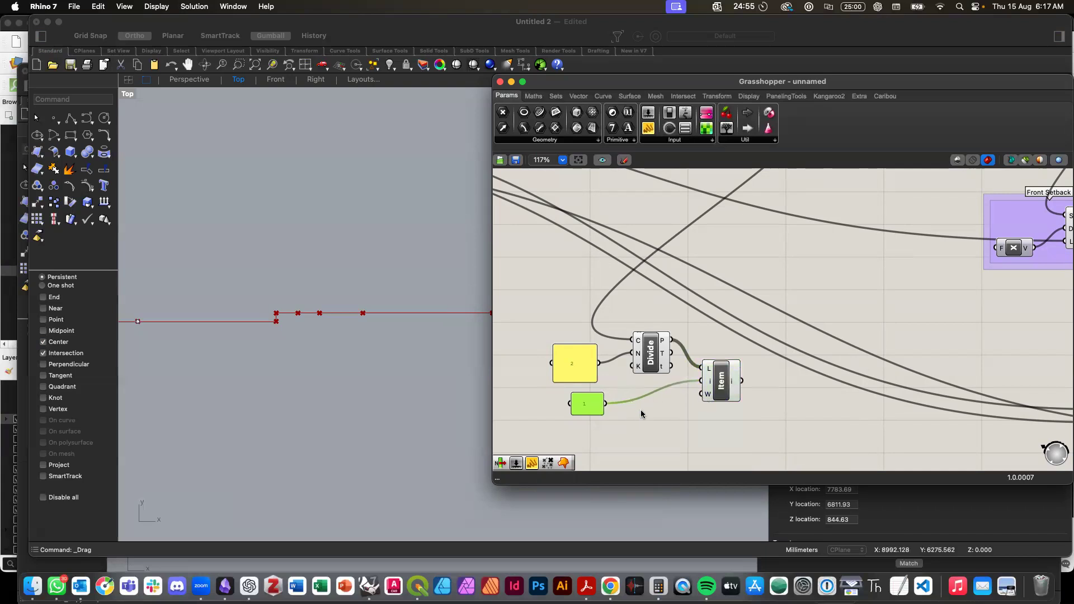
Step: Move the List Item's index panel and the division-count panel closer to the components they feed
{"action": "left_click_drag", "start_coordinate": [591, 408], "coordinate": [674, 396]}
{"action": "mouse_move", "coordinate": [578, 367]}
{"action": "left_mouse_down"}
{"action": "mouse_move", "coordinate": [604, 356]}
{"action": "mouse_move", "coordinate": [593, 356]}
{"action": "left_mouse_up"}
{"action": "left_click", "coordinate": [615, 390]}
{"action": "left_click", "coordinate": [604, 356]}
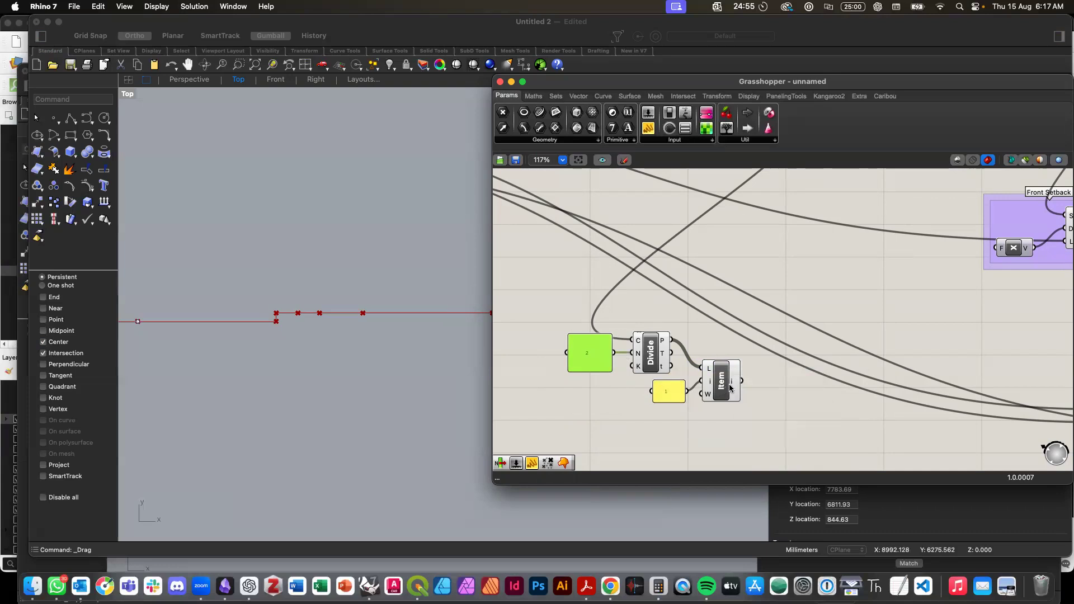
{"action": "mouse_move", "coordinate": [734, 385]}
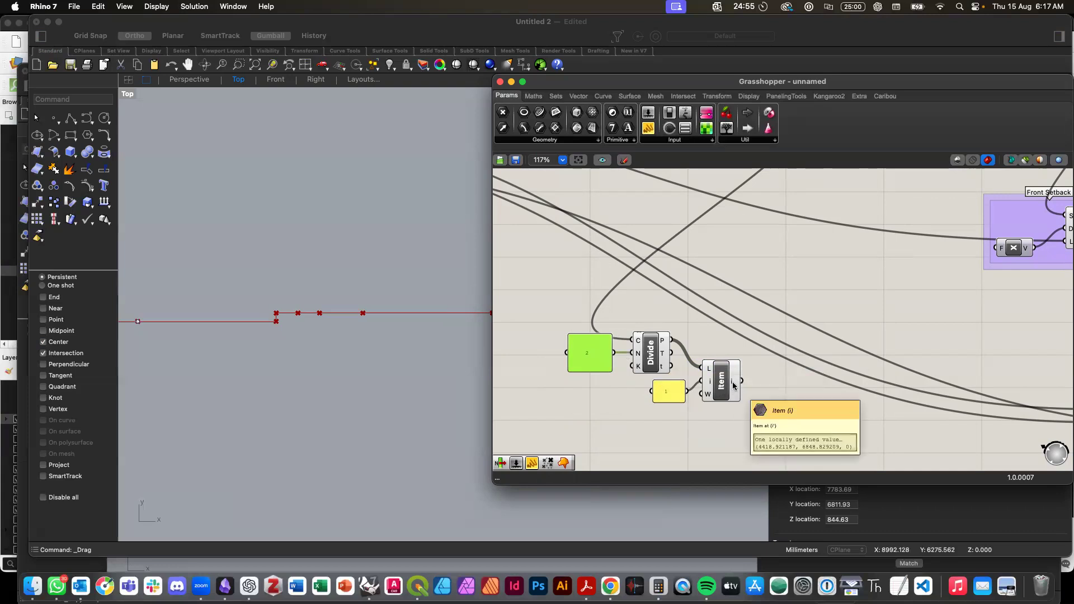
Step: Add a Geometry parameter in the empty canvas area below the Divide Curve and List Item components
{"action": "scroll", "coordinate": [733, 385], "scroll_direction": "down", "scroll_amount": 6}
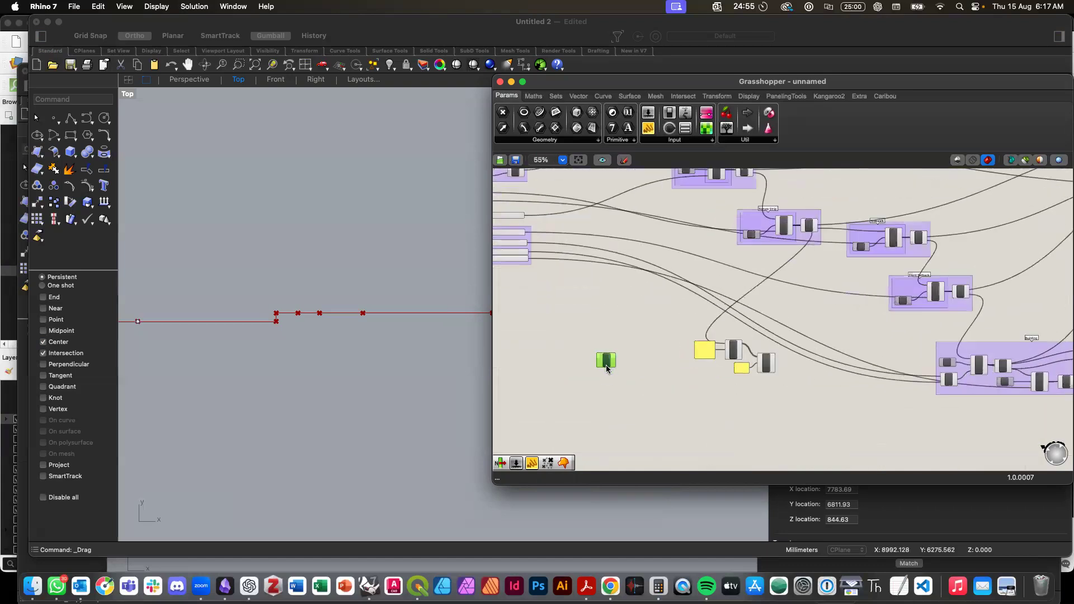
{"action": "scroll", "coordinate": [607, 366], "scroll_direction": "up", "scroll_amount": 5}
{"action": "scroll", "coordinate": [606, 364], "scroll_direction": "down", "scroll_amount": 5}
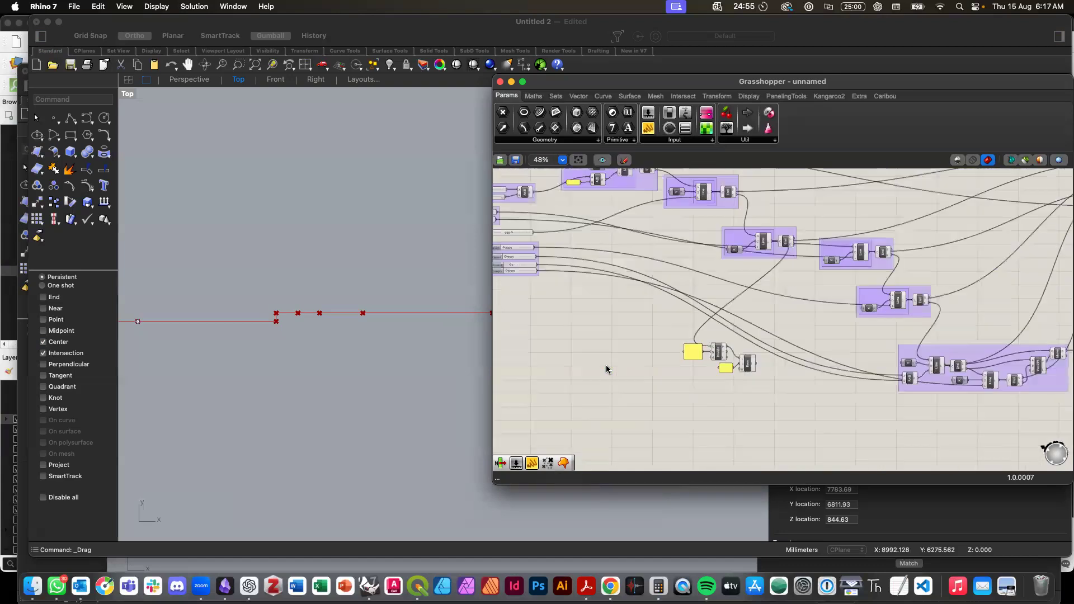
{"action": "left_click", "coordinate": [318, 348]}
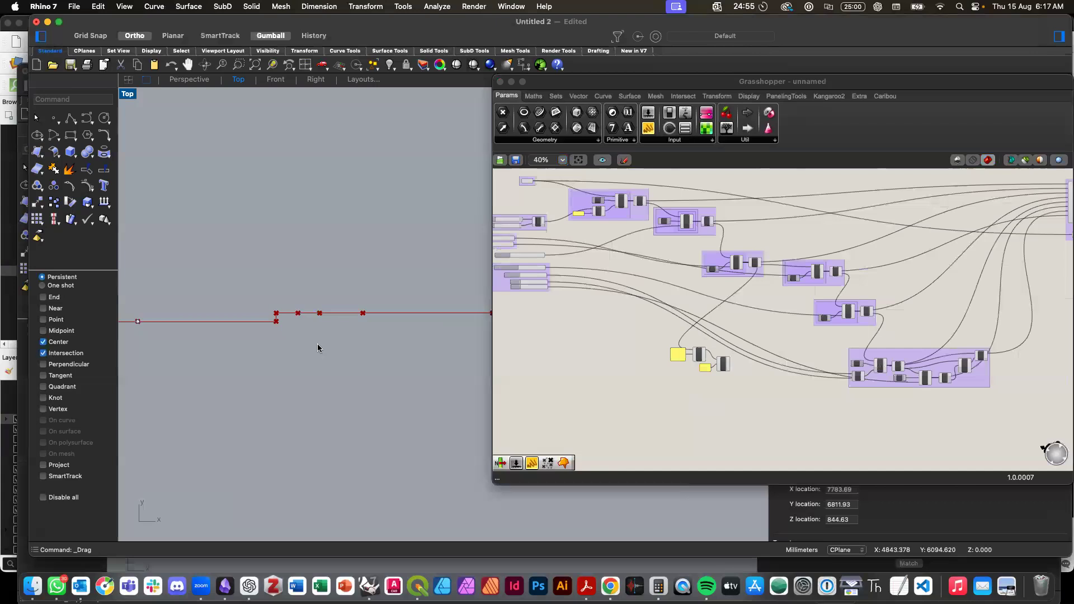
{"action": "left_click", "coordinate": [572, 391]}
{"action": "scroll", "coordinate": [572, 391], "scroll_direction": "down", "scroll_amount": 4}
{"action": "left_click", "coordinate": [328, 377]}
{"action": "scroll", "coordinate": [329, 376], "scroll_direction": "down", "scroll_amount": 5}
{"action": "scroll", "coordinate": [227, 440], "scroll_direction": "down", "scroll_amount": 6}
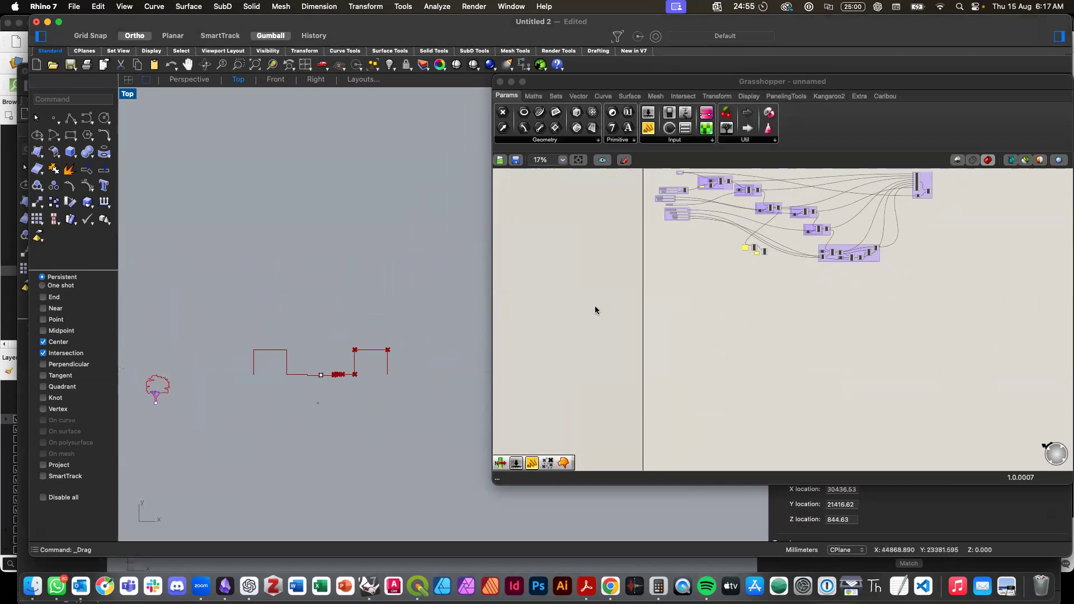
{"action": "left_click", "coordinate": [744, 284]}
{"action": "scroll", "coordinate": [744, 284], "scroll_direction": "up", "scroll_amount": 3}
{"action": "scroll", "coordinate": [745, 285], "scroll_direction": "up", "scroll_amount": 2}
{"action": "double_click", "coordinate": [742, 305]}
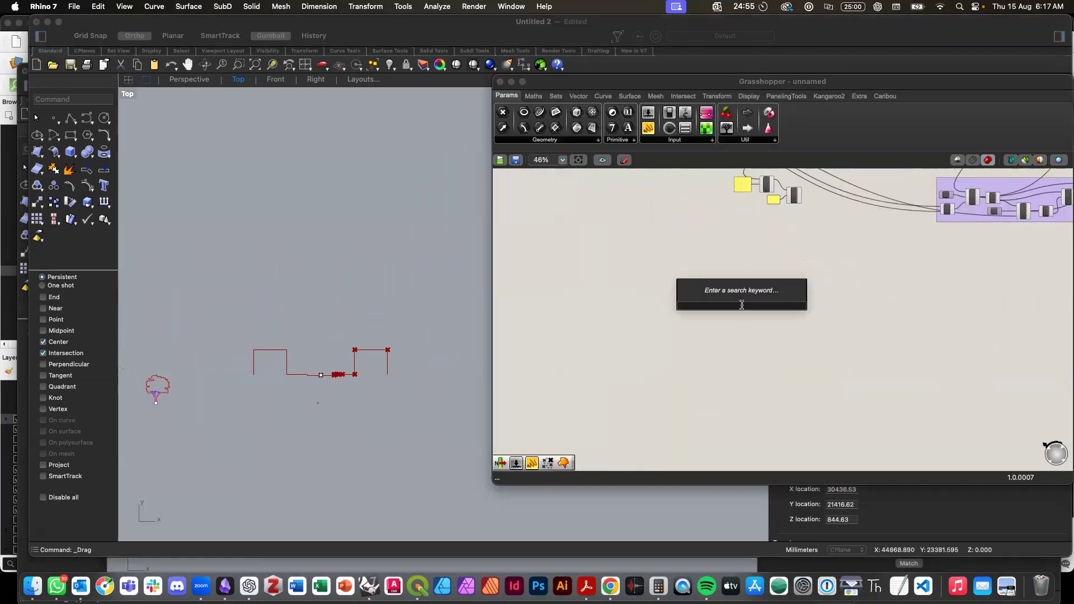
{"action": "type", "text": "geo"}
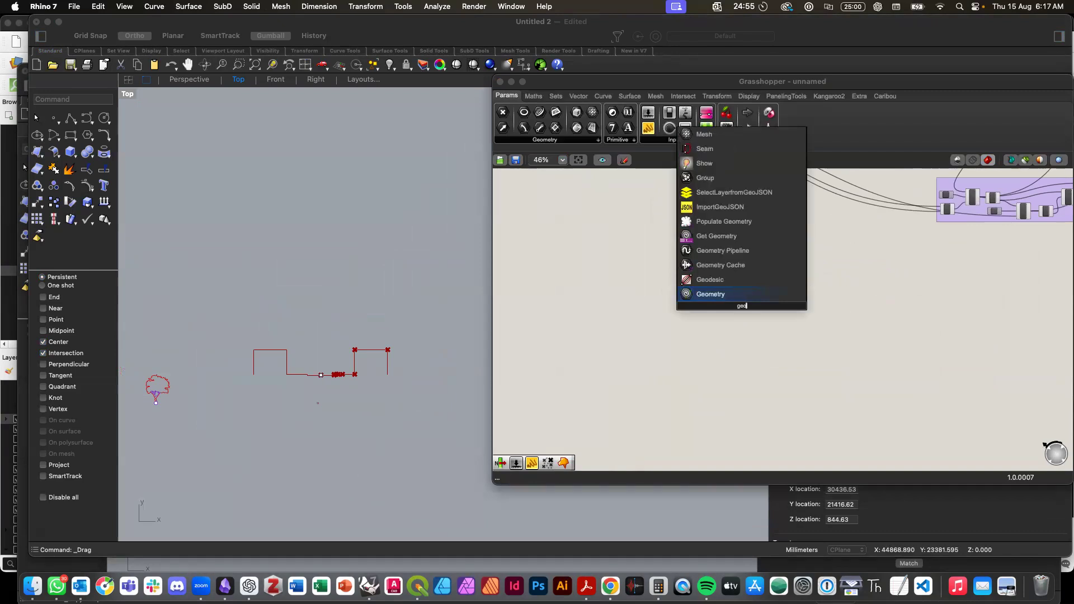
{"action": "left_click", "coordinate": [724, 300]}
{"action": "scroll", "coordinate": [746, 313], "scroll_direction": "up", "scroll_amount": 3}
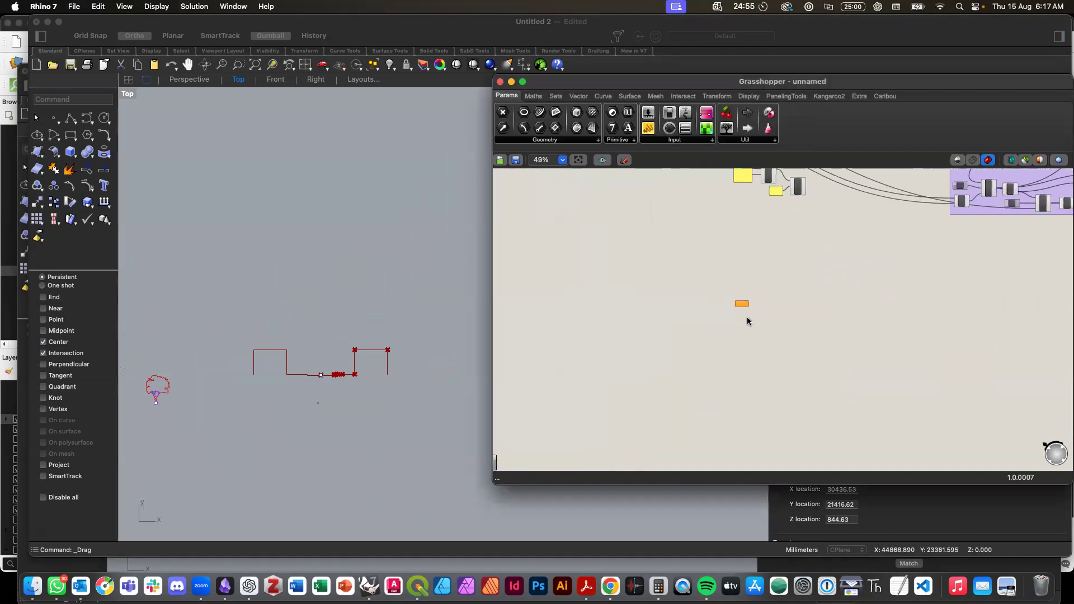
Step: Reference all the imported tree's curves in the Geometry parameter as multiple geometries
{"action": "left_click", "coordinate": [736, 289]}
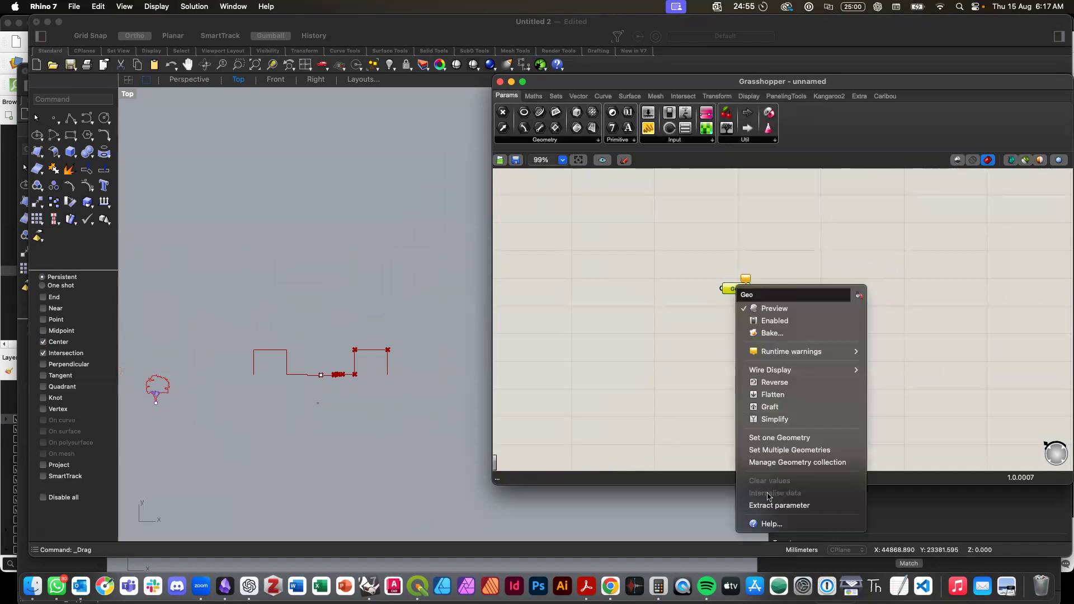
{"action": "left_click", "coordinate": [786, 450]}
{"action": "scroll", "coordinate": [252, 432], "scroll_direction": "up", "scroll_amount": 10}
{"action": "scroll", "coordinate": [252, 431], "scroll_direction": "left", "scroll_amount": 5}
{"action": "scroll", "coordinate": [252, 432], "scroll_direction": "up", "scroll_amount": 8}
{"action": "left_click_drag", "start_coordinate": [409, 224], "coordinate": [164, 382]}
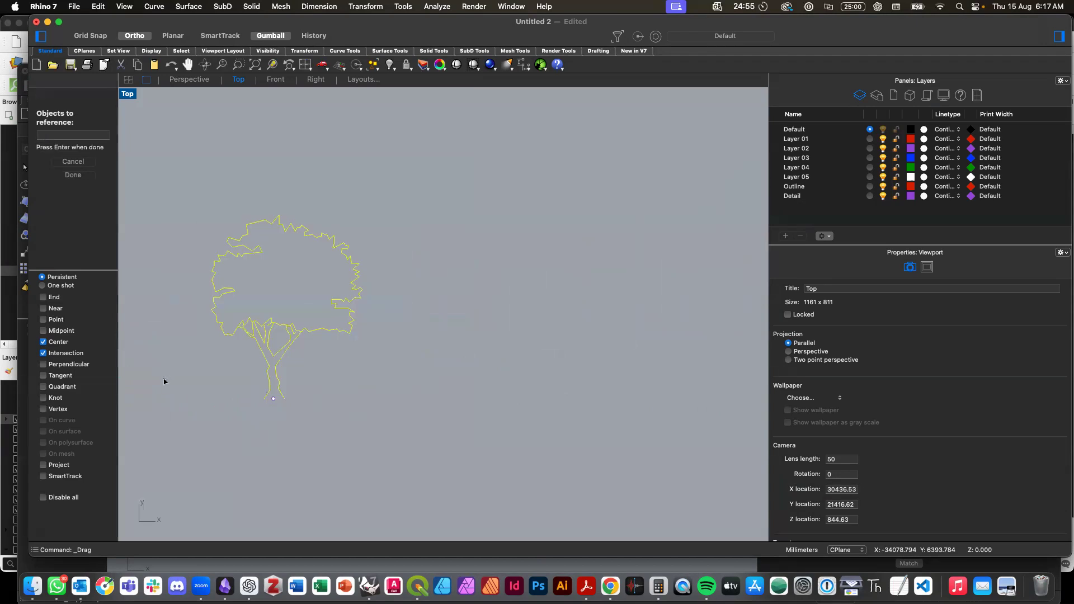
{"action": "key", "text": "Return"}
{"action": "left_click", "coordinate": [619, 325]}
Step: Move the Geometry parameter nearer the street definition and check the curves it references
{"action": "scroll", "coordinate": [663, 339], "scroll_direction": "down", "scroll_amount": 6}
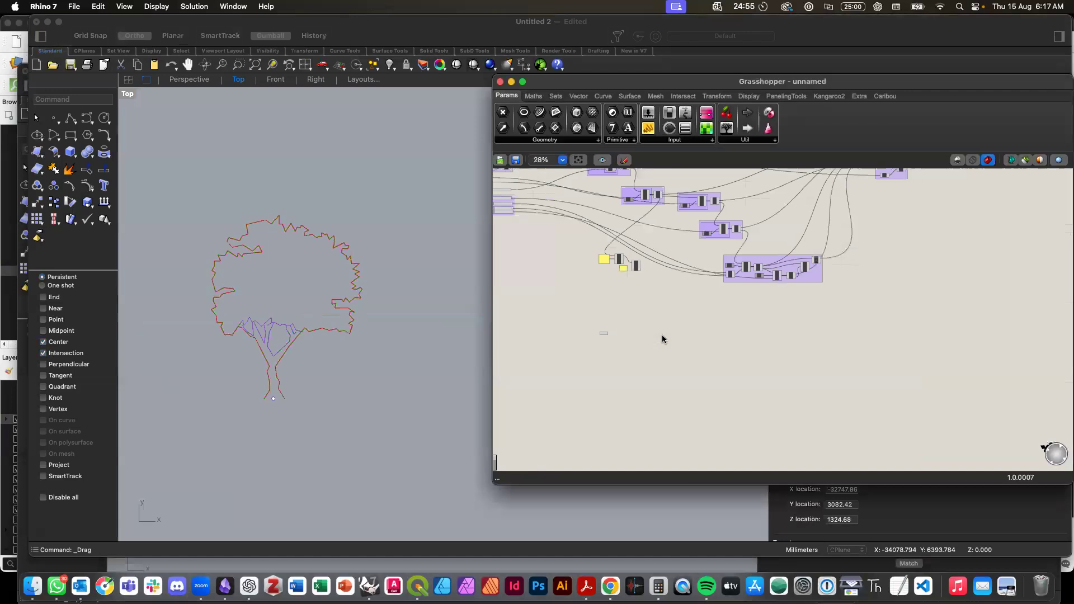
{"action": "scroll", "coordinate": [663, 338], "scroll_direction": "up", "scroll_amount": 3}
{"action": "left_click_drag", "start_coordinate": [565, 331], "coordinate": [650, 269]}
{"action": "scroll", "coordinate": [650, 269], "scroll_direction": "up", "scroll_amount": 3}
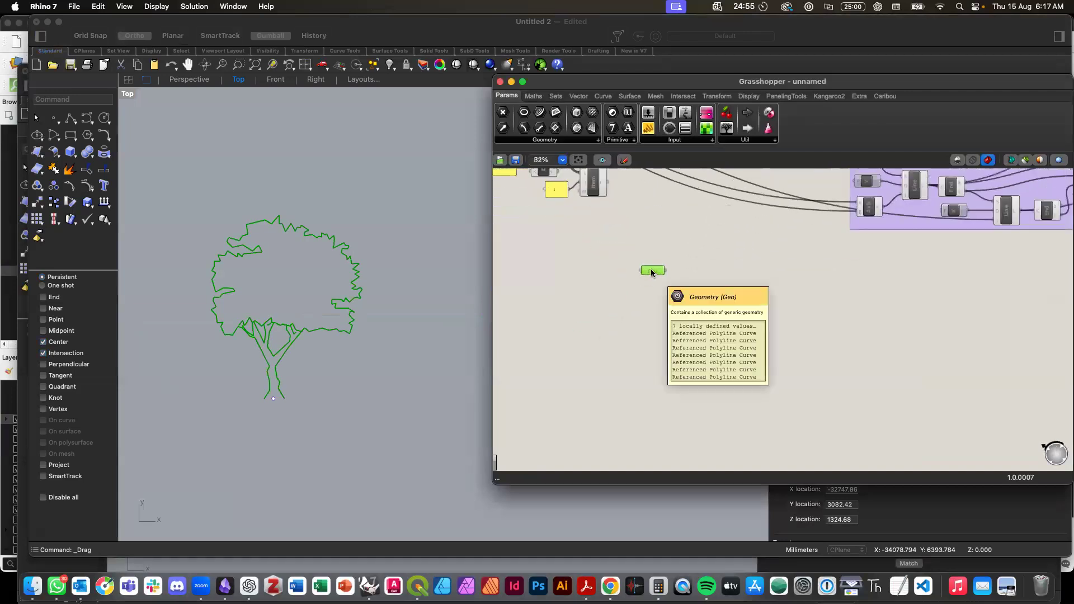
{"action": "scroll", "coordinate": [650, 268], "scroll_direction": "up", "scroll_amount": 6}
Step: Group the Divide Curve, List Item and their two panels, and place the Geometry parameter just beneath the group
{"action": "left_click", "coordinate": [630, 305]}
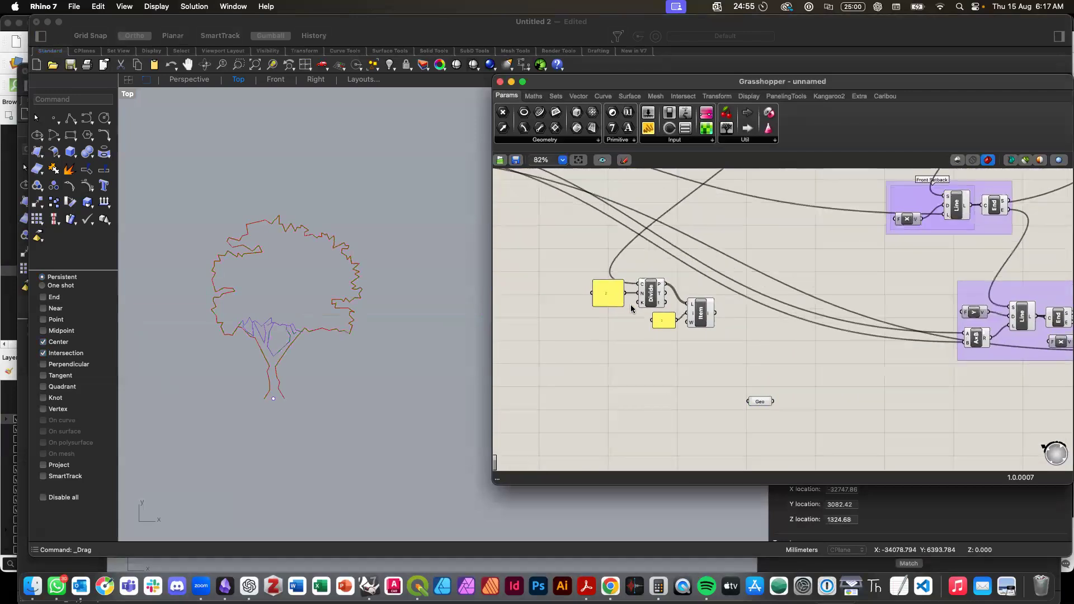
{"action": "left_click_drag", "start_coordinate": [573, 255], "coordinate": [727, 353]}
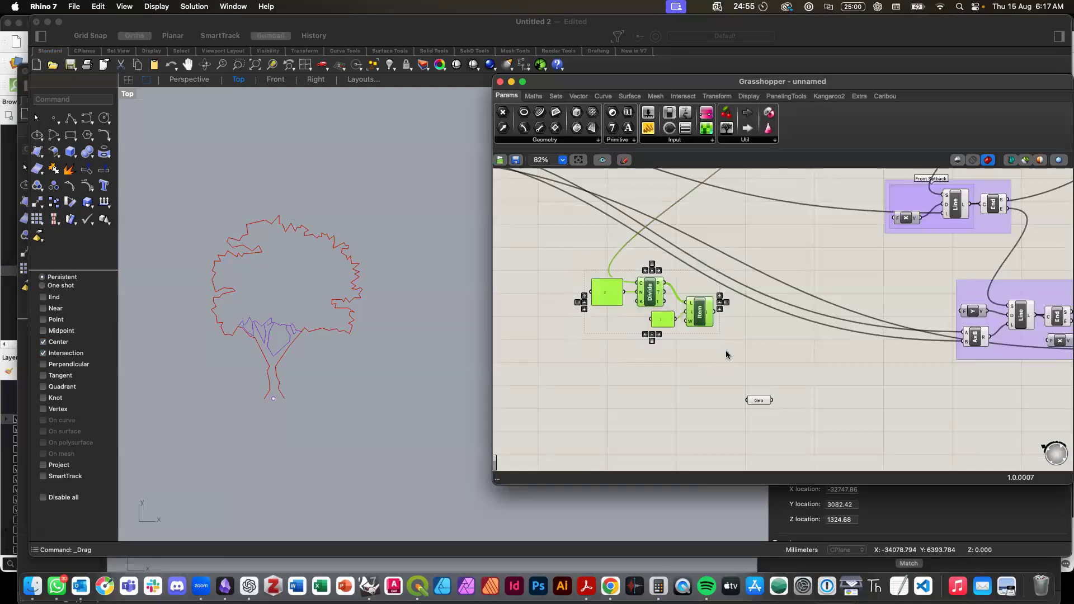
{"action": "key", "text": "super+g"}
{"action": "left_click", "coordinate": [713, 370]}
{"action": "left_click_drag", "start_coordinate": [757, 401], "coordinate": [677, 382]}
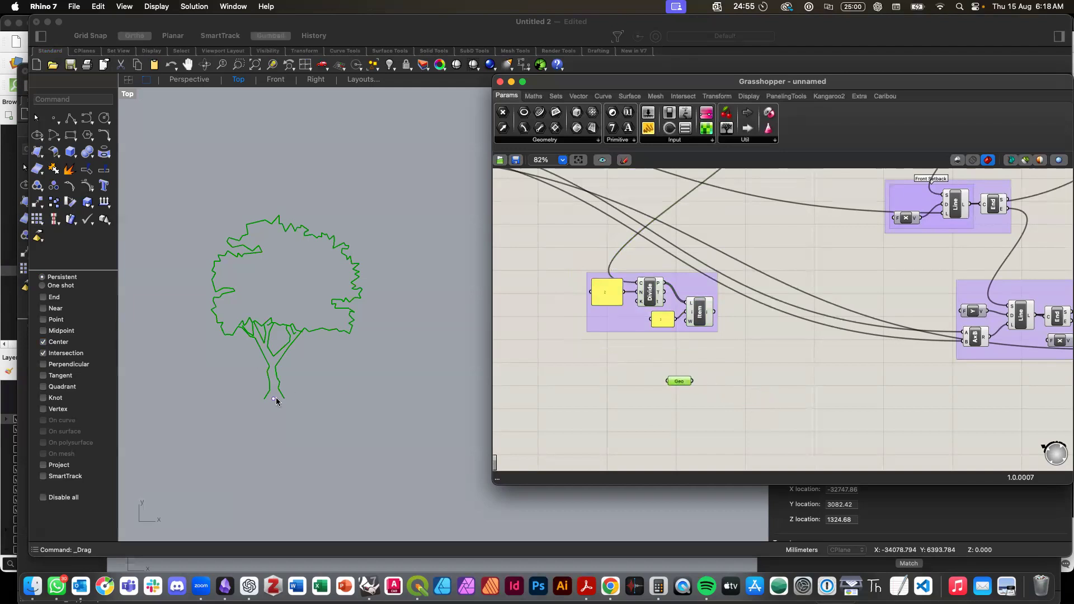
Step: Add a Vector 2Pt component below the Geometry parameter
{"action": "double_click", "coordinate": [700, 424]}
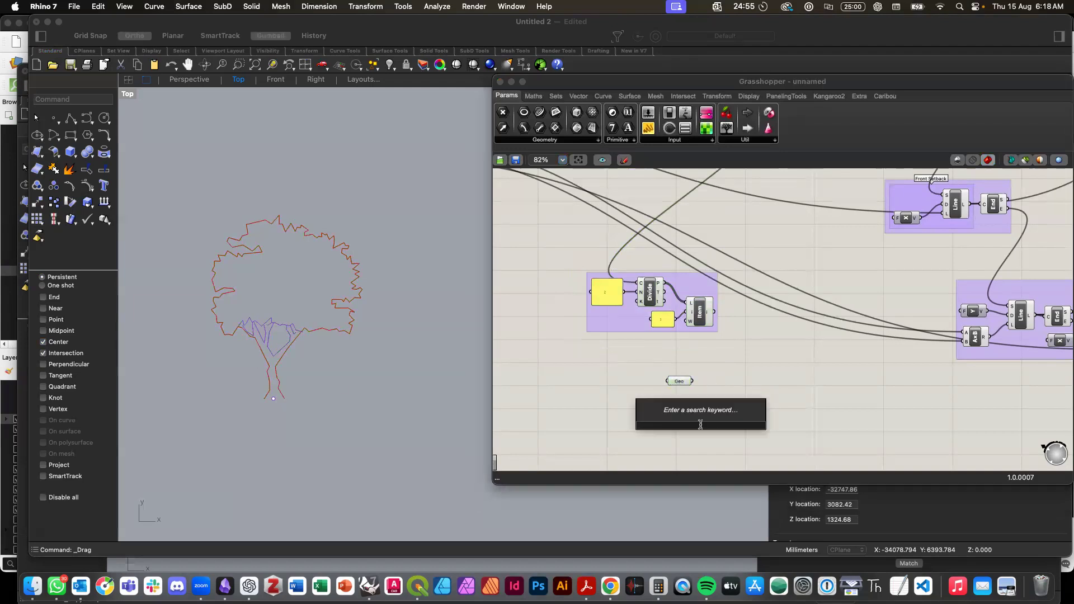
{"action": "type", "text": "vec"}
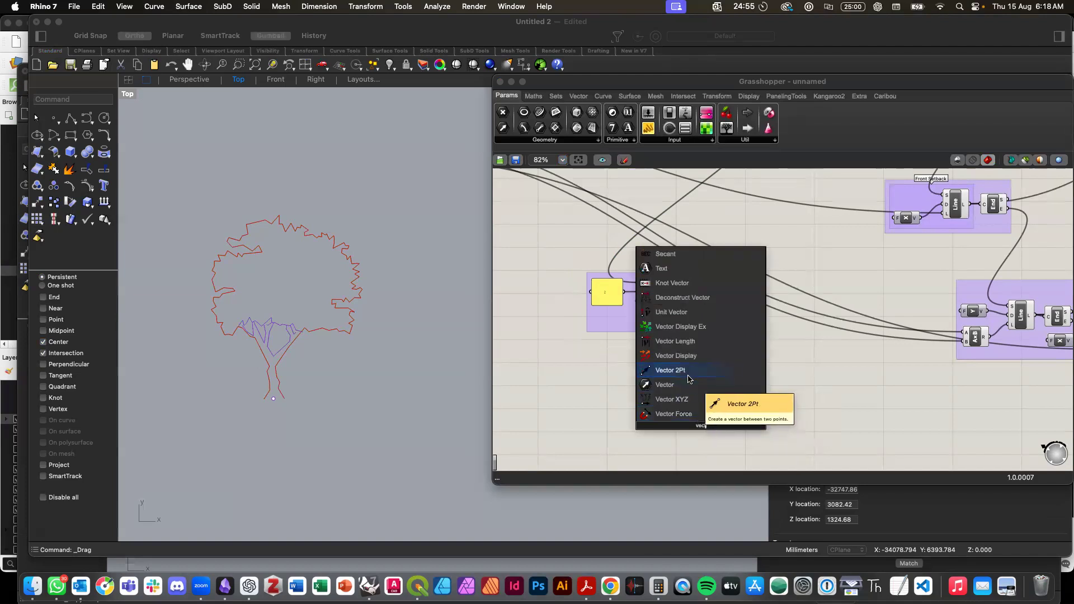
{"action": "left_click", "coordinate": [688, 379]}
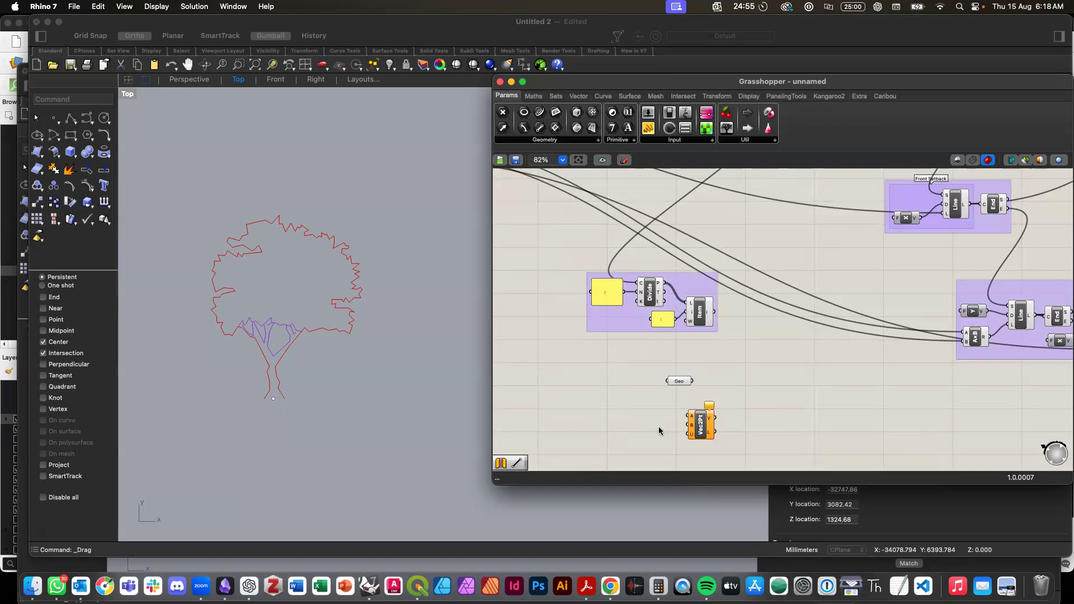
{"action": "double_click", "coordinate": [572, 420]}
{"action": "type", "text": "poi"}
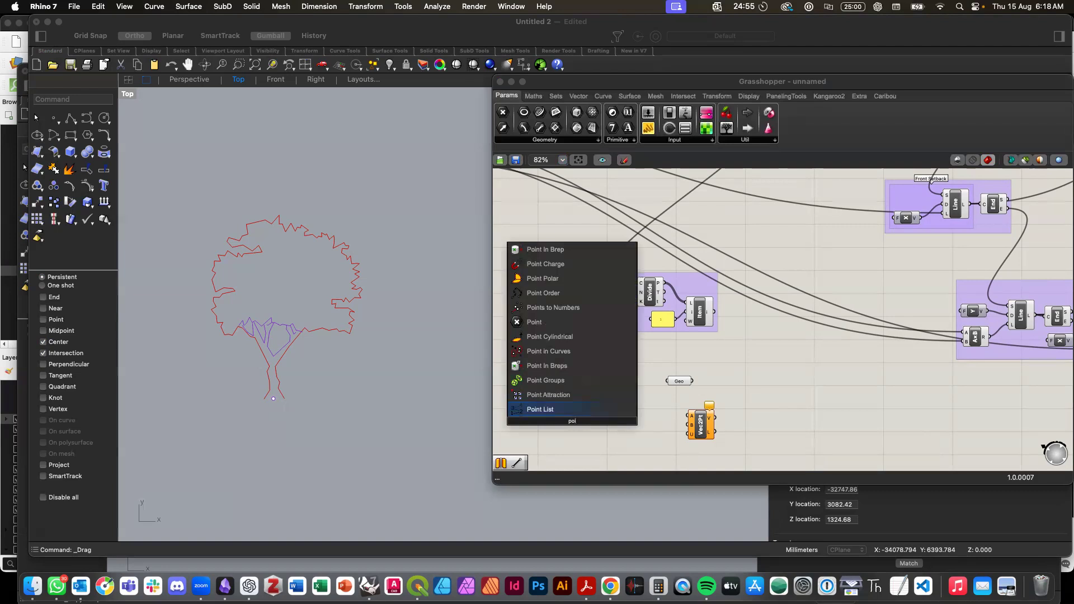
{"action": "left_click", "coordinate": [554, 336]}
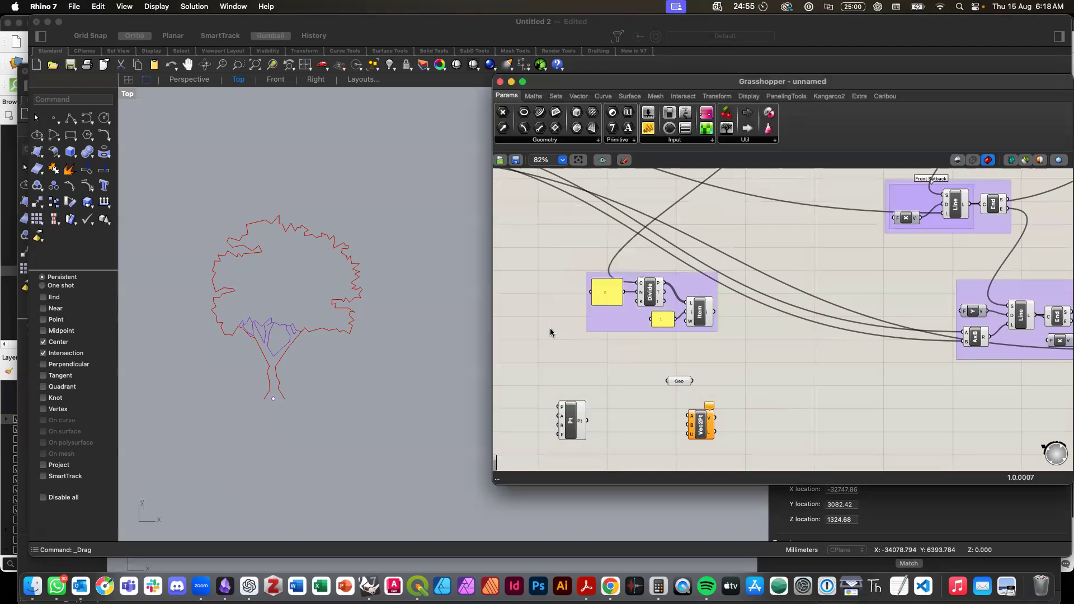
{"action": "left_click", "coordinate": [576, 428]}
{"action": "key", "text": "Delete"}
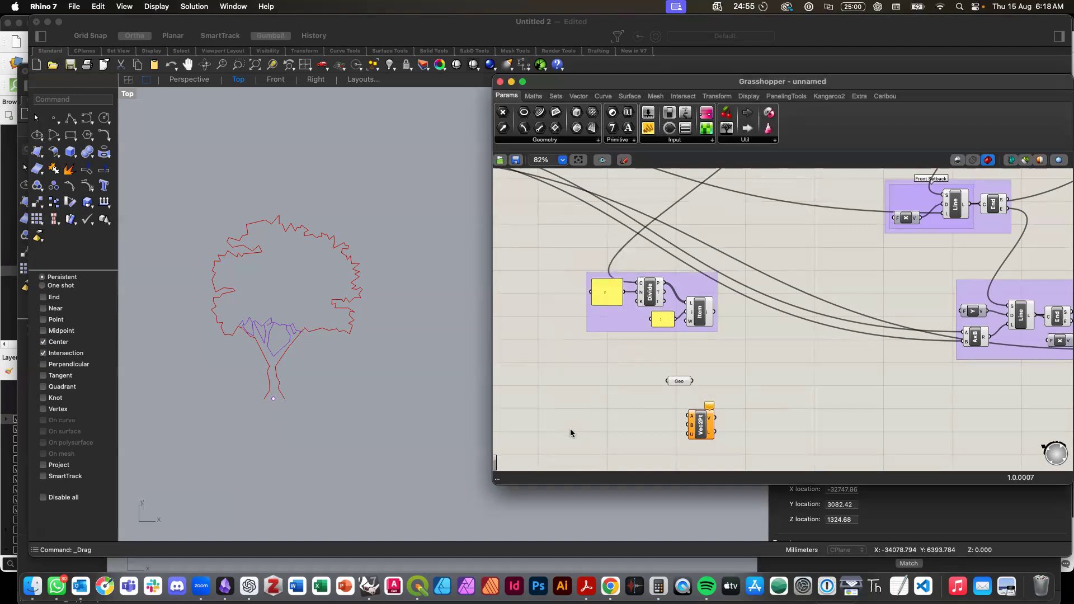
Step: Add a Point parameter beside the Vector 2Pt component and set it to the point at the base of the tree trunk
{"action": "double_click", "coordinate": [569, 433]}
{"action": "type", "text": "poin"}
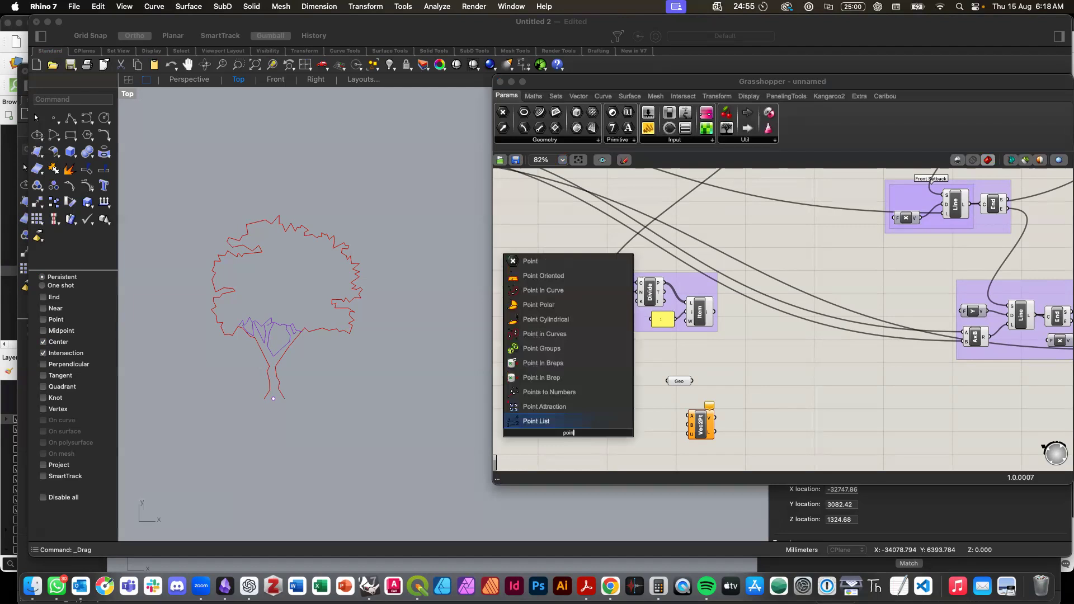
{"action": "left_click", "coordinate": [548, 261]}
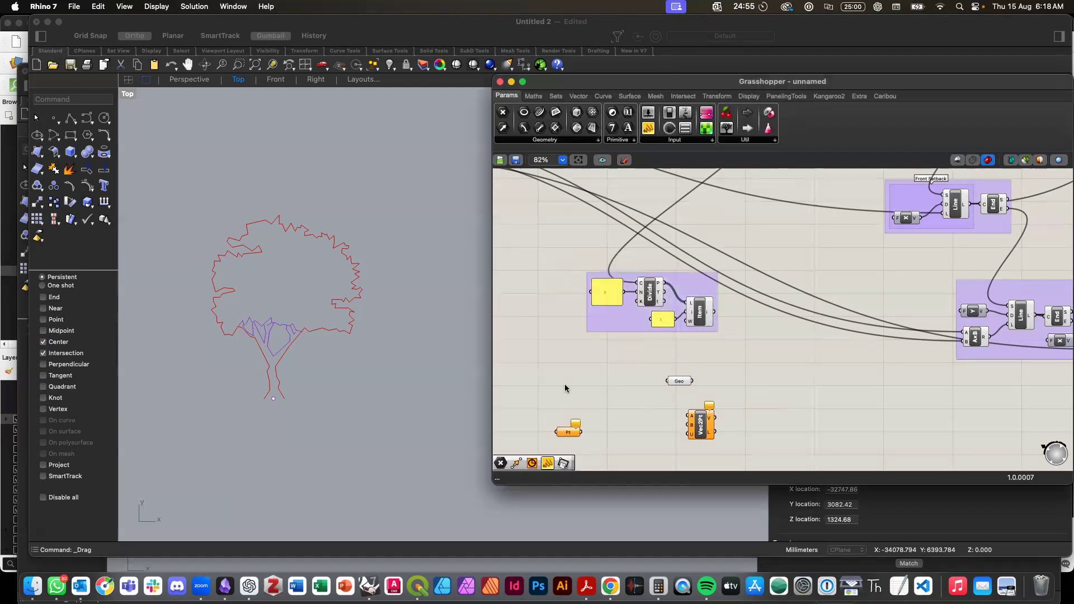
{"action": "right_click", "coordinate": [567, 432]}
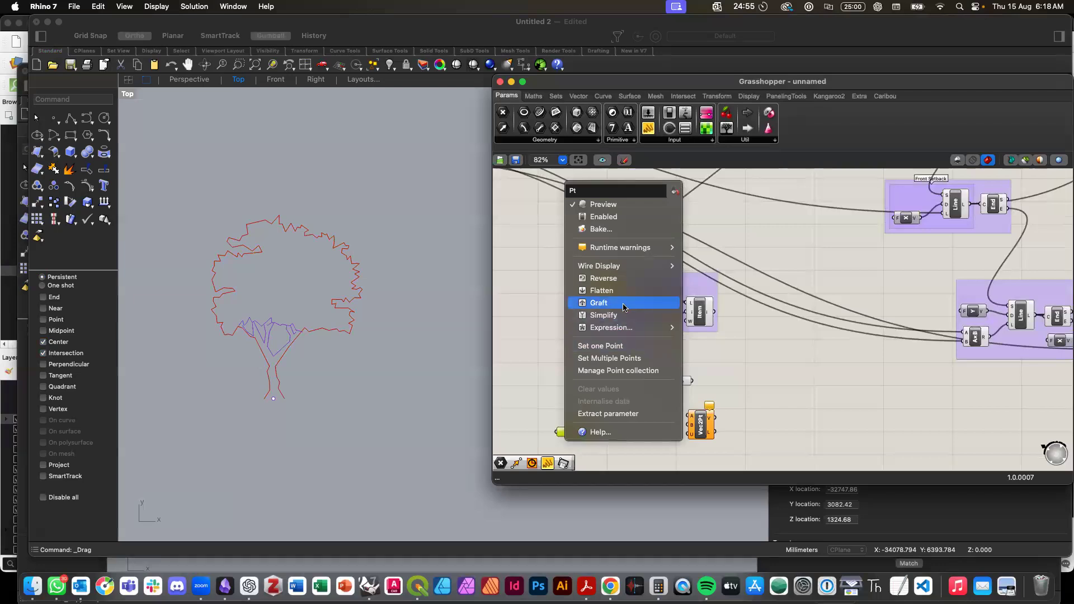
{"action": "left_click", "coordinate": [622, 345]}
{"action": "left_click_drag", "start_coordinate": [248, 424], "coordinate": [303, 392]}
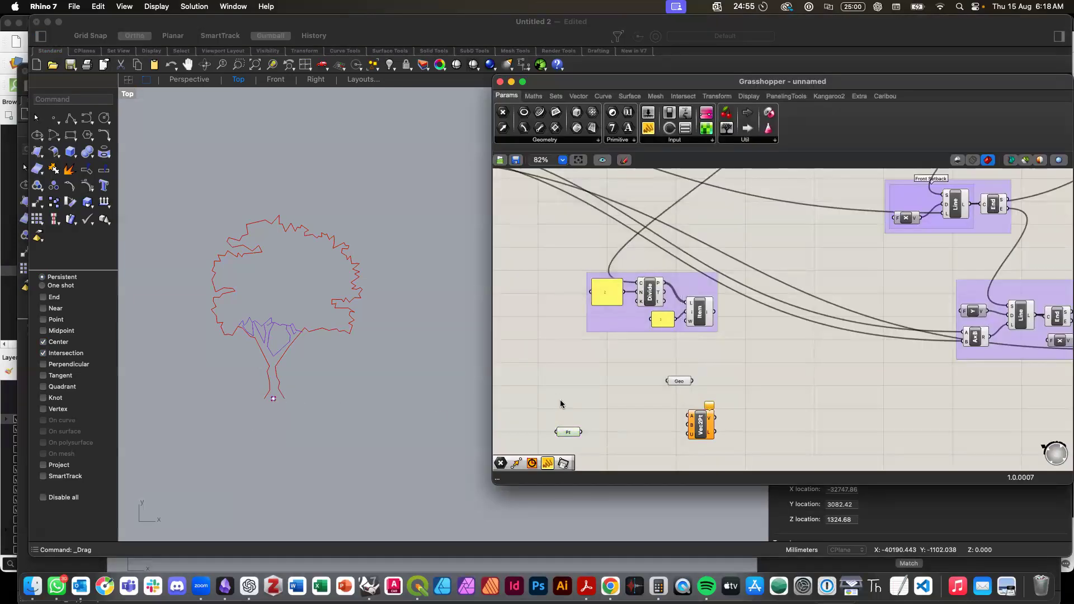
Step: Move the Point parameter closer to Vector 2Pt and connect it to the A input
{"action": "left_click_drag", "start_coordinate": [568, 435], "coordinate": [624, 414]}
{"action": "left_click_drag", "start_coordinate": [636, 411], "coordinate": [684, 424]}
{"action": "left_click", "coordinate": [728, 434]}
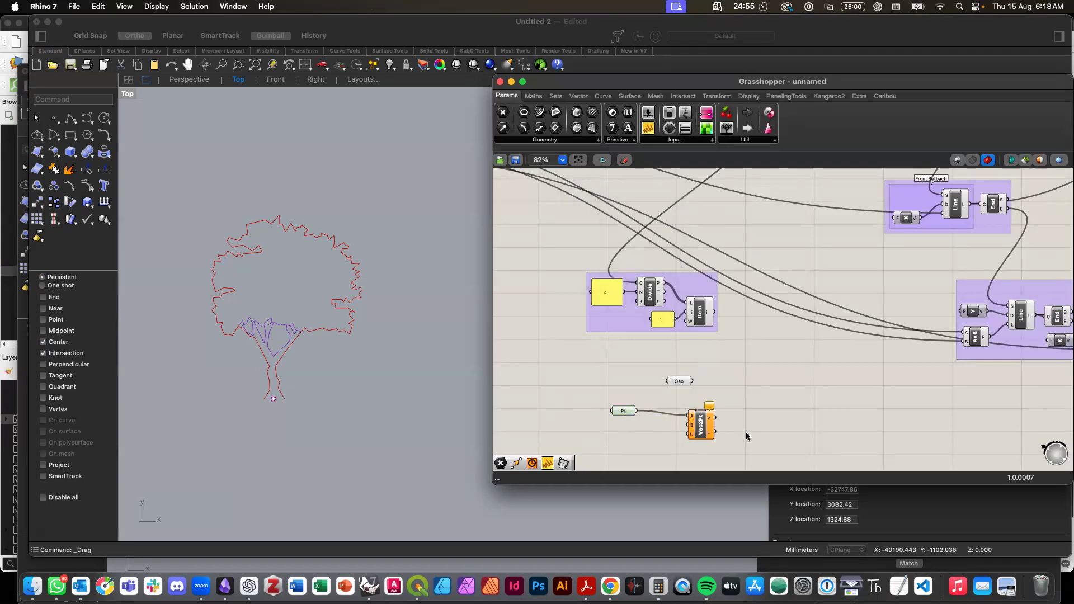
Step: Highlight the List Item's output and examine where its point lies on the nature strip in the Top view
{"action": "scroll", "coordinate": [745, 432], "scroll_direction": "down", "scroll_amount": 2}
{"action": "left_click", "coordinate": [707, 333]}
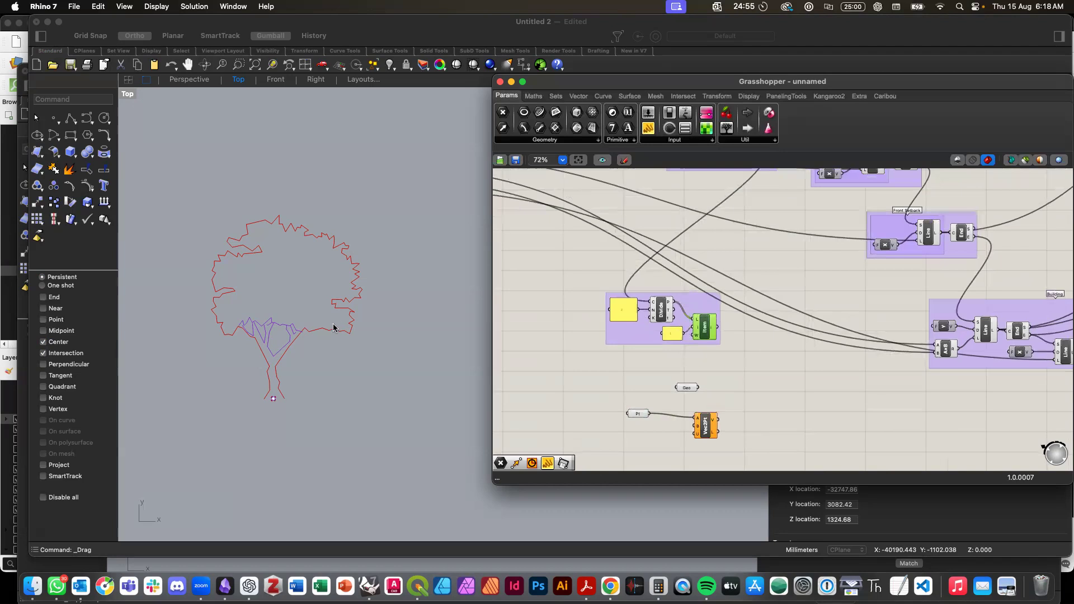
{"action": "left_click", "coordinate": [358, 334]}
{"action": "scroll", "coordinate": [373, 343], "scroll_direction": "down", "scroll_amount": 6}
{"action": "scroll", "coordinate": [374, 343], "scroll_direction": "right", "scroll_amount": 5}
{"action": "scroll", "coordinate": [402, 351], "scroll_direction": "up", "scroll_amount": 6}
{"action": "scroll", "coordinate": [402, 363], "scroll_direction": "right", "scroll_amount": 4}
{"action": "scroll", "coordinate": [402, 363], "scroll_direction": "up", "scroll_amount": 6}
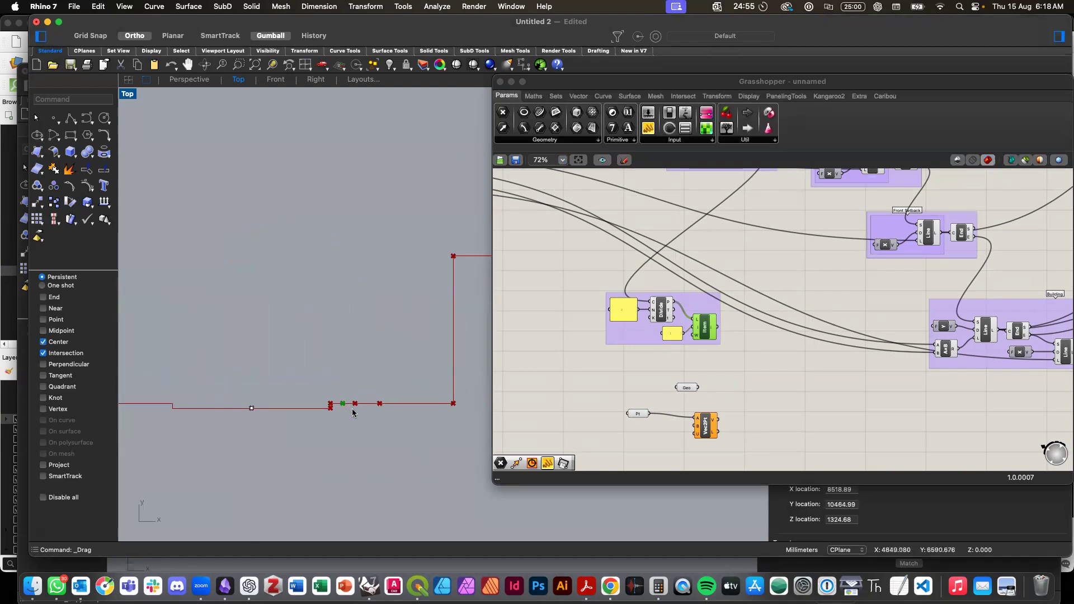
Step: Shift the Vector 2Pt component farther from the Point parameter and connect the List Item's output to its B input
{"action": "left_click_drag", "start_coordinate": [707, 437], "coordinate": [731, 422]}
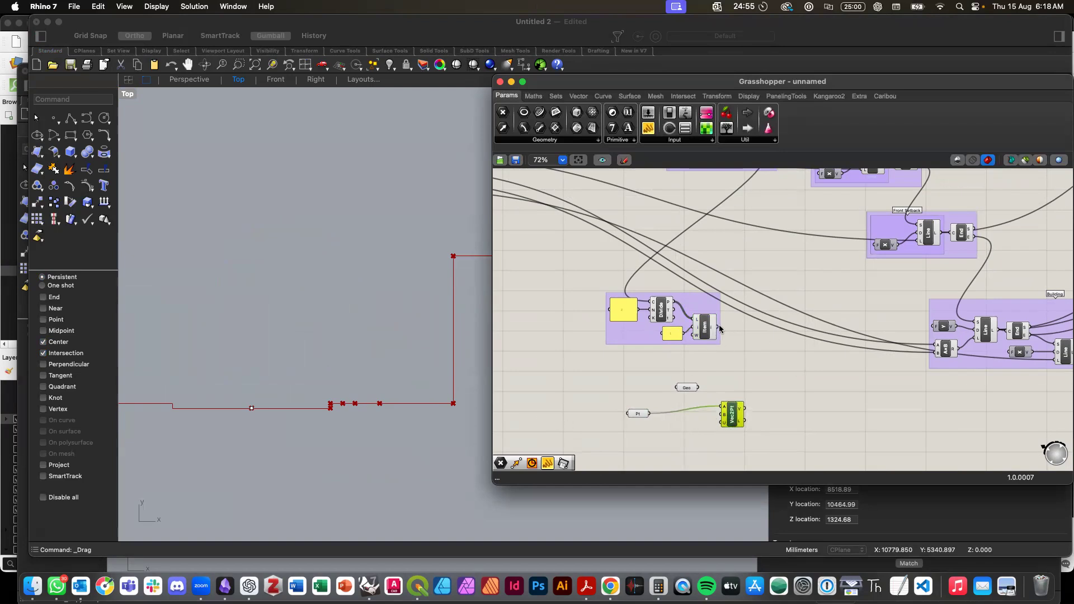
{"action": "left_click_drag", "start_coordinate": [720, 327], "coordinate": [750, 407]}
{"action": "scroll", "coordinate": [693, 377], "scroll_direction": "down", "scroll_amount": 3}
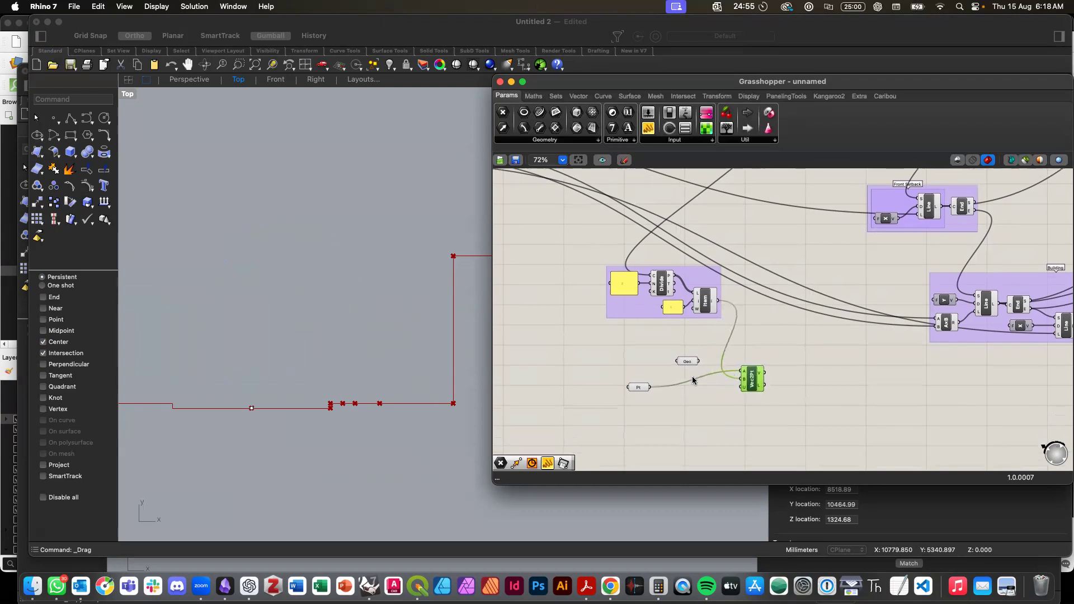
{"action": "left_click", "coordinate": [763, 396]}
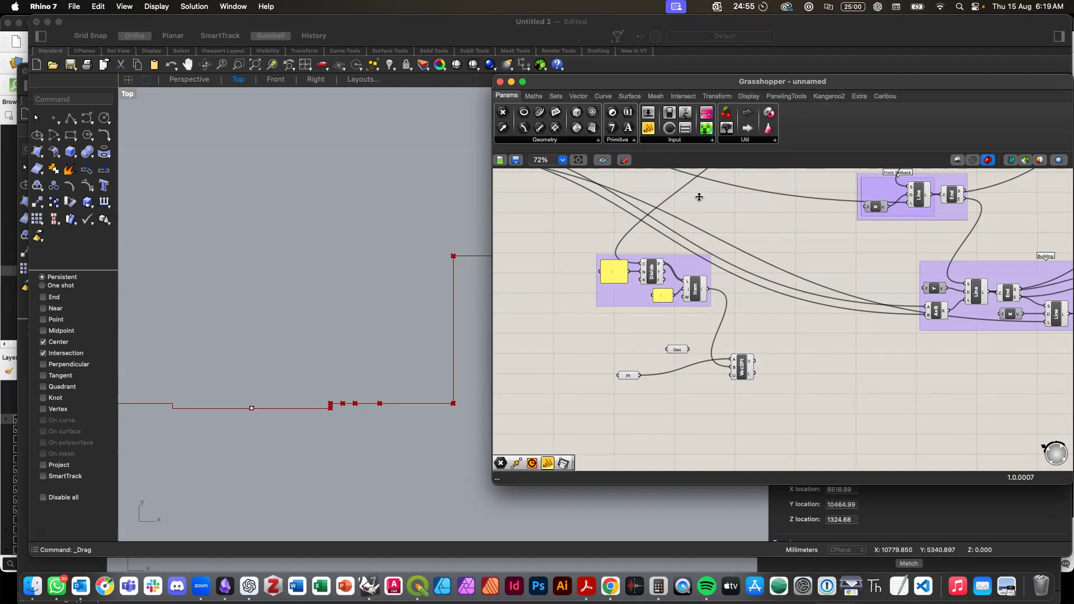
Step: Add a Vector Display component beside the Vector 2Pt component
{"action": "double_click", "coordinate": [835, 392]}
{"action": "type", "text": "vect"}
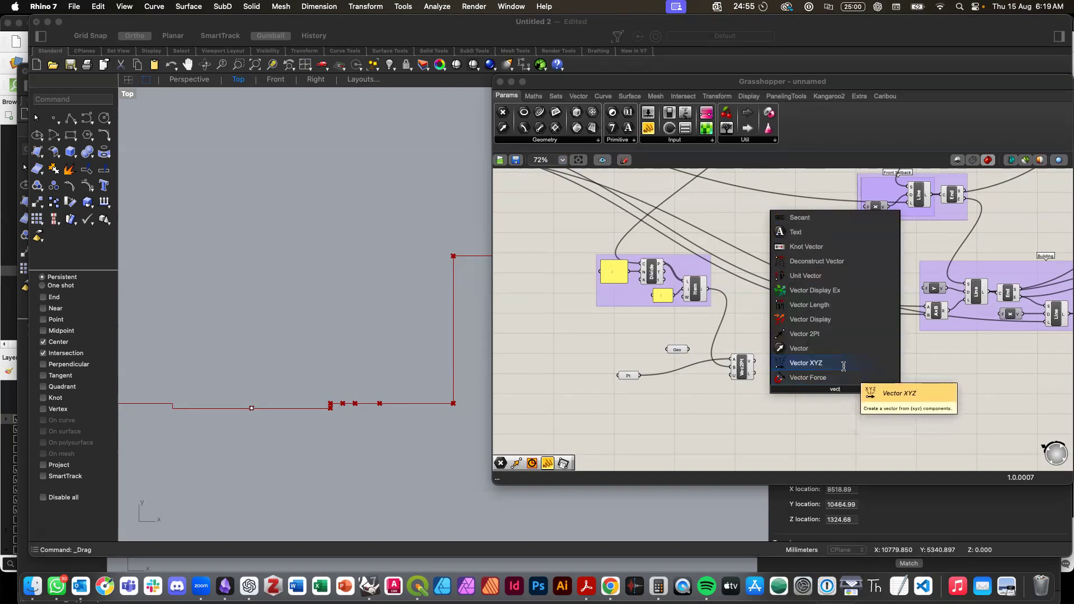
{"action": "key", "text": "Up"}
{"action": "key", "text": "Up"}
{"action": "key", "text": "Up"}
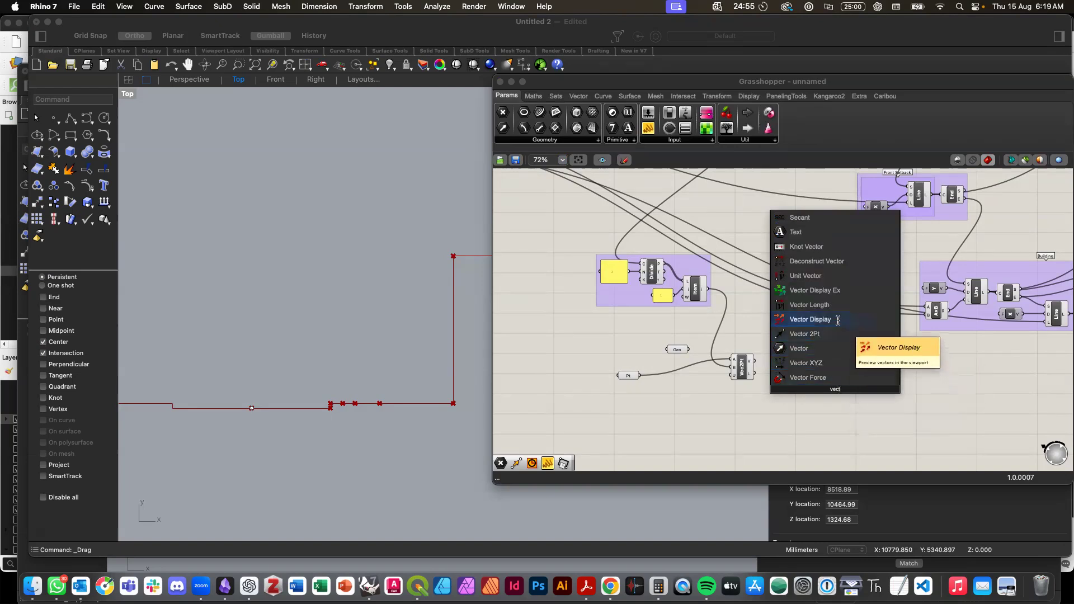
{"action": "key", "text": "Return"}
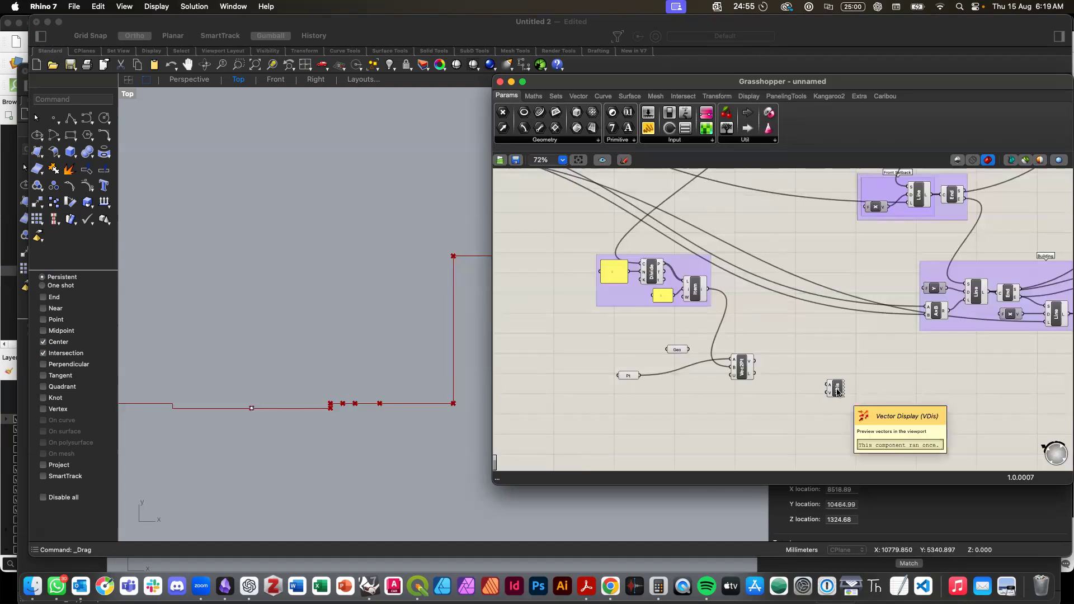
Step: Connect Vector 2Pt's vector and the Point parameter to Vector Display, and examine the vector from the tree's base to the nature strip
{"action": "left_click_drag", "start_coordinate": [838, 392], "coordinate": [855, 378]}
{"action": "left_click_drag", "start_coordinate": [756, 362], "coordinate": [850, 383]}
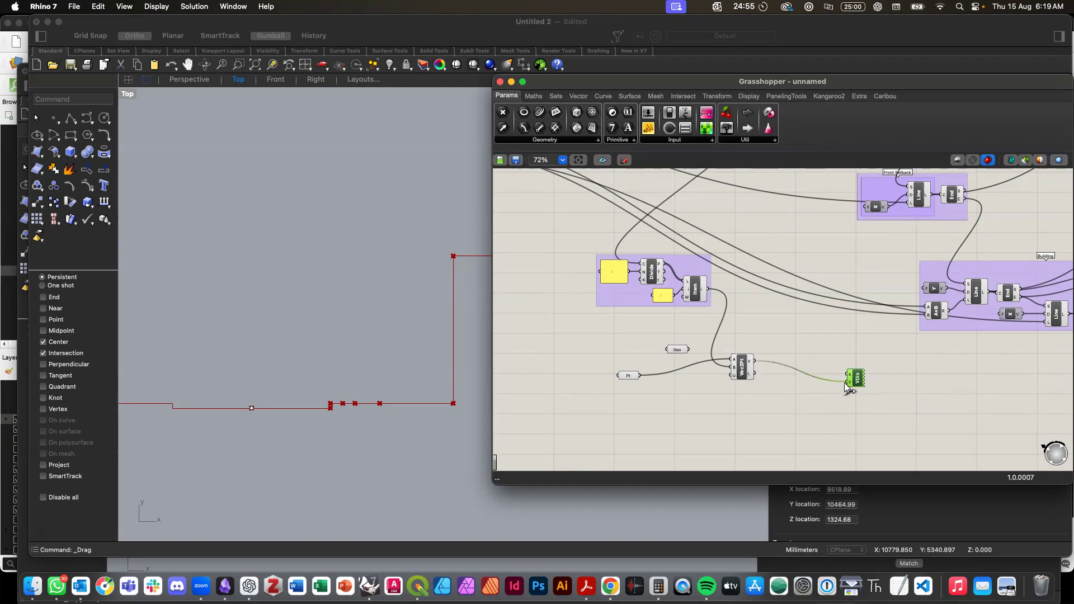
{"action": "left_click_drag", "start_coordinate": [641, 376], "coordinate": [849, 382]}
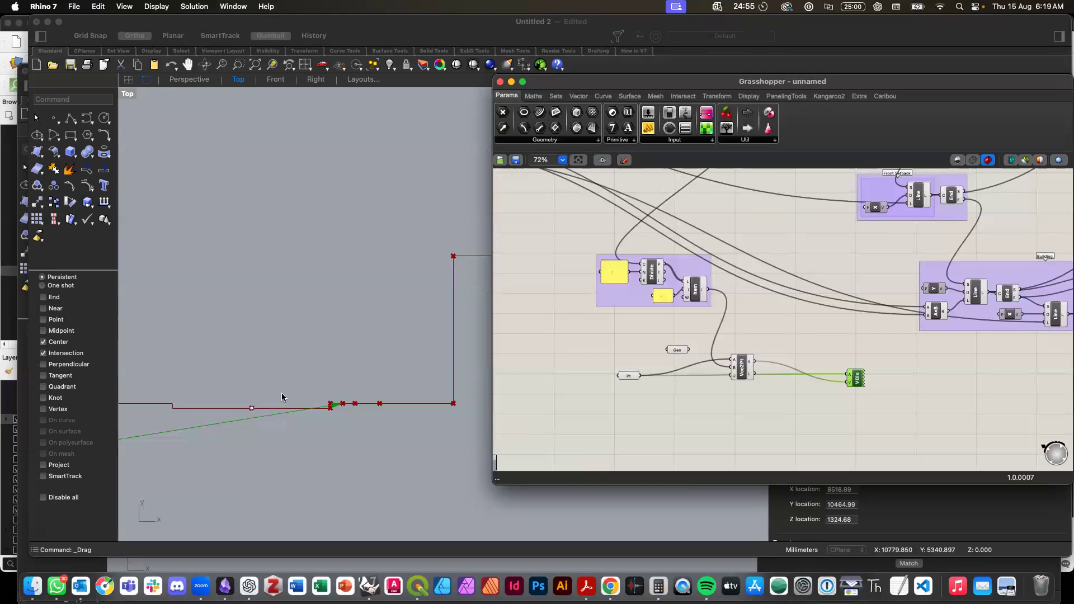
{"action": "left_click", "coordinate": [248, 479]}
{"action": "scroll", "coordinate": [247, 479], "scroll_direction": "left", "scroll_amount": 5}
{"action": "scroll", "coordinate": [248, 483], "scroll_direction": "right", "scroll_amount": 5}
{"action": "scroll", "coordinate": [247, 484], "scroll_direction": "up", "scroll_amount": 1}
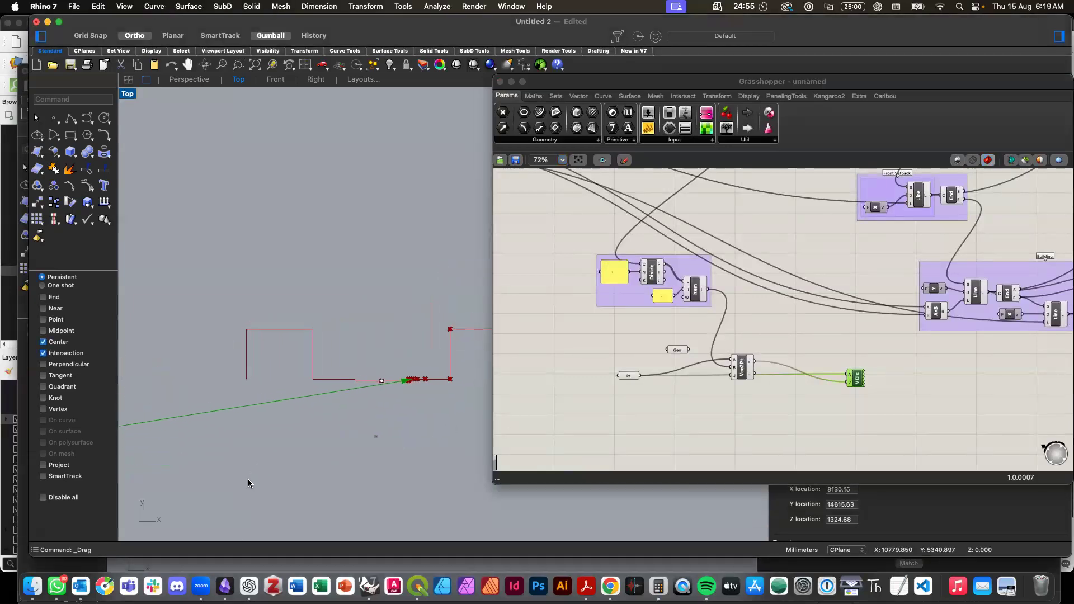
{"action": "scroll", "coordinate": [369, 424], "scroll_direction": "left", "scroll_amount": 5}
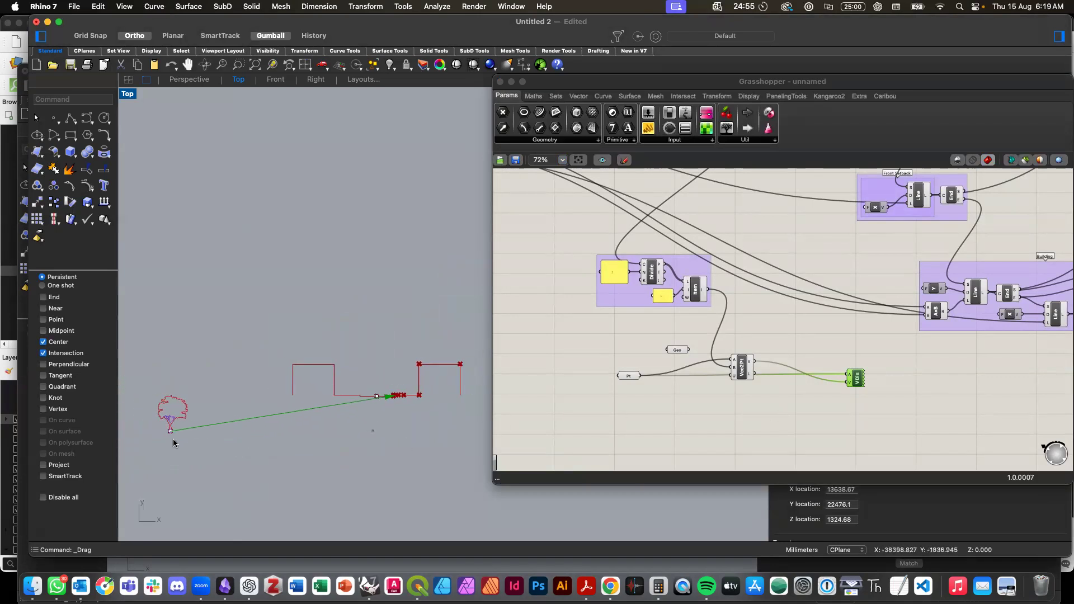
Step: Delete the Vector Display component
{"action": "left_click", "coordinate": [862, 396]}
{"action": "left_click", "coordinate": [858, 376]}
{"action": "key", "text": "Delete"}
Step: Add a Move component and line it up beside the Vector 2Pt component
{"action": "double_click", "coordinate": [807, 376]}
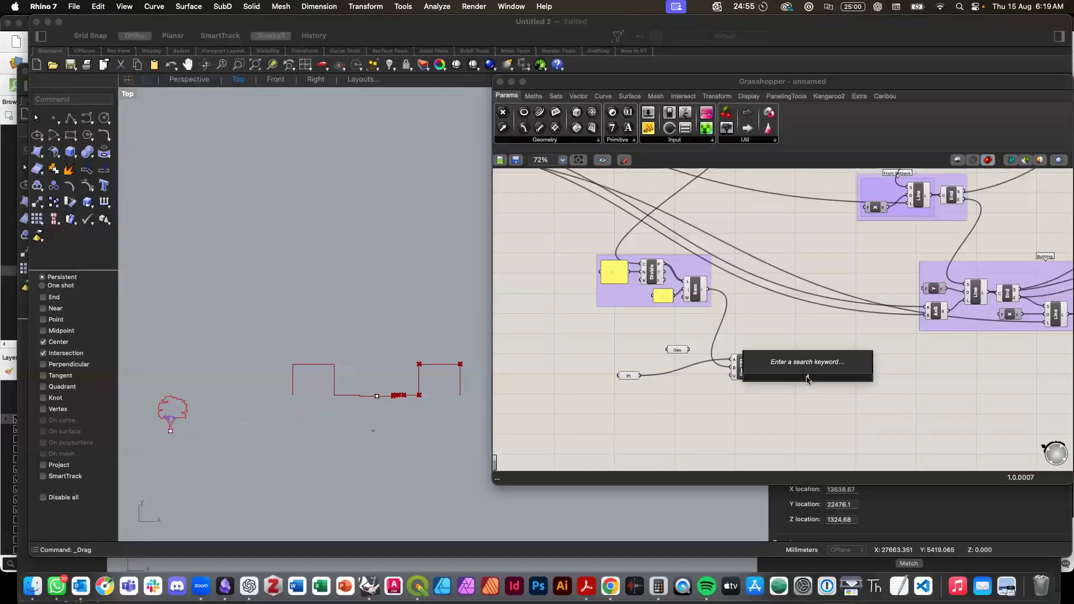
{"action": "type", "text": "move"}
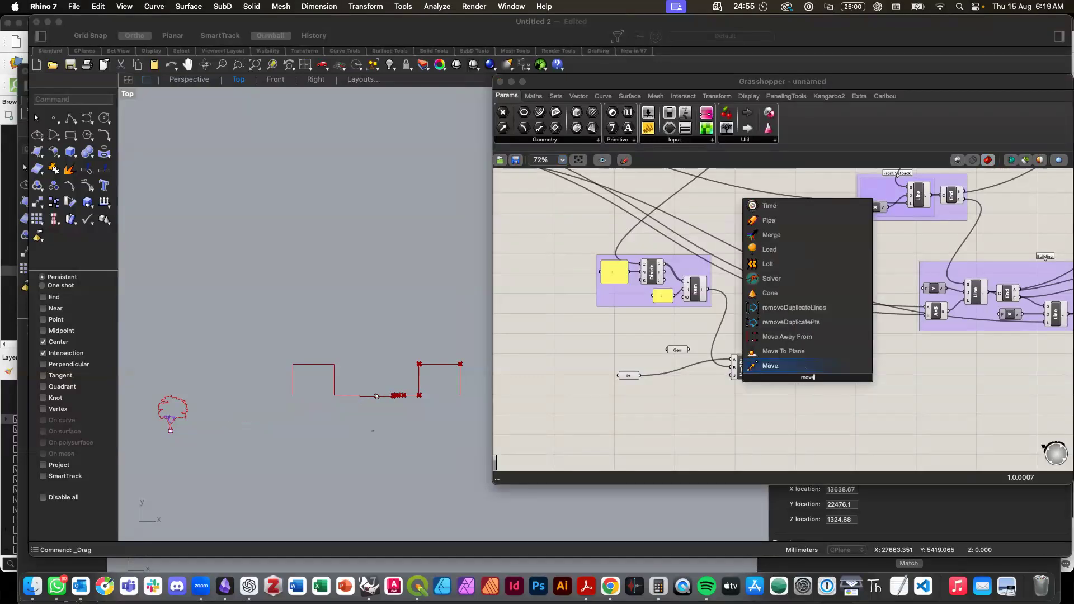
{"action": "left_click", "coordinate": [785, 365]}
{"action": "scroll", "coordinate": [811, 399], "scroll_direction": "up", "scroll_amount": 3}
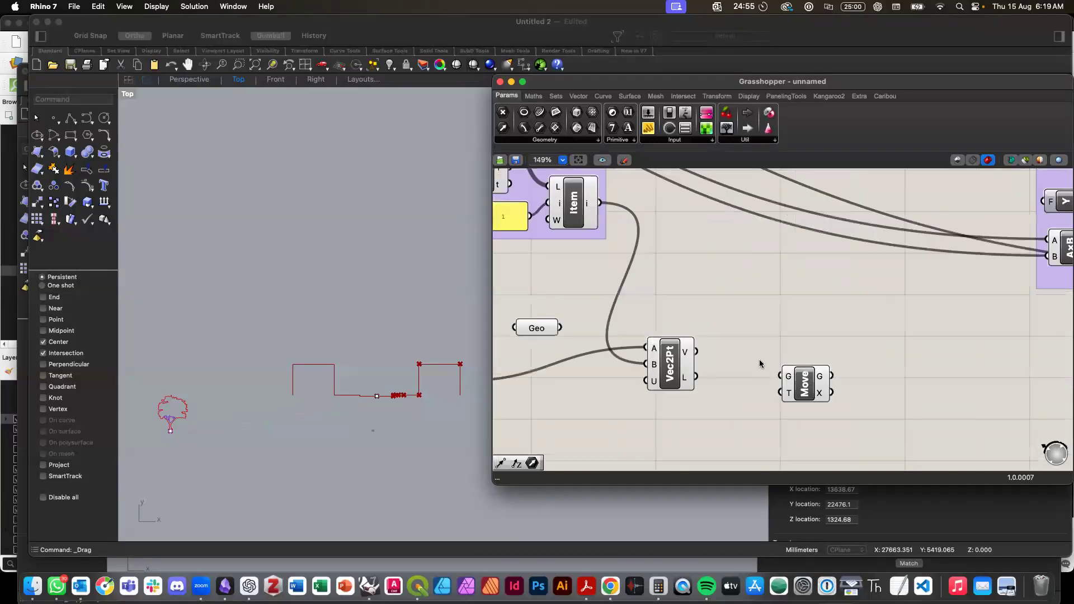
{"action": "left_click_drag", "start_coordinate": [811, 399], "coordinate": [815, 371]}
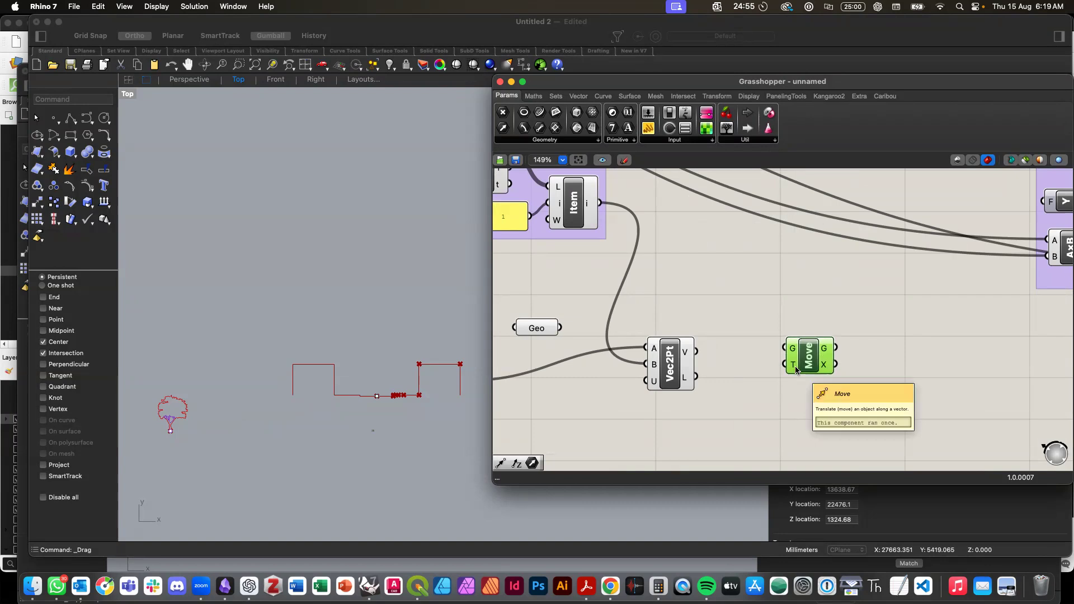
Step: Connect Vector 2Pt's V output to Move's T input and the Geometry parameter to its G input, checking the tree in the Top view
{"action": "left_click_drag", "start_coordinate": [697, 352], "coordinate": [784, 372]}
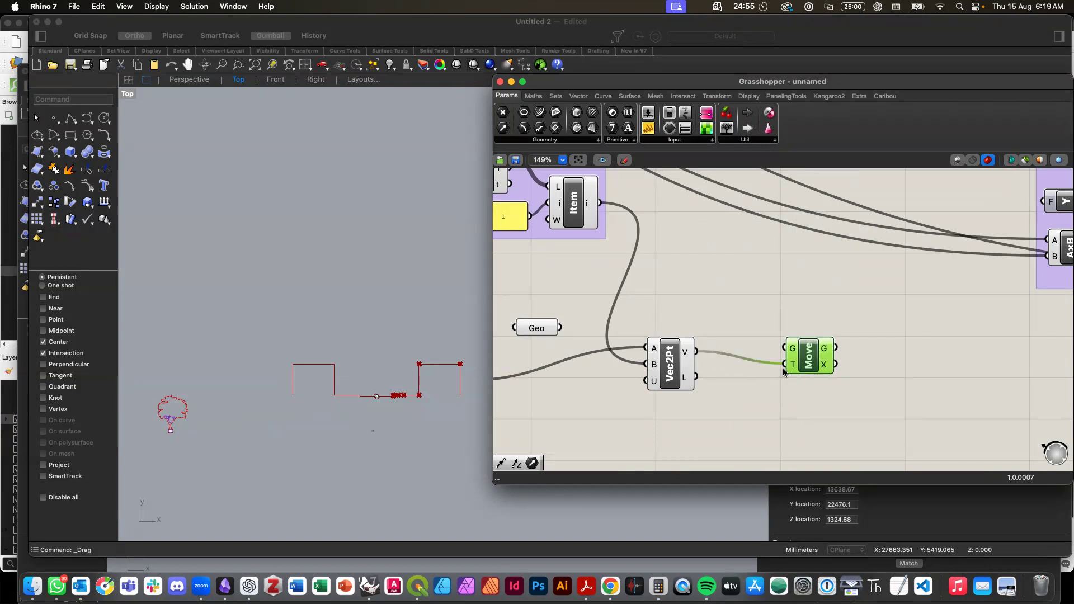
{"action": "left_click_drag", "start_coordinate": [737, 334], "coordinate": [777, 348]}
{"action": "left_click", "coordinate": [435, 420]}
{"action": "scroll", "coordinate": [435, 421], "scroll_direction": "up", "scroll_amount": 10}
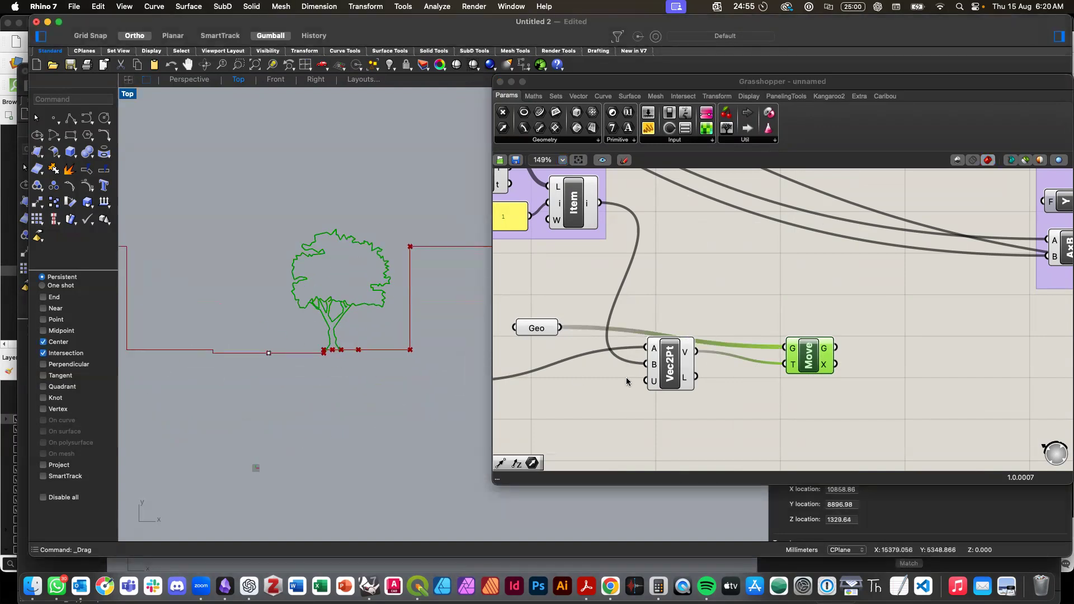
{"action": "left_click", "coordinate": [887, 365]}
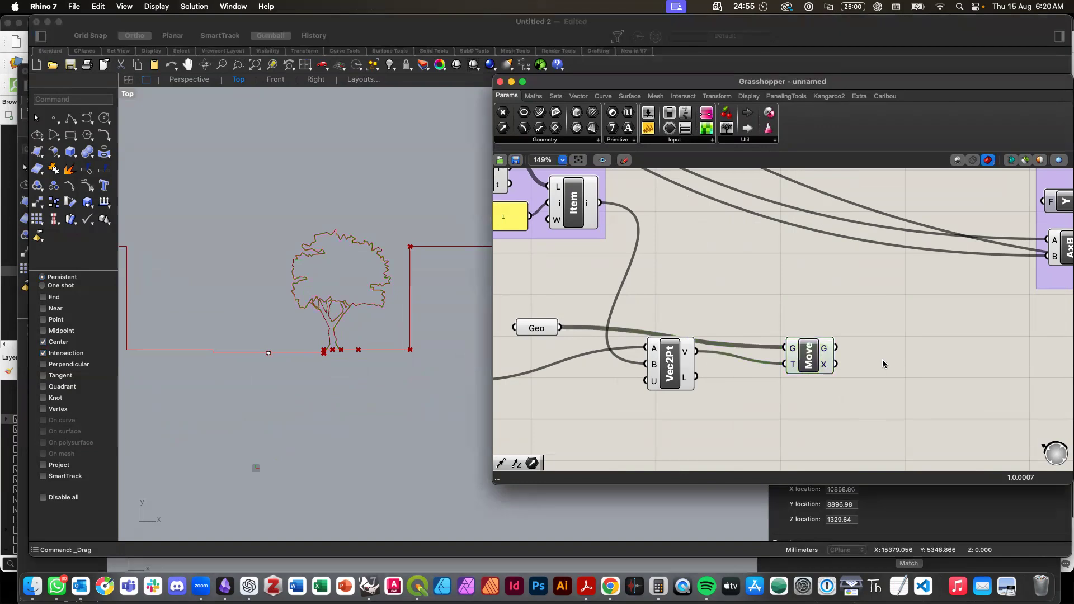
Step: Gather the Move, Vector 2Pt, Geometry and Point components into a compact cluster in the open space below the Building group
{"action": "scroll", "coordinate": [884, 364], "scroll_direction": "down", "scroll_amount": 5}
{"action": "scroll", "coordinate": [883, 364], "scroll_direction": "right", "scroll_amount": 5}
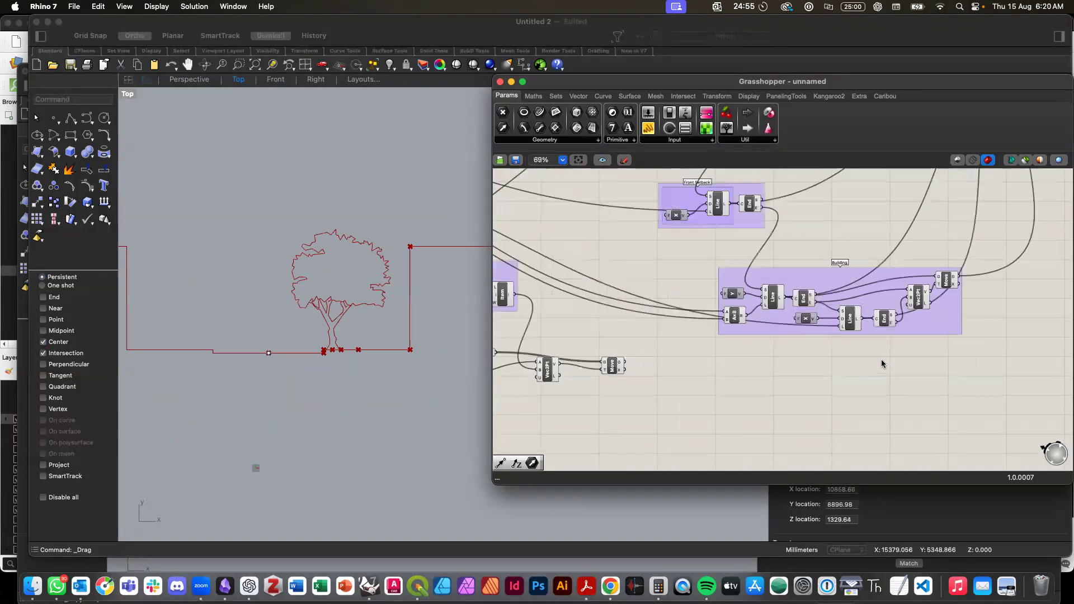
{"action": "scroll", "coordinate": [840, 362], "scroll_direction": "right", "scroll_amount": 2}
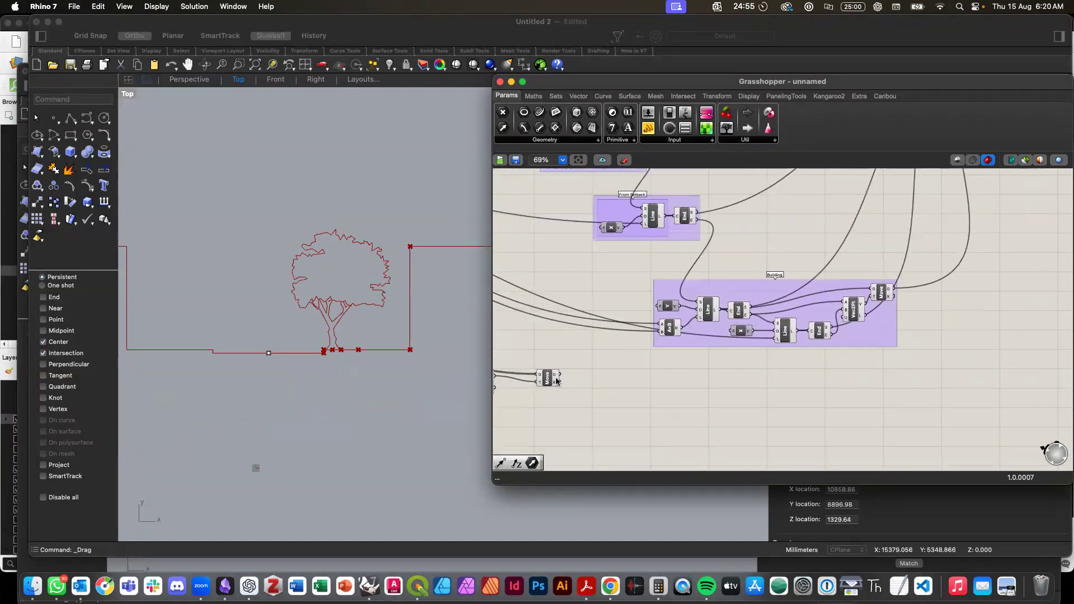
{"action": "left_click_drag", "start_coordinate": [550, 382], "coordinate": [538, 381]}
{"action": "scroll", "coordinate": [537, 380], "scroll_direction": "left", "scroll_amount": 5}
{"action": "left_click_drag", "start_coordinate": [659, 380], "coordinate": [720, 404]}
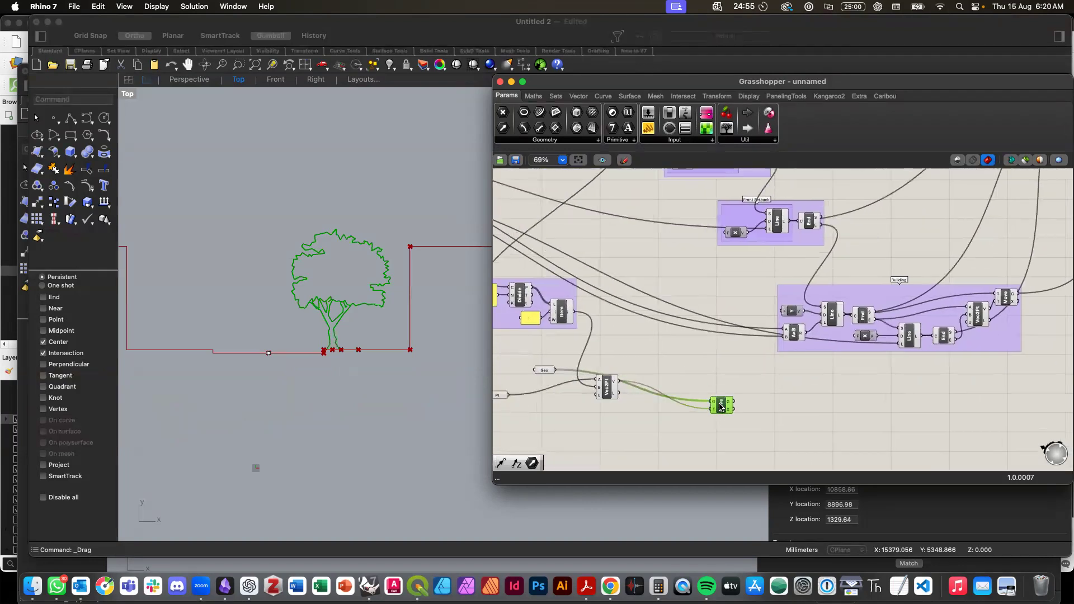
{"action": "left_click_drag", "start_coordinate": [603, 398], "coordinate": [686, 438]}
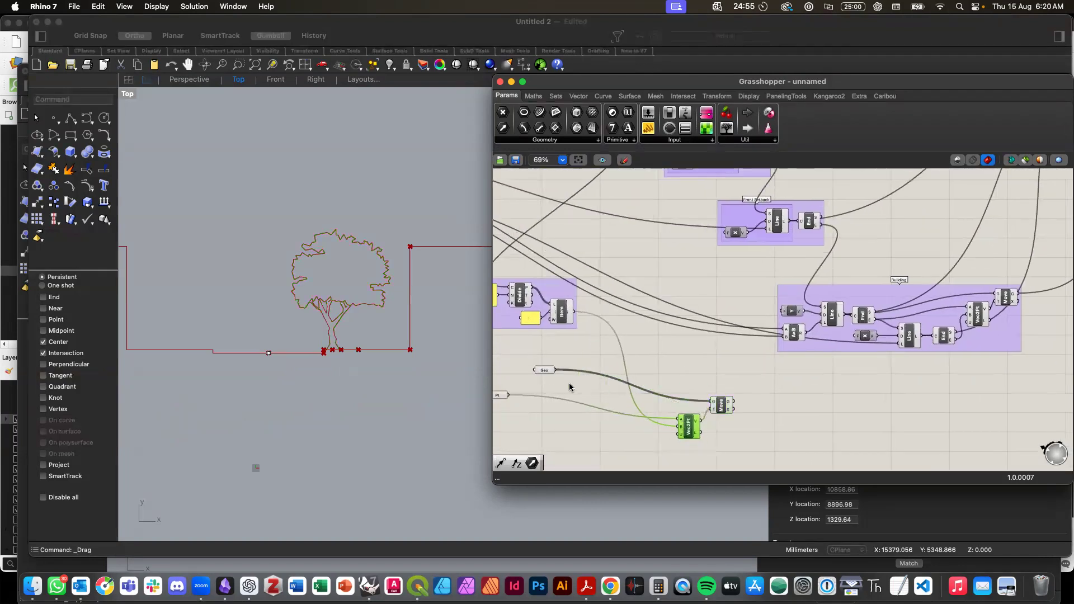
{"action": "left_click_drag", "start_coordinate": [548, 372], "coordinate": [698, 404]}
{"action": "scroll", "coordinate": [537, 392], "scroll_direction": "left", "scroll_amount": 5}
{"action": "scroll", "coordinate": [536, 391], "scroll_direction": "down", "scroll_amount": 2}
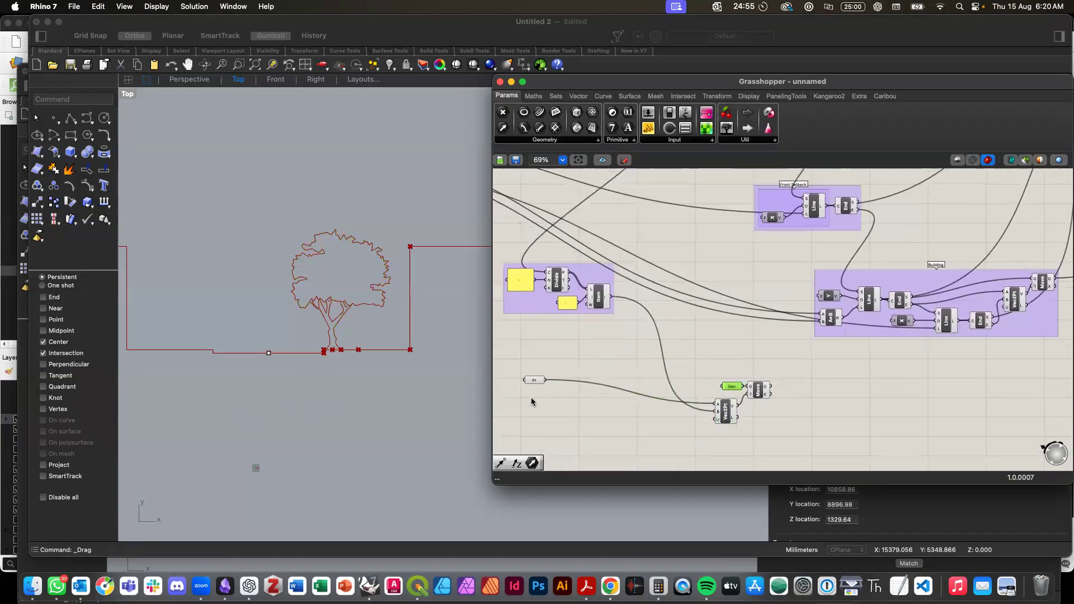
{"action": "left_click_drag", "start_coordinate": [538, 380], "coordinate": [681, 415]}
Step: Group the Point, Geometry, Vector 2Pt and Move components and name the group "Tree"
{"action": "left_click_drag", "start_coordinate": [618, 350], "coordinate": [822, 451]}
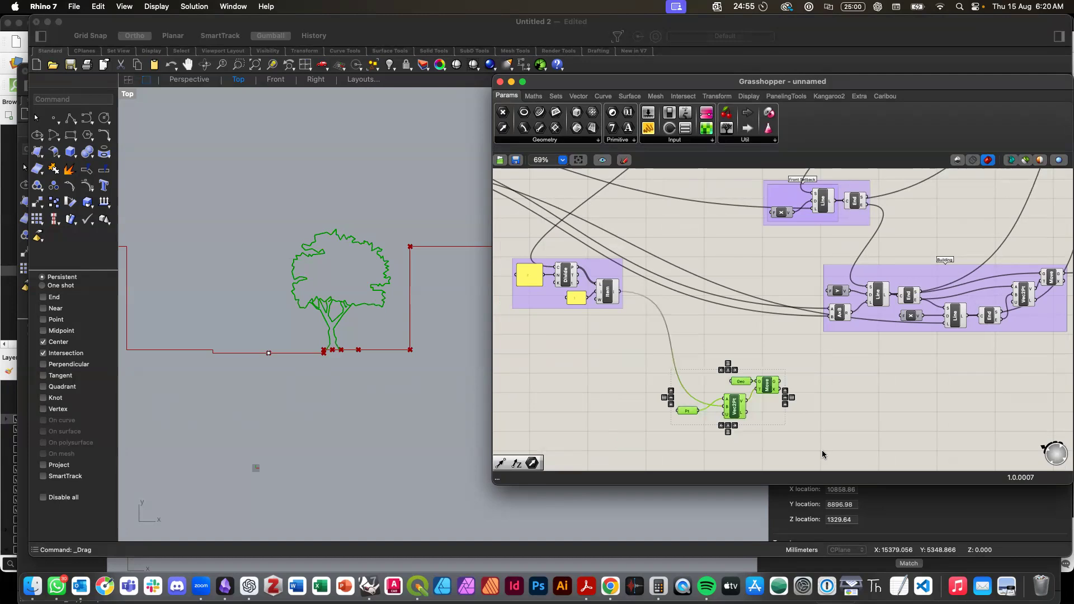
{"action": "key", "text": "ctrl+g"}
{"action": "right_click", "coordinate": [708, 387]}
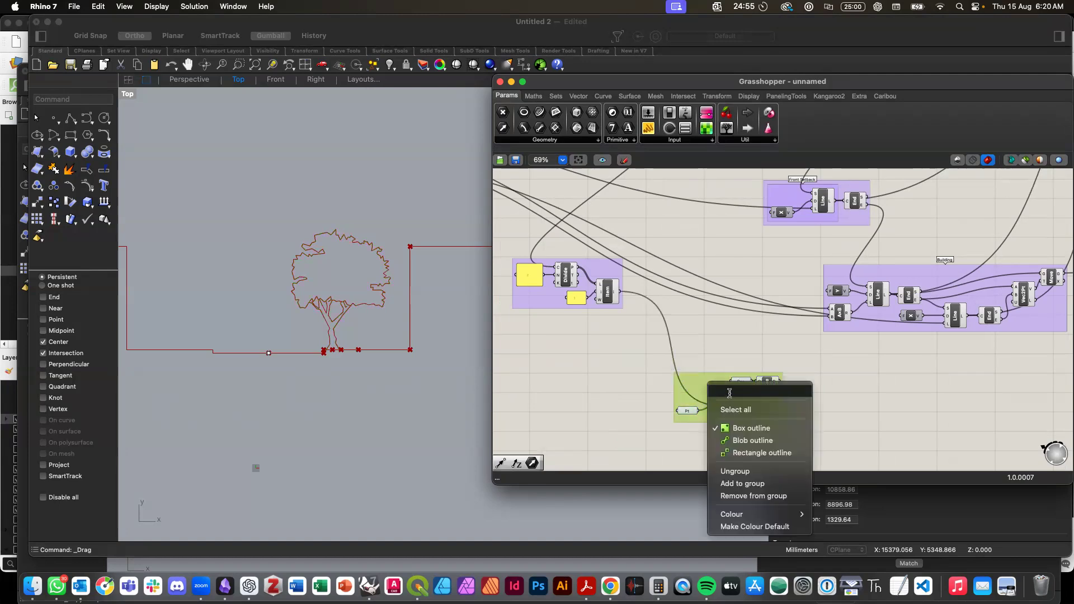
{"action": "type", "text": "Tree"}
{"action": "key", "text": "Return"}
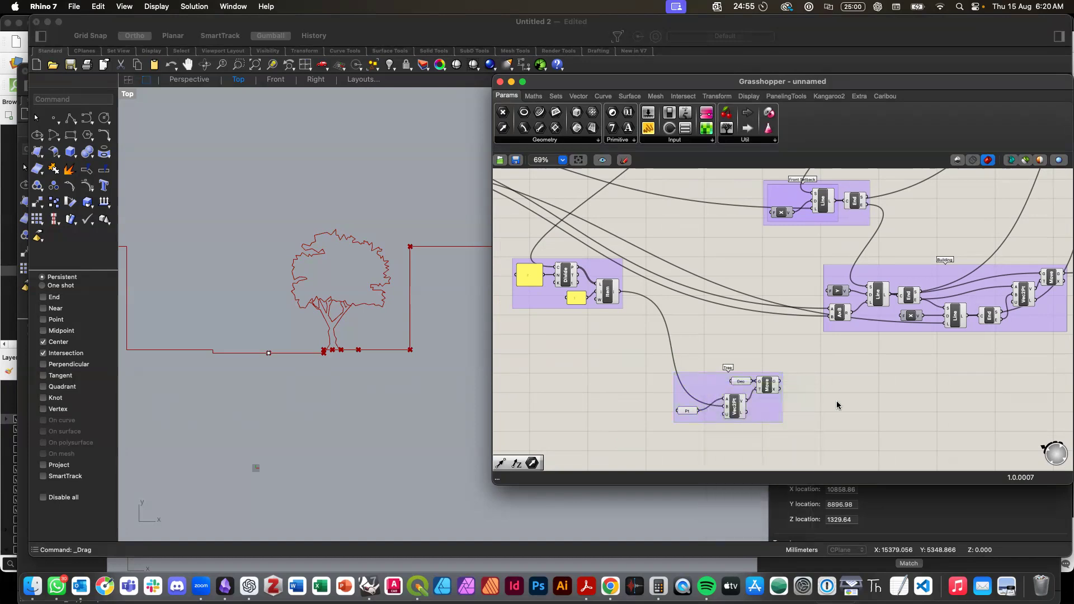
Step: Move the unnamed group with the Divide and List Item components down beside the Tree group
{"action": "scroll", "coordinate": [837, 405], "scroll_direction": "down", "scroll_amount": 2}
{"action": "scroll", "coordinate": [628, 302], "scroll_direction": "up", "scroll_amount": 5}
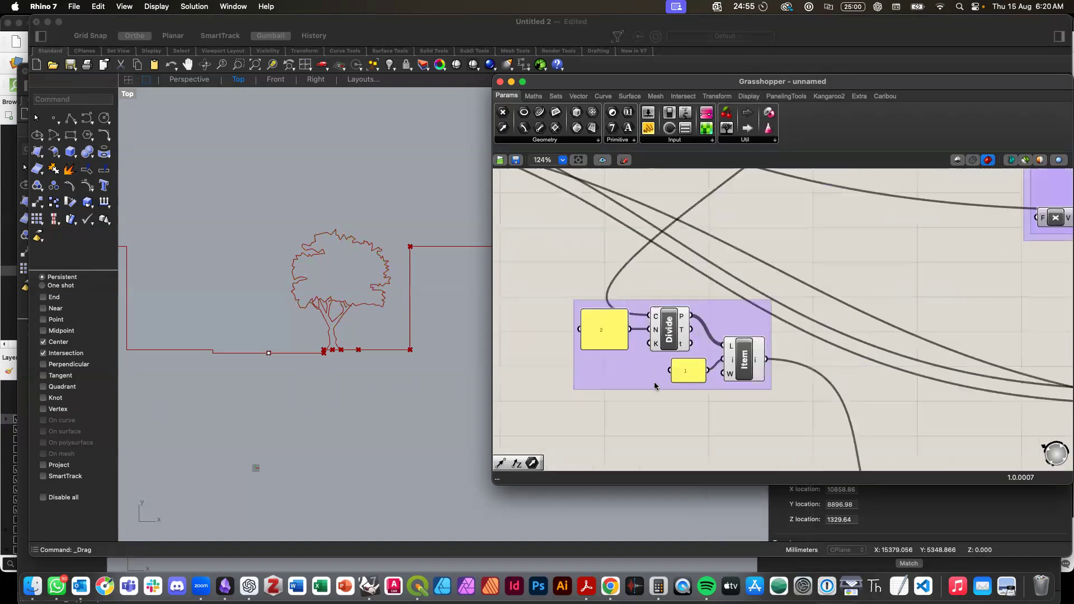
{"action": "scroll", "coordinate": [709, 400], "scroll_direction": "down", "scroll_amount": 3}
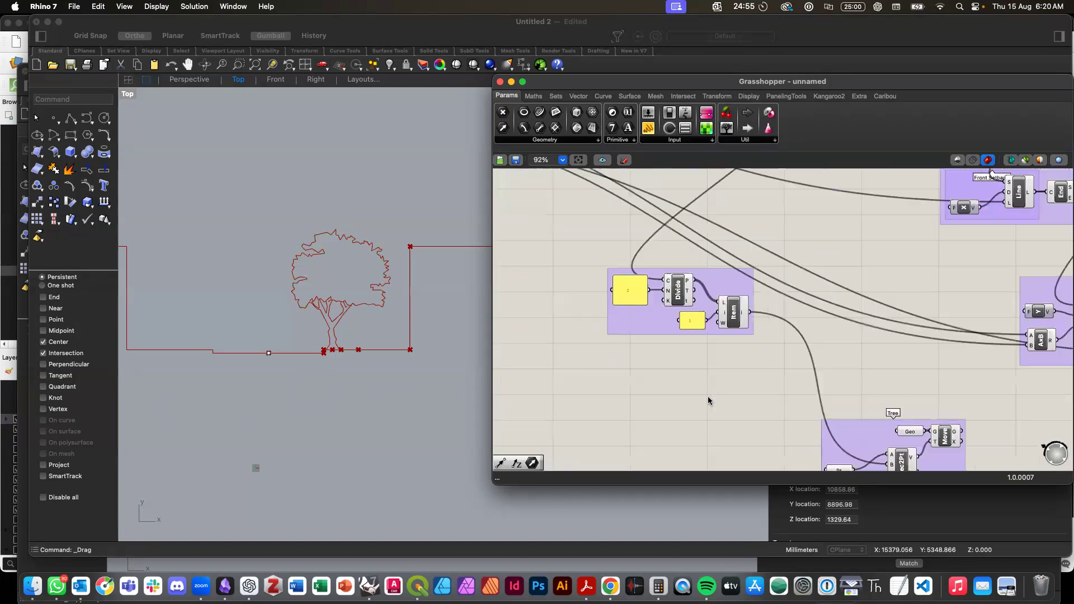
{"action": "left_click_drag", "start_coordinate": [656, 313], "coordinate": [699, 436]}
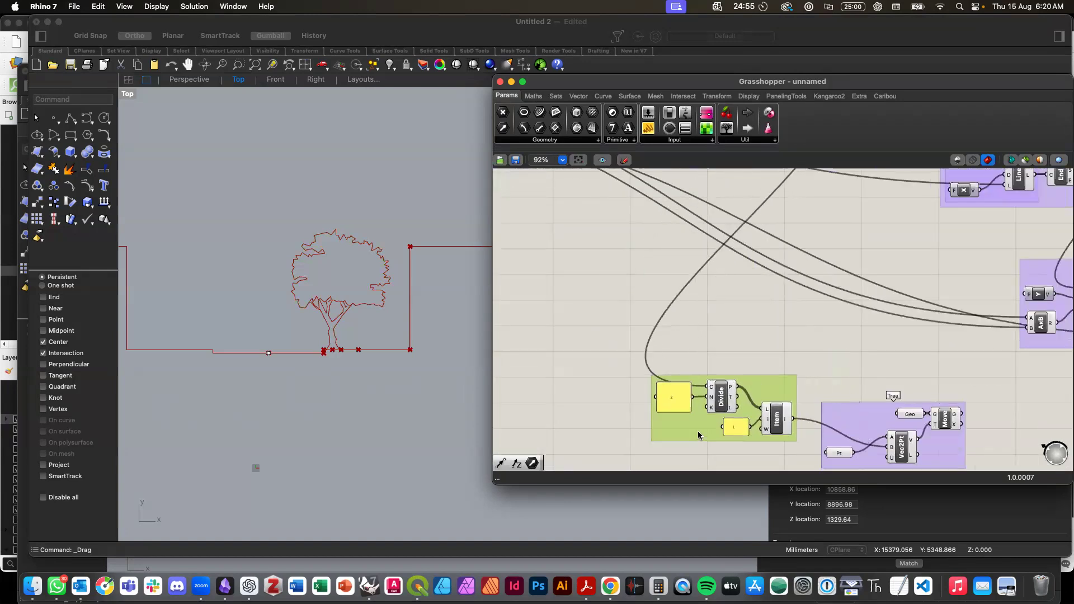
{"action": "scroll", "coordinate": [700, 442], "scroll_direction": "down", "scroll_amount": 2}
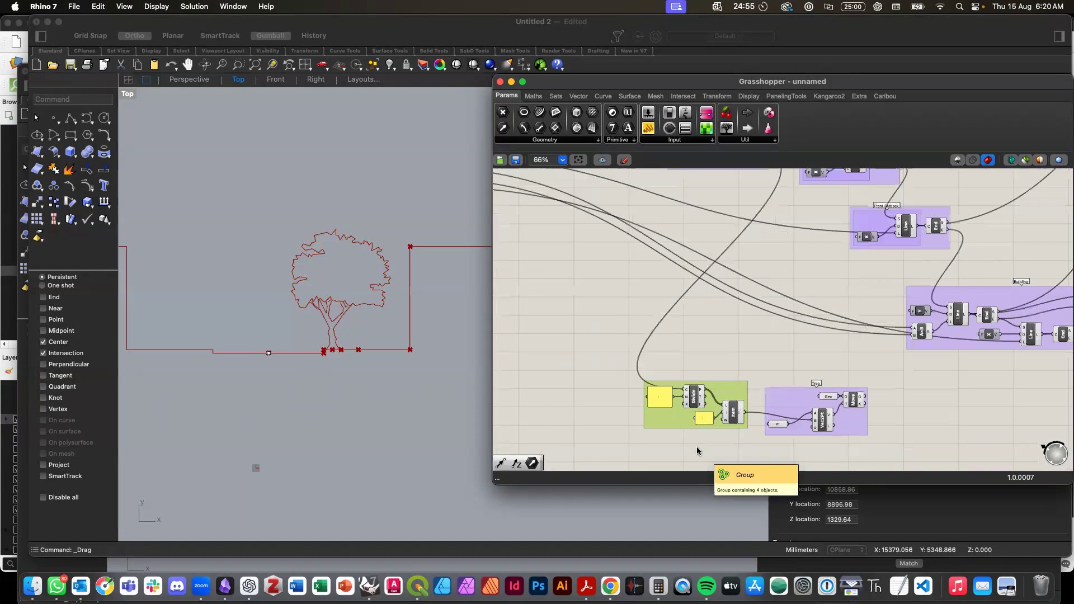
Step: Name the Divide and List Item group "Midpoint of Nature Strip" and align it closer to the Tree group
{"action": "right_click", "coordinate": [706, 358]}
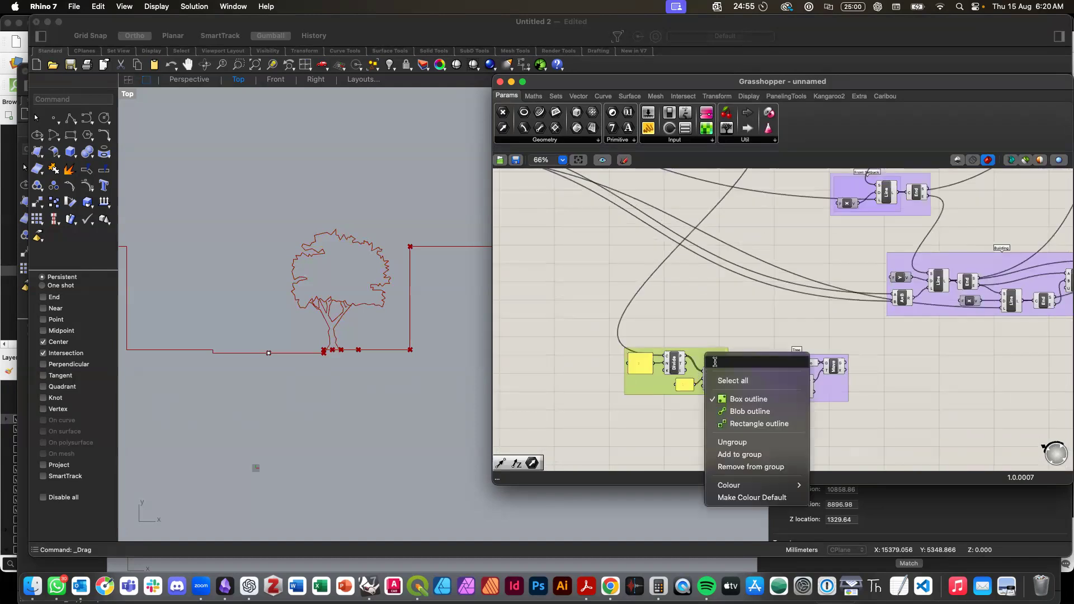
{"action": "type", "text": "Midpoint of Nature Strip"}
{"action": "key", "text": "Return"}
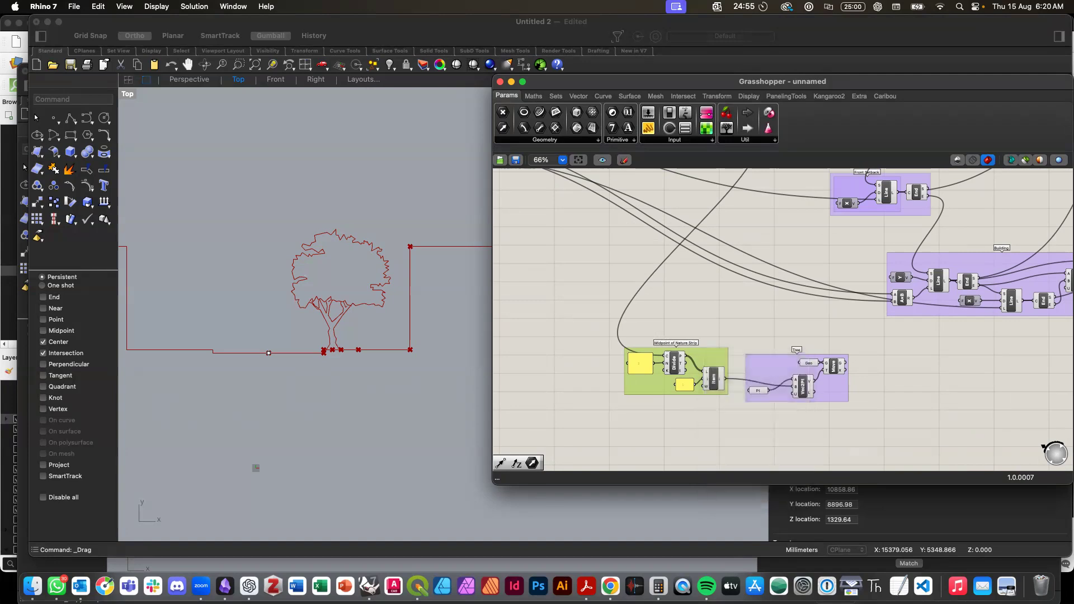
{"action": "left_click_drag", "start_coordinate": [709, 364], "coordinate": [721, 371]}
{"action": "left_click_drag", "start_coordinate": [606, 326], "coordinate": [861, 412]}
{"action": "left_click", "coordinate": [861, 412]}
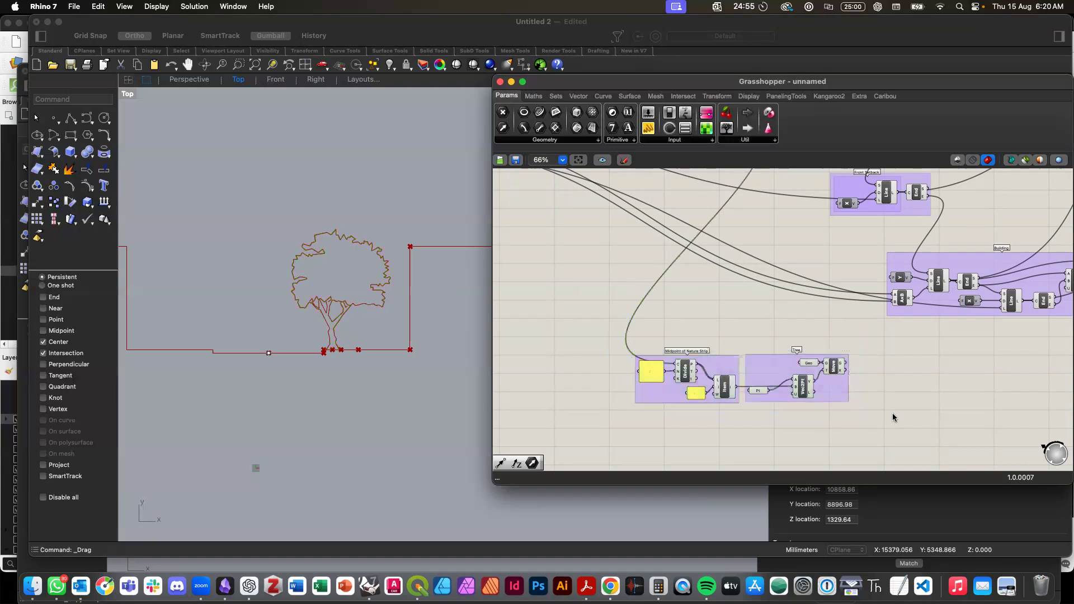
Step: Duplicate the YZ Plane and Mirror components from the Merge group, placing the copies below it with their input wires kept
{"action": "scroll", "coordinate": [892, 413], "scroll_direction": "down", "scroll_amount": 2}
{"action": "scroll", "coordinate": [892, 413], "scroll_direction": "right", "scroll_amount": 5}
{"action": "scroll", "coordinate": [694, 348], "scroll_direction": "up", "scroll_amount": 3}
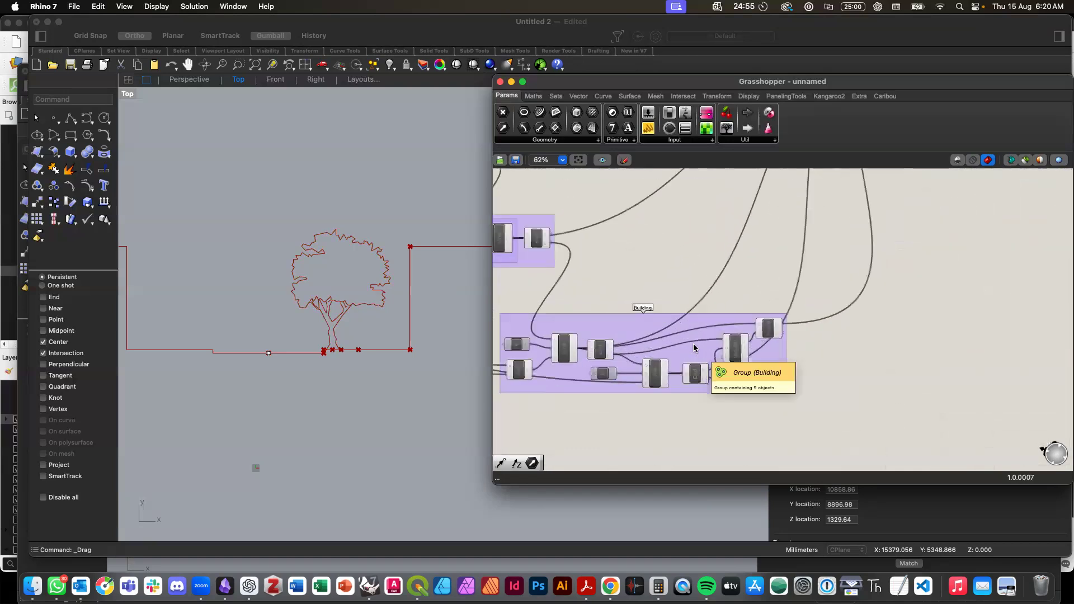
{"action": "scroll", "coordinate": [723, 388], "scroll_direction": "down", "scroll_amount": 1}
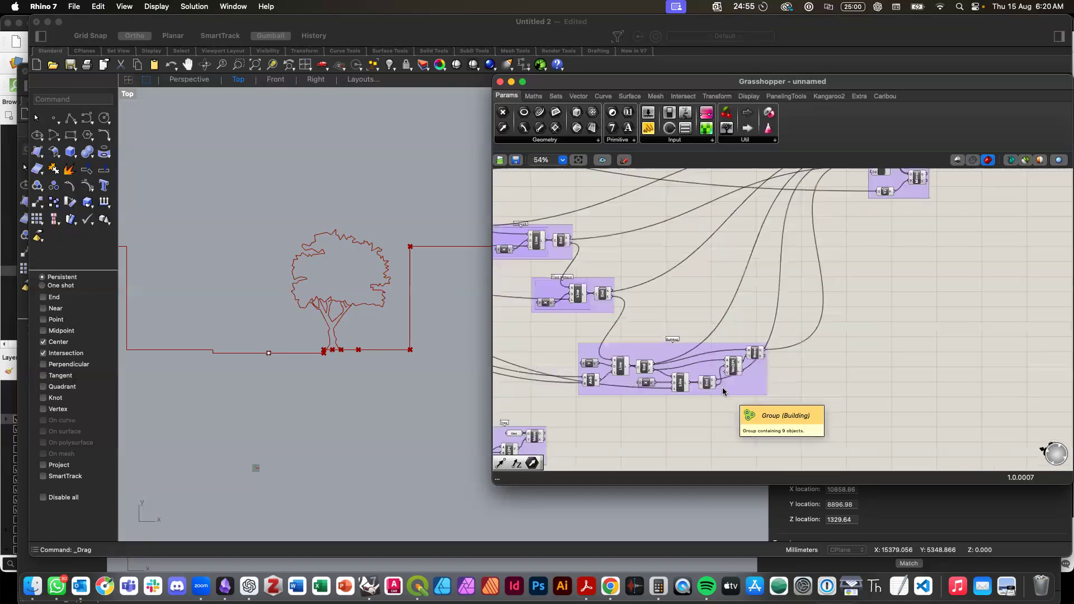
{"action": "scroll", "coordinate": [723, 388], "scroll_direction": "down", "scroll_amount": 4}
{"action": "scroll", "coordinate": [794, 257], "scroll_direction": "up", "scroll_amount": 5}
{"action": "scroll", "coordinate": [804, 307], "scroll_direction": "down", "scroll_amount": 1}
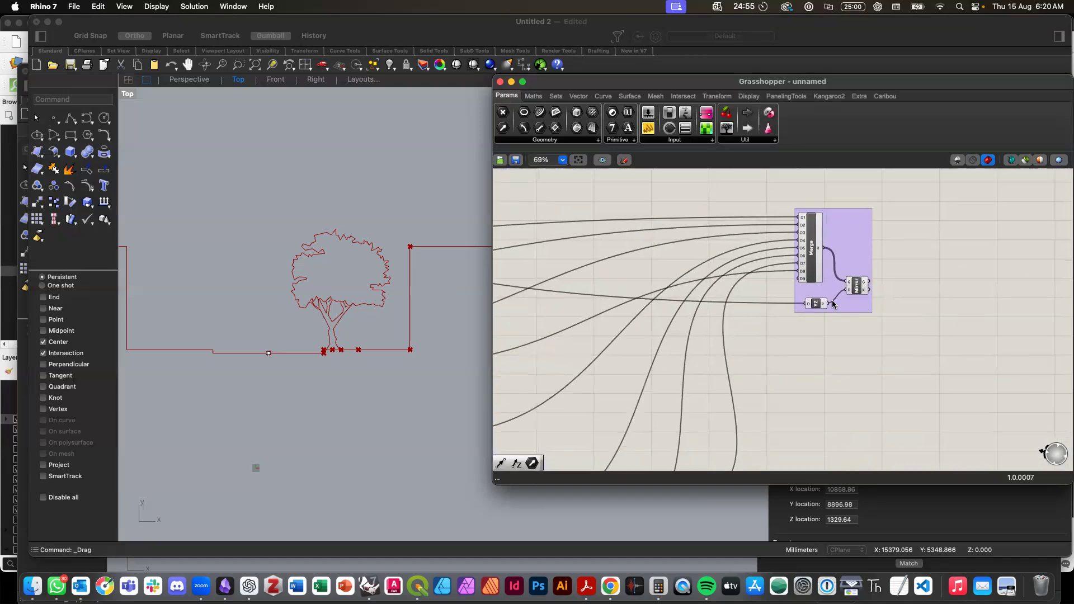
{"action": "left_click", "coordinate": [818, 305]}
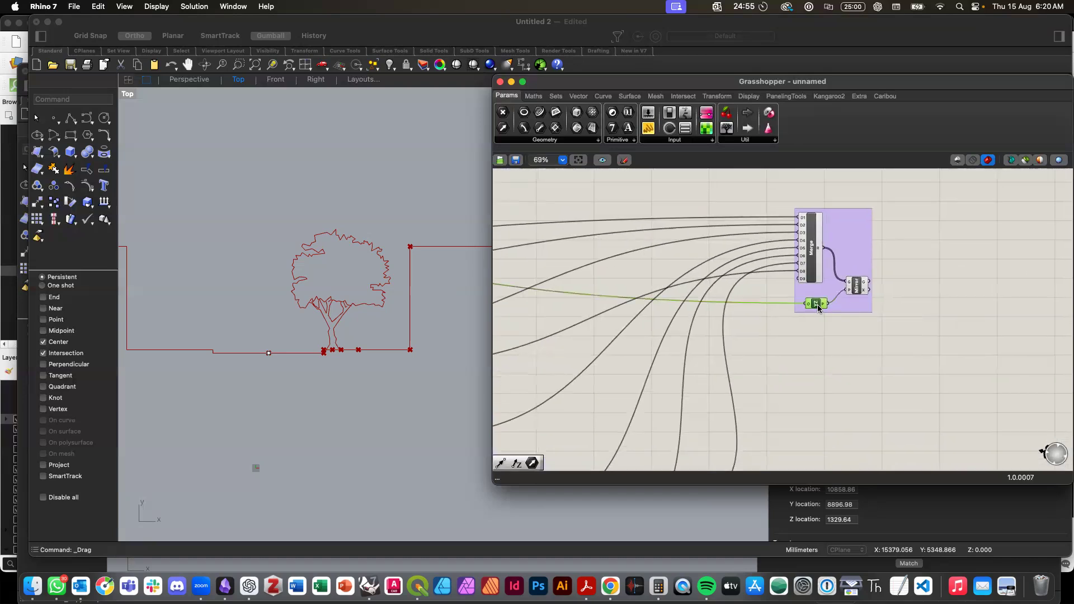
{"action": "left_click", "coordinate": [859, 288], "text": "shift"}
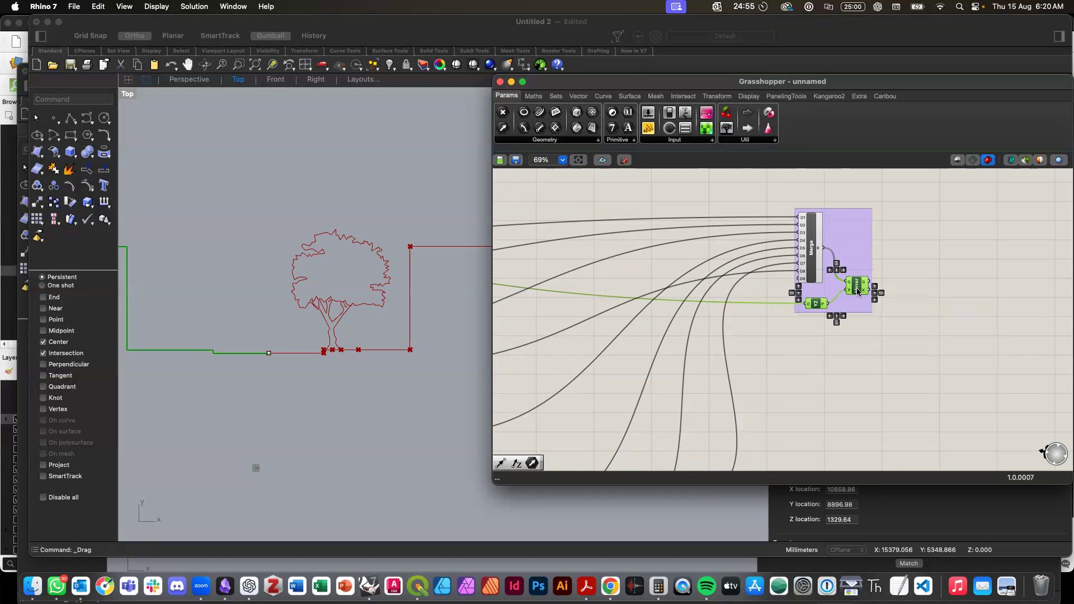
{"action": "left_click_drag", "start_coordinate": [859, 291], "coordinate": [853, 411], "text": "alt"}
Step: Move the copied YZ Plane and Mirror components below the Building group, on the output side of the Tree group
{"action": "scroll", "coordinate": [854, 430], "scroll_direction": "down", "scroll_amount": 10}
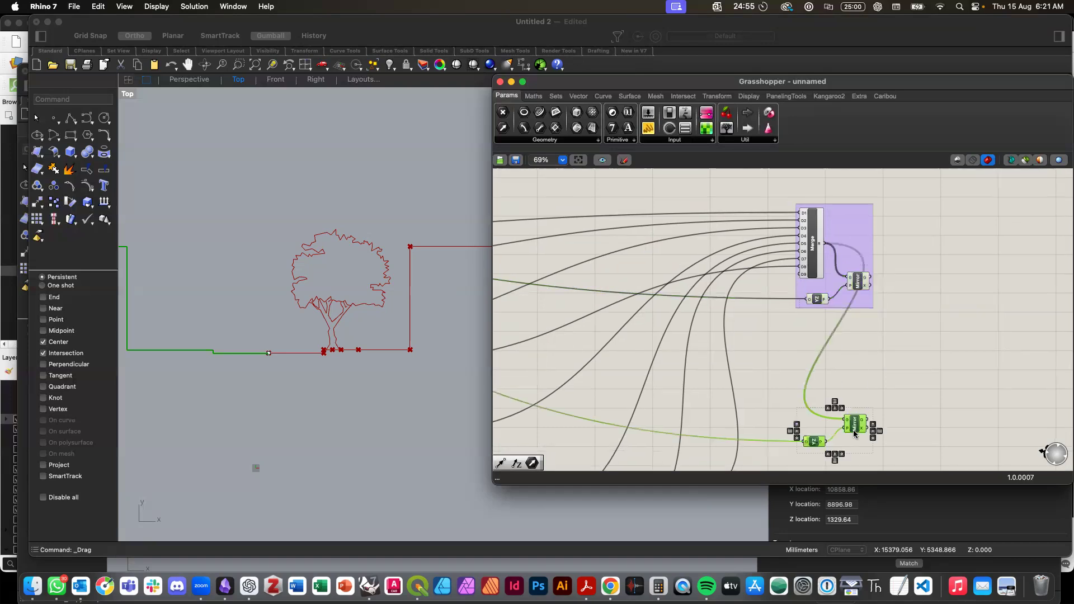
{"action": "scroll", "coordinate": [844, 435], "scroll_direction": "down", "scroll_amount": 8}
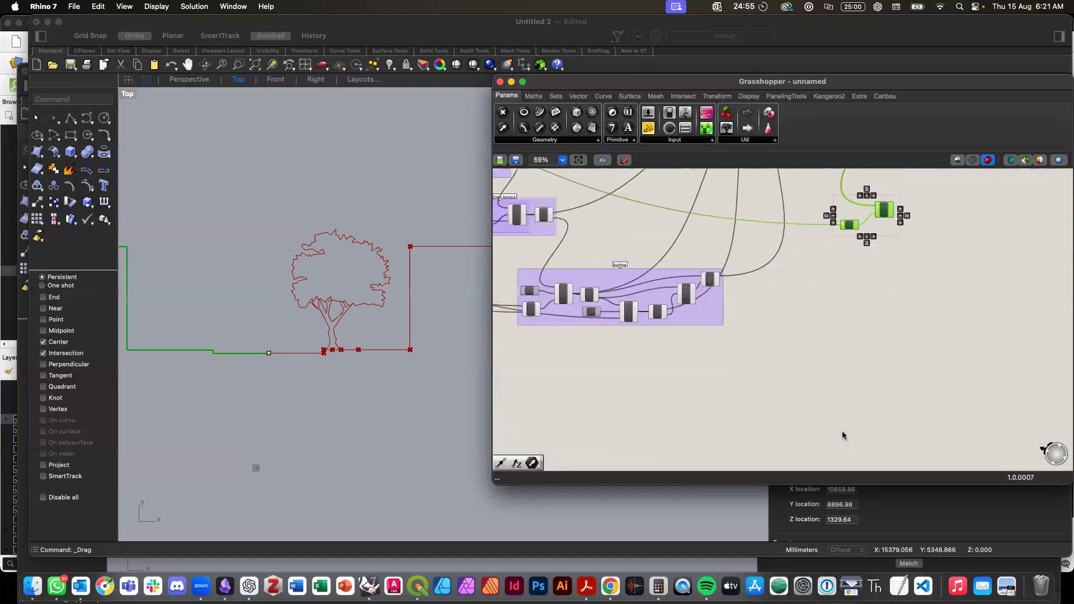
{"action": "left_click_drag", "start_coordinate": [884, 195], "coordinate": [709, 395]}
{"action": "scroll", "coordinate": [703, 399], "scroll_direction": "up", "scroll_amount": 5}
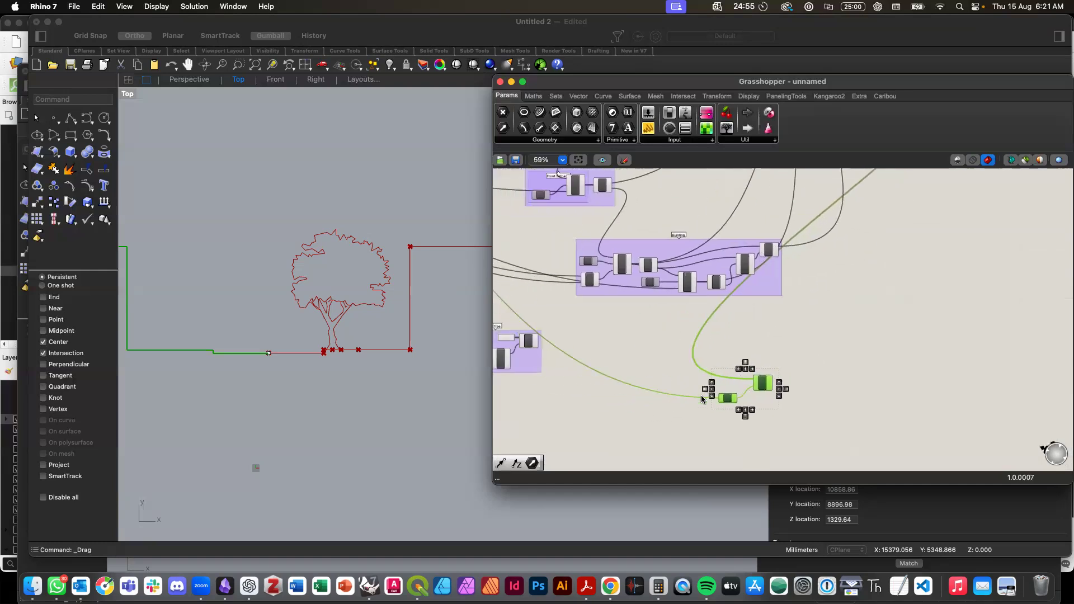
{"action": "scroll", "coordinate": [703, 400], "scroll_direction": "left", "scroll_amount": 6}
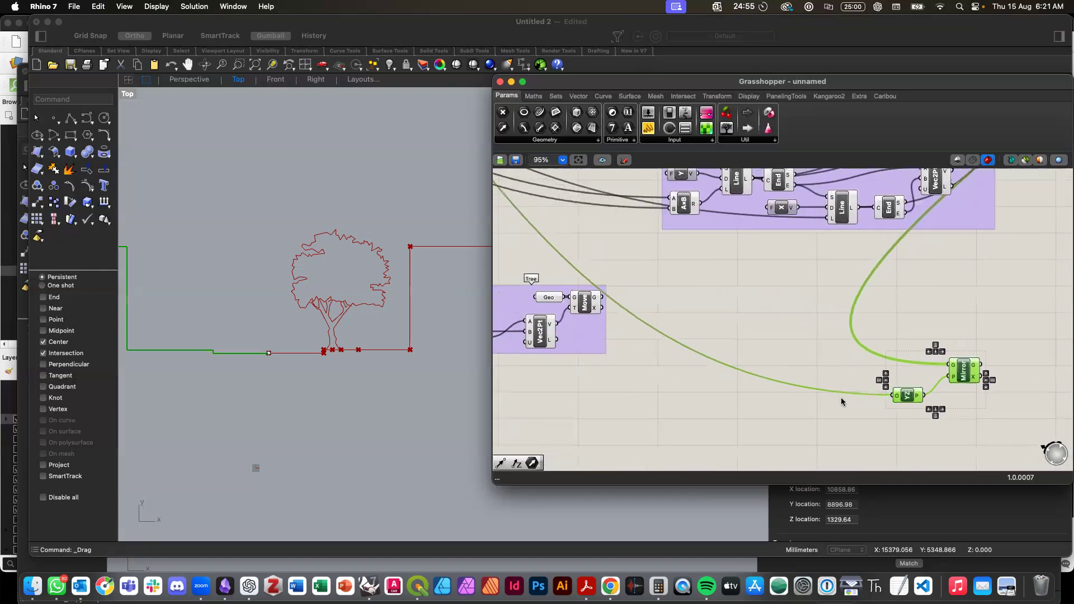
Step: Connect the geometry output of the Tree group's Move component to the Merge component's D9 input
{"action": "left_click", "coordinate": [660, 308]}
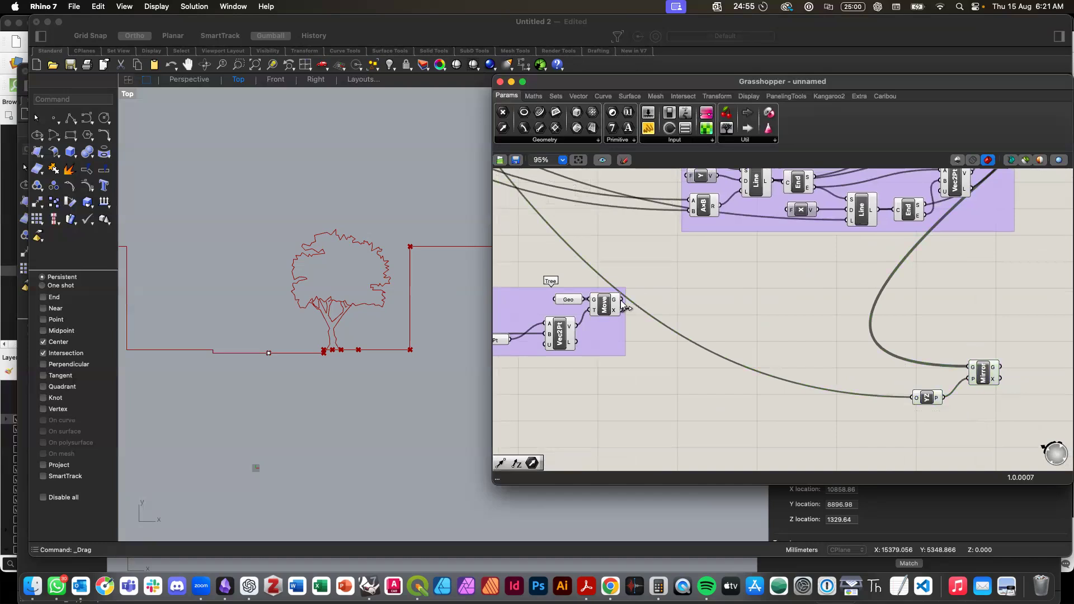
{"action": "left_click_drag", "start_coordinate": [767, 302], "coordinate": [806, 339]}
{"action": "scroll", "coordinate": [890, 353], "scroll_direction": "down", "scroll_amount": 6}
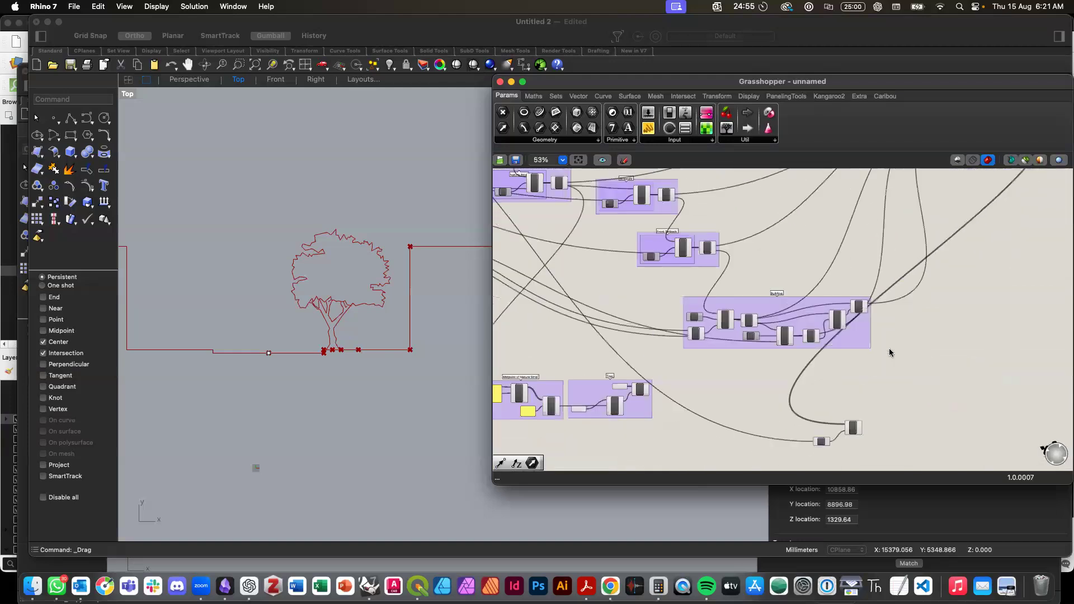
{"action": "scroll", "coordinate": [671, 380], "scroll_direction": "up", "scroll_amount": 1}
{"action": "scroll", "coordinate": [670, 381], "scroll_direction": "up", "scroll_amount": 6}
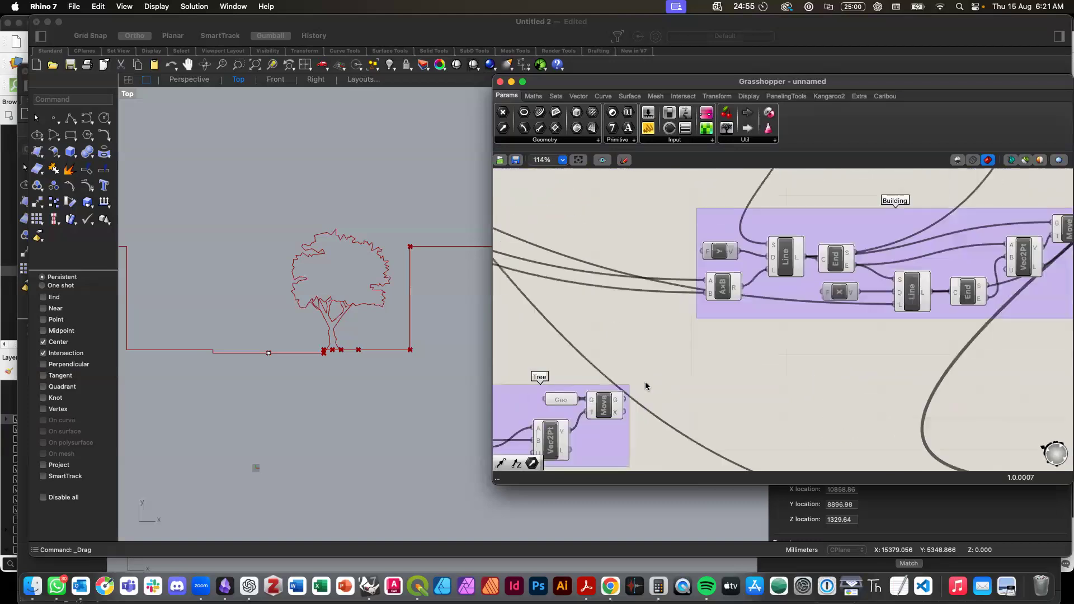
{"action": "left_click_drag", "start_coordinate": [623, 402], "coordinate": [1009, 364]}
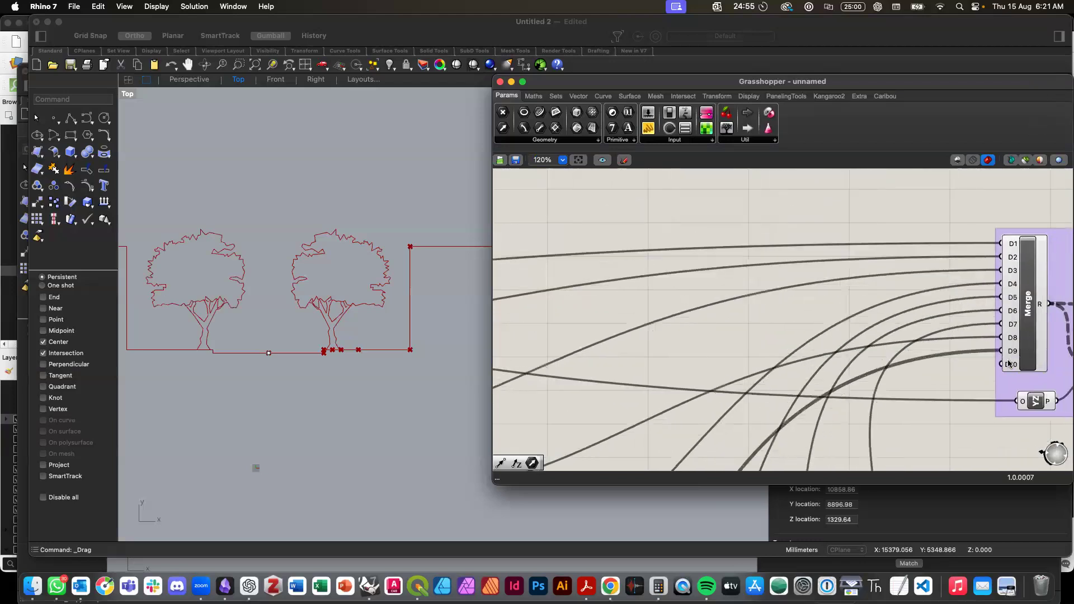
{"action": "left_click", "coordinate": [381, 390]}
{"action": "scroll", "coordinate": [381, 391], "scroll_direction": "down", "scroll_amount": 5}
{"action": "scroll", "coordinate": [381, 391], "scroll_direction": "down", "scroll_amount": 5}
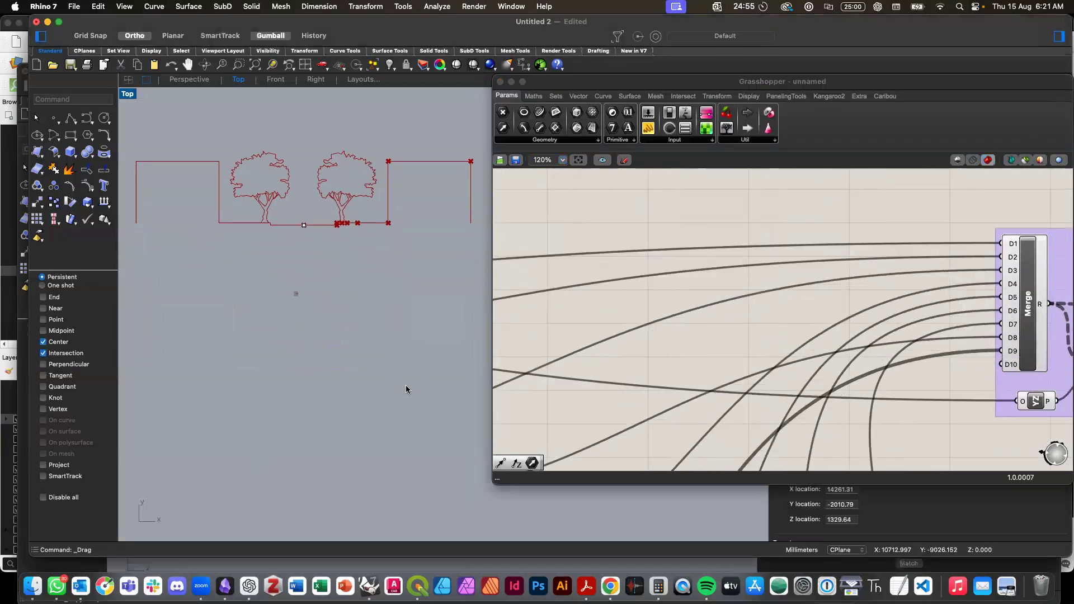
Step: Delete the copied YZ Plane and Mirror components below the Building group
{"action": "left_click", "coordinate": [922, 418]}
{"action": "scroll", "coordinate": [922, 419], "scroll_direction": "down", "scroll_amount": 5}
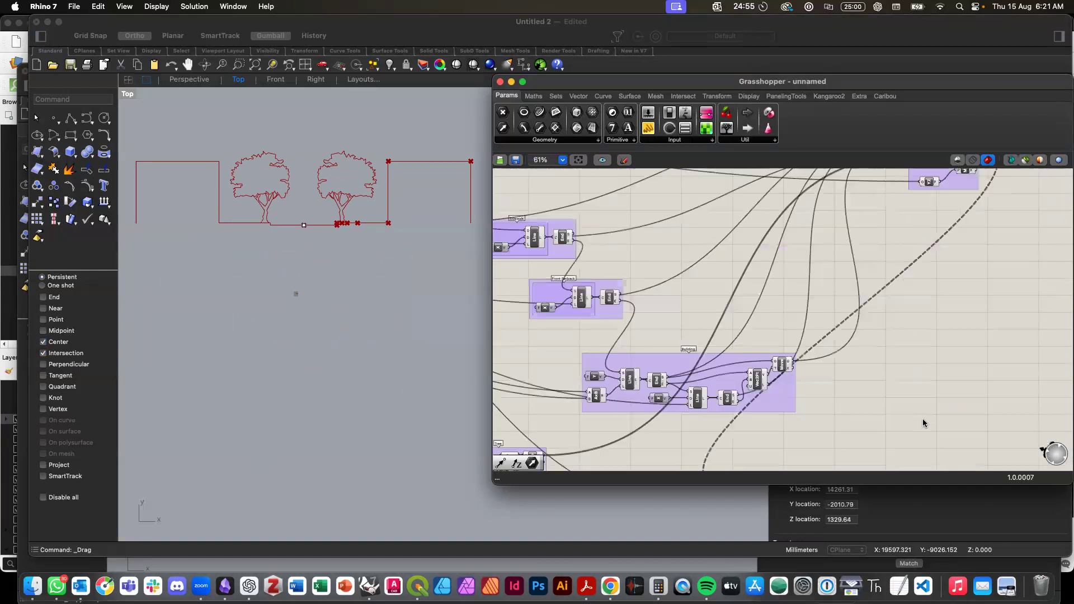
{"action": "right_click_drag", "start_coordinate": [924, 423], "coordinate": [908, 356]}
{"action": "left_click_drag", "start_coordinate": [817, 242], "coordinate": [714, 323]}
{"action": "key", "text": "Delete"}
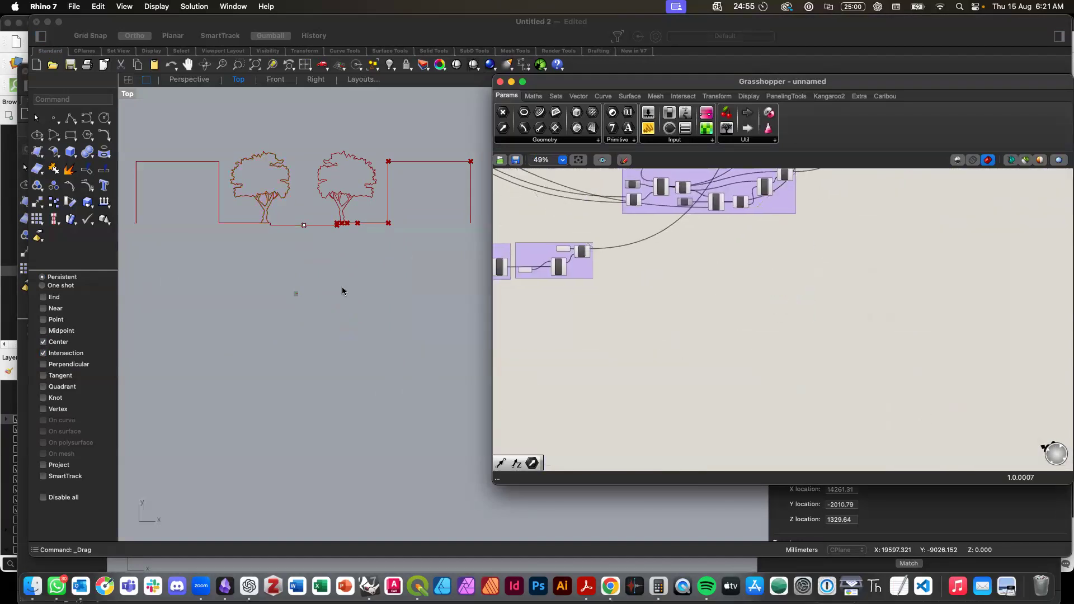
Step: Examine the section points around the tree's base and the Midpoint of Nature Strip and Tree groups
{"action": "scroll", "coordinate": [343, 291], "scroll_direction": "up", "scroll_amount": 3}
{"action": "left_click", "coordinate": [420, 270]}
{"action": "scroll", "coordinate": [421, 271], "scroll_direction": "up", "scroll_amount": 5}
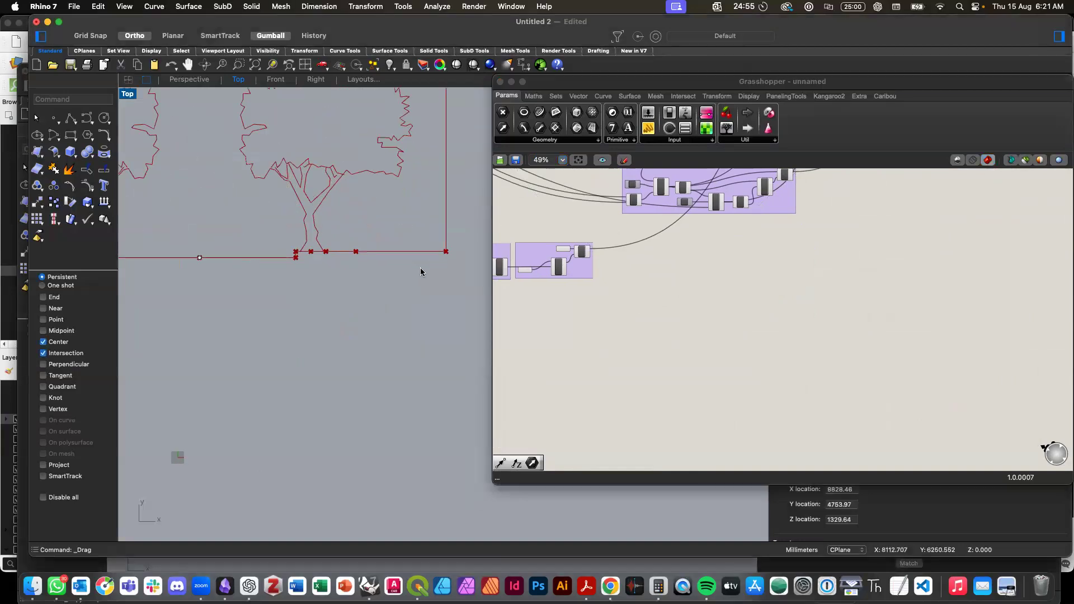
{"action": "scroll", "coordinate": [361, 250], "scroll_direction": "up", "scroll_amount": 3}
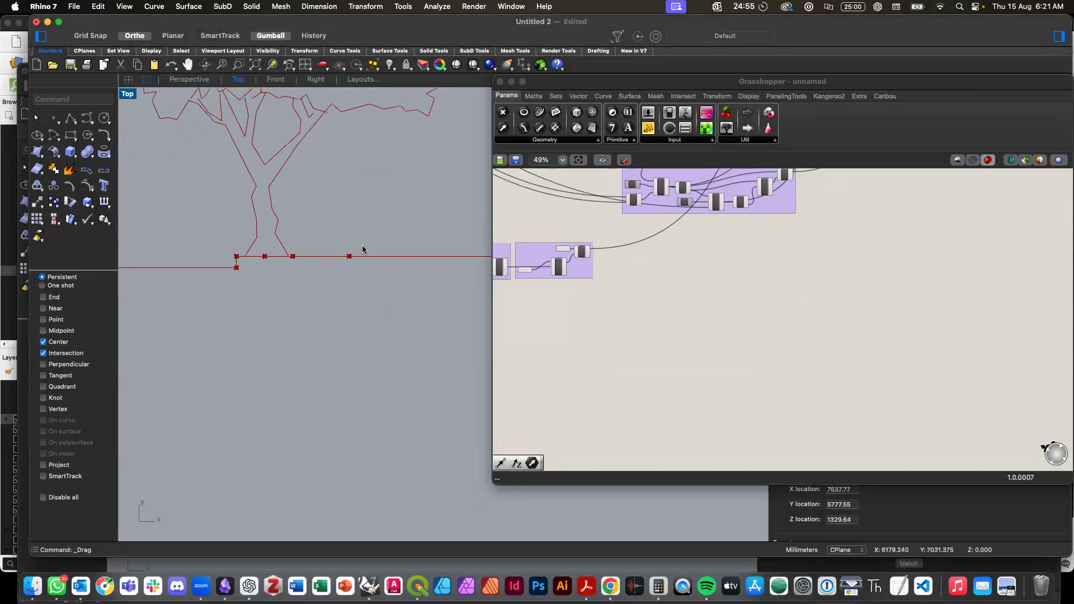
{"action": "left_click", "coordinate": [579, 345]}
{"action": "scroll", "coordinate": [579, 345], "scroll_direction": "down", "scroll_amount": 5}
{"action": "scroll", "coordinate": [579, 346], "scroll_direction": "up", "scroll_amount": 5}
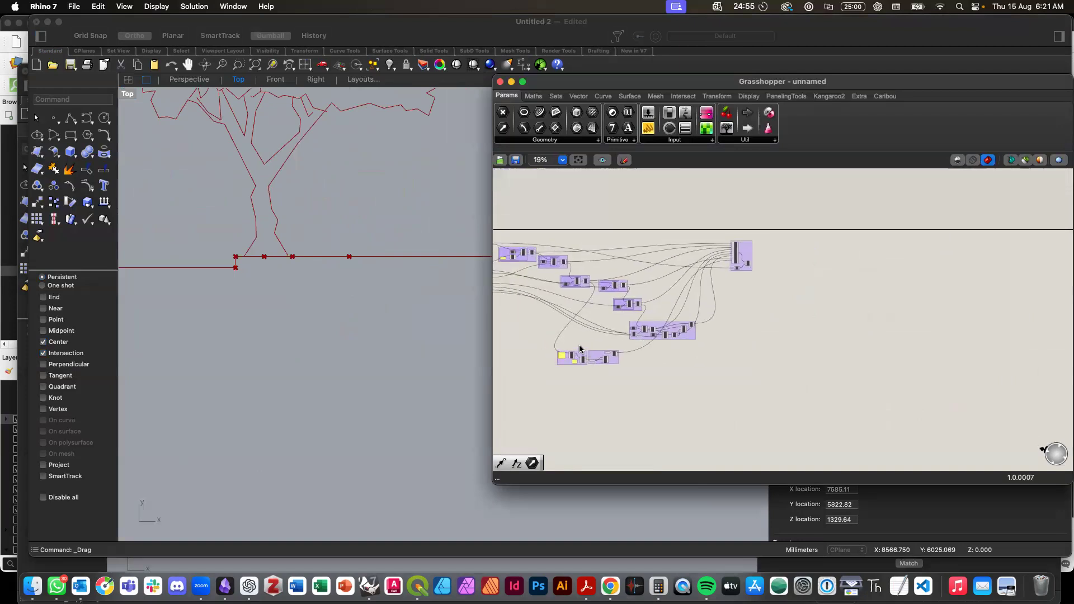
{"action": "scroll", "coordinate": [580, 349], "scroll_direction": "up", "scroll_amount": 3}
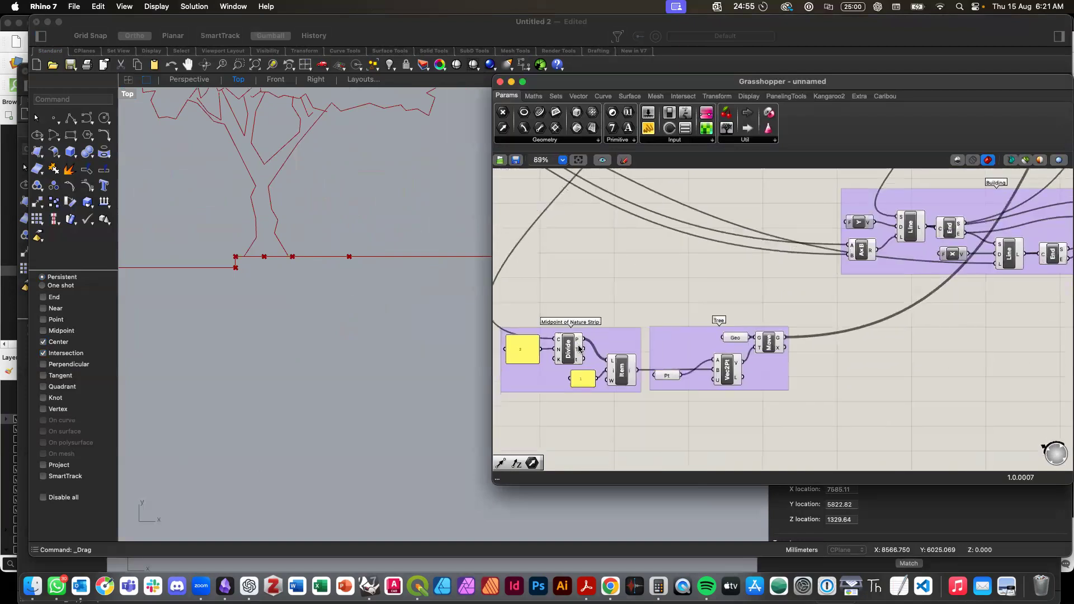
Step: Duplicate the Midpoint of Nature Strip and Tree groups together and place the copies below the originals
{"action": "scroll", "coordinate": [580, 349], "scroll_direction": "down", "scroll_amount": 3}
{"action": "scroll", "coordinate": [784, 368], "scroll_direction": "down", "scroll_amount": 6}
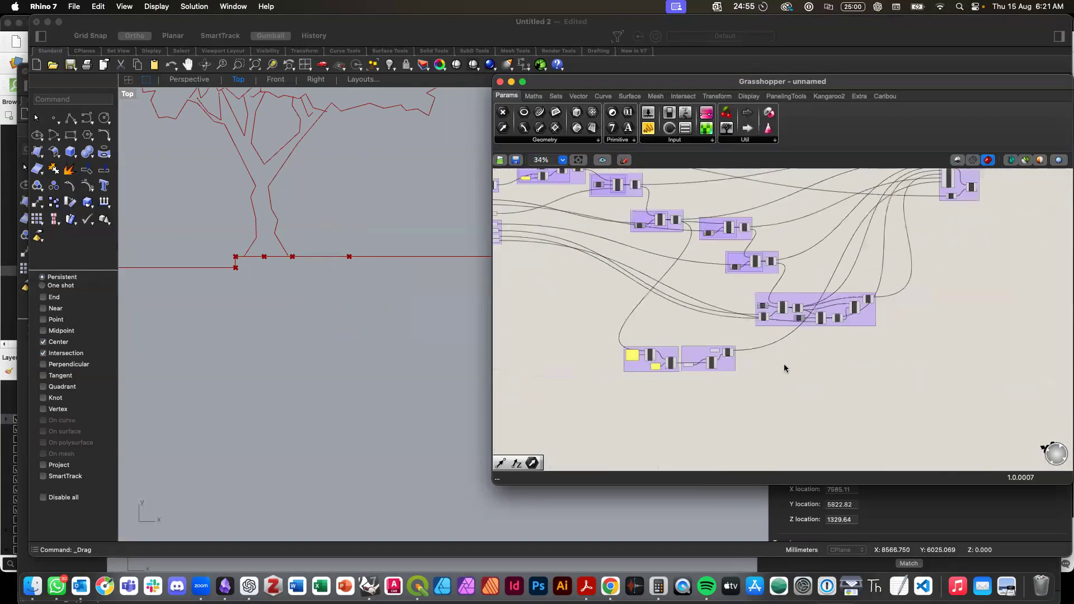
{"action": "scroll", "coordinate": [770, 359], "scroll_direction": "up", "scroll_amount": 4}
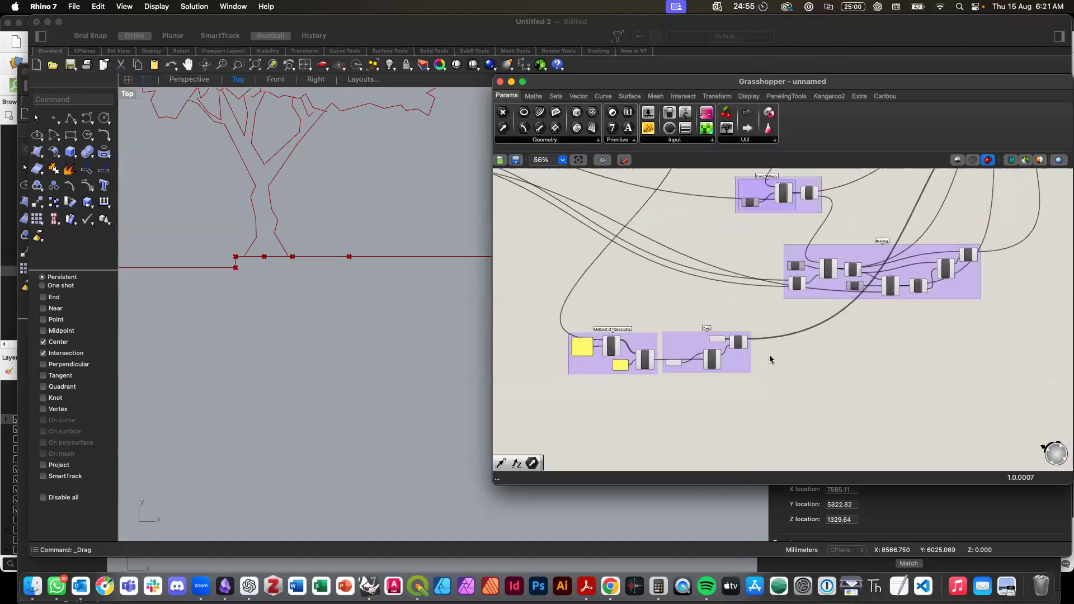
{"action": "left_click_drag", "start_coordinate": [540, 291], "coordinate": [787, 427]}
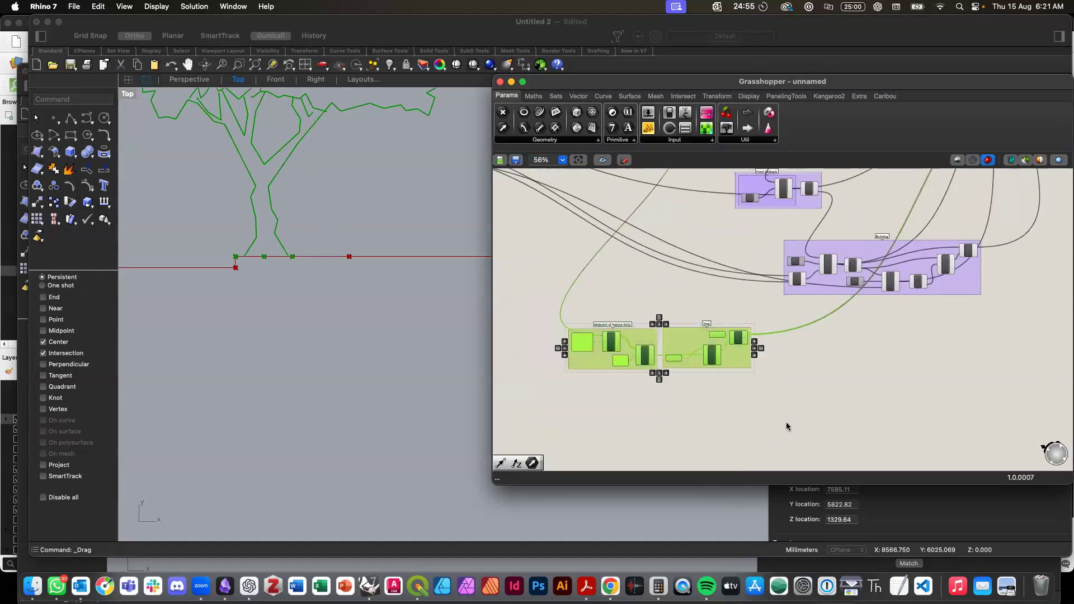
{"action": "key", "text": "super+c"}
{"action": "key", "text": "super+v"}
{"action": "left_click_drag", "start_coordinate": [737, 363], "coordinate": [895, 444]}
{"action": "left_click", "coordinate": [652, 391]}
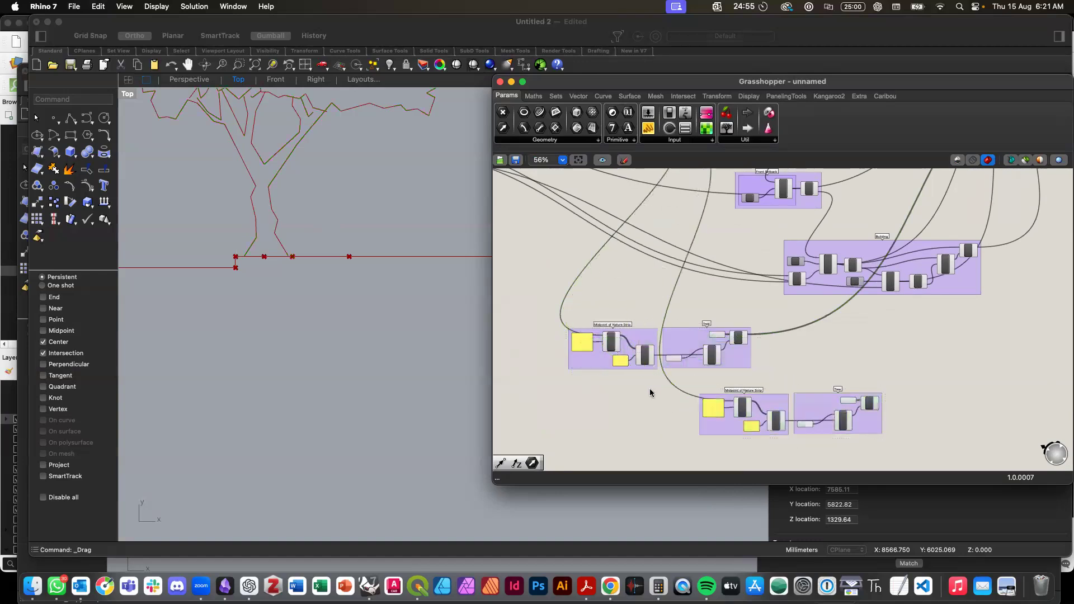
Step: Look over the mirrored street section and locate the original tree drawing in the Top viewport
{"action": "left_click", "coordinate": [304, 331]}
{"action": "scroll", "coordinate": [304, 332], "scroll_direction": "down", "scroll_amount": 5}
{"action": "scroll", "coordinate": [304, 331], "scroll_direction": "down", "scroll_amount": 3}
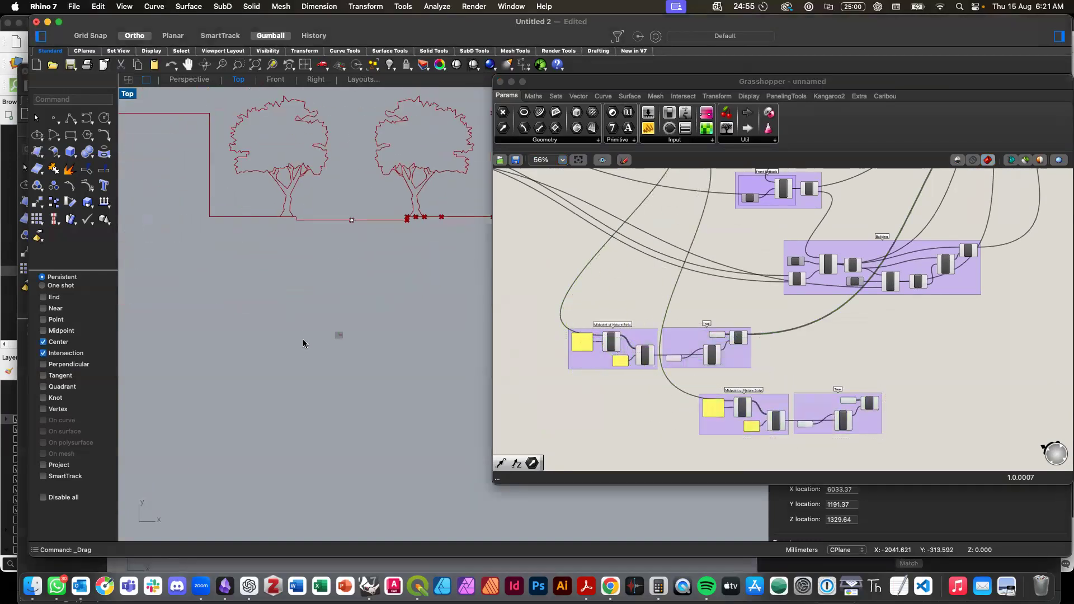
{"action": "scroll", "coordinate": [303, 343], "scroll_direction": "down", "scroll_amount": 2}
{"action": "scroll", "coordinate": [302, 344], "scroll_direction": "down", "scroll_amount": 2}
{"action": "scroll", "coordinate": [254, 285], "scroll_direction": "up", "scroll_amount": 4}
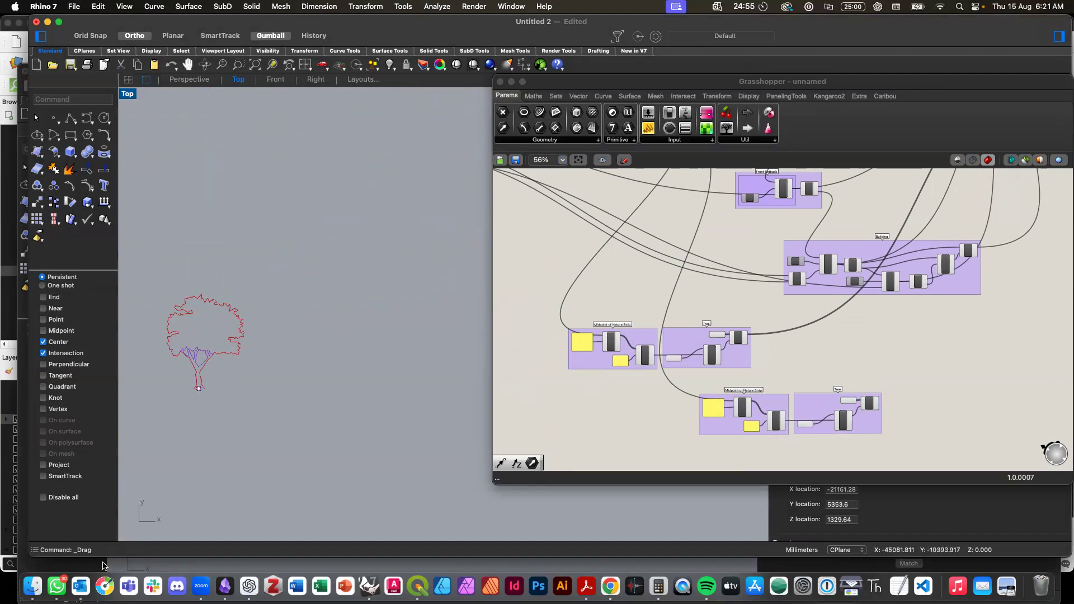
{"action": "left_click", "coordinate": [33, 588]}
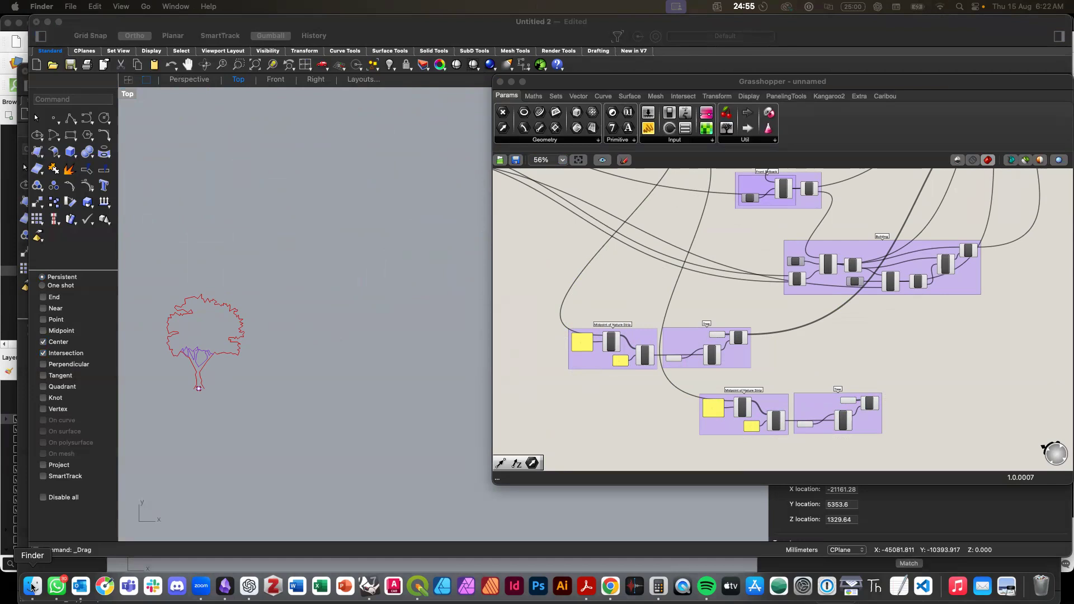
{"action": "left_click", "coordinate": [226, 416]}
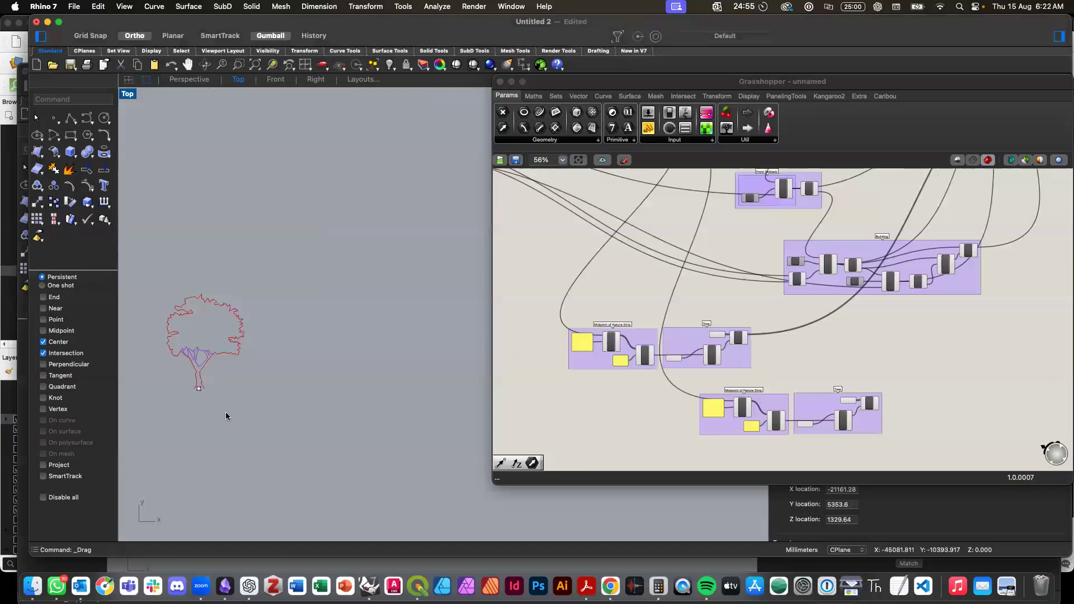
Step: Switch to the other Rhino document and copy the standing person figure with its base point
{"action": "left_click", "coordinate": [432, 565]}
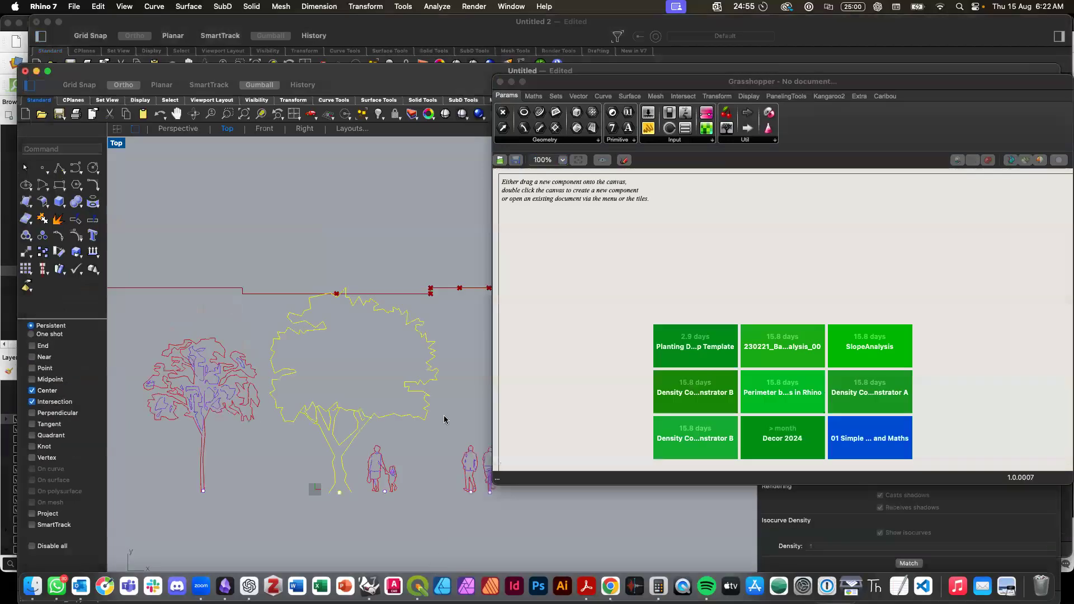
{"action": "left_click", "coordinate": [428, 474]}
{"action": "scroll", "coordinate": [385, 476], "scroll_direction": "up", "scroll_amount": 5}
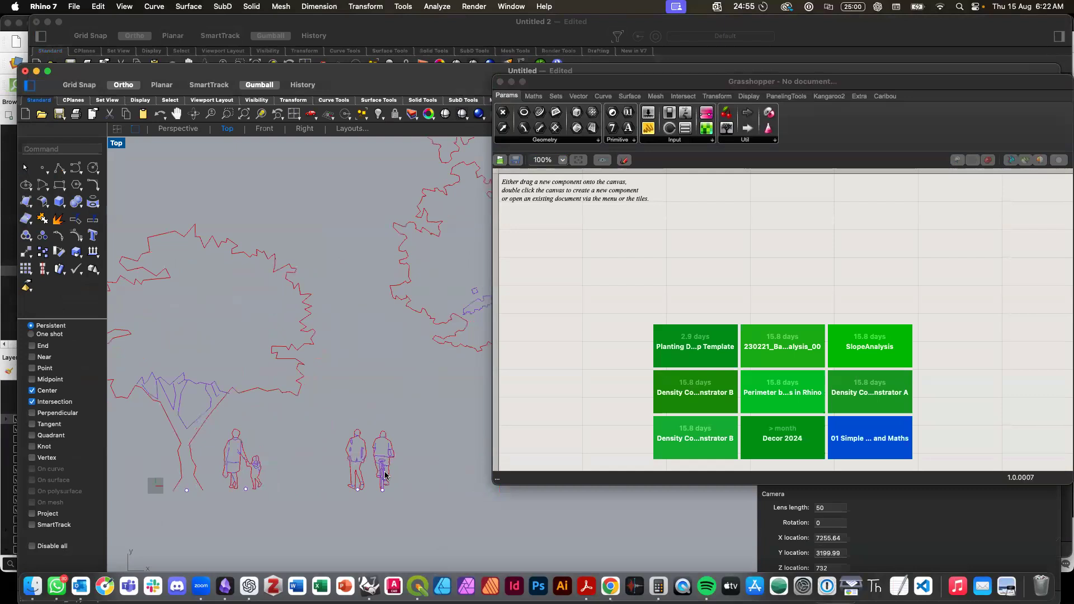
{"action": "scroll", "coordinate": [386, 475], "scroll_direction": "up", "scroll_amount": 3}
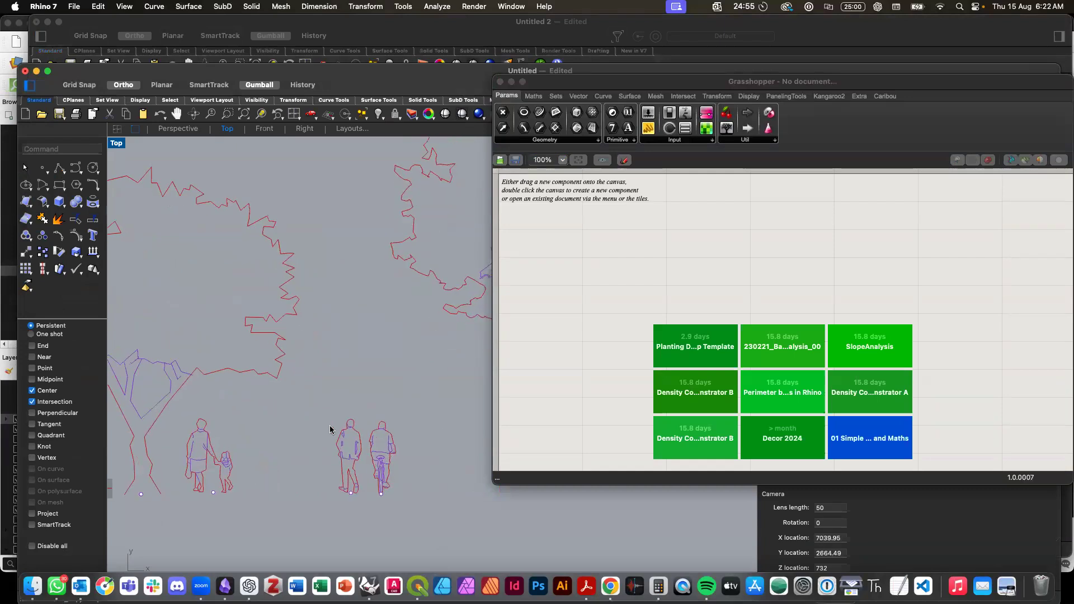
{"action": "left_click_drag", "start_coordinate": [336, 416], "coordinate": [367, 508]}
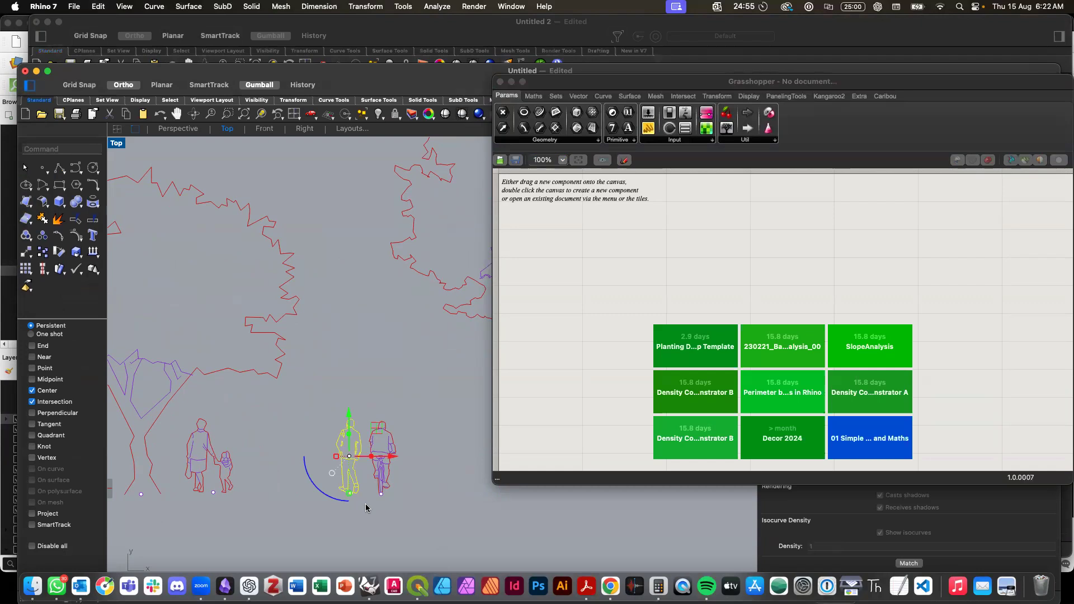
Step: Paste the person figure into the Untitled 2 Rhino document and move it beside the original tree
{"action": "left_click", "coordinate": [488, 31]}
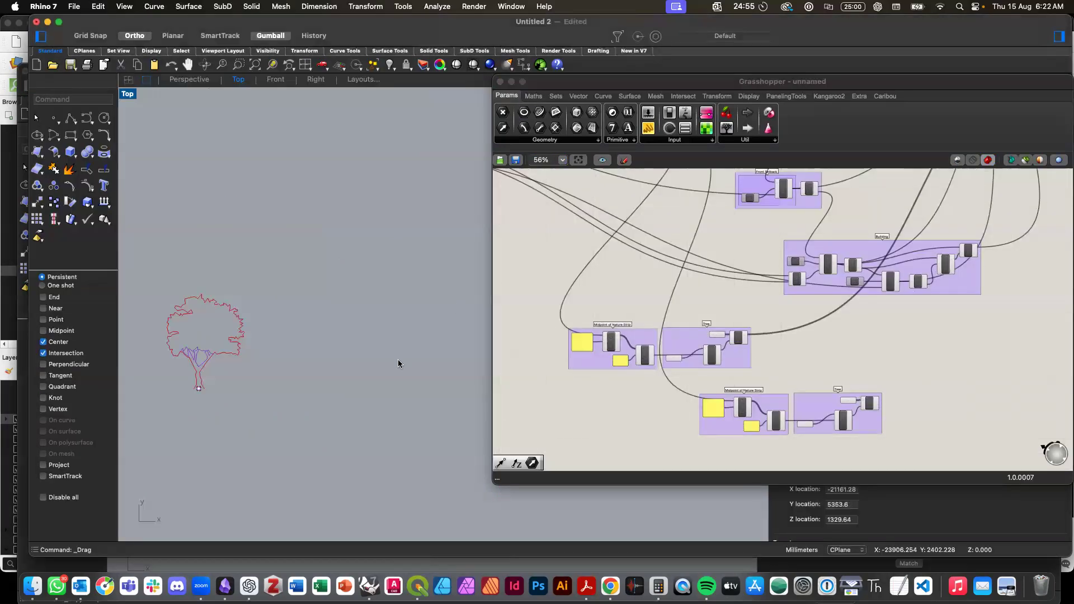
{"action": "scroll", "coordinate": [385, 370], "scroll_direction": "down", "scroll_amount": 2}
{"action": "key", "text": "super+v"}
{"action": "left_click_drag", "start_coordinate": [483, 367], "coordinate": [282, 364]}
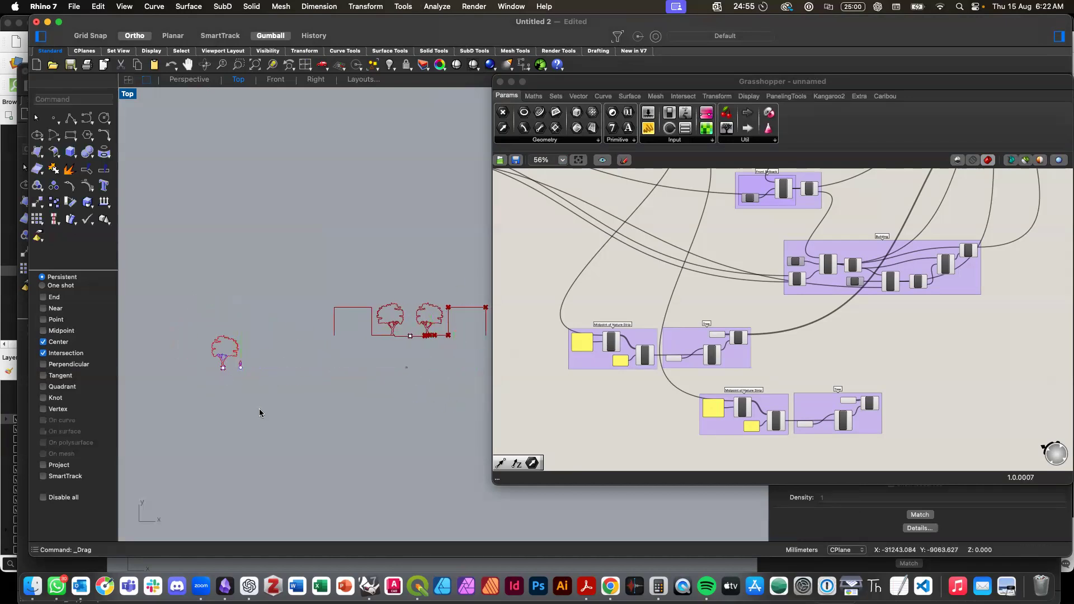
{"action": "key", "text": "Escape"}
{"action": "scroll", "coordinate": [237, 351], "scroll_direction": "up", "scroll_amount": 5}
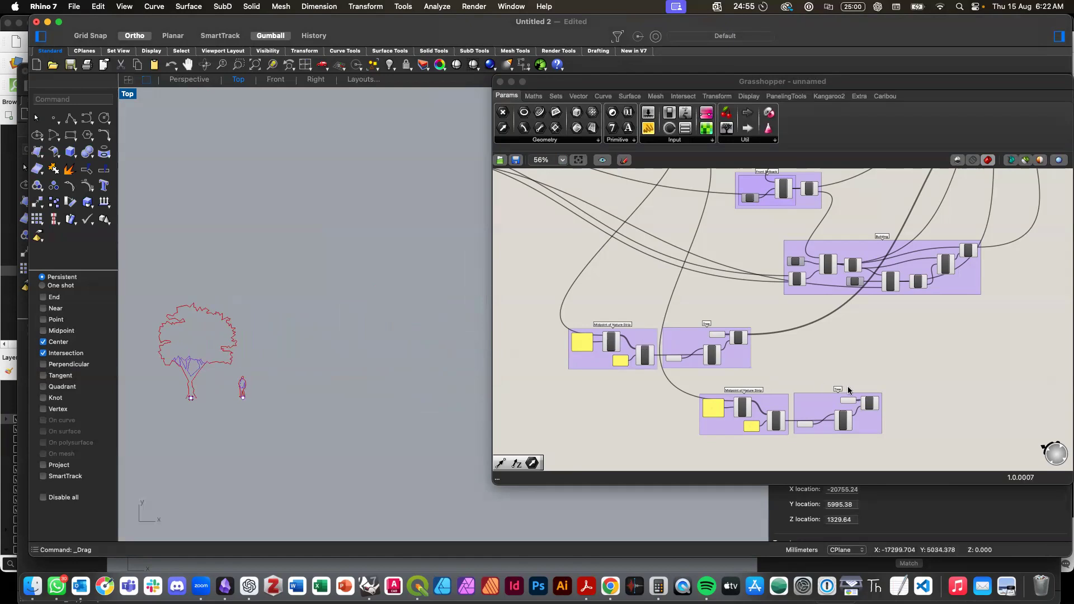
Step: Rename the copied Tree group as "Person"
{"action": "left_click", "coordinate": [801, 366]}
{"action": "scroll", "coordinate": [801, 366], "scroll_direction": "up", "scroll_amount": 5}
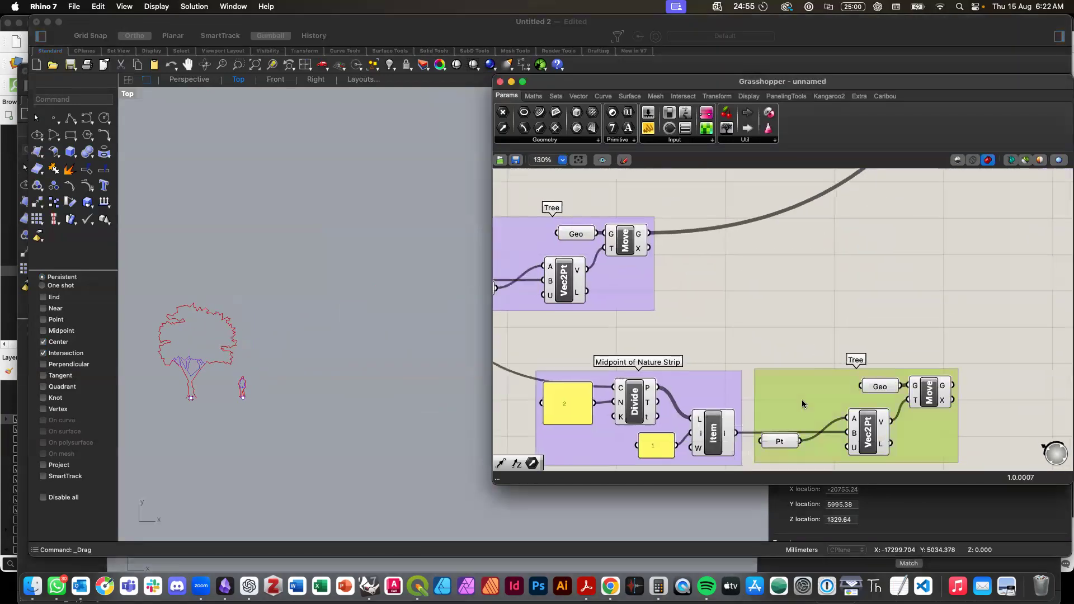
{"action": "right_click", "coordinate": [816, 407]}
{"action": "type", "text": "Persomn"}
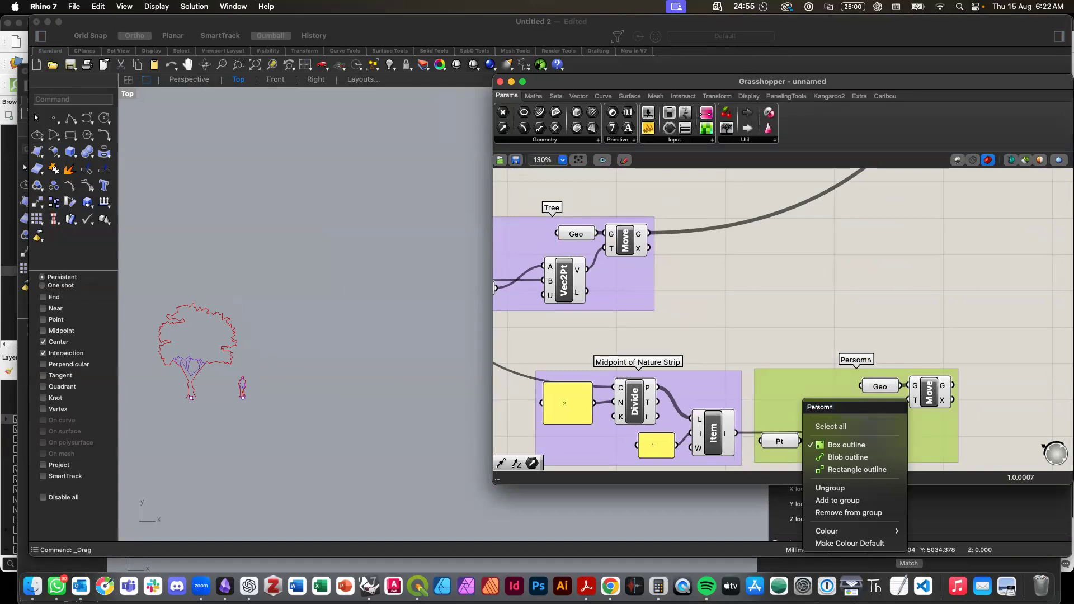
{"action": "key", "text": "BackSpace"}
{"action": "key", "text": "BackSpace"}
{"action": "type", "text": "n"}
{"action": "key", "text": "Return"}
Step: Move the Person group's Point parameter up within the group and reference the point at the person figure's feet
{"action": "scroll", "coordinate": [699, 428], "scroll_direction": "down", "scroll_amount": 2}
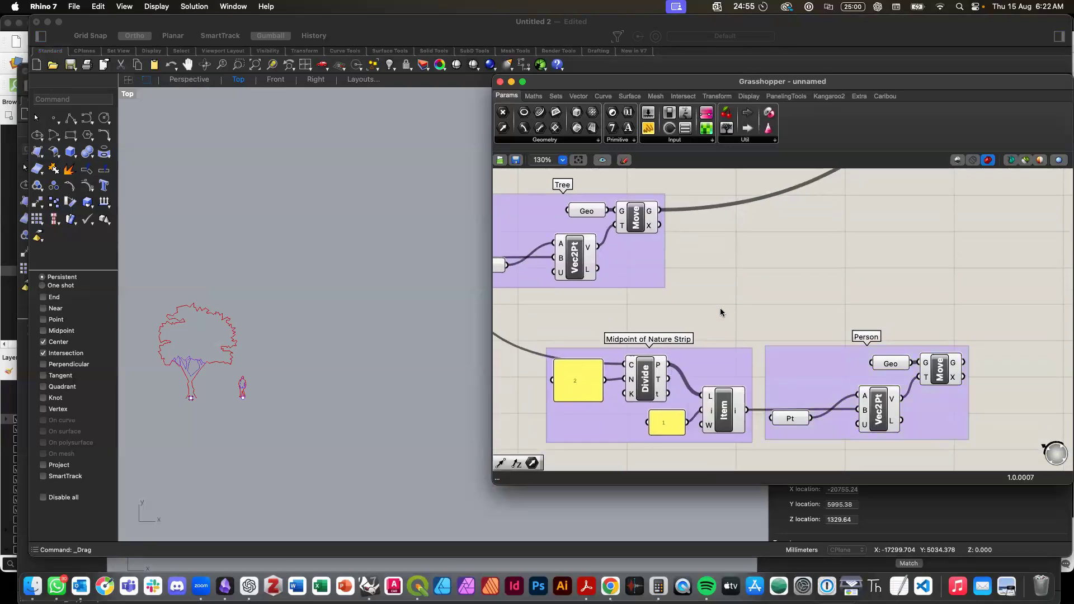
{"action": "scroll", "coordinate": [720, 312], "scroll_direction": "down", "scroll_amount": 5}
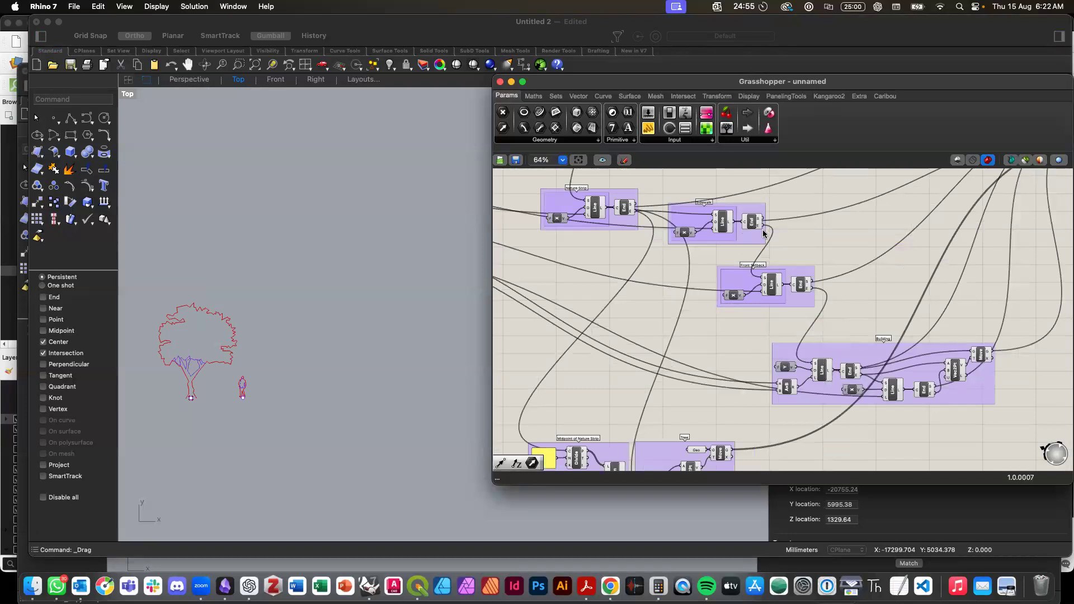
{"action": "left_click_drag", "start_coordinate": [737, 222], "coordinate": [709, 302]}
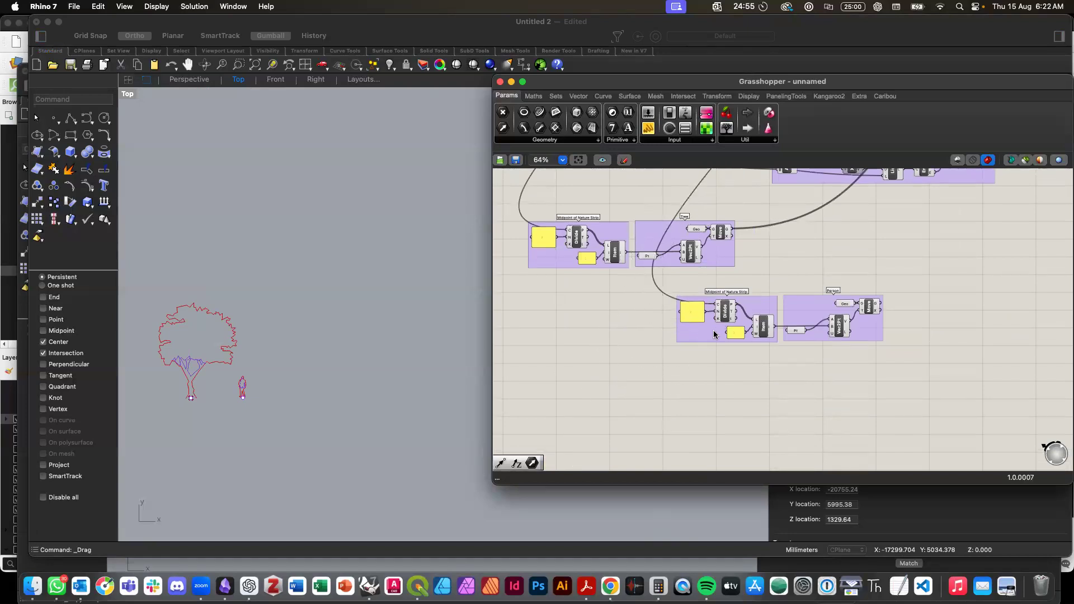
{"action": "scroll", "coordinate": [714, 335], "scroll_direction": "right", "scroll_amount": 2}
{"action": "left_click", "coordinate": [753, 333]}
{"action": "mouse_move", "coordinate": [754, 334]}
{"action": "left_mouse_down"}
{"action": "mouse_move", "coordinate": [773, 311]}
{"action": "mouse_move", "coordinate": [757, 317]}
{"action": "left_mouse_up"}
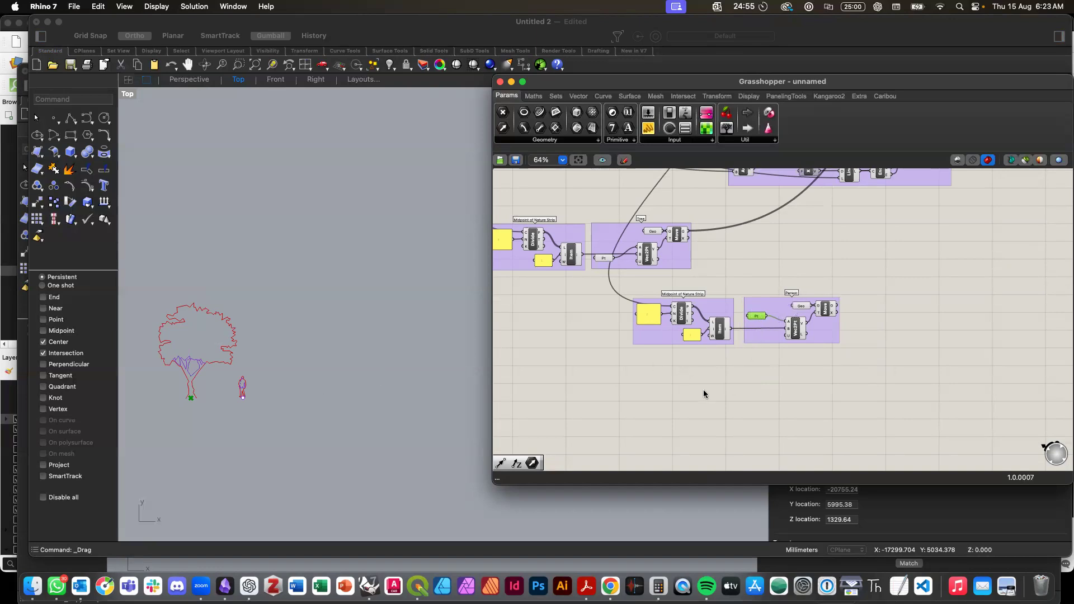
{"action": "right_click", "coordinate": [758, 317]}
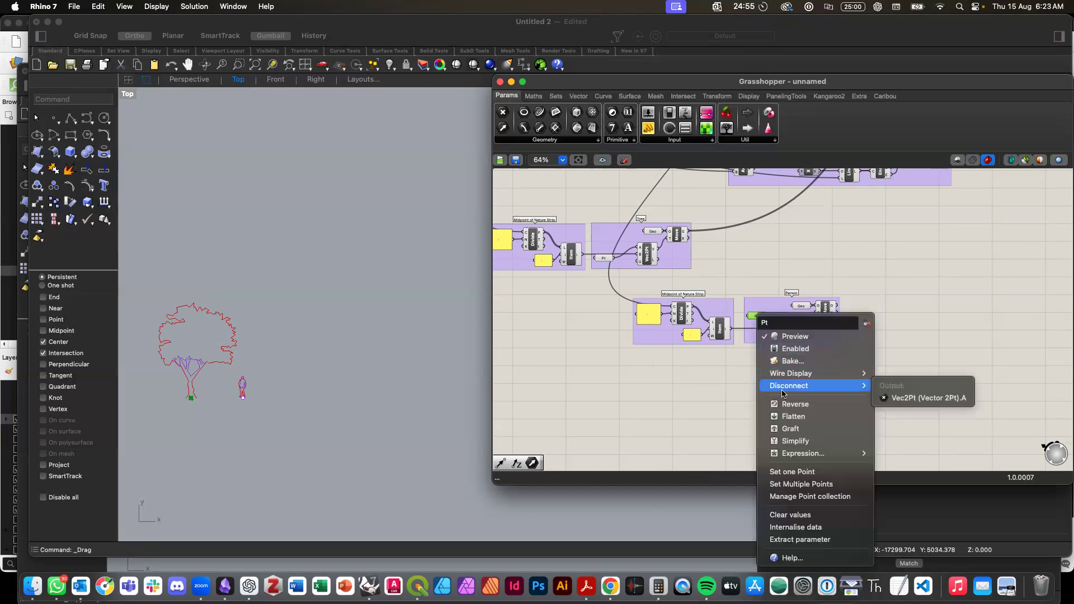
{"action": "left_click", "coordinate": [789, 472]}
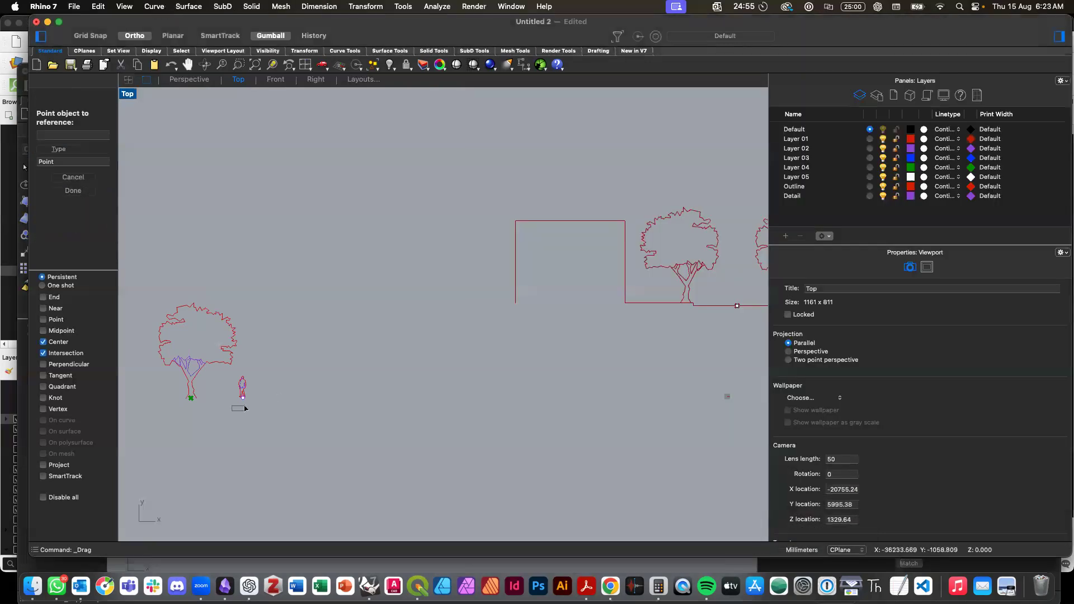
{"action": "left_click", "coordinate": [246, 397]}
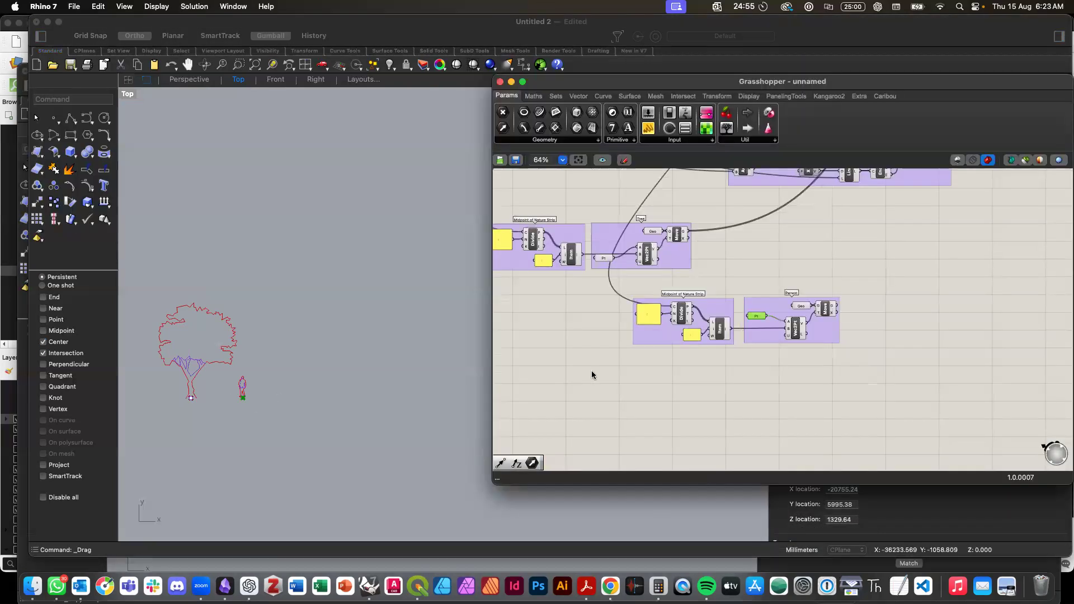
Step: Reference all of the standing person figure's curves in the Person group's Geometry parameter
{"action": "left_click", "coordinate": [763, 385]}
{"action": "left_click", "coordinate": [801, 306]}
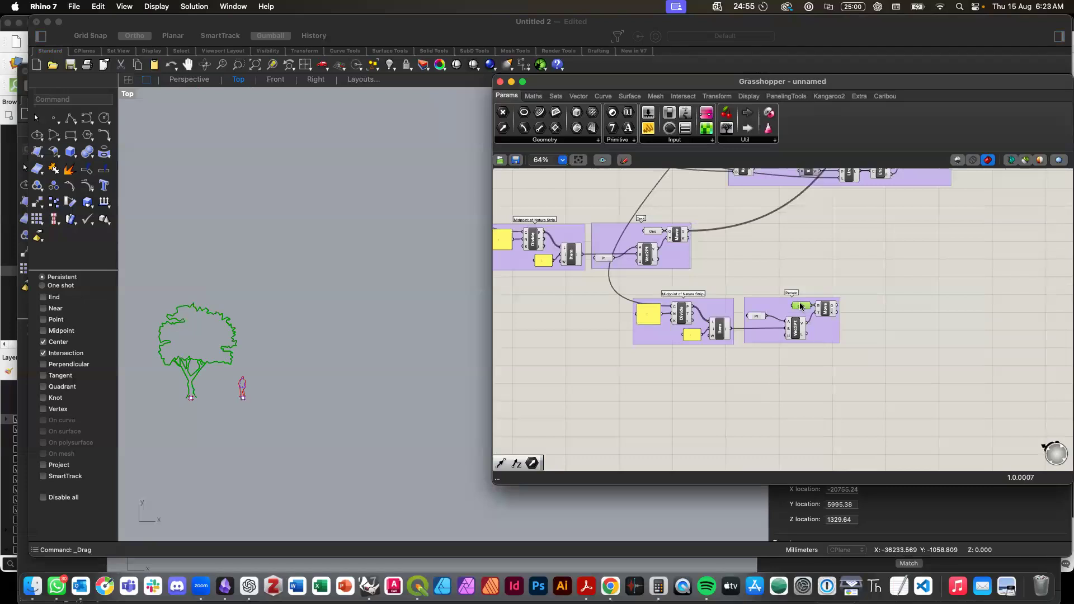
{"action": "right_click", "coordinate": [801, 306]}
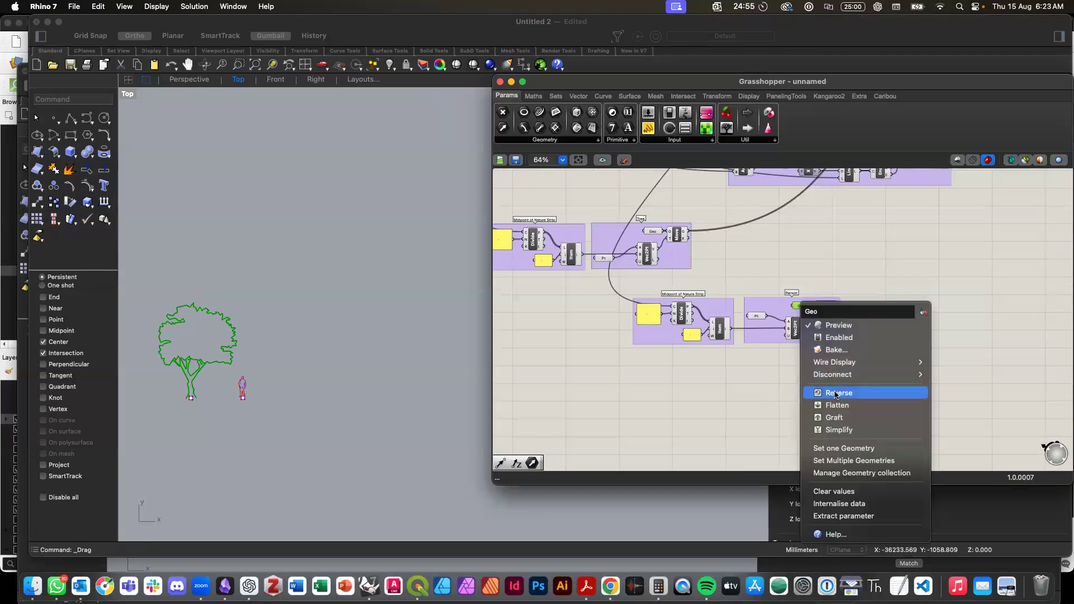
{"action": "left_click", "coordinate": [841, 461]}
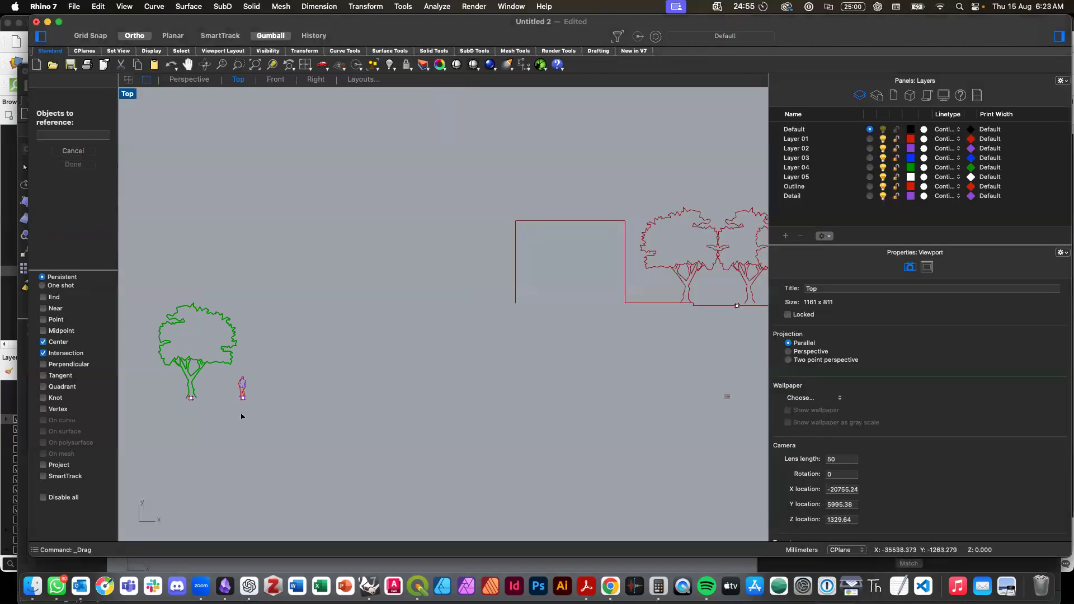
{"action": "left_click_drag", "start_coordinate": [228, 415], "coordinate": [257, 375]}
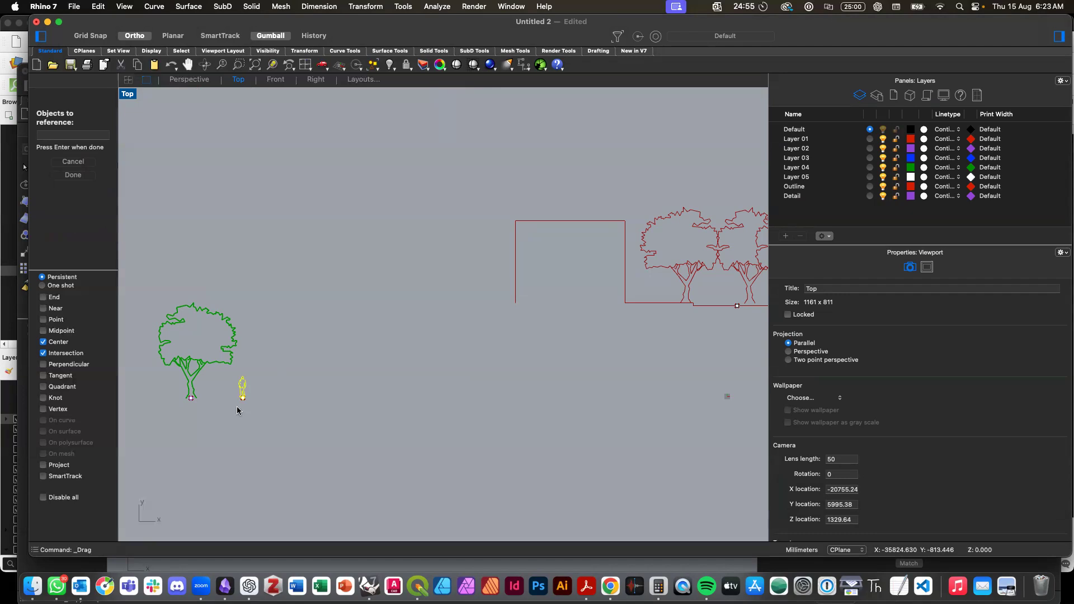
{"action": "key", "text": "Return"}
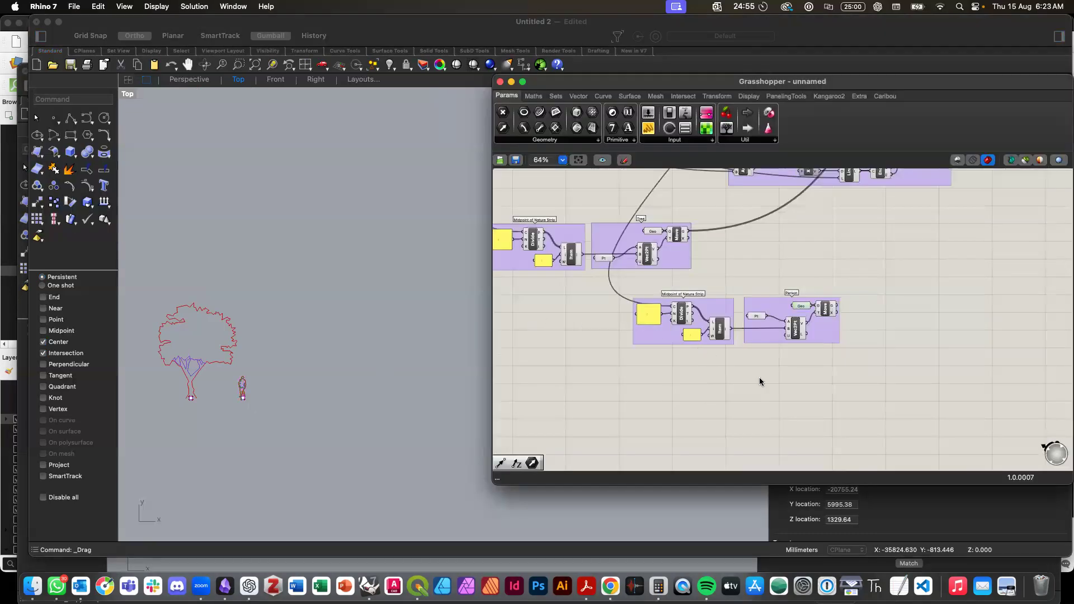
Step: Inspect the mirrored street section in the Top view, checking the person's placement and scale beside the nature-strip tree
{"action": "left_click", "coordinate": [391, 268]}
{"action": "scroll", "coordinate": [391, 268], "scroll_direction": "down", "scroll_amount": 5}
{"action": "right_click_drag", "start_coordinate": [366, 269], "coordinate": [187, 300]}
{"action": "scroll", "coordinate": [404, 313], "scroll_direction": "up", "scroll_amount": 5}
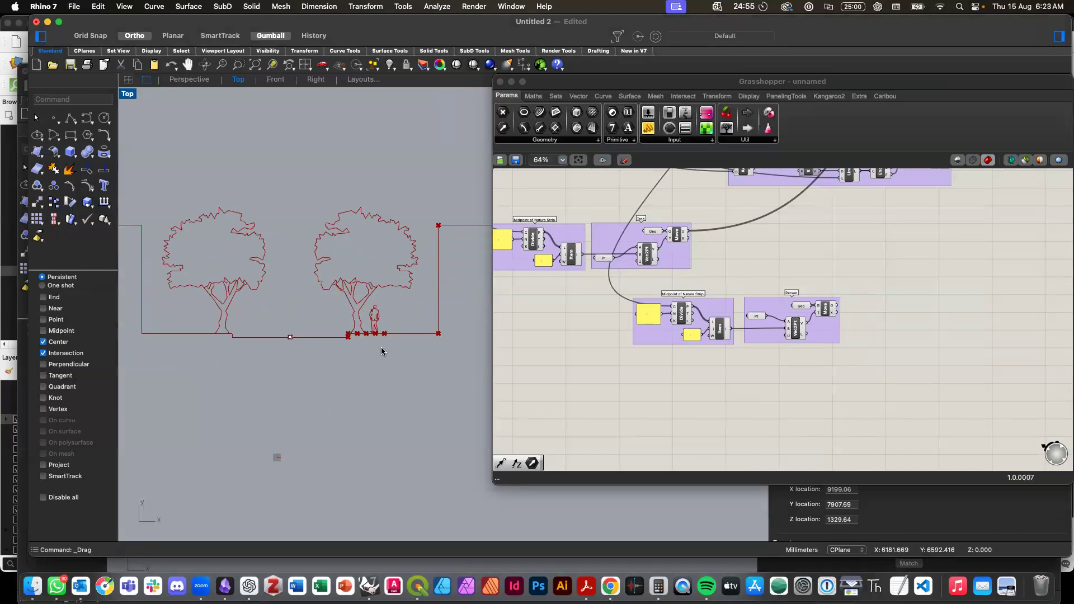
{"action": "scroll", "coordinate": [363, 381], "scroll_direction": "up", "scroll_amount": 2}
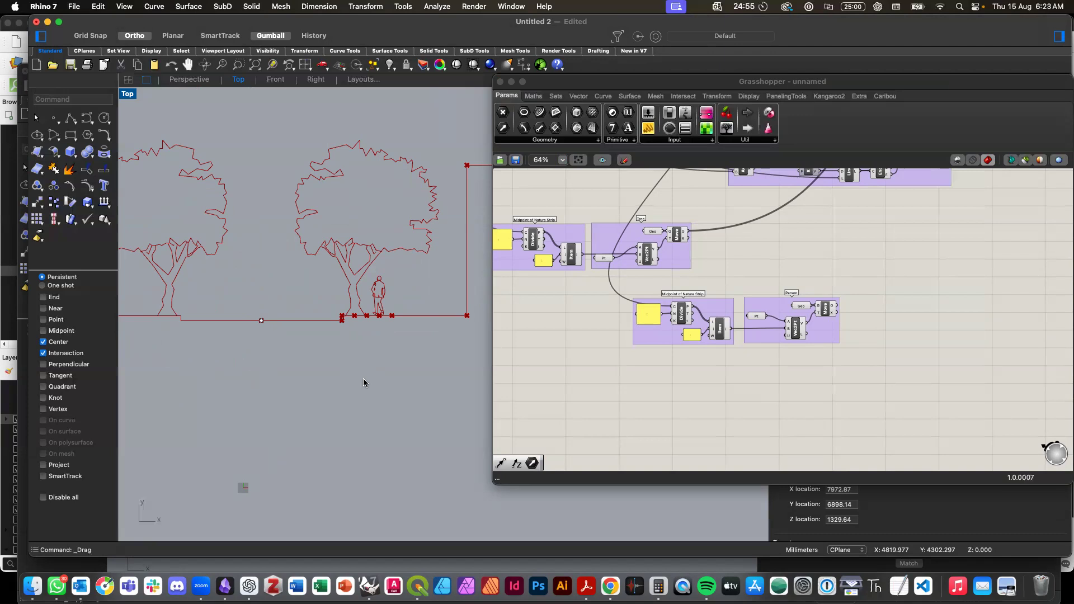
{"action": "left_click", "coordinate": [668, 390]}
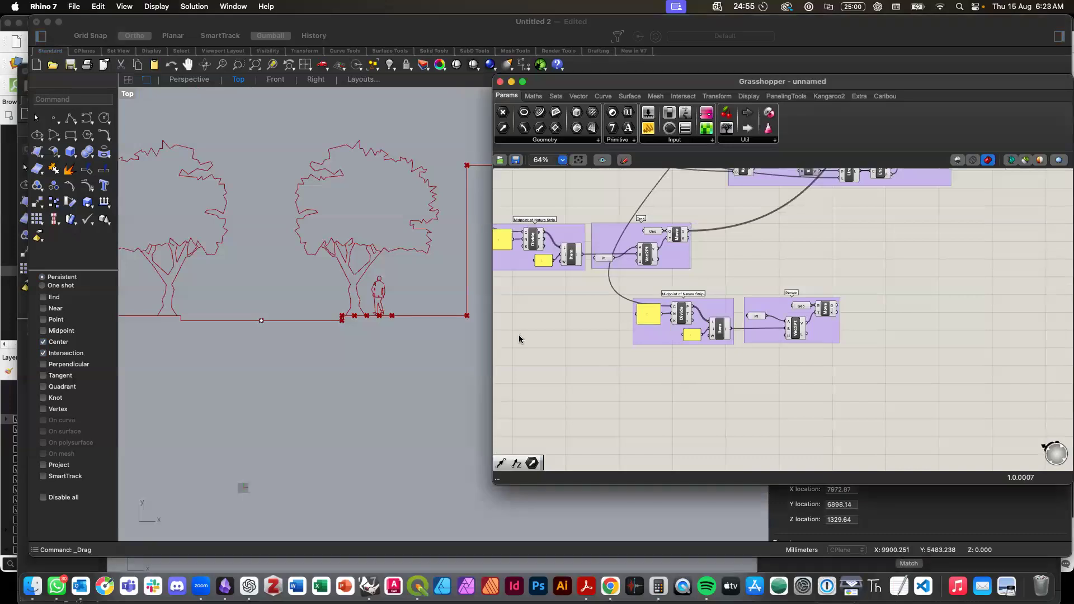
{"action": "left_click", "coordinate": [359, 371]}
{"action": "scroll", "coordinate": [361, 370], "scroll_direction": "down", "scroll_amount": 6}
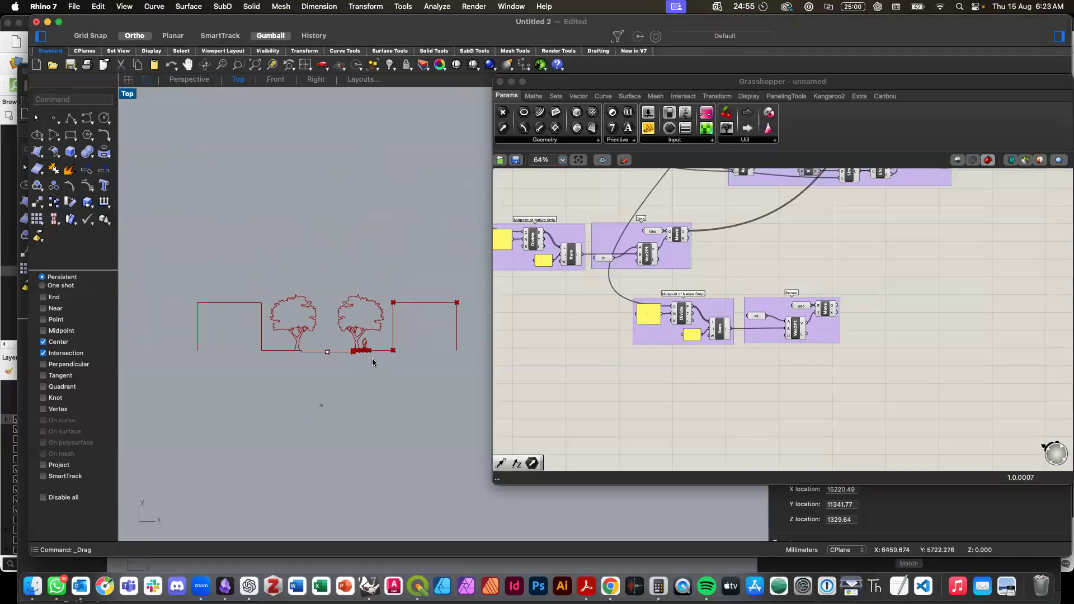
{"action": "scroll", "coordinate": [372, 361], "scroll_direction": "up", "scroll_amount": 5}
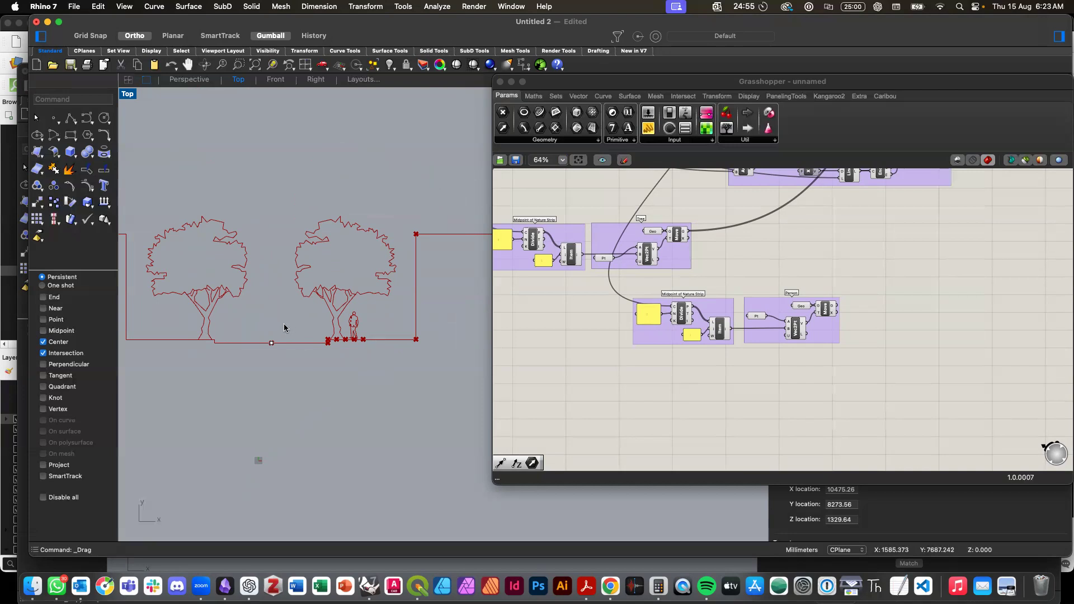
{"action": "scroll", "coordinate": [277, 328], "scroll_direction": "up", "scroll_amount": 5}
{"action": "scroll", "coordinate": [277, 385], "scroll_direction": "down", "scroll_amount": 5}
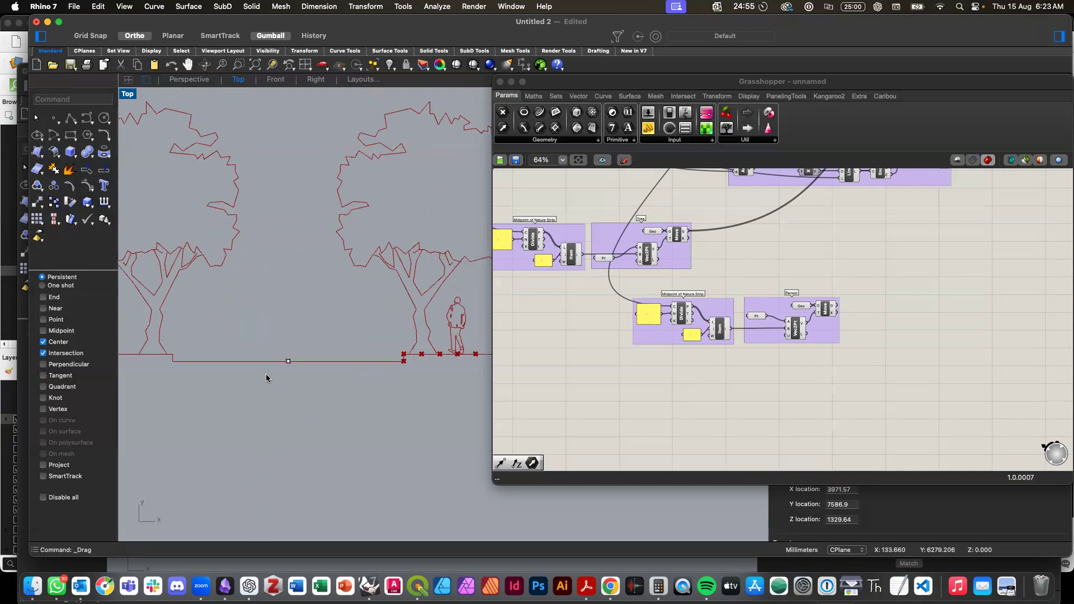
Step: Move the Verge, Kerb Height and Building slider inputs farther down the canvas to clear space below the Carriageway Width group
{"action": "left_click", "coordinate": [539, 370]}
{"action": "scroll", "coordinate": [538, 374], "scroll_direction": "down", "scroll_amount": 5}
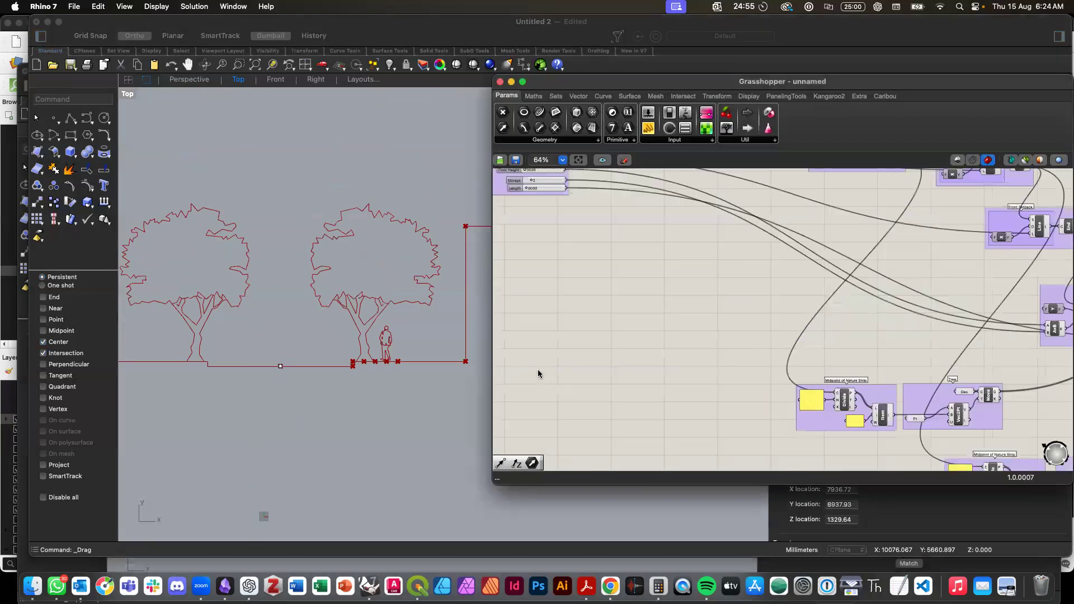
{"action": "scroll", "coordinate": [582, 309], "scroll_direction": "up", "scroll_amount": 2}
{"action": "scroll", "coordinate": [589, 303], "scroll_direction": "up", "scroll_amount": 8}
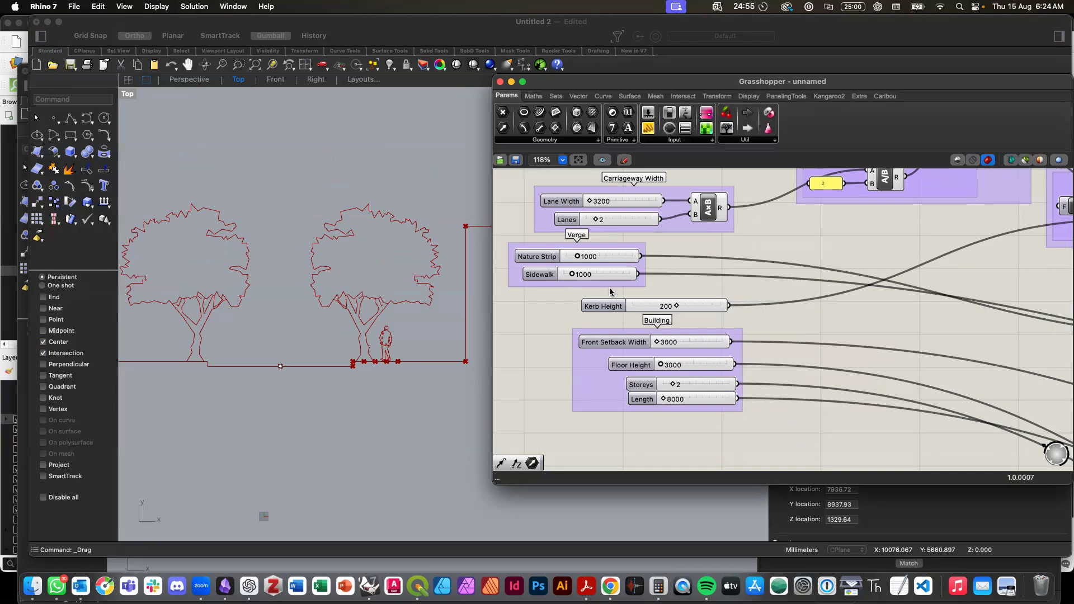
{"action": "scroll", "coordinate": [593, 286], "scroll_direction": "down", "scroll_amount": 4}
{"action": "left_click_drag", "start_coordinate": [602, 297], "coordinate": [623, 389]}
{"action": "scroll", "coordinate": [608, 253], "scroll_direction": "up", "scroll_amount": 4}
{"action": "left_click_drag", "start_coordinate": [581, 233], "coordinate": [543, 427]}
{"action": "scroll", "coordinate": [543, 427], "scroll_direction": "down", "scroll_amount": 4}
{"action": "left_click_drag", "start_coordinate": [512, 330], "coordinate": [512, 413]}
{"action": "scroll", "coordinate": [515, 409], "scroll_direction": "down", "scroll_amount": 5}
{"action": "left_click_drag", "start_coordinate": [576, 320], "coordinate": [577, 393]}
{"action": "left_click_drag", "start_coordinate": [545, 307], "coordinate": [545, 376]}
{"action": "scroll", "coordinate": [616, 267], "scroll_direction": "up", "scroll_amount": 3}
{"action": "scroll", "coordinate": [612, 312], "scroll_direction": "up", "scroll_amount": 5}
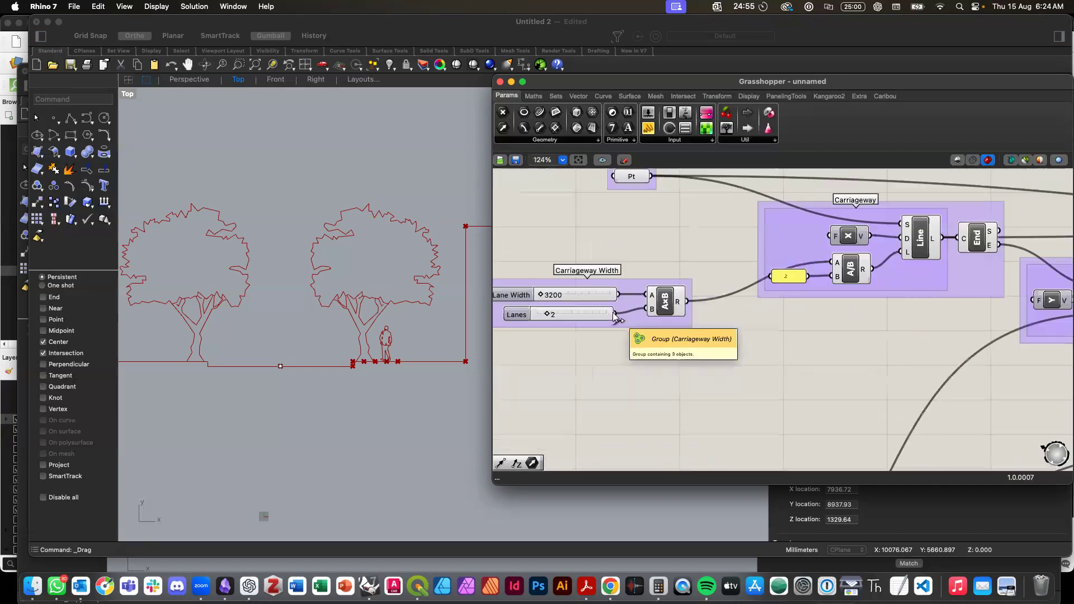
Step: Move the Carriageway Width group up and away from the Carriageway group so that its output lines up with the division component
{"action": "left_click_drag", "start_coordinate": [692, 327], "coordinate": [639, 302]}
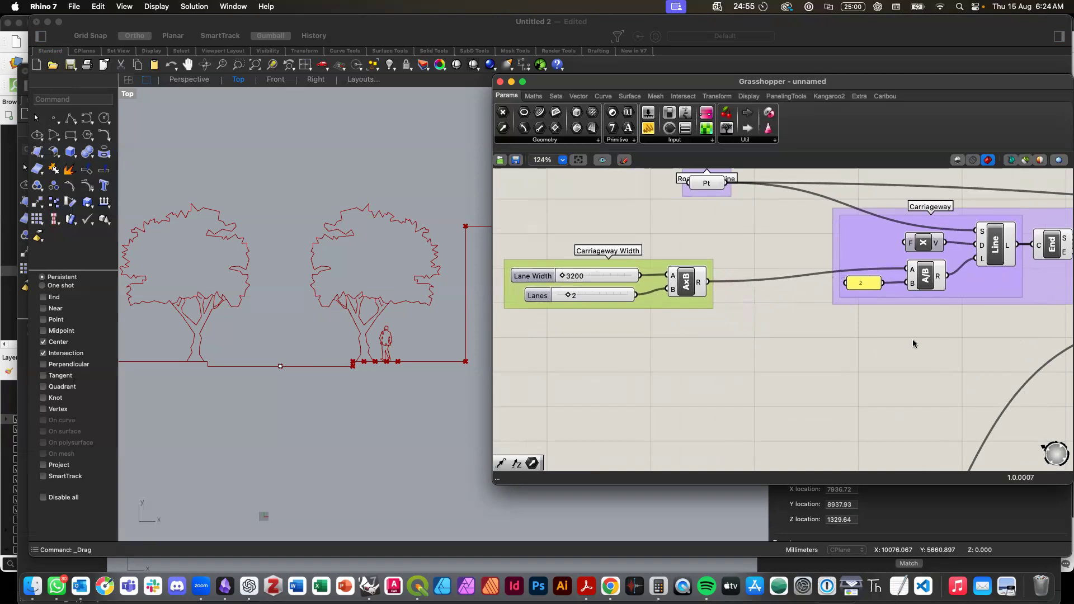
{"action": "scroll", "coordinate": [912, 342], "scroll_direction": "right", "scroll_amount": 5}
{"action": "scroll", "coordinate": [913, 343], "scroll_direction": "right", "scroll_amount": 3}
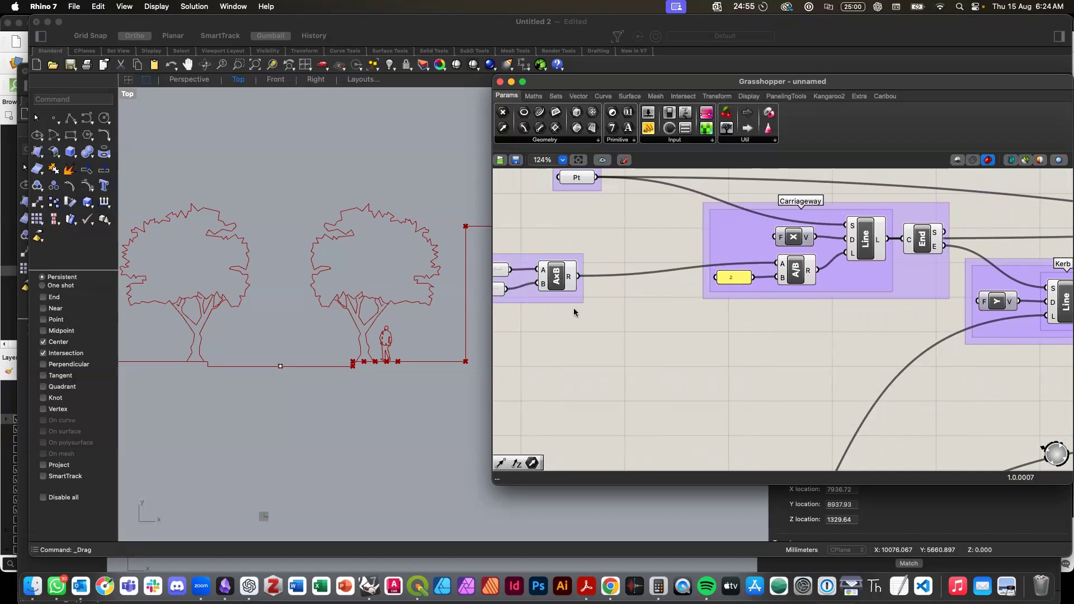
Step: Examine the Grasshopper definition from the Carriageway and Kerb groups through the slider groups to the Midpoint of Nature Strip and Person groups
{"action": "scroll", "coordinate": [523, 332], "scroll_direction": "left", "scroll_amount": 1}
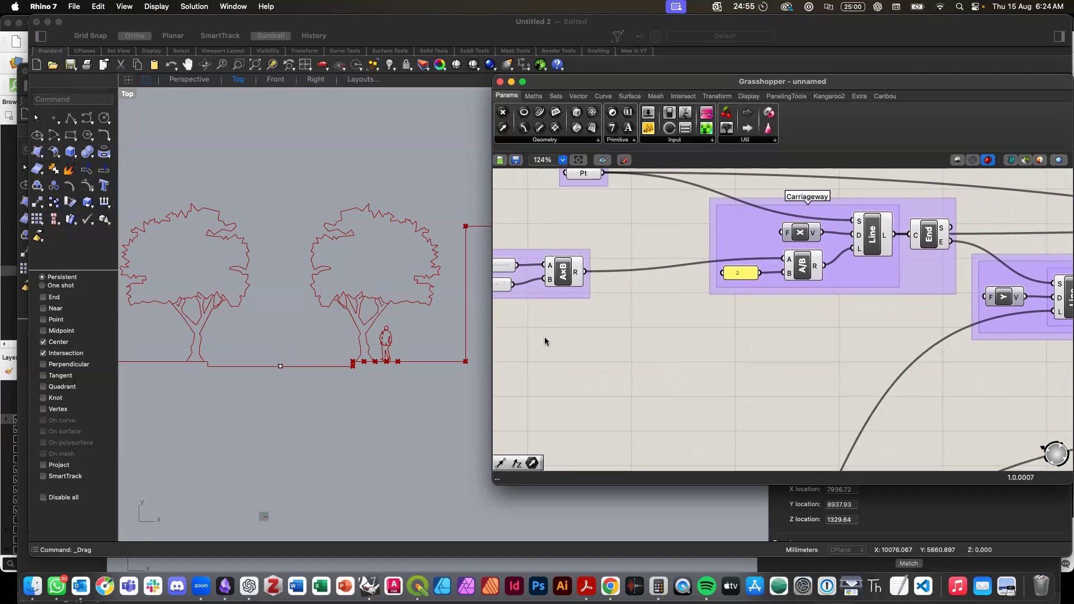
{"action": "scroll", "coordinate": [546, 324], "scroll_direction": "left", "scroll_amount": 10}
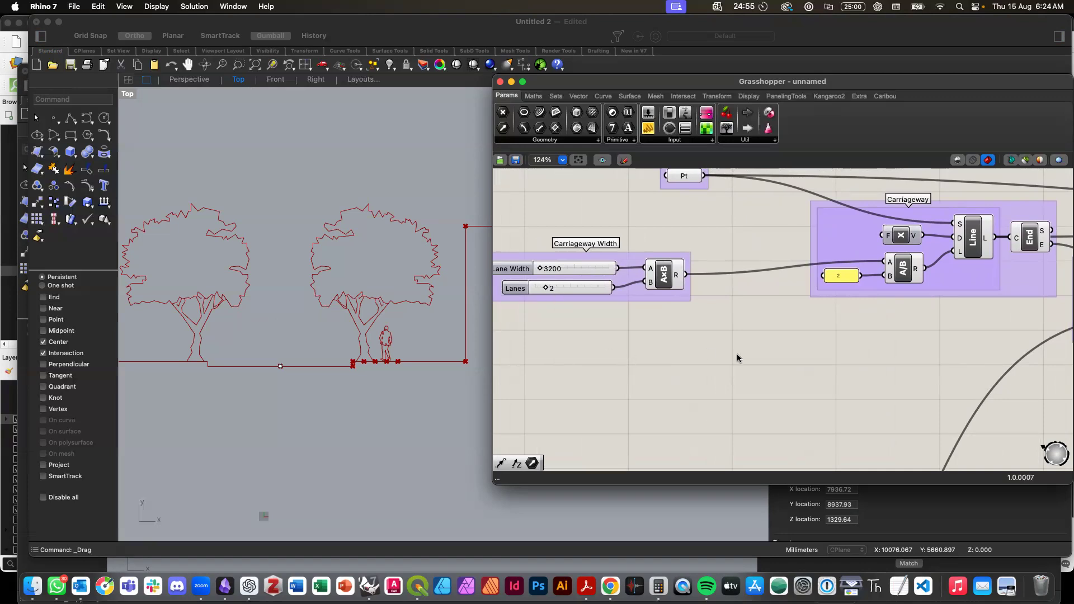
{"action": "scroll", "coordinate": [737, 354], "scroll_direction": "down", "scroll_amount": 4}
{"action": "scroll", "coordinate": [737, 354], "scroll_direction": "right", "scroll_amount": 2}
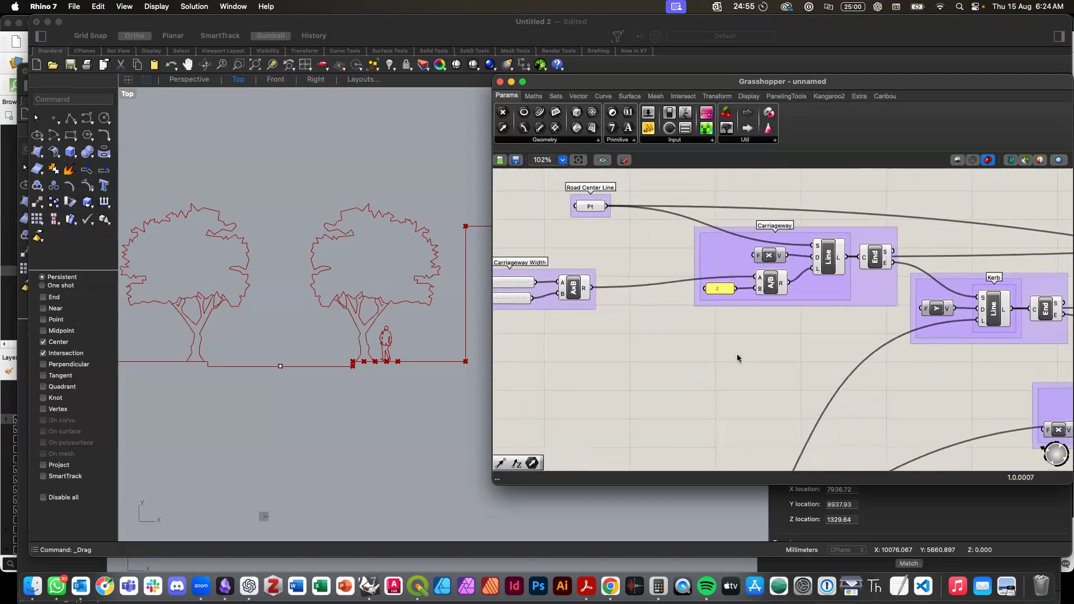
{"action": "left_click", "coordinate": [830, 267]}
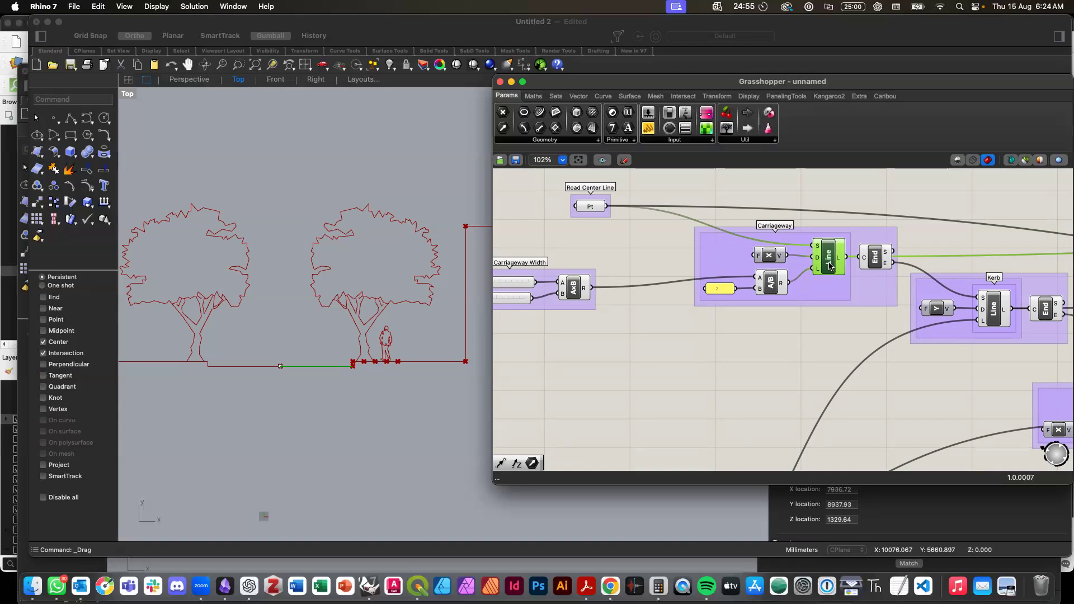
{"action": "scroll", "coordinate": [736, 367], "scroll_direction": "down", "scroll_amount": 5}
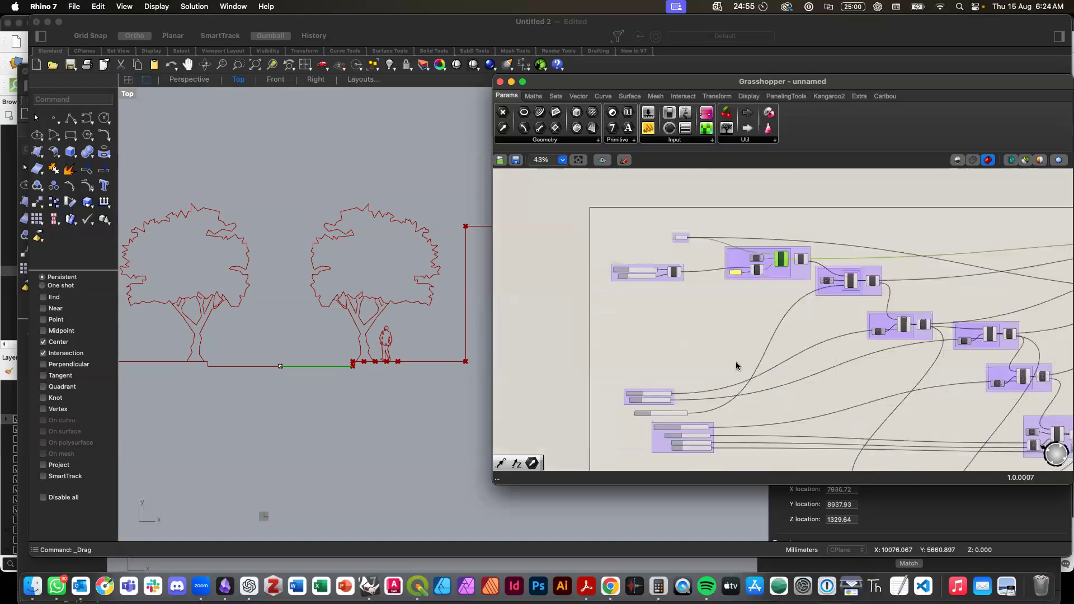
{"action": "scroll", "coordinate": [736, 366], "scroll_direction": "down", "scroll_amount": 2}
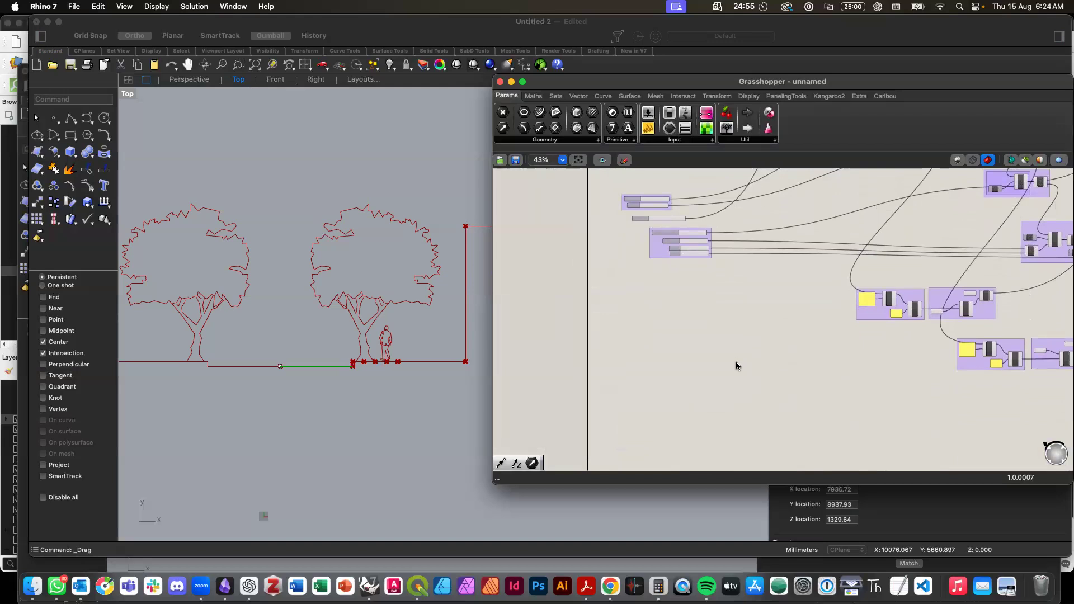
{"action": "scroll", "coordinate": [737, 367], "scroll_direction": "right", "scroll_amount": 5}
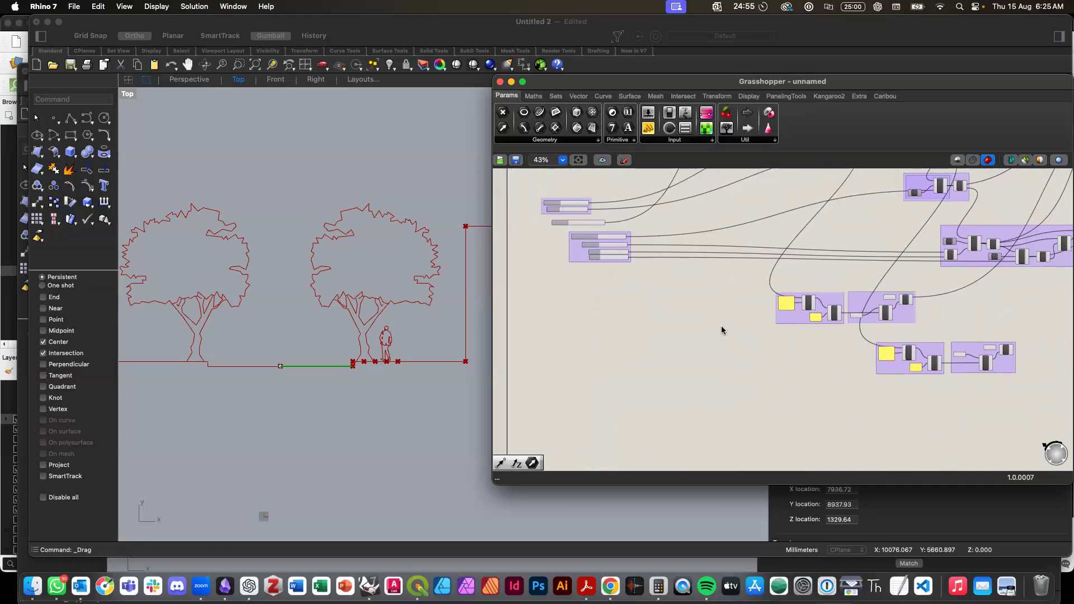
{"action": "scroll", "coordinate": [722, 330], "scroll_direction": "up", "scroll_amount": 4}
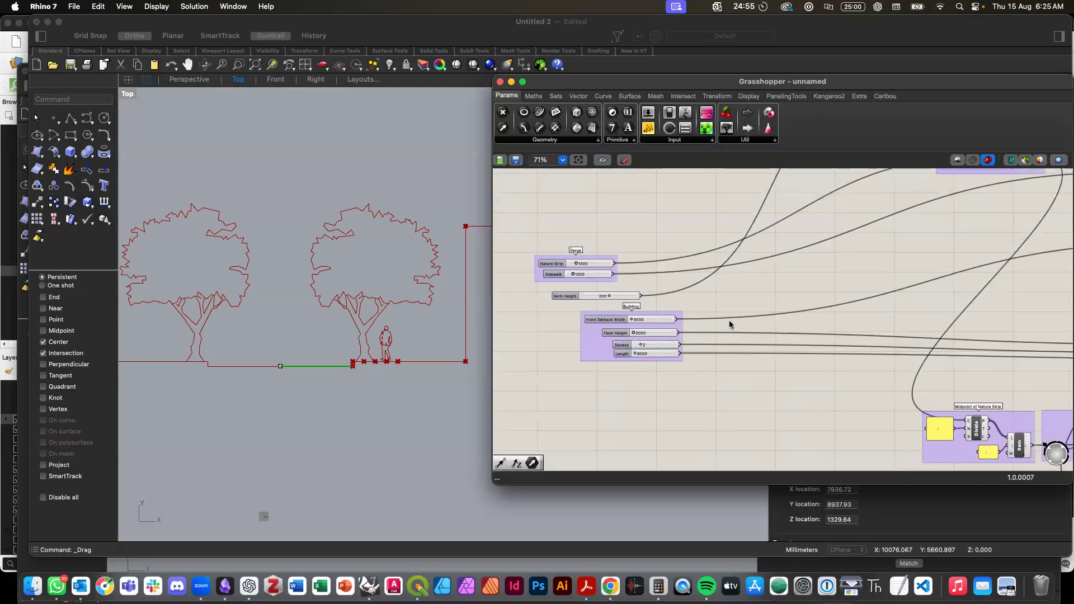
{"action": "scroll", "coordinate": [670, 324], "scroll_direction": "down", "scroll_amount": 4}
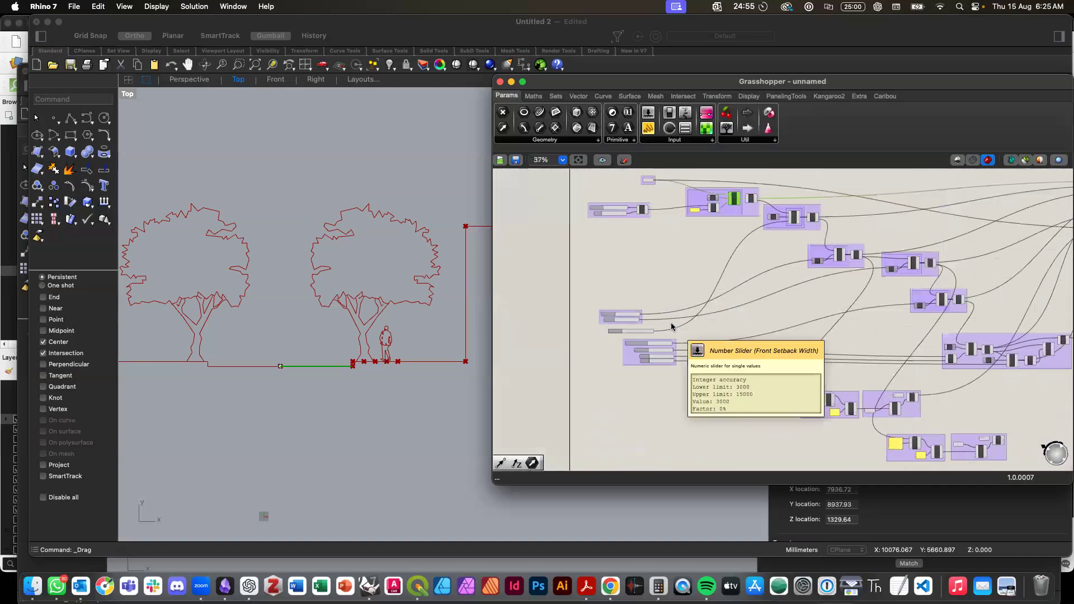
{"action": "scroll", "coordinate": [670, 322], "scroll_direction": "down", "scroll_amount": 6}
{"action": "scroll", "coordinate": [887, 311], "scroll_direction": "up", "scroll_amount": 2}
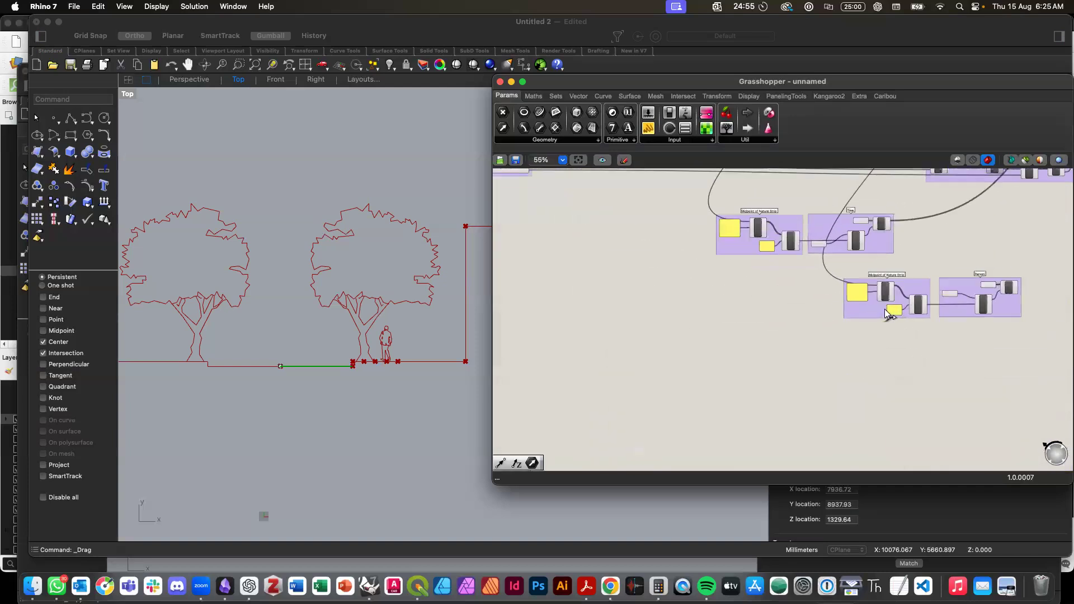
{"action": "scroll", "coordinate": [887, 312], "scroll_direction": "up", "scroll_amount": 1}
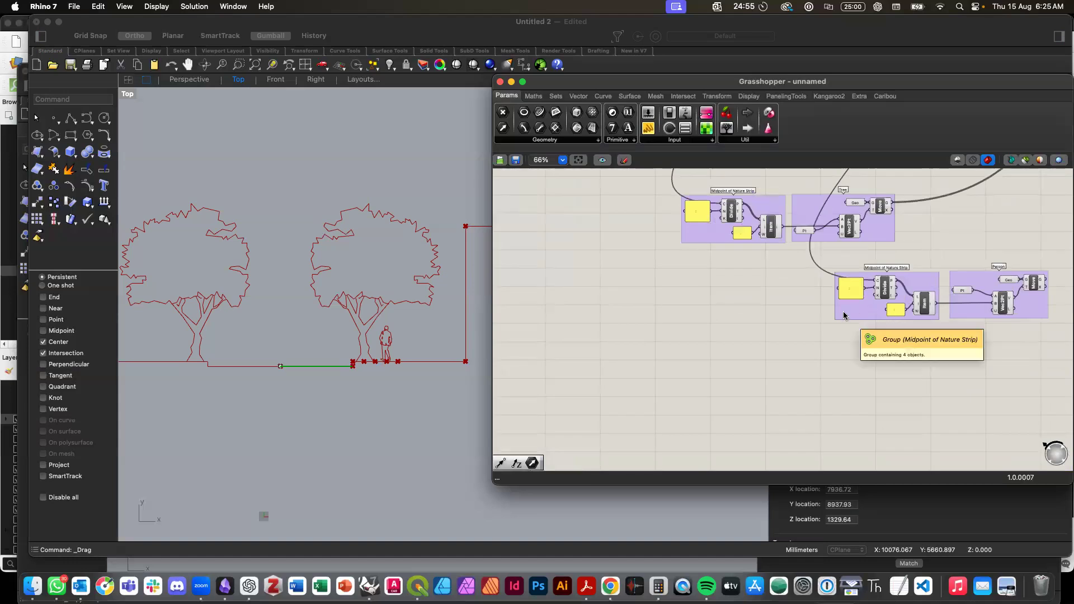
Step: Move the lower Midpoint of Nature Strip group together with the Person group into open canvas directly beneath the tree-placement groups
{"action": "scroll", "coordinate": [846, 315], "scroll_direction": "down", "scroll_amount": 1}
{"action": "left_click_drag", "start_coordinate": [806, 264], "coordinate": [1052, 351]}
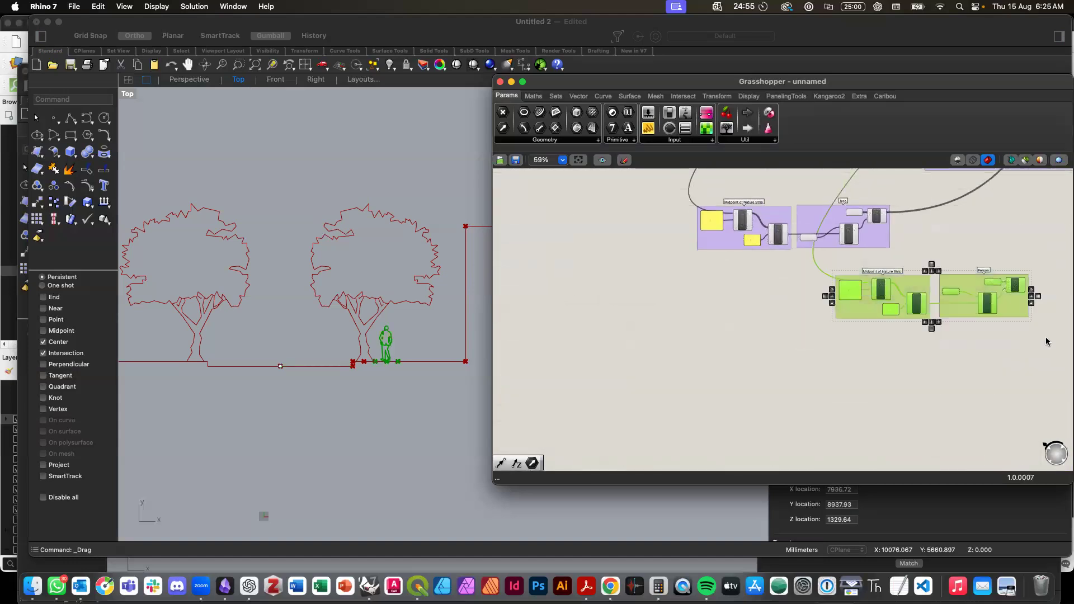
{"action": "left_click_drag", "start_coordinate": [1018, 310], "coordinate": [870, 416]}
{"action": "scroll", "coordinate": [868, 420], "scroll_direction": "up", "scroll_amount": 3}
{"action": "left_click", "coordinate": [866, 423]}
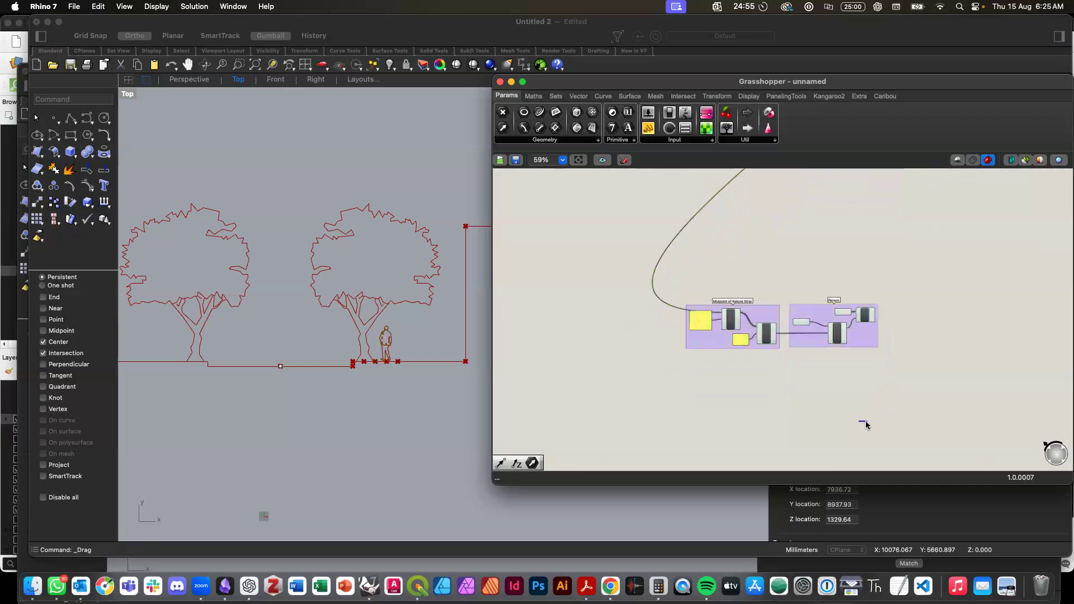
{"action": "scroll", "coordinate": [865, 425], "scroll_direction": "up", "scroll_amount": 5}
{"action": "scroll", "coordinate": [798, 309], "scroll_direction": "up", "scroll_amount": 3}
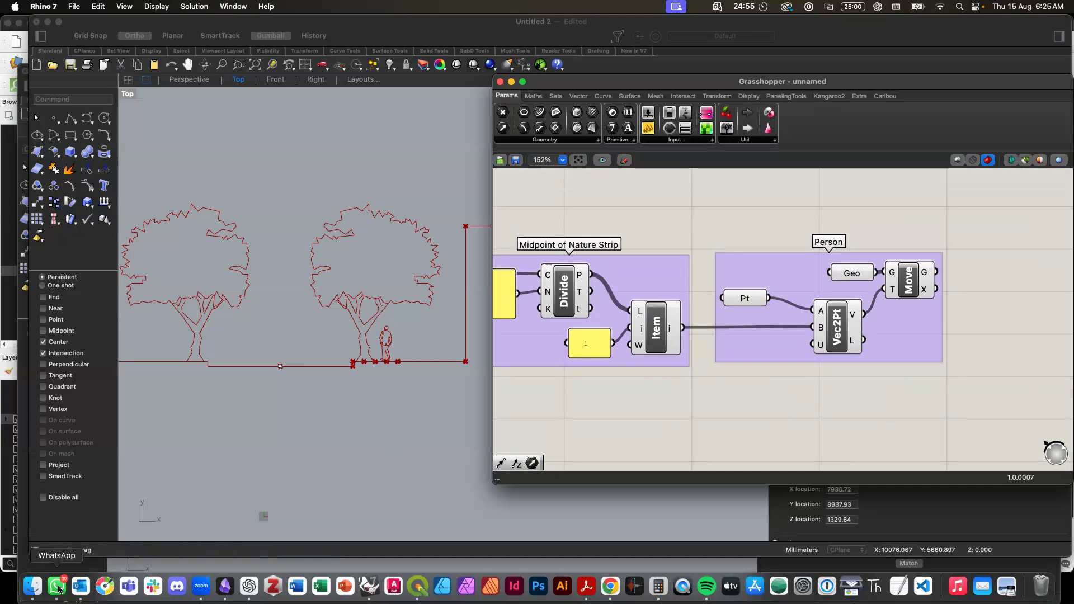
Step: Switch to the other Rhino document holding the tree, people and vehicle drawings, and locate its two cars
{"action": "left_click", "coordinate": [164, 568]}
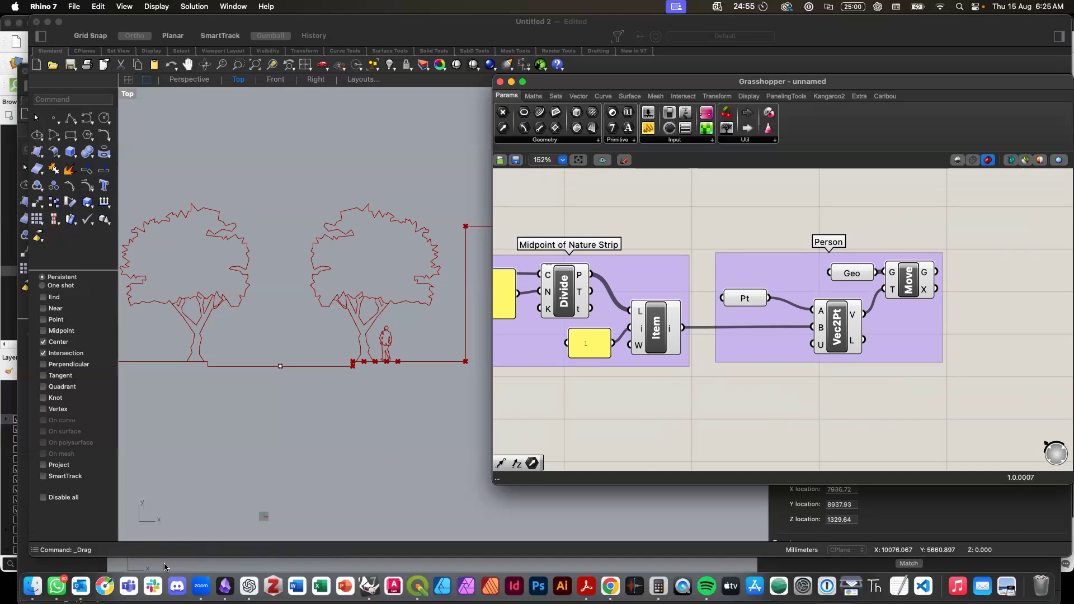
{"action": "scroll", "coordinate": [301, 531], "scroll_direction": "down", "scroll_amount": 5}
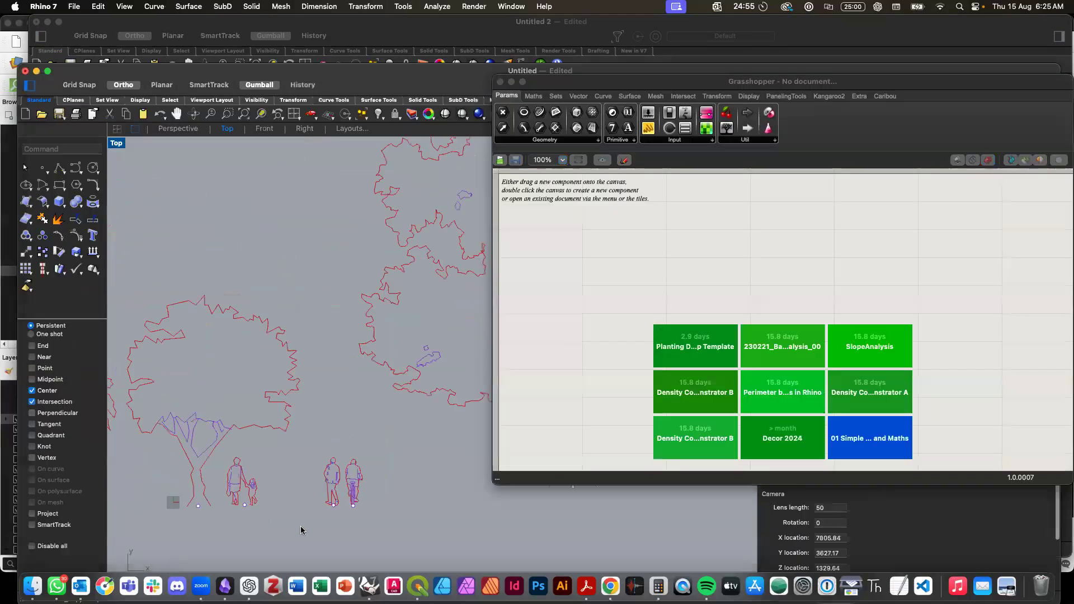
{"action": "scroll", "coordinate": [302, 531], "scroll_direction": "right", "scroll_amount": 10}
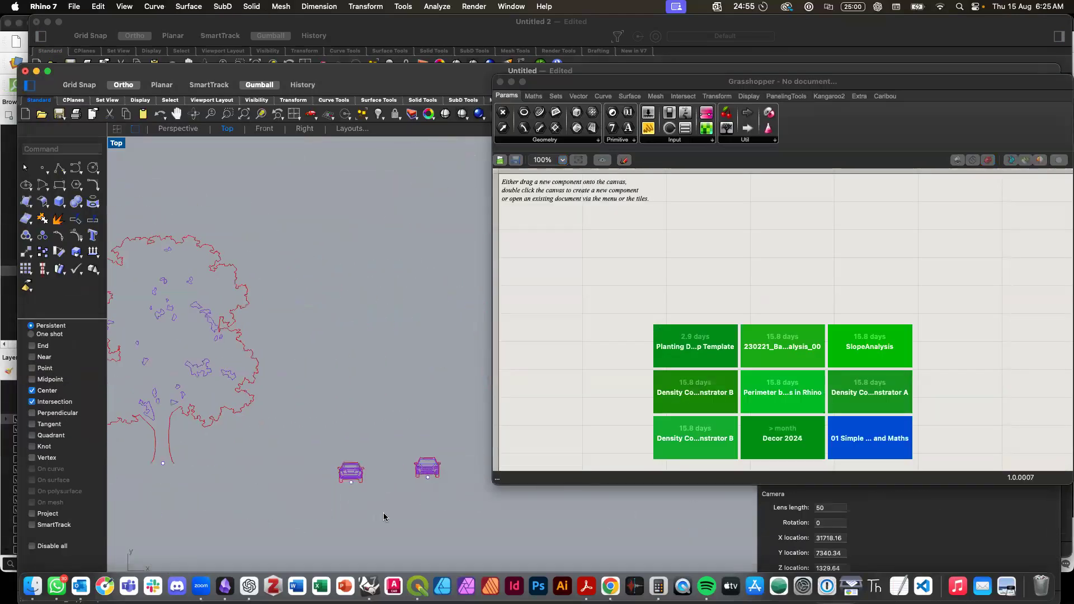
{"action": "scroll", "coordinate": [435, 499], "scroll_direction": "up", "scroll_amount": 5}
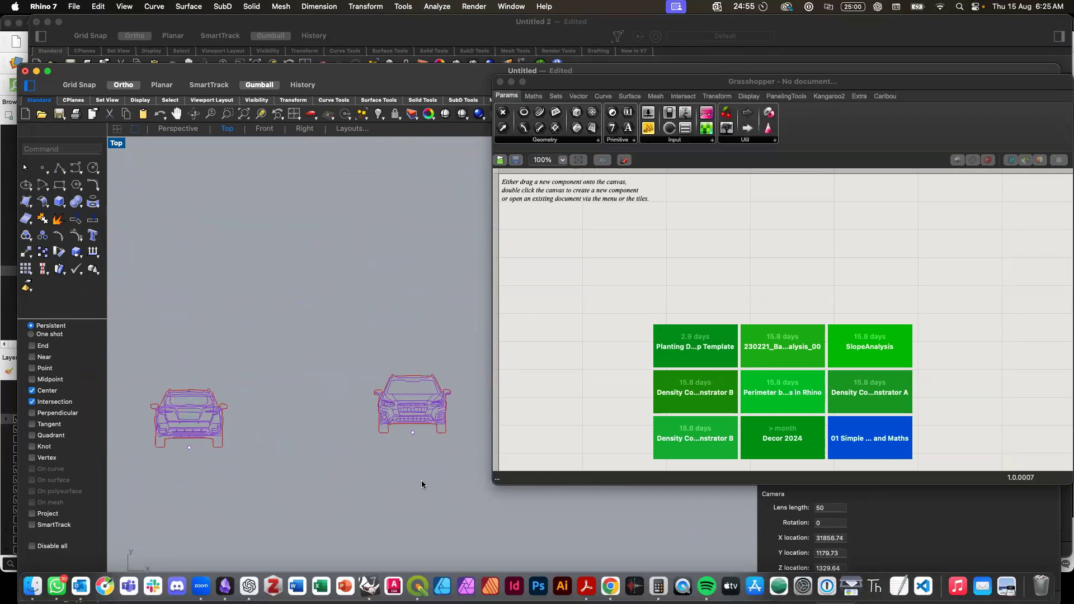
{"action": "type", "text": "copy"}
{"action": "key", "text": "Return"}
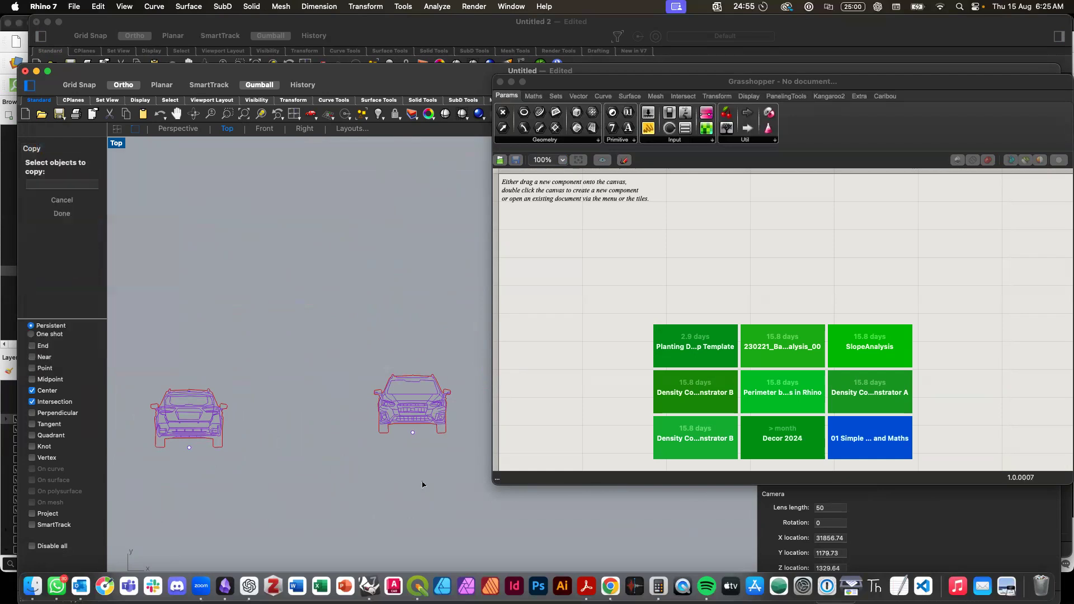
{"action": "left_click_drag", "start_coordinate": [352, 339], "coordinate": [480, 475]}
{"action": "key", "text": "Return"}
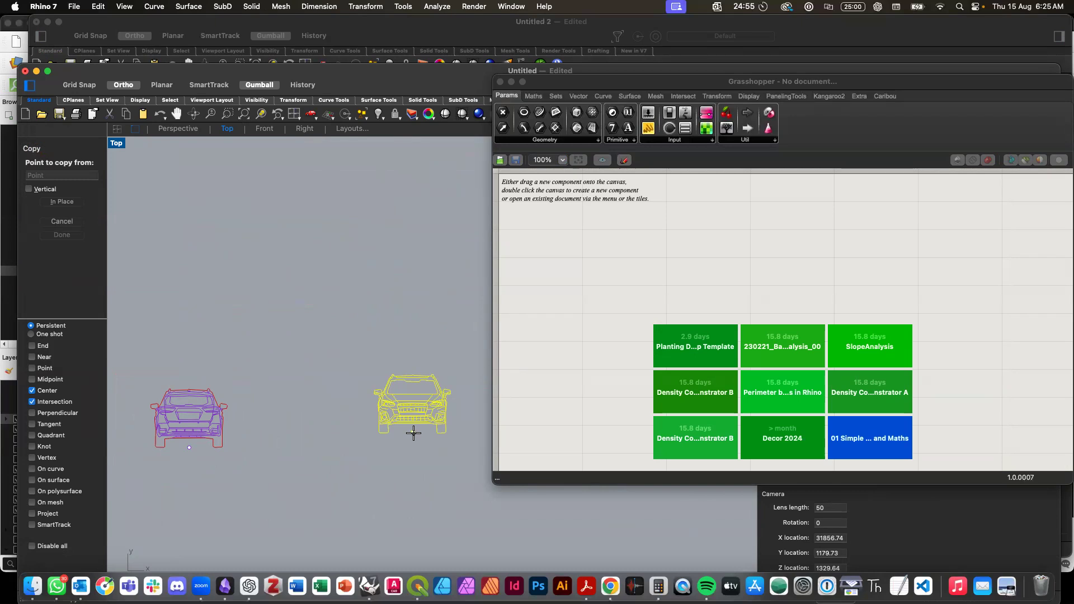
{"action": "key", "text": "Escape"}
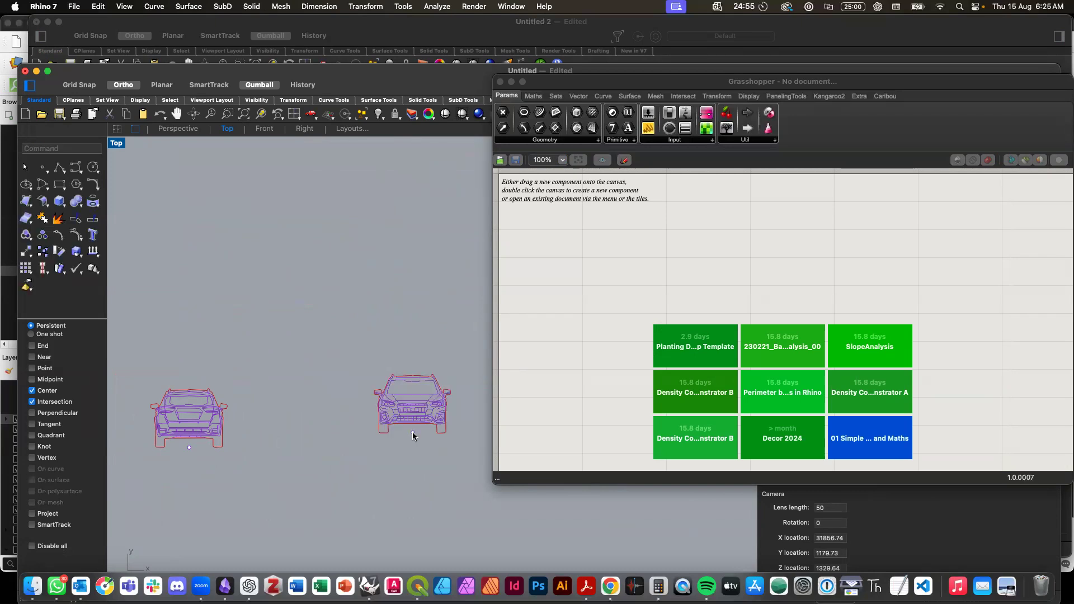
Step: Copy the front-view car linework into the street section document and shift it horizontally to sit just below the section
{"action": "left_click_drag", "start_coordinate": [362, 355], "coordinate": [455, 454]}
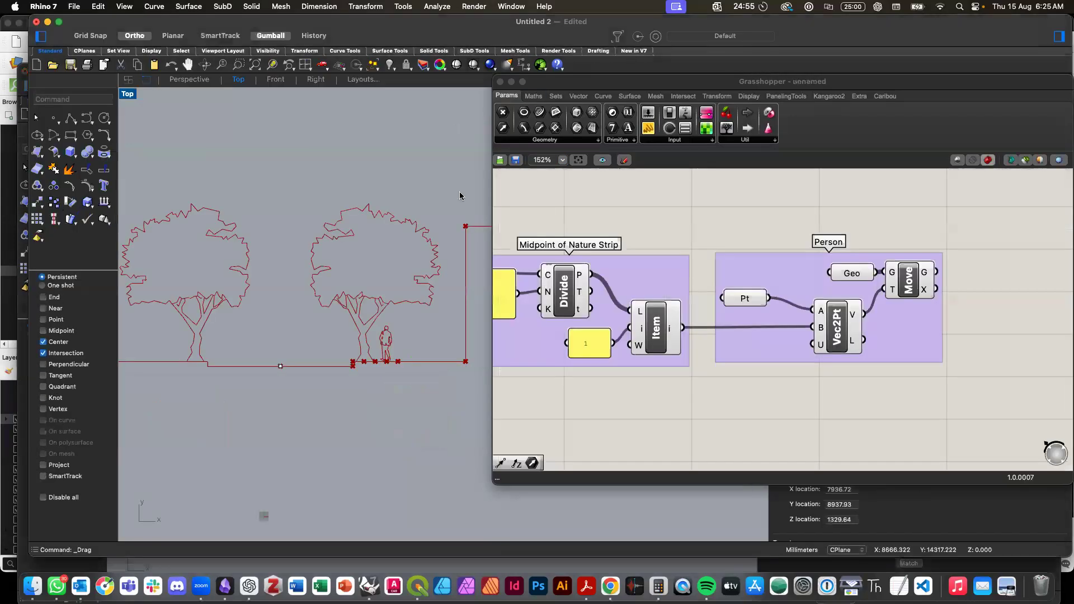
{"action": "key", "text": "super+v"}
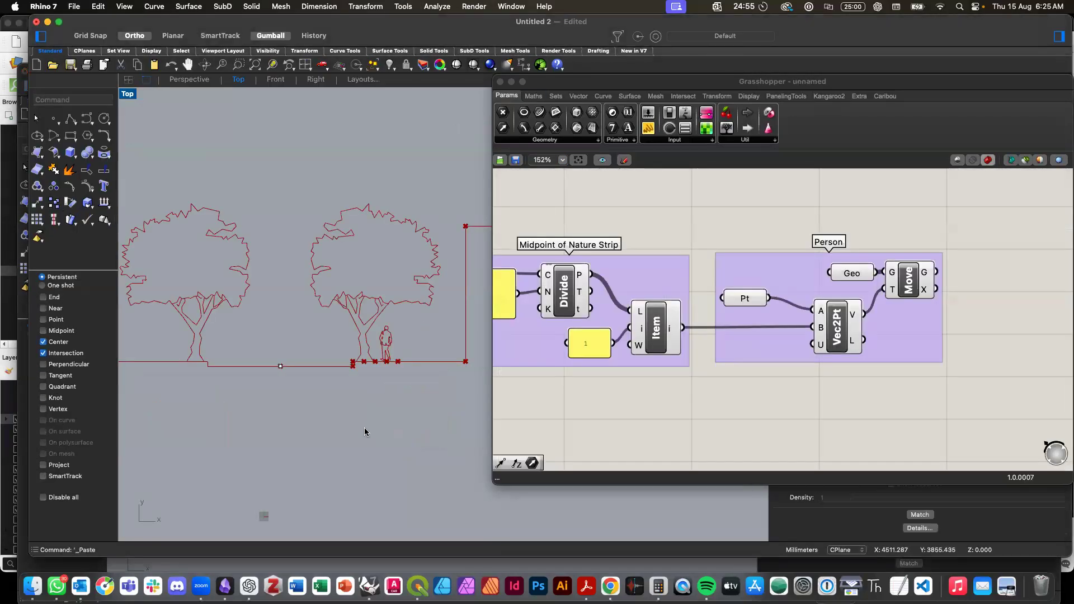
{"action": "scroll", "coordinate": [364, 428], "scroll_direction": "down", "scroll_amount": 15}
{"action": "scroll", "coordinate": [364, 427], "scroll_direction": "down", "scroll_amount": 3}
{"action": "left_click_drag", "start_coordinate": [458, 381], "coordinate": [283, 378]}
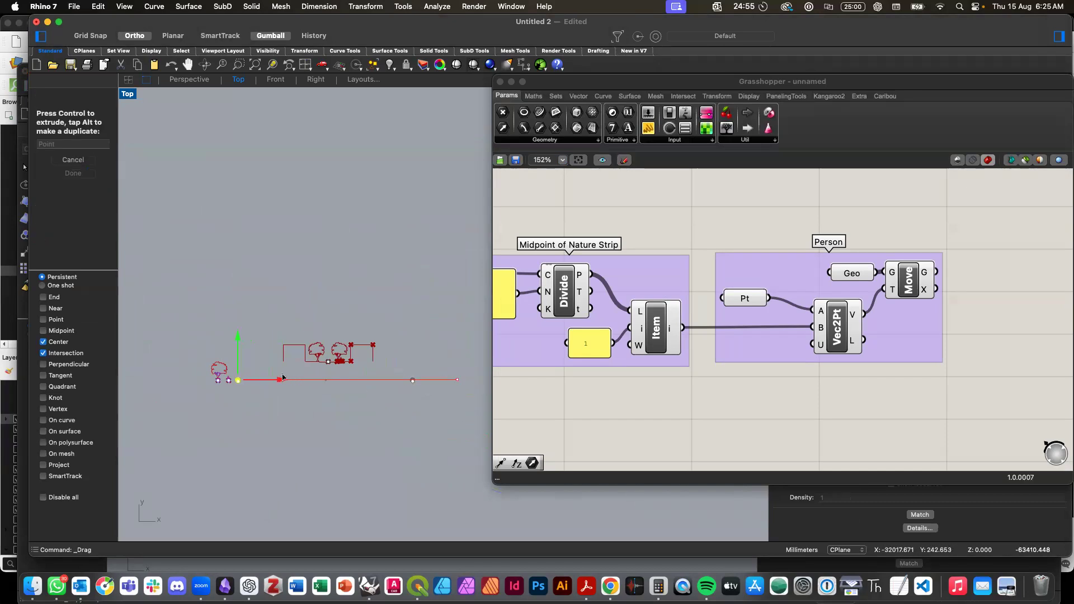
{"action": "left_click", "coordinate": [323, 404]}
{"action": "scroll", "coordinate": [323, 404], "scroll_direction": "up", "scroll_amount": 5}
{"action": "scroll", "coordinate": [323, 404], "scroll_direction": "right", "scroll_amount": 2}
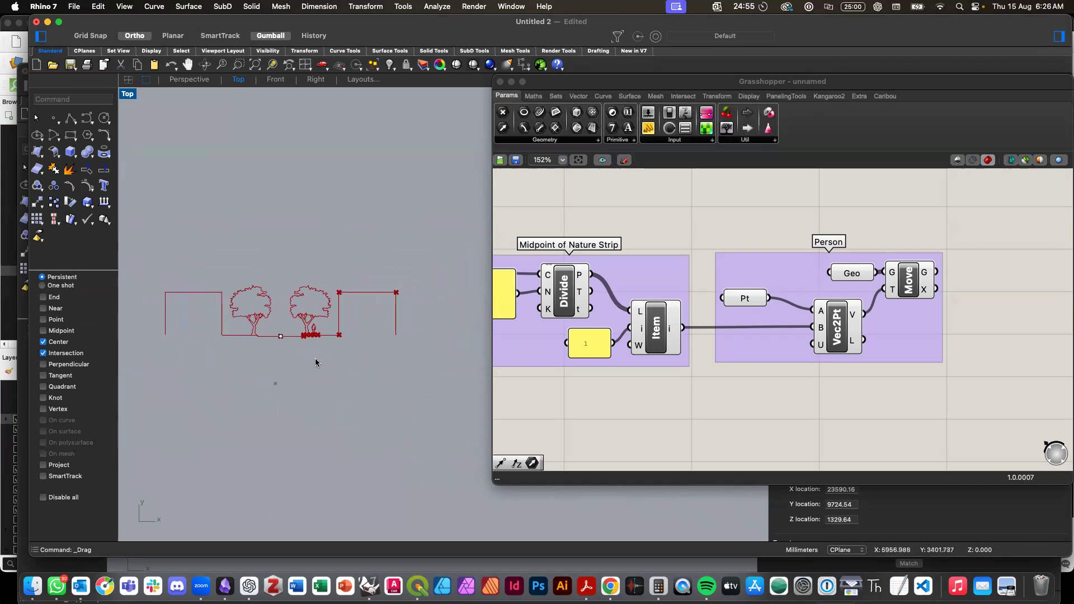
{"action": "scroll", "coordinate": [320, 358], "scroll_direction": "right", "scroll_amount": 2}
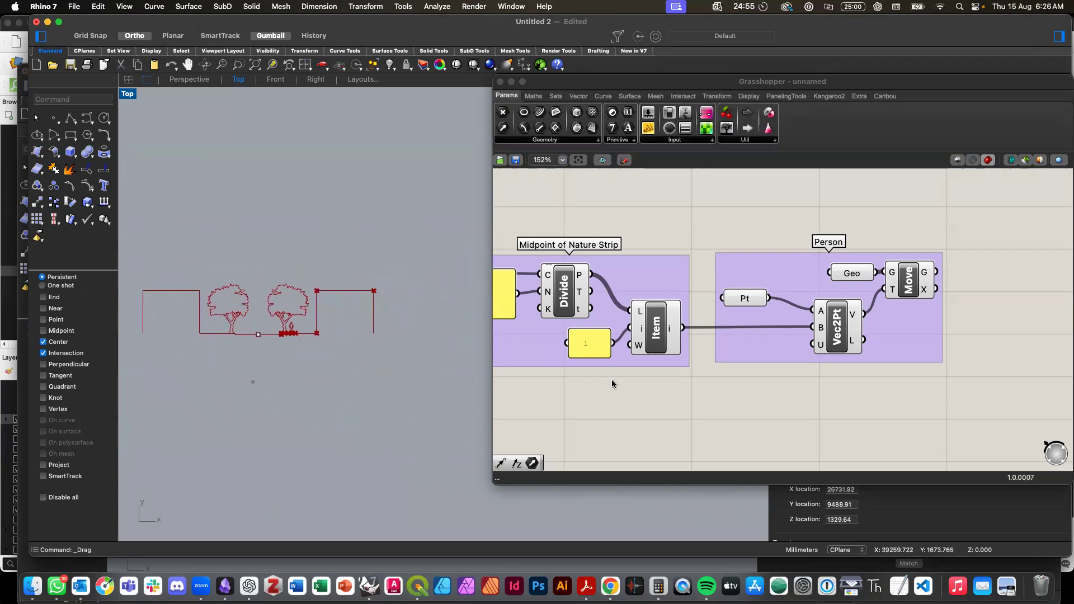
Step: Move the Carriageway Width group far down the canvas, past the Building sliders, to the level of the Person group
{"action": "left_click", "coordinate": [612, 383]}
{"action": "scroll", "coordinate": [612, 383], "scroll_direction": "down", "scroll_amount": 10}
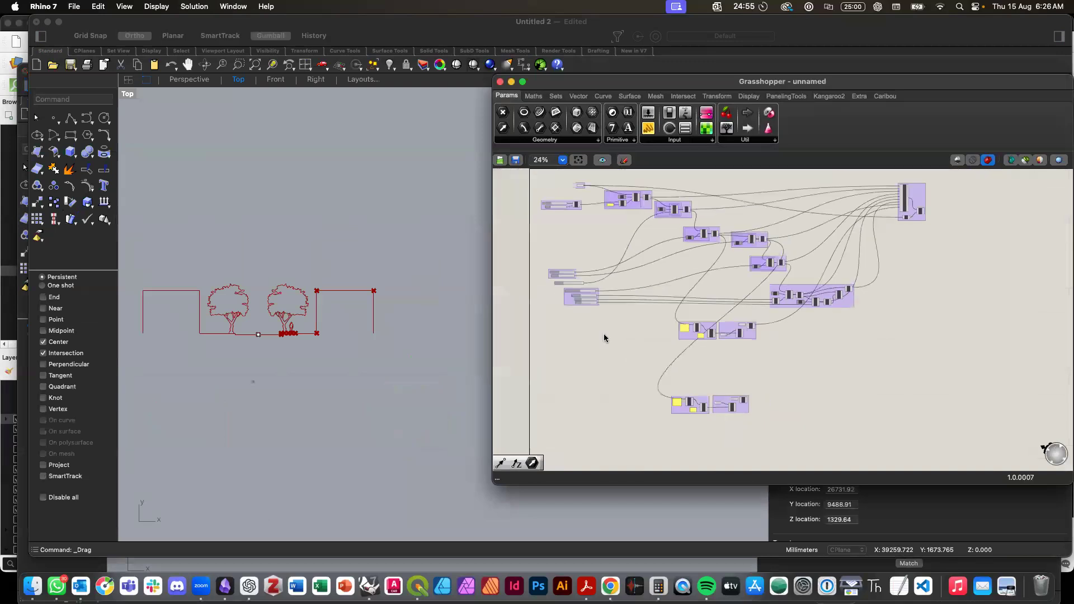
{"action": "scroll", "coordinate": [568, 240], "scroll_direction": "up", "scroll_amount": 5}
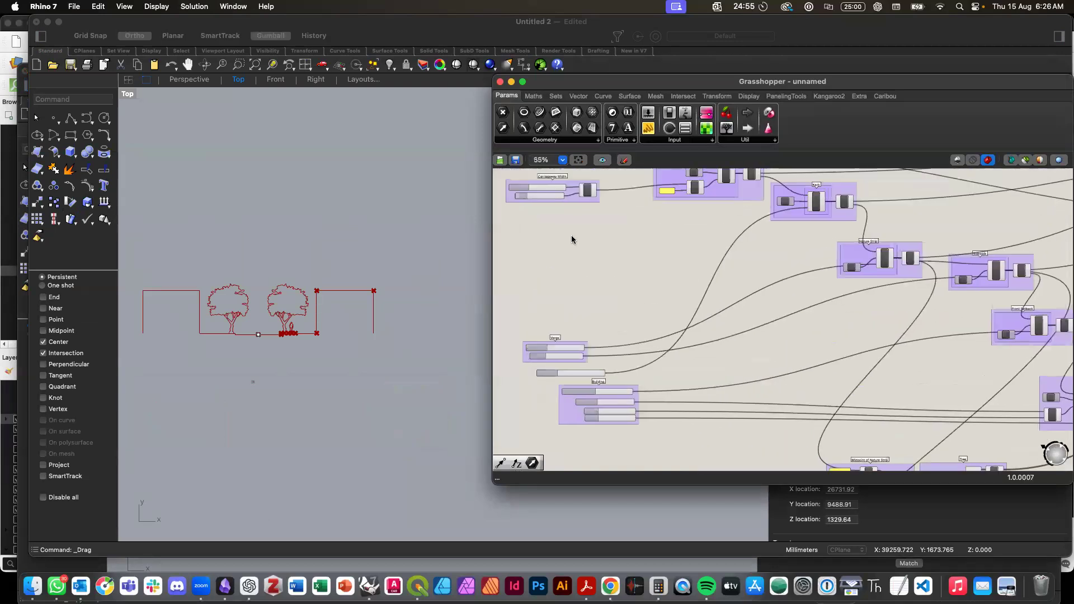
{"action": "scroll", "coordinate": [571, 240], "scroll_direction": "up", "scroll_amount": 4}
{"action": "scroll", "coordinate": [613, 249], "scroll_direction": "down", "scroll_amount": 1}
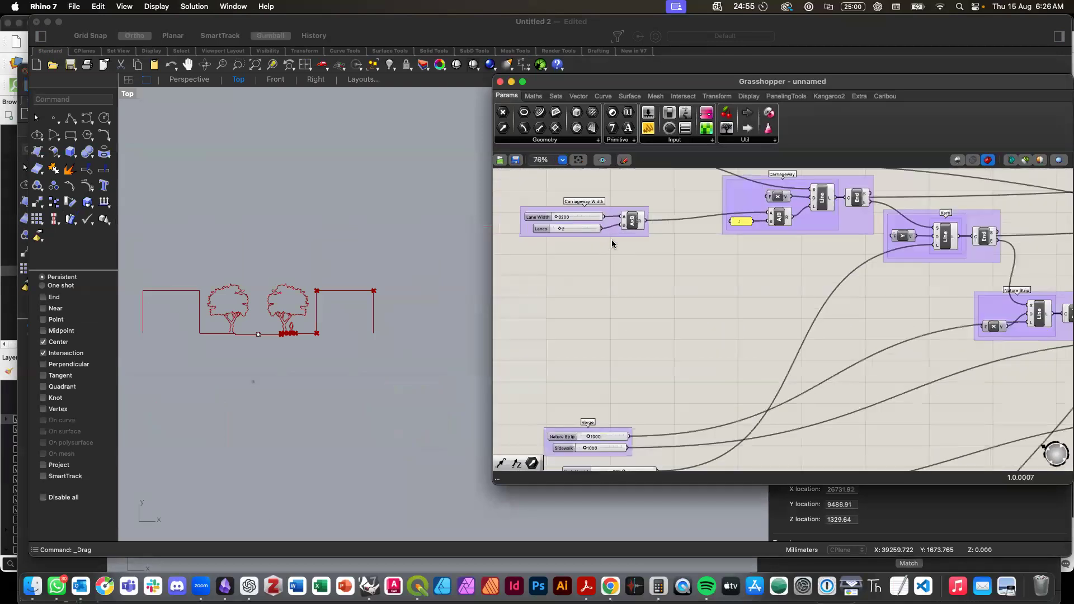
{"action": "left_click_drag", "start_coordinate": [610, 235], "coordinate": [747, 411]}
{"action": "scroll", "coordinate": [746, 411], "scroll_direction": "down", "scroll_amount": 5}
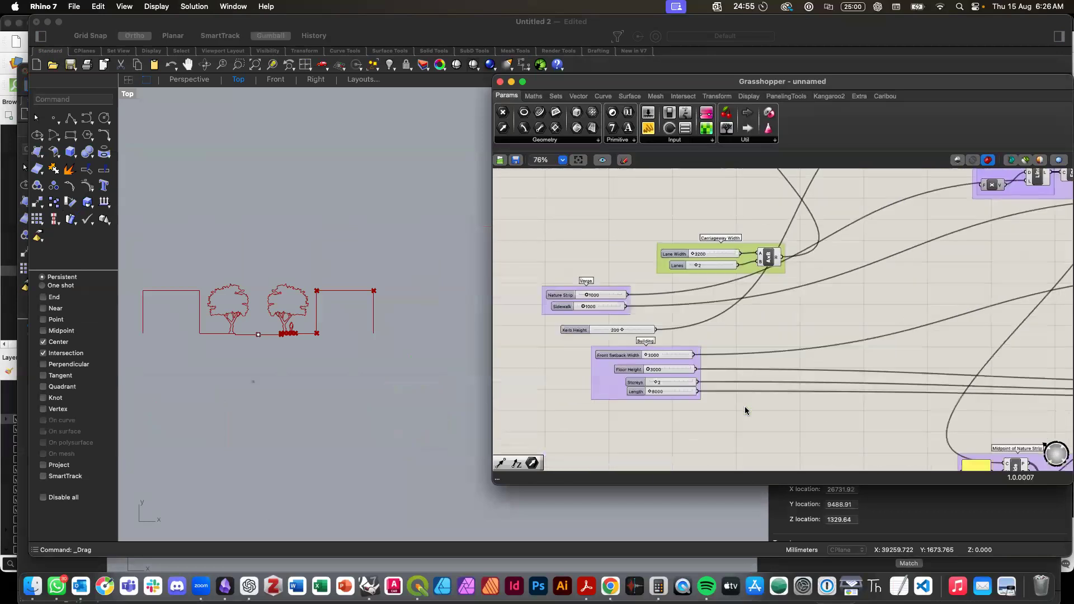
{"action": "left_click_drag", "start_coordinate": [690, 180], "coordinate": [772, 410]}
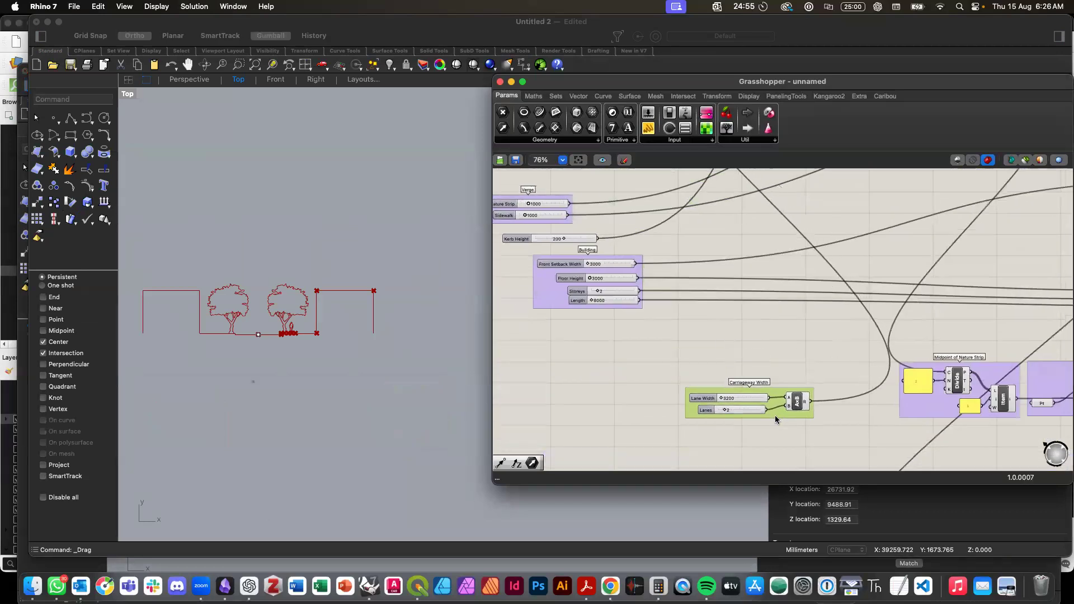
{"action": "scroll", "coordinate": [773, 414], "scroll_direction": "down", "scroll_amount": 8}
{"action": "left_click_drag", "start_coordinate": [726, 220], "coordinate": [648, 374]}
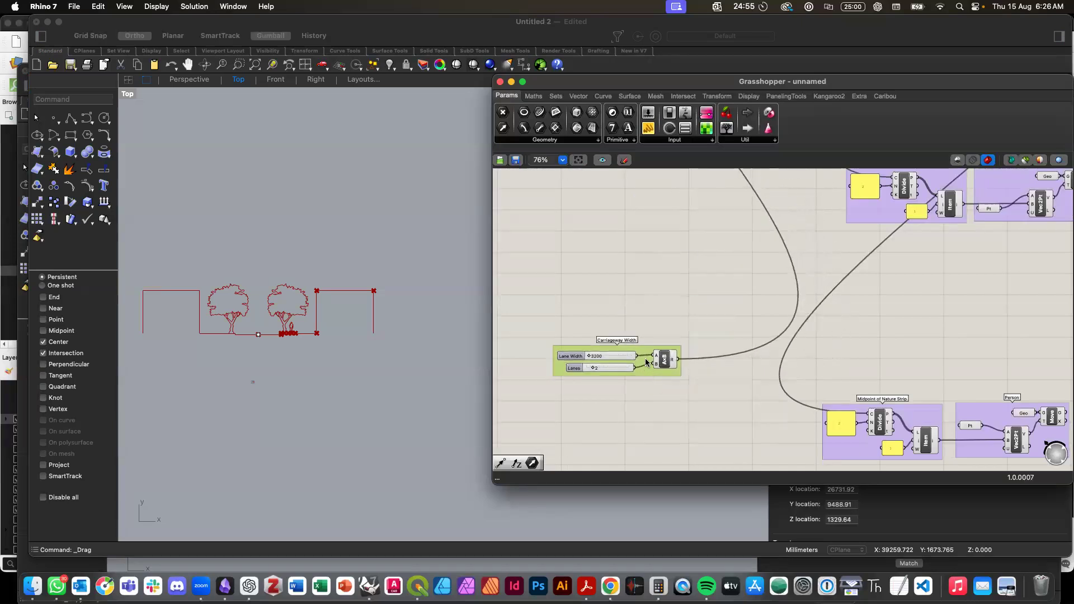
{"action": "left_click", "coordinate": [643, 318]}
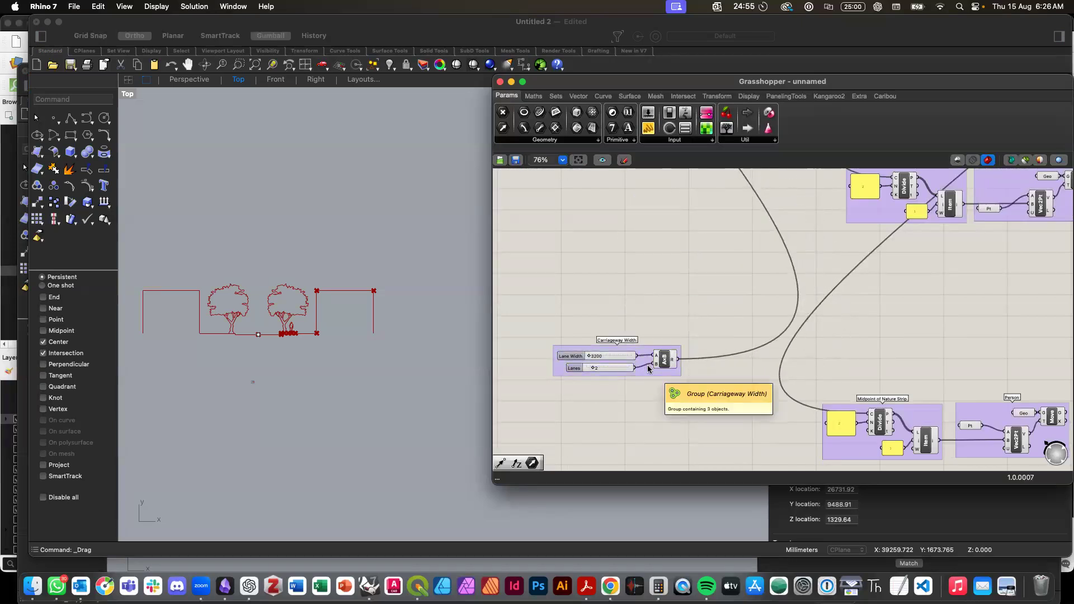
Step: Place the Carriageway Width group directly above the Verge slider group so the input sliders sit together
{"action": "scroll", "coordinate": [648, 369], "scroll_direction": "down", "scroll_amount": 5}
{"action": "left_click_drag", "start_coordinate": [659, 452], "coordinate": [587, 183]}
{"action": "right_click_drag", "start_coordinate": [587, 183], "coordinate": [601, 333]}
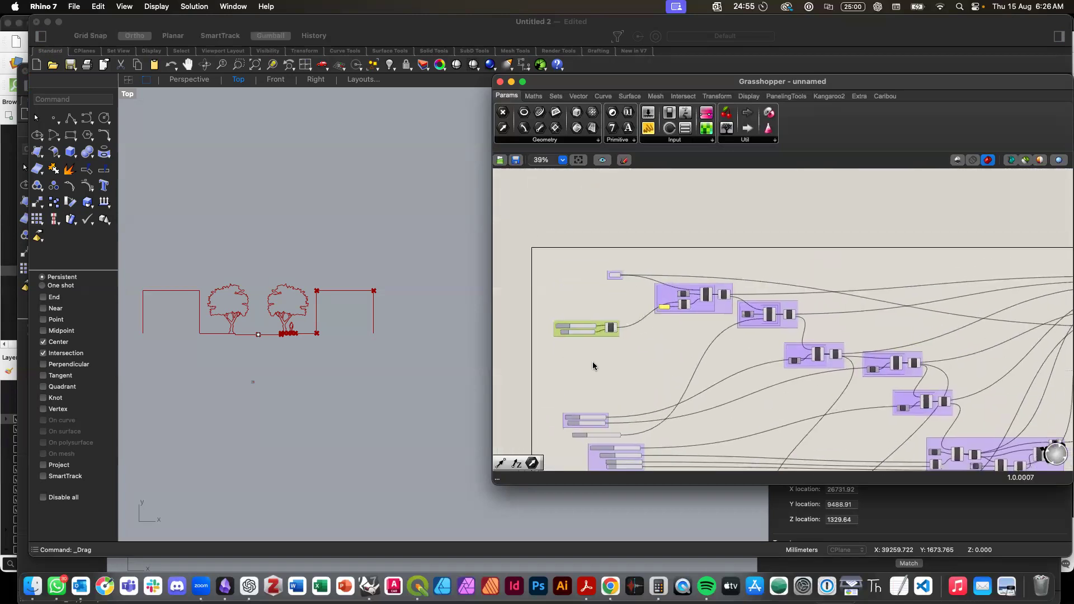
{"action": "left_click_drag", "start_coordinate": [596, 339], "coordinate": [596, 399]}
{"action": "scroll", "coordinate": [597, 400], "scroll_direction": "down", "scroll_amount": 3}
{"action": "scroll", "coordinate": [597, 400], "scroll_direction": "up", "scroll_amount": 5}
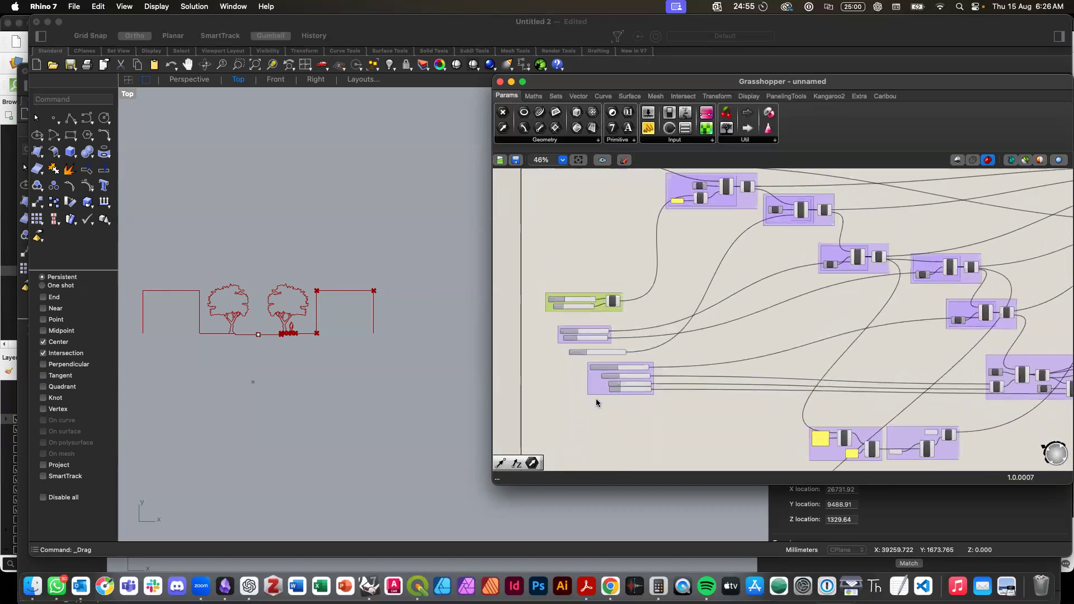
Step: Rename the Person group at the bottom of the canvas as Car
{"action": "scroll", "coordinate": [597, 403], "scroll_direction": "down", "scroll_amount": 10}
{"action": "scroll", "coordinate": [596, 403], "scroll_direction": "right", "scroll_amount": 8}
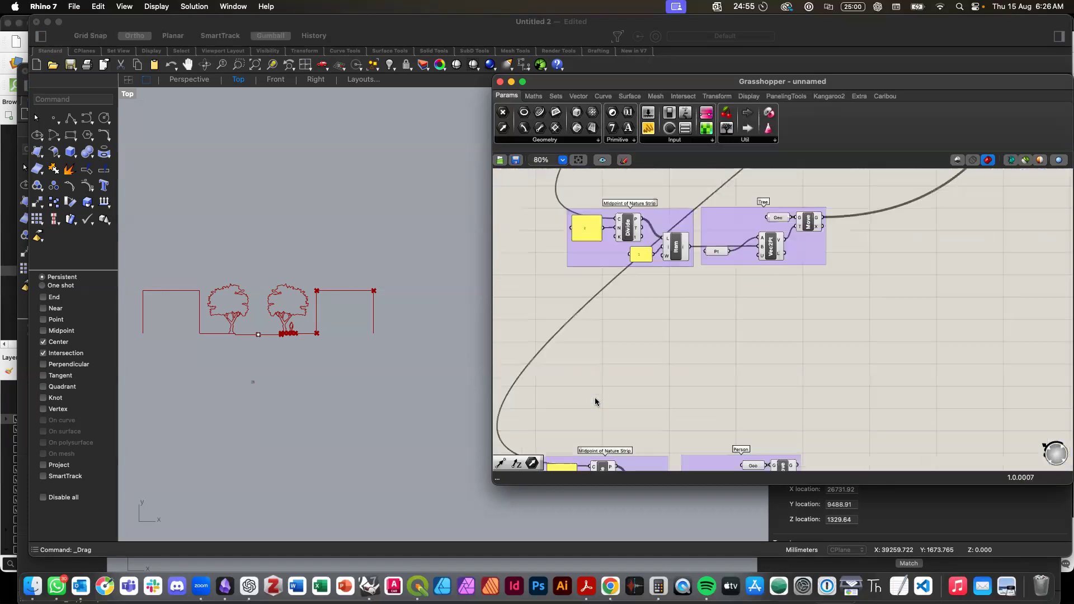
{"action": "left_click", "coordinate": [331, 420]}
{"action": "scroll", "coordinate": [314, 424], "scroll_direction": "down", "scroll_amount": 3}
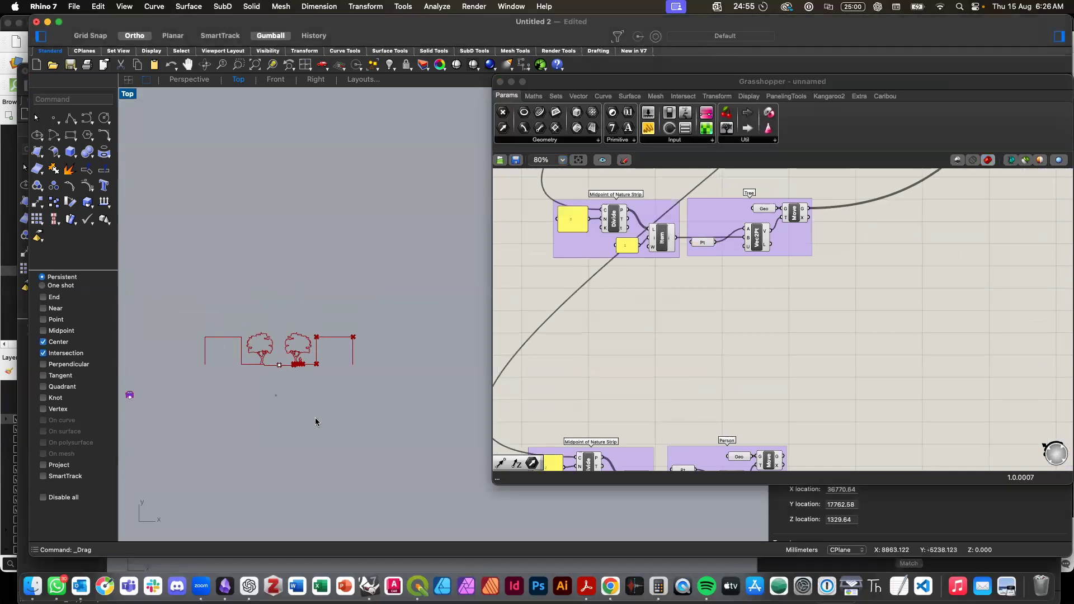
{"action": "scroll", "coordinate": [209, 367], "scroll_direction": "up", "scroll_amount": 5}
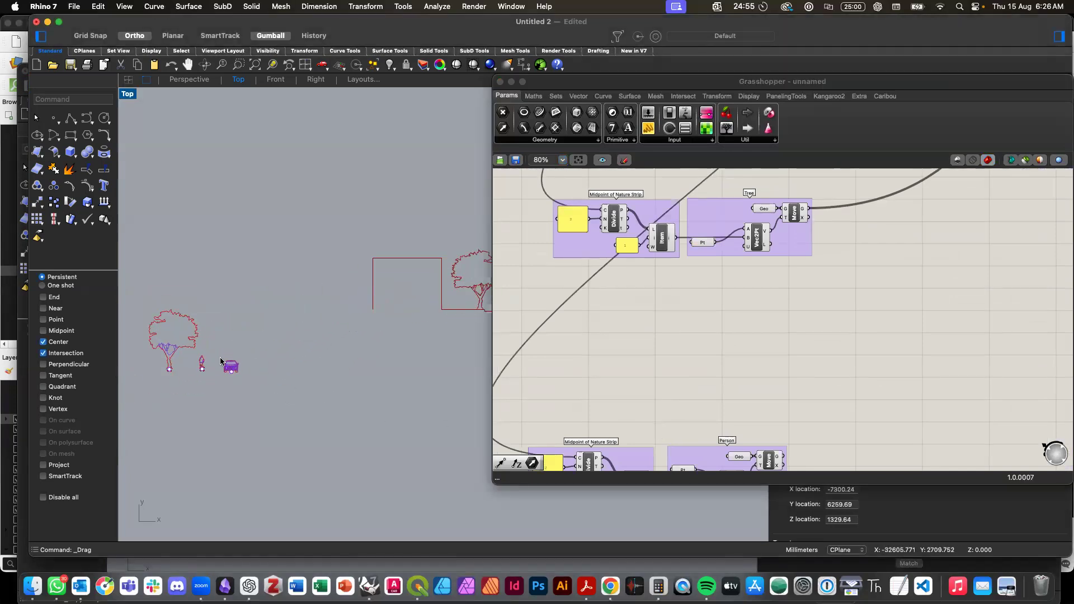
{"action": "scroll", "coordinate": [199, 414], "scroll_direction": "up", "scroll_amount": 3}
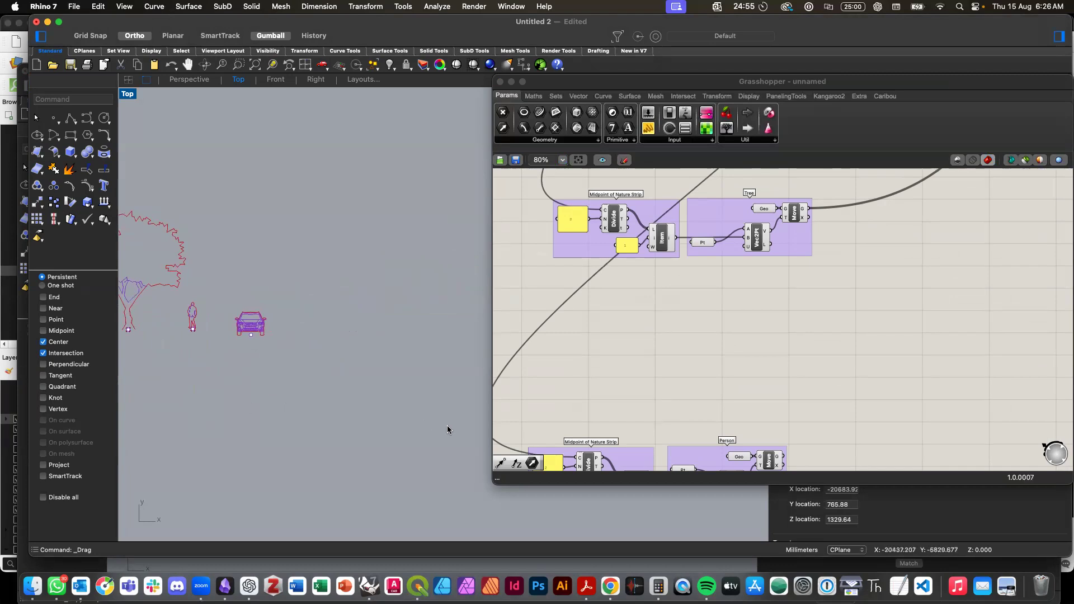
{"action": "left_click", "coordinate": [651, 385]}
{"action": "scroll", "coordinate": [694, 380], "scroll_direction": "down", "scroll_amount": 5}
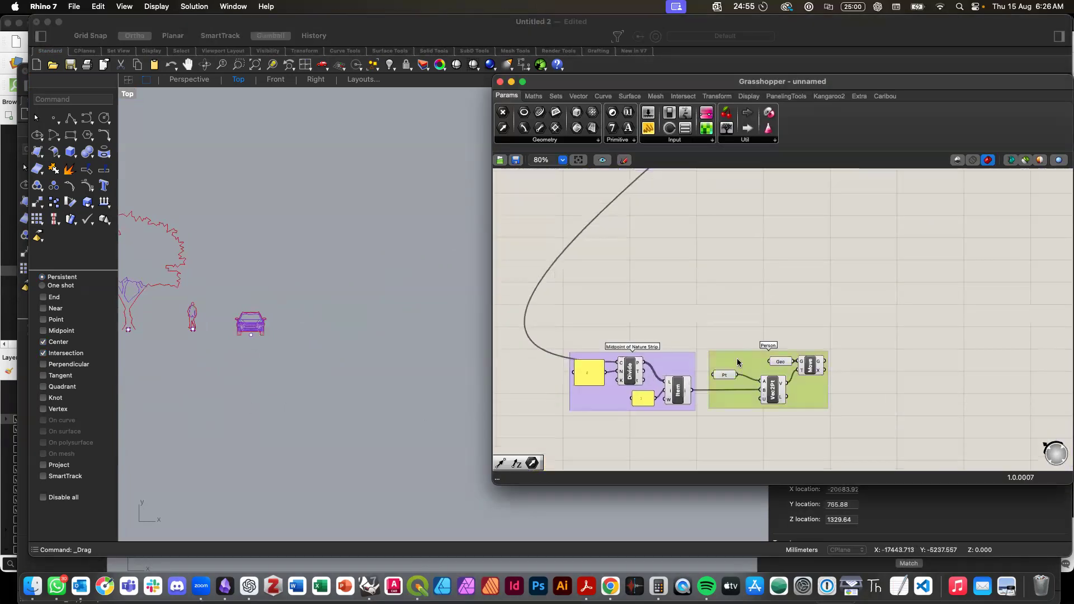
{"action": "right_click", "coordinate": [738, 363]}
{"action": "double_click", "coordinate": [755, 368]}
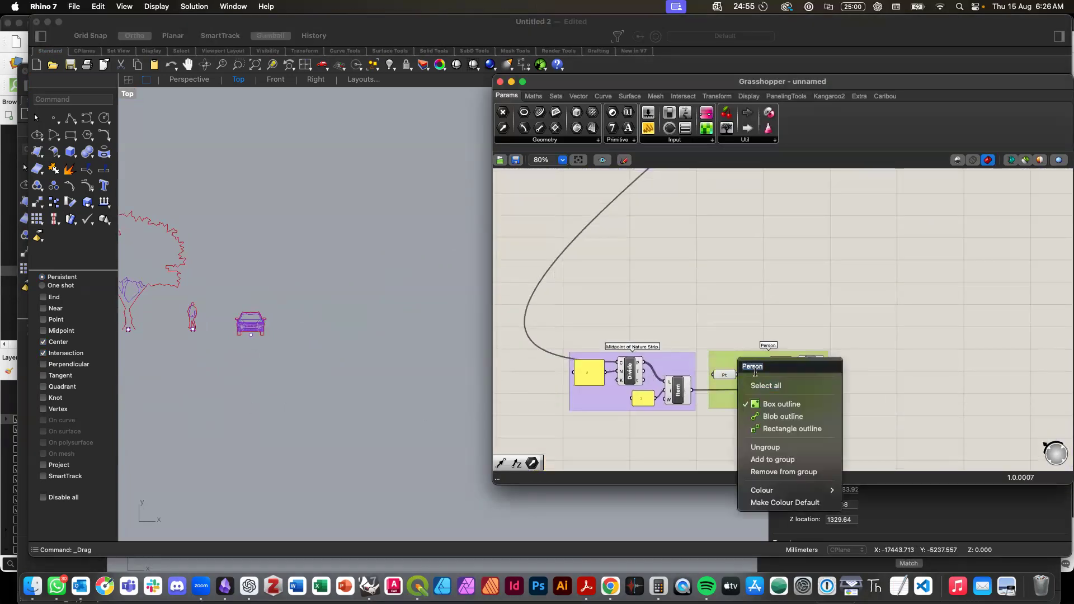
{"action": "type", "text": "Car"}
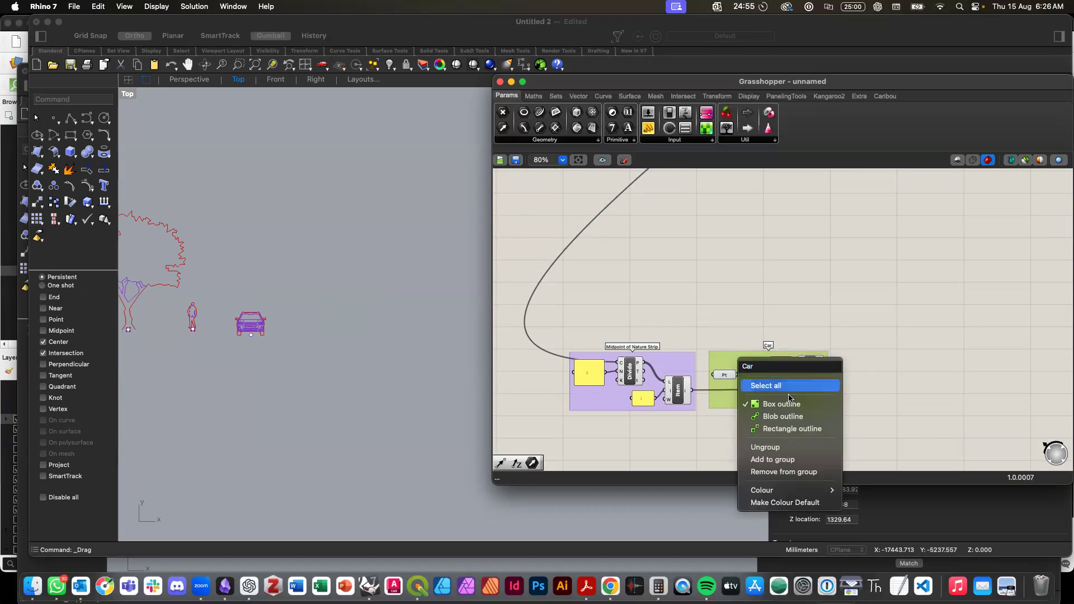
{"action": "left_click", "coordinate": [877, 422]}
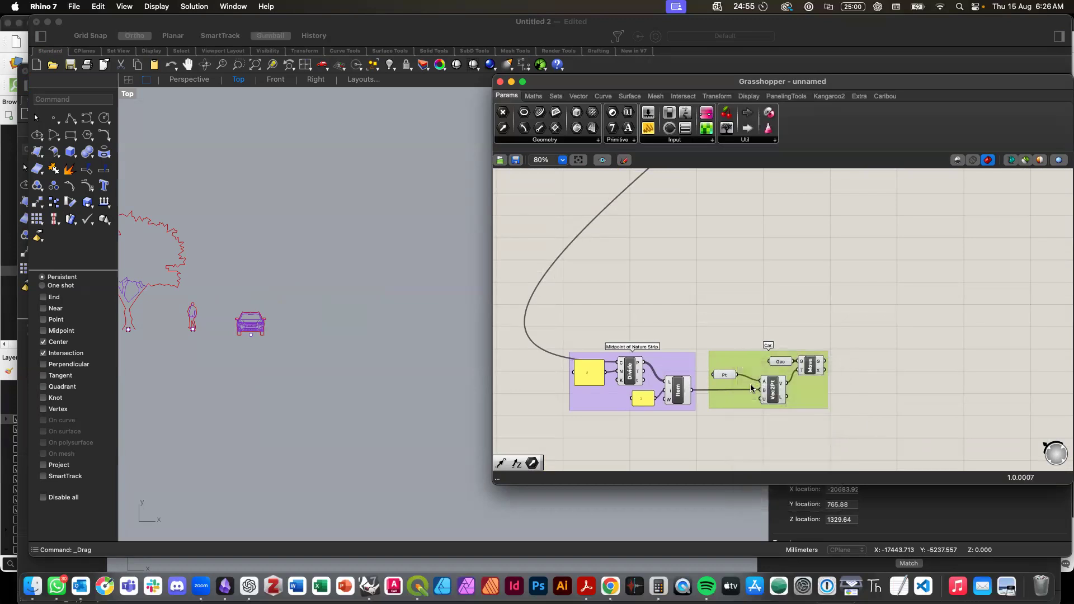
Step: Reference all of the car linework in Rhino as multiple geometries in the Car group's Geo parameter
{"action": "right_click", "coordinate": [727, 378]}
{"action": "left_click", "coordinate": [776, 366]}
{"action": "right_click", "coordinate": [778, 367]}
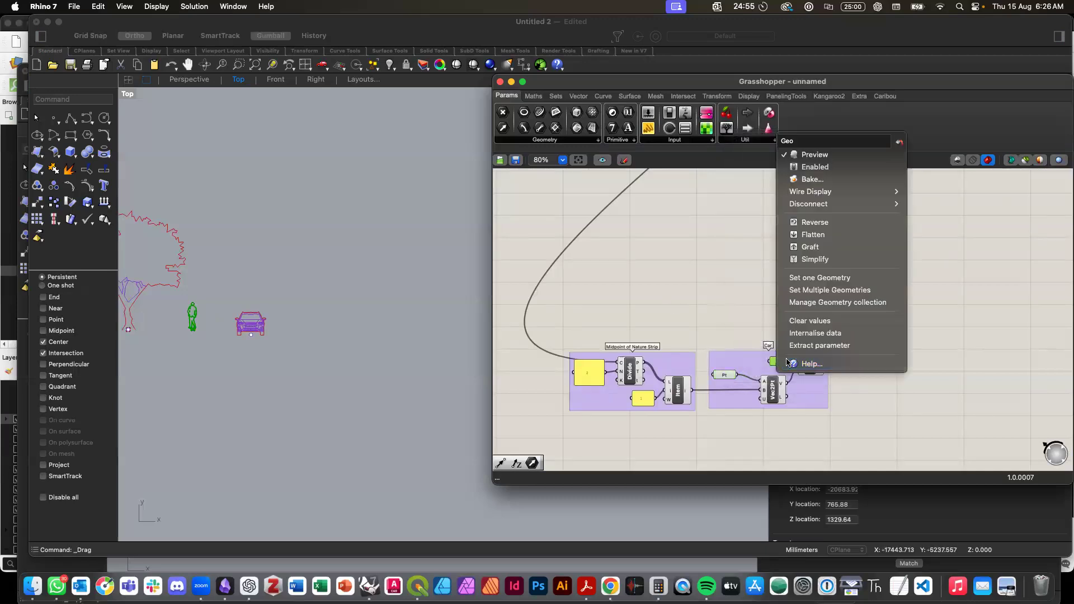
{"action": "left_click", "coordinate": [843, 295]}
{"action": "left_click_drag", "start_coordinate": [229, 293], "coordinate": [272, 367]}
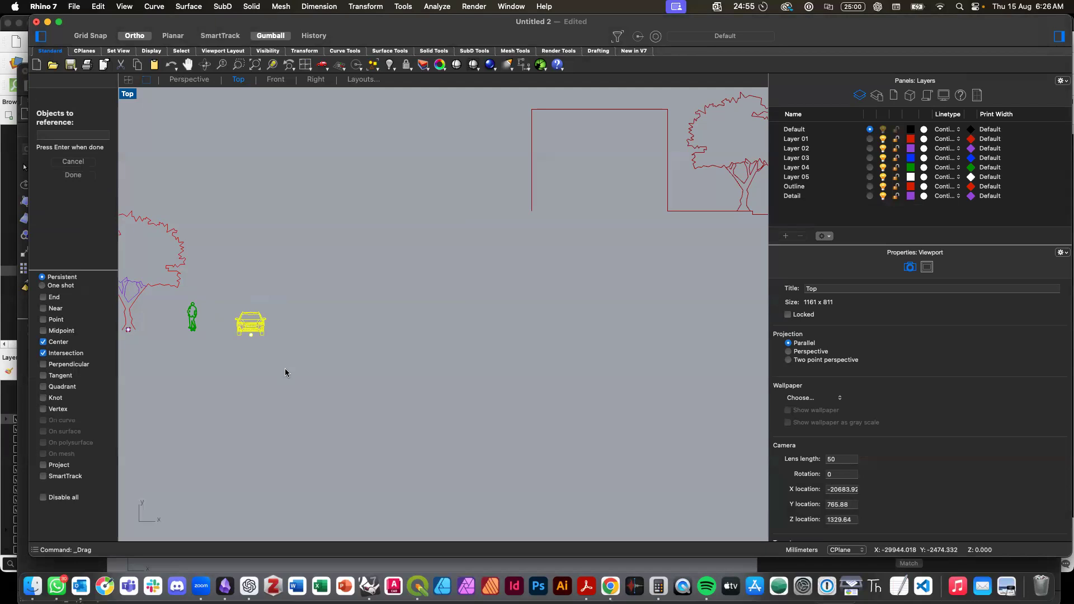
{"action": "key", "text": "Return"}
Step: Set the Car group's Pt parameter to the point at the base of the car drawing
{"action": "right_click", "coordinate": [719, 375]}
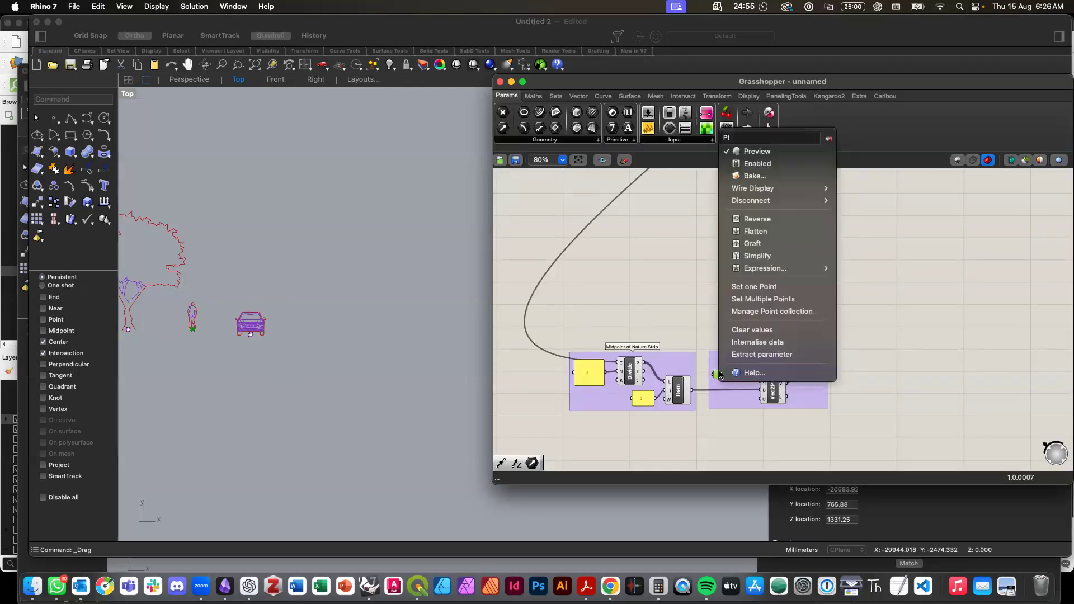
{"action": "left_click", "coordinate": [754, 287]}
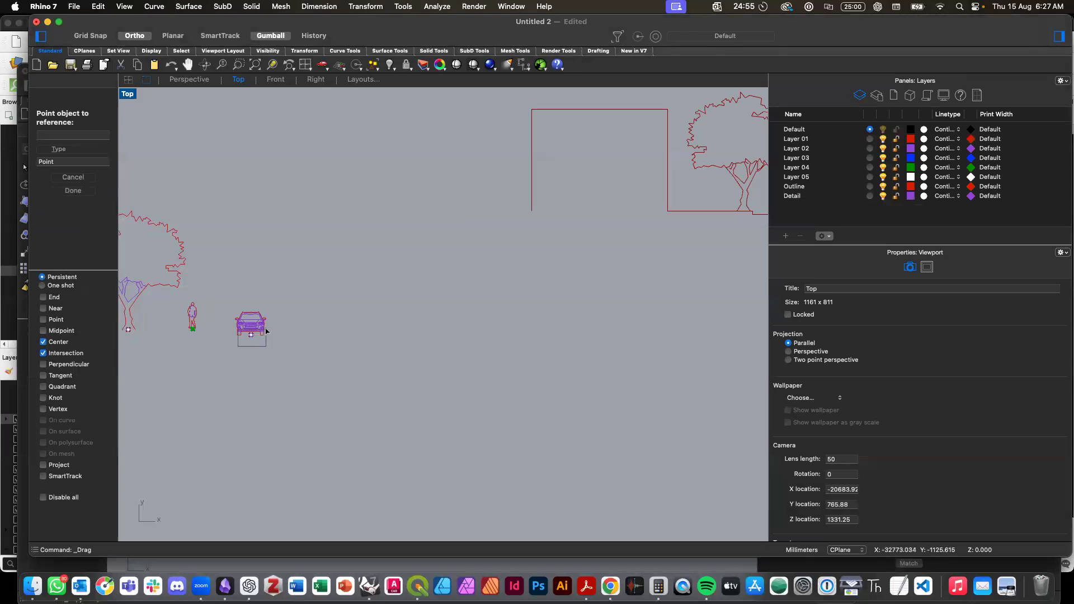
{"action": "left_click", "coordinate": [265, 331]}
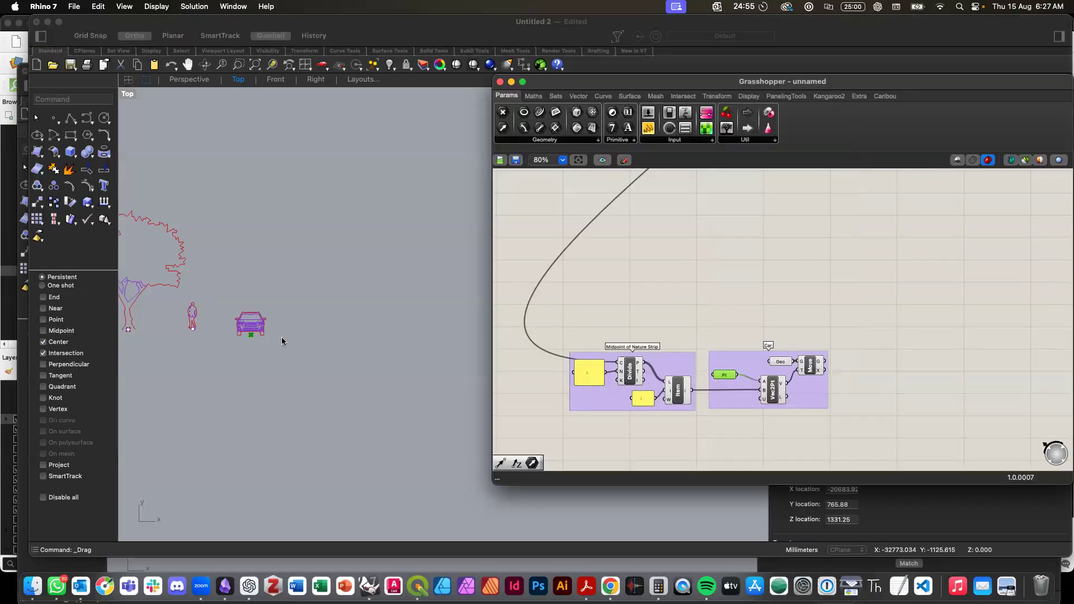
{"action": "left_click", "coordinate": [425, 329]}
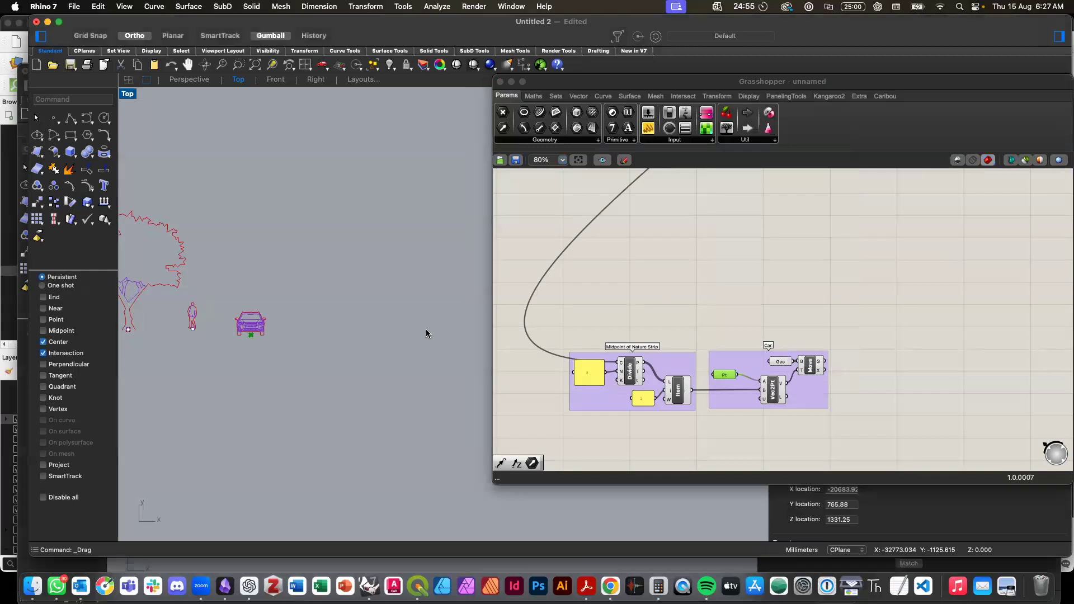
Step: Connect the Carriageway group's Line output to the curve input of the Divide component feeding the Car group
{"action": "scroll", "coordinate": [426, 329], "scroll_direction": "down", "scroll_amount": 3}
{"action": "scroll", "coordinate": [426, 333], "scroll_direction": "up", "scroll_amount": 5}
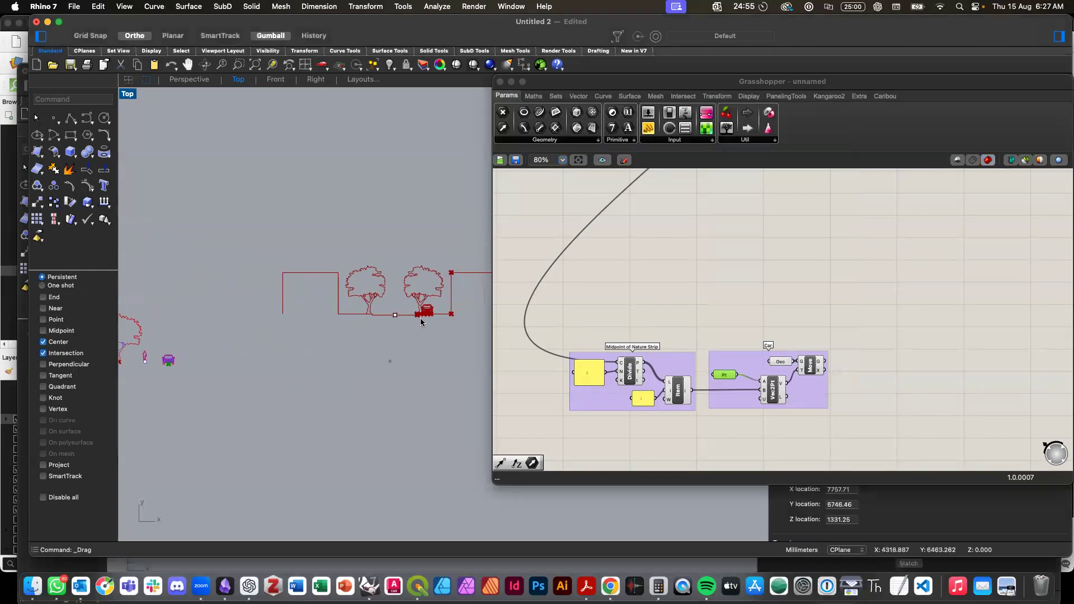
{"action": "scroll", "coordinate": [421, 323], "scroll_direction": "up", "scroll_amount": 1}
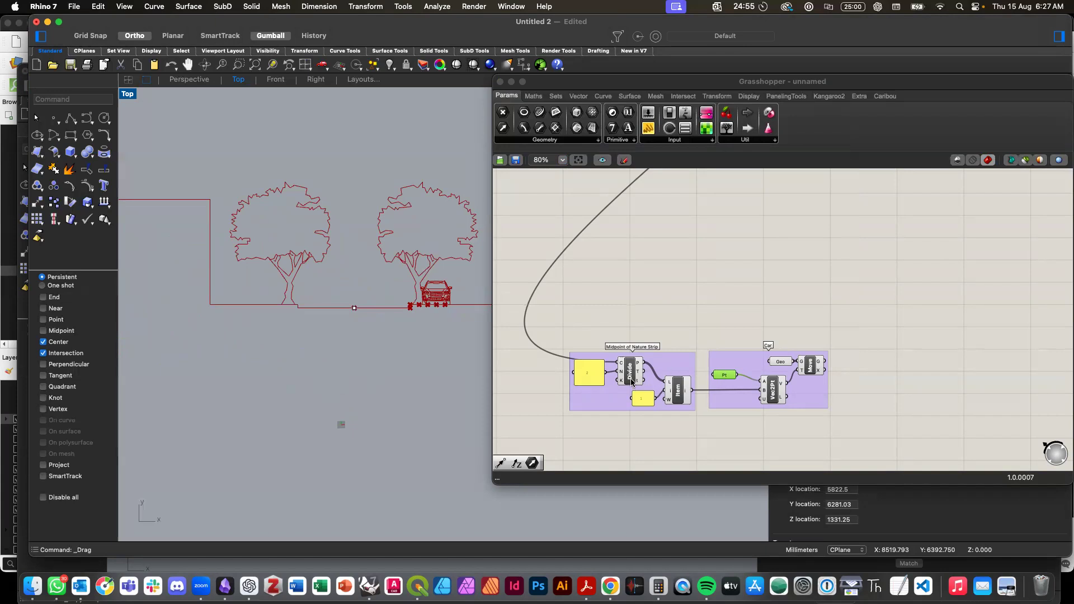
{"action": "scroll", "coordinate": [643, 319], "scroll_direction": "up", "scroll_amount": 5}
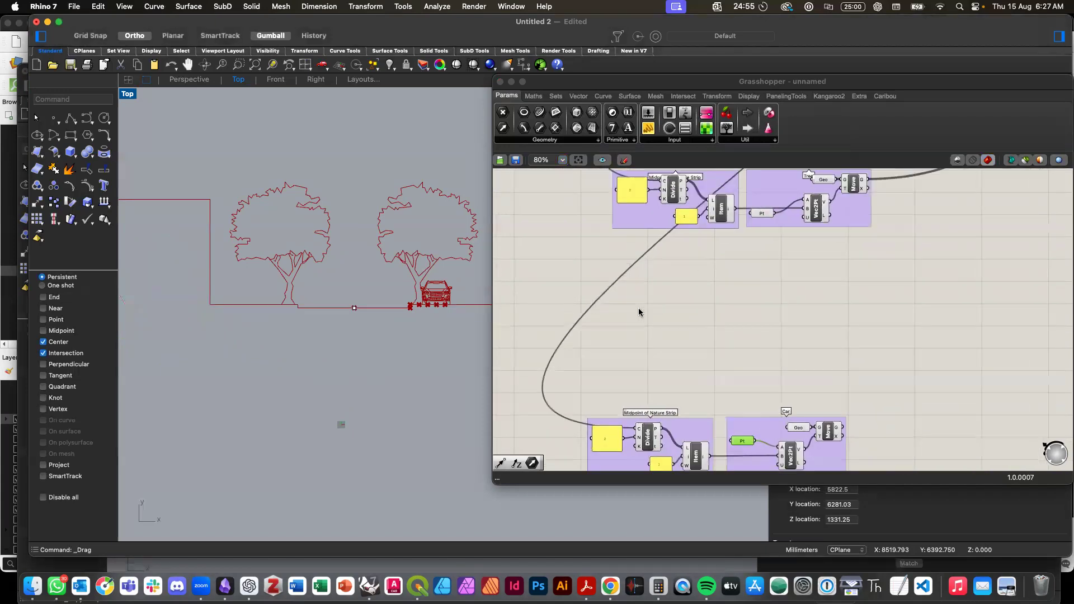
{"action": "scroll", "coordinate": [640, 312], "scroll_direction": "left", "scroll_amount": 10}
{"action": "scroll", "coordinate": [663, 305], "scroll_direction": "right", "scroll_amount": 10}
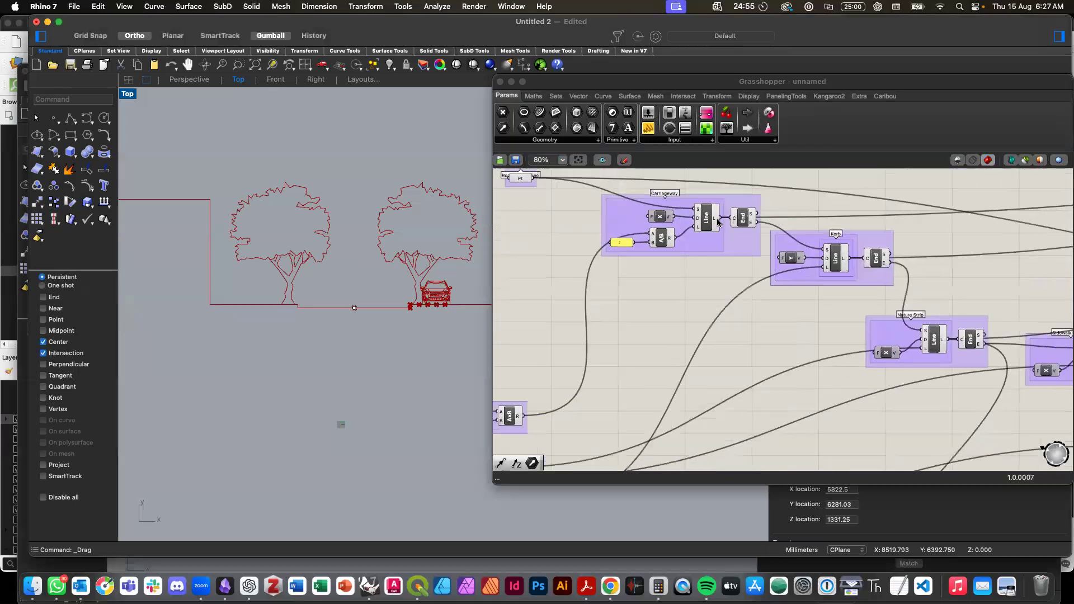
{"action": "left_click", "coordinate": [720, 220]}
{"action": "scroll", "coordinate": [727, 252], "scroll_direction": "down", "scroll_amount": 10}
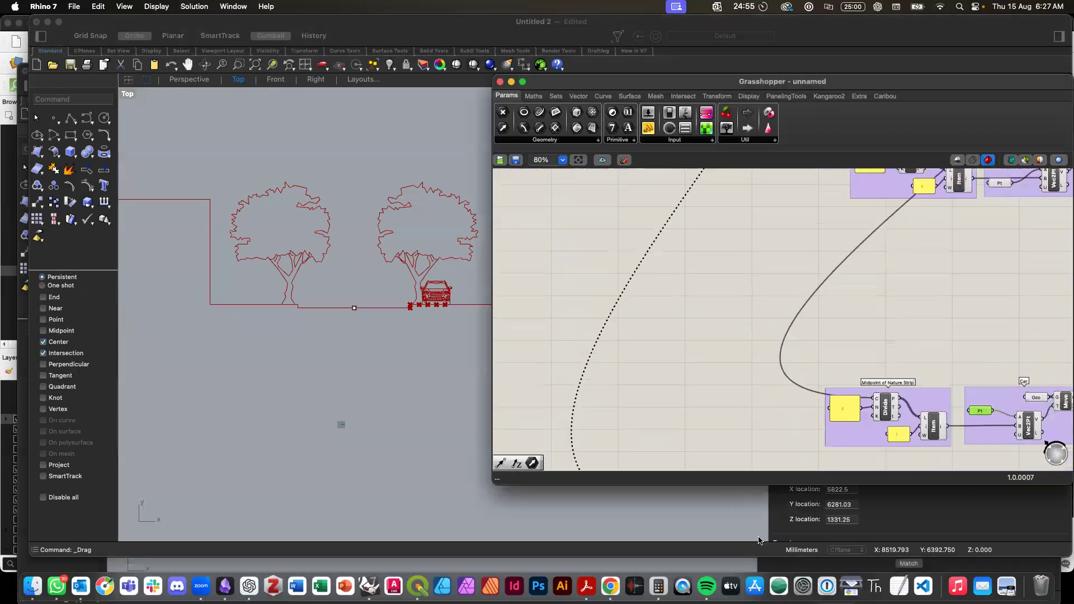
{"action": "left_click_drag", "start_coordinate": [841, 477], "coordinate": [872, 276]}
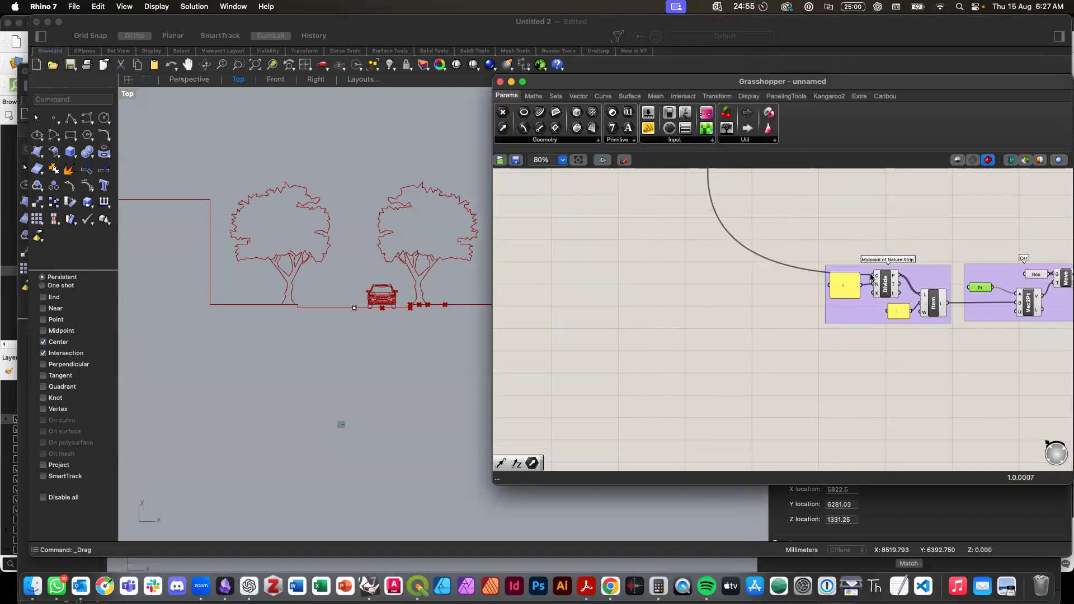
{"action": "left_click", "coordinate": [799, 343]}
{"action": "scroll", "coordinate": [435, 345], "scroll_direction": "right", "scroll_amount": 5}
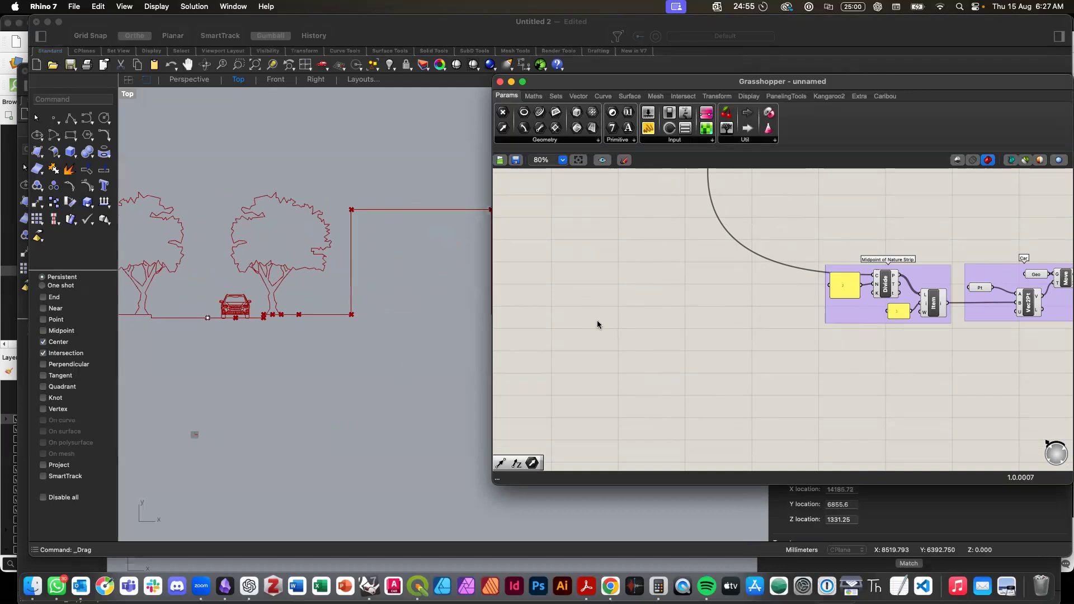
Step: Duplicate the Car group together with its midpoint group and place the copies between the Tree and Car rows
{"action": "scroll", "coordinate": [648, 349], "scroll_direction": "down", "scroll_amount": 4}
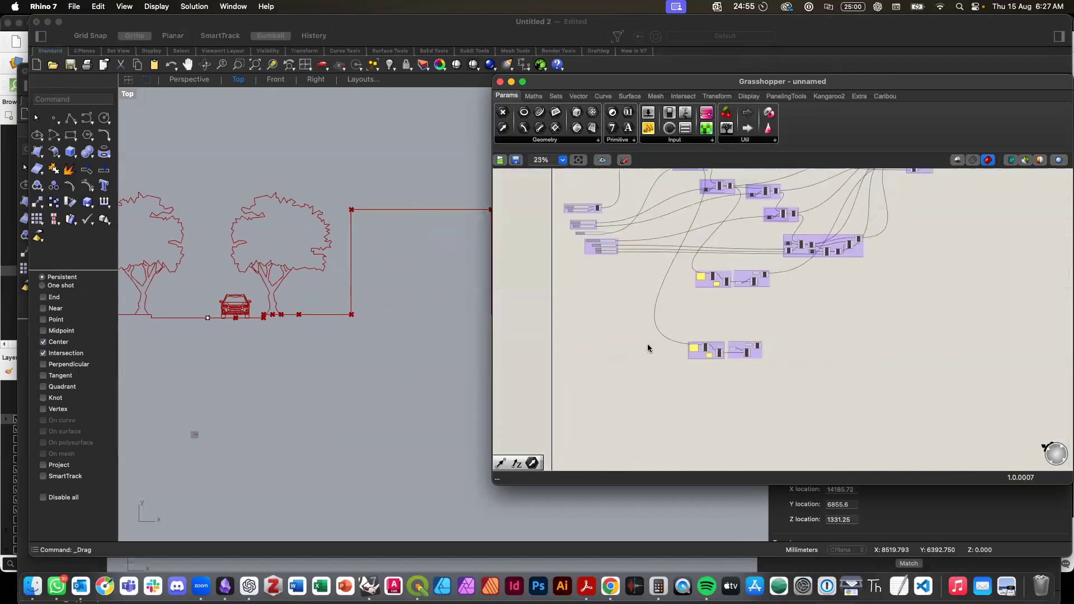
{"action": "scroll", "coordinate": [713, 309], "scroll_direction": "up", "scroll_amount": 1}
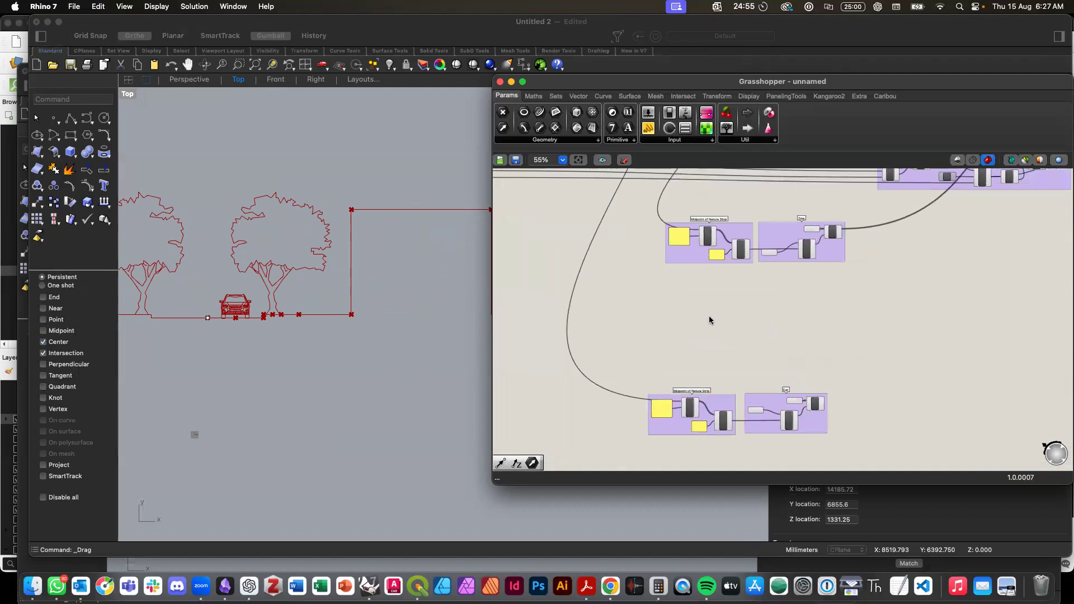
{"action": "scroll", "coordinate": [709, 316], "scroll_direction": "up", "scroll_amount": 1}
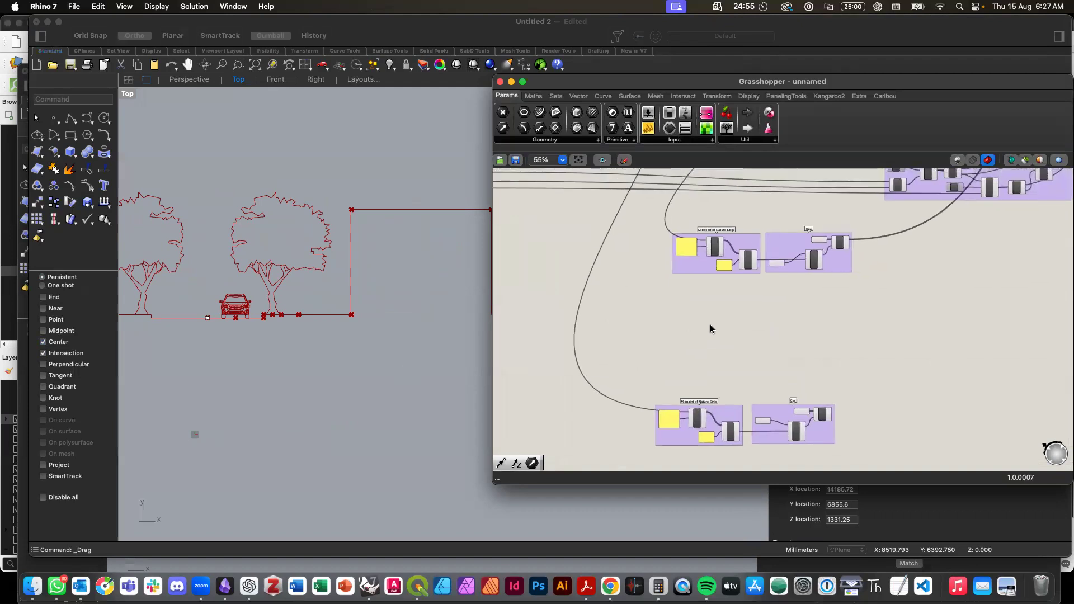
{"action": "left_click_drag", "start_coordinate": [635, 345], "coordinate": [862, 465]}
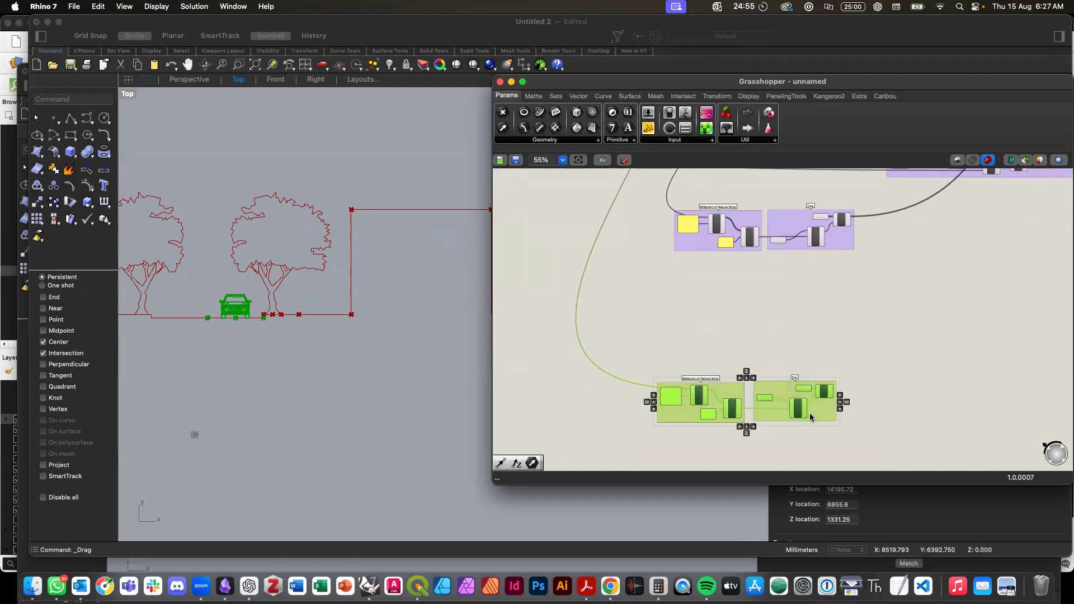
{"action": "left_click_drag", "start_coordinate": [811, 417], "coordinate": [818, 333], "text": "alt"}
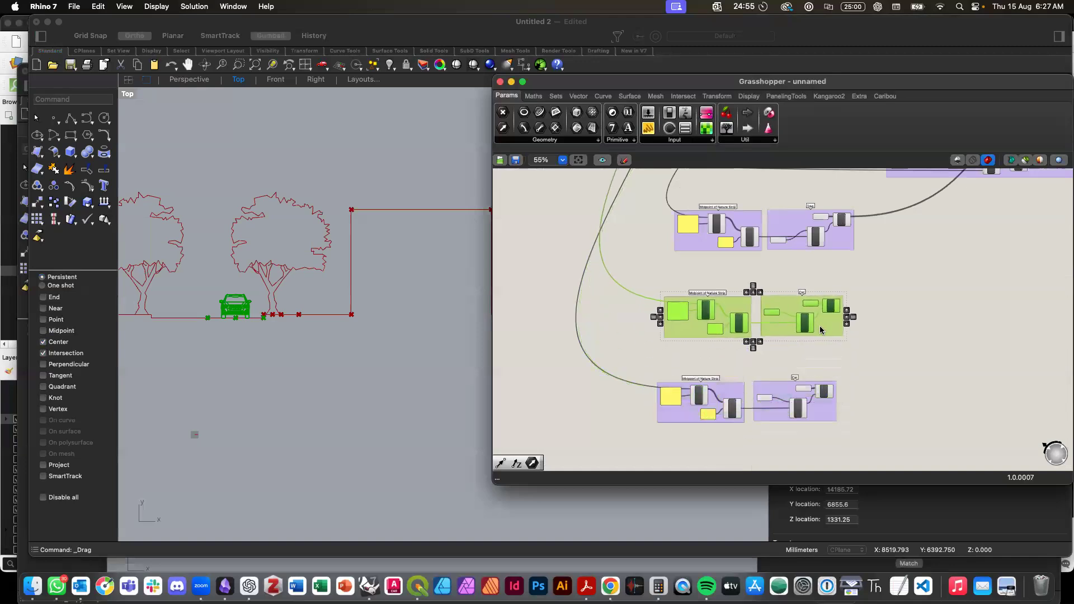
{"action": "left_click", "coordinate": [835, 360]}
Step: Rename the duplicated Car group in the upper row as Person
{"action": "scroll", "coordinate": [835, 359], "scroll_direction": "up", "scroll_amount": 5}
{"action": "left_click", "coordinate": [783, 239]}
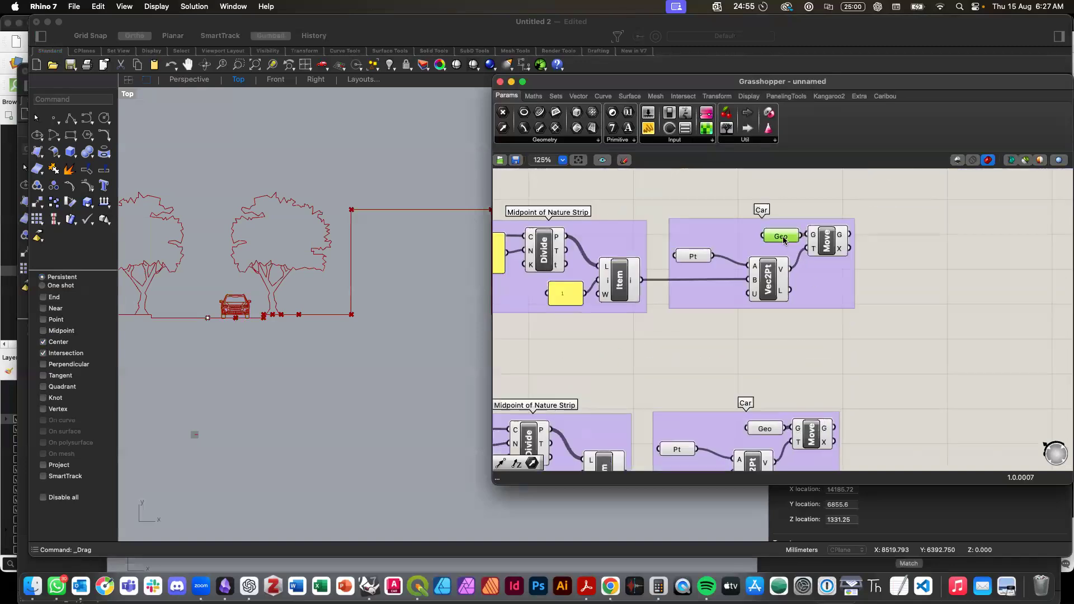
{"action": "right_click", "coordinate": [739, 227]}
{"action": "double_click", "coordinate": [755, 231]}
{"action": "type", "text": "Person"}
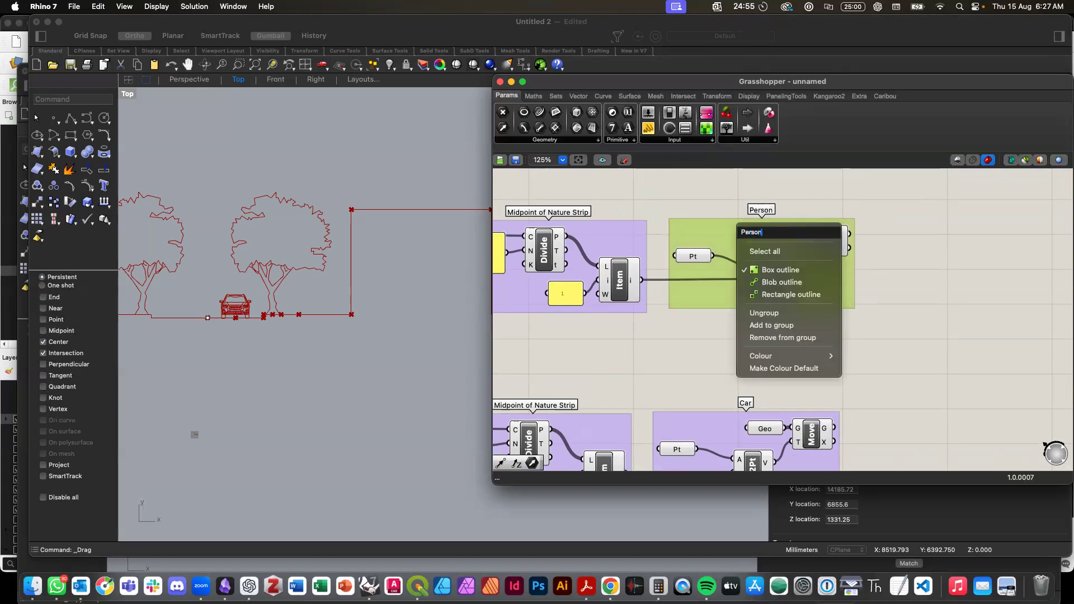
{"action": "key", "text": "Return"}
{"action": "left_click", "coordinate": [732, 372]}
Step: Reference the person linework in Rhino as multiple geometries in the new Person group's Geo parameter
{"action": "left_click", "coordinate": [785, 238]}
{"action": "right_click", "coordinate": [784, 239]}
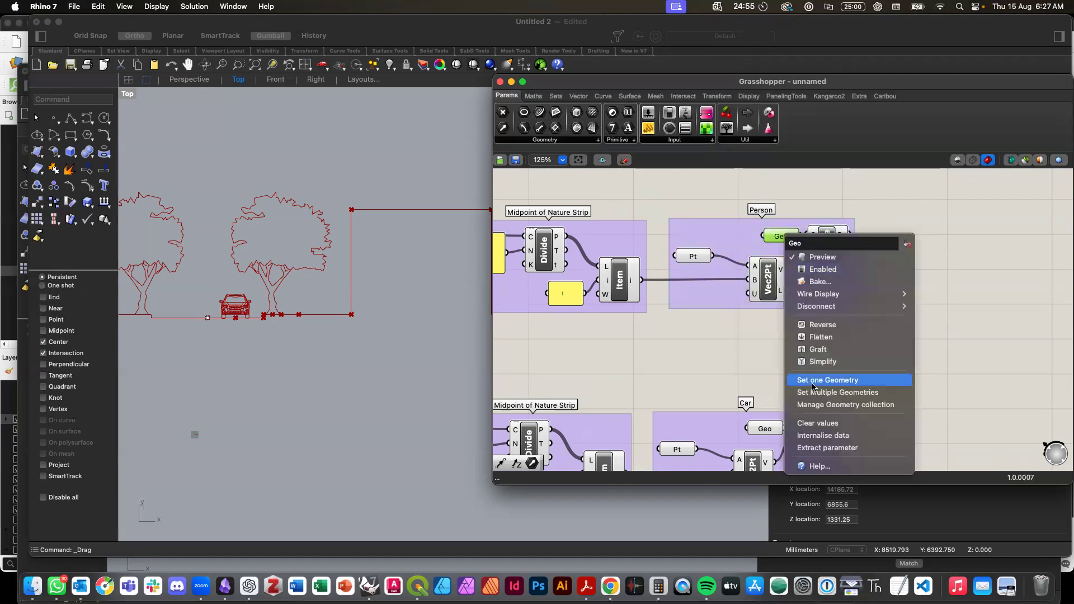
{"action": "left_click", "coordinate": [833, 398]}
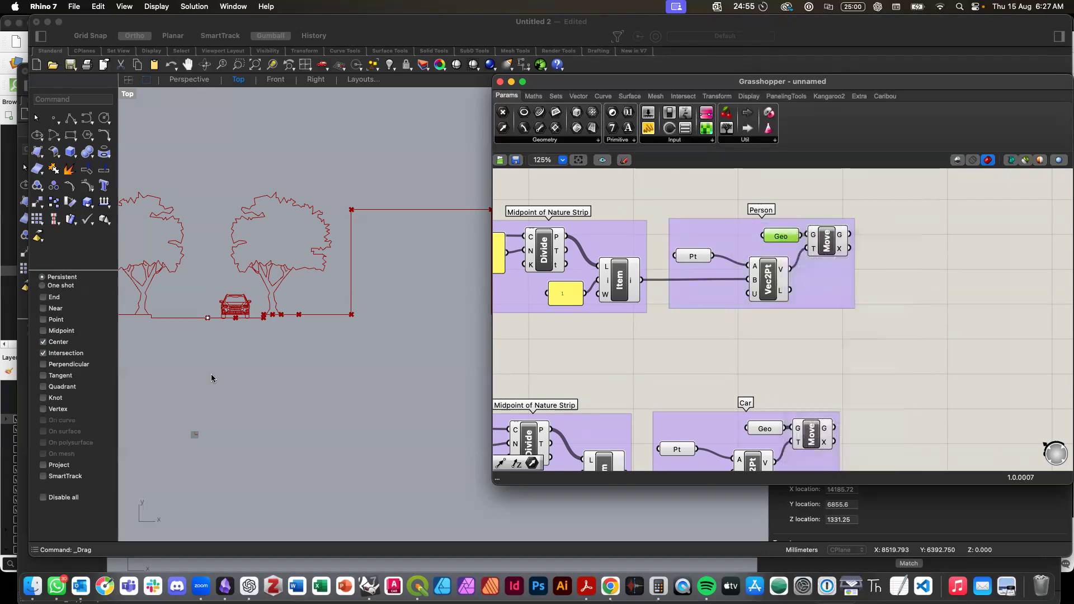
{"action": "scroll", "coordinate": [210, 380], "scroll_direction": "left", "scroll_amount": 6}
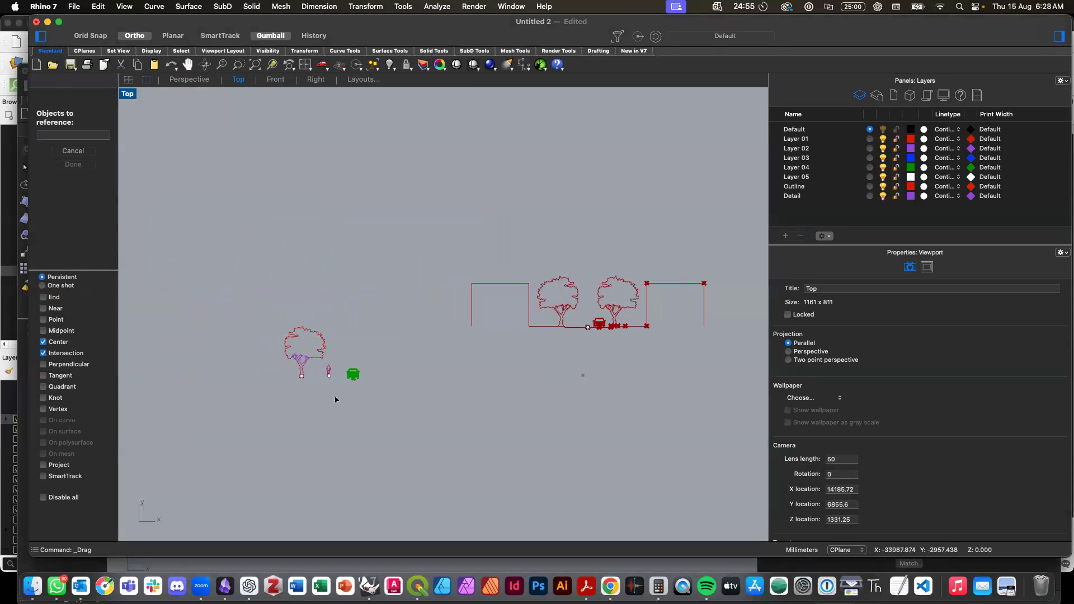
{"action": "scroll", "coordinate": [331, 400], "scroll_direction": "up", "scroll_amount": 8}
{"action": "left_click_drag", "start_coordinate": [307, 368], "coordinate": [345, 283]}
{"action": "key", "text": "Return"}
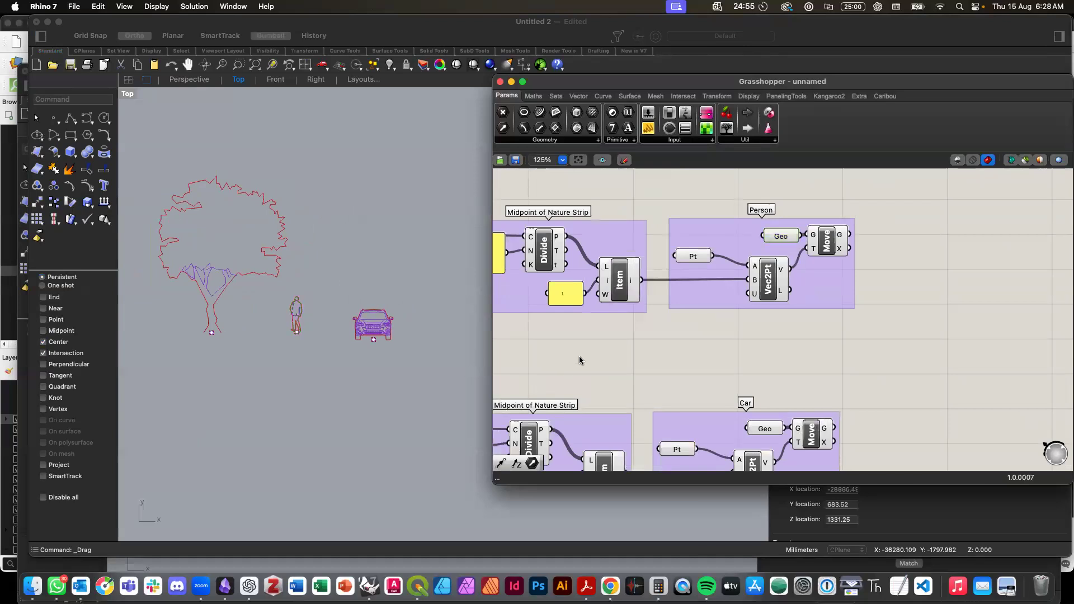
Step: Reference the Rhino point at the person's feet in the Person group's Pt parameter
{"action": "left_click", "coordinate": [778, 237]}
{"action": "left_click", "coordinate": [778, 354]}
{"action": "left_click", "coordinate": [826, 246]}
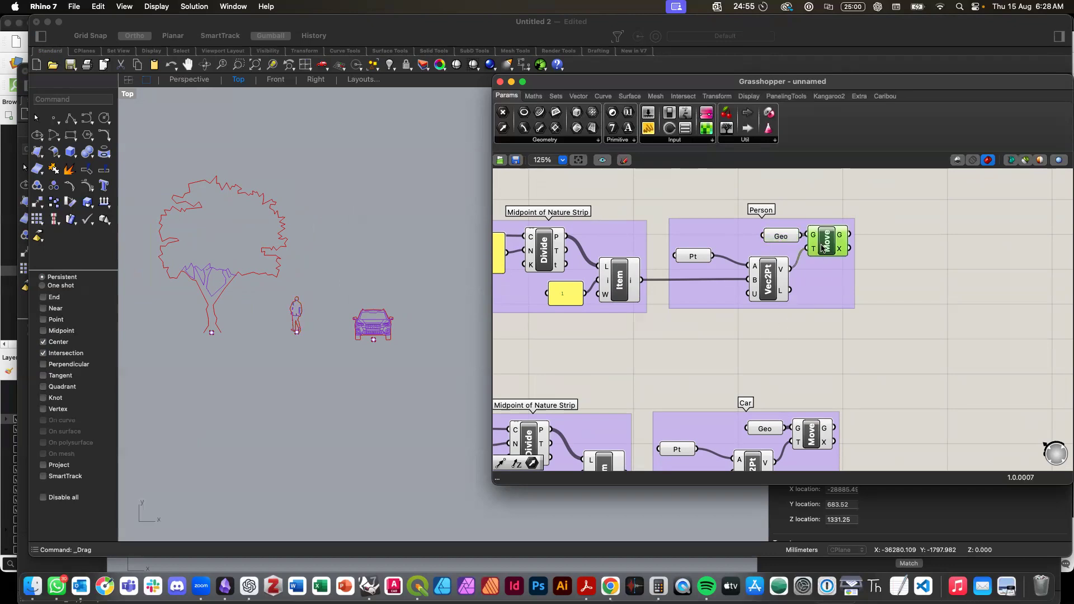
{"action": "left_click", "coordinate": [782, 240]}
{"action": "left_click", "coordinate": [780, 363]}
{"action": "left_click", "coordinate": [687, 259]}
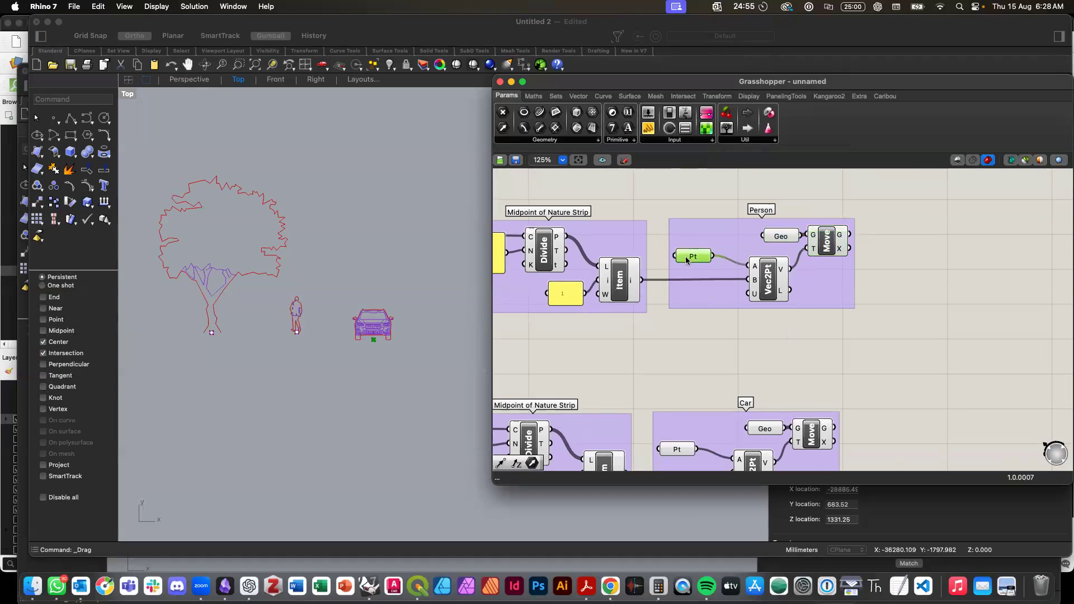
{"action": "right_click", "coordinate": [686, 256]}
{"action": "left_click", "coordinate": [717, 418]}
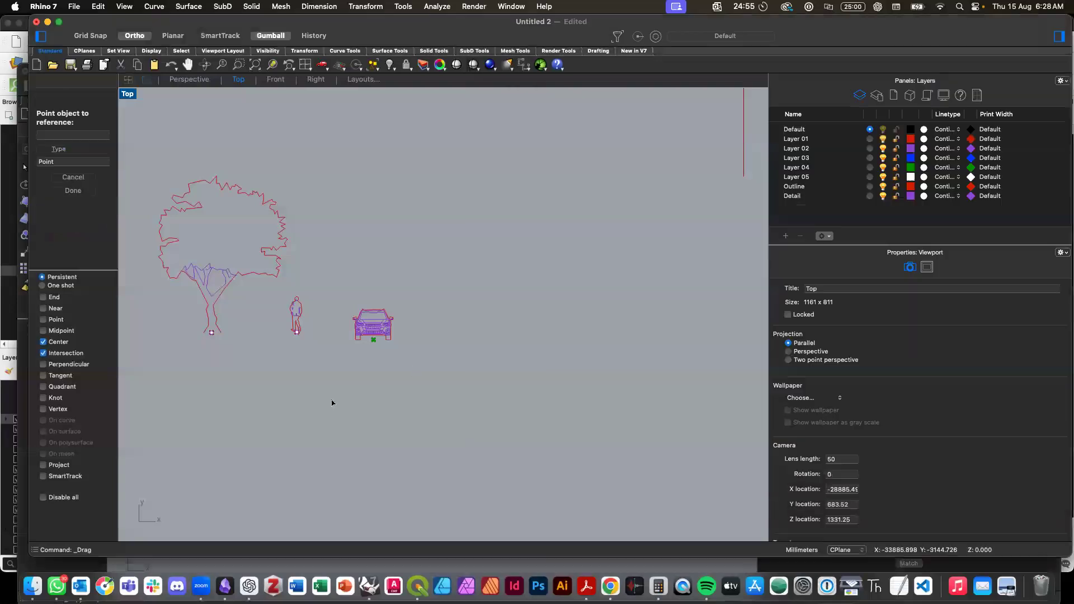
{"action": "left_click", "coordinate": [297, 332]}
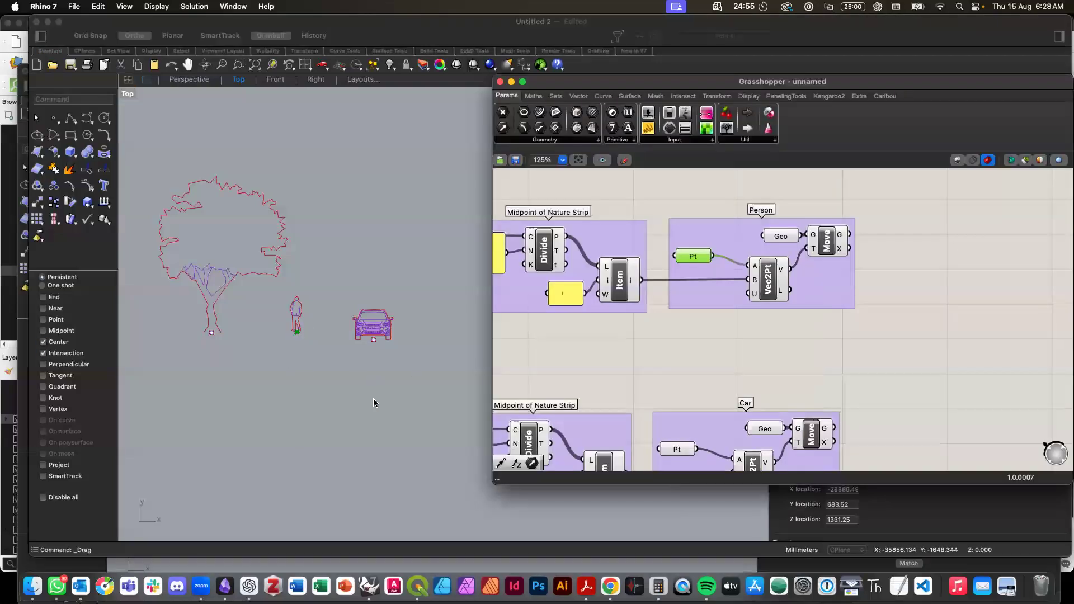
Step: Connect the Sidewalk group's Line output to the curve input of the Divide component feeding the Person group
{"action": "right_click_drag", "start_coordinate": [552, 333], "coordinate": [684, 386]}
{"action": "scroll", "coordinate": [672, 312], "scroll_direction": "down", "scroll_amount": 3}
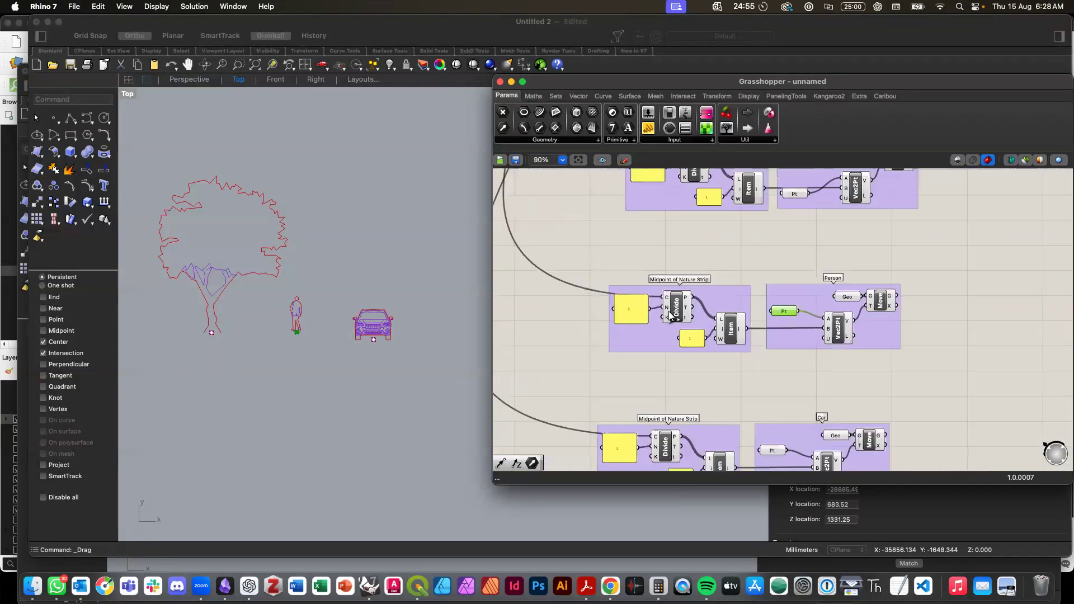
{"action": "scroll", "coordinate": [670, 311], "scroll_direction": "down", "scroll_amount": 6}
{"action": "scroll", "coordinate": [677, 309], "scroll_direction": "up", "scroll_amount": 3}
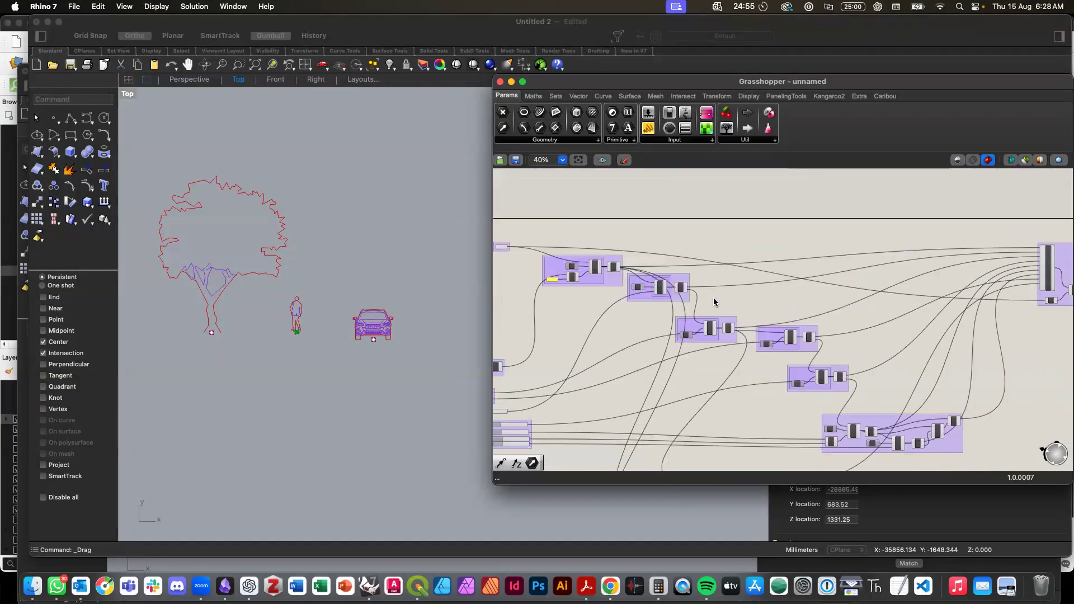
{"action": "scroll", "coordinate": [713, 298], "scroll_direction": "up", "scroll_amount": 5}
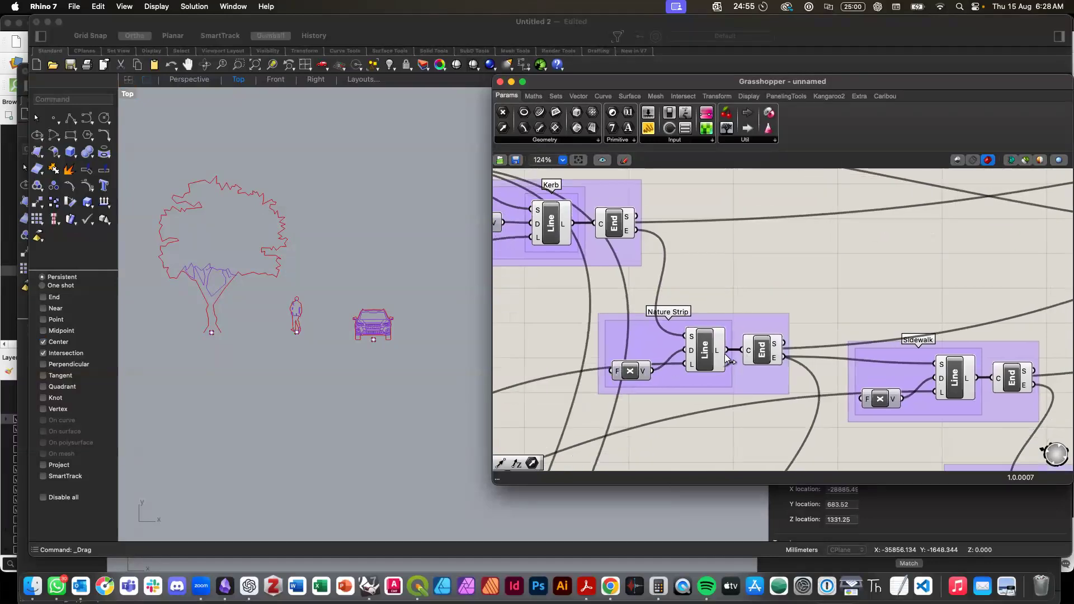
{"action": "left_click_drag", "start_coordinate": [726, 352], "coordinate": [653, 299]}
{"action": "scroll", "coordinate": [653, 298], "scroll_direction": "up", "scroll_amount": 10}
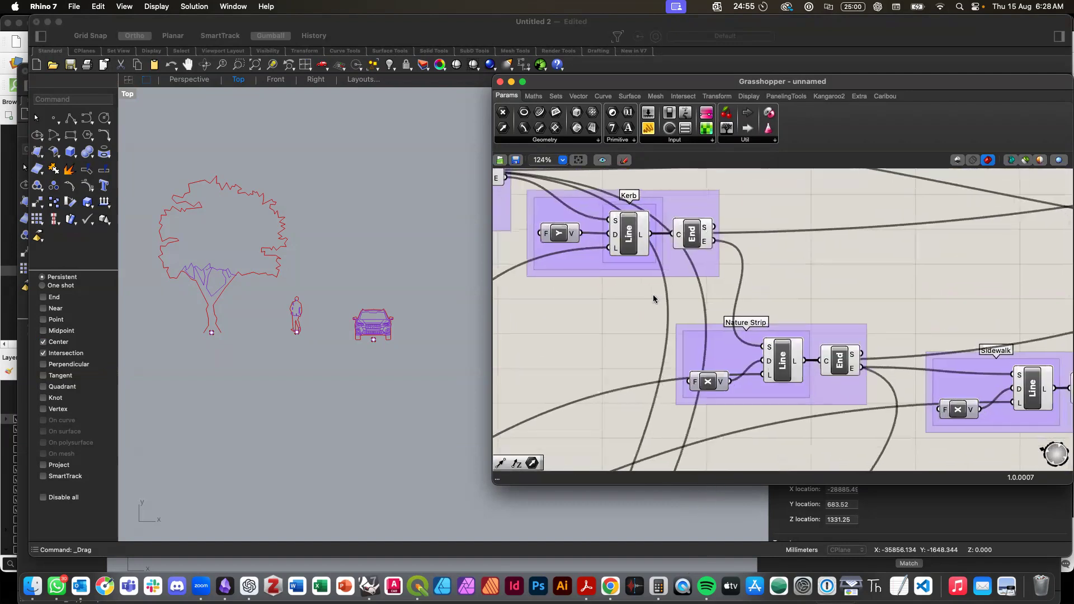
{"action": "scroll", "coordinate": [654, 299], "scroll_direction": "right", "scroll_amount": 10}
{"action": "scroll", "coordinate": [653, 299], "scroll_direction": "down", "scroll_amount": 5}
{"action": "left_click_drag", "start_coordinate": [927, 304], "coordinate": [555, 359]}
{"action": "scroll", "coordinate": [616, 403], "scroll_direction": "left", "scroll_amount": 3}
{"action": "scroll", "coordinate": [616, 403], "scroll_direction": "down", "scroll_amount": 6}
{"action": "scroll", "coordinate": [683, 310], "scroll_direction": "down", "scroll_amount": 5}
{"action": "scroll", "coordinate": [617, 378], "scroll_direction": "up", "scroll_amount": 5}
{"action": "scroll", "coordinate": [617, 378], "scroll_direction": "down", "scroll_amount": 2}
{"action": "scroll", "coordinate": [709, 312], "scroll_direction": "up", "scroll_amount": 4}
{"action": "scroll", "coordinate": [710, 313], "scroll_direction": "up", "scroll_amount": 1}
Step: Examine the placement of the person, car and trees along the street section in Rhino's Top viewport
{"action": "left_click", "coordinate": [397, 289]}
{"action": "scroll", "coordinate": [397, 288], "scroll_direction": "down", "scroll_amount": 10}
{"action": "mouse_move", "coordinate": [397, 288]}
{"action": "right_mouse_down"}
{"action": "mouse_move", "coordinate": [262, 589]}
{"action": "mouse_move", "coordinate": [359, 381]}
{"action": "mouse_move", "coordinate": [374, 226]}
{"action": "right_mouse_up"}
{"action": "scroll", "coordinate": [398, 288], "scroll_direction": "down", "scroll_amount": 6}
{"action": "scroll", "coordinate": [420, 410], "scroll_direction": "up", "scroll_amount": 6}
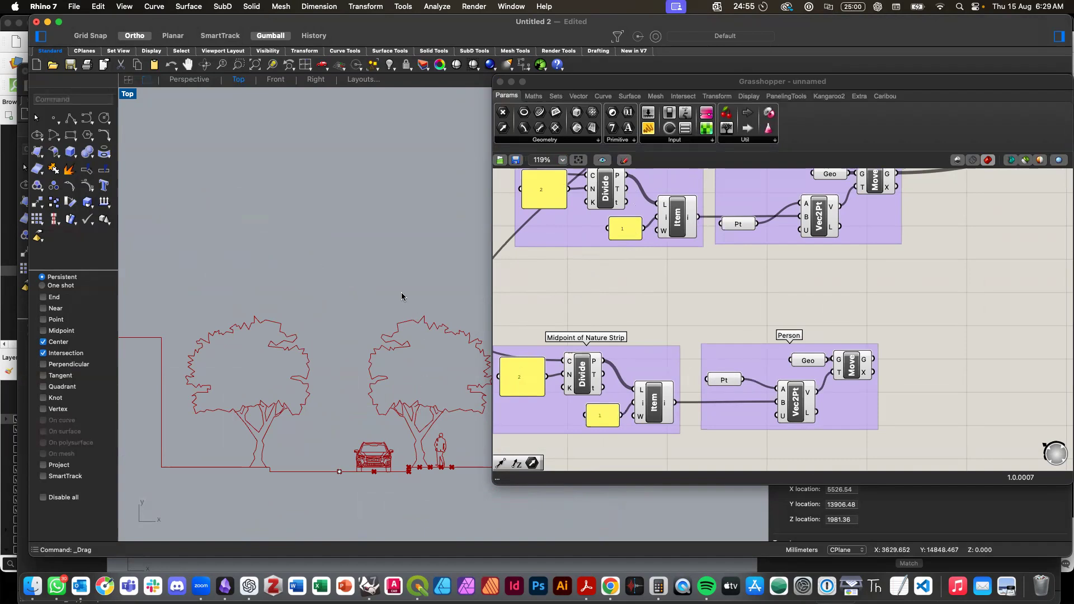
{"action": "scroll", "coordinate": [396, 293], "scroll_direction": "down", "scroll_amount": 5}
{"action": "scroll", "coordinate": [391, 291], "scroll_direction": "up", "scroll_amount": 1}
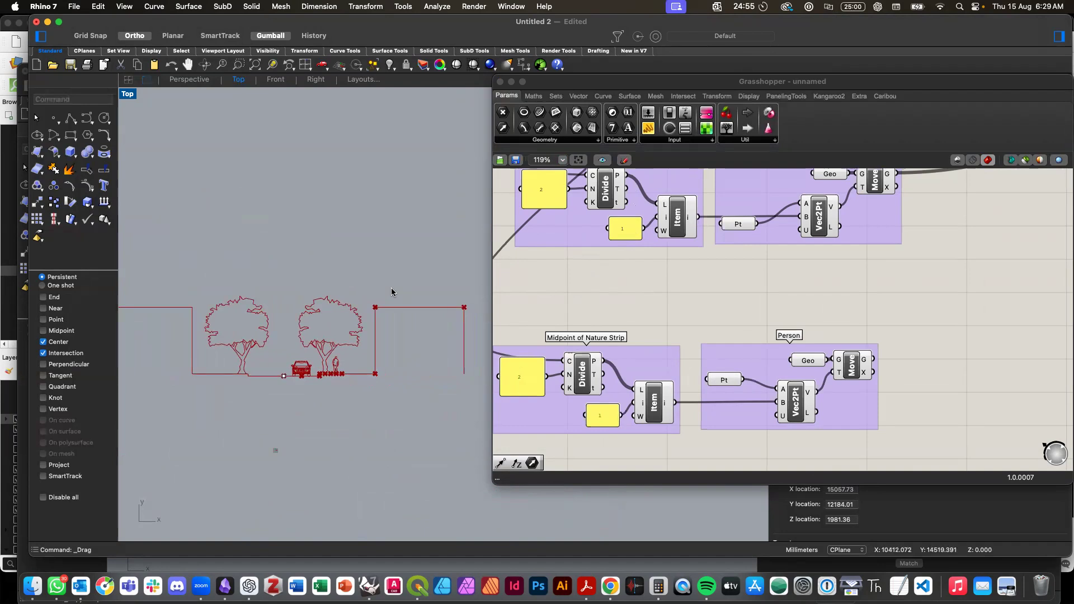
{"action": "scroll", "coordinate": [389, 338], "scroll_direction": "down", "scroll_amount": 1}
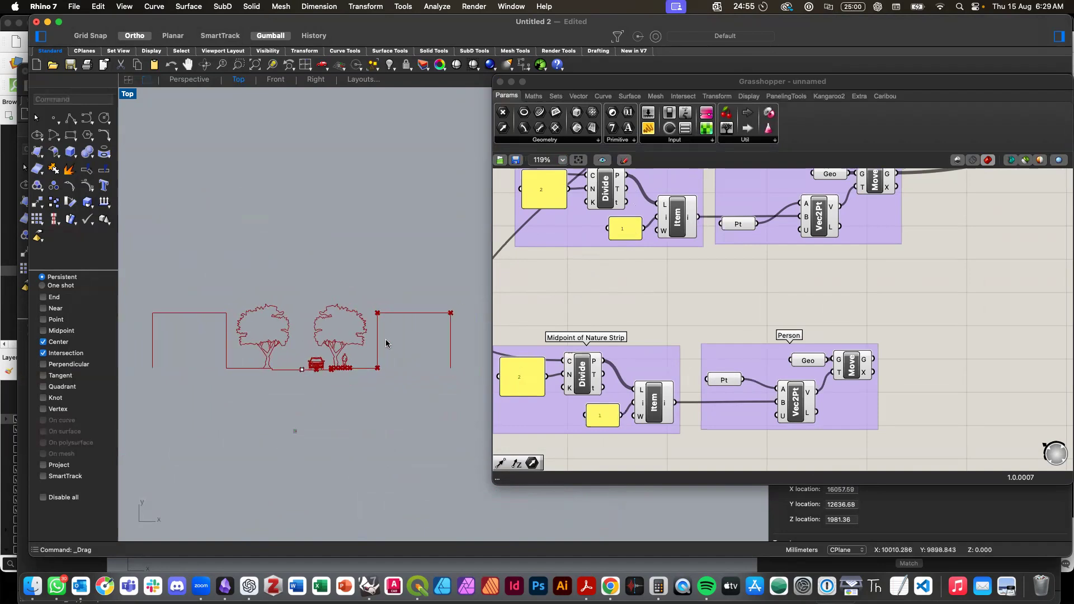
{"action": "scroll", "coordinate": [336, 353], "scroll_direction": "up", "scroll_amount": 5}
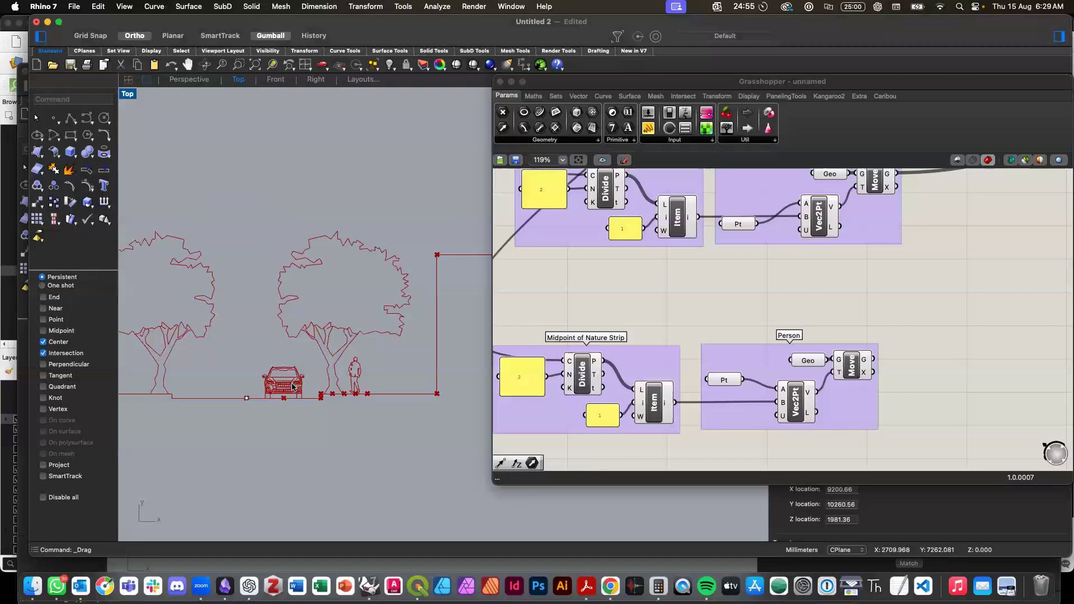
Step: Set the Lanes slider in the Carriageway Width group to 3
{"action": "left_click", "coordinate": [584, 293]}
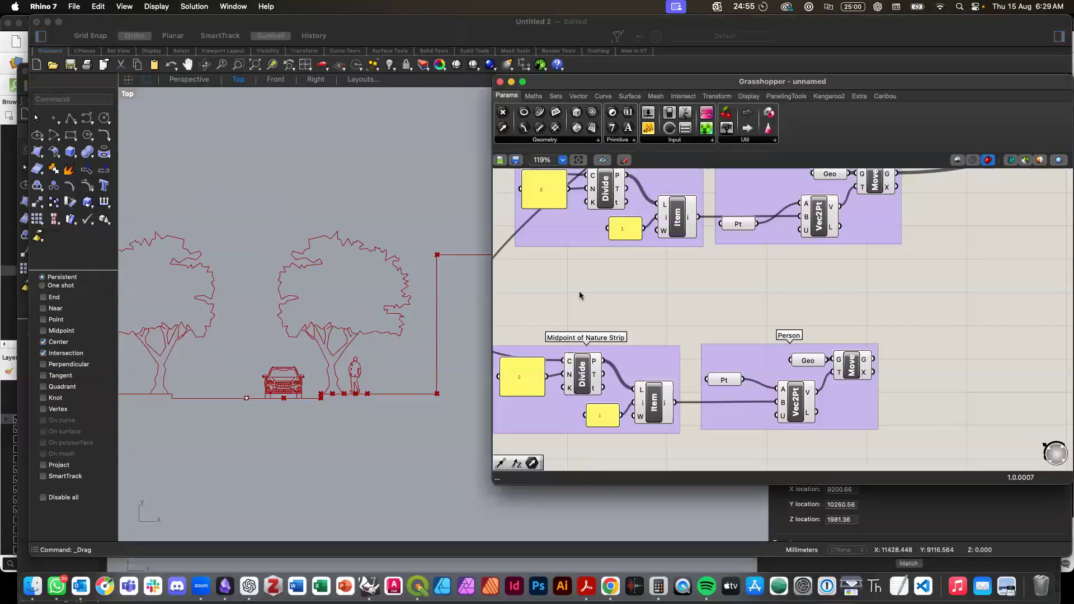
{"action": "scroll", "coordinate": [580, 295], "scroll_direction": "down", "scroll_amount": 5}
{"action": "scroll", "coordinate": [580, 293], "scroll_direction": "left", "scroll_amount": 4}
{"action": "scroll", "coordinate": [580, 292], "scroll_direction": "up", "scroll_amount": 2}
{"action": "scroll", "coordinate": [593, 292], "scroll_direction": "up", "scroll_amount": 5}
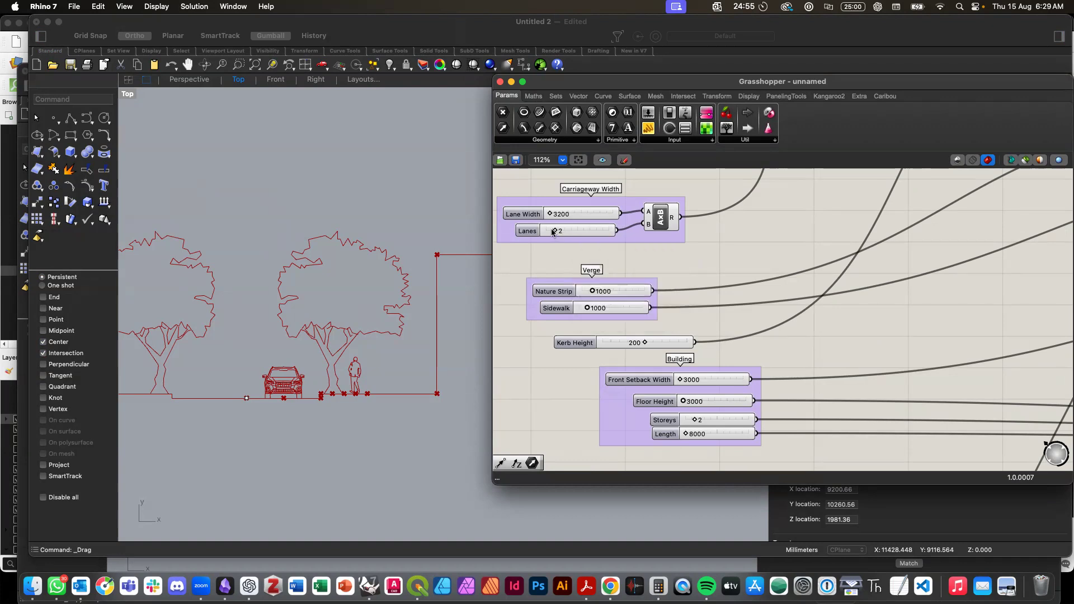
{"action": "left_click_drag", "start_coordinate": [553, 230], "coordinate": [564, 230]}
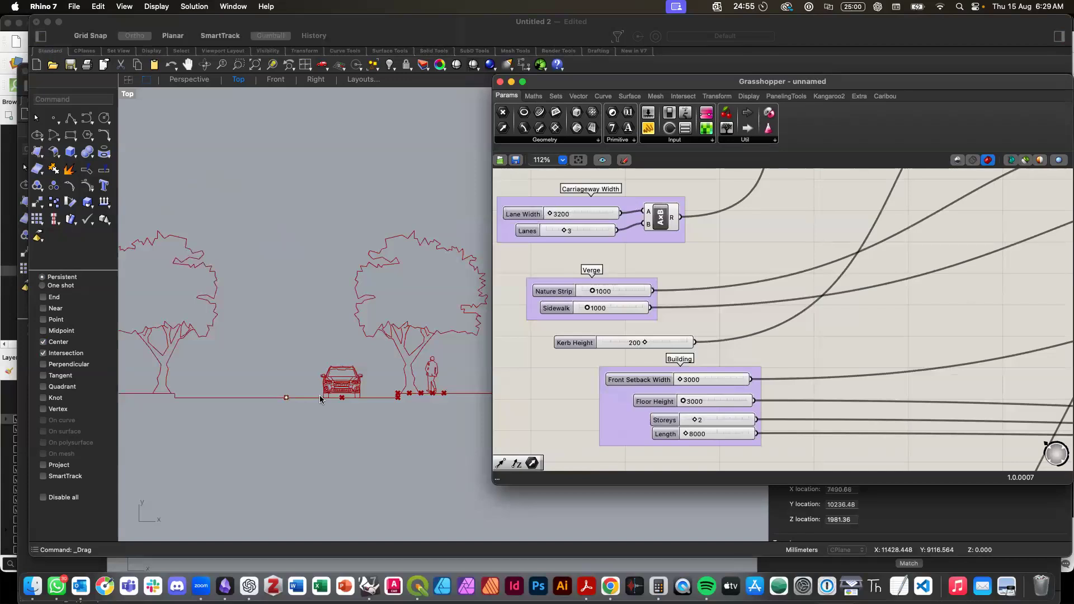
{"action": "scroll", "coordinate": [321, 395], "scroll_direction": "up", "scroll_amount": 3}
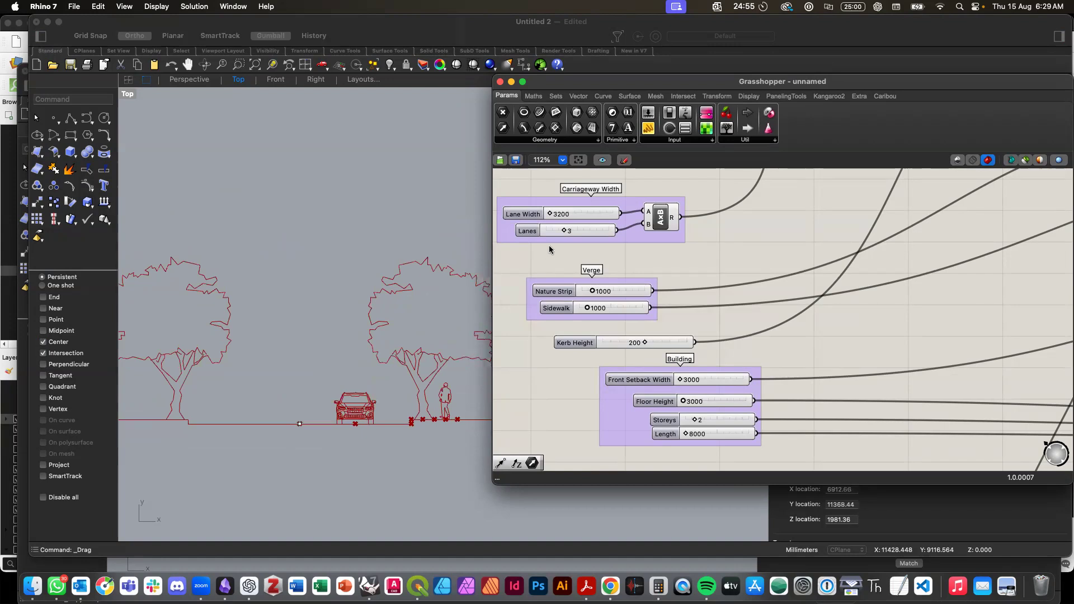
Step: Set the panel supplying the Divide count in the Car row's midpoint group to 3
{"action": "scroll", "coordinate": [553, 241], "scroll_direction": "up", "scroll_amount": 2}
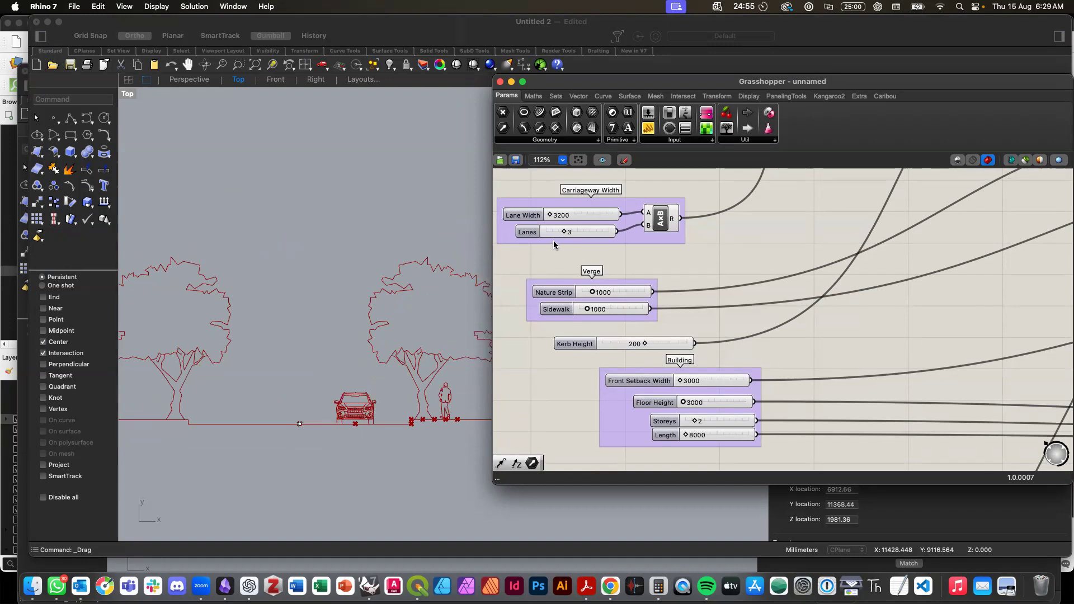
{"action": "scroll", "coordinate": [558, 248], "scroll_direction": "up", "scroll_amount": 10}
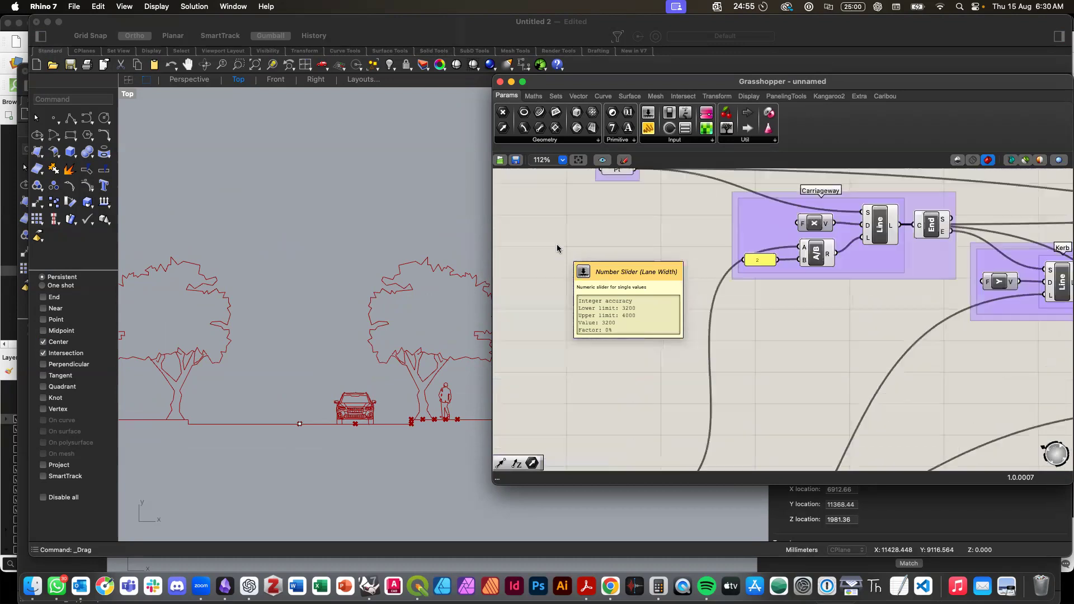
{"action": "scroll", "coordinate": [556, 244], "scroll_direction": "down", "scroll_amount": 10}
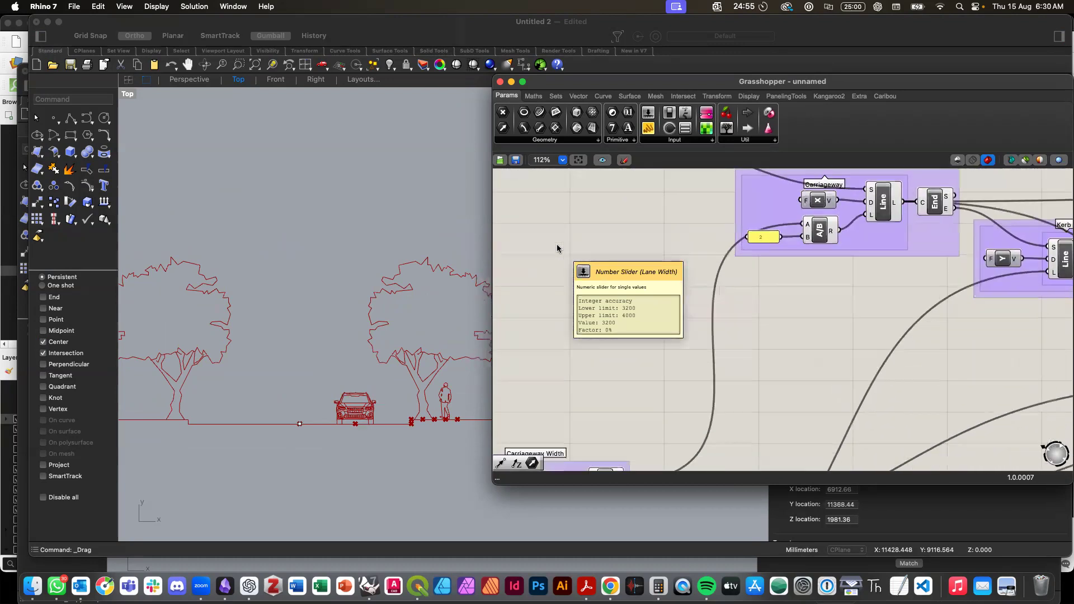
{"action": "scroll", "coordinate": [556, 244], "scroll_direction": "down", "scroll_amount": 2}
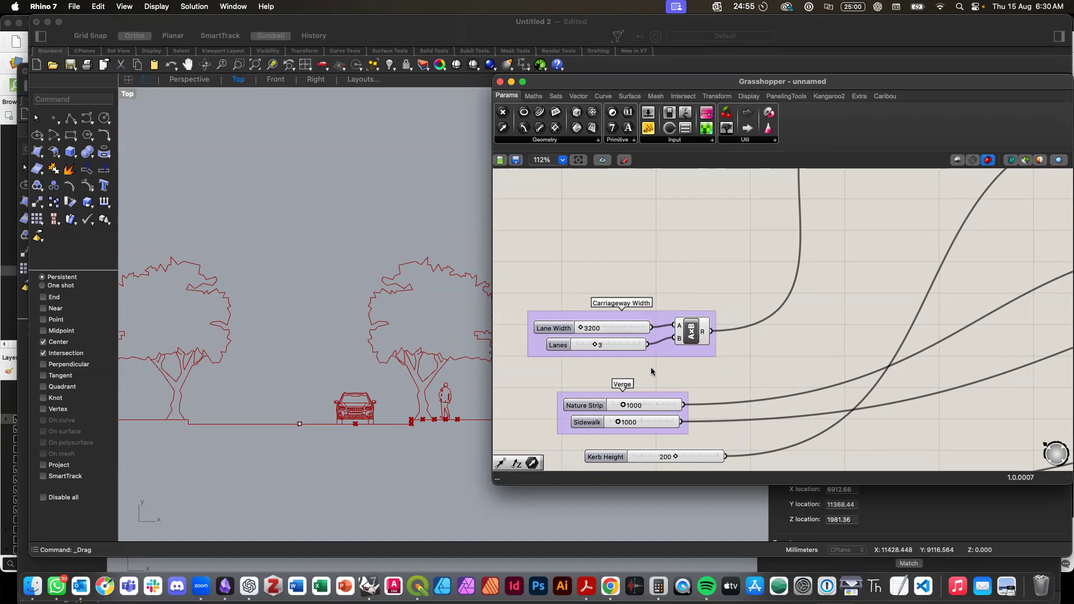
{"action": "scroll", "coordinate": [651, 367], "scroll_direction": "down", "scroll_amount": 5}
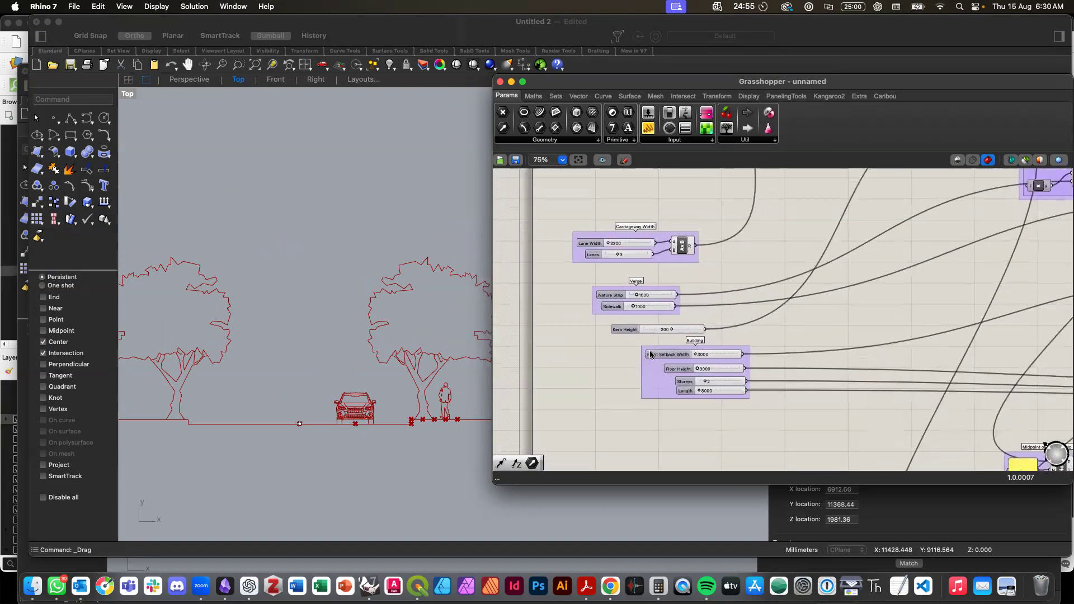
{"action": "scroll", "coordinate": [652, 356], "scroll_direction": "down", "scroll_amount": 2}
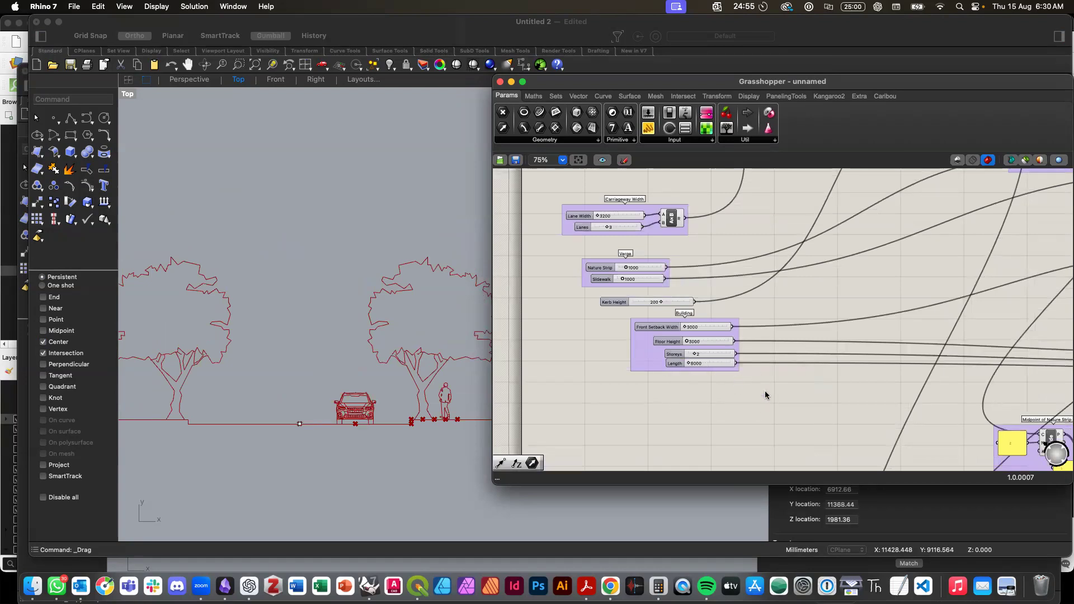
{"action": "scroll", "coordinate": [765, 397], "scroll_direction": "down", "scroll_amount": 5}
{"action": "scroll", "coordinate": [784, 392], "scroll_direction": "up", "scroll_amount": 6}
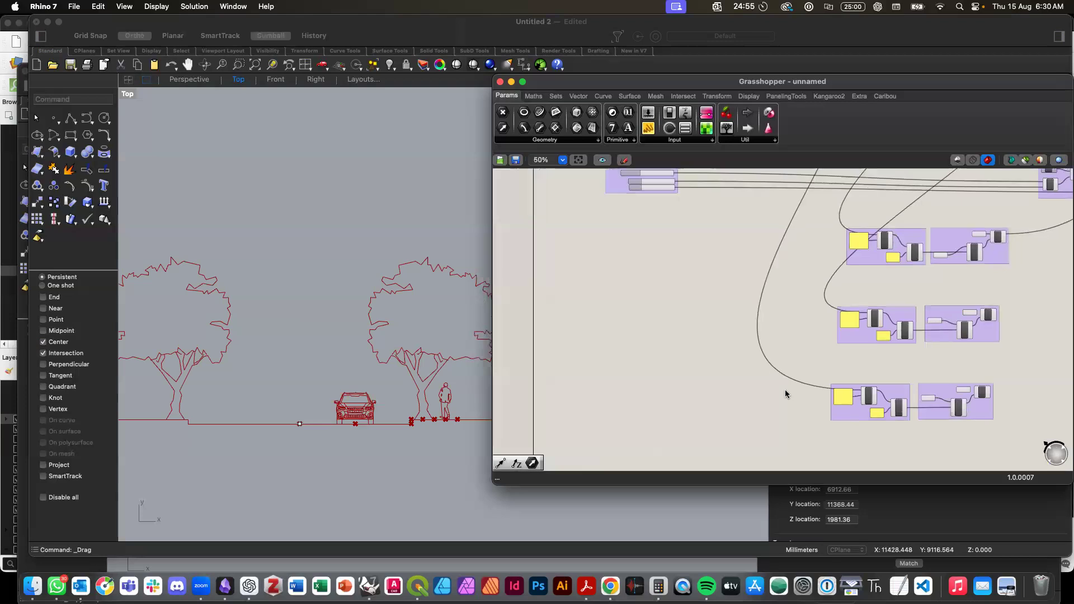
{"action": "scroll", "coordinate": [784, 390], "scroll_direction": "right", "scroll_amount": 4}
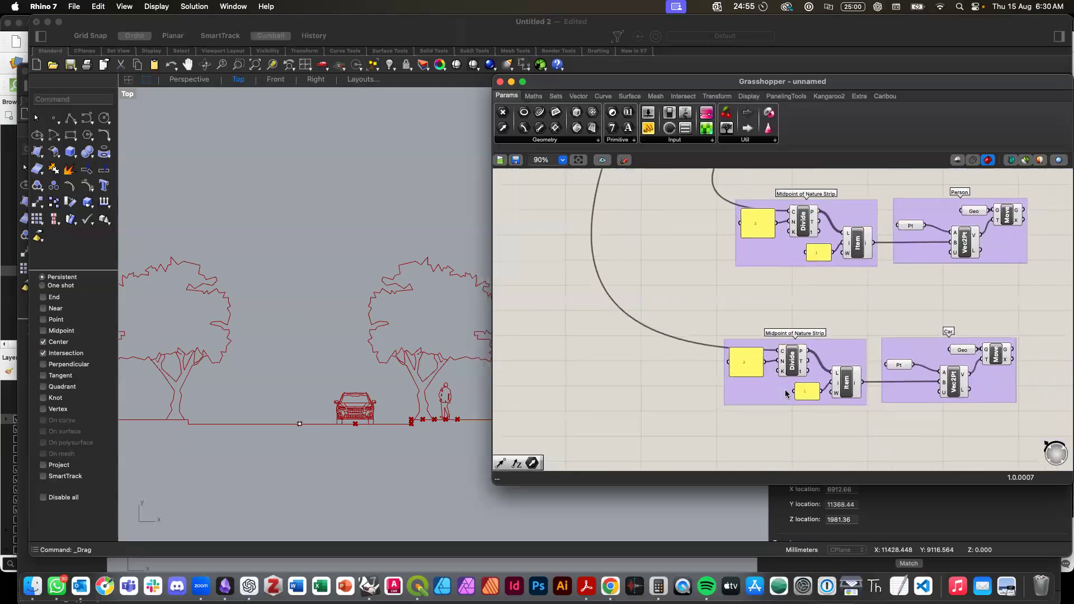
{"action": "double_click", "coordinate": [737, 369]}
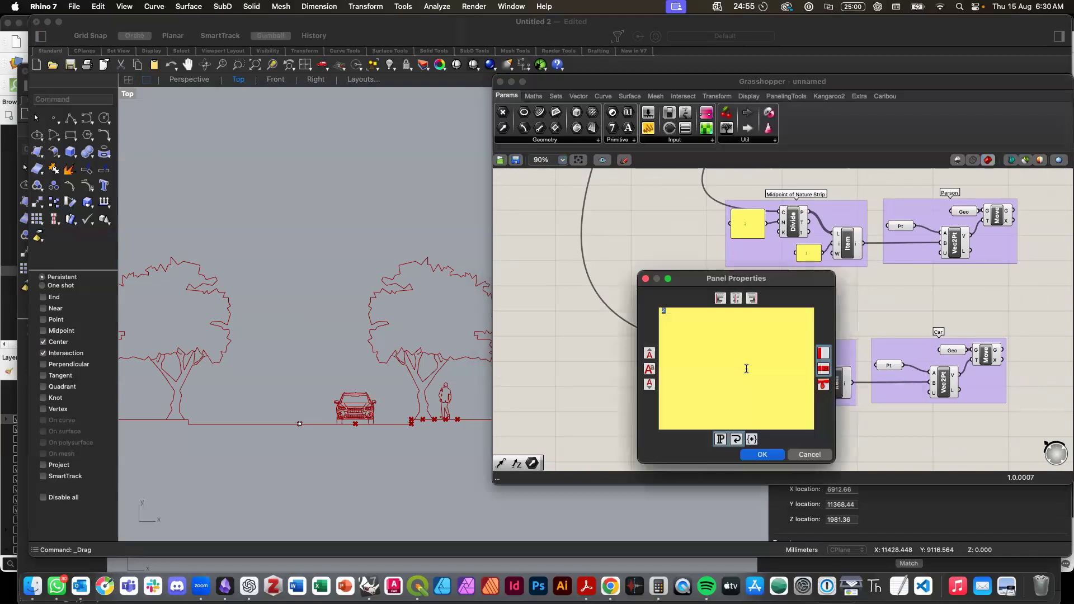
{"action": "type", "text": "3"}
{"action": "left_click", "coordinate": [776, 454]}
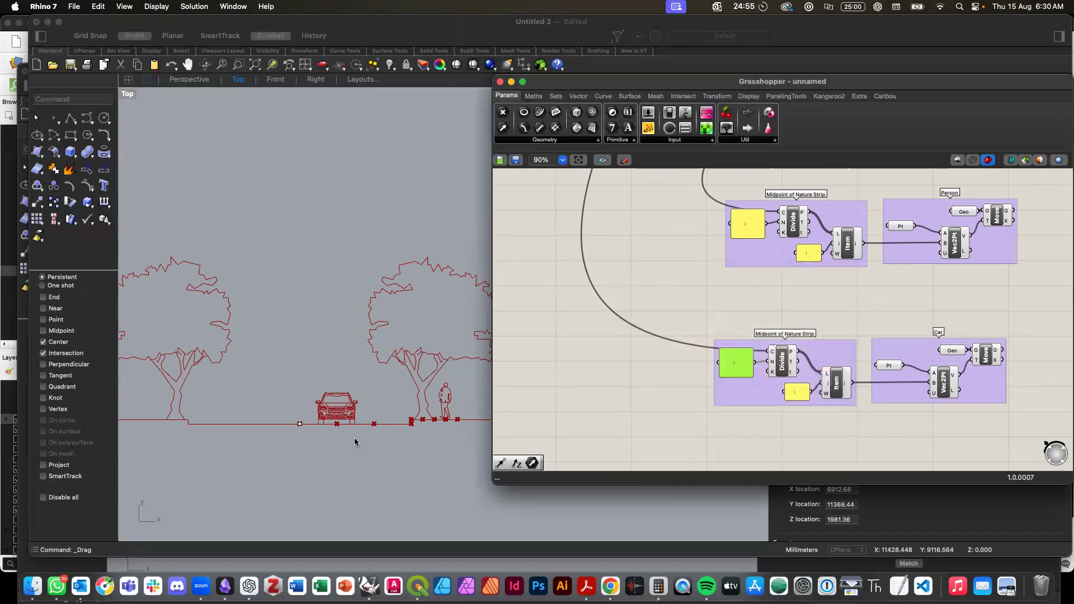
Step: Set the panel supplying the List Item index in the Car row's midpoint group to 2
{"action": "double_click", "coordinate": [794, 395]}
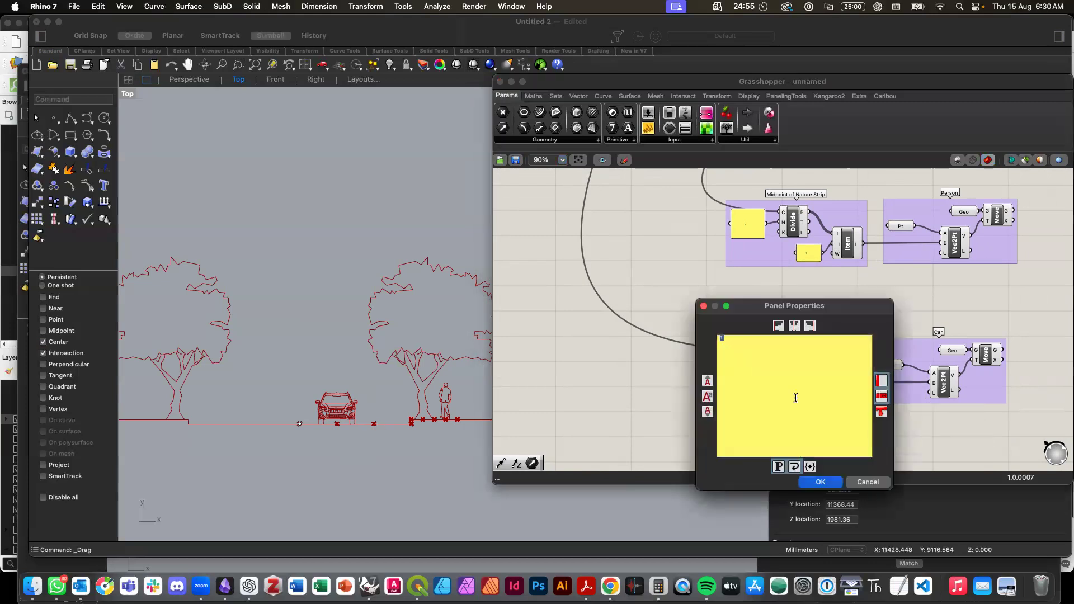
{"action": "type", "text": "2"}
{"action": "left_click_drag", "start_coordinate": [752, 307], "coordinate": [899, 347]}
{"action": "left_click", "coordinate": [987, 520]}
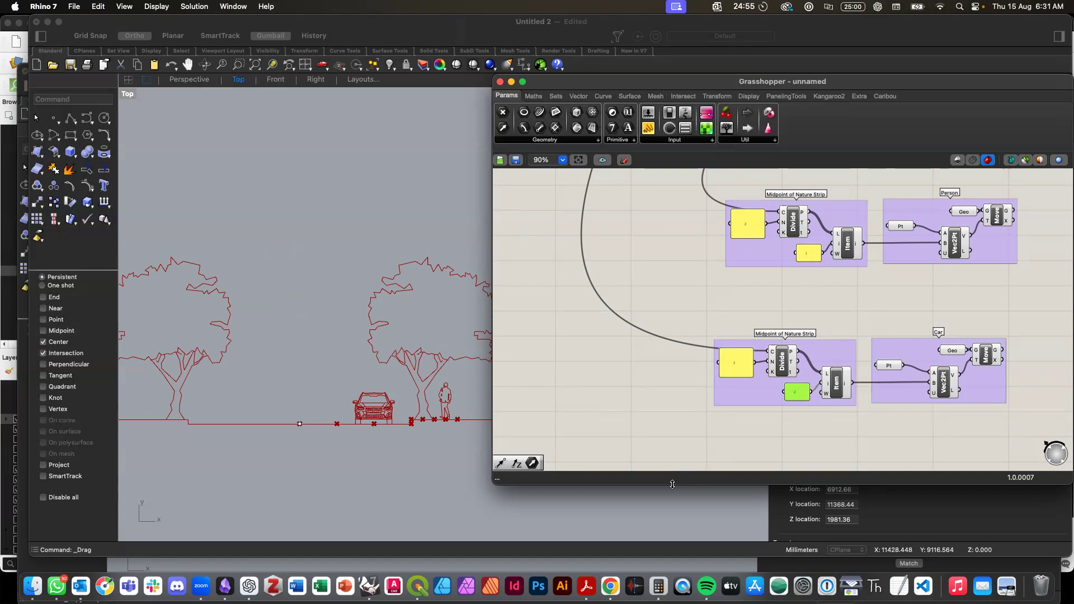
{"action": "left_click", "coordinate": [608, 409]}
{"action": "left_click", "coordinate": [414, 457]}
{"action": "scroll", "coordinate": [414, 457], "scroll_direction": "down", "scroll_amount": 5}
{"action": "scroll", "coordinate": [414, 456], "scroll_direction": "up", "scroll_amount": 2}
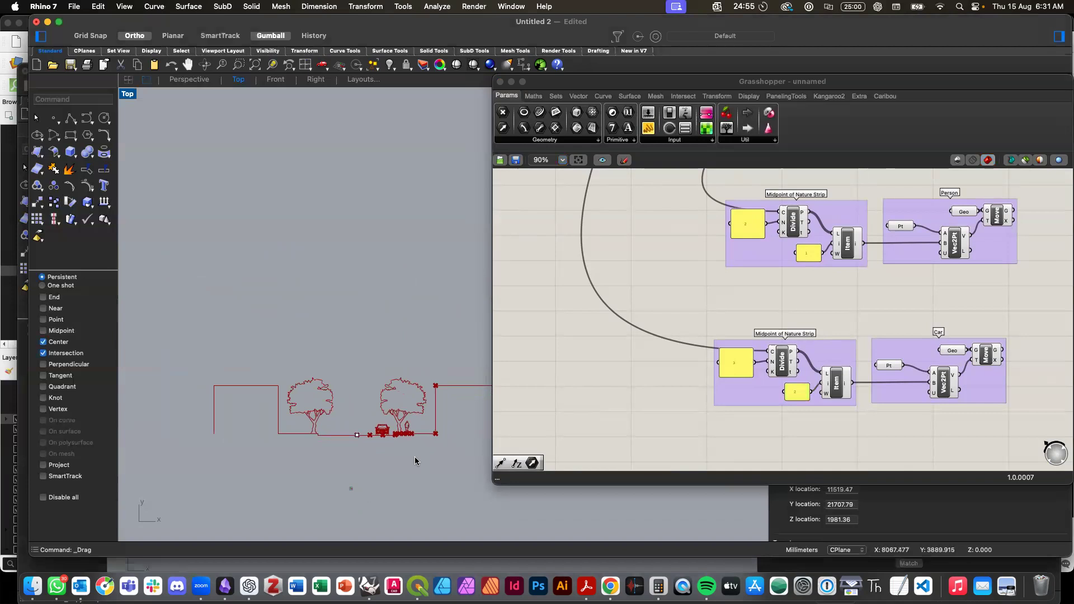
Step: Rearrange the Carriageway Width, Verge and Building slider groups into a roughly aligned column around the Kerb Height slider
{"action": "left_click", "coordinate": [562, 398]}
{"action": "scroll", "coordinate": [562, 398], "scroll_direction": "up", "scroll_amount": 15}
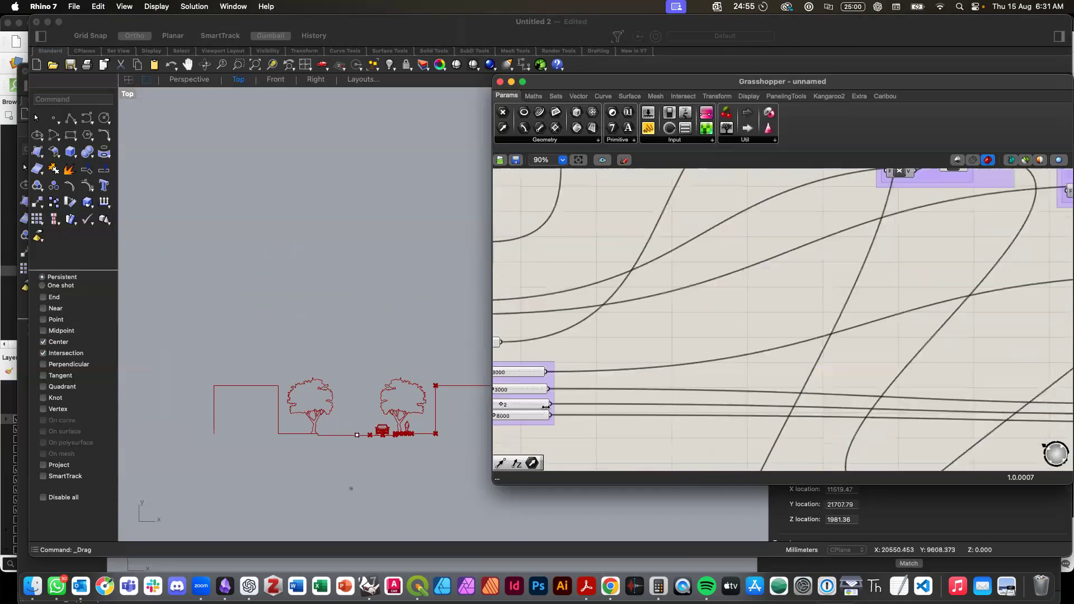
{"action": "scroll", "coordinate": [560, 415], "scroll_direction": "left", "scroll_amount": 3}
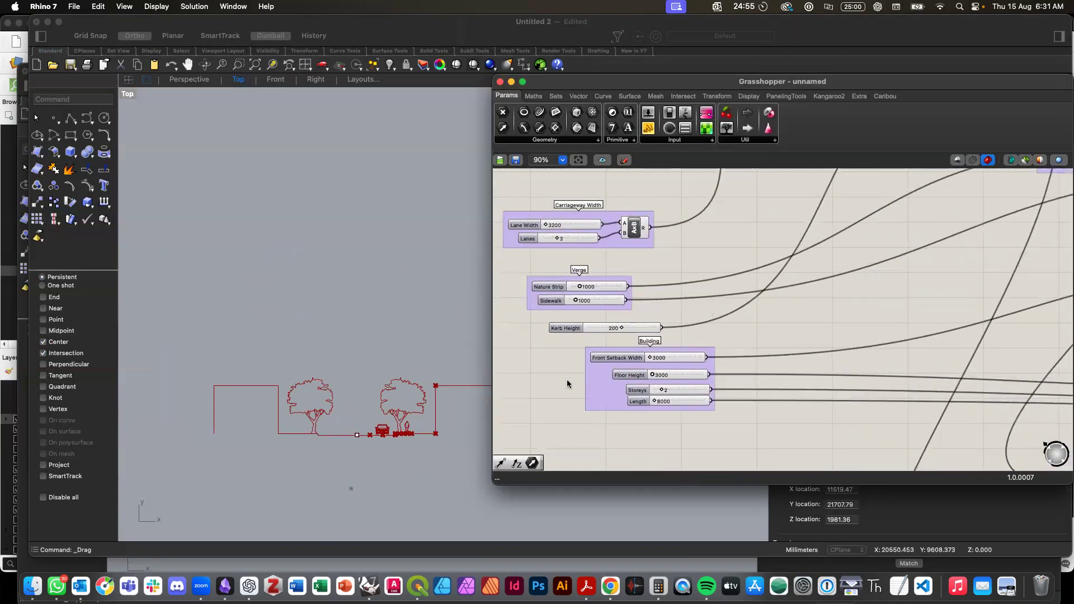
{"action": "scroll", "coordinate": [559, 362], "scroll_direction": "up", "scroll_amount": 3}
{"action": "scroll", "coordinate": [558, 363], "scroll_direction": "down", "scroll_amount": 2}
{"action": "scroll", "coordinate": [559, 362], "scroll_direction": "up", "scroll_amount": 3}
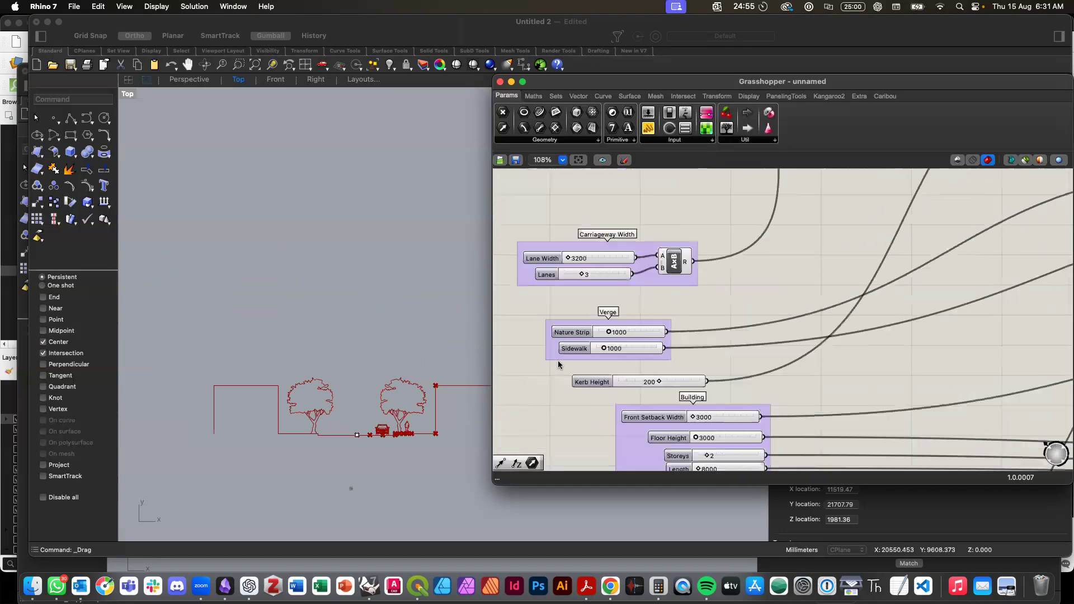
{"action": "left_click_drag", "start_coordinate": [533, 284], "coordinate": [572, 304]}
{"action": "left_click", "coordinate": [553, 348]}
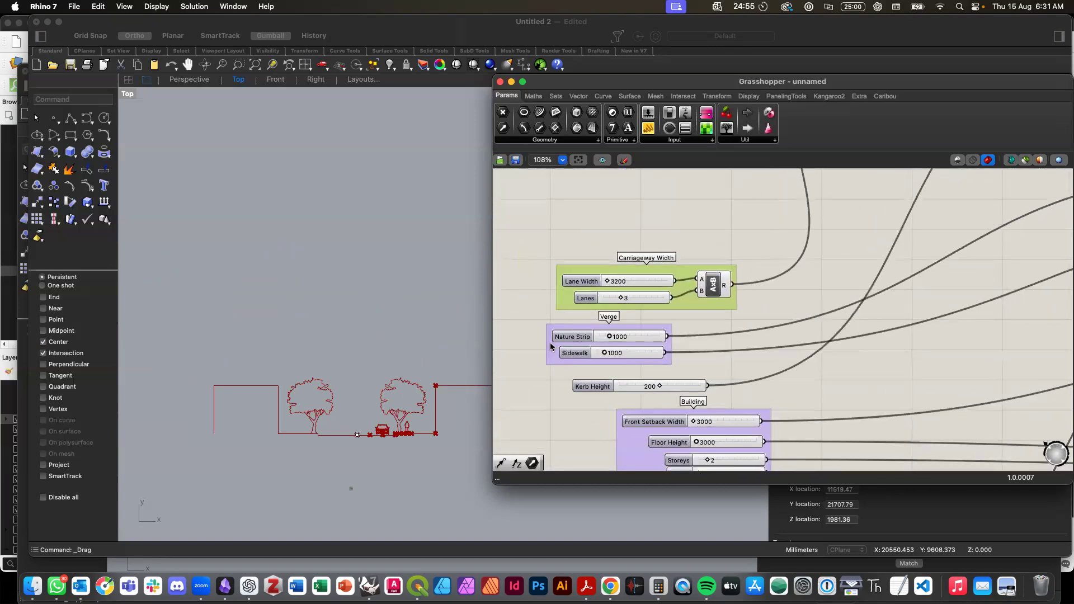
{"action": "left_click_drag", "start_coordinate": [550, 360], "coordinate": [591, 356]}
{"action": "scroll", "coordinate": [580, 360], "scroll_direction": "down", "scroll_amount": 2}
{"action": "left_click_drag", "start_coordinate": [641, 420], "coordinate": [589, 420]}
{"action": "scroll", "coordinate": [589, 417], "scroll_direction": "down", "scroll_amount": 5}
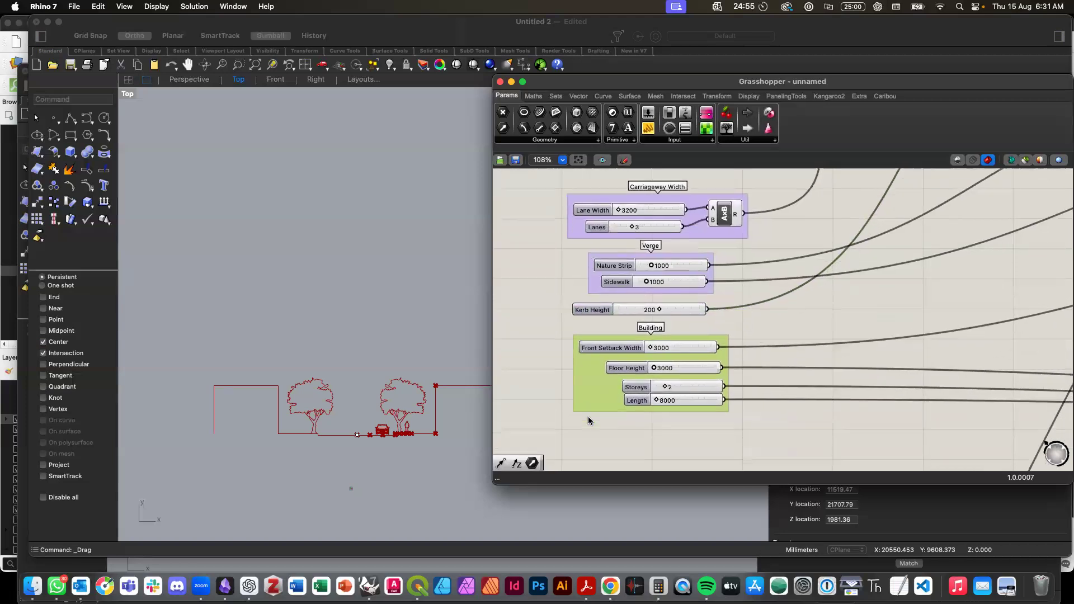
{"action": "left_click", "coordinate": [398, 394]}
{"action": "scroll", "coordinate": [398, 394], "scroll_direction": "up", "scroll_amount": 6}
{"action": "scroll", "coordinate": [398, 395], "scroll_direction": "right", "scroll_amount": 3}
{"action": "scroll", "coordinate": [391, 396], "scroll_direction": "down", "scroll_amount": 3}
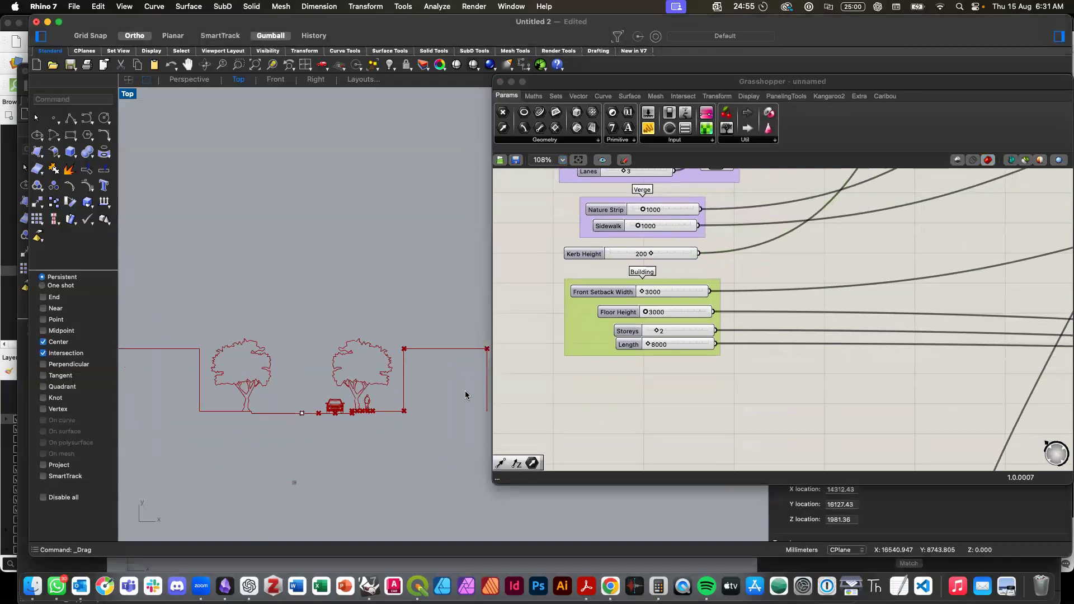
Step: Set the Storeys slider in the Building group to 1
{"action": "left_click", "coordinate": [576, 423]}
{"action": "scroll", "coordinate": [576, 423], "scroll_direction": "up", "scroll_amount": 2}
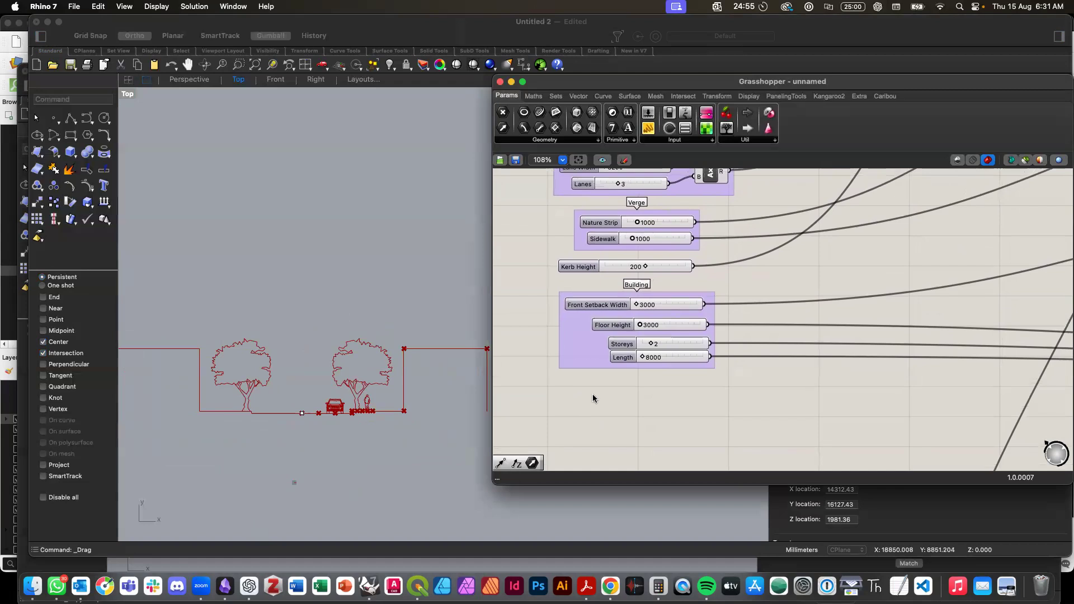
{"action": "scroll", "coordinate": [595, 392], "scroll_direction": "up", "scroll_amount": 3}
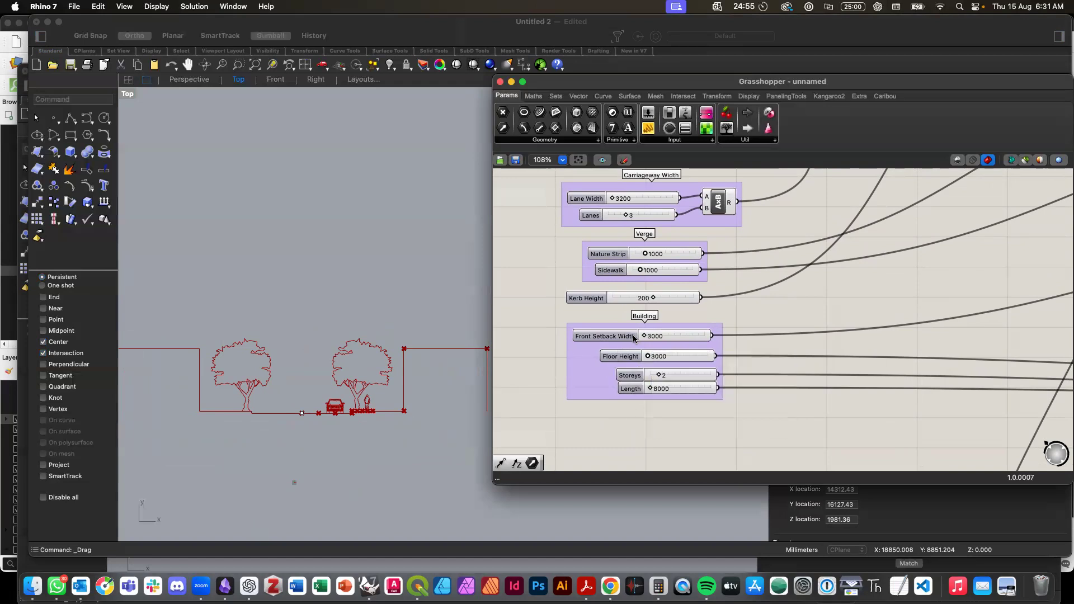
{"action": "double_click", "coordinate": [663, 375]}
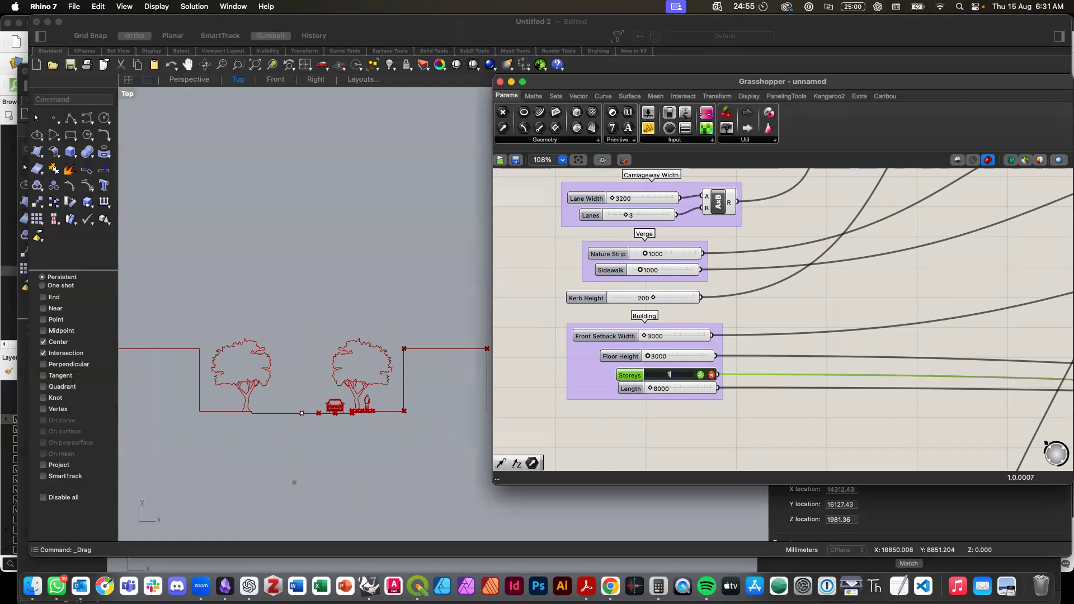
{"action": "key", "text": "Return"}
{"action": "left_click", "coordinate": [432, 446]}
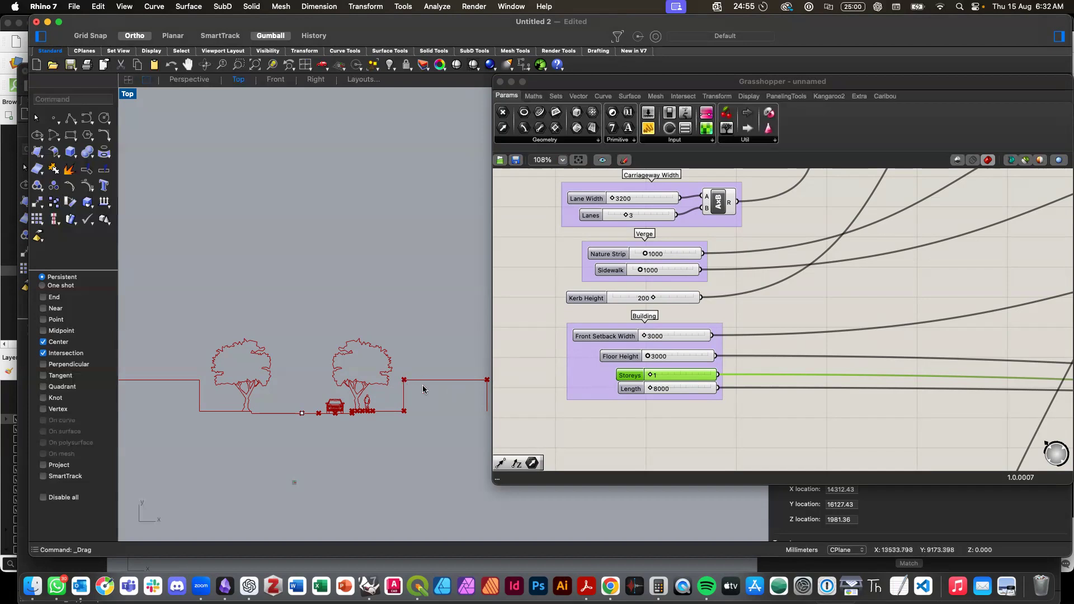
Step: Examine the building outlines and front setbacks of the street section in the Top viewport
{"action": "left_click", "coordinate": [633, 423]}
{"action": "scroll", "coordinate": [633, 423], "scroll_direction": "down", "scroll_amount": 3}
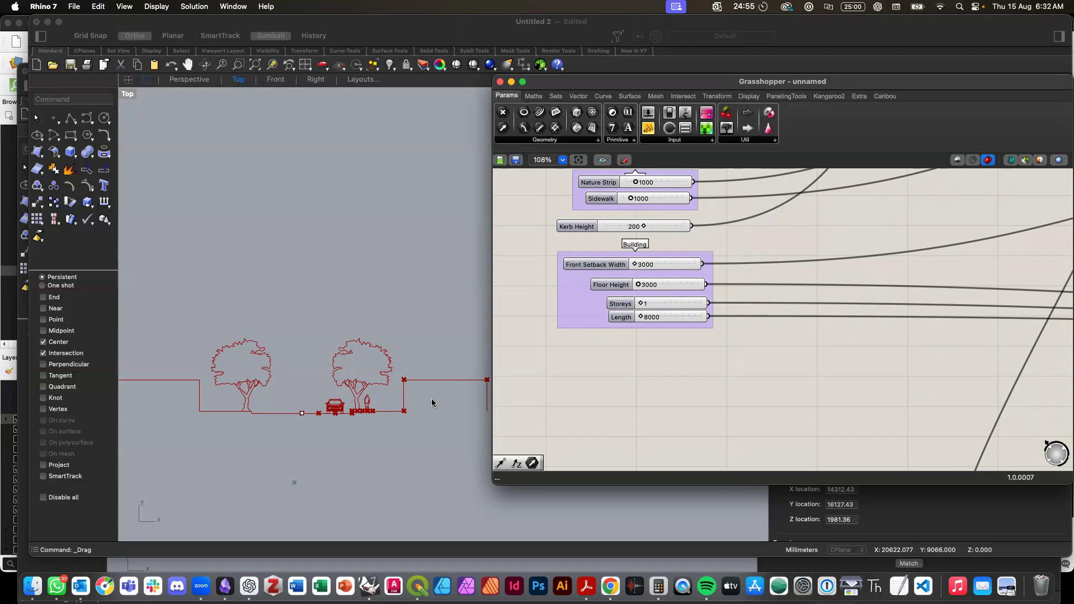
{"action": "scroll", "coordinate": [430, 384], "scroll_direction": "left", "scroll_amount": 1}
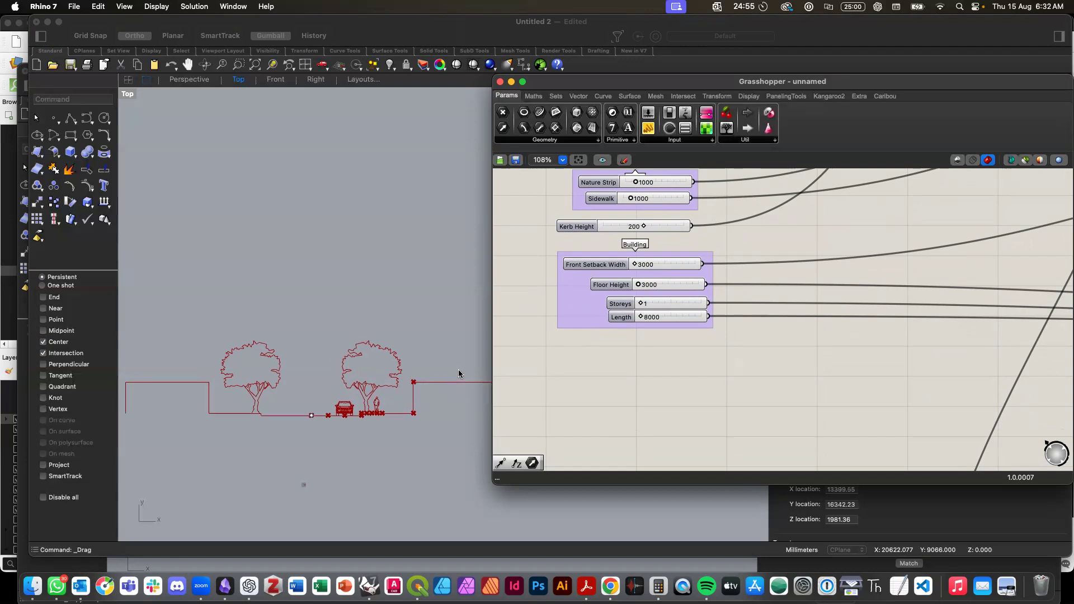
{"action": "scroll", "coordinate": [465, 394], "scroll_direction": "right", "scroll_amount": 2}
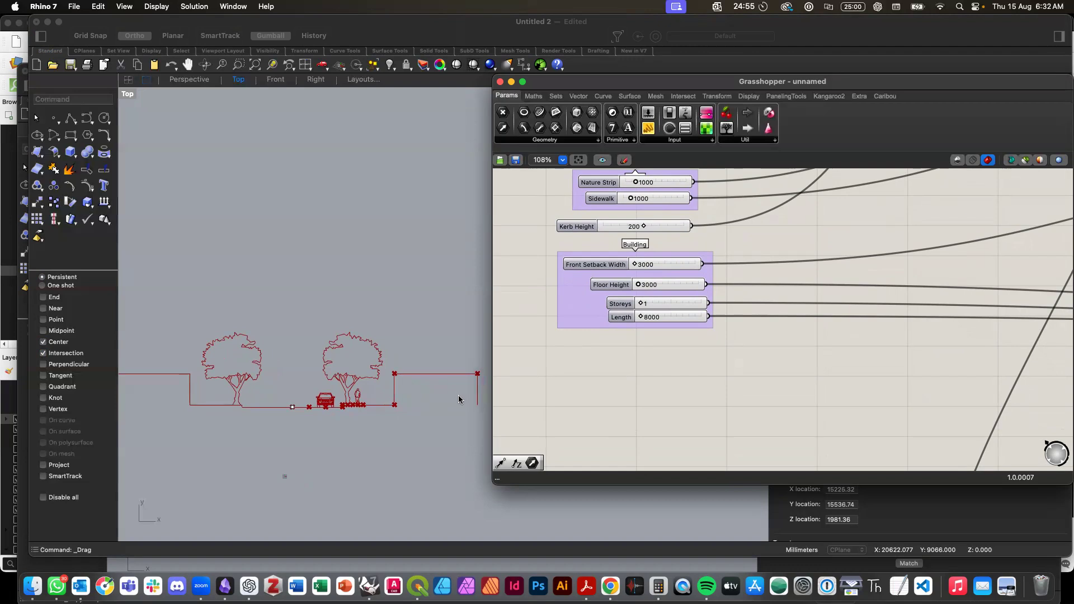
{"action": "left_click", "coordinate": [422, 402]}
{"action": "scroll", "coordinate": [421, 403], "scroll_direction": "up", "scroll_amount": 2}
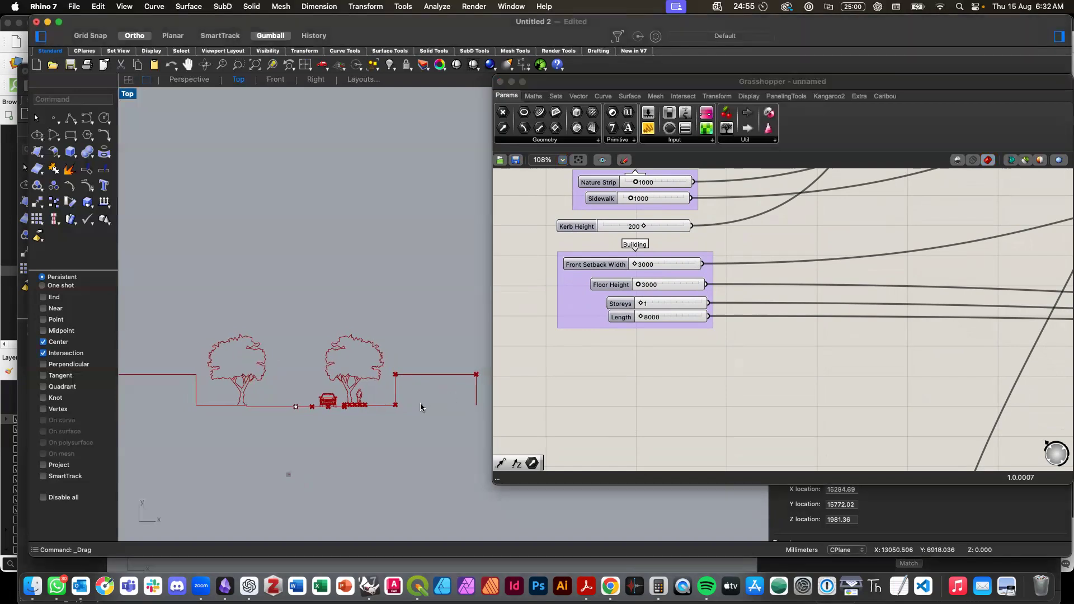
{"action": "left_click", "coordinate": [523, 397]}
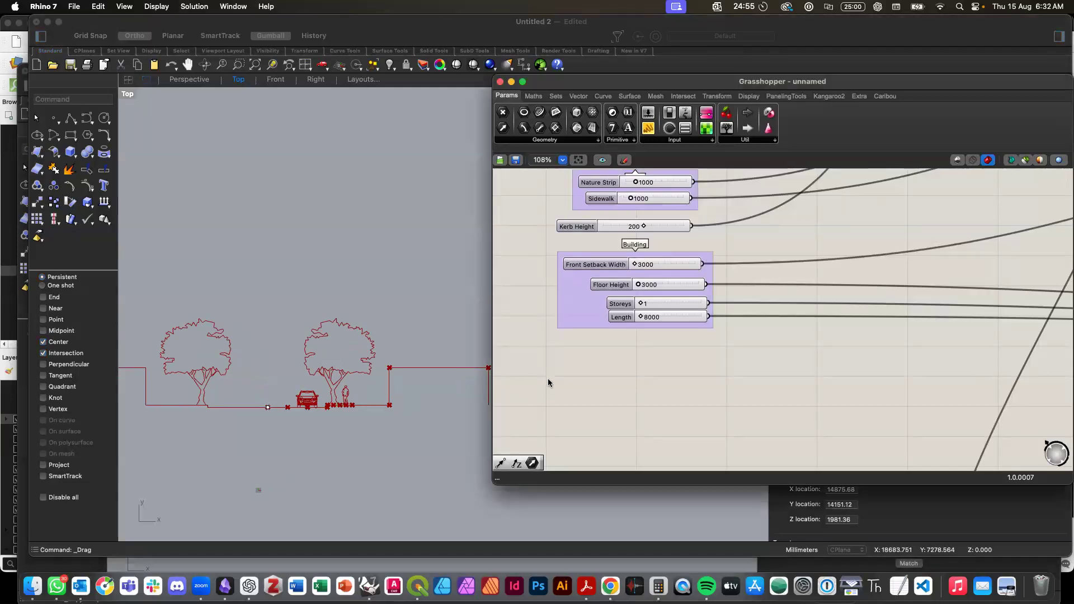
{"action": "scroll", "coordinate": [549, 378], "scroll_direction": "up", "scroll_amount": 2}
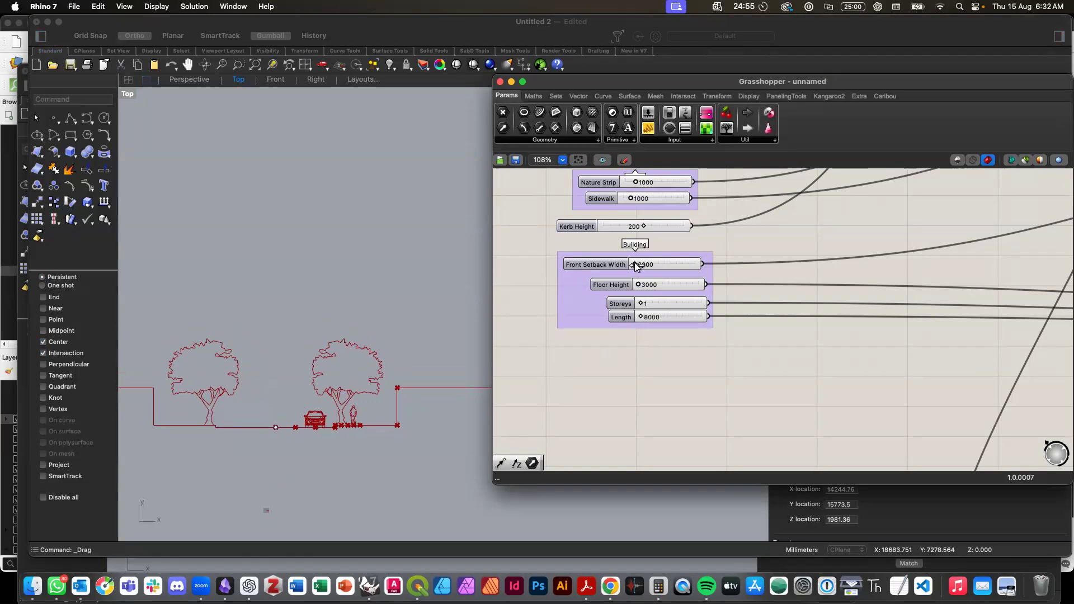
Step: Set the Front Setback Width slider's minimum to 0 and reduce its value to 0
{"action": "double_click", "coordinate": [616, 267]}
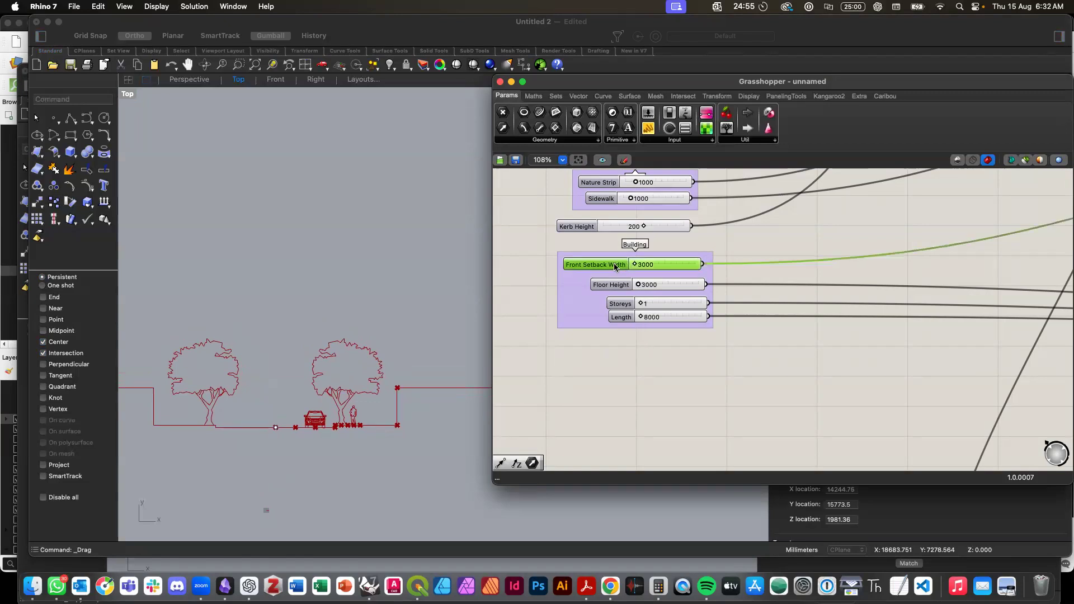
{"action": "left_click", "coordinate": [677, 290]}
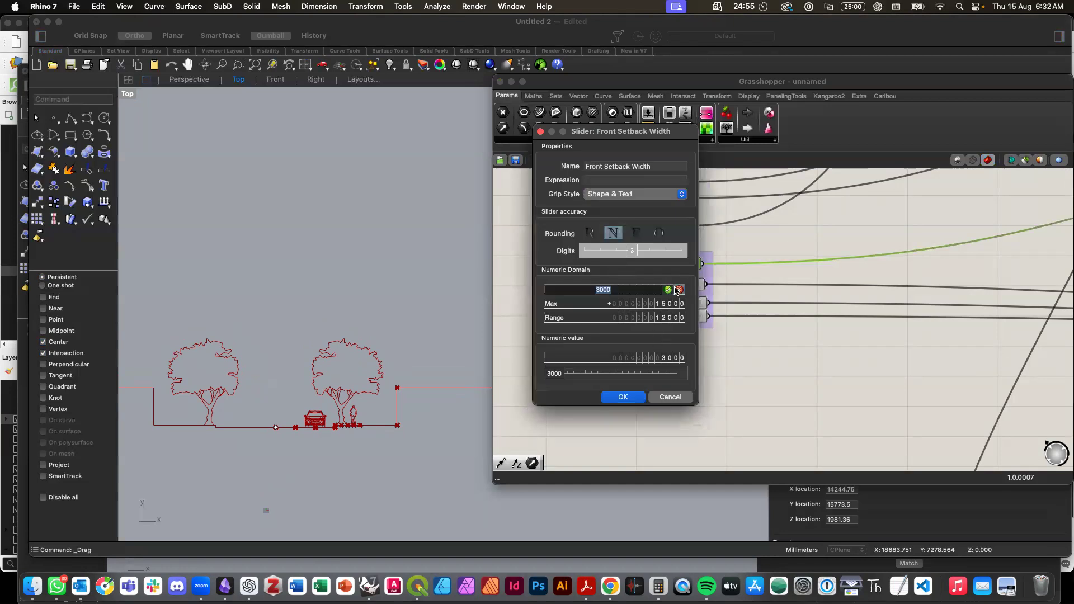
{"action": "type", "text": "0"}
{"action": "left_click", "coordinate": [667, 290]}
{"action": "left_click", "coordinate": [636, 398]}
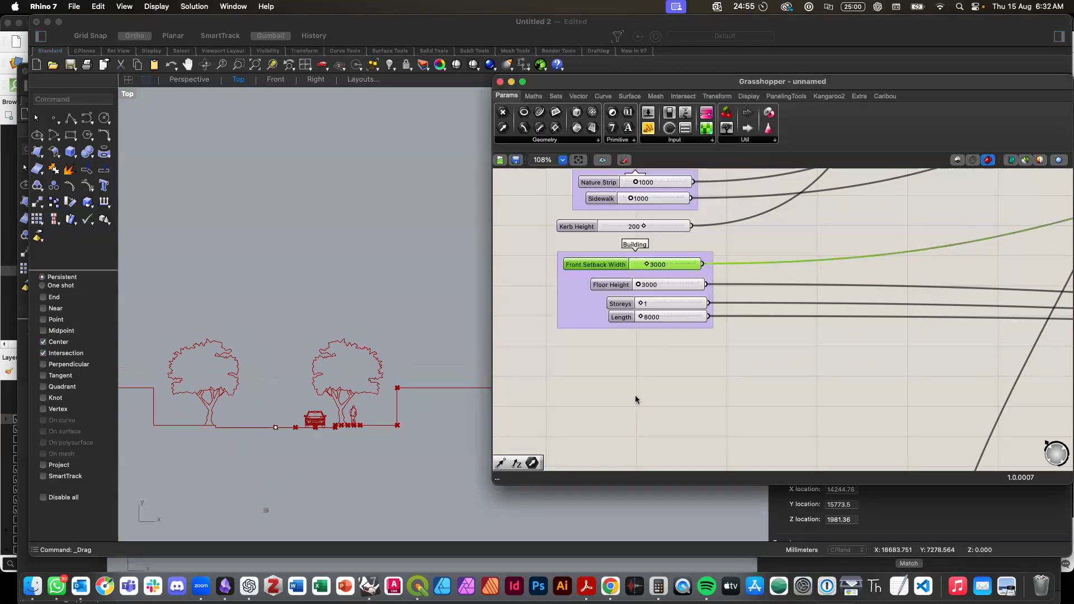
{"action": "left_click_drag", "start_coordinate": [646, 265], "coordinate": [631, 262]}
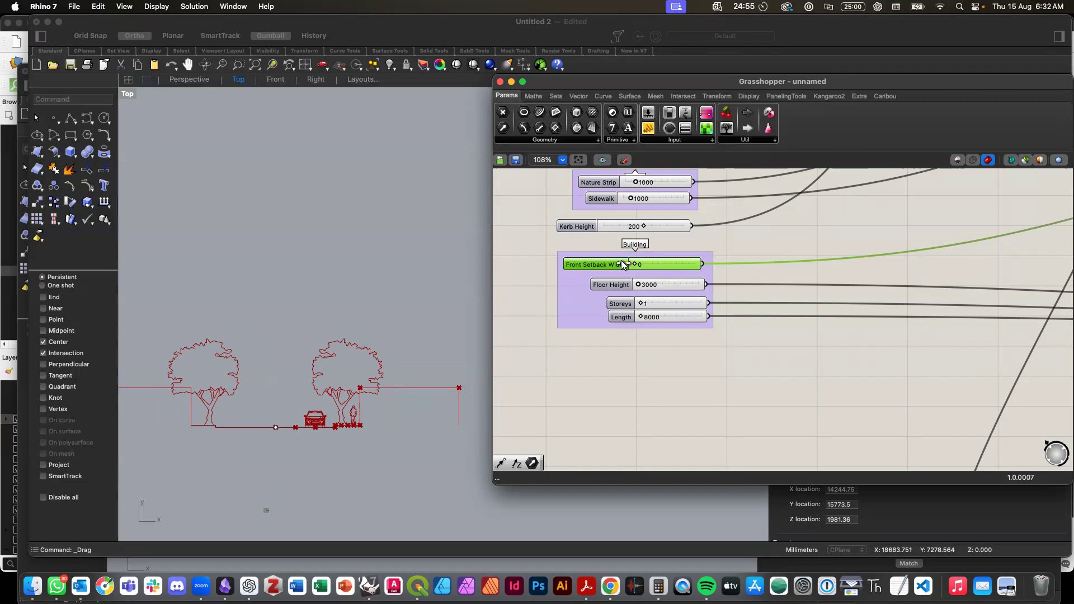
Step: Set the Storeys slider in the Building group to 2 and the Lanes slider in the Carriageway Width group to 2
{"action": "left_click_drag", "start_coordinate": [643, 305], "coordinate": [655, 305]}
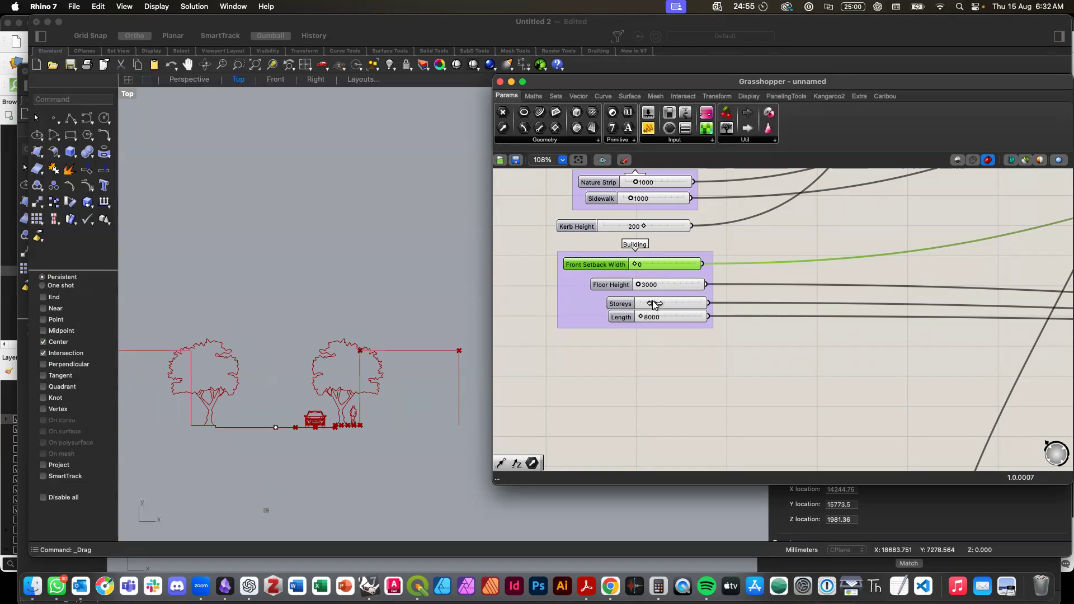
{"action": "scroll", "coordinate": [621, 330], "scroll_direction": "up", "scroll_amount": 4}
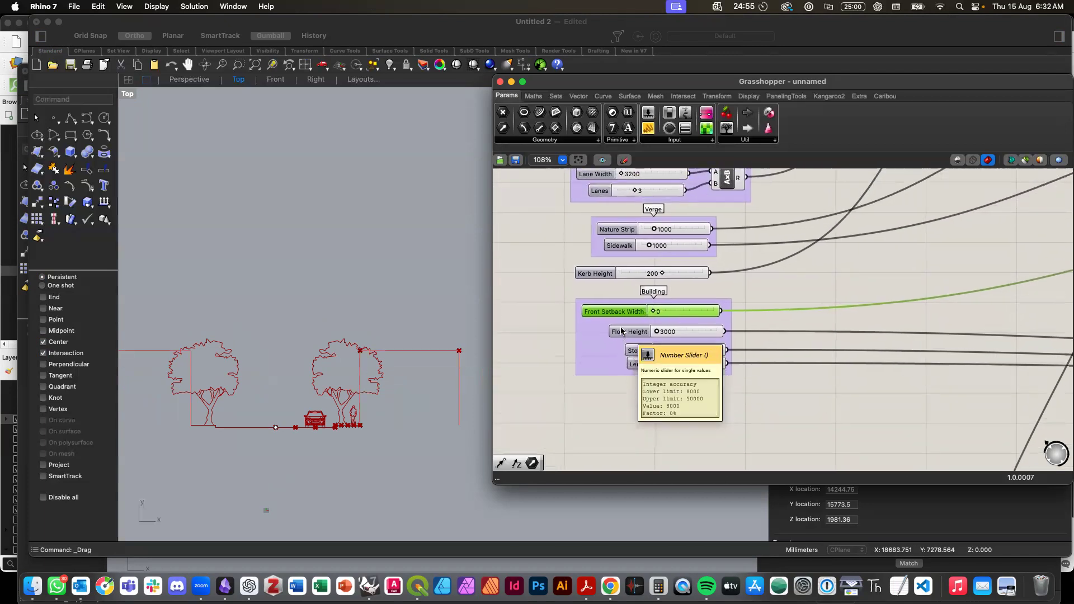
{"action": "scroll", "coordinate": [621, 327], "scroll_direction": "up", "scroll_amount": 1}
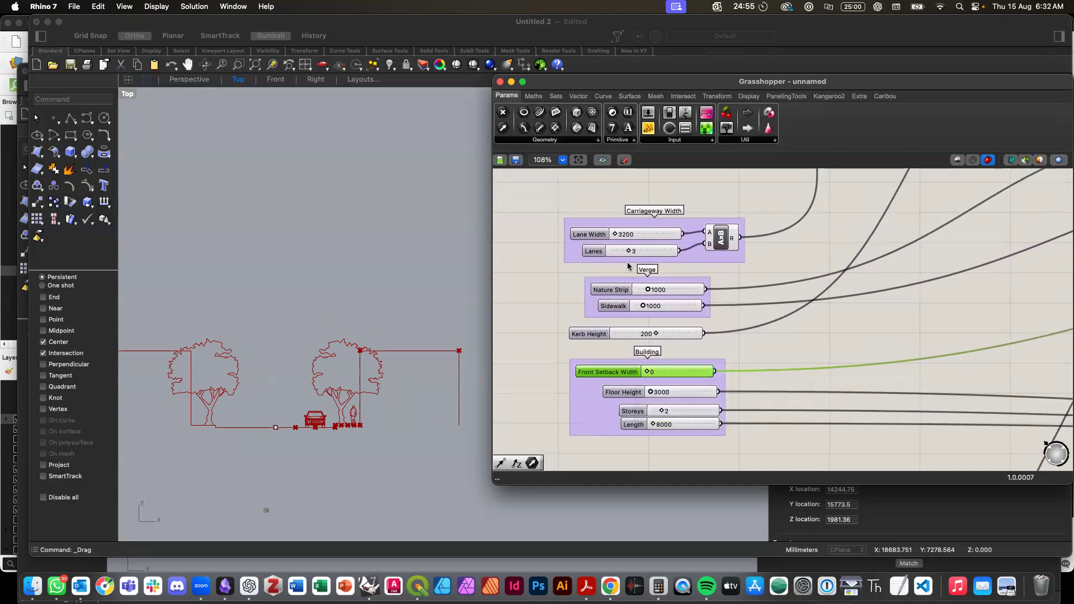
{"action": "left_click_drag", "start_coordinate": [631, 253], "coordinate": [619, 252]}
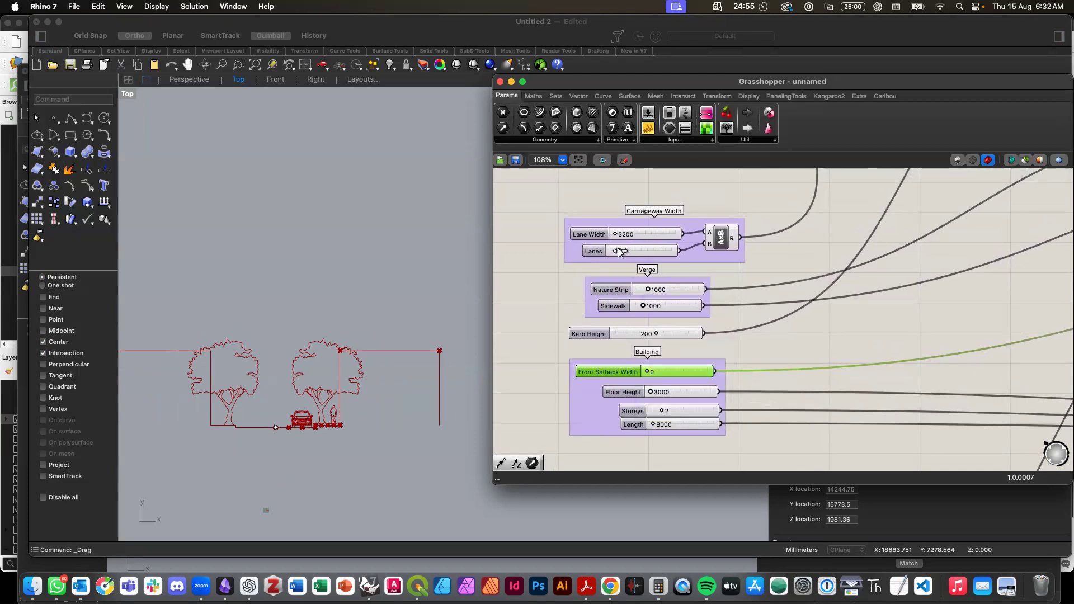
{"action": "scroll", "coordinate": [371, 371], "scroll_direction": "down", "scroll_amount": 1}
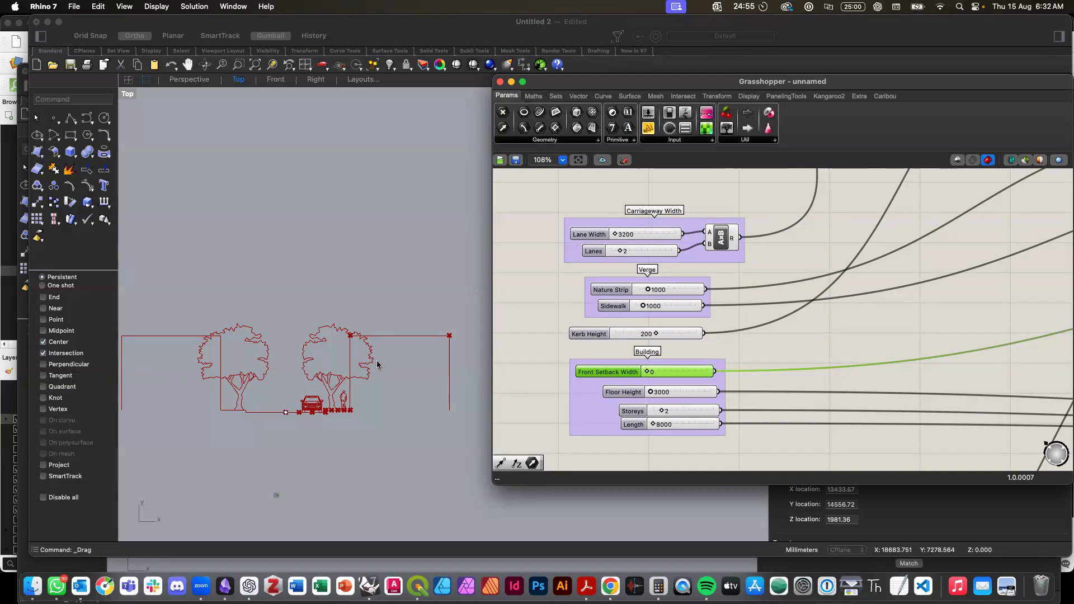
{"action": "left_click", "coordinate": [388, 417]}
{"action": "scroll", "coordinate": [388, 417], "scroll_direction": "down", "scroll_amount": 3}
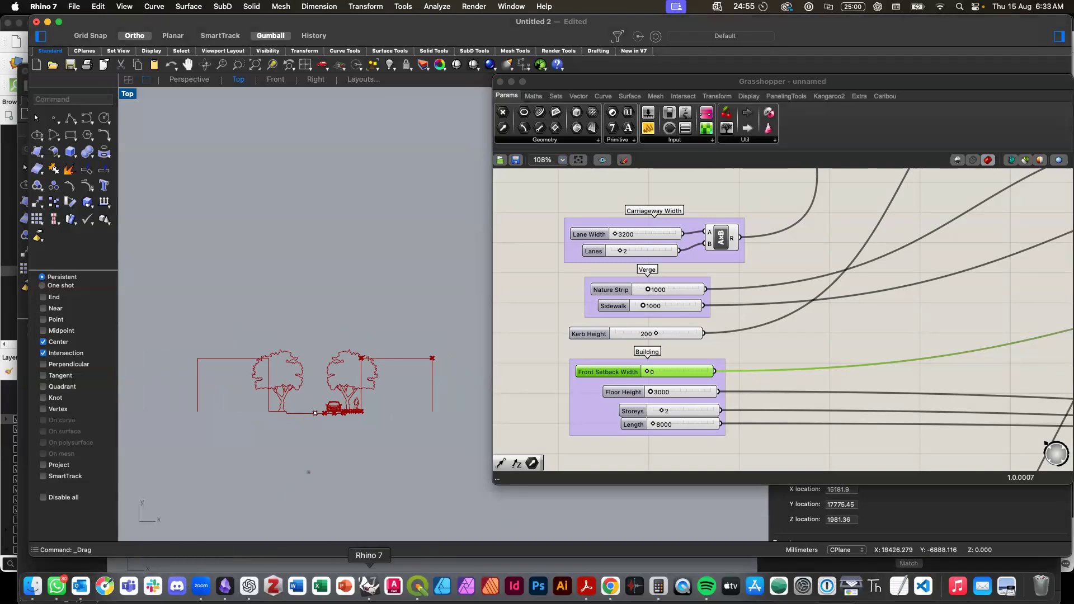
Step: Switch to QGIS and identify the blue-dashed and green-dashed road centrelines in Nicholls to read their HIERARCHY attributes
{"action": "left_click", "coordinate": [419, 588]}
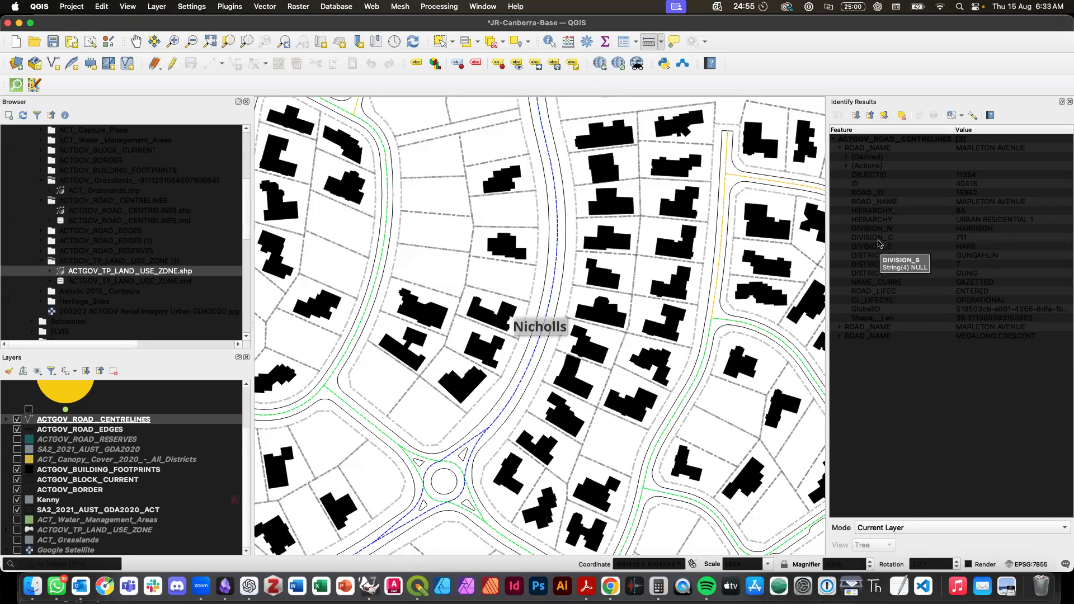
{"action": "left_click", "coordinate": [549, 44]}
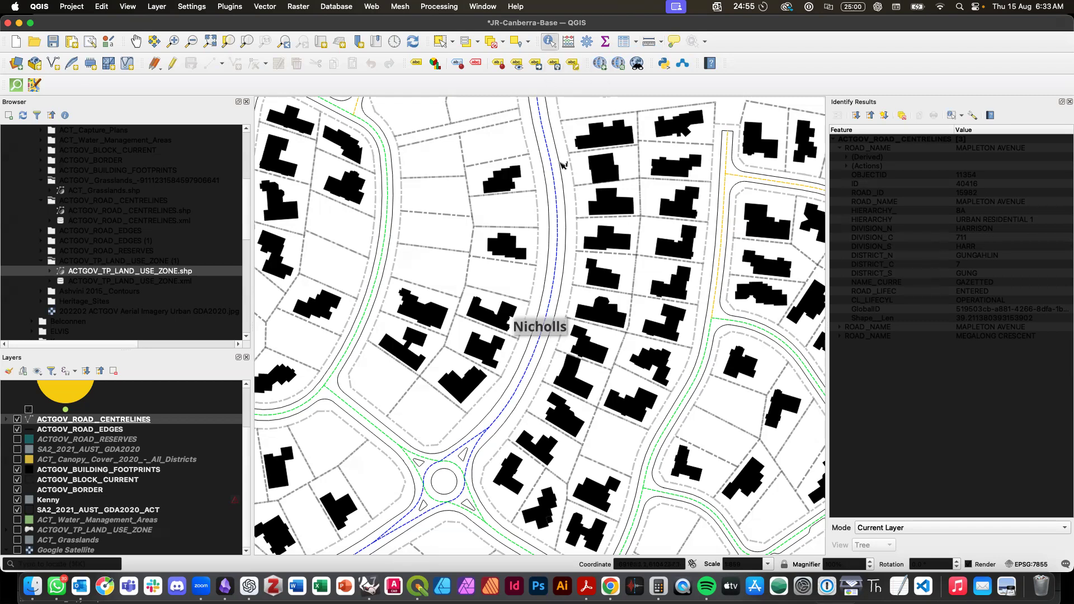
{"action": "left_click", "coordinate": [559, 208]}
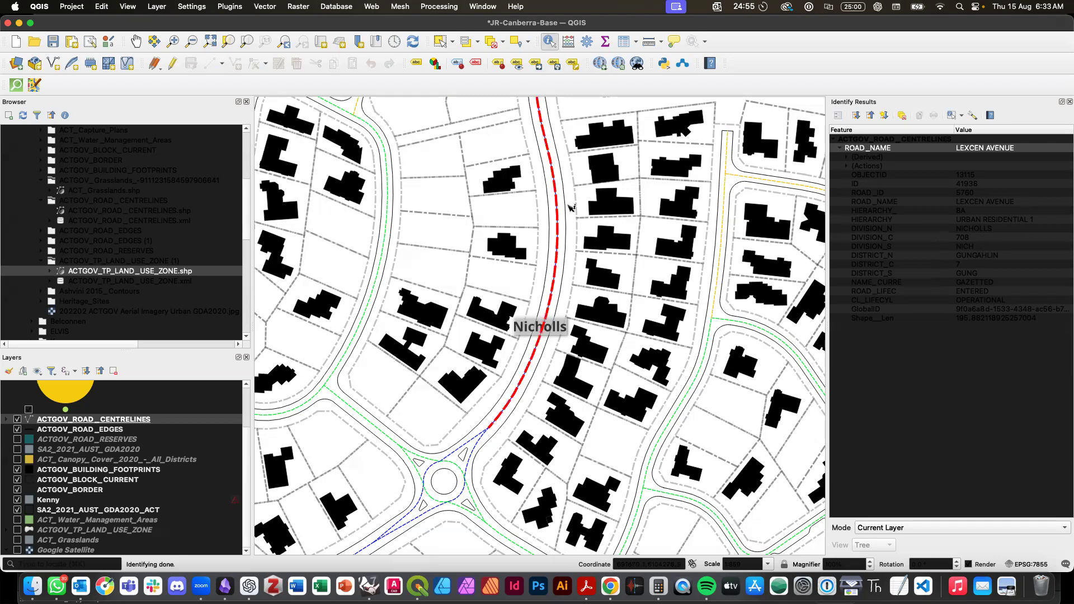
{"action": "left_click", "coordinate": [894, 220]}
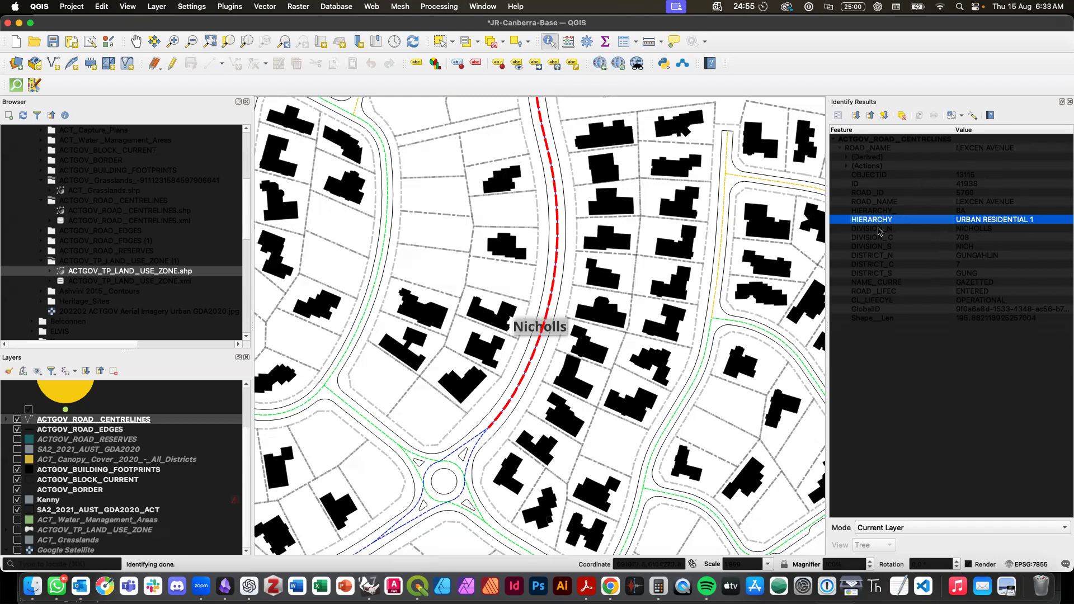
{"action": "left_click", "coordinate": [696, 385]}
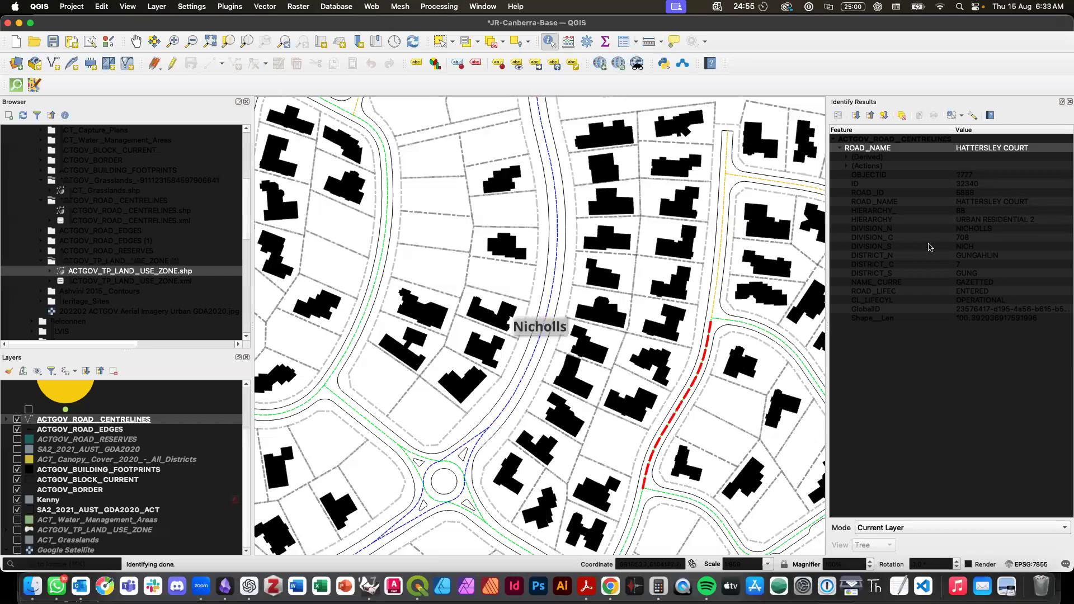
{"action": "left_click", "coordinate": [935, 222]}
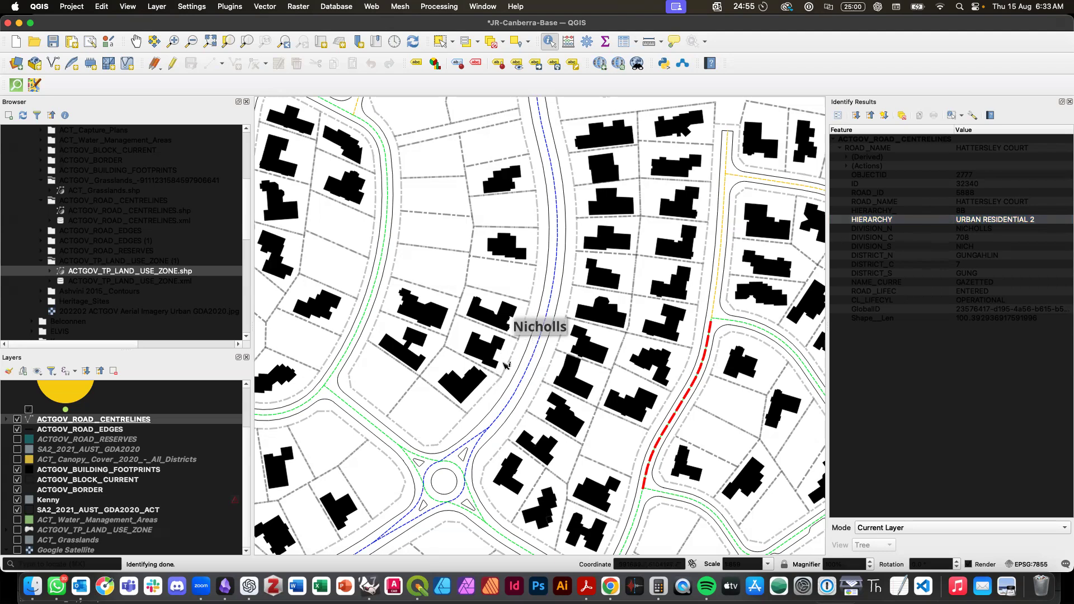
Step: Switch back to Rhino and duplicate the entire Grasshopper street-section definition, placing the copy below the original on the canvas
{"action": "left_click", "coordinate": [372, 590]}
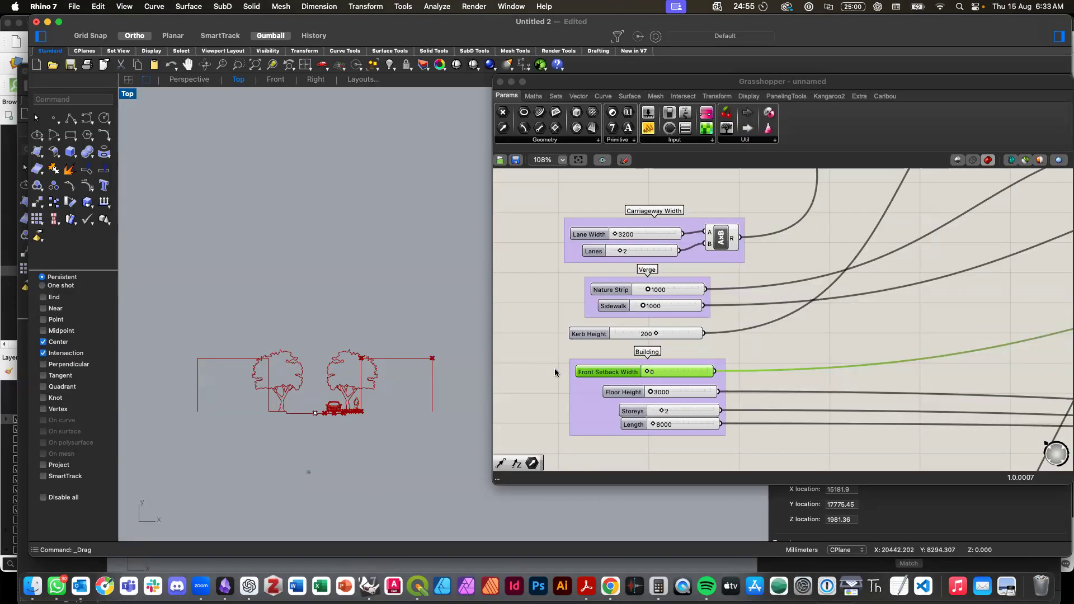
{"action": "left_click", "coordinate": [541, 355]}
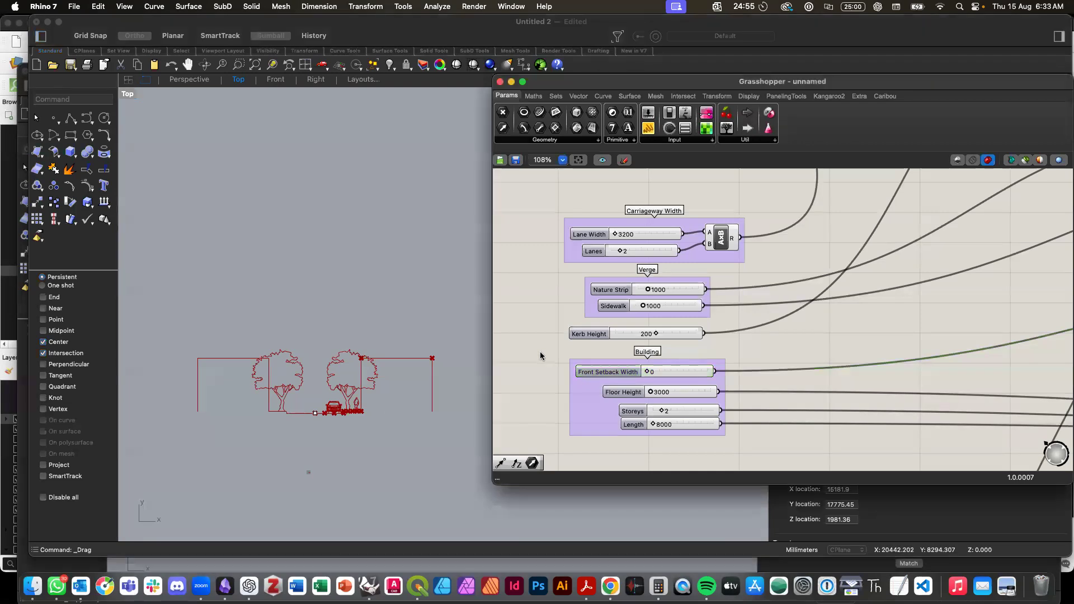
{"action": "scroll", "coordinate": [541, 356], "scroll_direction": "down", "scroll_amount": 3}
{"action": "scroll", "coordinate": [540, 356], "scroll_direction": "down", "scroll_amount": 8}
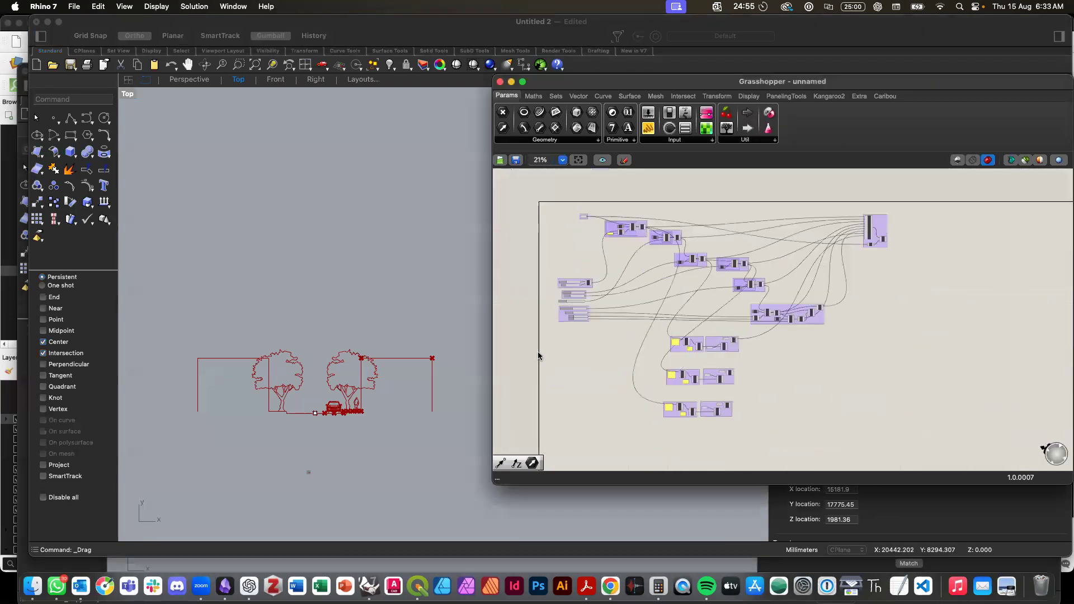
{"action": "left_click_drag", "start_coordinate": [542, 192], "coordinate": [923, 446]}
{"action": "key", "text": "super+c"}
{"action": "key", "text": "super+v"}
{"action": "scroll", "coordinate": [923, 447], "scroll_direction": "down", "scroll_amount": 2}
{"action": "scroll", "coordinate": [893, 275], "scroll_direction": "down", "scroll_amount": 2}
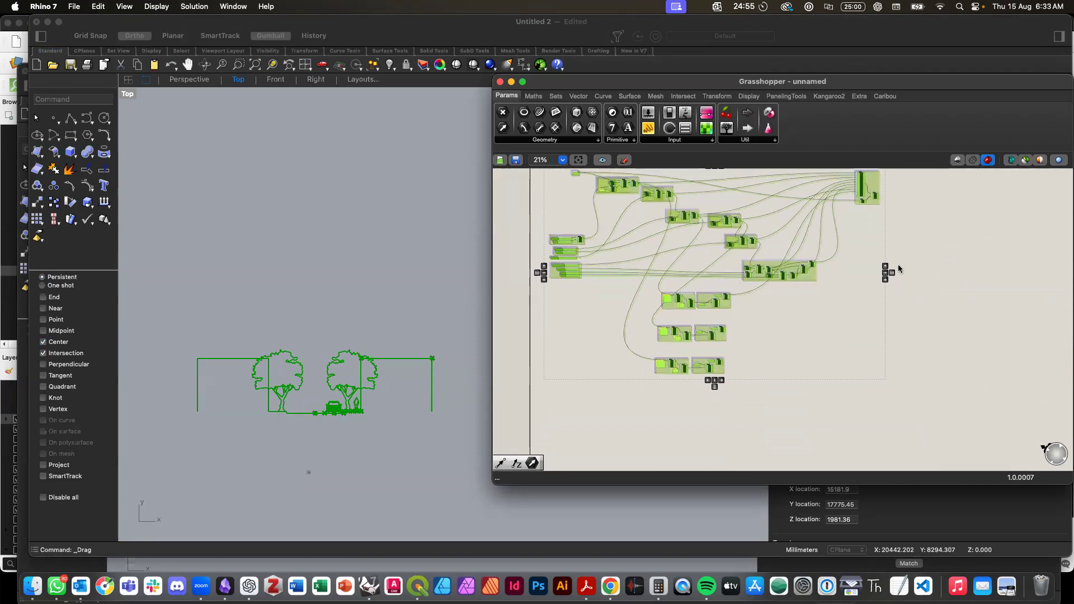
{"action": "scroll", "coordinate": [894, 265], "scroll_direction": "down", "scroll_amount": 4}
{"action": "left_click_drag", "start_coordinate": [888, 231], "coordinate": [927, 366]}
Step: Copy the section's base point in the Top viewport straight down to a clear spot below the existing section
{"action": "left_click", "coordinate": [397, 432]}
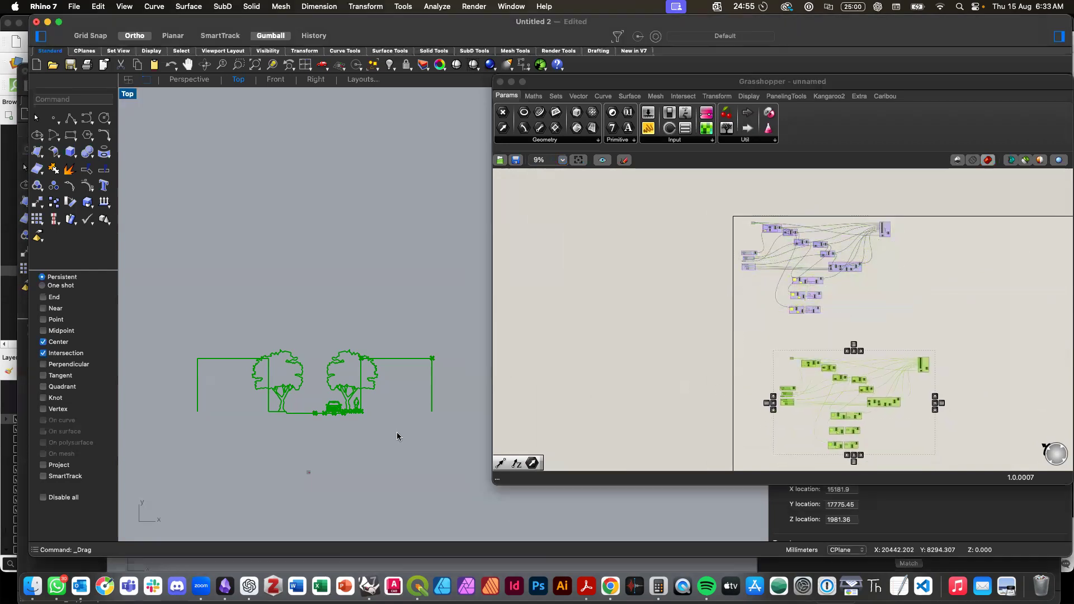
{"action": "scroll", "coordinate": [288, 401], "scroll_direction": "up", "scroll_amount": 3}
{"action": "left_click_drag", "start_coordinate": [318, 413], "coordinate": [346, 452]}
{"action": "scroll", "coordinate": [347, 452], "scroll_direction": "down", "scroll_amount": 3}
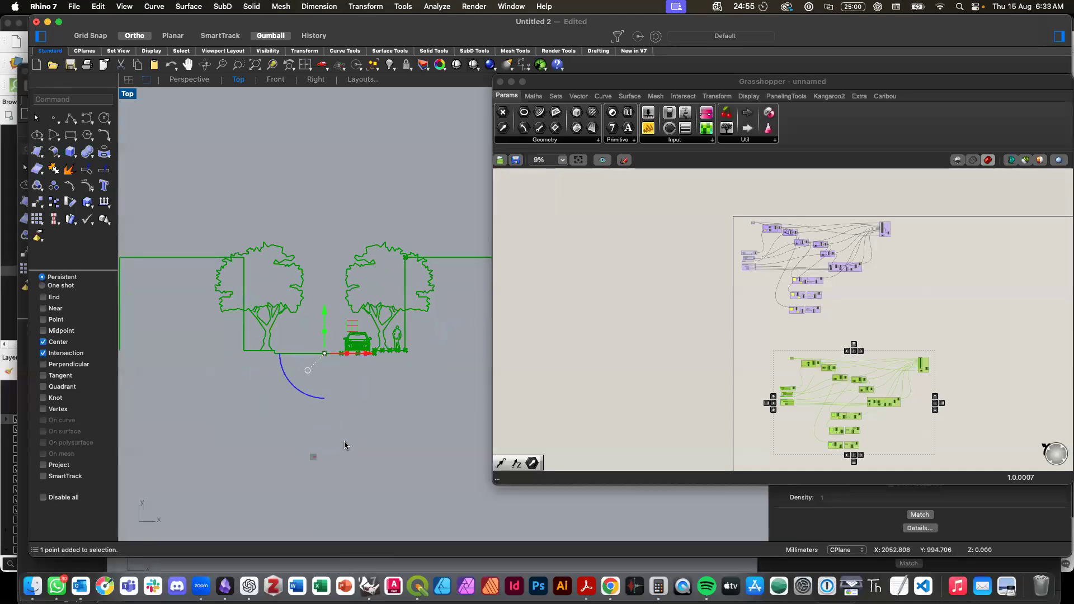
{"action": "left_click_drag", "start_coordinate": [325, 311], "coordinate": [317, 481]}
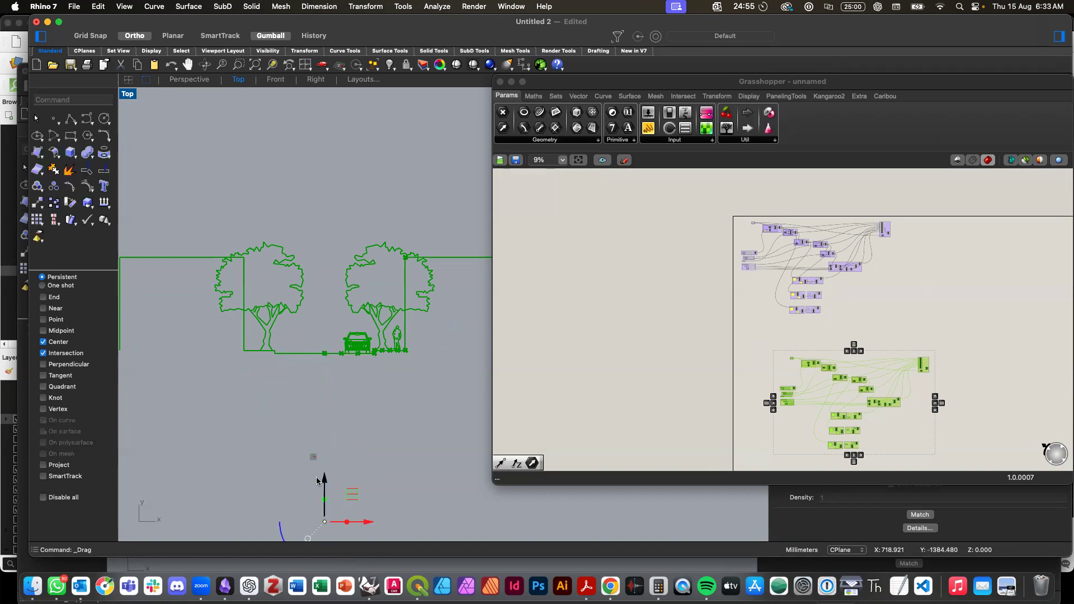
{"action": "scroll", "coordinate": [317, 481], "scroll_direction": "down", "scroll_amount": 5}
Step: Assign the copied base point to the Road Center Line point parameter of the duplicated definition
{"action": "left_click", "coordinate": [751, 411]}
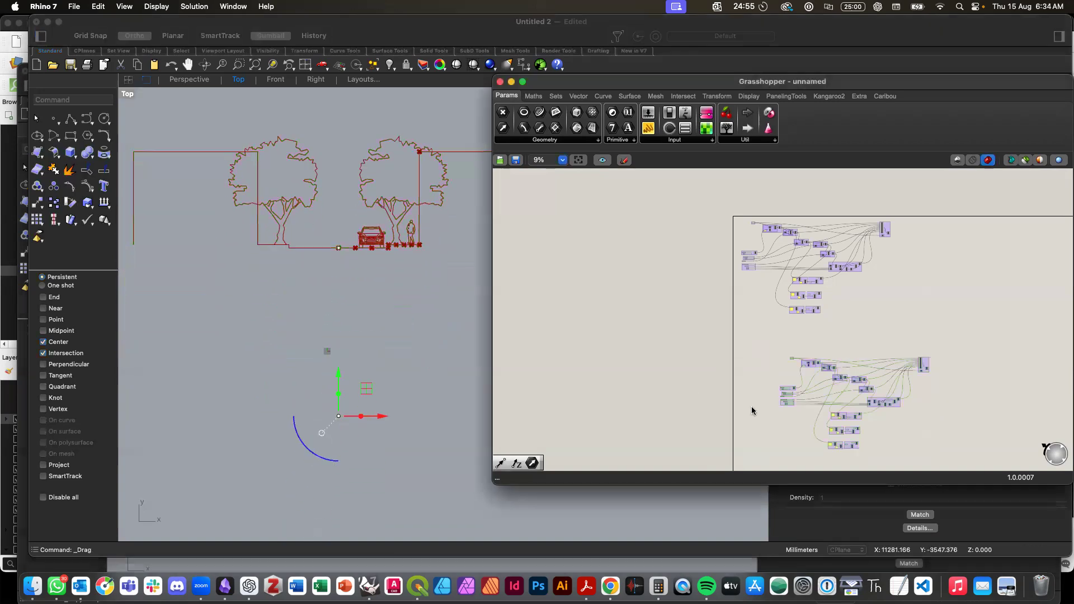
{"action": "scroll", "coordinate": [752, 411], "scroll_direction": "up", "scroll_amount": 5}
{"action": "scroll", "coordinate": [819, 304], "scroll_direction": "up", "scroll_amount": 2}
{"action": "scroll", "coordinate": [768, 245], "scroll_direction": "up", "scroll_amount": 4}
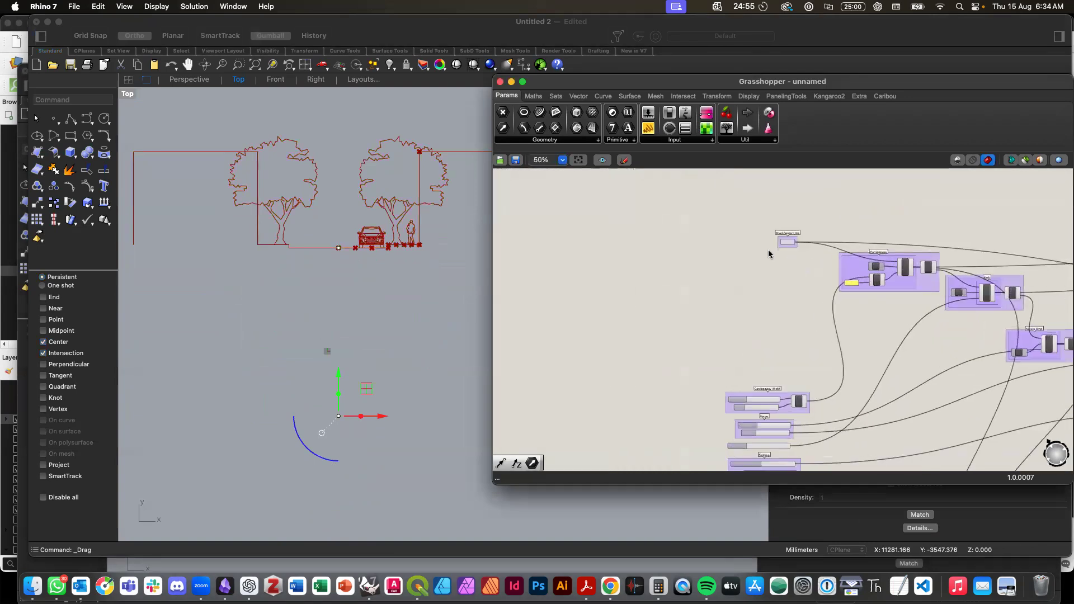
{"action": "right_click", "coordinate": [806, 235]}
{"action": "left_click", "coordinate": [840, 391]}
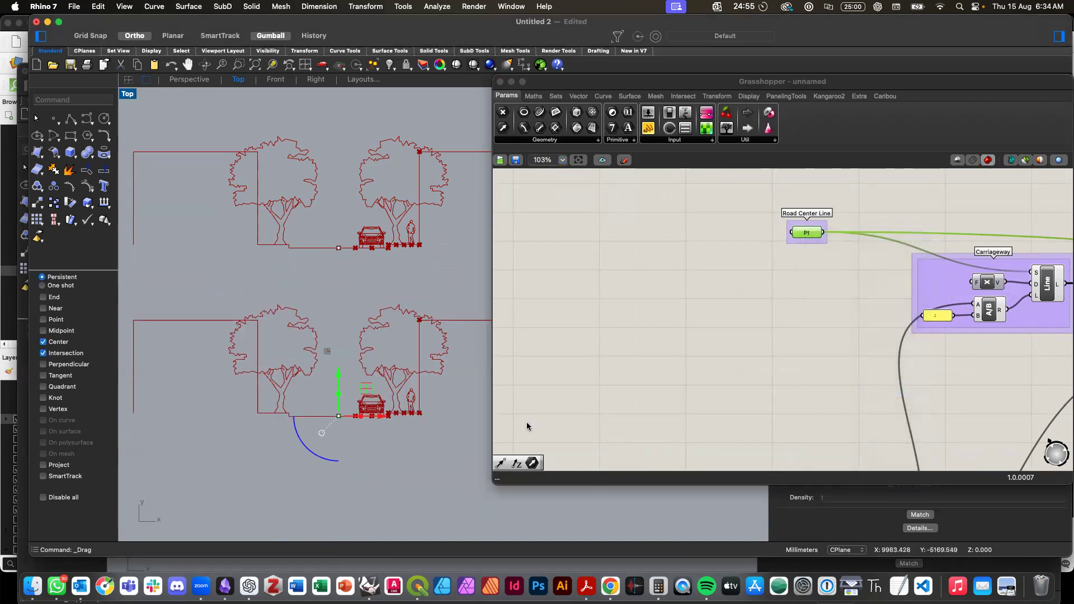
Step: Move the copied base point further straight down in the Top viewport to widen the gap between the two sections
{"action": "left_click", "coordinate": [683, 364]}
{"action": "scroll", "coordinate": [681, 366], "scroll_direction": "down", "scroll_amount": 10}
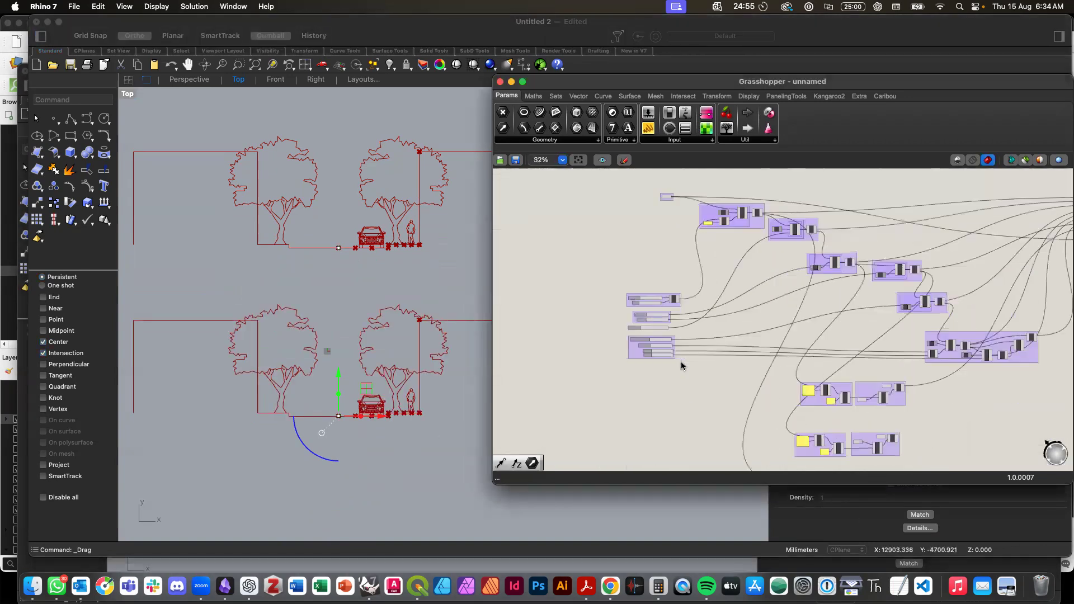
{"action": "left_click_drag", "start_coordinate": [643, 254], "coordinate": [922, 442]}
{"action": "left_click_drag", "start_coordinate": [885, 308], "coordinate": [859, 334]}
{"action": "left_click", "coordinate": [801, 211]}
{"action": "scroll", "coordinate": [802, 212], "scroll_direction": "up", "scroll_amount": 5}
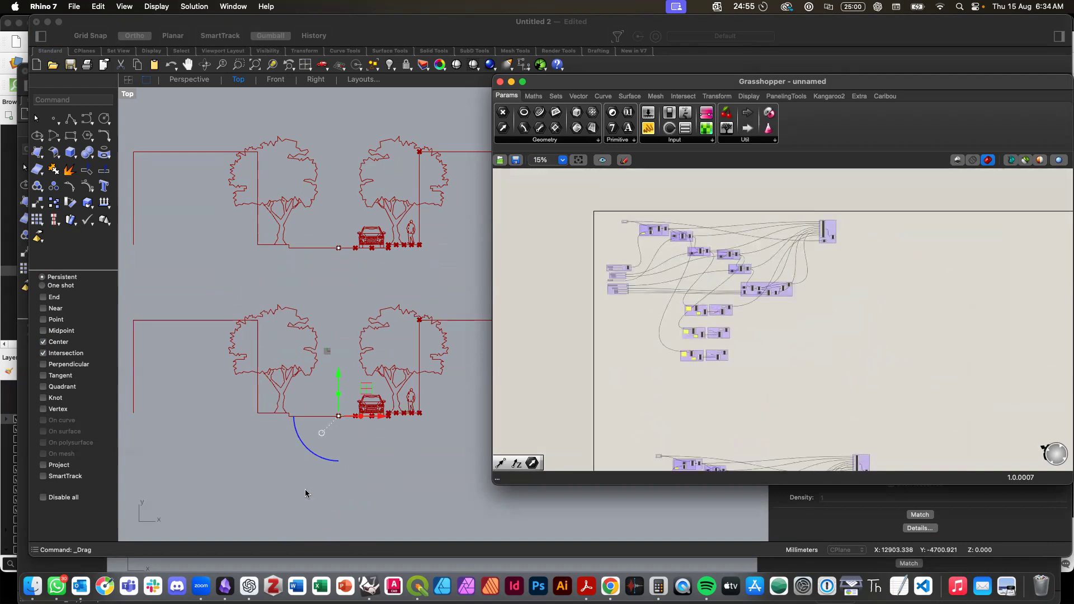
{"action": "left_click", "coordinate": [339, 377]}
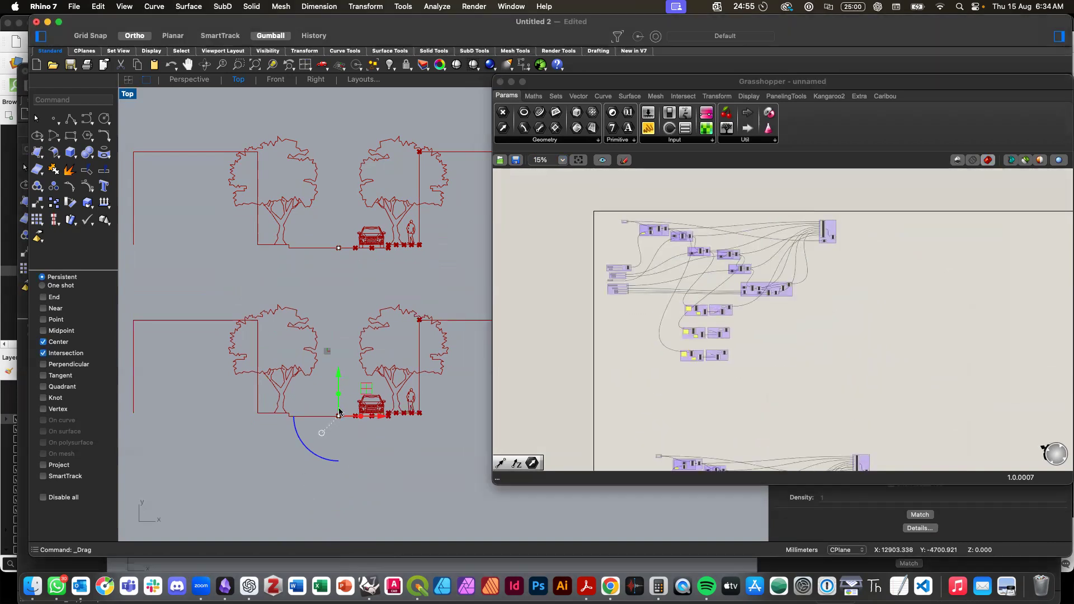
{"action": "left_click_drag", "start_coordinate": [339, 378], "coordinate": [338, 441]}
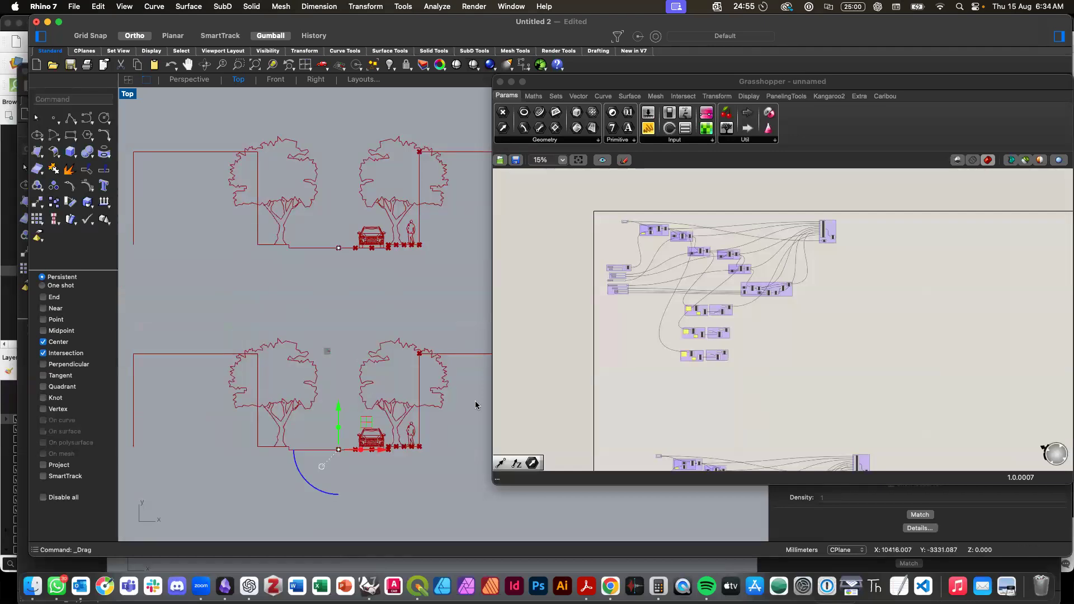
Step: Add a Merge component below the Building slider group of the original definition
{"action": "left_click", "coordinate": [582, 392]}
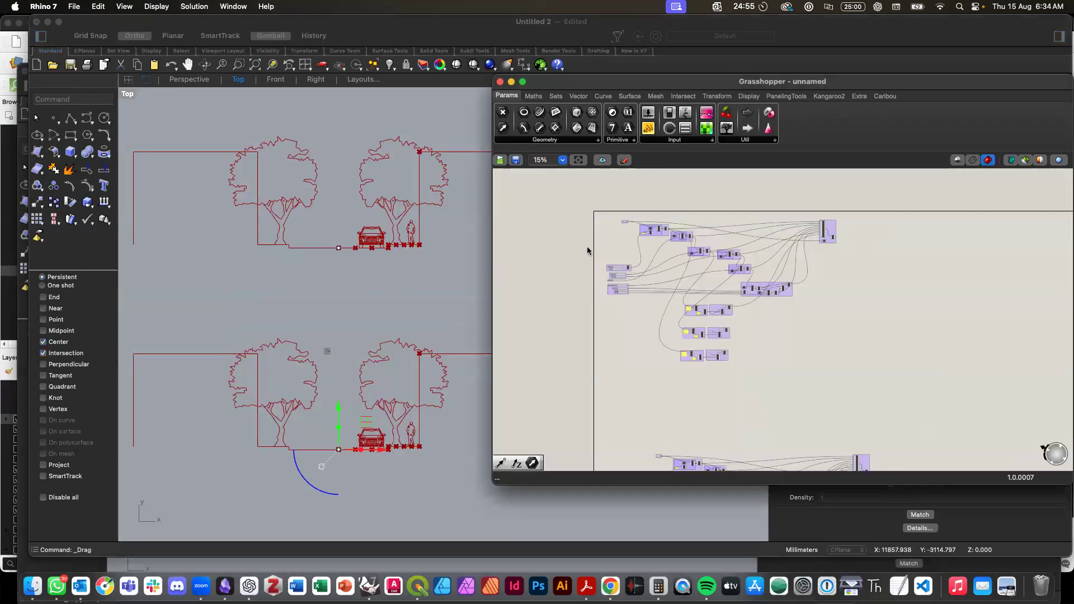
{"action": "scroll", "coordinate": [624, 279], "scroll_direction": "up", "scroll_amount": 8}
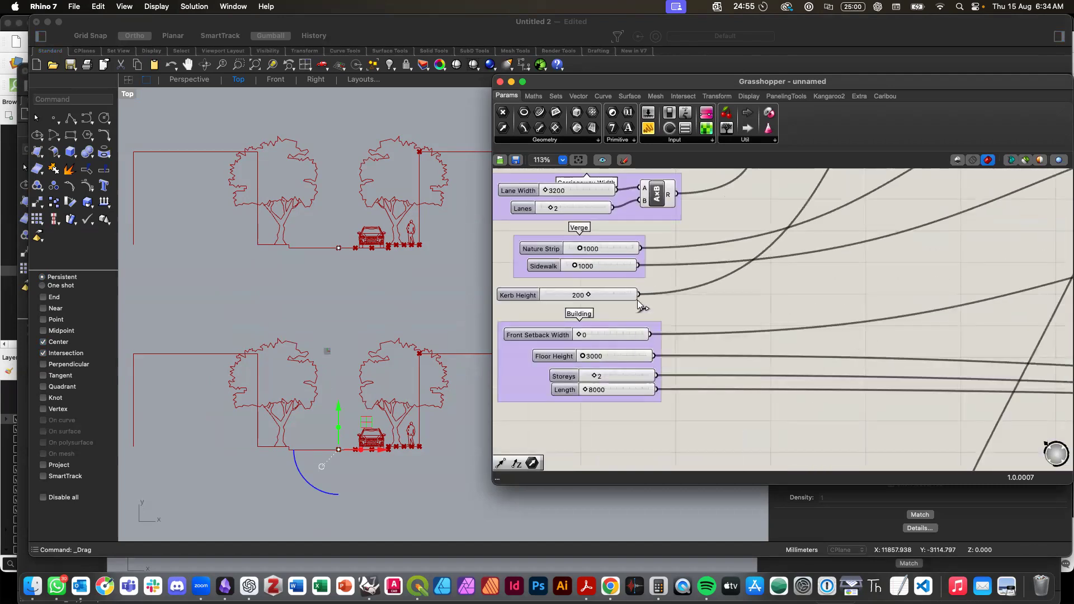
{"action": "scroll", "coordinate": [686, 429], "scroll_direction": "down", "scroll_amount": 1}
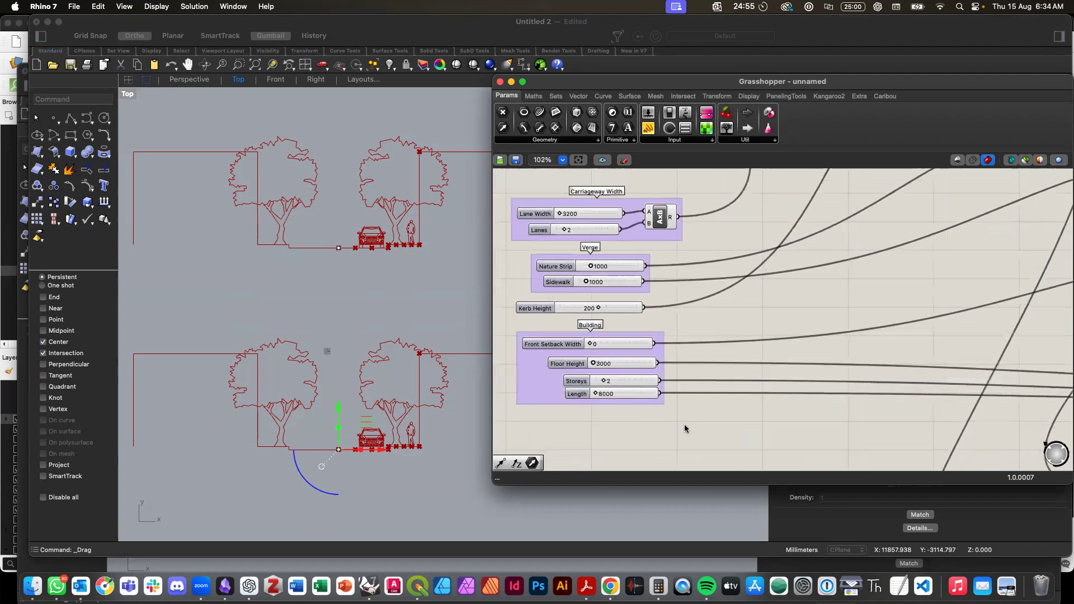
{"action": "double_click", "coordinate": [697, 439]}
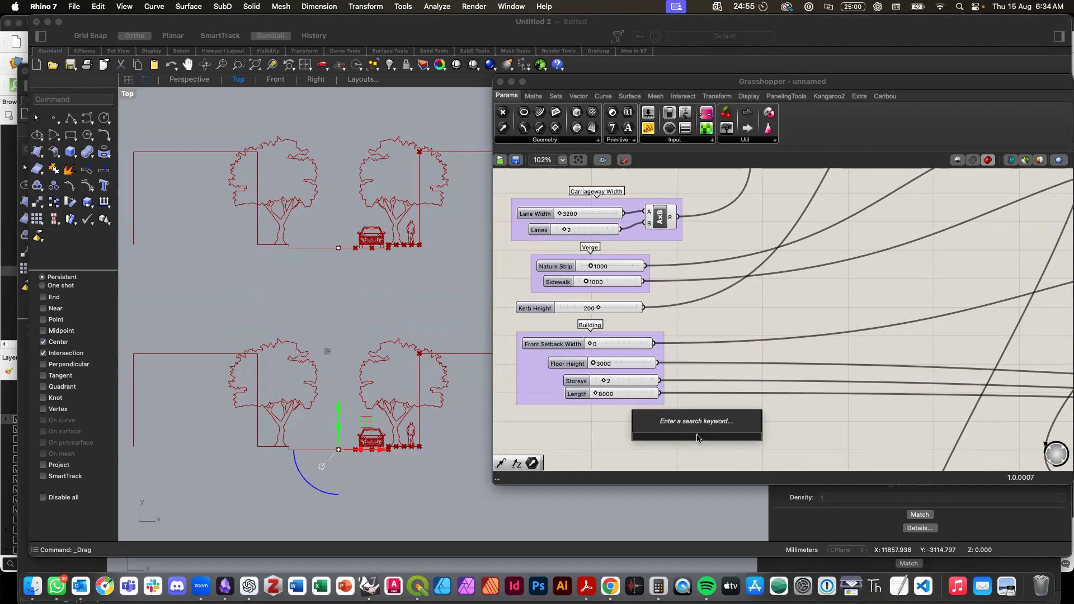
{"action": "type", "text": "merge"}
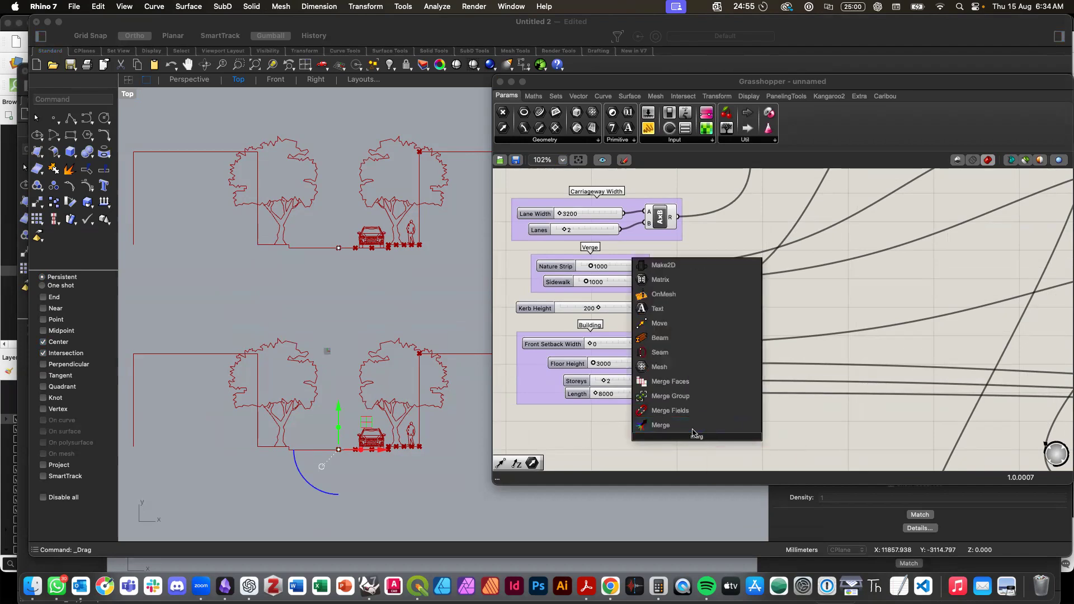
{"action": "key", "text": "Return"}
{"action": "scroll", "coordinate": [699, 441], "scroll_direction": "down", "scroll_amount": 1}
{"action": "left_click_drag", "start_coordinate": [700, 443], "coordinate": [737, 442]}
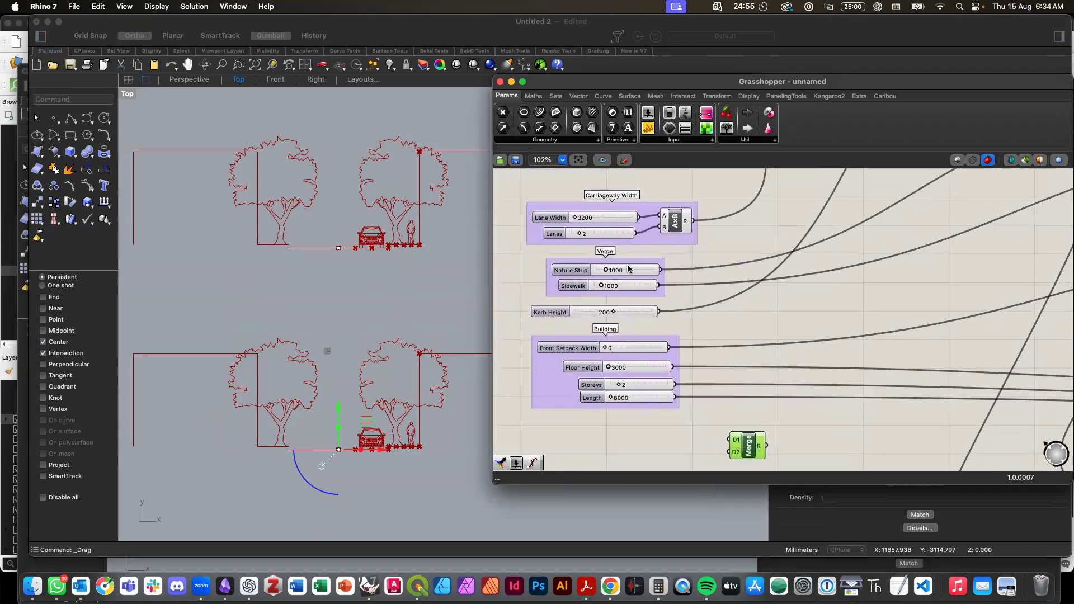
Step: Connect the Carriageway Width multiplication result to the Merge component's D1 input
{"action": "left_click_drag", "start_coordinate": [639, 223], "coordinate": [638, 221]}
{"action": "mouse_move", "coordinate": [687, 226]}
{"action": "left_click_drag", "start_coordinate": [687, 225], "coordinate": [721, 432]}
{"action": "right_click_drag", "start_coordinate": [789, 452], "coordinate": [787, 429]}
{"action": "left_click", "coordinate": [786, 429]}
{"action": "right_click", "coordinate": [736, 417]}
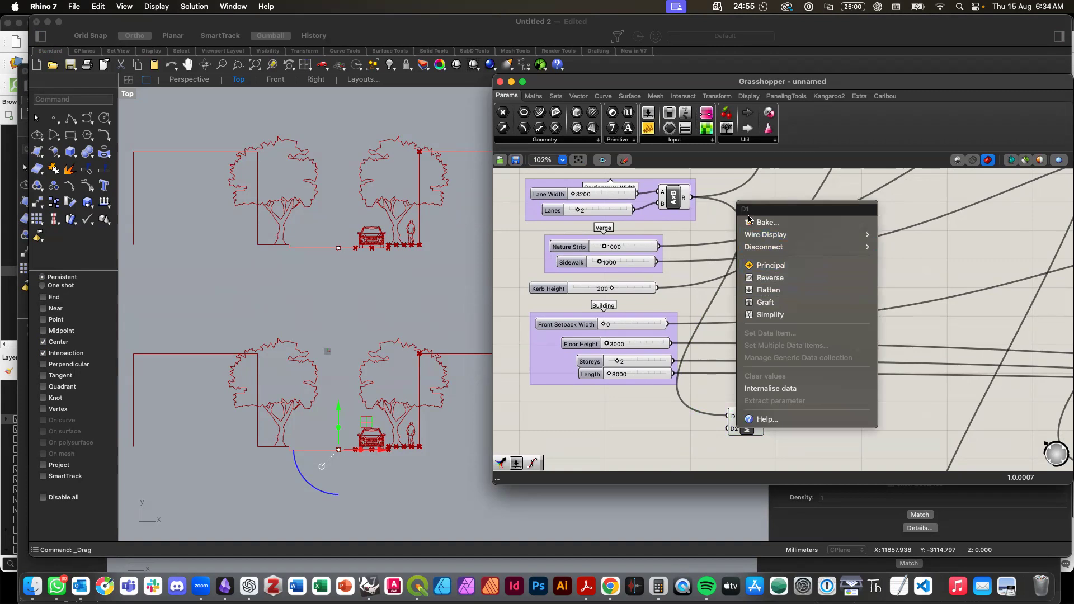
{"action": "left_click", "coordinate": [784, 432]}
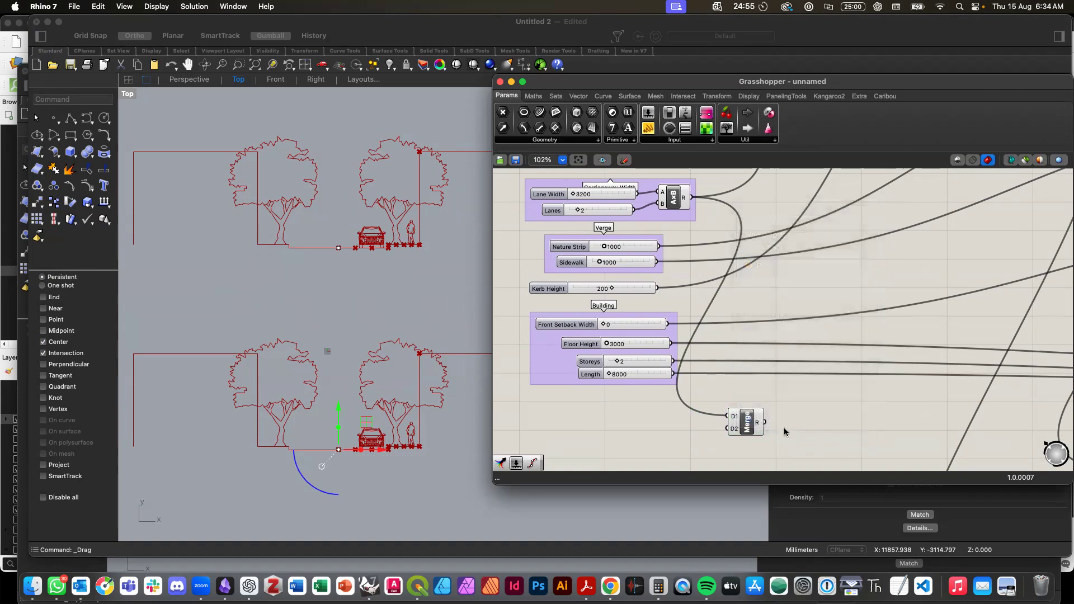
{"action": "scroll", "coordinate": [778, 434], "scroll_direction": "up", "scroll_amount": 5}
{"action": "left_click", "coordinate": [671, 394]}
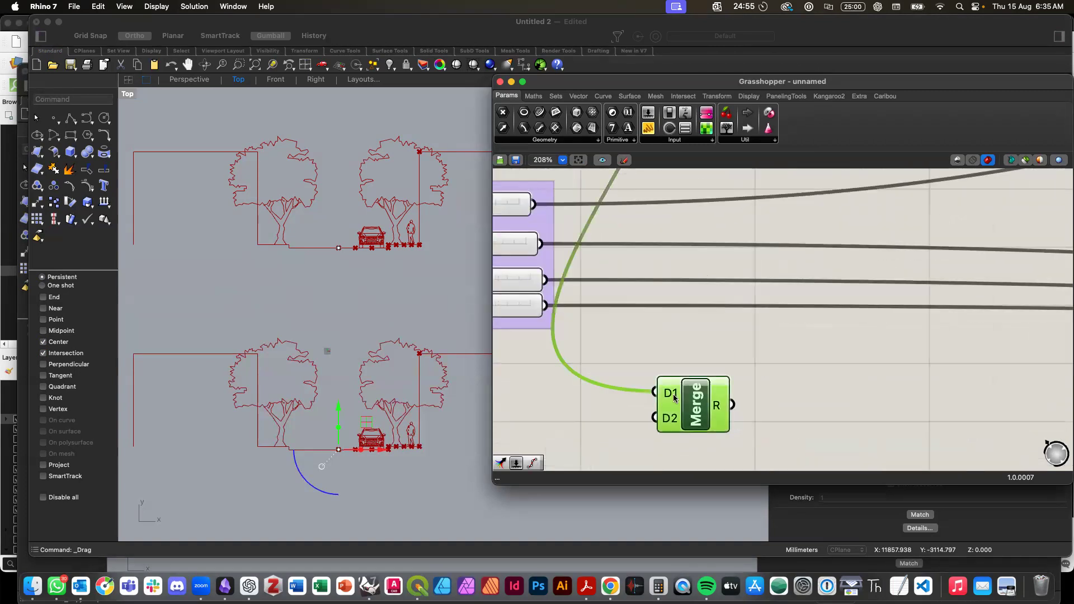
{"action": "right_click", "coordinate": [672, 394]}
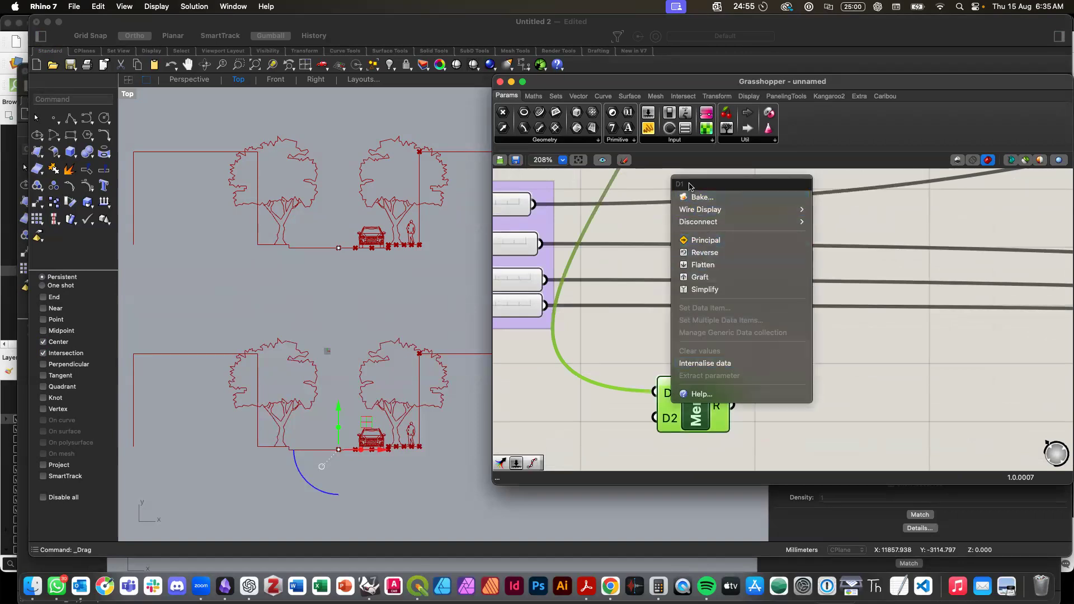
{"action": "left_click", "coordinate": [803, 437]}
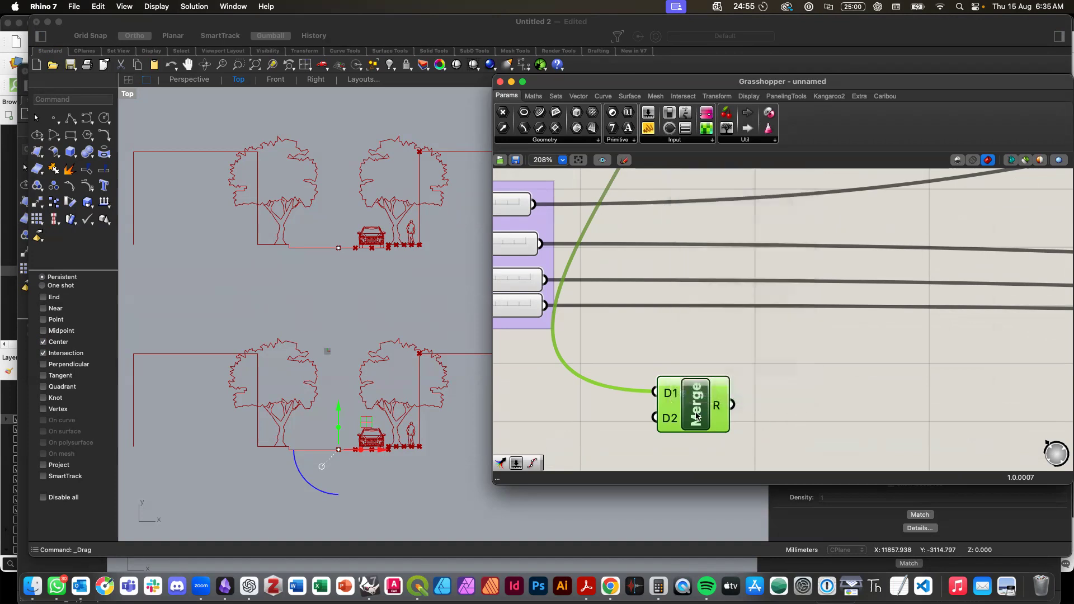
{"action": "double_click", "coordinate": [694, 413]}
{"action": "left_click", "coordinate": [737, 448]}
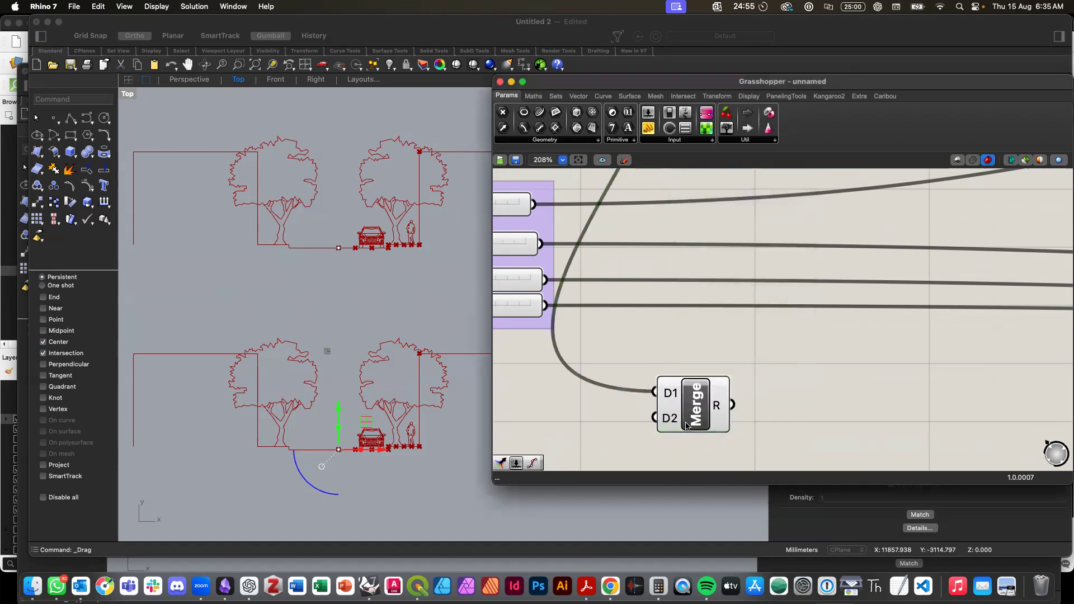
Step: Connect the Verge group's Nature Strip slider to Merge input D2 and its Sidewalk slider to D3
{"action": "scroll", "coordinate": [789, 414], "scroll_direction": "down", "scroll_amount": 3}
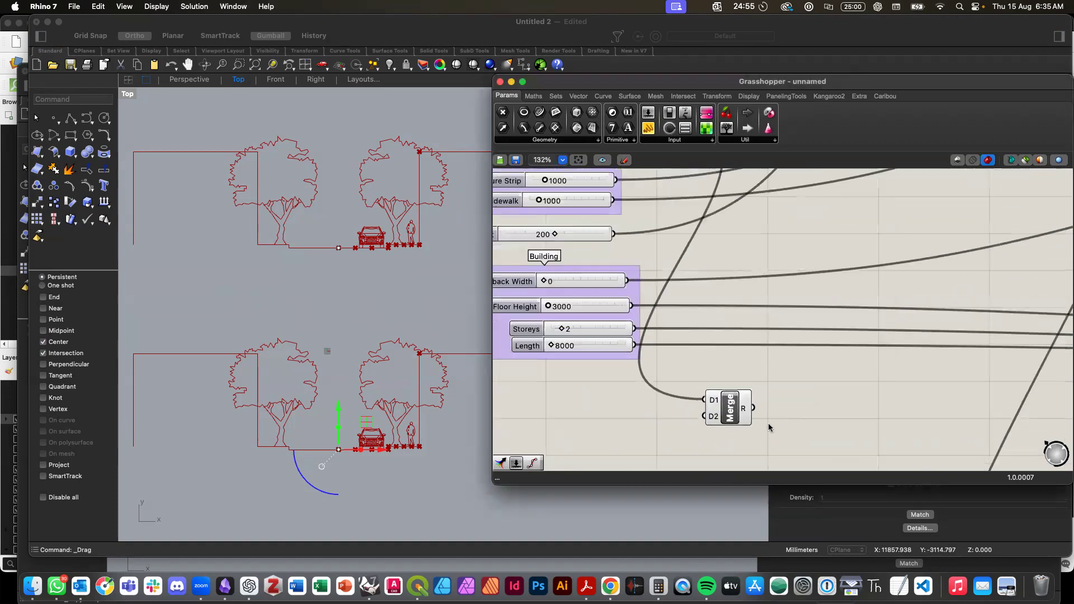
{"action": "left_click", "coordinate": [764, 412]}
{"action": "scroll", "coordinate": [772, 408], "scroll_direction": "down", "scroll_amount": 5}
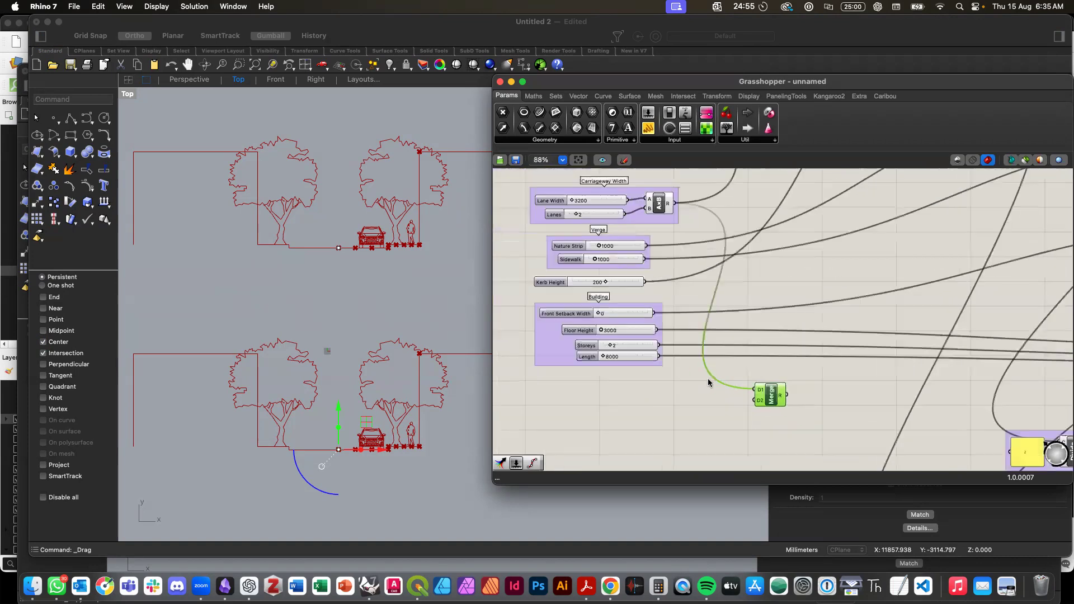
{"action": "scroll", "coordinate": [688, 246], "scroll_direction": "up", "scroll_amount": 4}
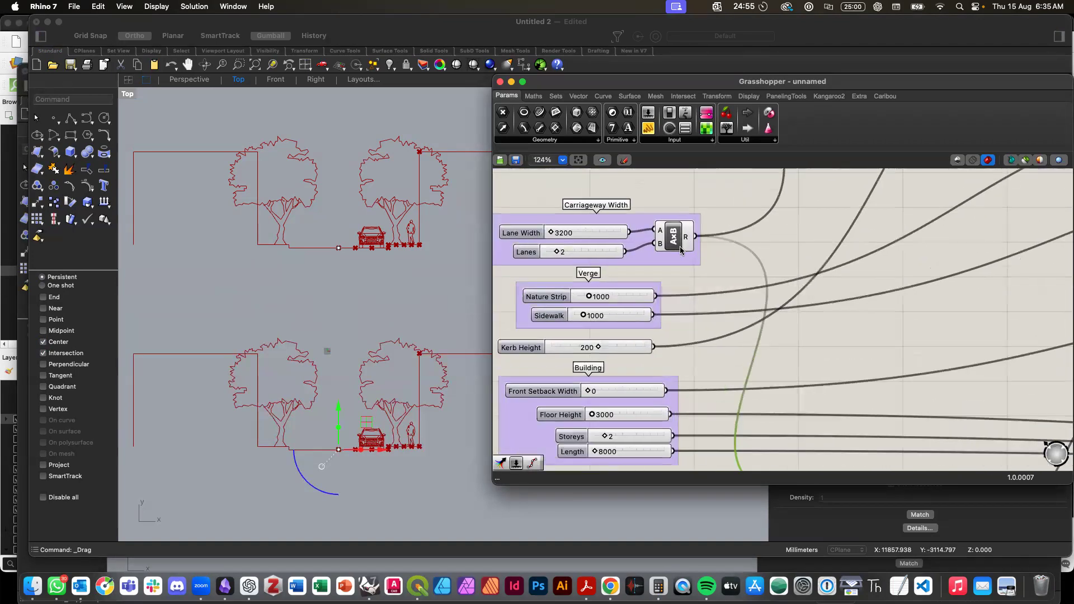
{"action": "scroll", "coordinate": [671, 253], "scroll_direction": "down", "scroll_amount": 2}
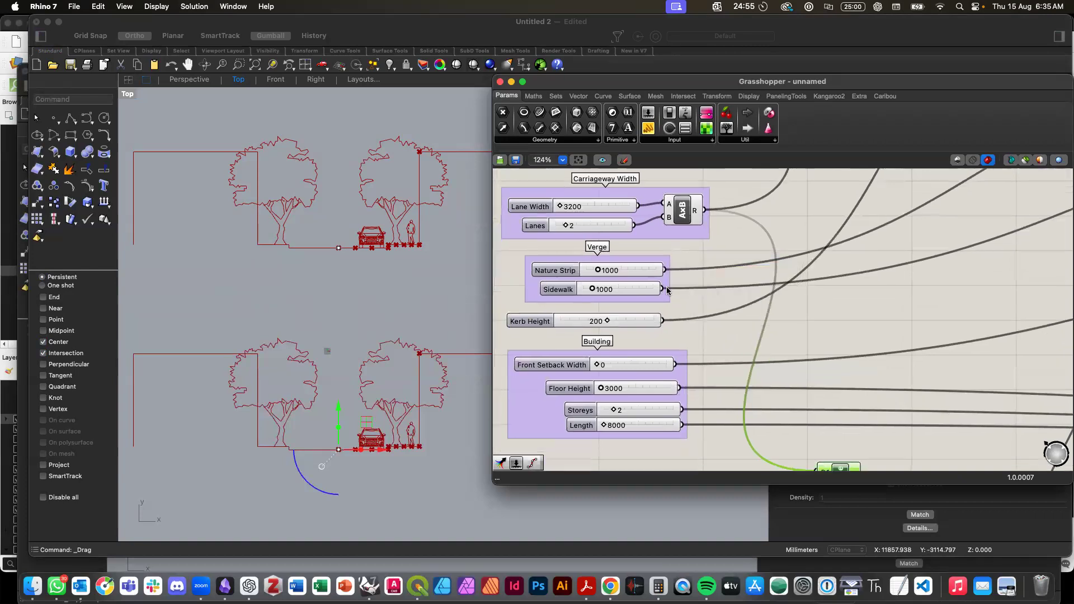
{"action": "left_click_drag", "start_coordinate": [663, 256], "coordinate": [753, 453]}
{"action": "scroll", "coordinate": [753, 450], "scroll_direction": "down", "scroll_amount": 3}
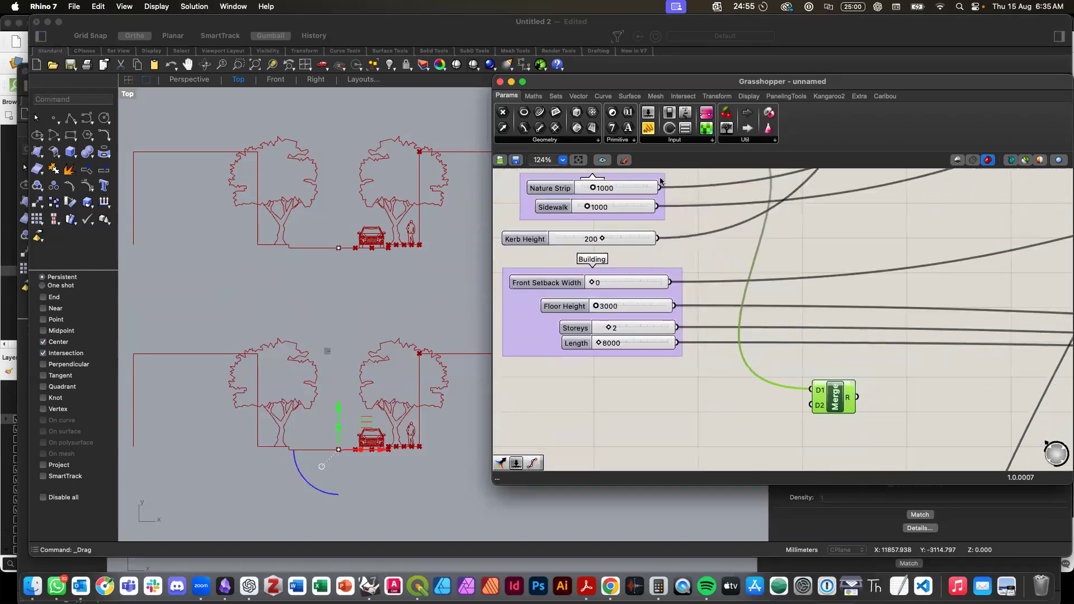
{"action": "left_click_drag", "start_coordinate": [661, 187], "coordinate": [813, 405]}
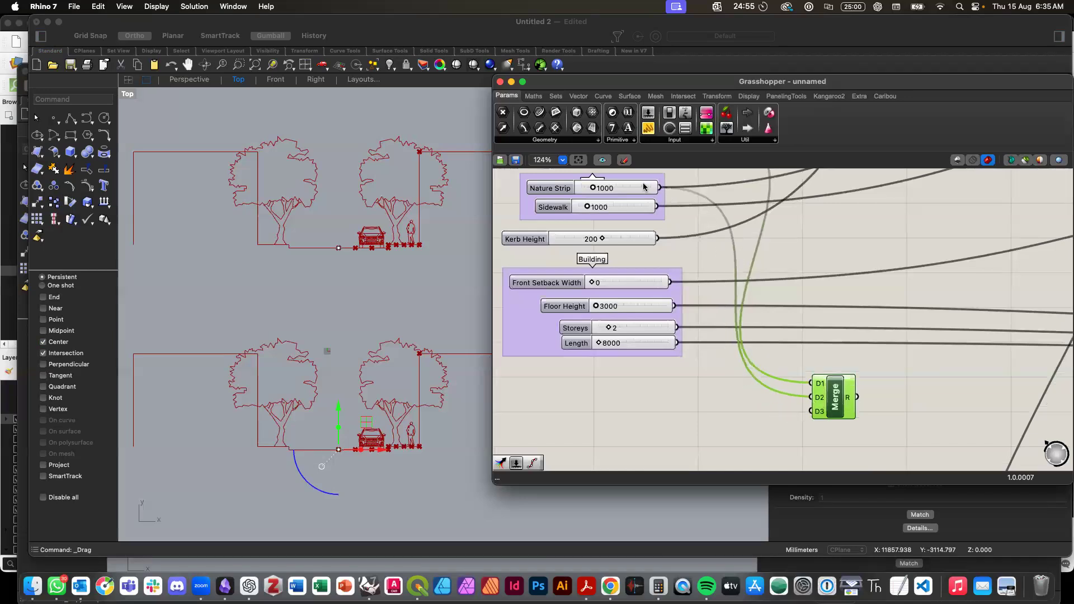
{"action": "left_click_drag", "start_coordinate": [658, 206], "coordinate": [805, 419]}
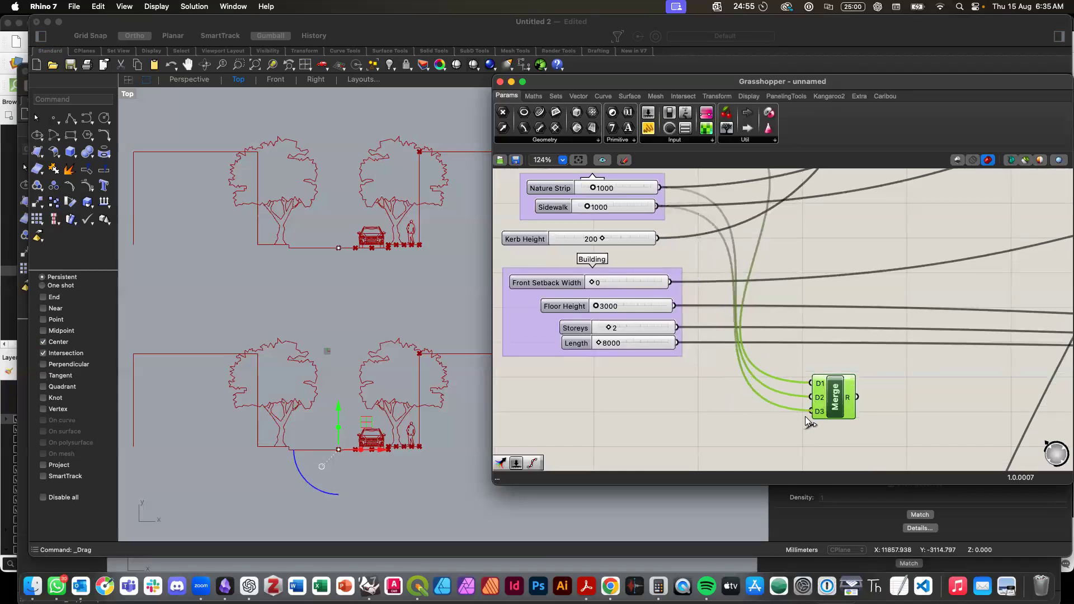
{"action": "scroll", "coordinate": [811, 424], "scroll_direction": "down", "scroll_amount": 2}
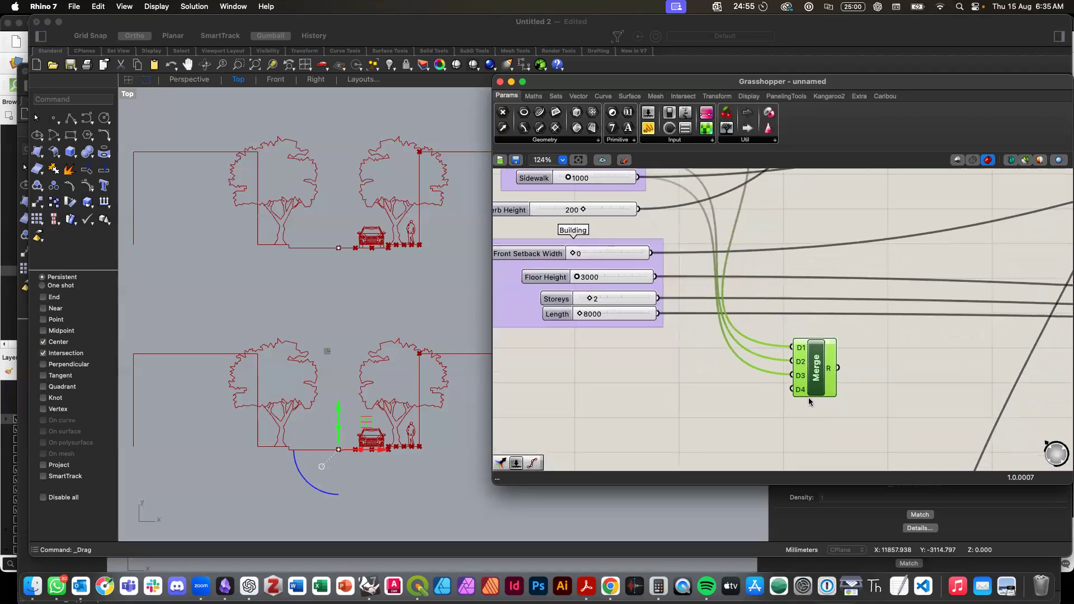
{"action": "left_click_drag", "start_coordinate": [813, 390], "coordinate": [812, 383]}
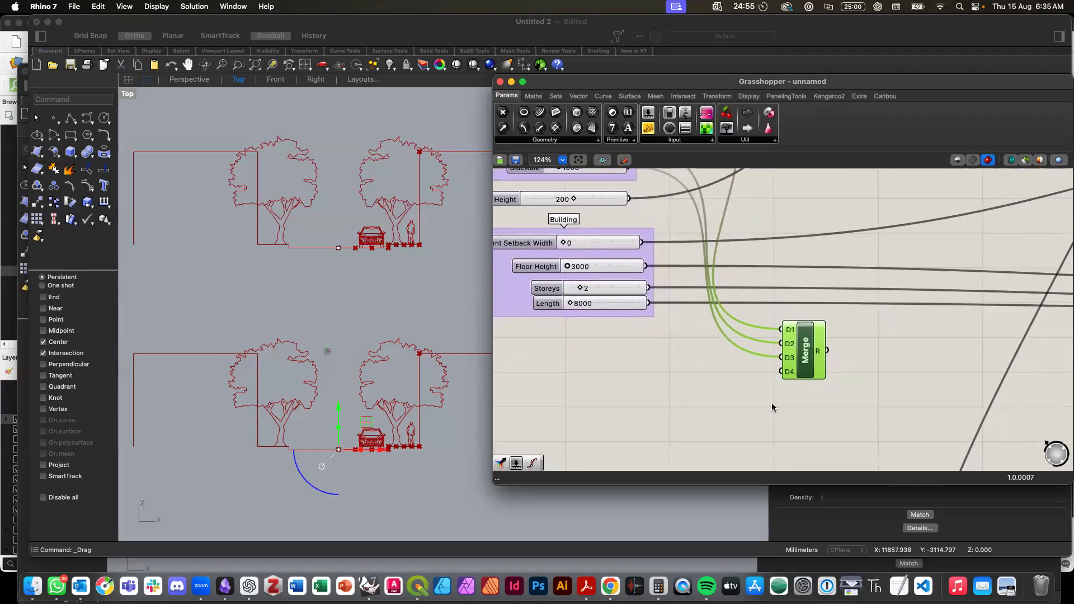
{"action": "double_click", "coordinate": [845, 418]}
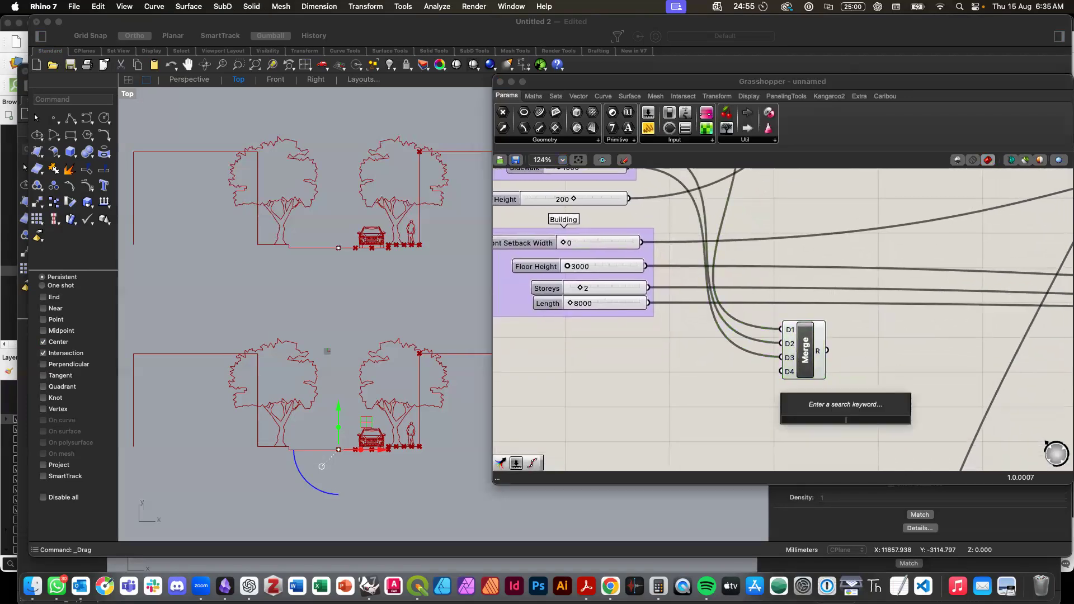
{"action": "type", "text": "mu"}
{"action": "key", "text": "Escape"}
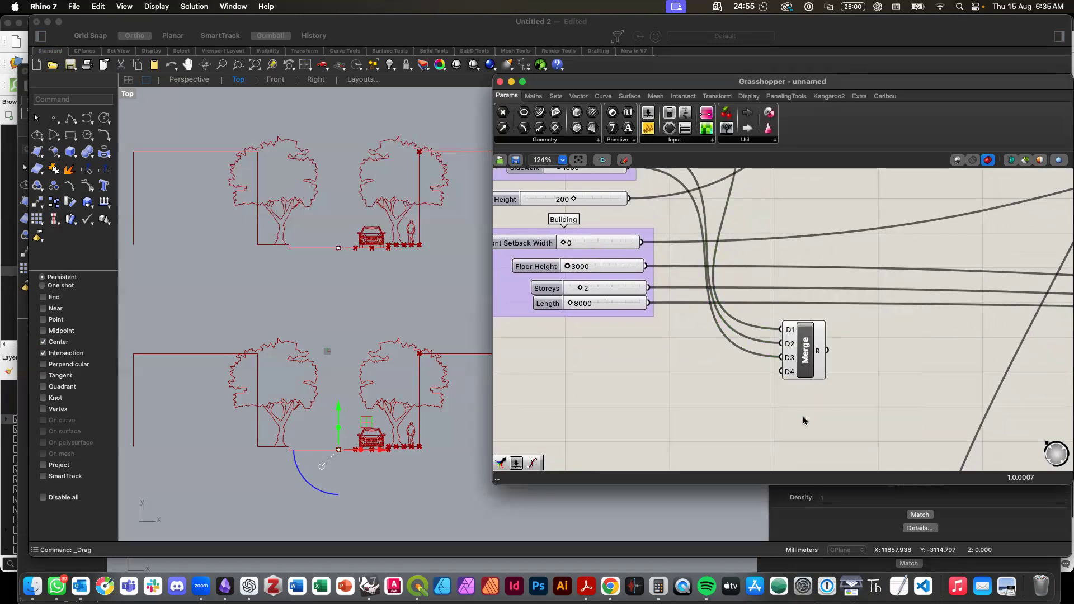
Step: Move the wired Merge component farther away from the Building slider group on the canvas
{"action": "left_click_drag", "start_coordinate": [801, 368], "coordinate": [877, 356]}
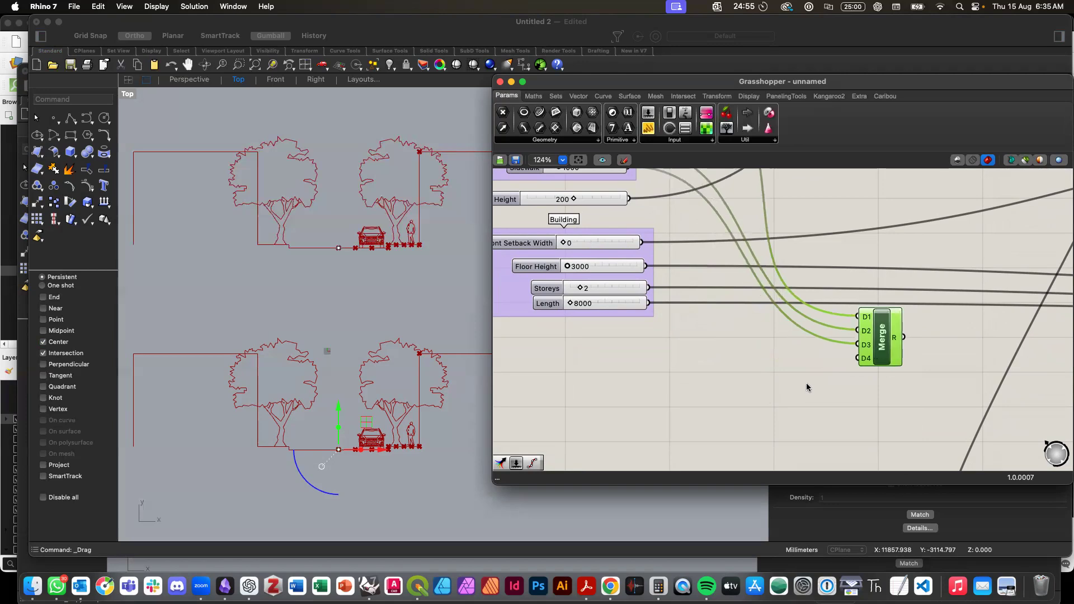
{"action": "scroll", "coordinate": [807, 384], "scroll_direction": "down", "scroll_amount": 3}
{"action": "left_click", "coordinate": [753, 294]}
{"action": "scroll", "coordinate": [735, 283], "scroll_direction": "up", "scroll_amount": 2}
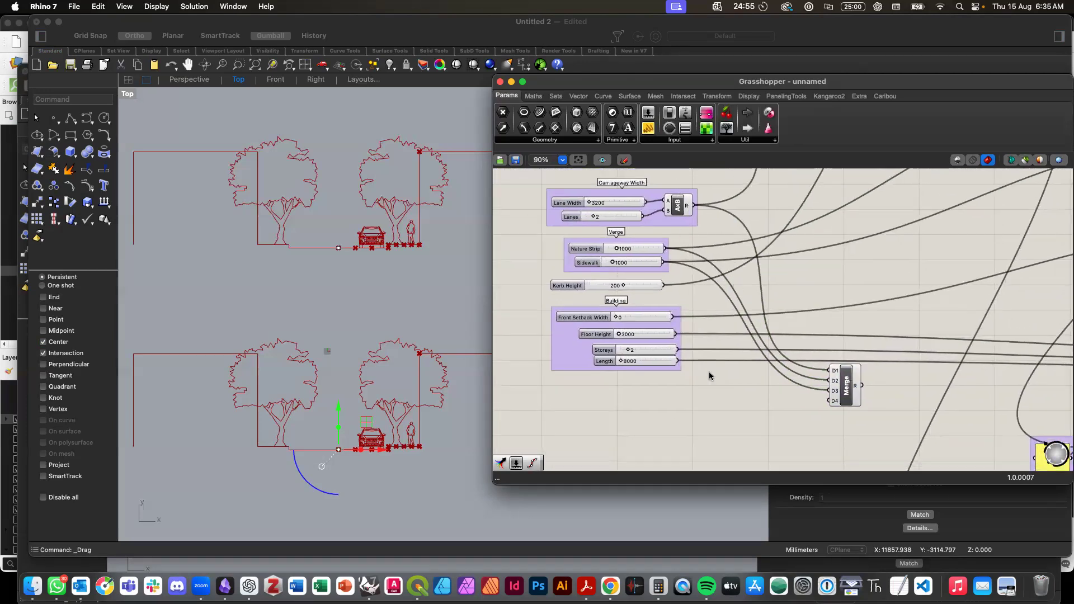
{"action": "scroll", "coordinate": [743, 262], "scroll_direction": "up", "scroll_amount": 5}
{"action": "scroll", "coordinate": [670, 237], "scroll_direction": "down", "scroll_amount": 6}
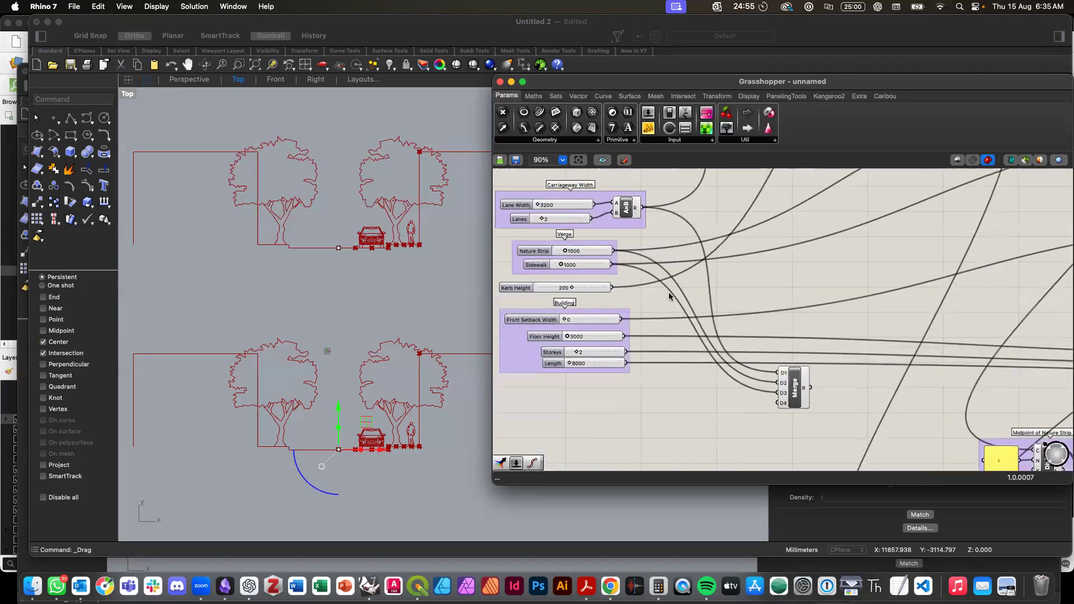
Step: Delete the wired Merge component and place a fresh, unconnected Merge below the Building slider group
{"action": "left_click", "coordinate": [794, 397]}
{"action": "key", "text": "Delete"}
{"action": "double_click", "coordinate": [750, 401]}
{"action": "type", "text": "merg"}
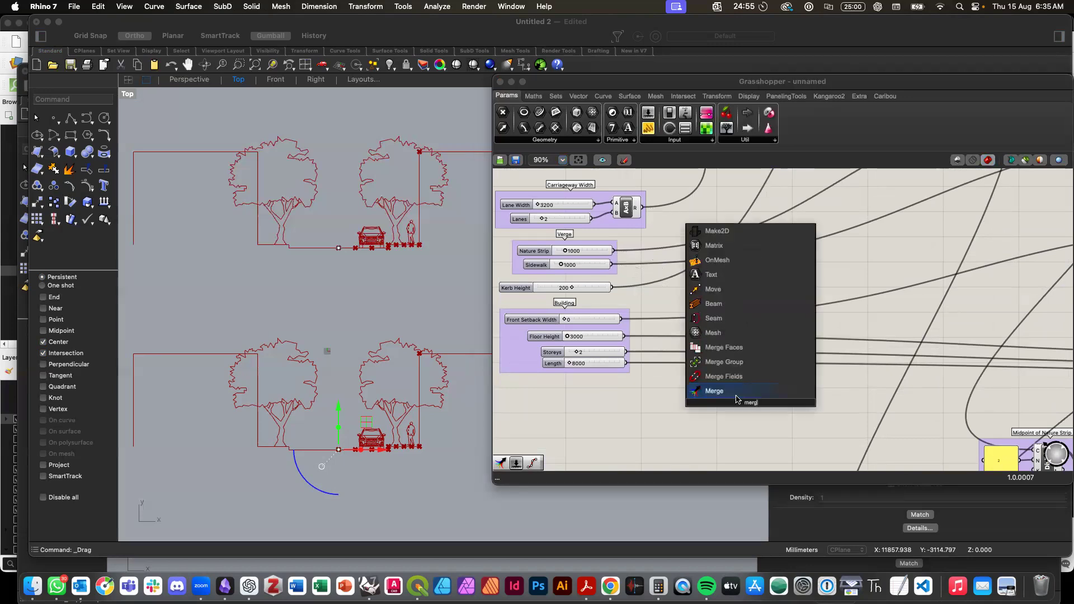
{"action": "key", "text": "Return"}
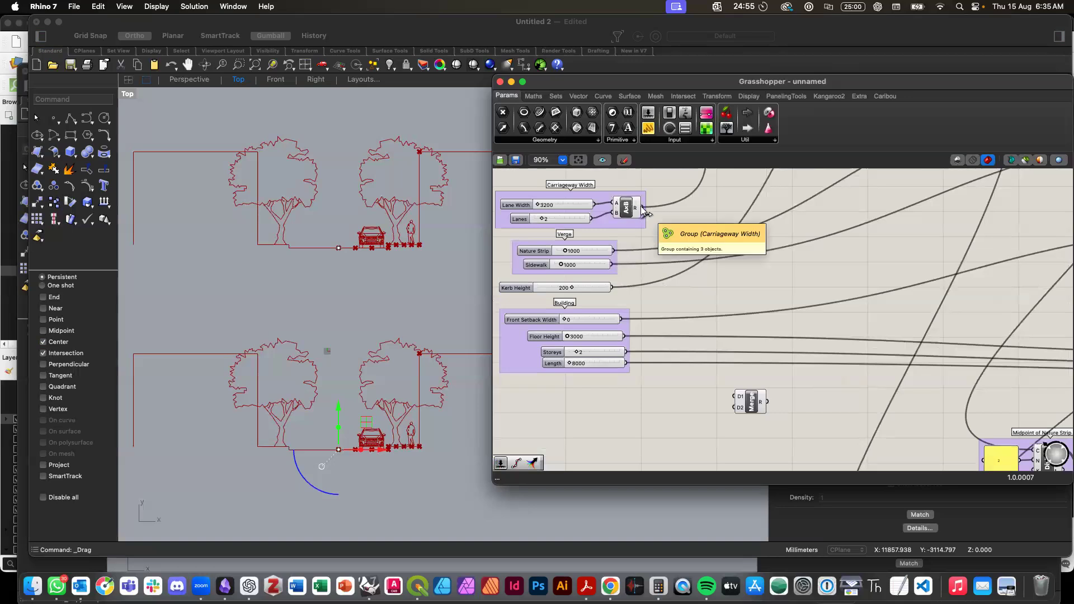
Step: Connect the halved carriageway width result from the upstream Carriageway group to the Merge component's D1 input
{"action": "scroll", "coordinate": [647, 335], "scroll_direction": "down", "scroll_amount": 2}
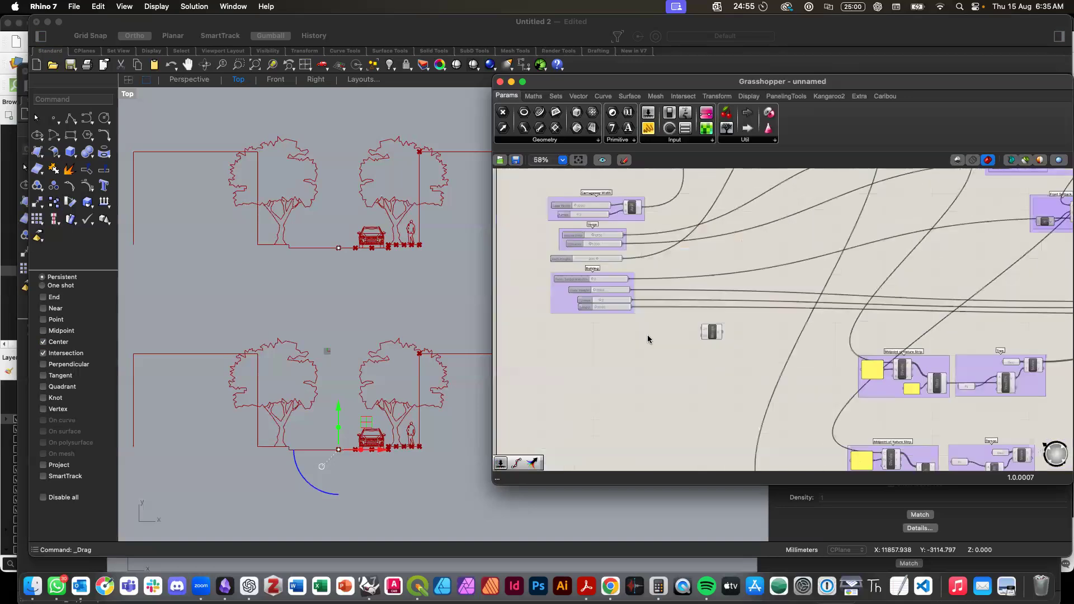
{"action": "scroll", "coordinate": [700, 344], "scroll_direction": "down", "scroll_amount": 2}
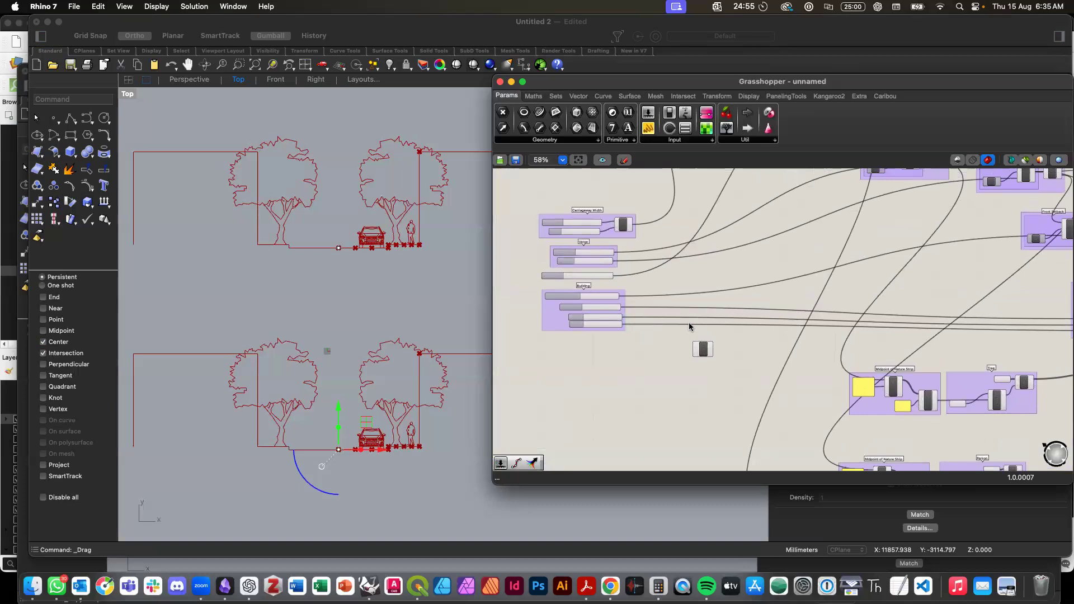
{"action": "scroll", "coordinate": [689, 323], "scroll_direction": "up", "scroll_amount": 5}
{"action": "scroll", "coordinate": [689, 322], "scroll_direction": "right", "scroll_amount": 3}
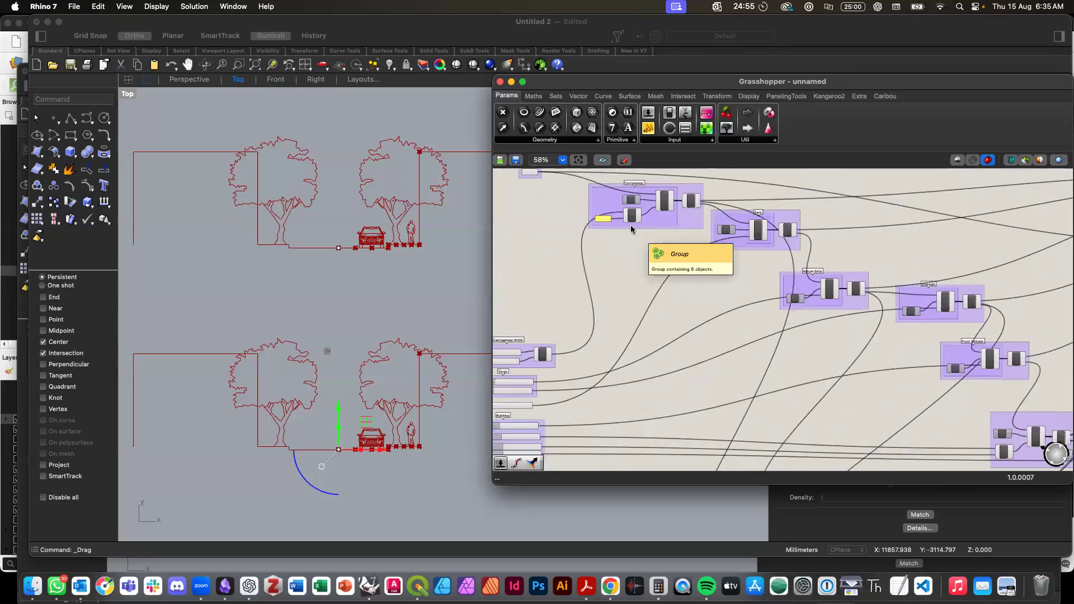
{"action": "scroll", "coordinate": [643, 221], "scroll_direction": "up", "scroll_amount": 3}
{"action": "left_click_drag", "start_coordinate": [657, 203], "coordinate": [588, 302]}
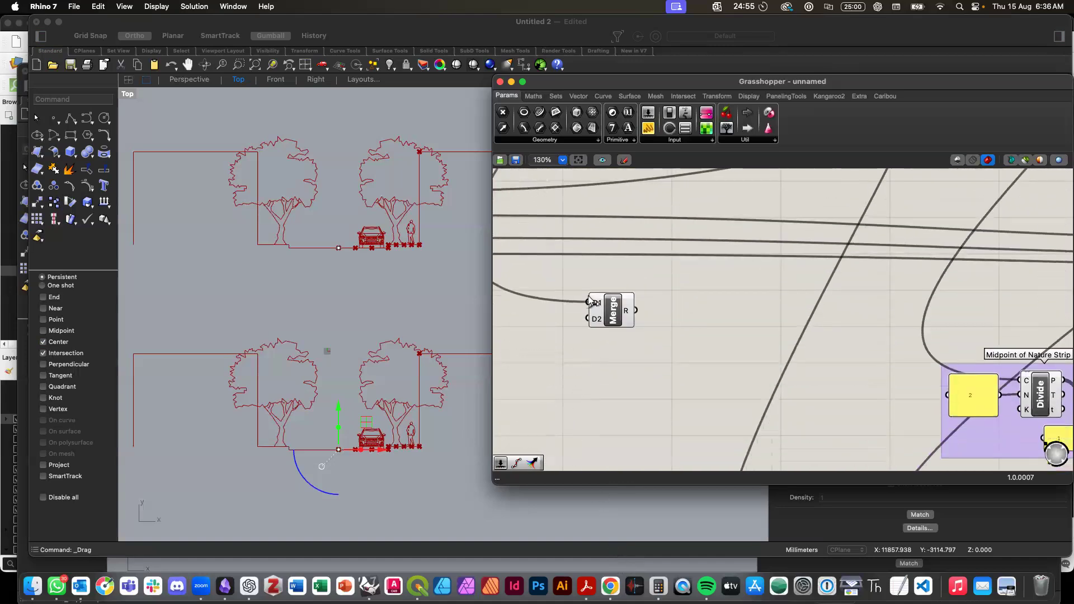
Step: Connect the Nature Strip slider to Merge input D2 and the Sidewalk slider to D3, and shift the Merge slightly closer to the sliders
{"action": "scroll", "coordinate": [590, 292], "scroll_direction": "down", "scroll_amount": 1}
{"action": "scroll", "coordinate": [590, 292], "scroll_direction": "down", "scroll_amount": 4}
{"action": "scroll", "coordinate": [590, 291], "scroll_direction": "left", "scroll_amount": 3}
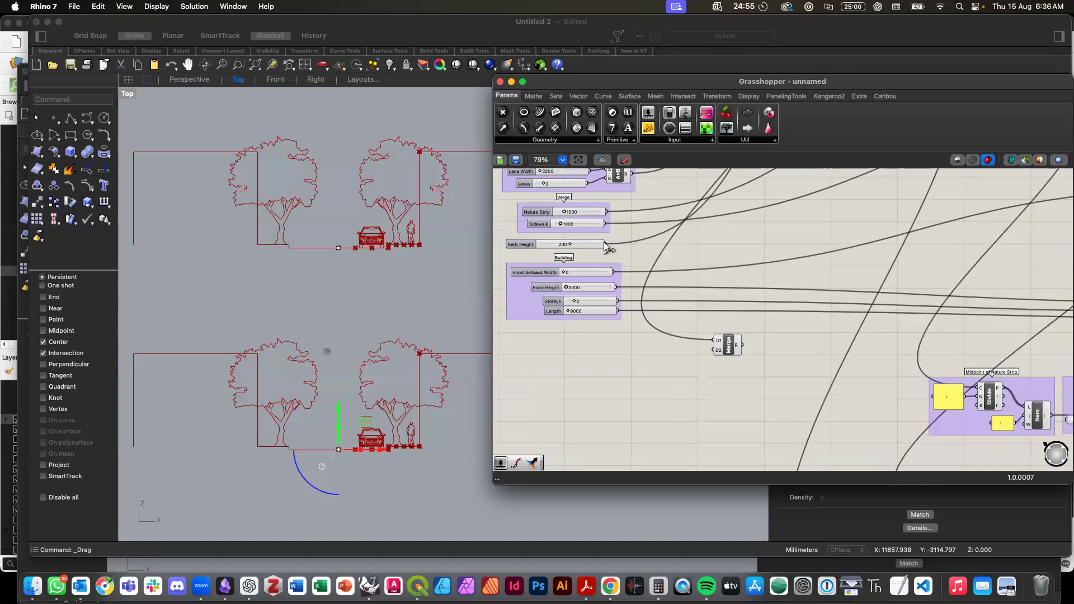
{"action": "left_click_drag", "start_coordinate": [608, 212], "coordinate": [707, 349]}
{"action": "left_click_drag", "start_coordinate": [606, 224], "coordinate": [710, 354]}
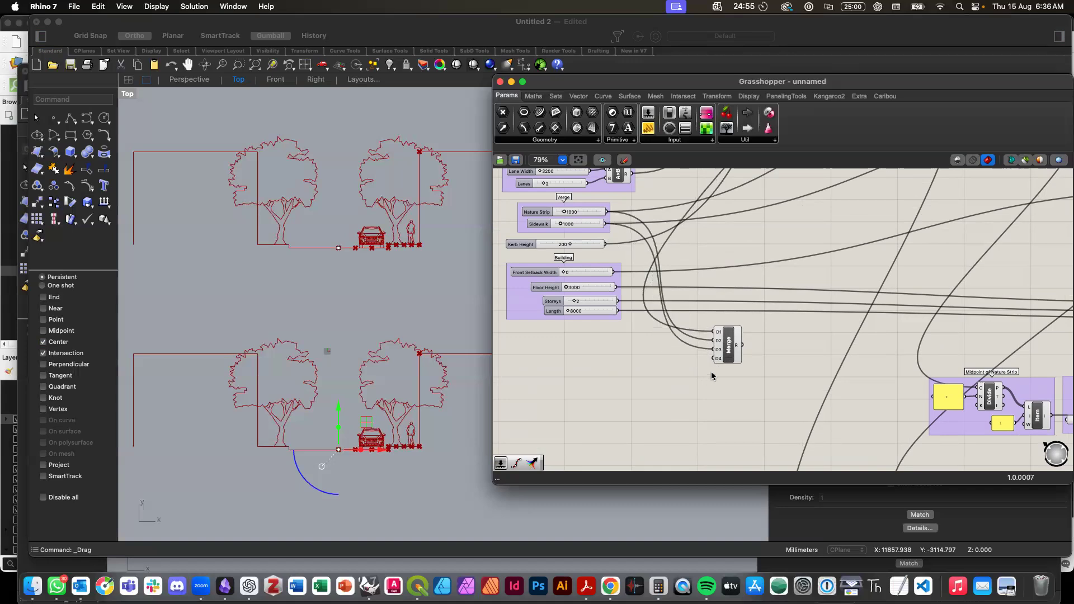
{"action": "left_click_drag", "start_coordinate": [725, 358], "coordinate": [715, 357]}
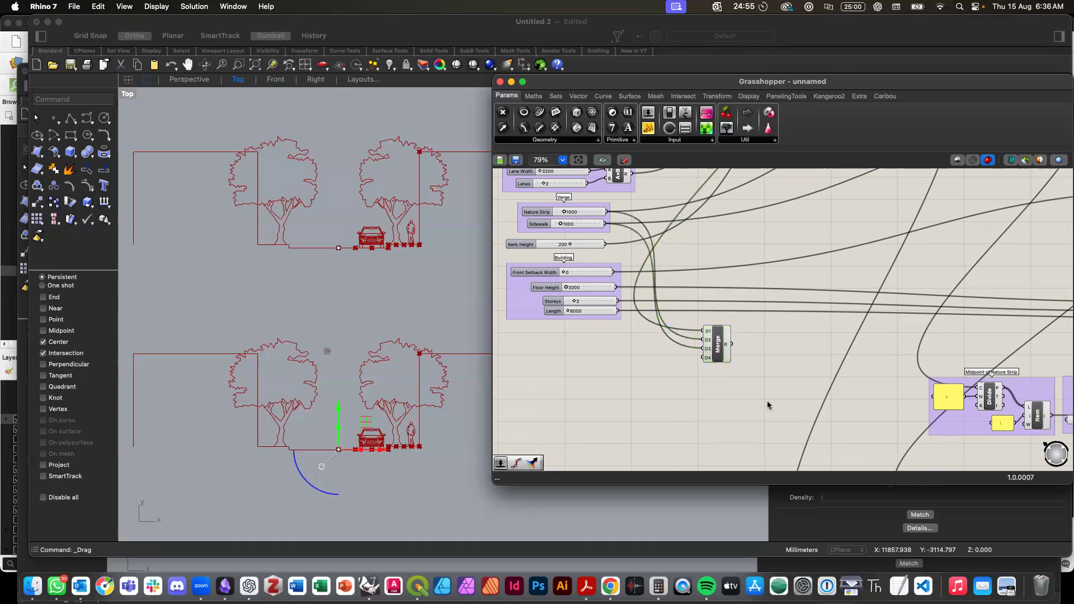
Step: Add a Multiplication component beside the Merge and connect the merged result to its A input
{"action": "double_click", "coordinate": [768, 401]}
{"action": "type", "text": "mul"}
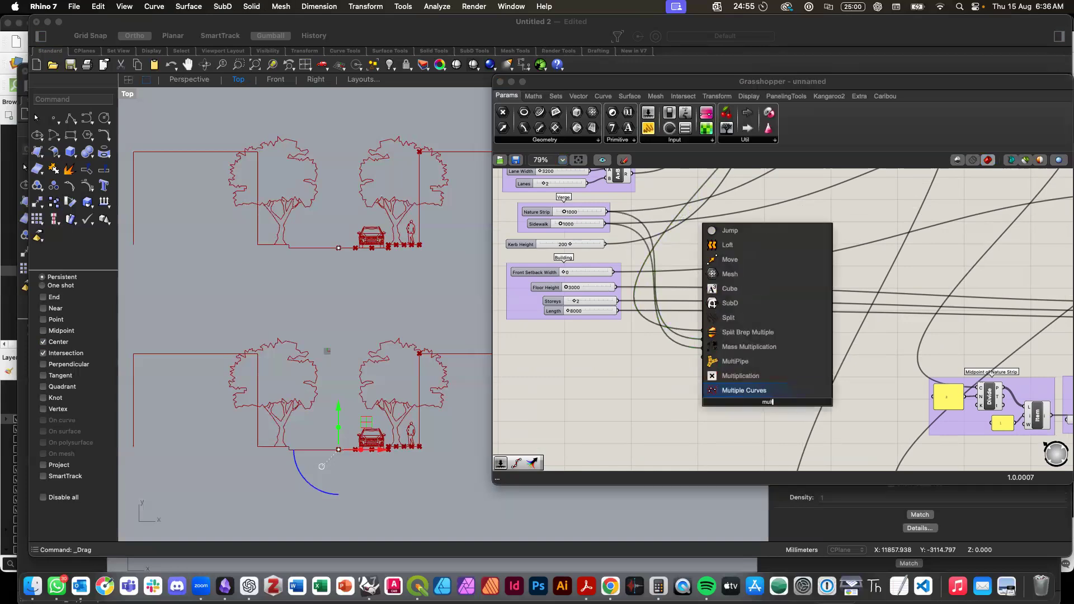
{"action": "left_click", "coordinate": [753, 376]}
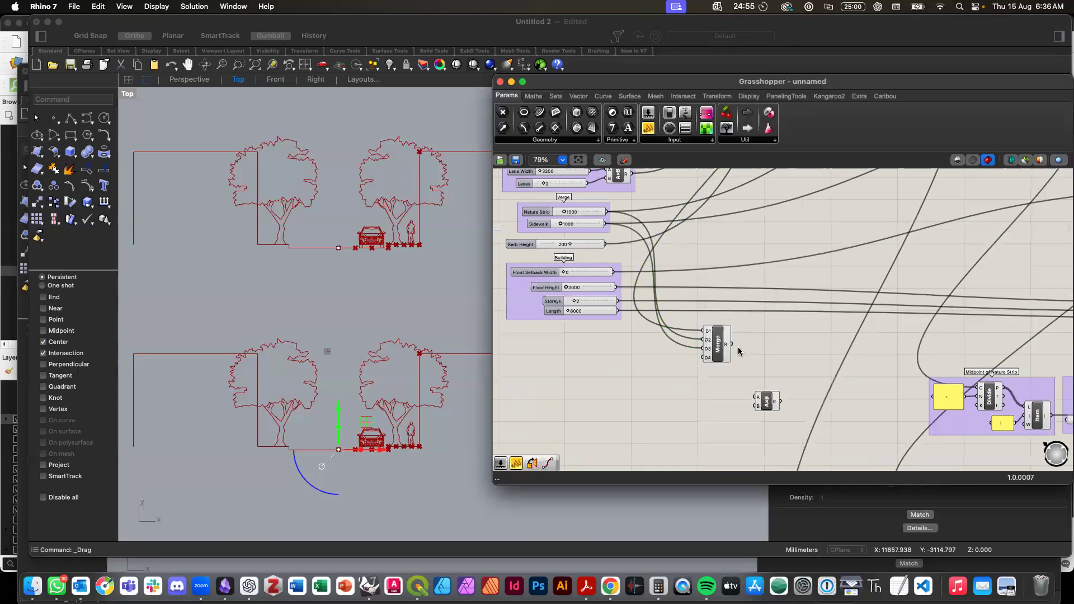
{"action": "left_click_drag", "start_coordinate": [732, 343], "coordinate": [768, 369]}
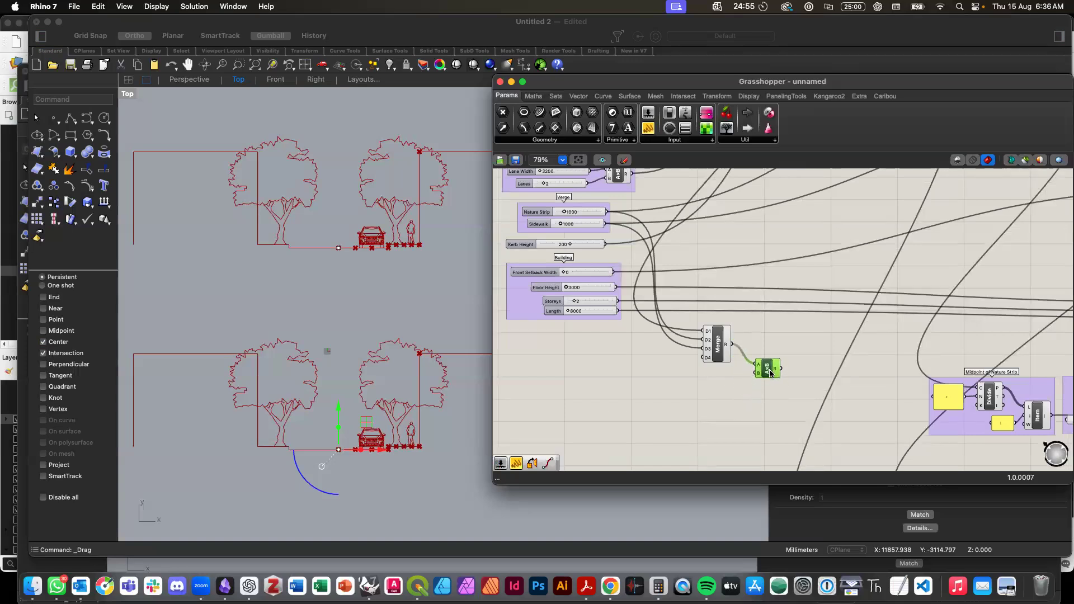
Step: Add a panel containing 2, wire it to the Multiplication's B input, and shrink it to fit directly below the Merge component
{"action": "left_click_drag", "start_coordinate": [648, 127], "coordinate": [660, 446]}
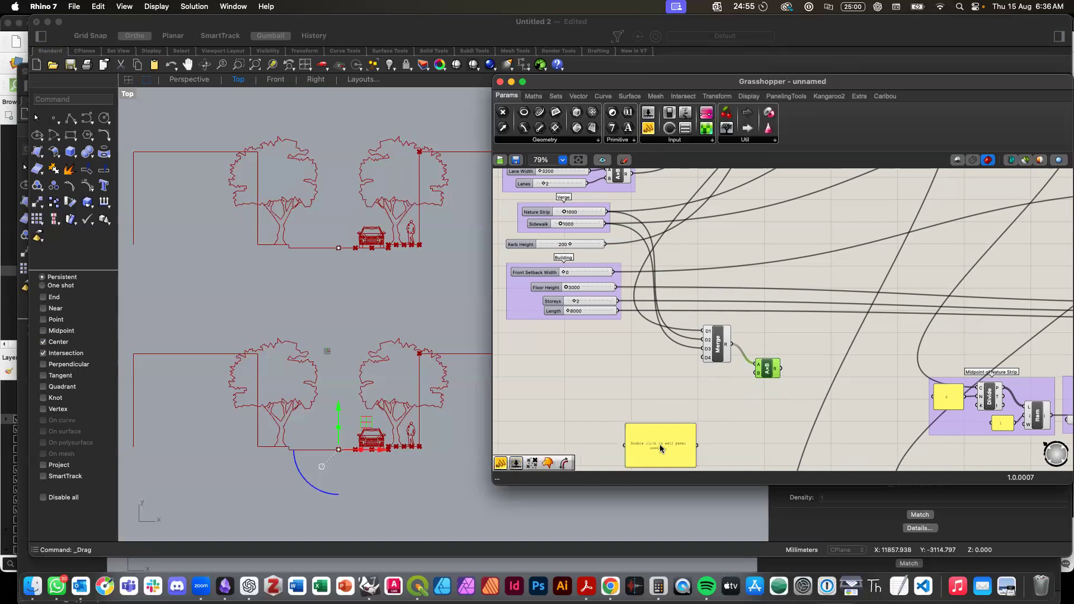
{"action": "double_click", "coordinate": [660, 444]}
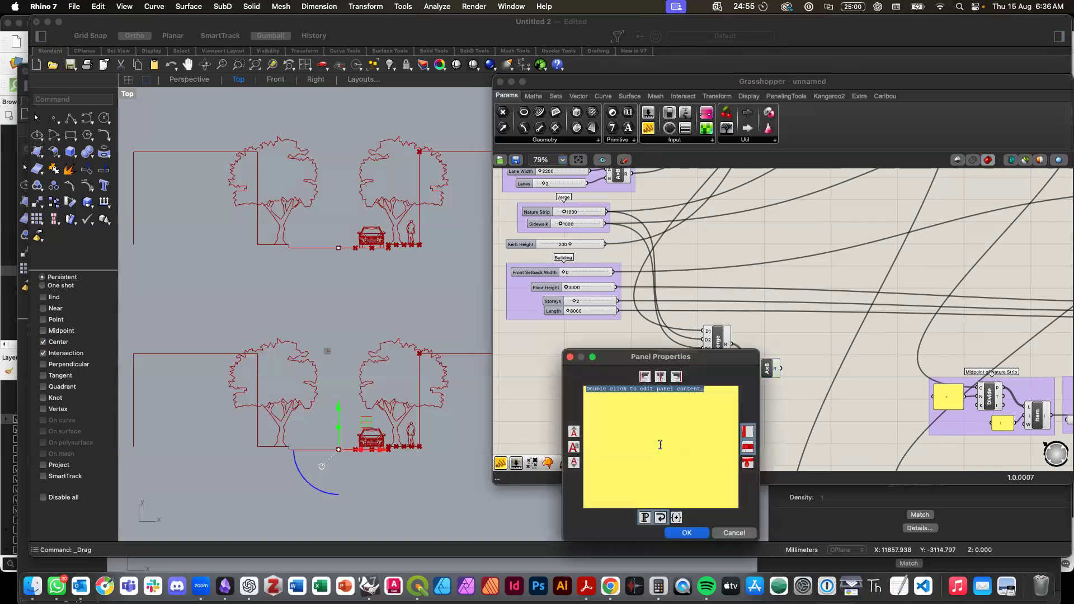
{"action": "key", "text": "BackSpace"}
{"action": "left_click", "coordinate": [687, 532]}
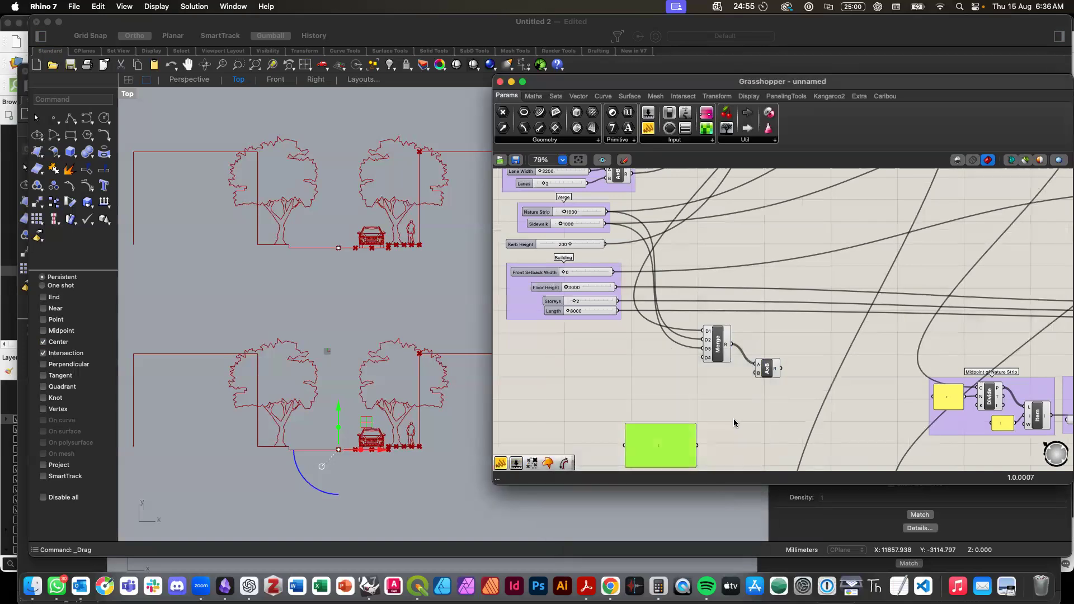
{"action": "left_click_drag", "start_coordinate": [697, 446], "coordinate": [759, 374]}
{"action": "left_click_drag", "start_coordinate": [655, 458], "coordinate": [704, 383]}
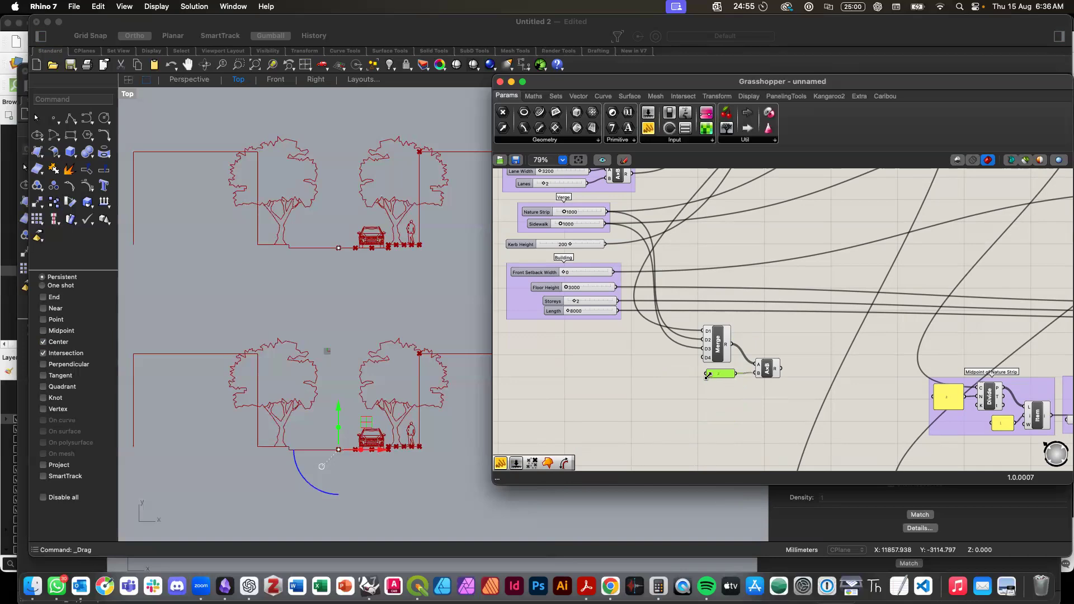
{"action": "left_click", "coordinate": [761, 372]}
{"action": "left_click", "coordinate": [750, 430]}
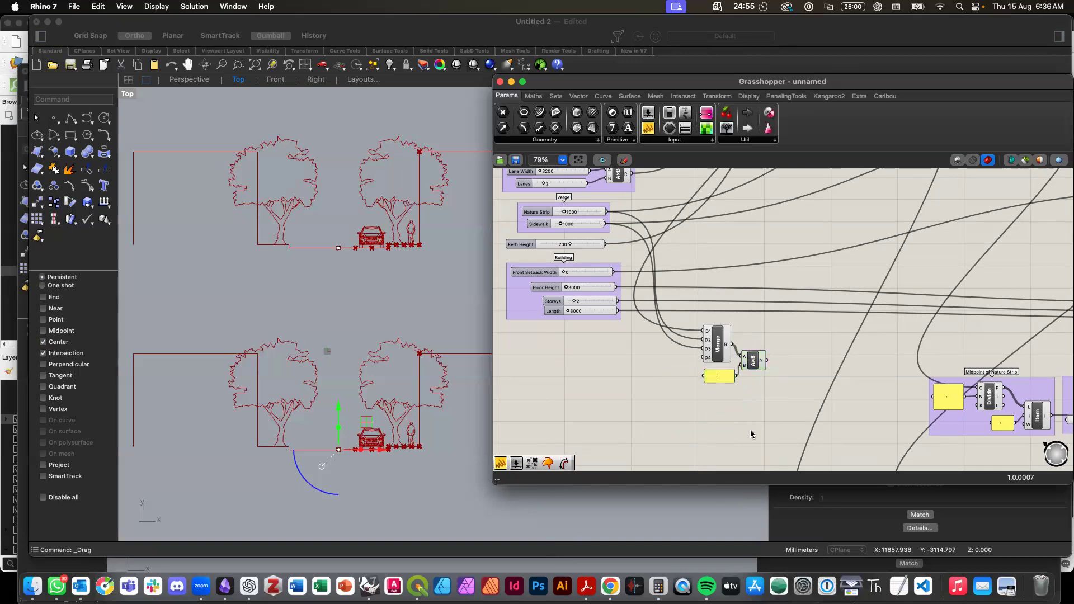
Step: Check the Multiplication result in a temporary panel and delete that panel
{"action": "scroll", "coordinate": [750, 430], "scroll_direction": "right", "scroll_amount": 2}
{"action": "scroll", "coordinate": [751, 430], "scroll_direction": "up", "scroll_amount": 2}
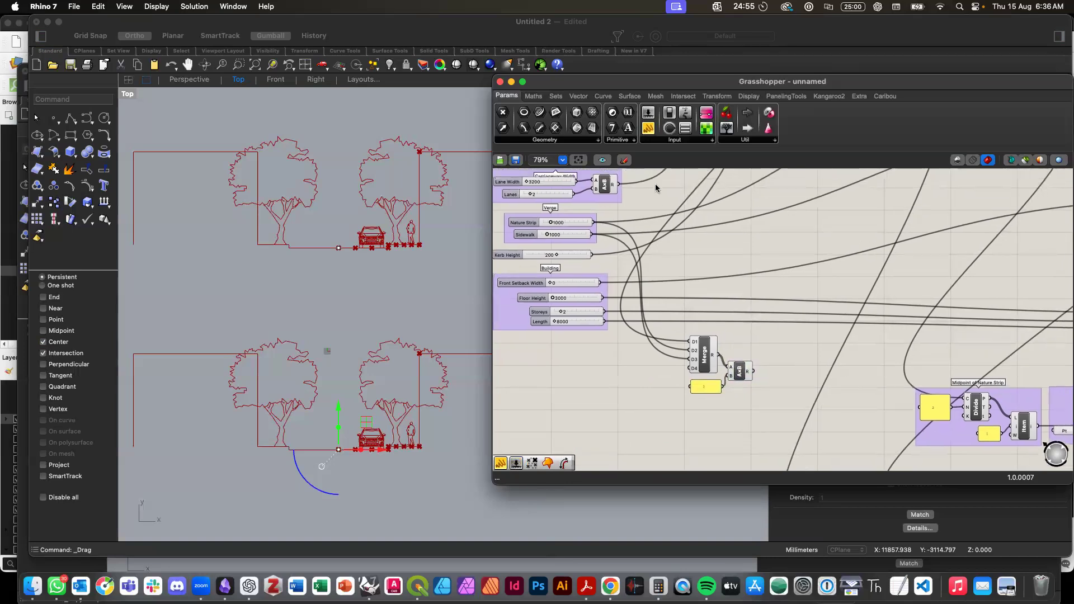
{"action": "left_click", "coordinate": [648, 129]}
{"action": "left_click", "coordinate": [802, 380]}
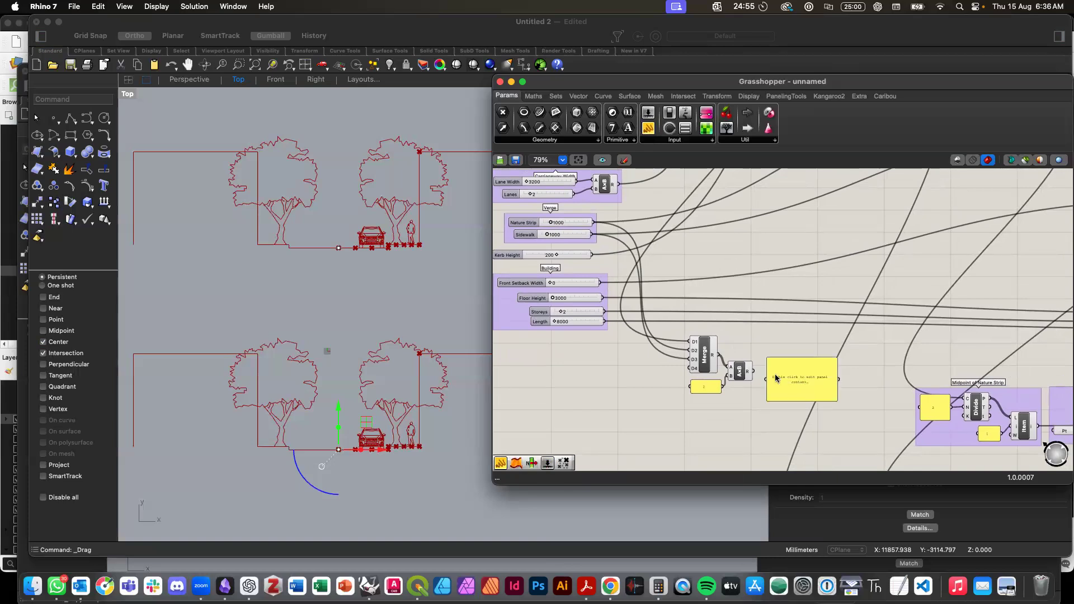
{"action": "left_click_drag", "start_coordinate": [767, 392], "coordinate": [767, 383]}
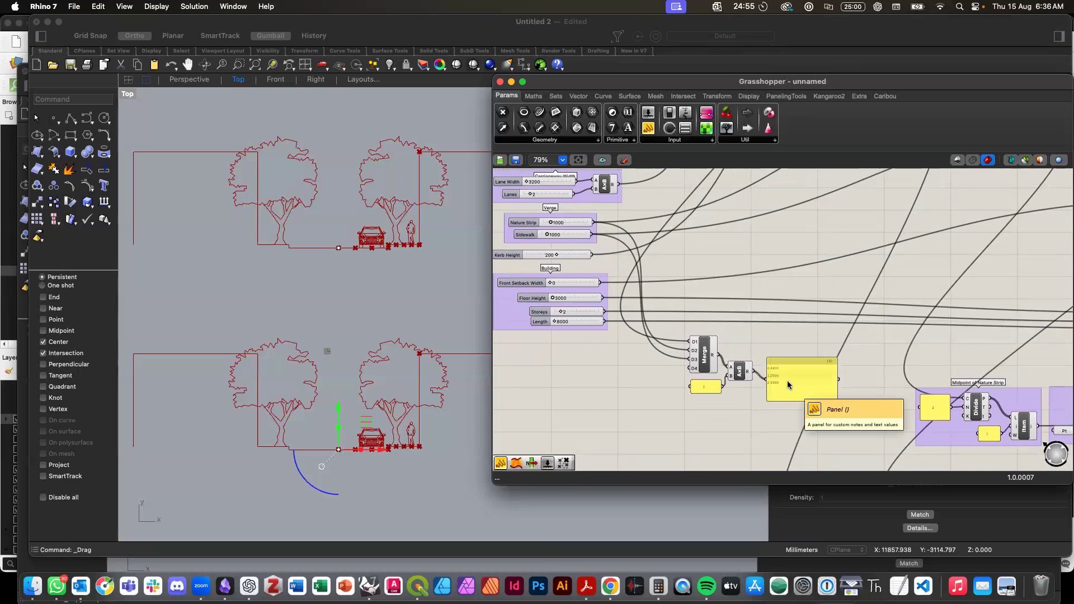
{"action": "left_click", "coordinate": [785, 392]}
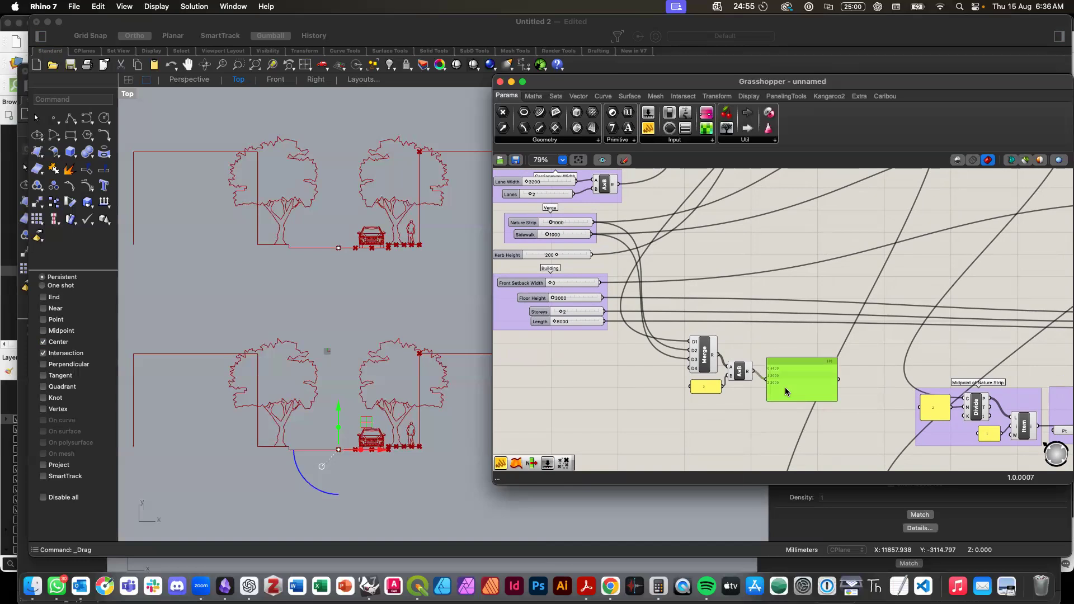
{"action": "key", "text": "Delete"}
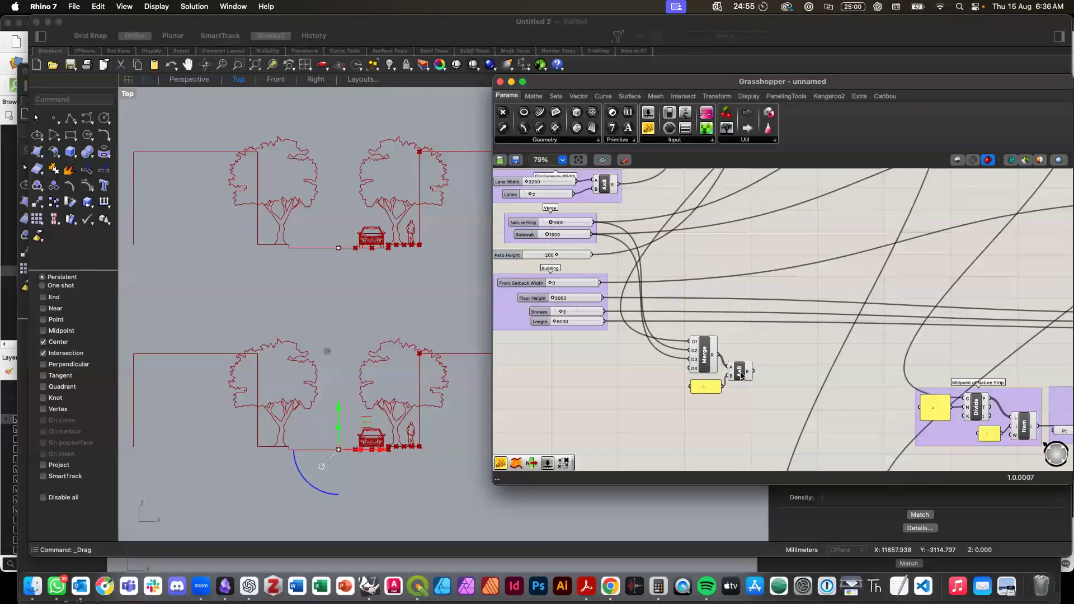
Step: Flatten the Multiplication's result output and connect it to a new panel
{"action": "mouse_move", "coordinate": [748, 375]}
{"action": "right_click", "coordinate": [748, 375]}
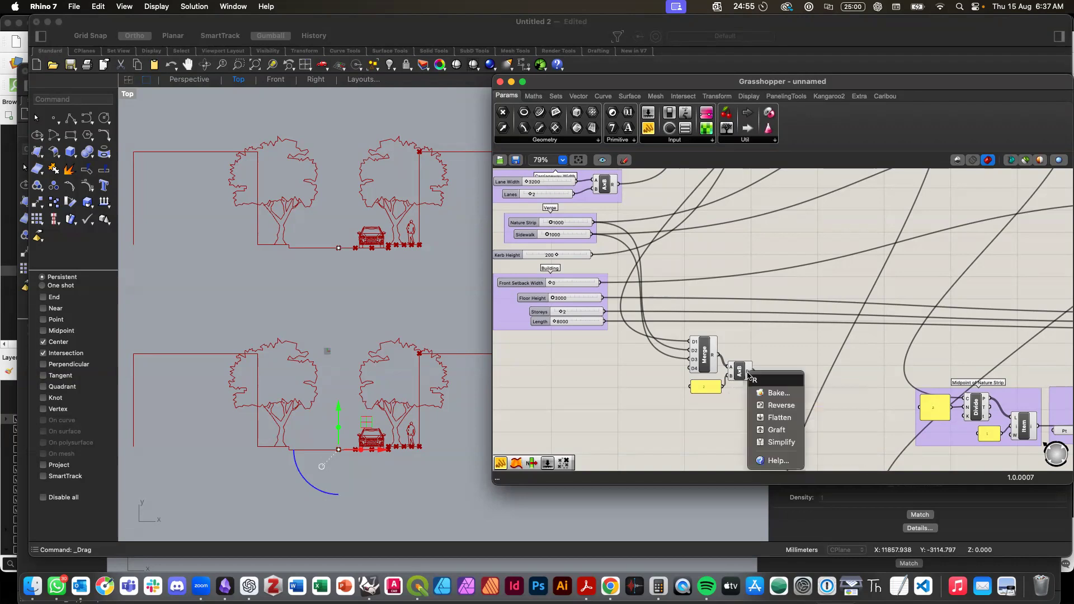
{"action": "left_click", "coordinate": [767, 419]}
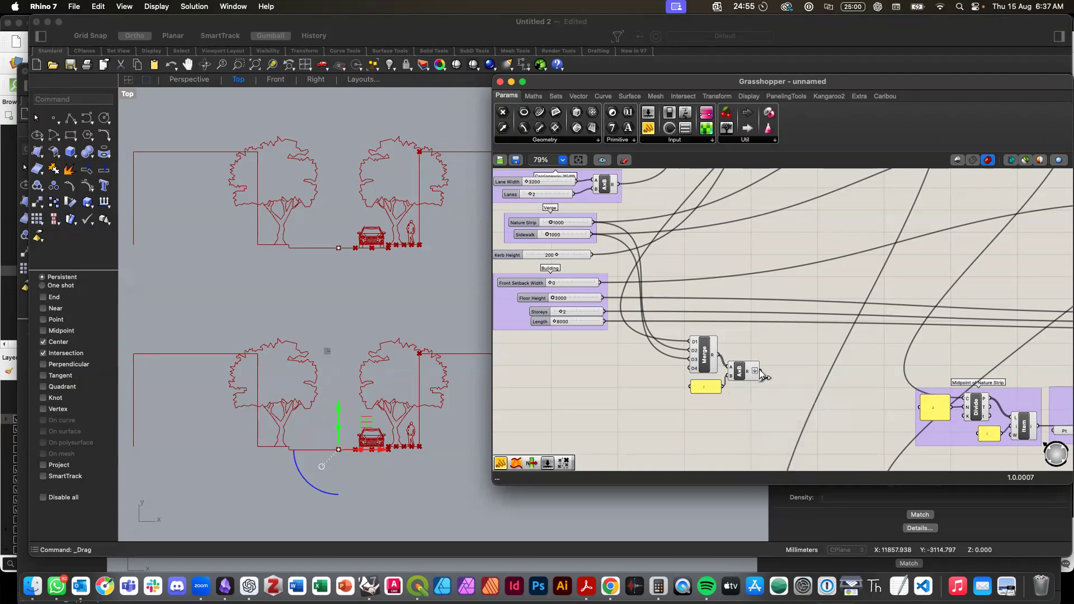
{"action": "left_click_drag", "start_coordinate": [651, 134], "coordinate": [778, 369]}
{"action": "left_click", "coordinate": [761, 401]}
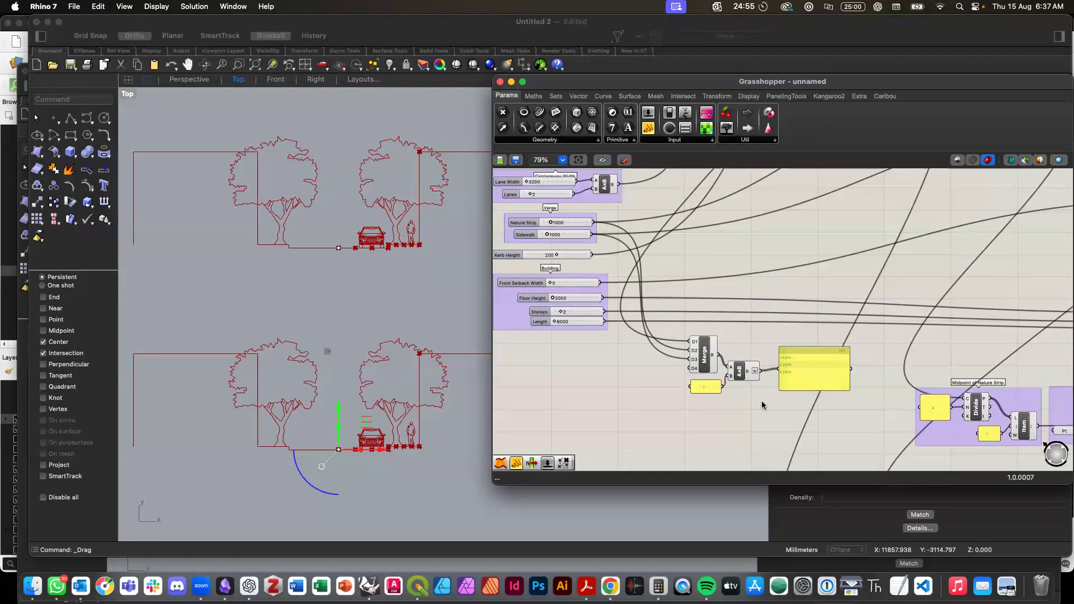
Step: Delete the output panel and the Multiplication component, keeping the Merge and the panel containing 2
{"action": "left_click", "coordinate": [798, 379]}
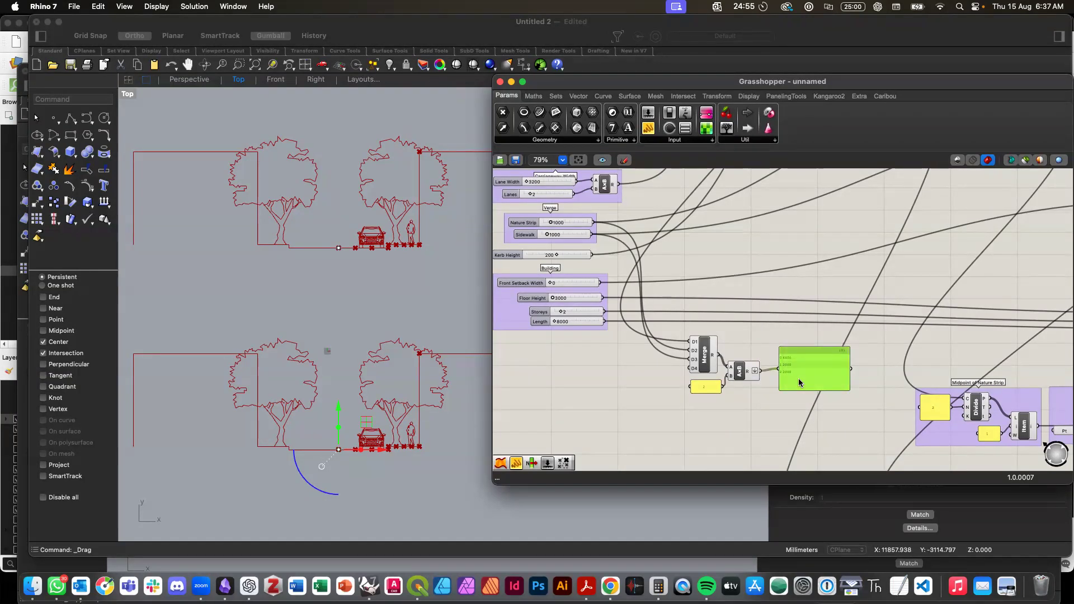
{"action": "key", "text": "Delete"}
{"action": "left_click", "coordinate": [753, 379]}
{"action": "key", "text": "Delete"}
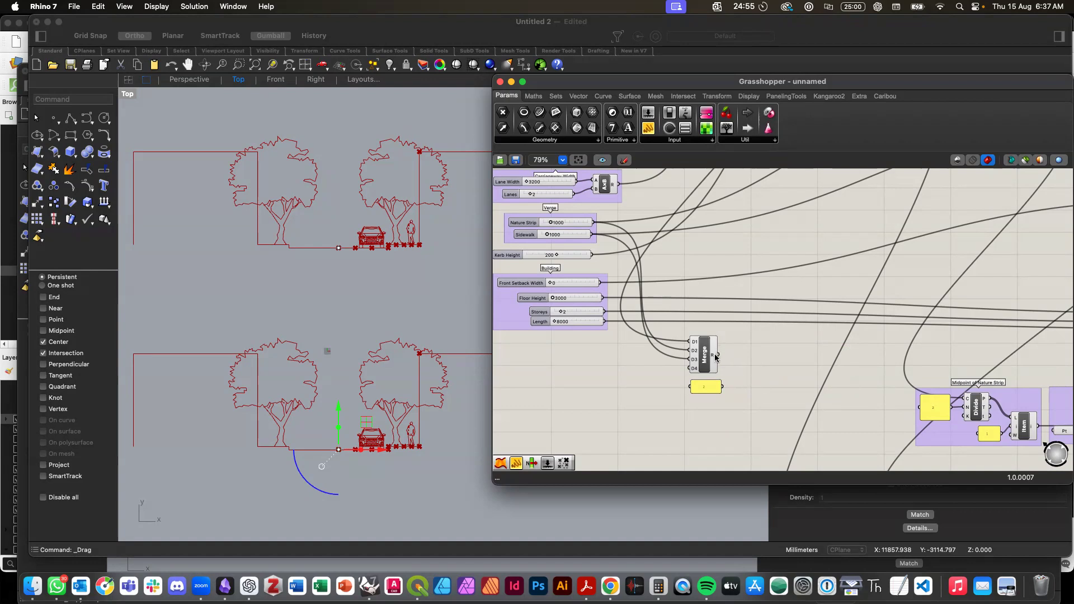
Step: Add a Mass Addition component beside the Merge and connect the merged result to its input
{"action": "mouse_move", "coordinate": [716, 357]}
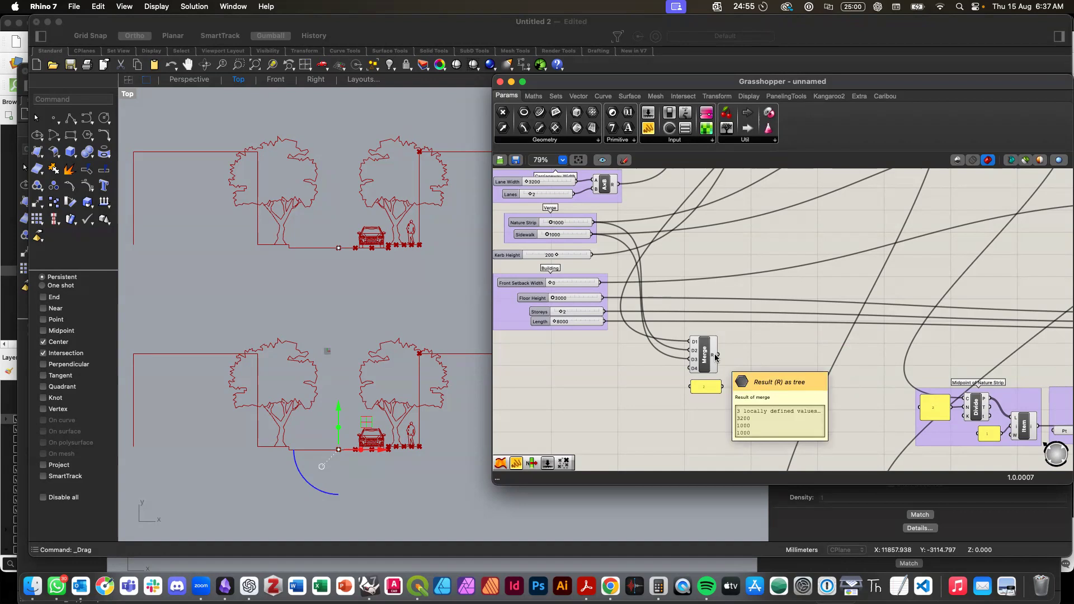
{"action": "double_click", "coordinate": [750, 361]}
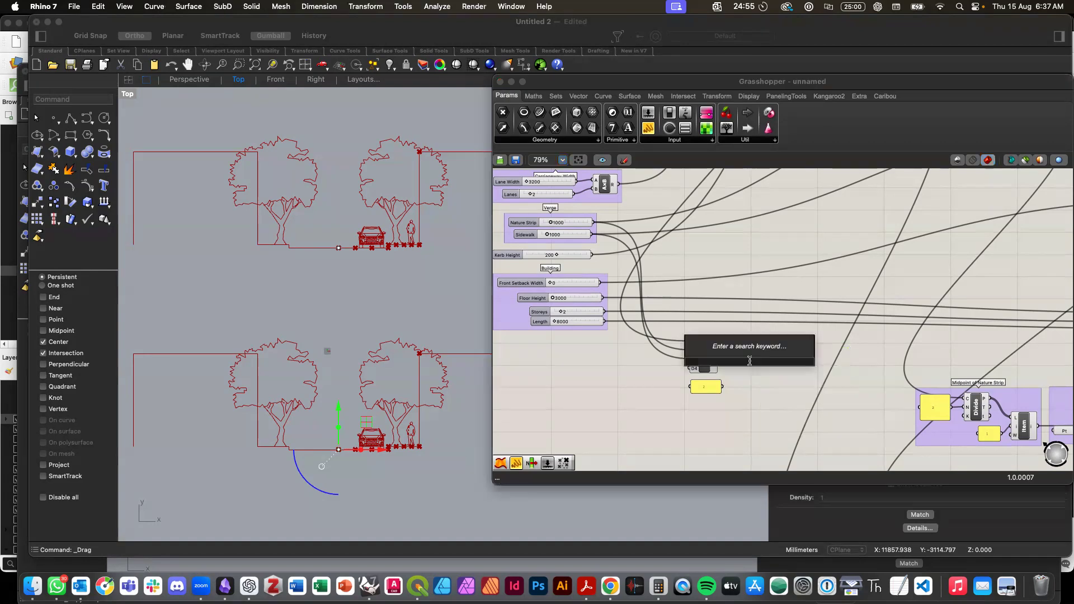
{"action": "type", "text": "mass"}
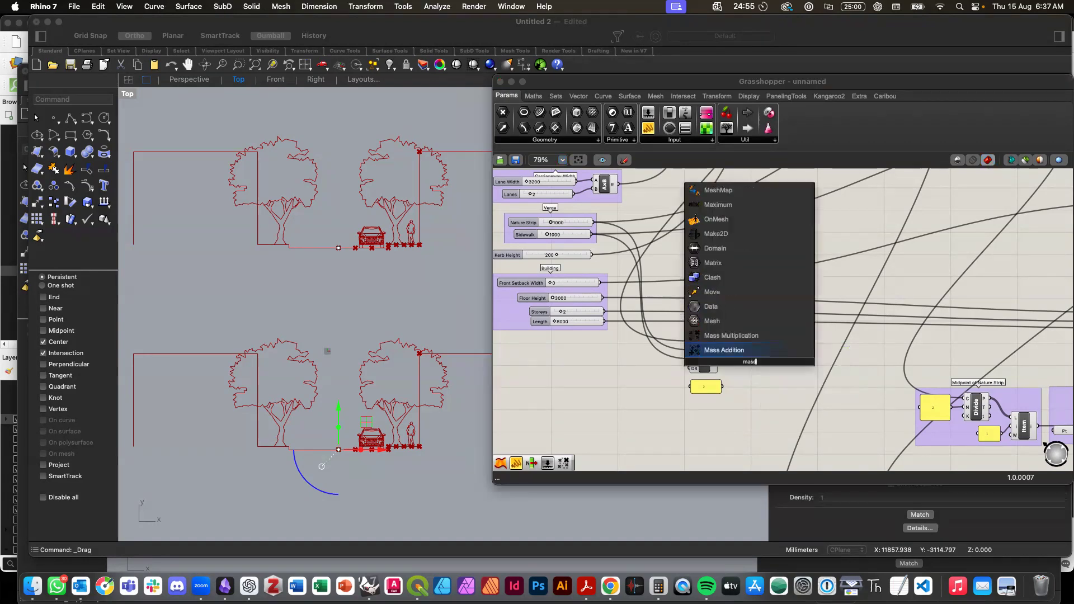
{"action": "mouse_move", "coordinate": [737, 363]}
{"action": "left_mouse_down"}
{"action": "mouse_move", "coordinate": [718, 356]}
{"action": "mouse_move", "coordinate": [739, 363]}
{"action": "left_mouse_up"}
{"action": "mouse_move", "coordinate": [748, 356]}
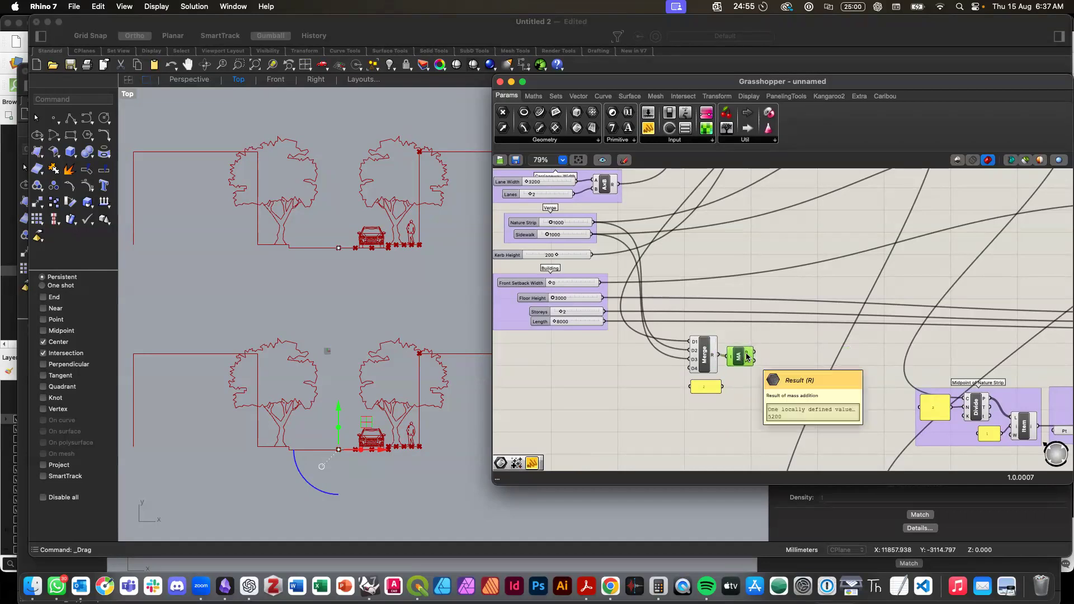
Step: Add a Multiplication component that multiplies the Mass Addition result by the panel containing 2, arranging both next to the Mass Addition
{"action": "left_click_drag", "start_coordinate": [713, 398], "coordinate": [748, 391]}
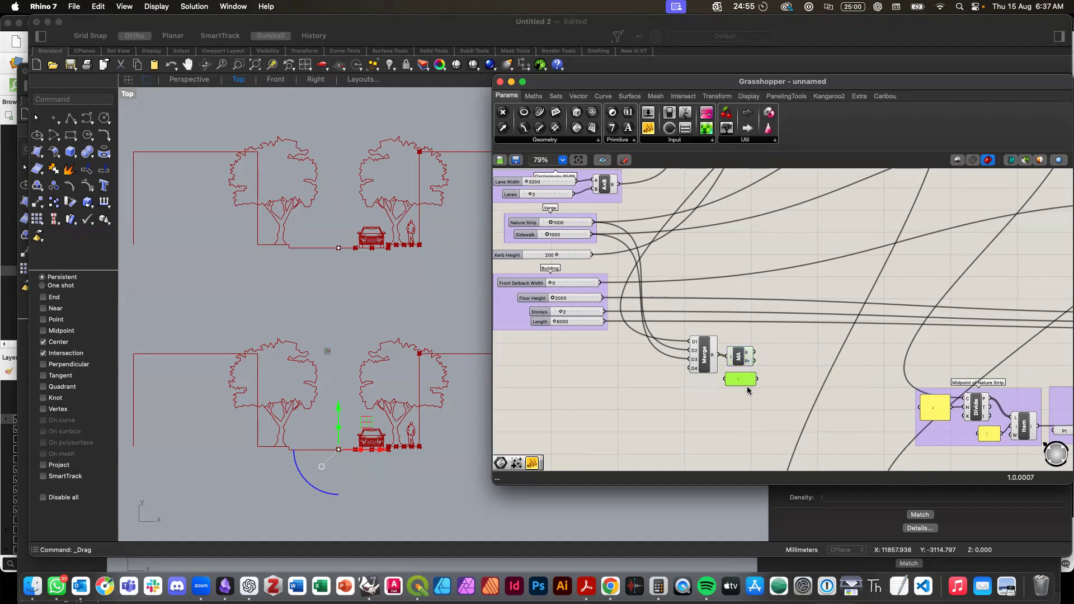
{"action": "double_click", "coordinate": [780, 378]}
{"action": "type", "text": "mul"}
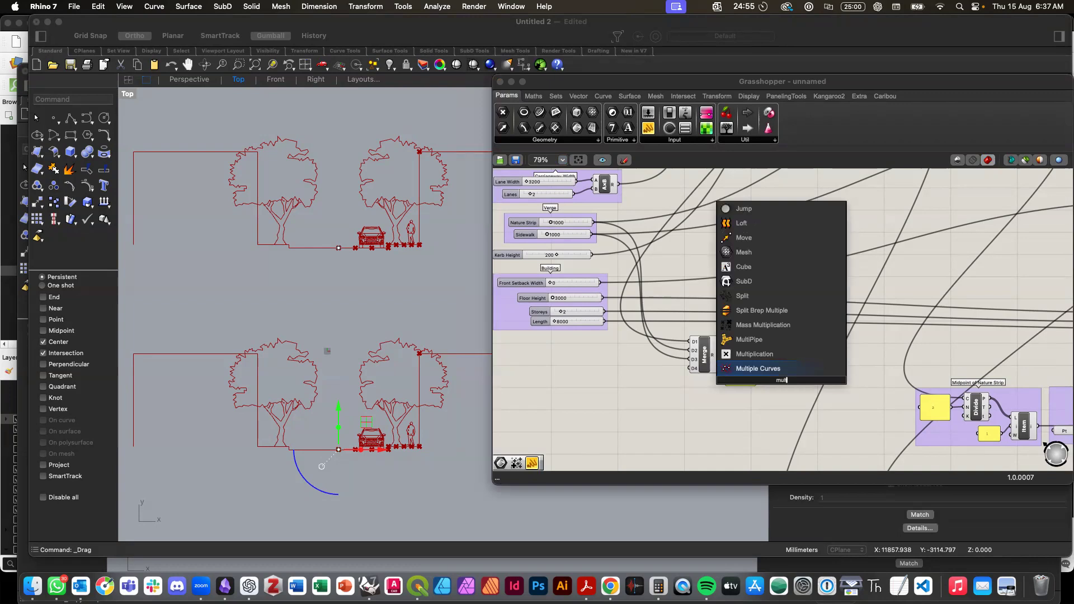
{"action": "left_click", "coordinate": [757, 355]}
{"action": "left_click_drag", "start_coordinate": [758, 360], "coordinate": [763, 367]}
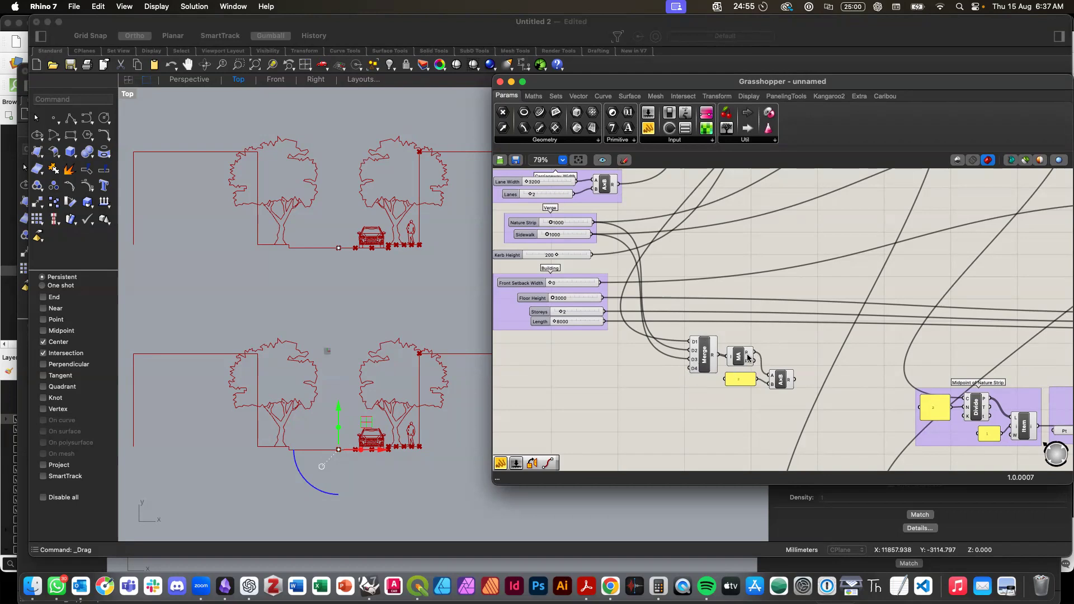
{"action": "mouse_move", "coordinate": [749, 357]}
{"action": "left_click_drag", "start_coordinate": [773, 385], "coordinate": [770, 366]}
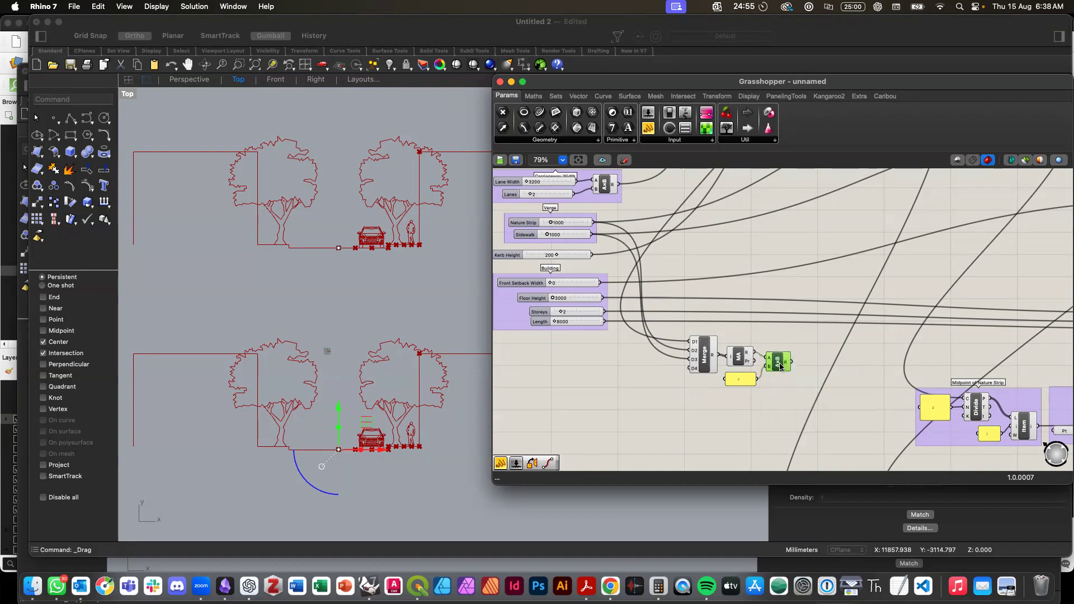
Step: Connect a small output panel to the Multiplication result and select all components from the Merge through this panel
{"action": "left_click_drag", "start_coordinate": [733, 230], "coordinate": [815, 369]}
{"action": "left_click_drag", "start_coordinate": [886, 392], "coordinate": [862, 374]}
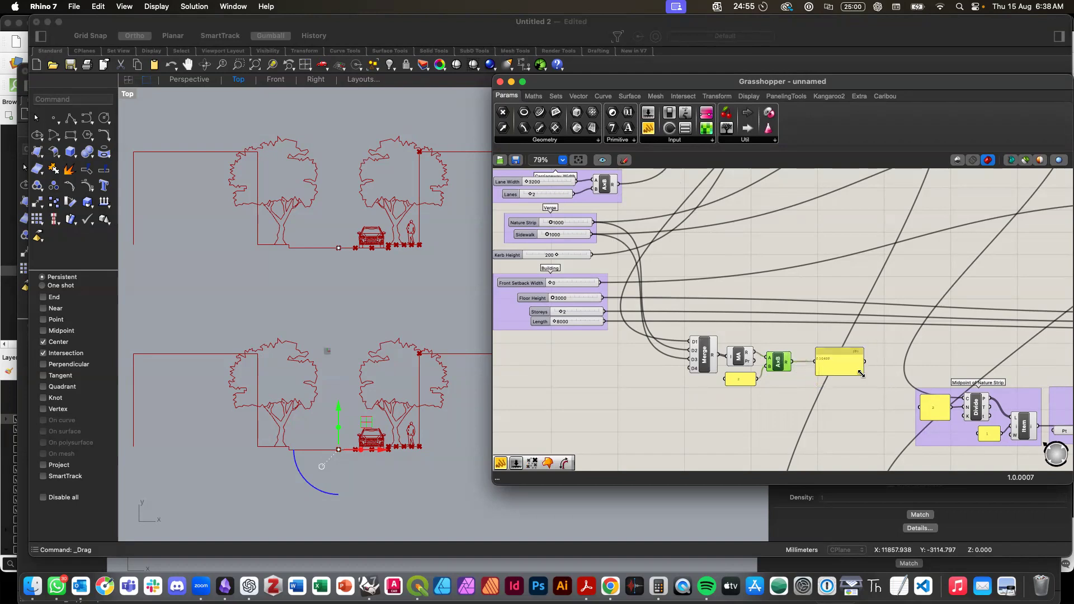
{"action": "scroll", "coordinate": [840, 393], "scroll_direction": "up", "scroll_amount": 3}
{"action": "left_click_drag", "start_coordinate": [552, 272], "coordinate": [904, 424]}
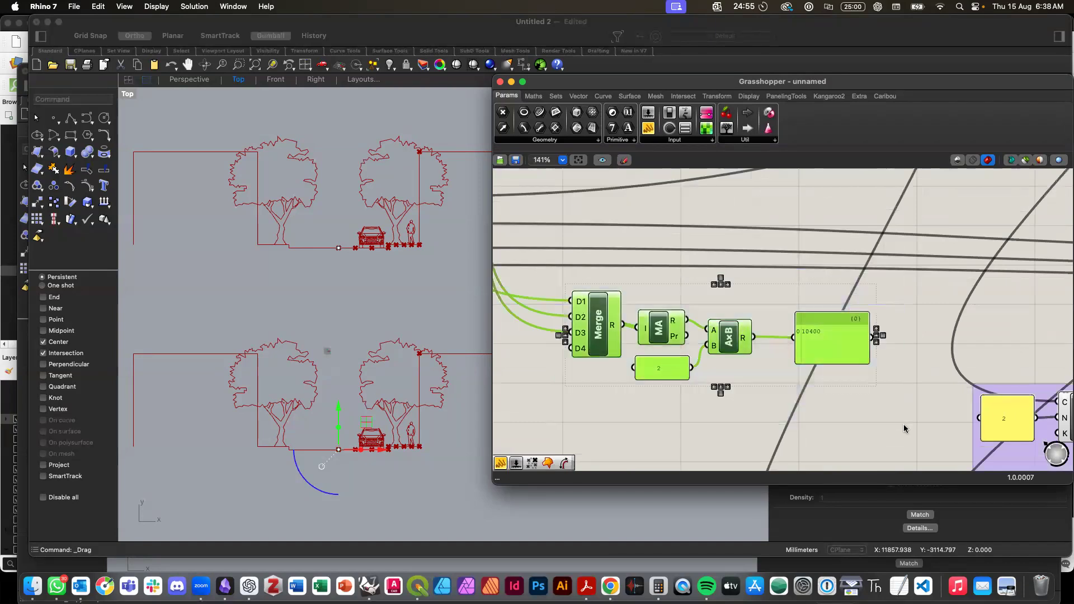
Step: Group the selected components from the Merge through the output panel and name the group ROAD RESERVE WIDTH
{"action": "key", "text": "super+g"}
{"action": "left_click", "coordinate": [783, 433]}
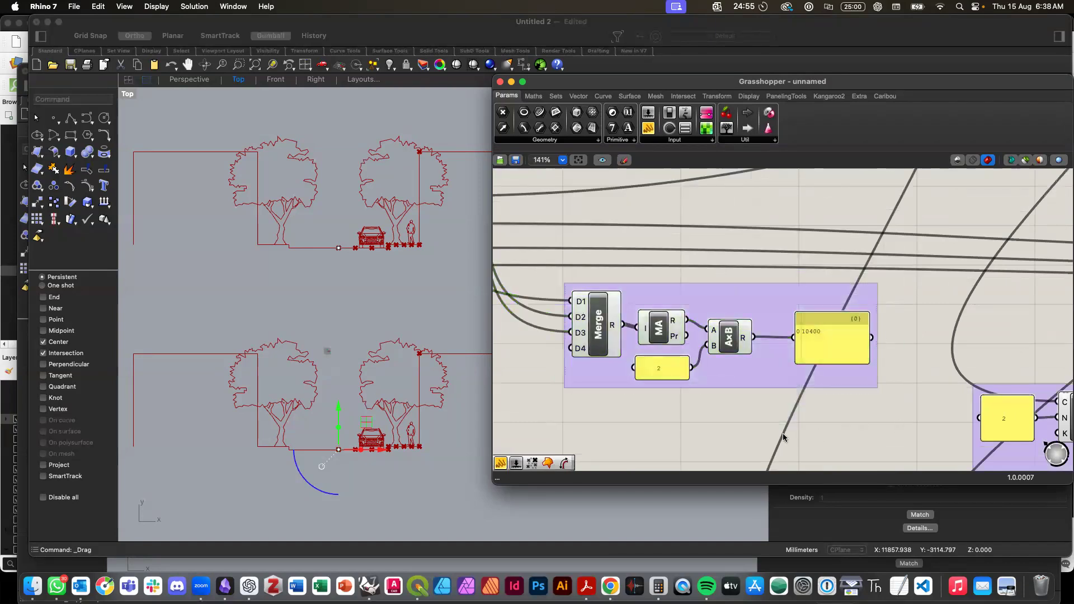
{"action": "right_click", "coordinate": [758, 286]}
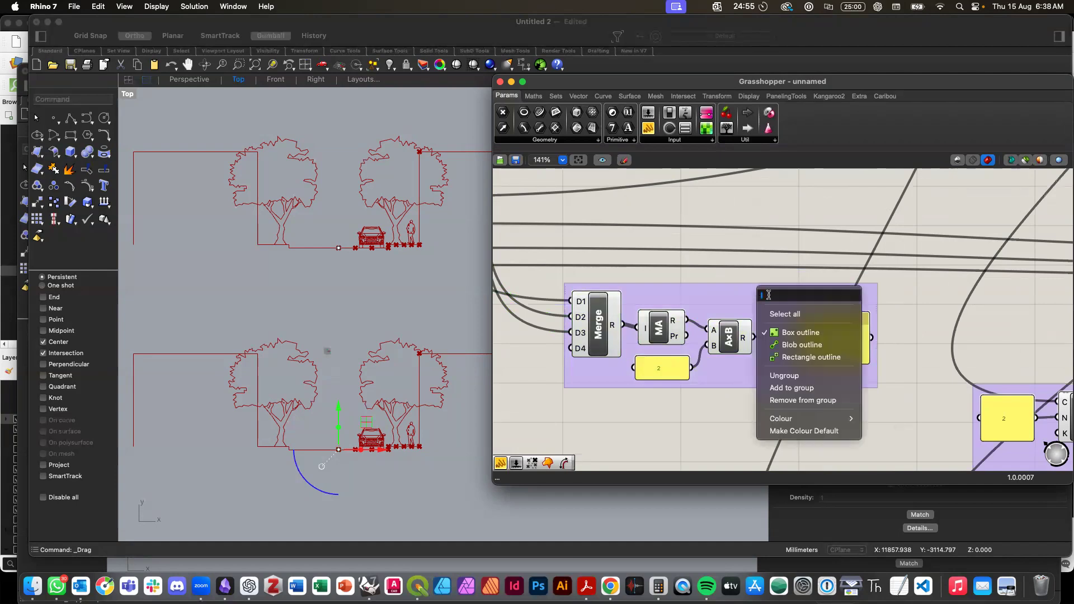
{"action": "type", "text": "ROAD RE"}
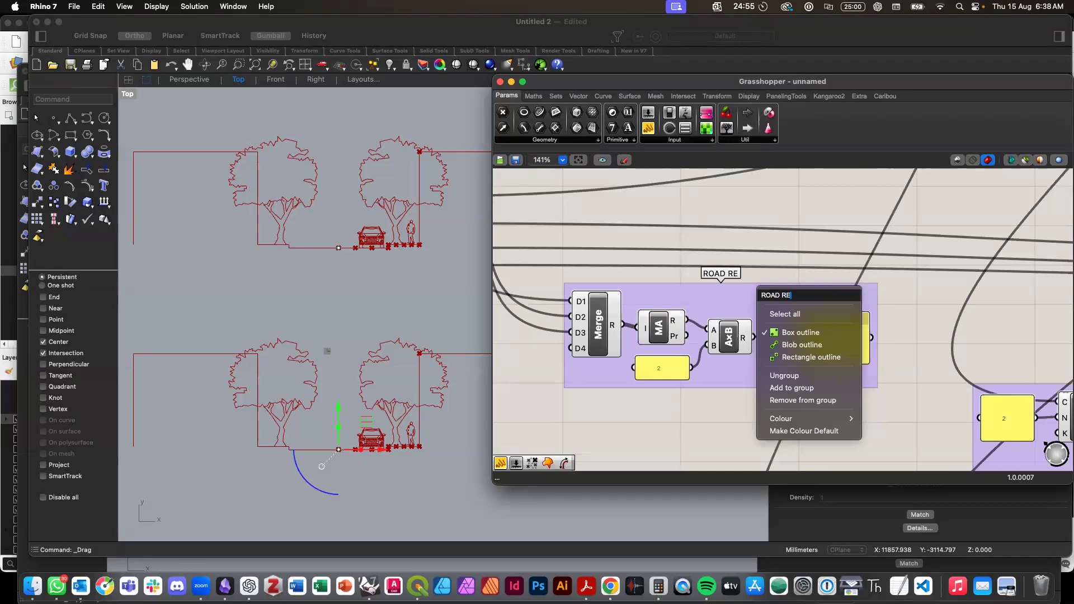
{"action": "type", "text": "SERVE WITH"}
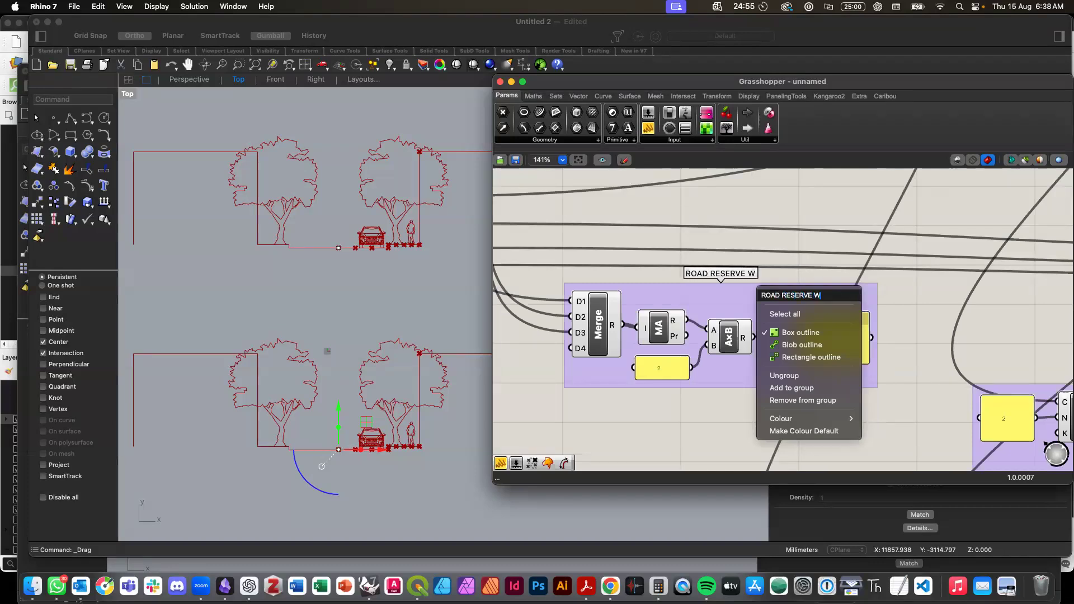
{"action": "key", "text": "BackSpace"}
{"action": "key", "text": "BackSpace"}
{"action": "type", "text": "DTH"}
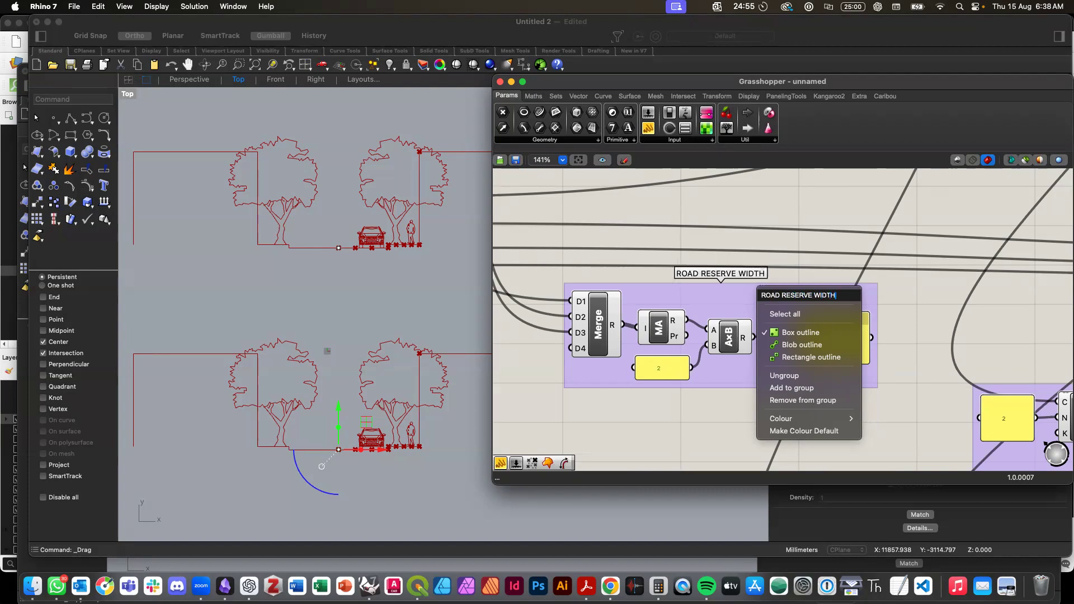
{"action": "key", "text": "Return"}
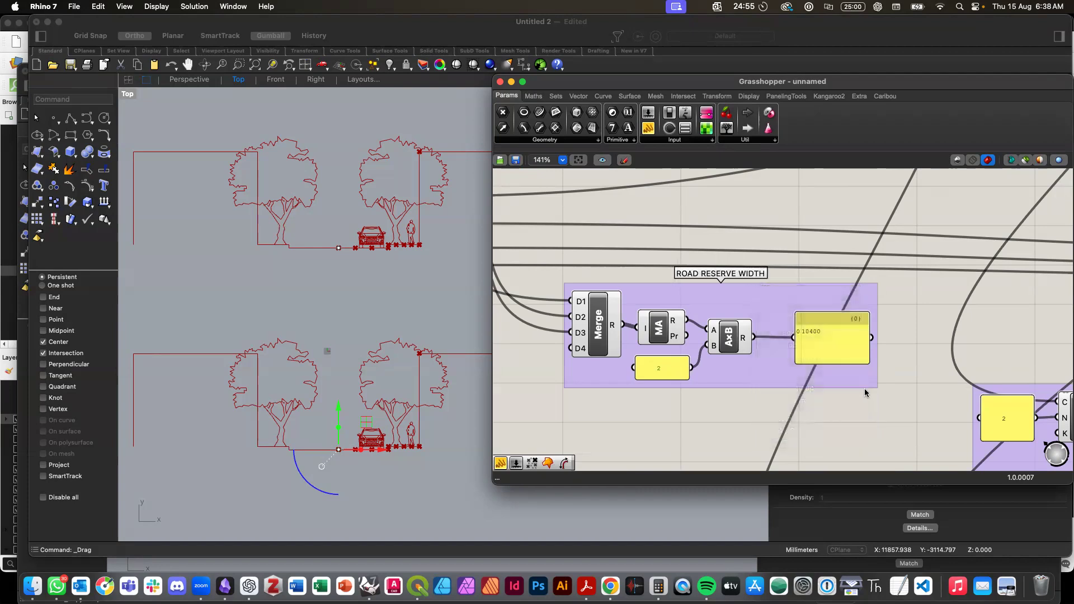
{"action": "scroll", "coordinate": [831, 336], "scroll_direction": "down", "scroll_amount": 2}
{"action": "scroll", "coordinate": [835, 336], "scroll_direction": "down", "scroll_amount": 2}
{"action": "right_click", "coordinate": [833, 336]}
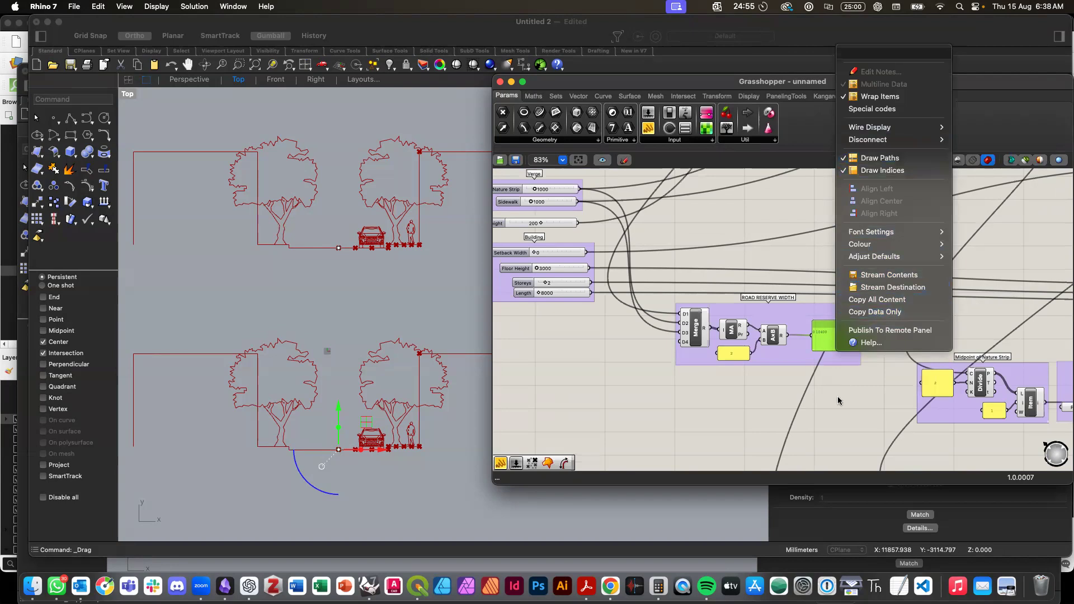
{"action": "mouse_move", "coordinate": [913, 239]}
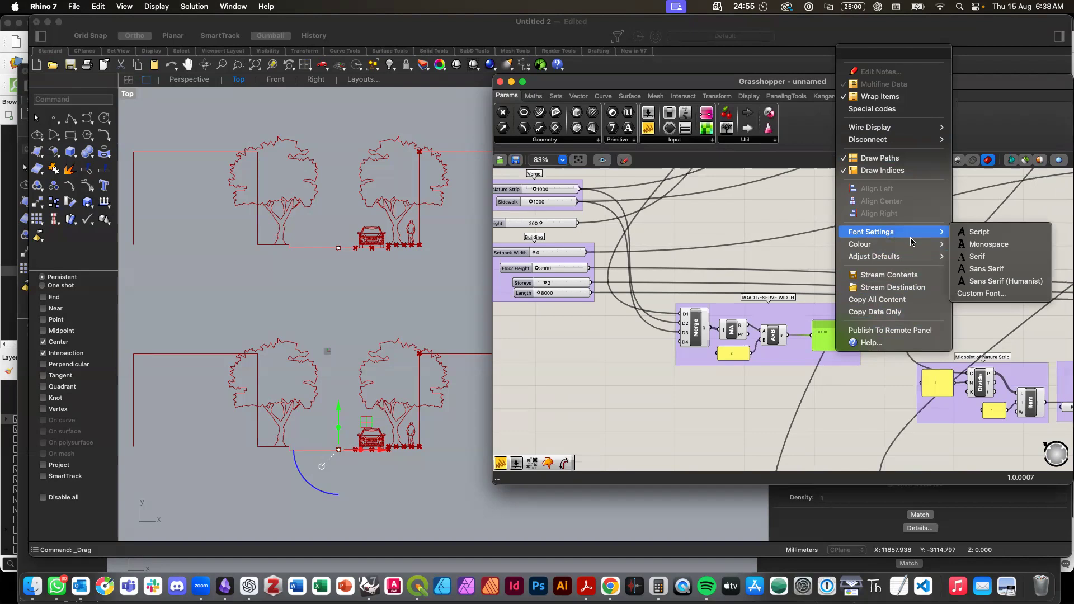
{"action": "left_click", "coordinate": [890, 337]}
Step: Move the ROAD RESERVE WIDTH group to the upper part of the definition, above the Carriageway and Kerb groups
{"action": "scroll", "coordinate": [830, 401], "scroll_direction": "down", "scroll_amount": 5}
{"action": "left_click_drag", "start_coordinate": [820, 384], "coordinate": [754, 424]}
{"action": "right_click_drag", "start_coordinate": [754, 425], "coordinate": [727, 435]}
{"action": "left_click_drag", "start_coordinate": [724, 438], "coordinate": [877, 223]}
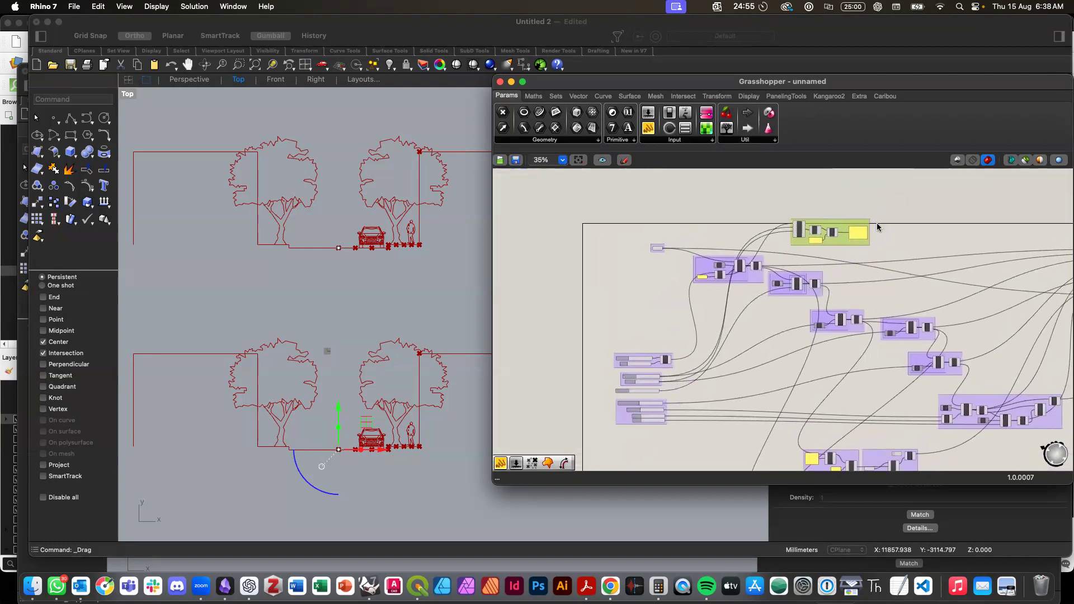
{"action": "scroll", "coordinate": [893, 226], "scroll_direction": "up", "scroll_amount": 5}
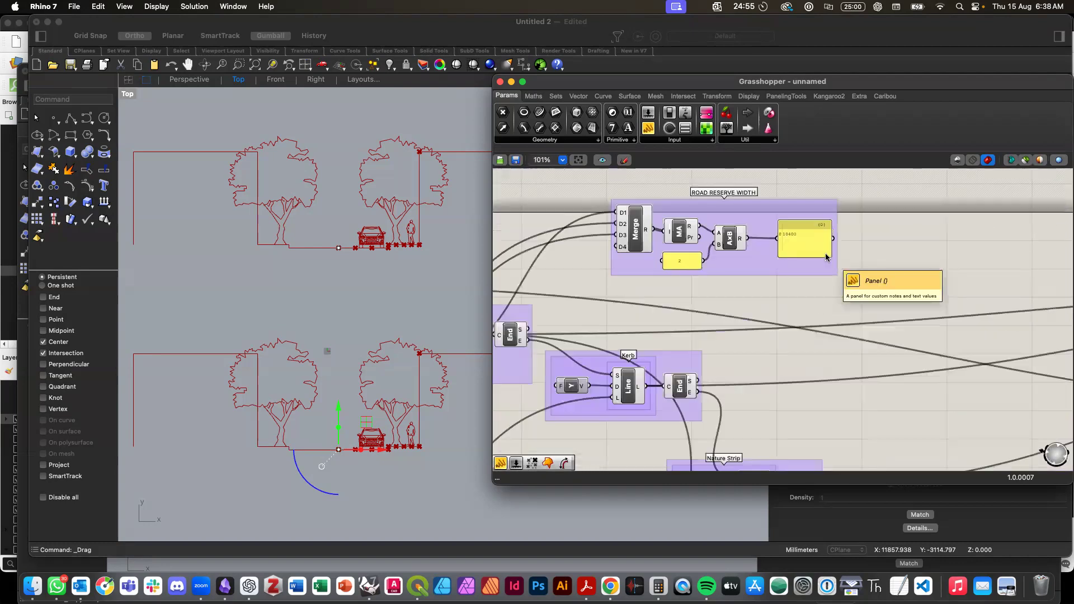
Step: Switch to QGIS to examine the road centreline map and its road hierarchy attributes, and return to Rhino
{"action": "left_click", "coordinate": [417, 586]}
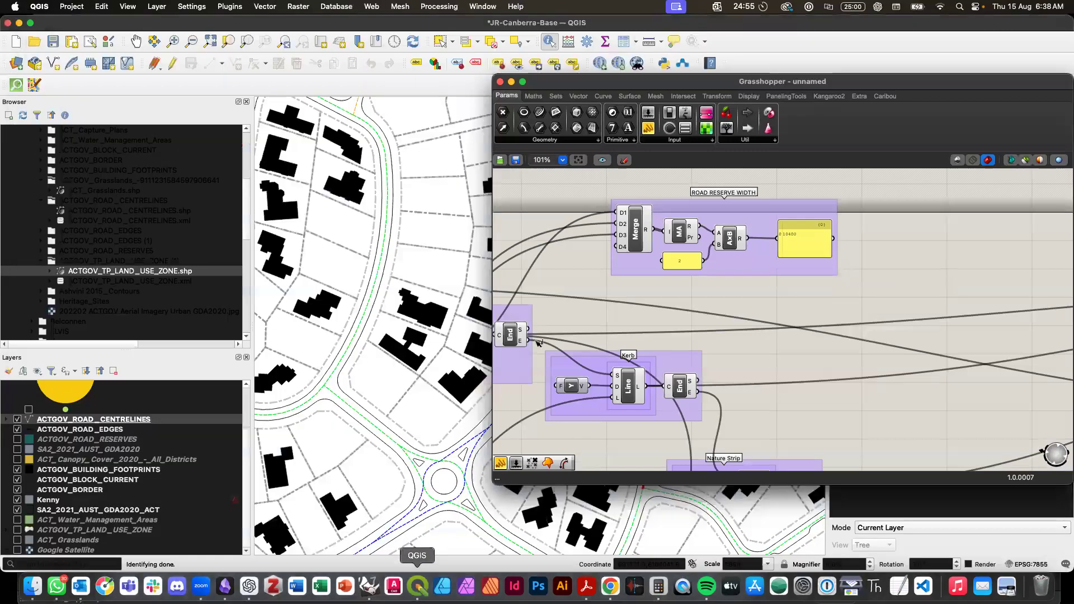
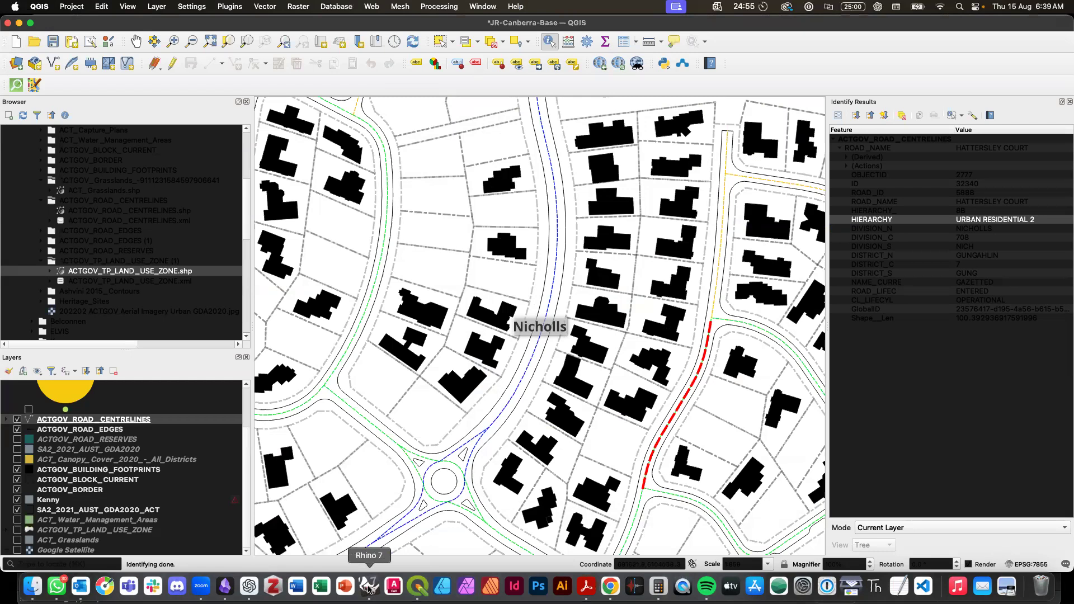
{"action": "left_click", "coordinate": [369, 587]}
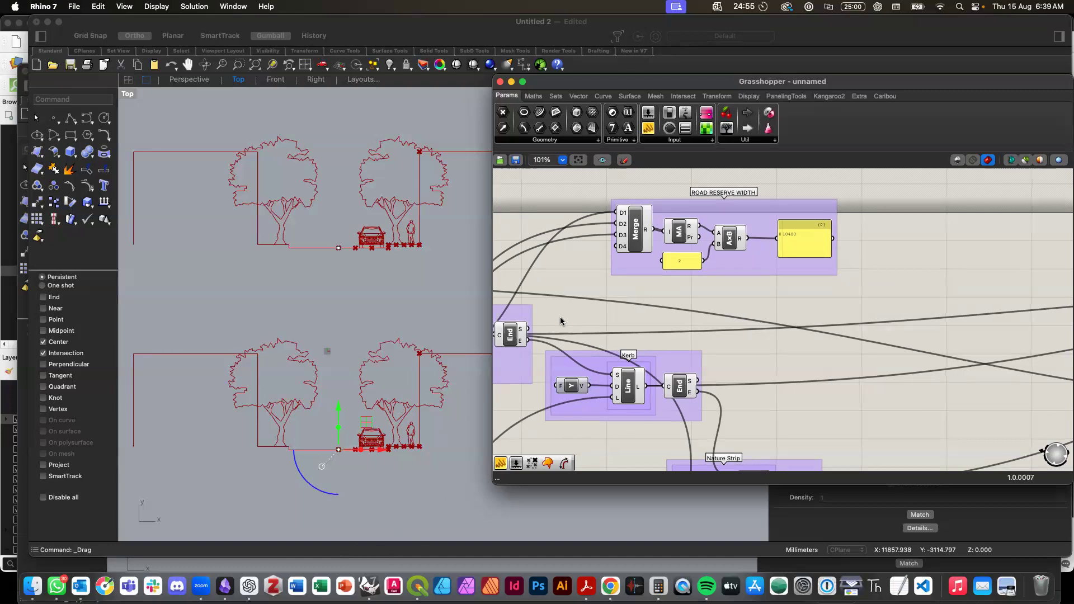
Step: Examine which half of the street section the large Merge and the Mirror component each output by selecting them in turn
{"action": "scroll", "coordinate": [557, 317], "scroll_direction": "down", "scroll_amount": 1}
{"action": "left_click", "coordinate": [414, 324]}
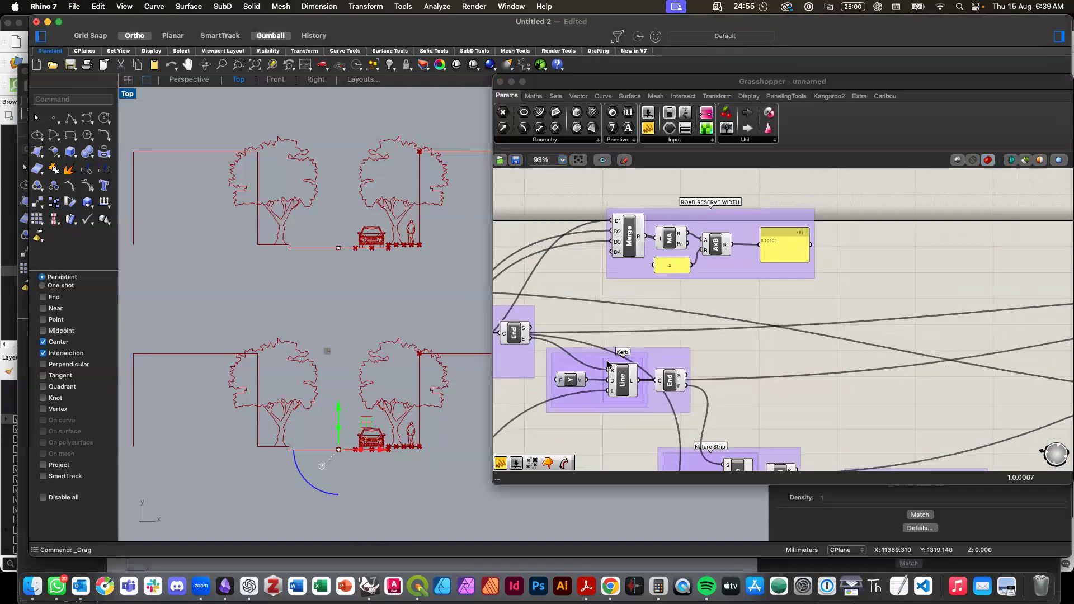
{"action": "scroll", "coordinate": [607, 360], "scroll_direction": "left", "scroll_amount": 5}
{"action": "left_click", "coordinate": [553, 303]}
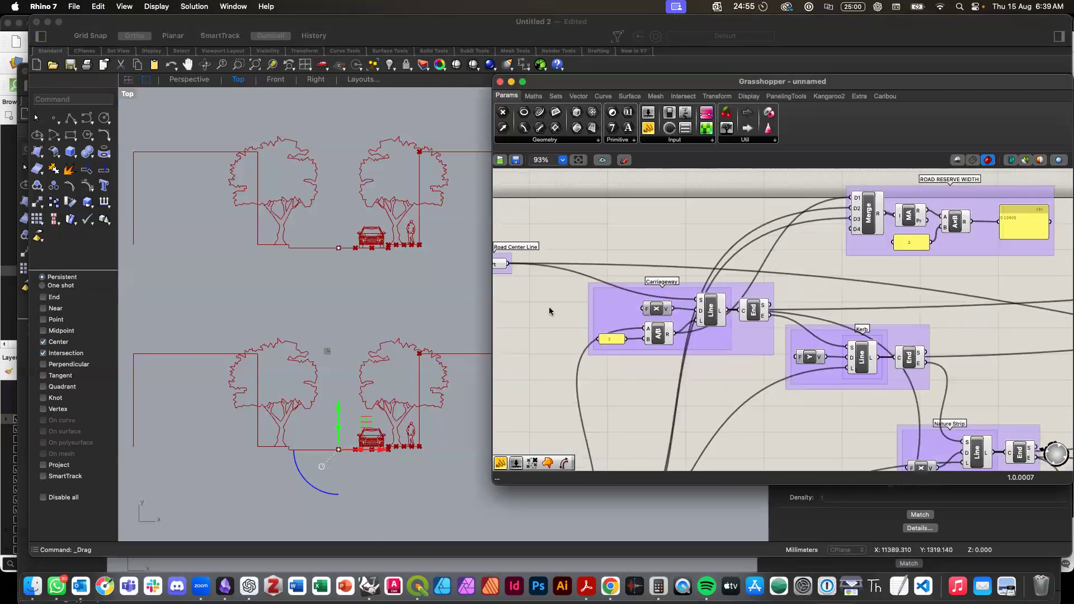
{"action": "scroll", "coordinate": [549, 307], "scroll_direction": "down", "scroll_amount": 10}
{"action": "scroll", "coordinate": [549, 311], "scroll_direction": "down", "scroll_amount": 1}
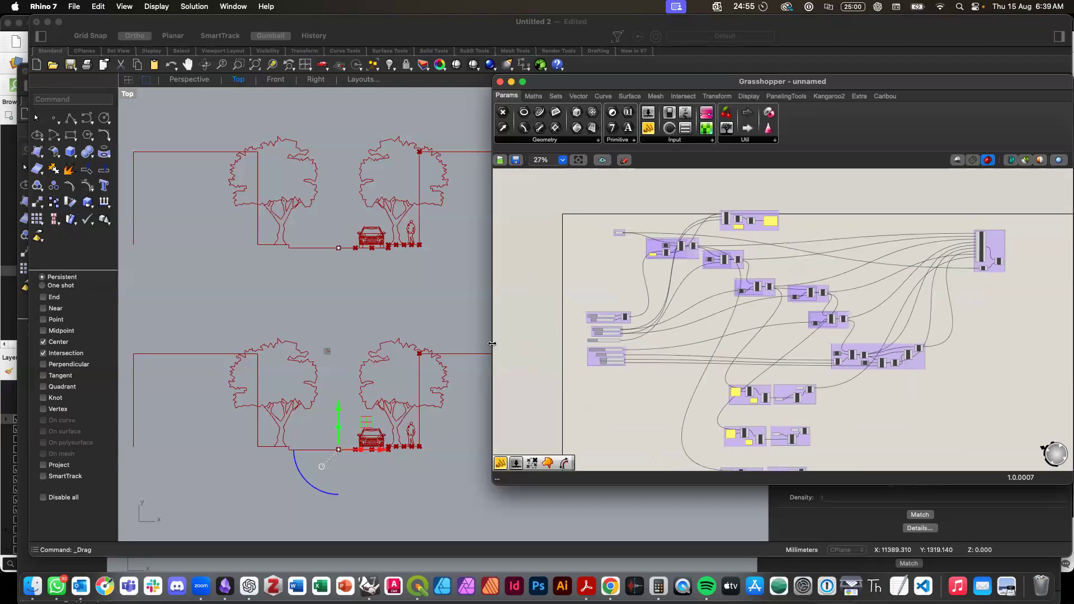
{"action": "scroll", "coordinate": [633, 407], "scroll_direction": "right", "scroll_amount": 5}
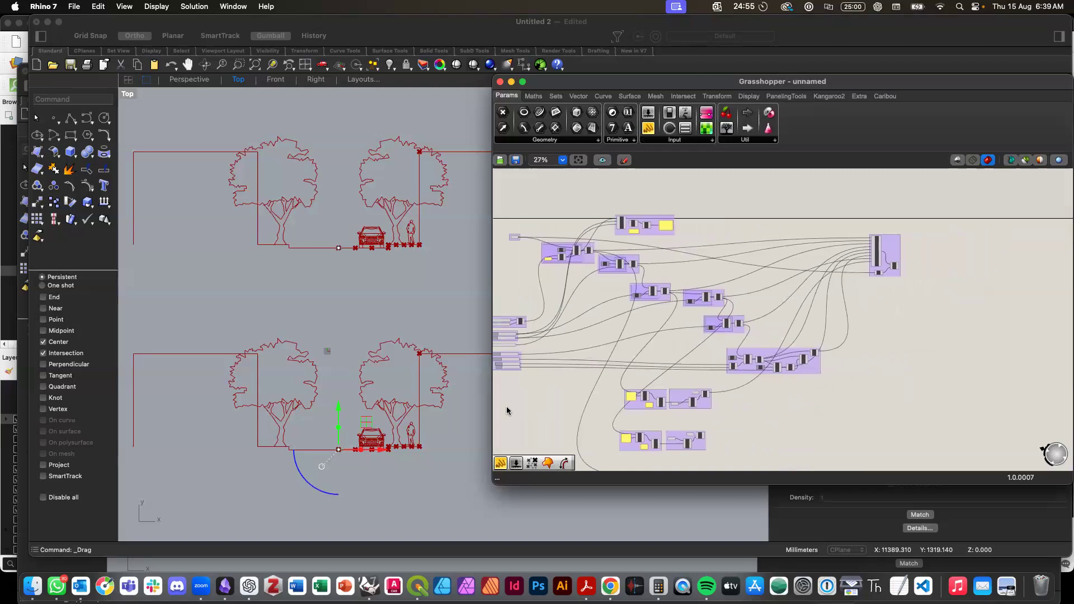
{"action": "left_click", "coordinate": [882, 263]}
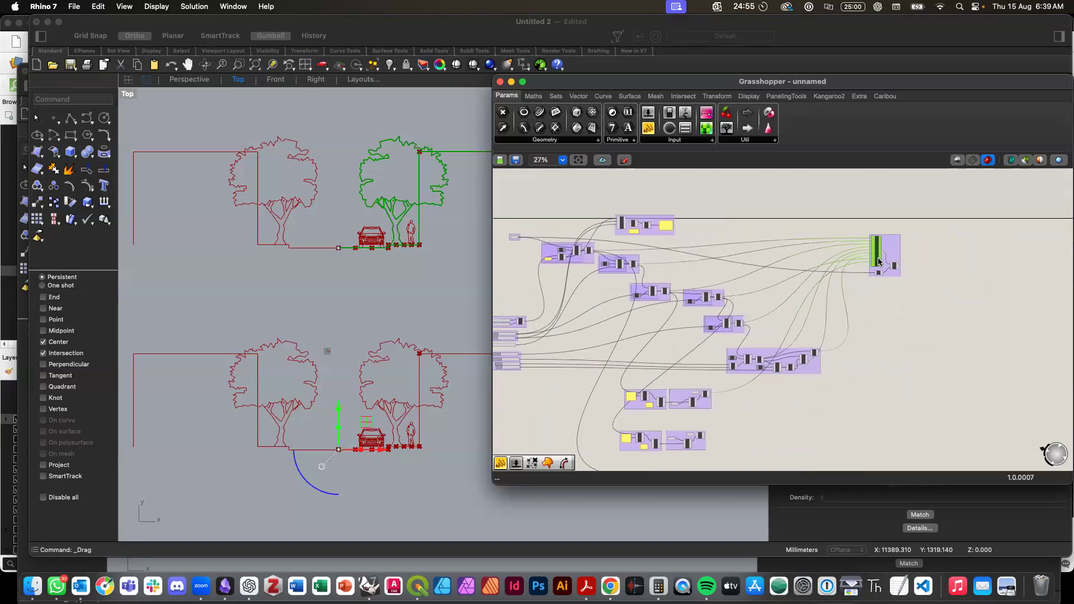
{"action": "left_click", "coordinate": [894, 266]}
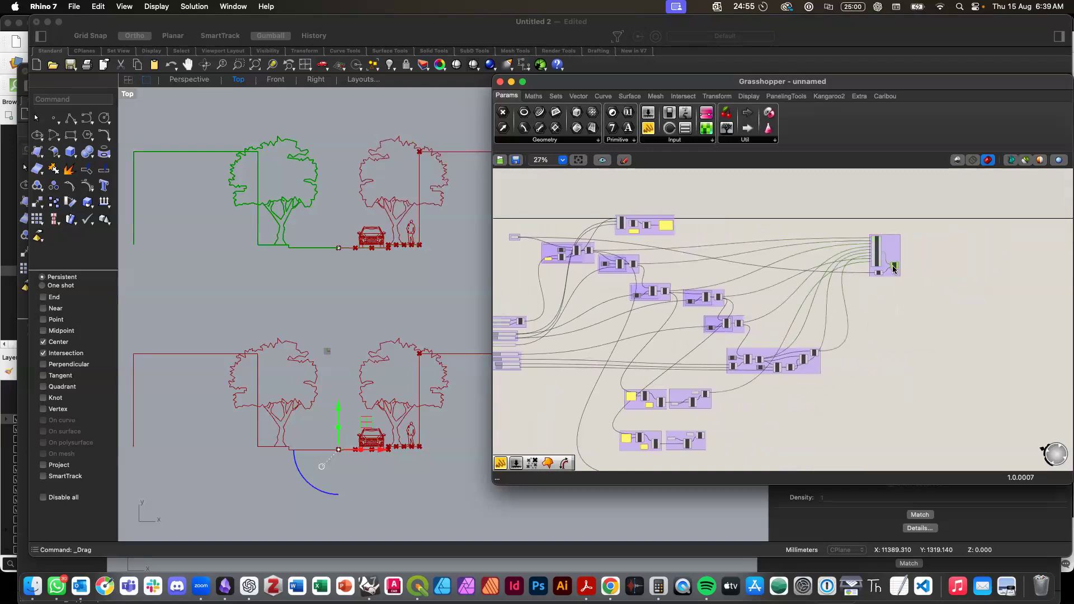
{"action": "scroll", "coordinate": [890, 268], "scroll_direction": "up", "scroll_amount": 4}
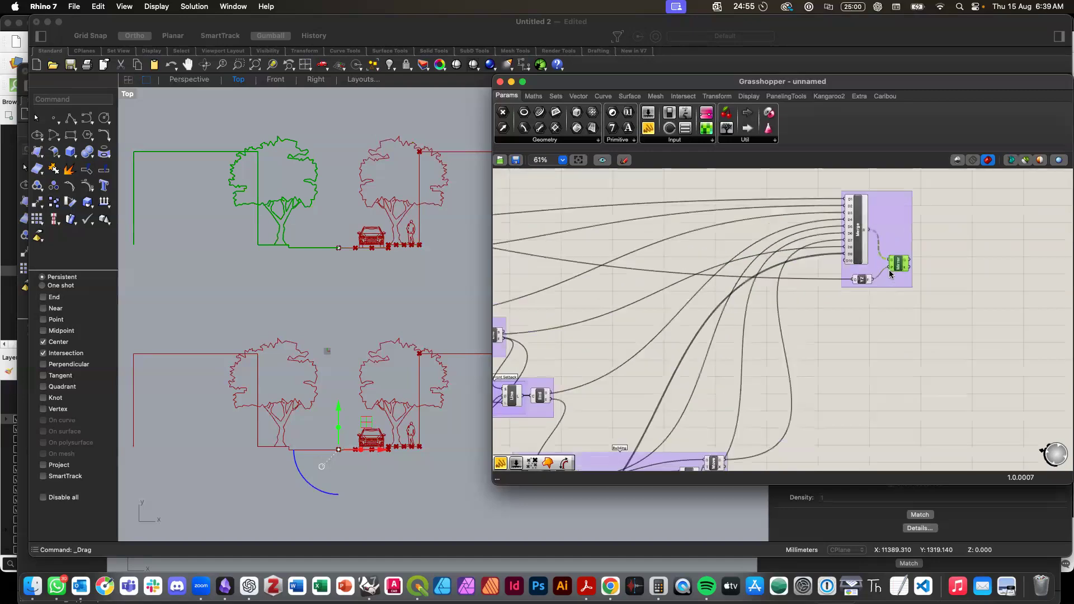
{"action": "left_click", "coordinate": [864, 252]}
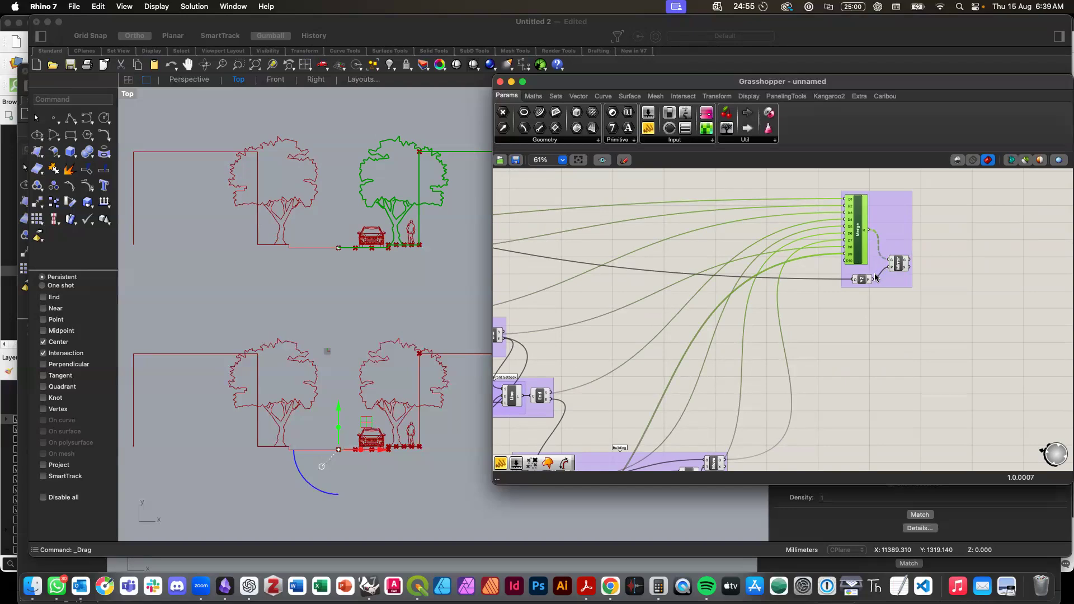
Step: Add a new Merge component and connect the large Merge's result and the Mirror's geometry output to D1 and D2
{"action": "left_click", "coordinate": [945, 311]}
{"action": "double_click", "coordinate": [963, 302]}
{"action": "type", "text": "MERGE"}
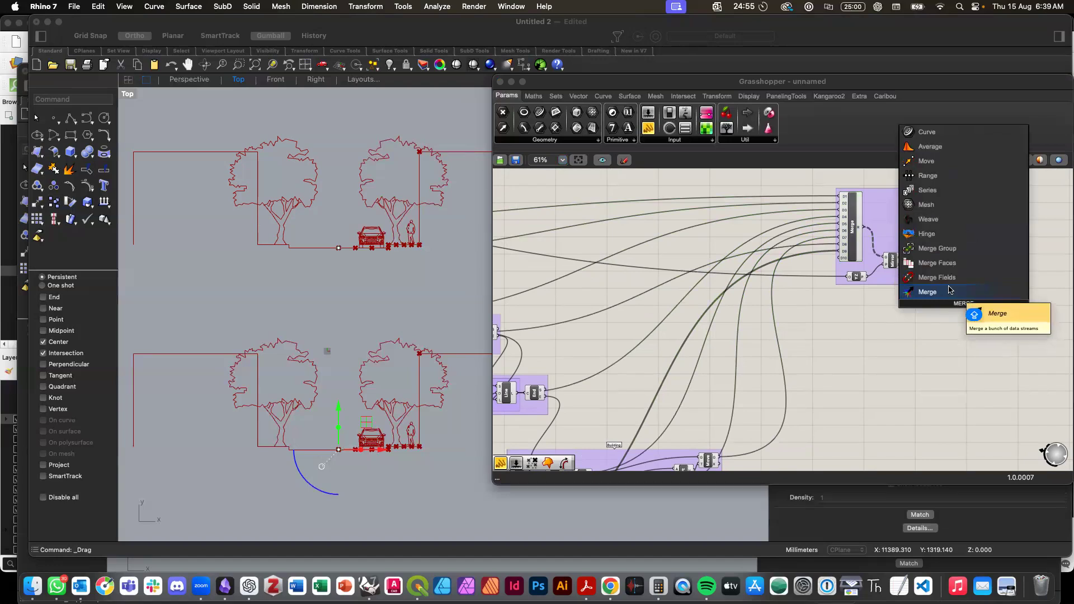
{"action": "key", "text": "Return"}
{"action": "left_click", "coordinate": [852, 237]}
{"action": "right_click_drag", "start_coordinate": [854, 238], "coordinate": [930, 240]}
{"action": "left_click_drag", "start_coordinate": [931, 228], "coordinate": [1019, 300]}
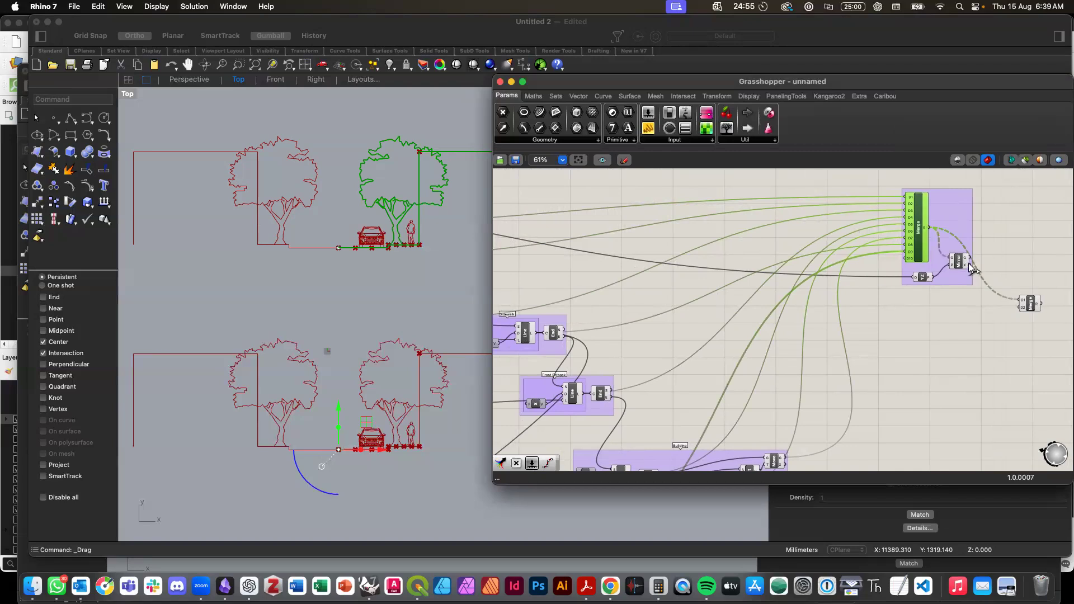
{"action": "left_click", "coordinate": [1030, 305]}
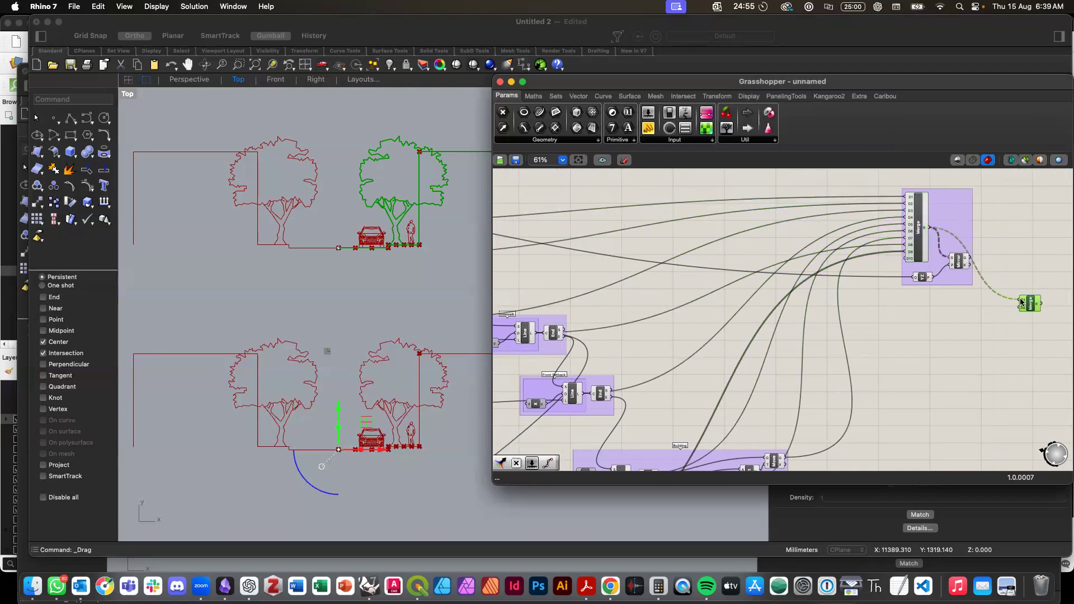
{"action": "left_click_drag", "start_coordinate": [971, 259], "coordinate": [1022, 307]}
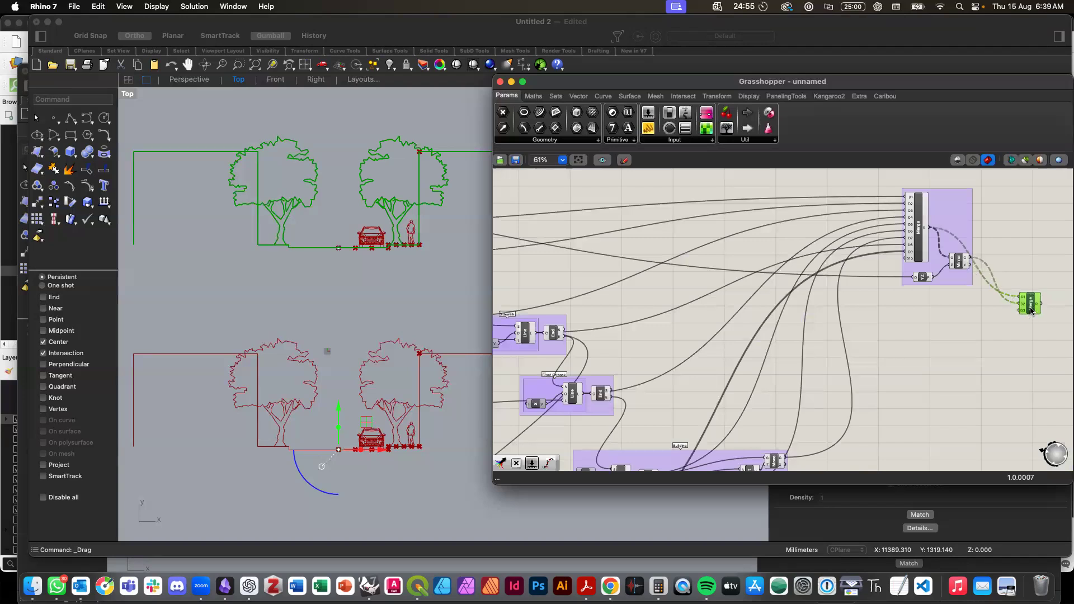
Step: Connect the Move geometry outputs of the Person and Car groups to inputs D3 and D4 of the new Merge
{"action": "scroll", "coordinate": [1030, 314], "scroll_direction": "down", "scroll_amount": 5}
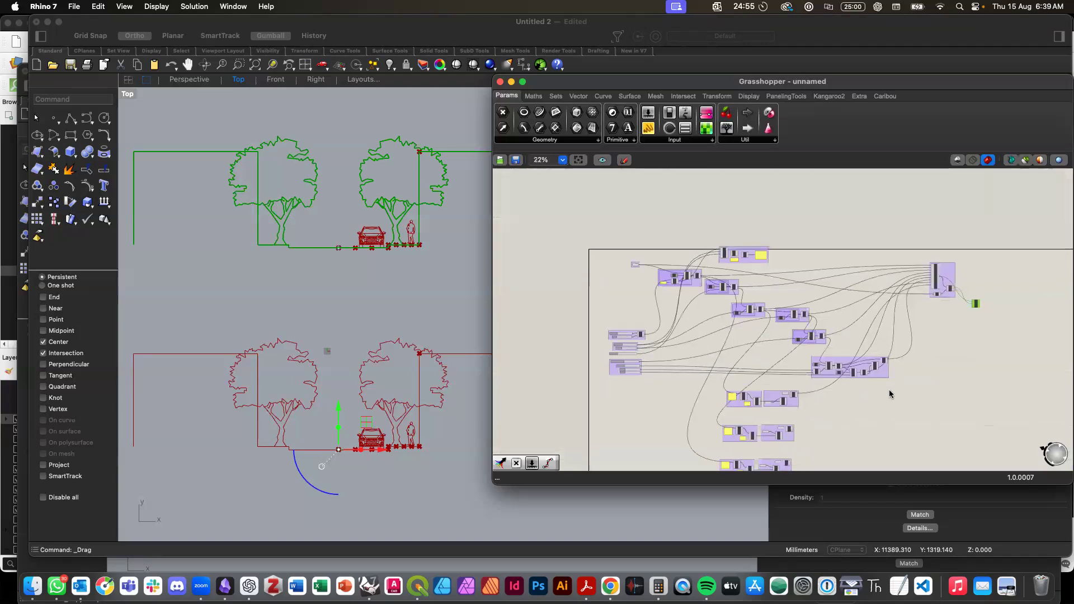
{"action": "scroll", "coordinate": [788, 339], "scroll_direction": "up", "scroll_amount": 3}
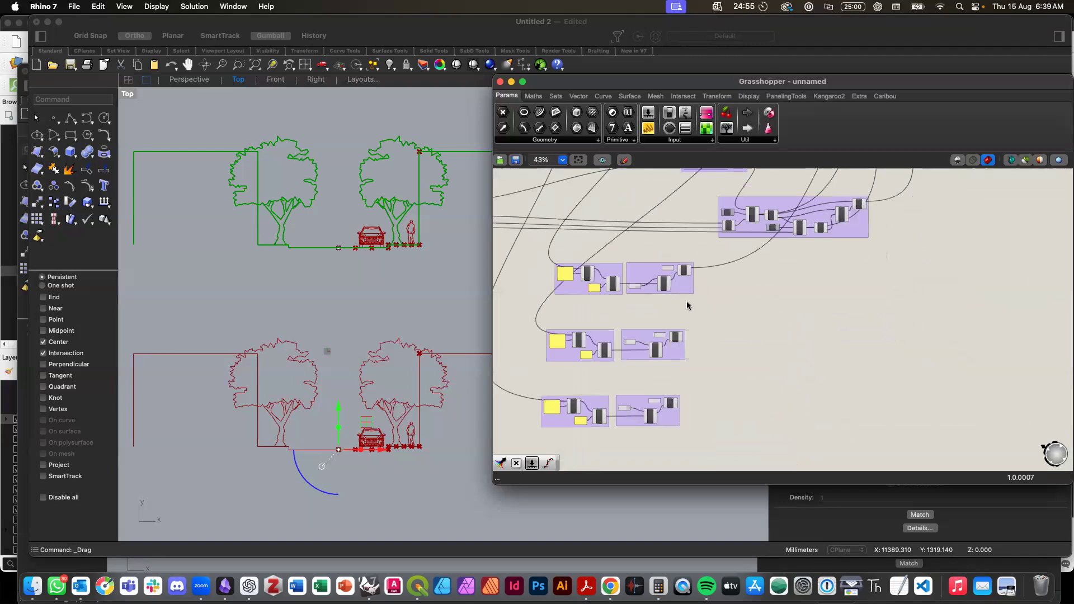
{"action": "scroll", "coordinate": [688, 302], "scroll_direction": "up", "scroll_amount": 2}
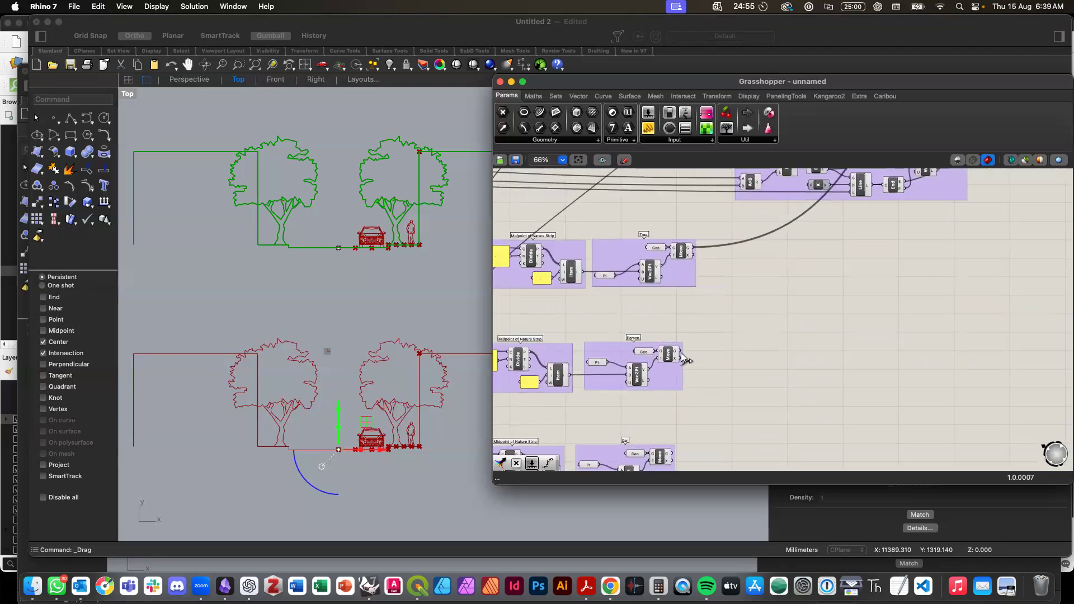
{"action": "left_click_drag", "start_coordinate": [679, 353], "coordinate": [985, 340]}
{"action": "scroll", "coordinate": [946, 369], "scroll_direction": "down", "scroll_amount": 10}
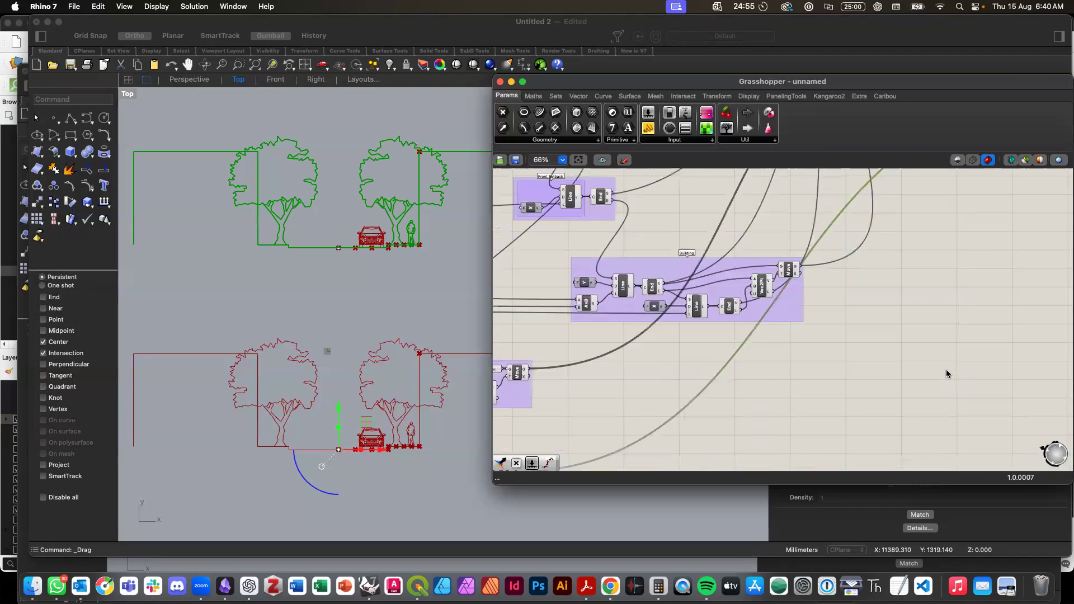
{"action": "scroll", "coordinate": [946, 374], "scroll_direction": "down", "scroll_amount": 5}
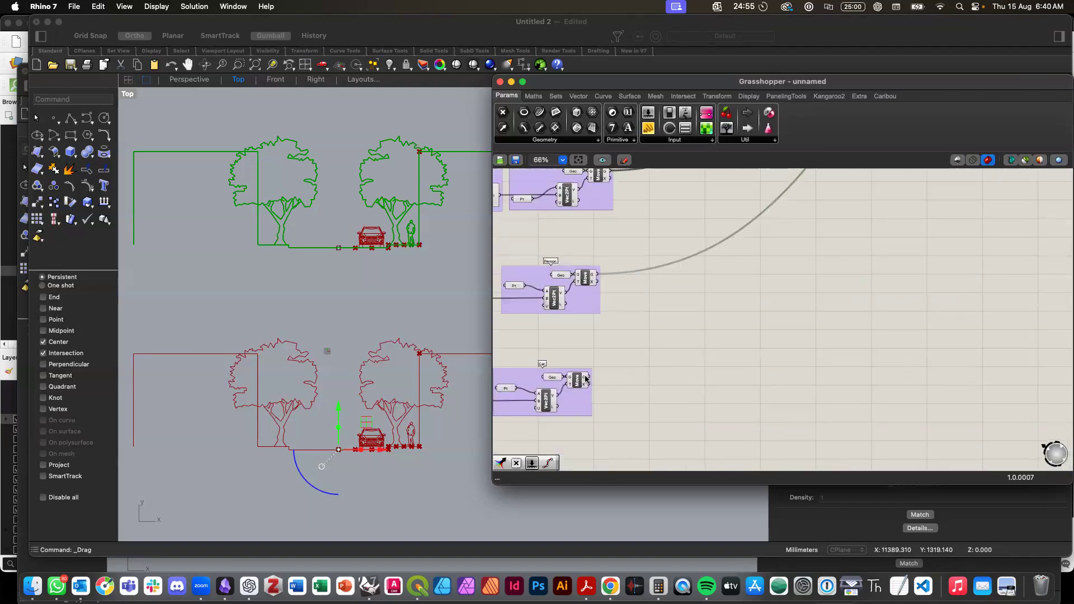
{"action": "left_click_drag", "start_coordinate": [589, 378], "coordinate": [851, 408]}
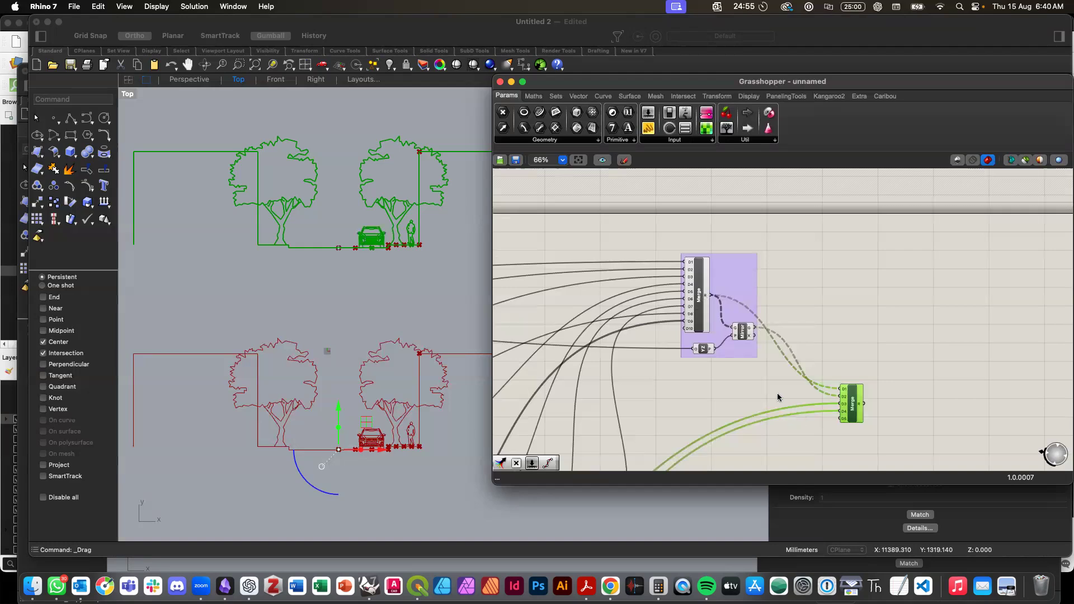
Step: Reposition the new Merge slightly and bake its complete street section into the Rhino model
{"action": "left_click_drag", "start_coordinate": [853, 410], "coordinate": [857, 399]}
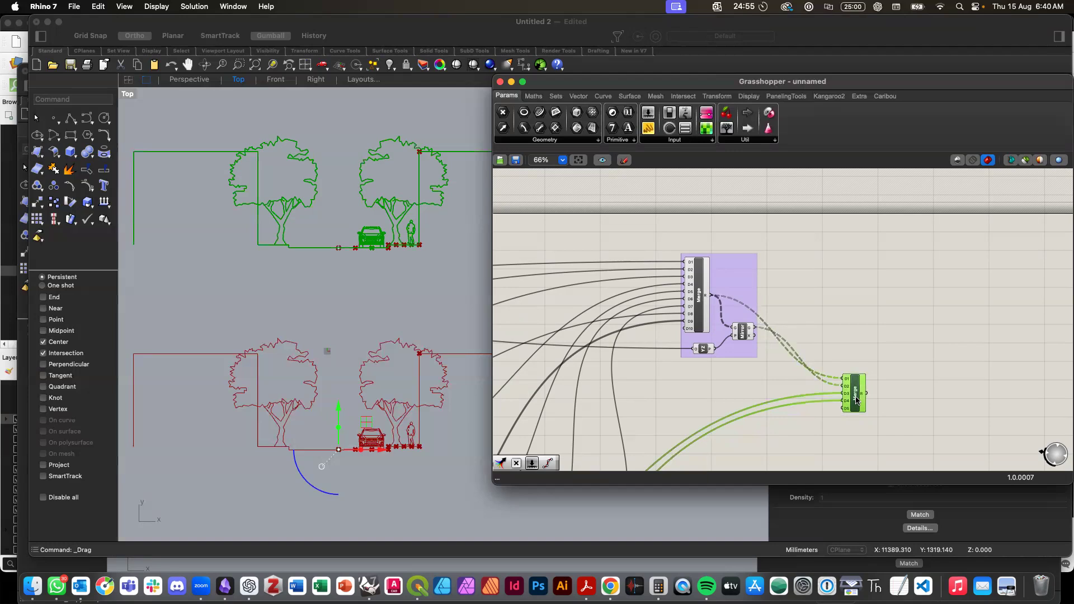
{"action": "right_click", "coordinate": [856, 400]}
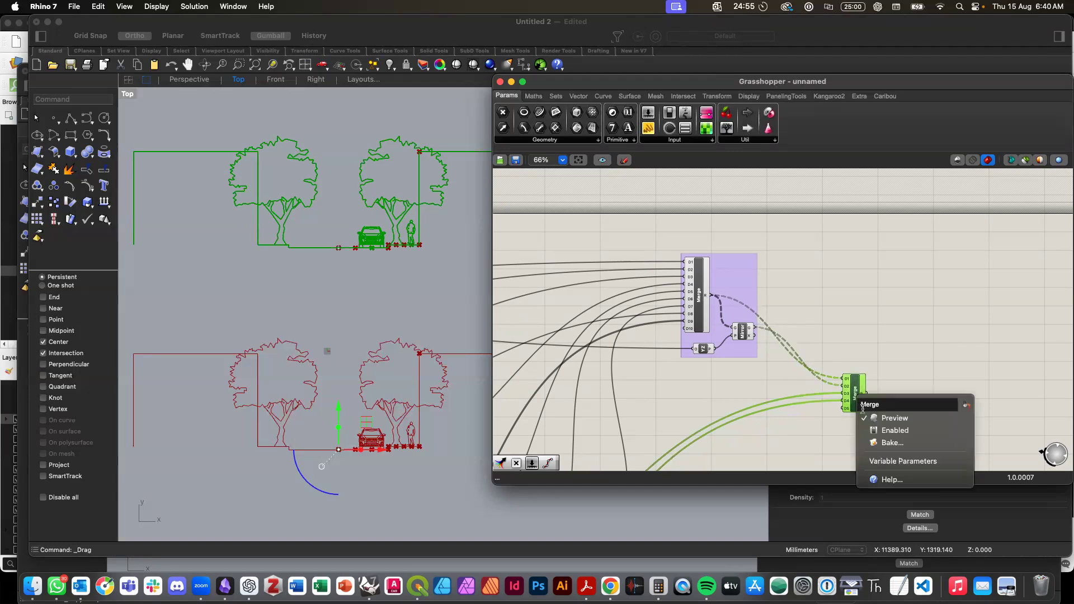
{"action": "left_click", "coordinate": [892, 444]}
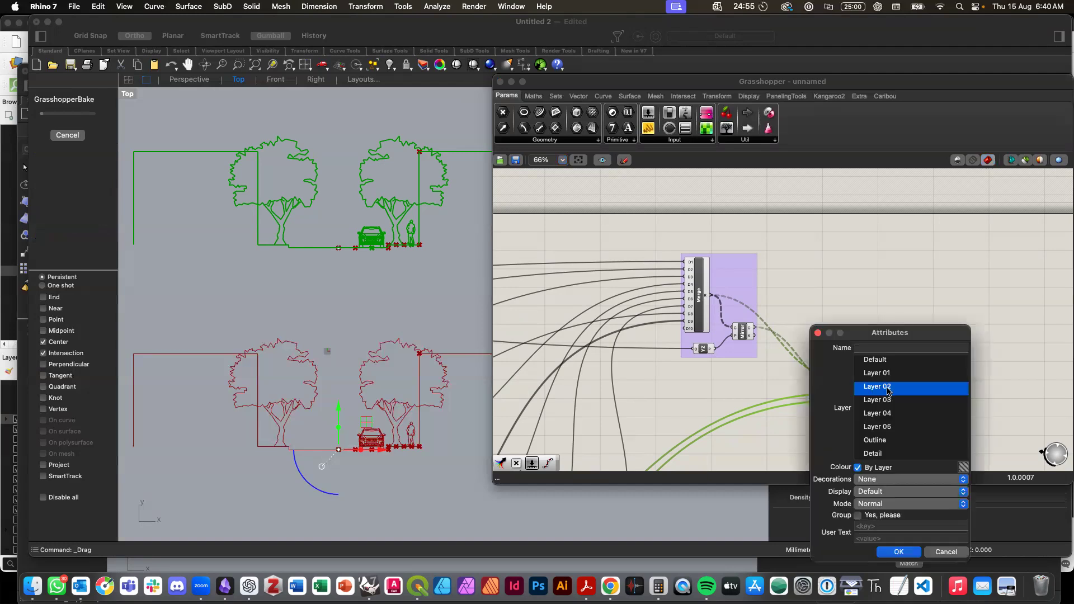
{"action": "left_click", "coordinate": [907, 555]}
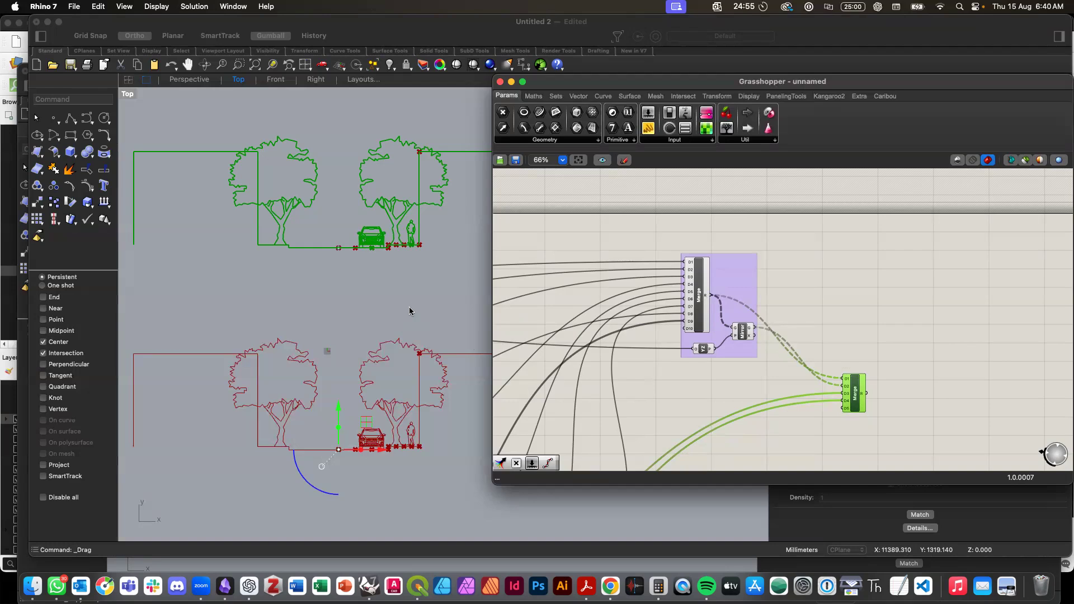
Step: Select the upper baked street section and move it upward, clear of the other section
{"action": "scroll", "coordinate": [408, 307], "scroll_direction": "down", "scroll_amount": 5}
{"action": "mouse_move", "coordinate": [194, 204]}
{"action": "left_mouse_down"}
{"action": "mouse_move", "coordinate": [419, 273]}
{"action": "mouse_move", "coordinate": [474, 320]}
{"action": "left_mouse_up"}
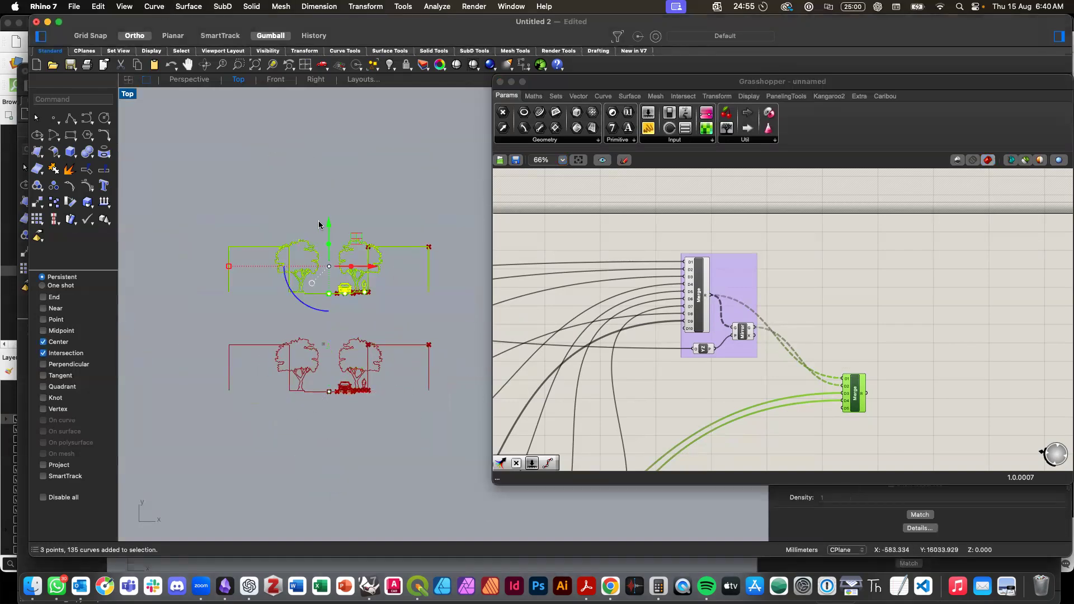
{"action": "left_click_drag", "start_coordinate": [328, 223], "coordinate": [342, 98]}
{"action": "left_click", "coordinate": [370, 201]}
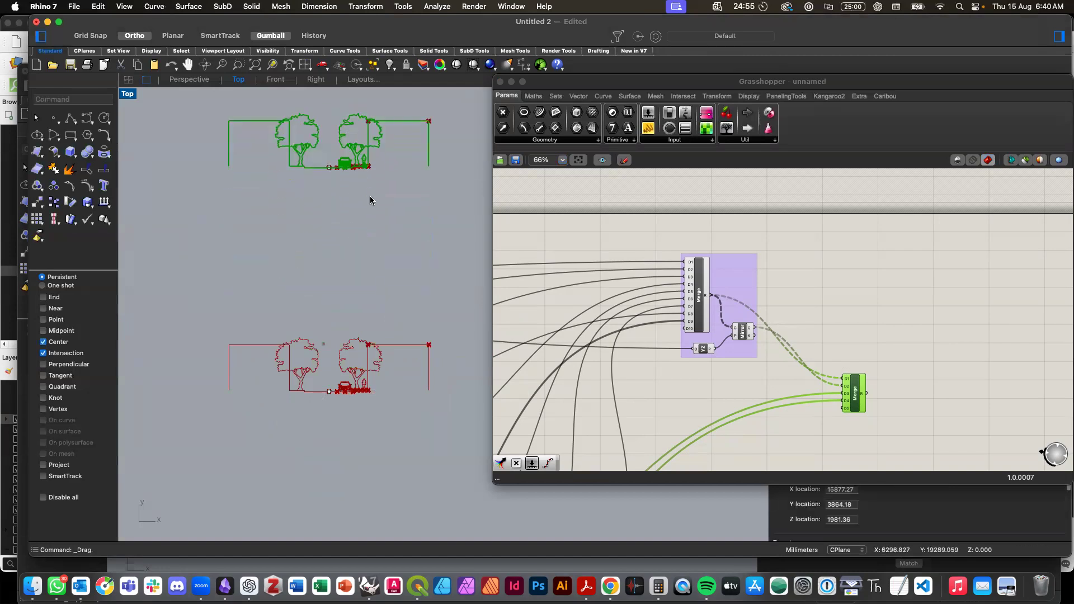
{"action": "scroll", "coordinate": [370, 200], "scroll_direction": "up", "scroll_amount": 5}
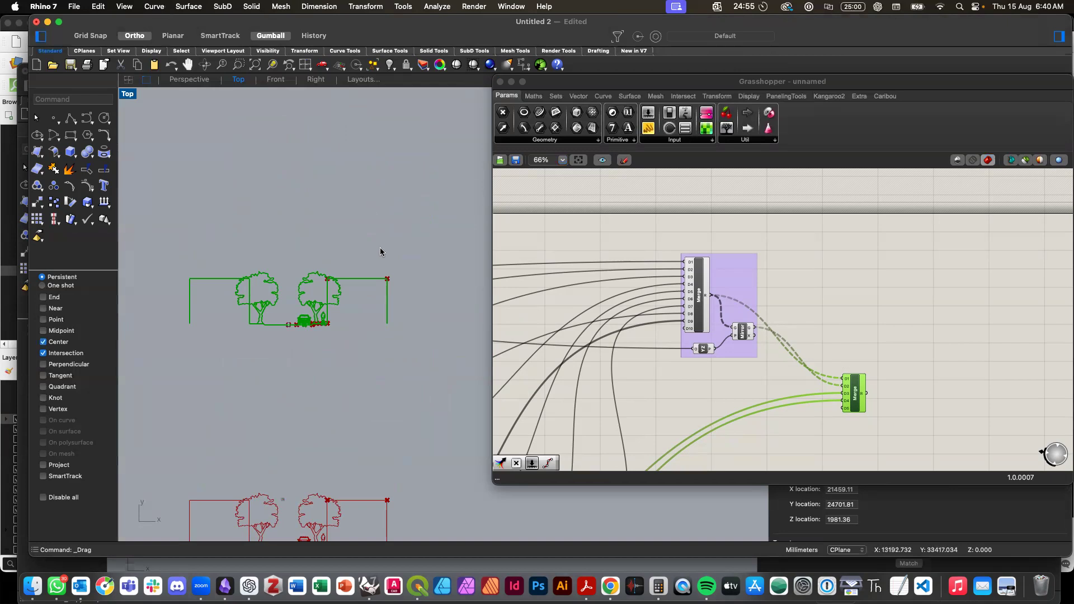
Step: Undo the move and bake of the street section, and shift the Grasshopper window down to uncover the layer list
{"action": "key", "text": "super+z"}
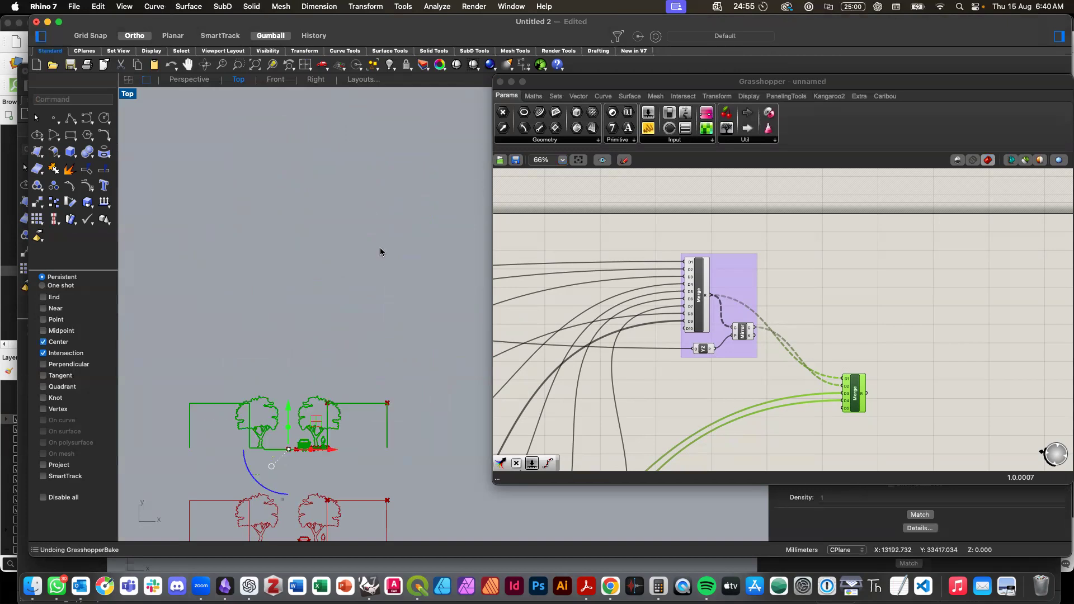
{"action": "scroll", "coordinate": [374, 305], "scroll_direction": "down", "scroll_amount": 5}
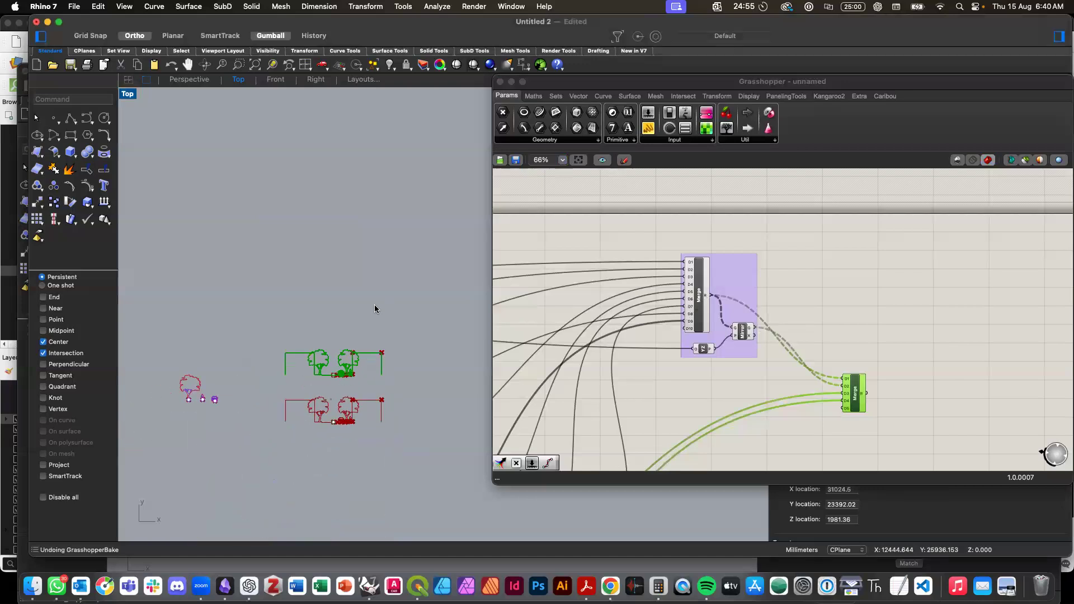
{"action": "left_click", "coordinate": [802, 327]}
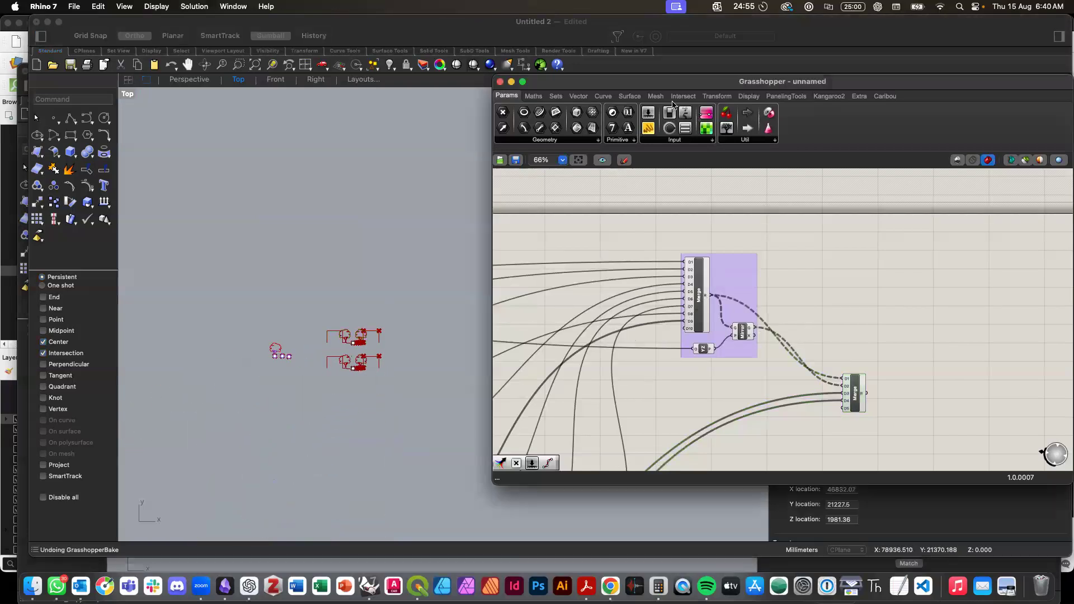
{"action": "left_click_drag", "start_coordinate": [604, 81], "coordinate": [582, 176]}
{"action": "left_click", "coordinate": [389, 271]}
{"action": "scroll", "coordinate": [389, 272], "scroll_direction": "right", "scroll_amount": 2}
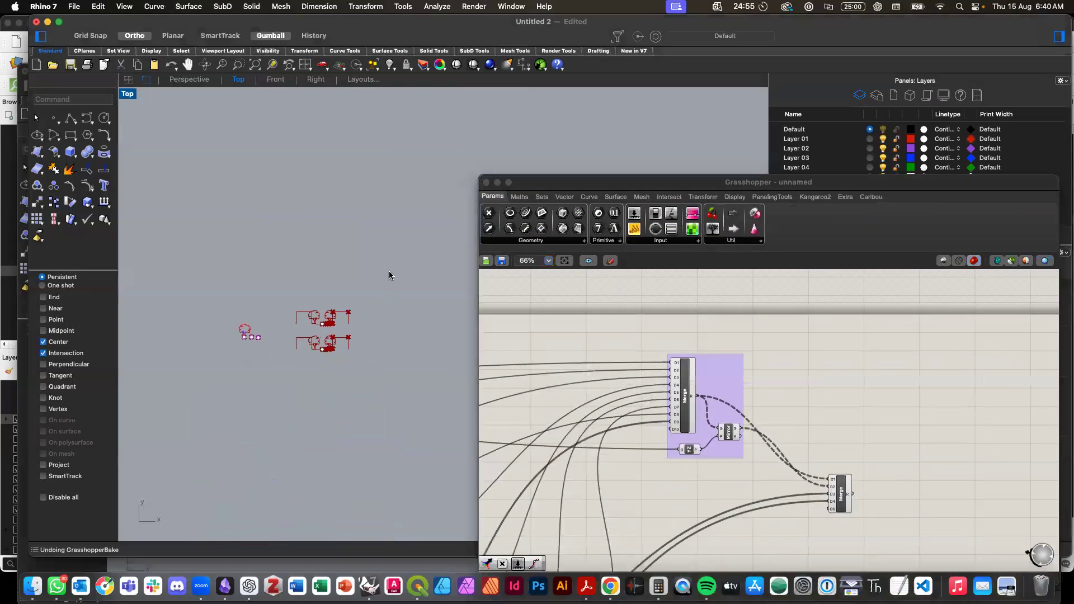
Step: Add a Geometry parameter beside the final Merge component and connect the Merge's R output to it
{"action": "left_click", "coordinate": [844, 490]}
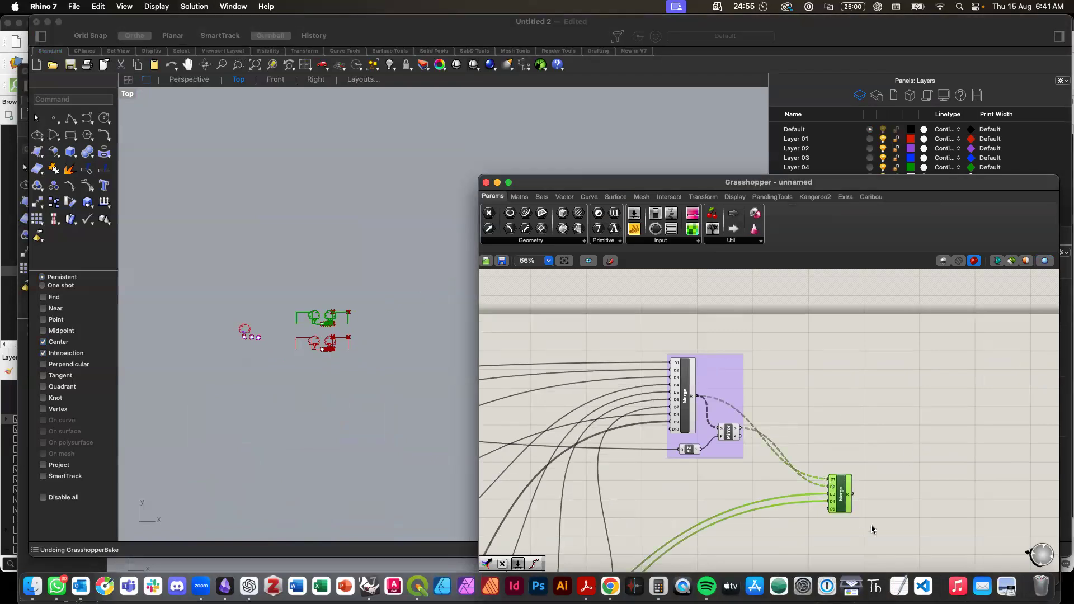
{"action": "scroll", "coordinate": [849, 492], "scroll_direction": "up", "scroll_amount": 5}
{"action": "scroll", "coordinate": [849, 497], "scroll_direction": "up", "scroll_amount": 4}
{"action": "left_click", "coordinate": [851, 493]}
{"action": "mouse_move", "coordinate": [815, 484]}
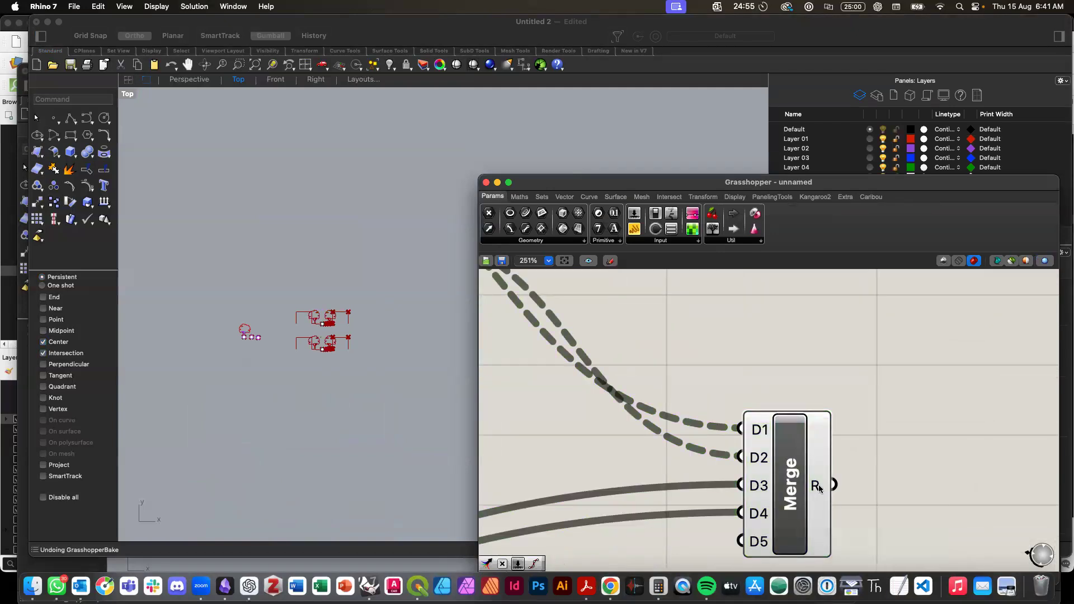
{"action": "double_click", "coordinate": [891, 469]}
{"action": "type", "text": "GE"}
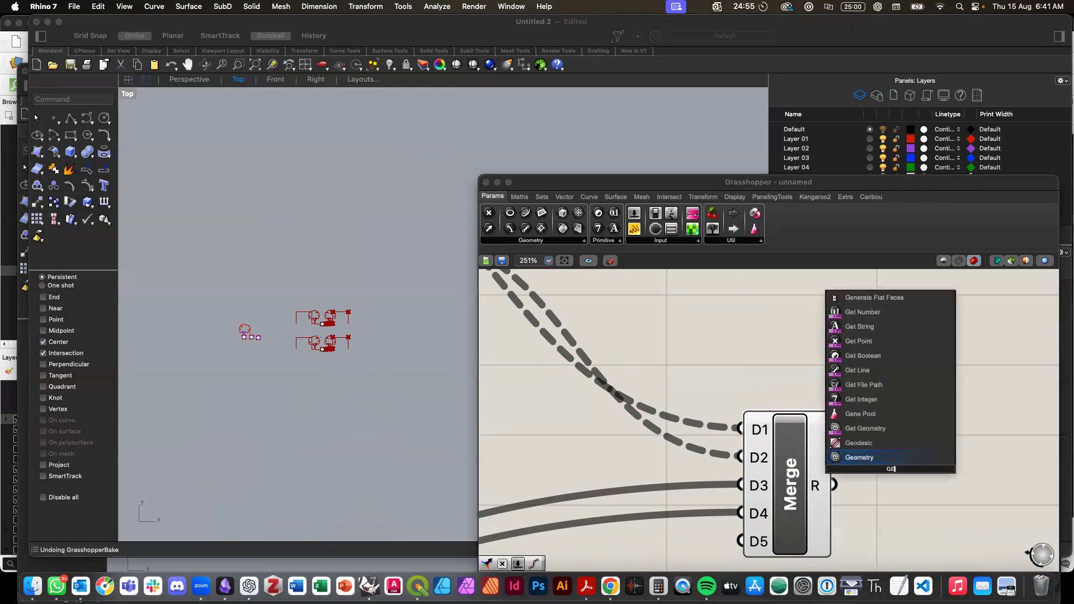
{"action": "left_click", "coordinate": [870, 455]}
{"action": "left_click_drag", "start_coordinate": [862, 479], "coordinate": [864, 476]}
{"action": "left_click", "coordinate": [889, 470]}
{"action": "right_click_drag", "start_coordinate": [907, 488], "coordinate": [880, 467]}
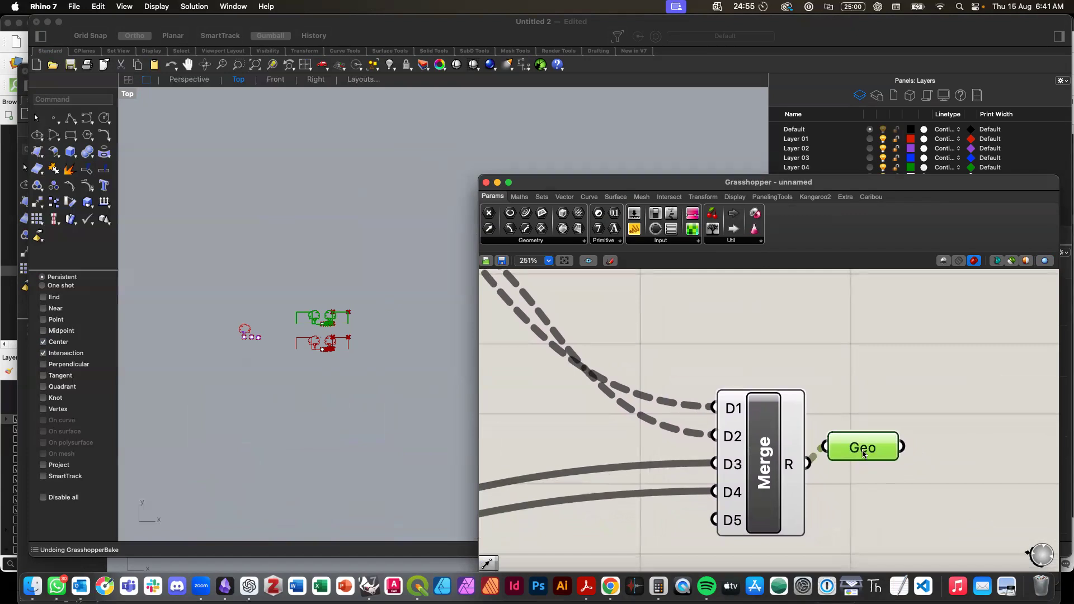
Step: Bake the Geometry parameter's complete street section into the Rhino model on Layer 02
{"action": "mouse_move", "coordinate": [865, 454]}
{"action": "right_click", "coordinate": [855, 452]}
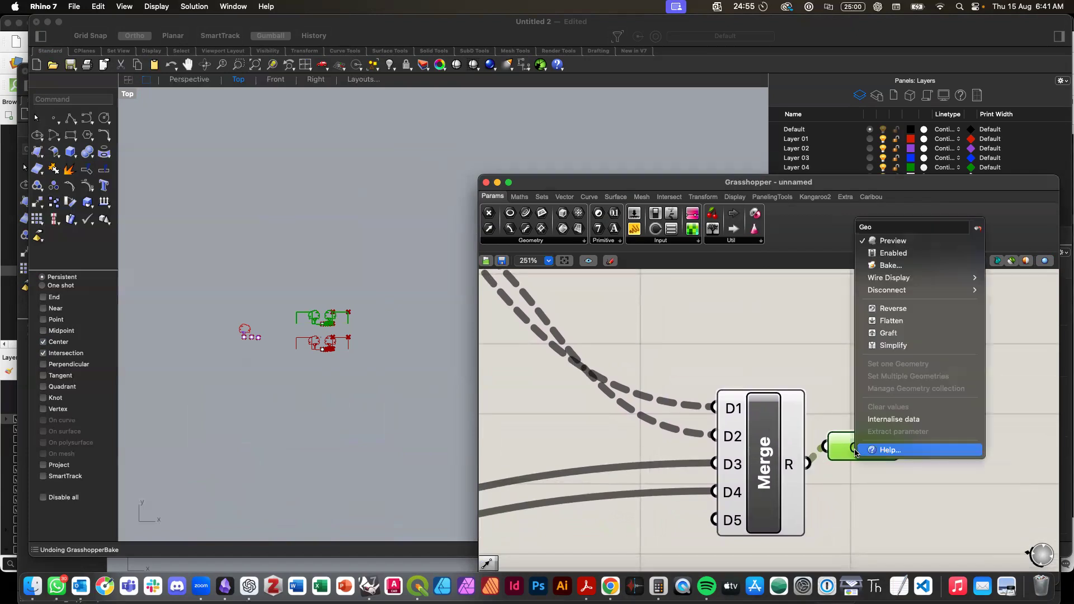
{"action": "left_click", "coordinate": [909, 269]}
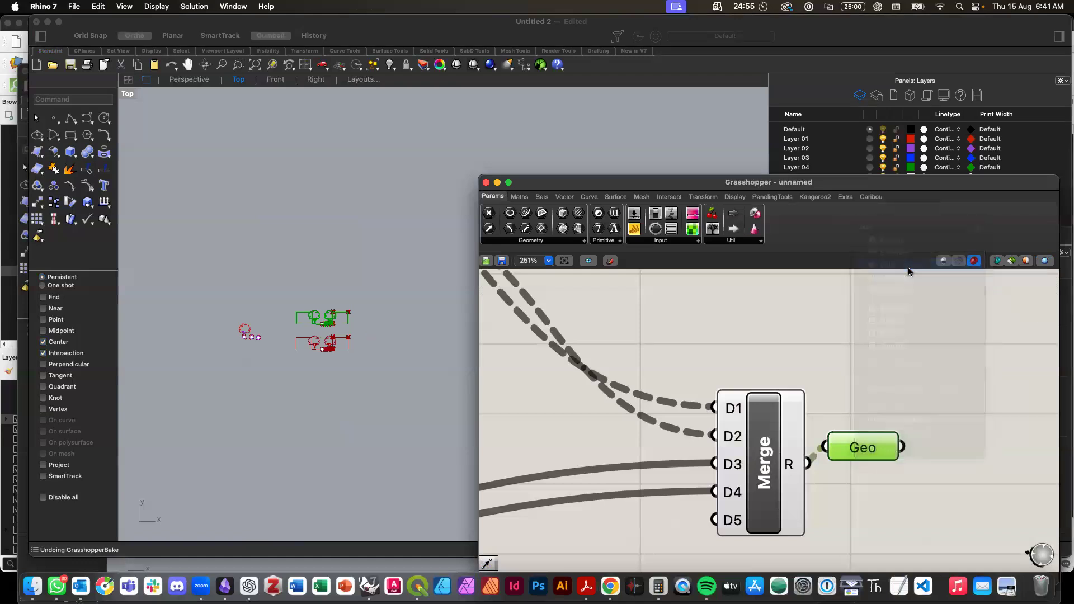
{"action": "left_click", "coordinate": [908, 219]}
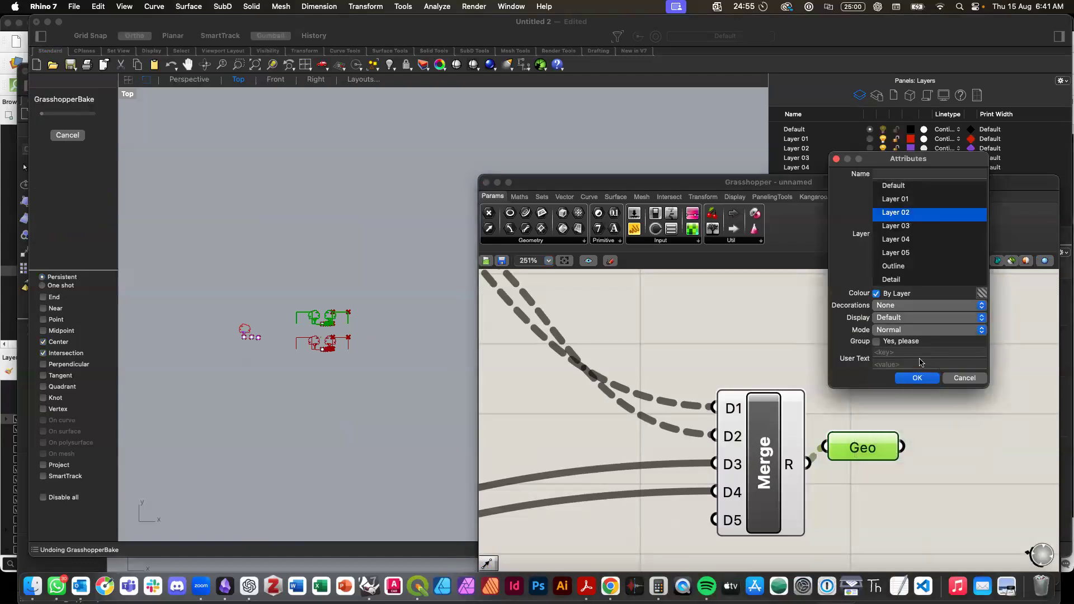
{"action": "left_click", "coordinate": [924, 379]}
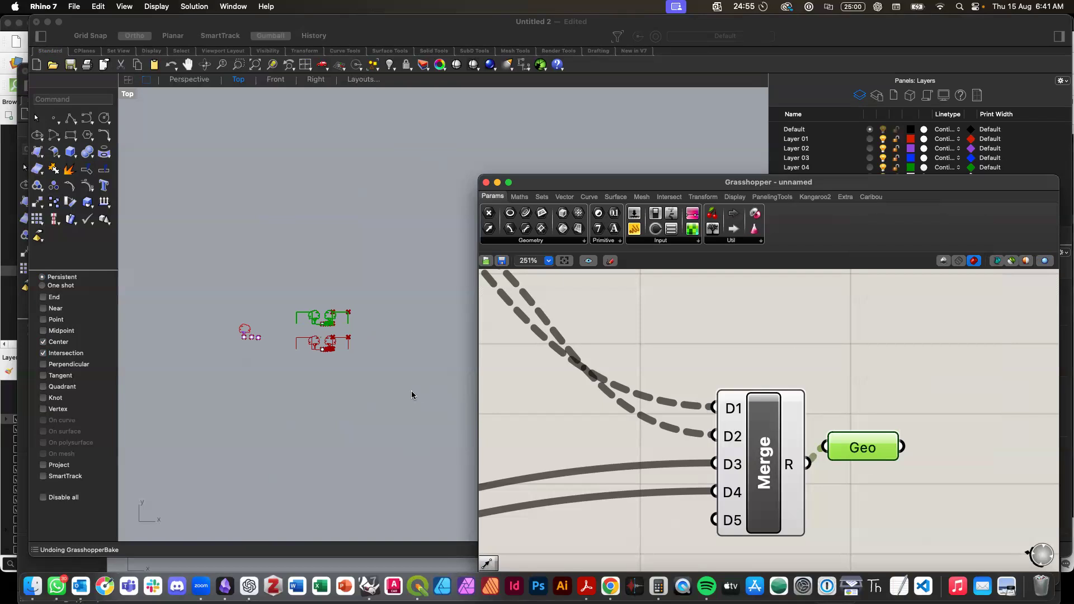
Step: Try moving the upper street section upward together with its base point, and undo the move
{"action": "left_click", "coordinate": [337, 323]}
{"action": "left_click_drag", "start_coordinate": [287, 284], "coordinate": [371, 338]}
{"action": "left_click_drag", "start_coordinate": [320, 280], "coordinate": [321, 189]}
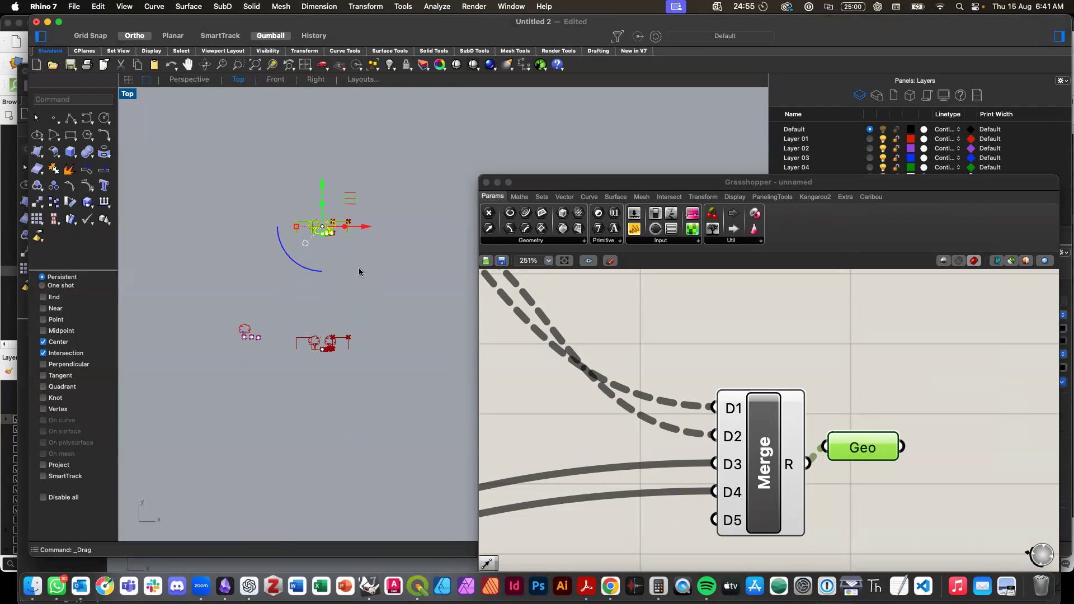
{"action": "key", "text": "super+z"}
{"action": "key", "text": "Escape"}
Step: Select only the upper section's base point on the road and move it upward, separating the live preview from the baked copy
{"action": "scroll", "coordinate": [372, 339], "scroll_direction": "up", "scroll_amount": 5}
{"action": "scroll", "coordinate": [284, 300], "scroll_direction": "up", "scroll_amount": 5}
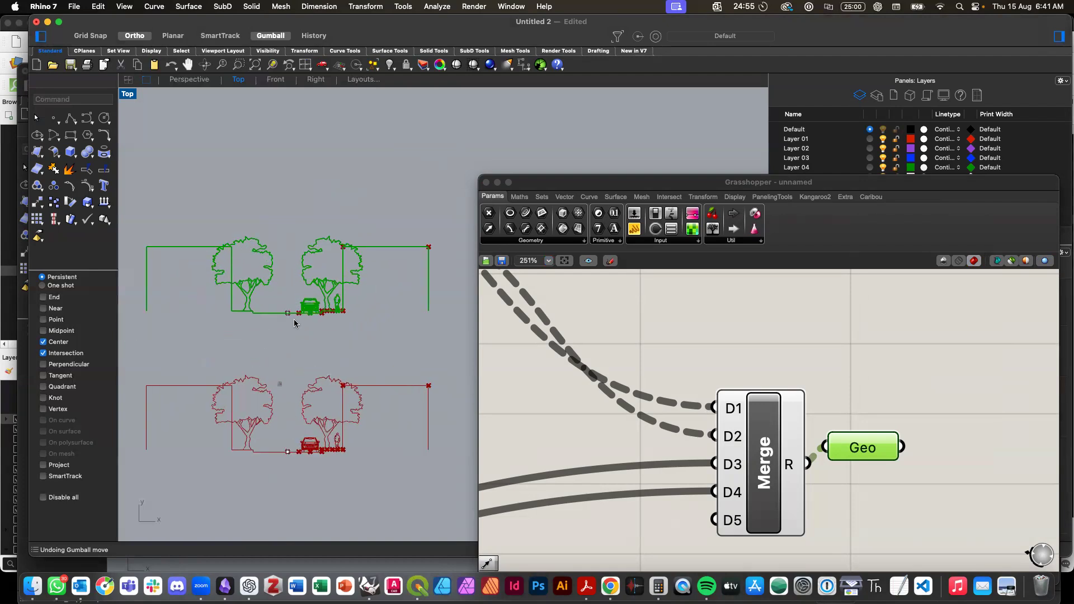
{"action": "left_click", "coordinate": [343, 283]}
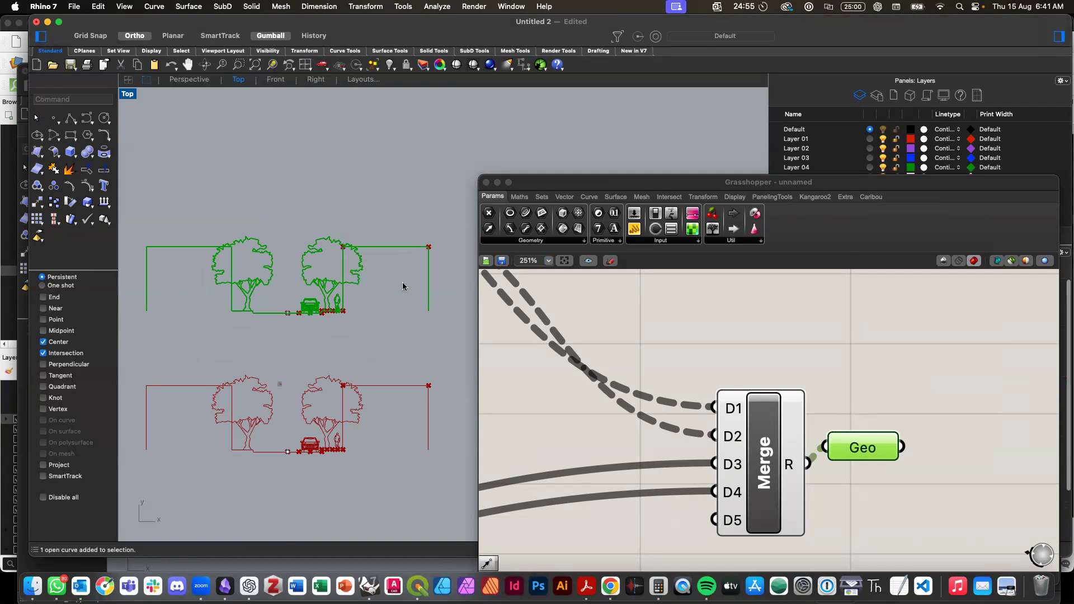
{"action": "left_click", "coordinate": [288, 314]}
{"action": "scroll", "coordinate": [289, 298], "scroll_direction": "down", "scroll_amount": 3}
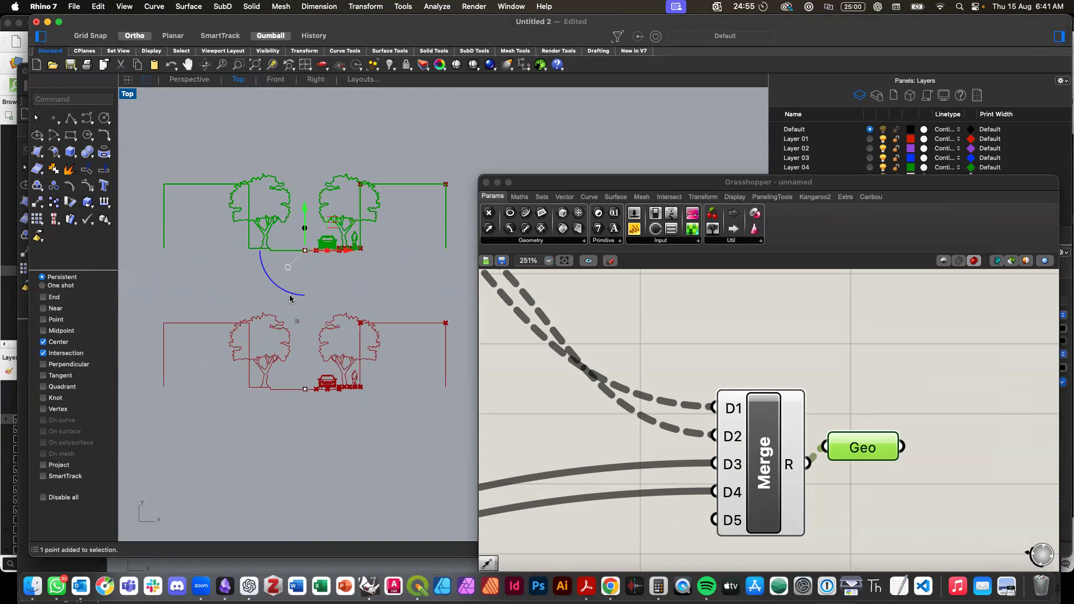
{"action": "key", "text": "Escape"}
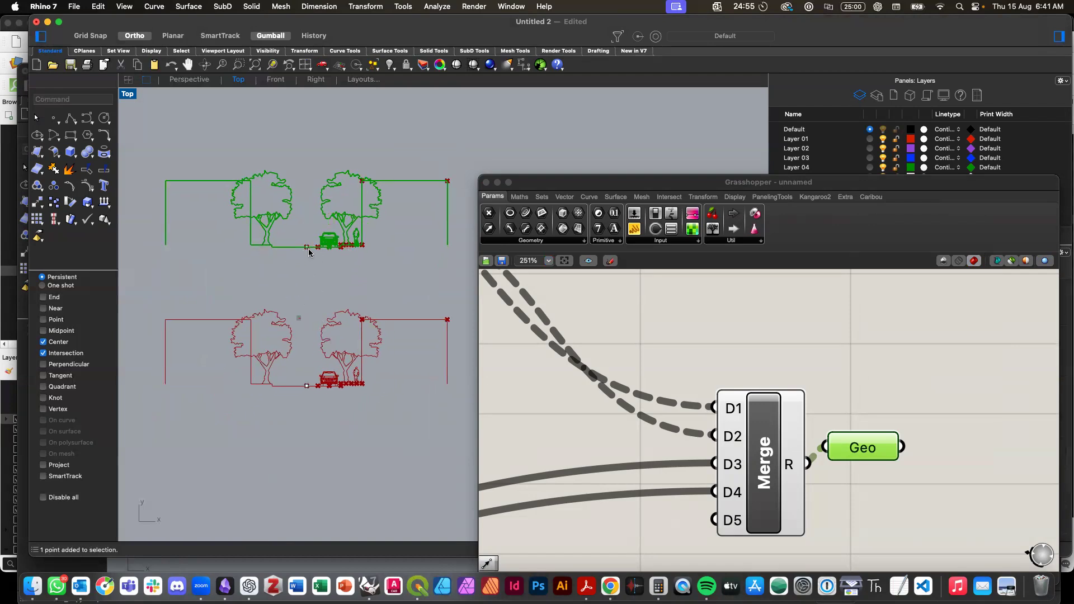
{"action": "left_click_drag", "start_coordinate": [307, 205], "coordinate": [326, 98]}
{"action": "scroll", "coordinate": [344, 274], "scroll_direction": "down", "scroll_amount": 3}
{"action": "scroll", "coordinate": [344, 275], "scroll_direction": "down", "scroll_amount": 1}
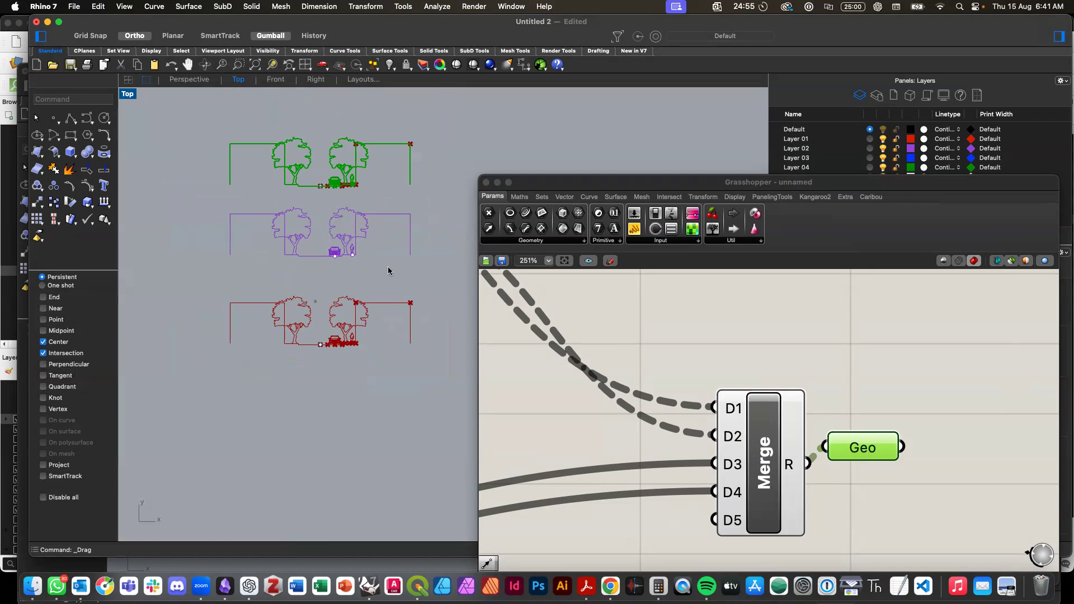
Step: Capture a screenshot of the Carriageway Width, Verge, Kerb Height and Building slider inputs in the Grasshopper definition
{"action": "left_click", "coordinate": [561, 430]}
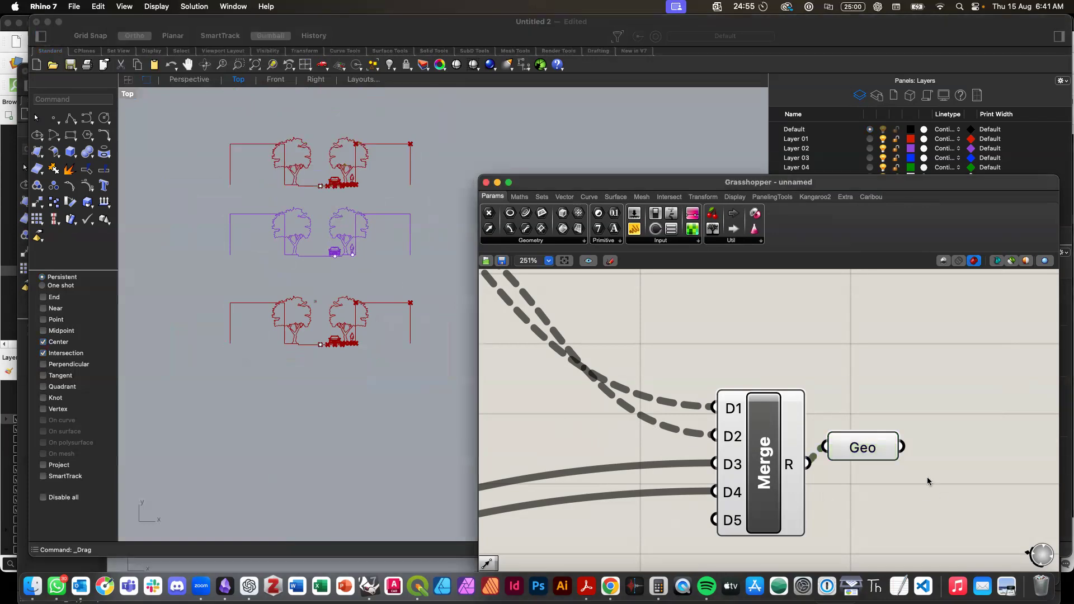
{"action": "left_click", "coordinate": [863, 451]}
{"action": "left_click", "coordinate": [561, 427]}
{"action": "scroll", "coordinate": [561, 427], "scroll_direction": "down", "scroll_amount": 5}
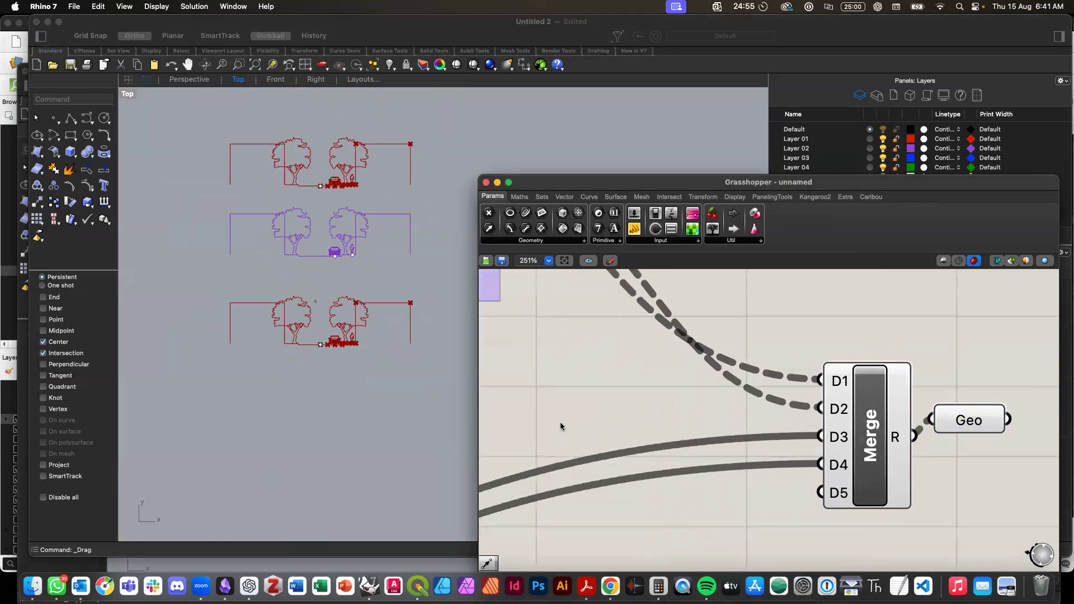
{"action": "scroll", "coordinate": [561, 427], "scroll_direction": "down", "scroll_amount": 6}
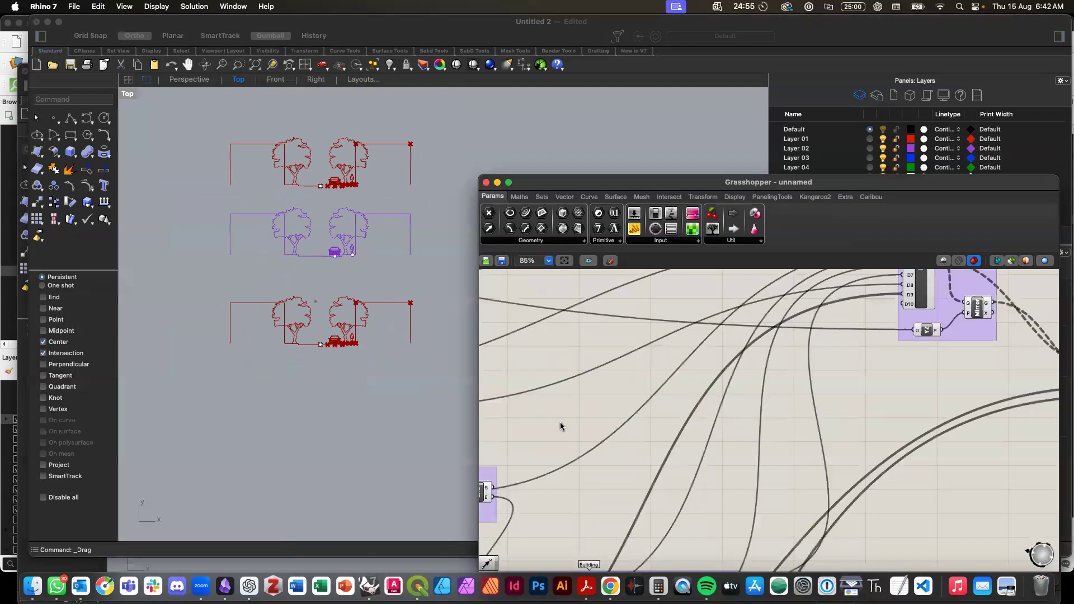
{"action": "scroll", "coordinate": [561, 427], "scroll_direction": "up", "scroll_amount": 4}
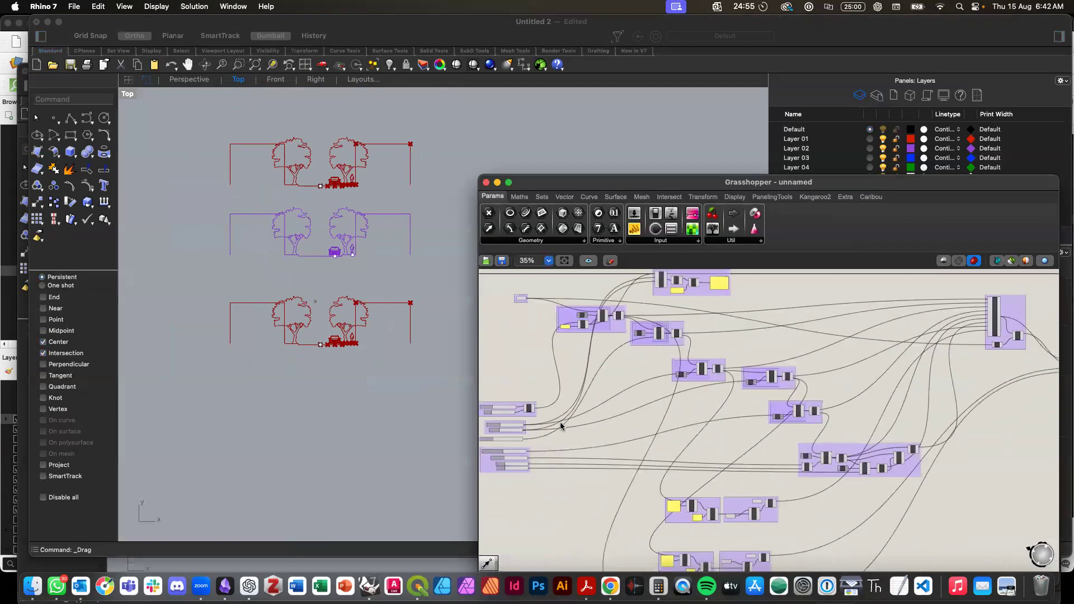
{"action": "scroll", "coordinate": [583, 432], "scroll_direction": "up", "scroll_amount": 3}
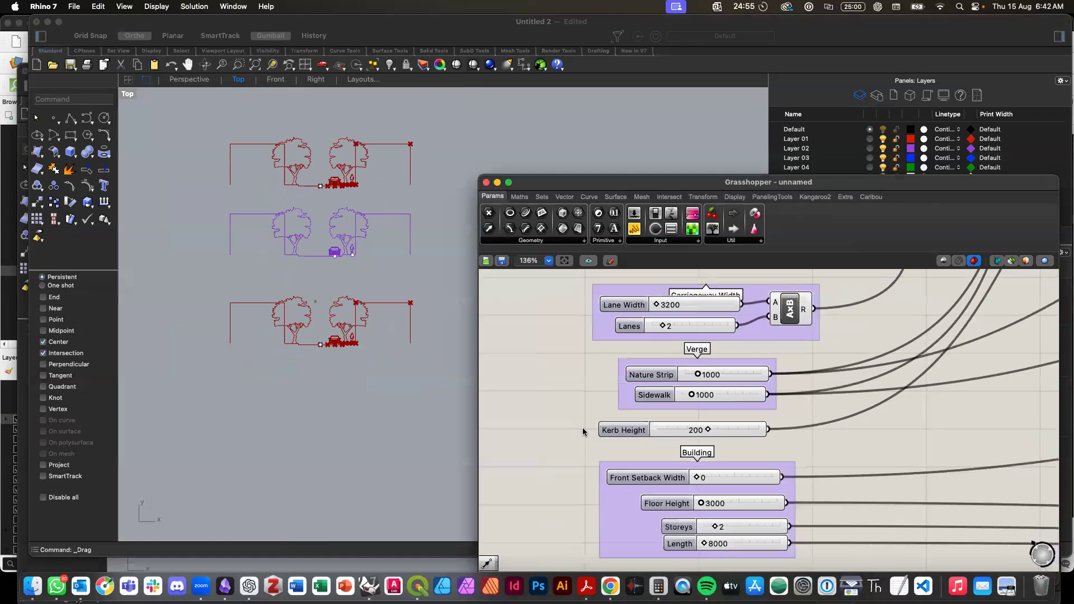
{"action": "right_click_drag", "start_coordinate": [583, 432], "coordinate": [580, 431]}
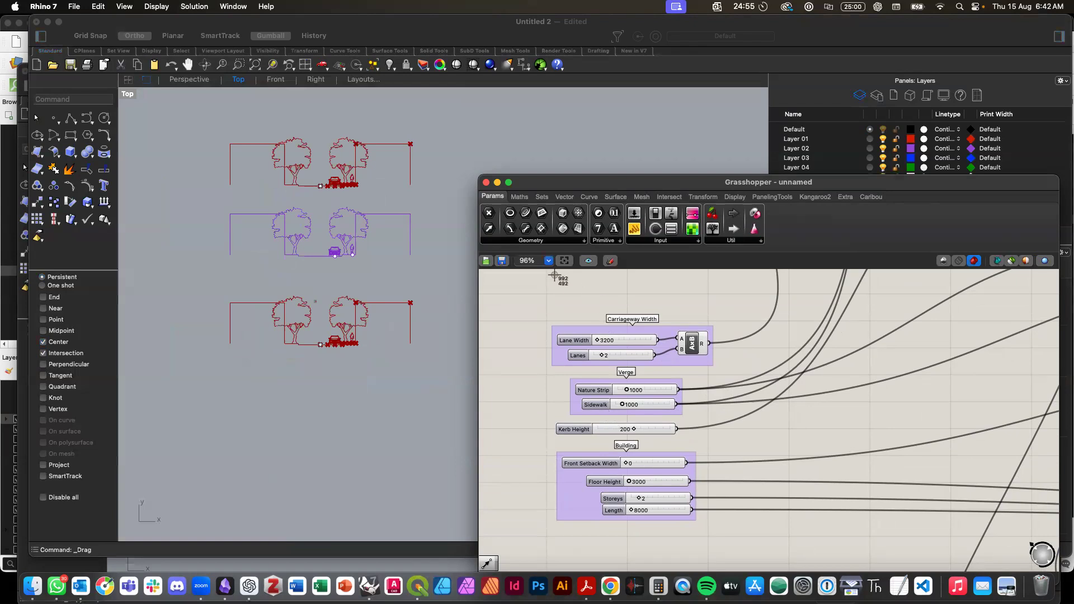
{"action": "left_click_drag", "start_coordinate": [540, 291], "coordinate": [749, 540]}
Step: Move the Grasshopper window out of the way and paste the slider screenshot as a picture beside the topmost street section
{"action": "left_click", "coordinate": [433, 169]}
{"action": "left_click_drag", "start_coordinate": [533, 185], "coordinate": [557, 339]}
{"action": "left_click", "coordinate": [531, 247]}
{"action": "key", "text": "super+v"}
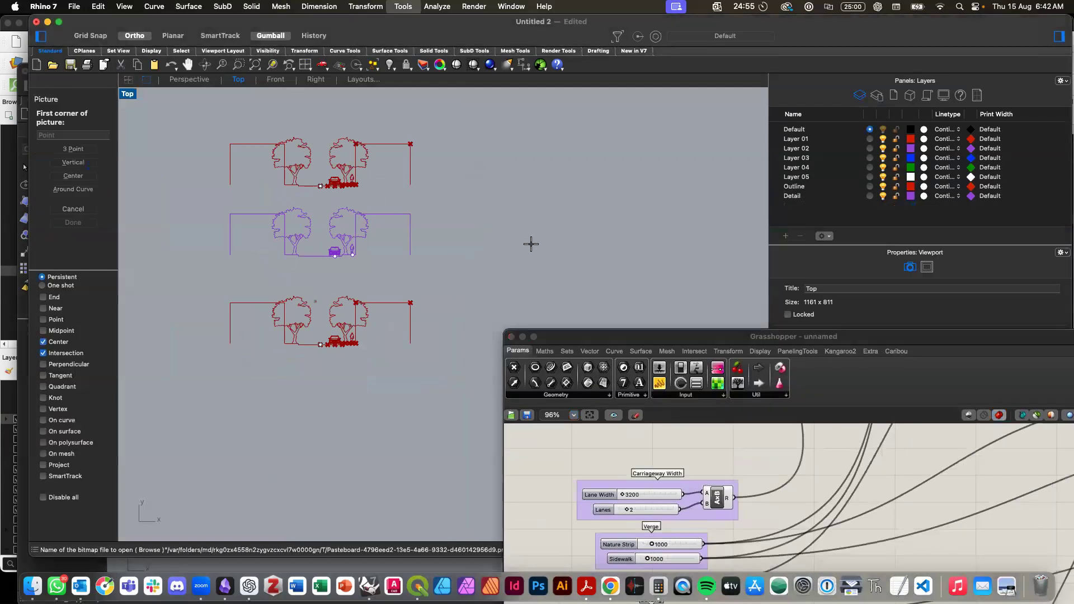
{"action": "left_click", "coordinate": [437, 189]}
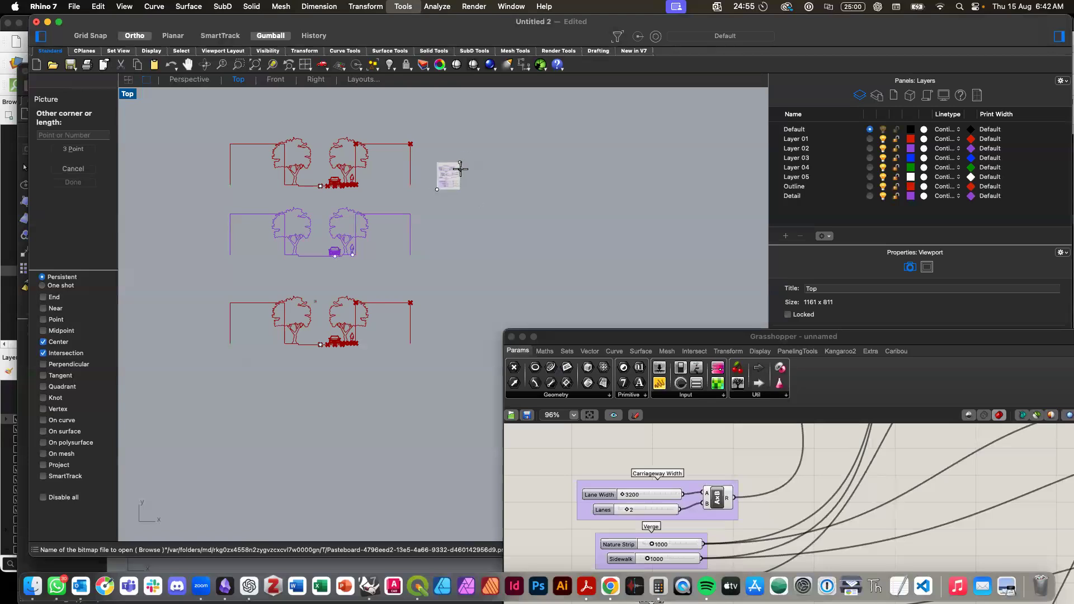
{"action": "left_click", "coordinate": [477, 143]}
{"action": "scroll", "coordinate": [449, 228], "scroll_direction": "up", "scroll_amount": 5}
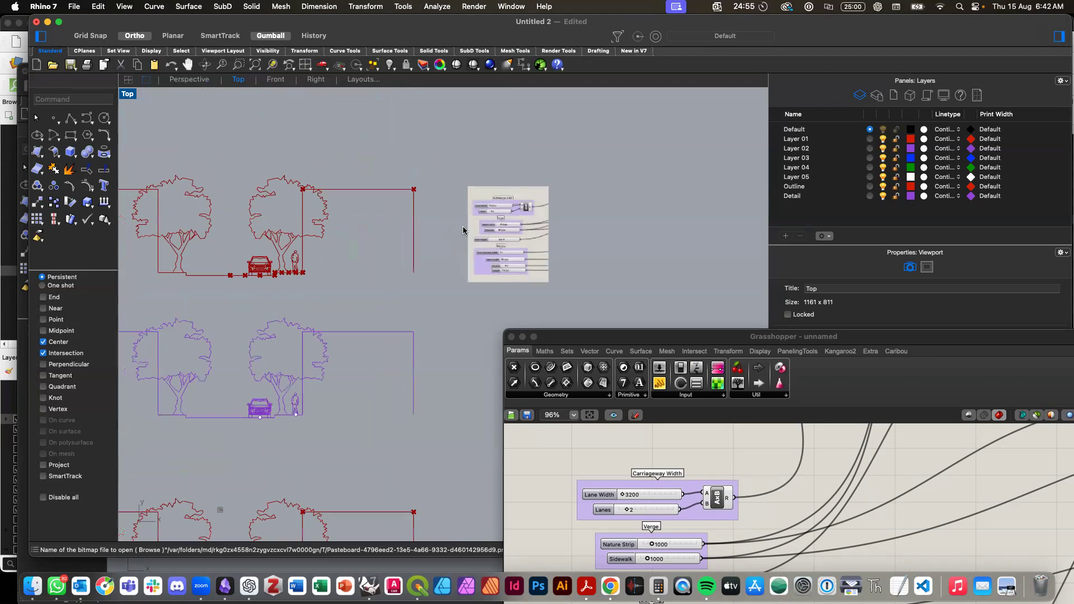
Step: Move the pasted slider picture closer to the topmost street section and deselect it
{"action": "left_click", "coordinate": [477, 234]}
{"action": "left_click_drag", "start_coordinate": [489, 248], "coordinate": [452, 250]}
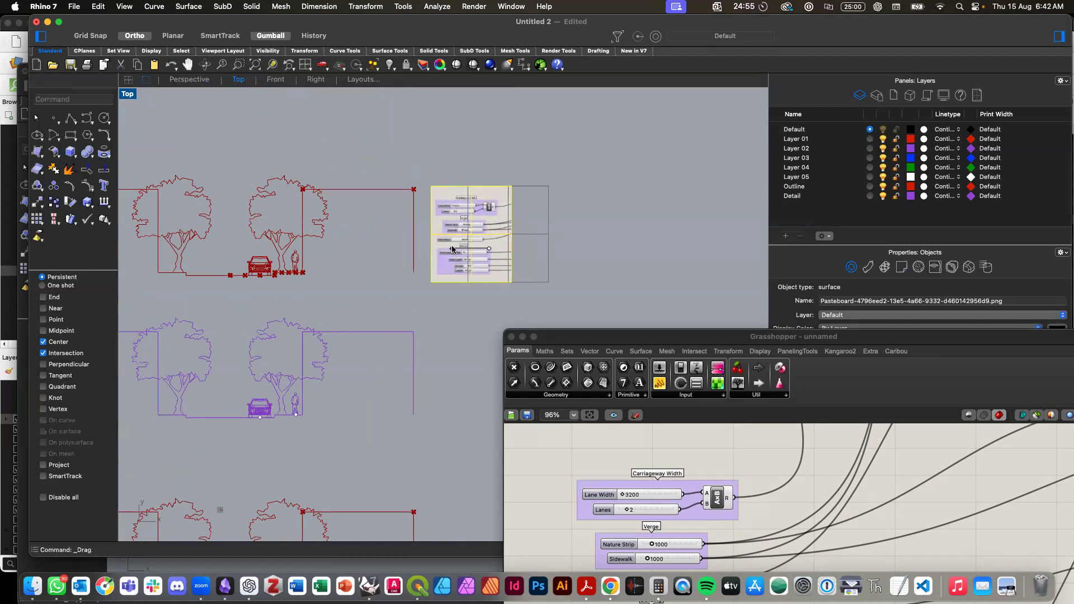
{"action": "left_click", "coordinate": [426, 232]}
{"action": "scroll", "coordinate": [425, 299], "scroll_direction": "up", "scroll_amount": 5}
{"action": "scroll", "coordinate": [425, 299], "scroll_direction": "left", "scroll_amount": 3}
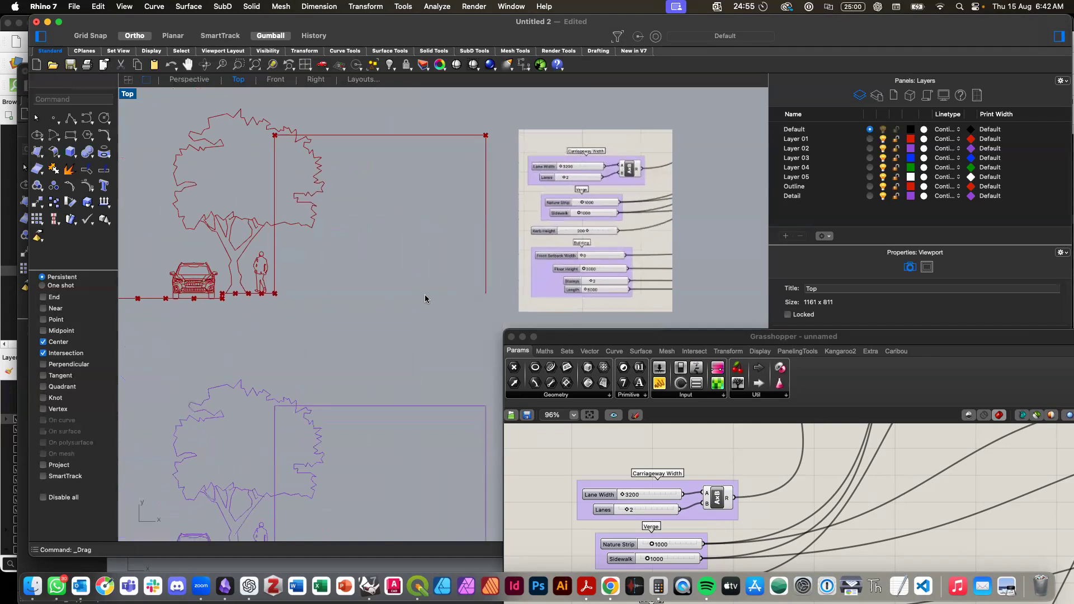
{"action": "scroll", "coordinate": [425, 298], "scroll_direction": "down", "scroll_amount": 2}
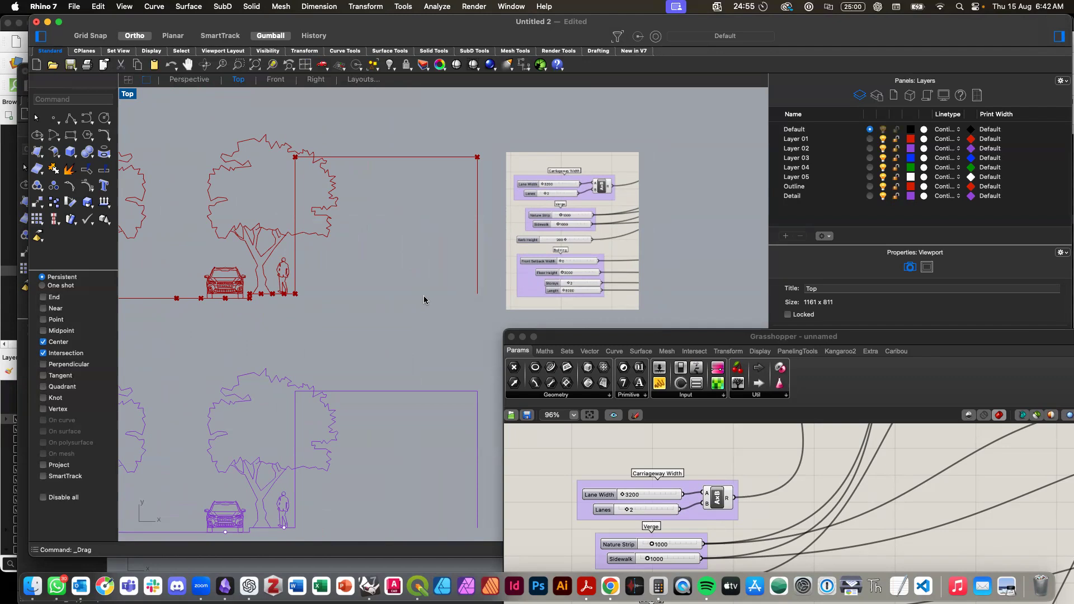
{"action": "scroll", "coordinate": [301, 297], "scroll_direction": "down", "scroll_amount": 5}
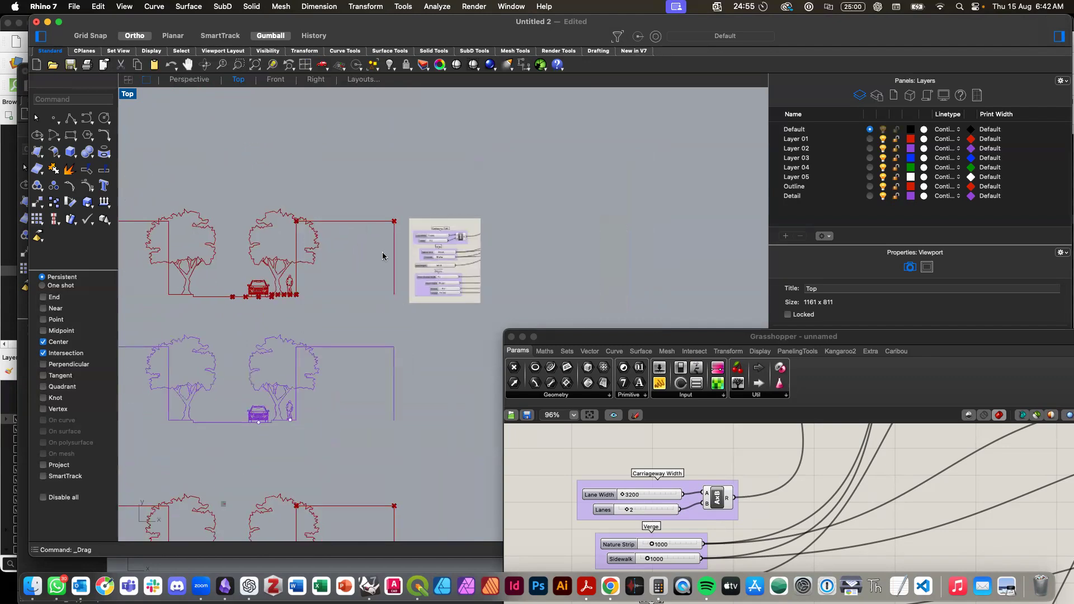
{"action": "scroll", "coordinate": [384, 255], "scroll_direction": "up", "scroll_amount": 2}
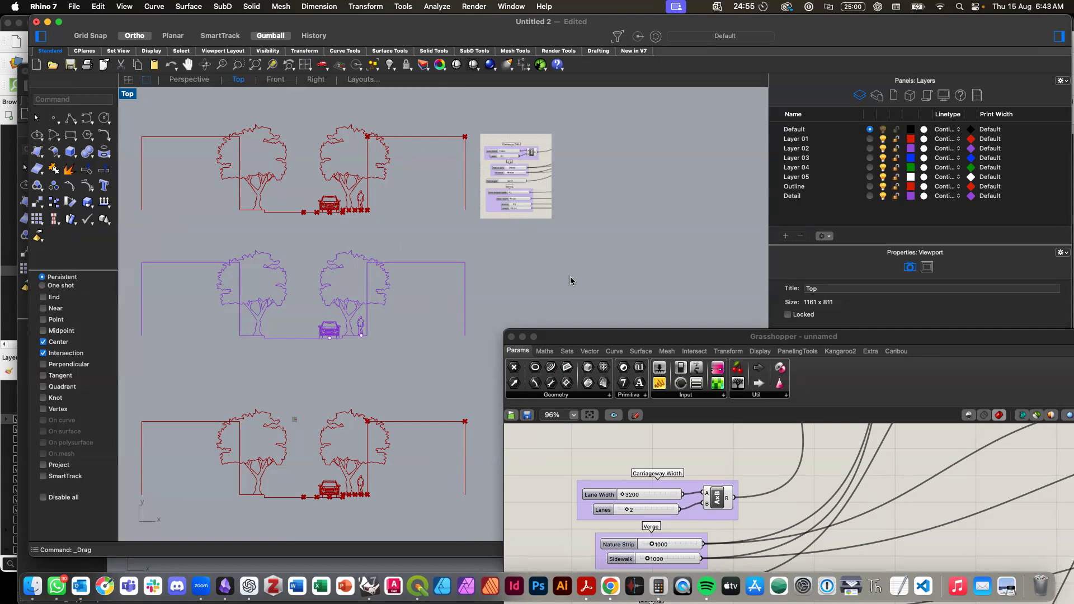
Step: Examine the slider groups and the Road Reserve Width group in the Grasshopper definition alongside the street sections in the Top view
{"action": "scroll", "coordinate": [672, 447], "scroll_direction": "down", "scroll_amount": 10}
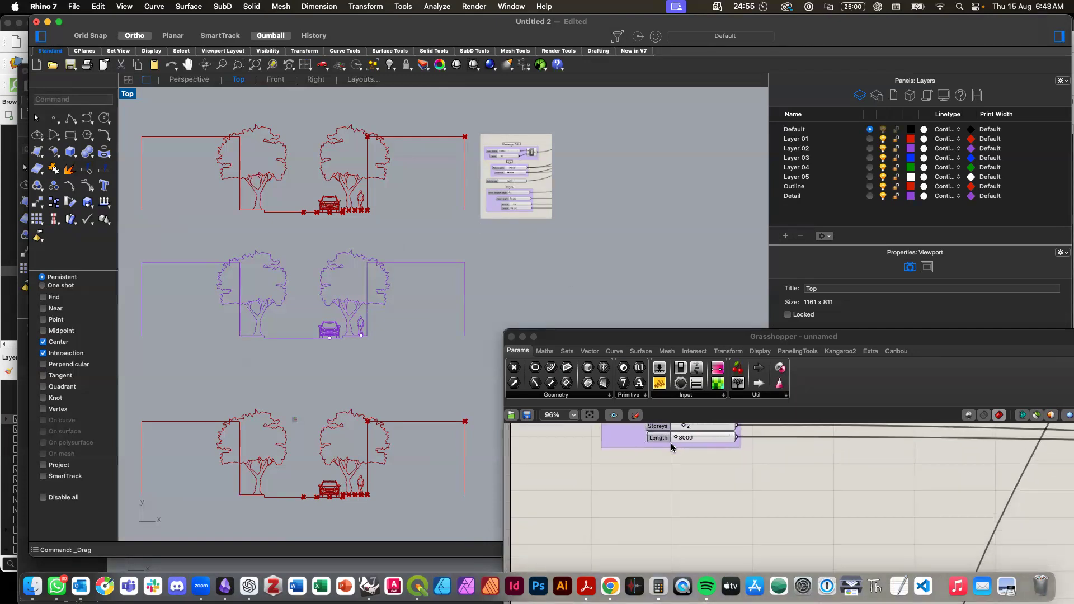
{"action": "left_click", "coordinate": [666, 525]}
{"action": "scroll", "coordinate": [666, 523], "scroll_direction": "down", "scroll_amount": 10}
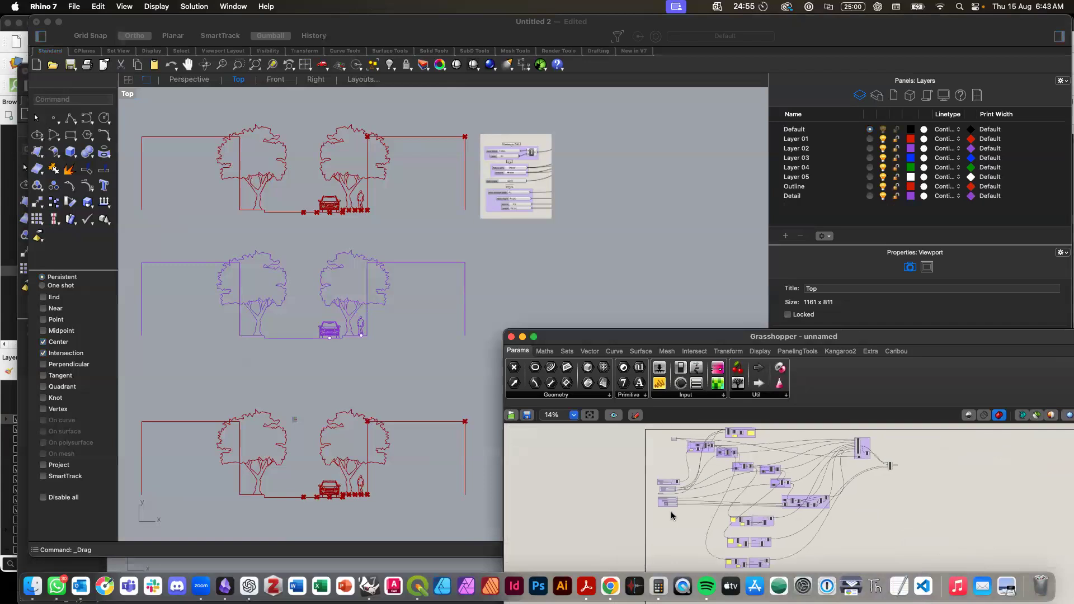
{"action": "scroll", "coordinate": [696, 448], "scroll_direction": "up", "scroll_amount": 2}
{"action": "scroll", "coordinate": [695, 447], "scroll_direction": "down", "scroll_amount": 3}
{"action": "left_click_drag", "start_coordinate": [720, 453], "coordinate": [634, 555]}
{"action": "scroll", "coordinate": [640, 553], "scroll_direction": "up", "scroll_amount": 3}
{"action": "scroll", "coordinate": [649, 552], "scroll_direction": "up", "scroll_amount": 5}
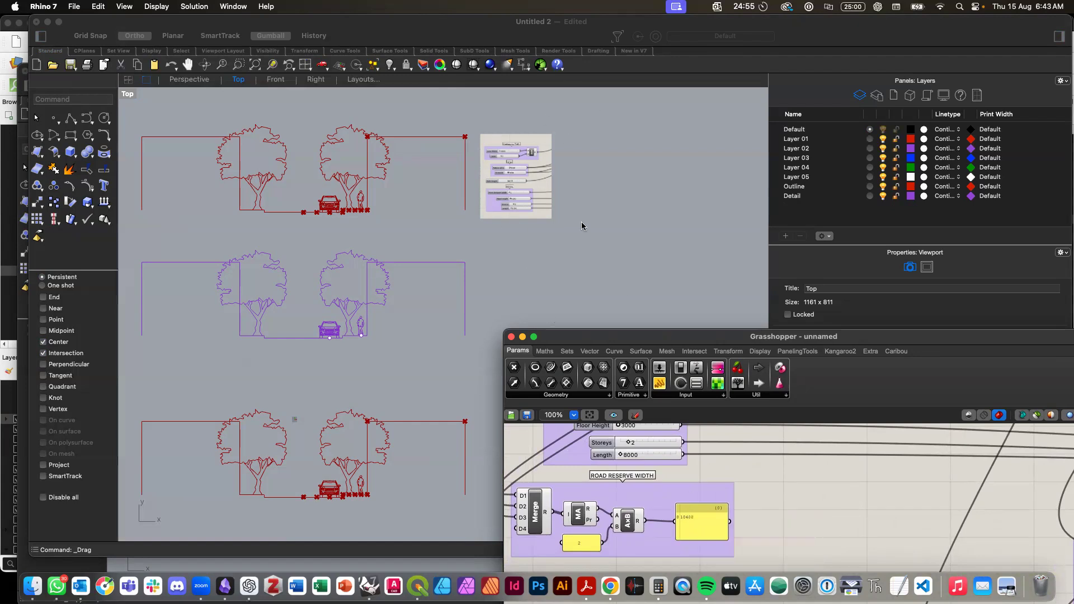
{"action": "left_click", "coordinate": [537, 244]}
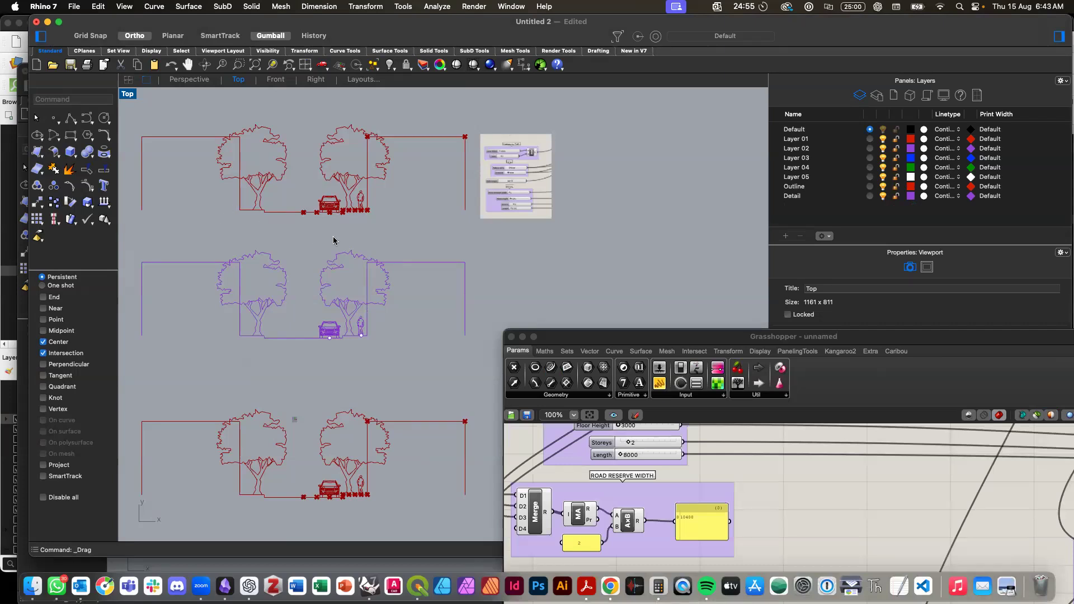
{"action": "left_click", "coordinate": [770, 488]}
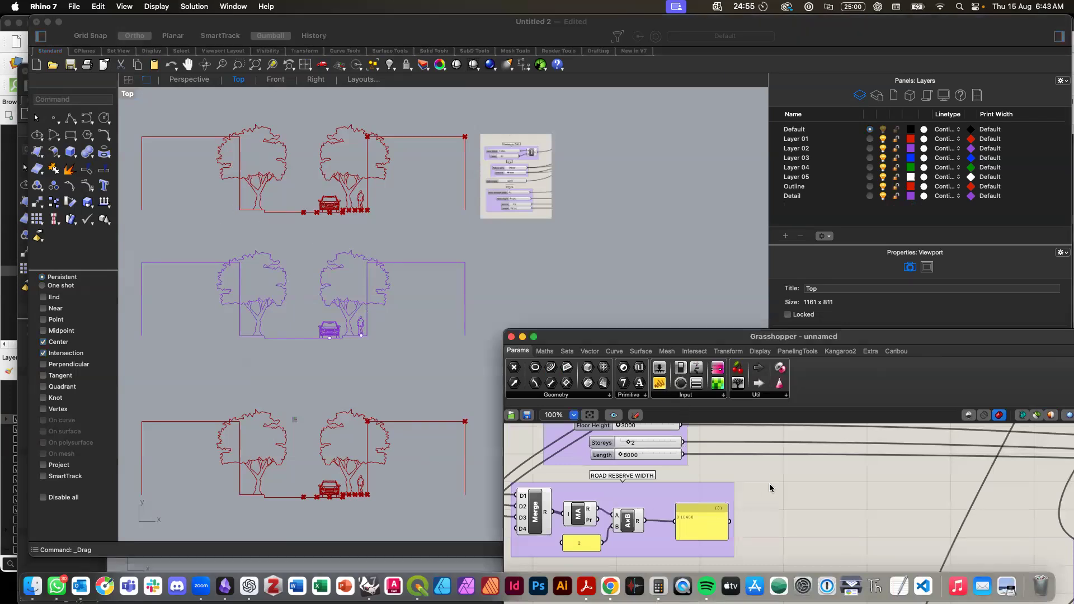
{"action": "left_click_drag", "start_coordinate": [722, 336], "coordinate": [650, 225]}
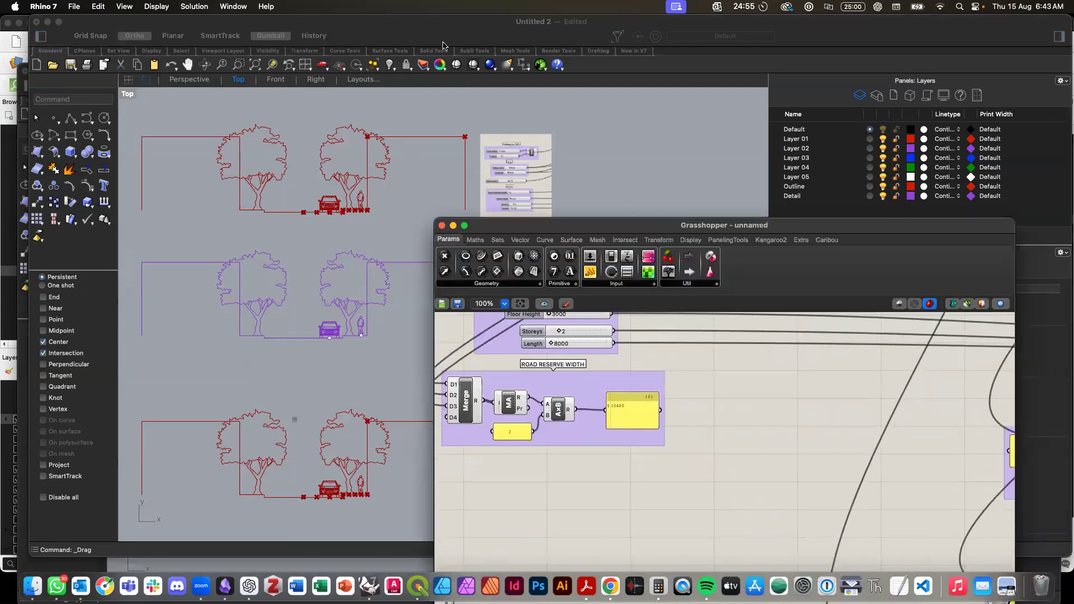
{"action": "left_click", "coordinate": [183, 8]}
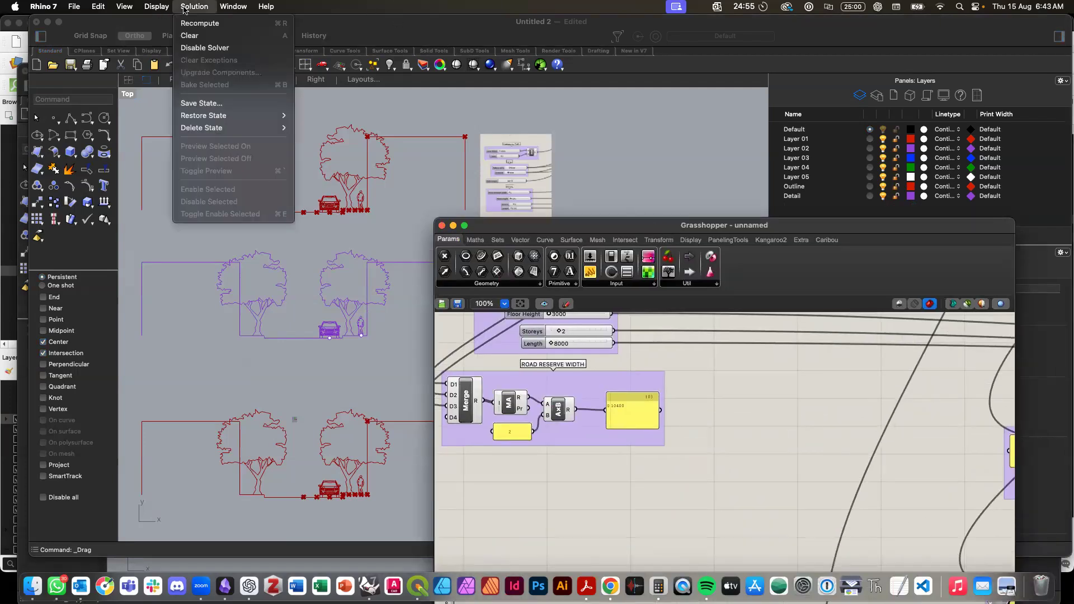
{"action": "left_click", "coordinate": [203, 107]}
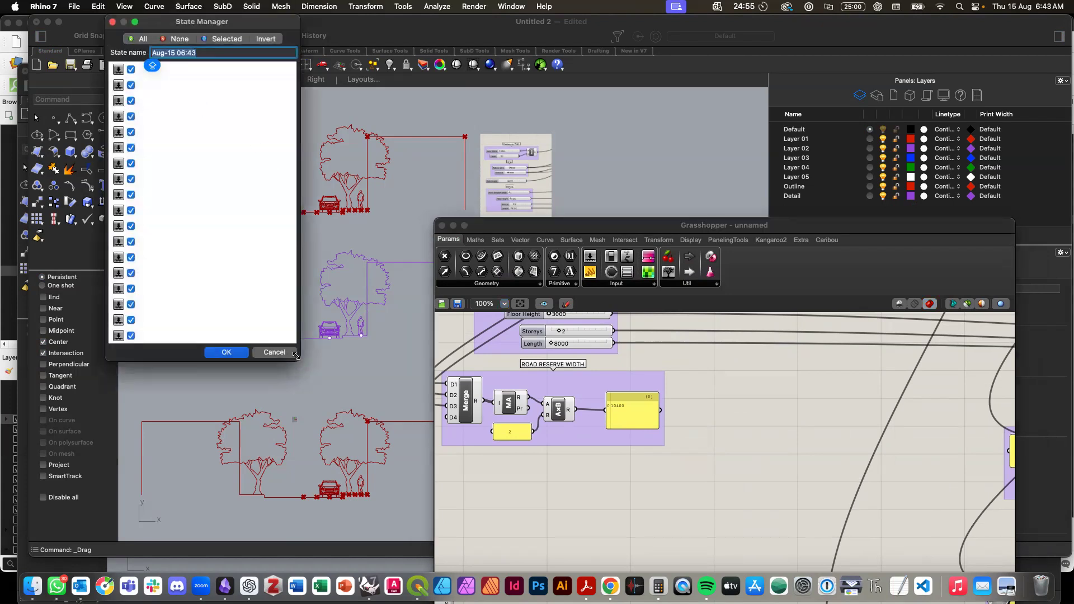
{"action": "left_click_drag", "start_coordinate": [299, 358], "coordinate": [582, 568]}
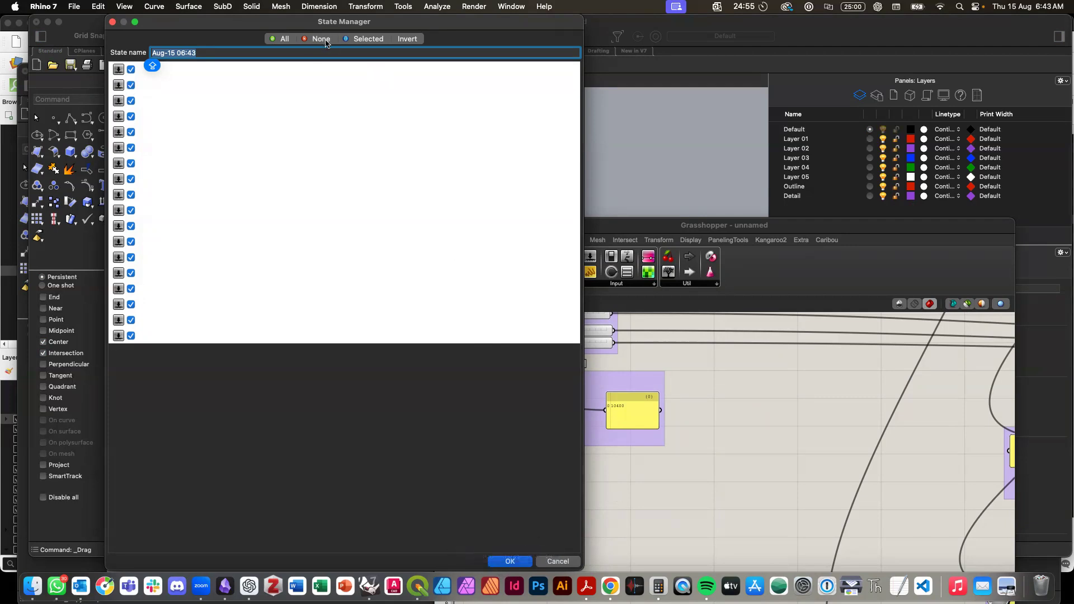
{"action": "left_click", "coordinate": [557, 561]}
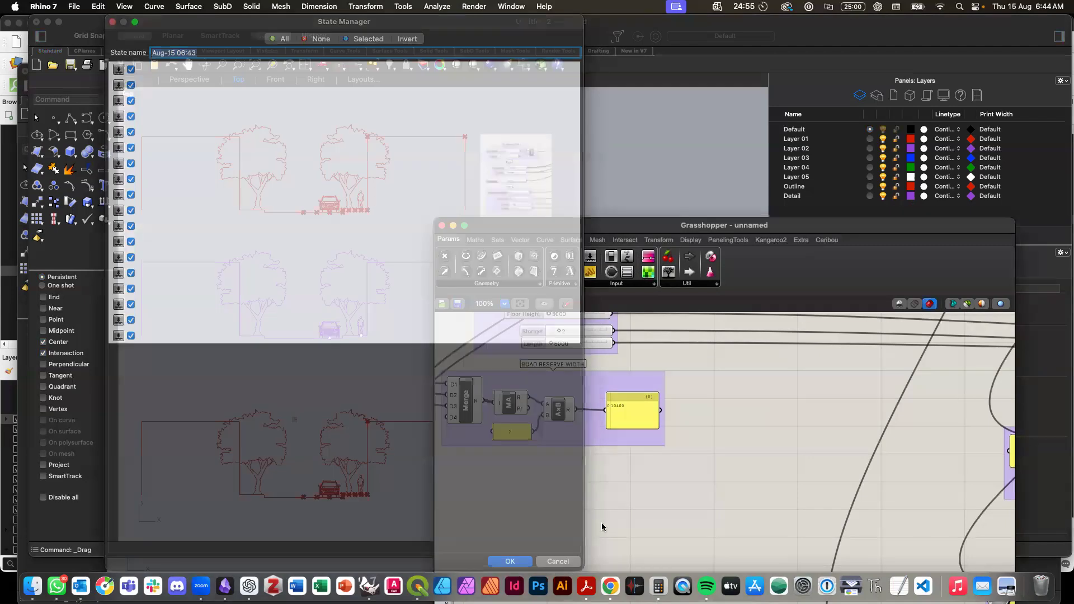
Step: Select the Carriageway Width, Verge, Kerb Height, Building and Road Reserve Width inputs and start saving their solution state
{"action": "scroll", "coordinate": [668, 487], "scroll_direction": "down", "scroll_amount": 10}
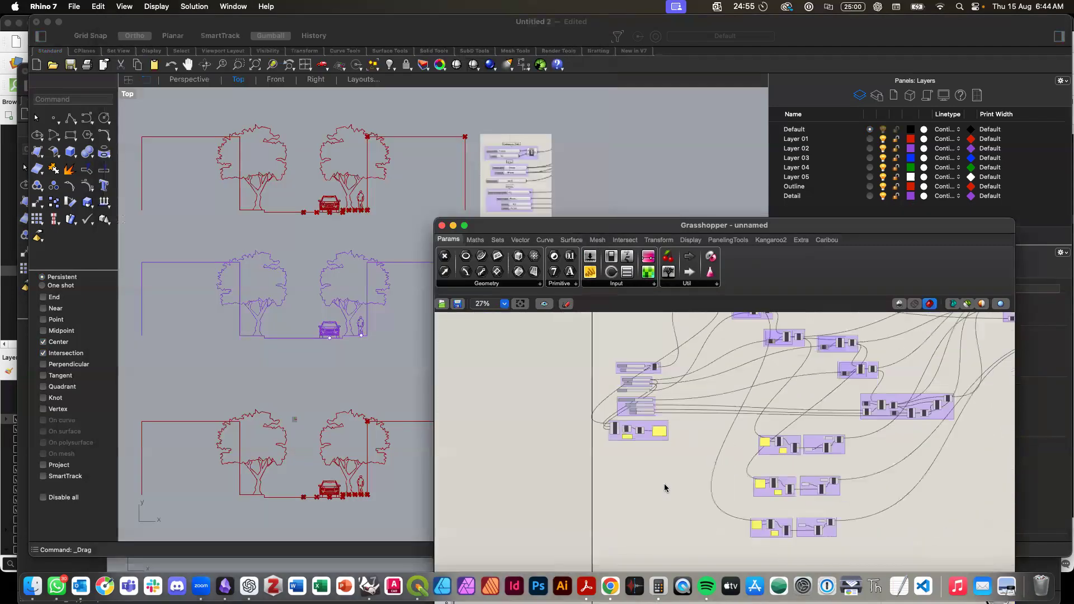
{"action": "scroll", "coordinate": [664, 483], "scroll_direction": "up", "scroll_amount": 3}
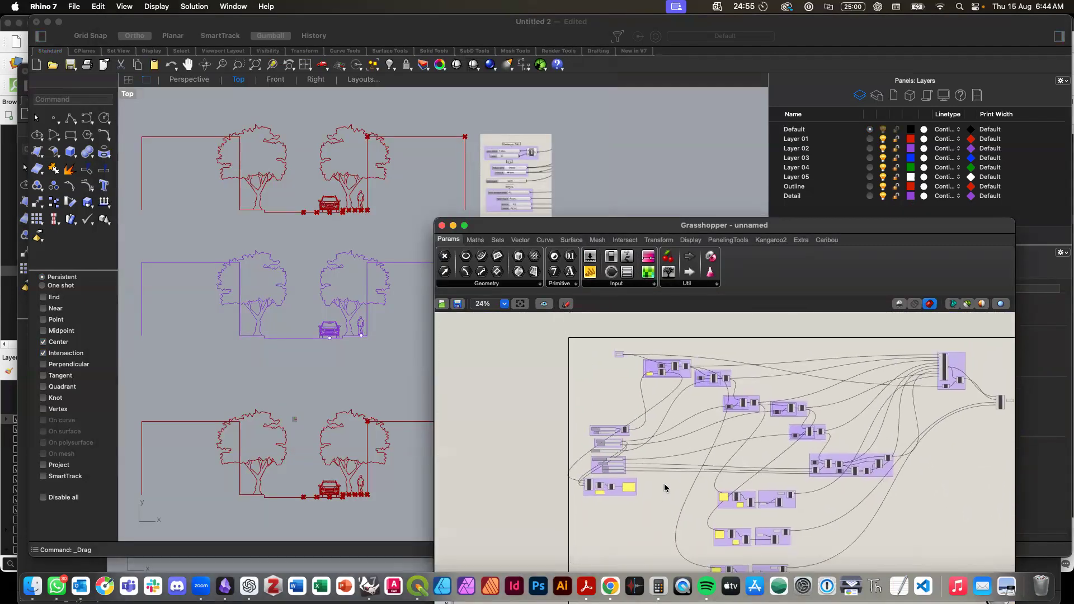
{"action": "scroll", "coordinate": [657, 486], "scroll_direction": "up", "scroll_amount": 3}
{"action": "left_click_drag", "start_coordinate": [488, 353], "coordinate": [648, 543]}
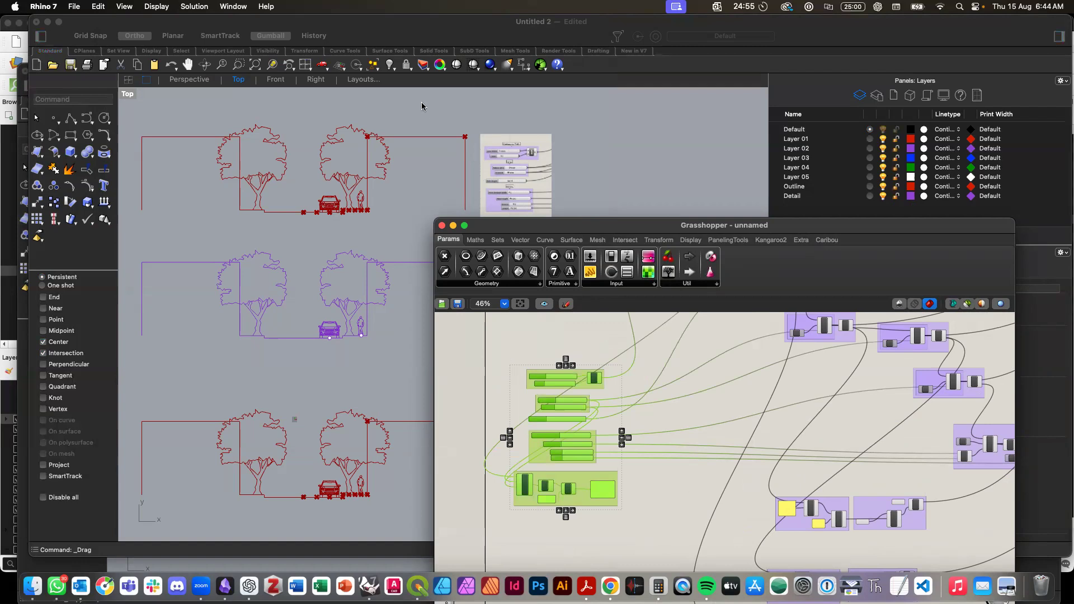
{"action": "left_click", "coordinate": [196, 7]}
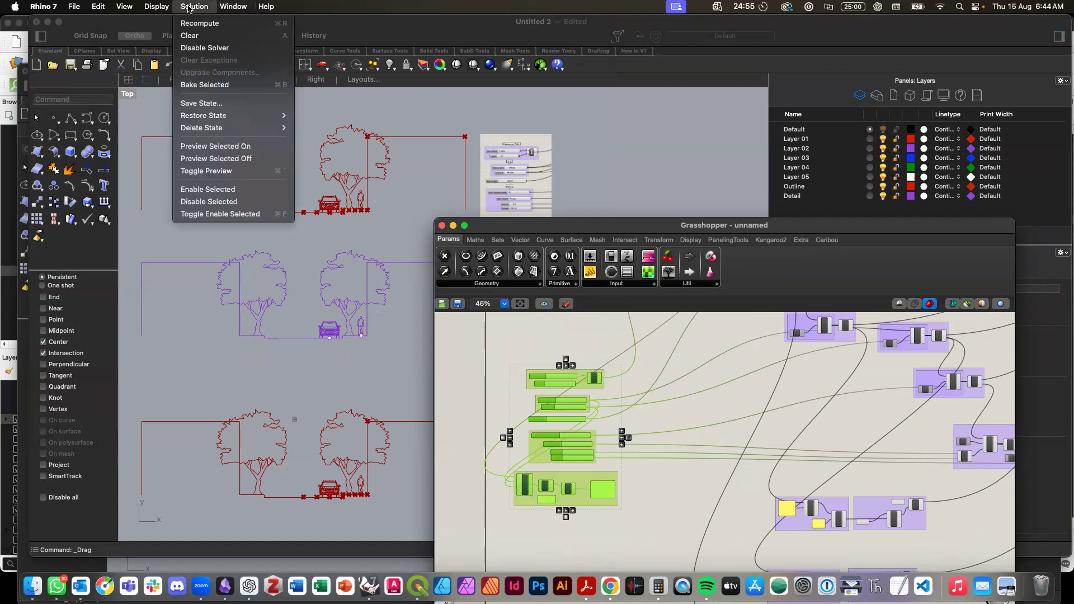
{"action": "left_click", "coordinate": [215, 106]}
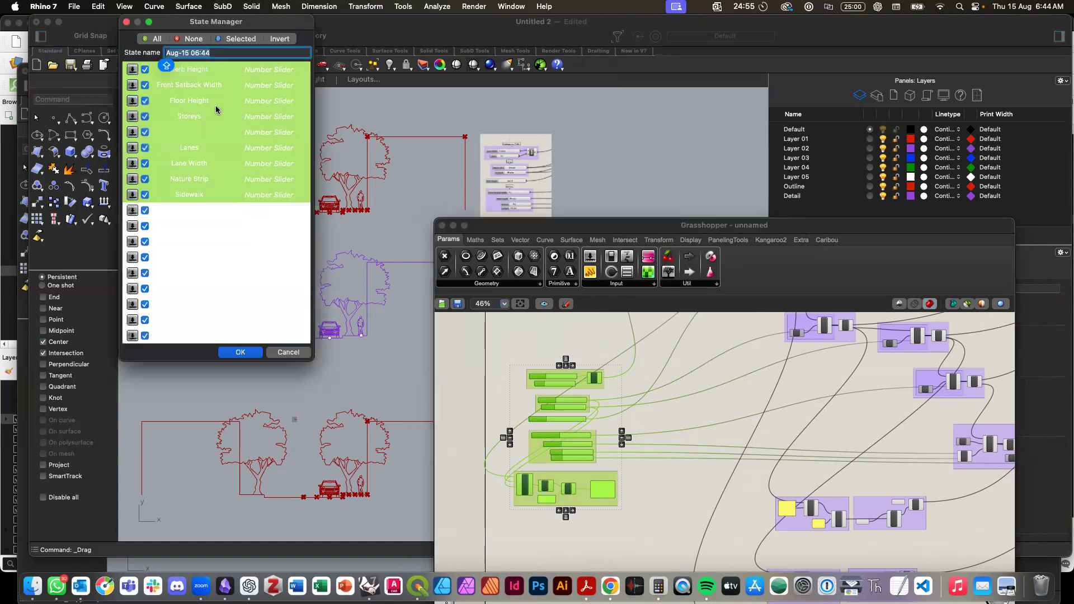
Step: Exclude the unnamed, unselected entries from the state, keeping only the highlighted named sliders included
{"action": "left_click", "coordinate": [145, 210]}
{"action": "left_click", "coordinate": [145, 226]}
{"action": "left_click", "coordinate": [147, 243]}
{"action": "left_click", "coordinate": [147, 258]}
{"action": "left_click", "coordinate": [145, 289]}
{"action": "left_click", "coordinate": [145, 304]}
{"action": "left_click", "coordinate": [145, 320]}
{"action": "left_click", "coordinate": [145, 336]}
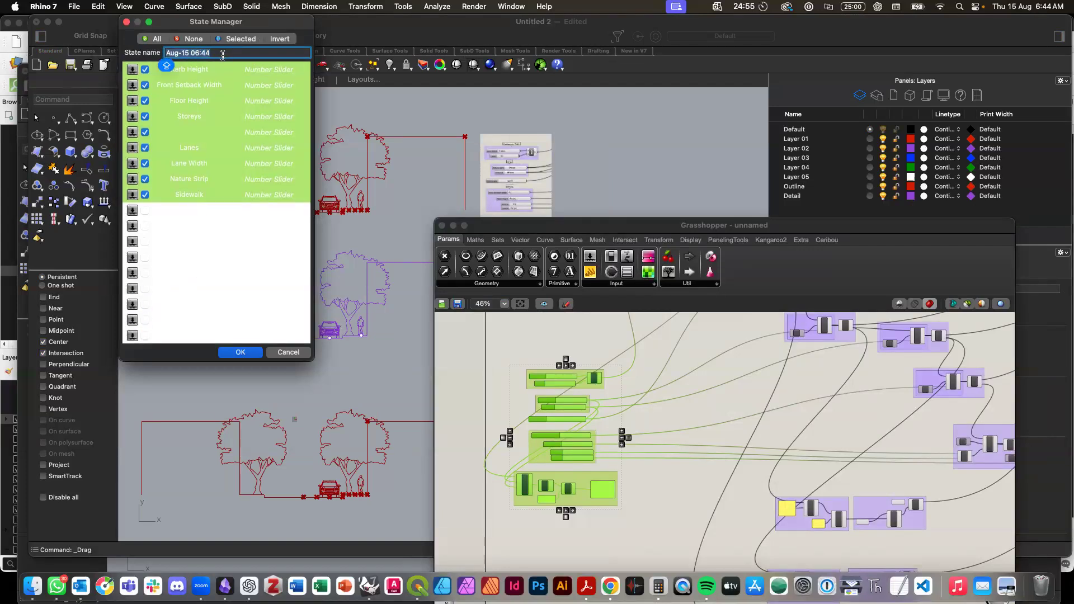
Step: Name the solution state "Urban Residential 1A" and save it
{"action": "type", "text": "Urban Residential 1"}
{"action": "type", "text": "A"}
{"action": "left_click", "coordinate": [241, 352]}
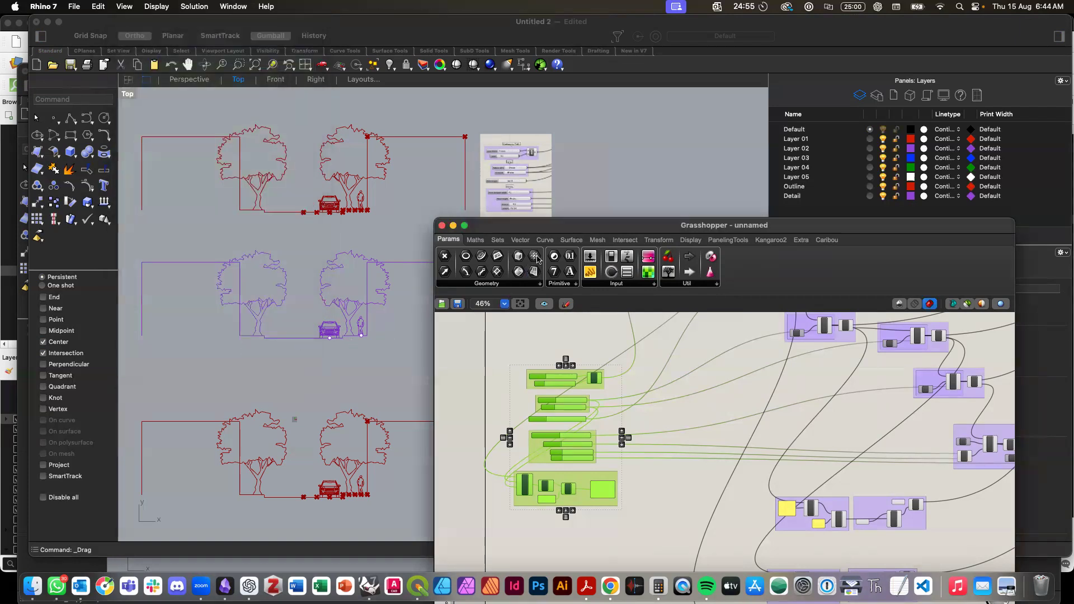
Step: Select the lowest street section in the Top view and delete it
{"action": "scroll", "coordinate": [356, 349], "scroll_direction": "down", "scroll_amount": 5}
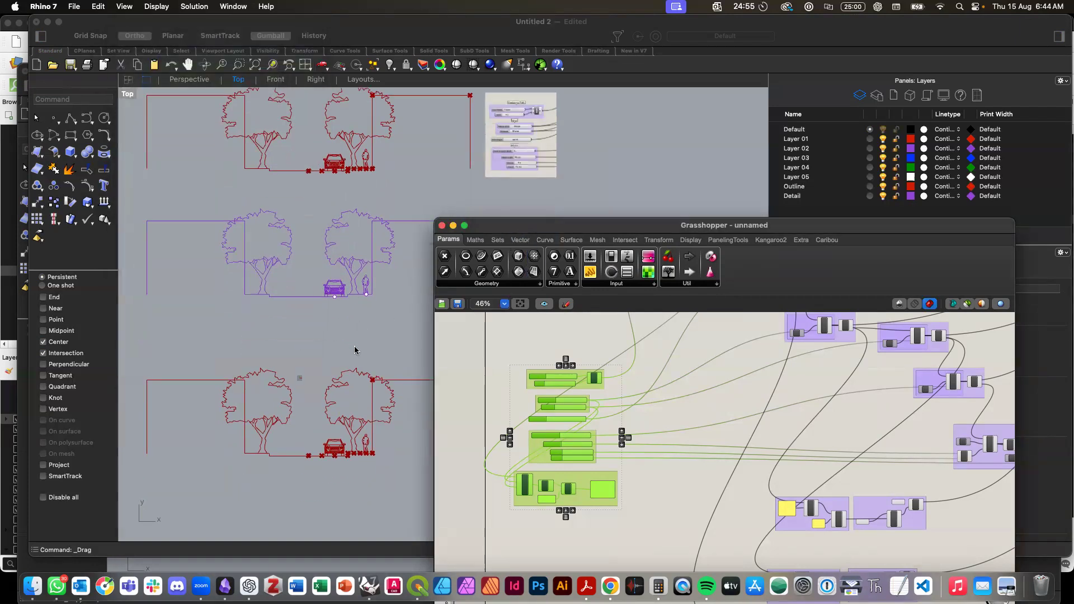
{"action": "left_click", "coordinate": [336, 290]}
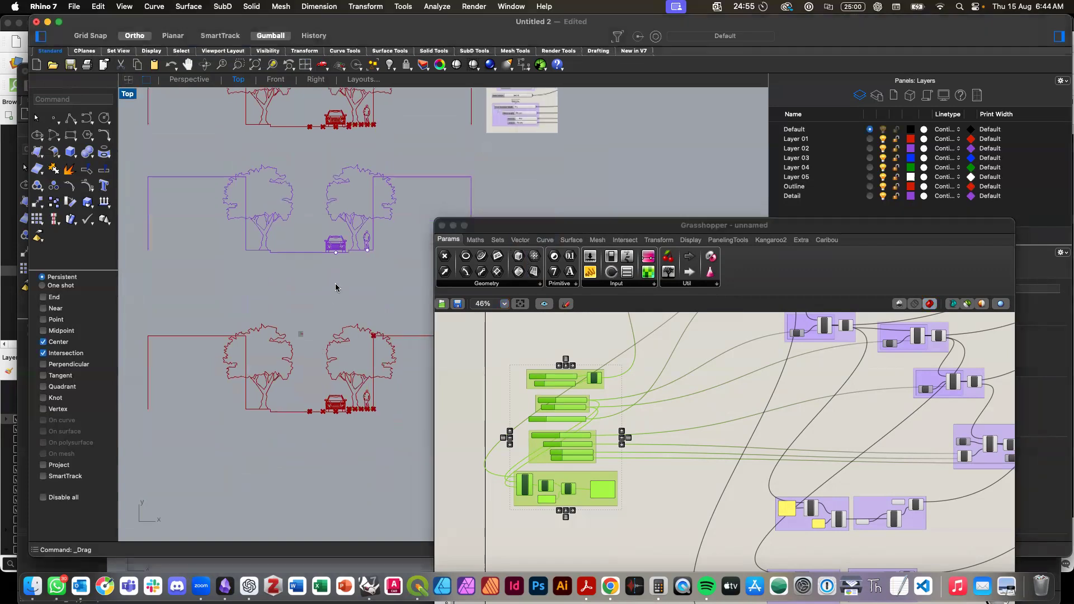
{"action": "left_click", "coordinate": [336, 253]}
{"action": "left_click", "coordinate": [287, 305]}
{"action": "scroll", "coordinate": [285, 306], "scroll_direction": "down", "scroll_amount": 2}
{"action": "scroll", "coordinate": [286, 307], "scroll_direction": "down", "scroll_amount": 2}
{"action": "mouse_move", "coordinate": [214, 306]}
{"action": "left_mouse_down"}
{"action": "mouse_move", "coordinate": [347, 389]}
{"action": "mouse_move", "coordinate": [370, 390]}
{"action": "left_mouse_up"}
{"action": "key", "text": "Delete"}
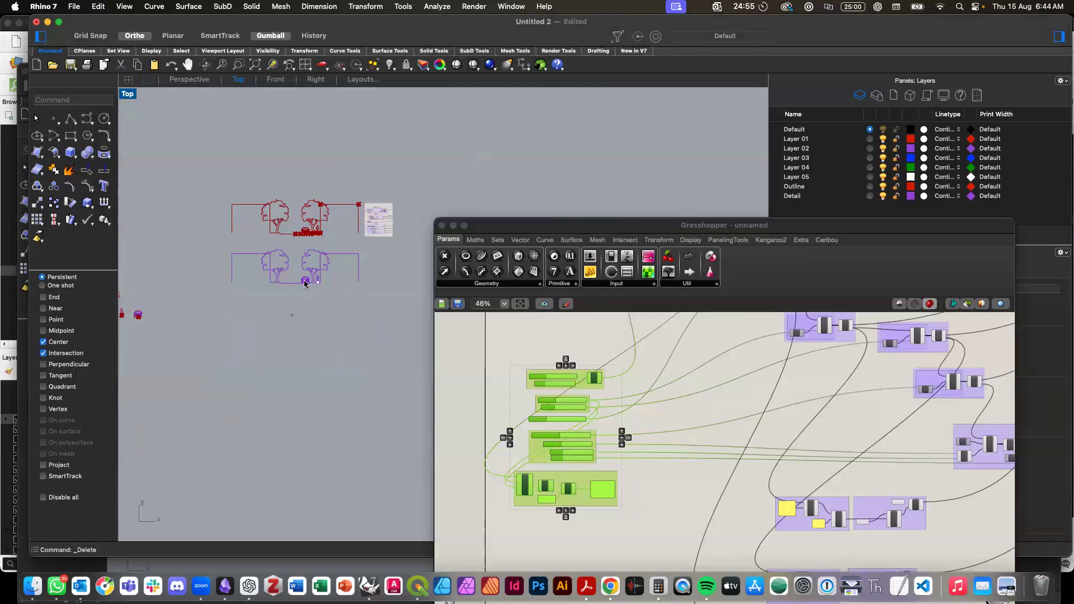
Step: Try to move the point beneath the middle section's car downward, and undo back to before the lowest section's deletion
{"action": "left_click", "coordinate": [306, 283]}
{"action": "left_click_drag", "start_coordinate": [309, 242], "coordinate": [304, 338]}
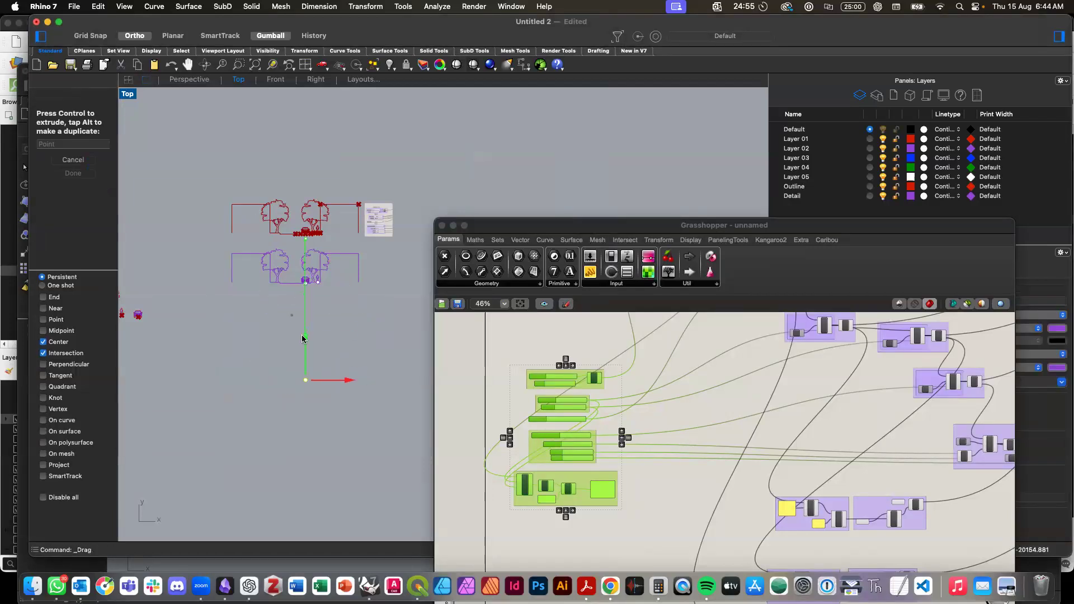
{"action": "left_click", "coordinate": [317, 305]}
{"action": "scroll", "coordinate": [309, 292], "scroll_direction": "up", "scroll_amount": 5}
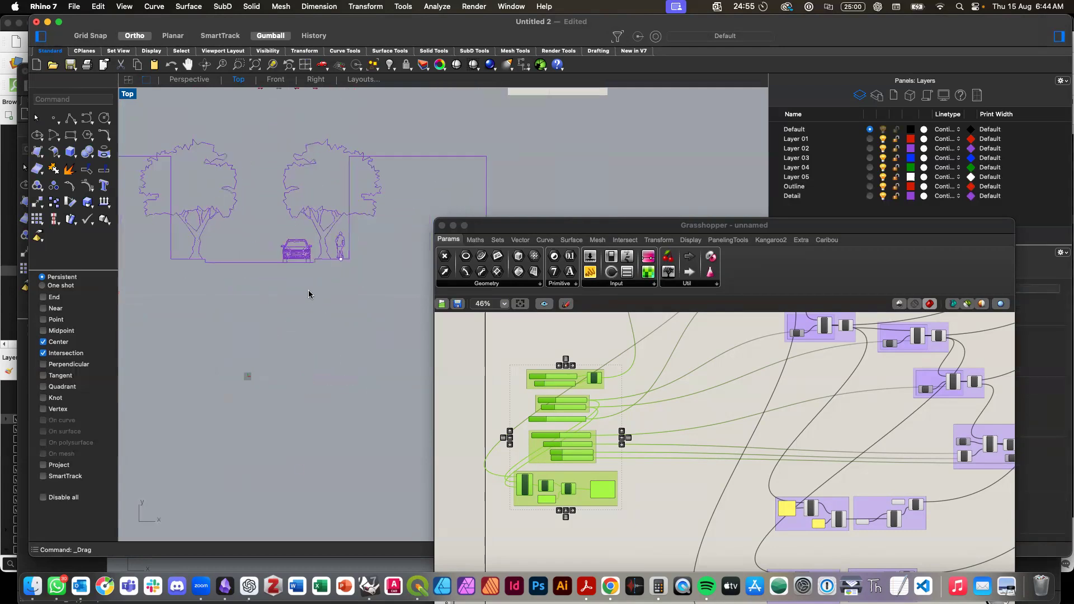
{"action": "left_click", "coordinate": [293, 260]}
{"action": "left_click", "coordinate": [320, 324]}
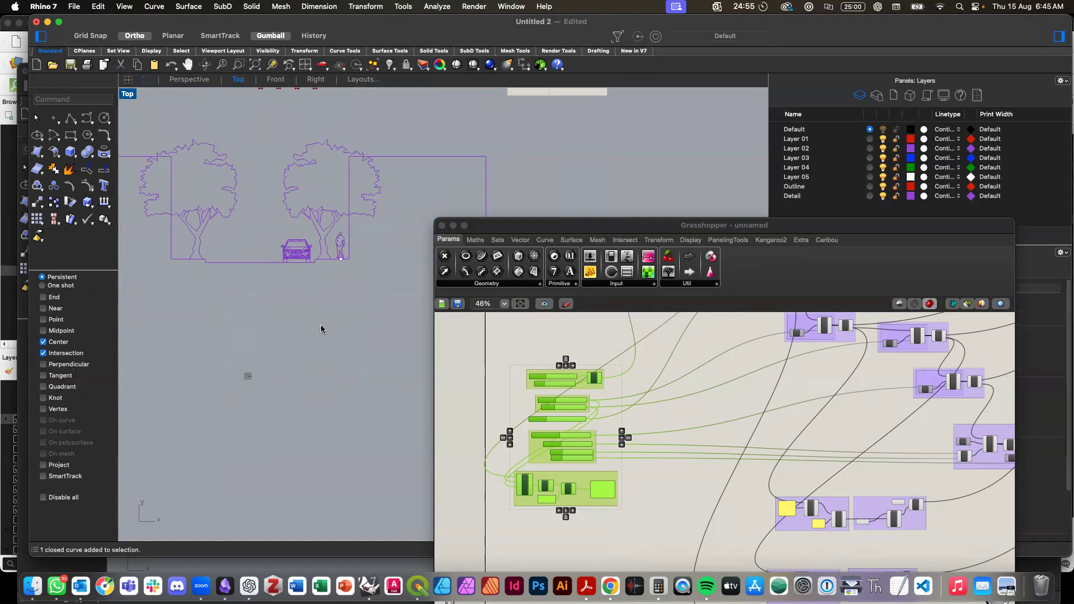
{"action": "key", "text": "super+z"}
{"action": "scroll", "coordinate": [320, 324], "scroll_direction": "down", "scroll_amount": 2}
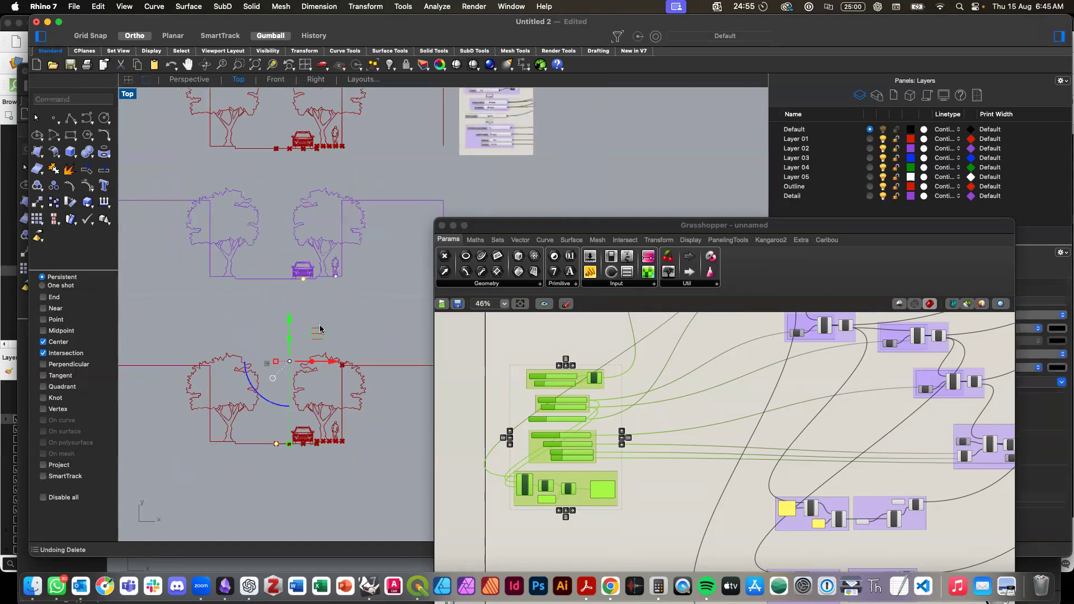
Step: Move only the lowest section's base point on the road farther down, away from the section above, and clear the selections
{"action": "left_click", "coordinate": [276, 444]}
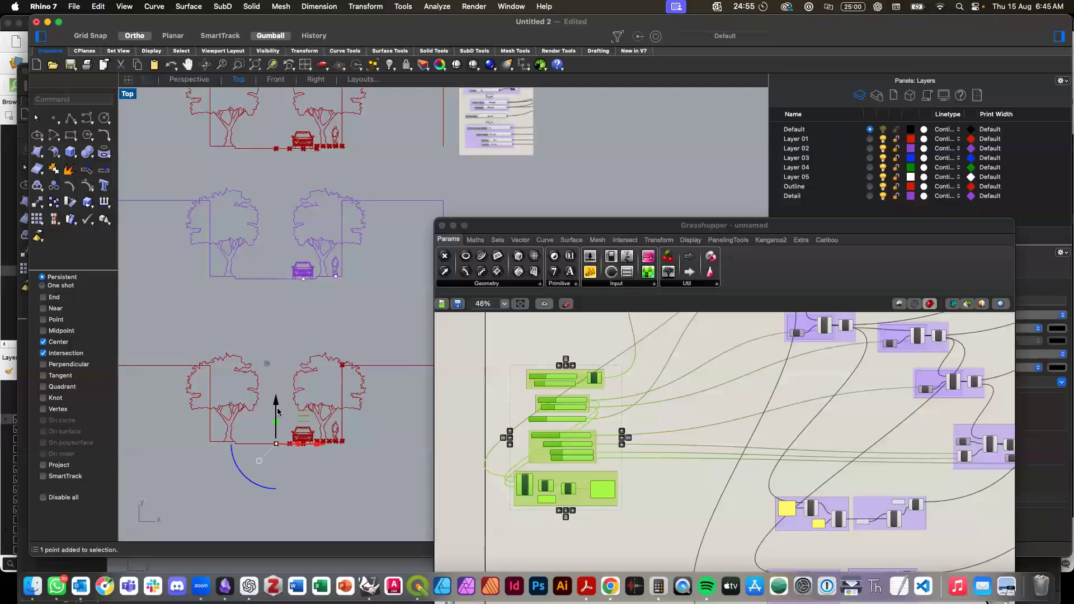
{"action": "left_click_drag", "start_coordinate": [276, 404], "coordinate": [274, 507]}
{"action": "scroll", "coordinate": [275, 507], "scroll_direction": "down", "scroll_amount": 3}
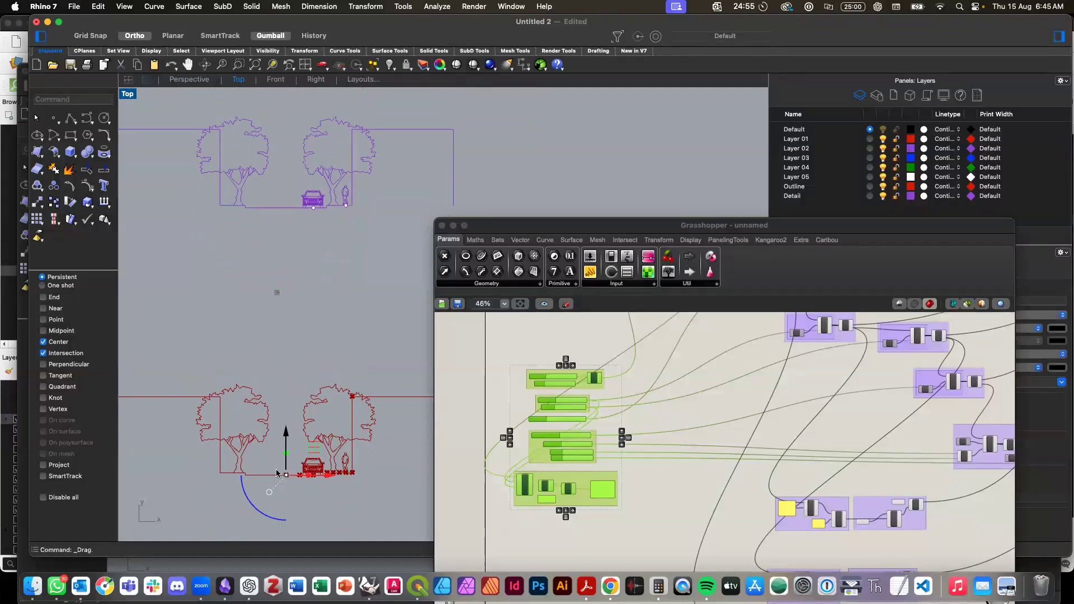
{"action": "scroll", "coordinate": [278, 470], "scroll_direction": "down", "scroll_amount": 2}
{"action": "left_click", "coordinate": [318, 475]}
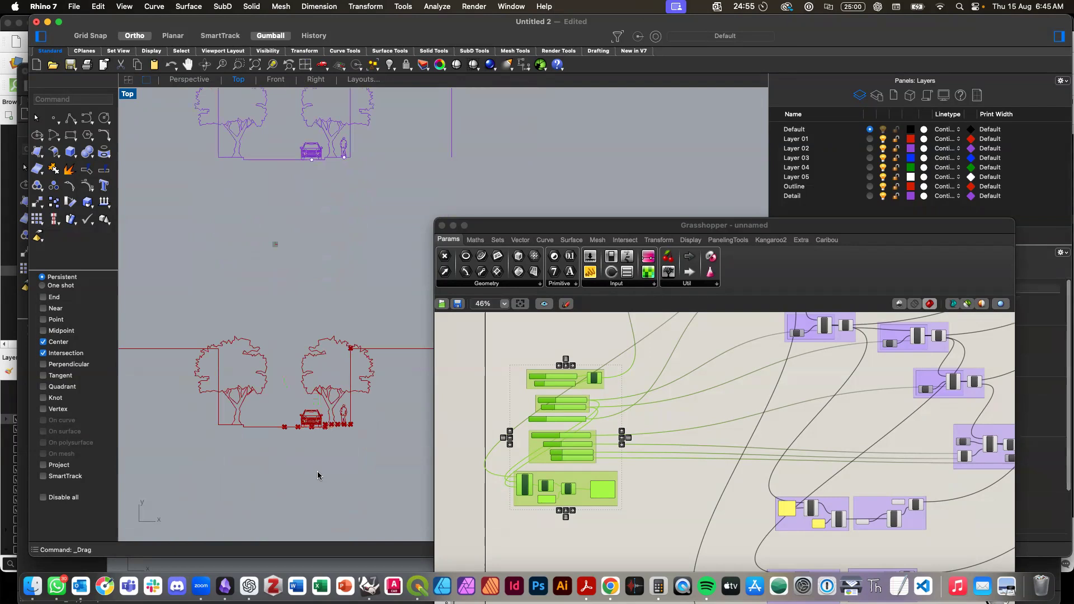
{"action": "left_click", "coordinate": [653, 499]}
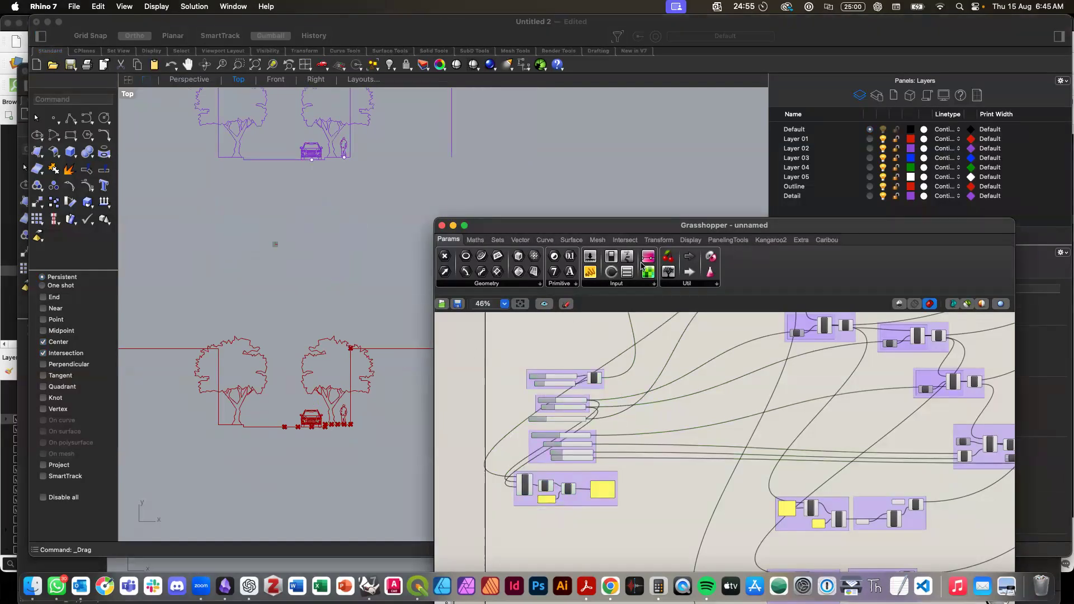
{"action": "left_click", "coordinate": [365, 295]}
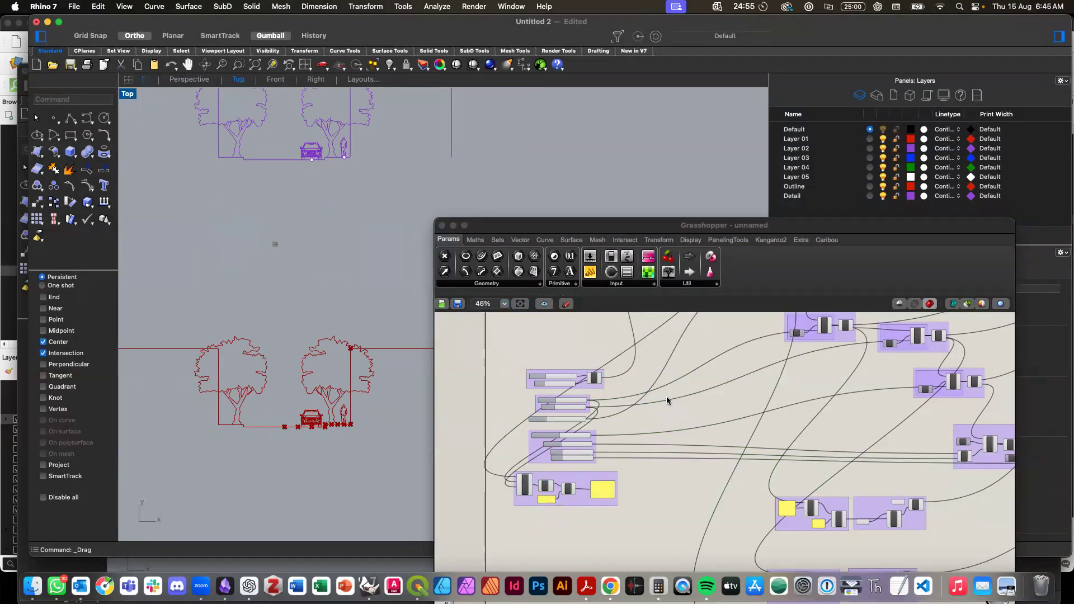
Step: Set the Lanes slider in the Carriageway Width group to 3
{"action": "left_click", "coordinate": [543, 362]}
{"action": "scroll", "coordinate": [542, 361], "scroll_direction": "up", "scroll_amount": 5}
{"action": "scroll", "coordinate": [542, 361], "scroll_direction": "down", "scroll_amount": 2}
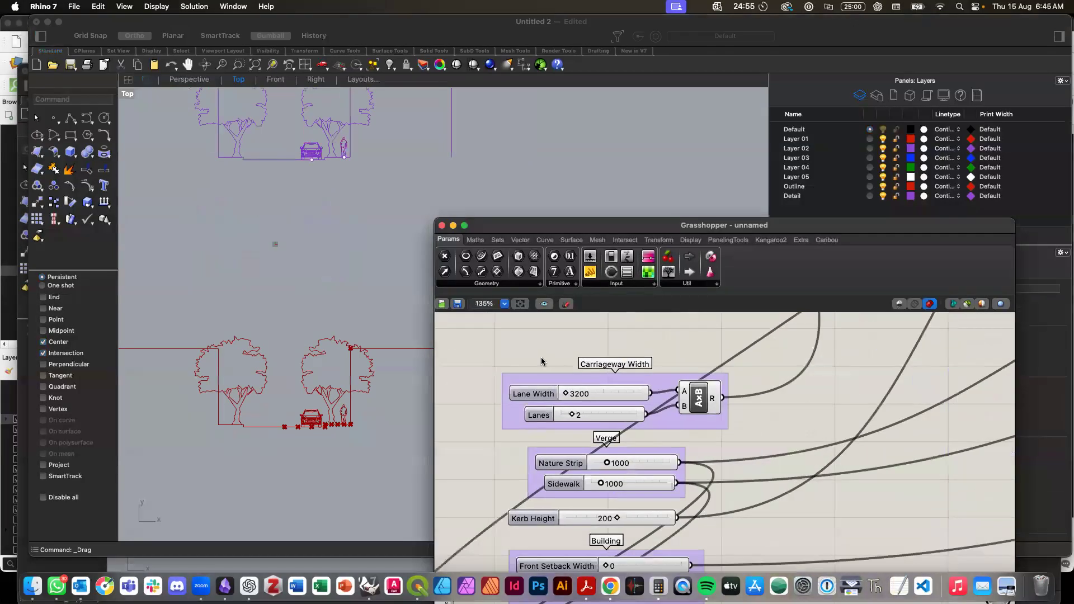
{"action": "double_click", "coordinate": [583, 387]}
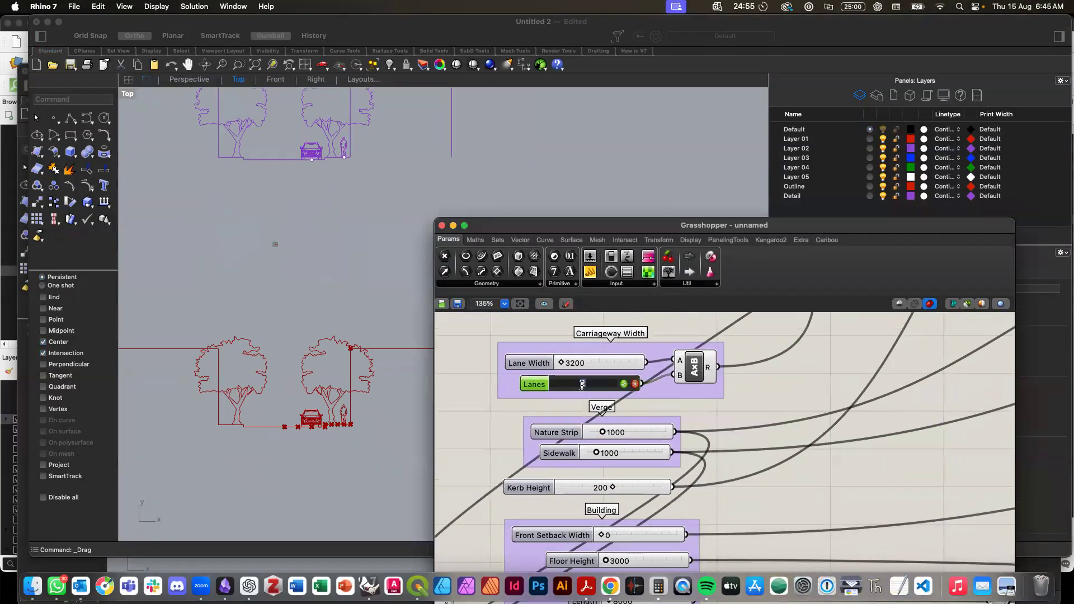
{"action": "type", "text": "4"}
{"action": "key", "text": "Return"}
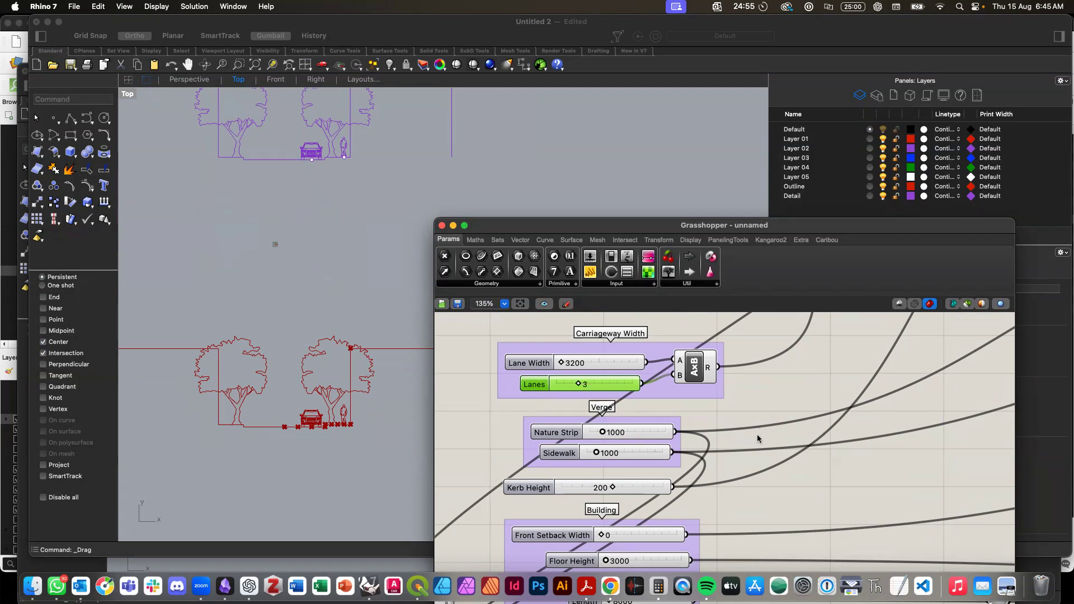
{"action": "left_click", "coordinate": [792, 500]}
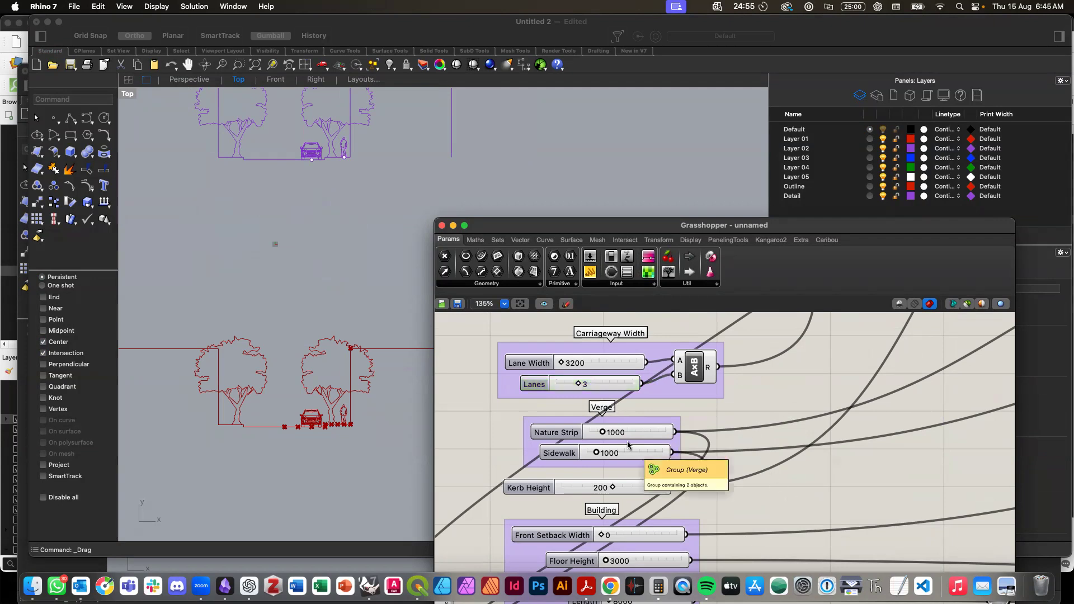
{"action": "scroll", "coordinate": [626, 441], "scroll_direction": "down", "scroll_amount": 5}
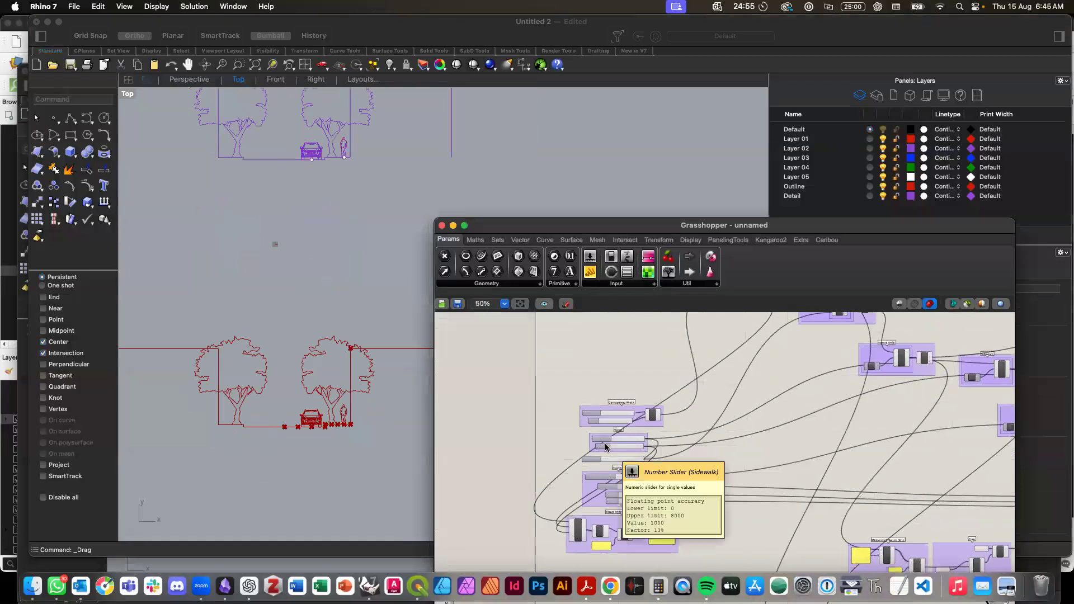
{"action": "scroll", "coordinate": [644, 479], "scroll_direction": "up", "scroll_amount": 5}
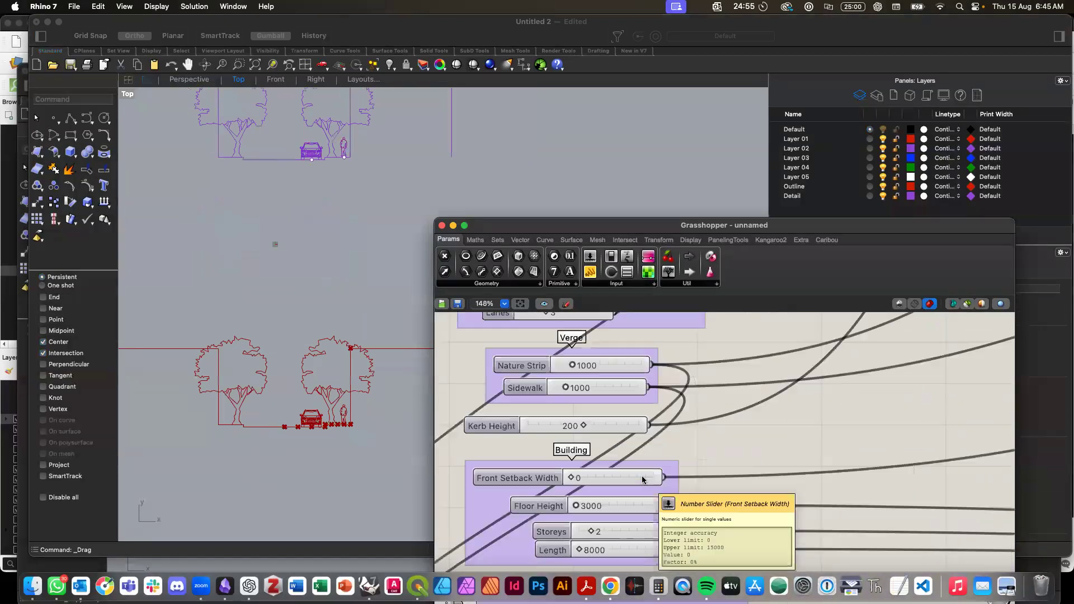
Step: Set the Nature Strip slider in the Verge group to 2582 and check the street sections in the Top view
{"action": "left_click_drag", "start_coordinate": [572, 365], "coordinate": [594, 375]}
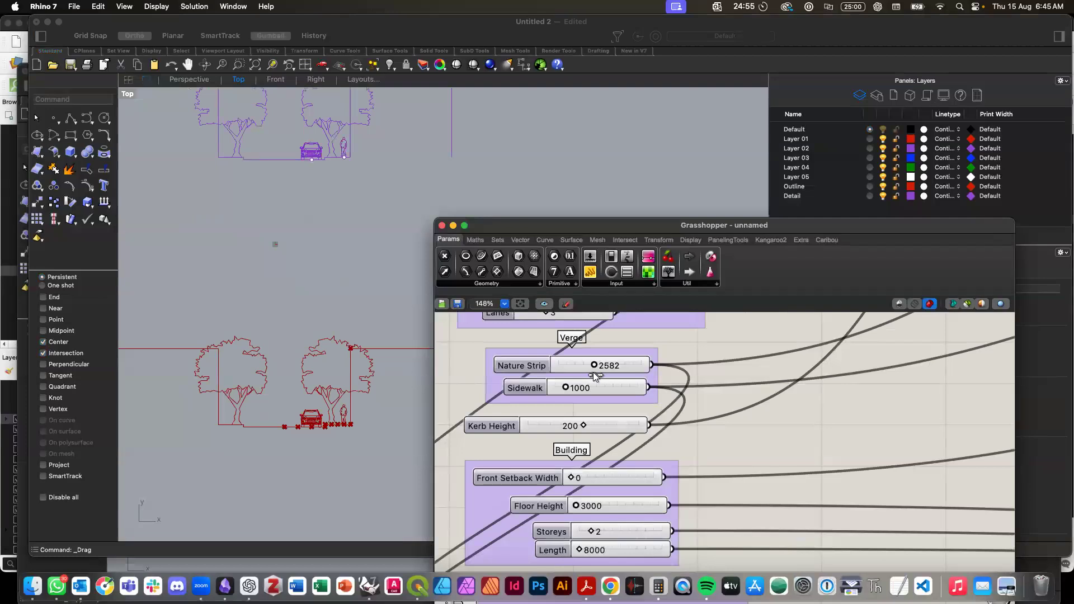
{"action": "left_click", "coordinate": [302, 311]}
{"action": "scroll", "coordinate": [302, 311], "scroll_direction": "down", "scroll_amount": 5}
{"action": "scroll", "coordinate": [297, 246], "scroll_direction": "up", "scroll_amount": 8}
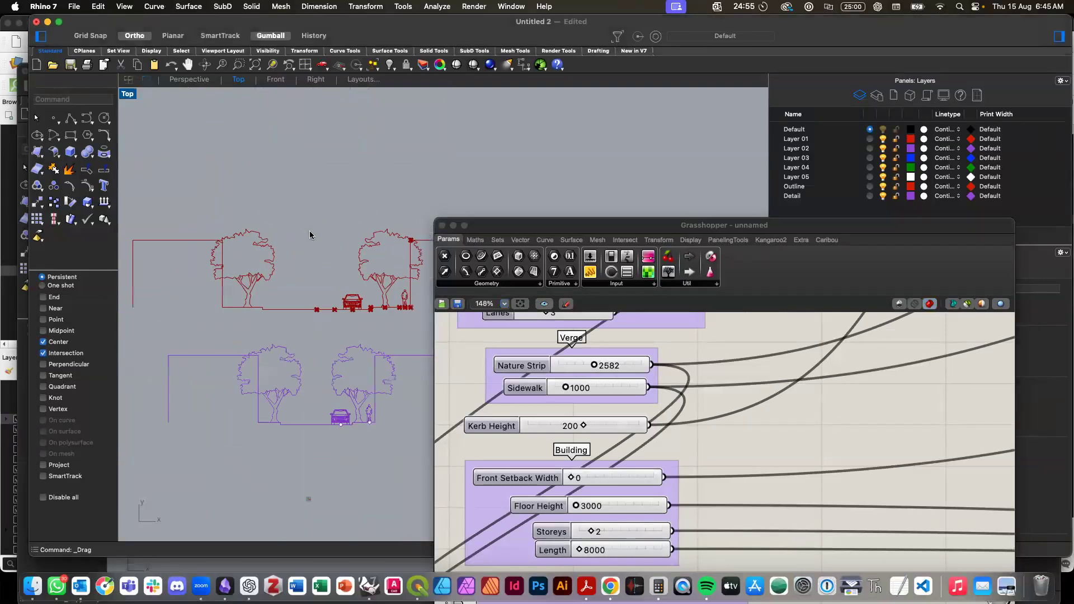
{"action": "scroll", "coordinate": [309, 315], "scroll_direction": "down", "scroll_amount": 3}
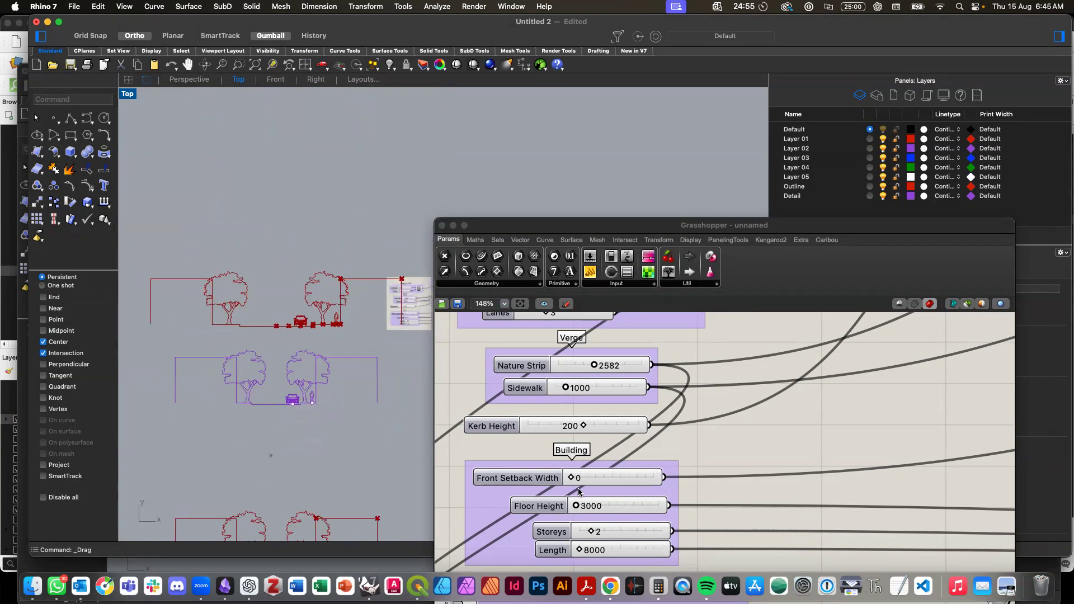
Step: In the Building group, set the Front Setback Width slider to 4665 and the Storeys slider to 4
{"action": "scroll", "coordinate": [586, 511], "scroll_direction": "down", "scroll_amount": 2}
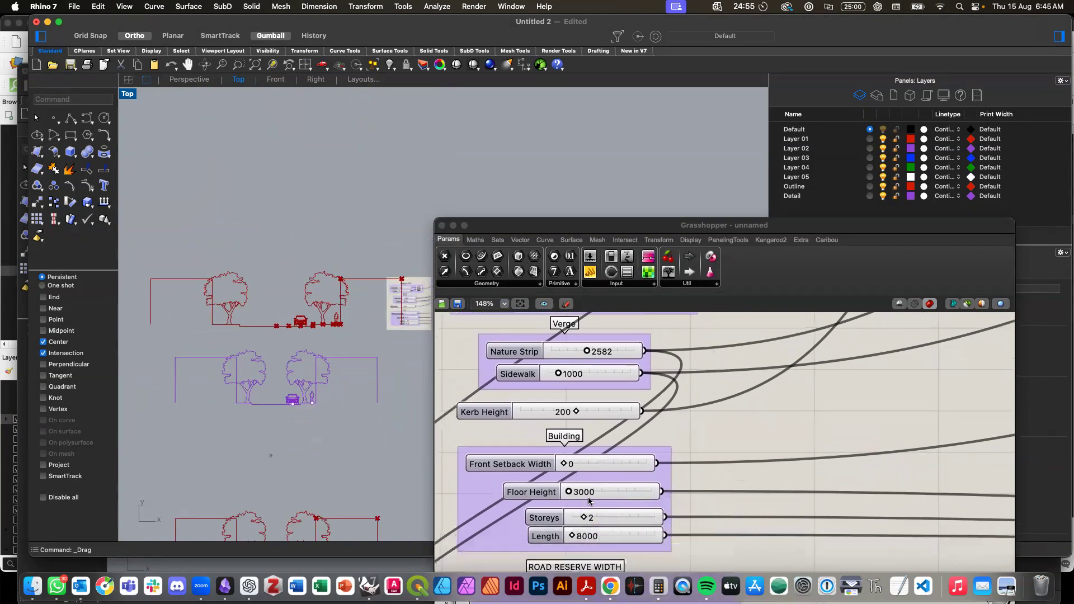
{"action": "left_click_drag", "start_coordinate": [564, 464], "coordinate": [591, 470]}
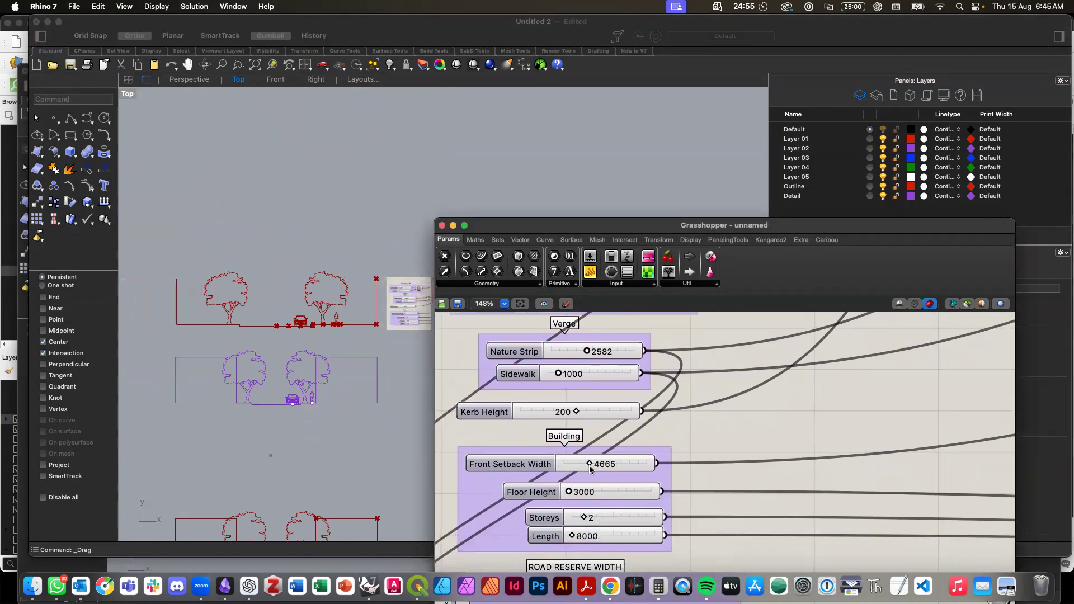
{"action": "scroll", "coordinate": [716, 446], "scroll_direction": "down", "scroll_amount": 5}
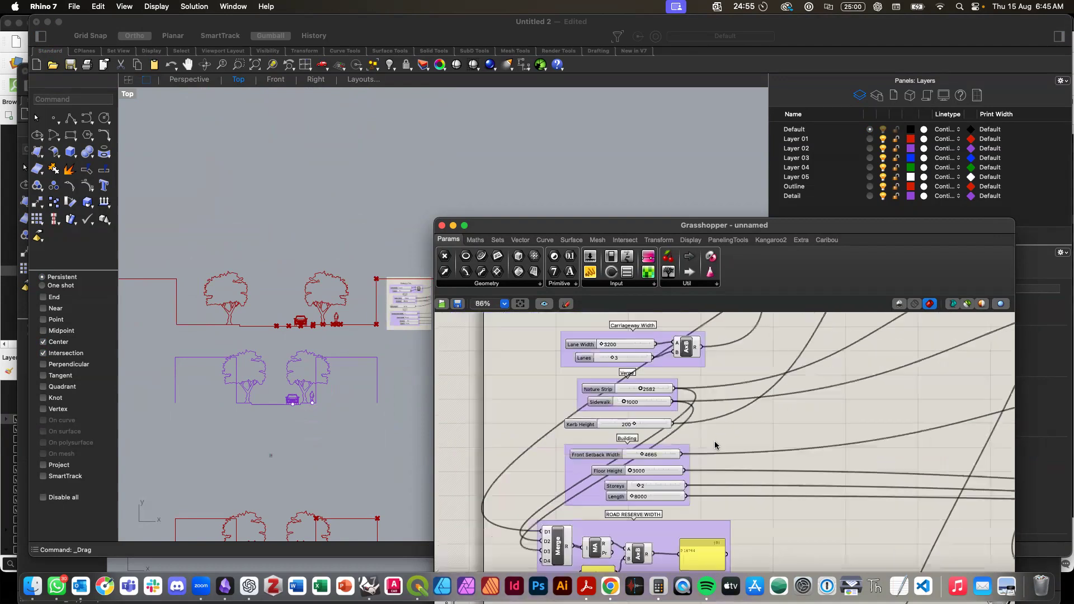
{"action": "scroll", "coordinate": [716, 446], "scroll_direction": "down", "scroll_amount": 3}
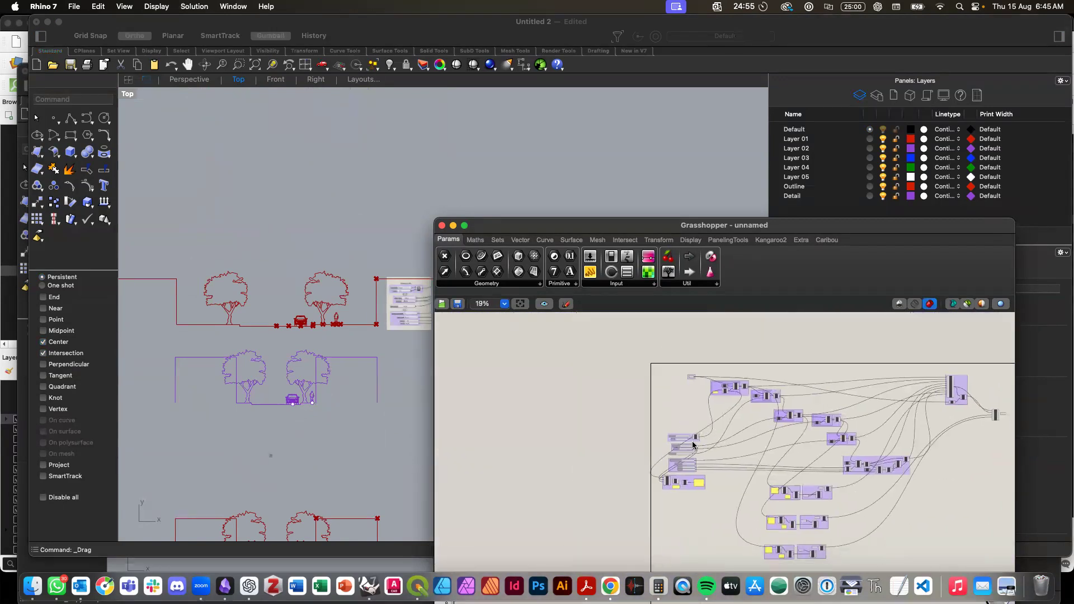
{"action": "scroll", "coordinate": [693, 445], "scroll_direction": "up", "scroll_amount": 2}
{"action": "scroll", "coordinate": [693, 444], "scroll_direction": "up", "scroll_amount": 5}
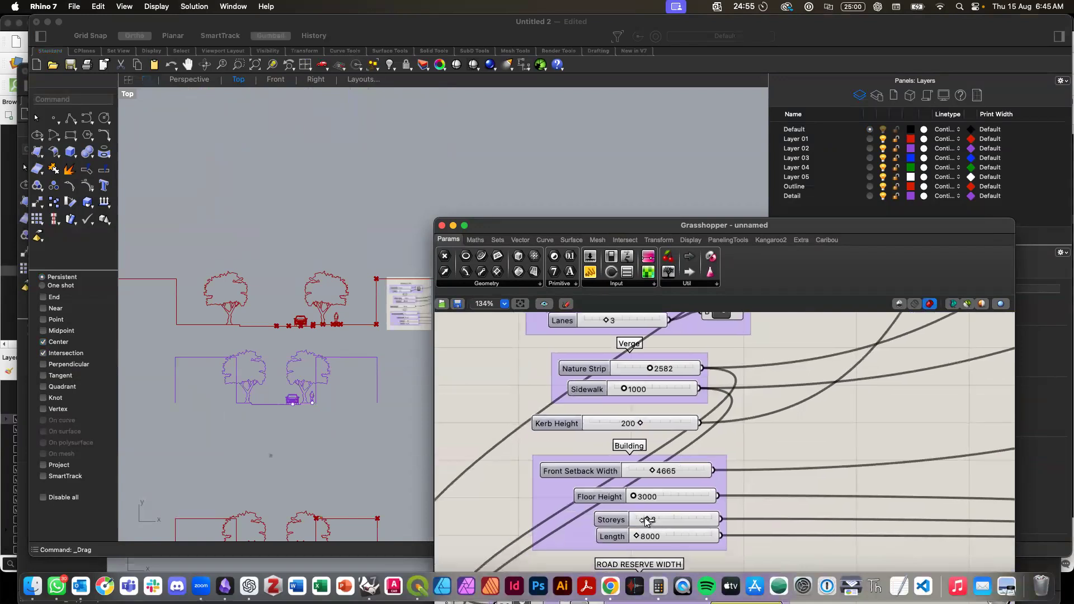
{"action": "left_click_drag", "start_coordinate": [649, 520], "coordinate": [676, 518]}
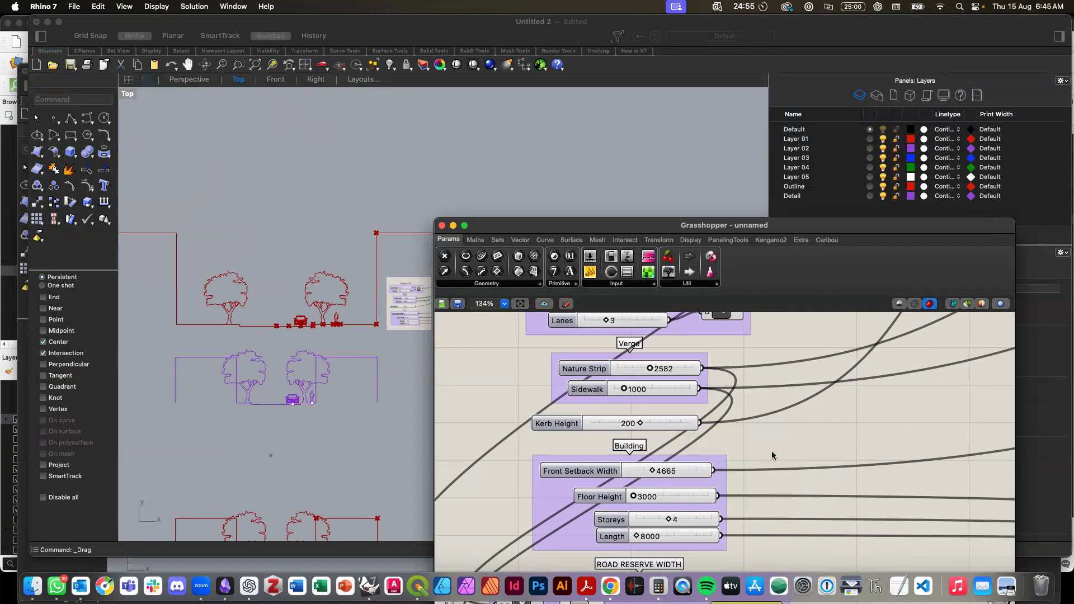
Step: Select the groups of street input sliders and start saving a state that includes only the selected sliders
{"action": "scroll", "coordinate": [772, 455], "scroll_direction": "down", "scroll_amount": 5}
{"action": "scroll", "coordinate": [647, 342], "scroll_direction": "down", "scroll_amount": 2}
{"action": "left_click_drag", "start_coordinate": [627, 355], "coordinate": [804, 551]}
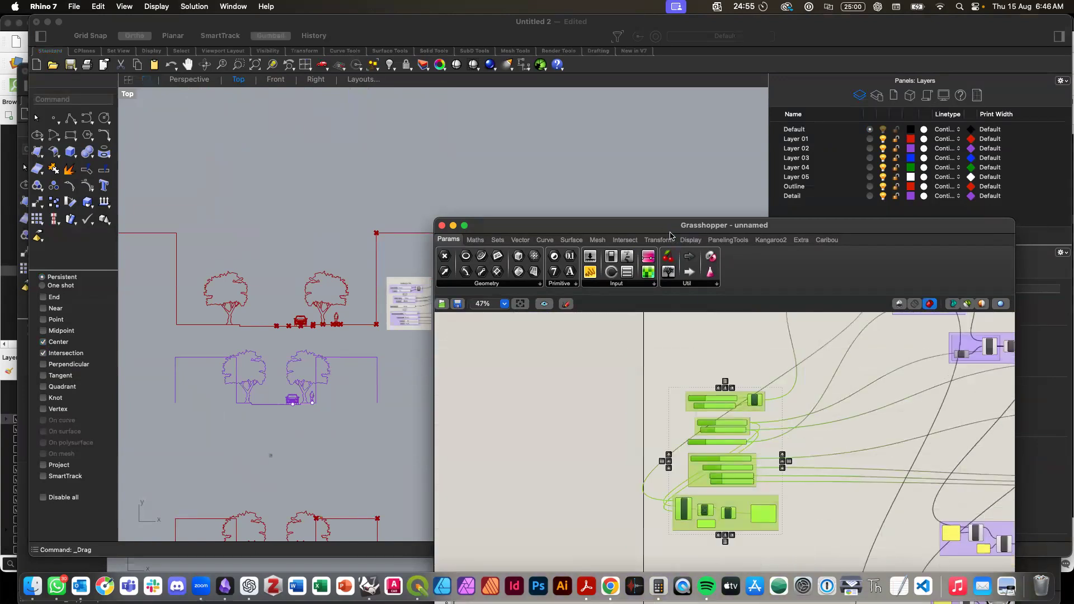
{"action": "left_click", "coordinate": [194, 6]}
{"action": "left_click", "coordinate": [215, 104]}
{"action": "left_click", "coordinate": [142, 211]}
{"action": "left_click", "coordinate": [142, 225]}
{"action": "left_click", "coordinate": [142, 241]}
{"action": "left_click", "coordinate": [143, 257]}
{"action": "left_click", "coordinate": [244, 39]}
Step: Name the state "Urban Residential 2B" and save it
{"action": "left_click", "coordinate": [198, 53]}
{"action": "triple_click", "coordinate": [198, 53]}
{"action": "type", "text": "Urban"}
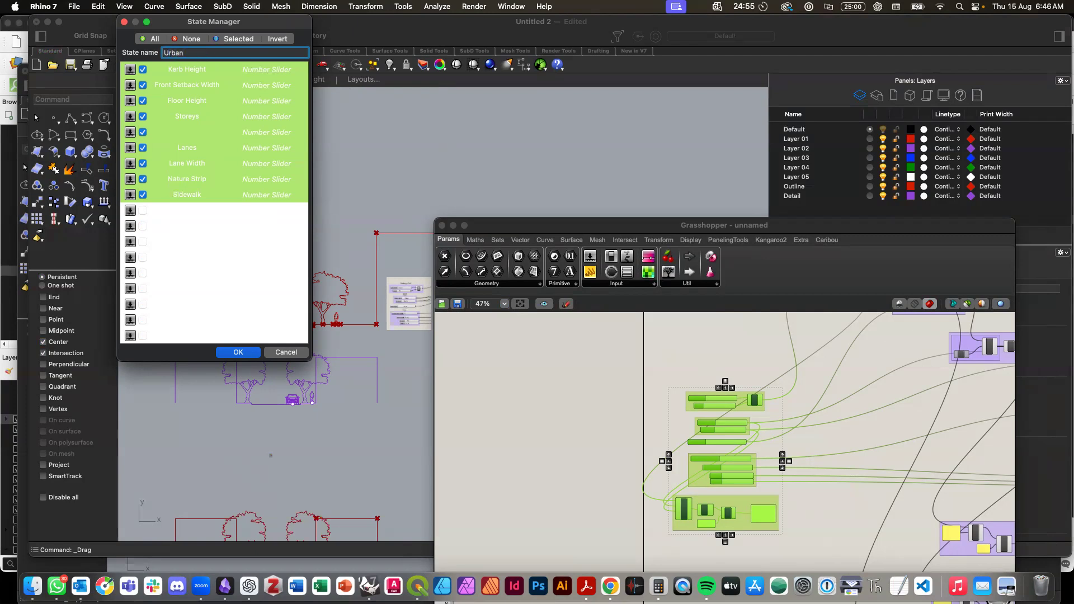
{"action": "type", "text": " Residential 2B"}
{"action": "left_click", "coordinate": [244, 354]}
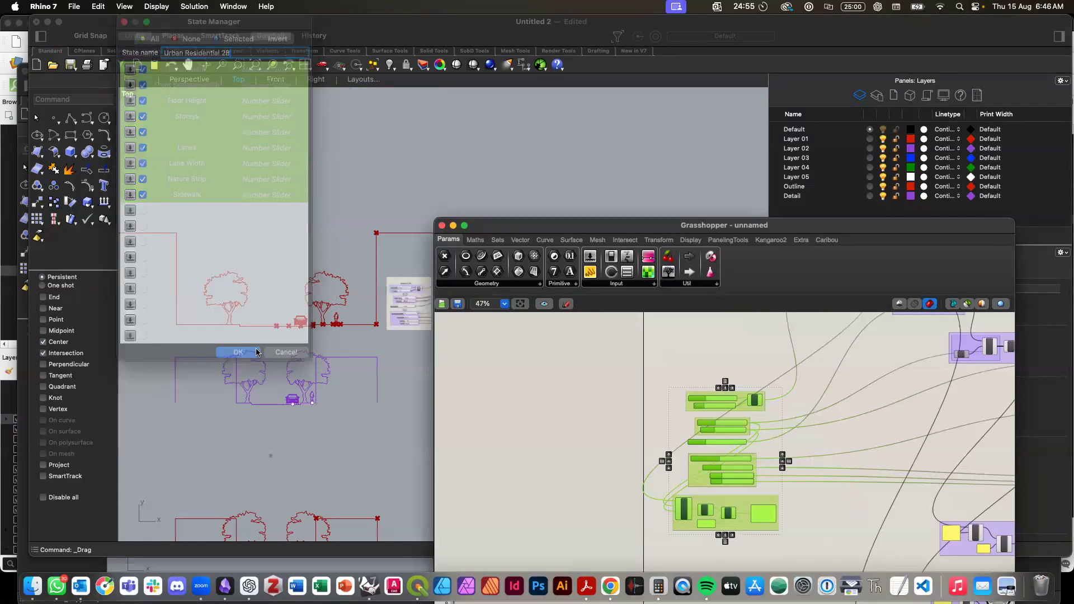
Step: Clear the component selection and restore the saved state Urban Residential 1 A
{"action": "left_click", "coordinate": [317, 437]}
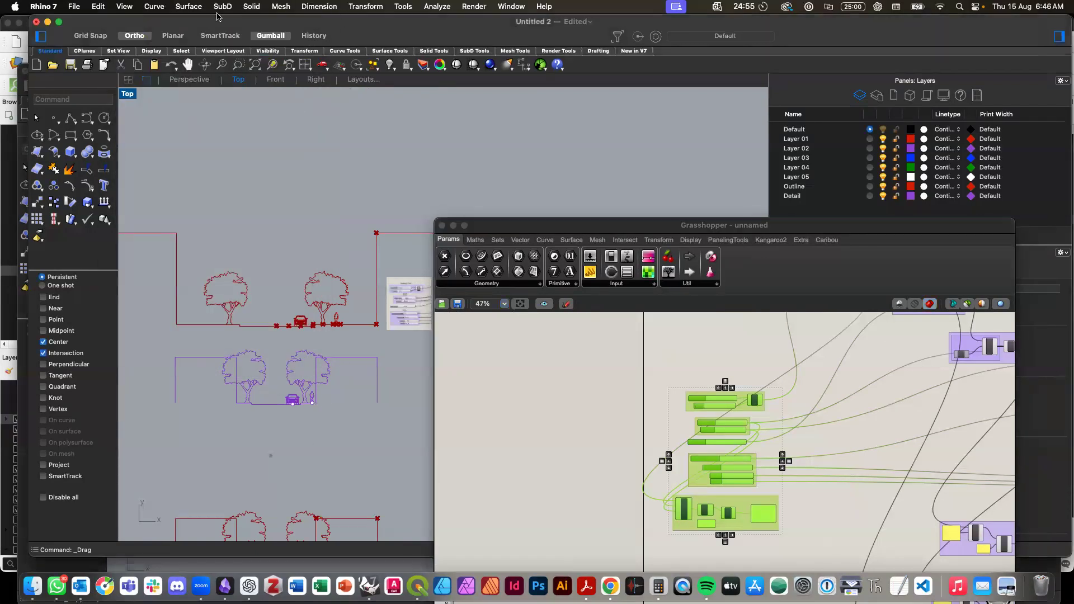
{"action": "left_click", "coordinate": [593, 408]}
{"action": "left_click", "coordinate": [196, 6]}
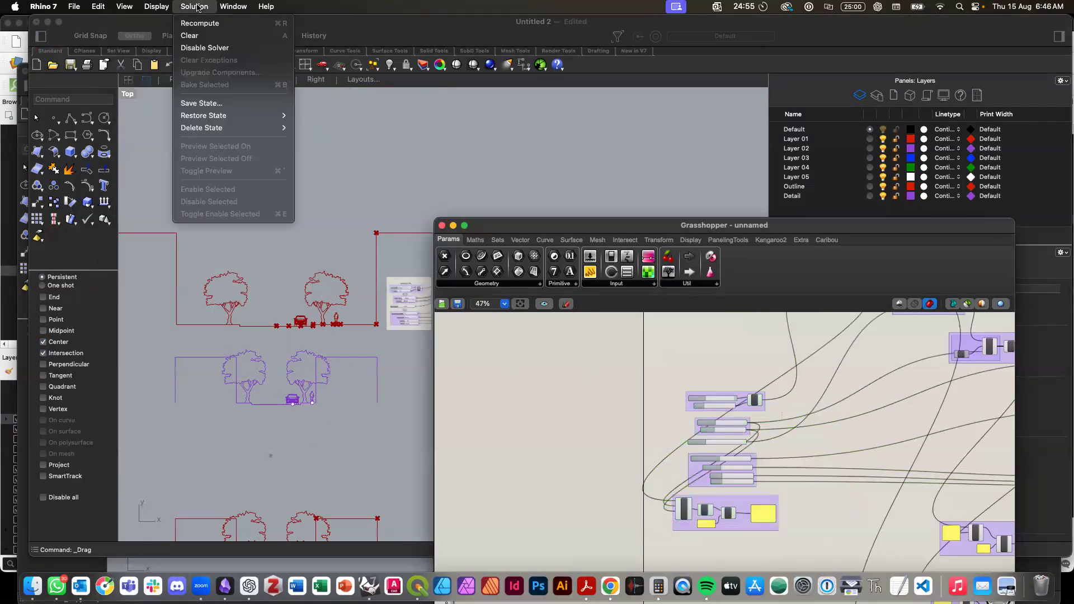
{"action": "mouse_move", "coordinate": [224, 117]}
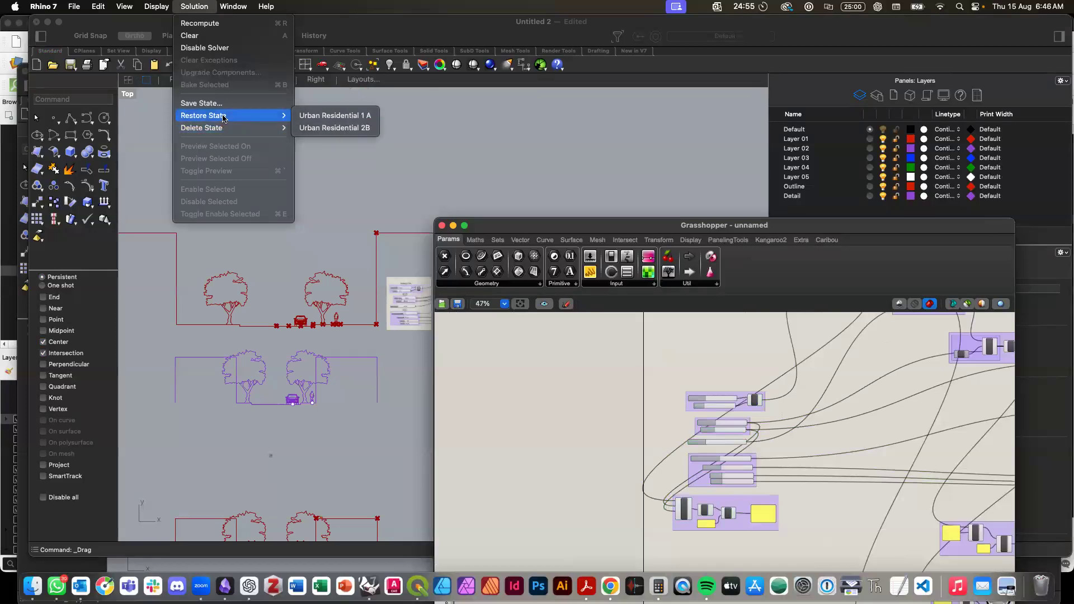
{"action": "left_click", "coordinate": [318, 118]}
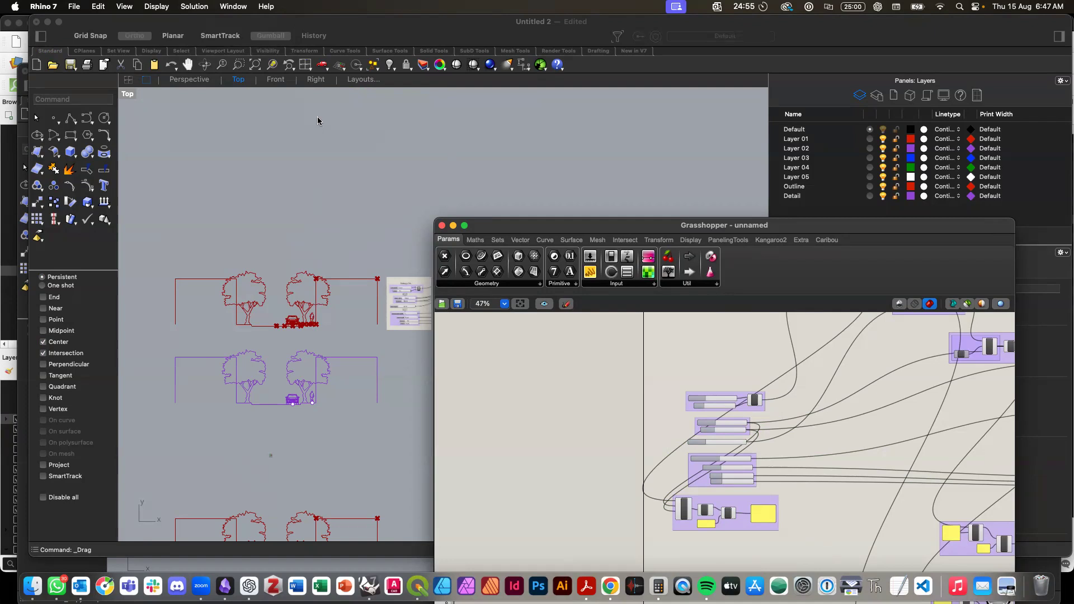
{"action": "left_click", "coordinate": [326, 310]}
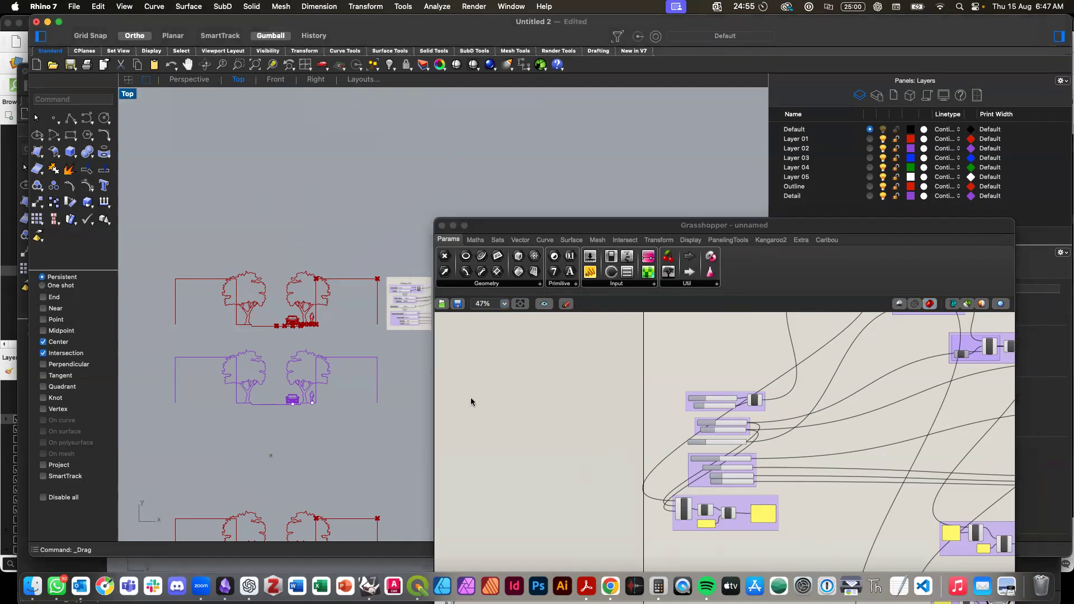
{"action": "left_click", "coordinate": [489, 421]}
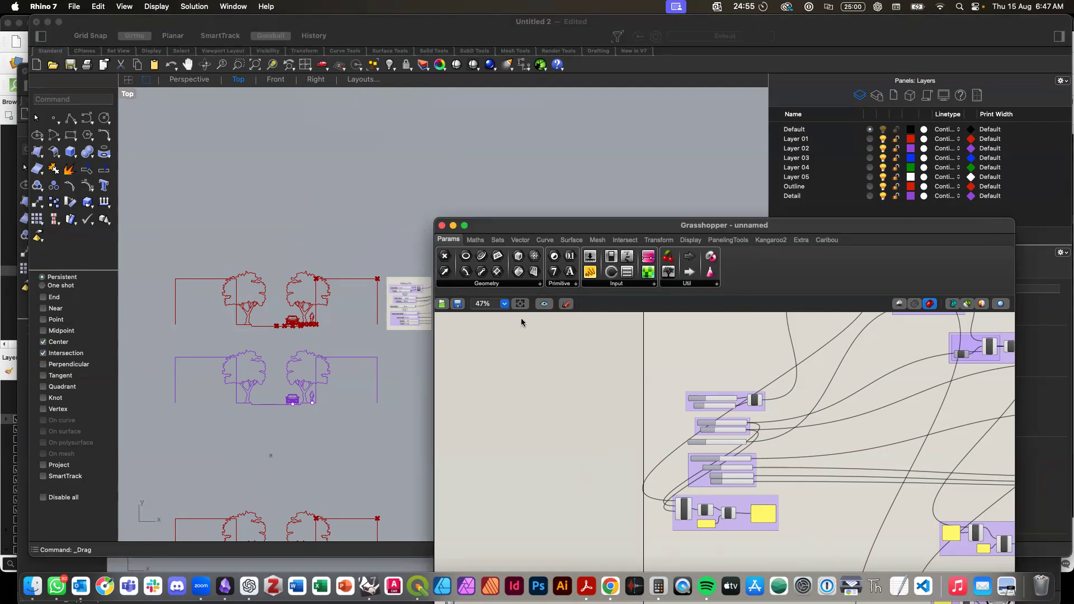